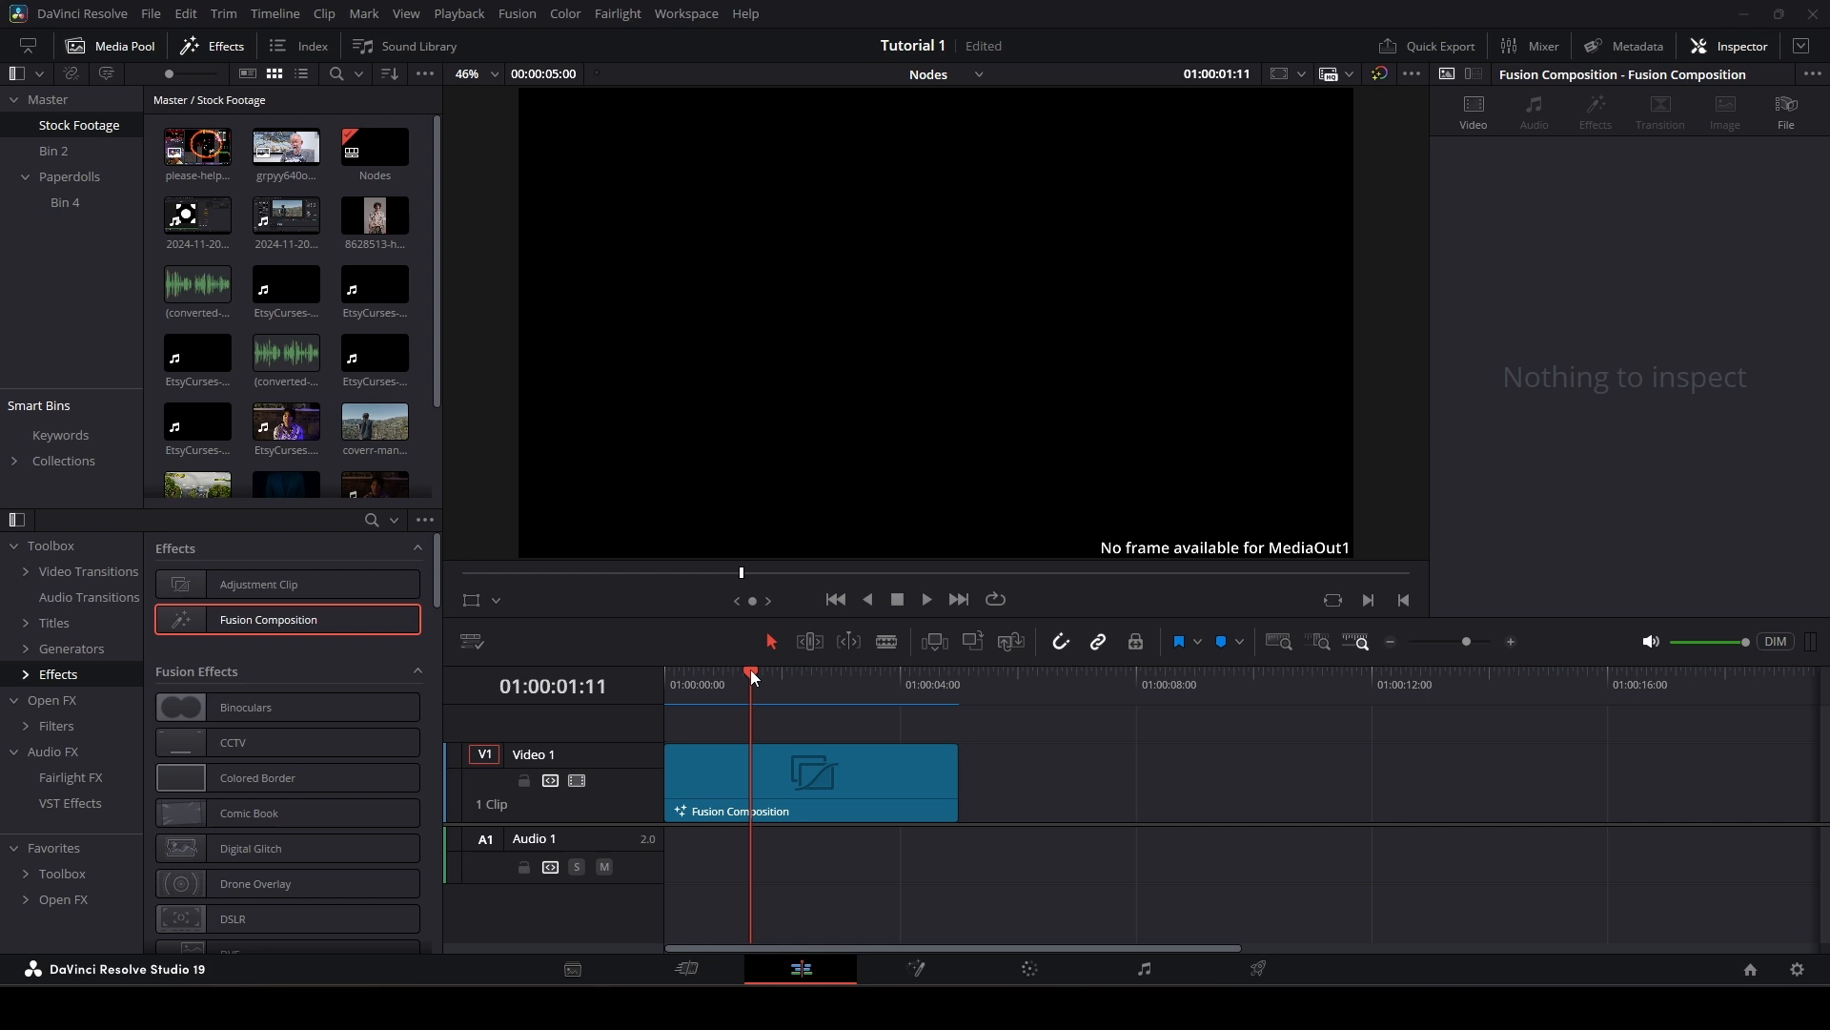
Step: Open the Fusion Composition clip on the Video 1 track in the Fusion page
drag(757, 674, 728, 674)
click(779, 770)
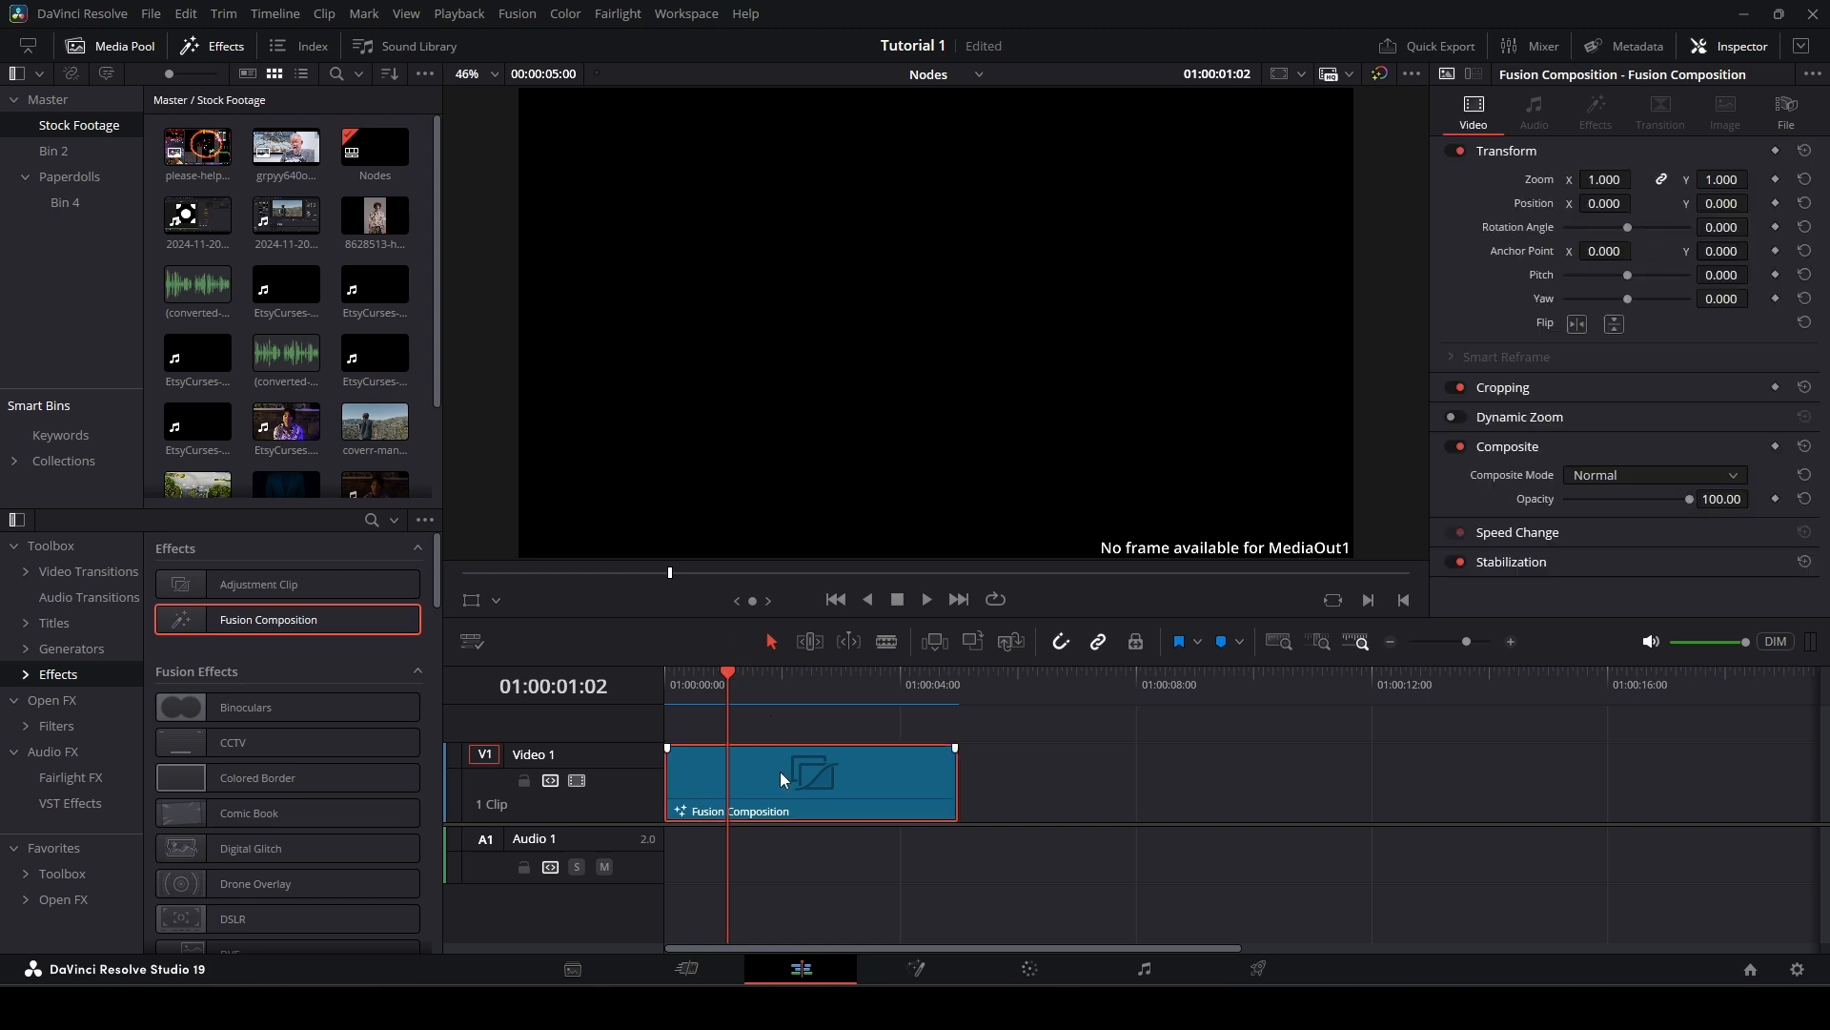
right_click(780, 771)
click(878, 646)
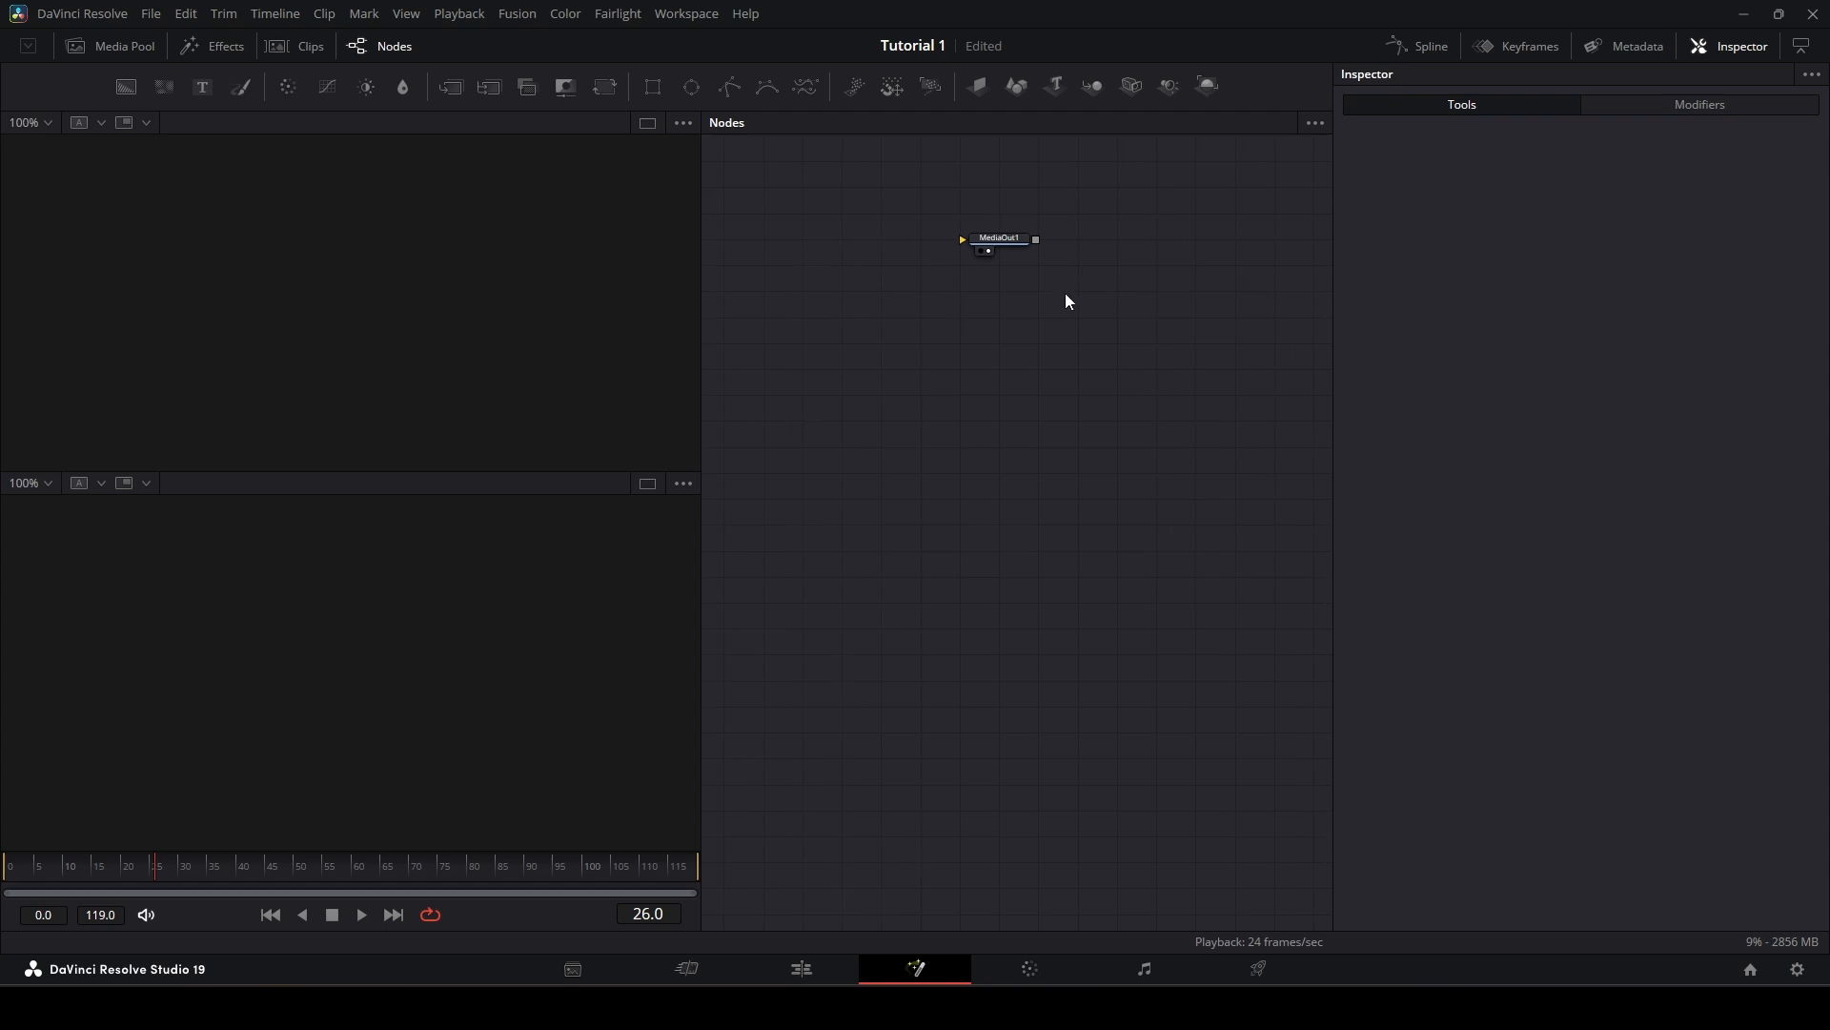
Step: Move the MediaOut1 node down to the lower part of the node graph and save the project
click(1011, 240)
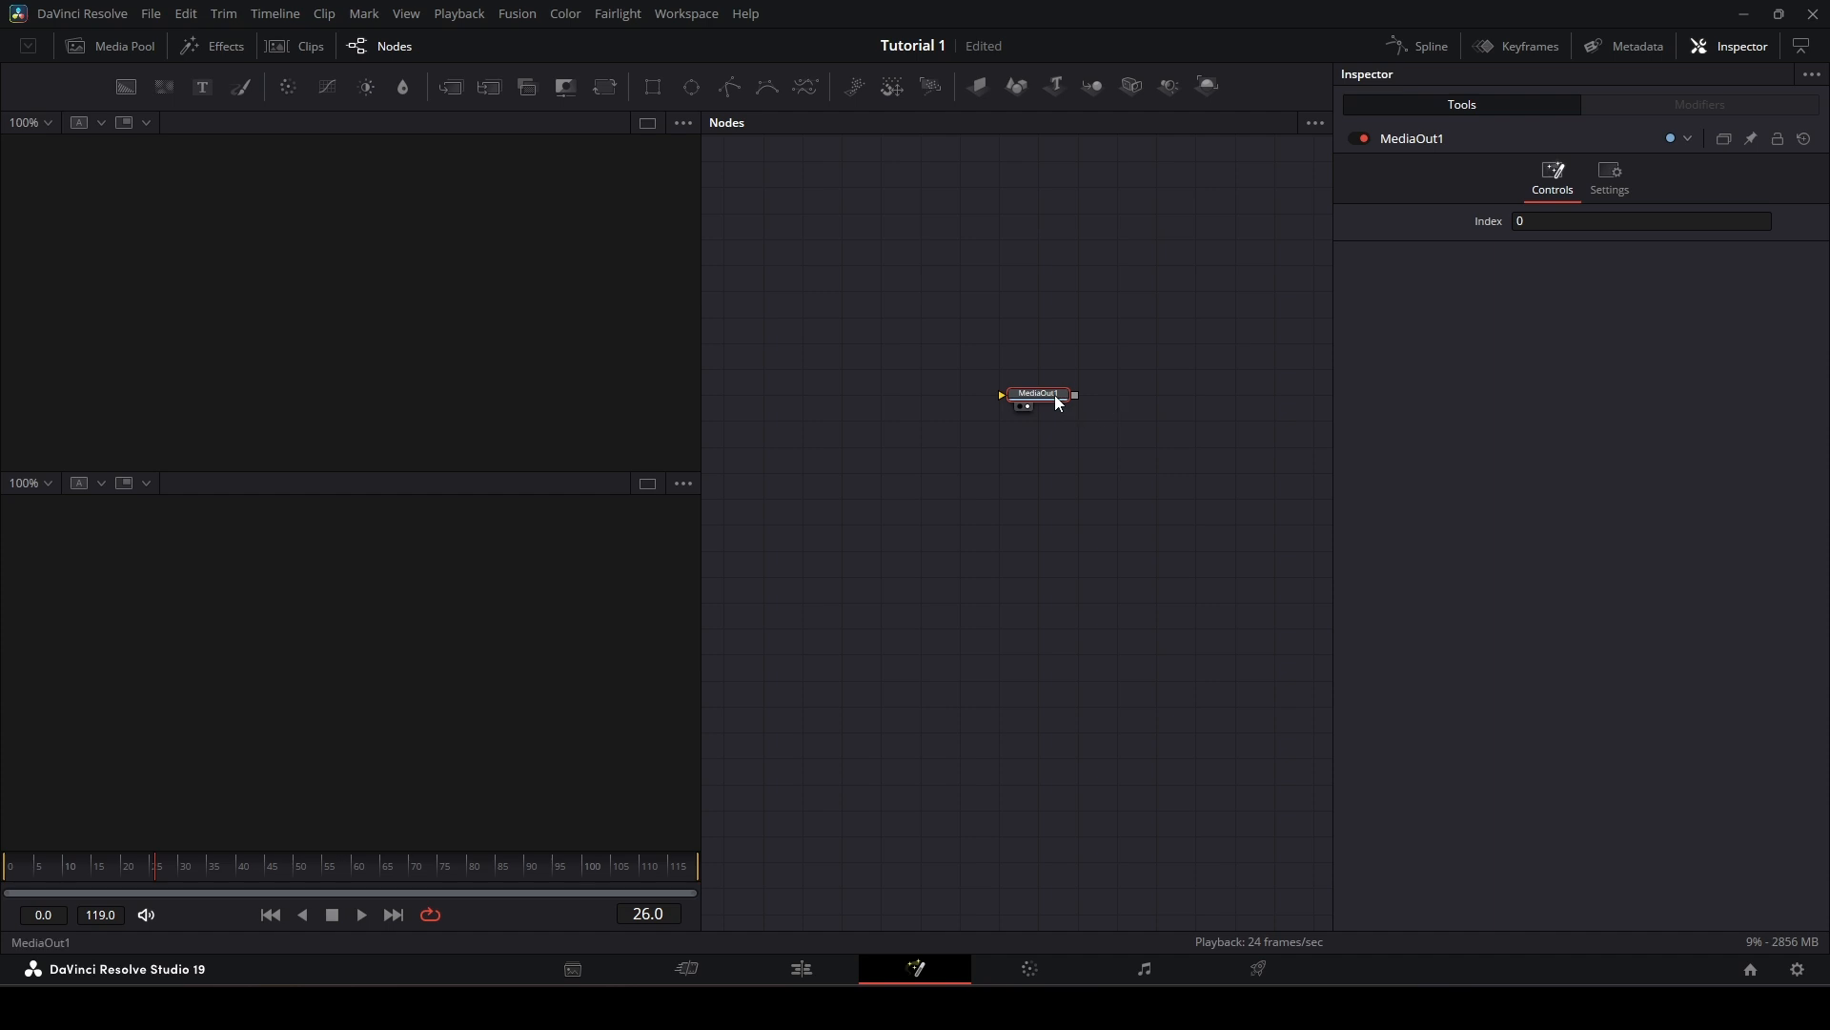
drag(1055, 398, 1172, 613)
key(ctrl+s)
Step: View the empty composition's output on the Edit page and return to the Fusion page
click(799, 970)
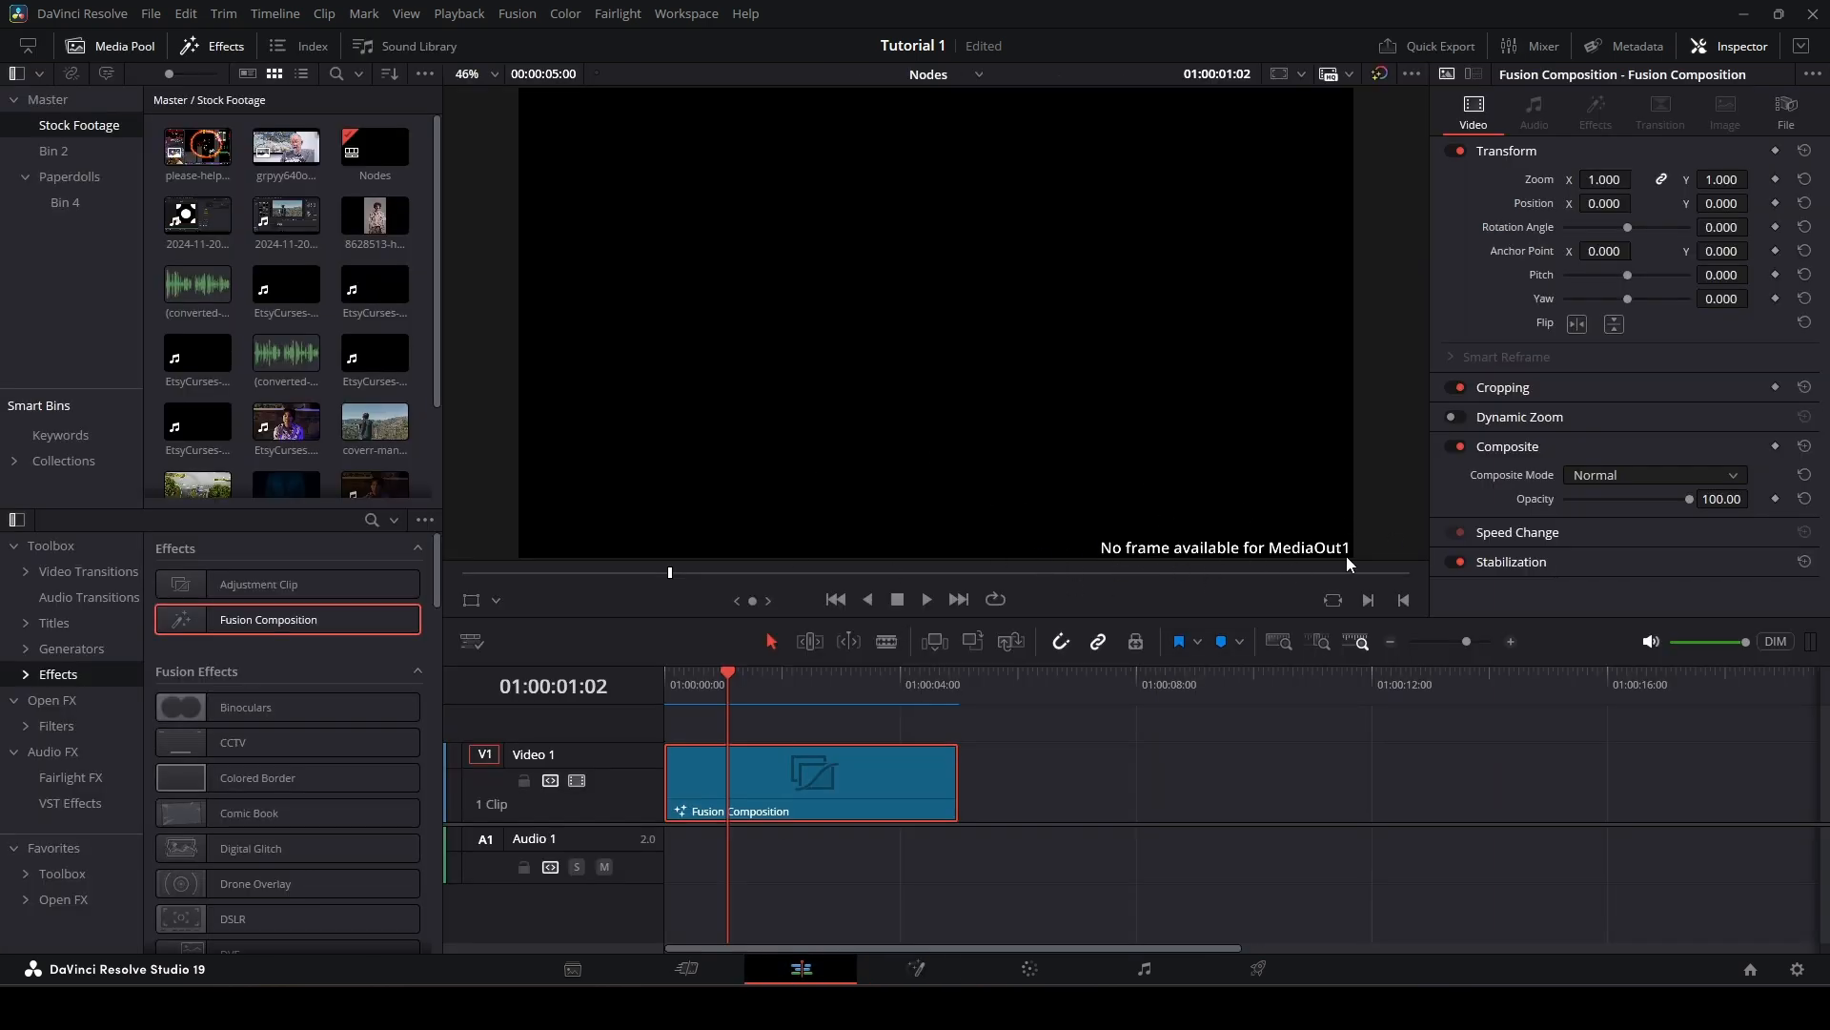
click(916, 968)
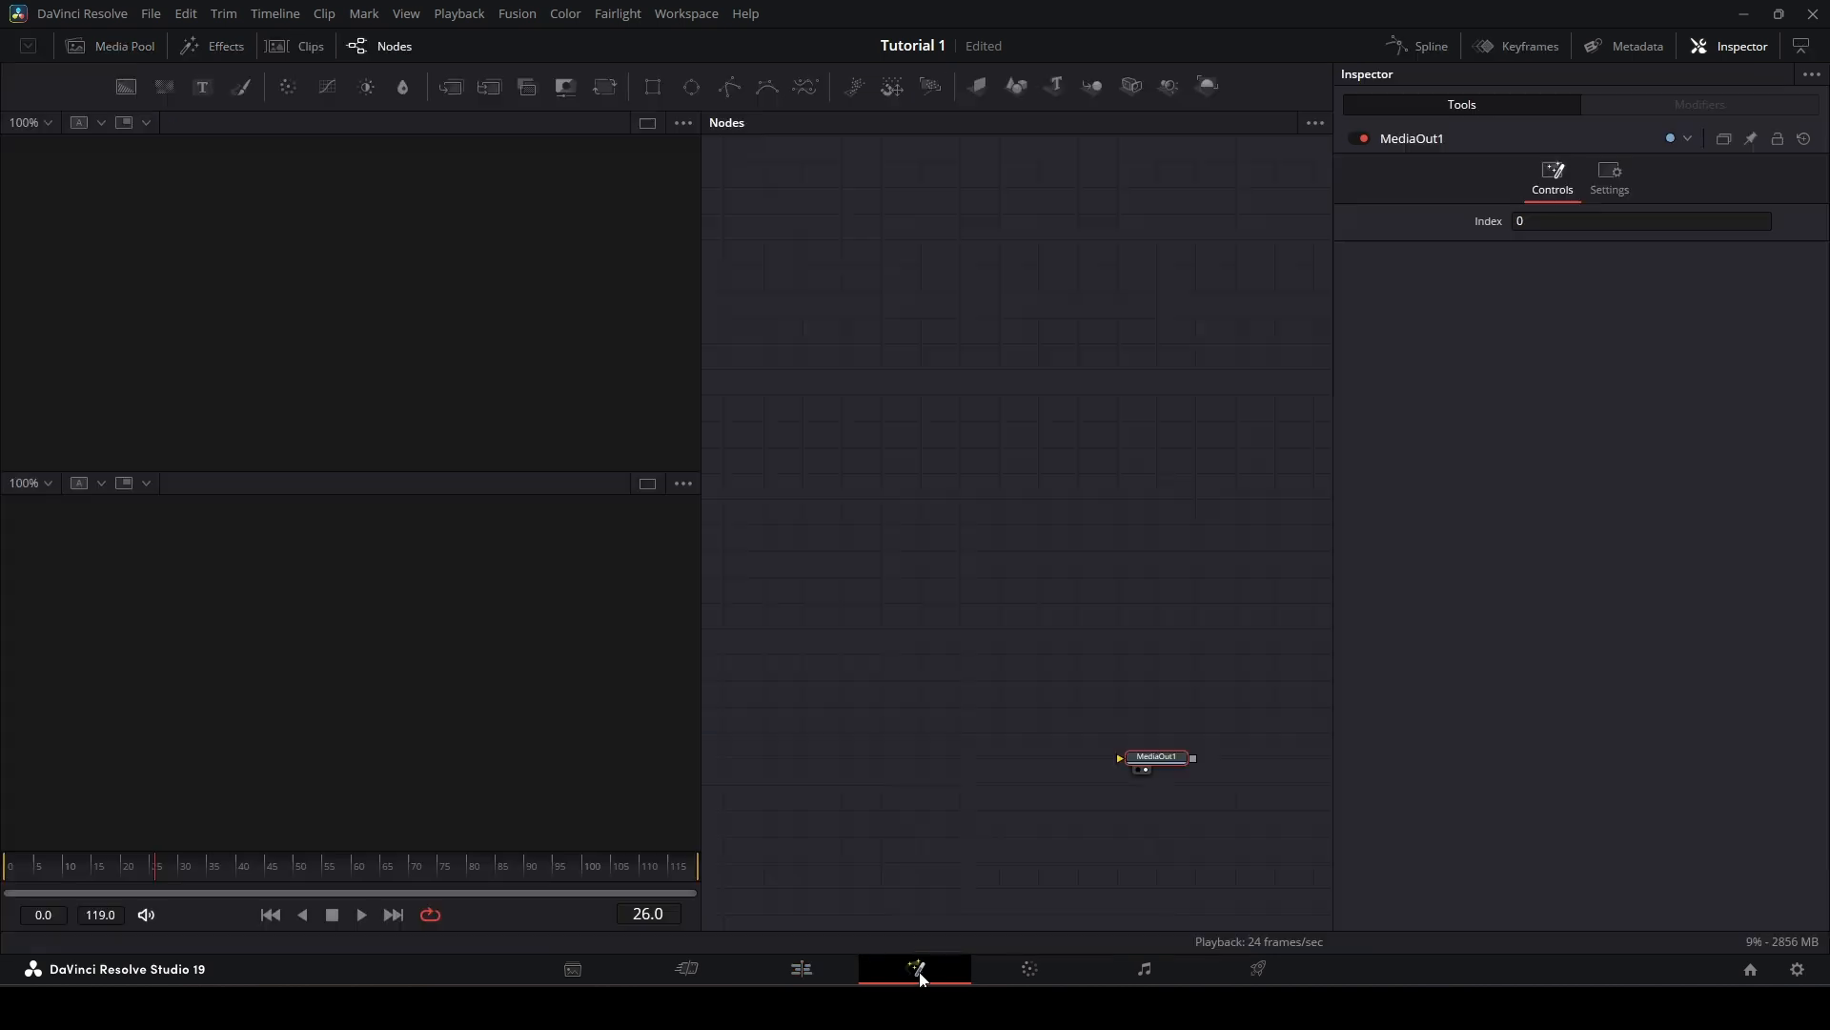
Step: Add a Background node near the top of the node graph, vertically aligned with MediaOut1
mouse_move(1150, 570)
mouse_down()
mouse_move(1164, 598)
mouse_move(1149, 603)
mouse_up()
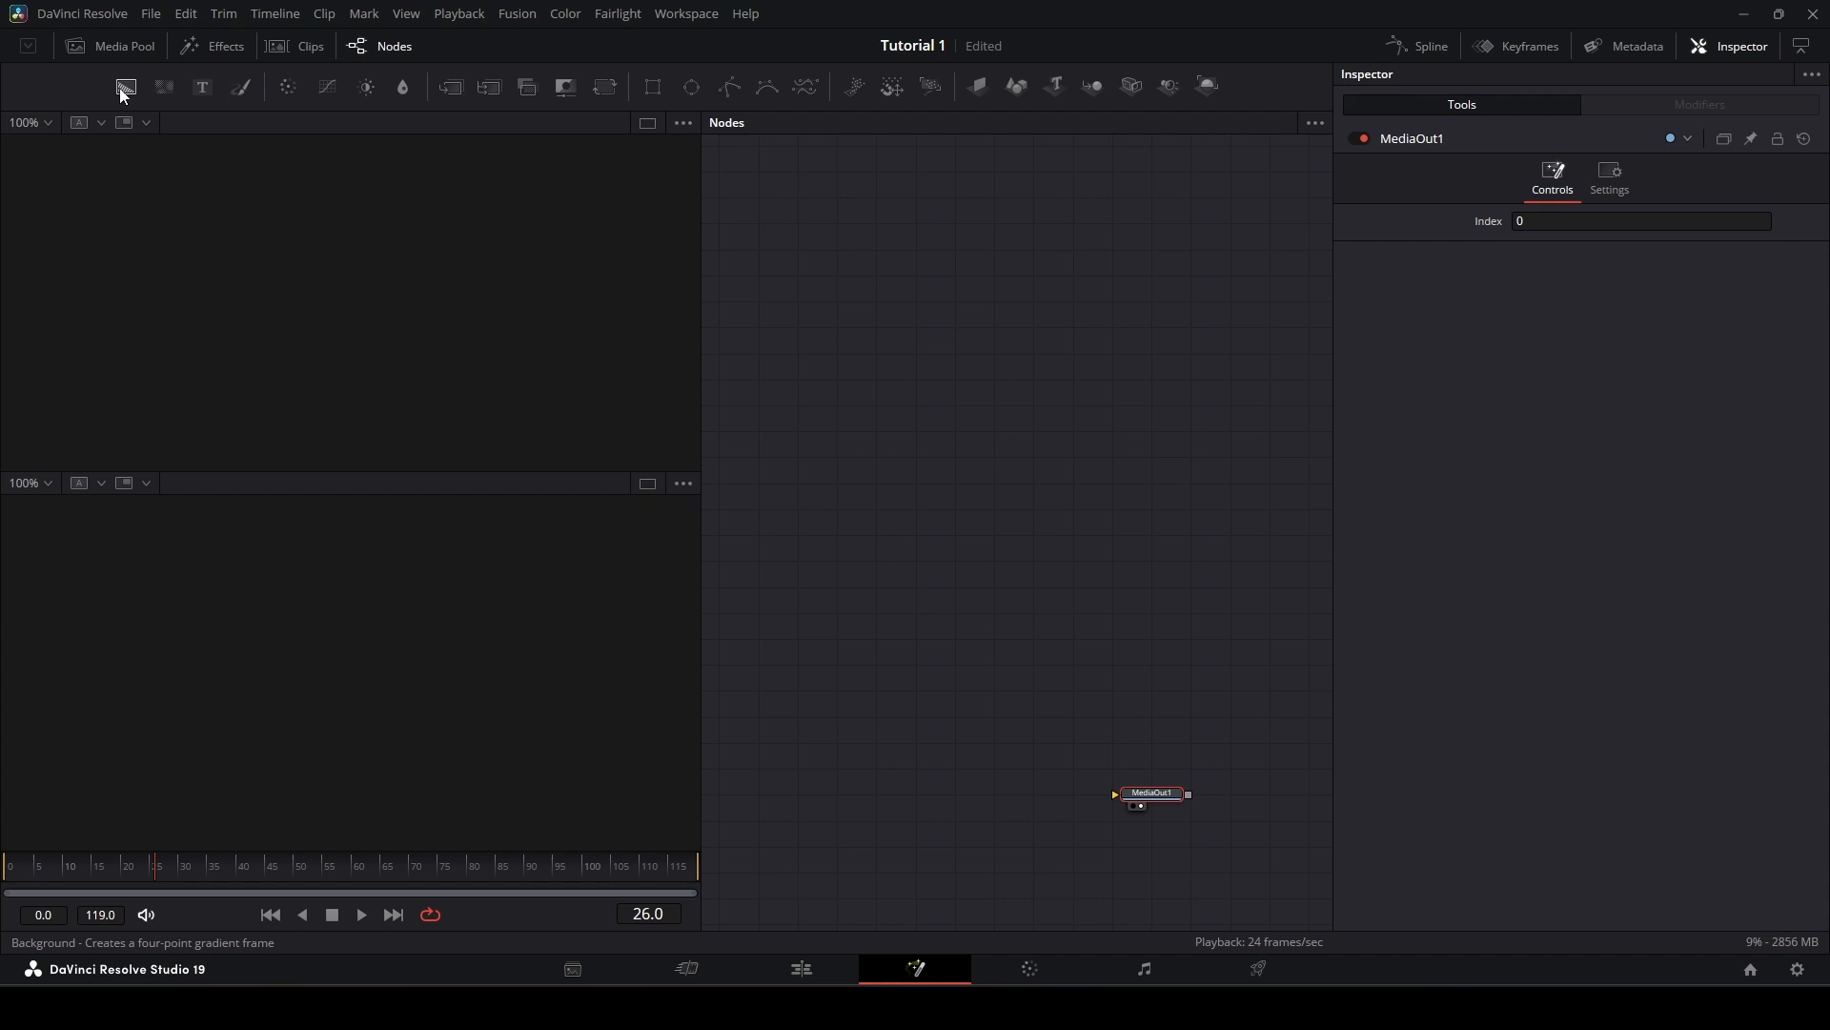
drag(124, 88, 256, 162)
drag(1135, 260, 1182, 218)
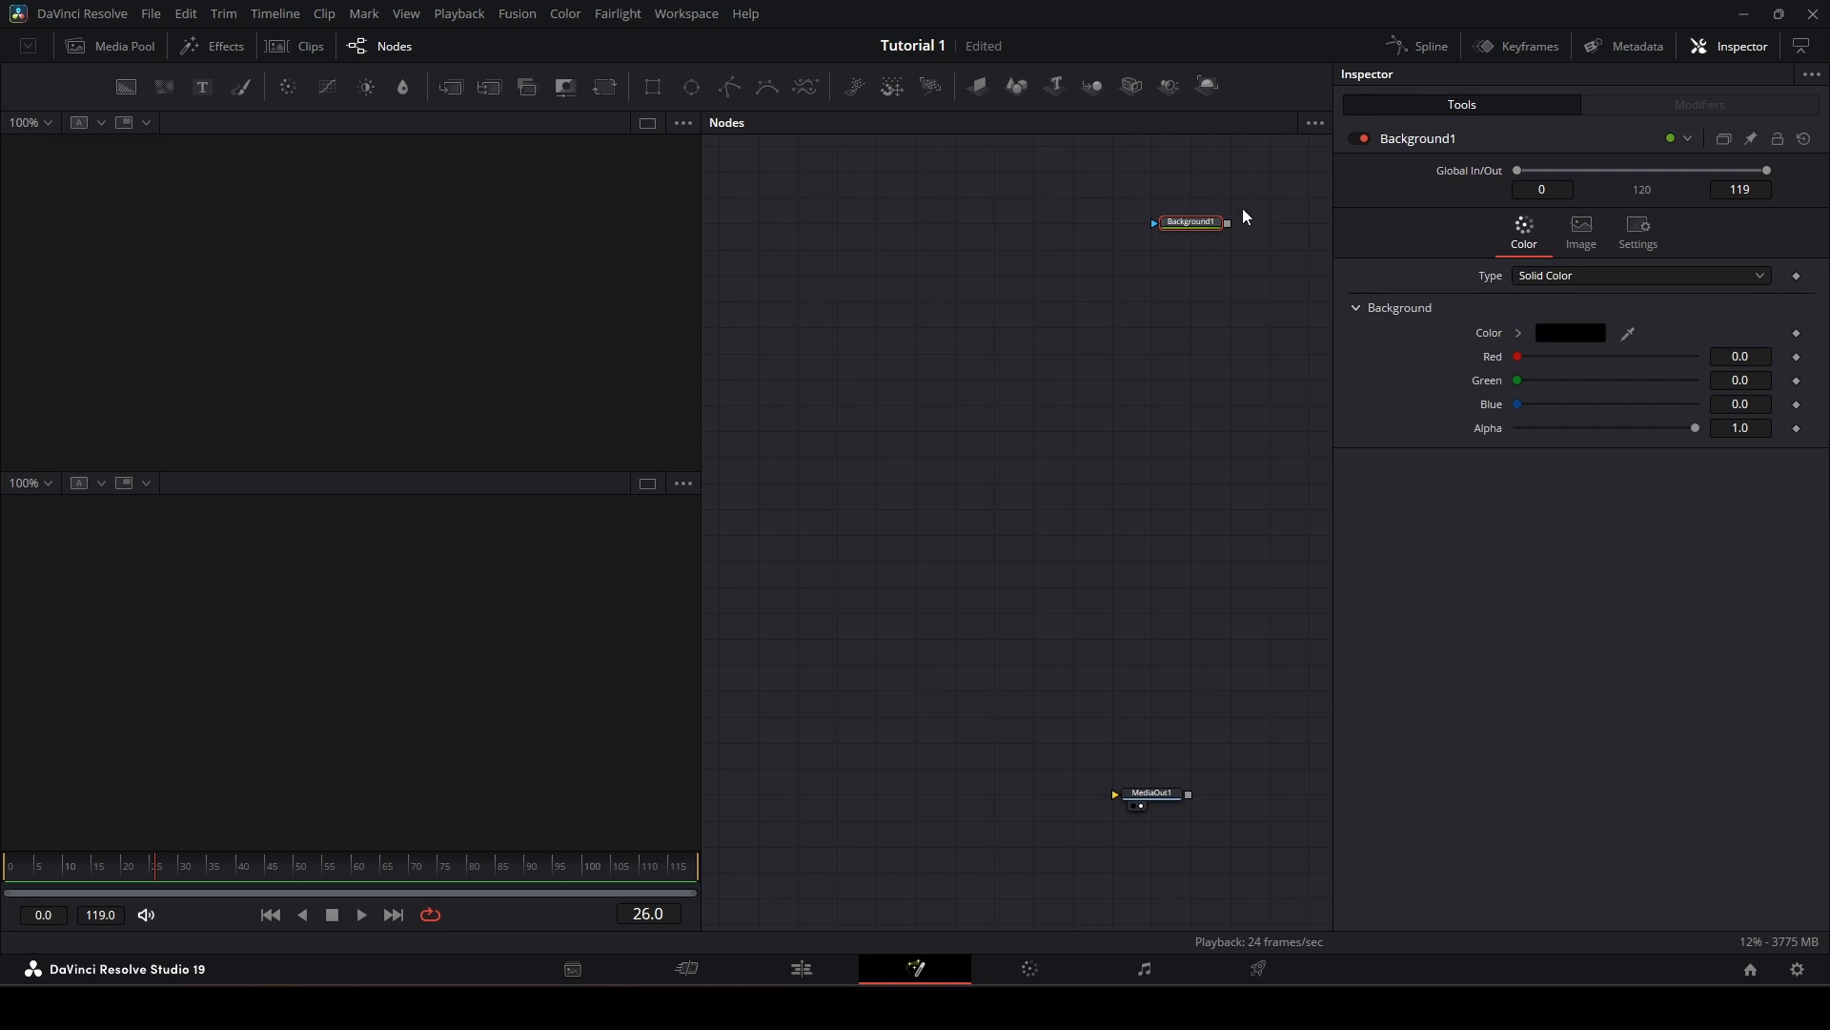
drag(1199, 226, 1160, 229)
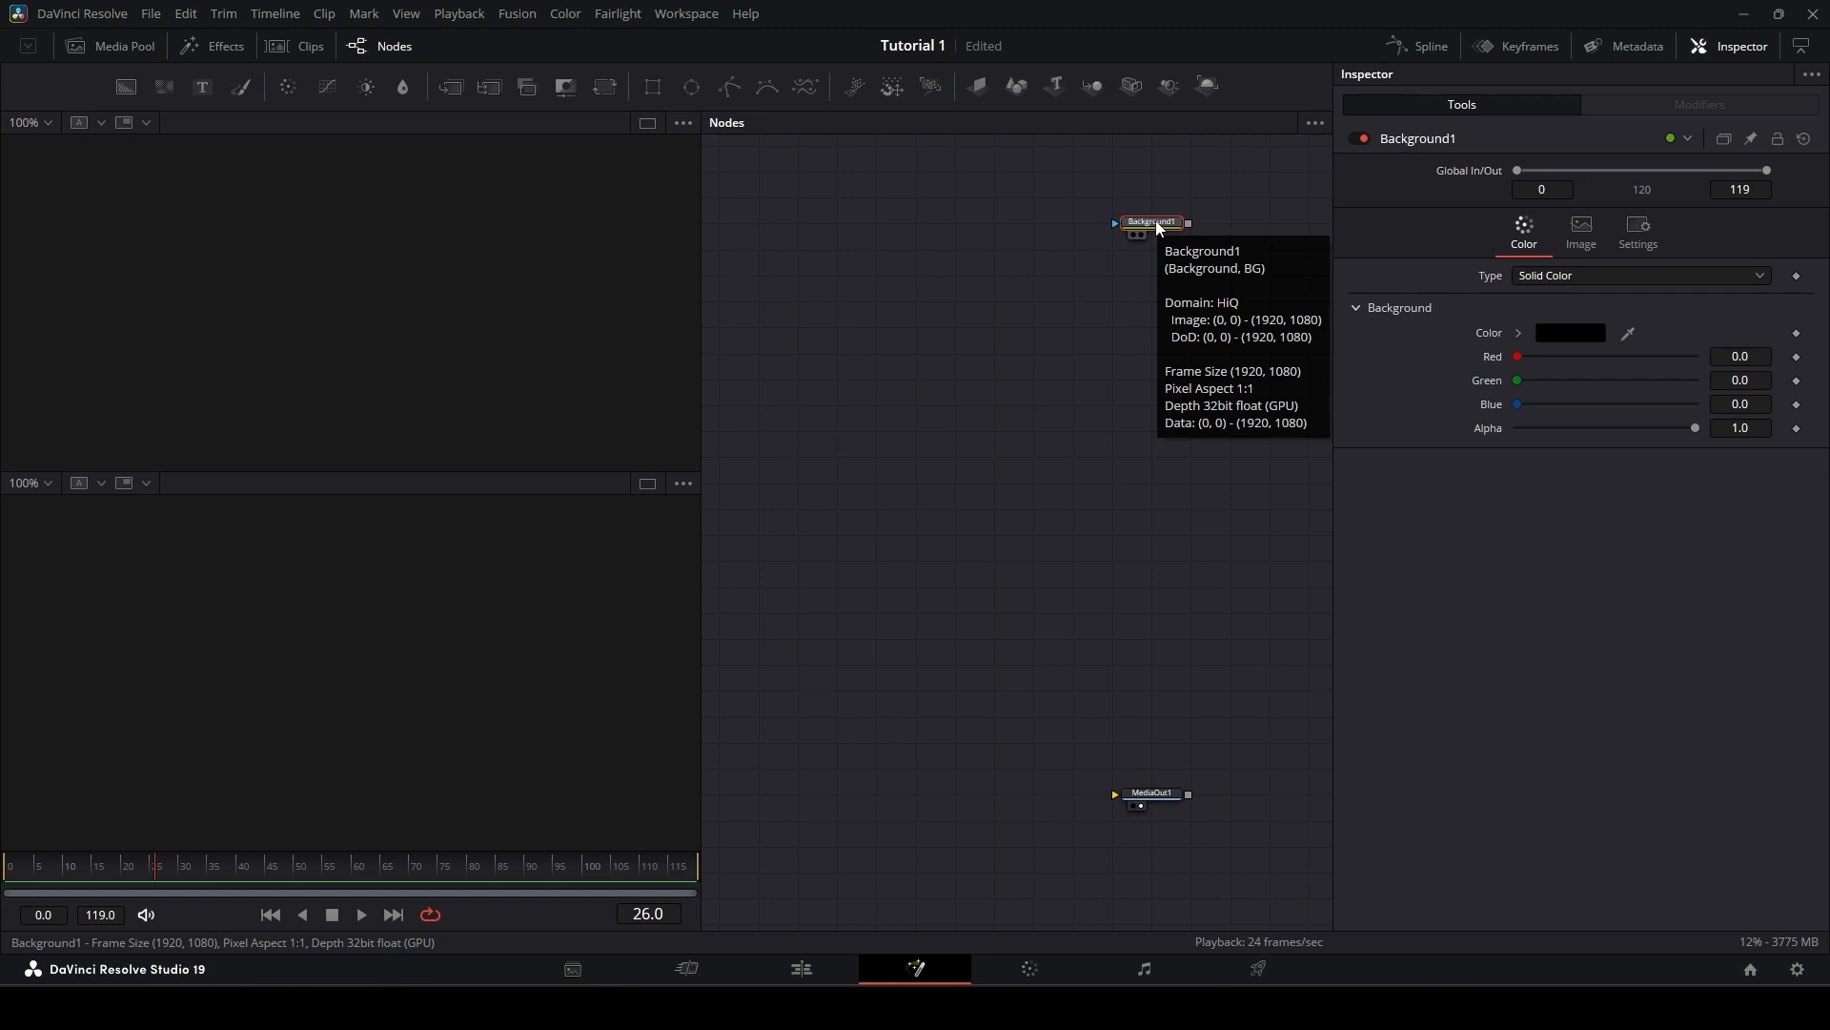
Step: Try to set the Background1 node's color by picking a red hue
click(1554, 334)
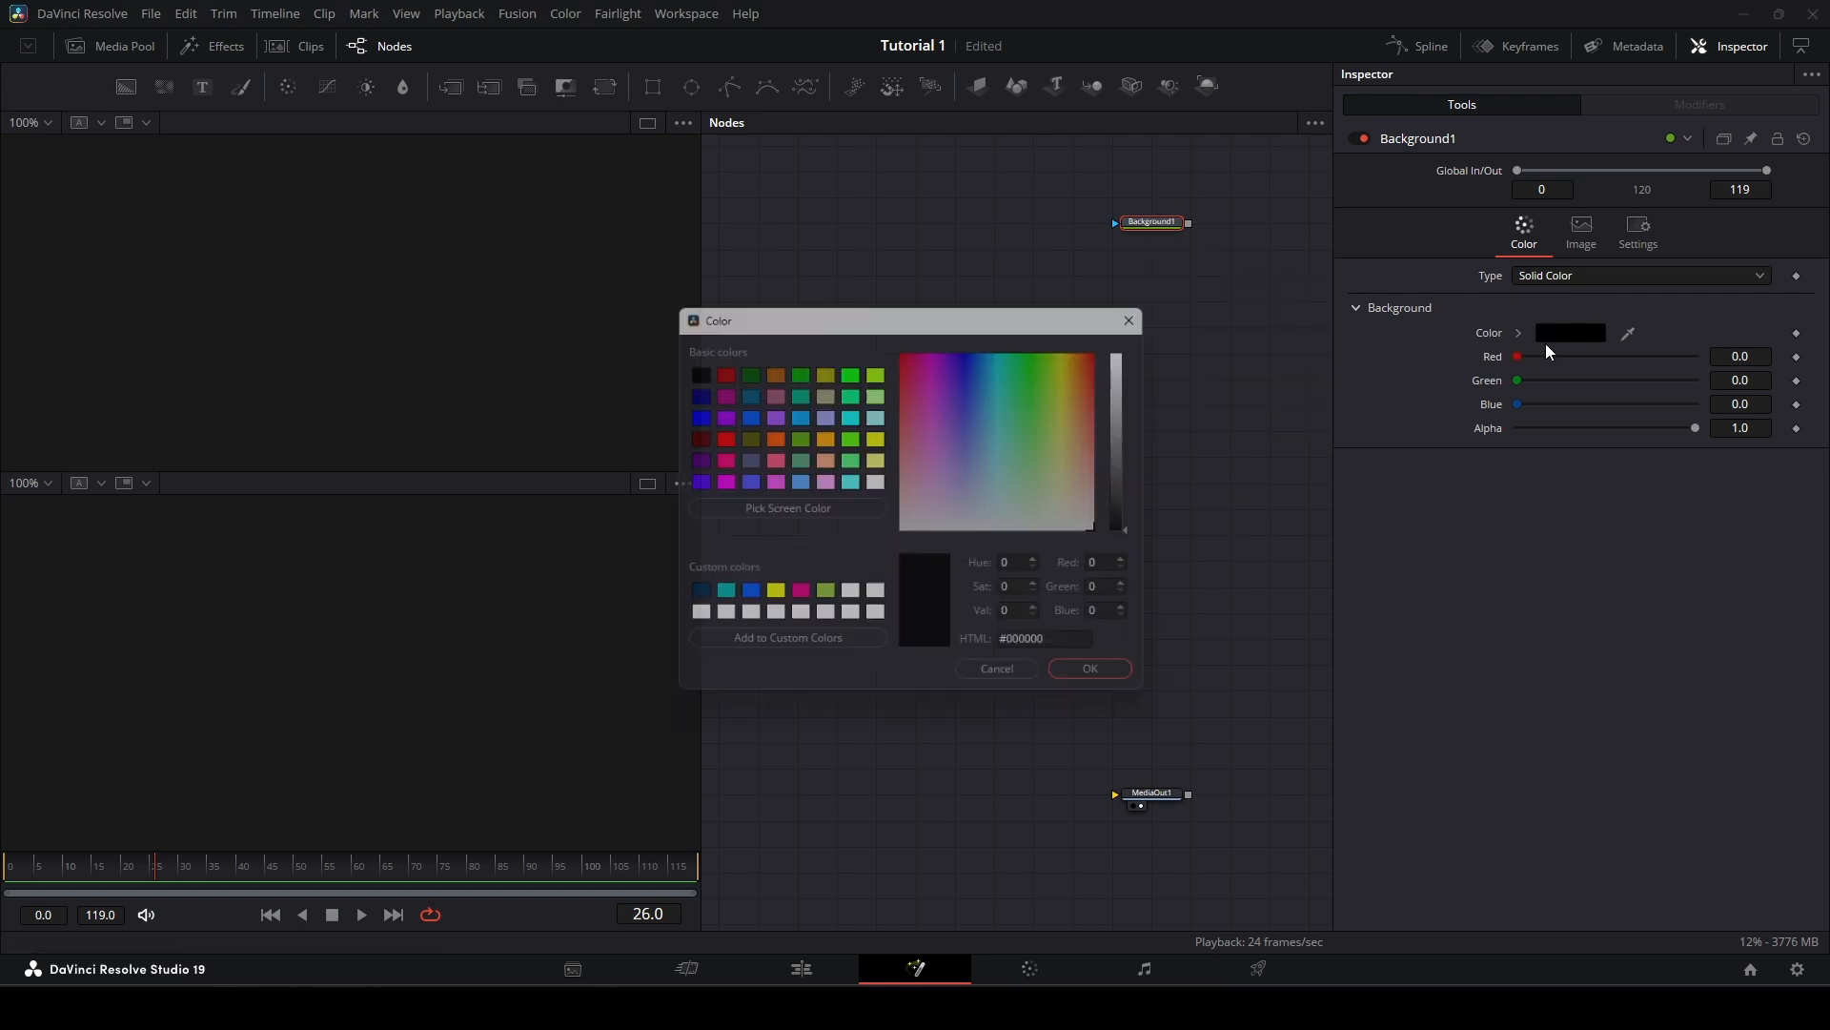
drag(1003, 375, 1185, 384)
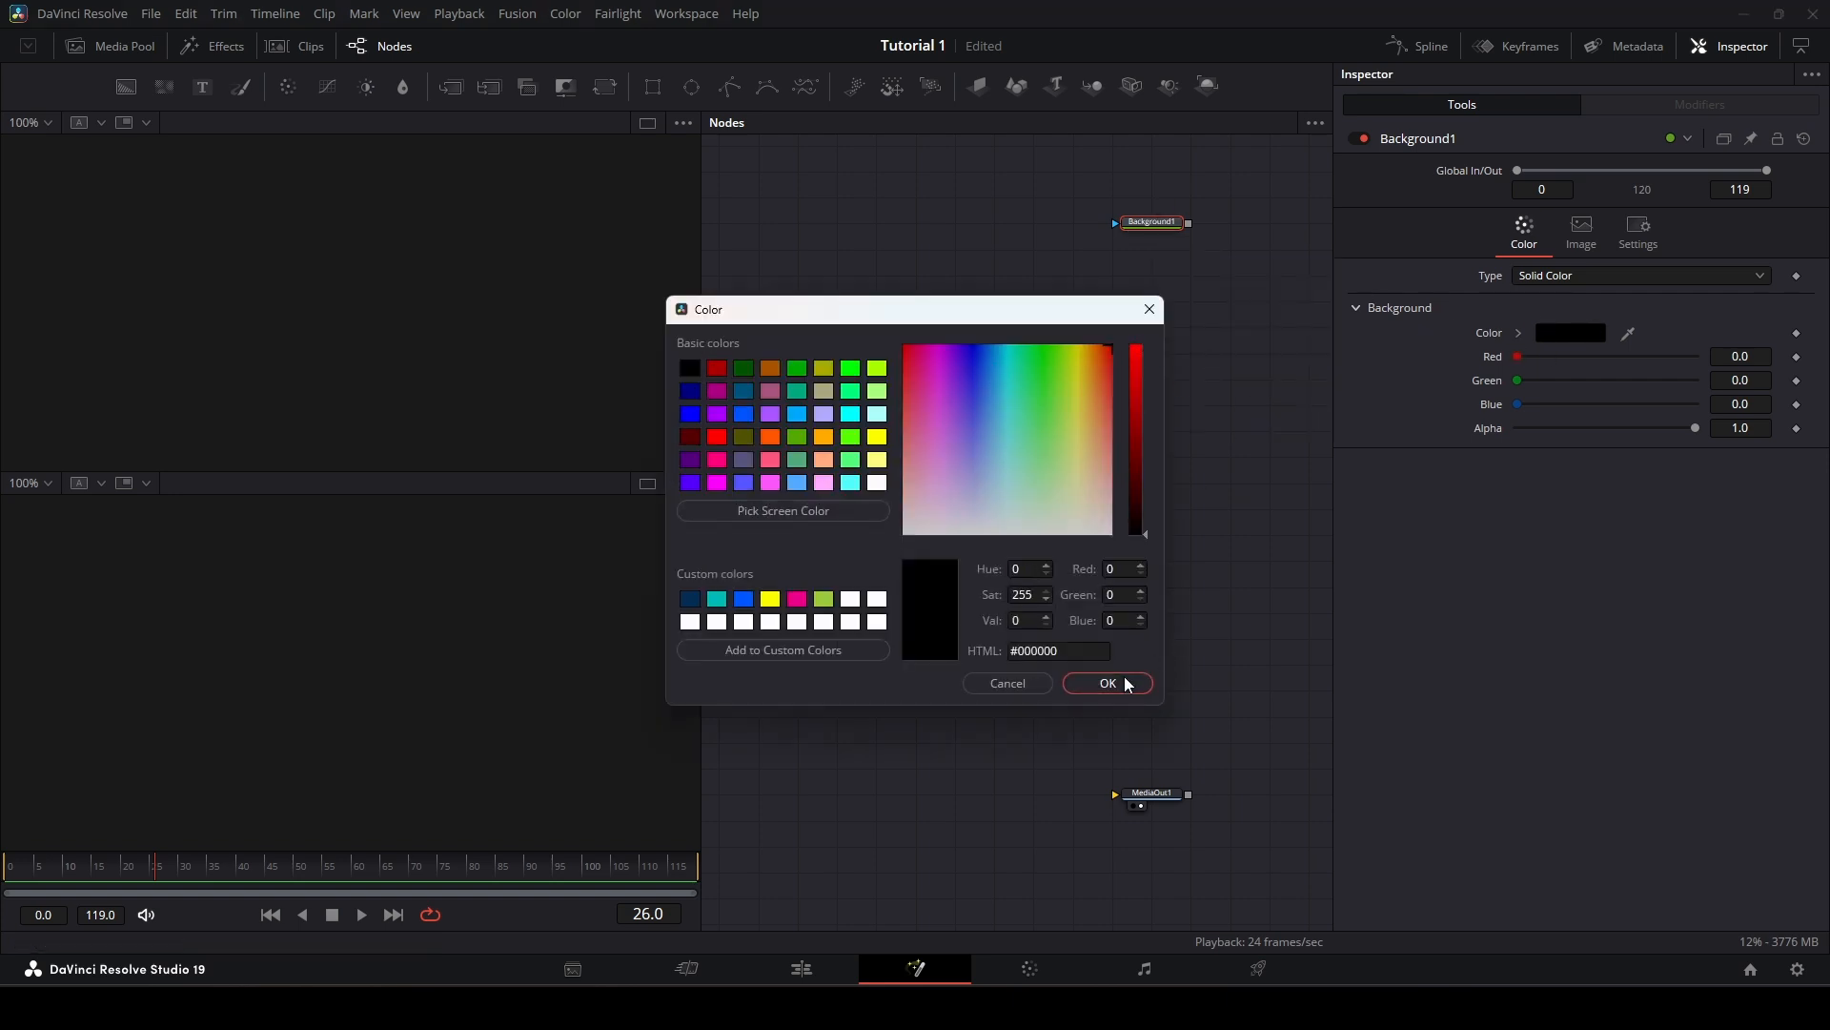
click(1111, 683)
Step: Show Background1 in the first viewer and set its solid color to pure red
drag(1139, 223, 531, 315)
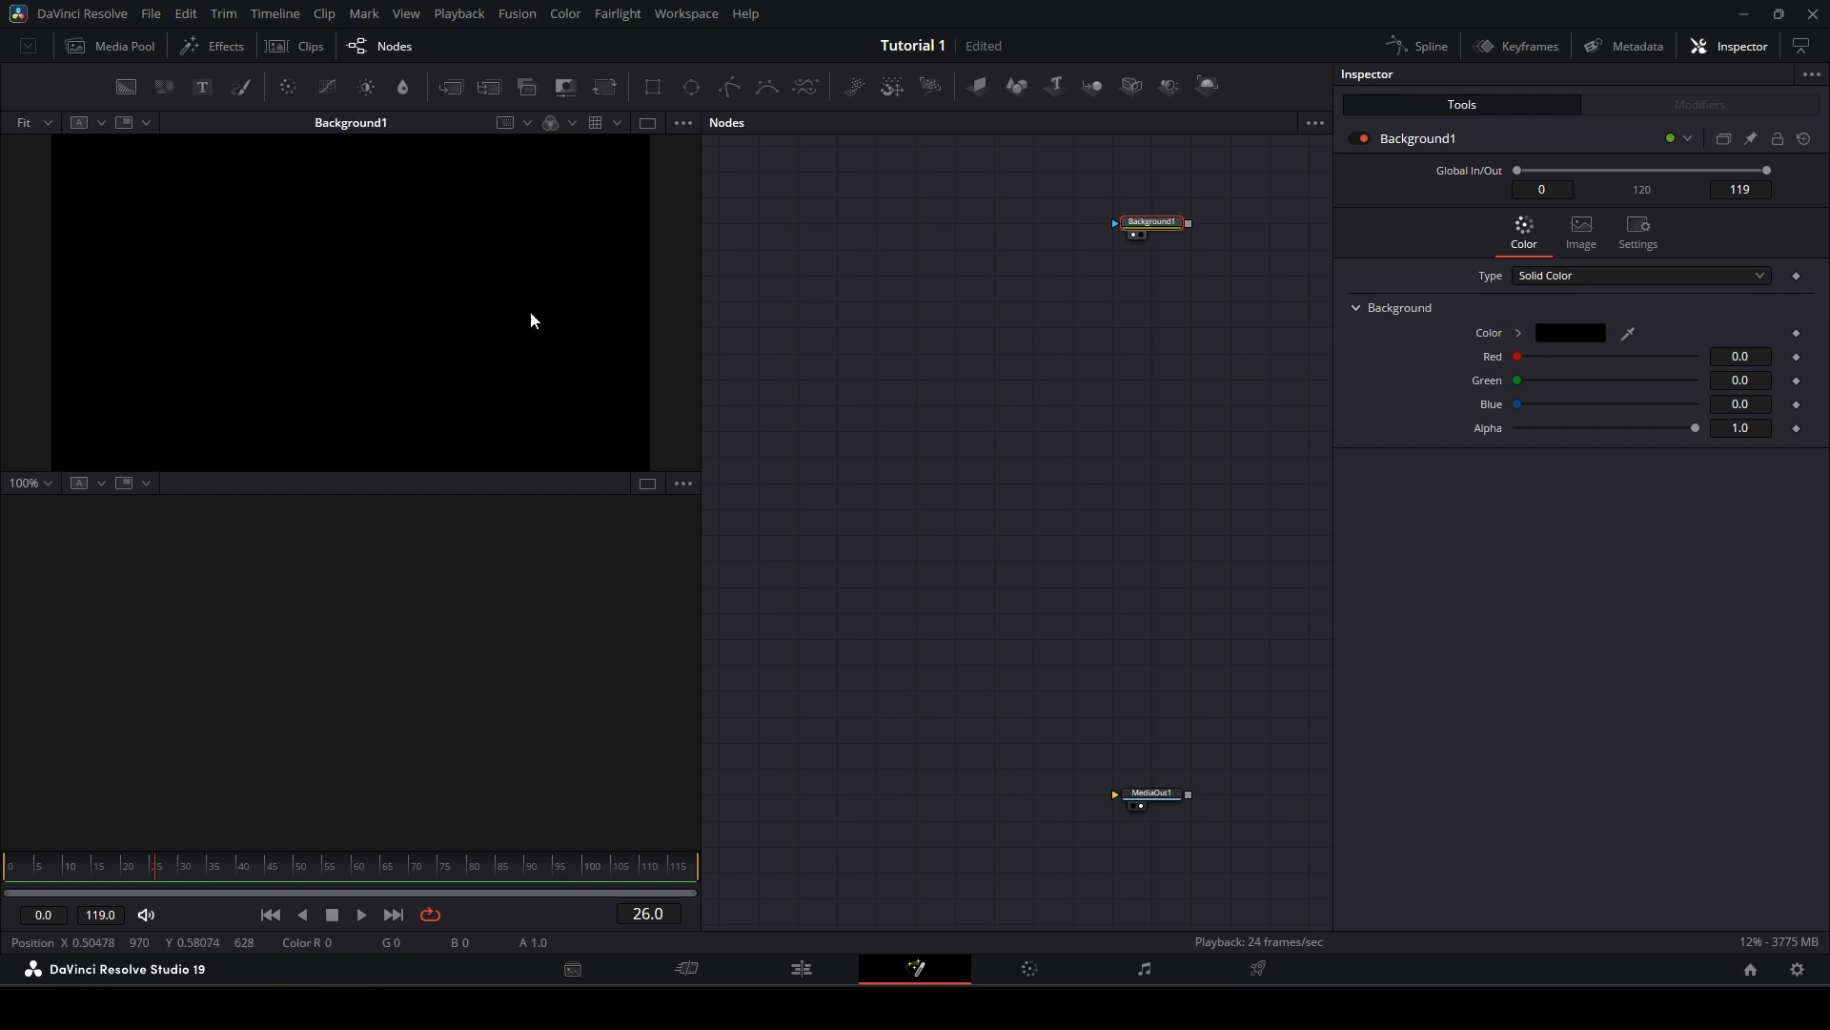
click(1594, 338)
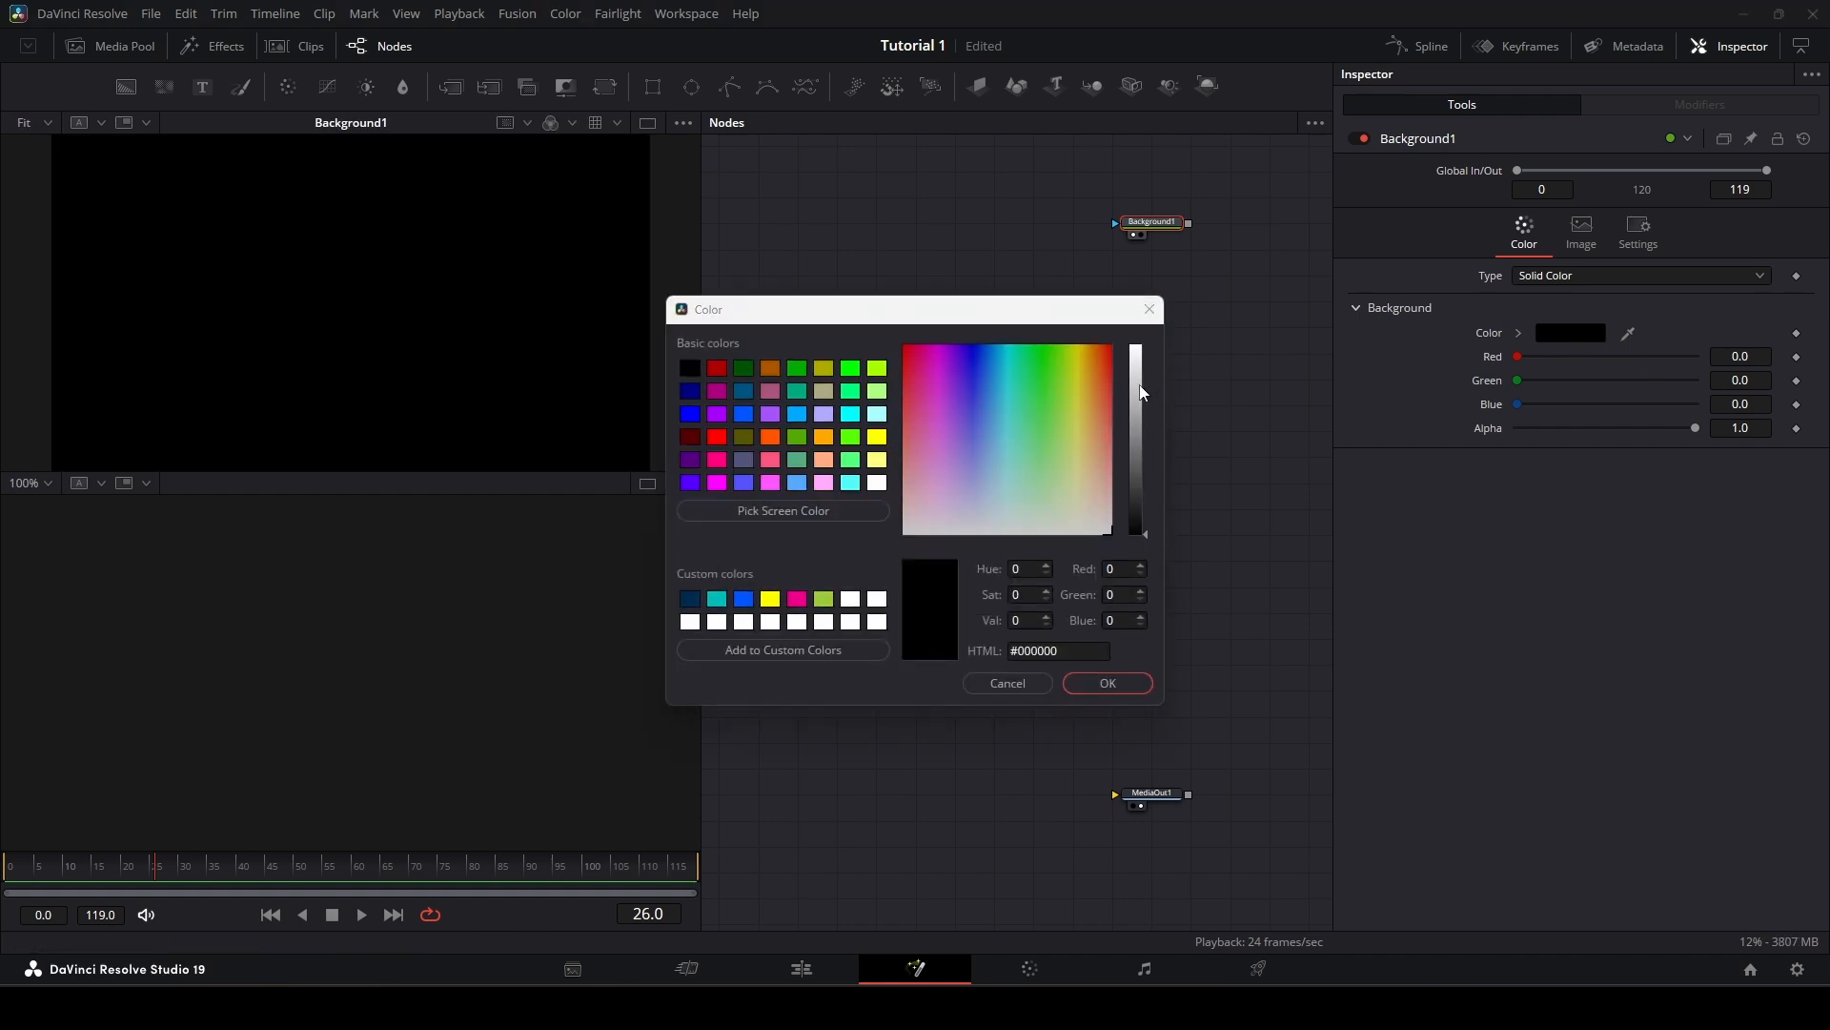
drag(1137, 386, 1111, 345)
click(1110, 681)
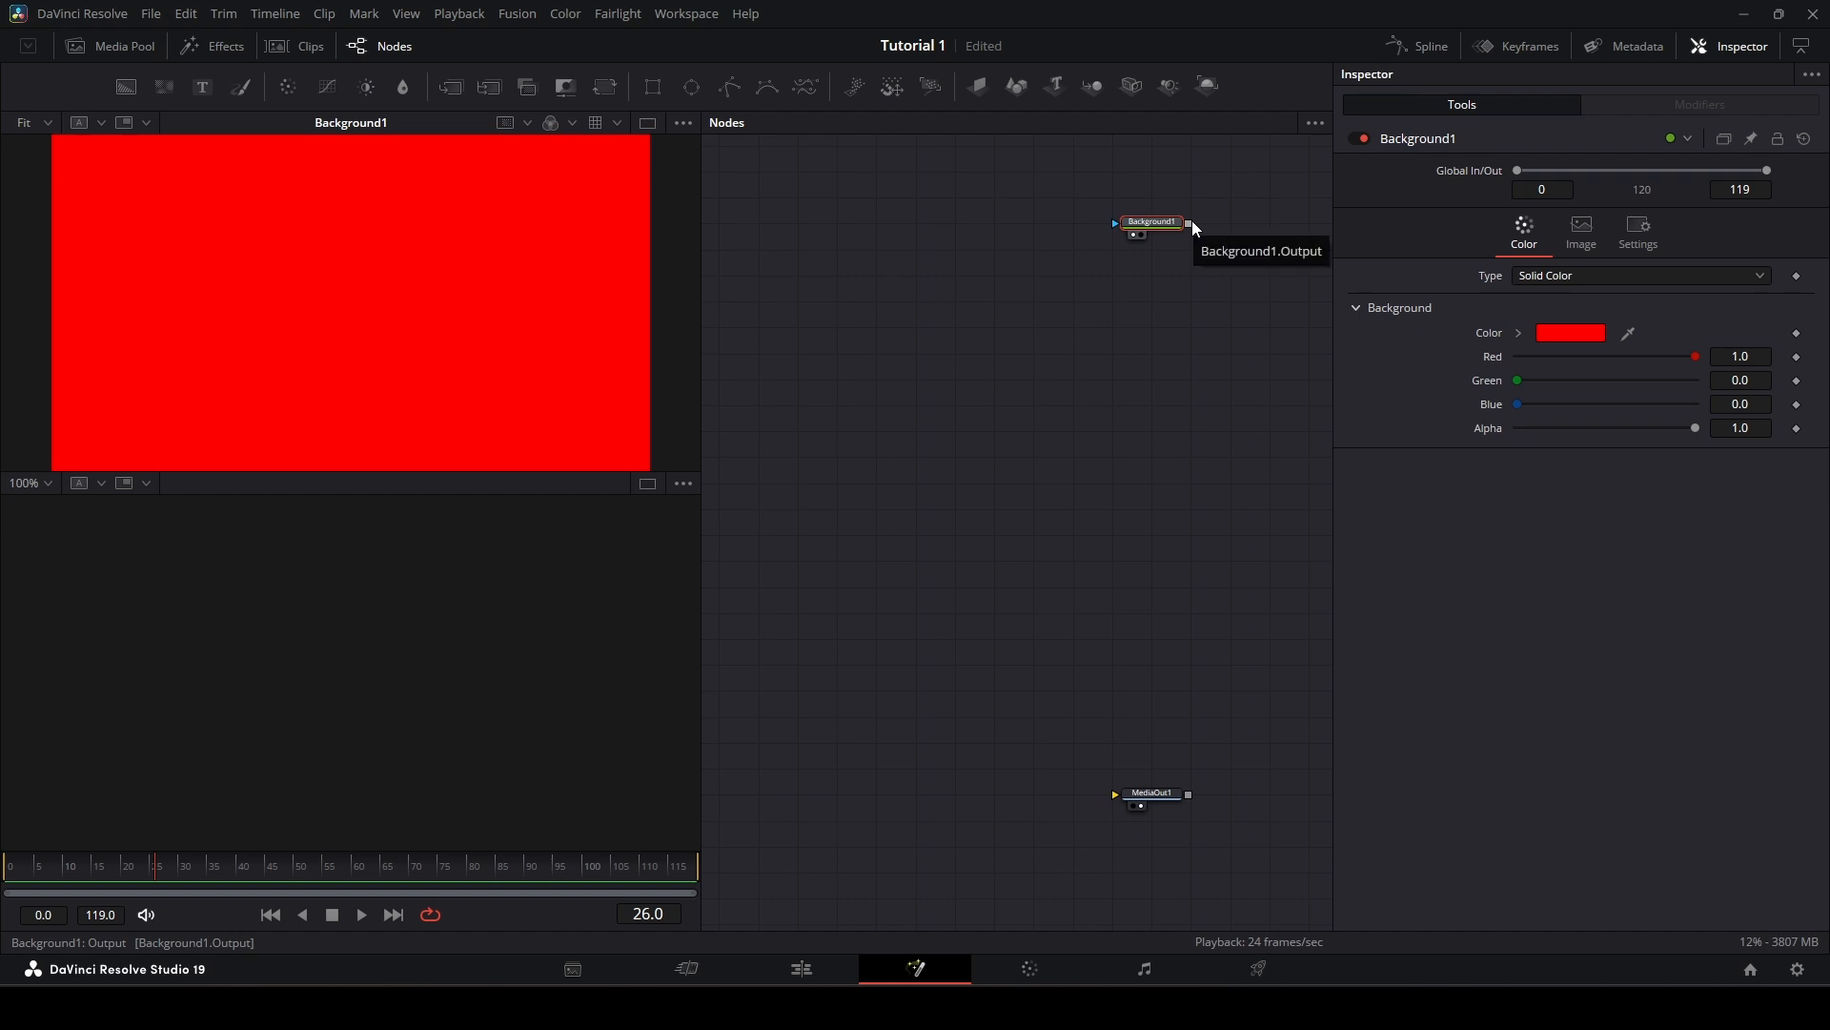
Step: Connect the Background1 output to the MediaOut1 input
drag(1187, 223, 1113, 795)
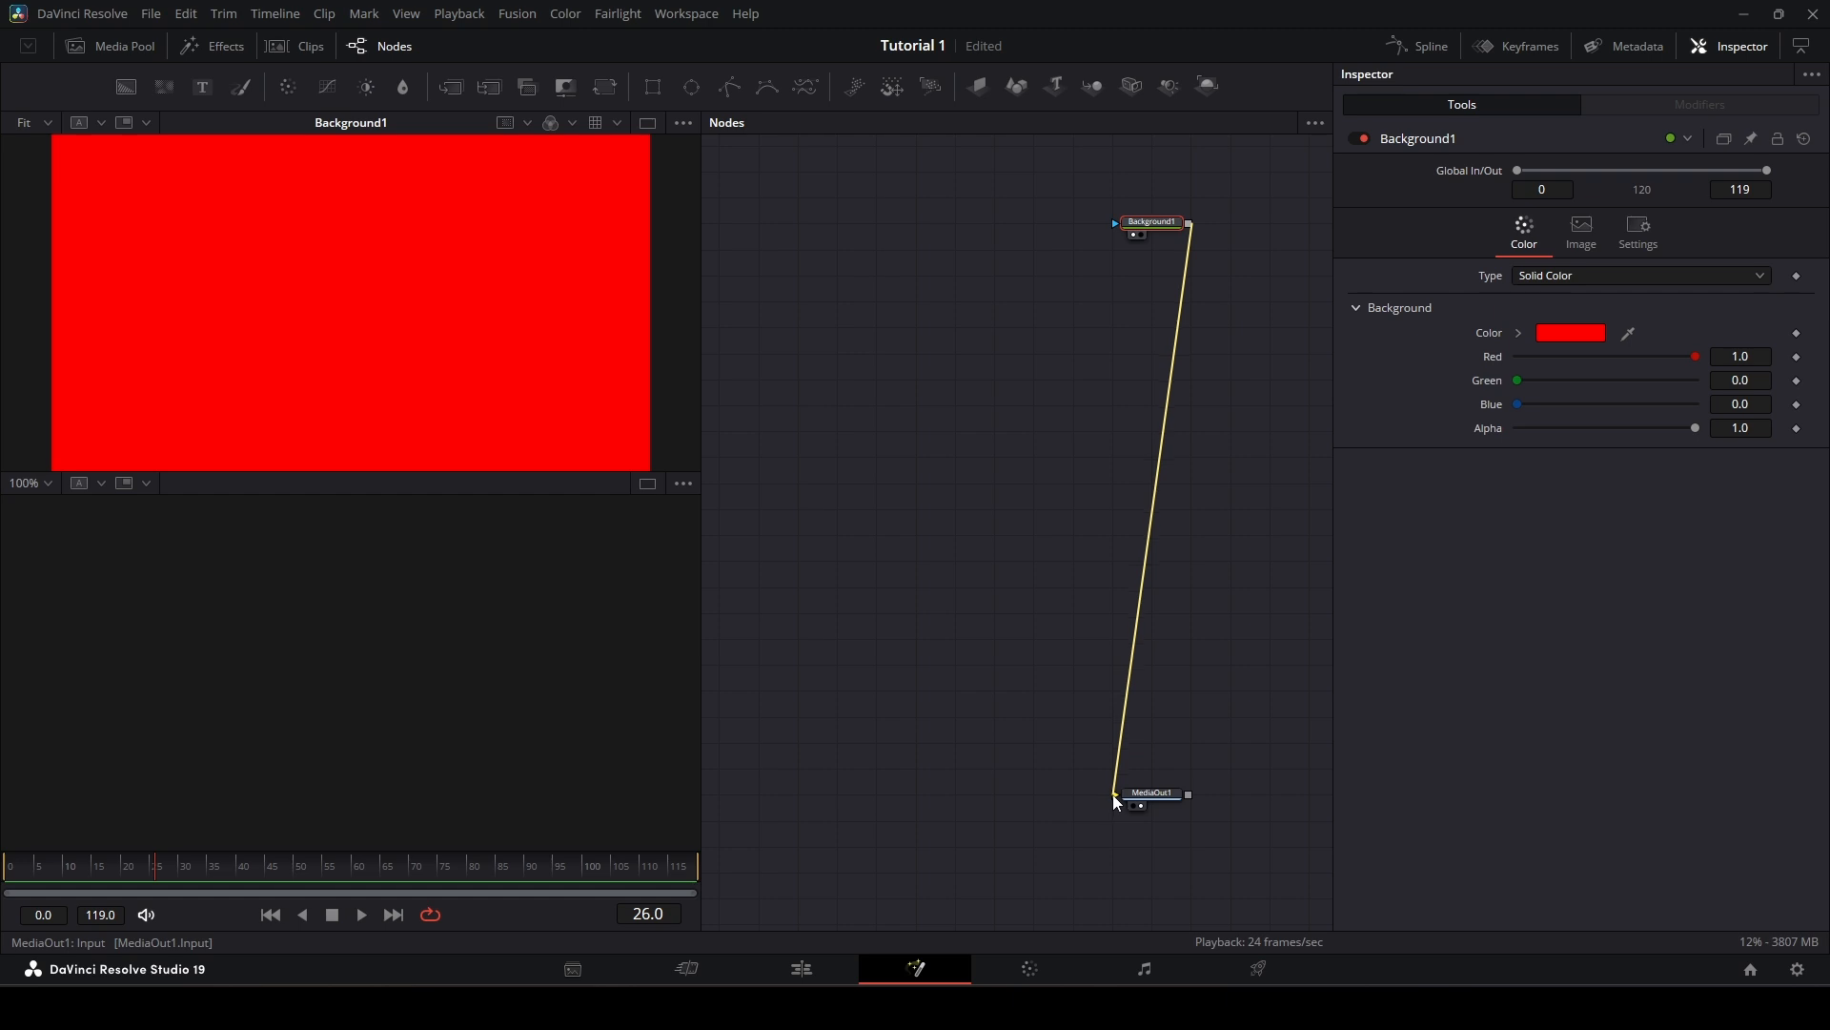
drag(1115, 797, 1116, 796)
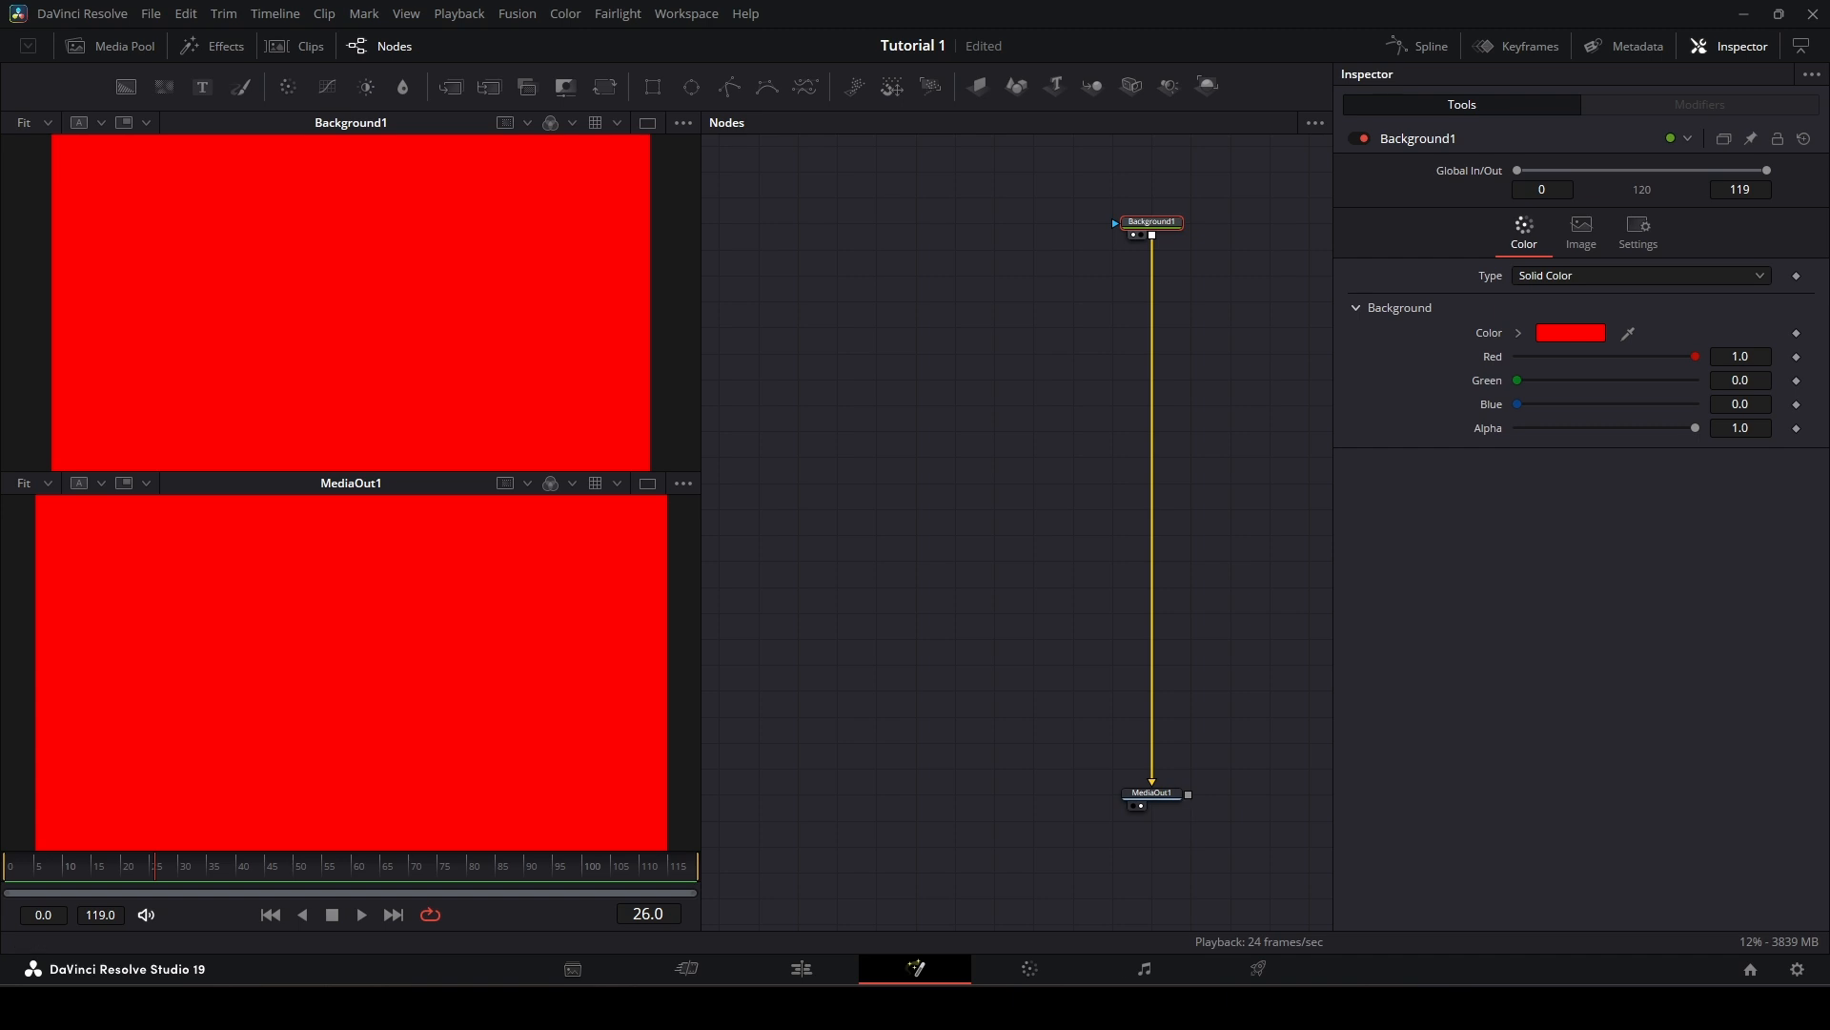
Step: View the connected composition on the Edit page, return to the Fusion page and save the project
click(799, 969)
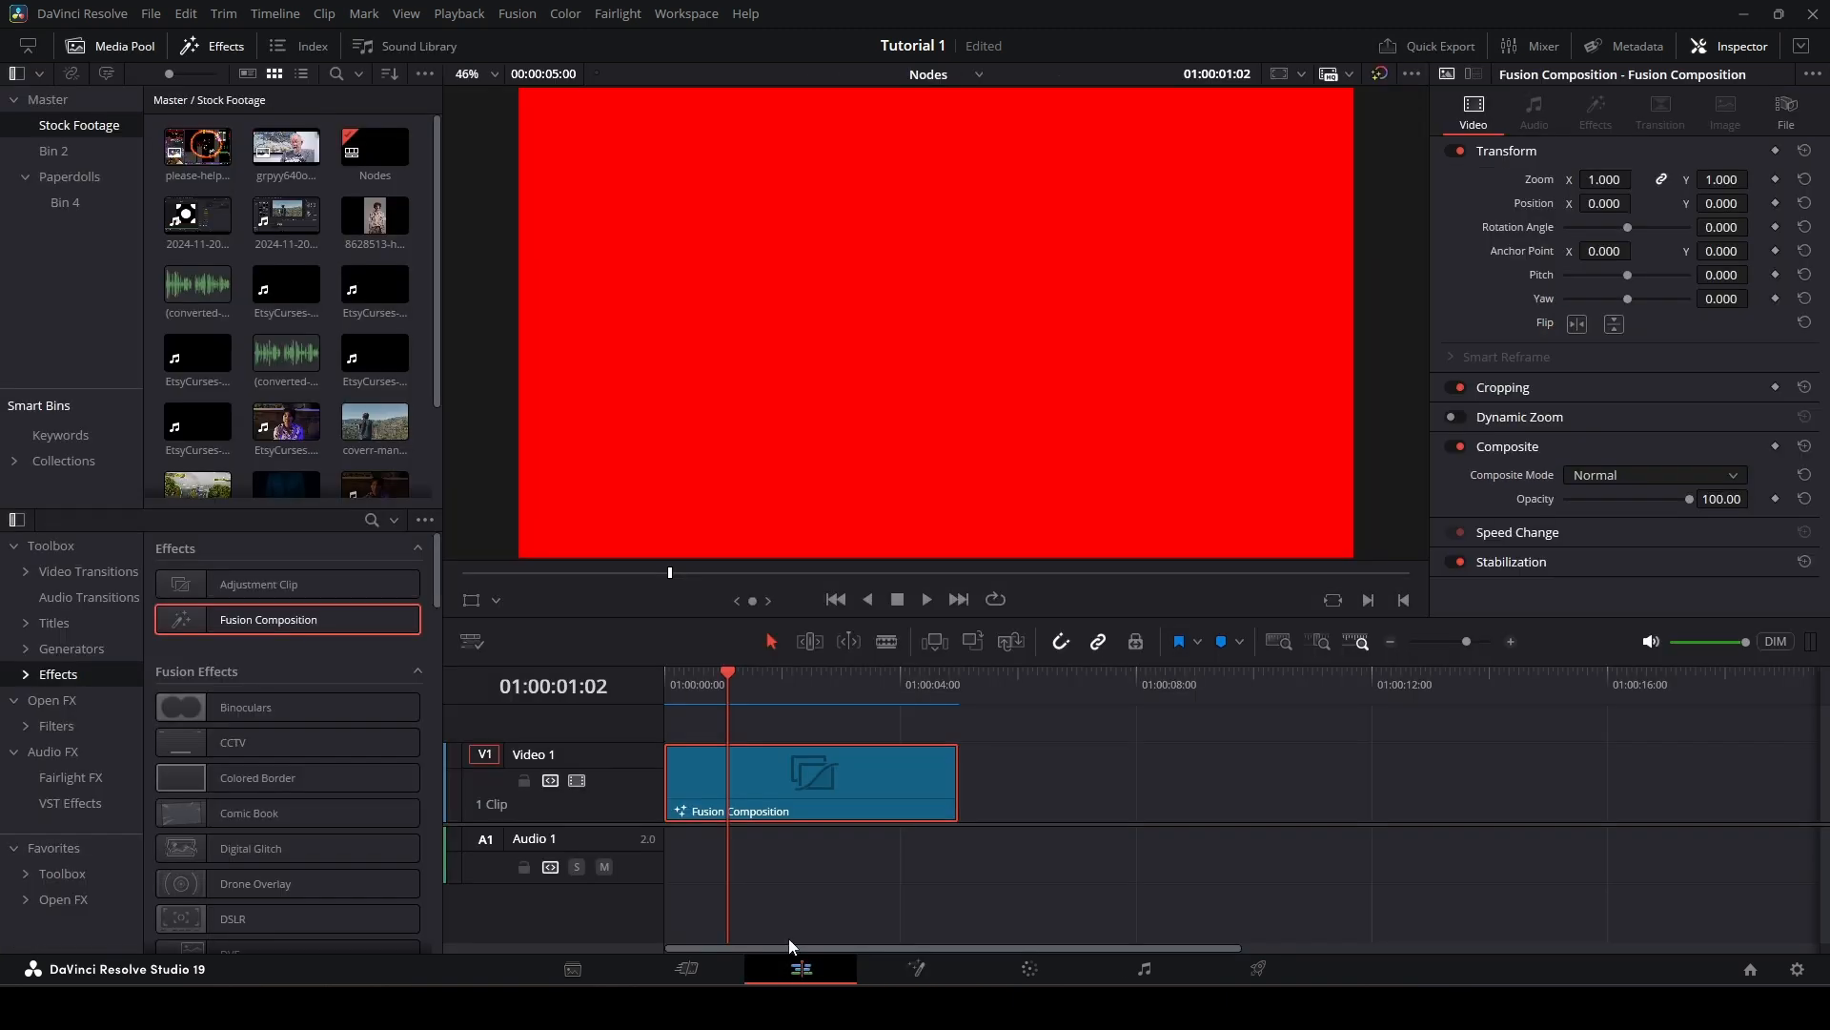
click(915, 968)
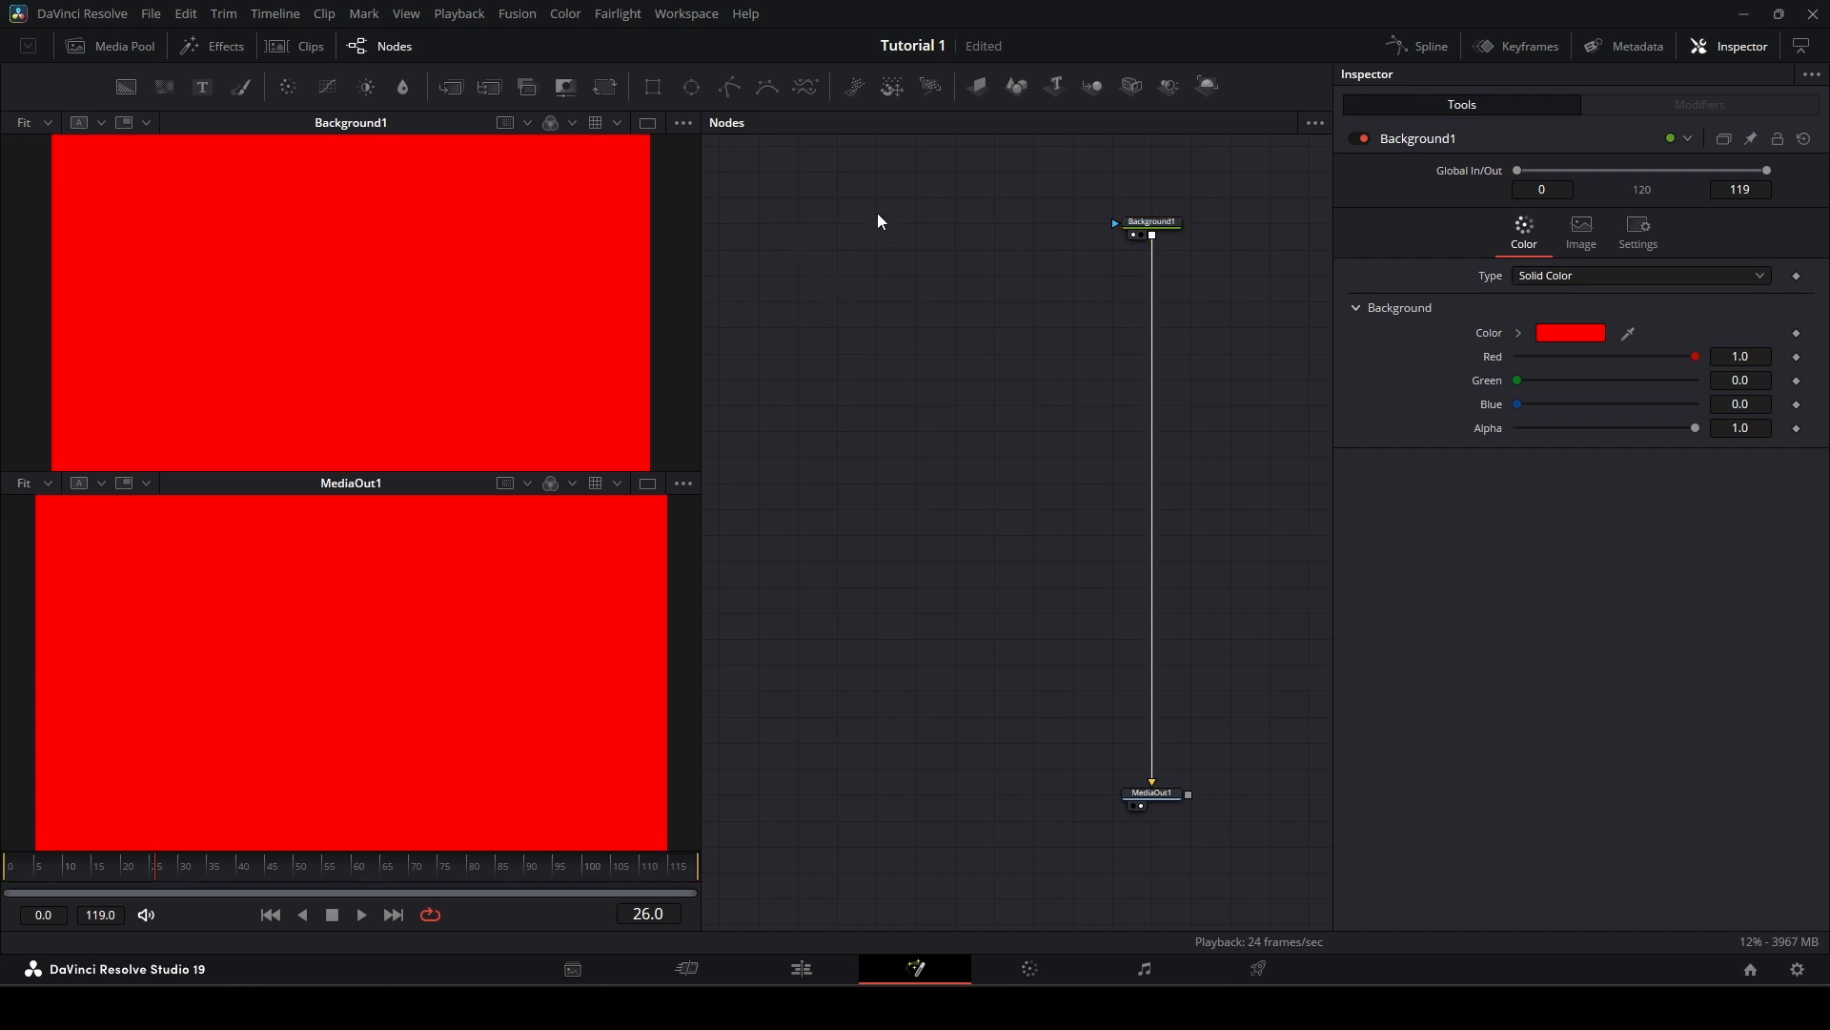
key(ctrl+s)
Step: Browse the Select Tool list of available nodes and close it without adding any
key(shift+space)
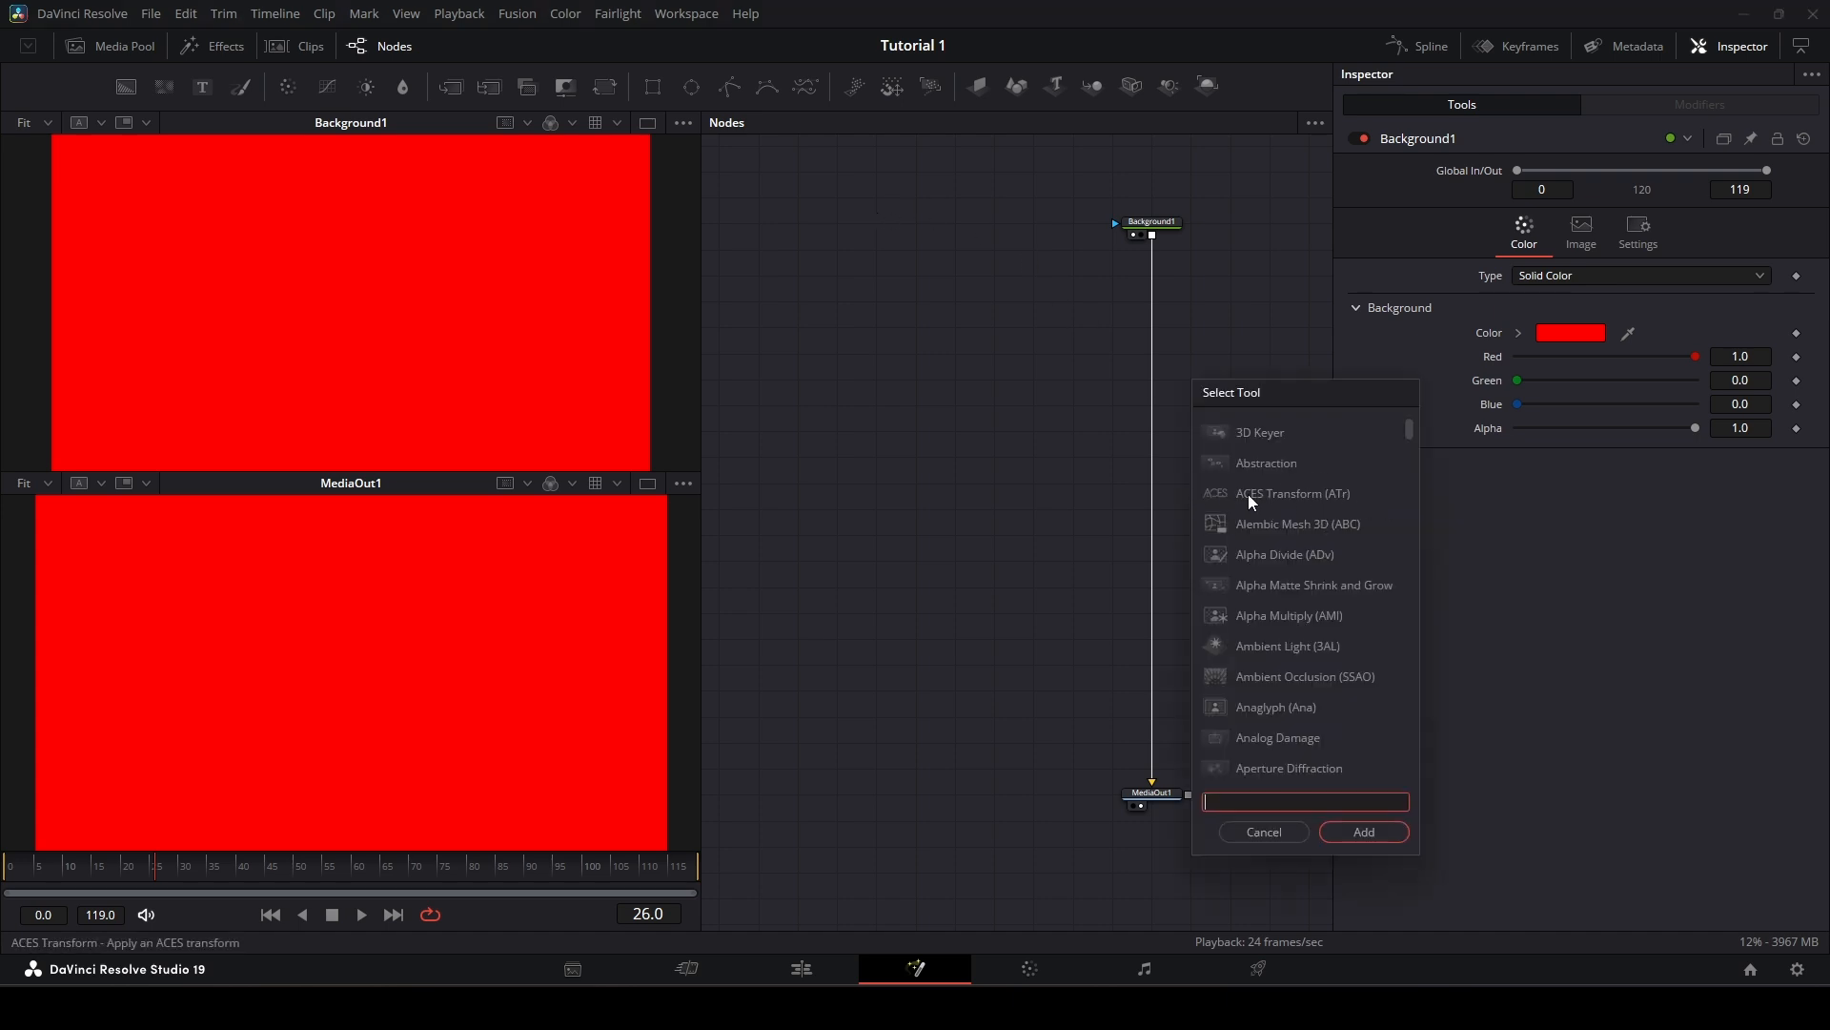
drag(1411, 427, 1416, 481)
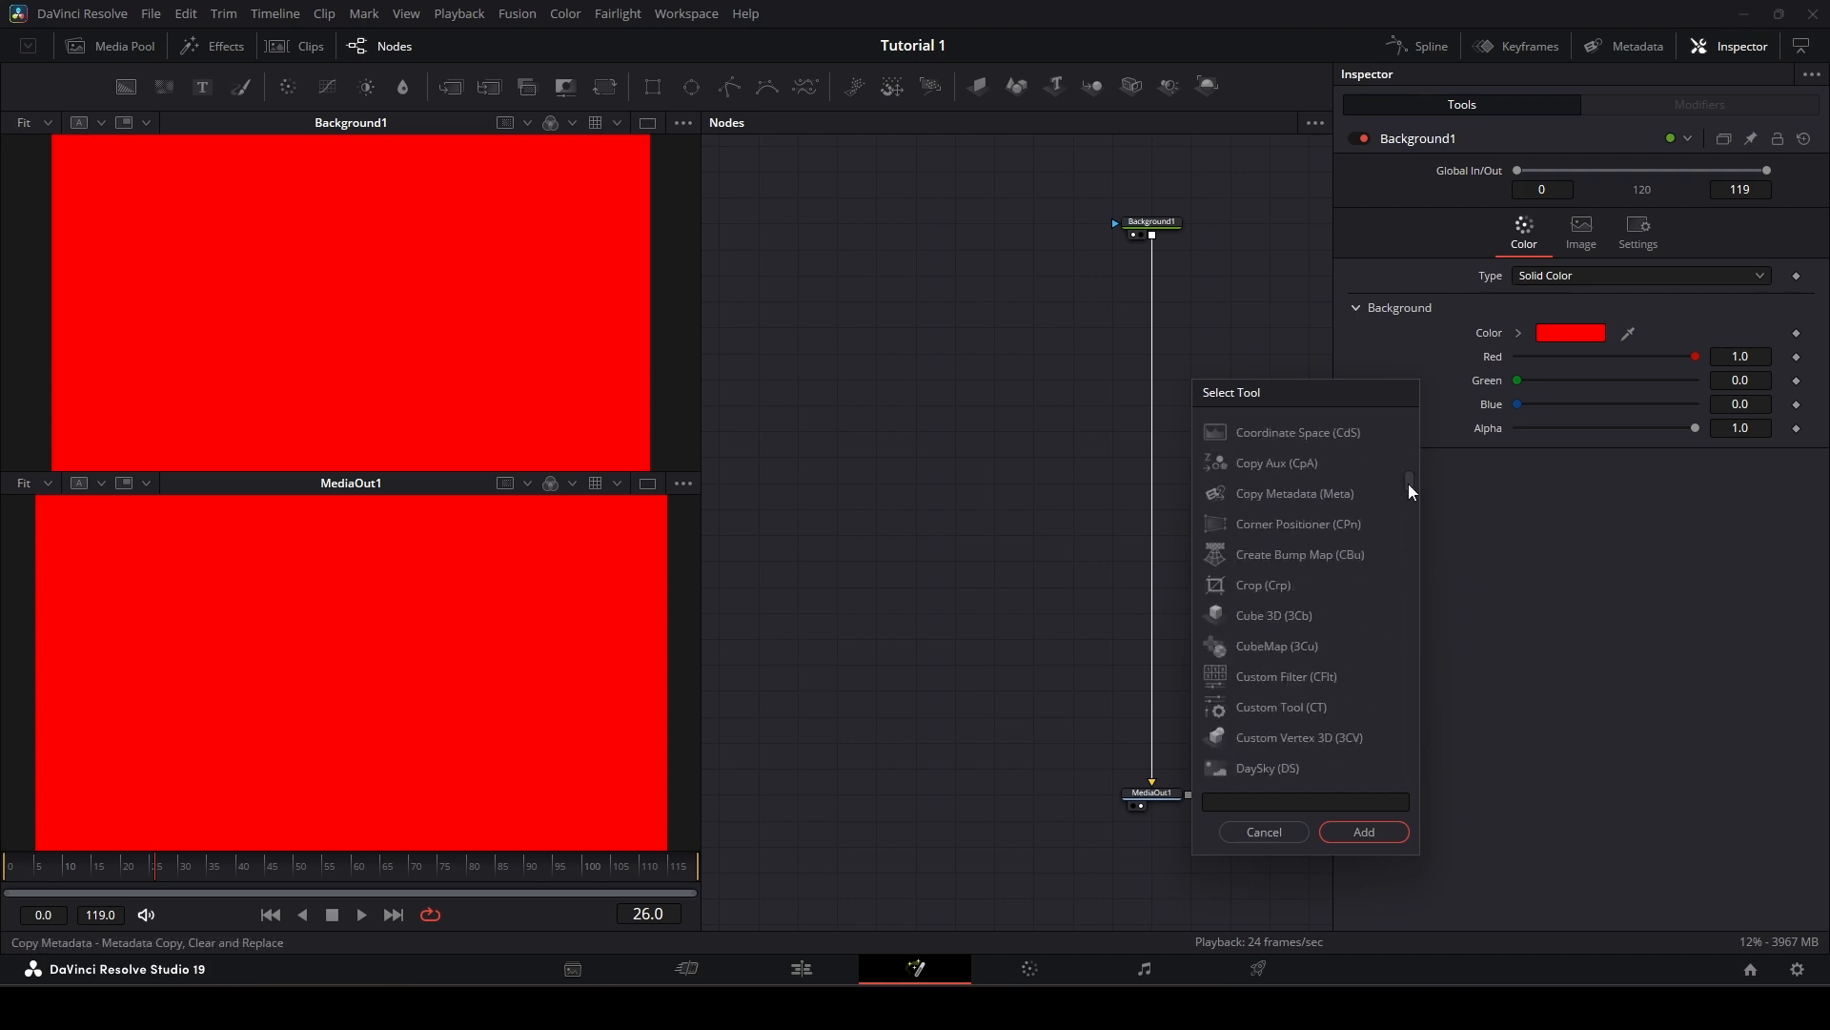
drag(1409, 484, 1415, 591)
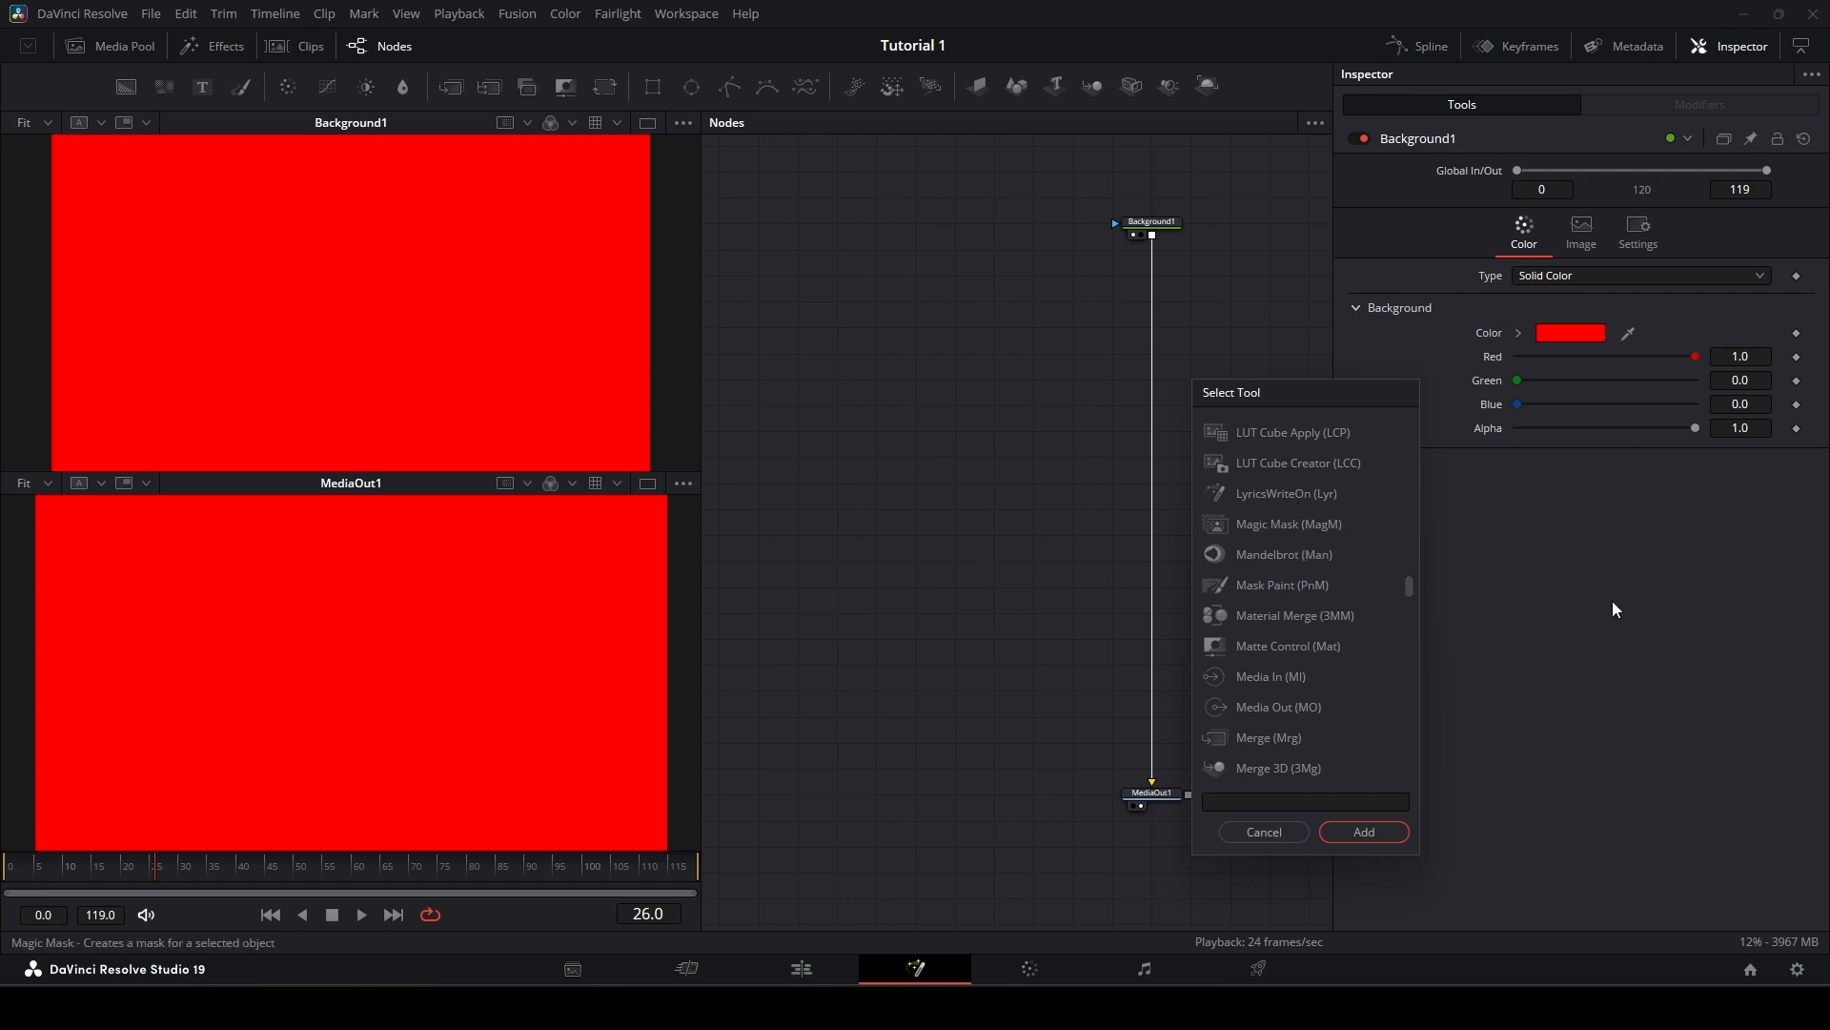
drag(1414, 587, 1428, 415)
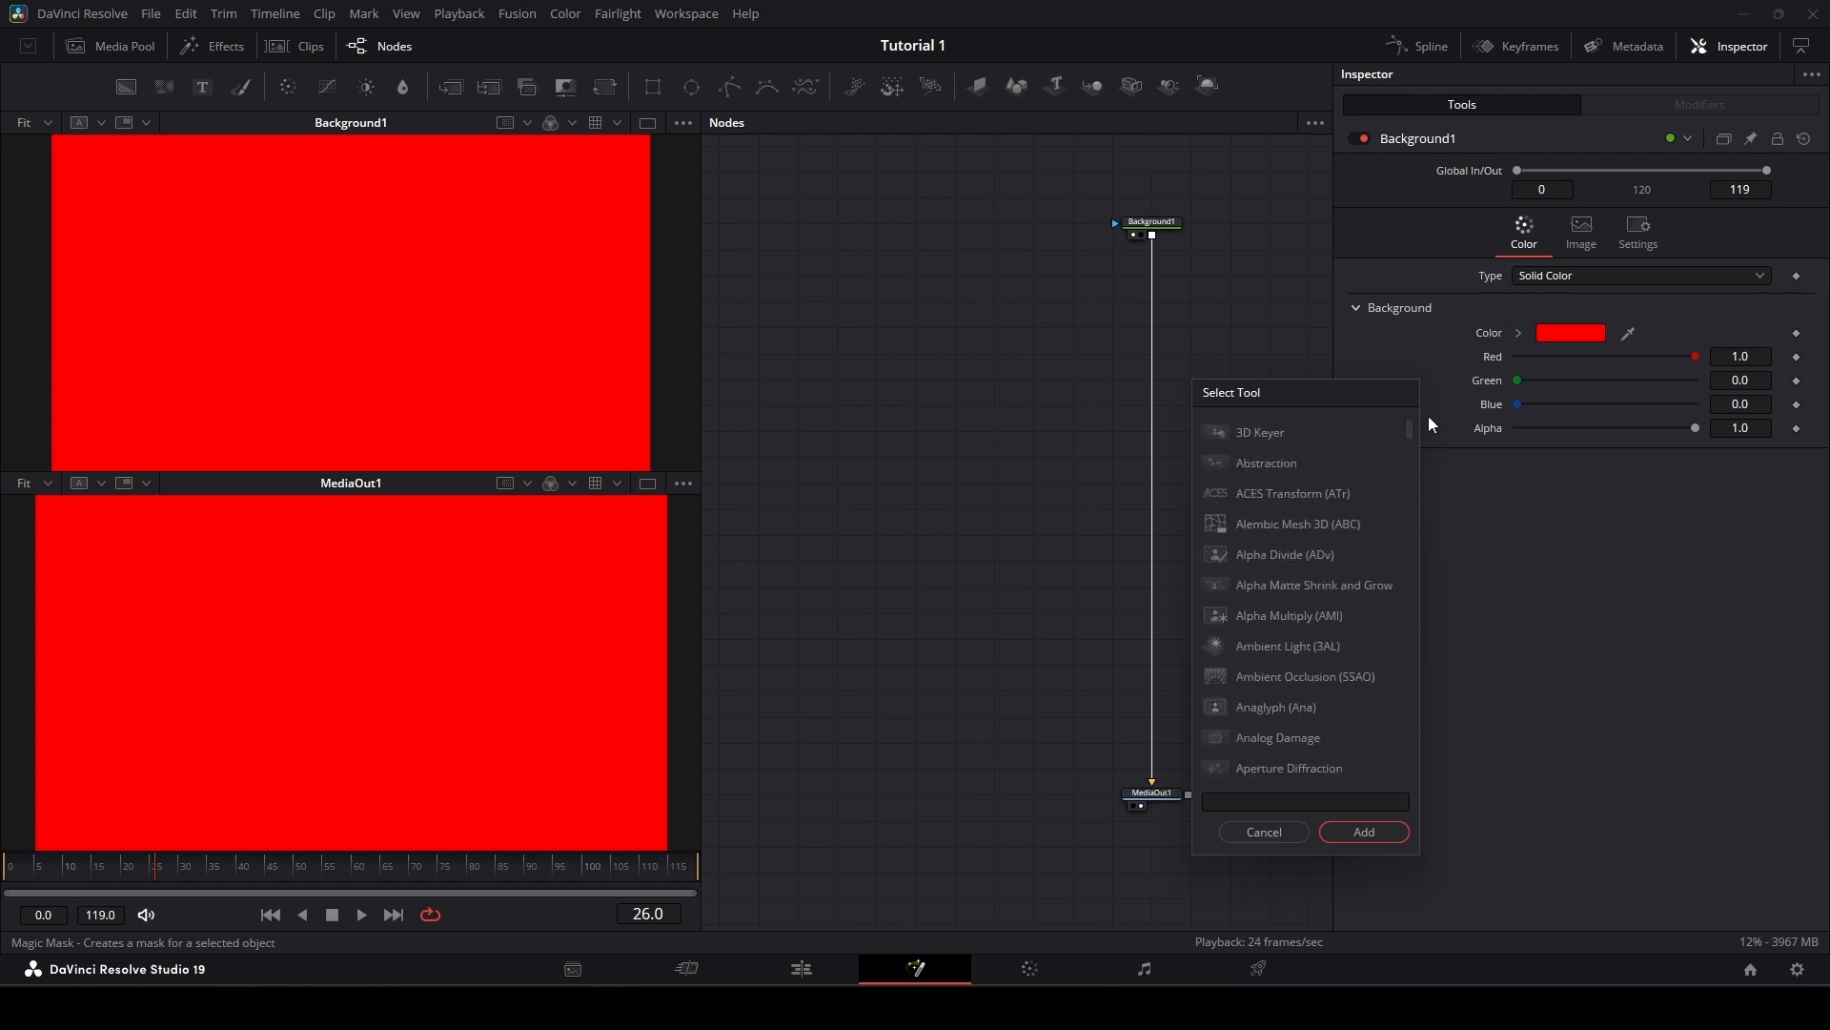
click(1263, 833)
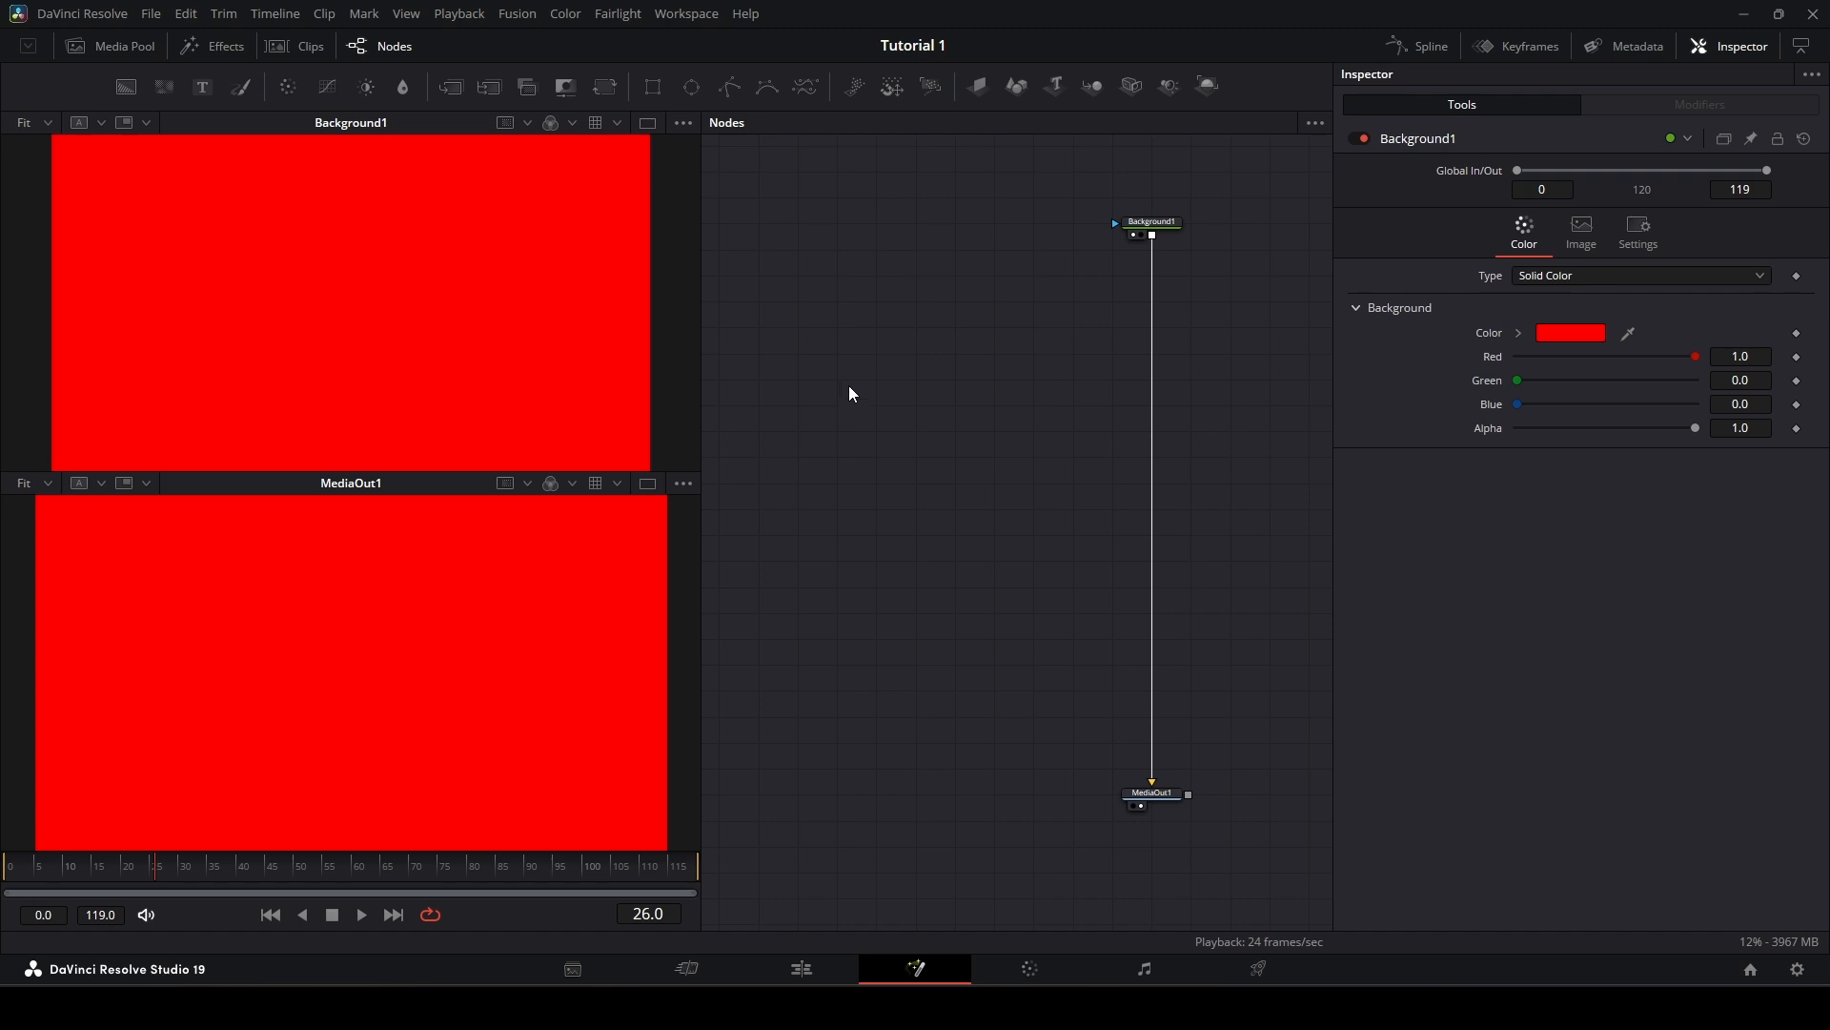
key(shift+space)
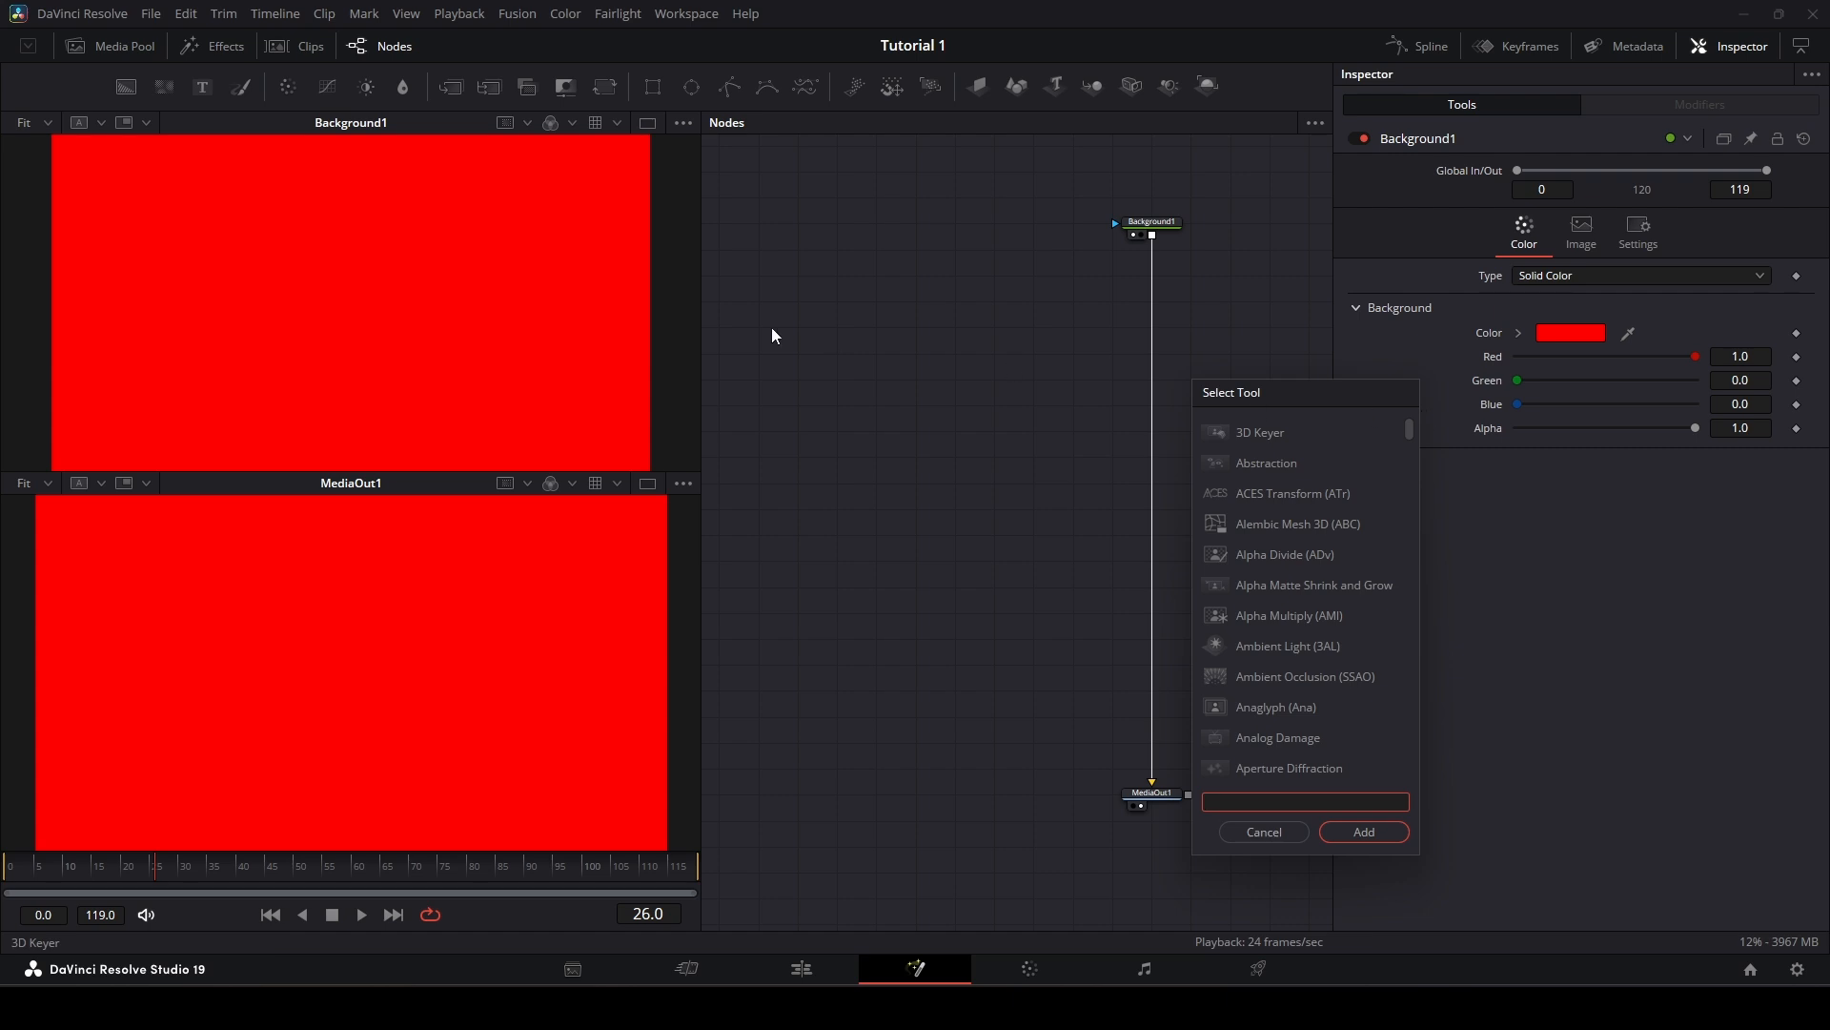
click(1279, 835)
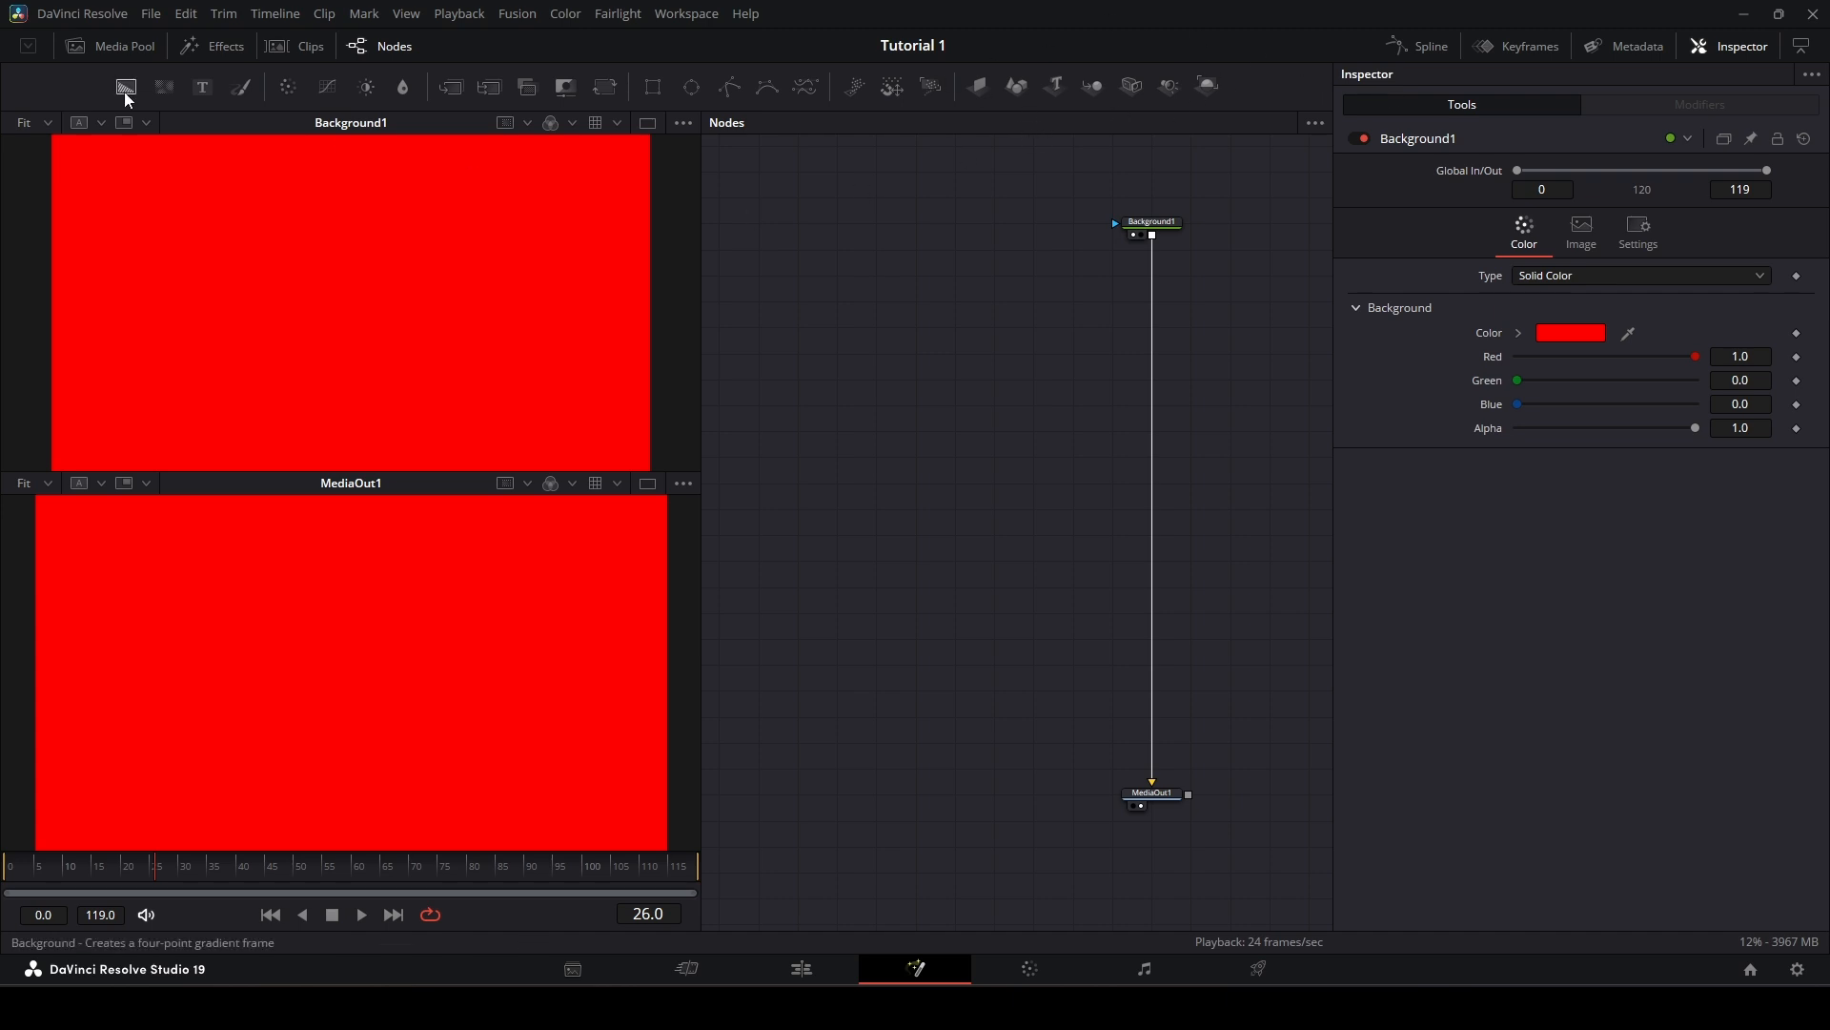
Step: Add a second Background node and a FastNoise node beneath it, in a separate column beside Background1
drag(124, 92, 835, 250)
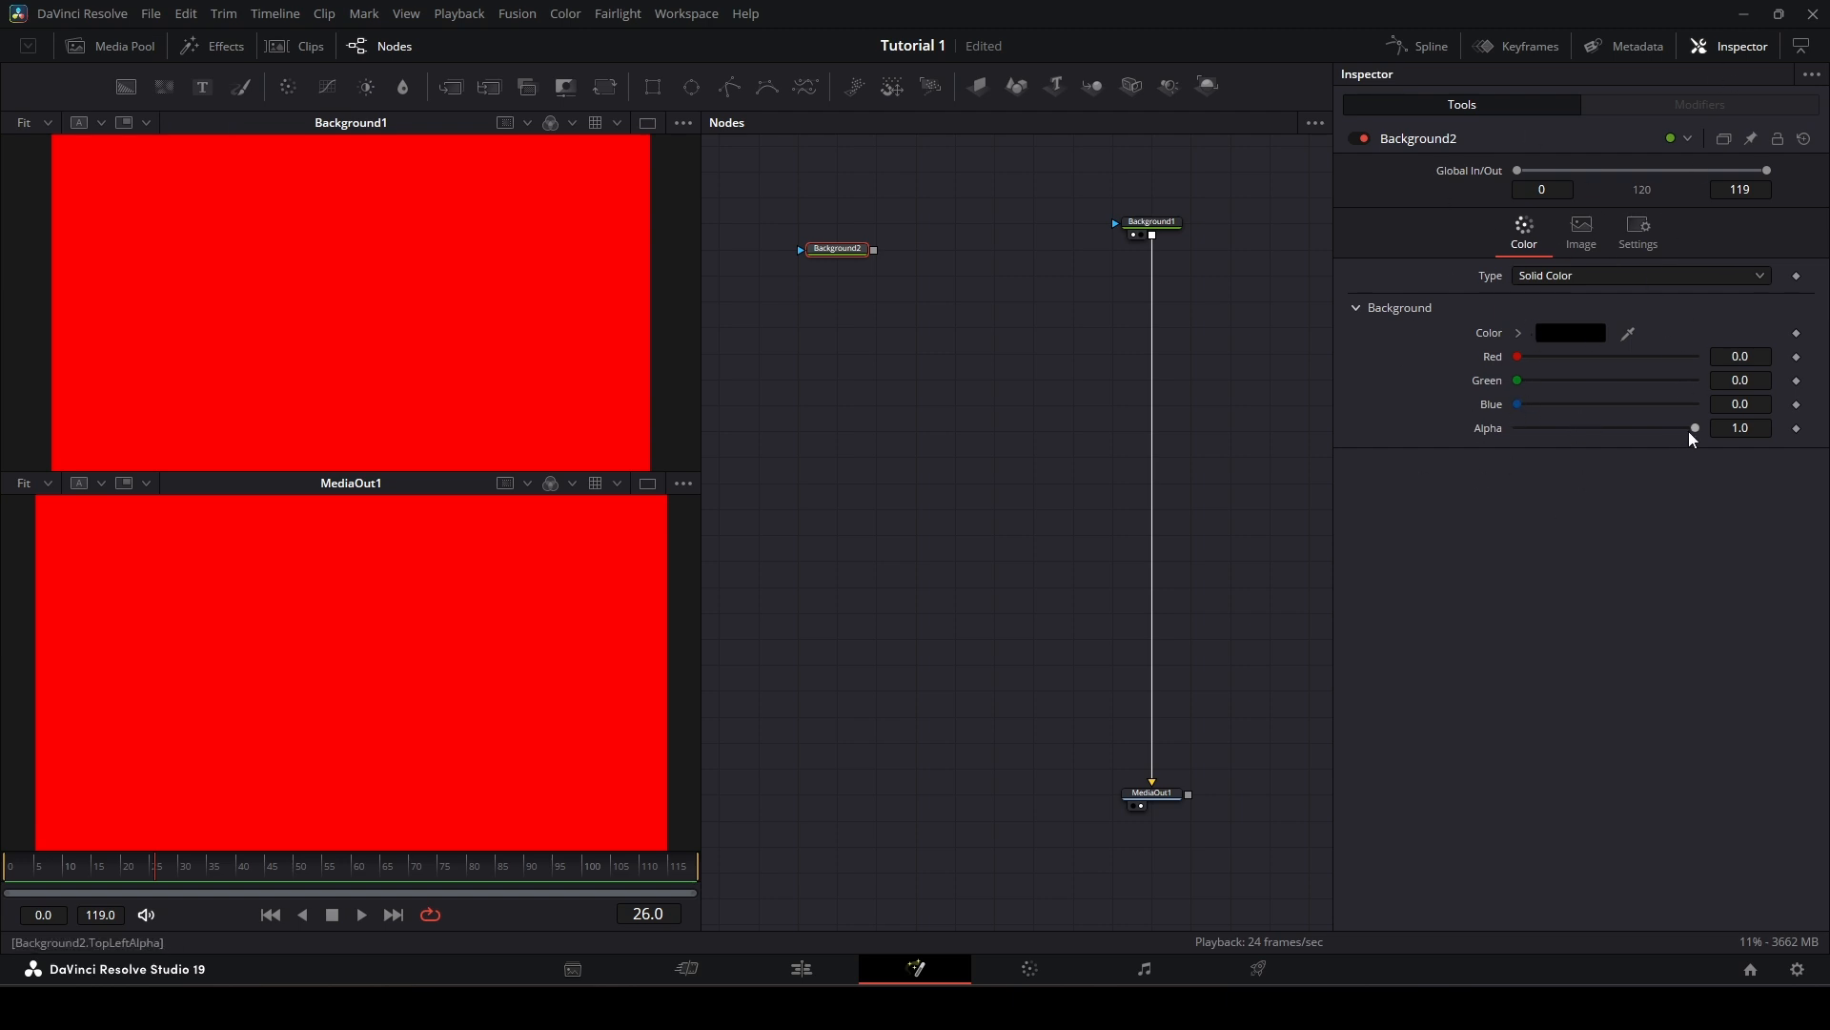
drag(172, 93, 839, 319)
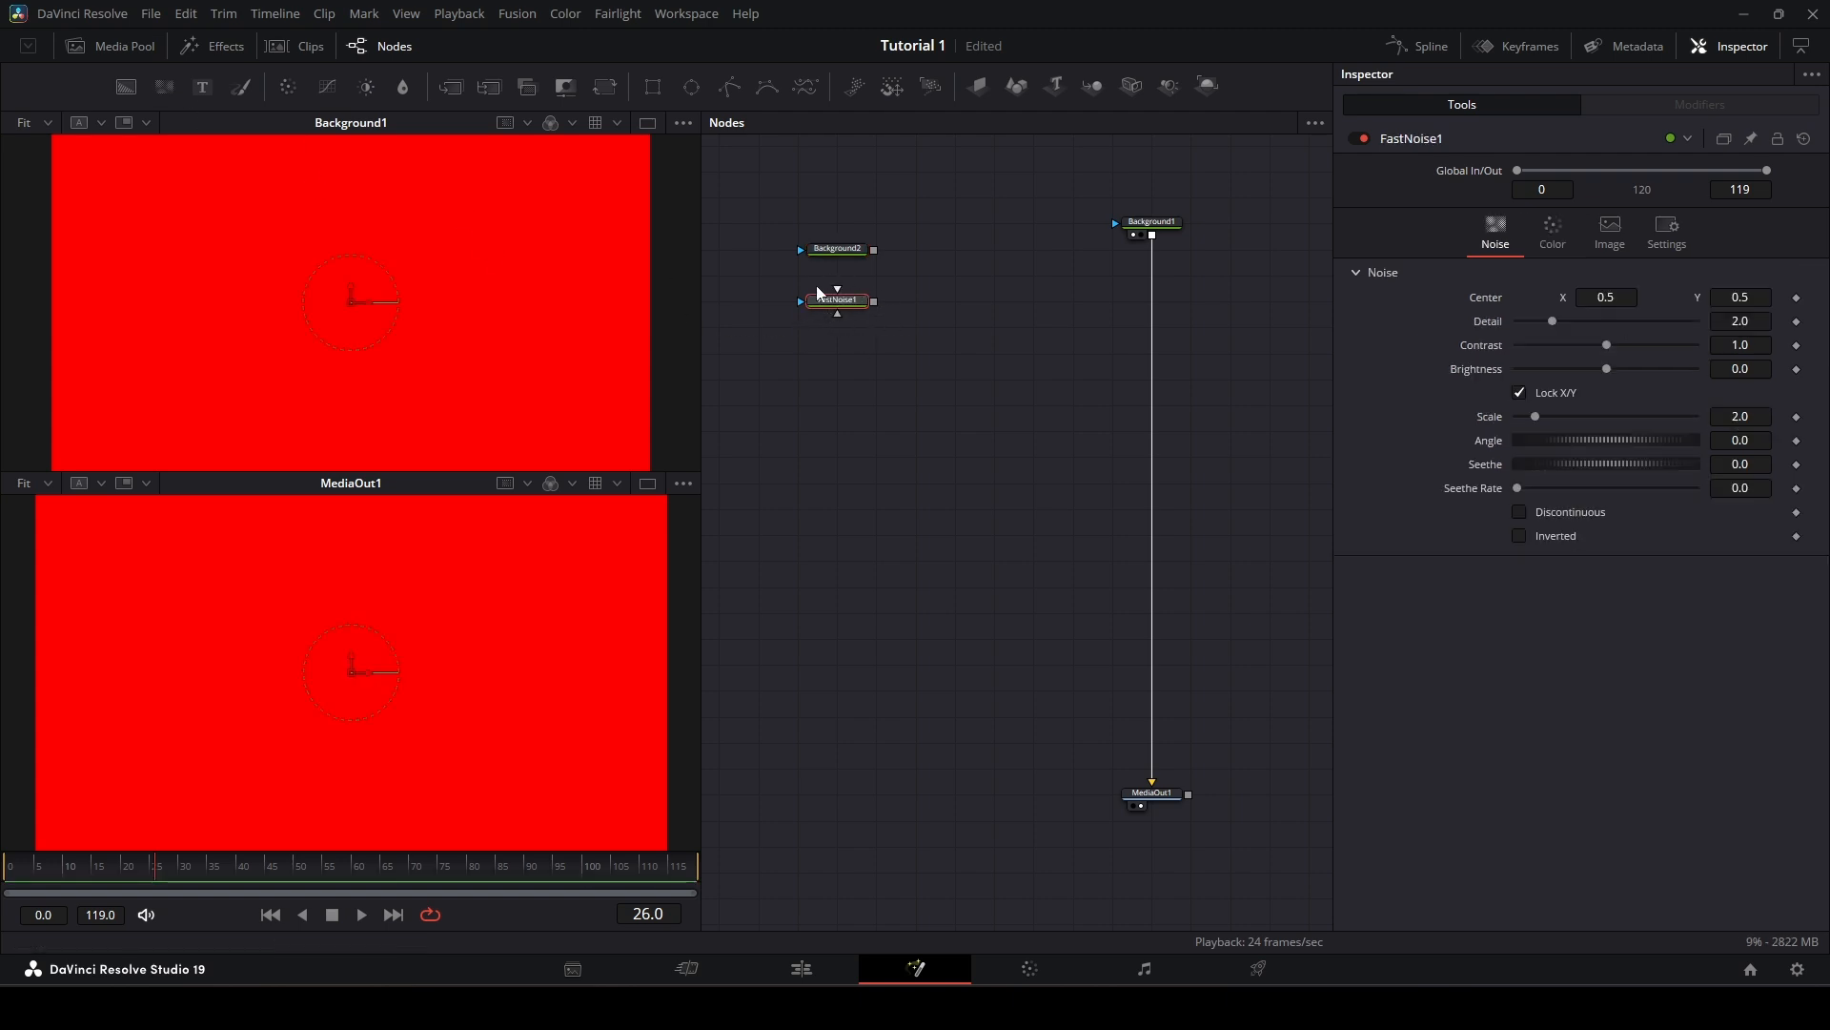
Step: Show FastNoise1 in the first viewer, set Detail to 10, Contrast to 5 and Brightness to -1, and save the project
drag(860, 307, 396, 293)
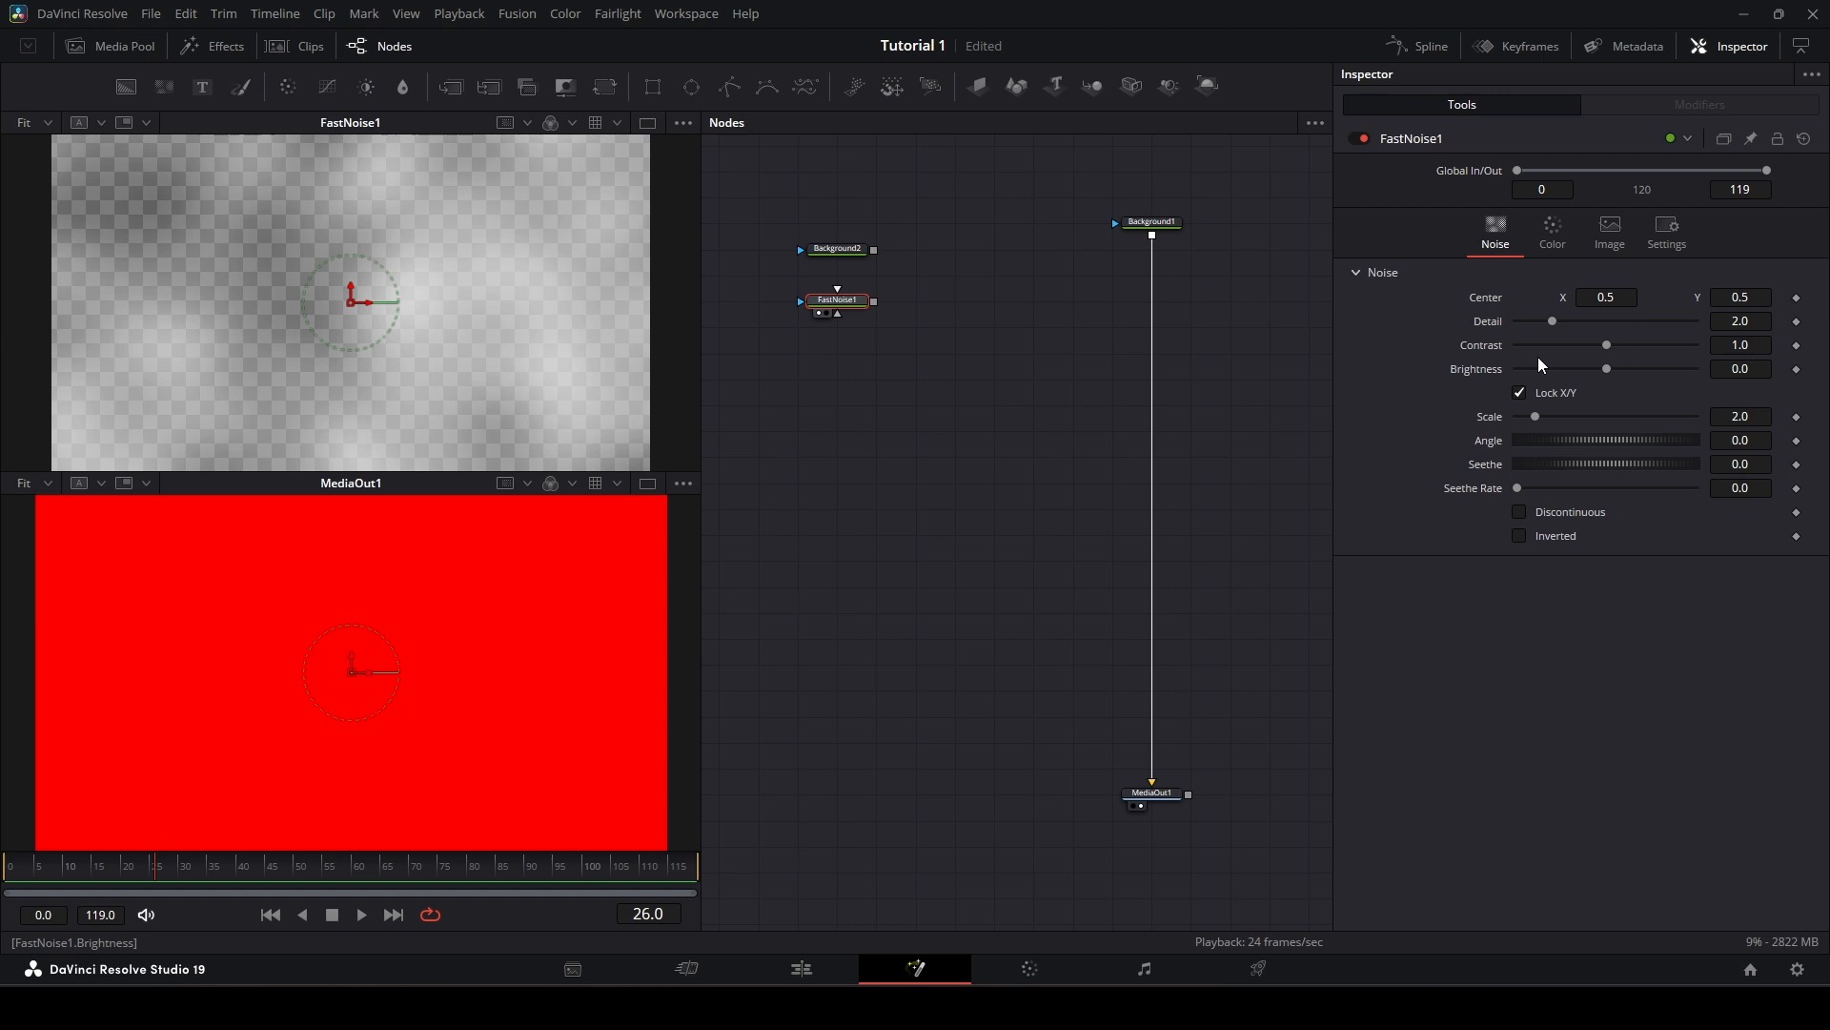
drag(1554, 321, 1697, 321)
drag(1606, 345, 1502, 364)
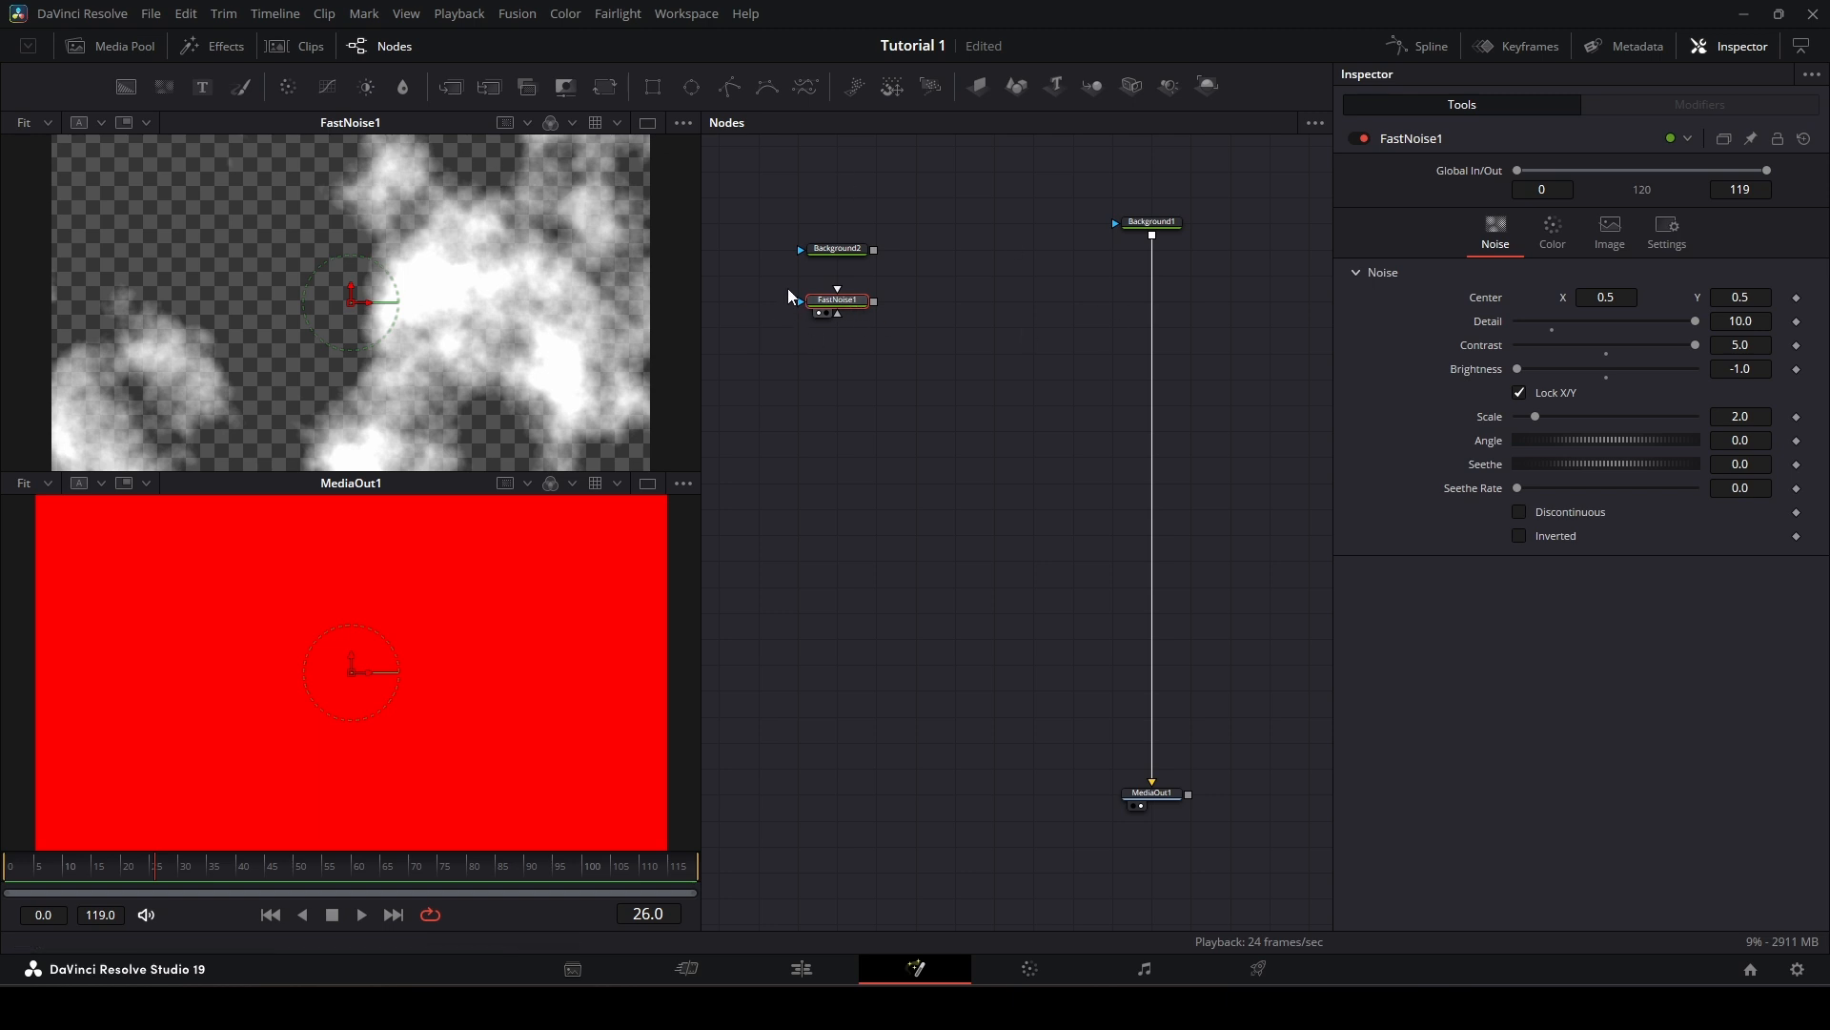
key(ctrl+s)
Step: Stack Text, Paint, Color Corrector, Color Curves, Brightness Contrast and Blur nodes in the column below FastNoise1
drag(202, 89, 832, 352)
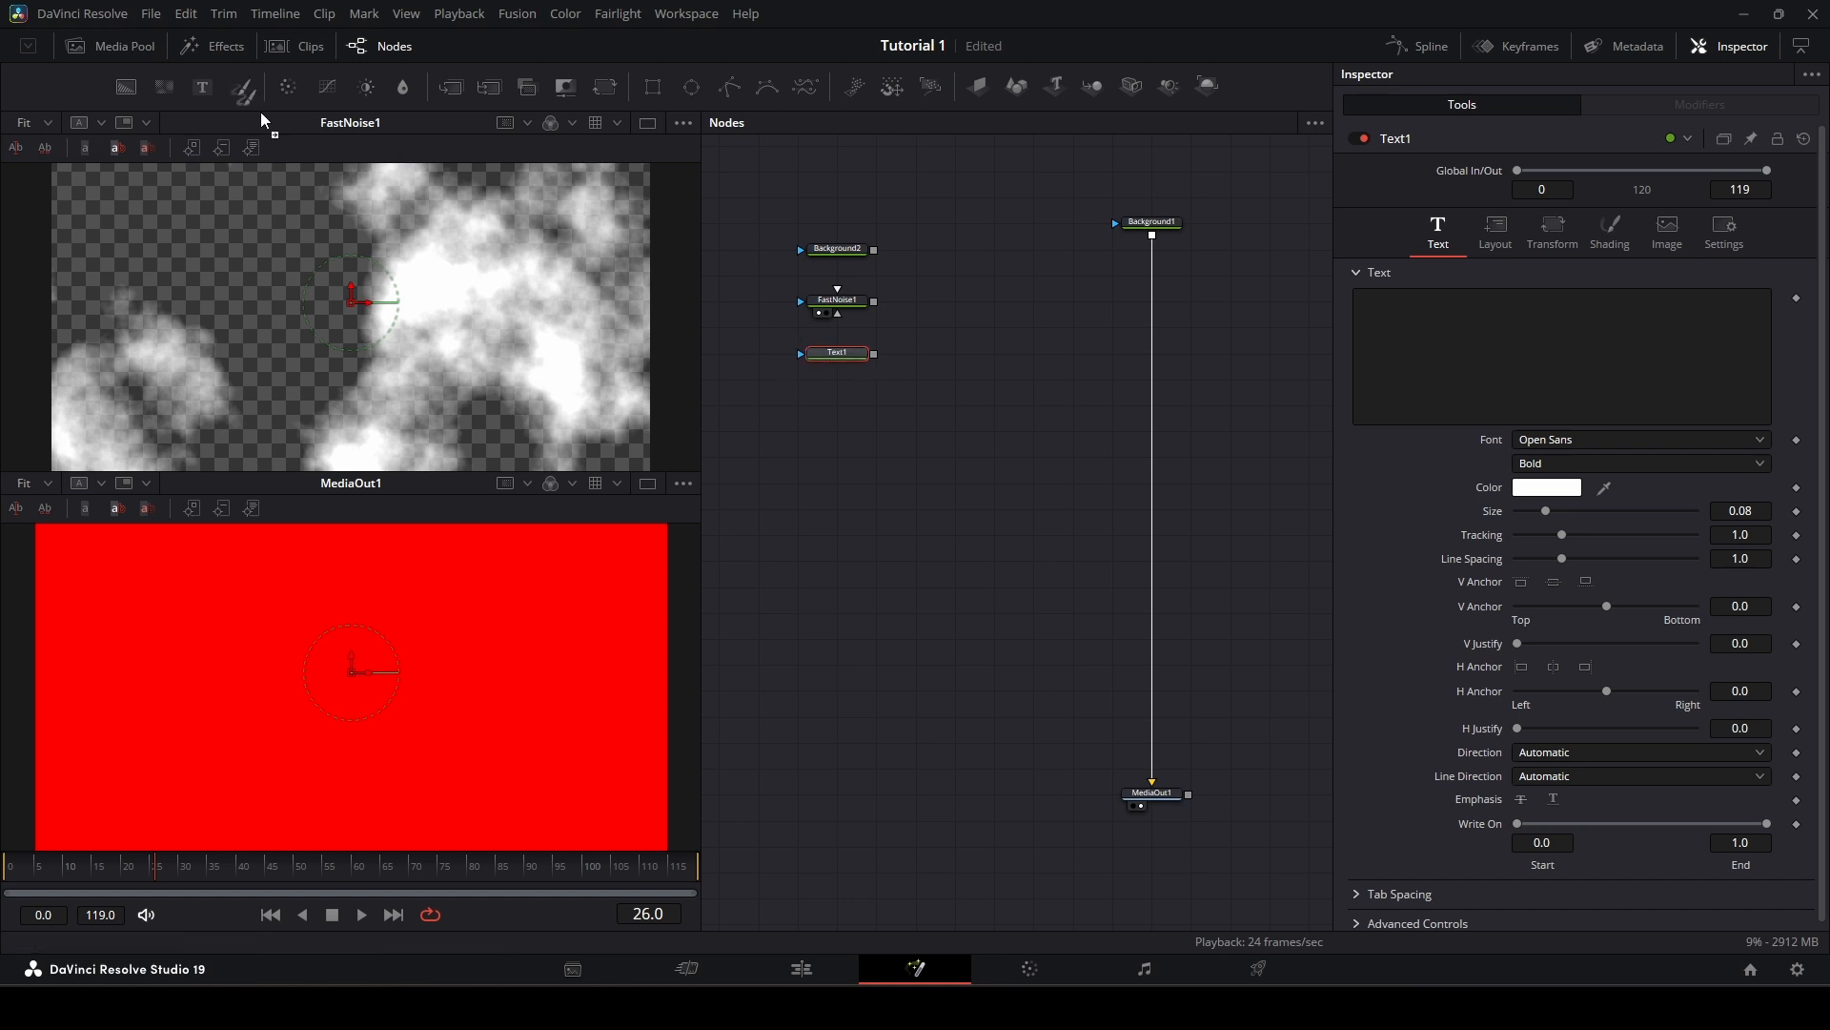
drag(241, 87, 839, 408)
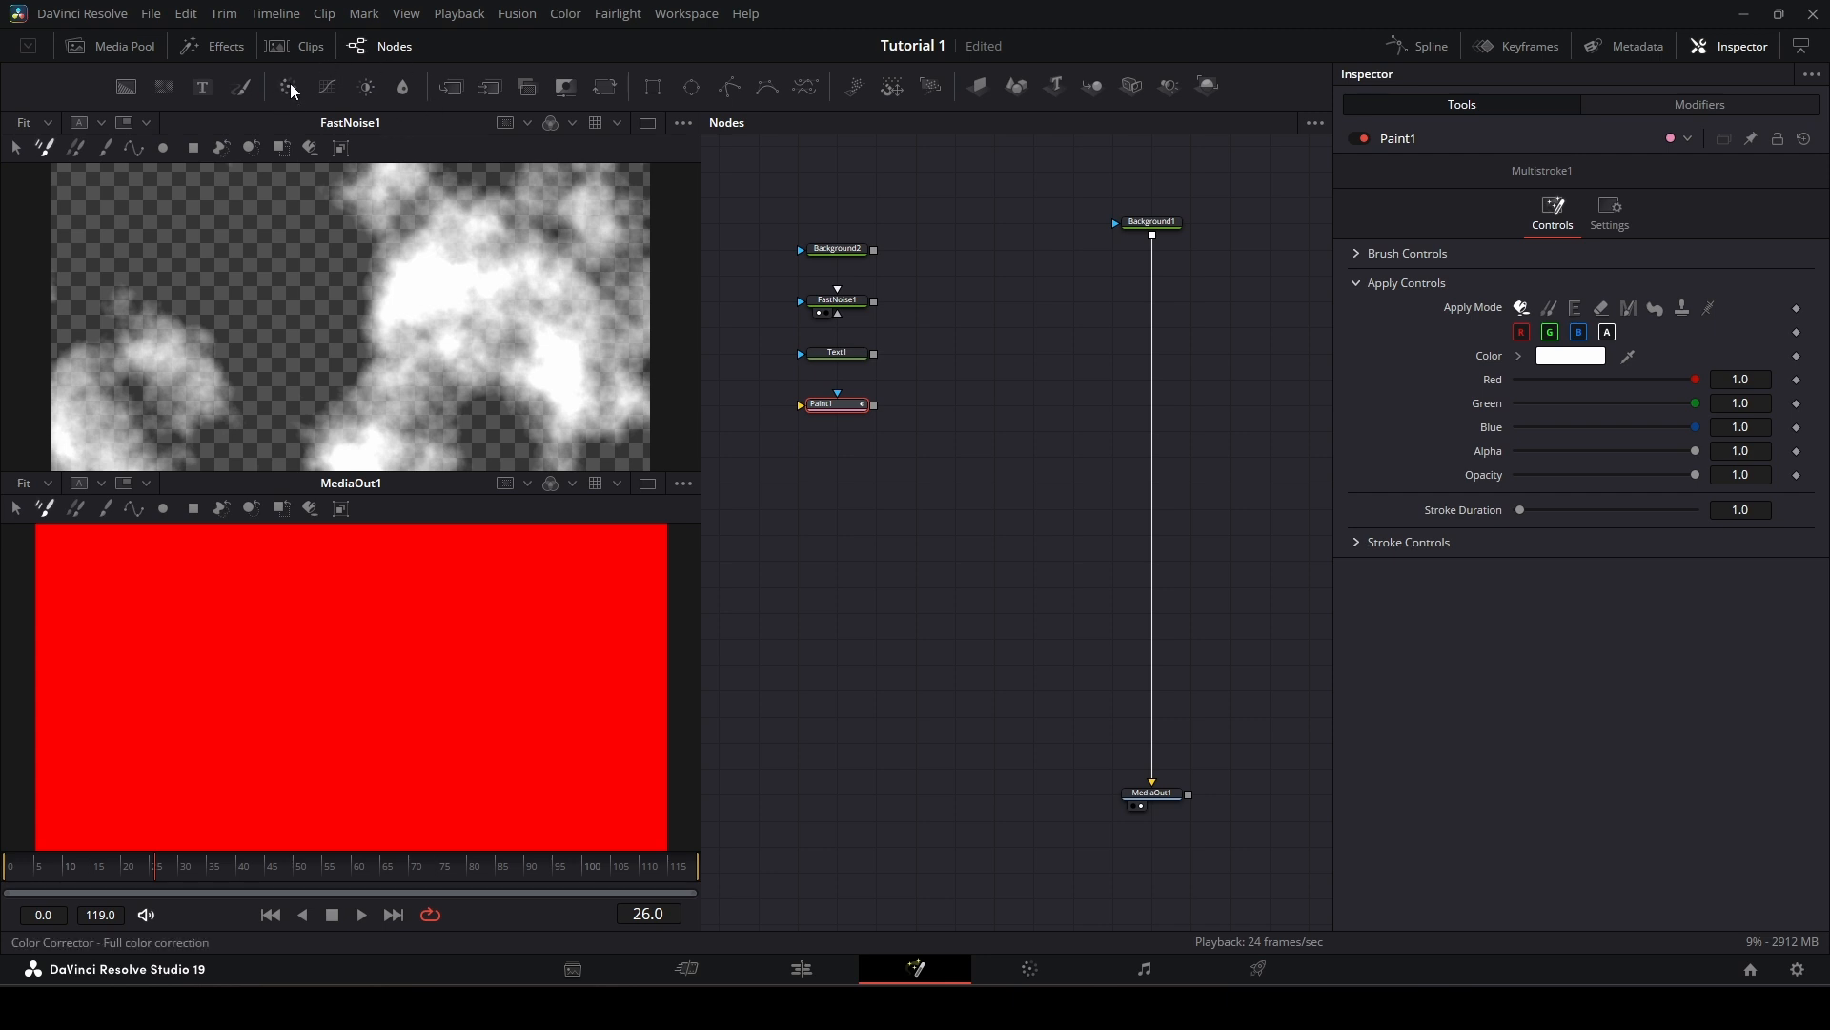
mouse_move(289, 84)
mouse_down()
mouse_move(866, 446)
mouse_move(808, 437)
mouse_move(873, 486)
mouse_move(830, 460)
mouse_up()
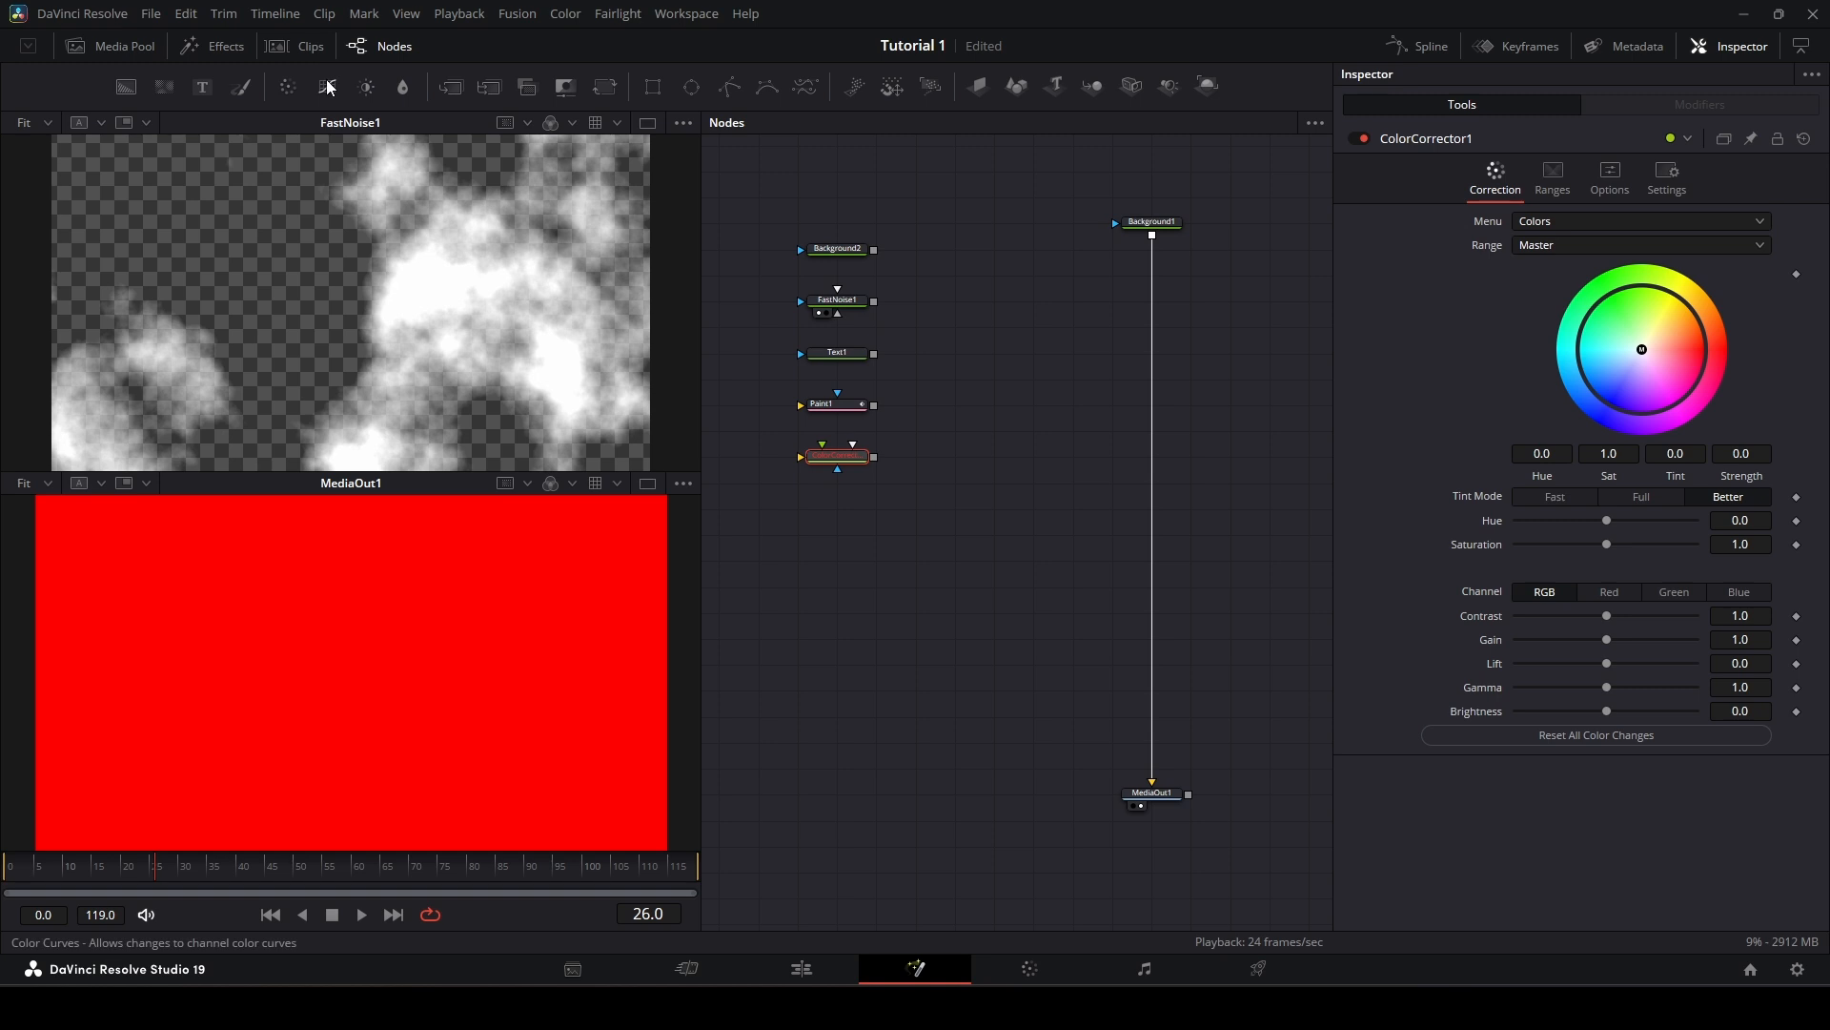
drag(329, 87, 846, 513)
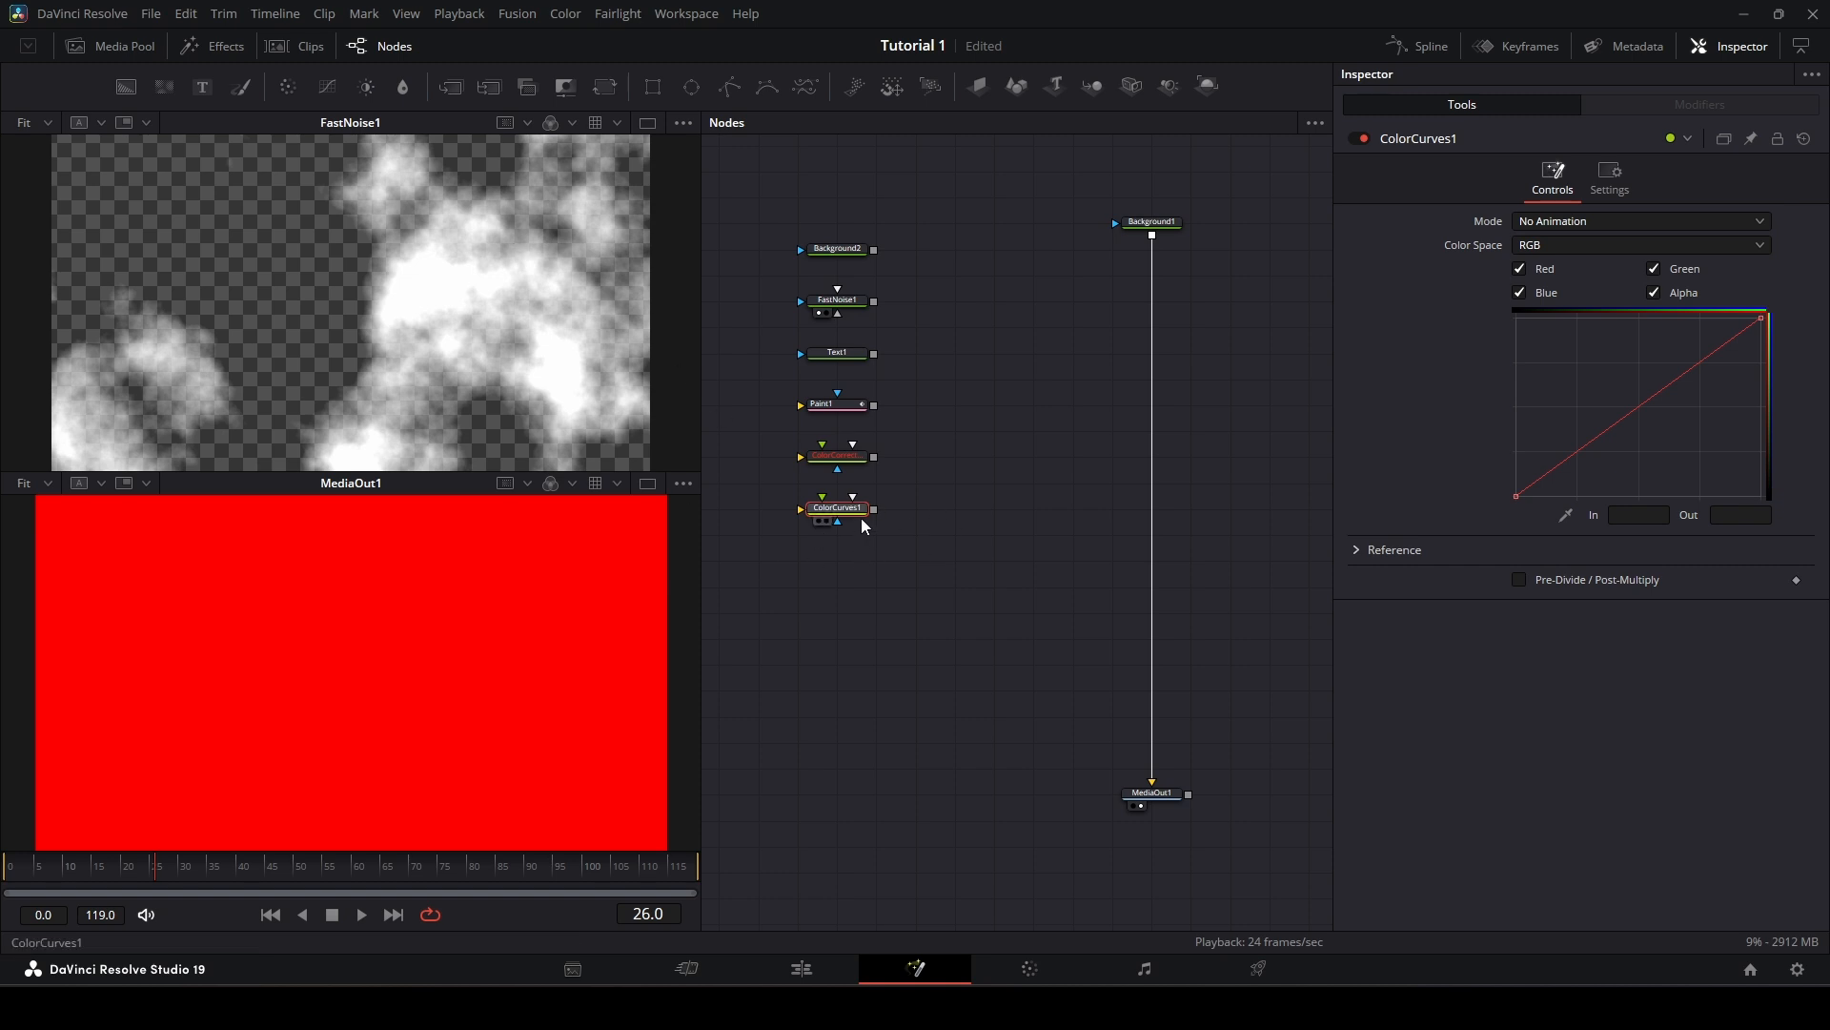
drag(360, 86, 749, 505)
drag(841, 561, 841, 597)
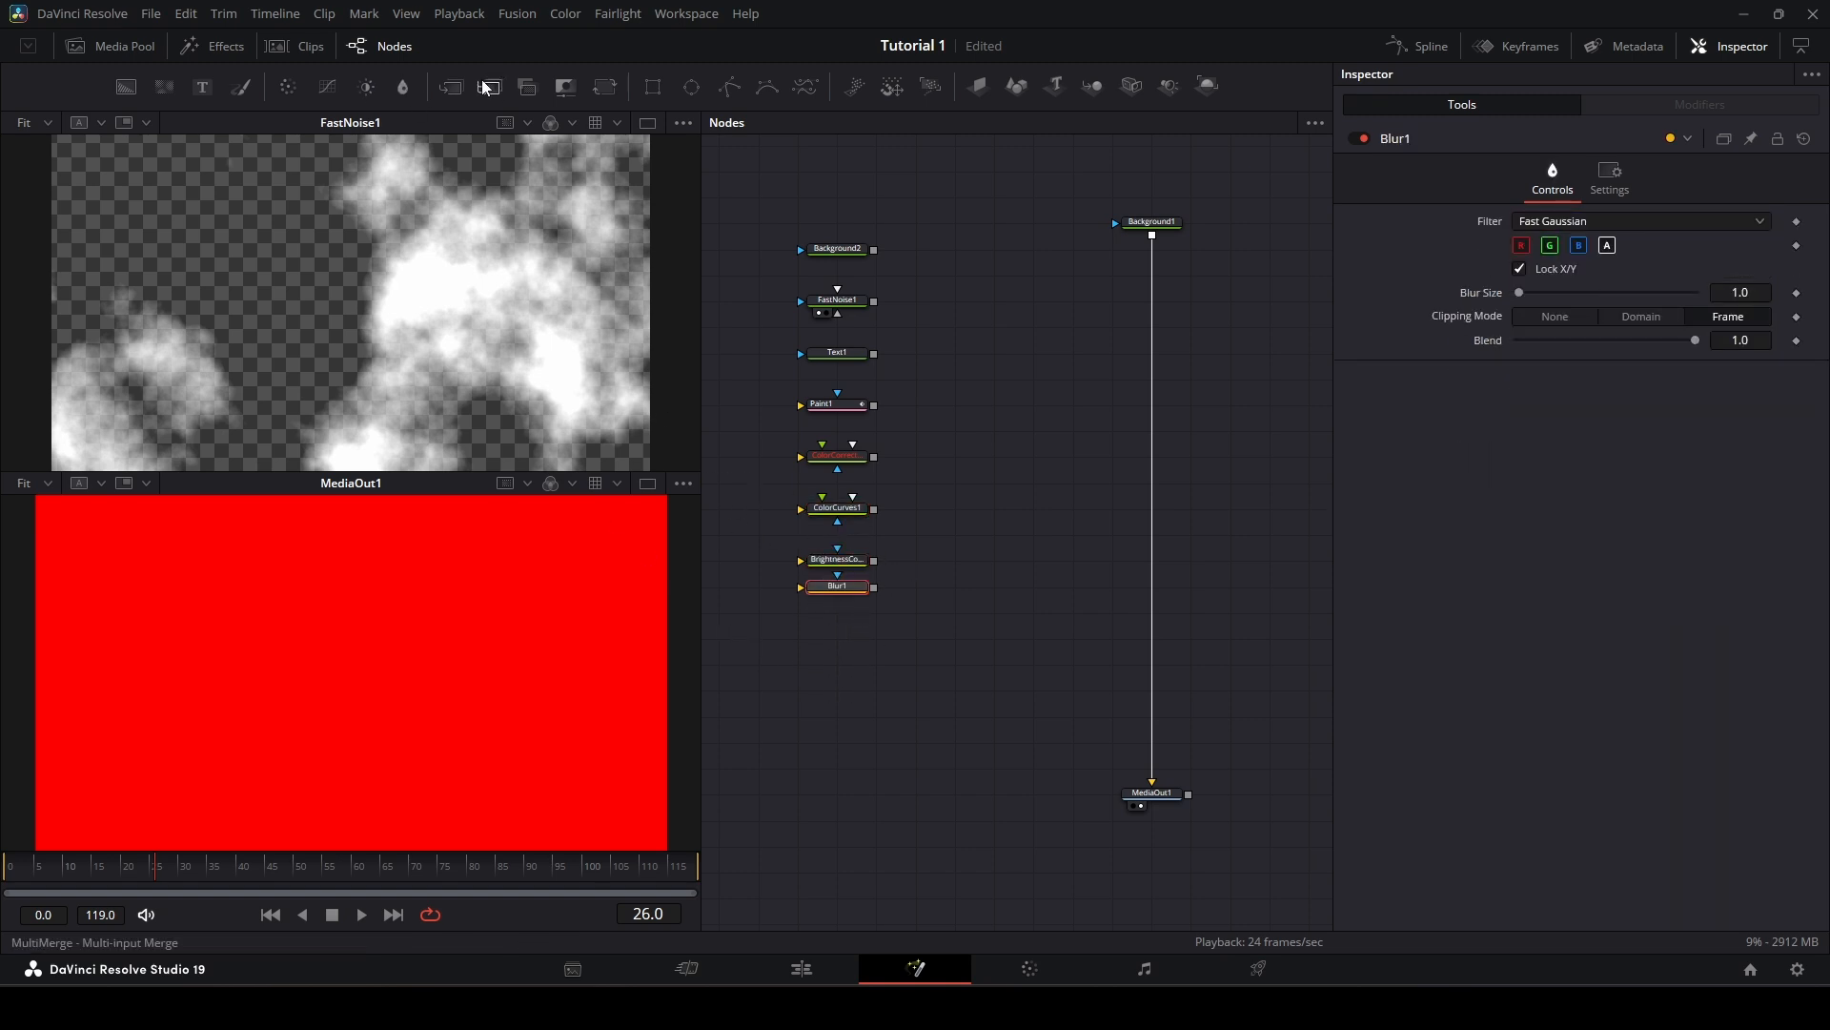
Step: Add a Merge node beside Background2 and a MultiMerge node beside FastNoise1 to start a second column
drag(488, 91, 994, 249)
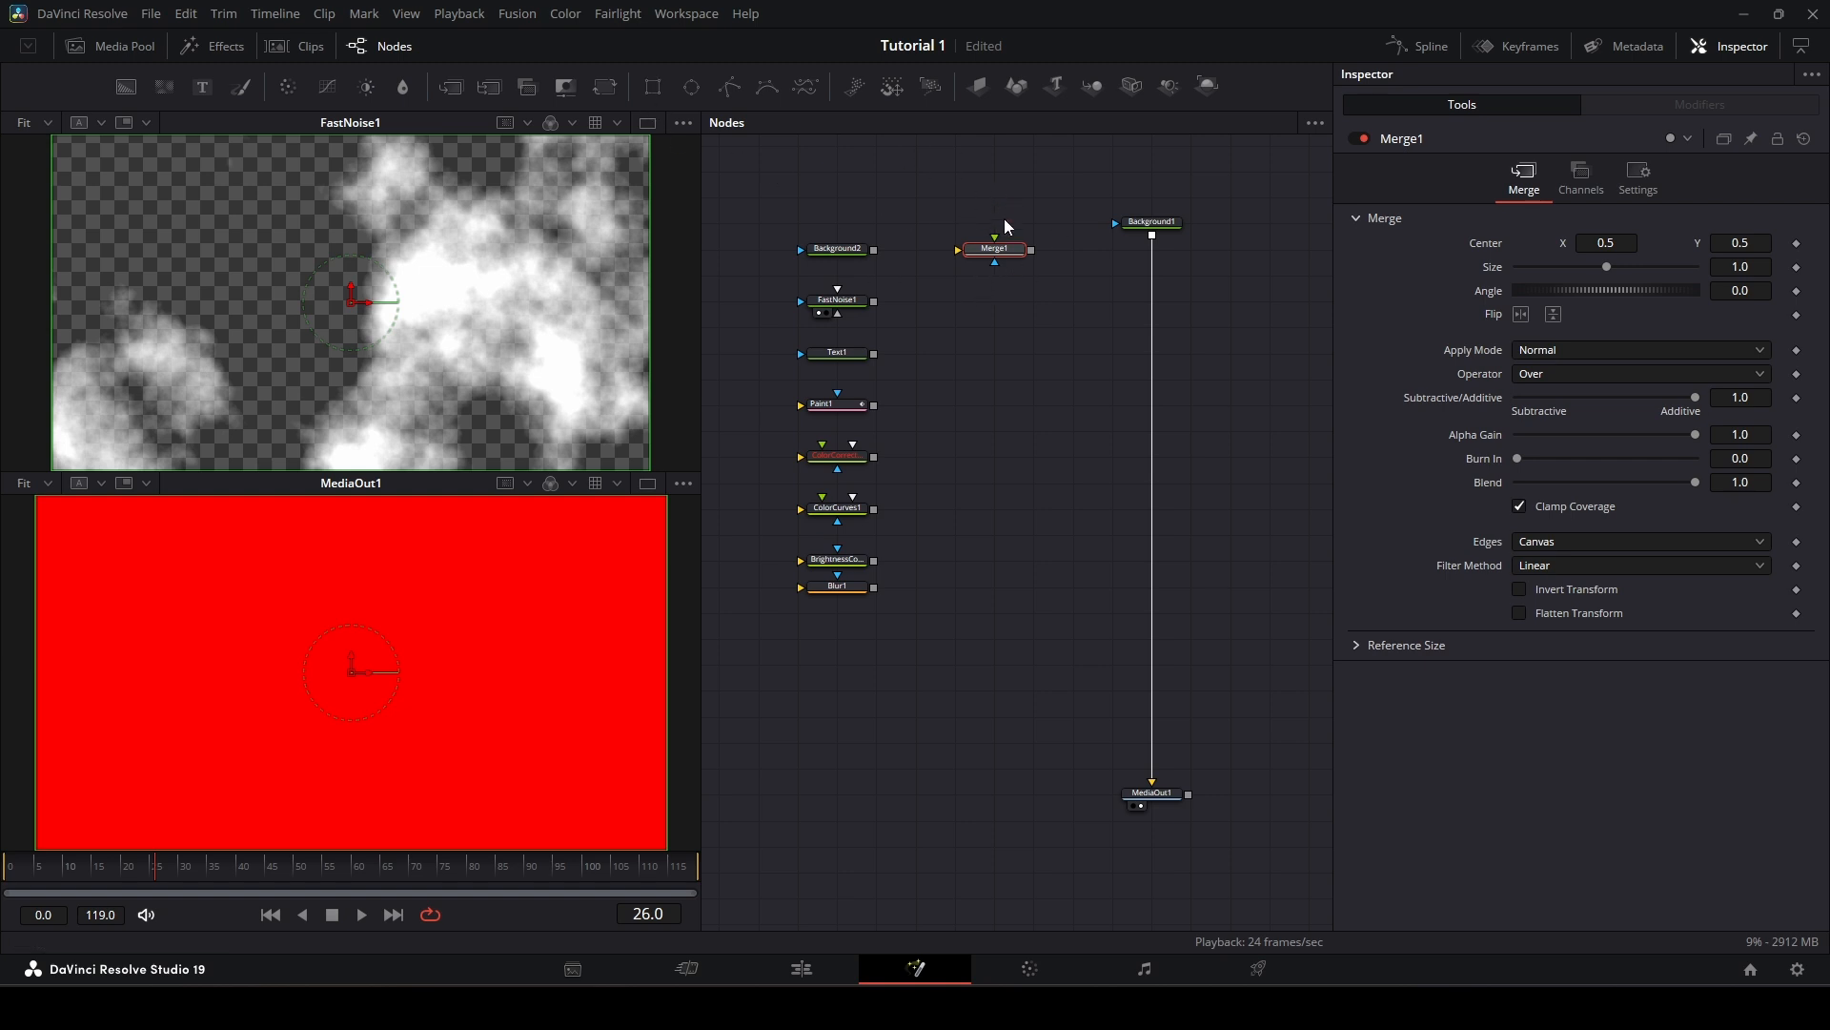
drag(527, 87, 534, 129)
drag(1008, 303, 1008, 302)
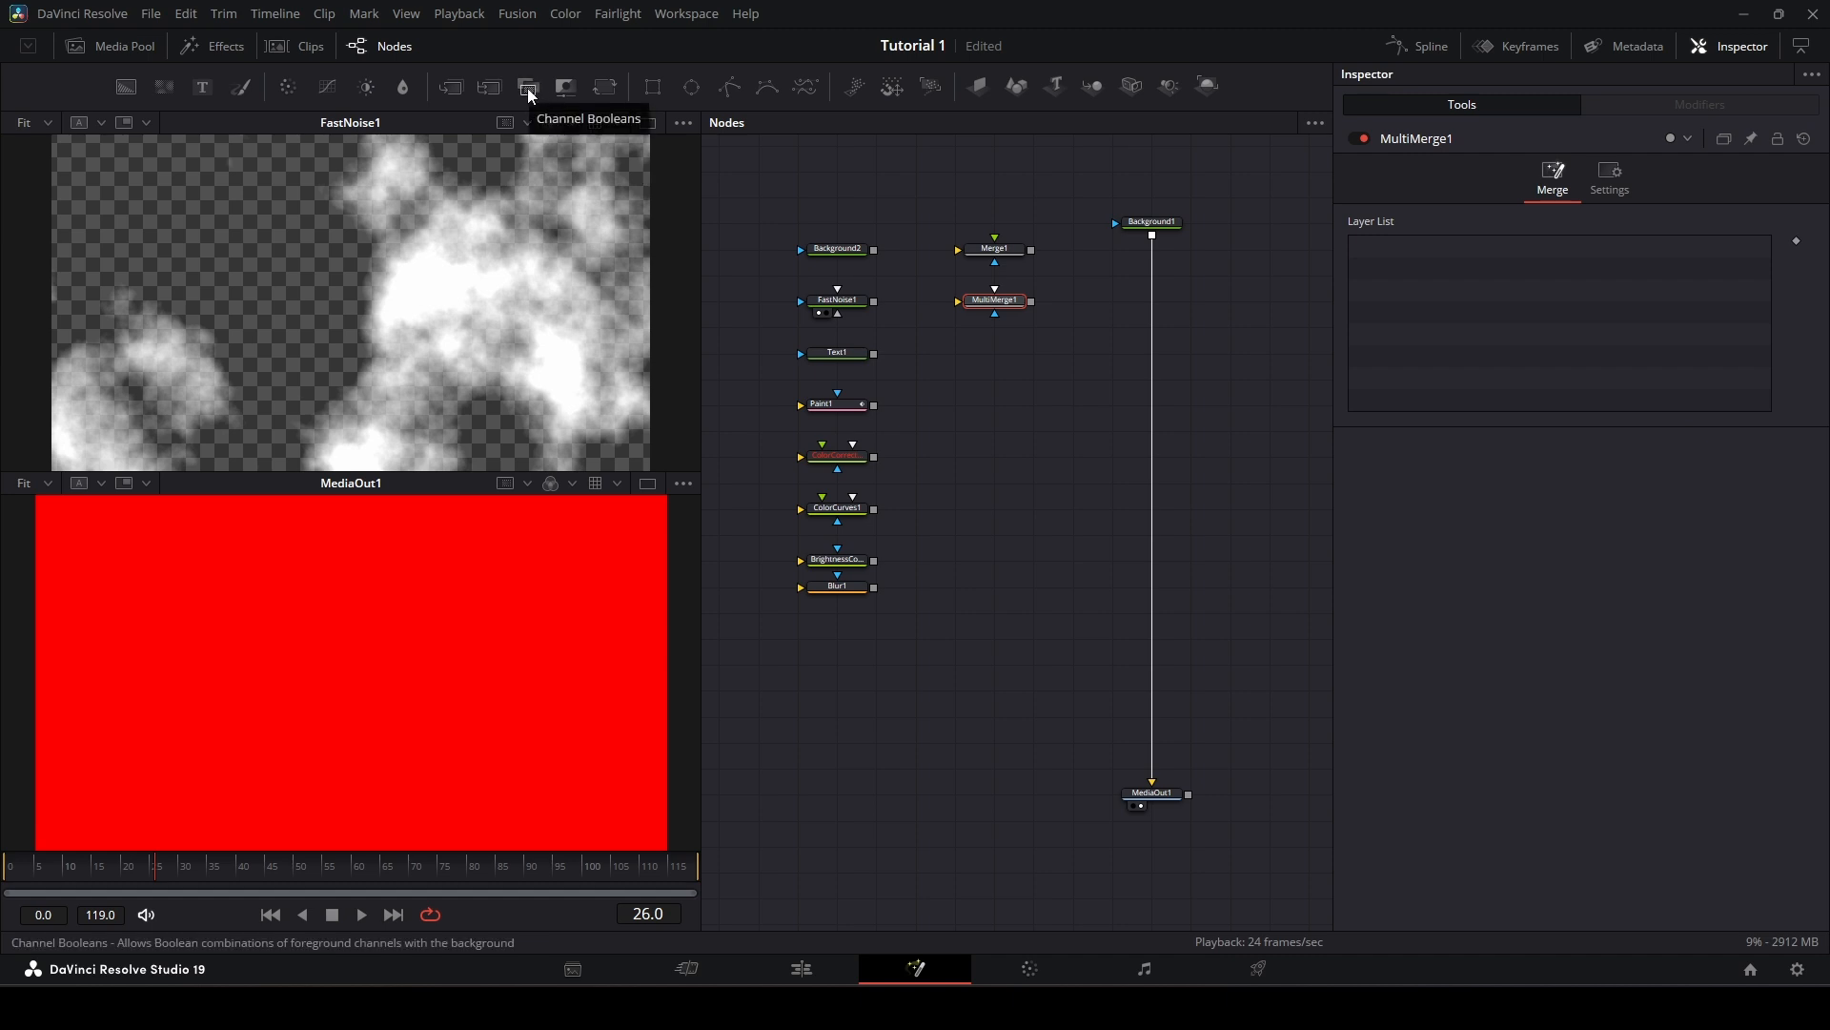
Step: Place Matte Control and Transform nodes below MultiMerge1, removing the Channel Booleans node tried there first
drag(528, 88, 996, 355)
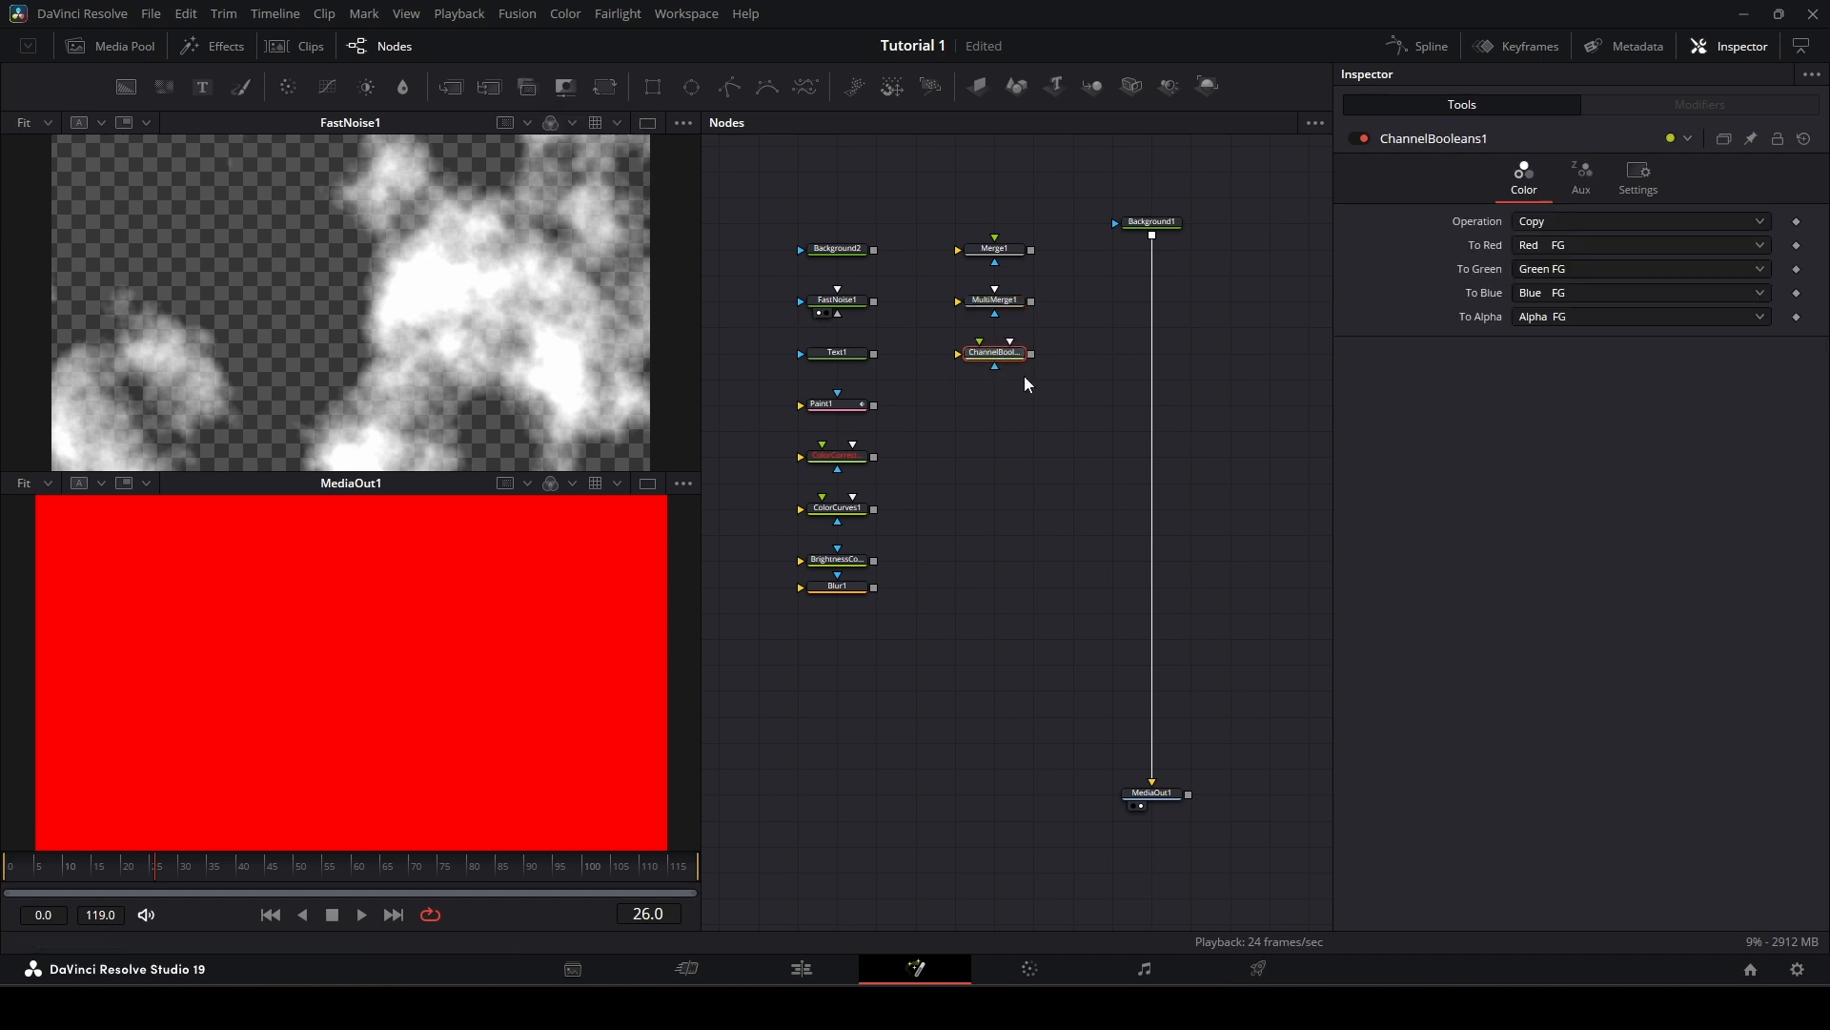
key(Delete)
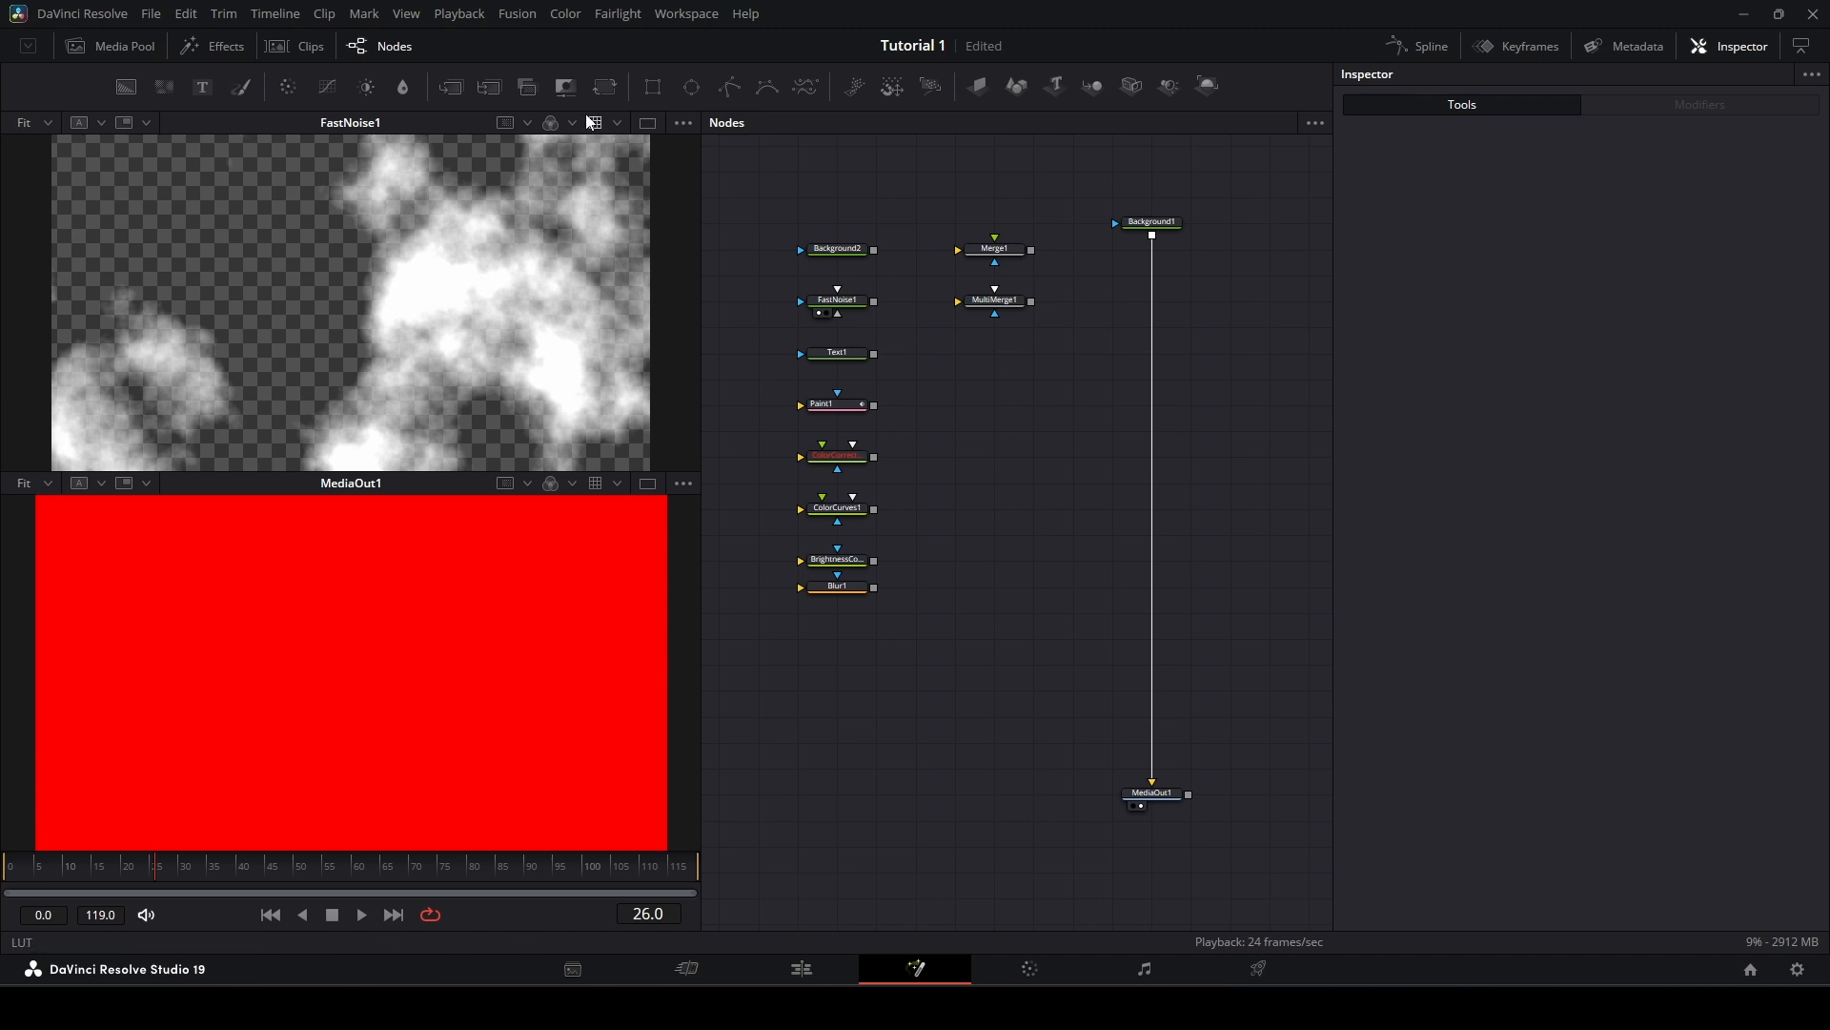
drag(568, 89, 1002, 370)
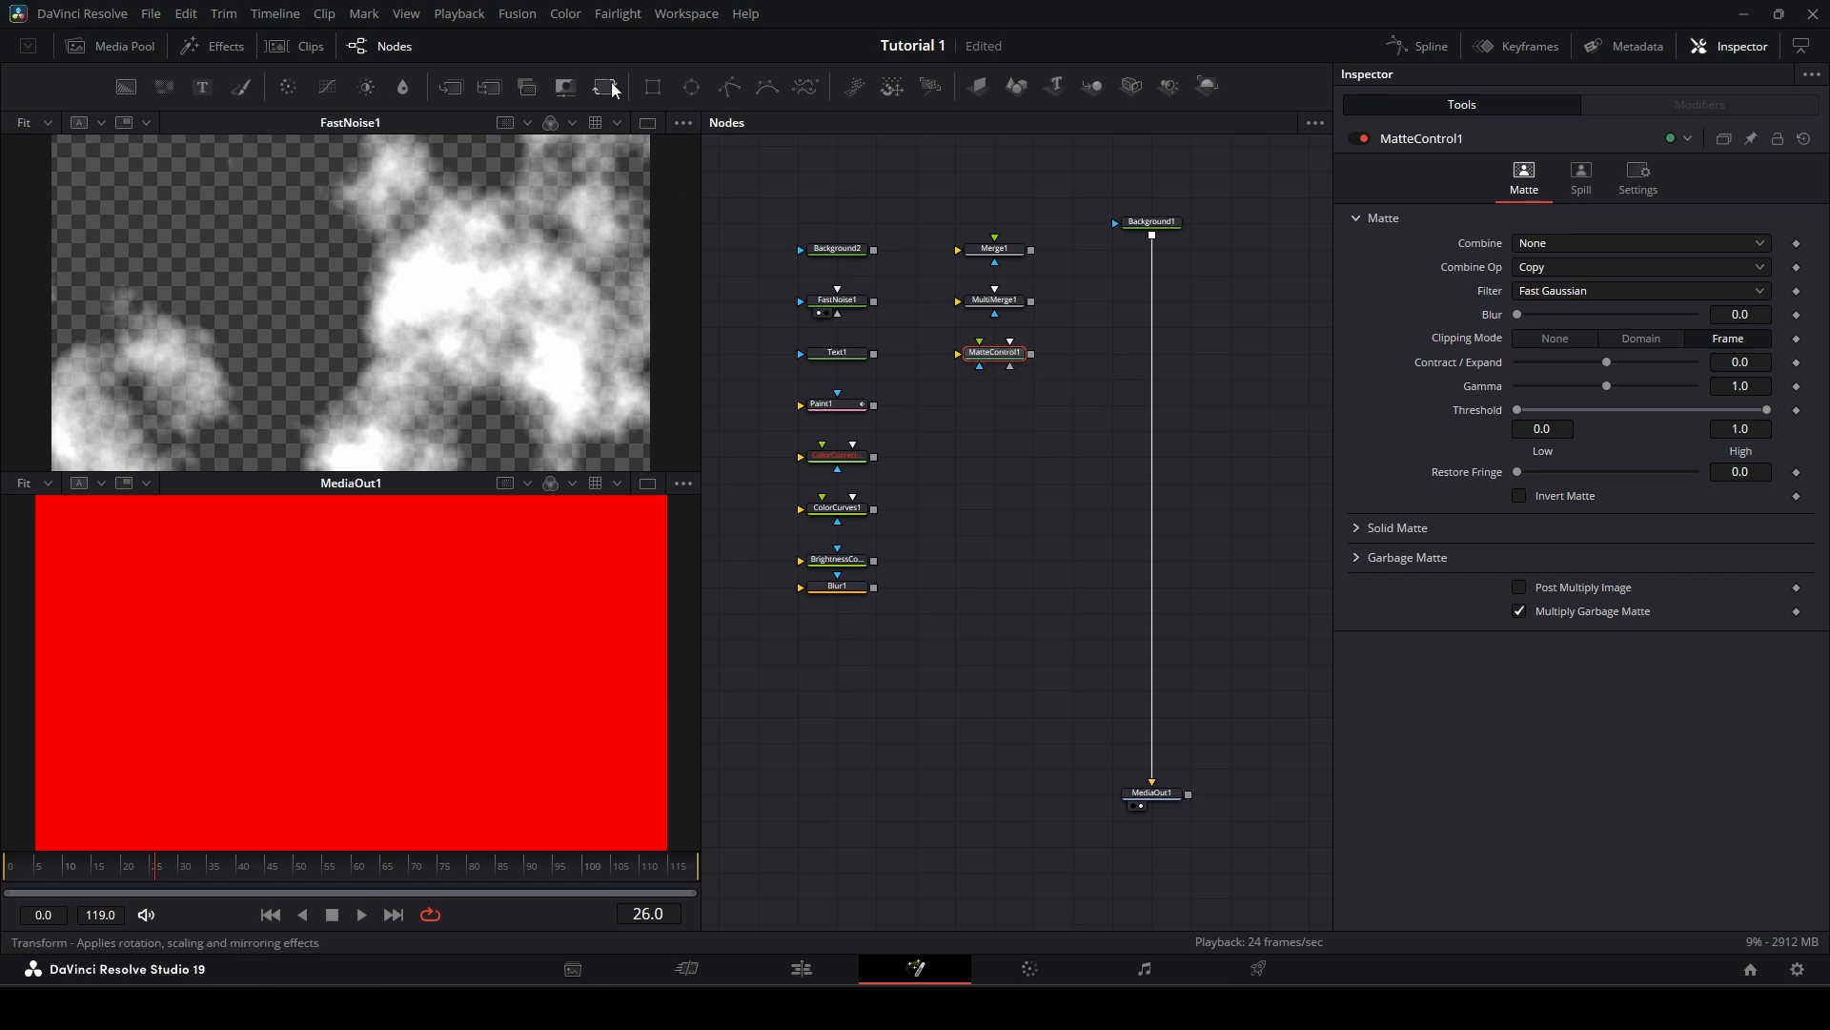
drag(611, 87, 665, 210)
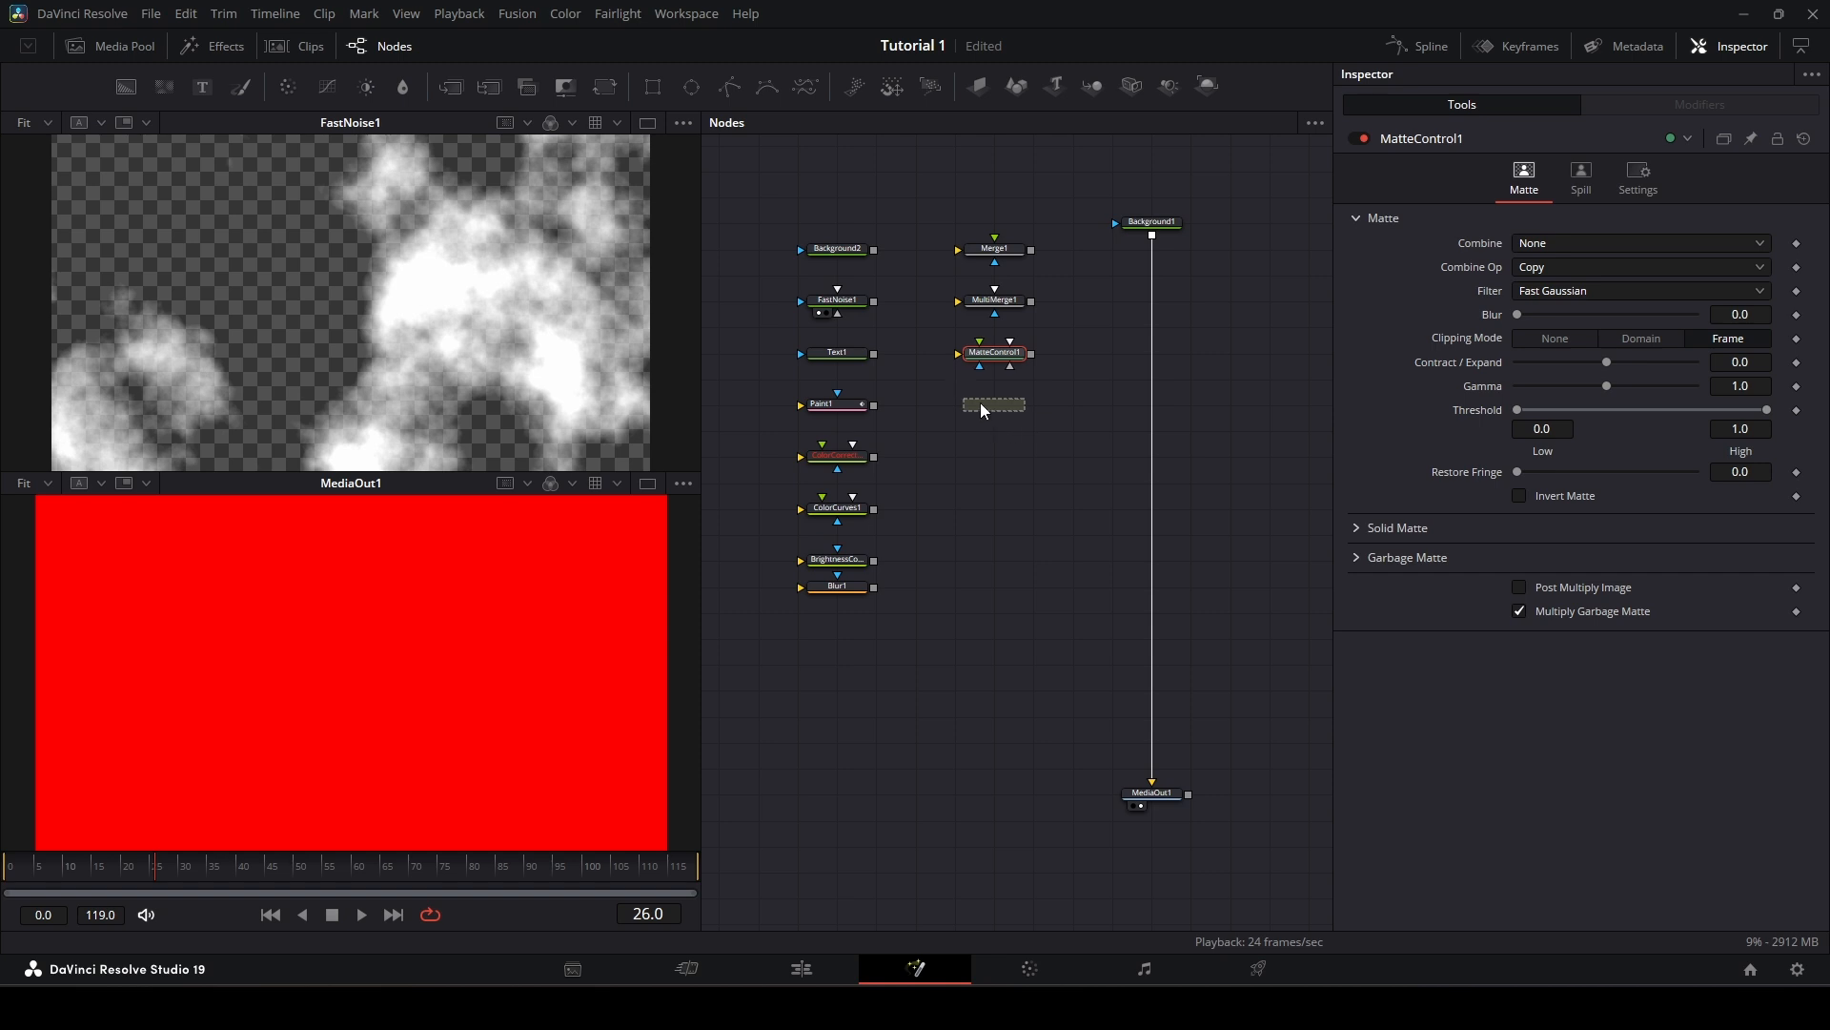
drag(981, 404, 983, 404)
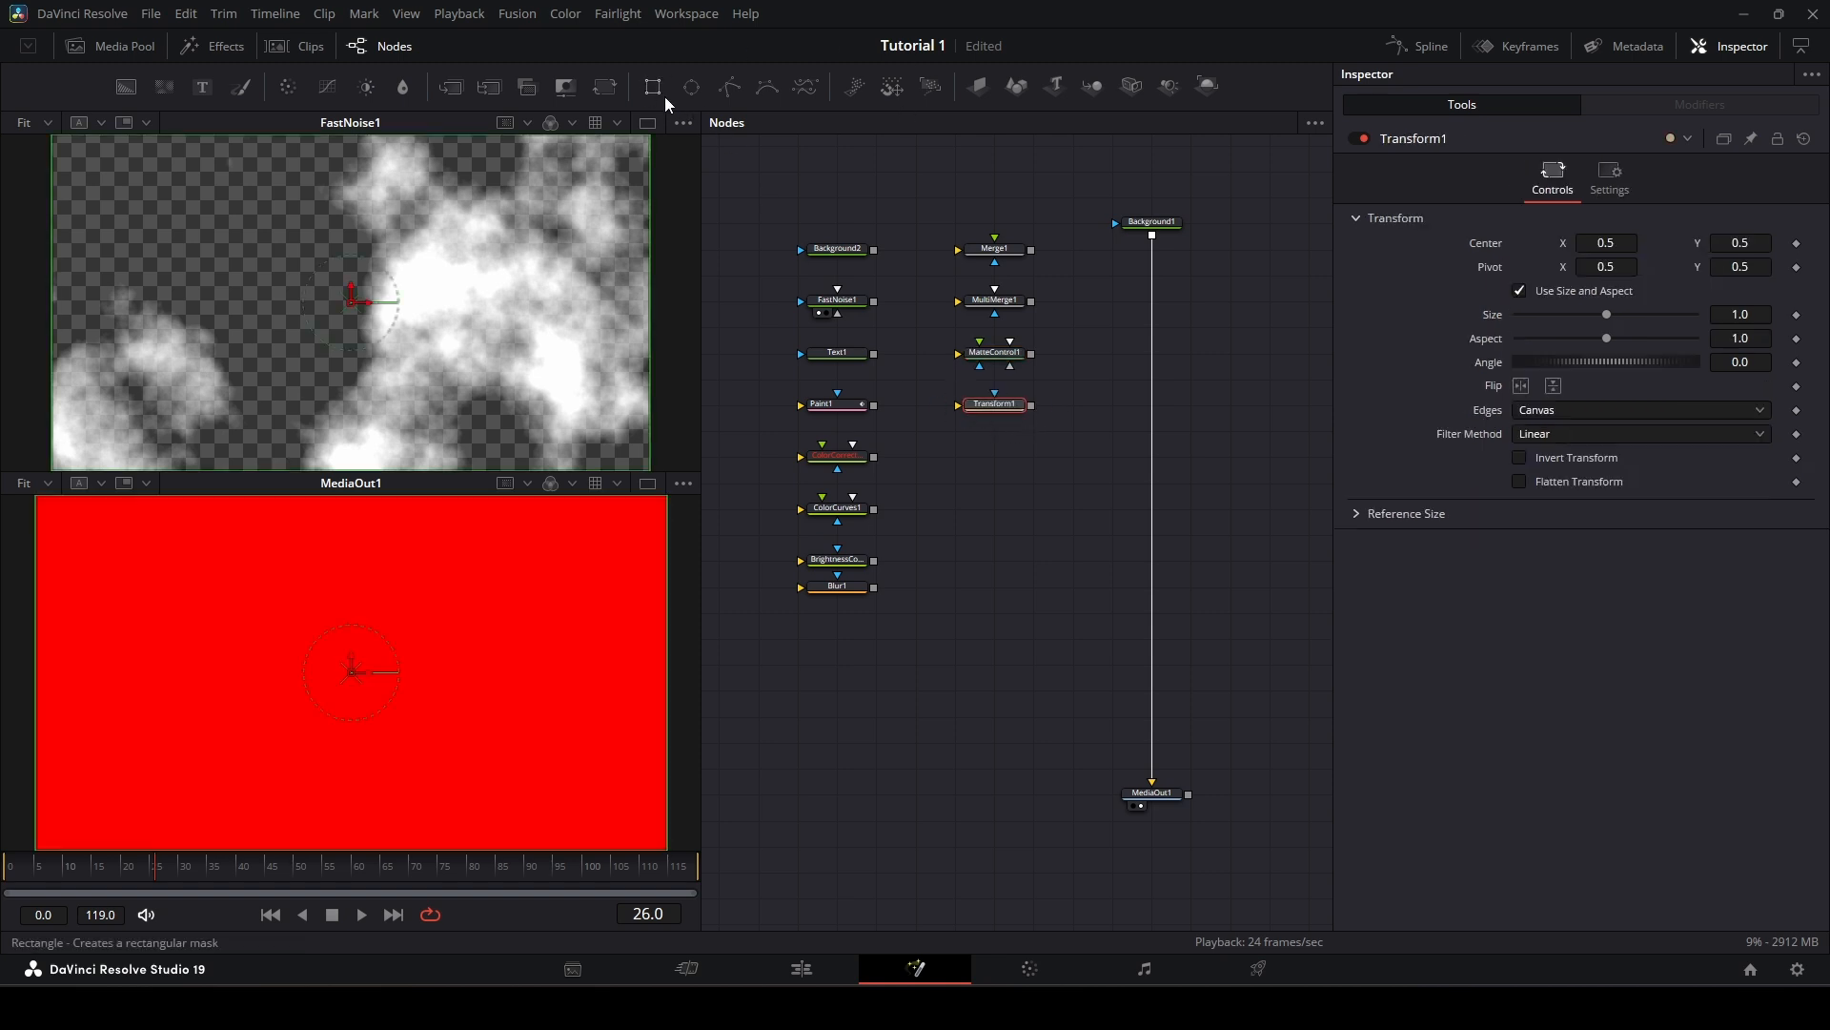
Step: Add Rectangle and Ellipse mask nodes below Transform1 and show each one in the first viewer
drag(657, 84, 1010, 499)
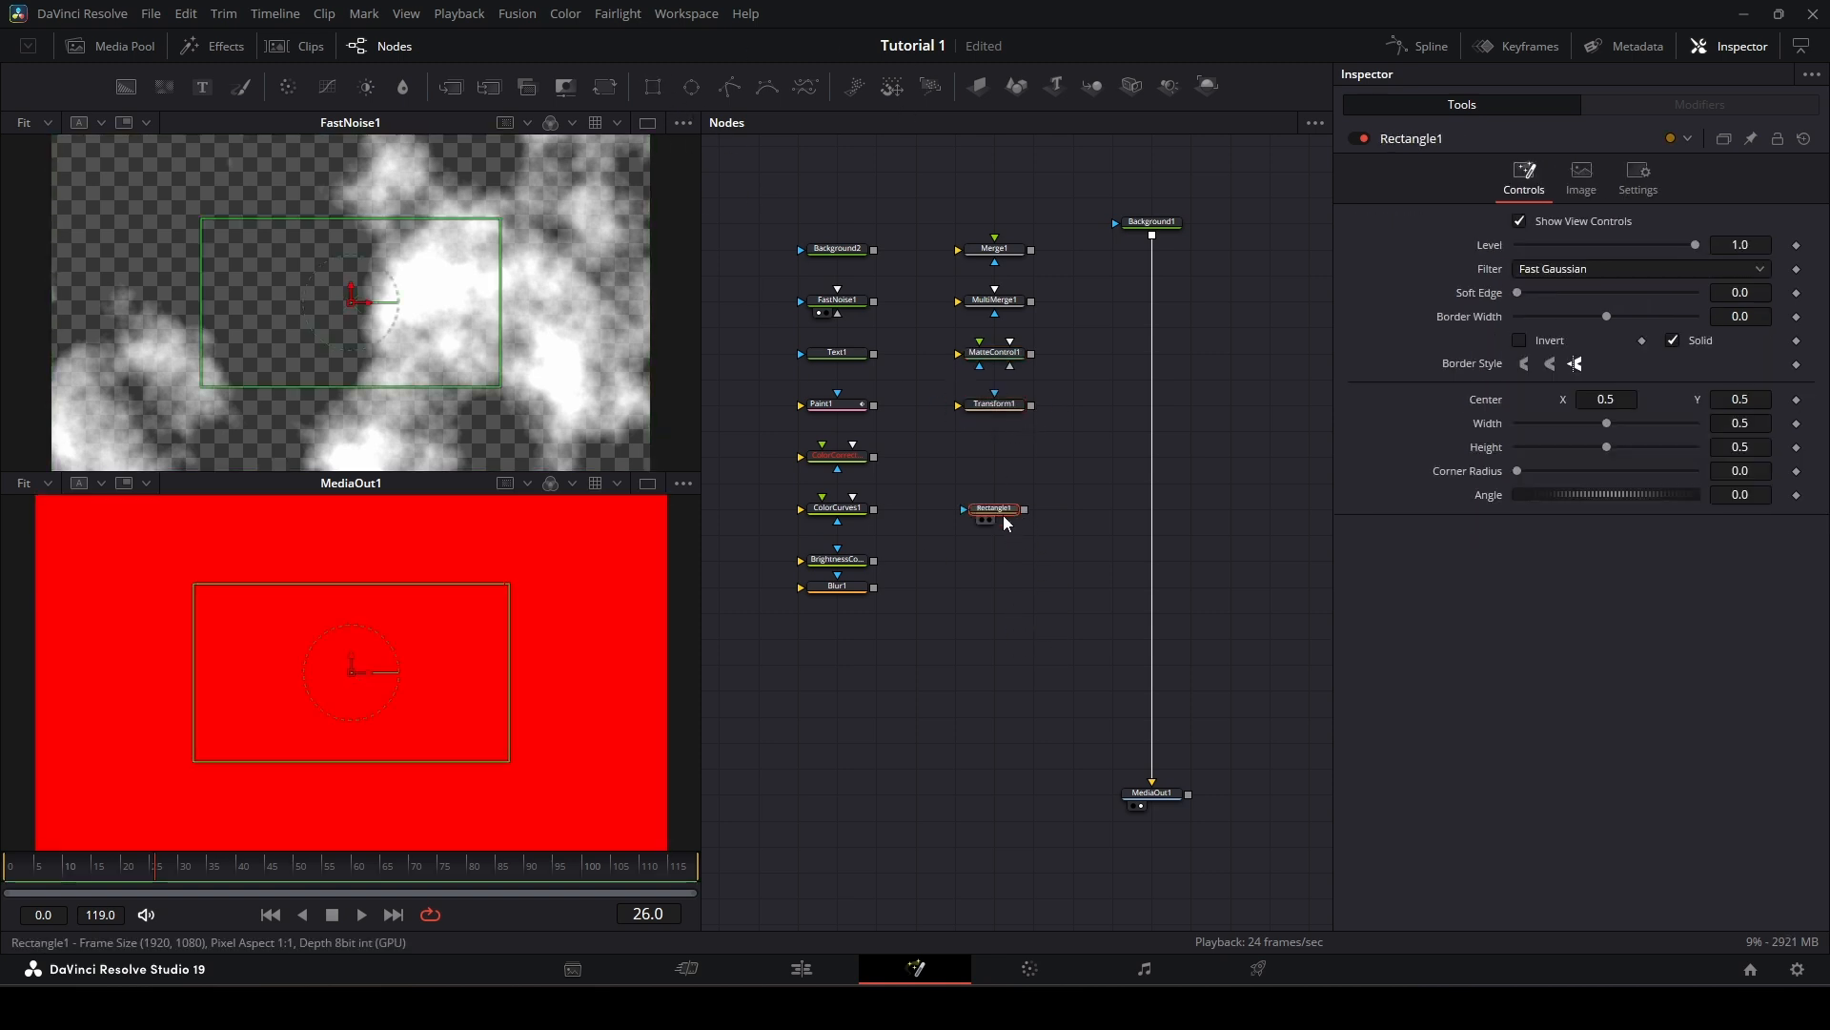
key(1)
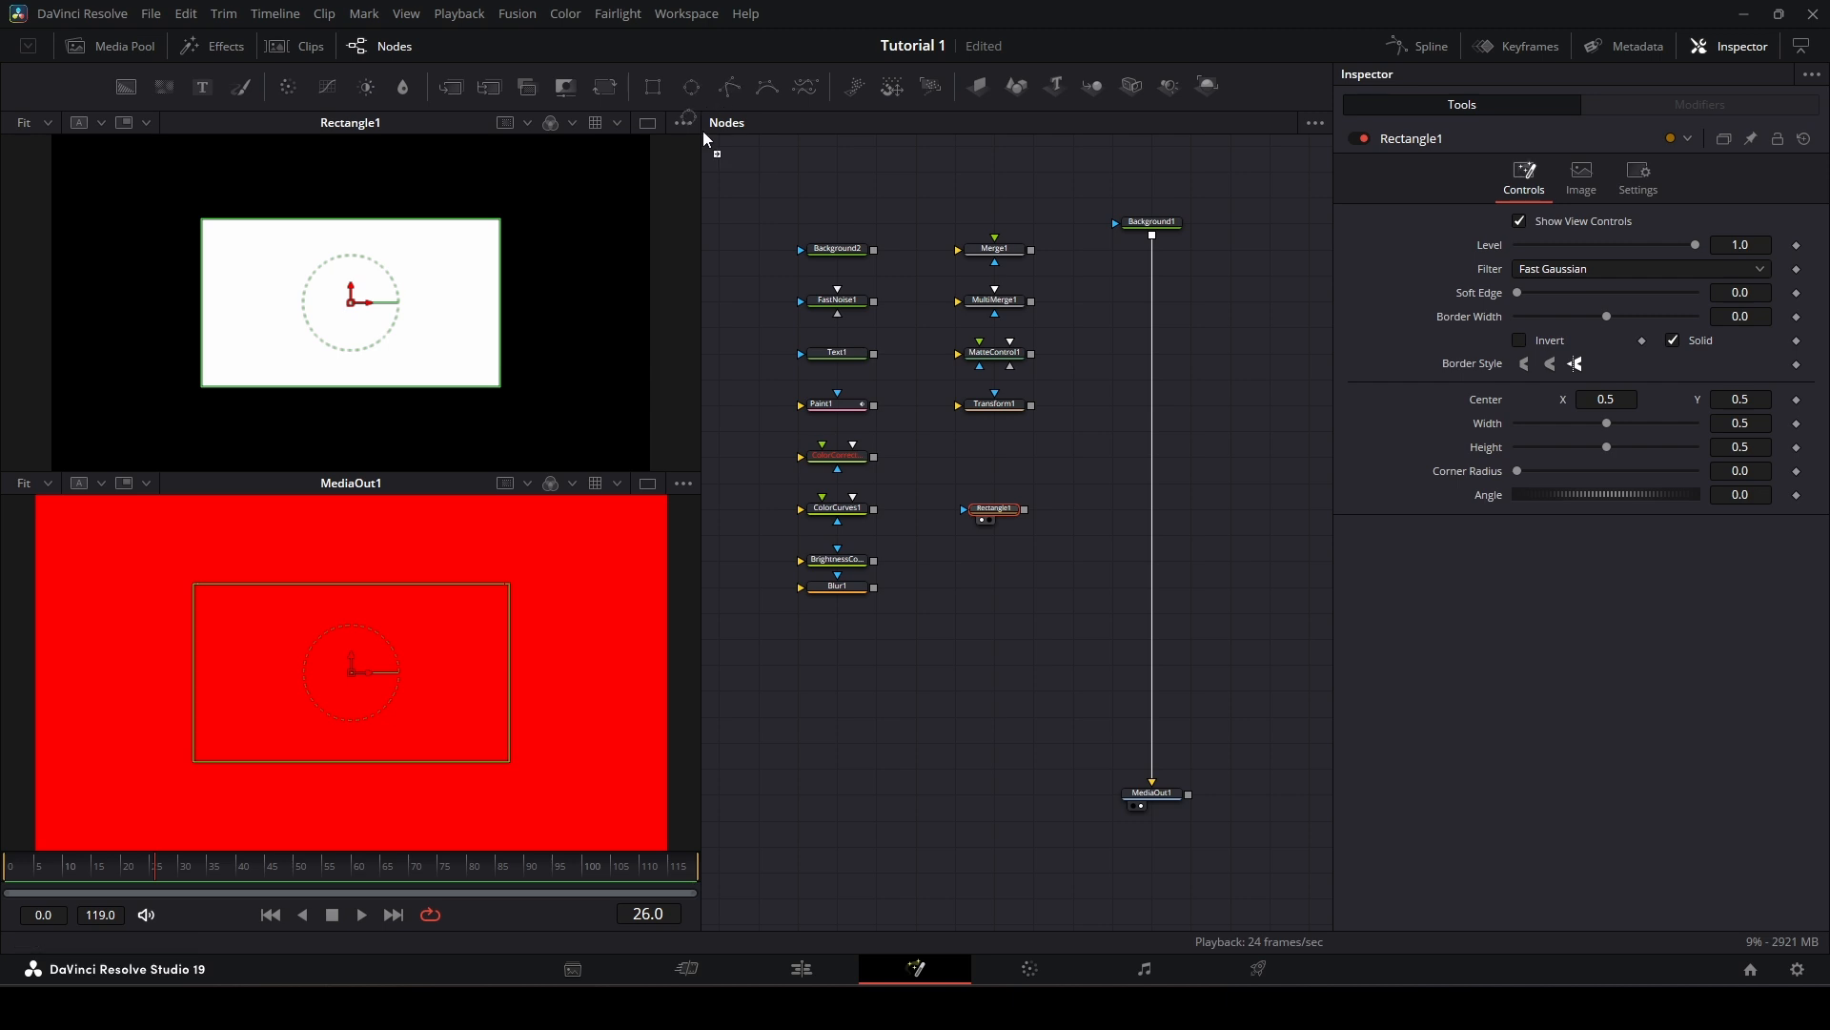
drag(692, 87, 1010, 535)
key(1)
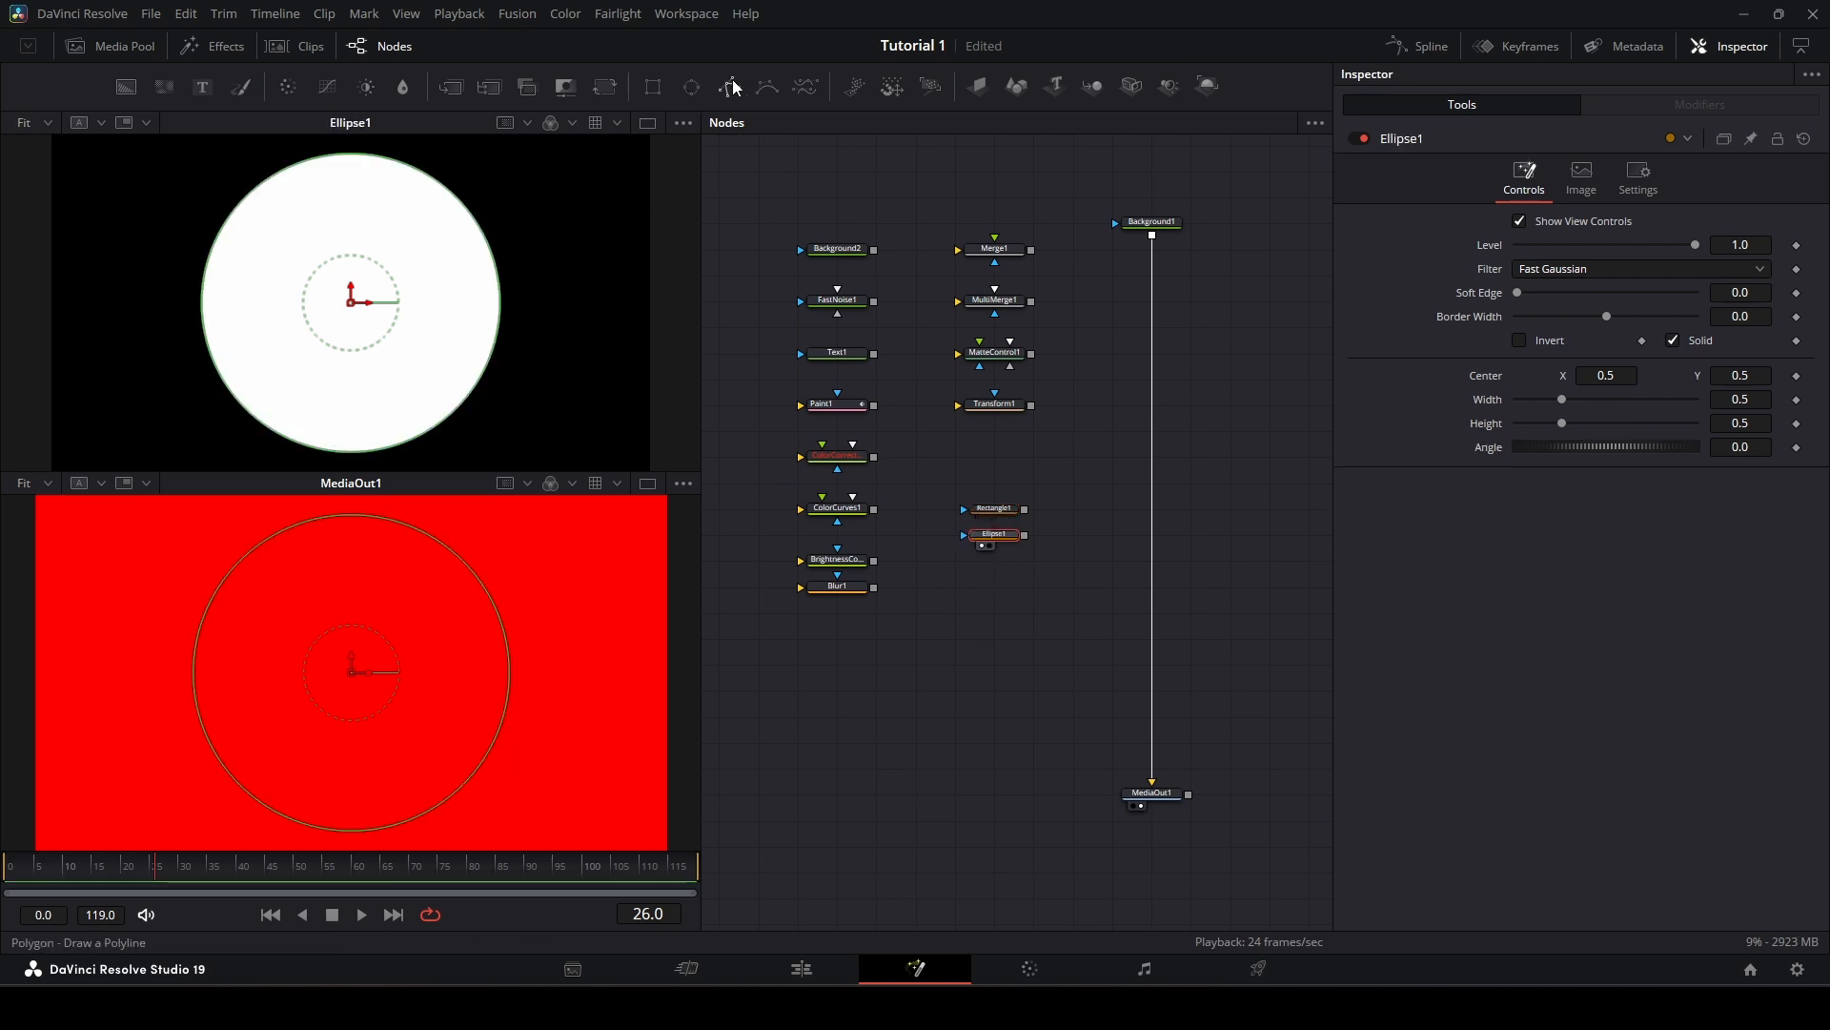
Step: Add a Polygon mask node below Ellipse1, show it in the first viewer, and draw a closed five-point shape
drag(732, 87, 1007, 620)
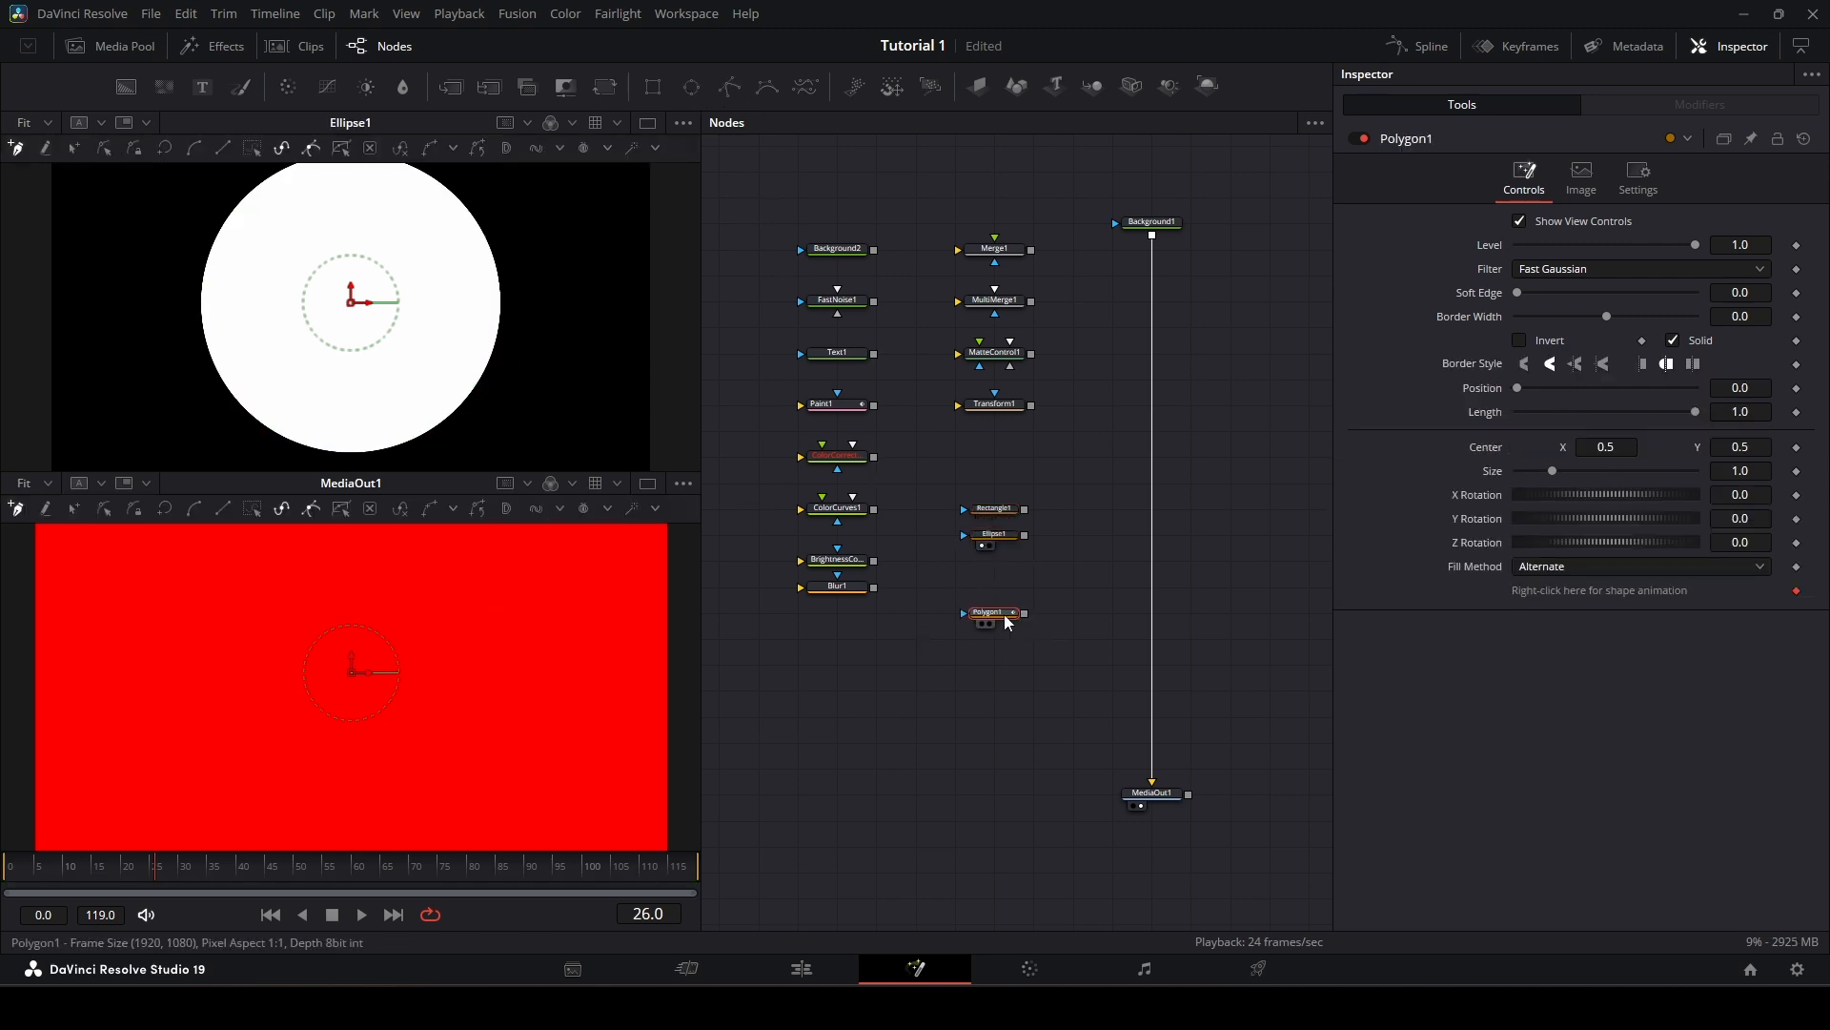
key(1)
click(208, 360)
click(267, 257)
click(425, 239)
click(498, 366)
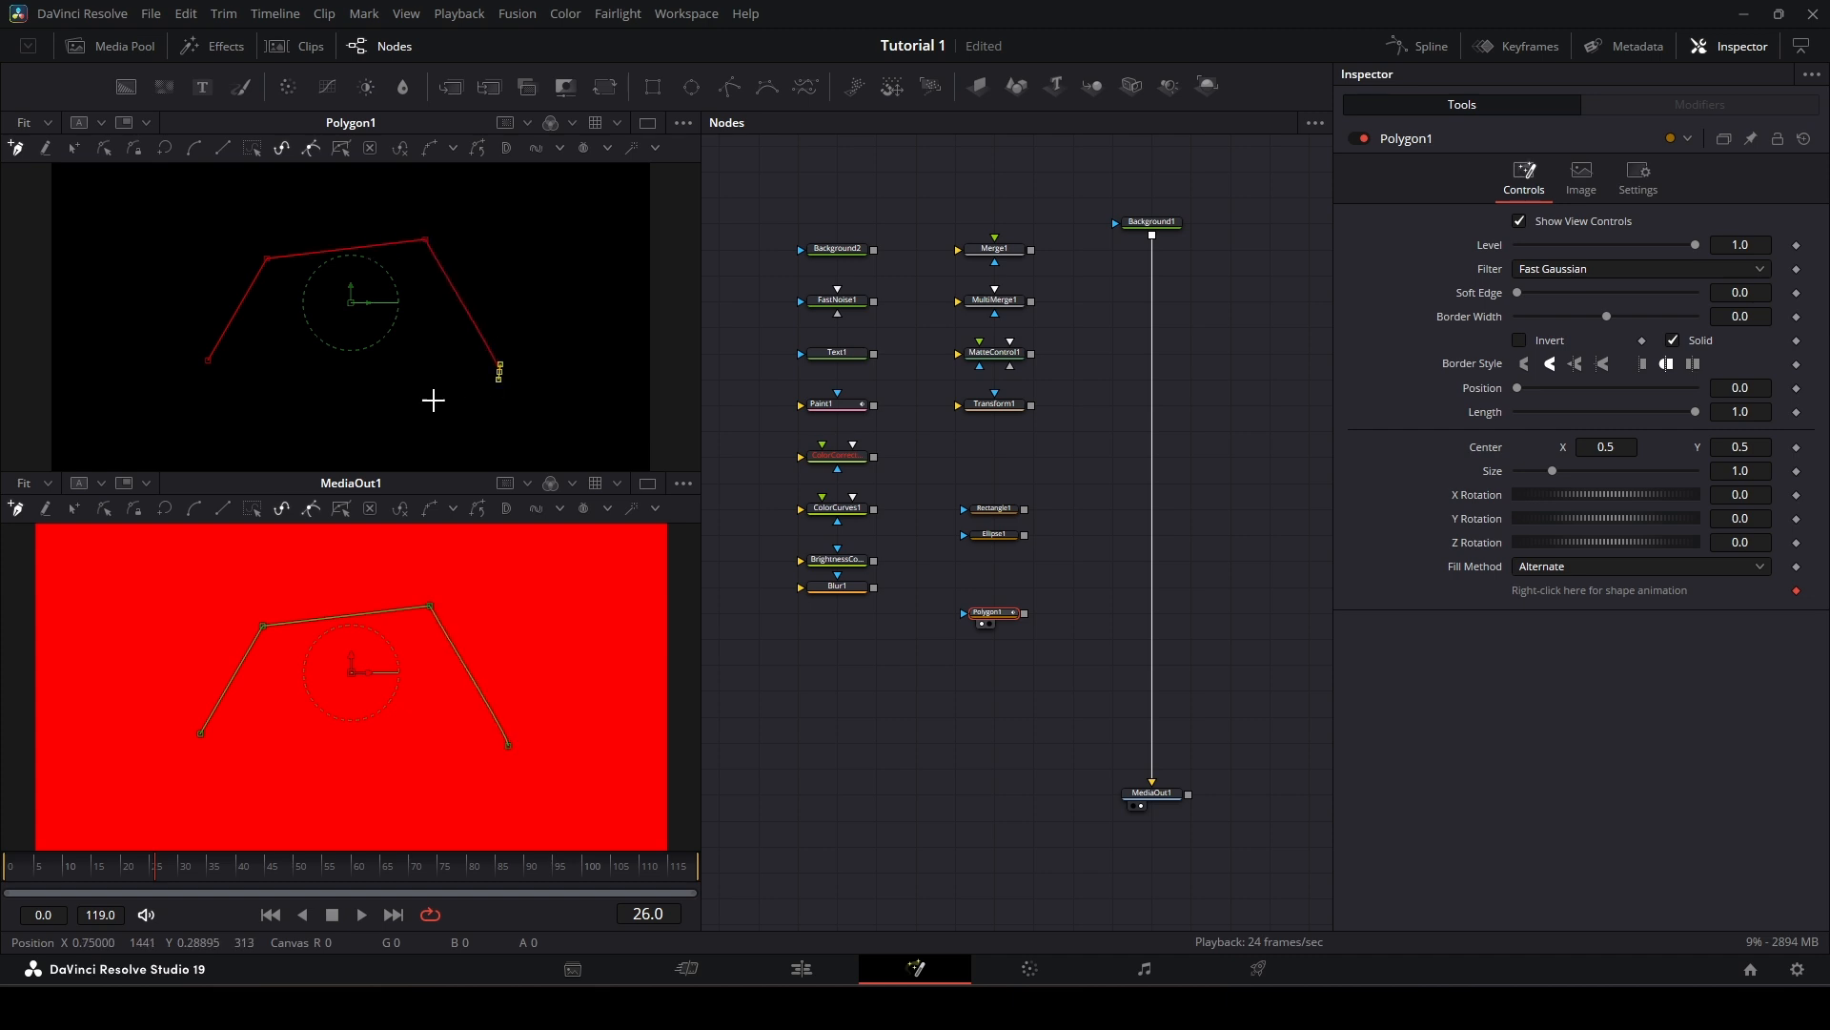
click(346, 408)
click(208, 361)
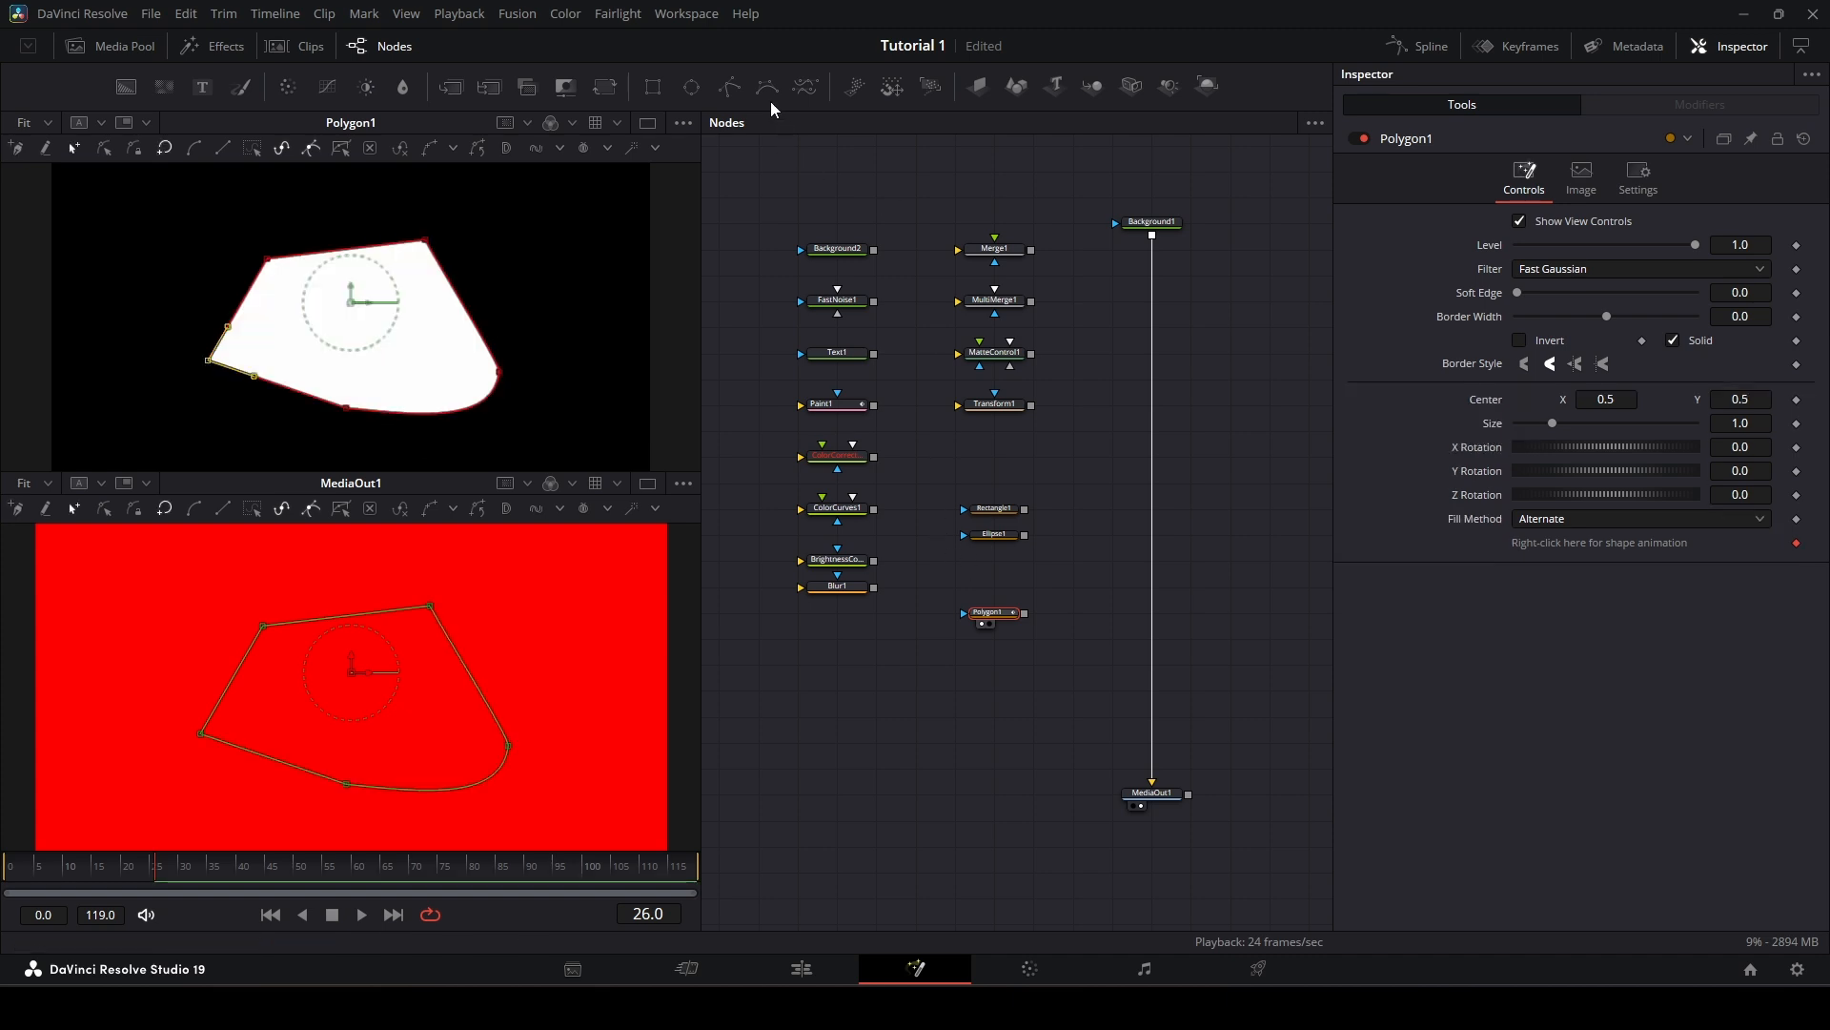
Step: Add a BSpline mask node below Polygon1 with a closed seven-point shape drawn in the first viewer, and place a MultiPoly node beneath it
drag(766, 84, 982, 677)
key(1)
click(204, 366)
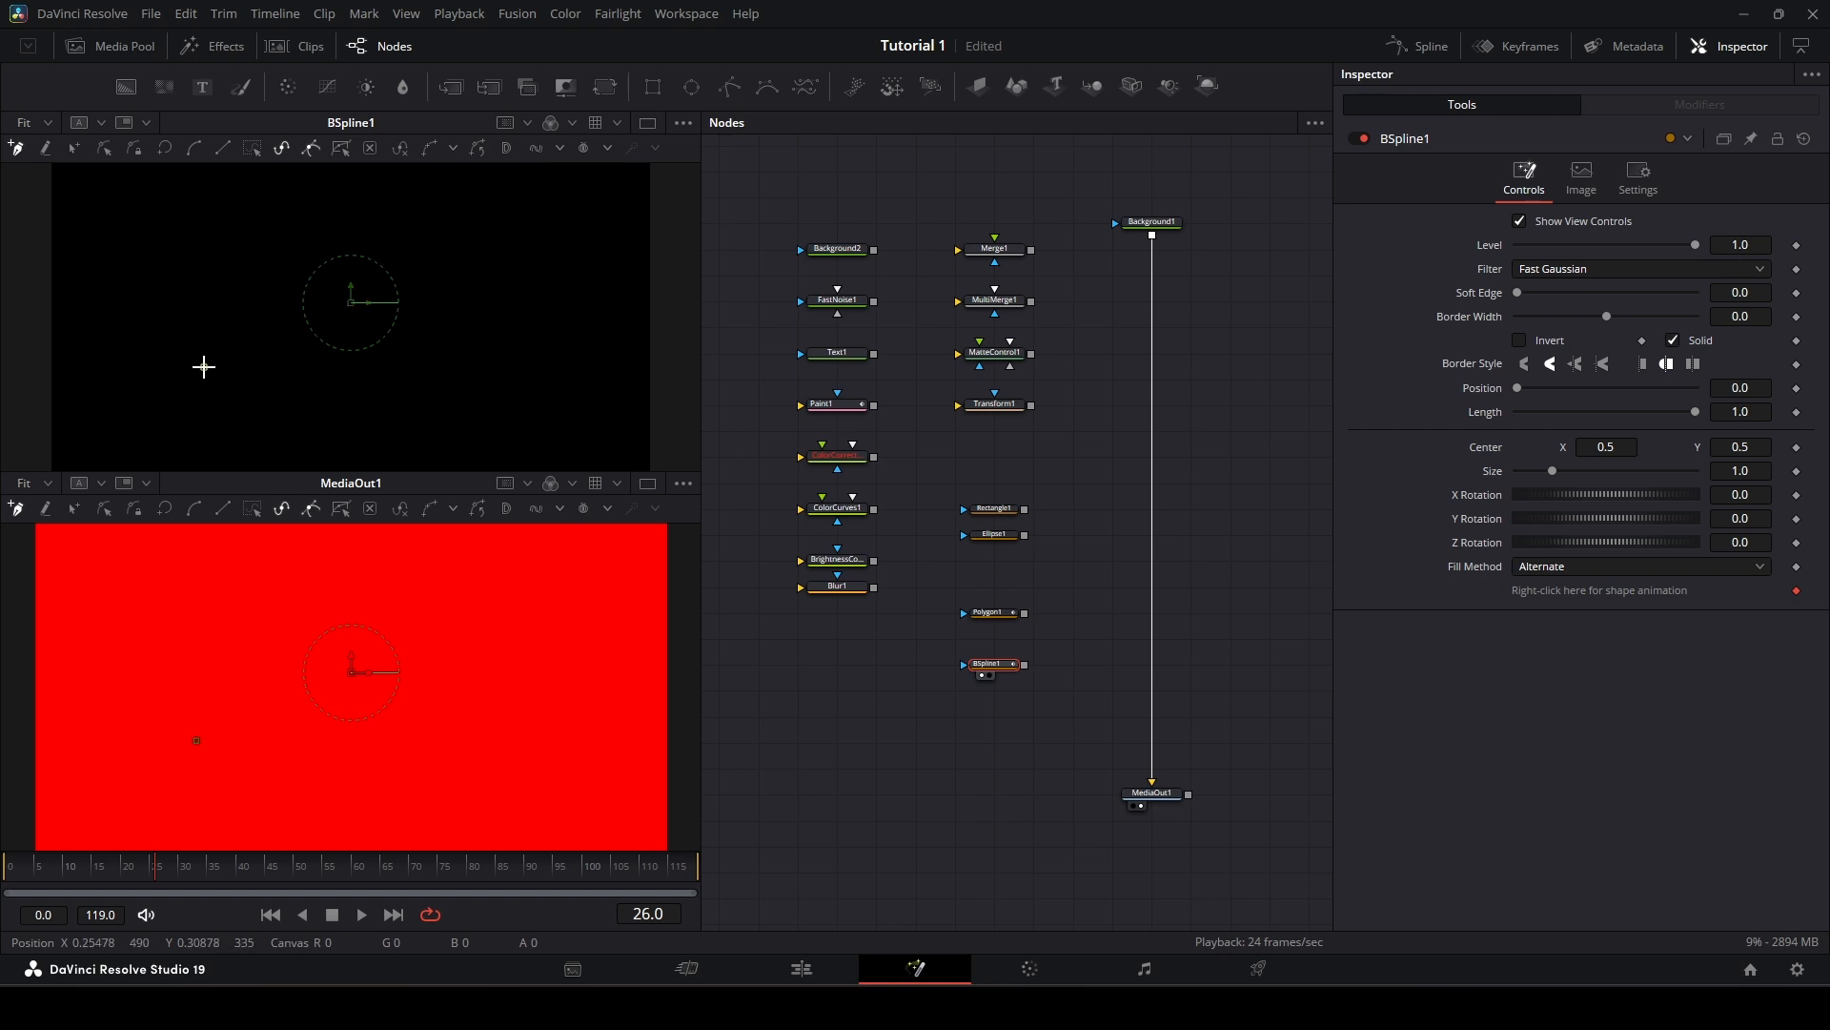
click(164, 272)
click(286, 228)
click(424, 219)
click(528, 307)
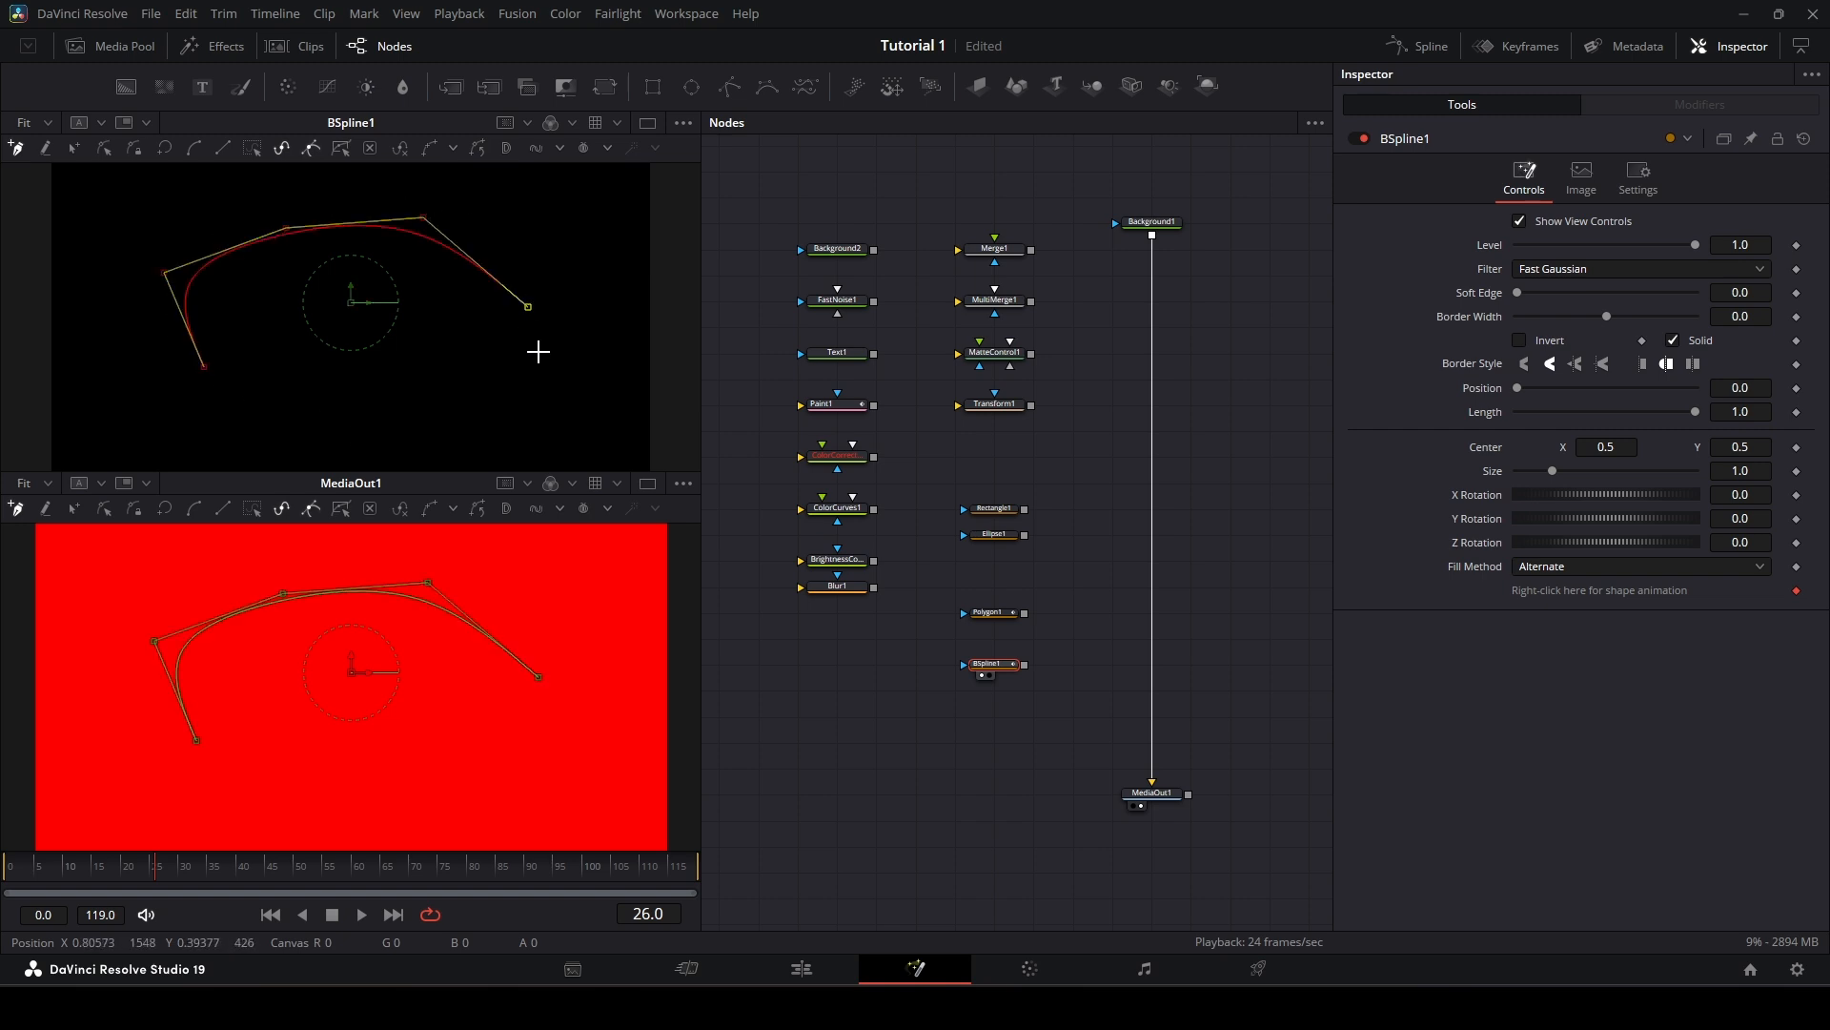
click(523, 419)
click(313, 438)
click(204, 366)
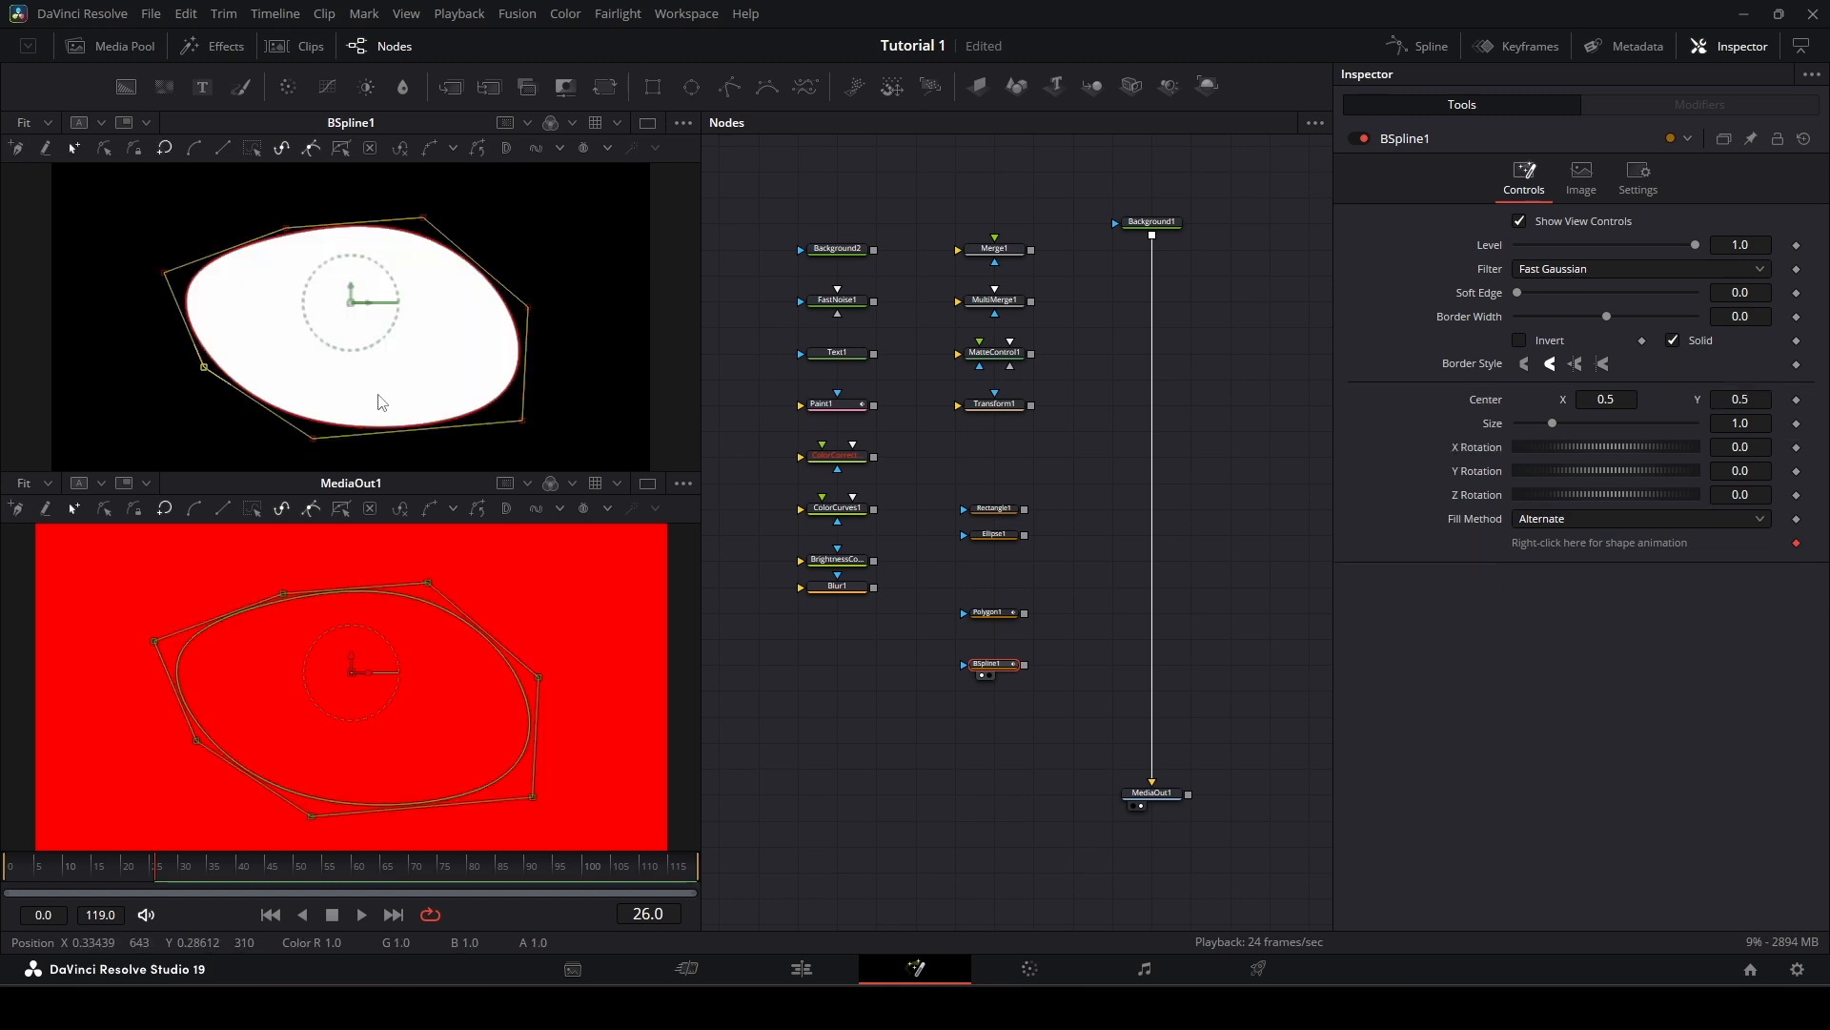
click(811, 87)
drag(1070, 666, 1001, 732)
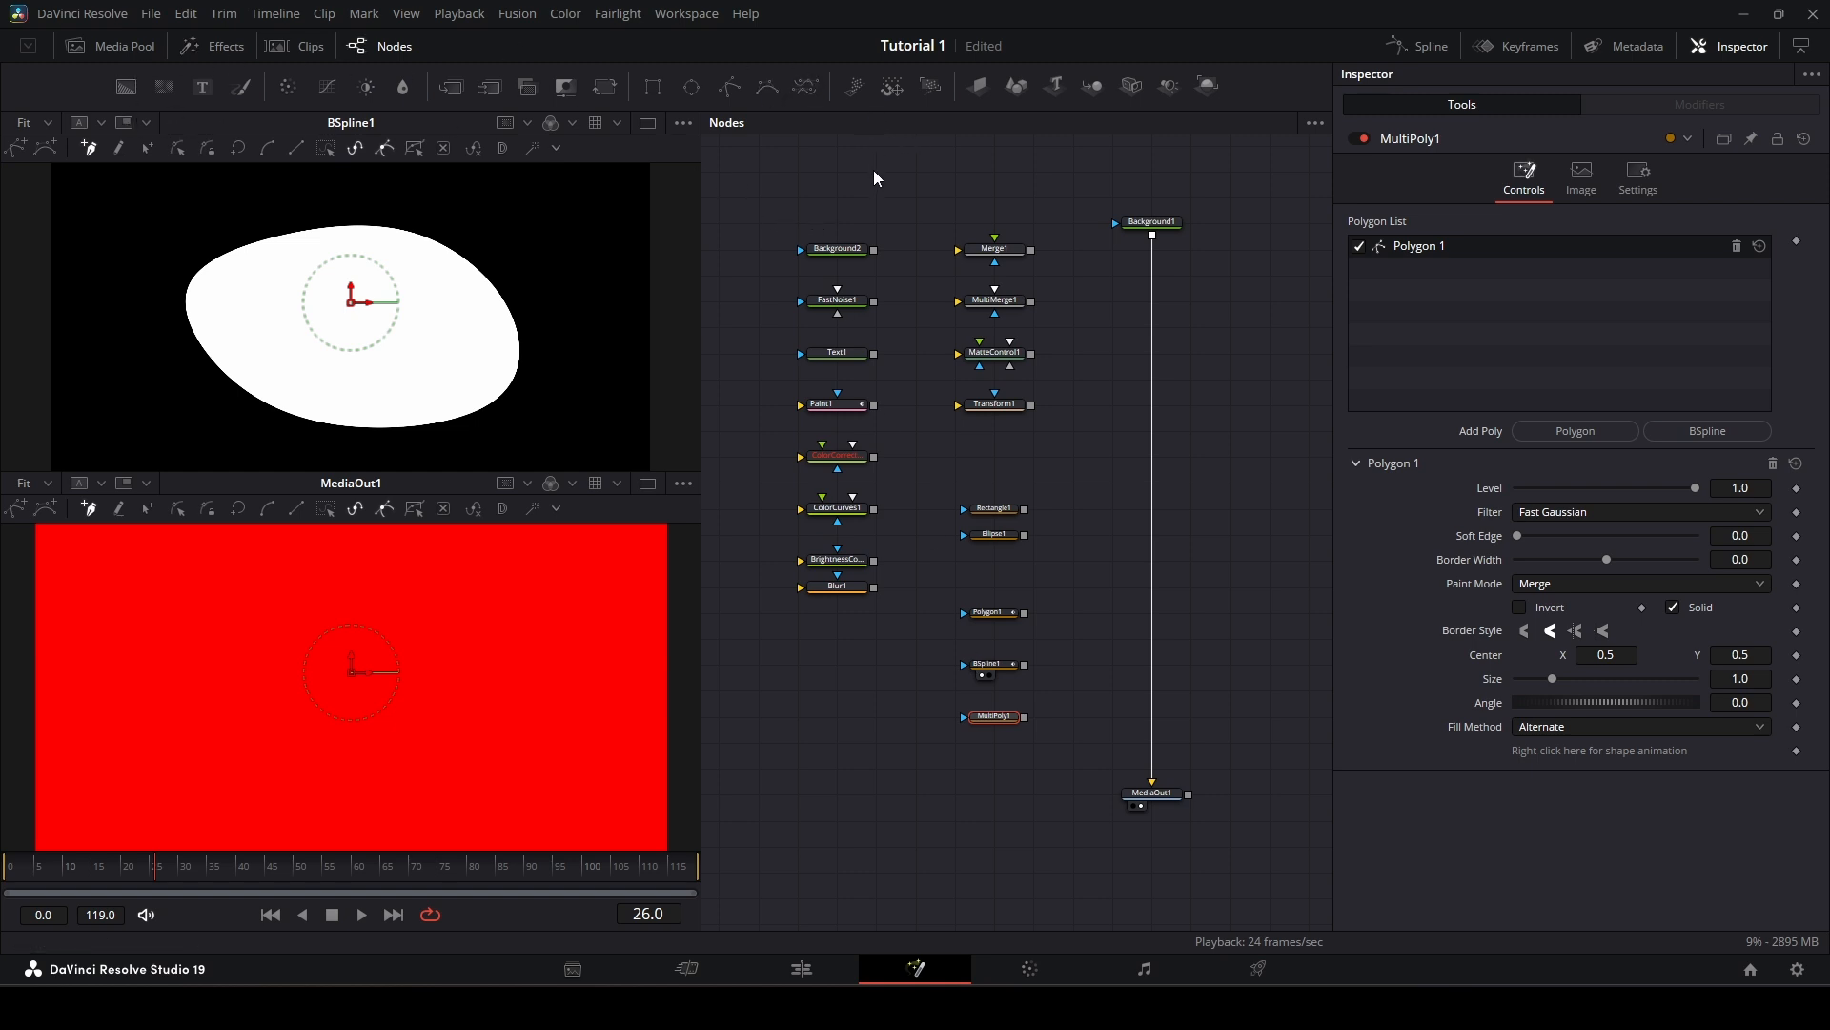
Step: Delete both columns of example nodes, keeping only Background1 and MediaOut1 in the graph
drag(783, 219, 1047, 773)
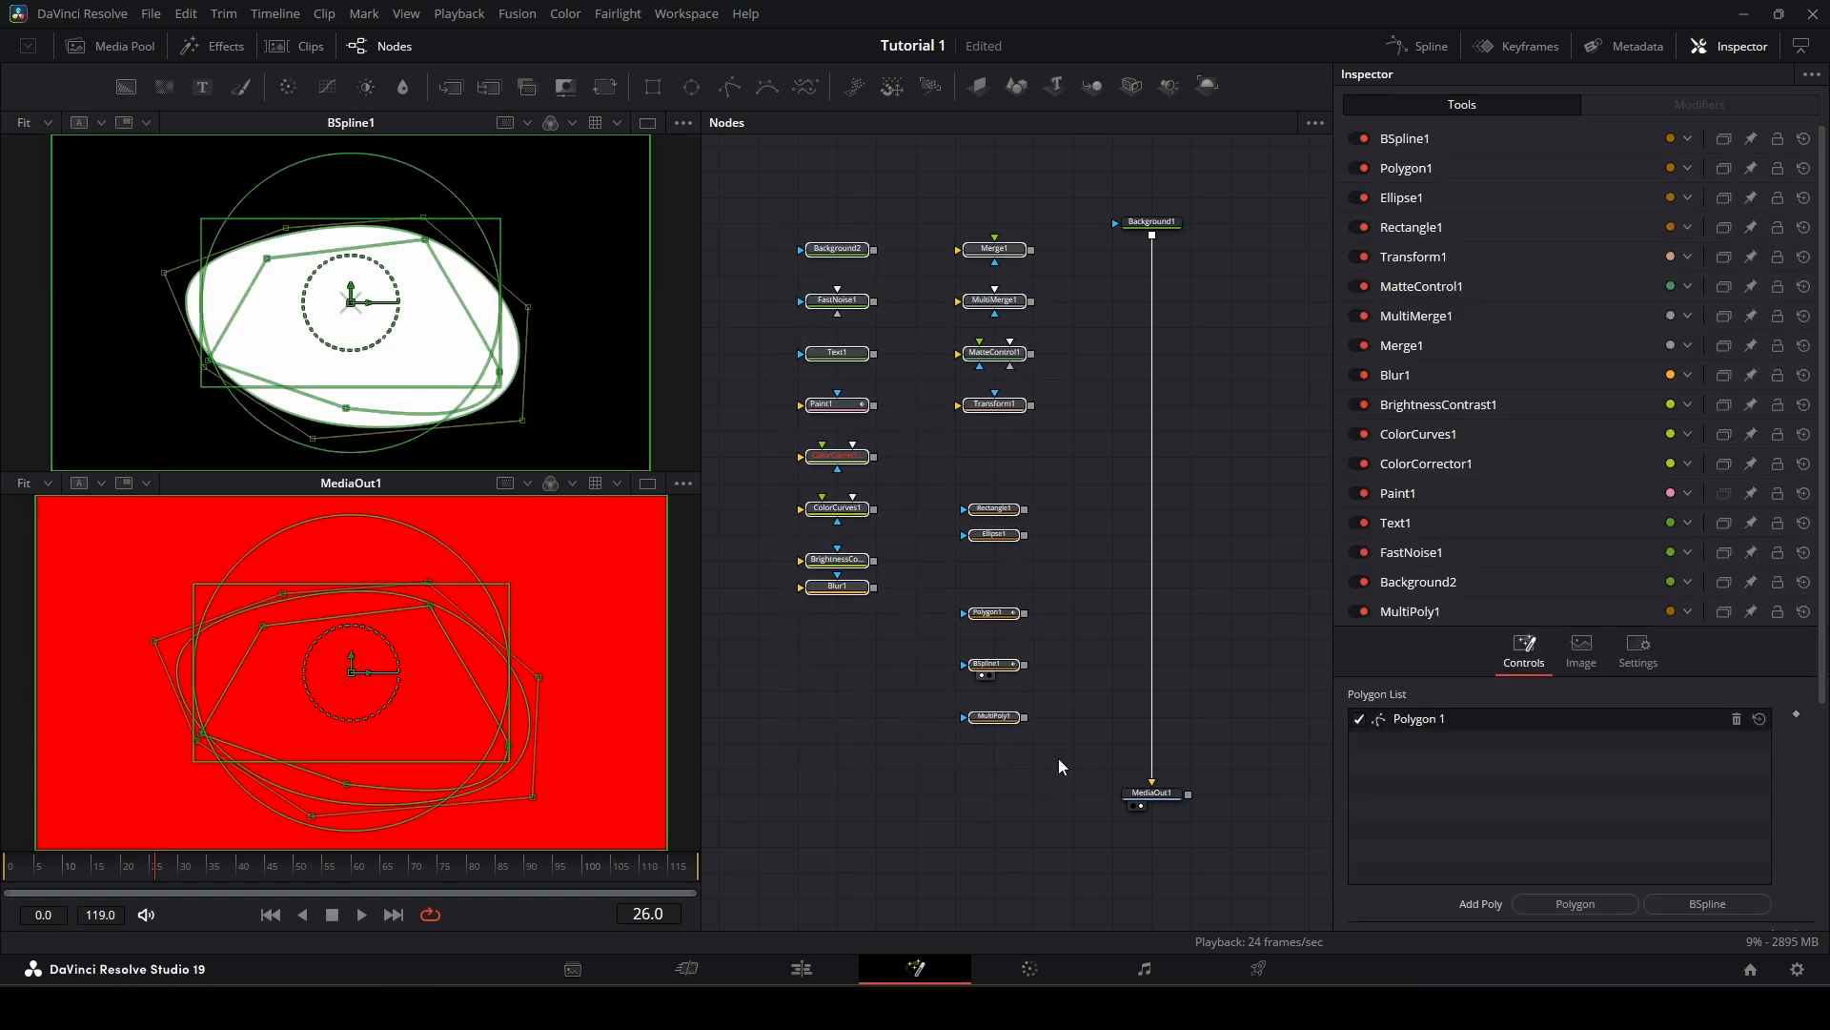
key(Delete)
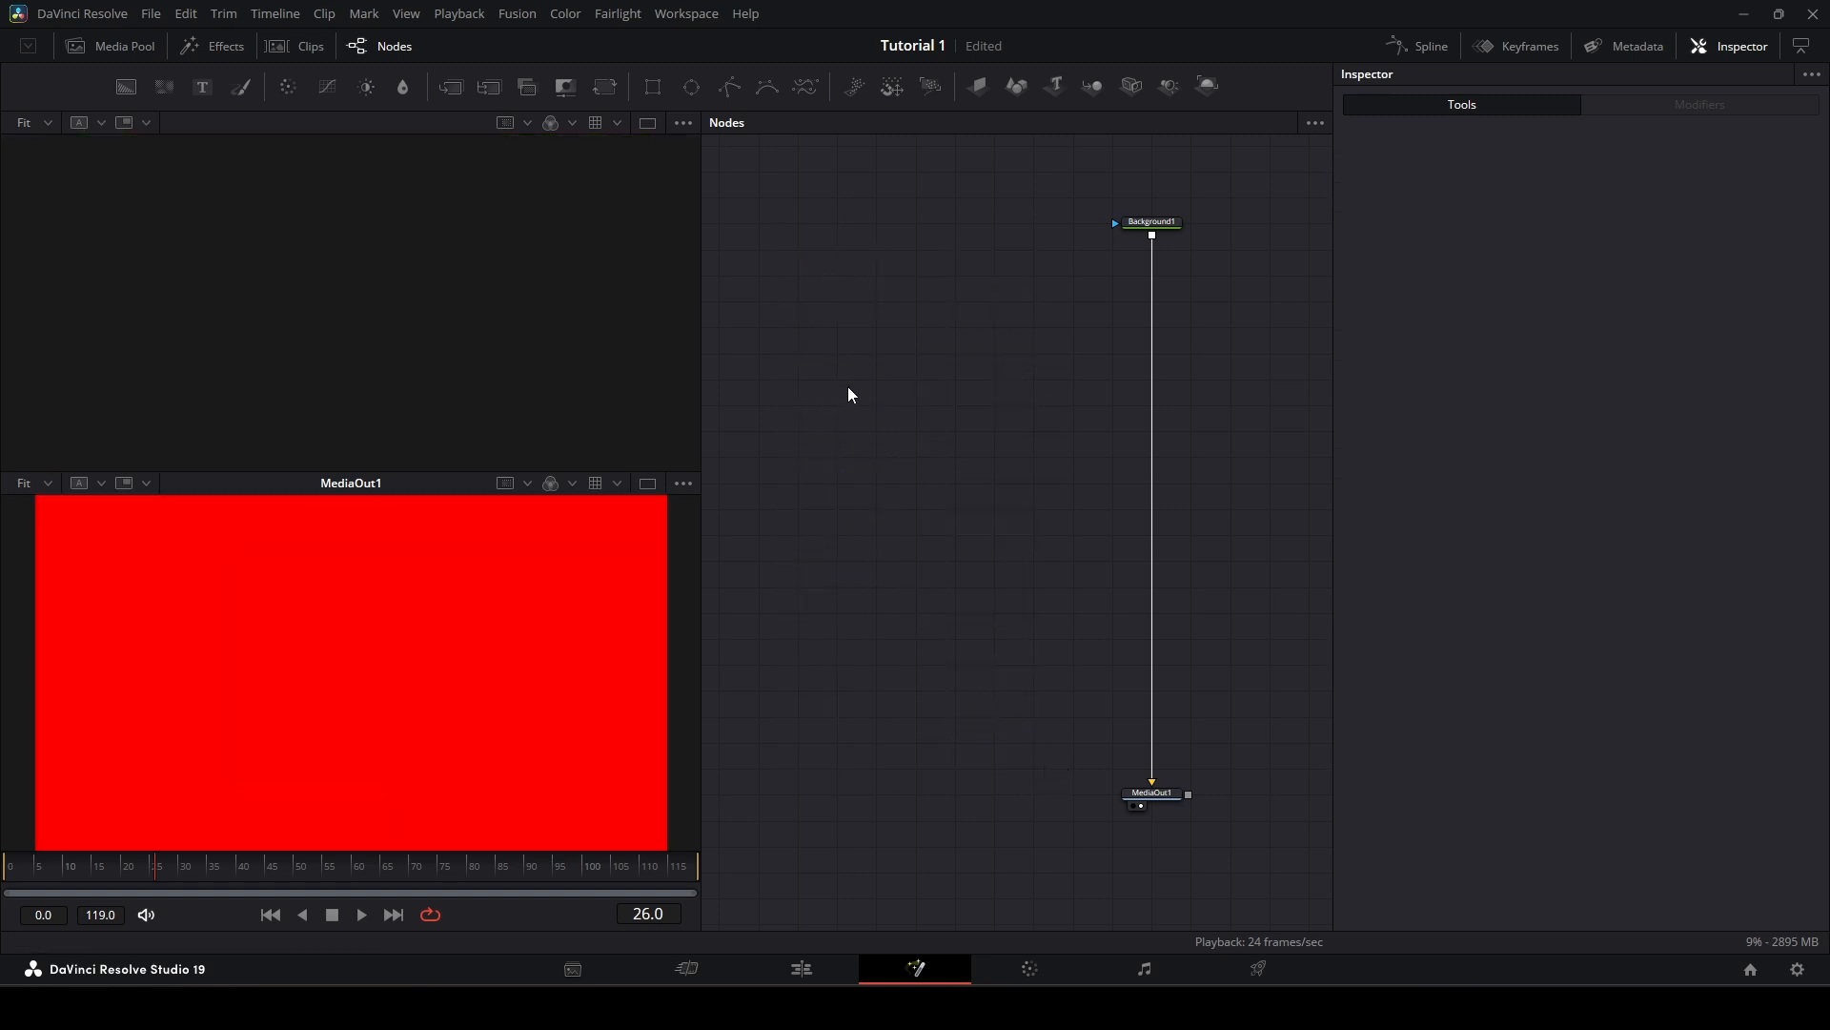
Step: Search the Select Tool list for "key" and "tracker", and close it without adding a node
key(shift+space)
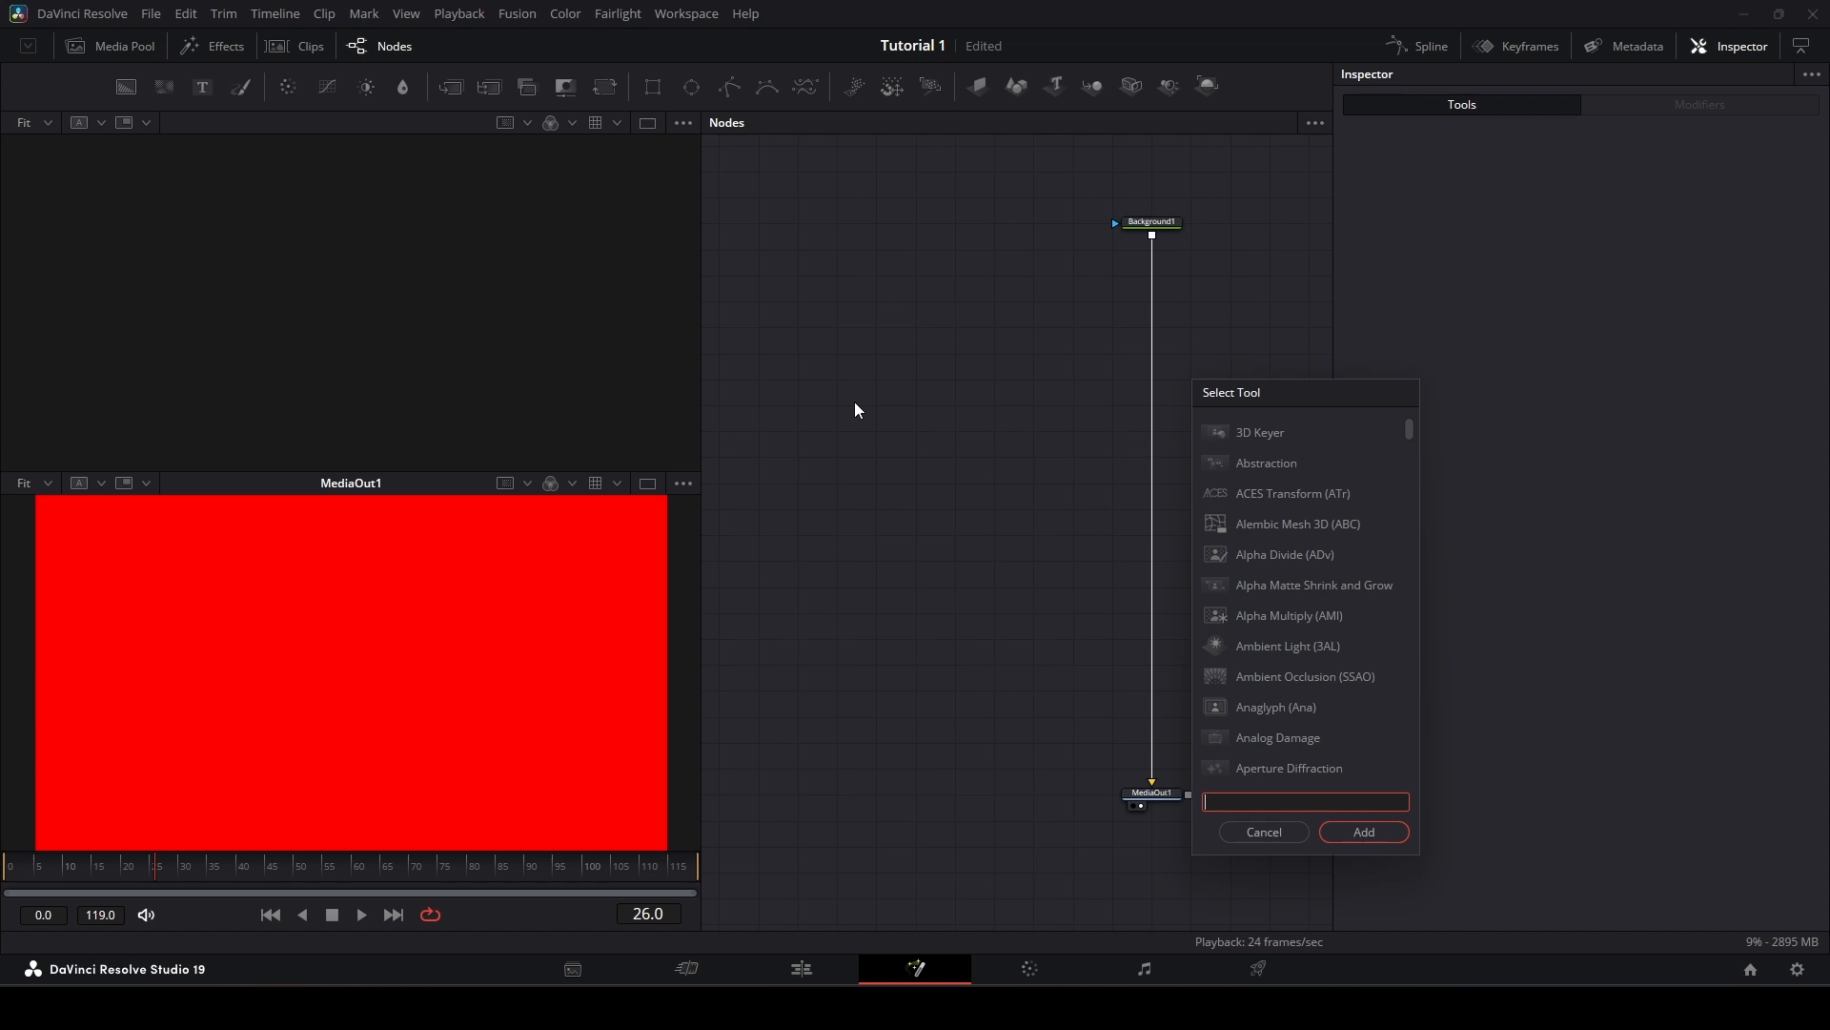
text(key)
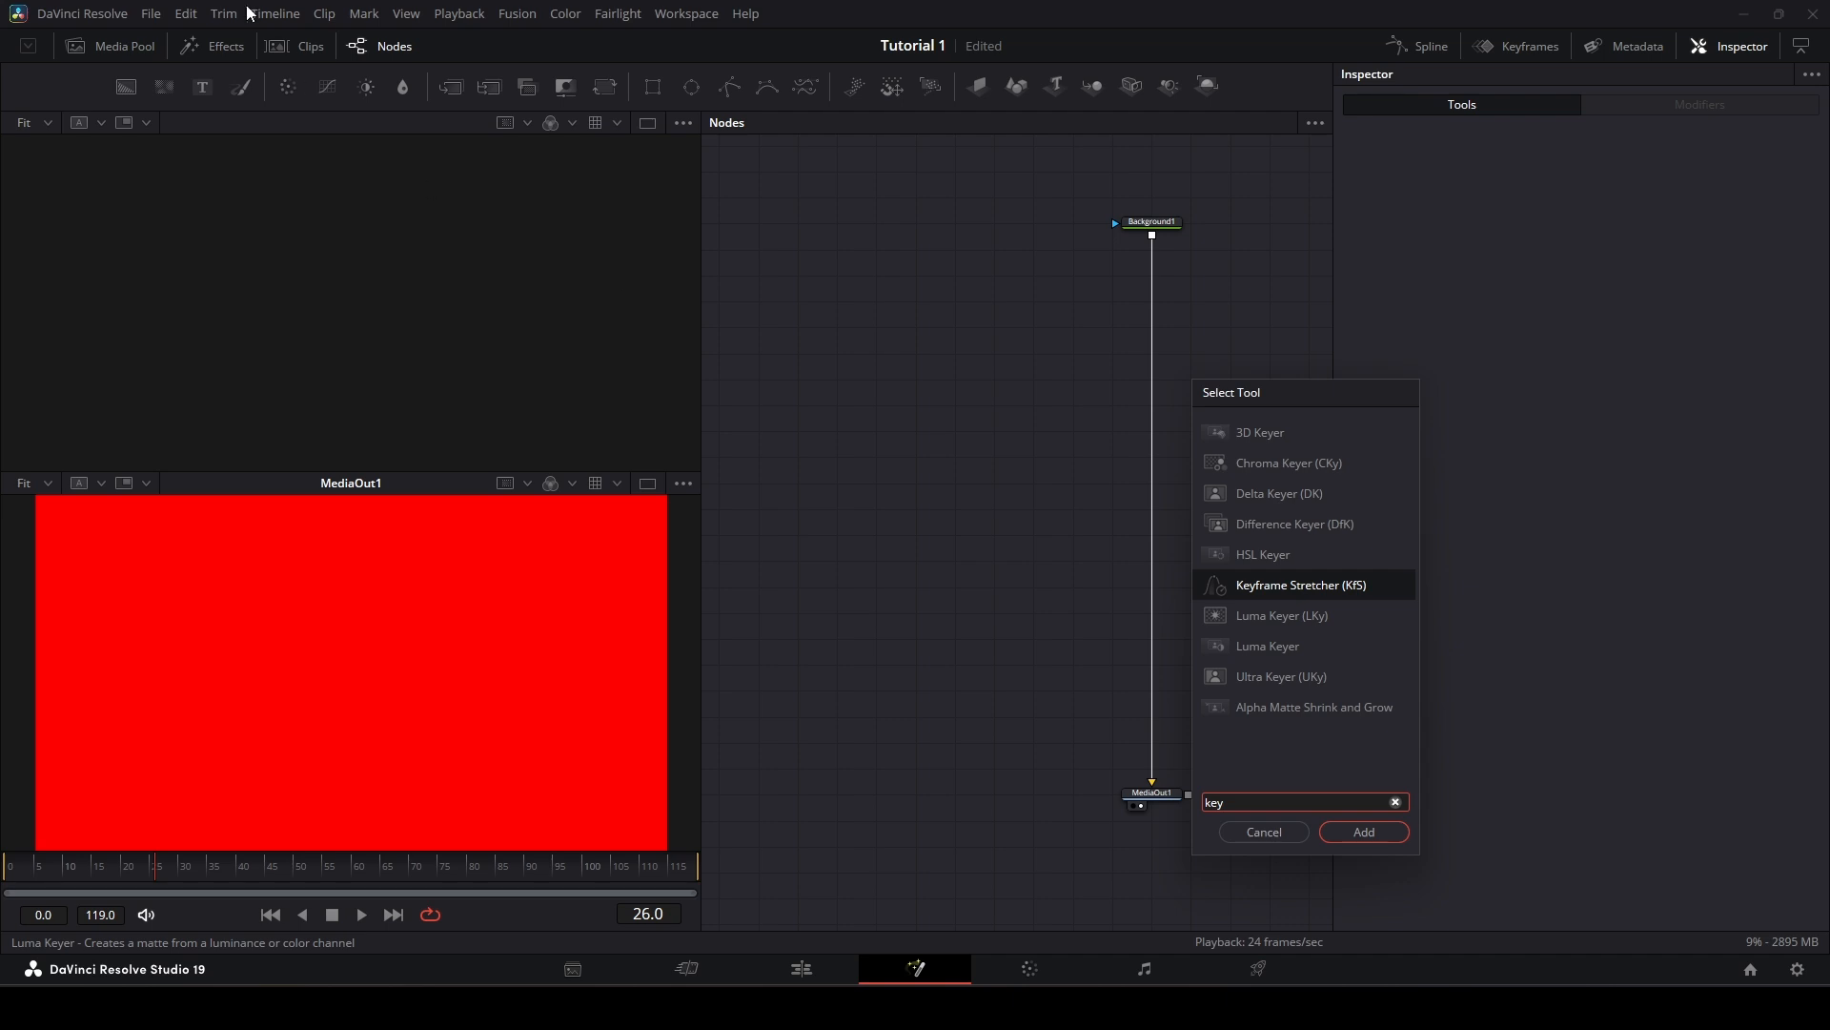
key(BackSpace)
key(BackSpace)
key(BackSpace)
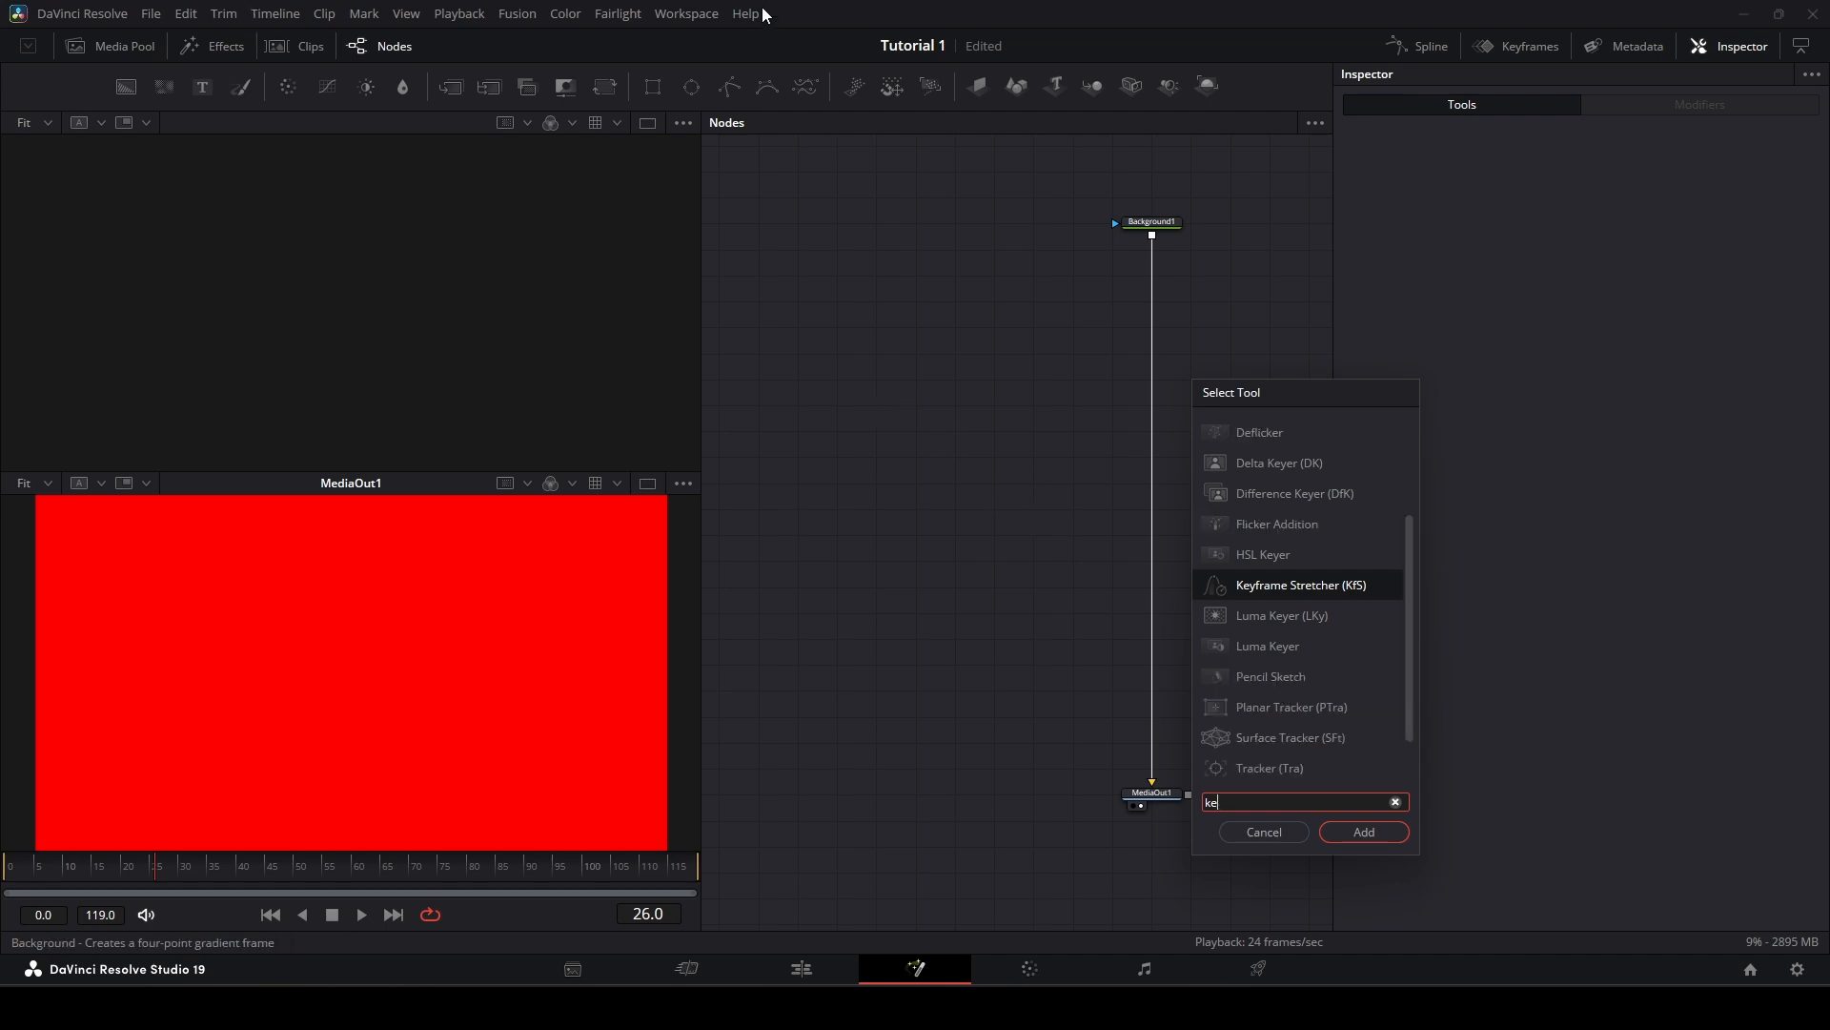
text(tracker)
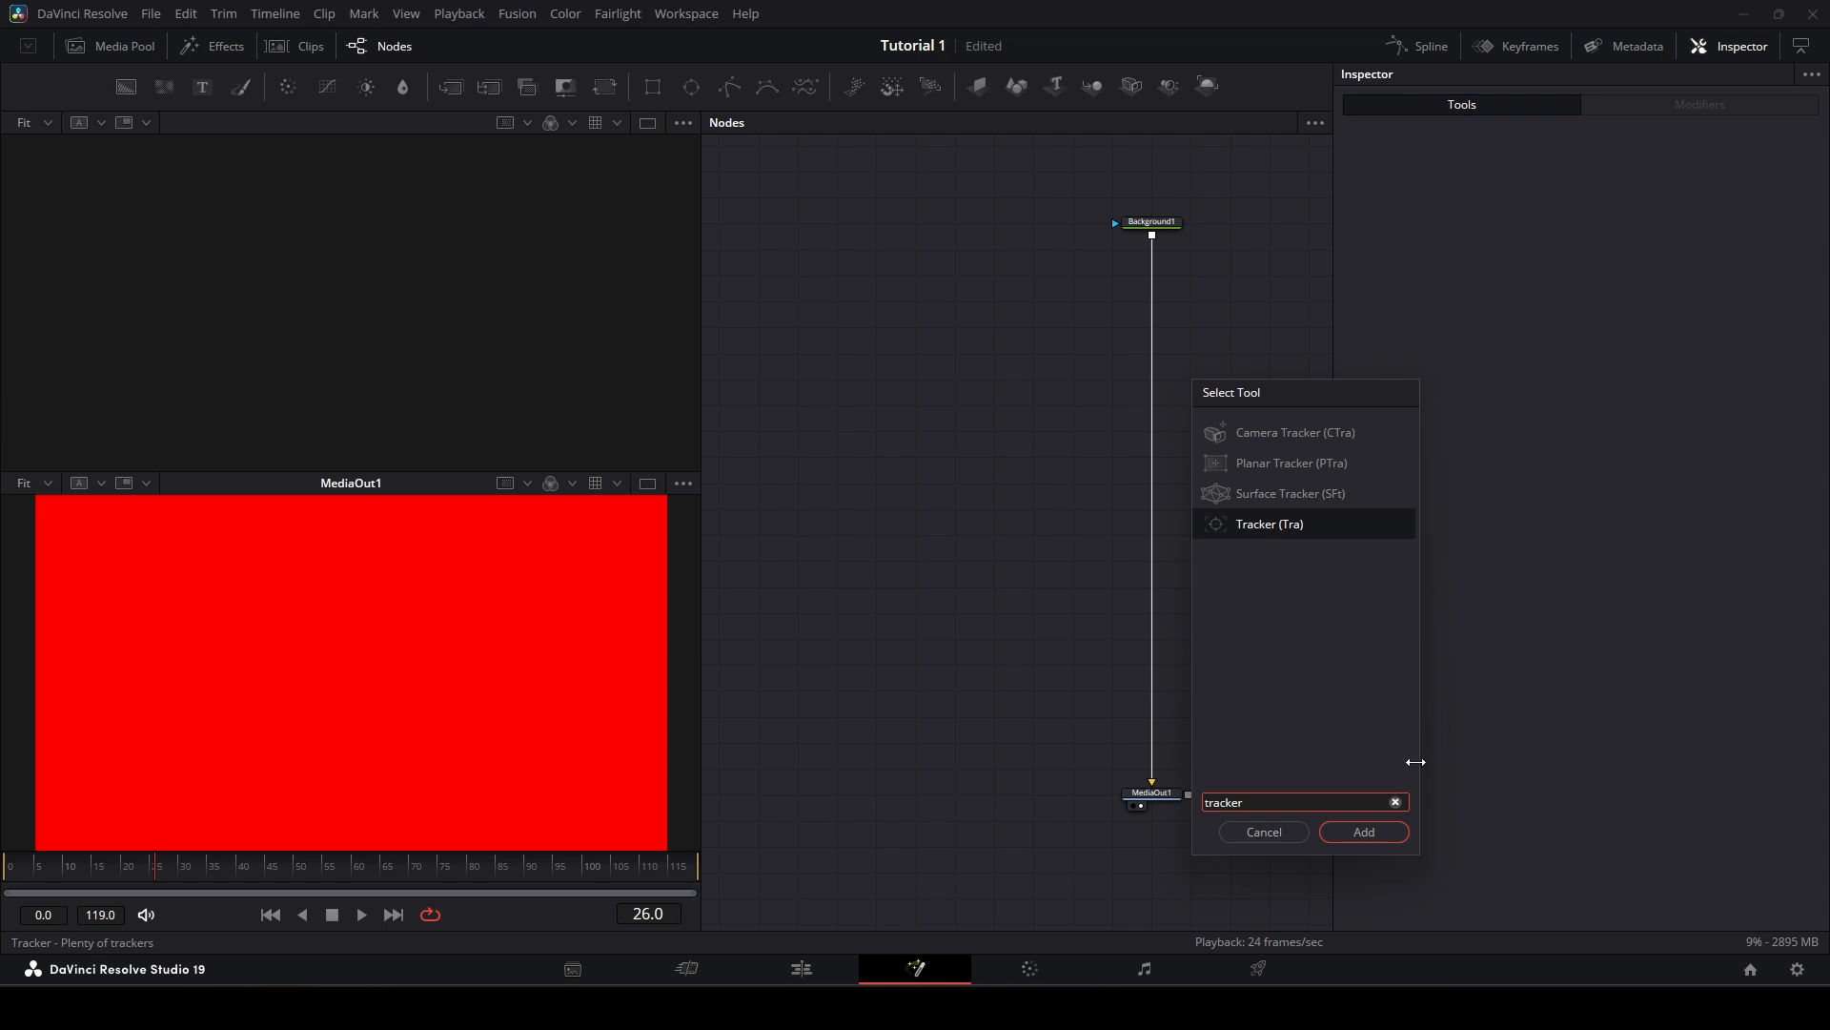
click(1282, 833)
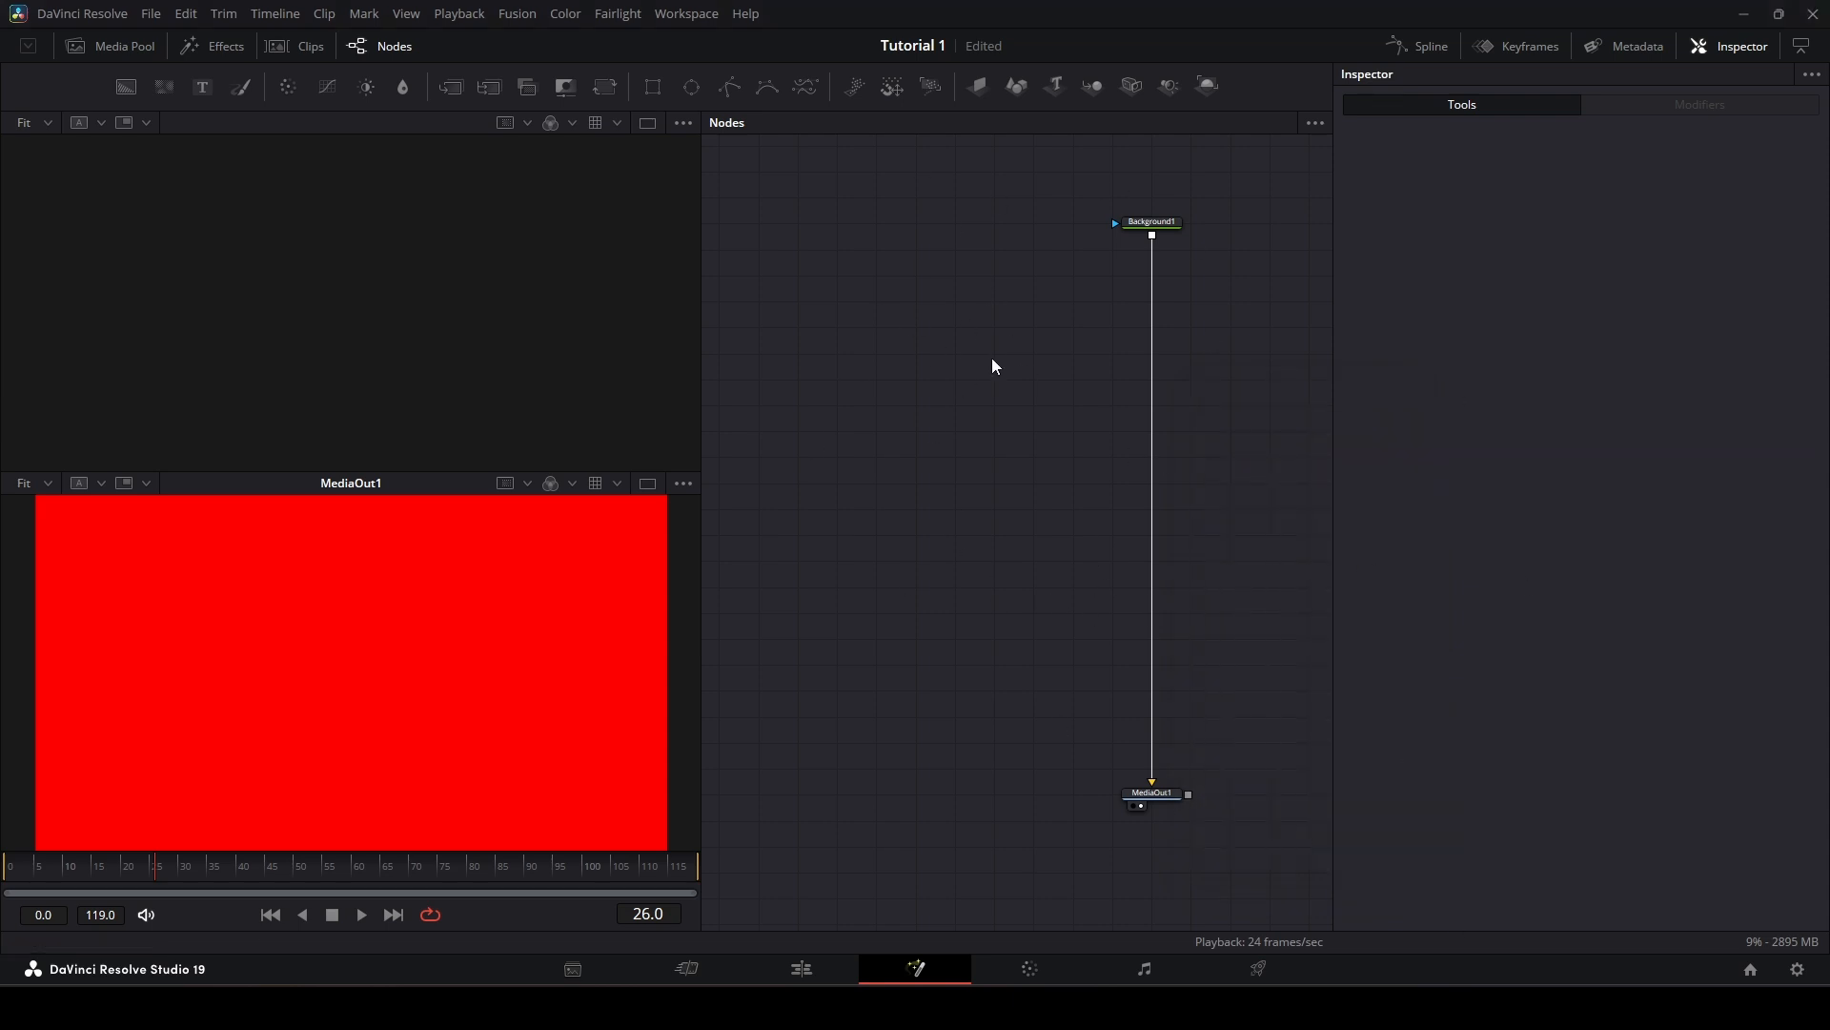
Step: Save the project and browse the full Select Tool list without adding a node
key(ctrl+s)
key(shift+space)
scroll(1397, 534, down, 5)
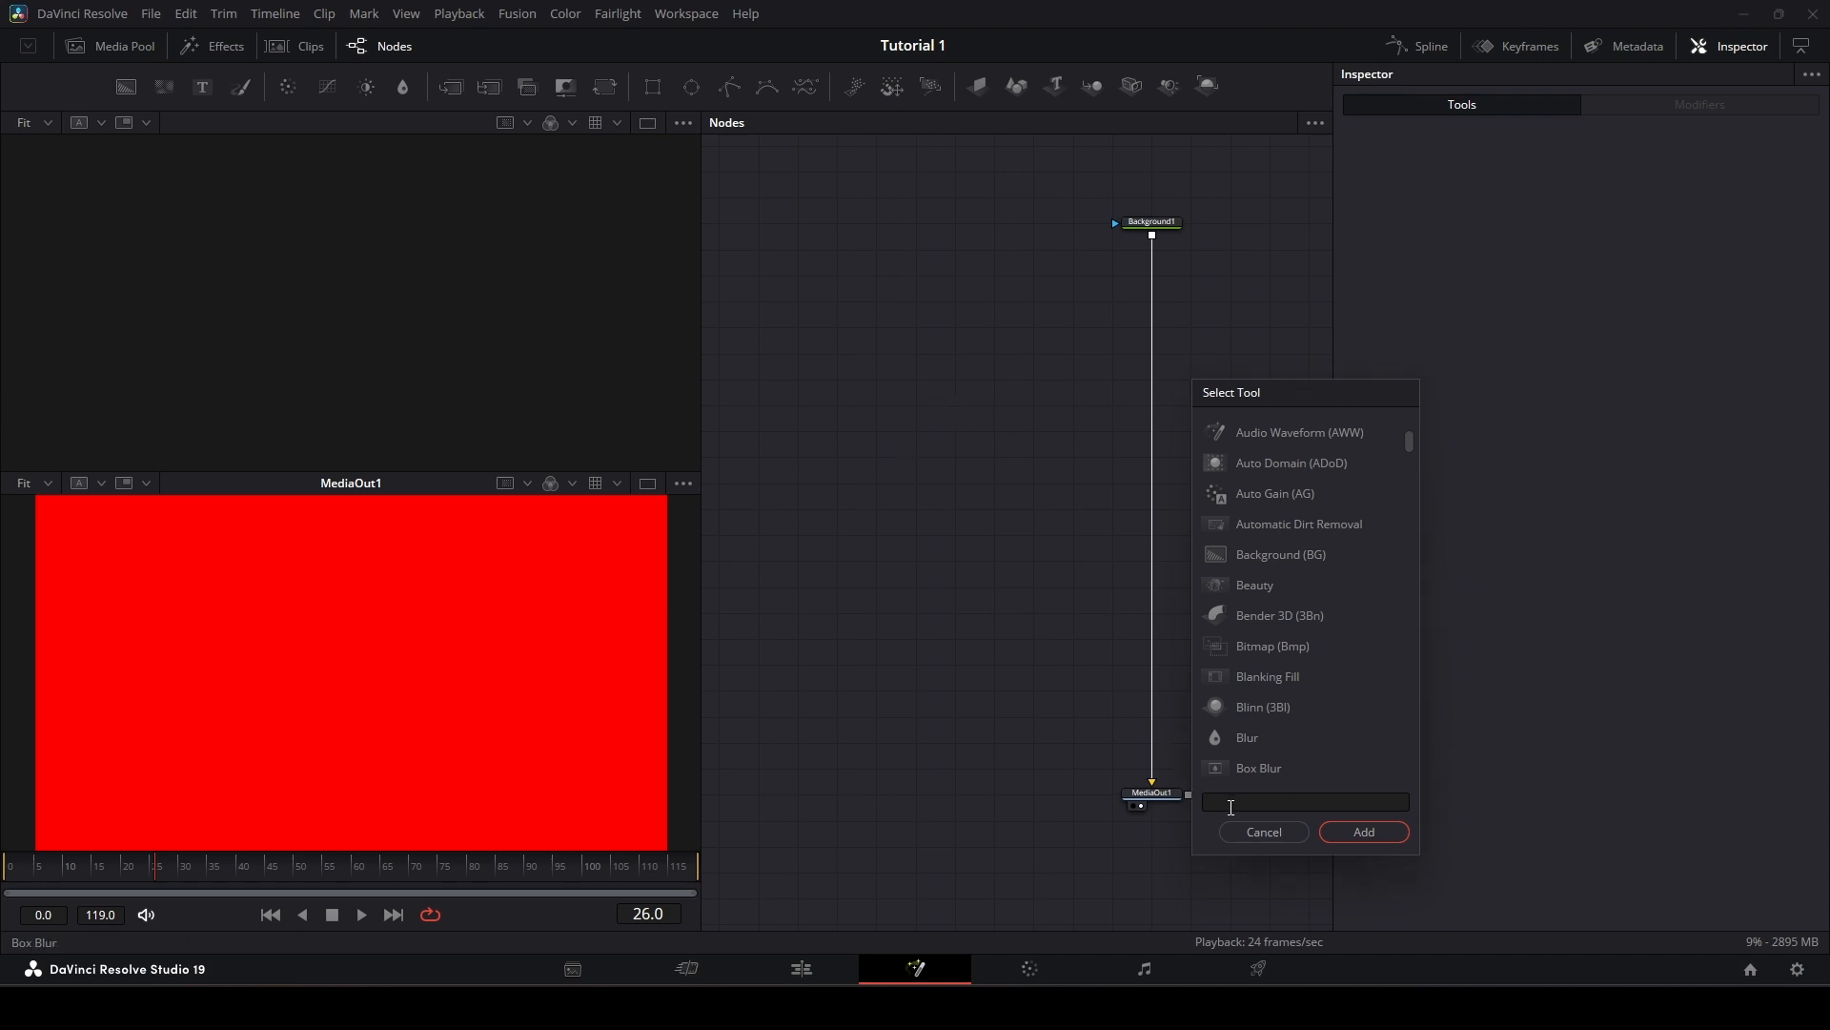
click(1264, 833)
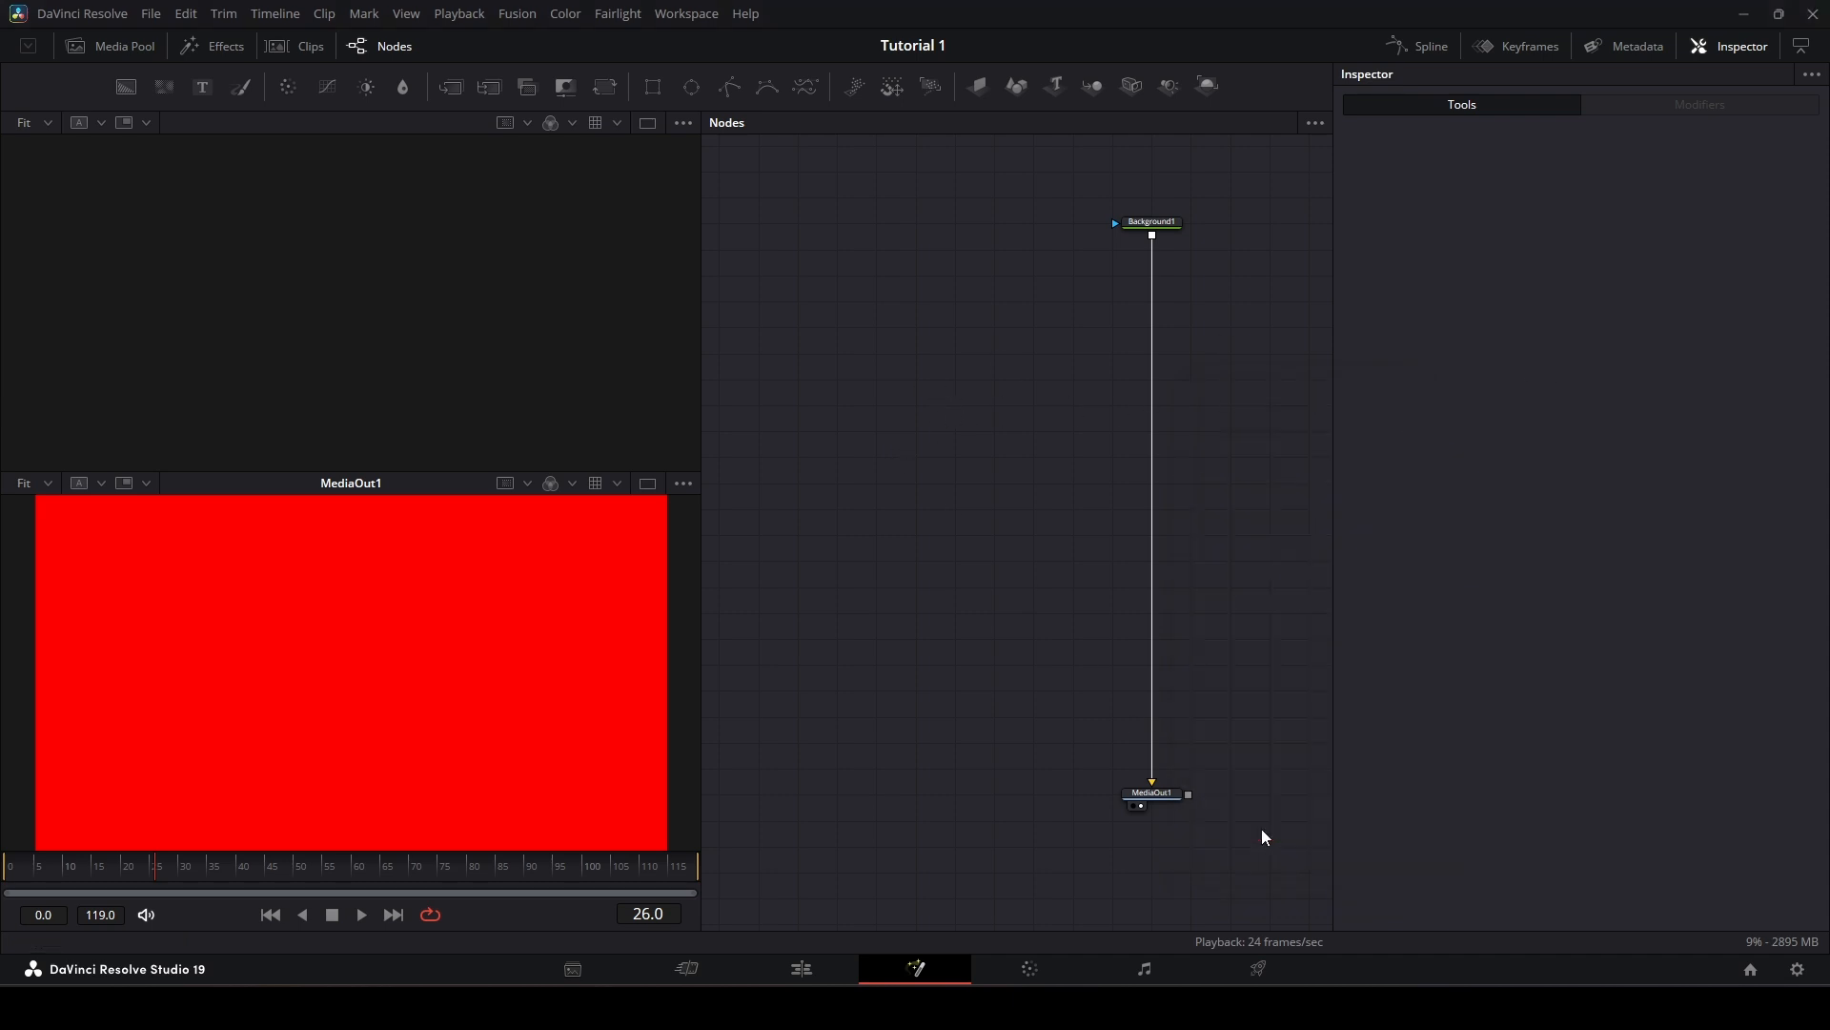
Step: Select Background1 and switch to a single viewer showing MediaOut1
click(1171, 225)
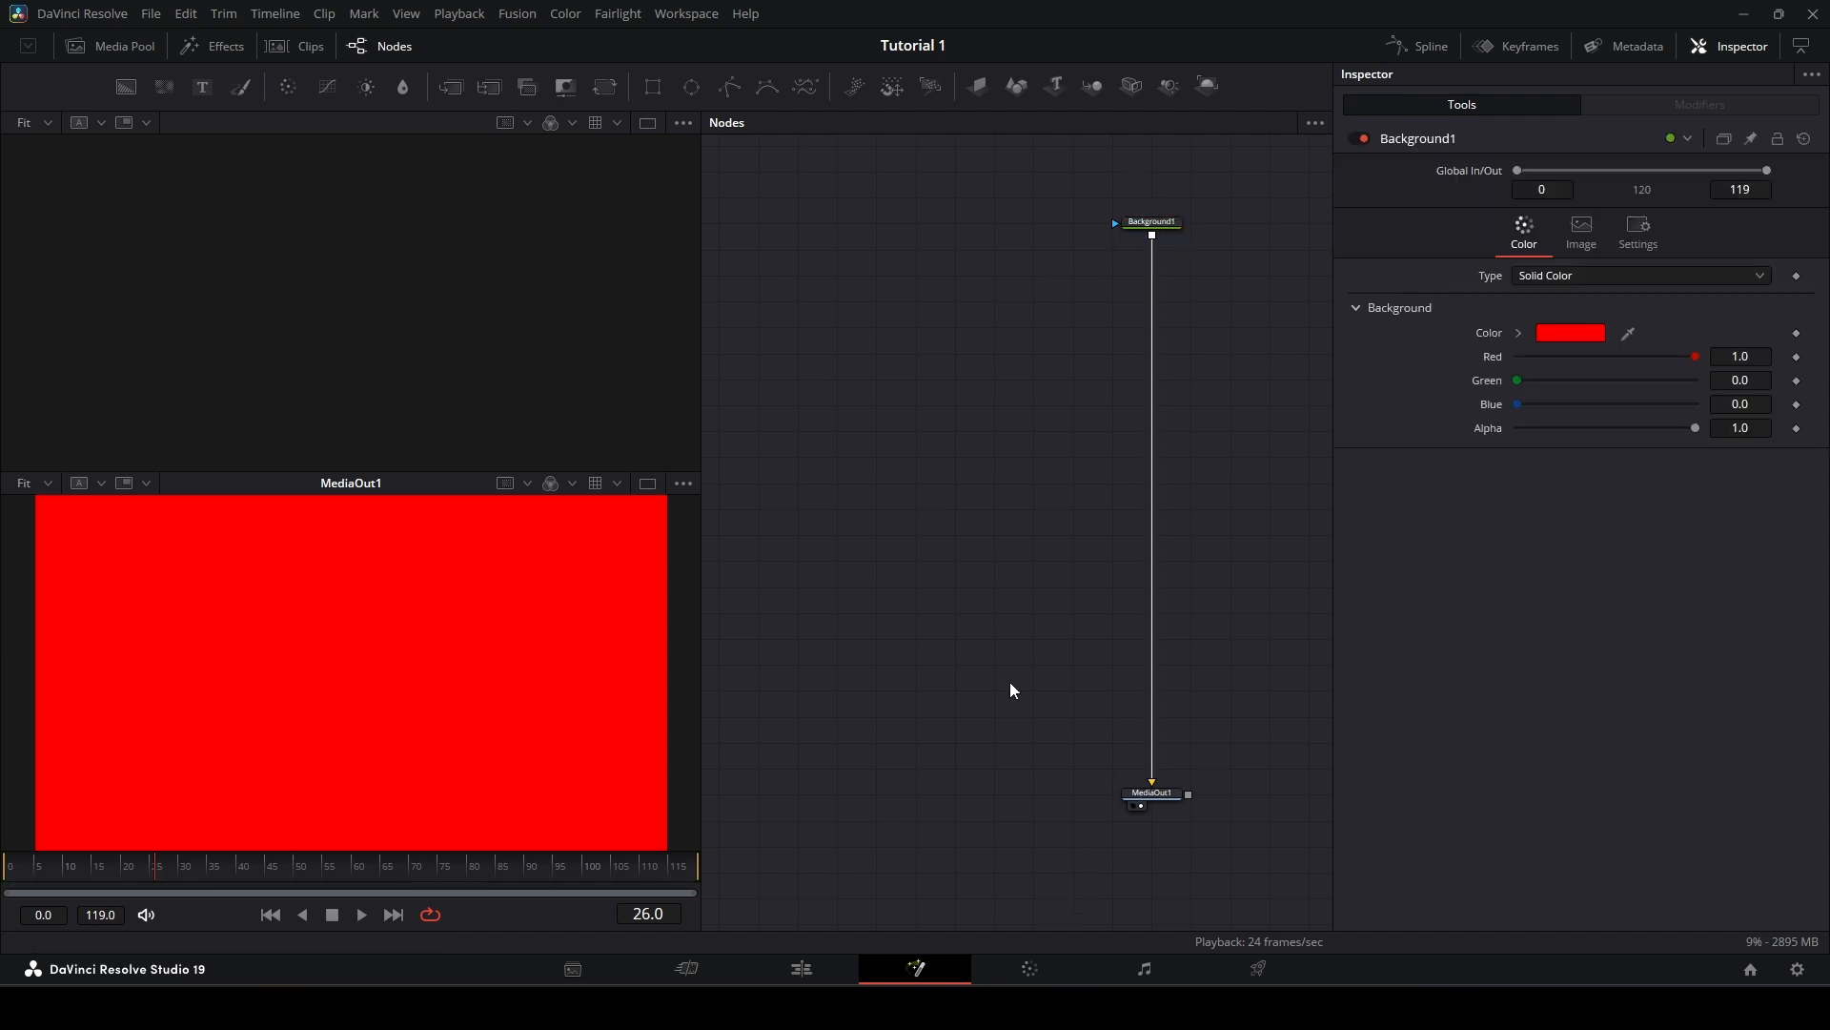
drag(1013, 404, 1031, 421)
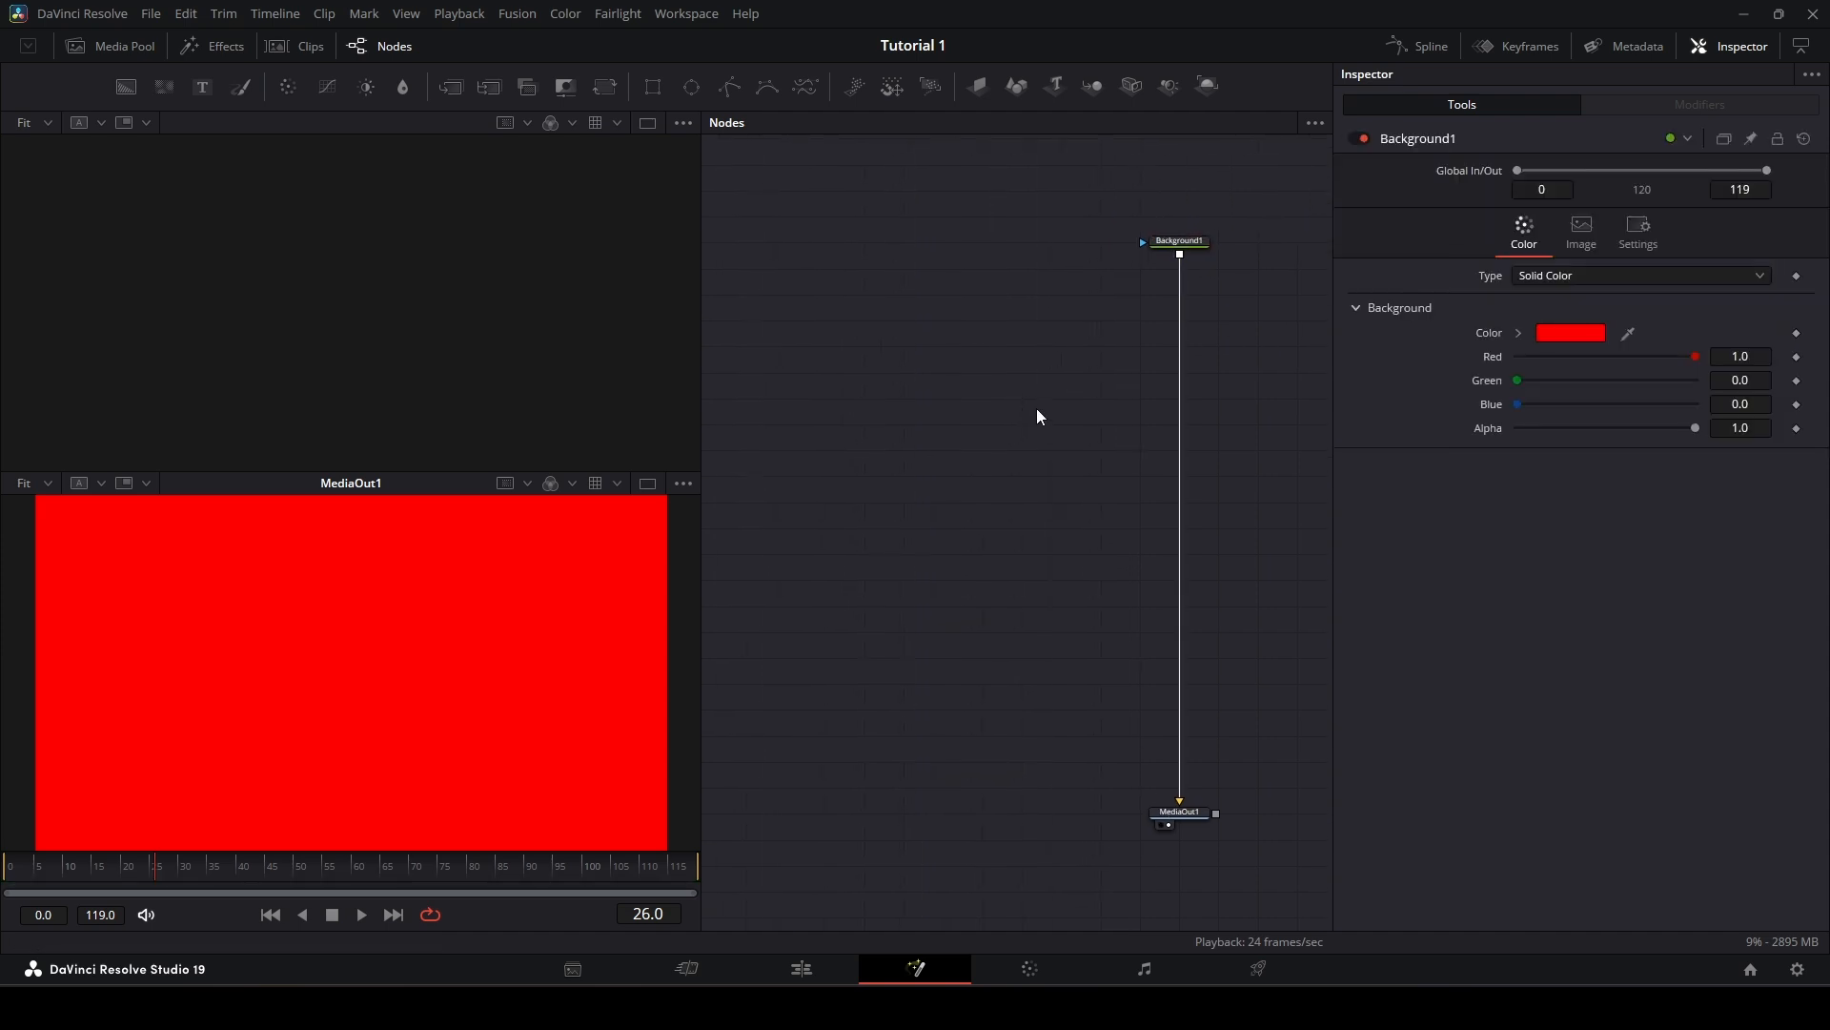
click(648, 484)
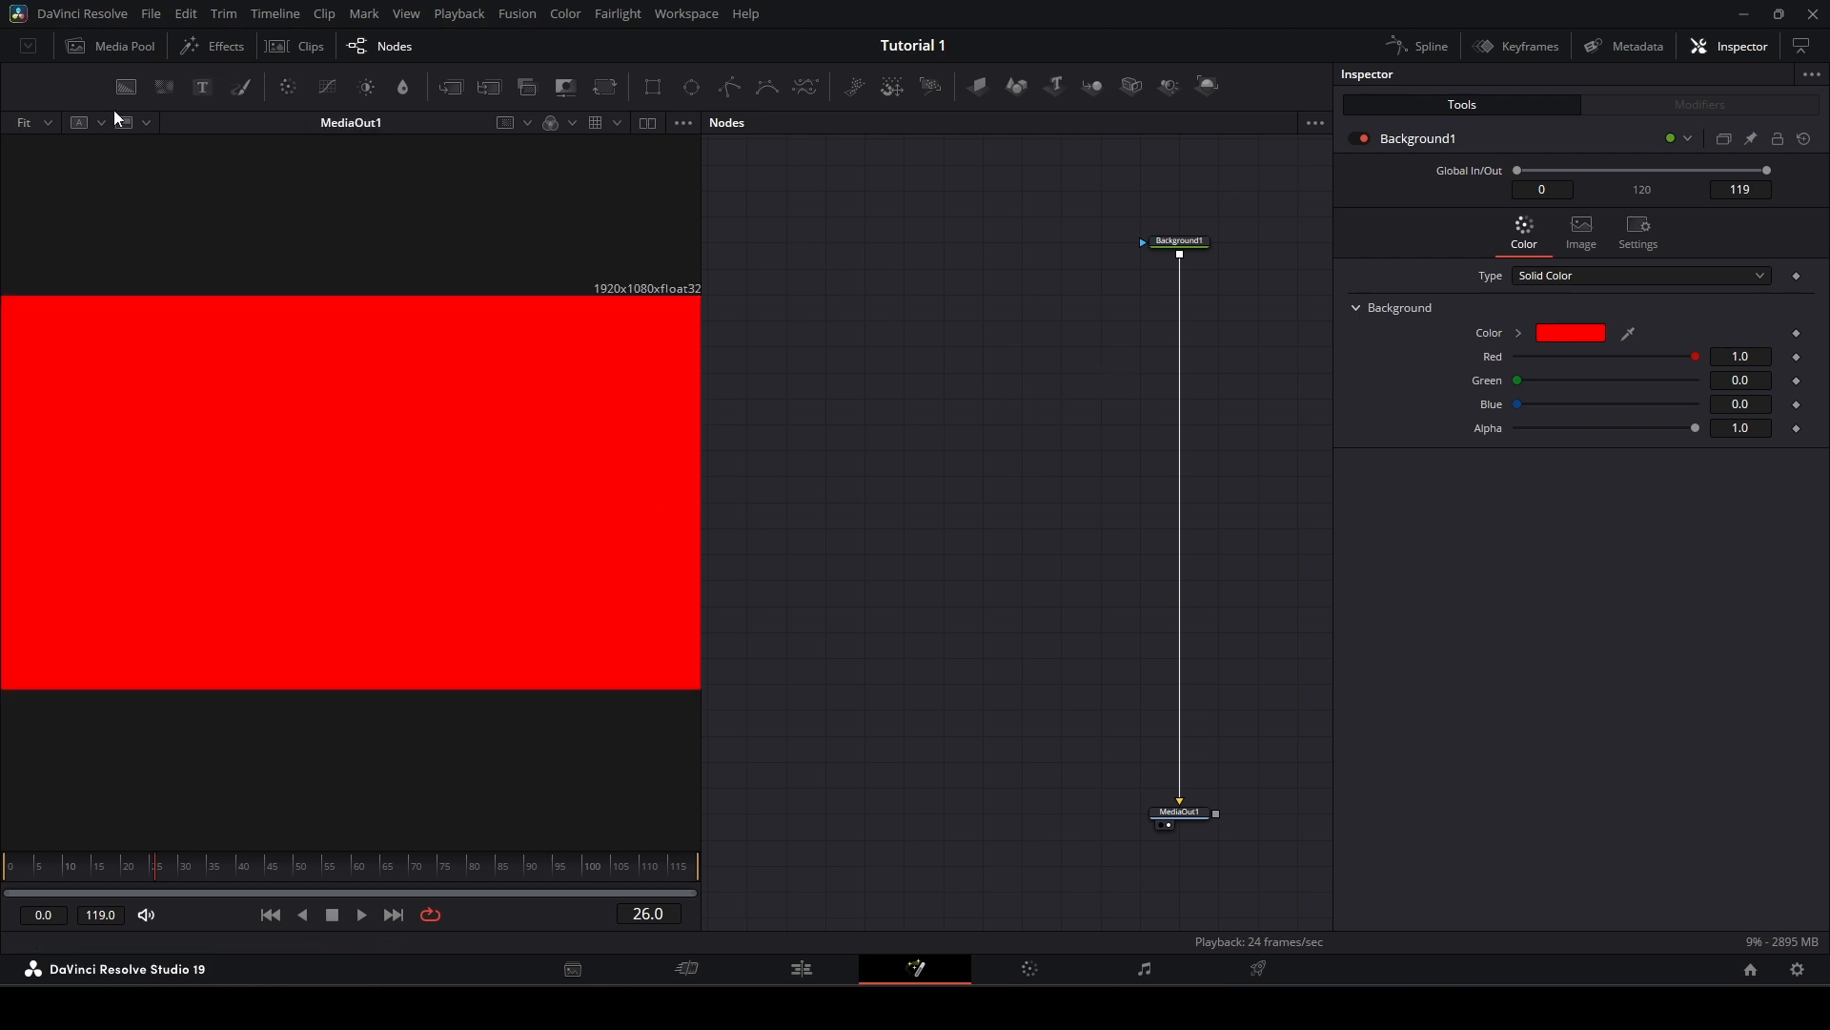
Step: Add a Text node beside the Background1–MediaOut1 connection and set its text to "THIS IS A TITLE"
drag(203, 89, 891, 429)
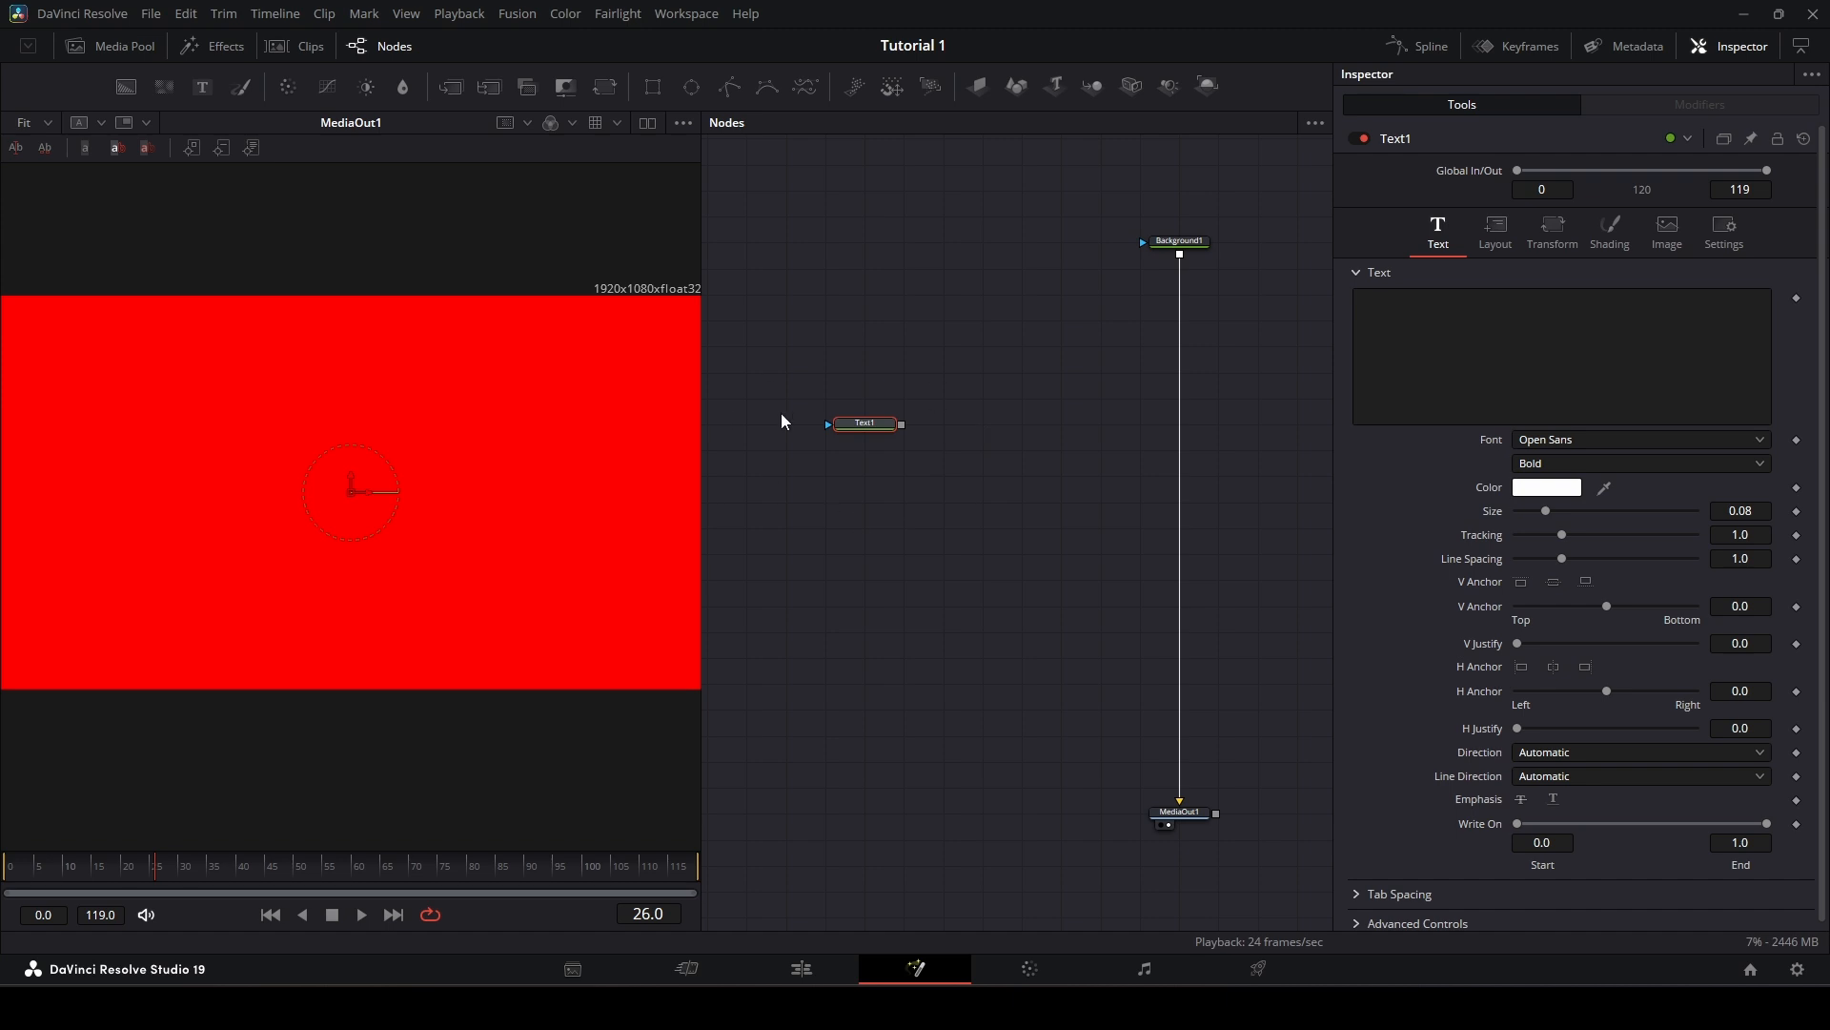
click(1456, 365)
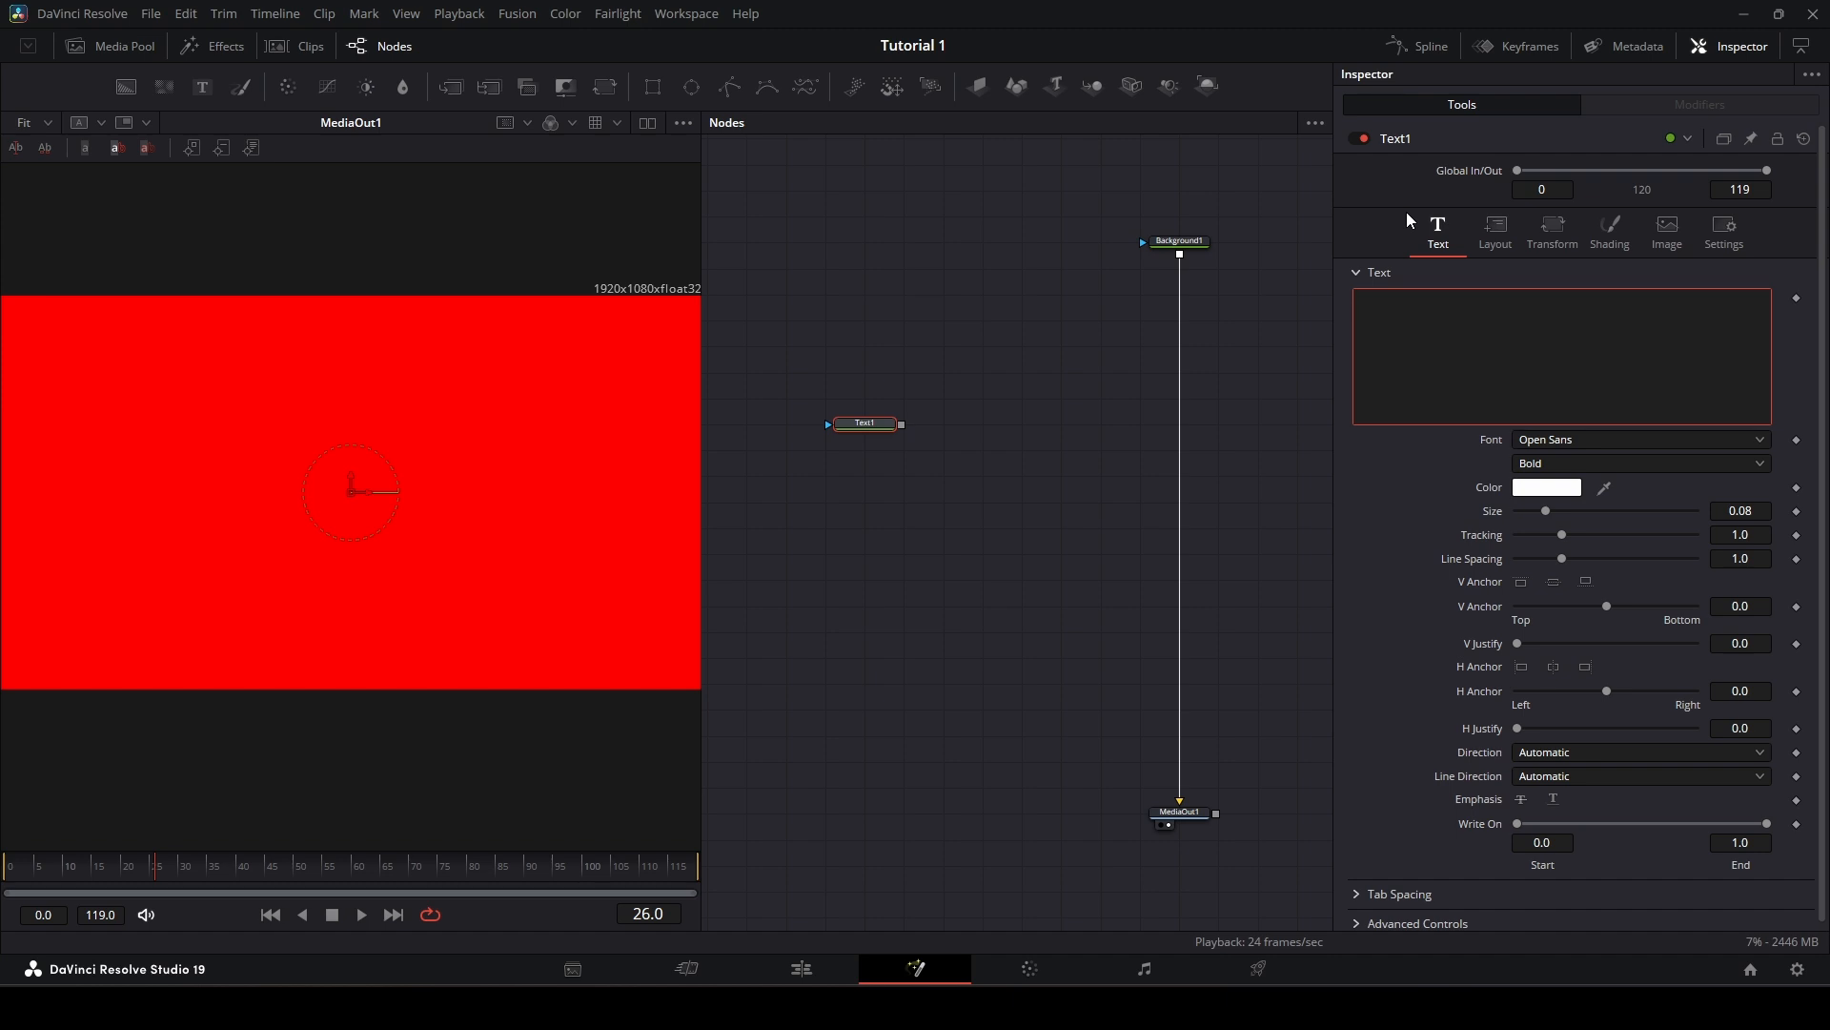
text(THIS IS A TITLE)
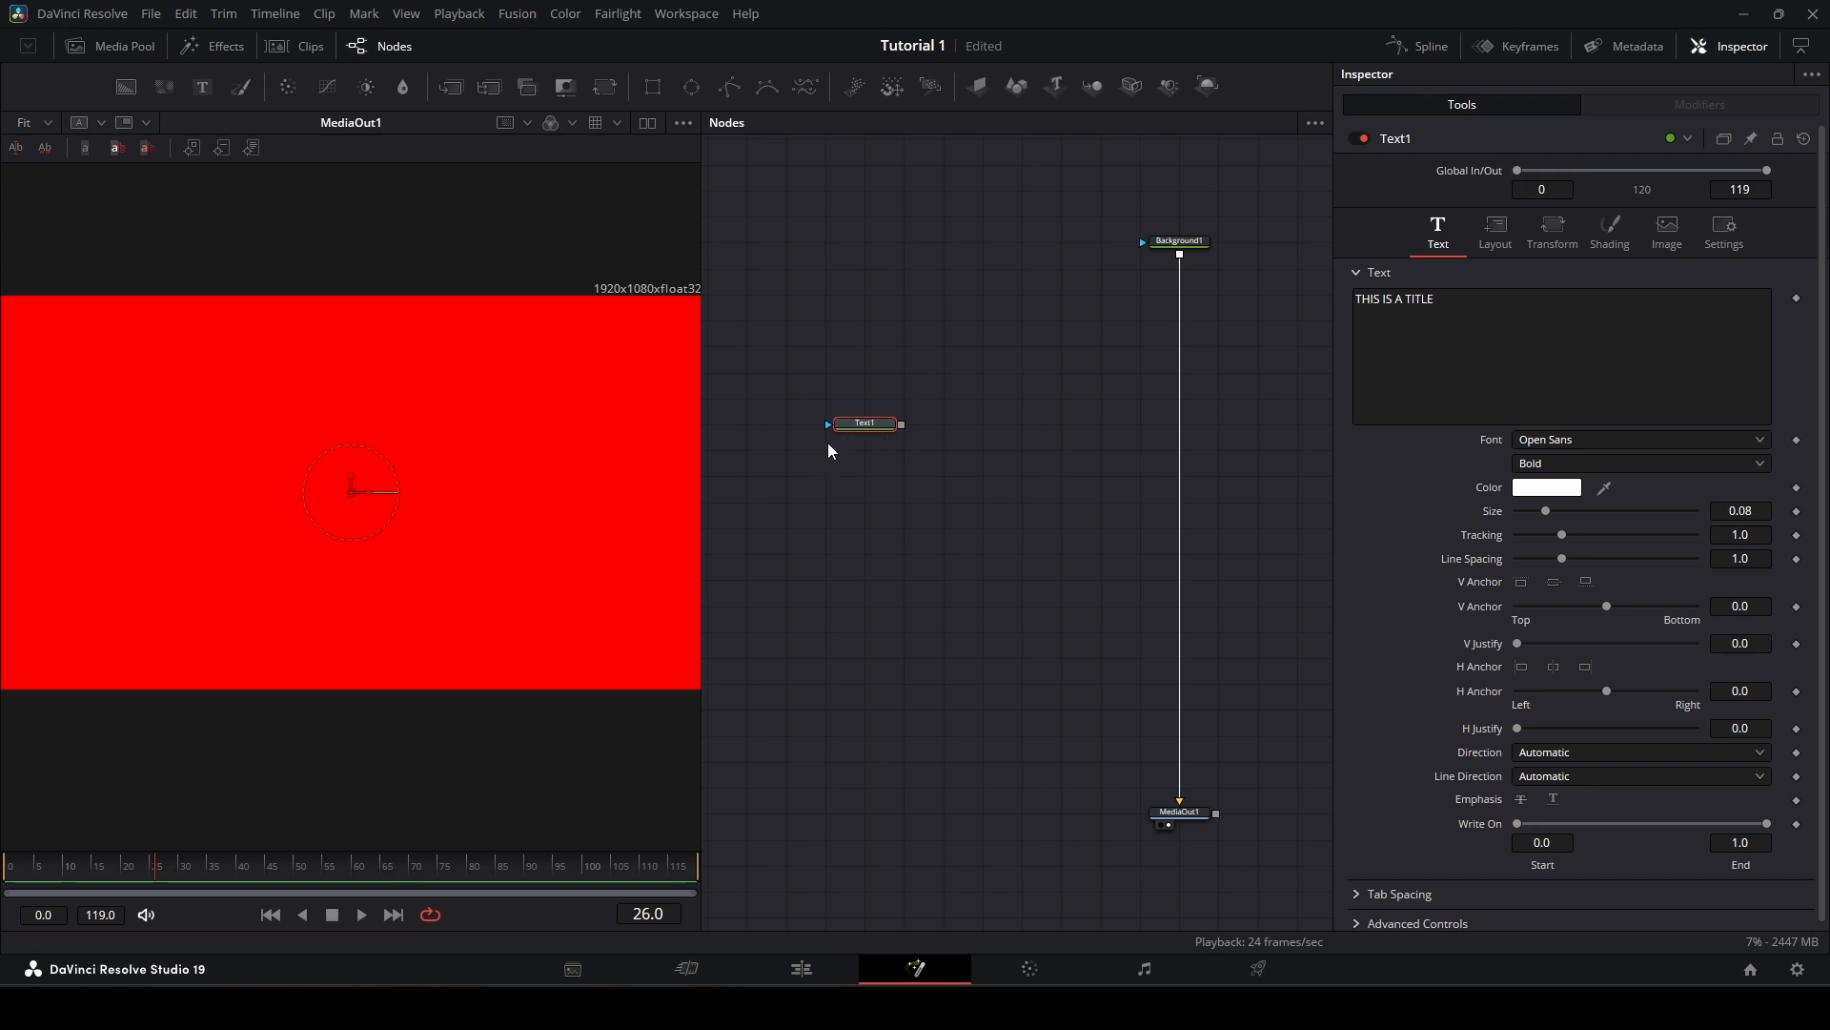
Step: Add a Merge node and insert it into the connection between Background1 and MediaOut1
drag(461, 80, 1030, 437)
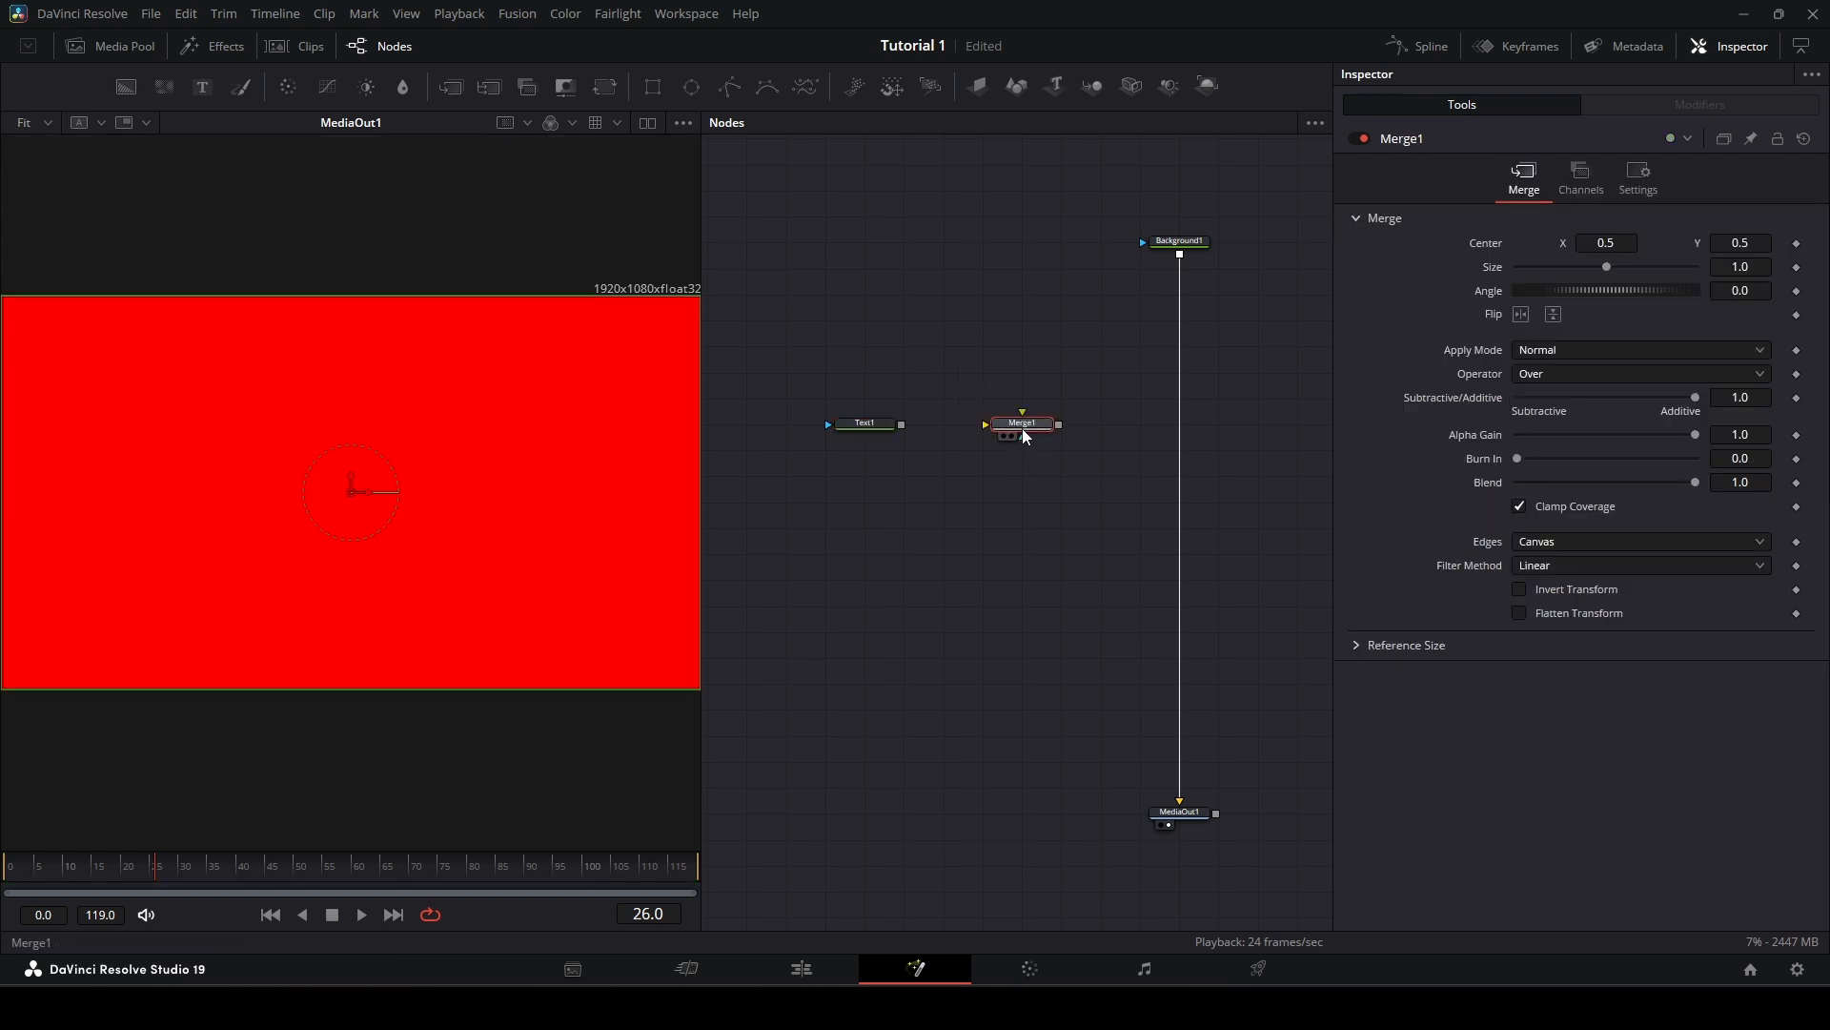
drag(1024, 428, 1180, 427)
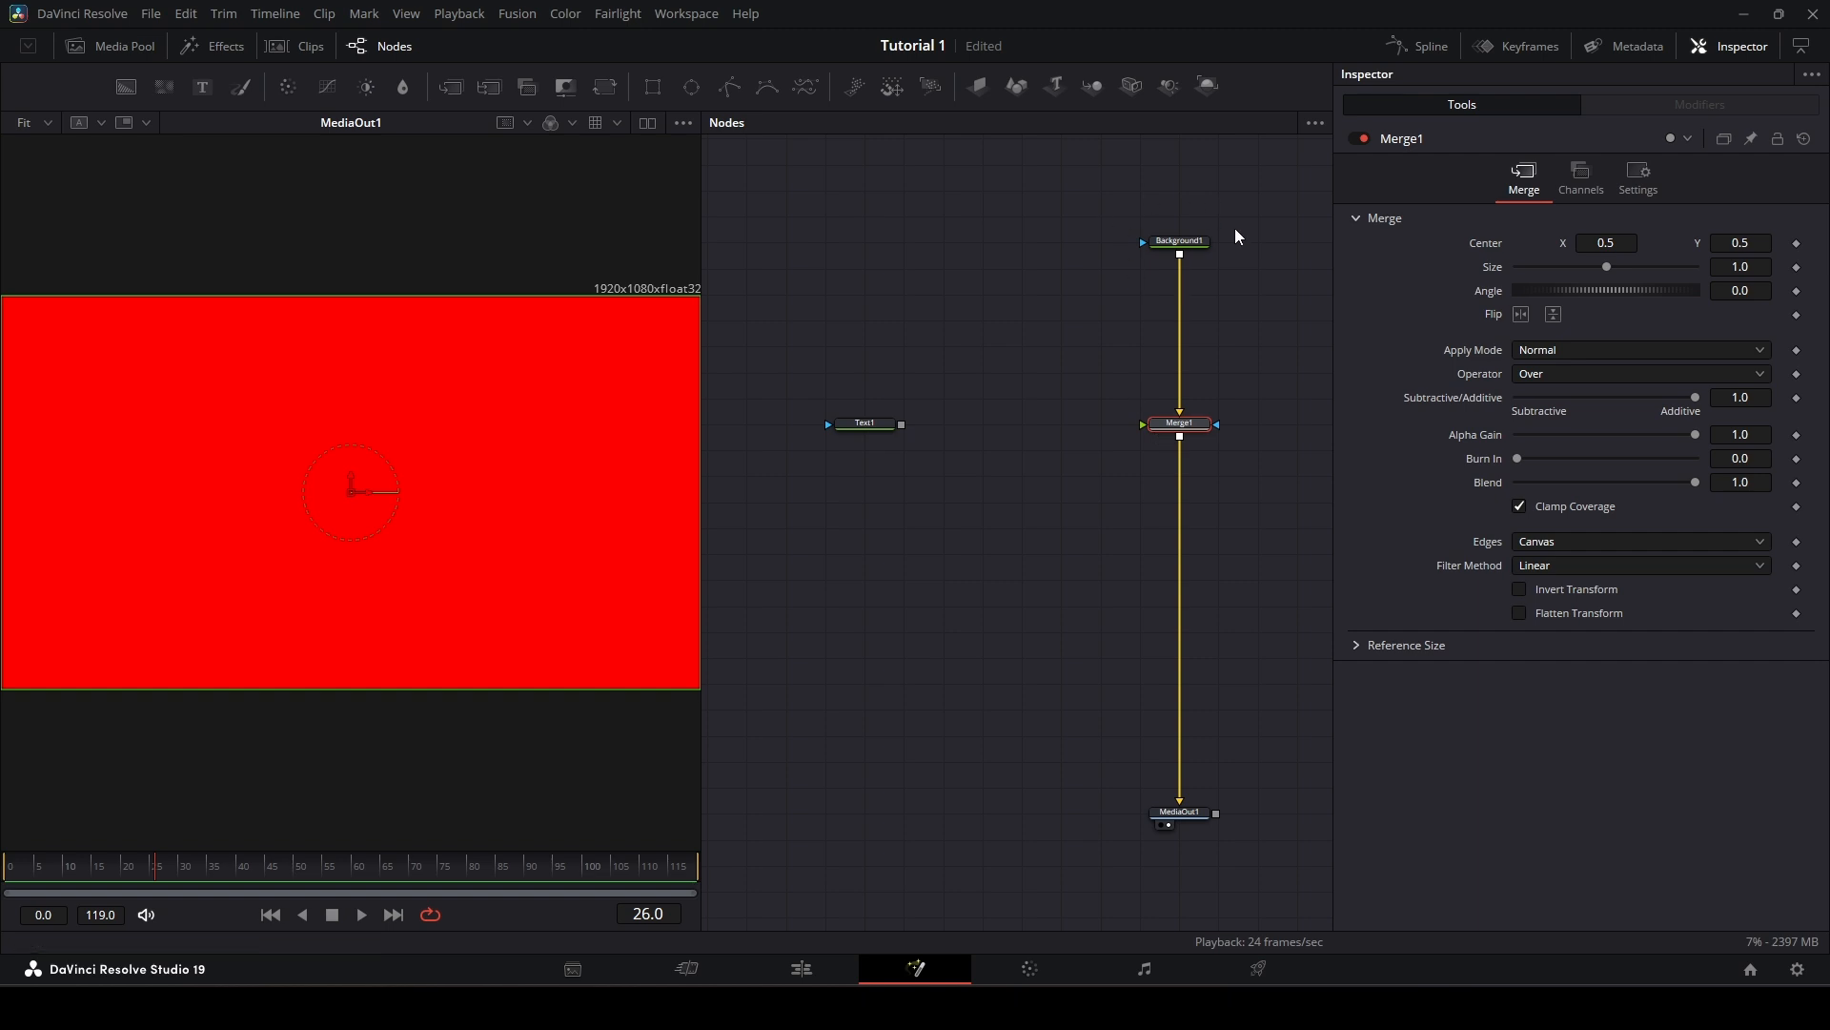
click(1039, 344)
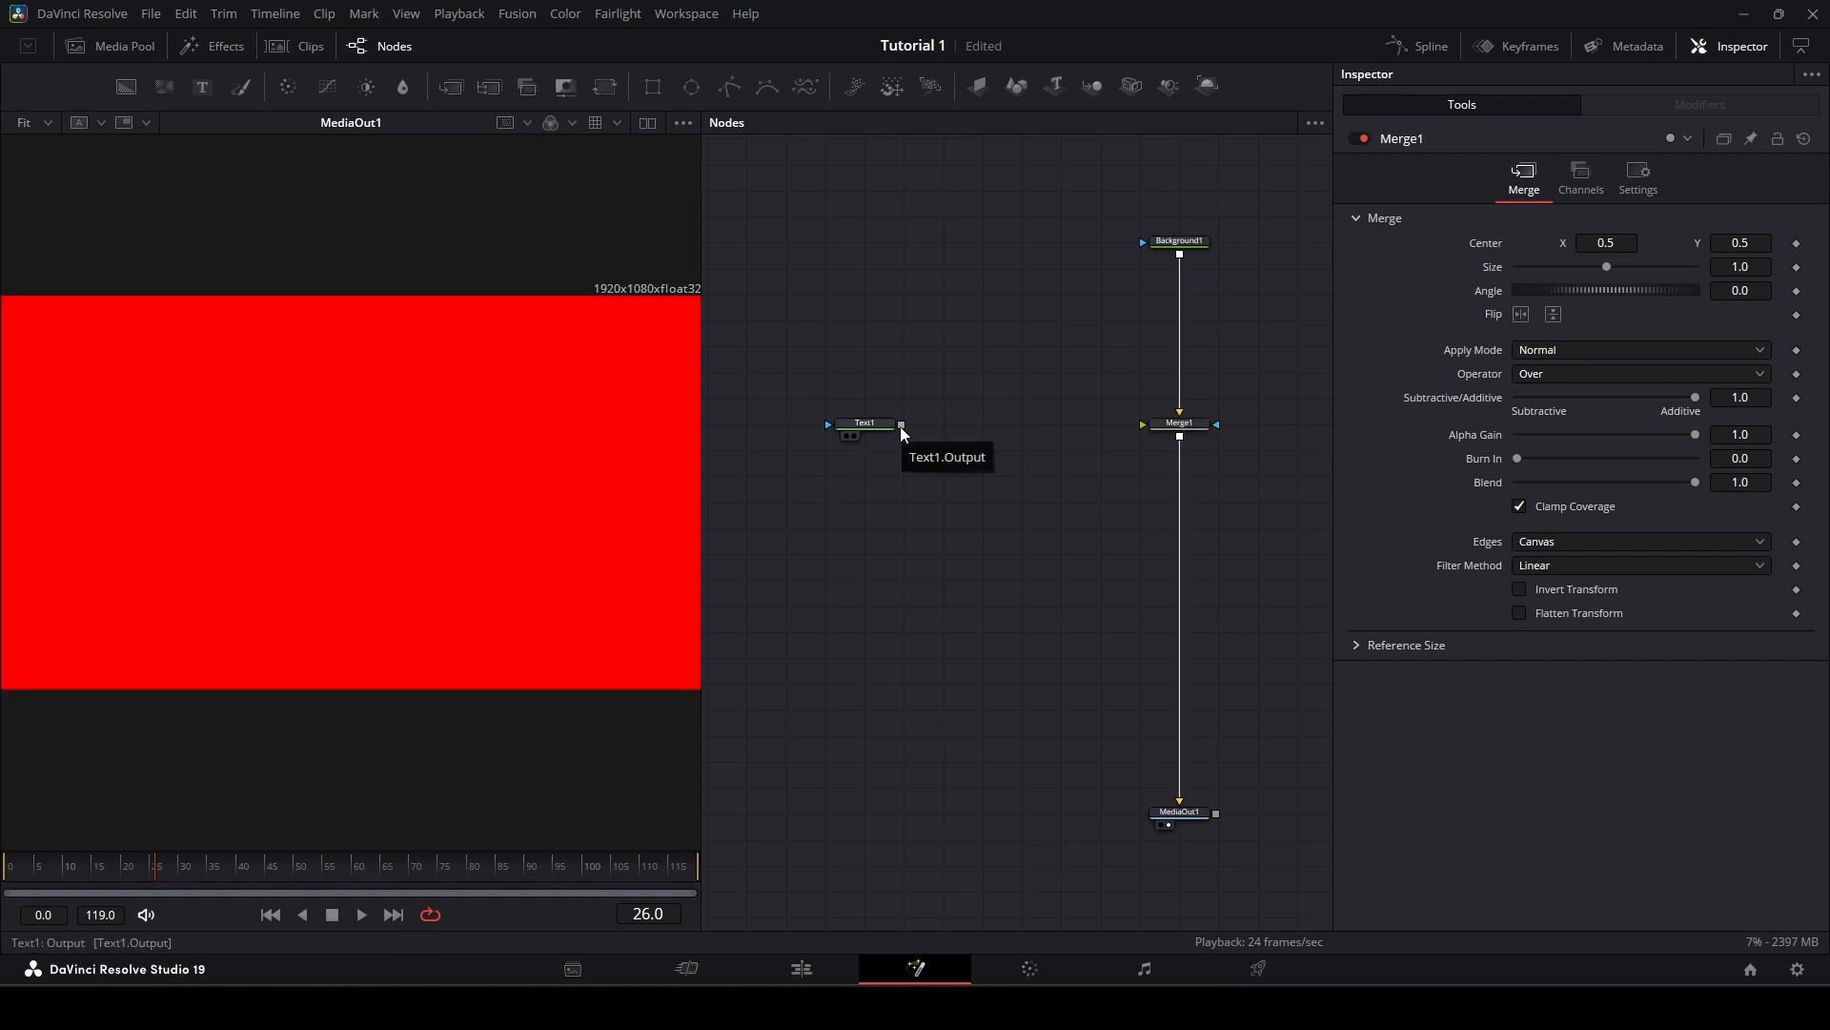
Step: Connect Text1's output to Merge1's foreground input so the title is composited over the red background
drag(901, 426, 1171, 429)
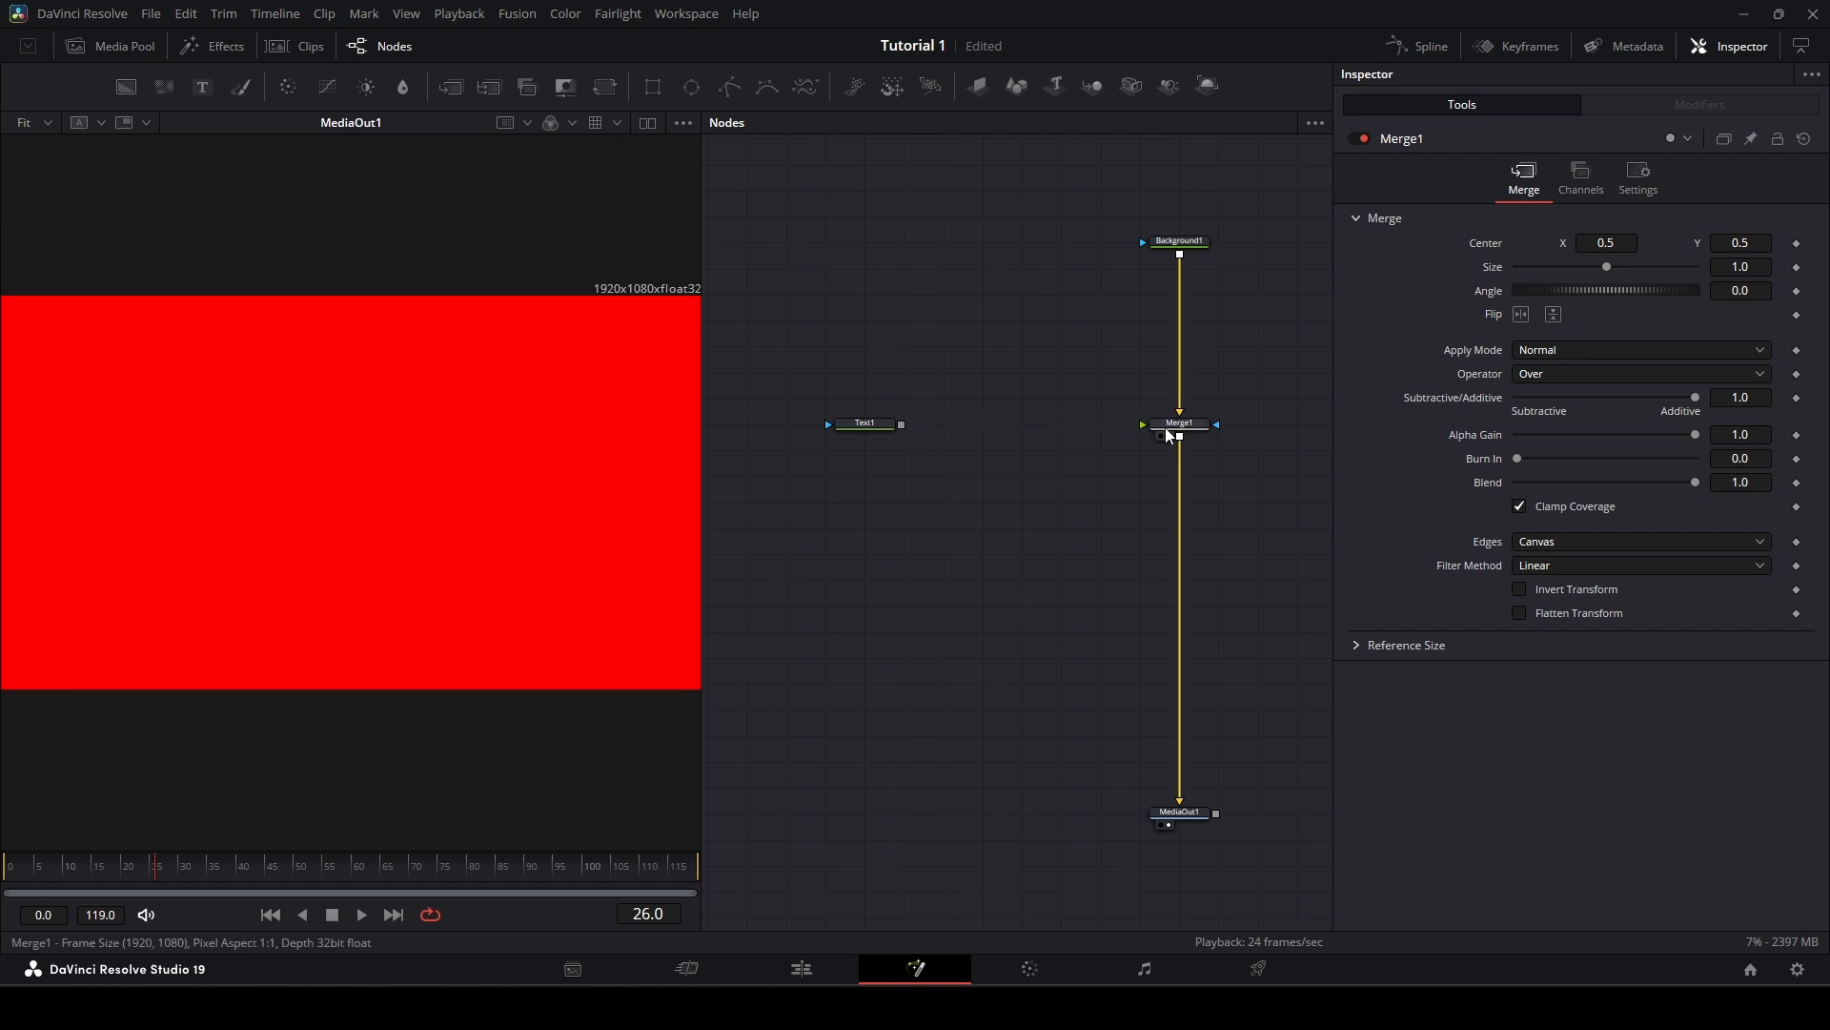
click(1172, 426)
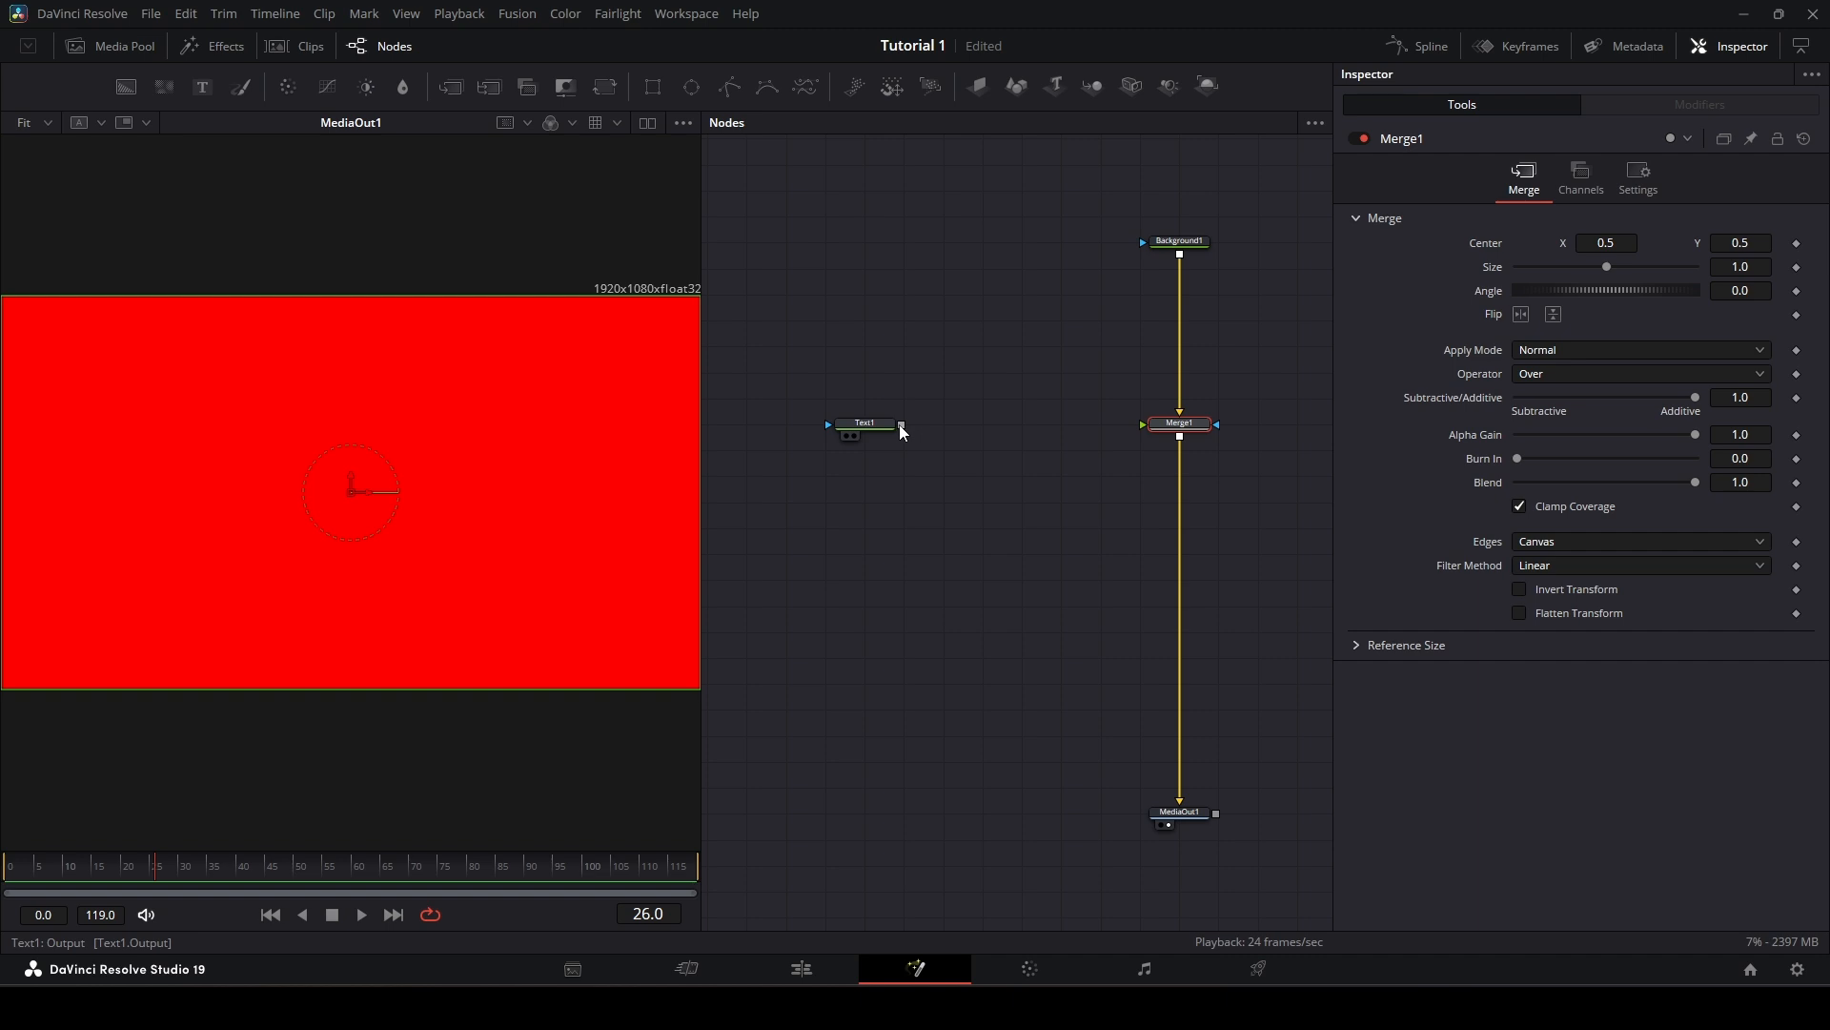
drag(901, 426, 1142, 425)
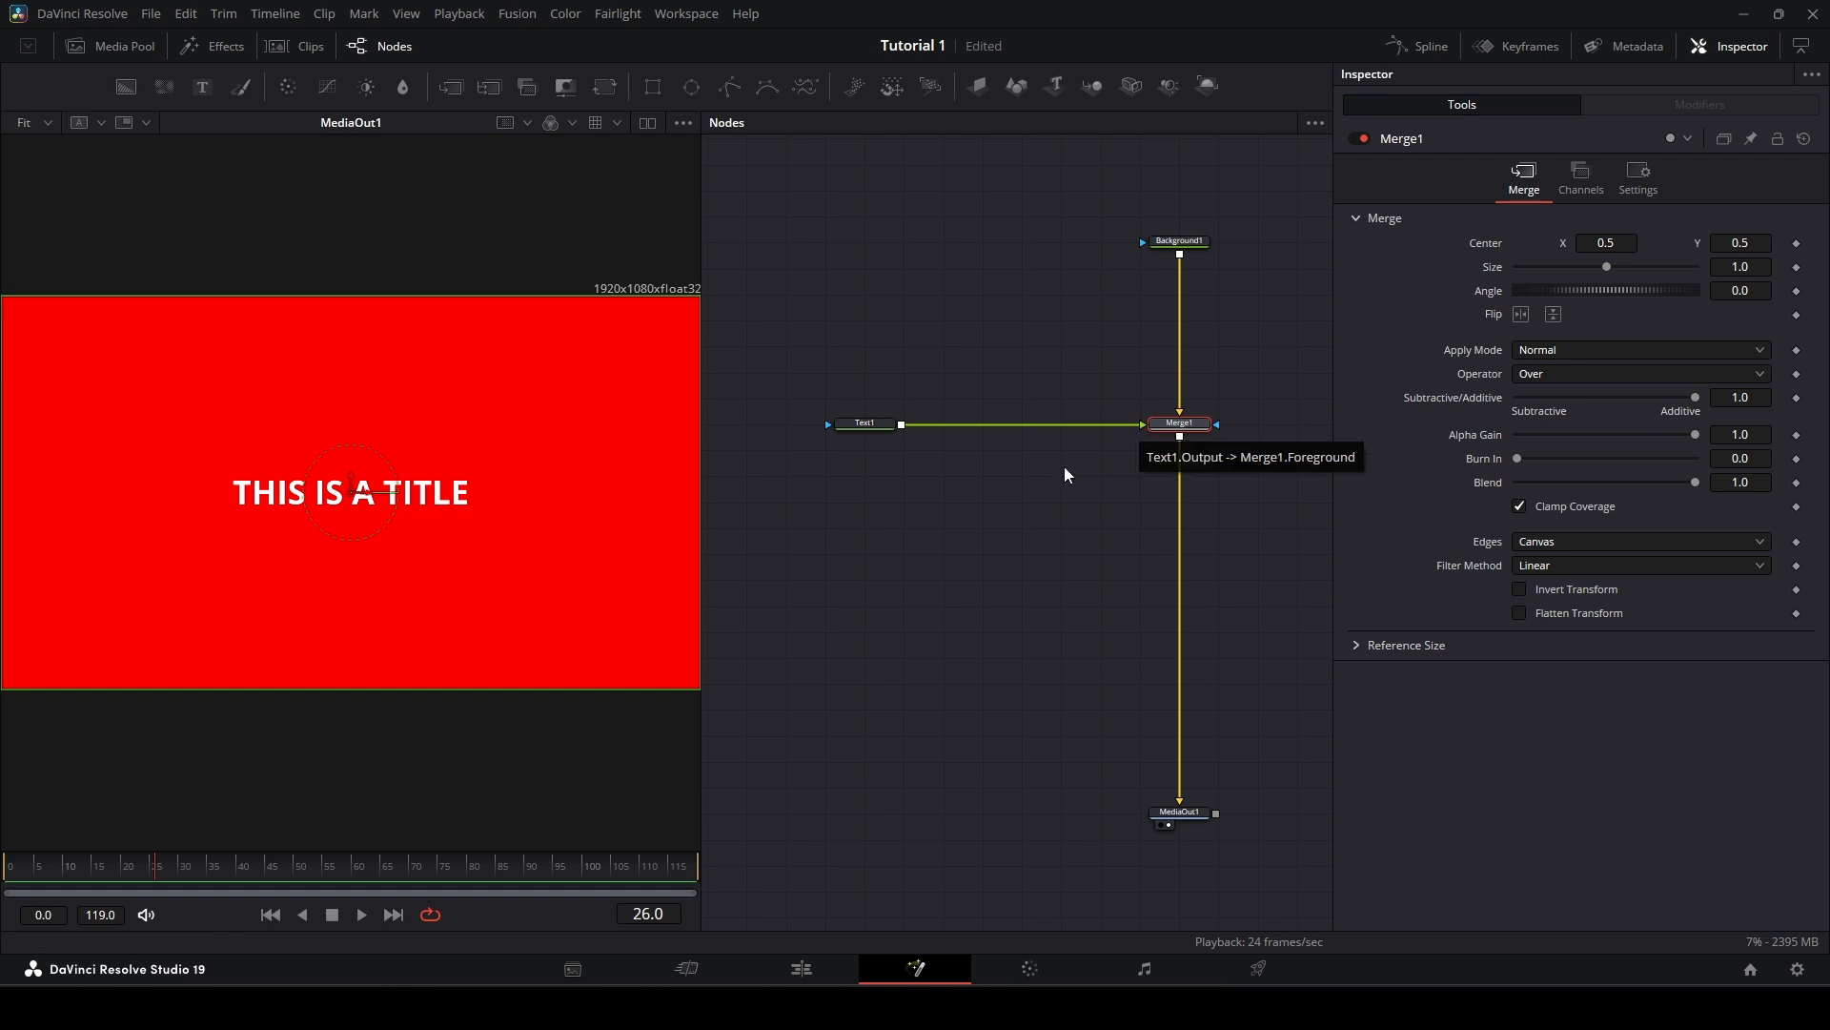
click(1020, 505)
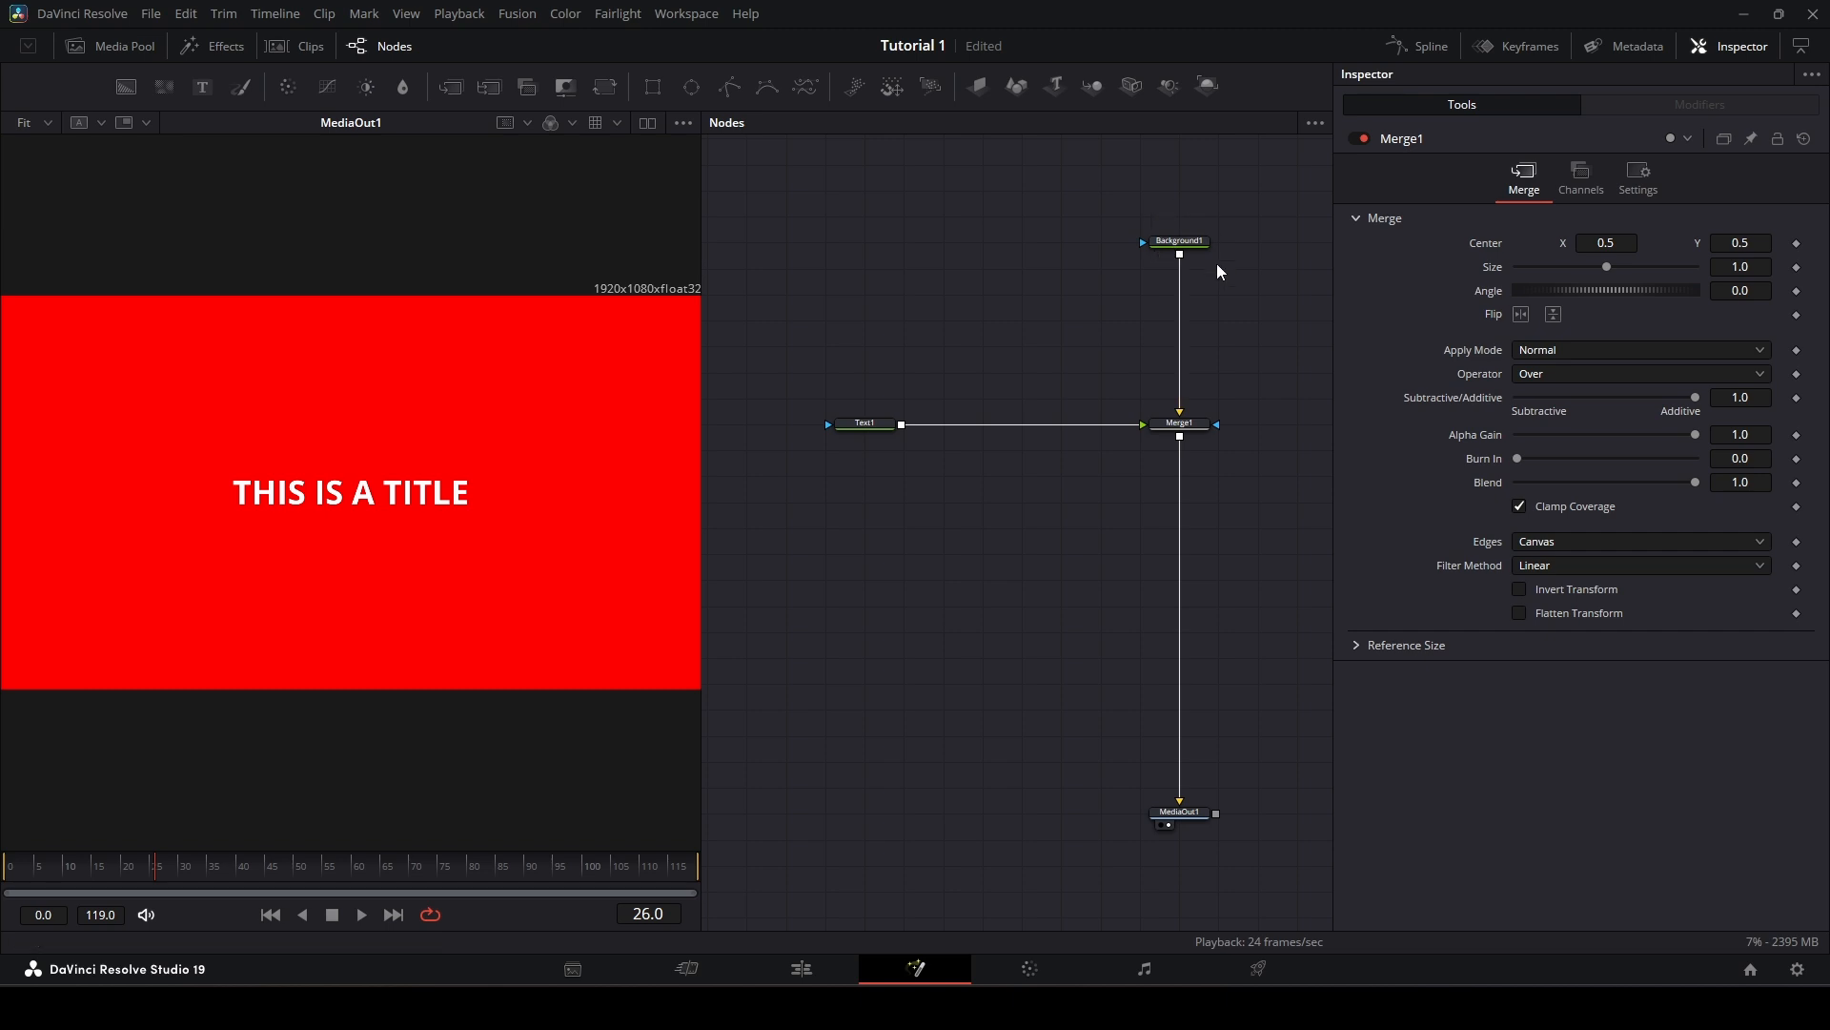
click(1179, 423)
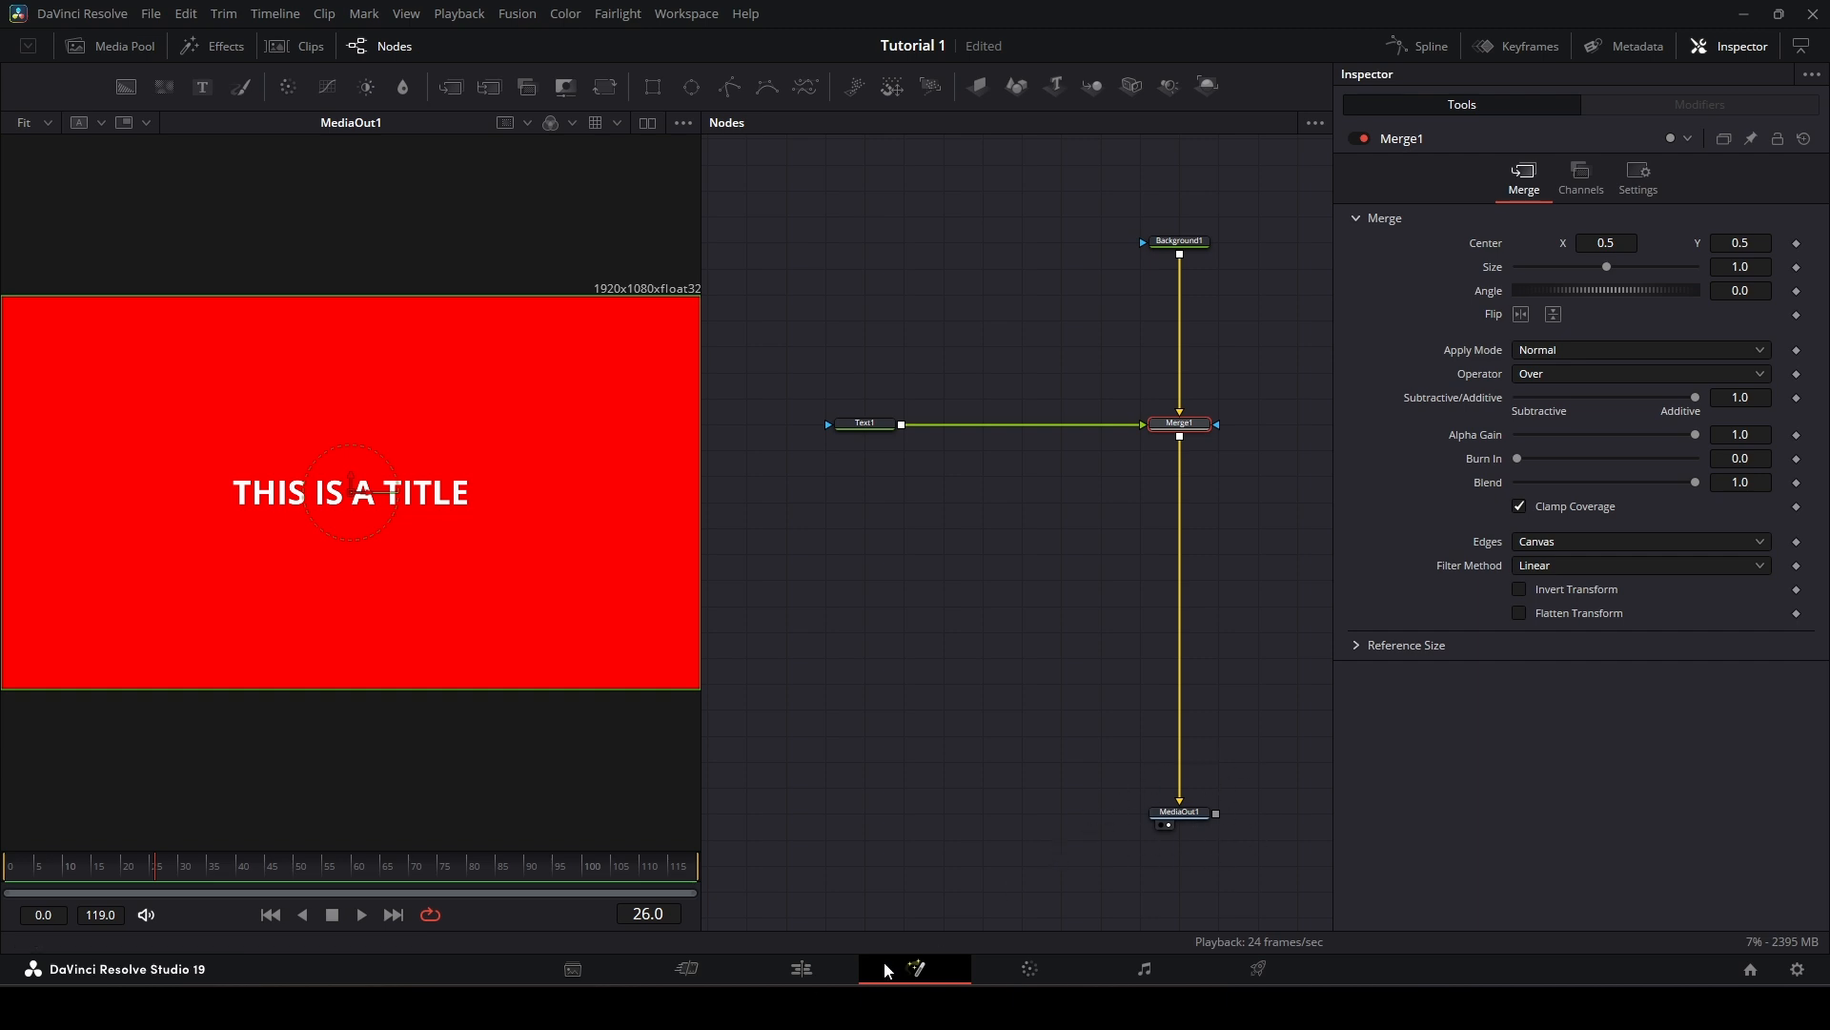
Step: Scrub through the Fusion composition on the Edit page to check the title, and return to the Fusion page
click(801, 969)
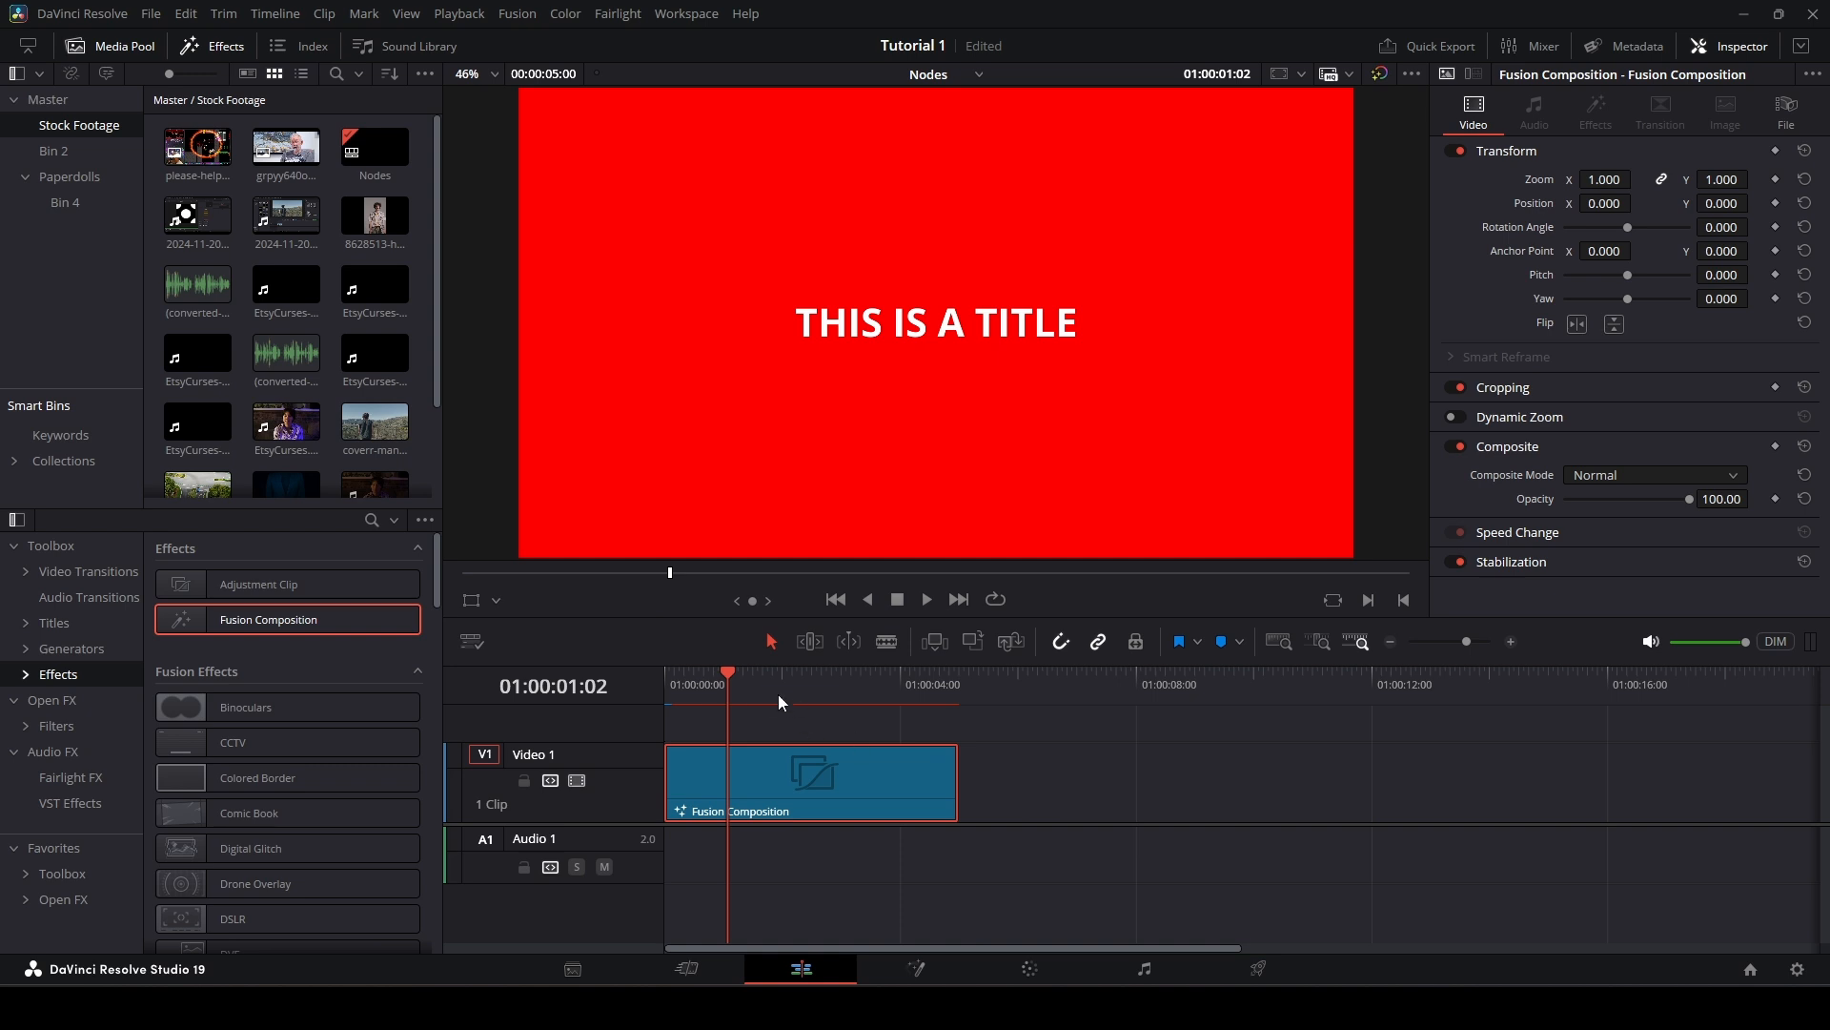
drag(731, 671, 875, 697)
click(916, 969)
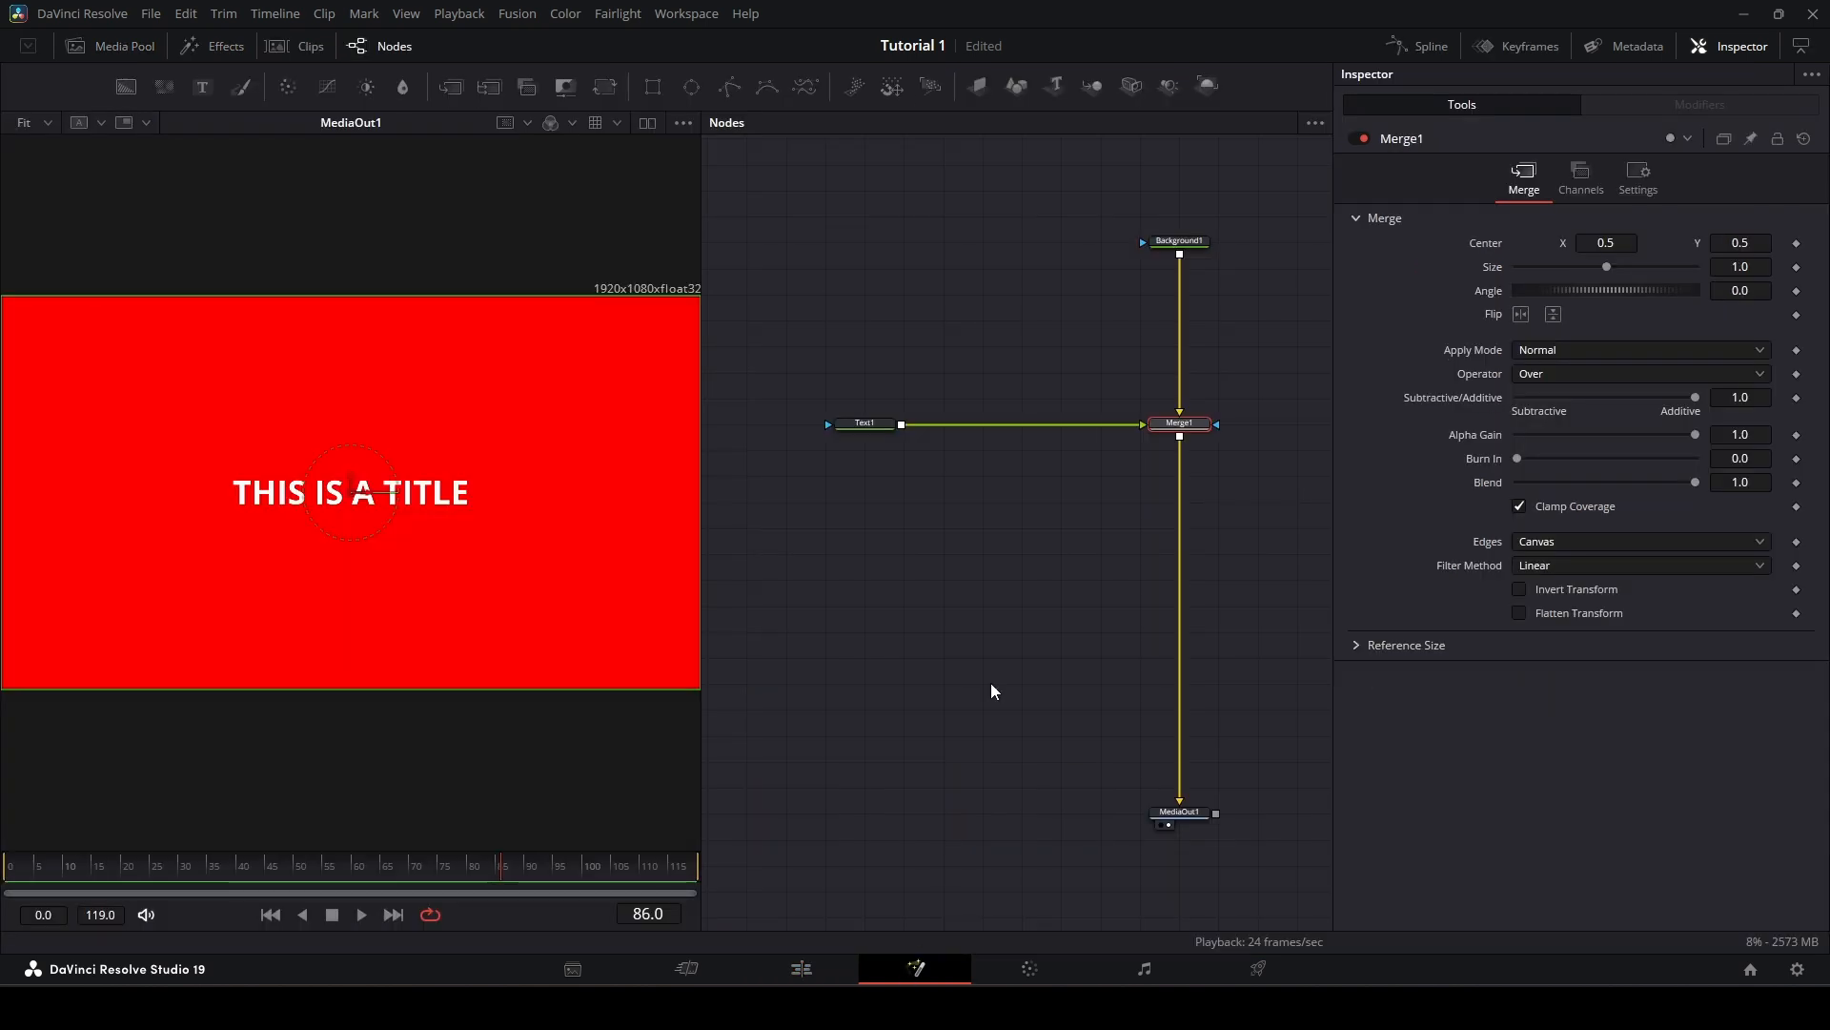
click(1015, 523)
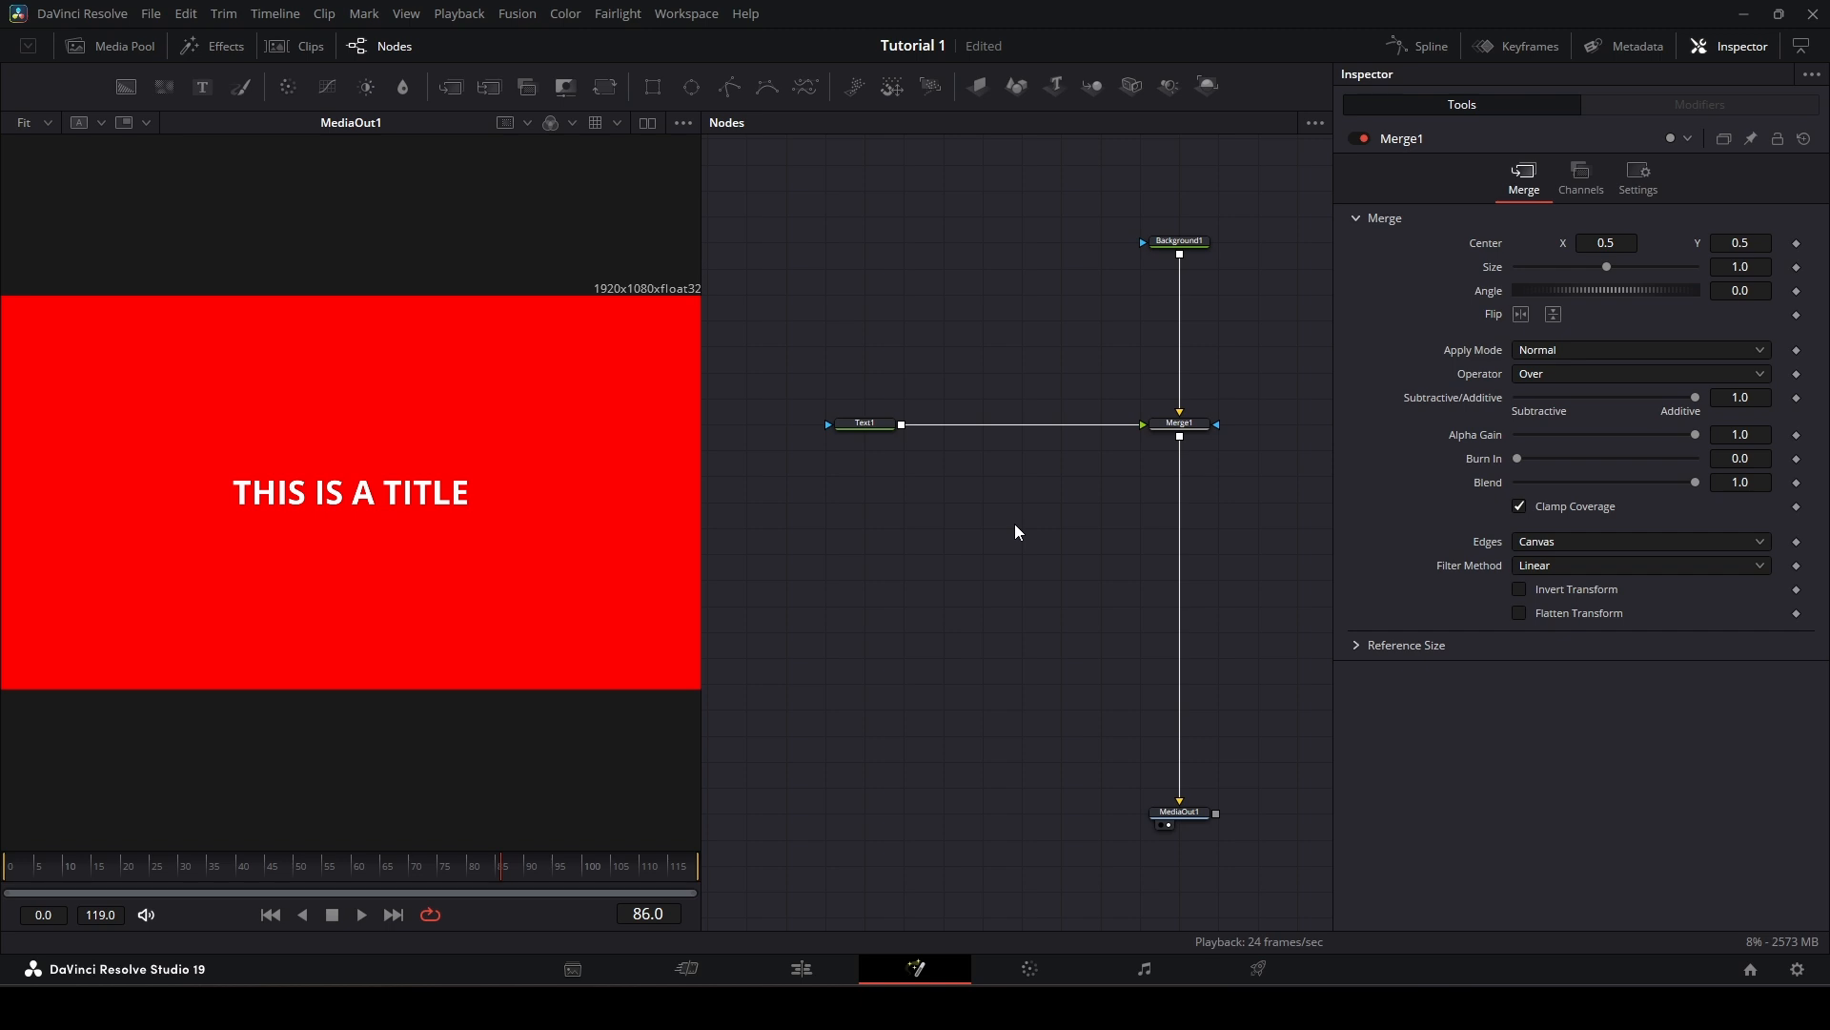
Step: Save the project and add a second Text node below Text1 with the text "THIS IS A SUBTITLE"
key(ctrl+s)
drag(200, 93, 637, 592)
drag(855, 459, 856, 459)
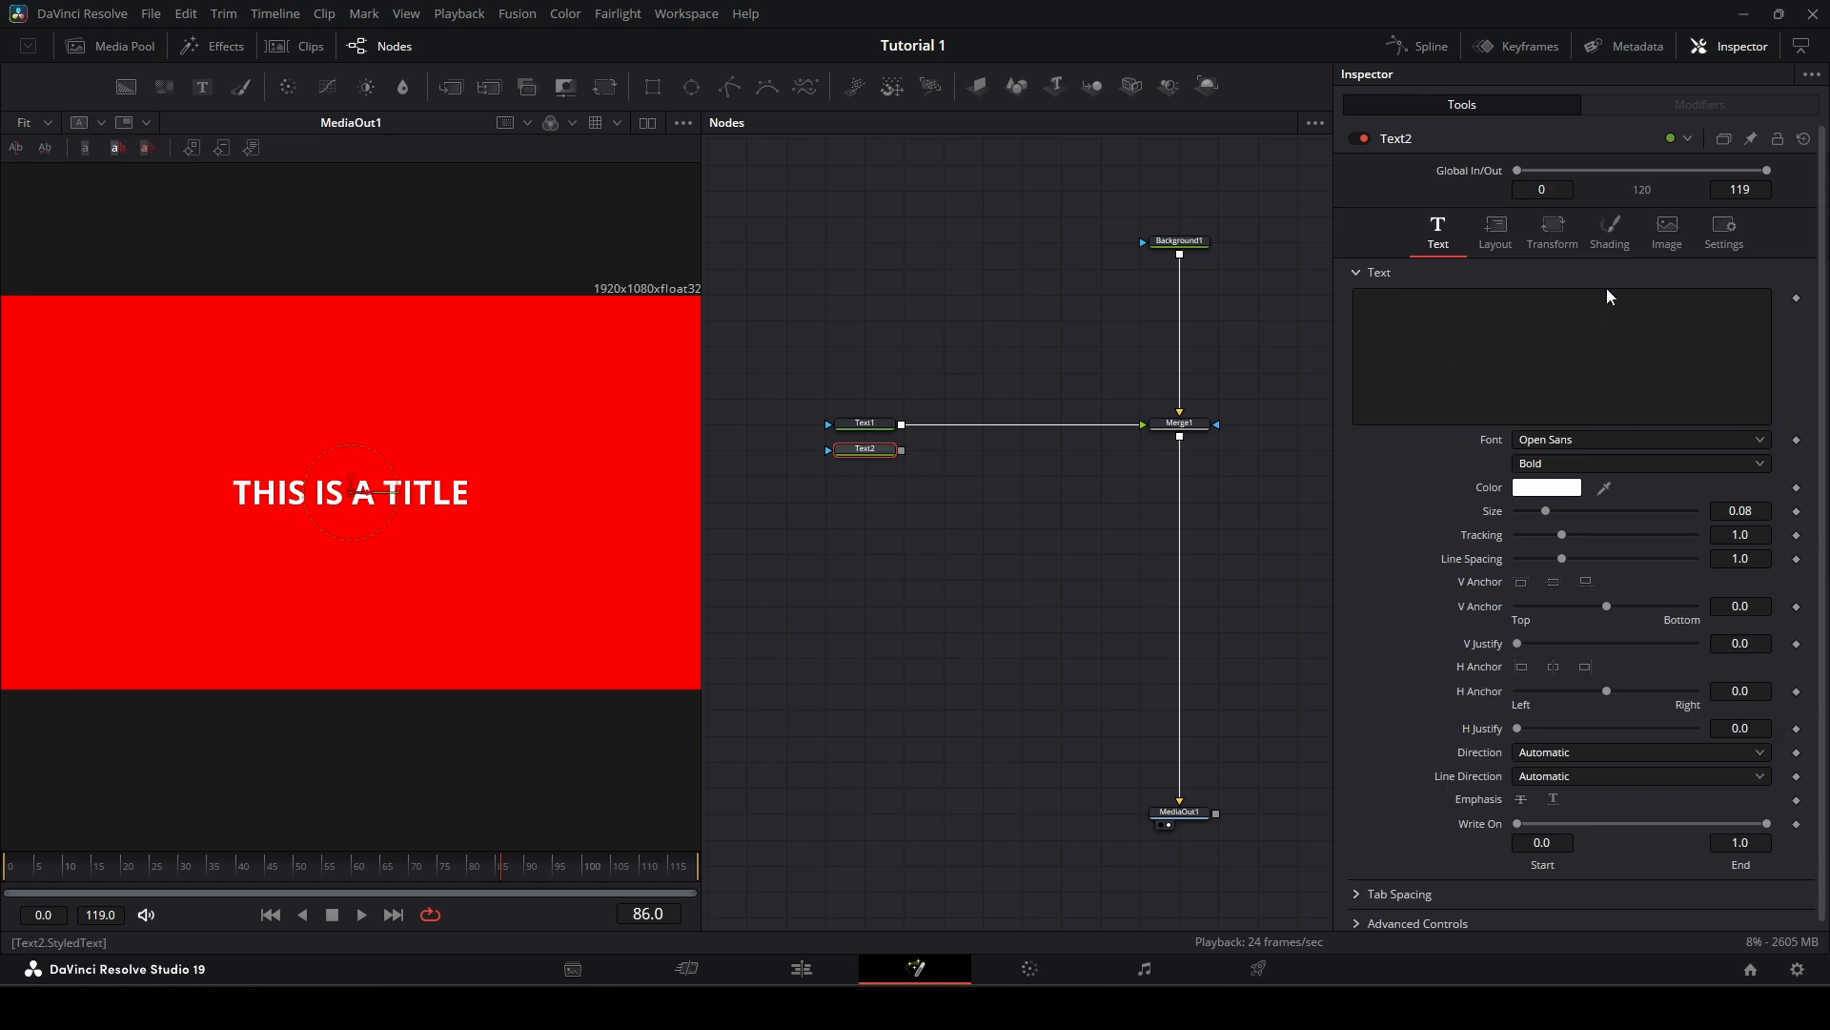
click(1606, 291)
text(THIS I)
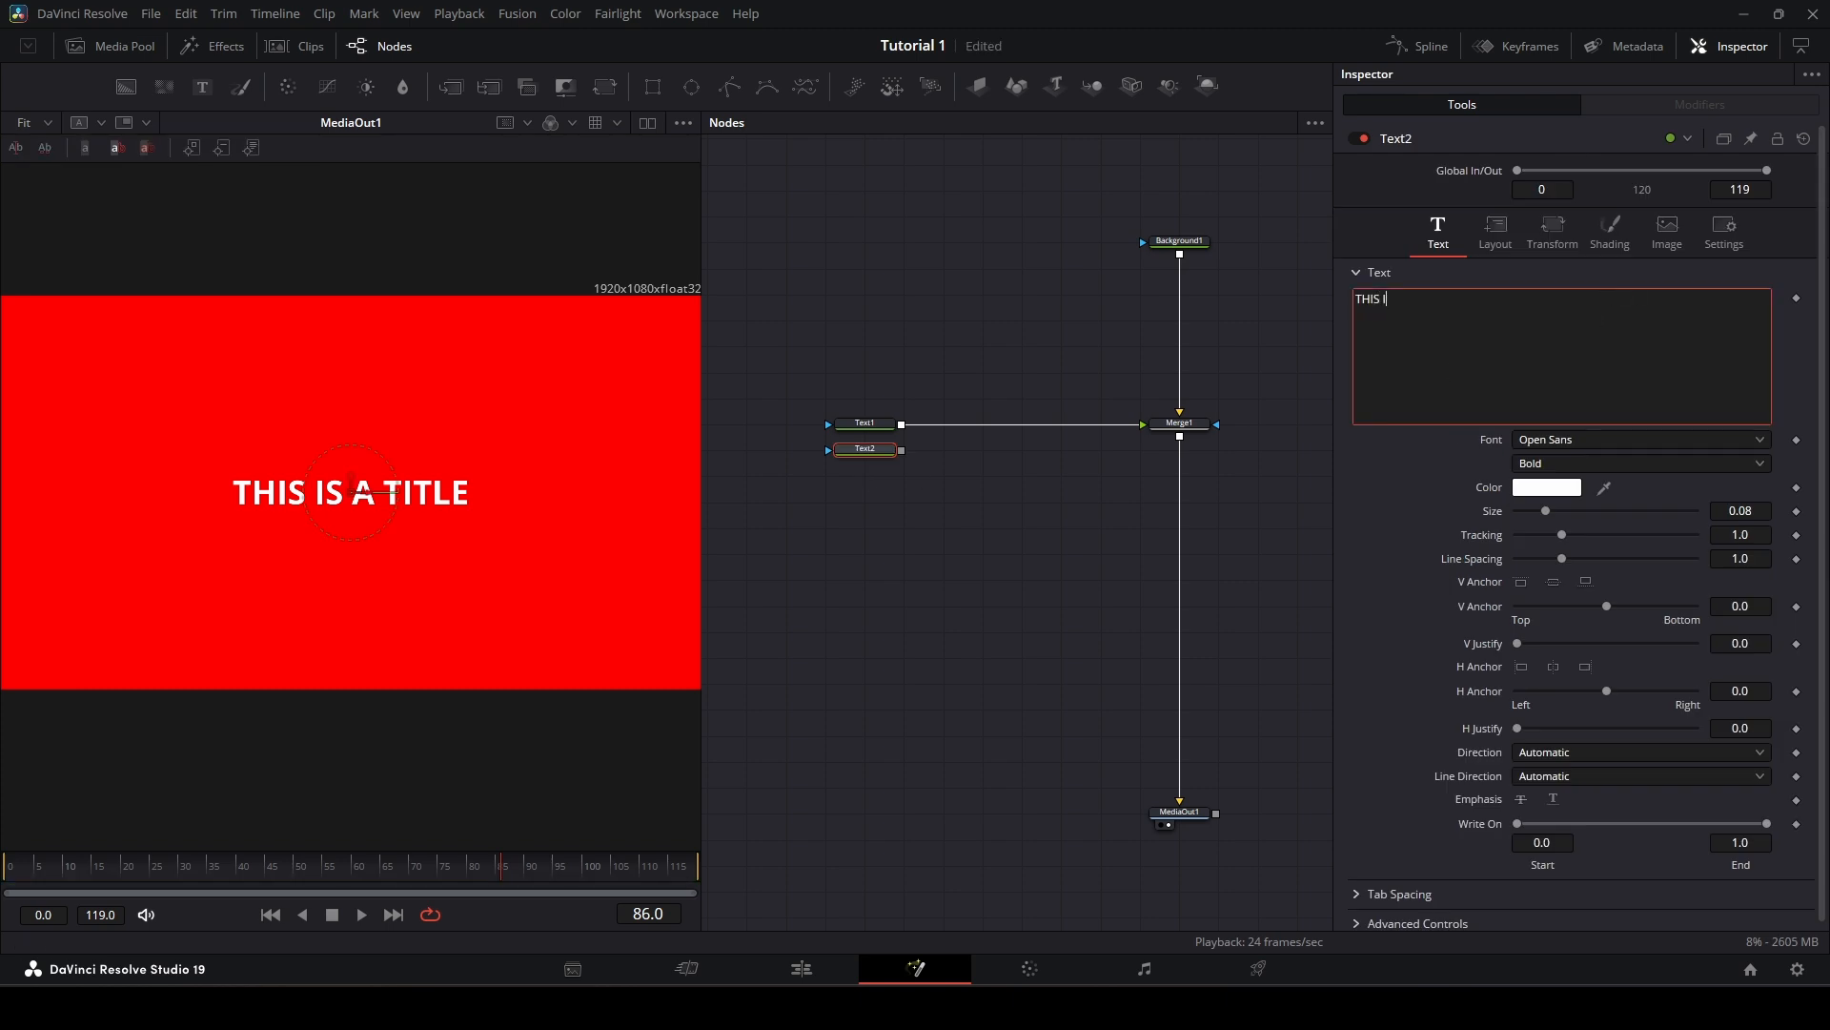
text(S A SUBTITLE)
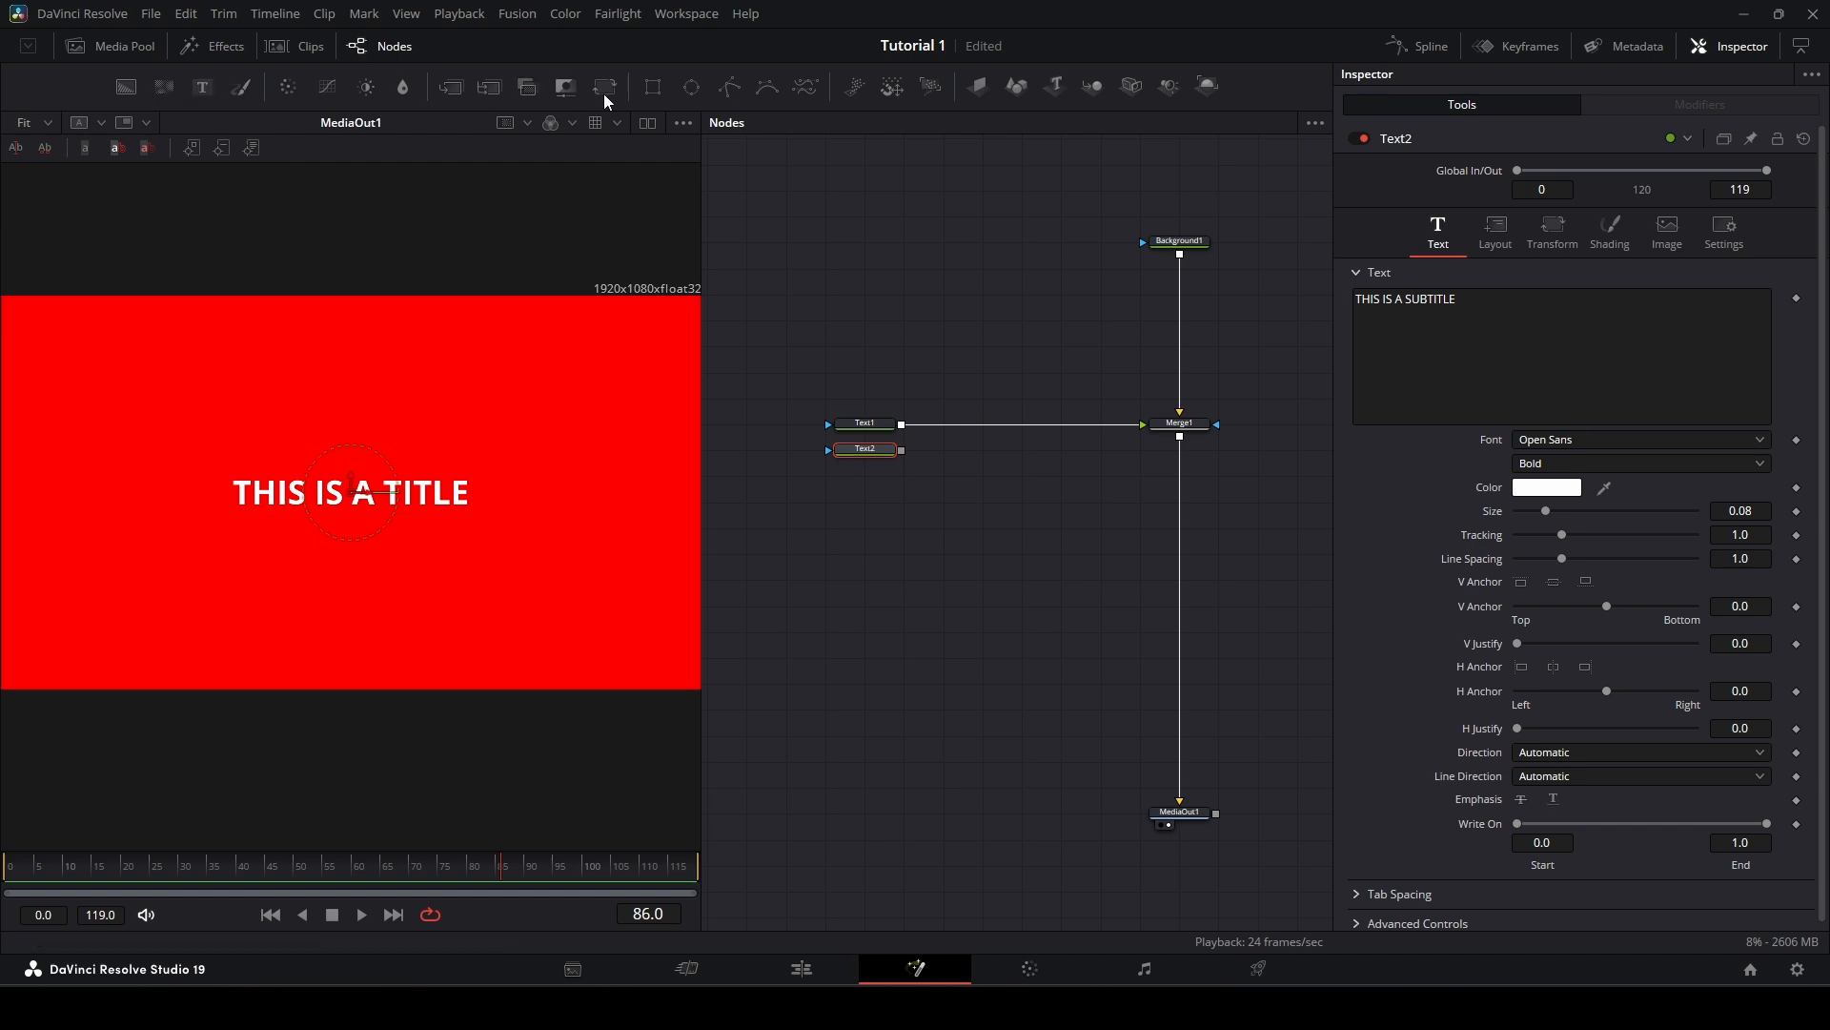
Step: Insert a second Merge node between Merge1 and MediaOut1, connect Text2 to its foreground, and move both nodes lower
drag(616, 84, 1036, 545)
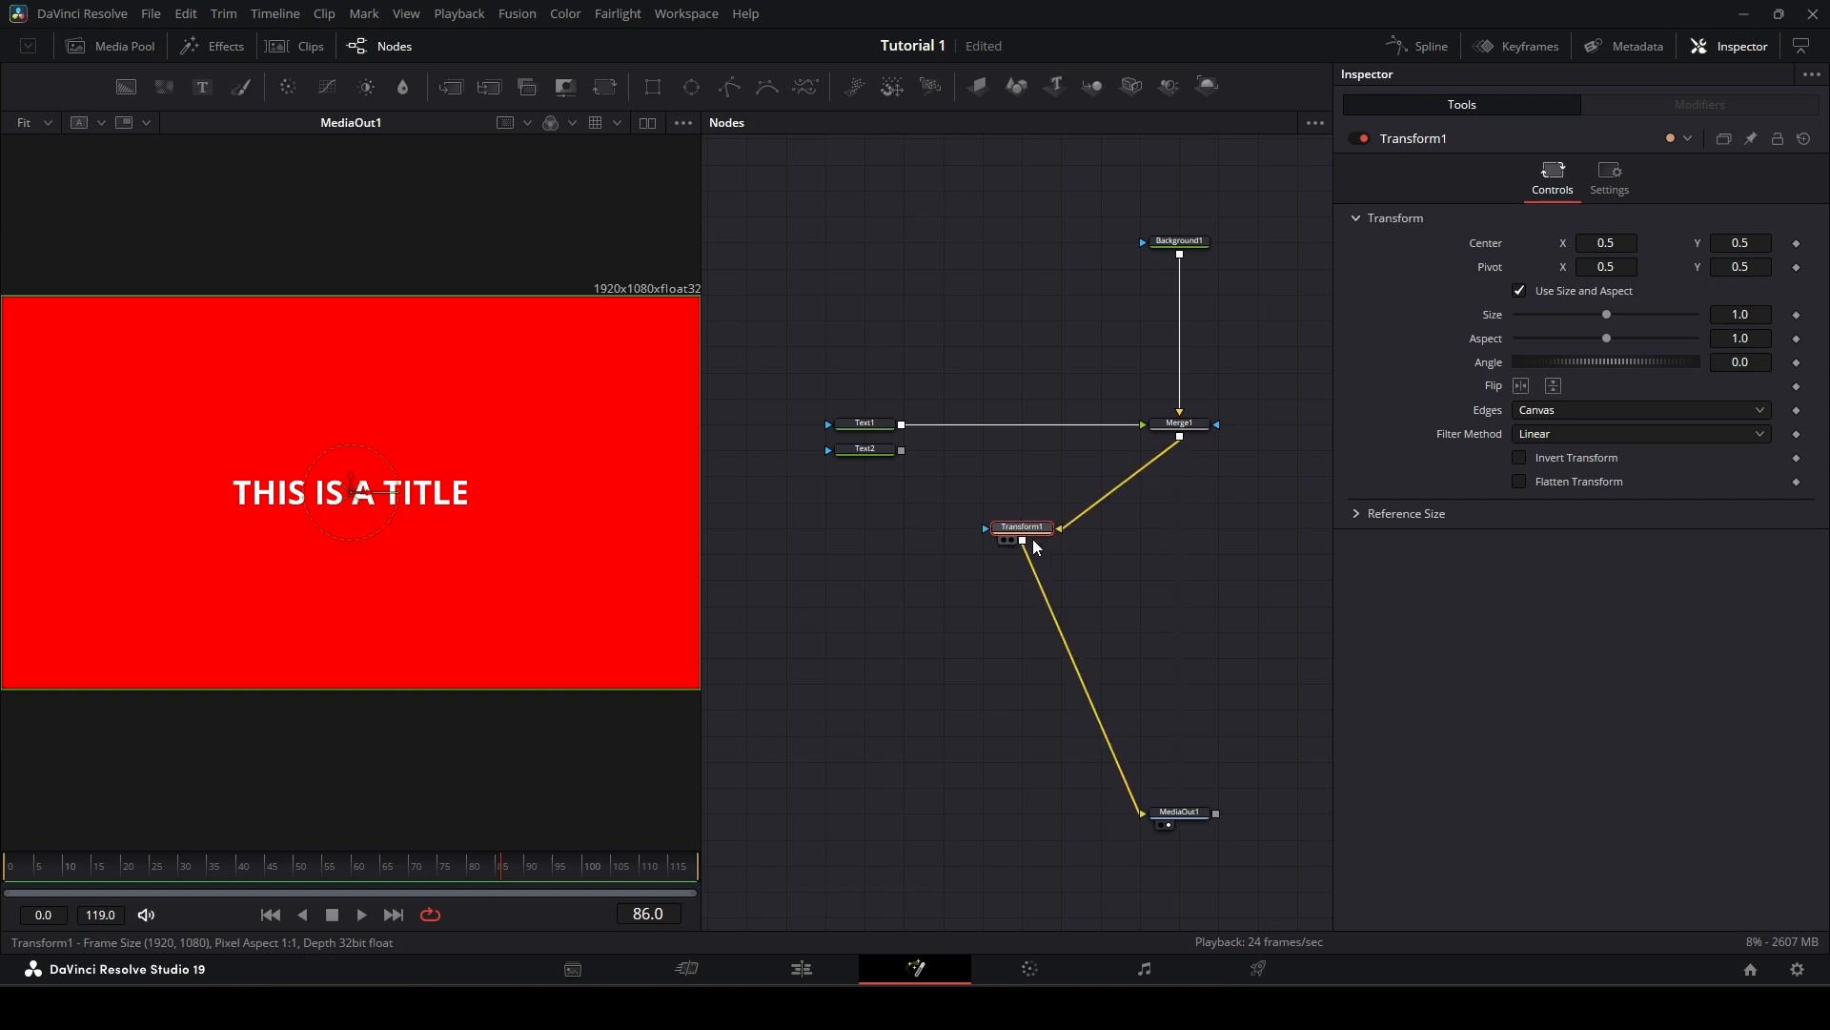
key(Delete)
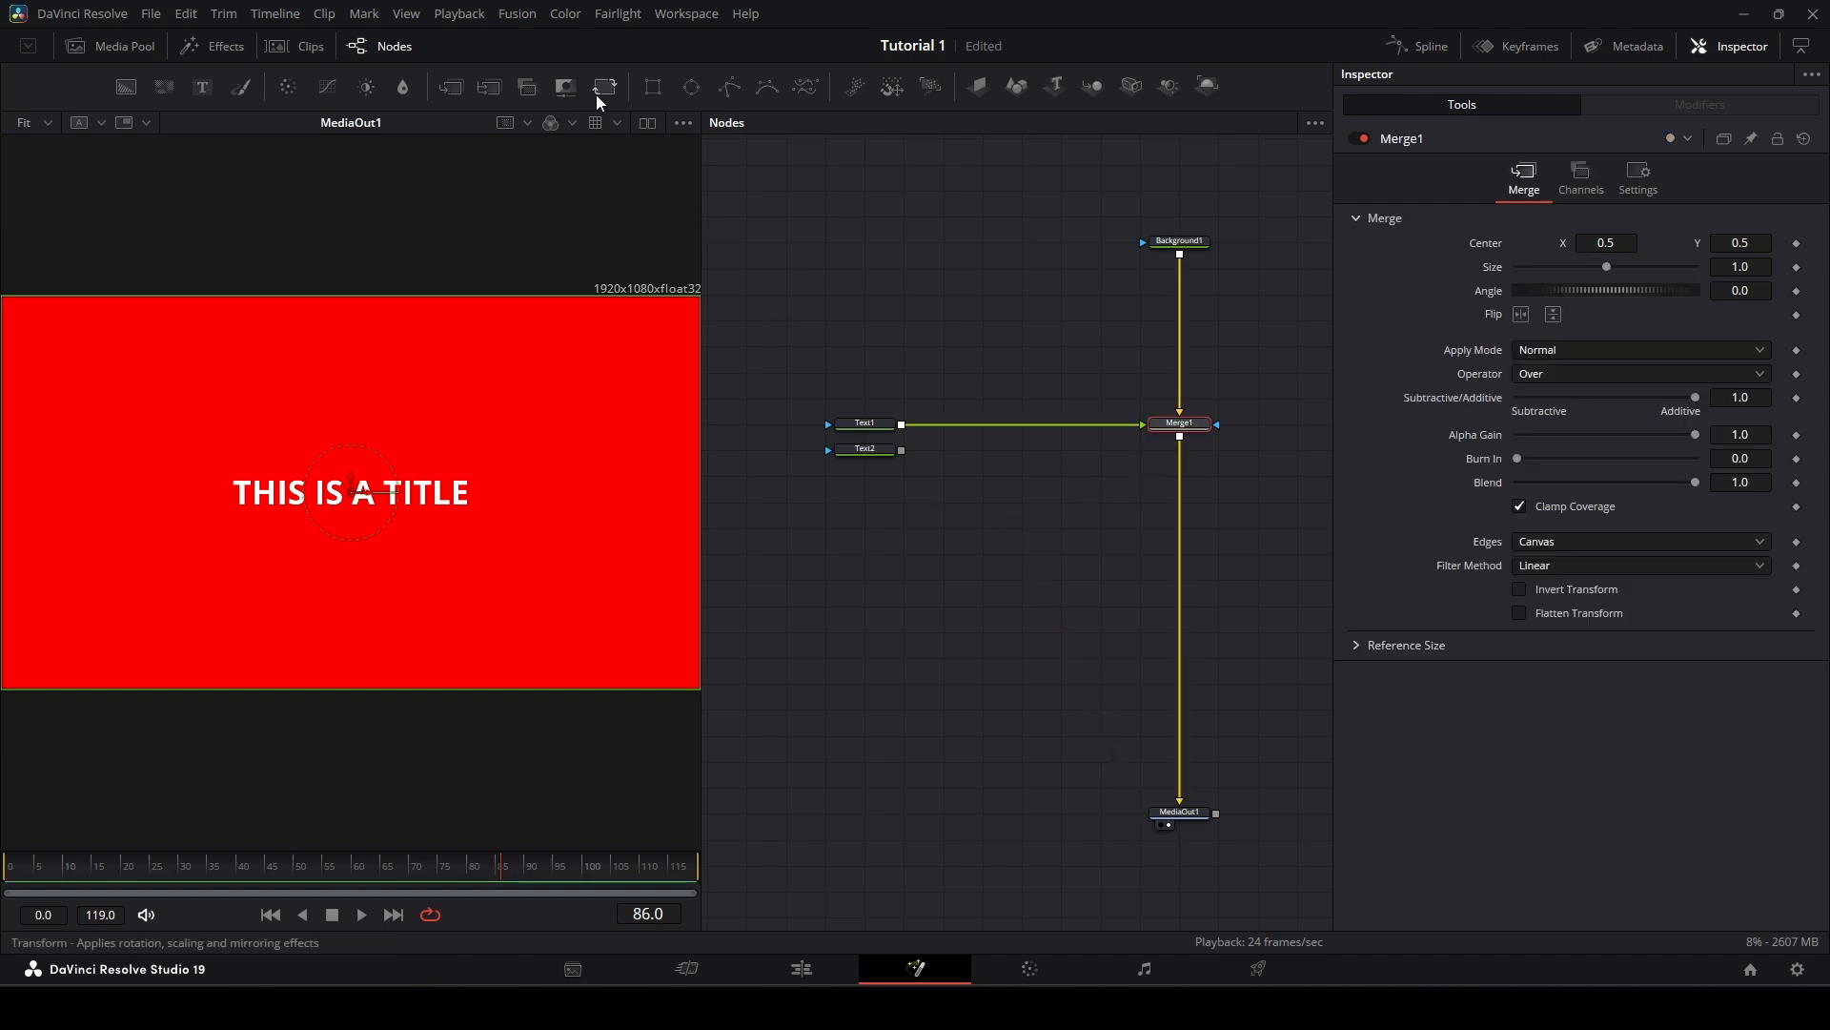
drag(459, 89, 1178, 450)
drag(902, 450, 1143, 450)
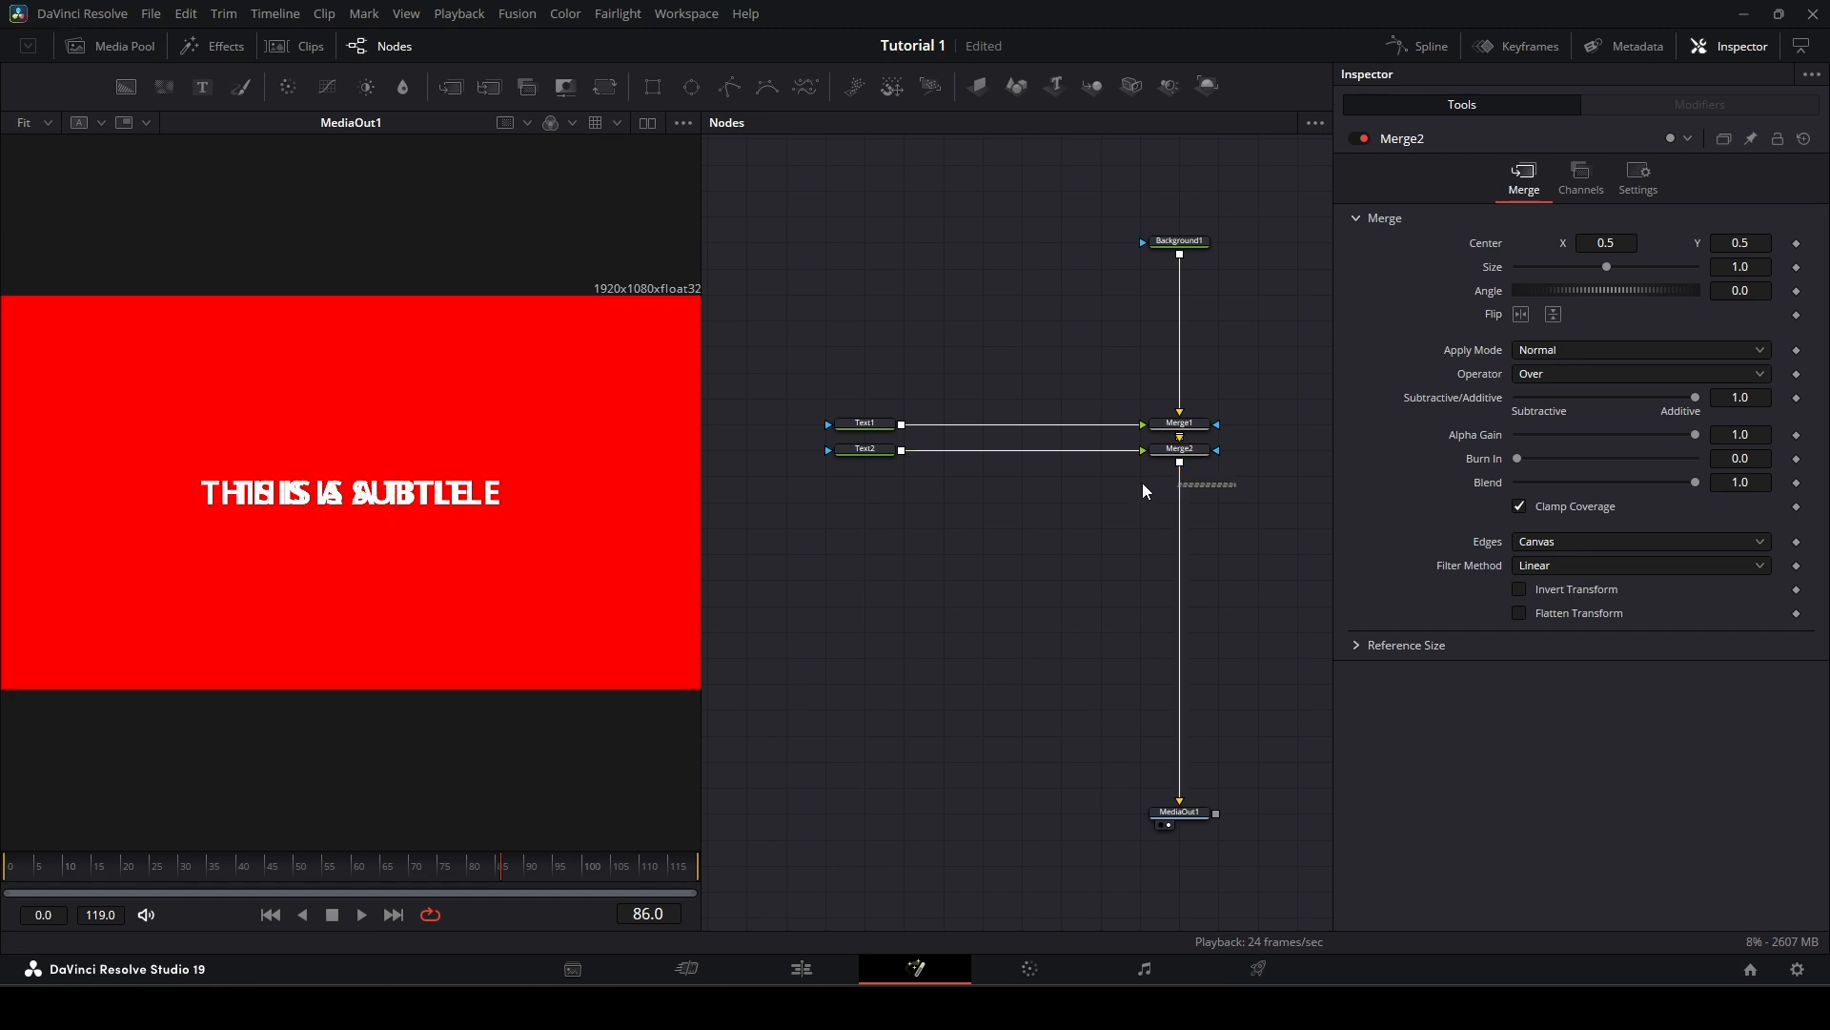
drag(1237, 483, 857, 500)
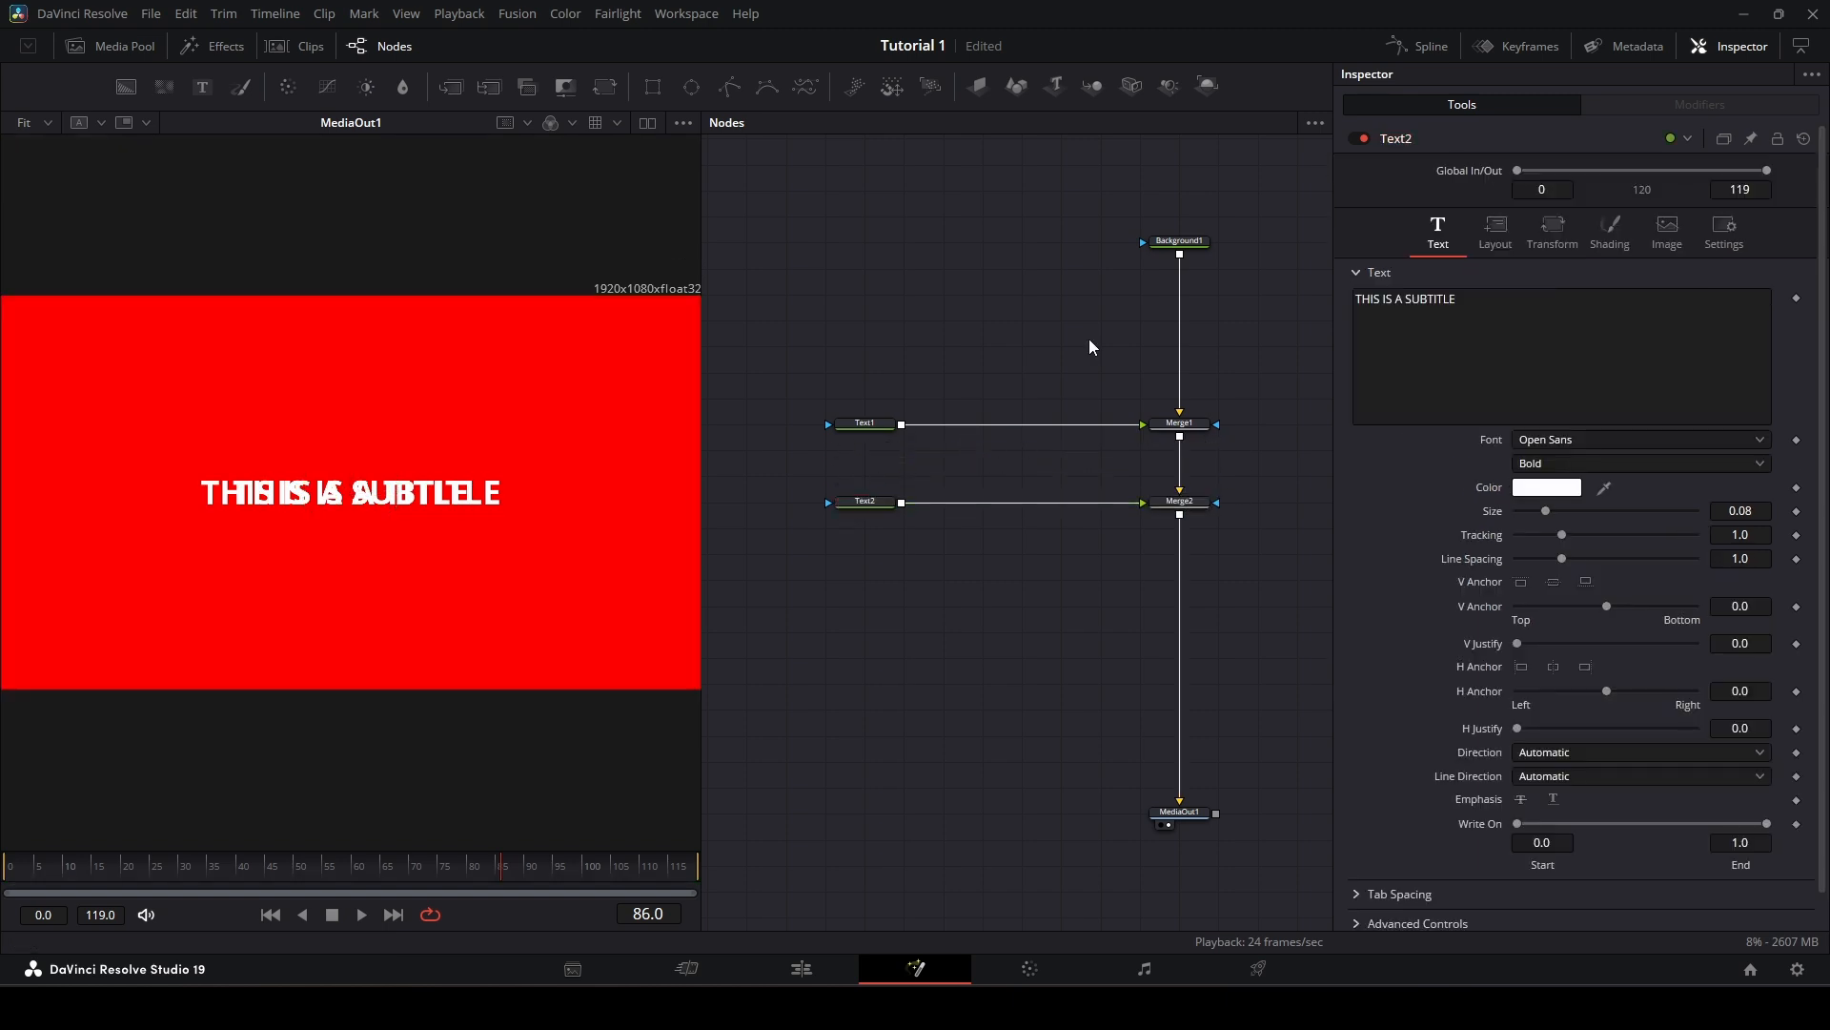
Step: Try lowering the subtitle by setting Merge2's Center Y to 0.43, and undo the change
click(1203, 423)
click(870, 423)
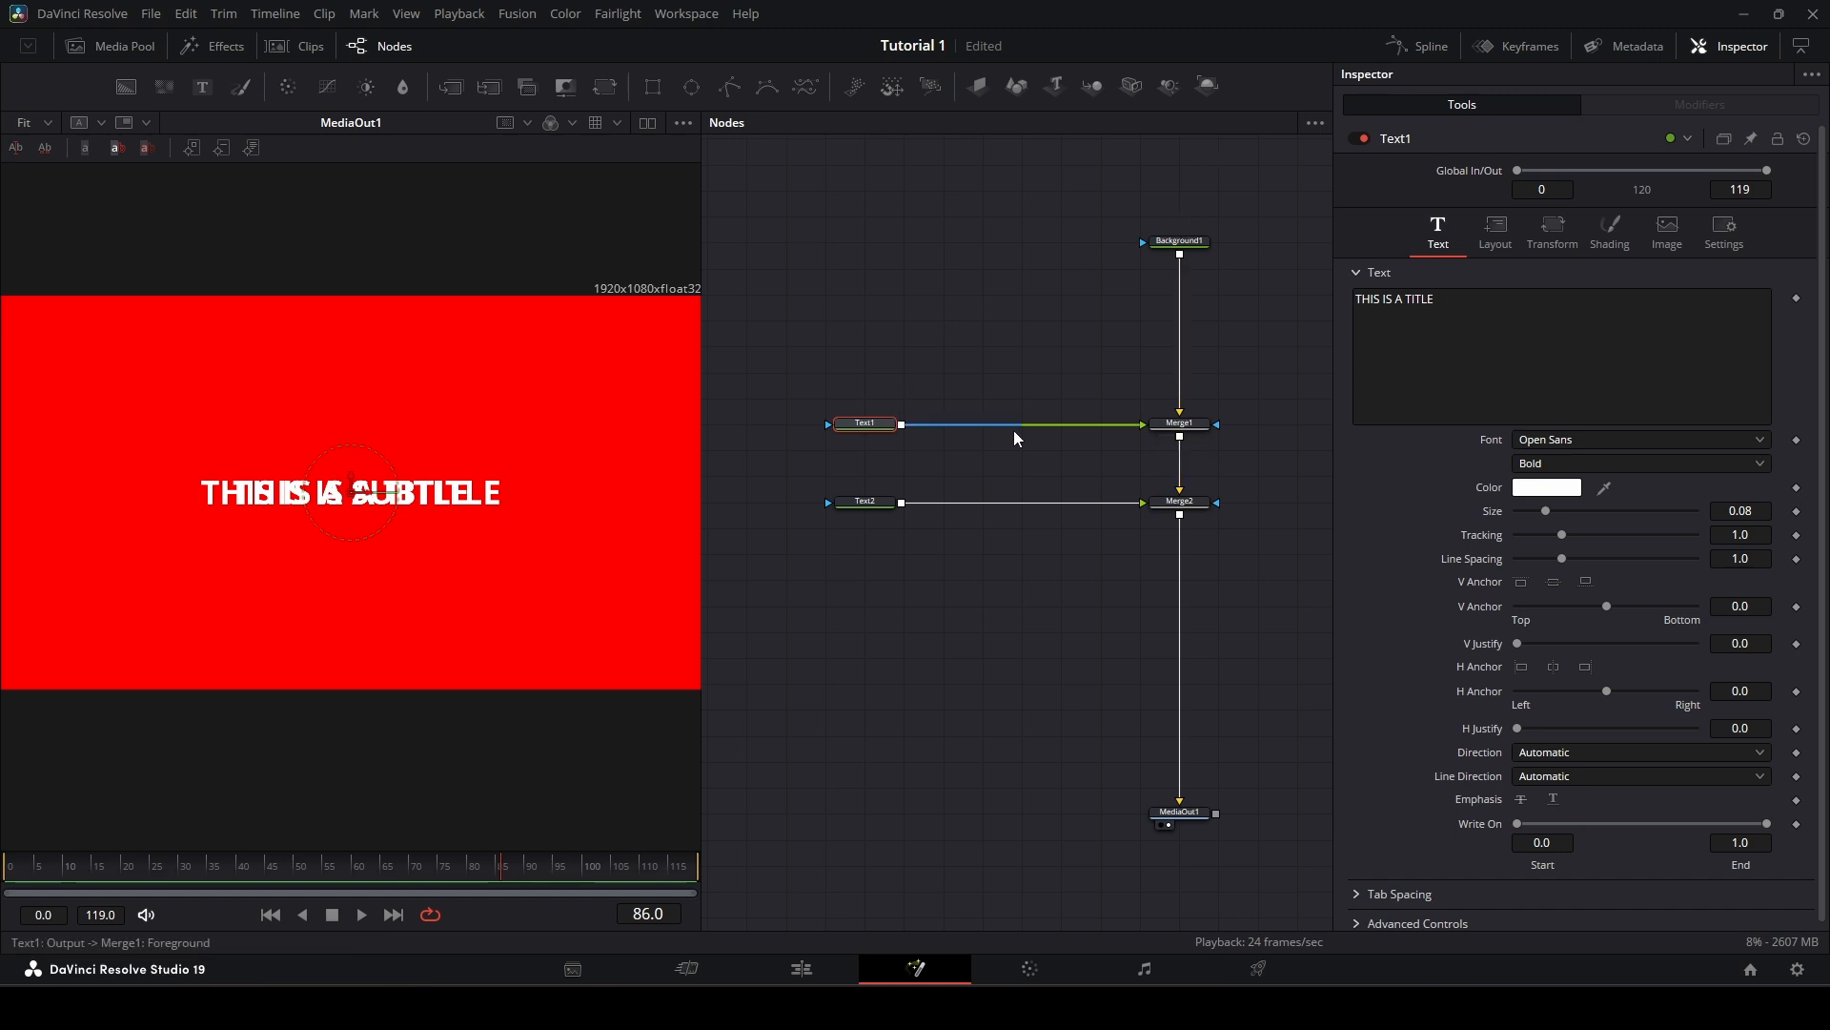
click(1181, 502)
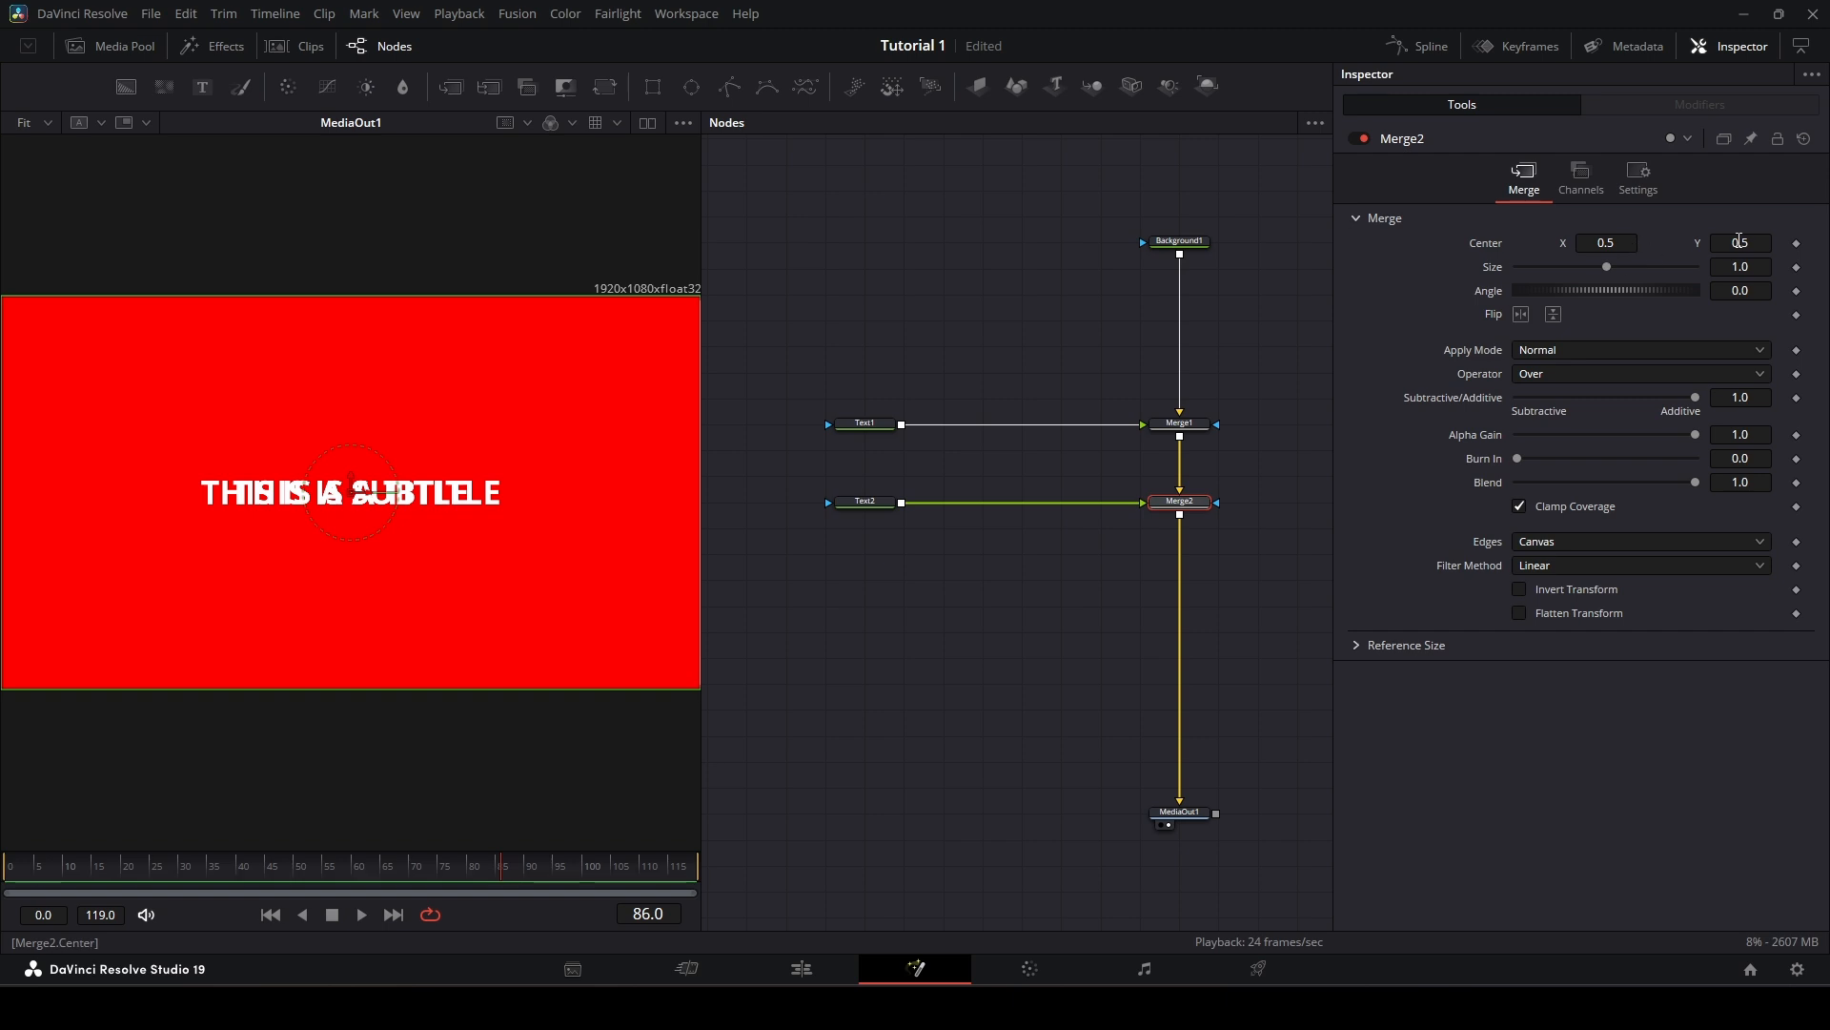
scroll(1749, 241, down, 7)
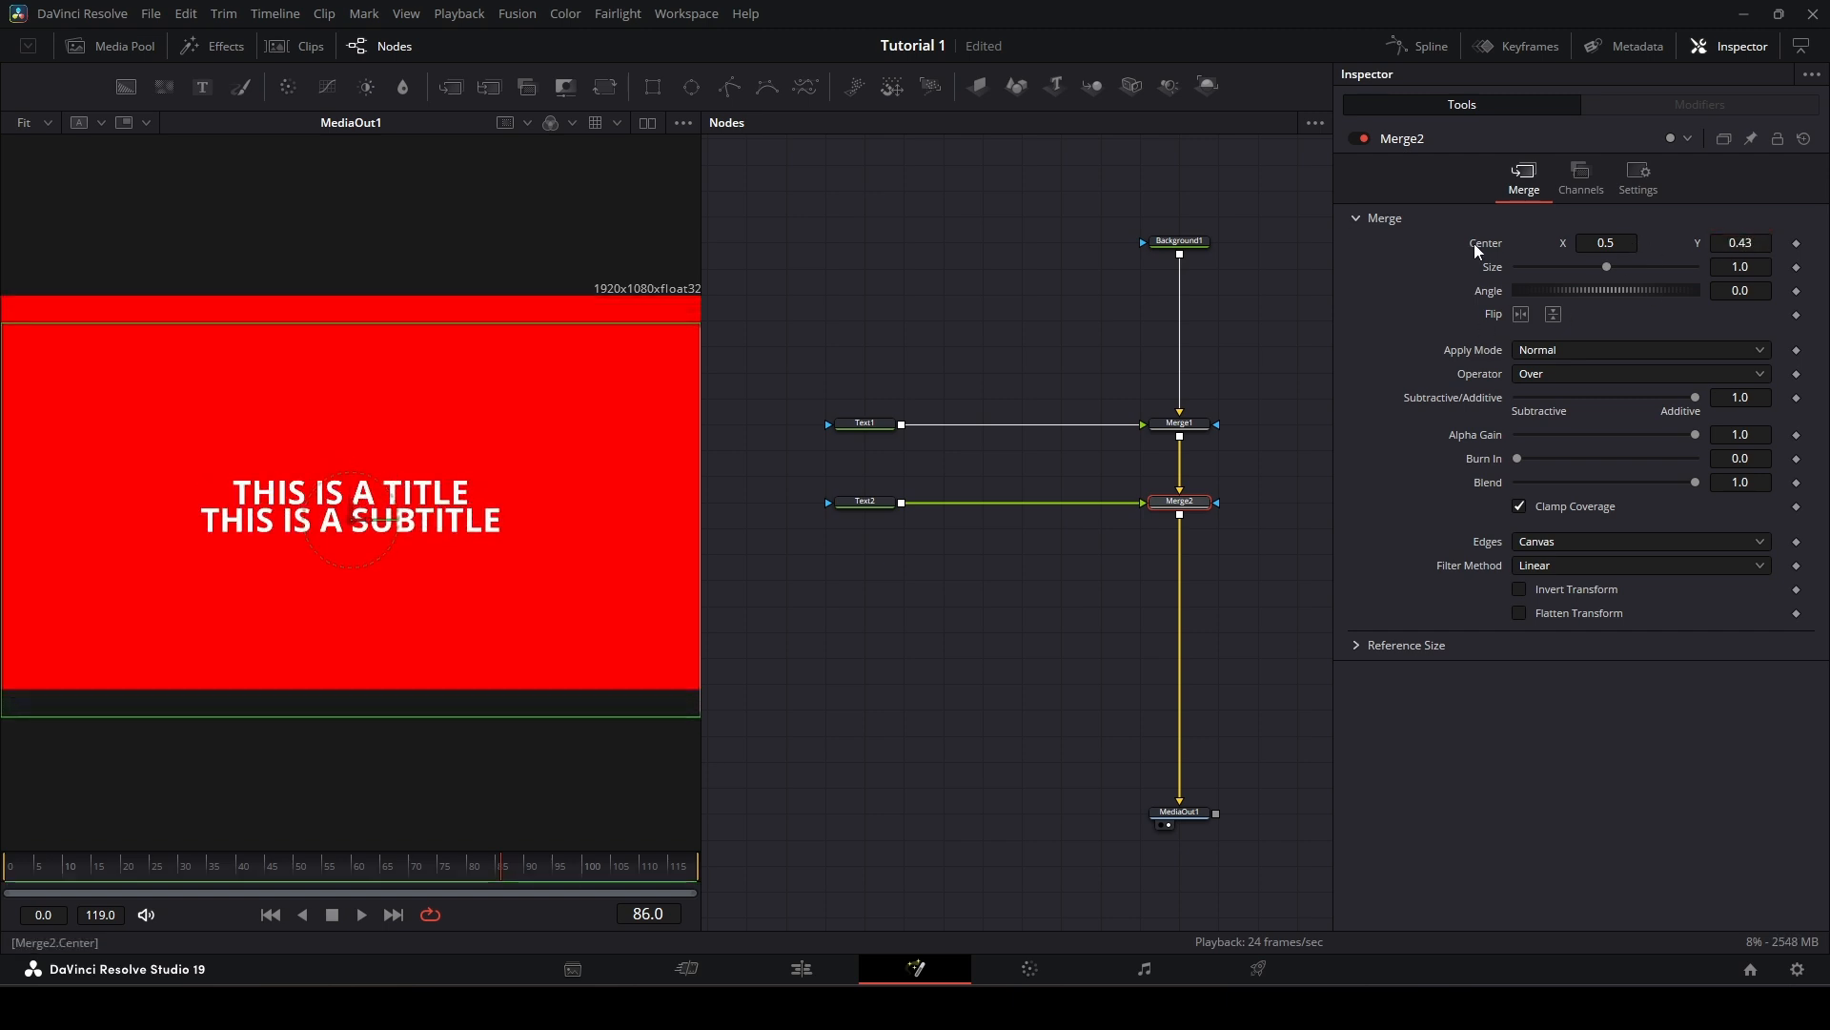
key(ctrl+z)
Step: Lower the subtitle by setting the layout Center Y of Text2 to 0.429
click(865, 501)
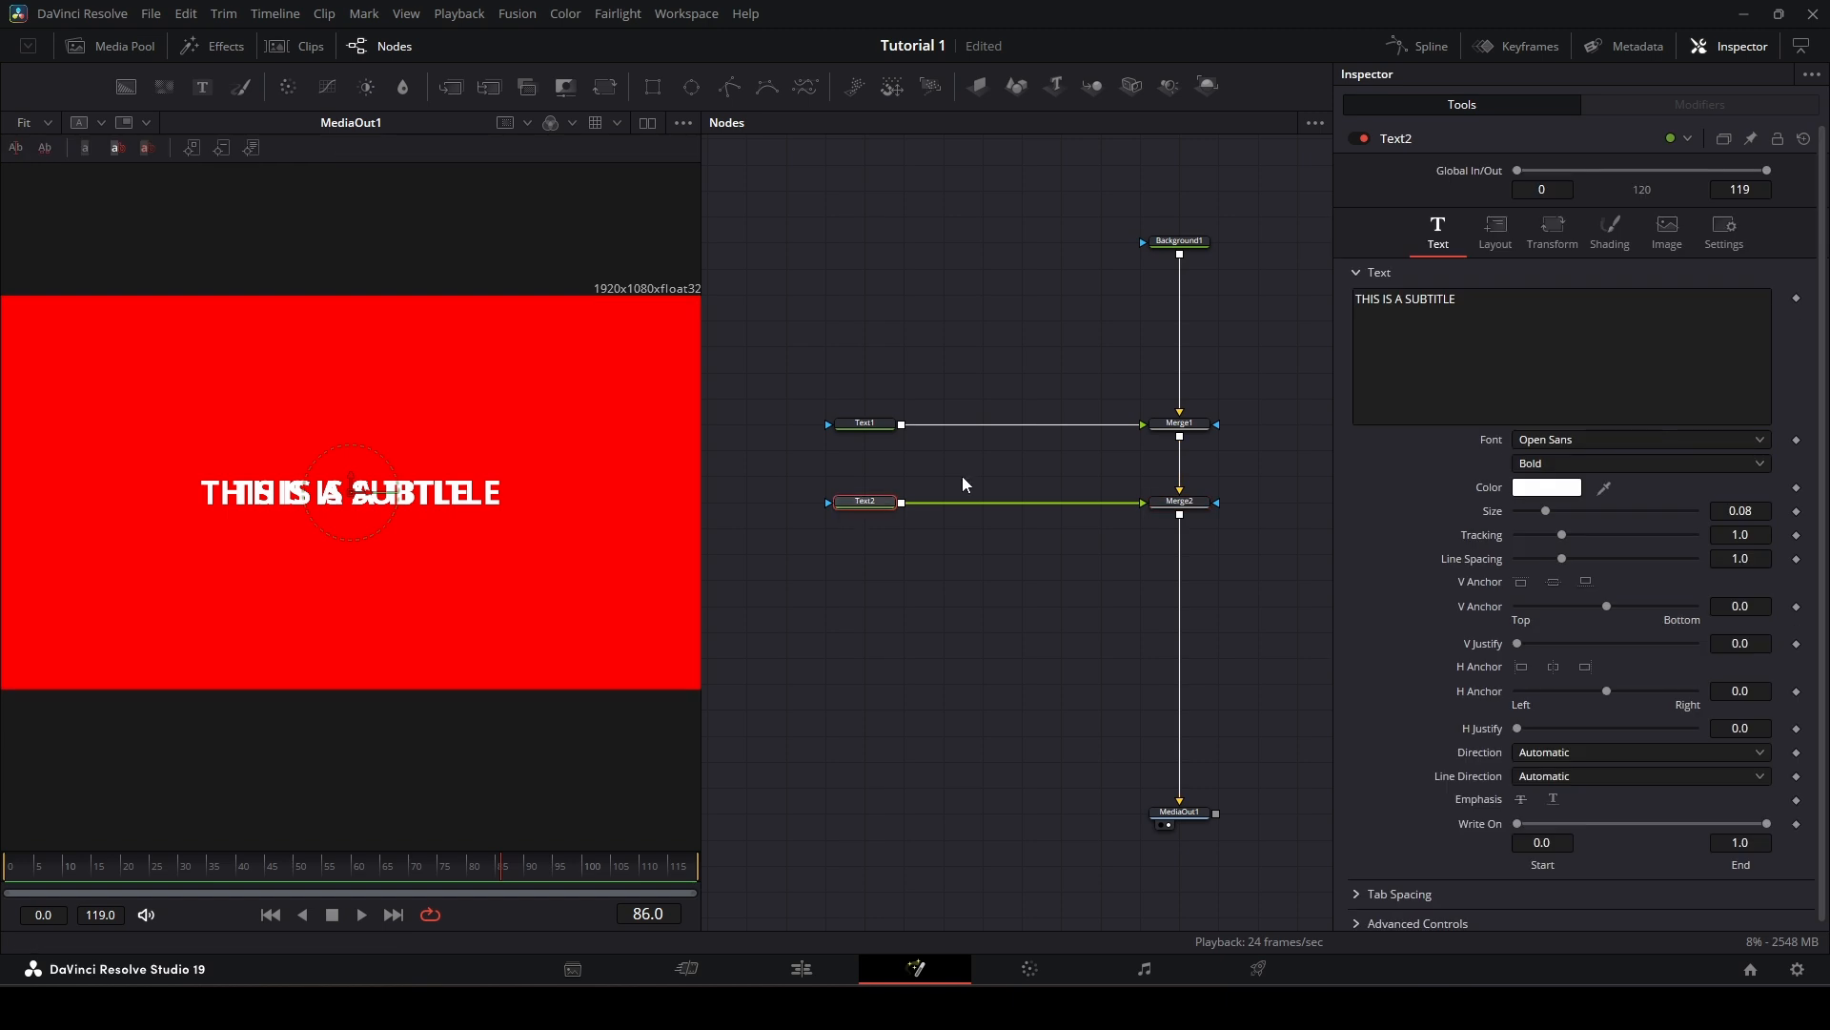
click(1495, 230)
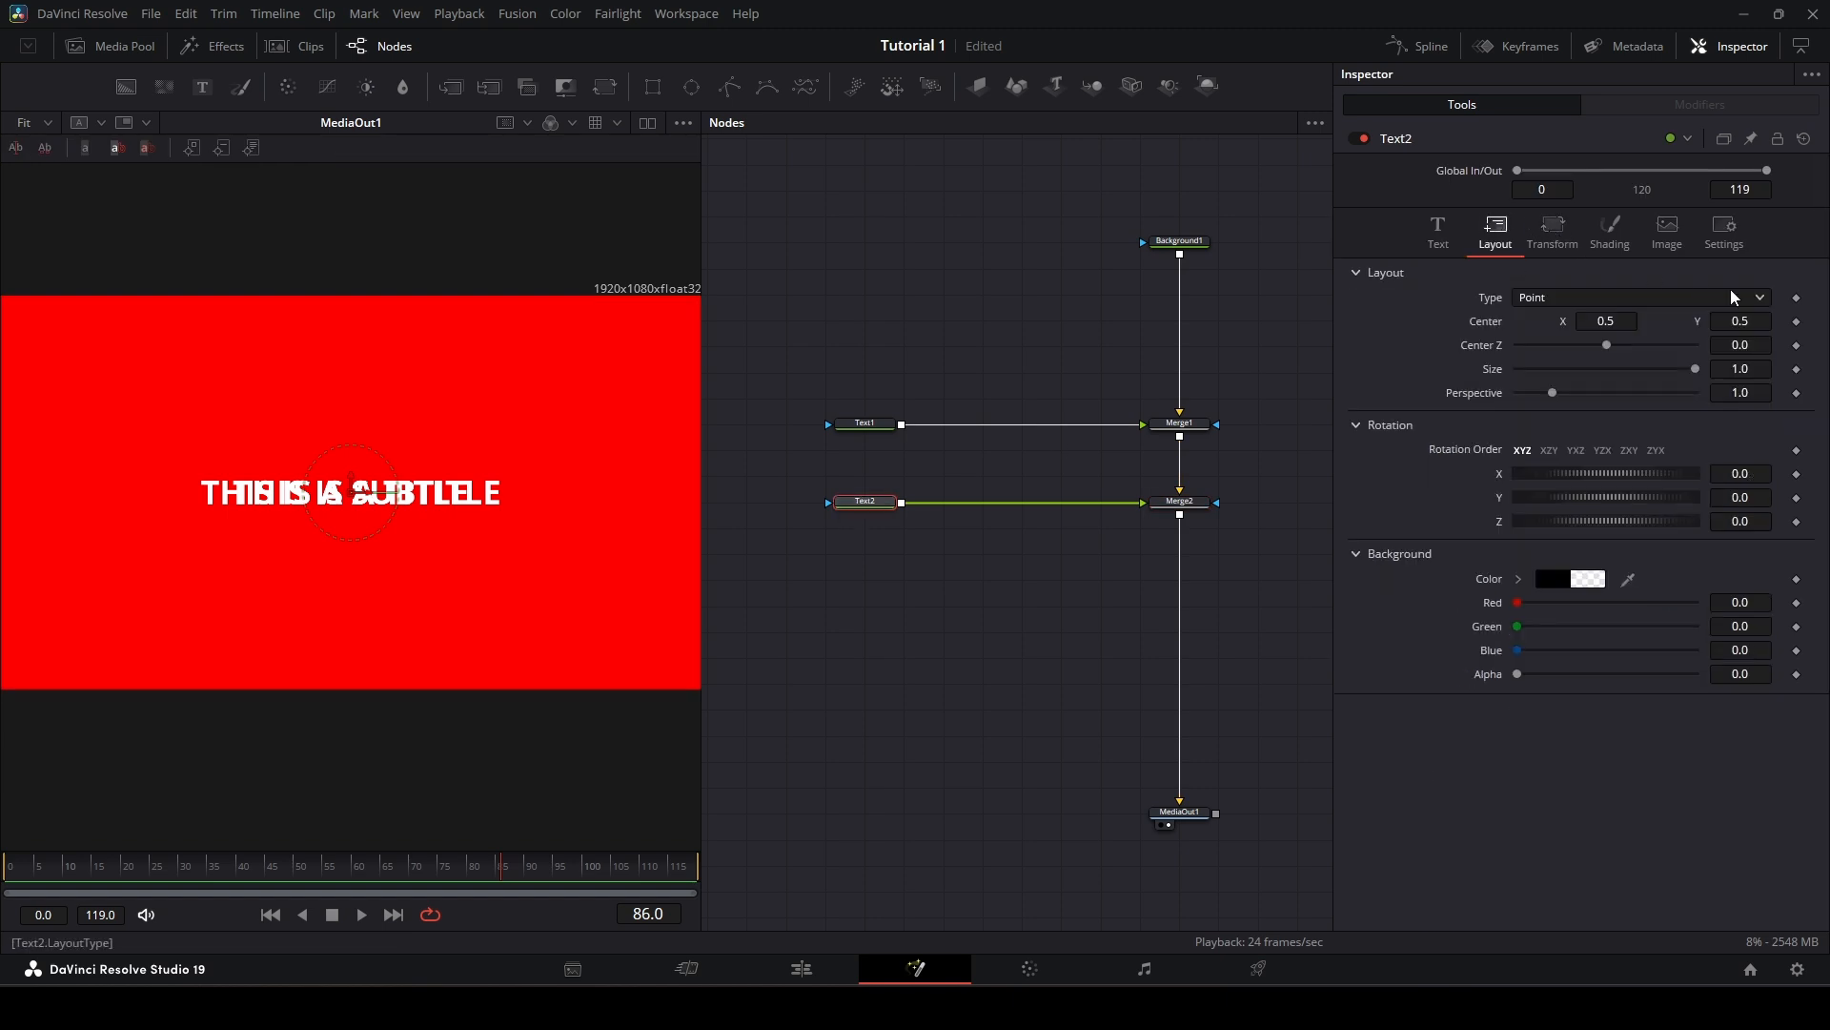
drag(1760, 324, 1760, 329)
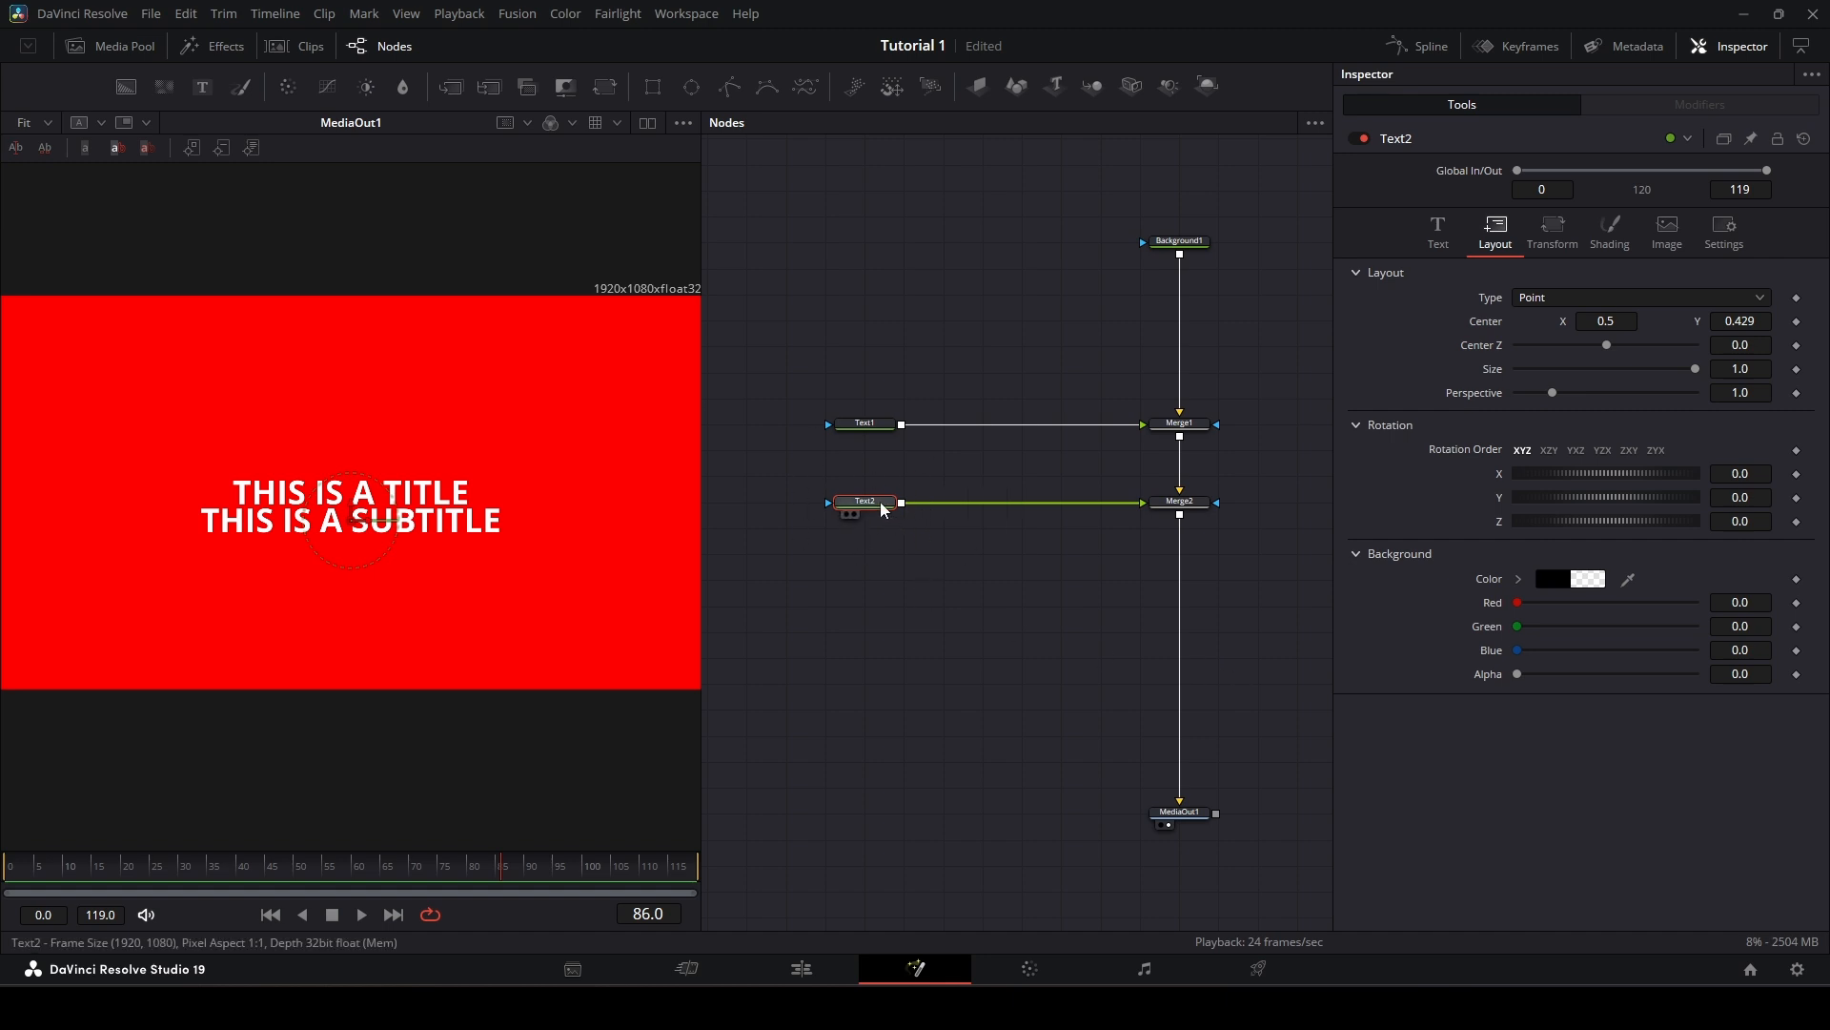
Step: View Text2 alone in the viewer, and switch the viewer back to MediaOut1
drag(866, 502, 629, 633)
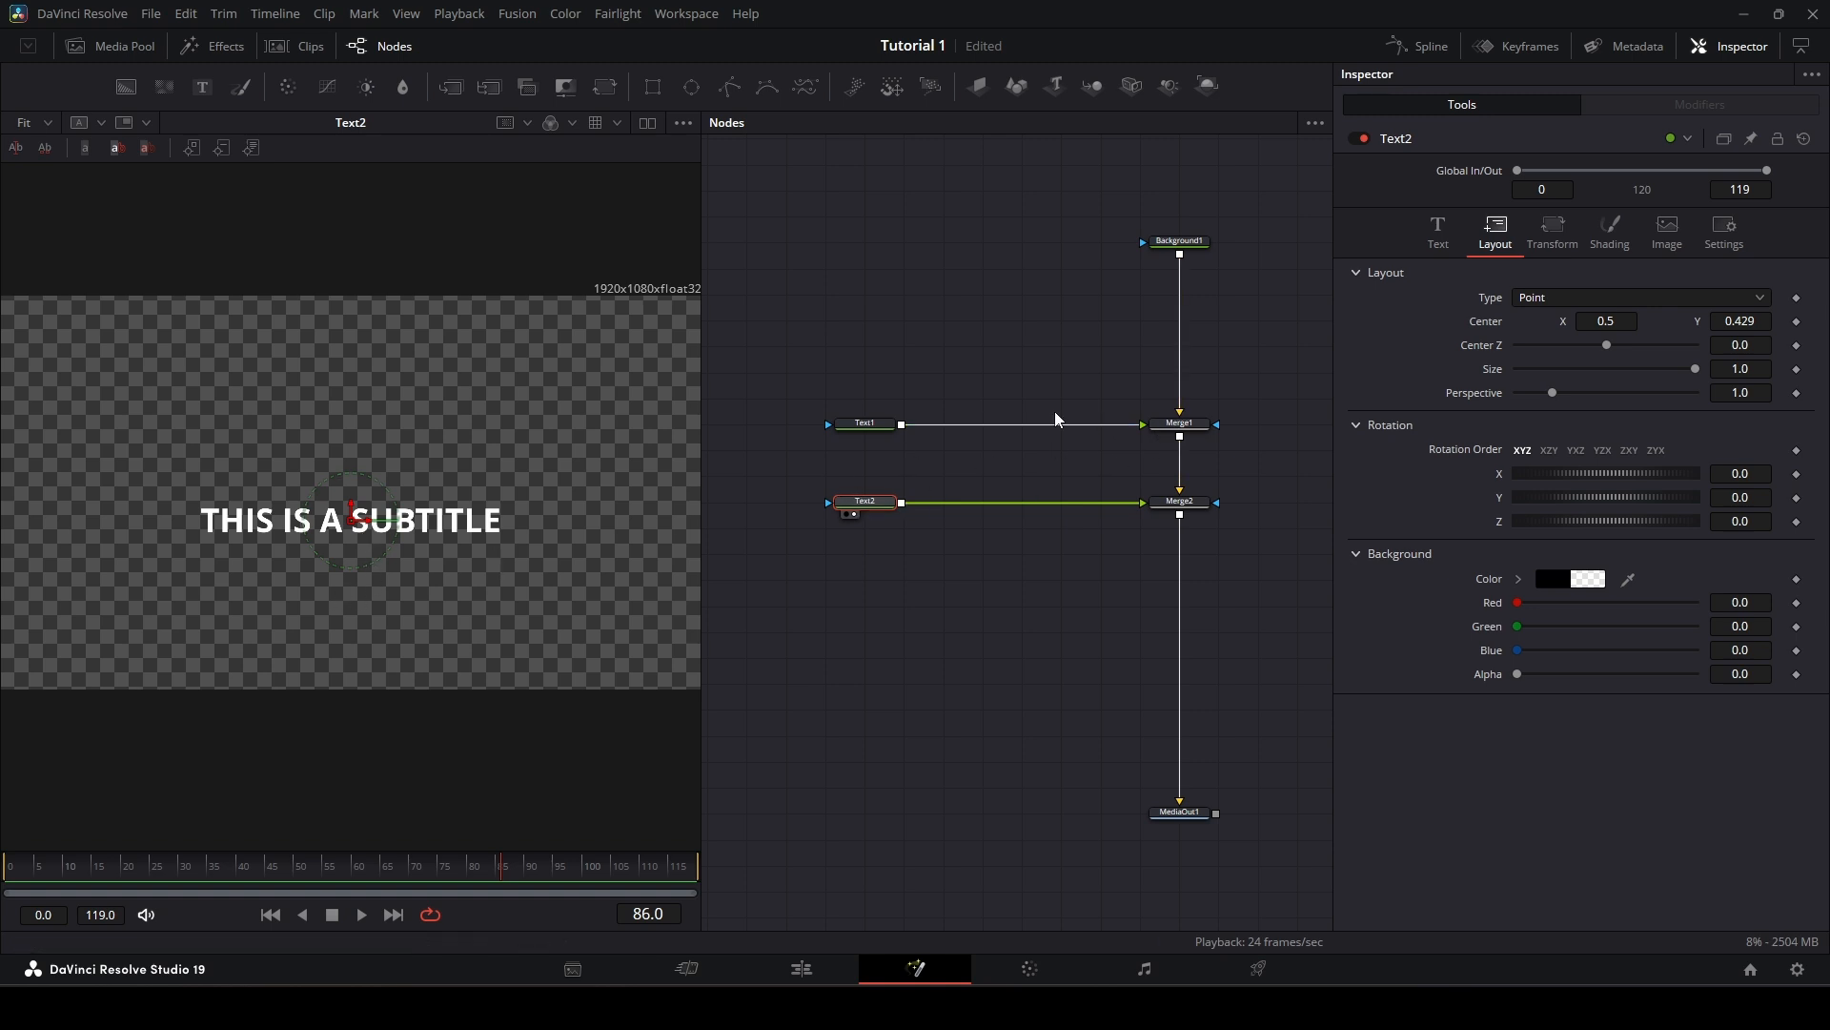
click(1176, 811)
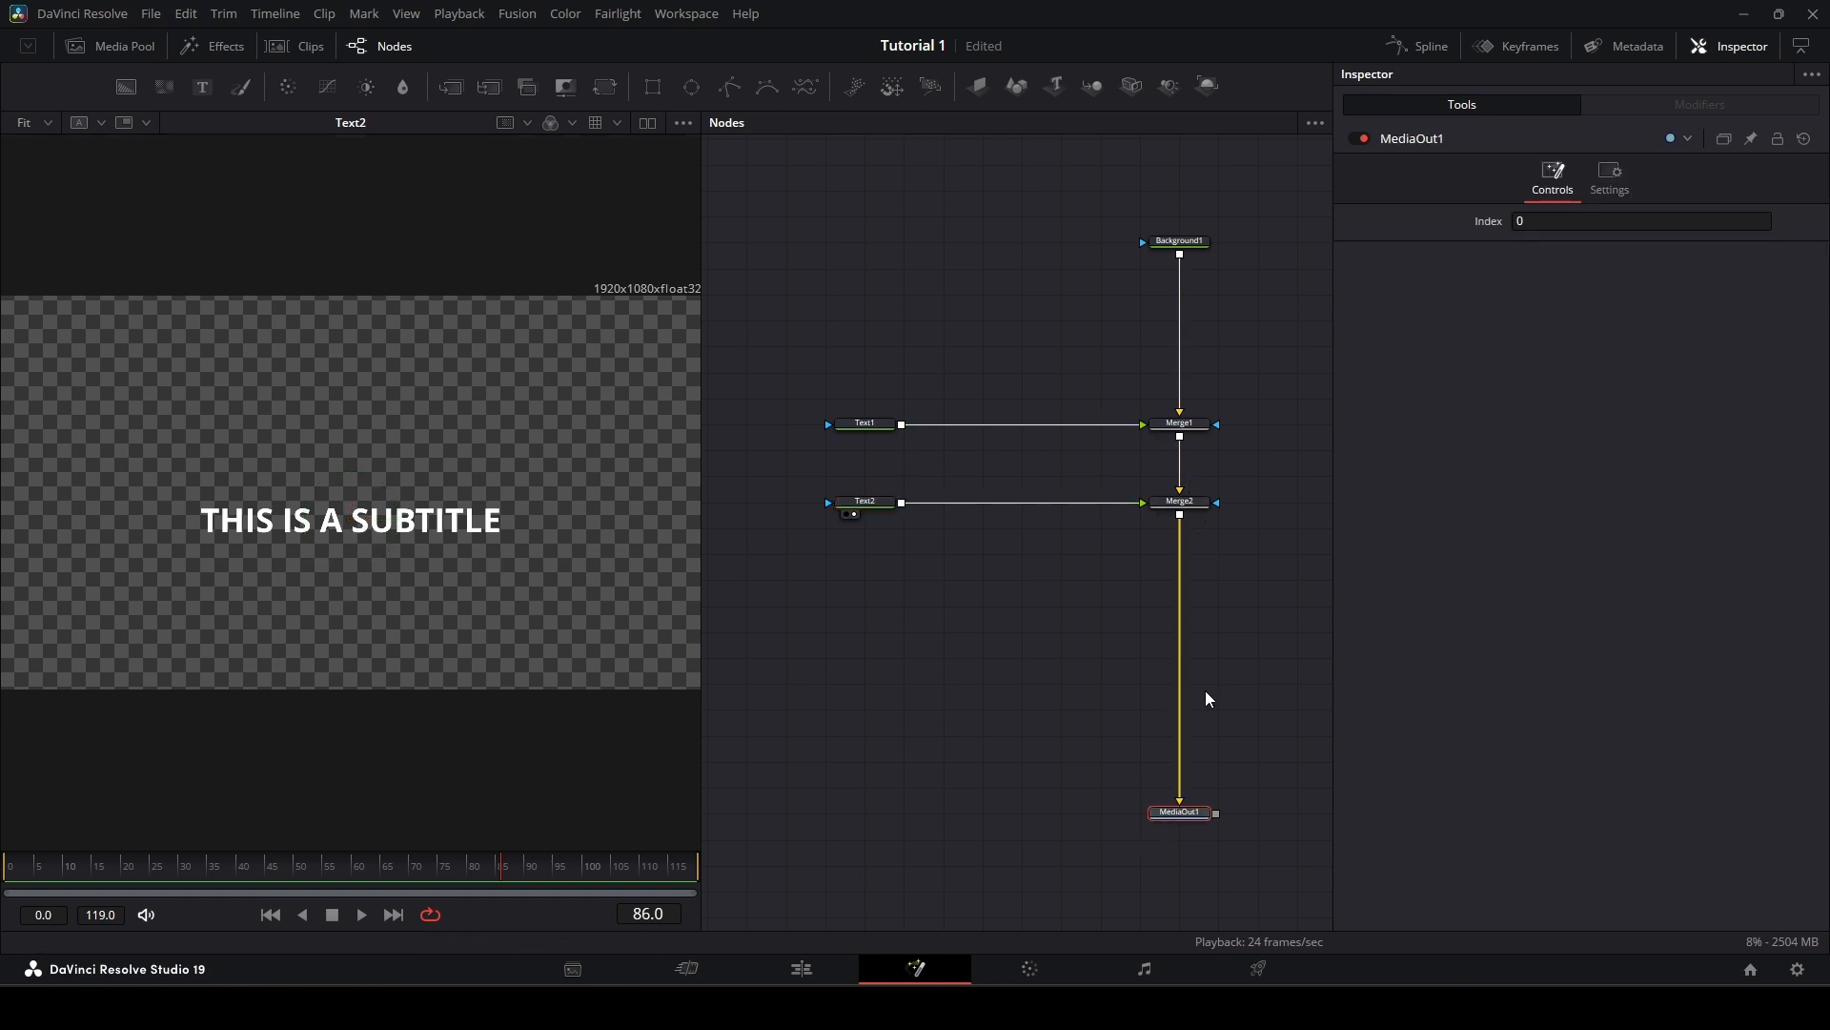
drag(1179, 811, 311, 479)
Step: Review the Background1 and Merge2 settings, and reset the layout Center of Text2 to its default
click(1182, 243)
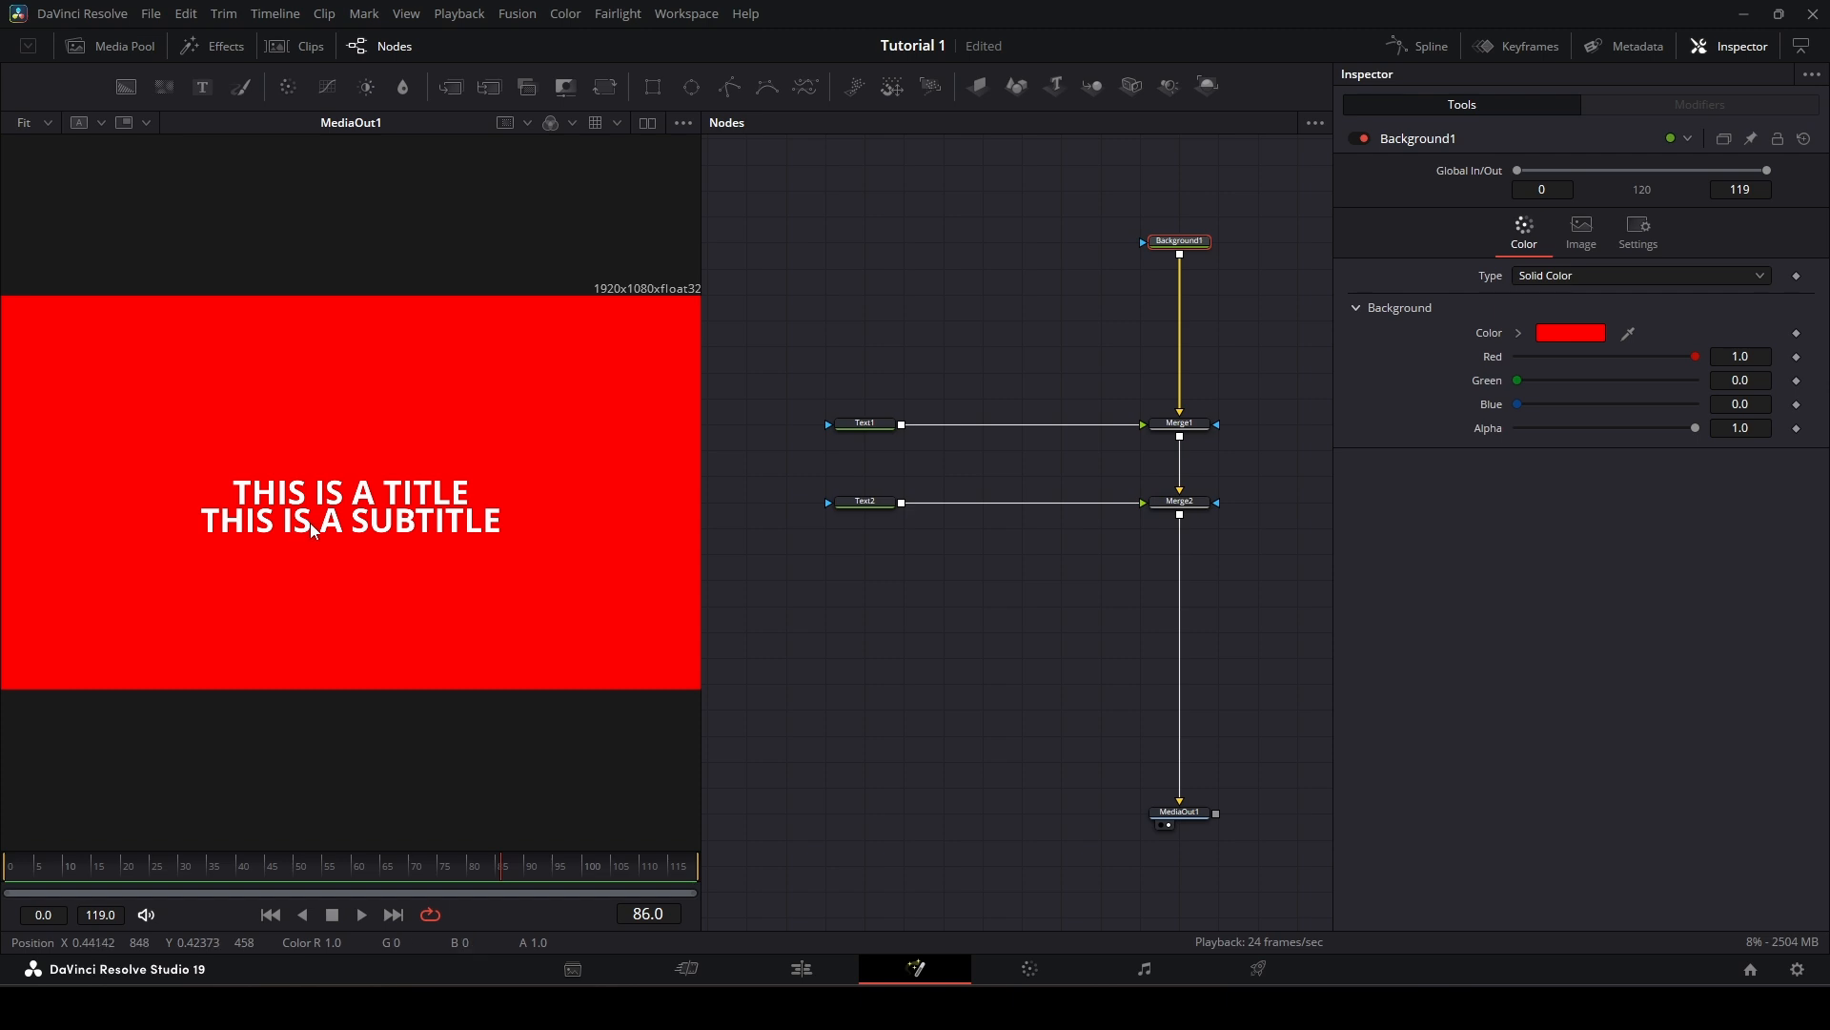
click(1182, 502)
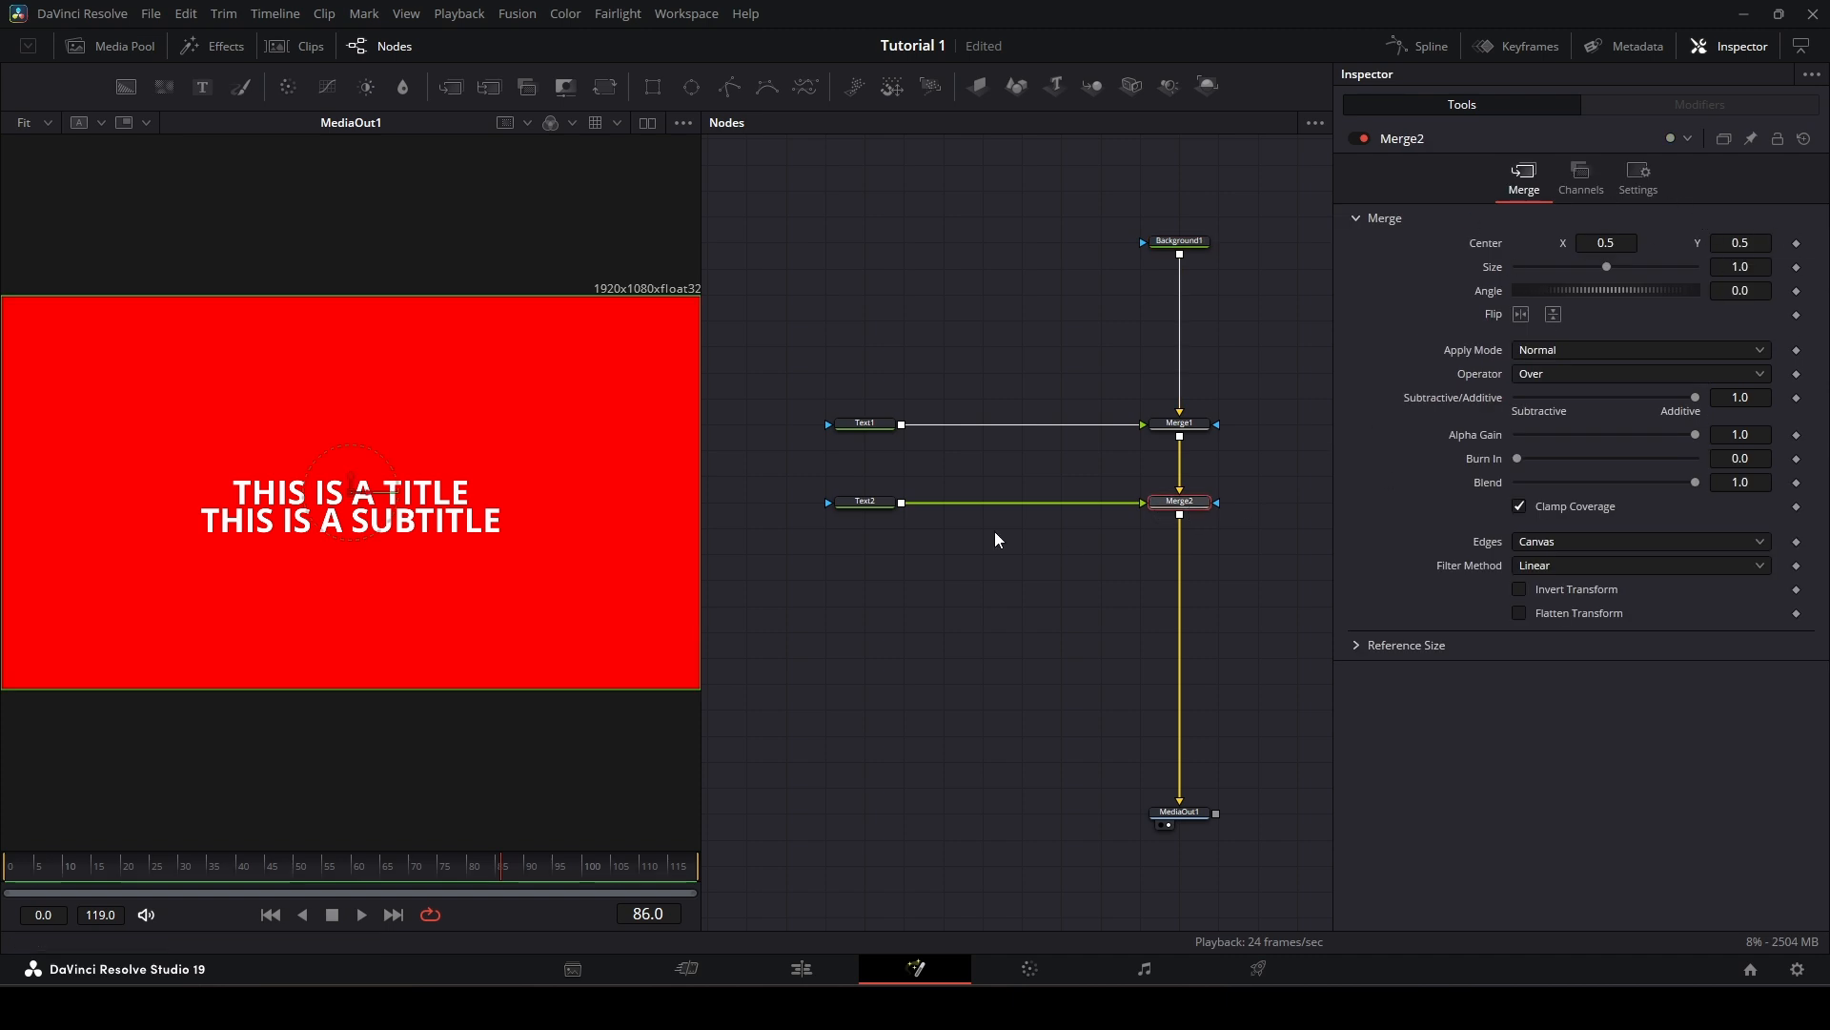
click(863, 510)
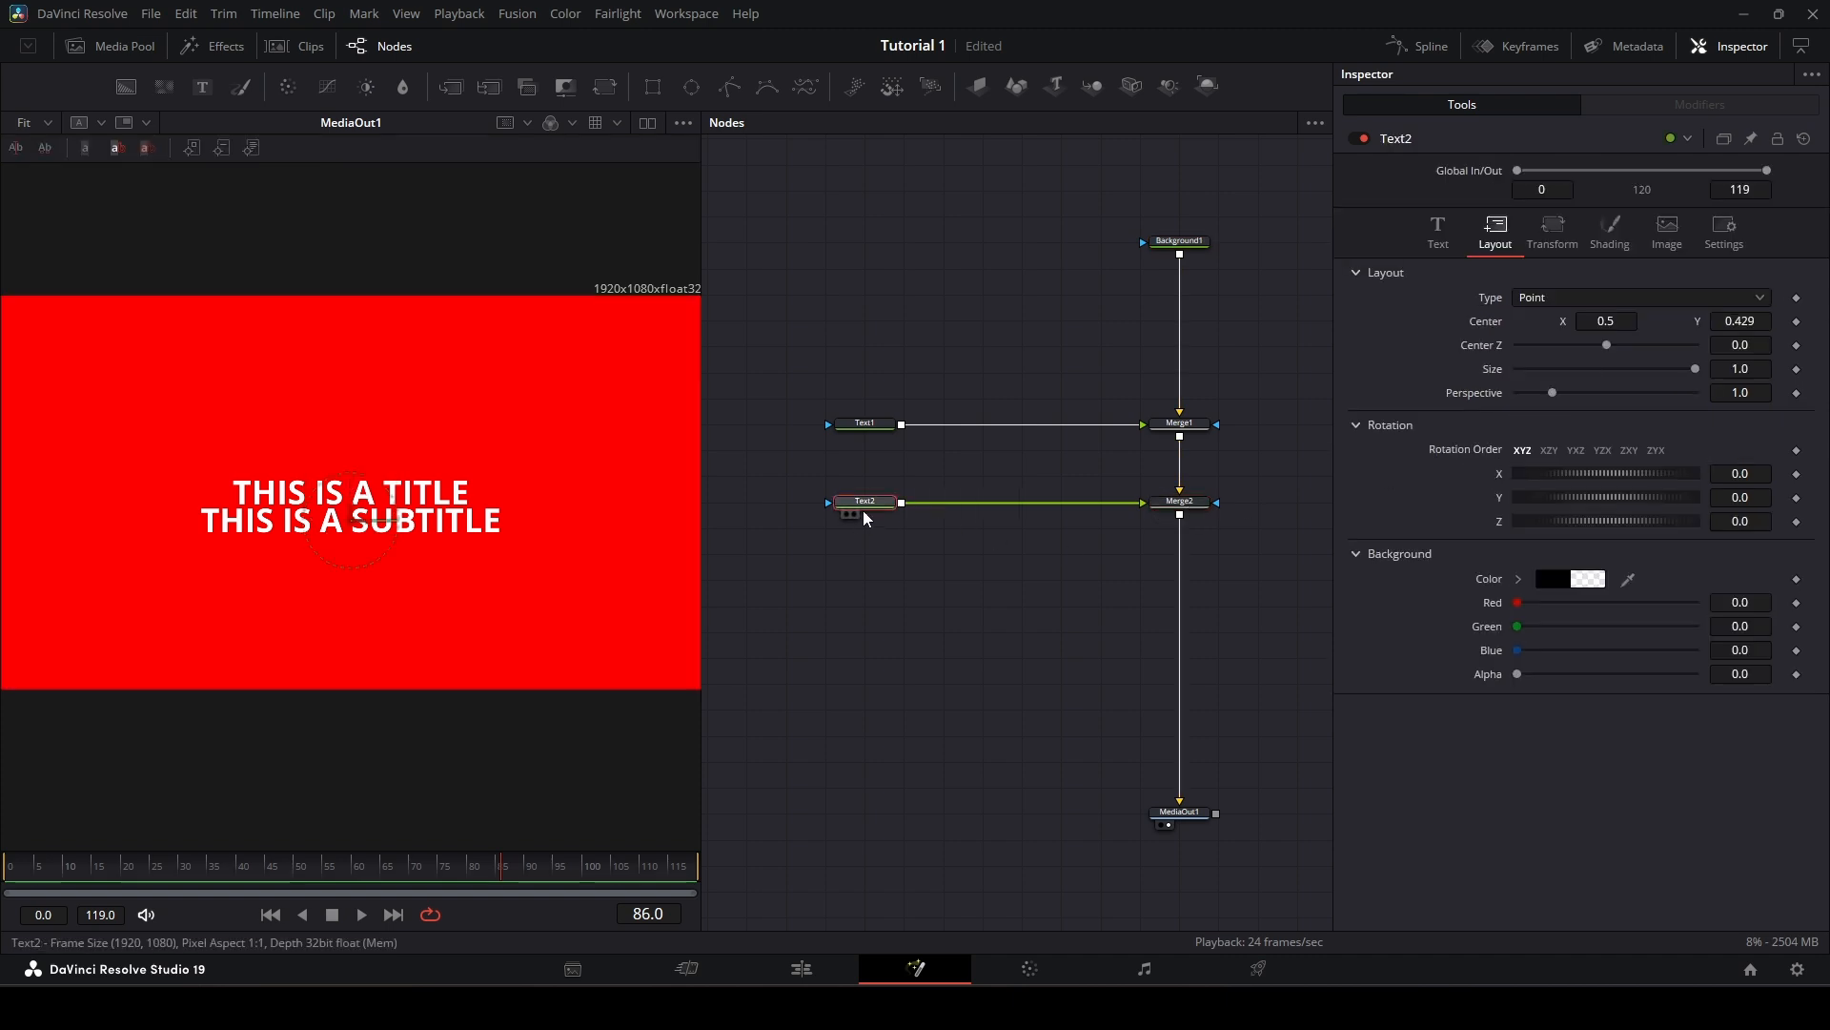
double_click(1497, 327)
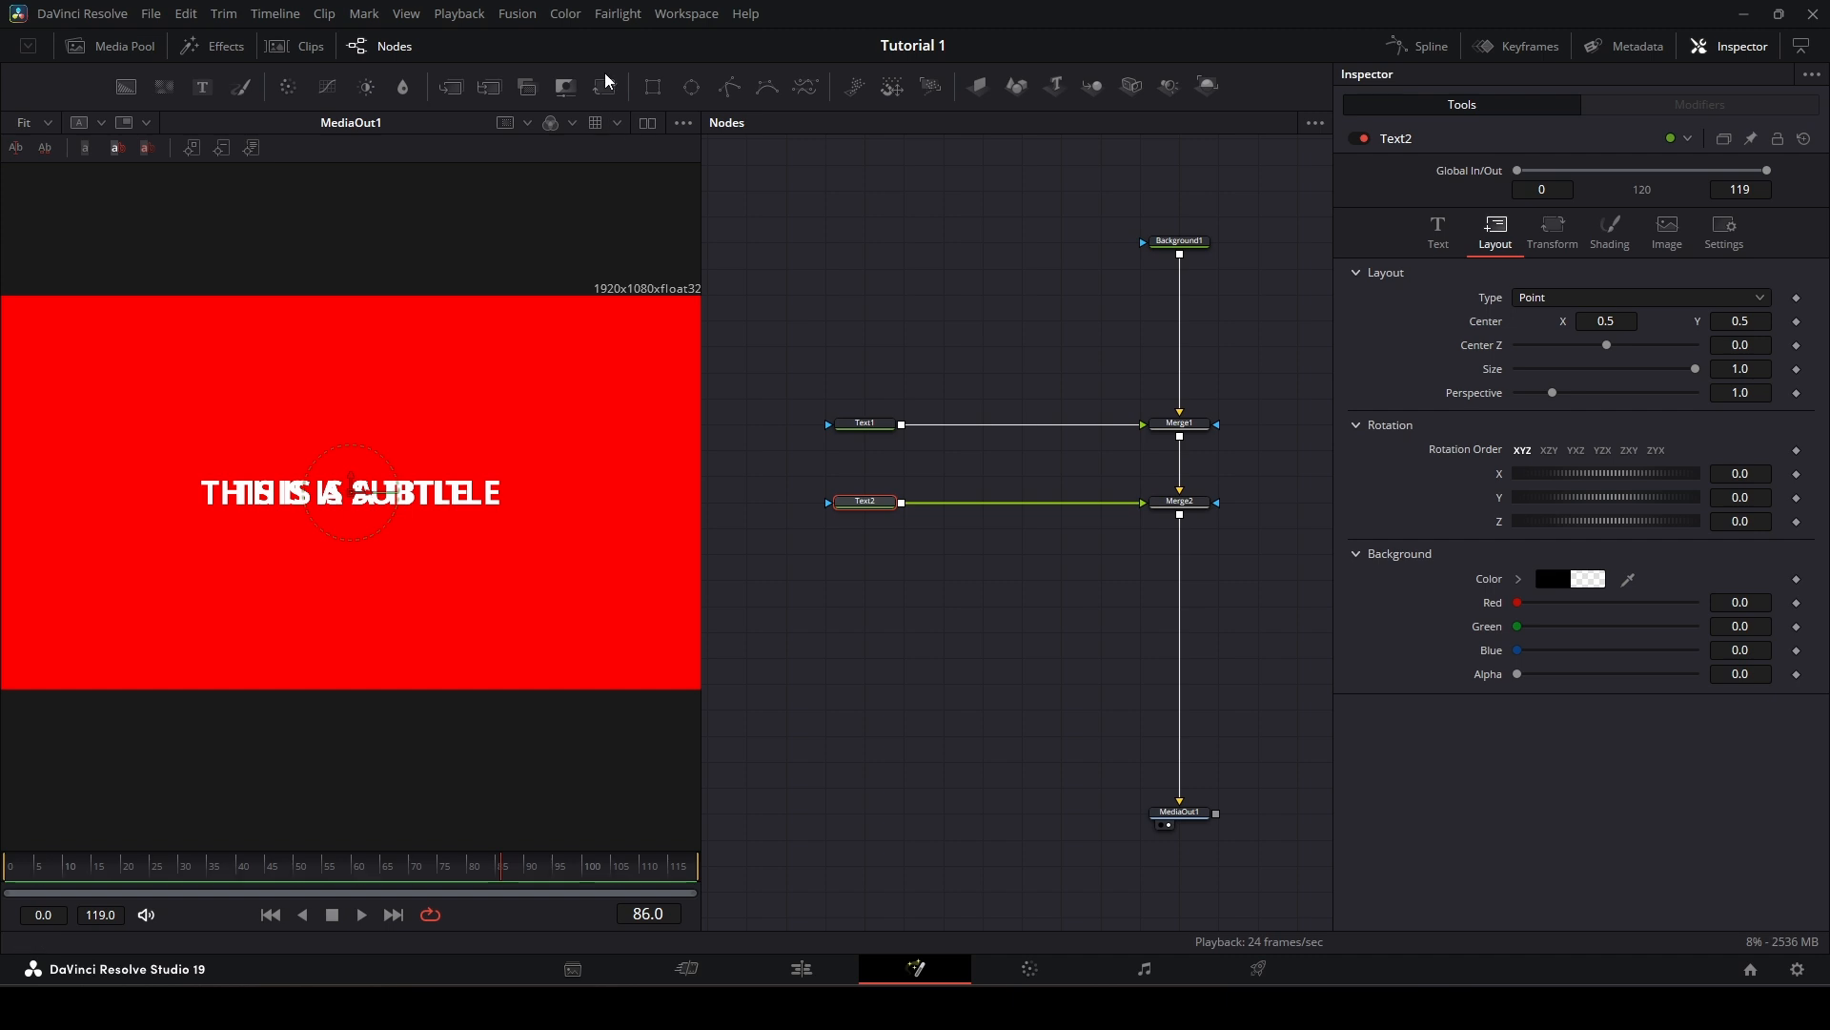
Step: Insert a Transform node between Text2 and Merge2 and set its Center Y to 0.427
drag(489, 86, 1033, 500)
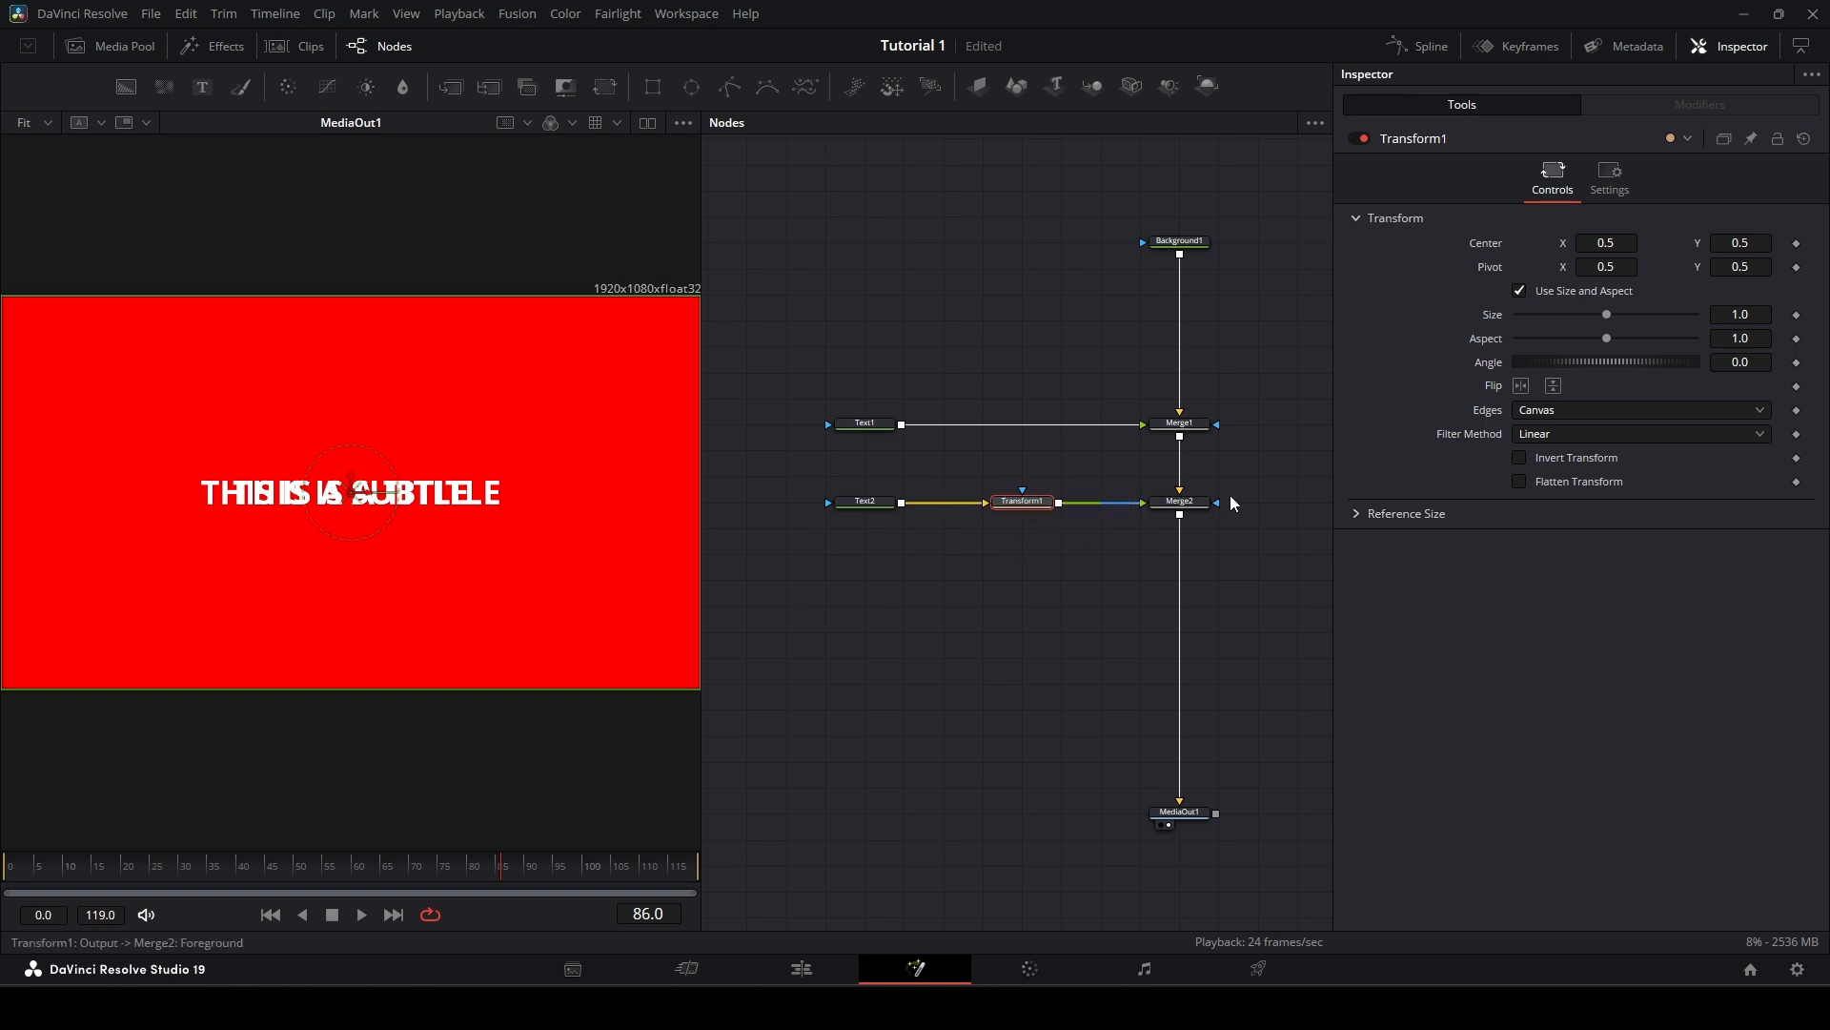
click(864, 503)
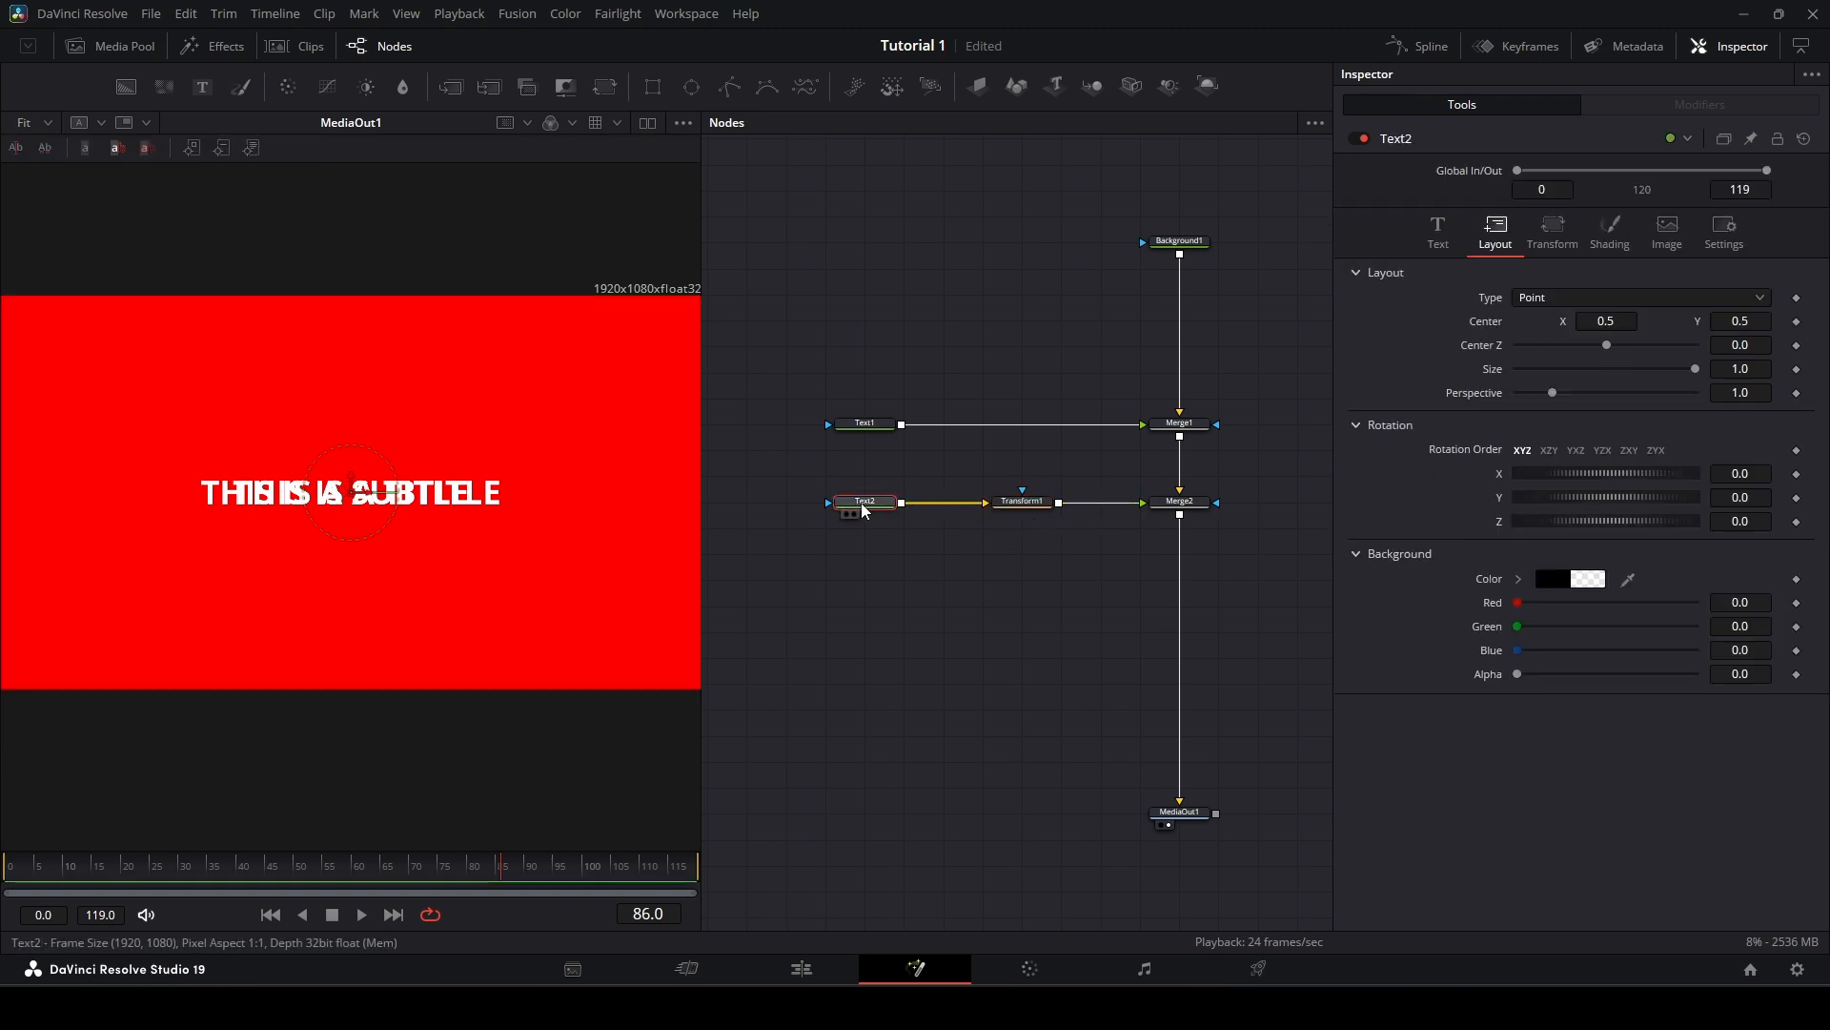
click(1022, 503)
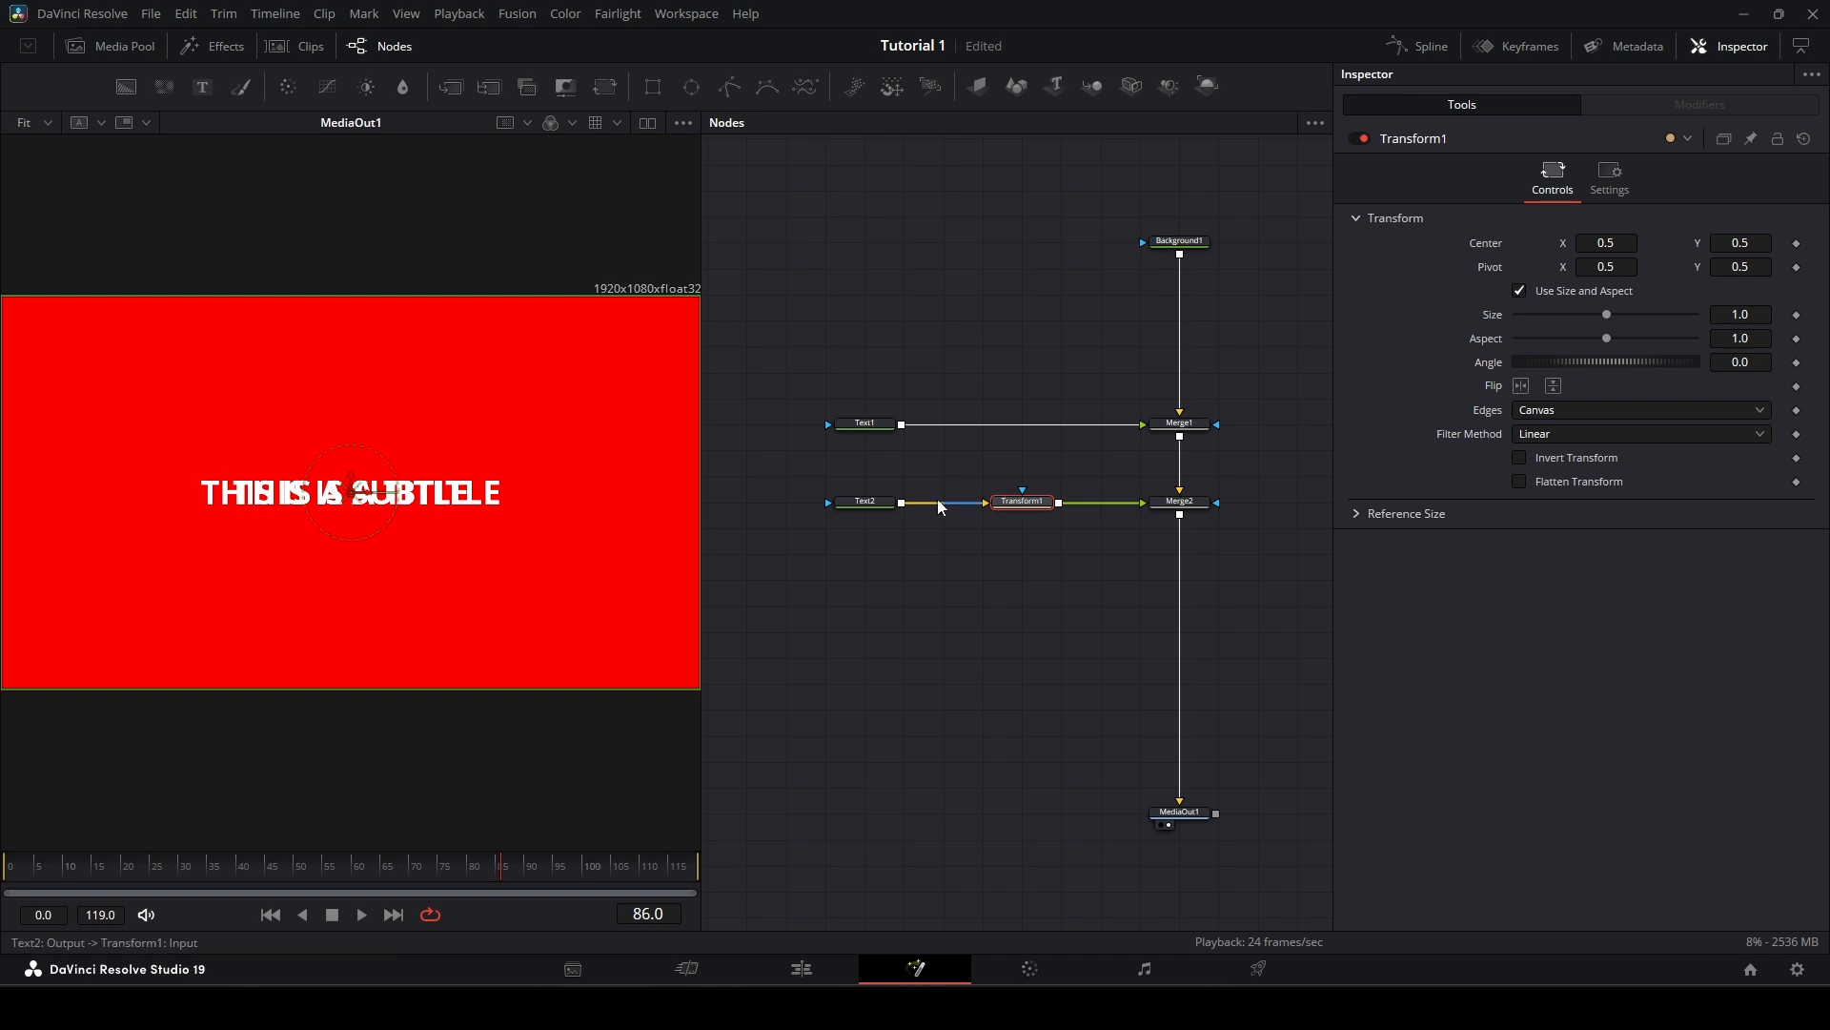
click(868, 504)
click(1039, 503)
drag(1760, 241, 1690, 242)
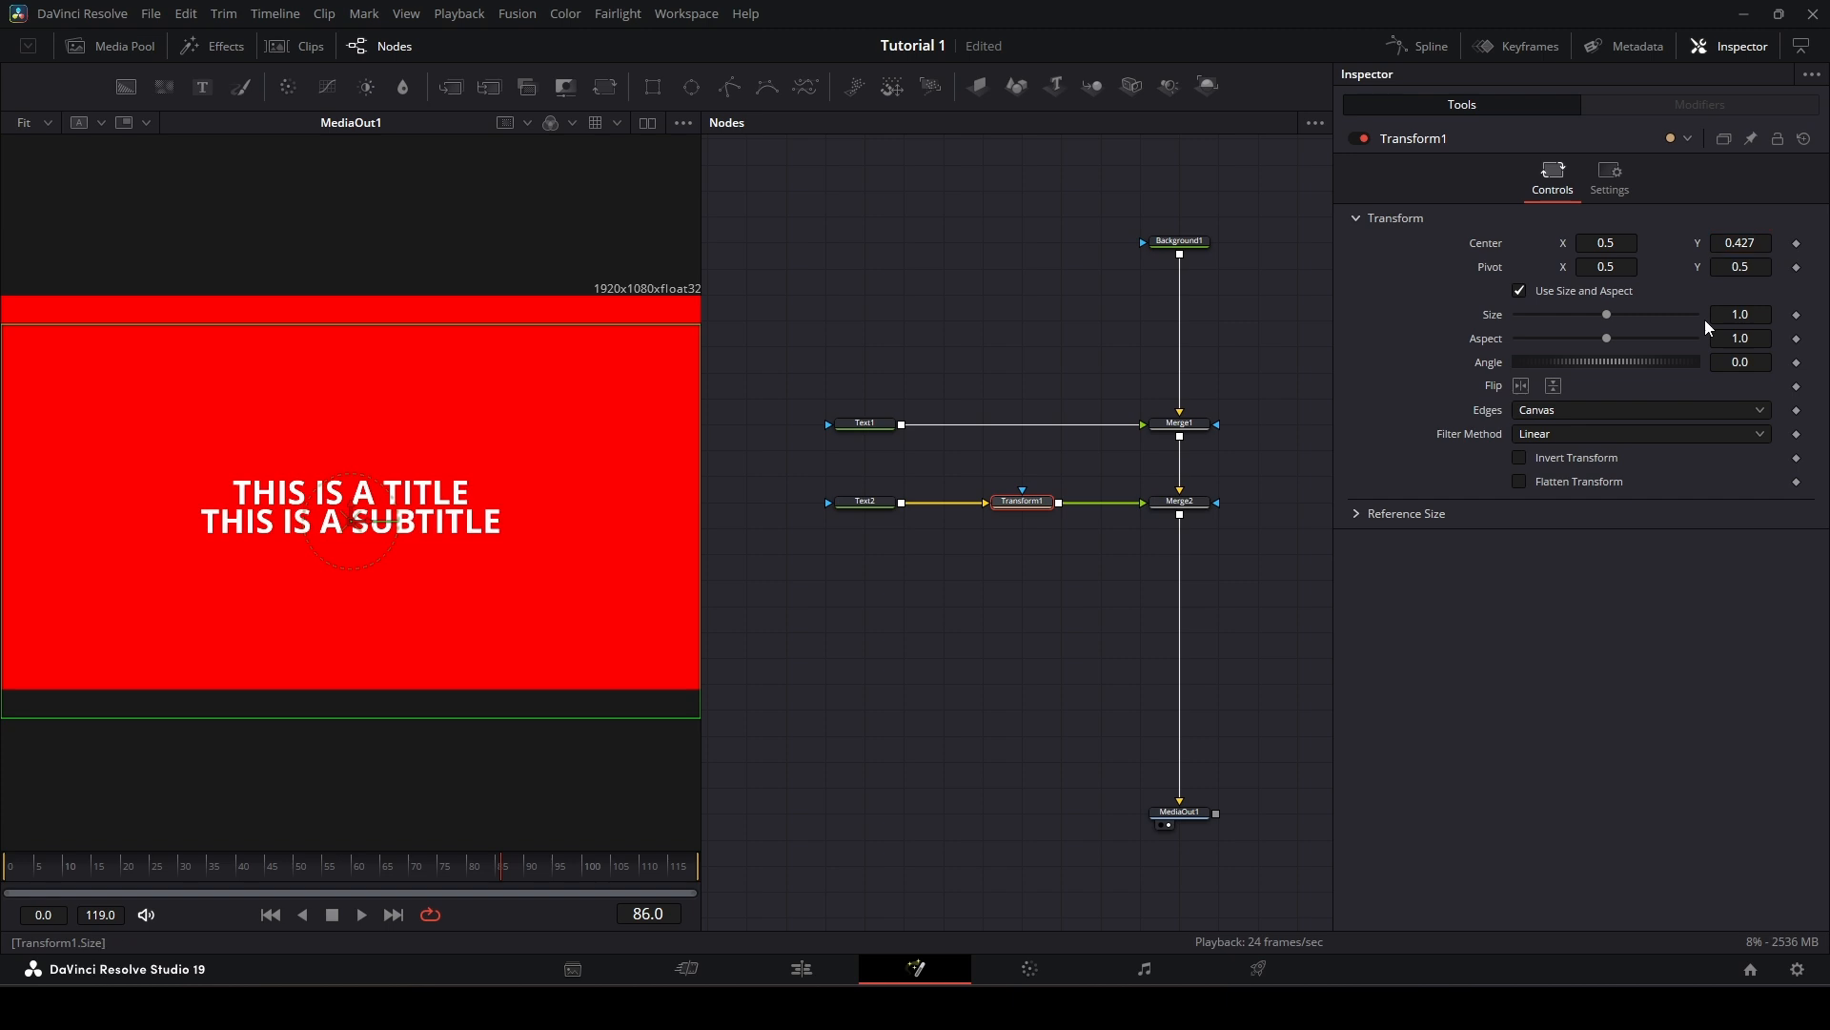
Step: Reduce the subtitle's text size in Text2 to 0.048 and select MediaOut1
click(1182, 510)
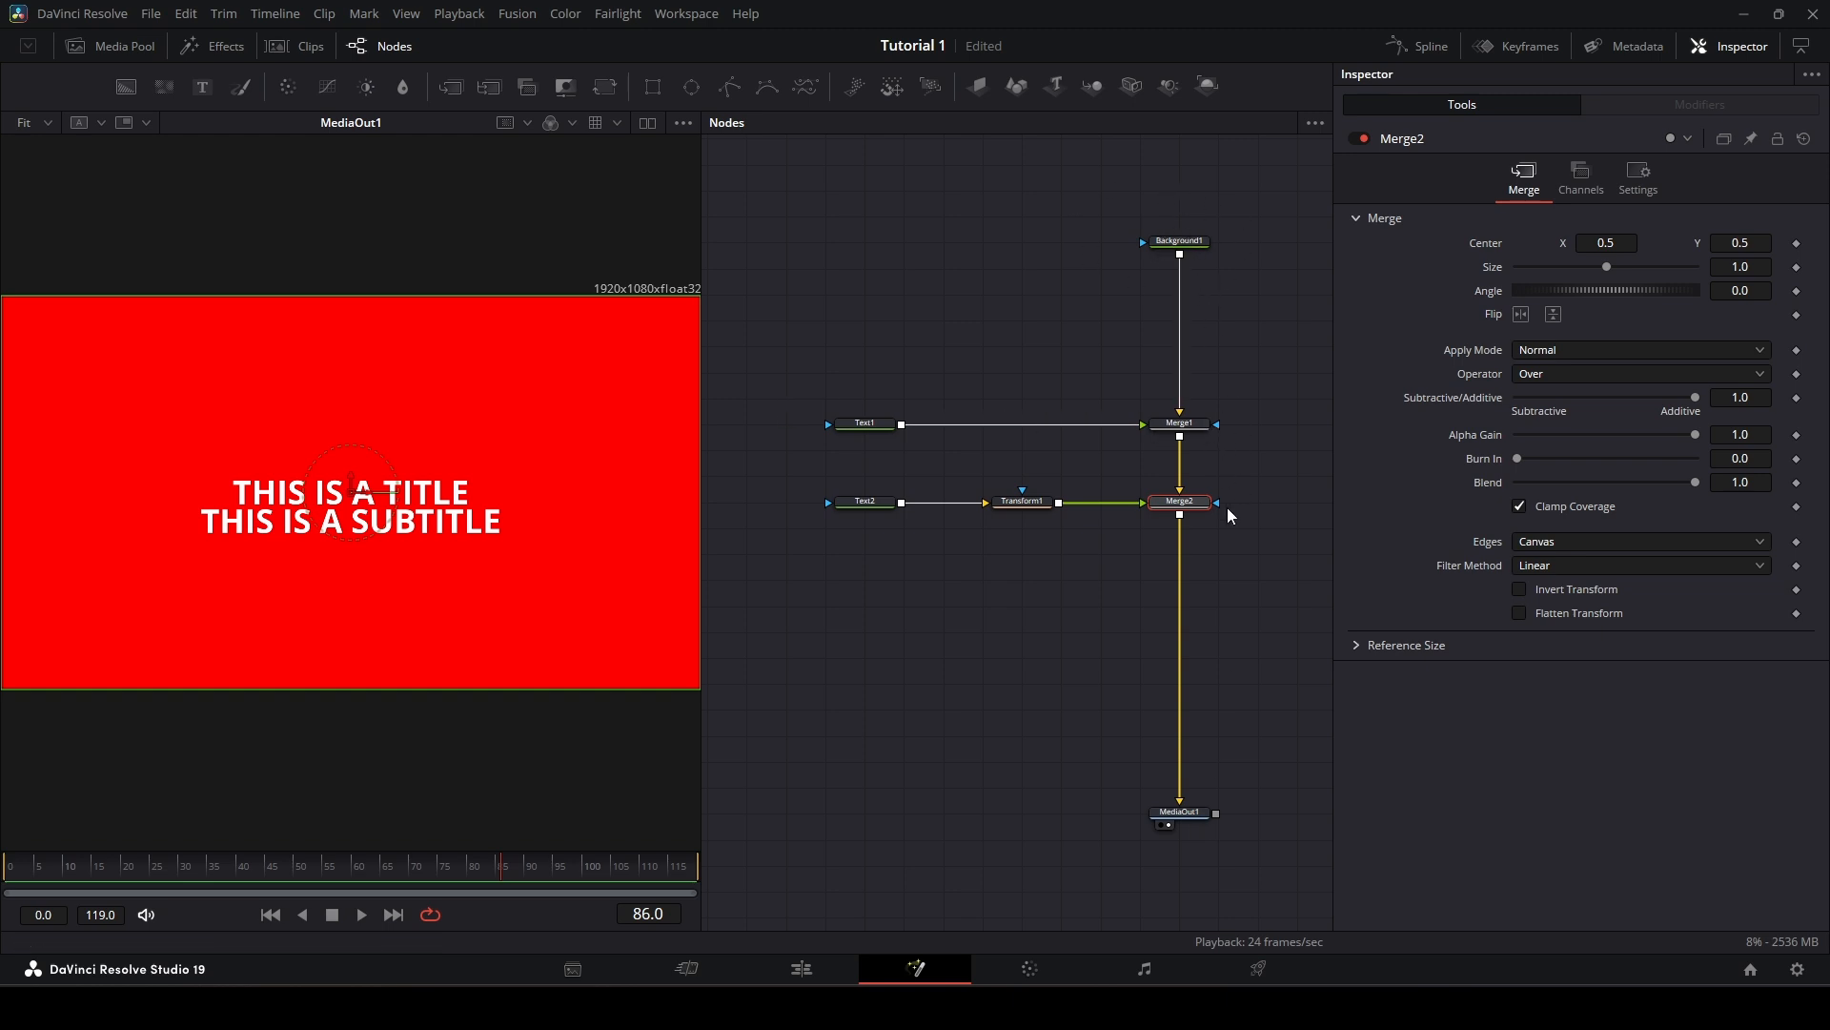
click(1034, 504)
click(864, 502)
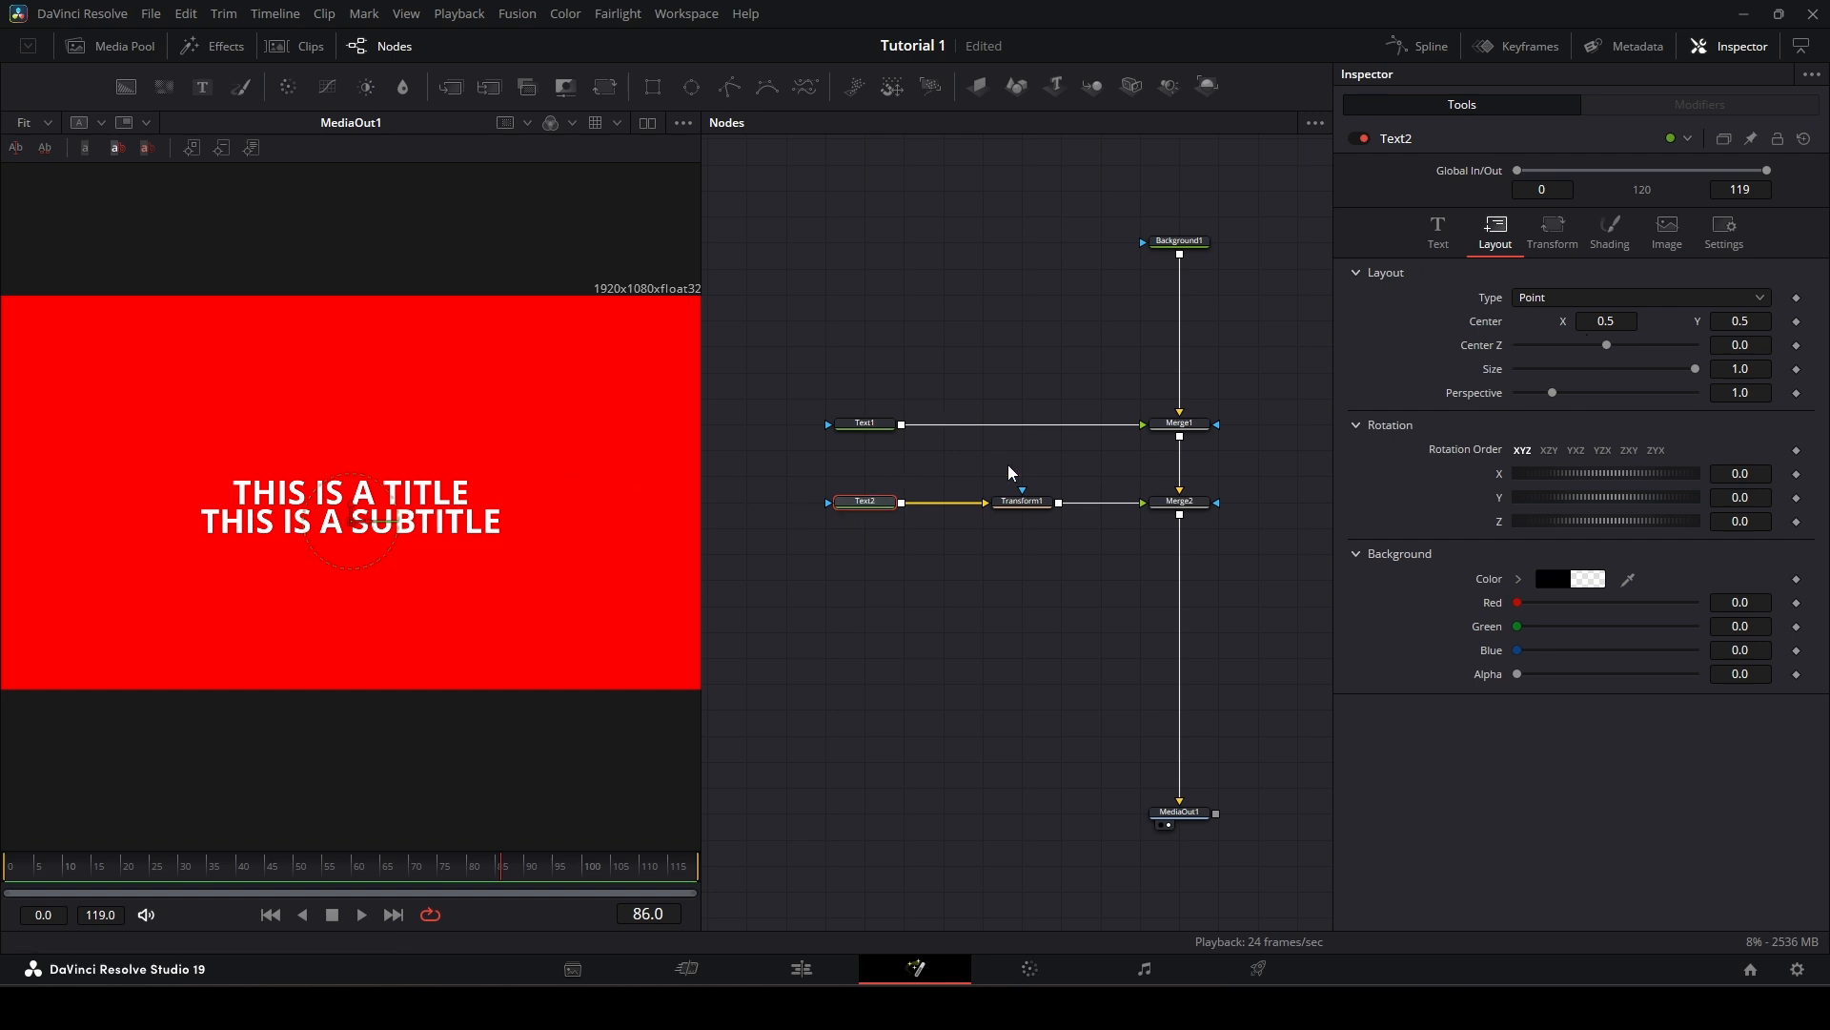
click(1438, 228)
drag(1750, 510, 1720, 510)
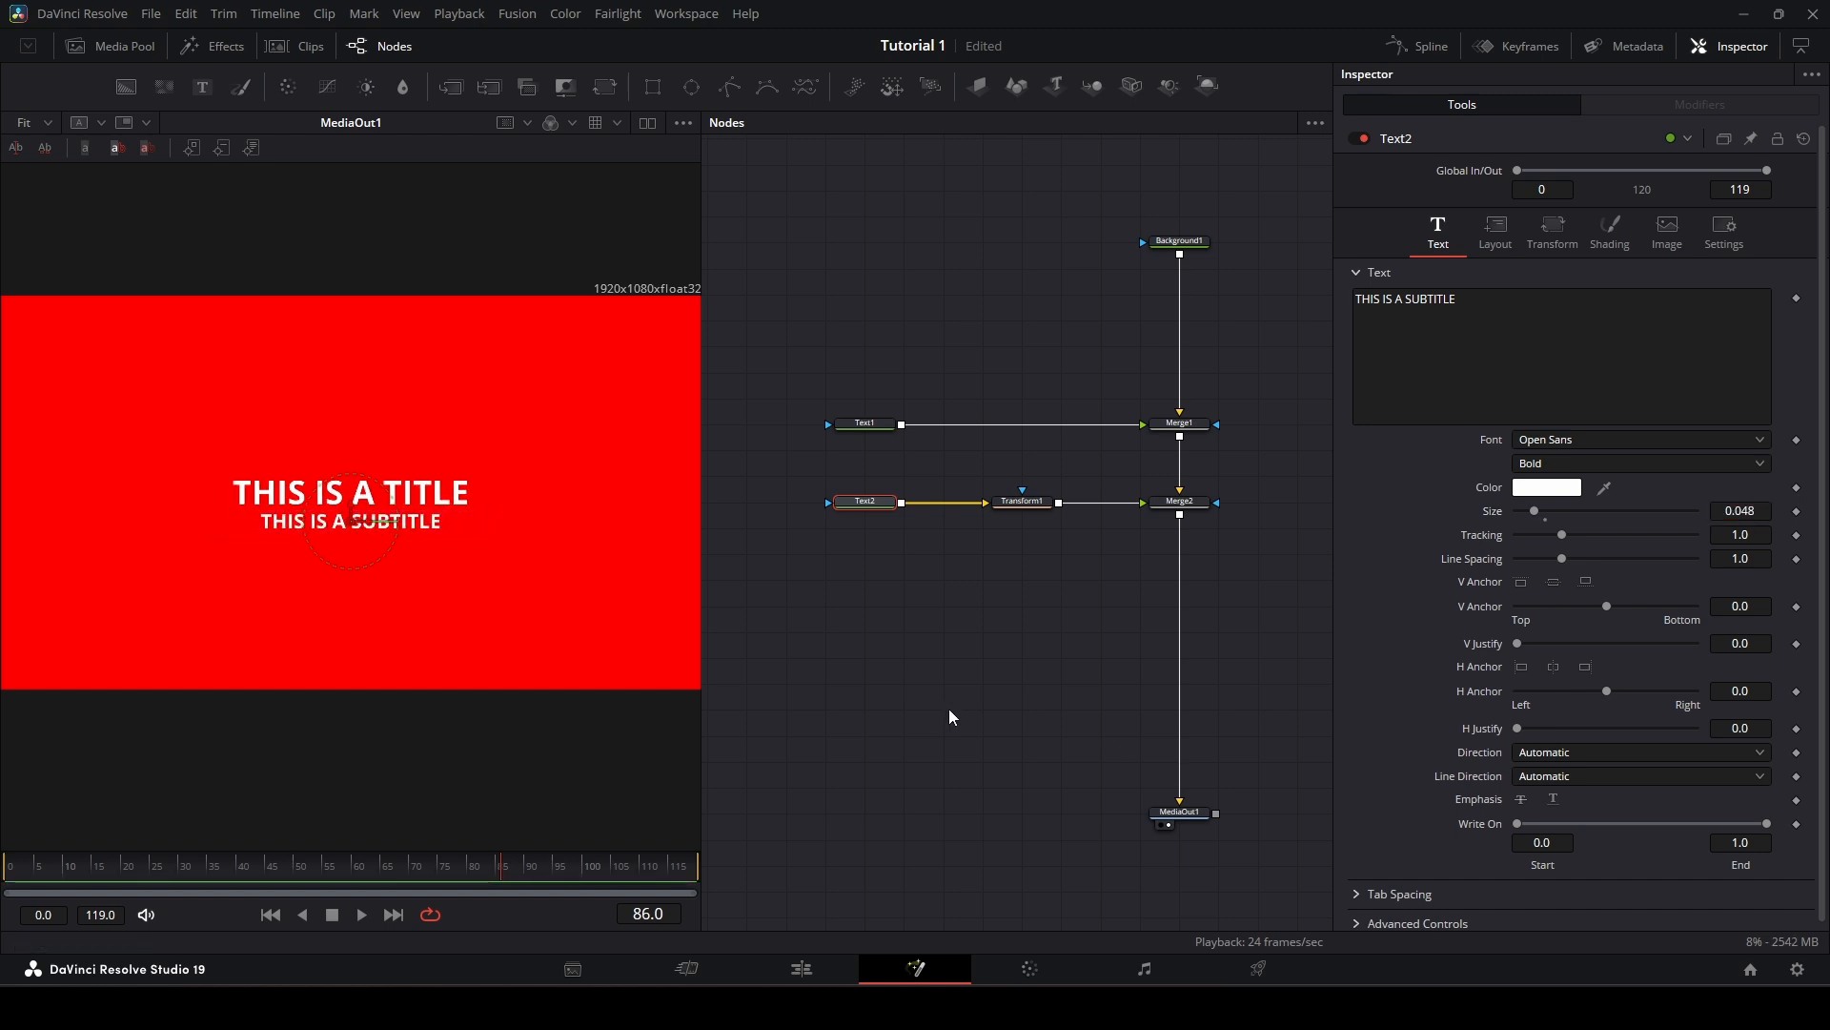
click(1198, 813)
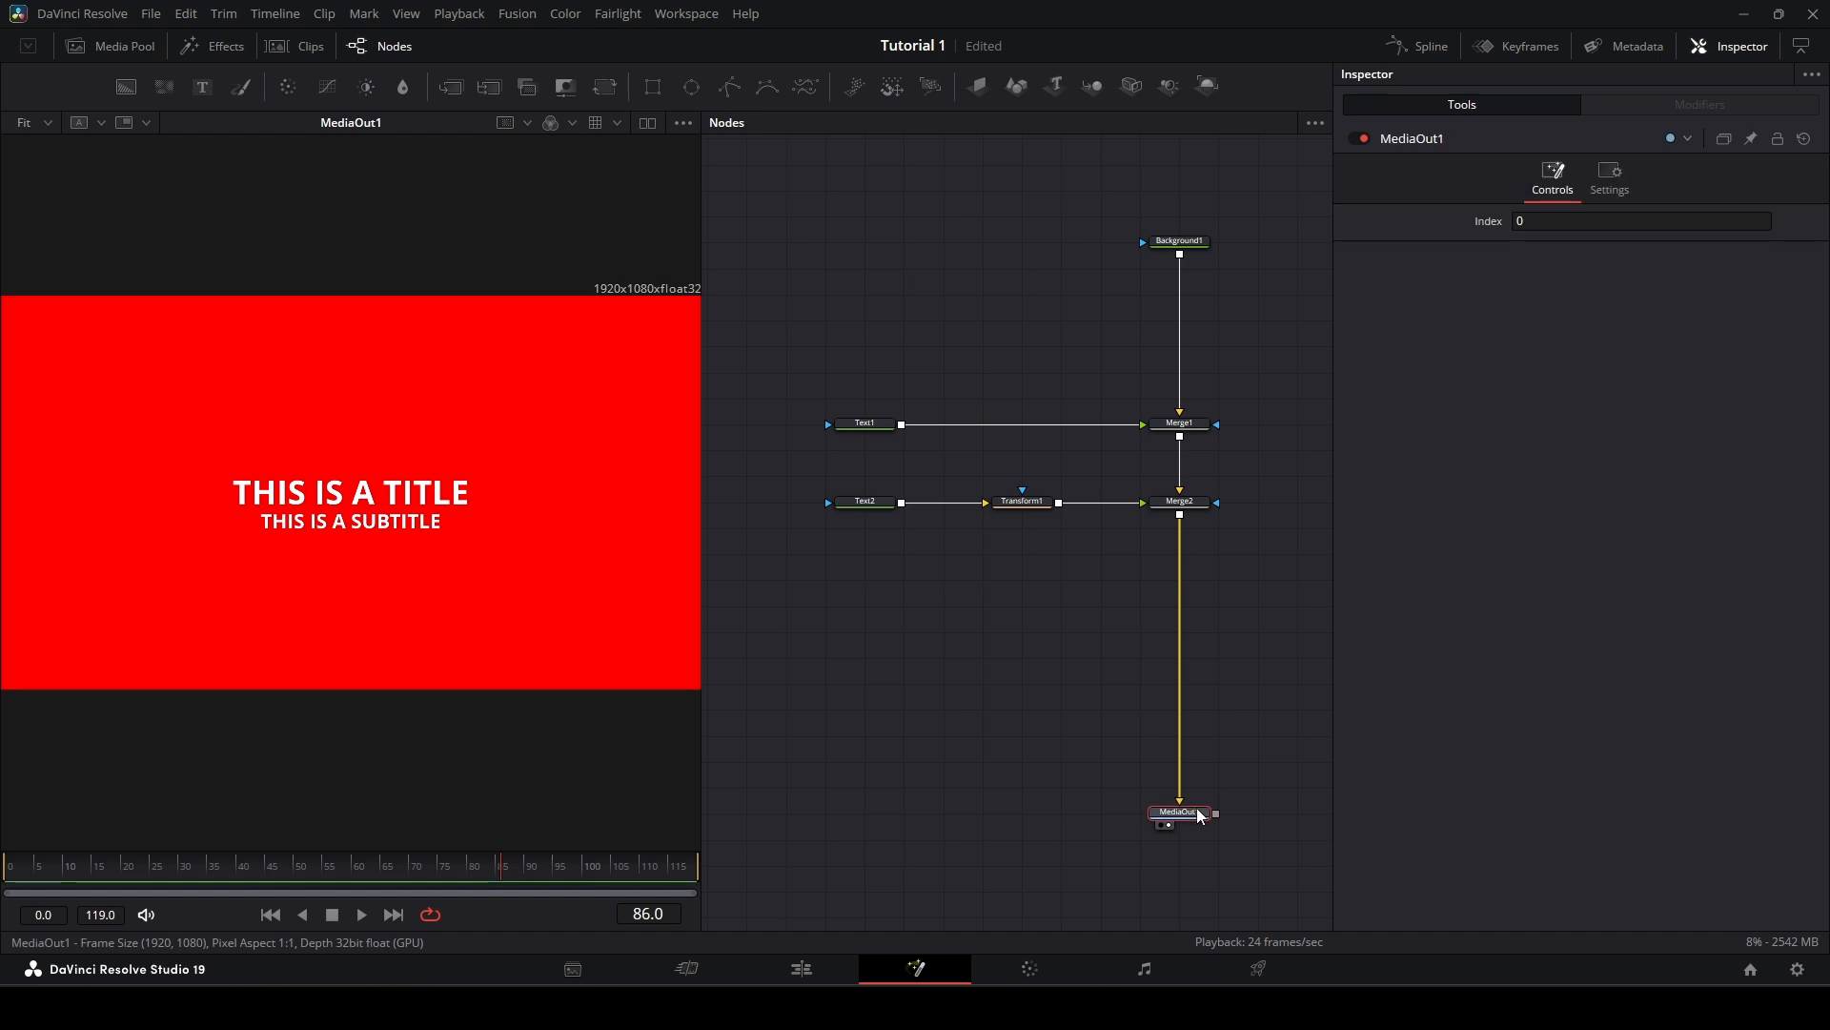
Step: Check the composition on the Edit page from the timeline start, and return to the Fusion page
click(801, 969)
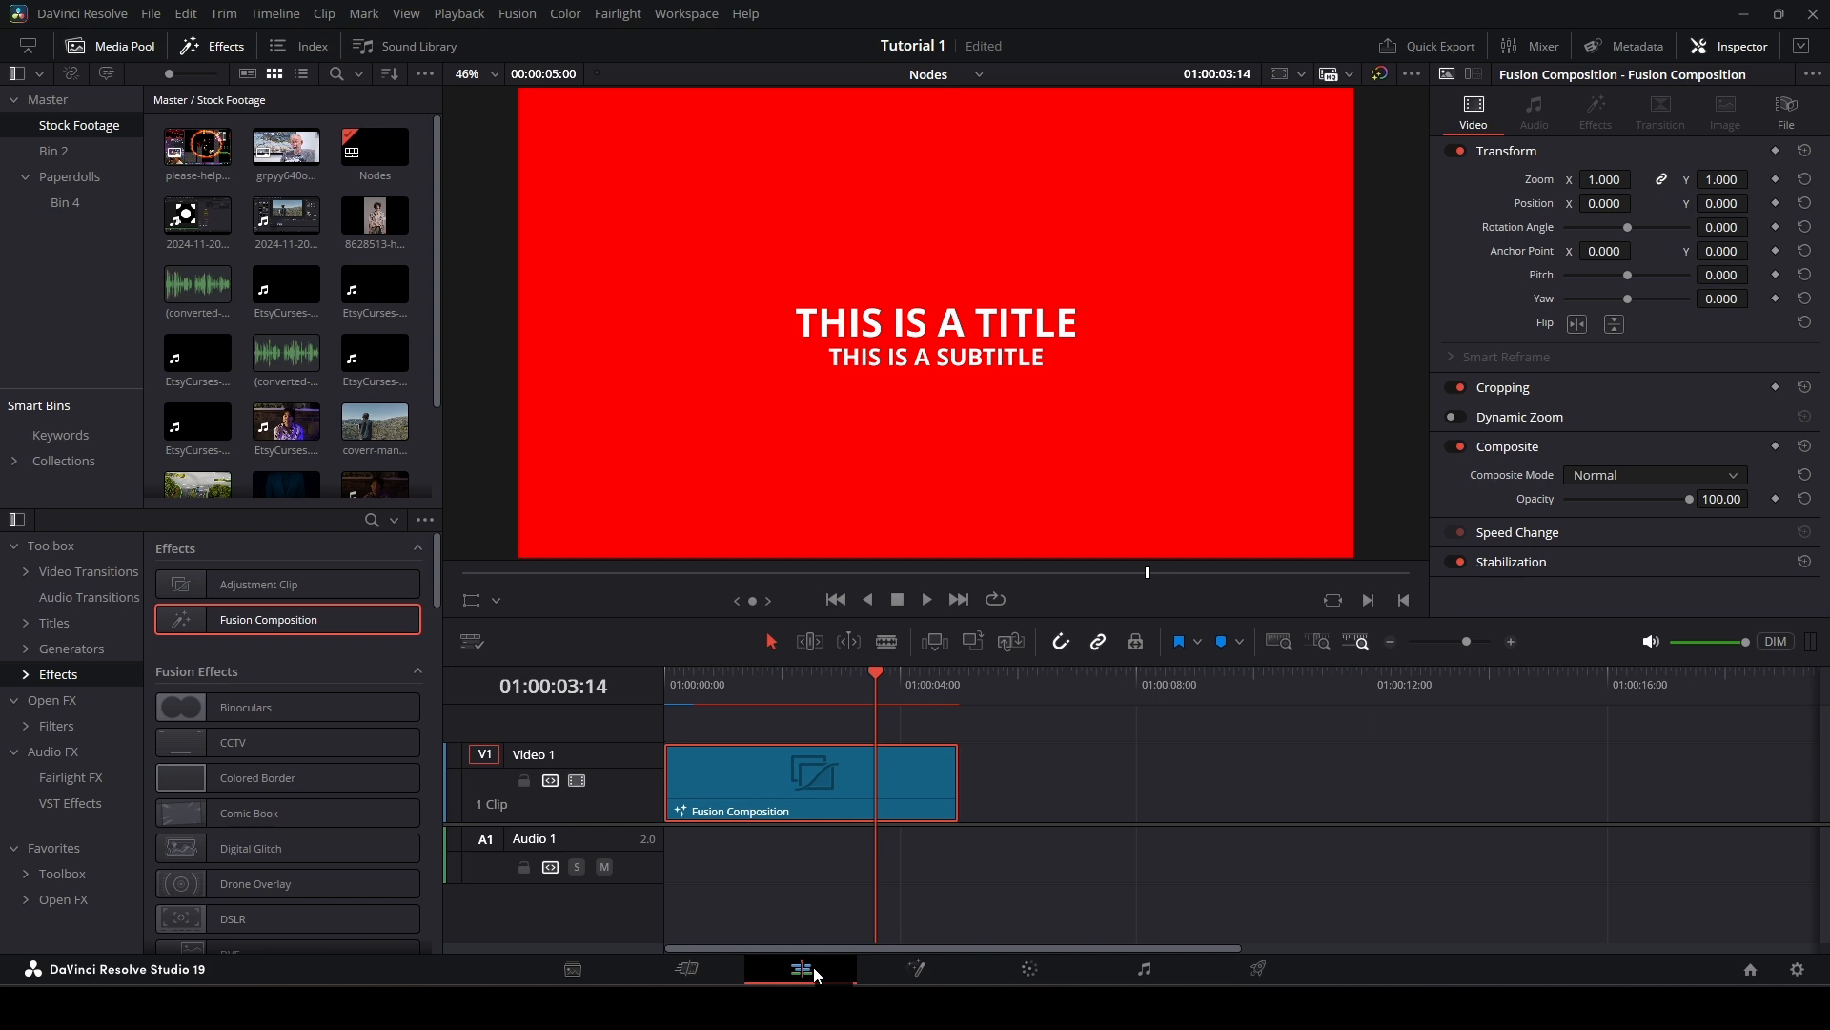
drag(867, 682, 628, 678)
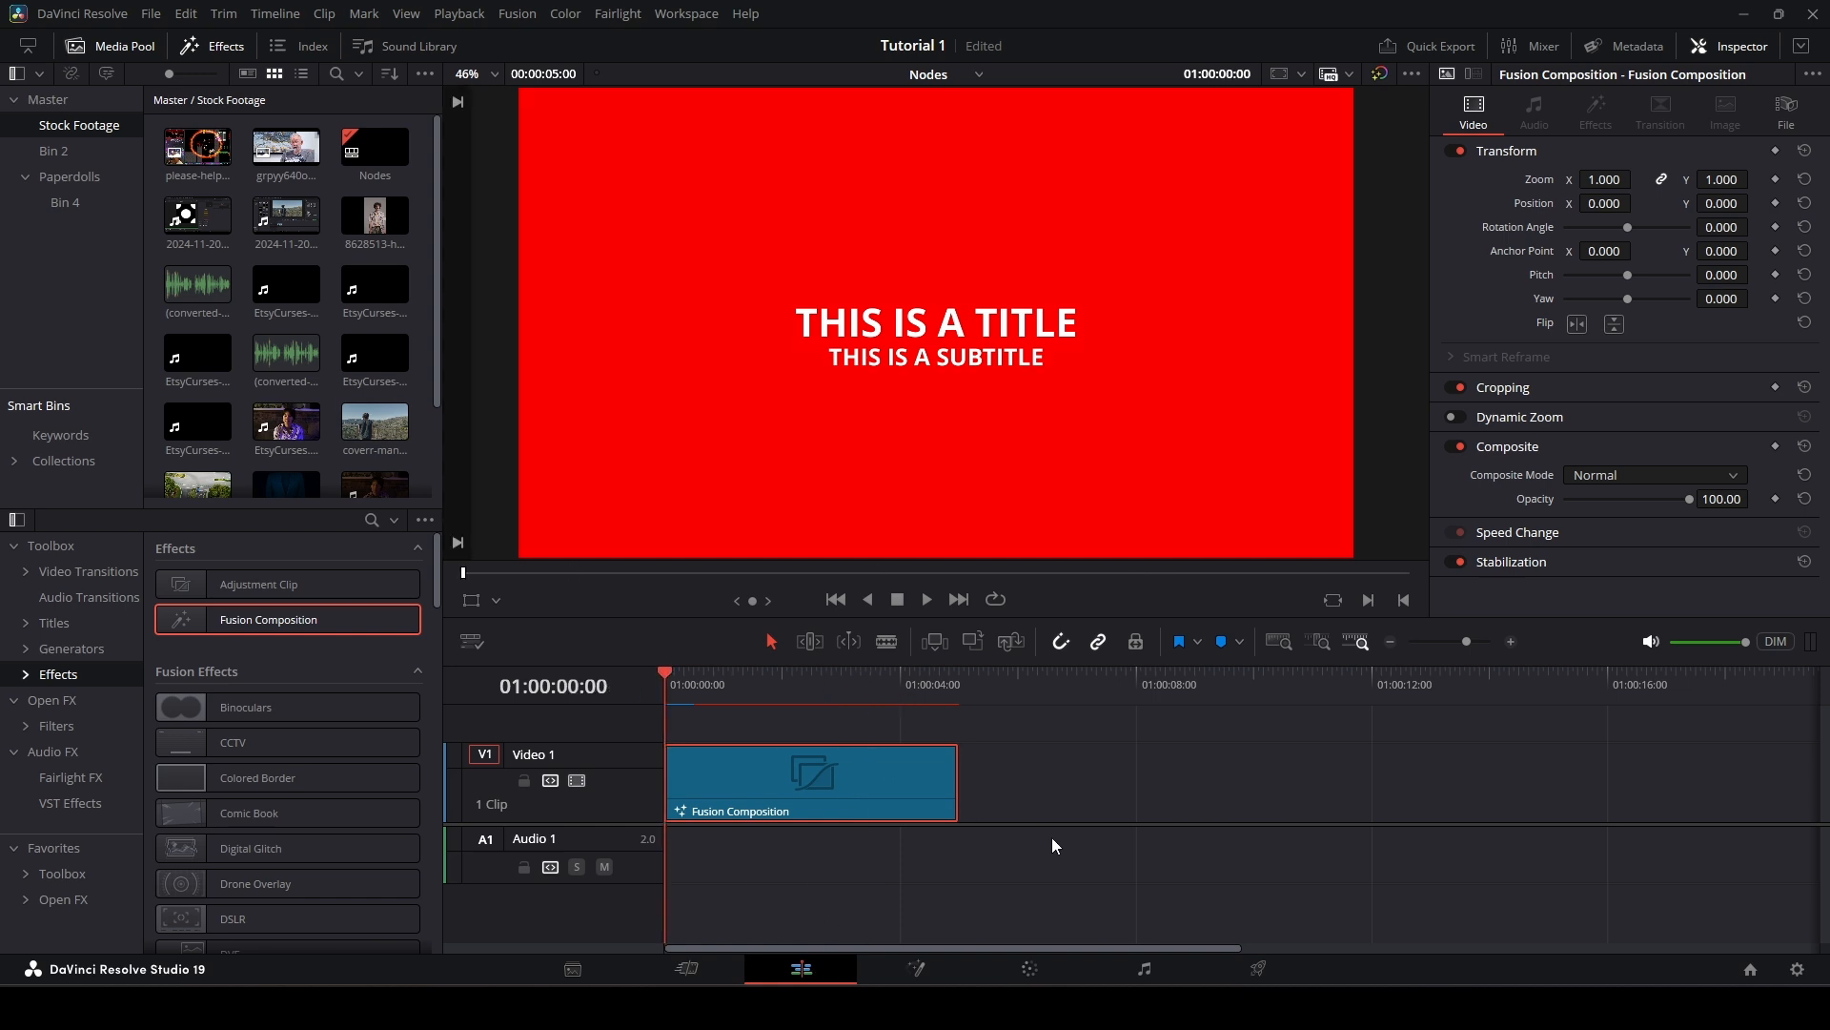
click(917, 970)
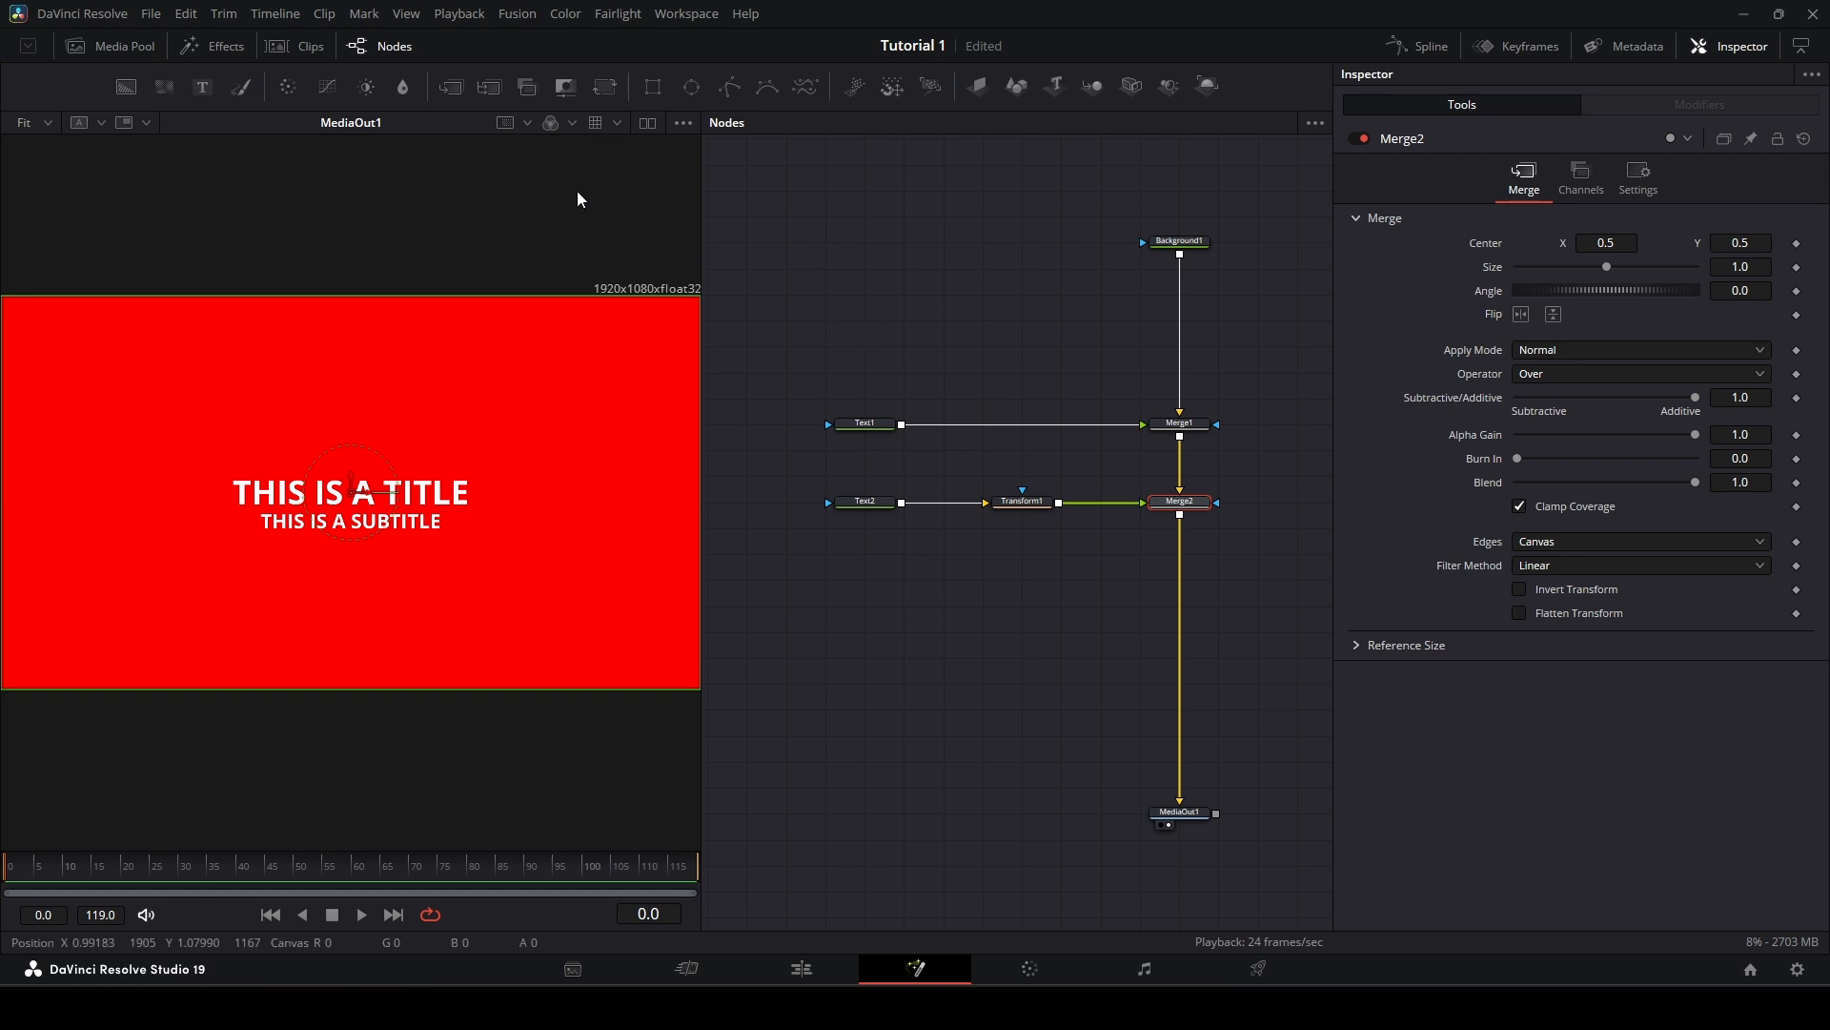
Step: Try repositioning the subtitle with Transform1 and the title with a new Transform node after Text1 to the frame's lower-right corner
click(1022, 501)
drag(366, 522, 596, 661)
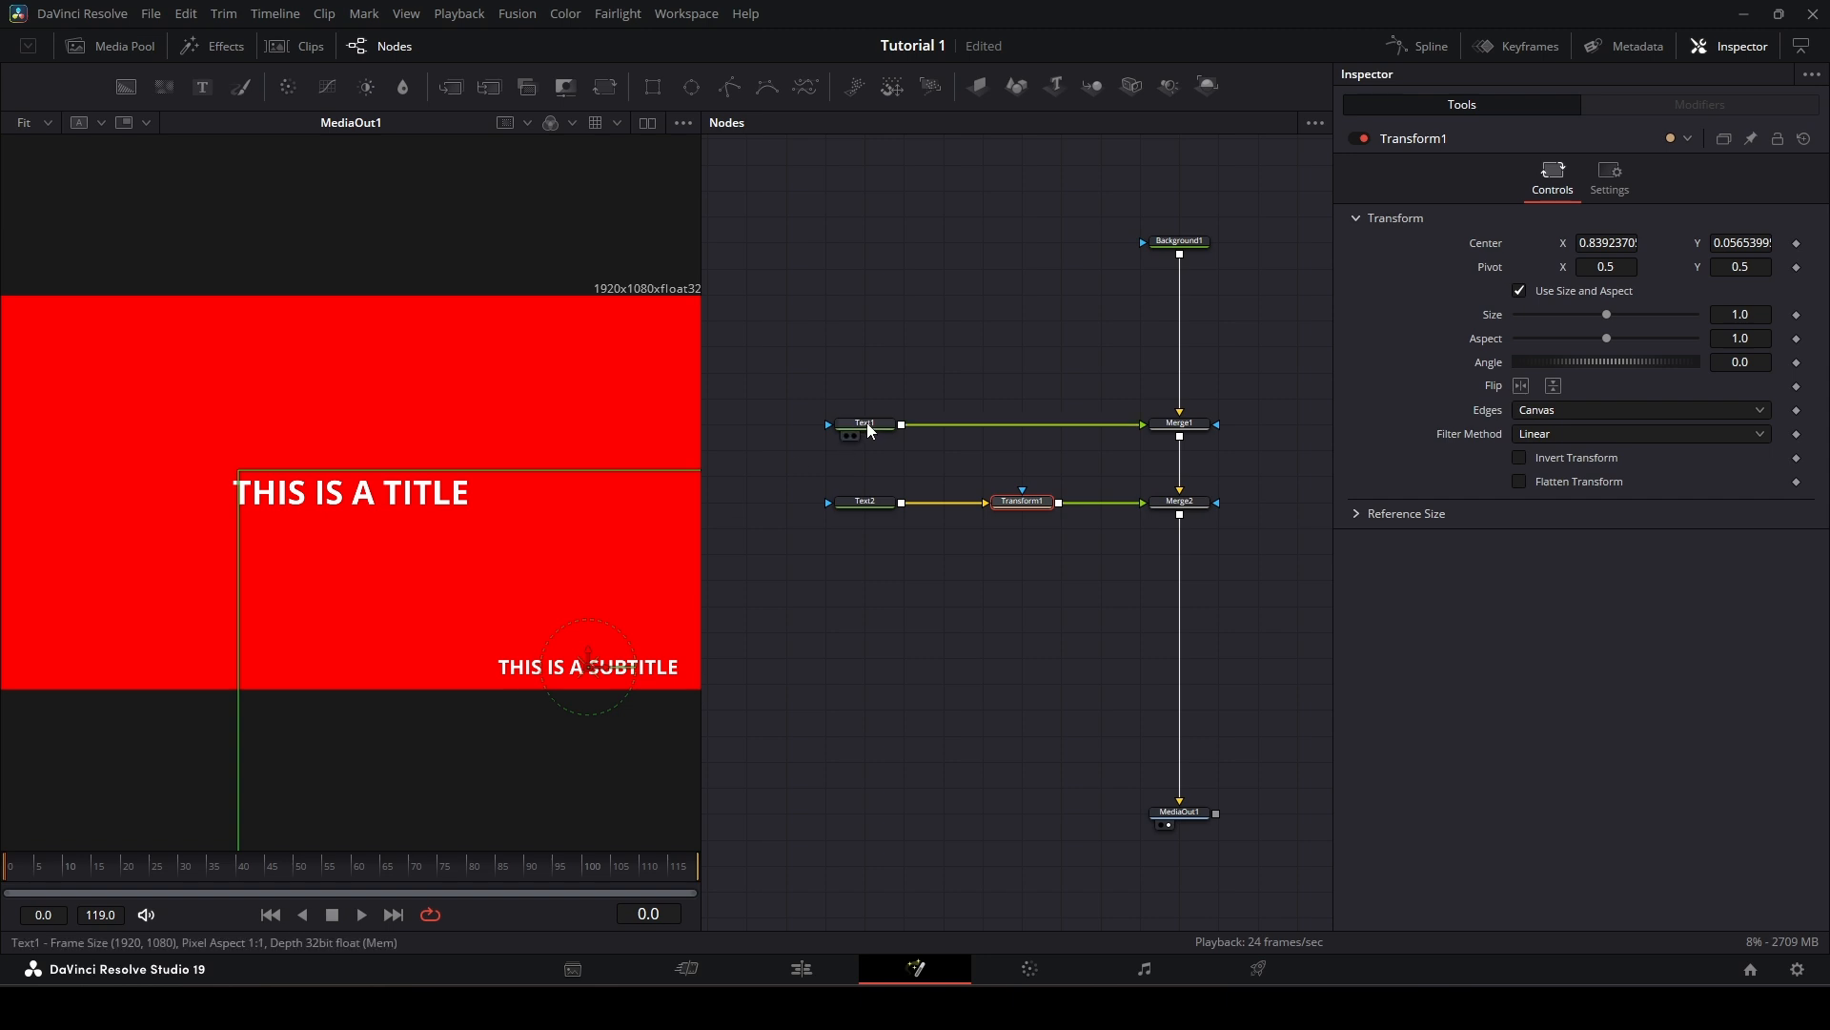
click(867, 421)
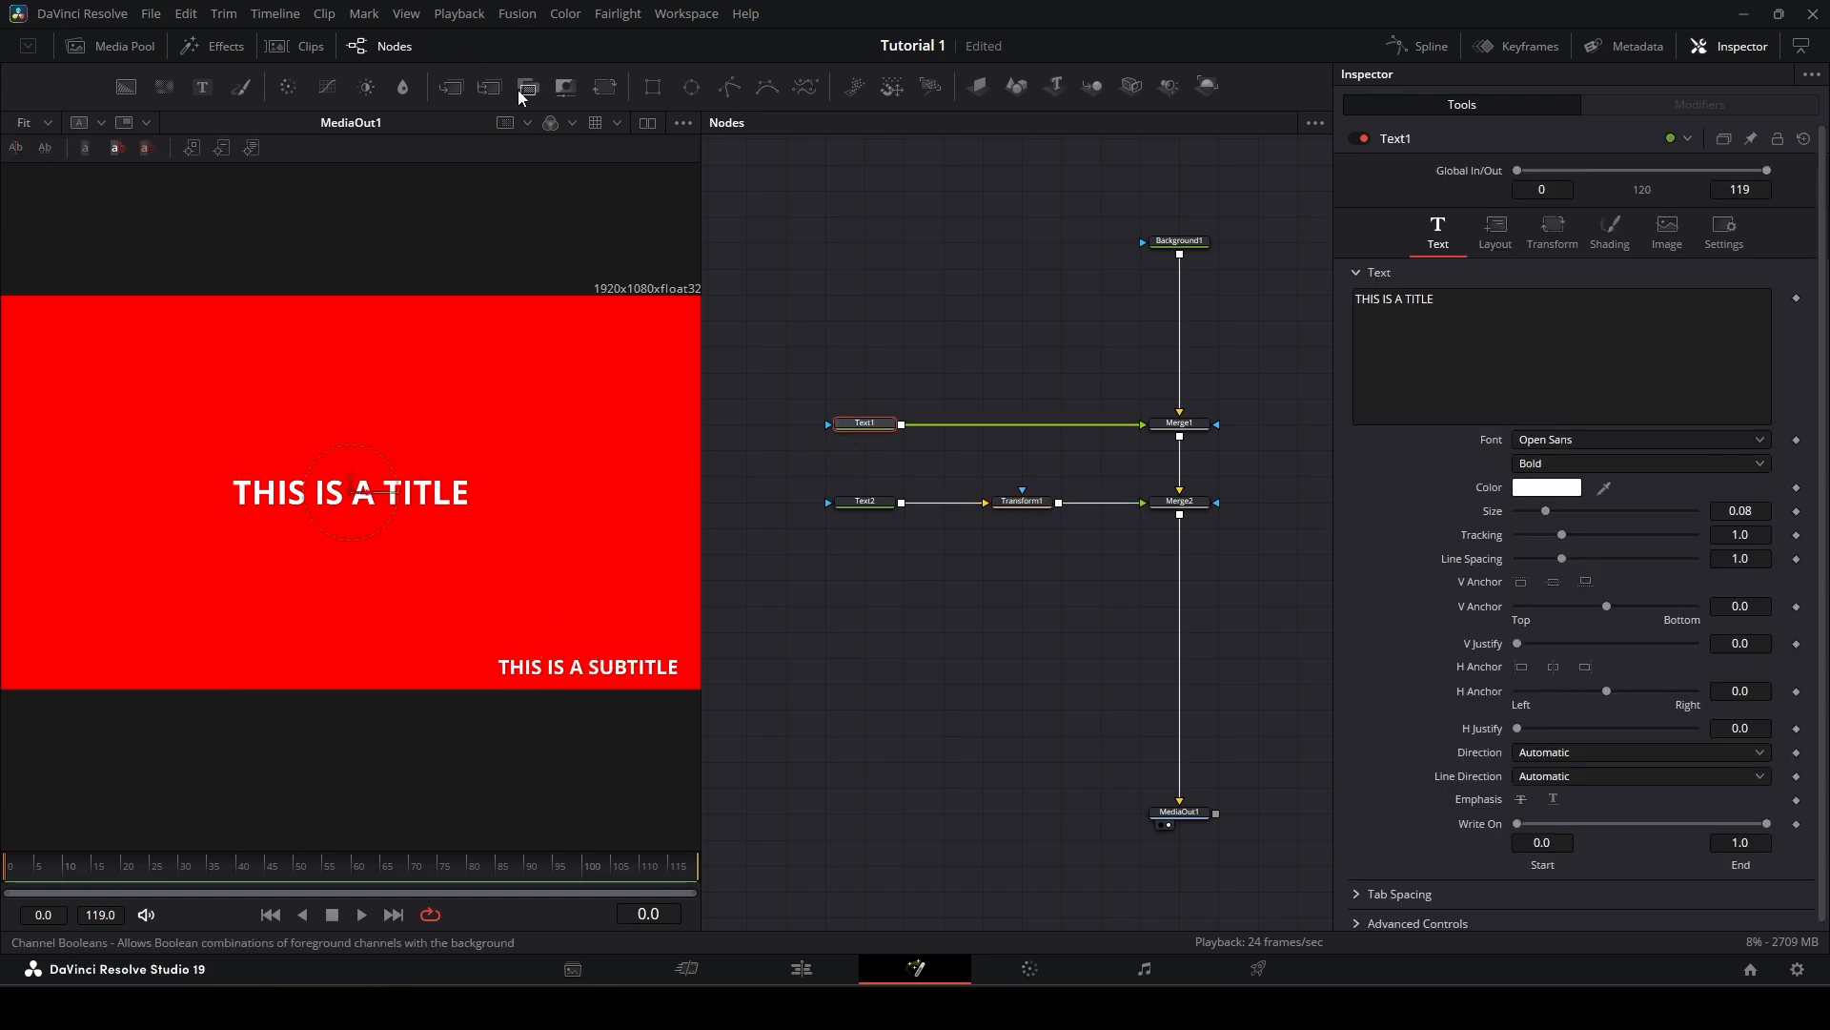
click(606, 86)
drag(994, 429, 1032, 429)
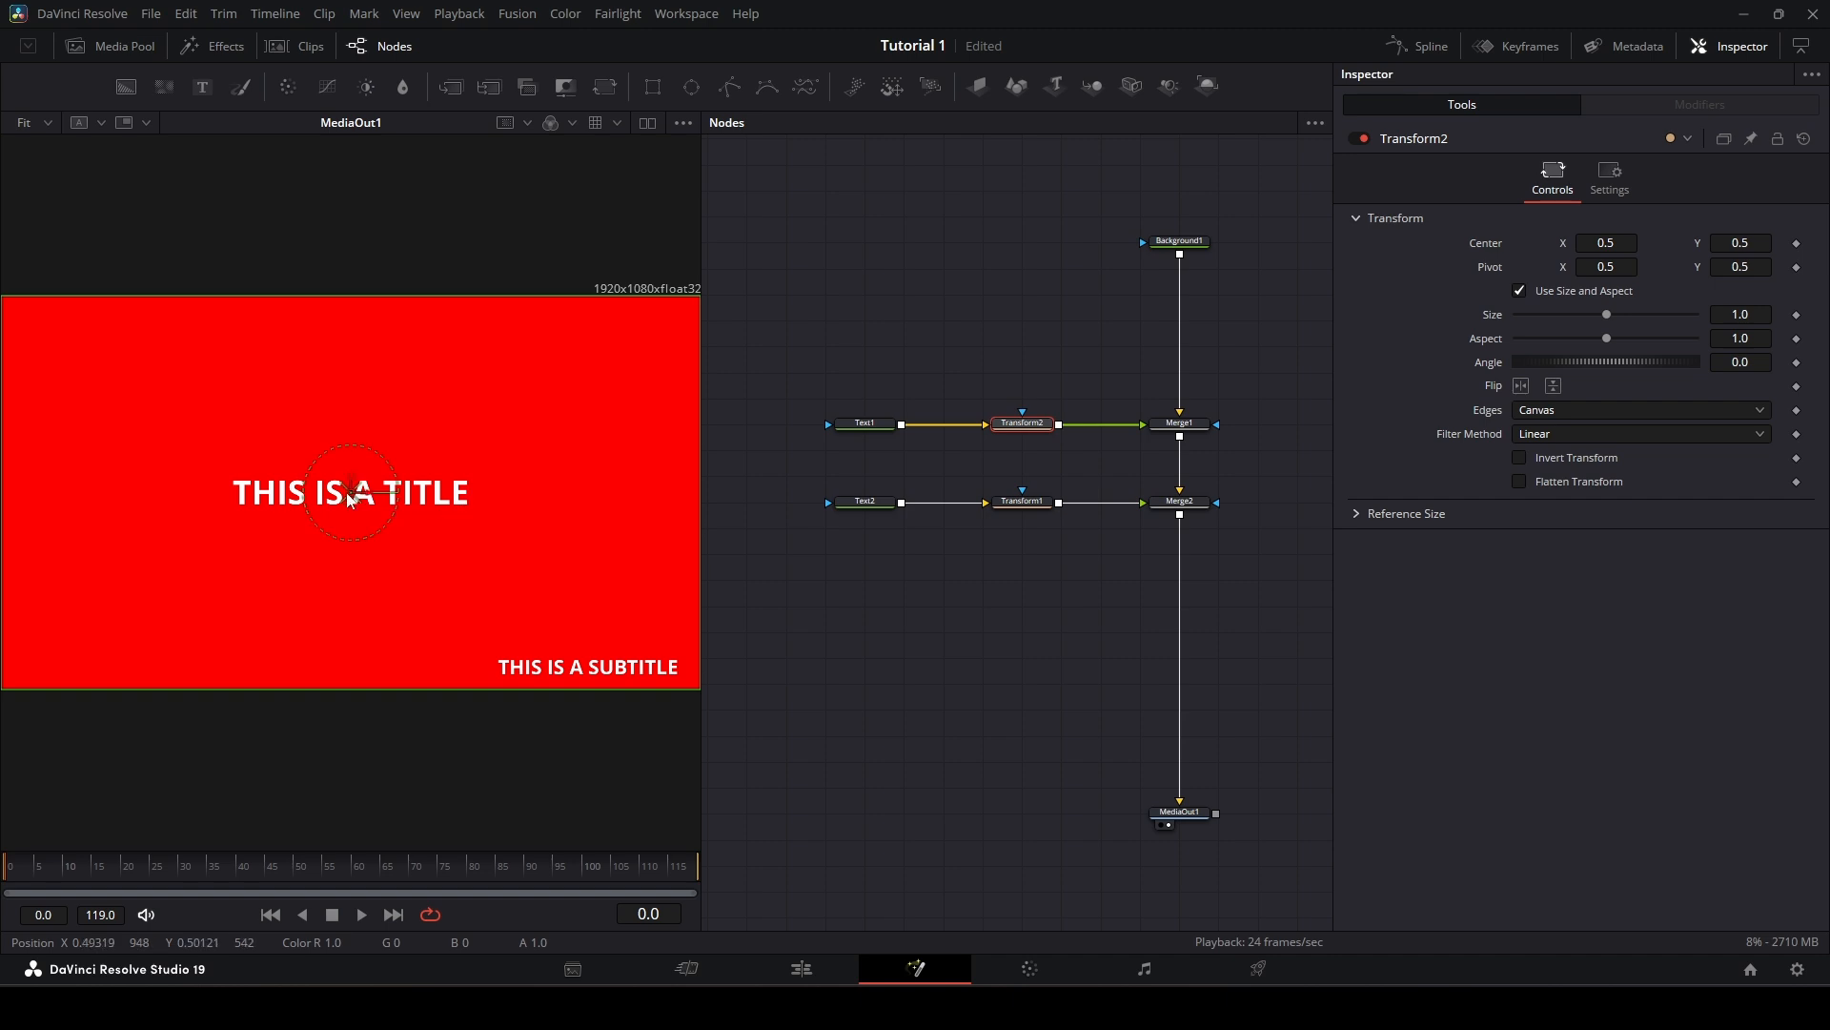
drag(347, 493, 488, 613)
drag(349, 494, 560, 637)
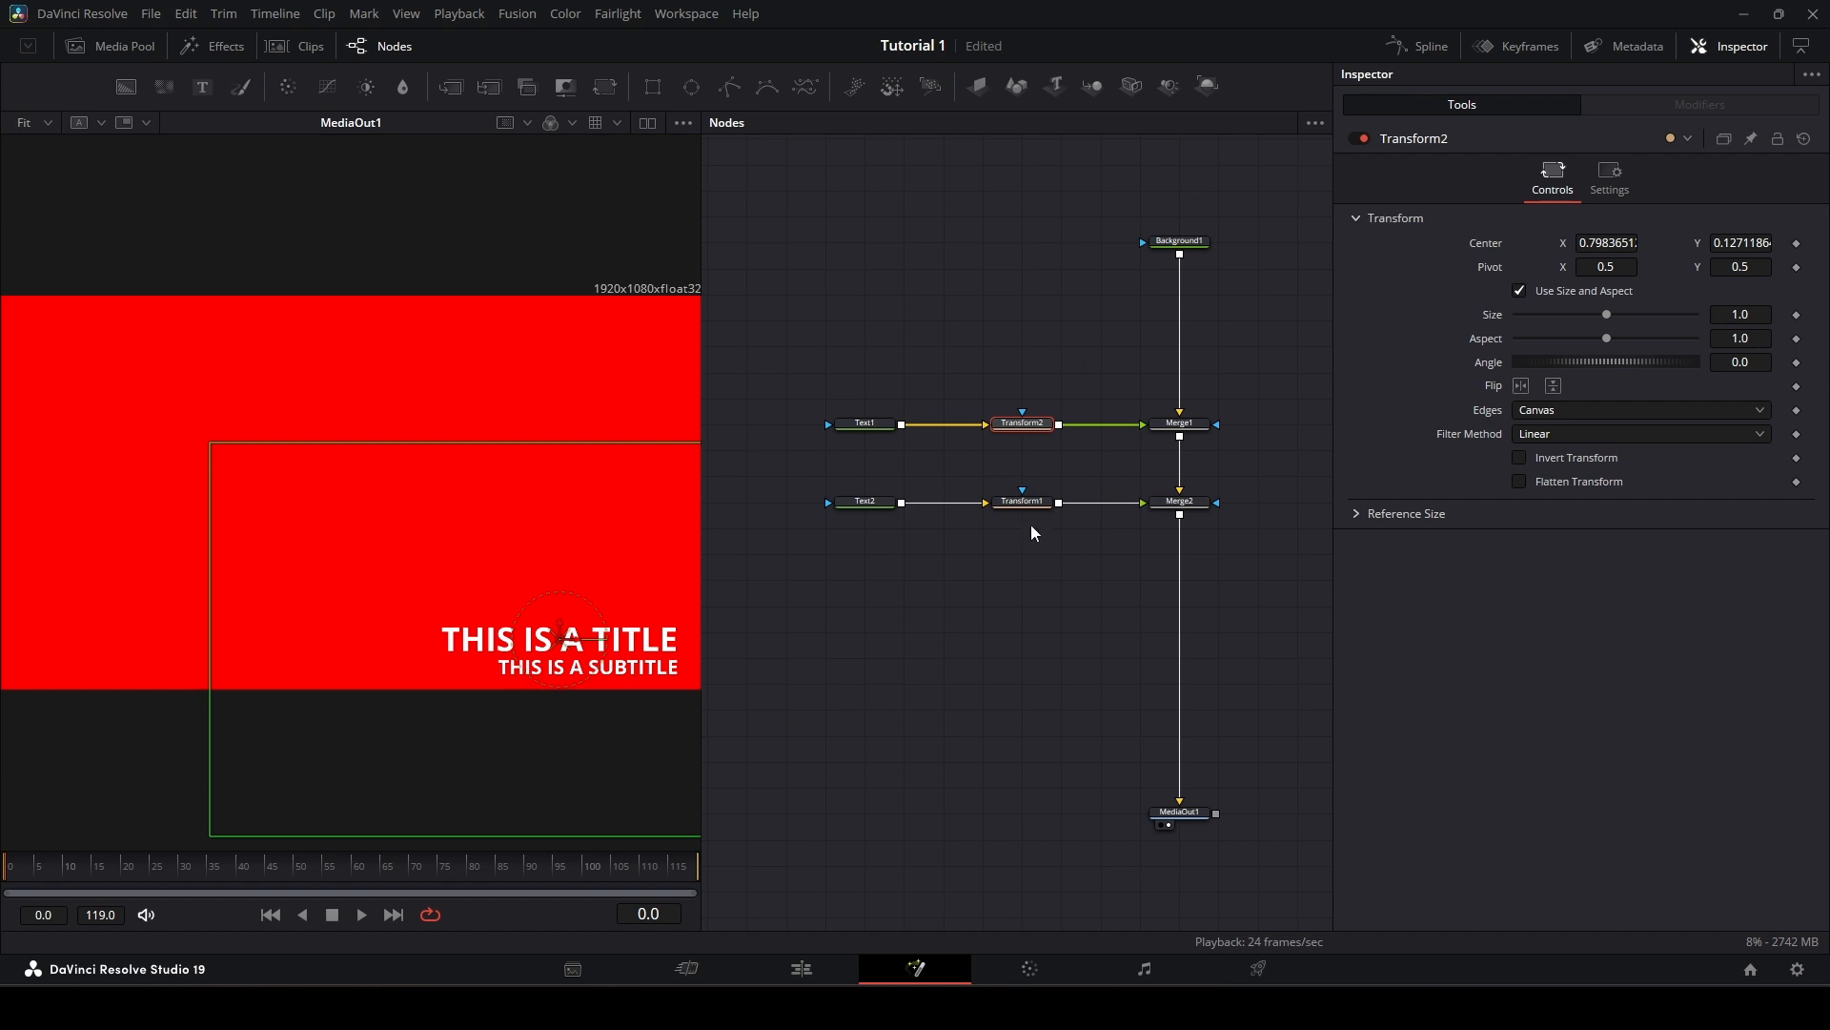
Step: Undo the separate title and subtitle moves and the Transform node added after Text1
mouse_move(1032, 517)
key(ctrl+z)
key(ctrl+z)
key(ctrl+z)
key(ctrl+z)
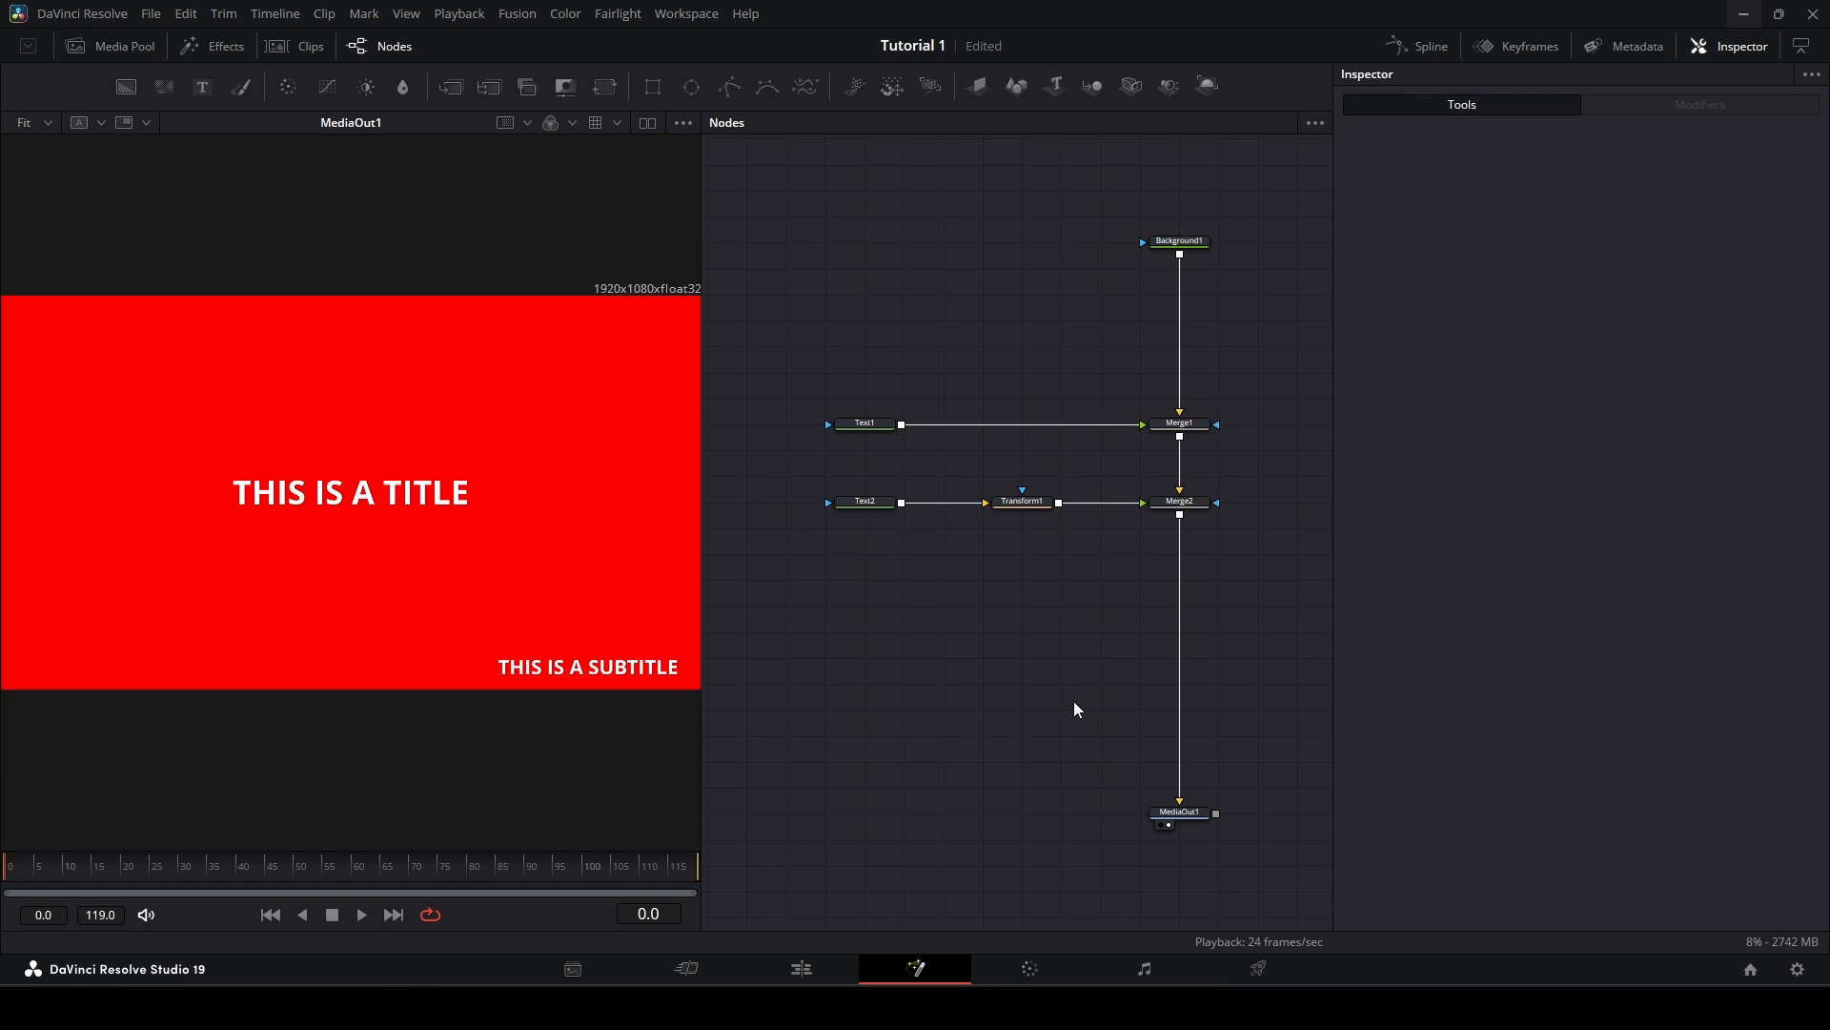
key(ctrl+z)
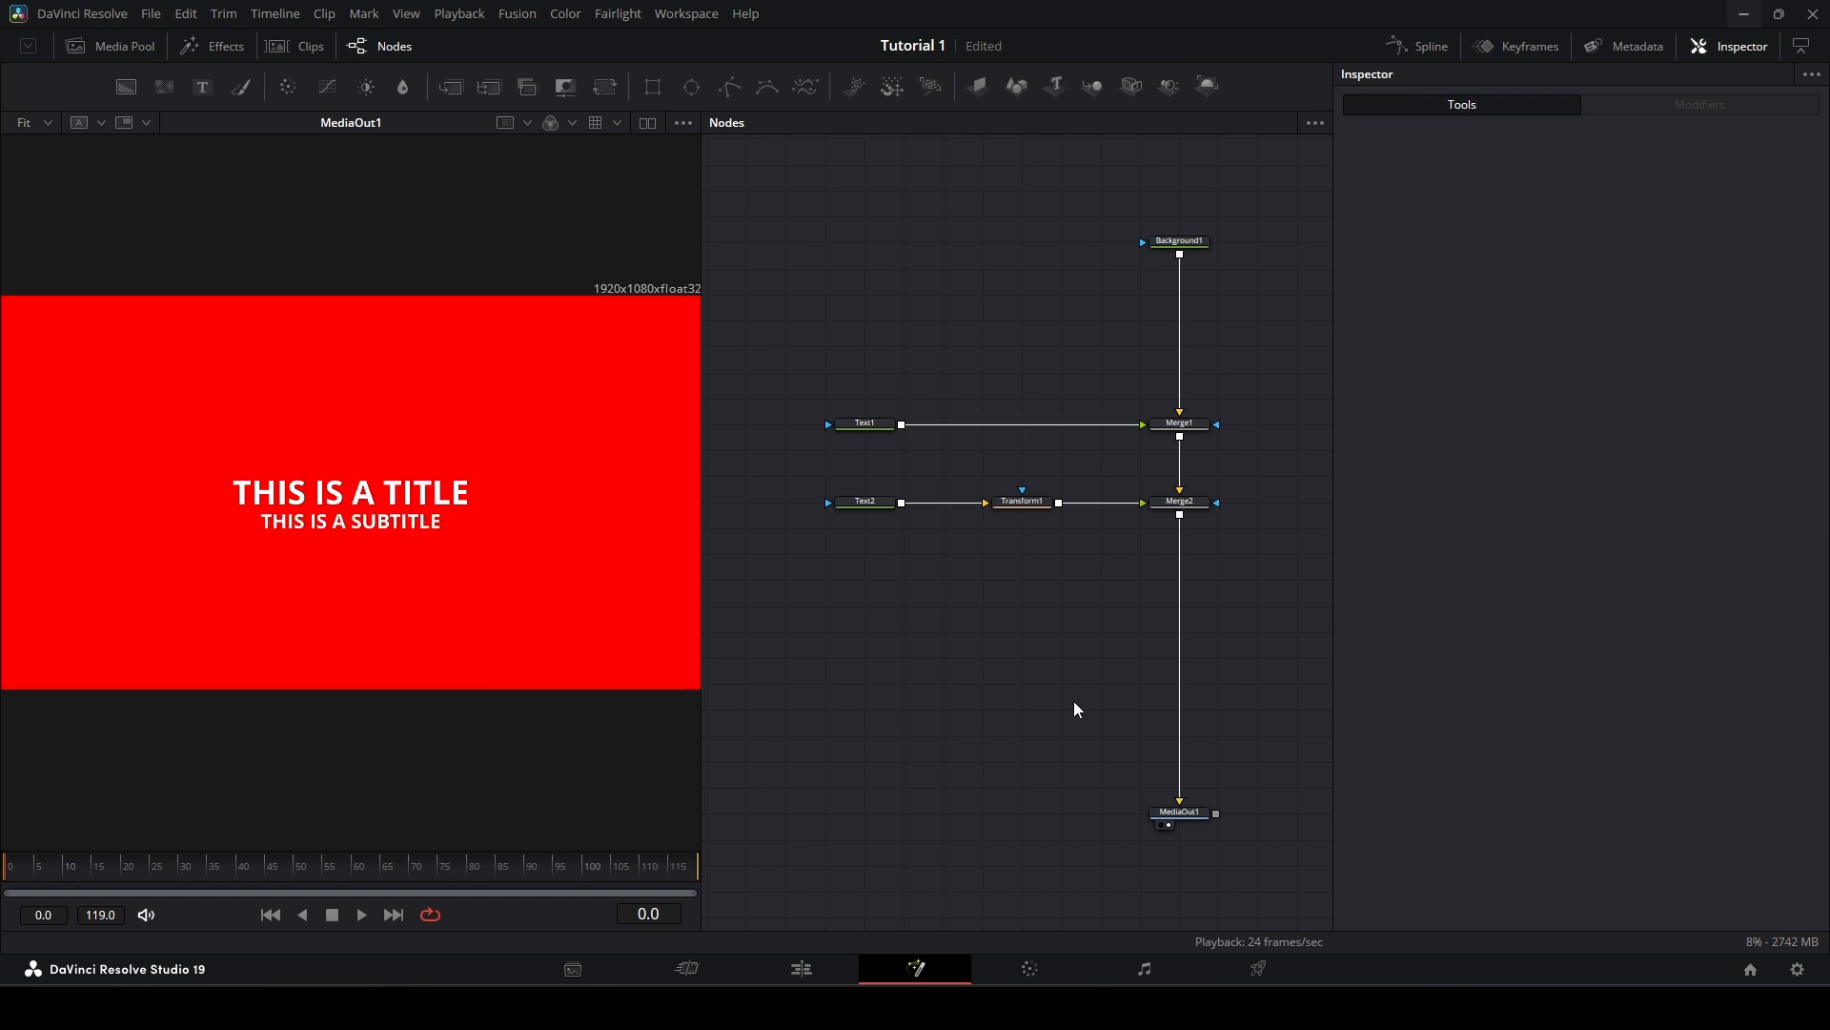
Step: Place Transform1 directly beside Text2 and delete the Merge2 node
click(1042, 514)
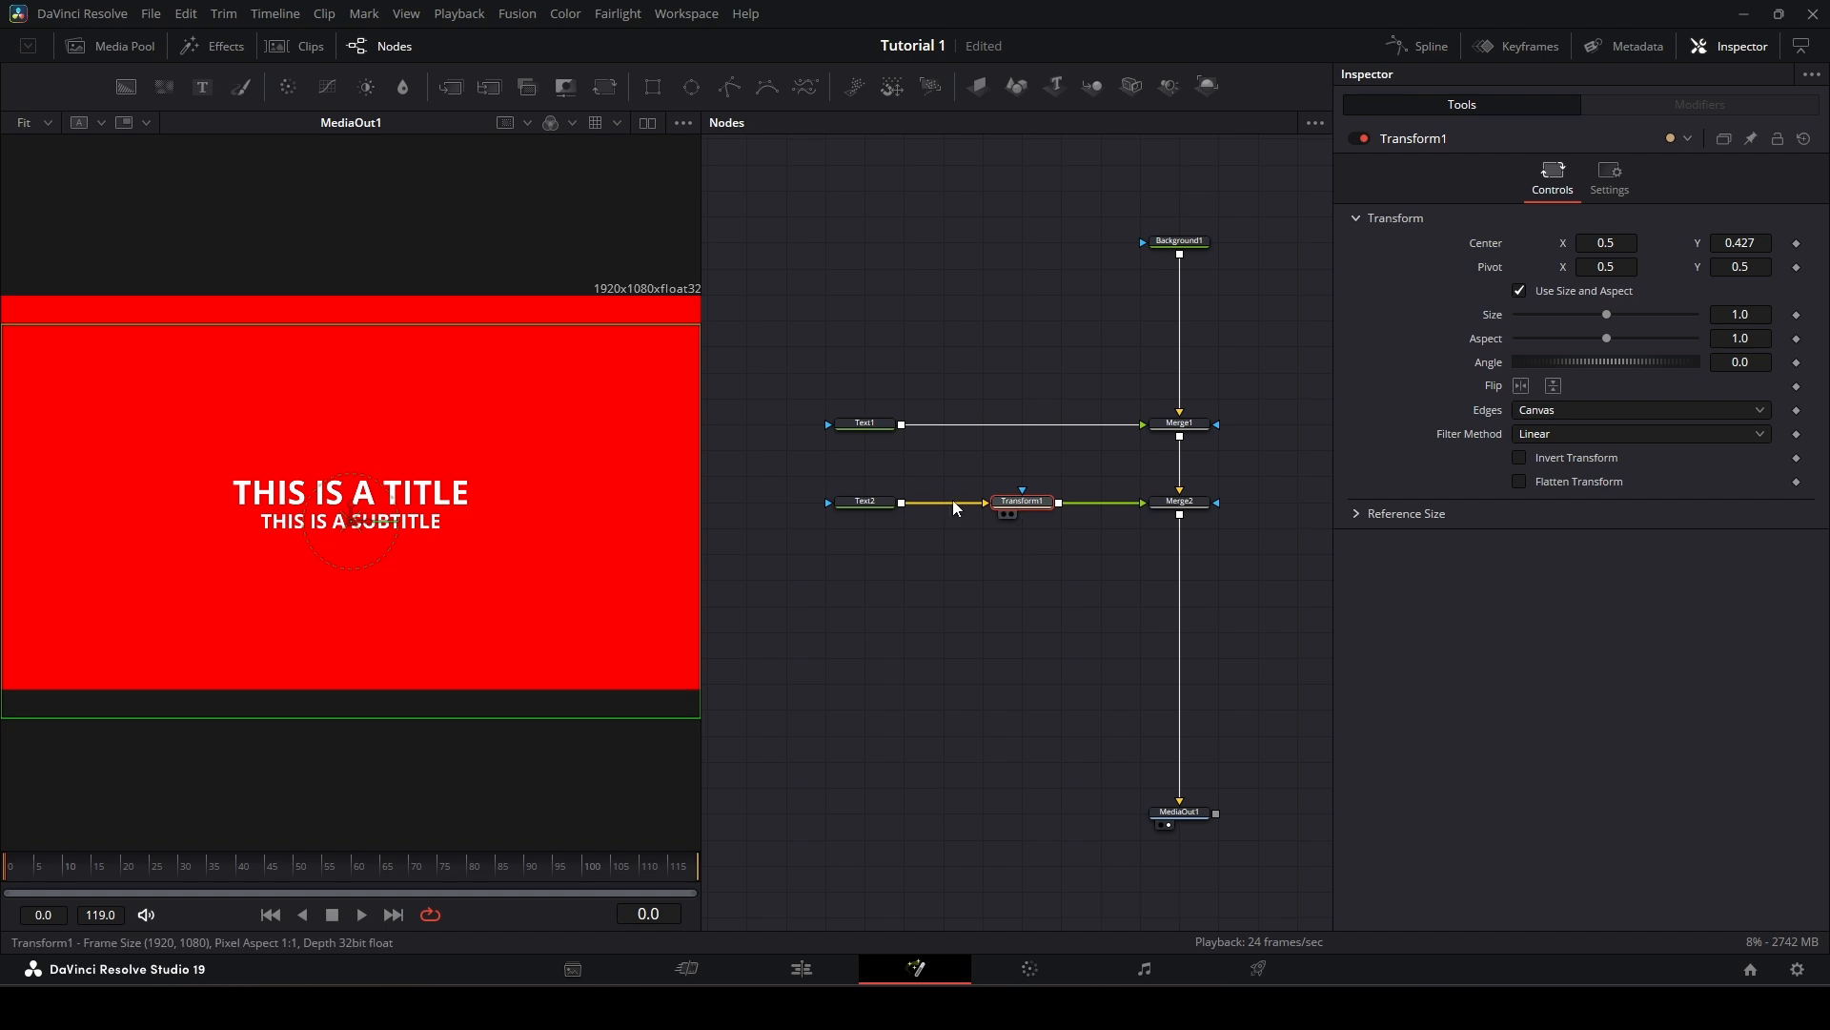
drag(952, 500, 944, 496)
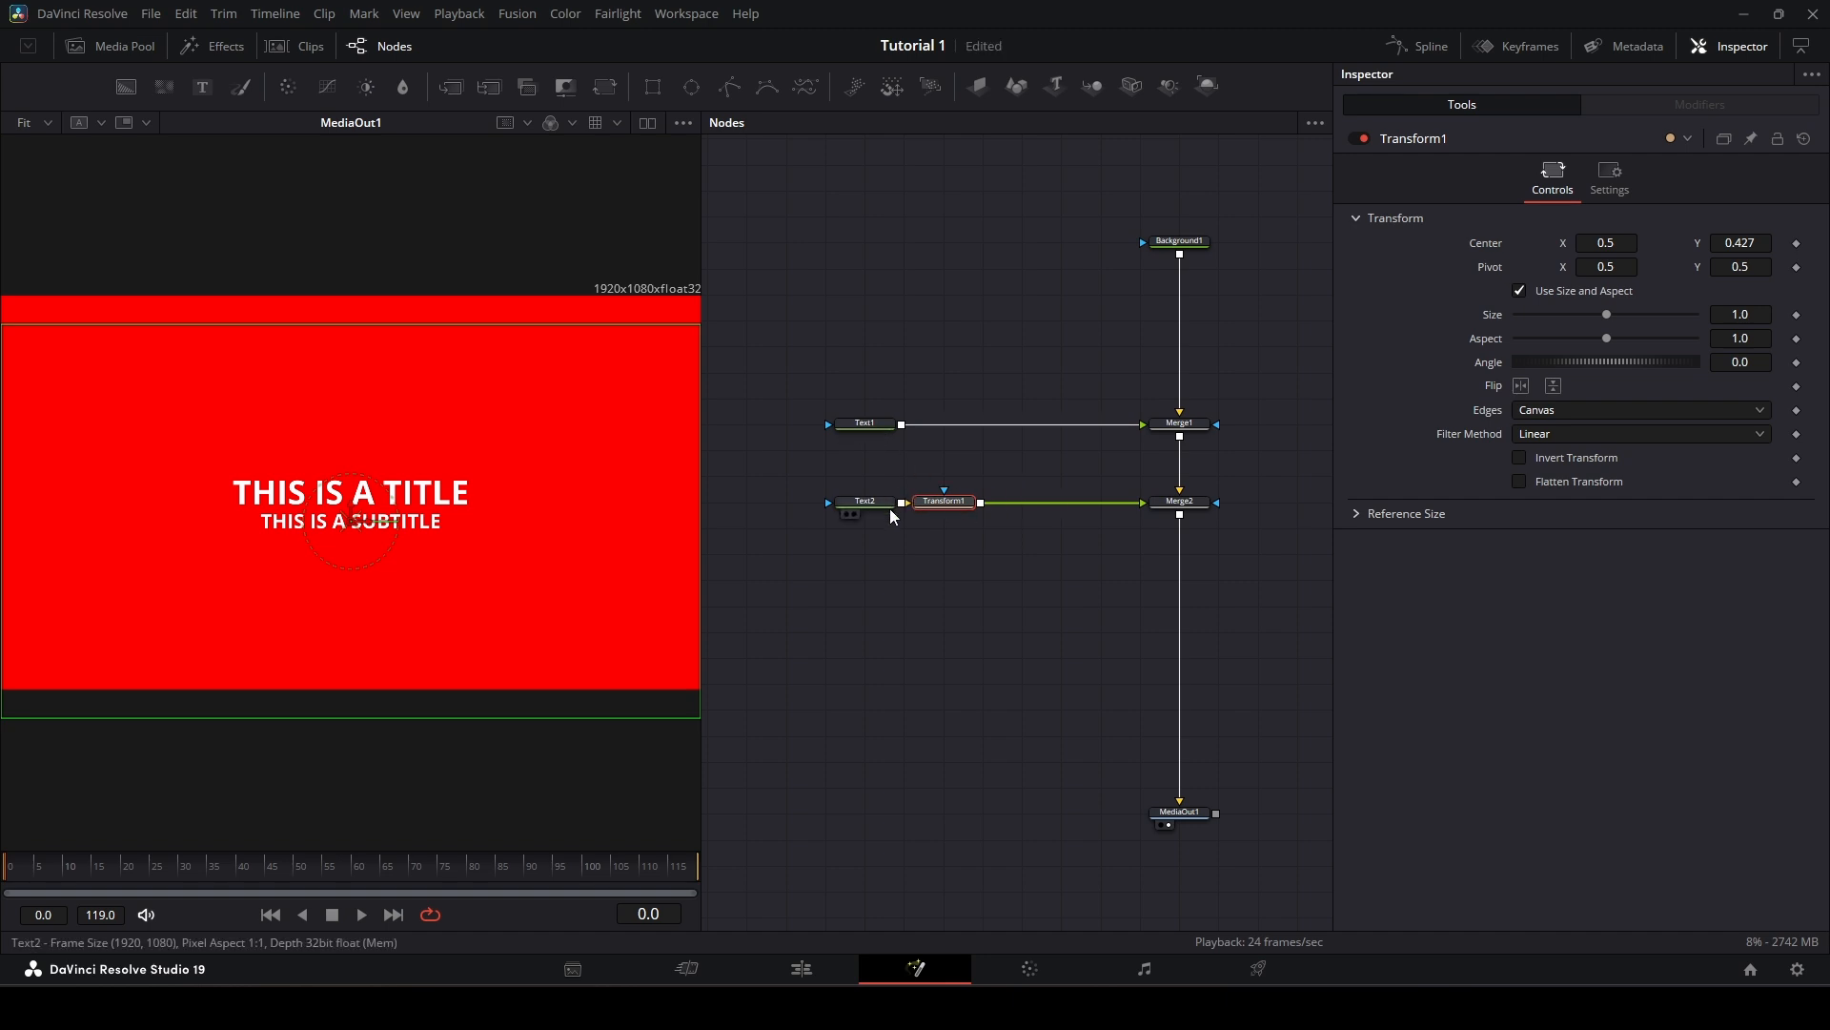
drag(809, 479, 1183, 515)
click(1182, 513)
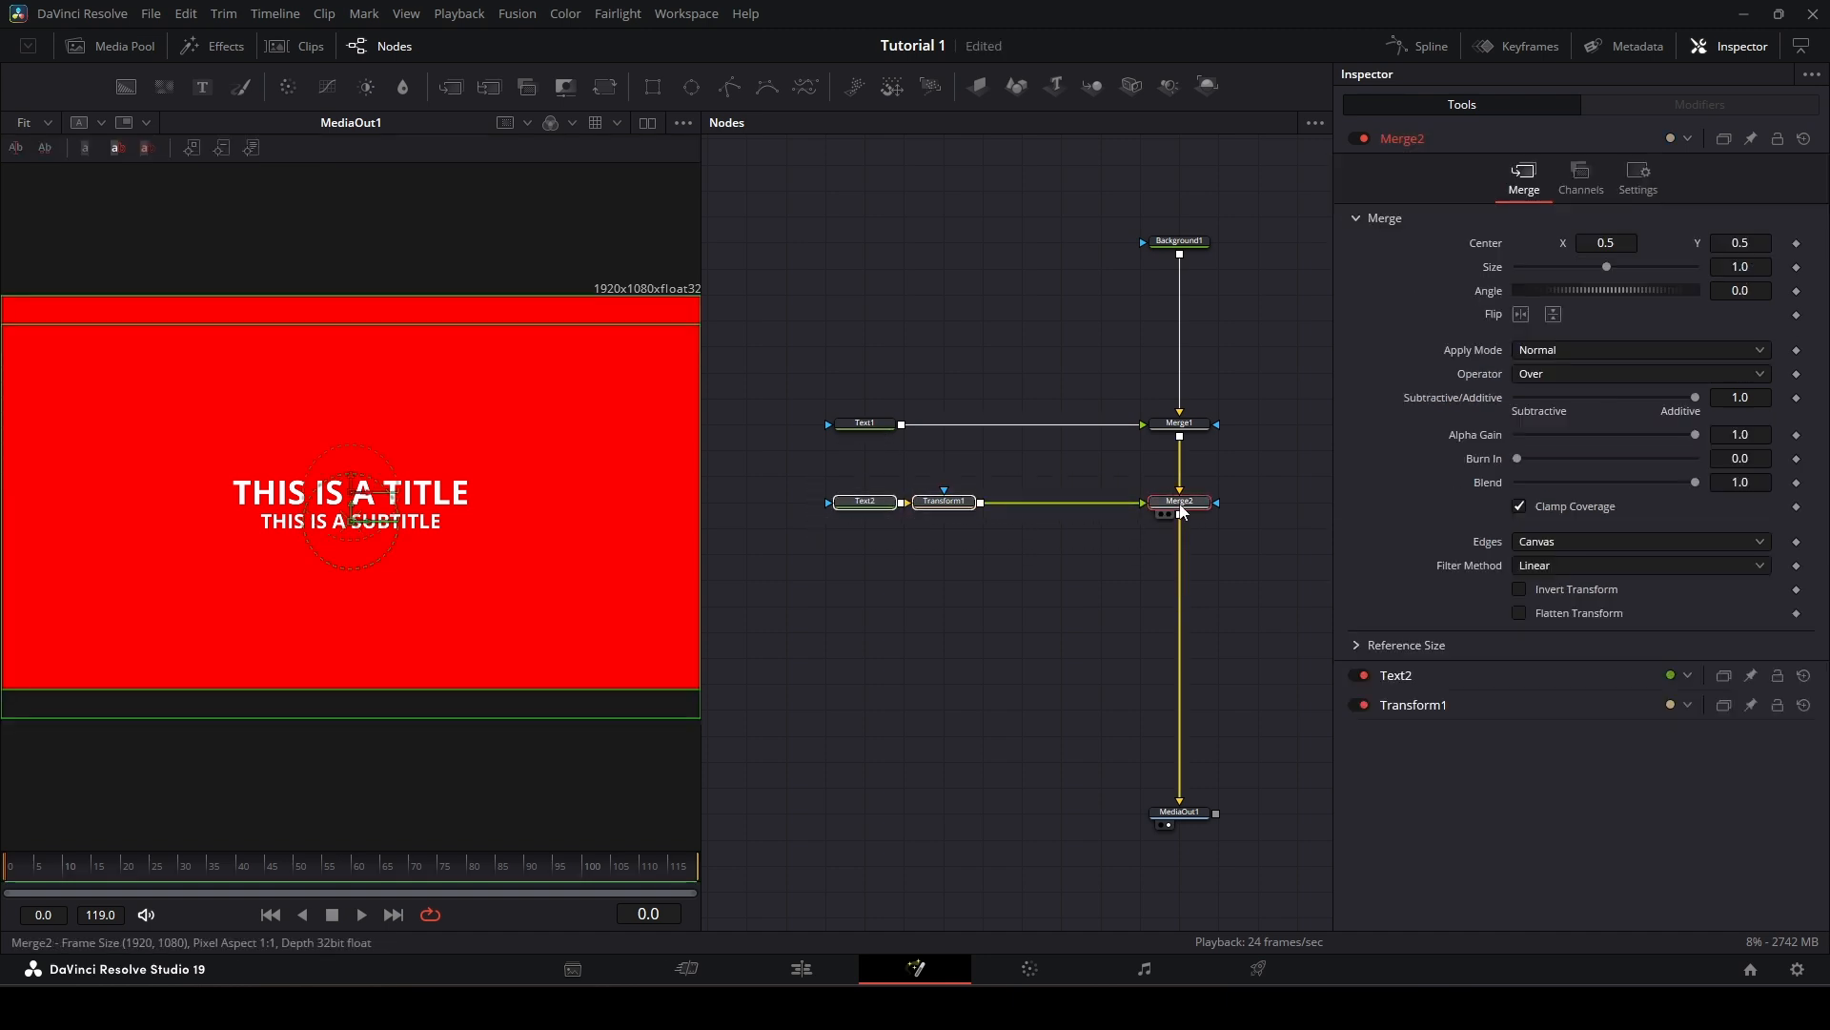
key(Delete)
key(ctrl+z)
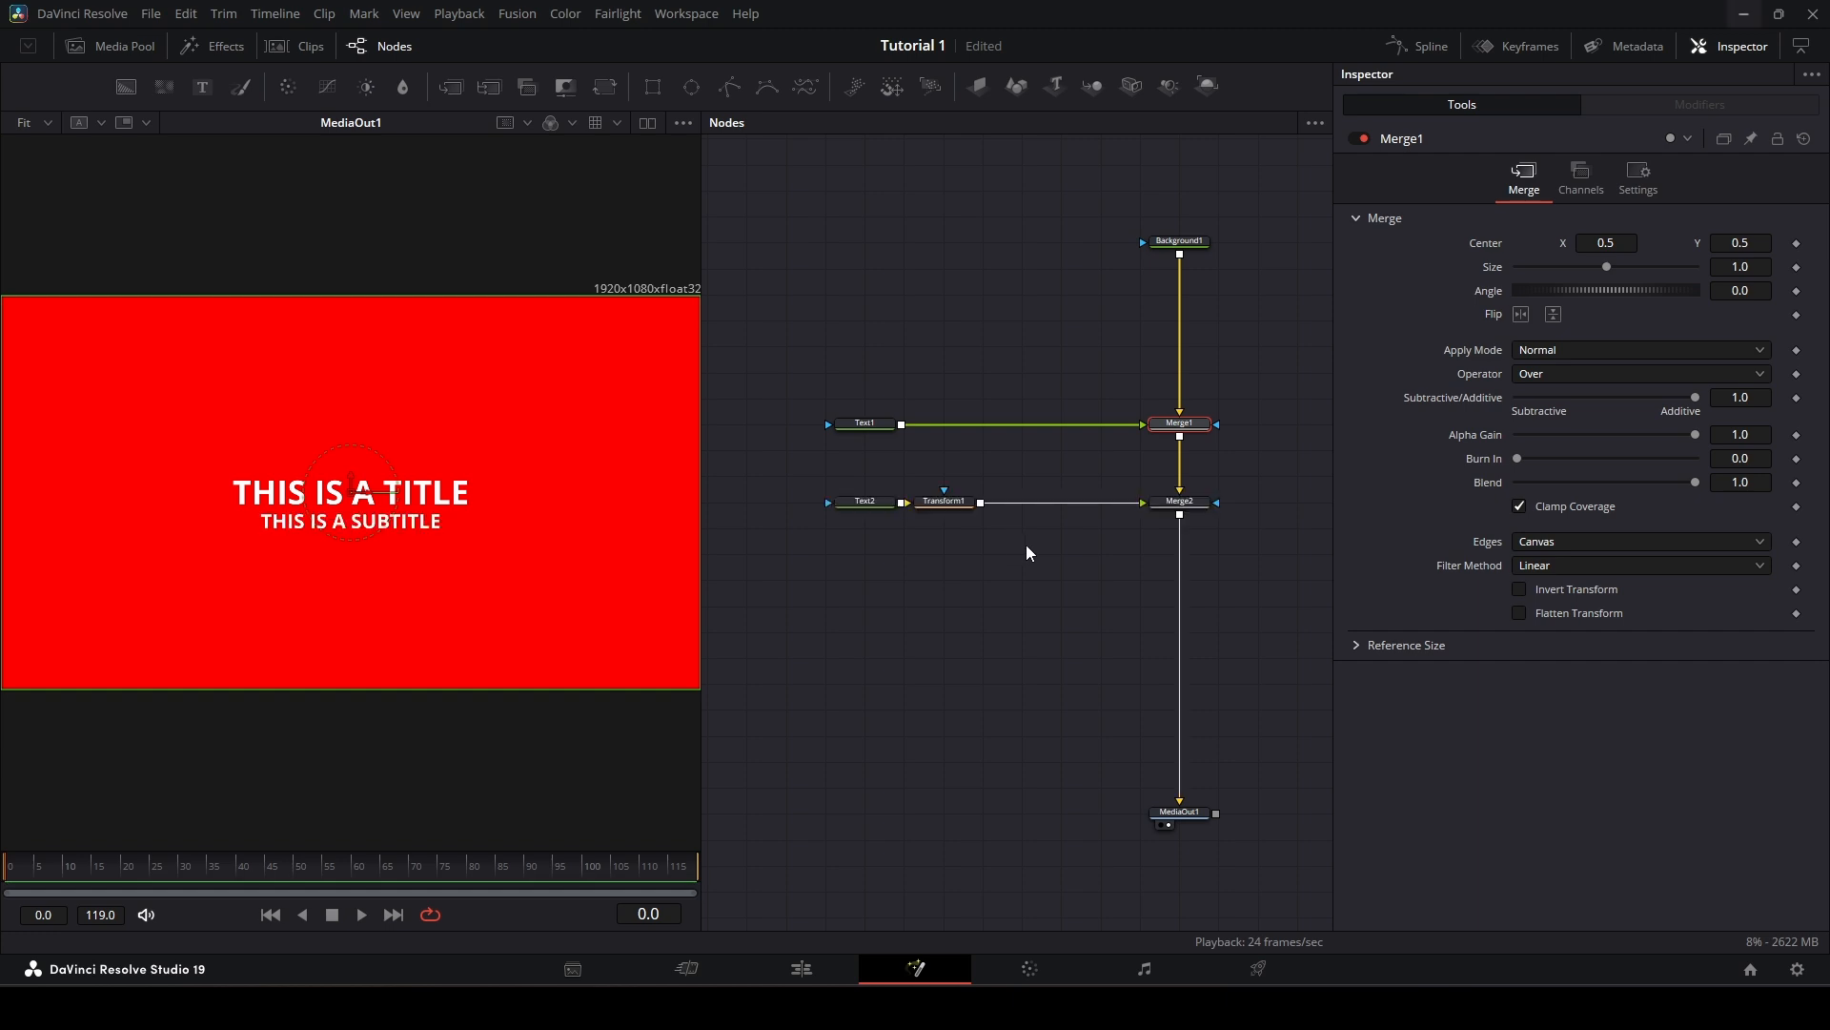
key(Delete)
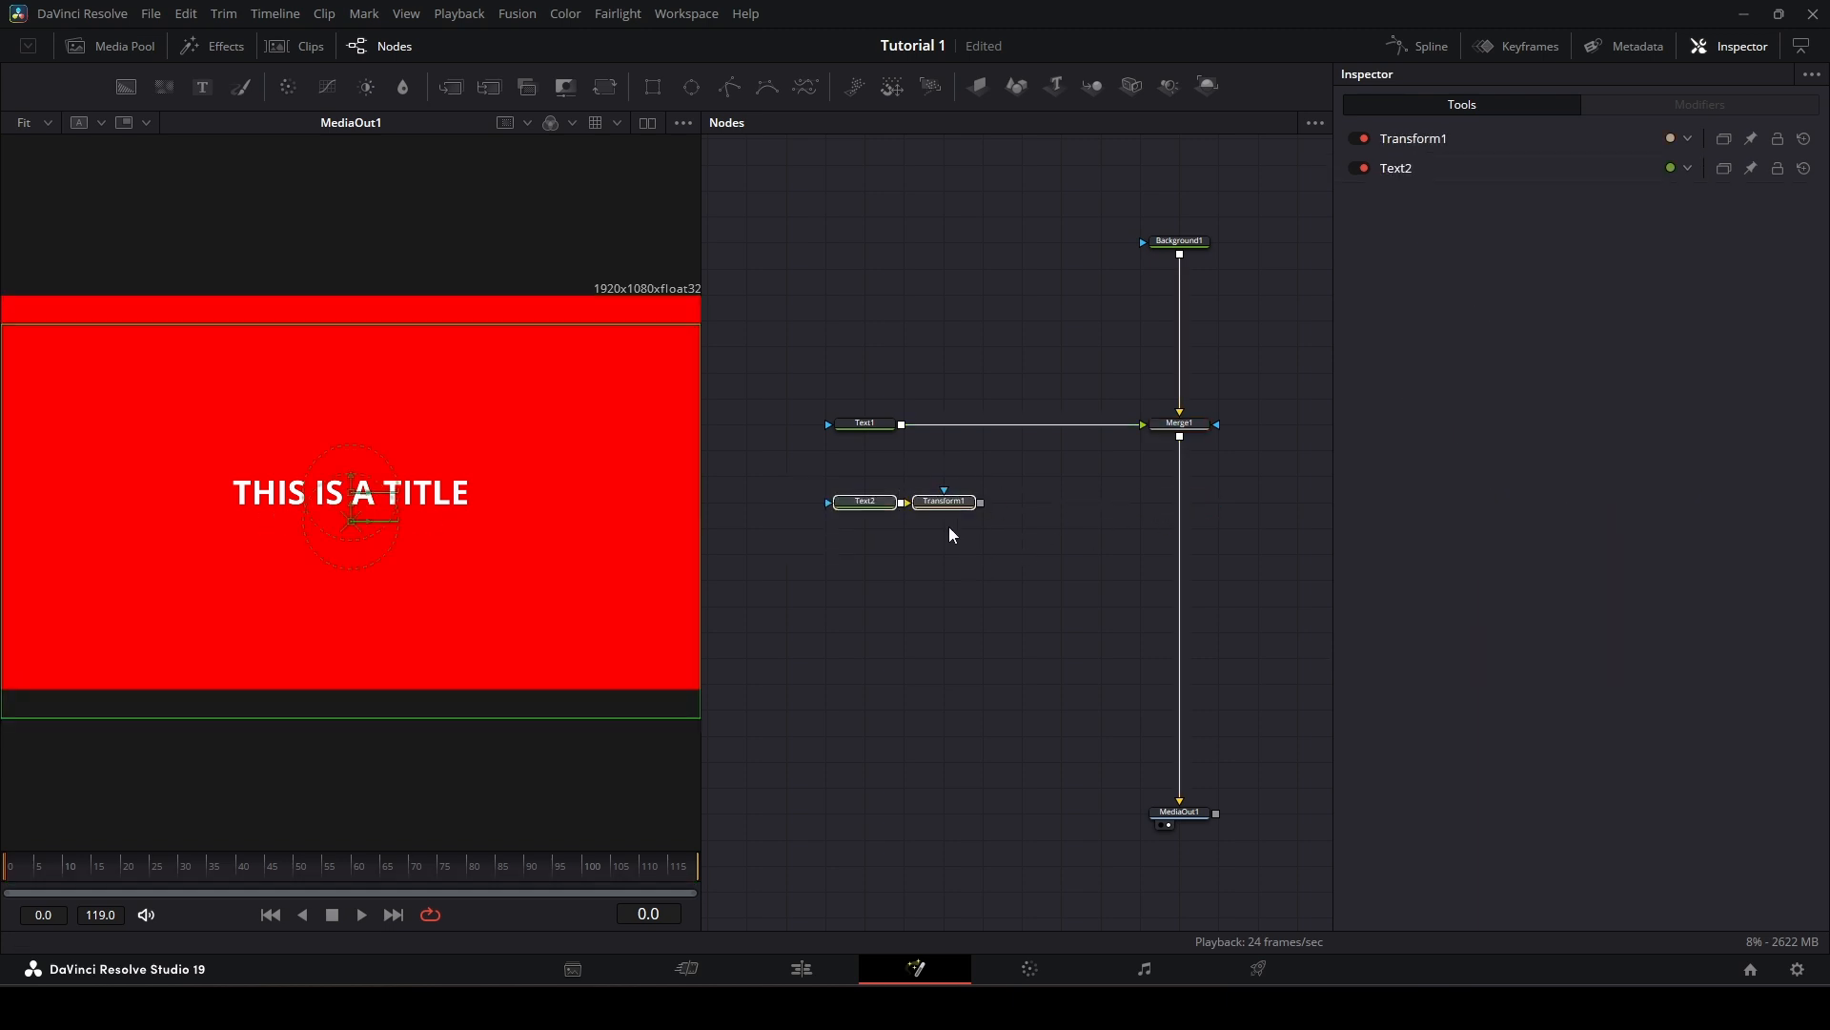
Step: Merge Transform1's output over Text1, and arrange Text2 and Transform1 in a row just above Text1 and the new merge
drag(890, 503, 928, 320)
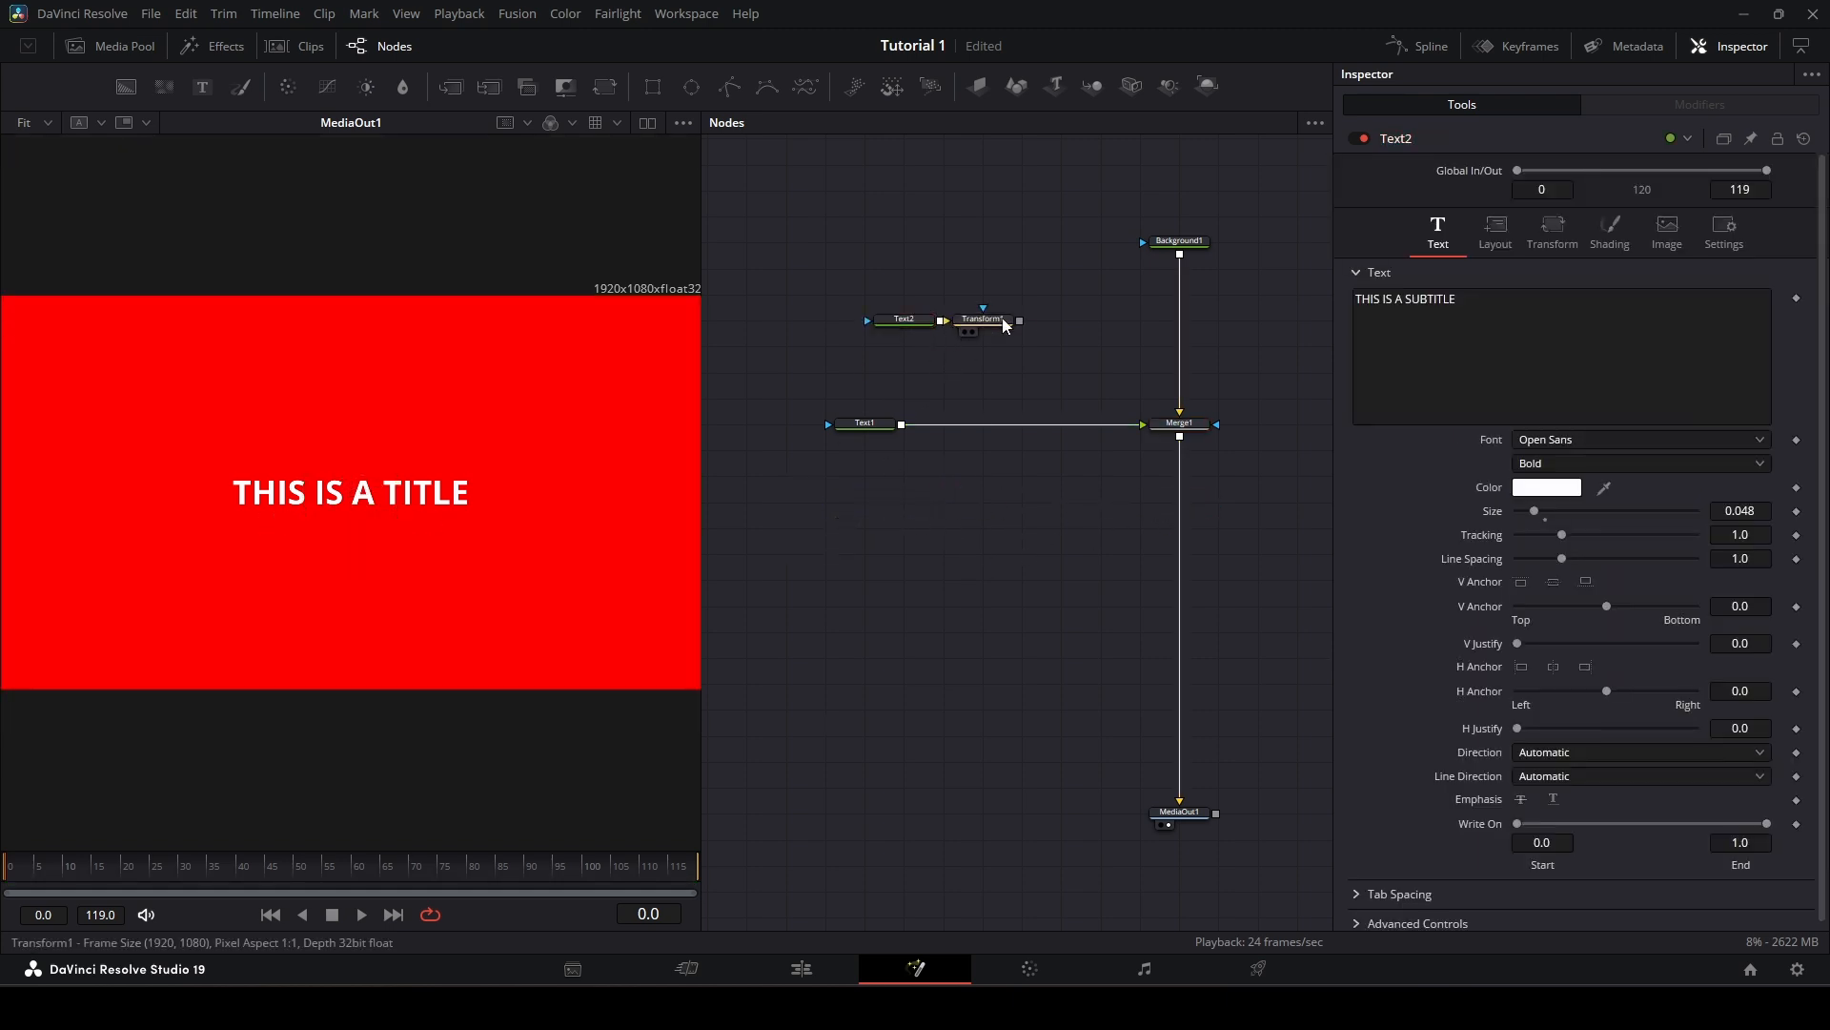
drag(1018, 320, 903, 429)
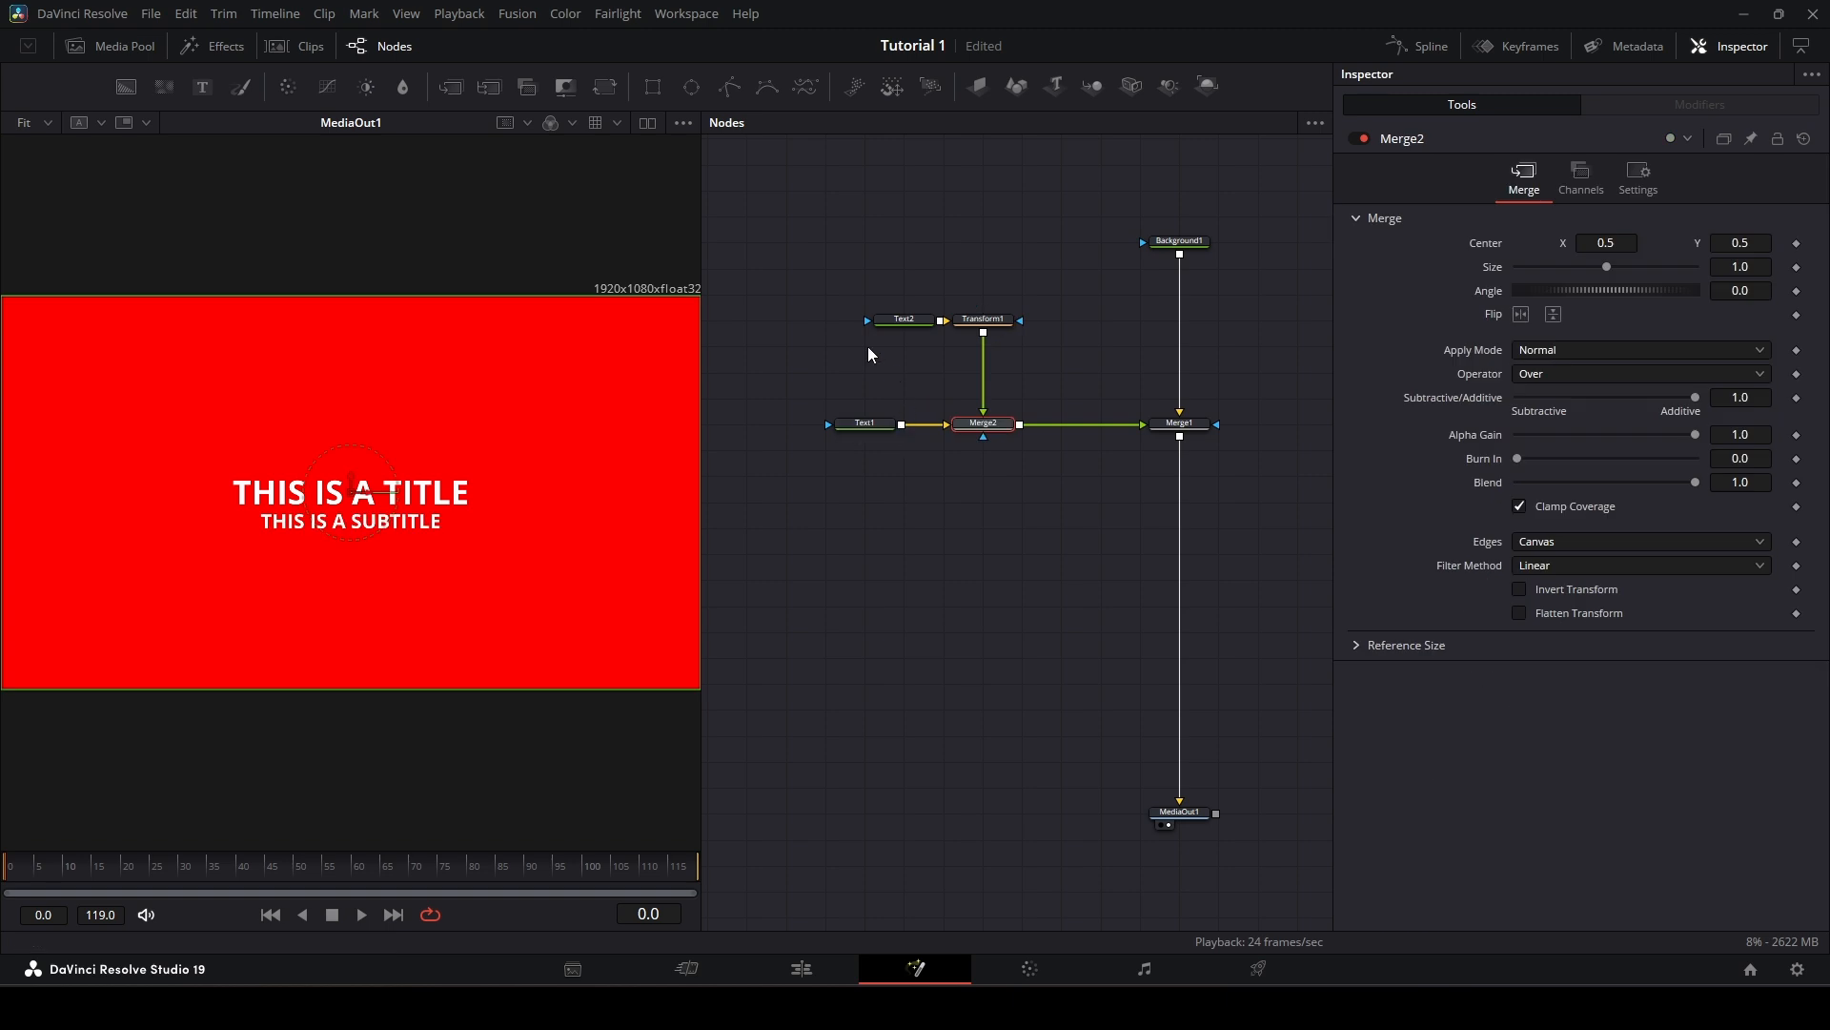
drag(905, 325, 864, 383)
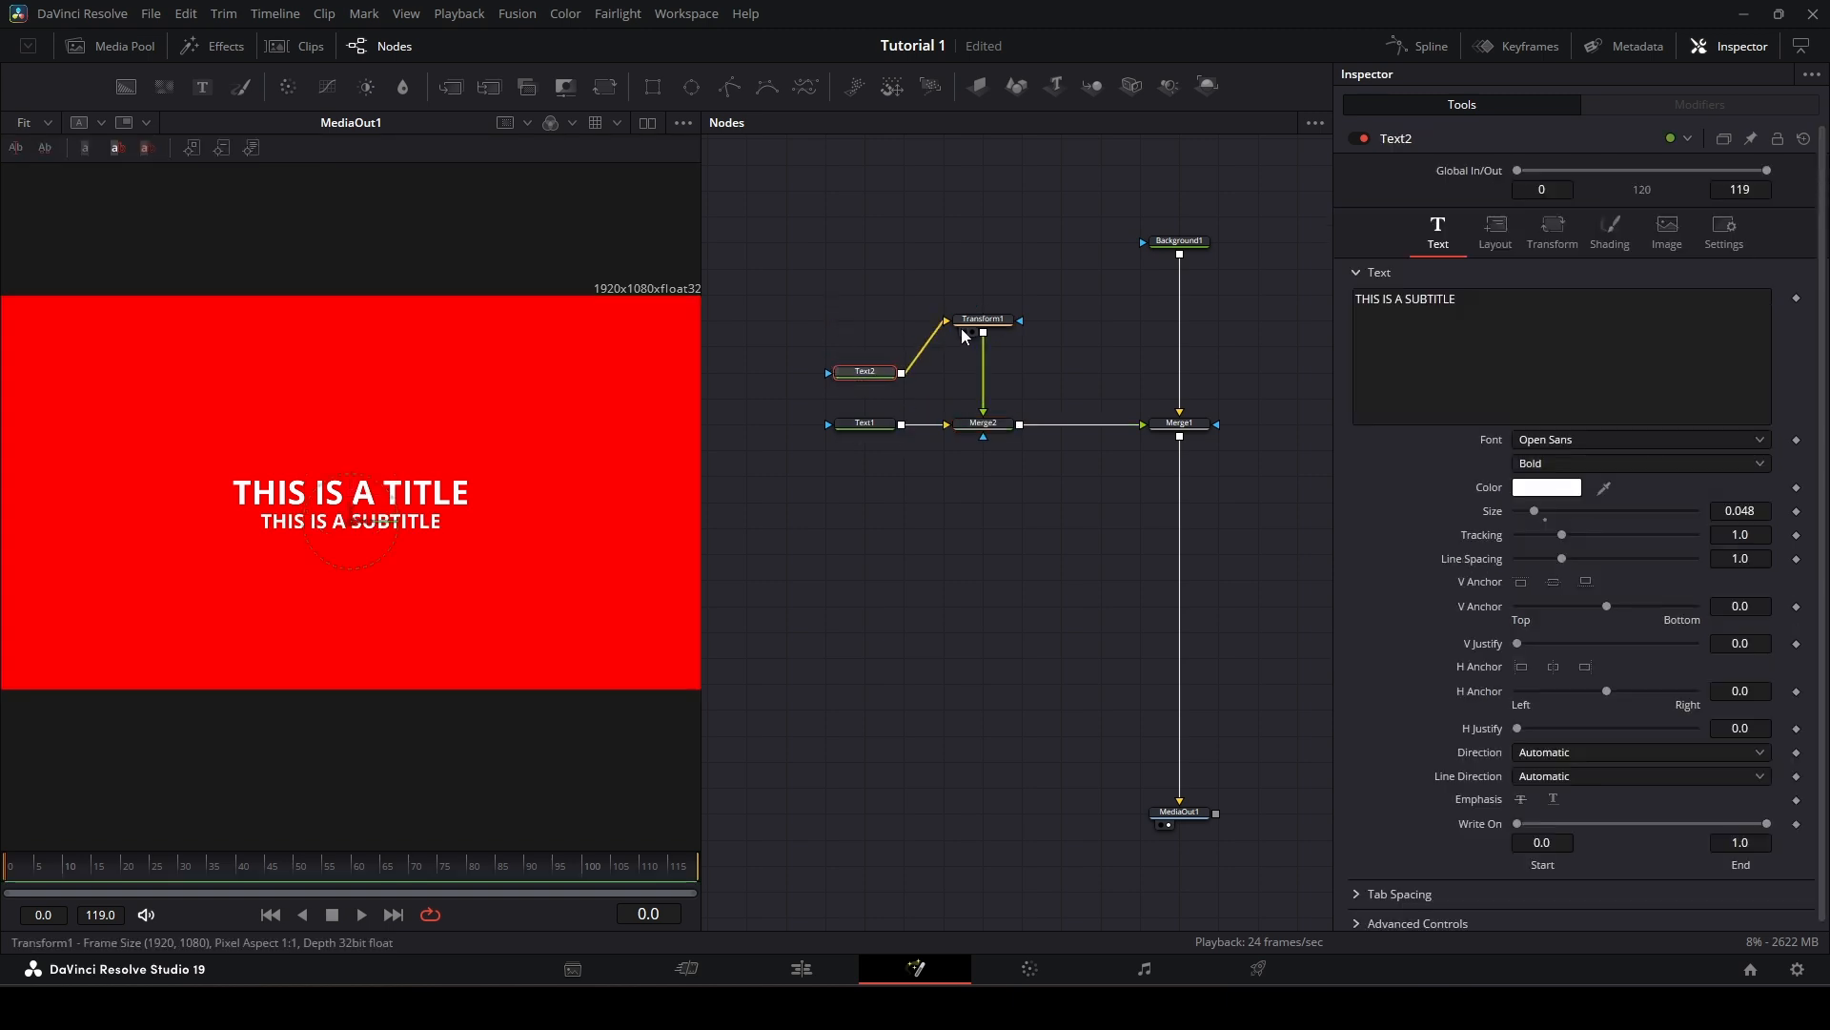
drag(981, 320, 982, 373)
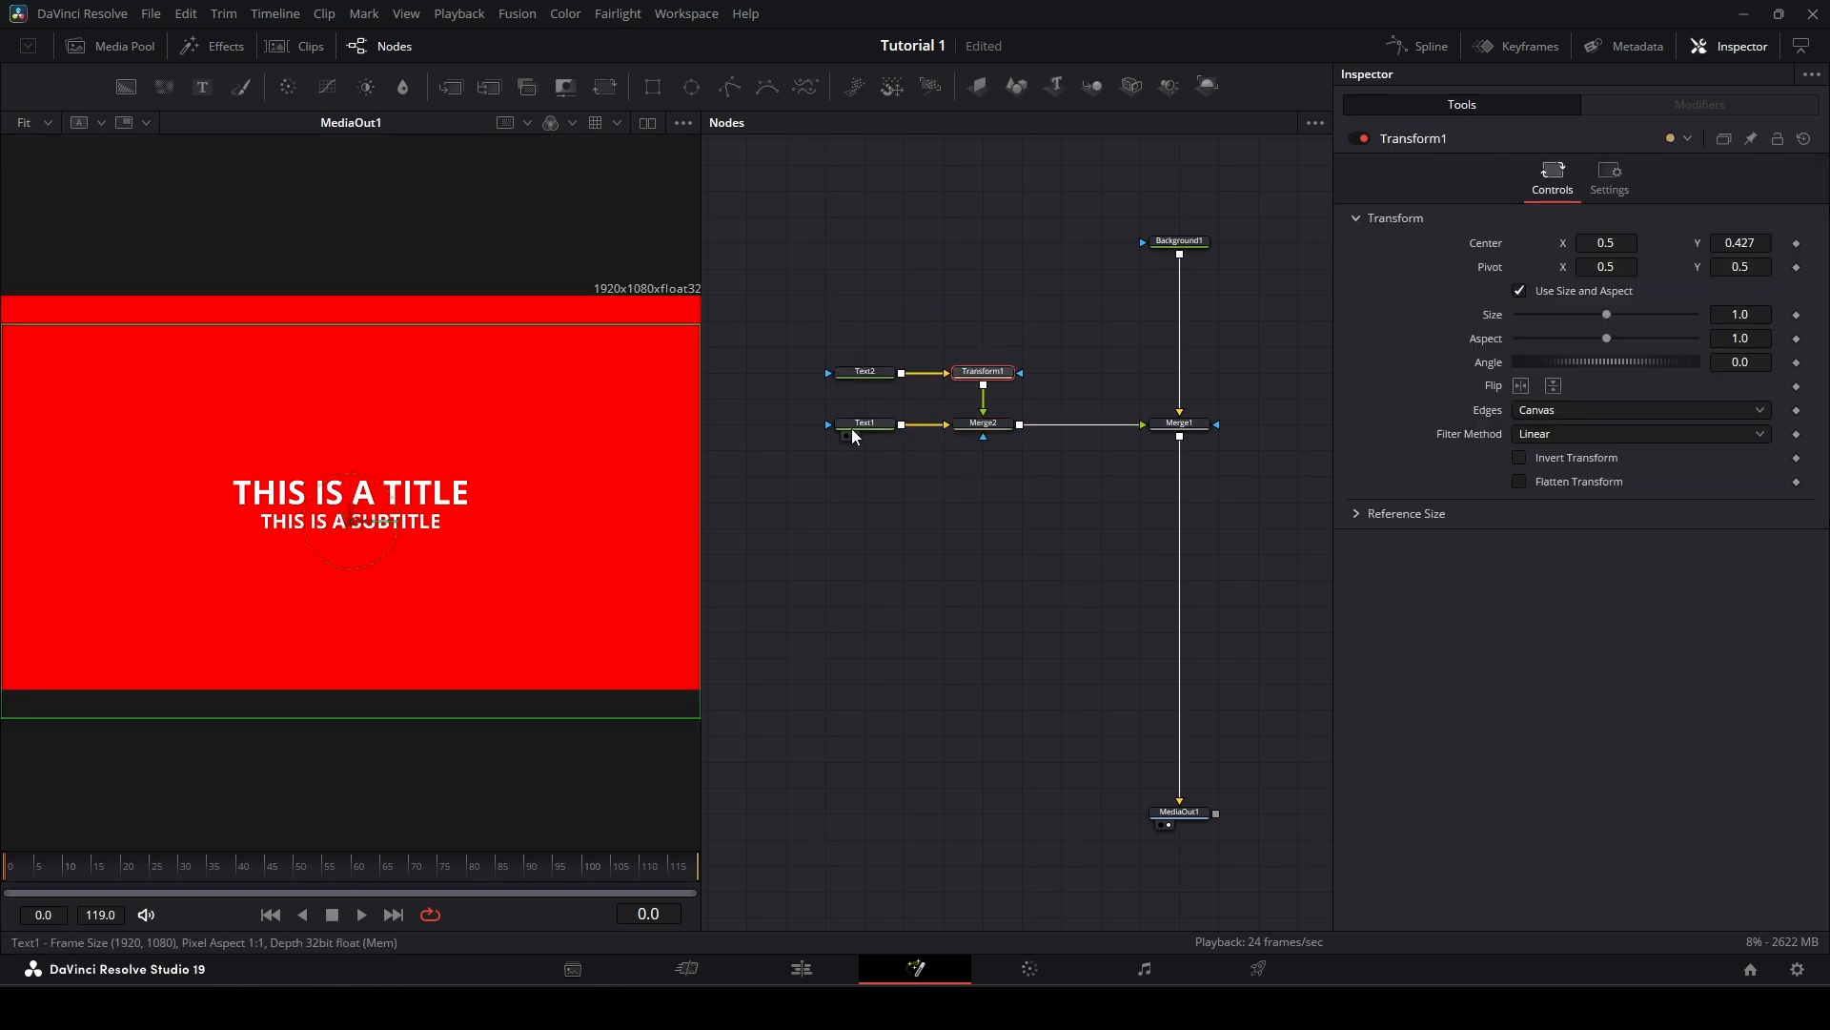
Step: View Text2, Text1 and the combined Merge2 output one after another in the viewer
click(862, 373)
drag(863, 374, 461, 416)
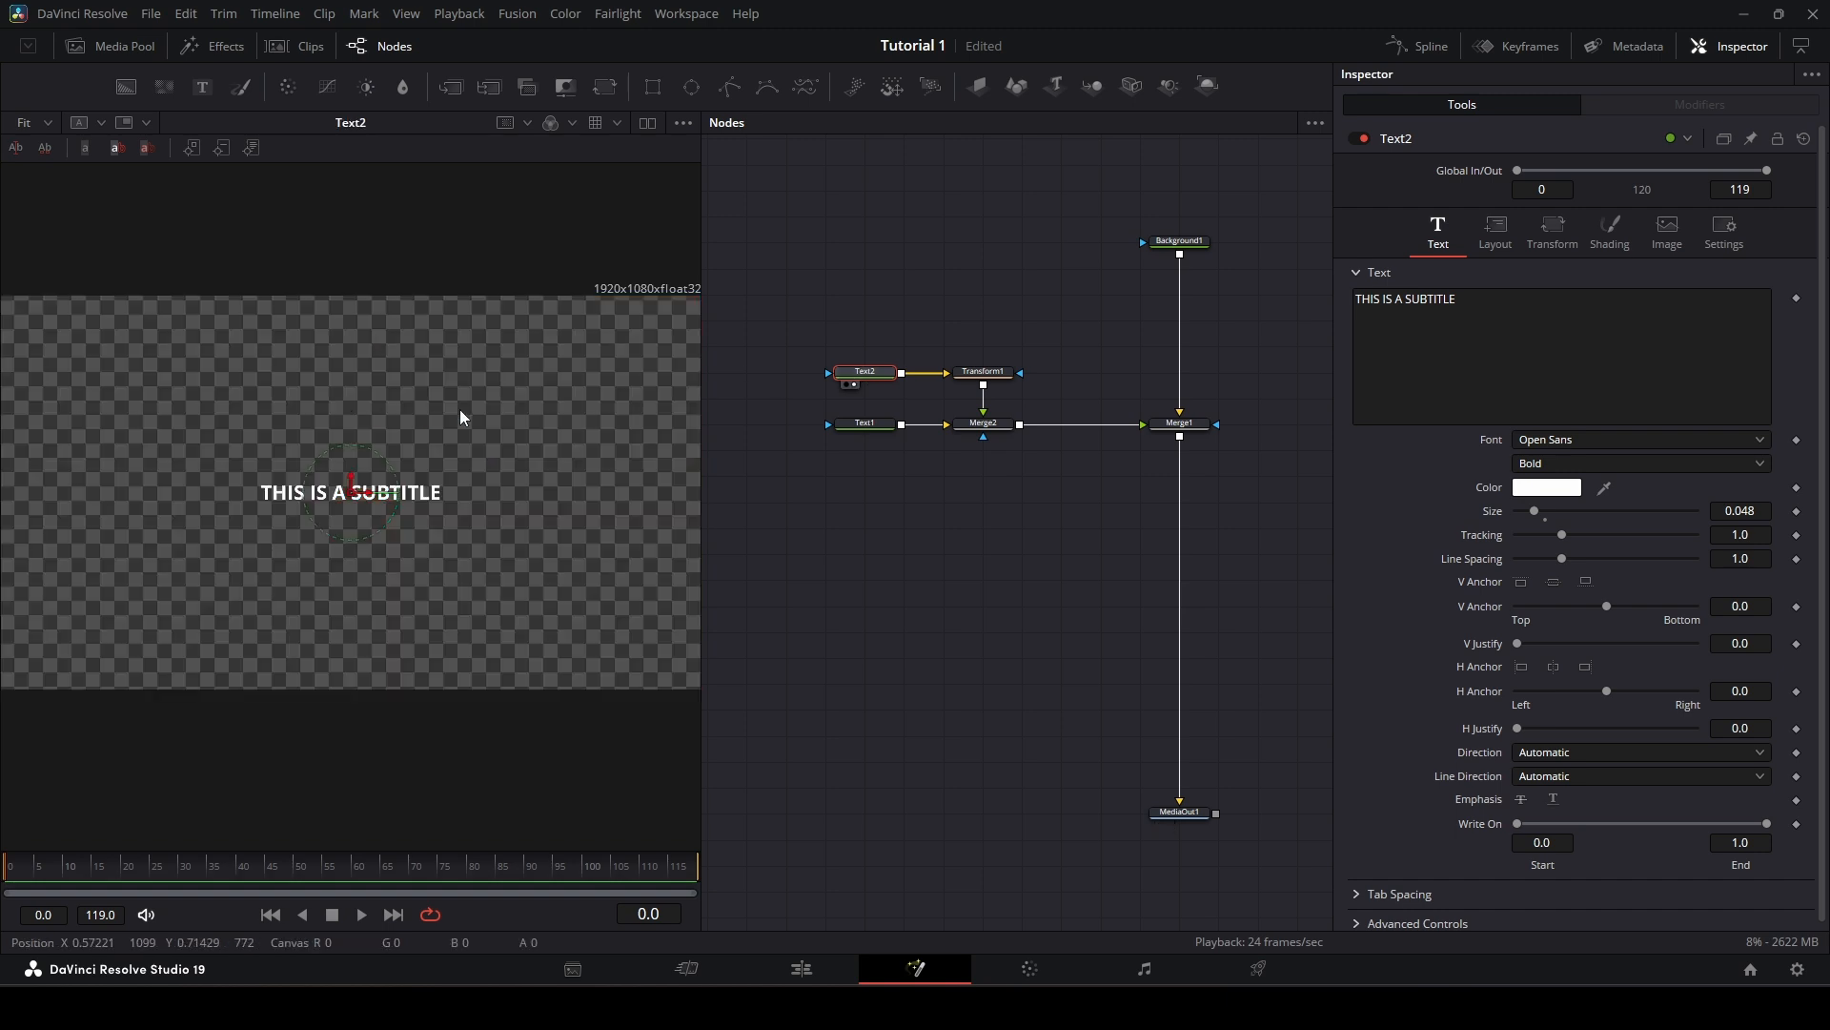
click(982, 372)
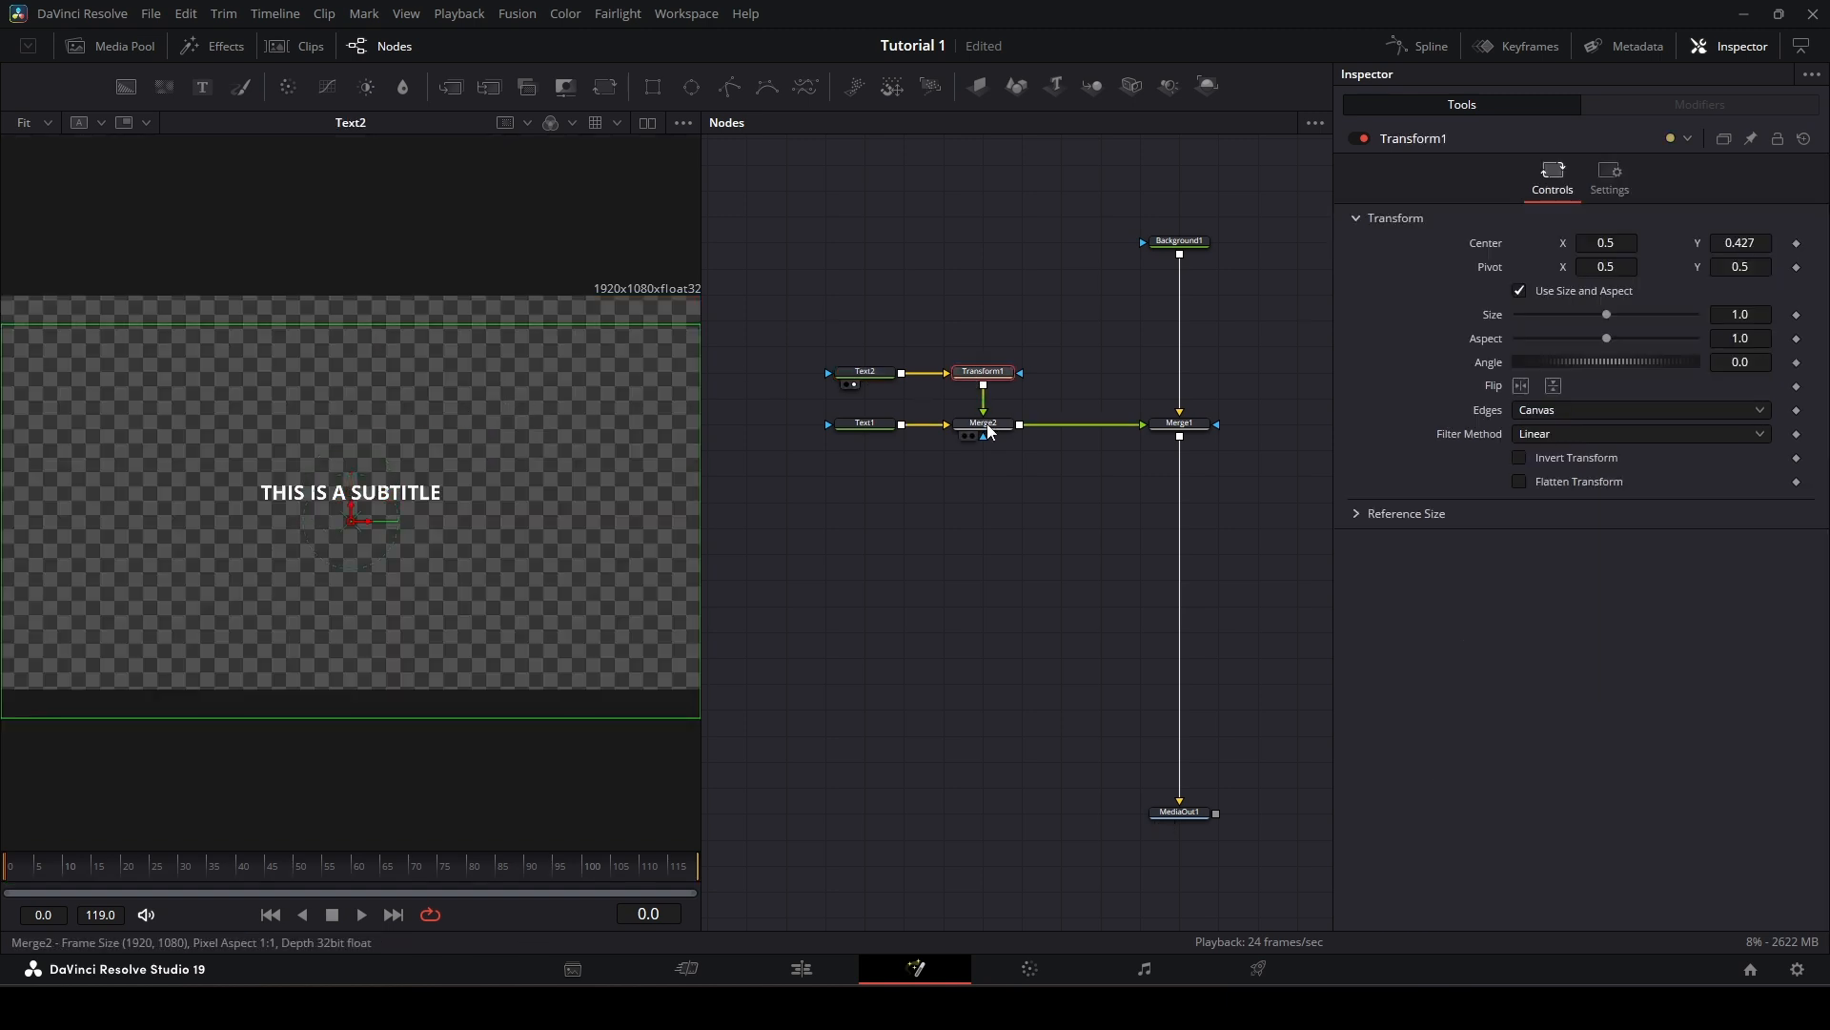
click(992, 431)
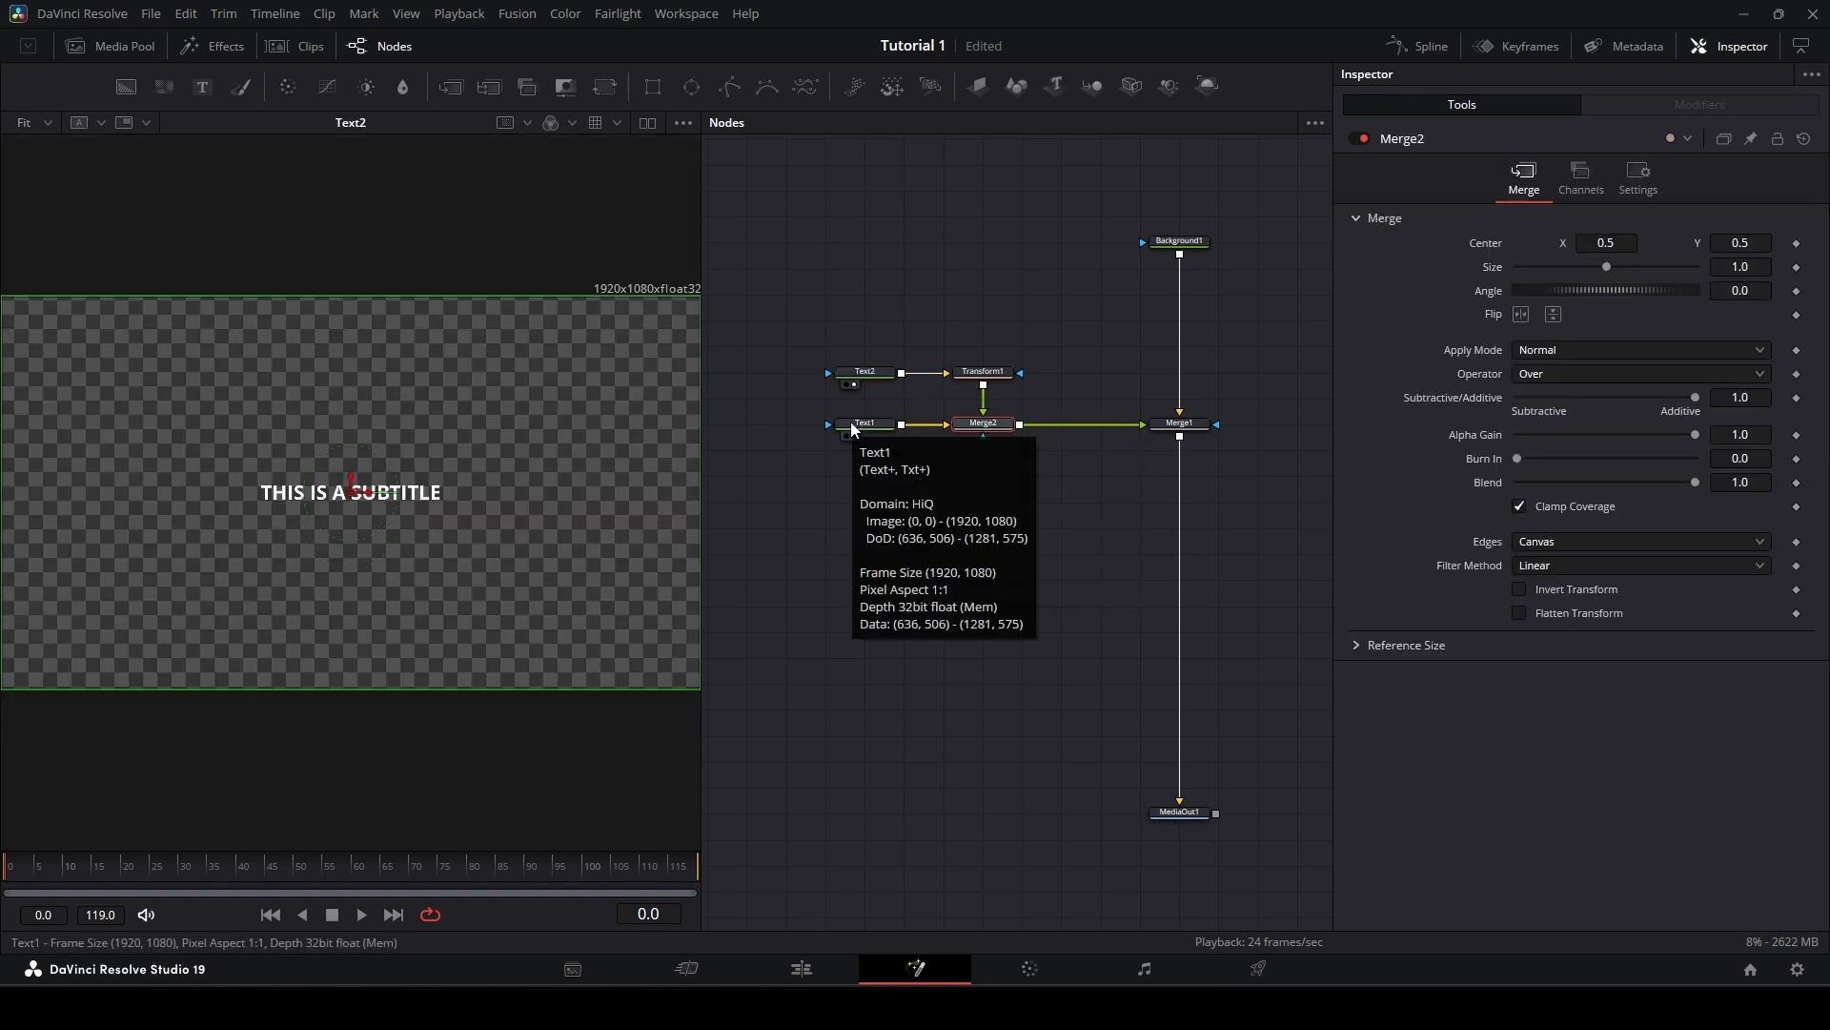
drag(865, 423, 460, 417)
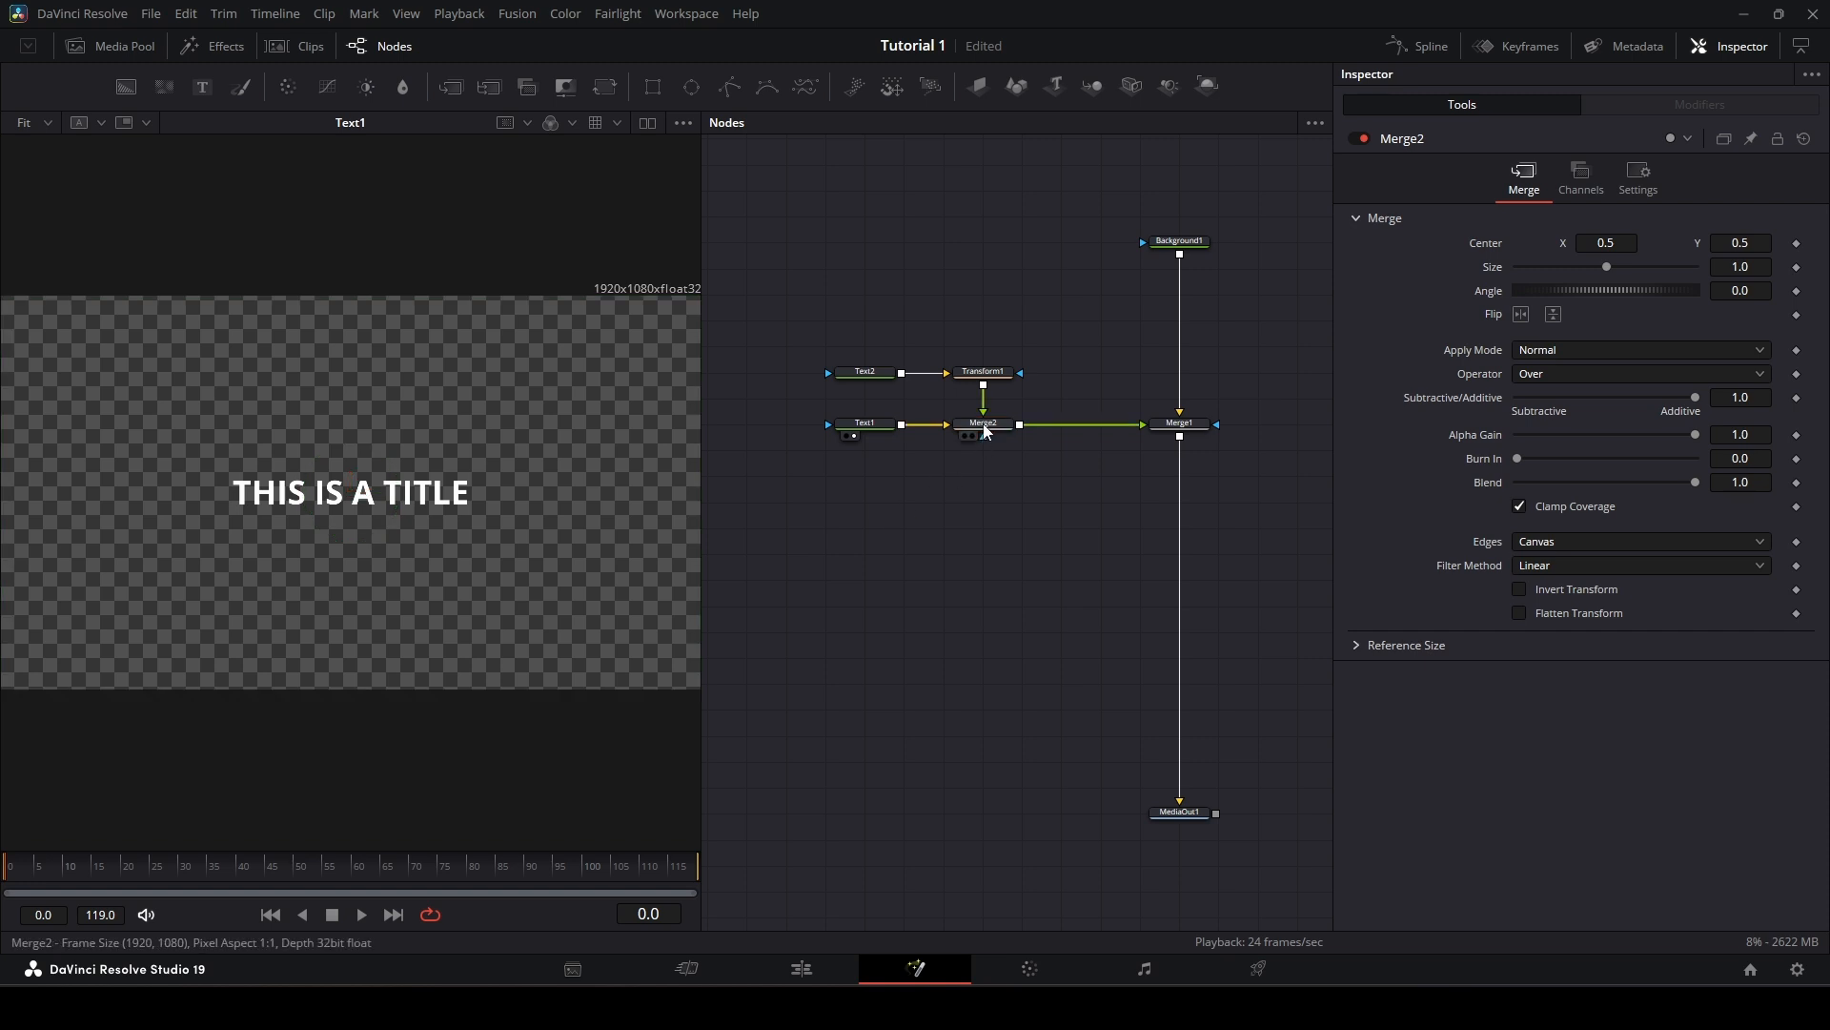
key(1)
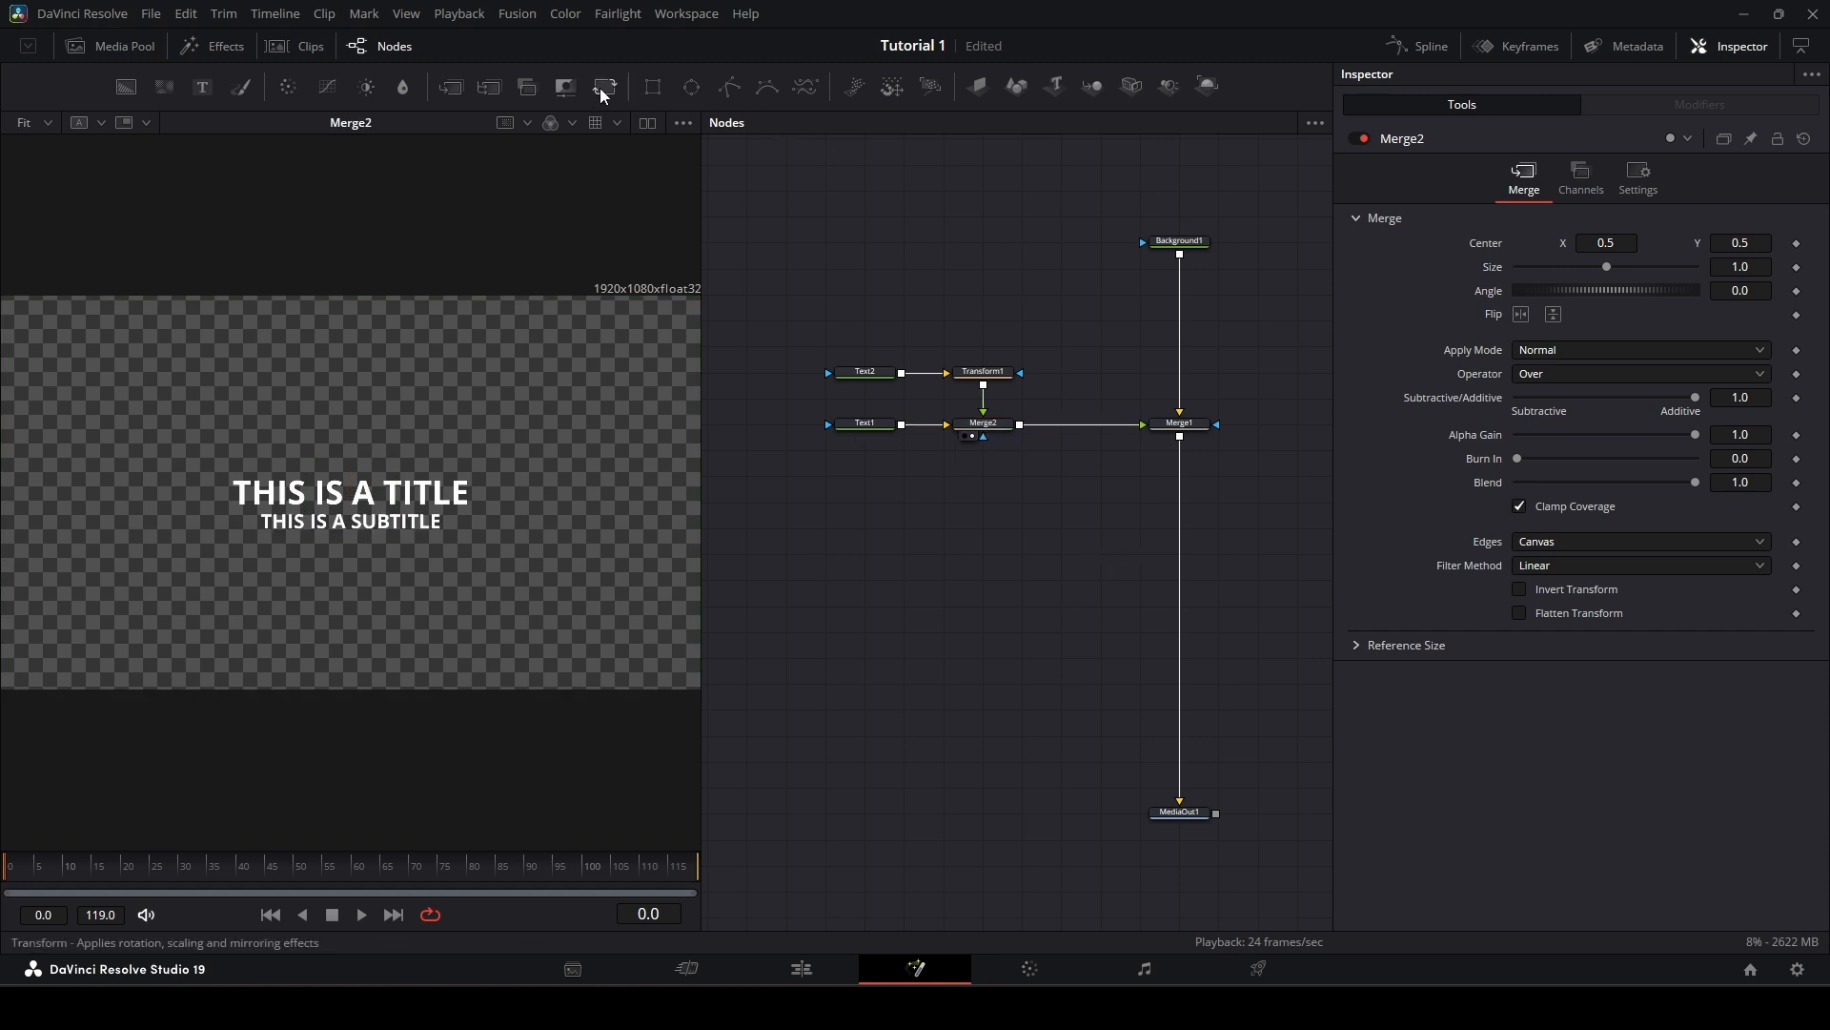
Step: Insert a Transform node between Merge2 and Merge1, and shift the text nodes away from Merge1 to space out the chain
drag(598, 88, 1089, 432)
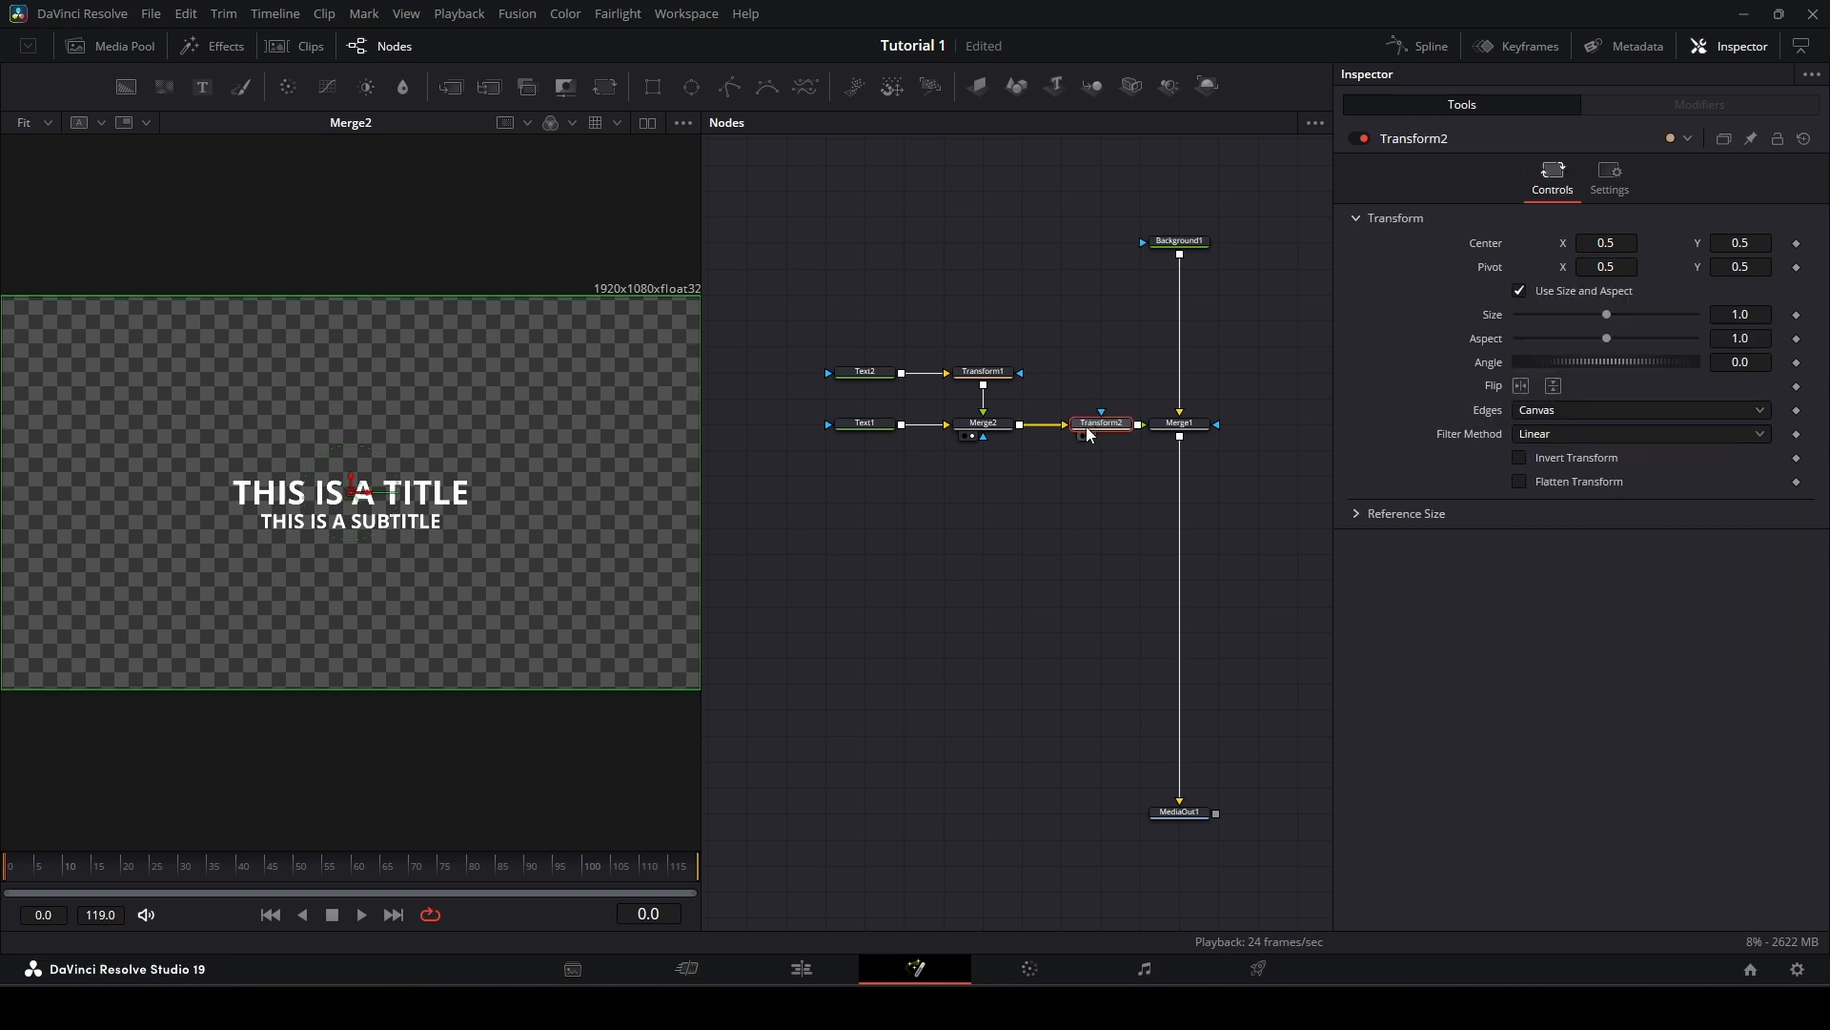
drag(776, 324, 1060, 431)
click(1054, 424)
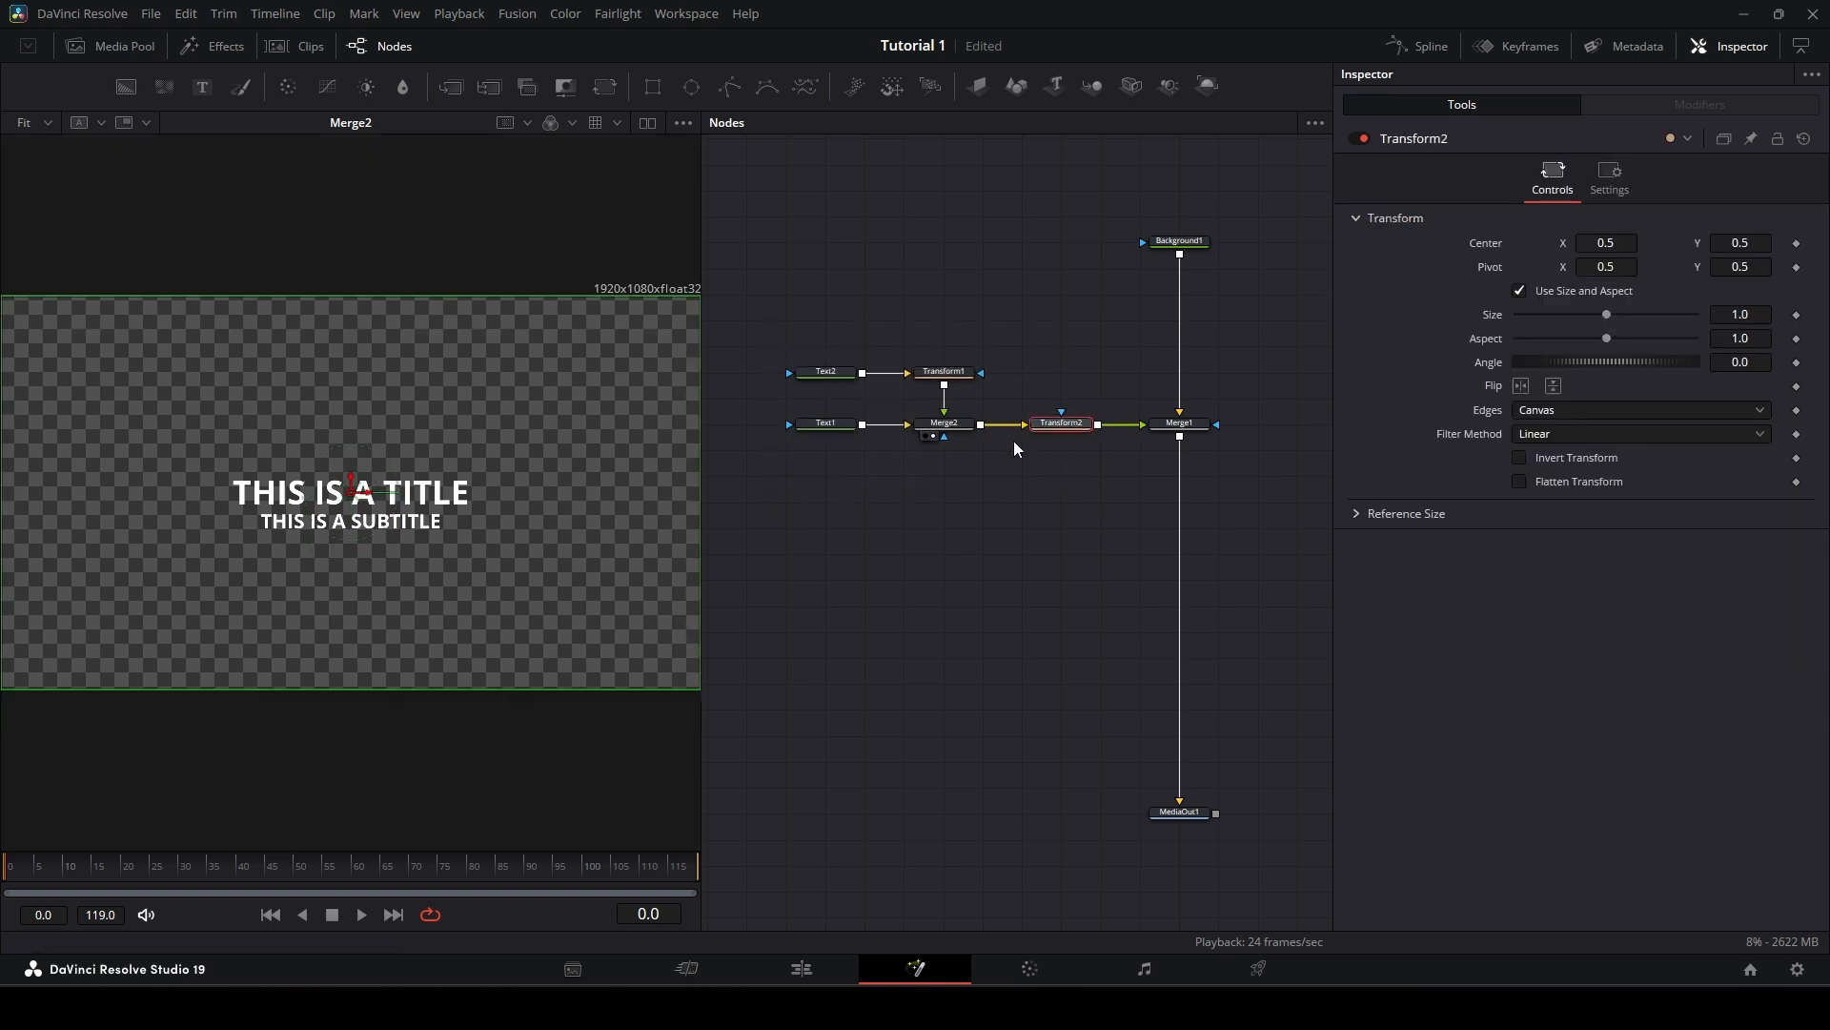
Step: View MediaOut1 and move the title and subtitle together with Transform2 to a Center of about X 0.764, Y 0.211
click(1165, 825)
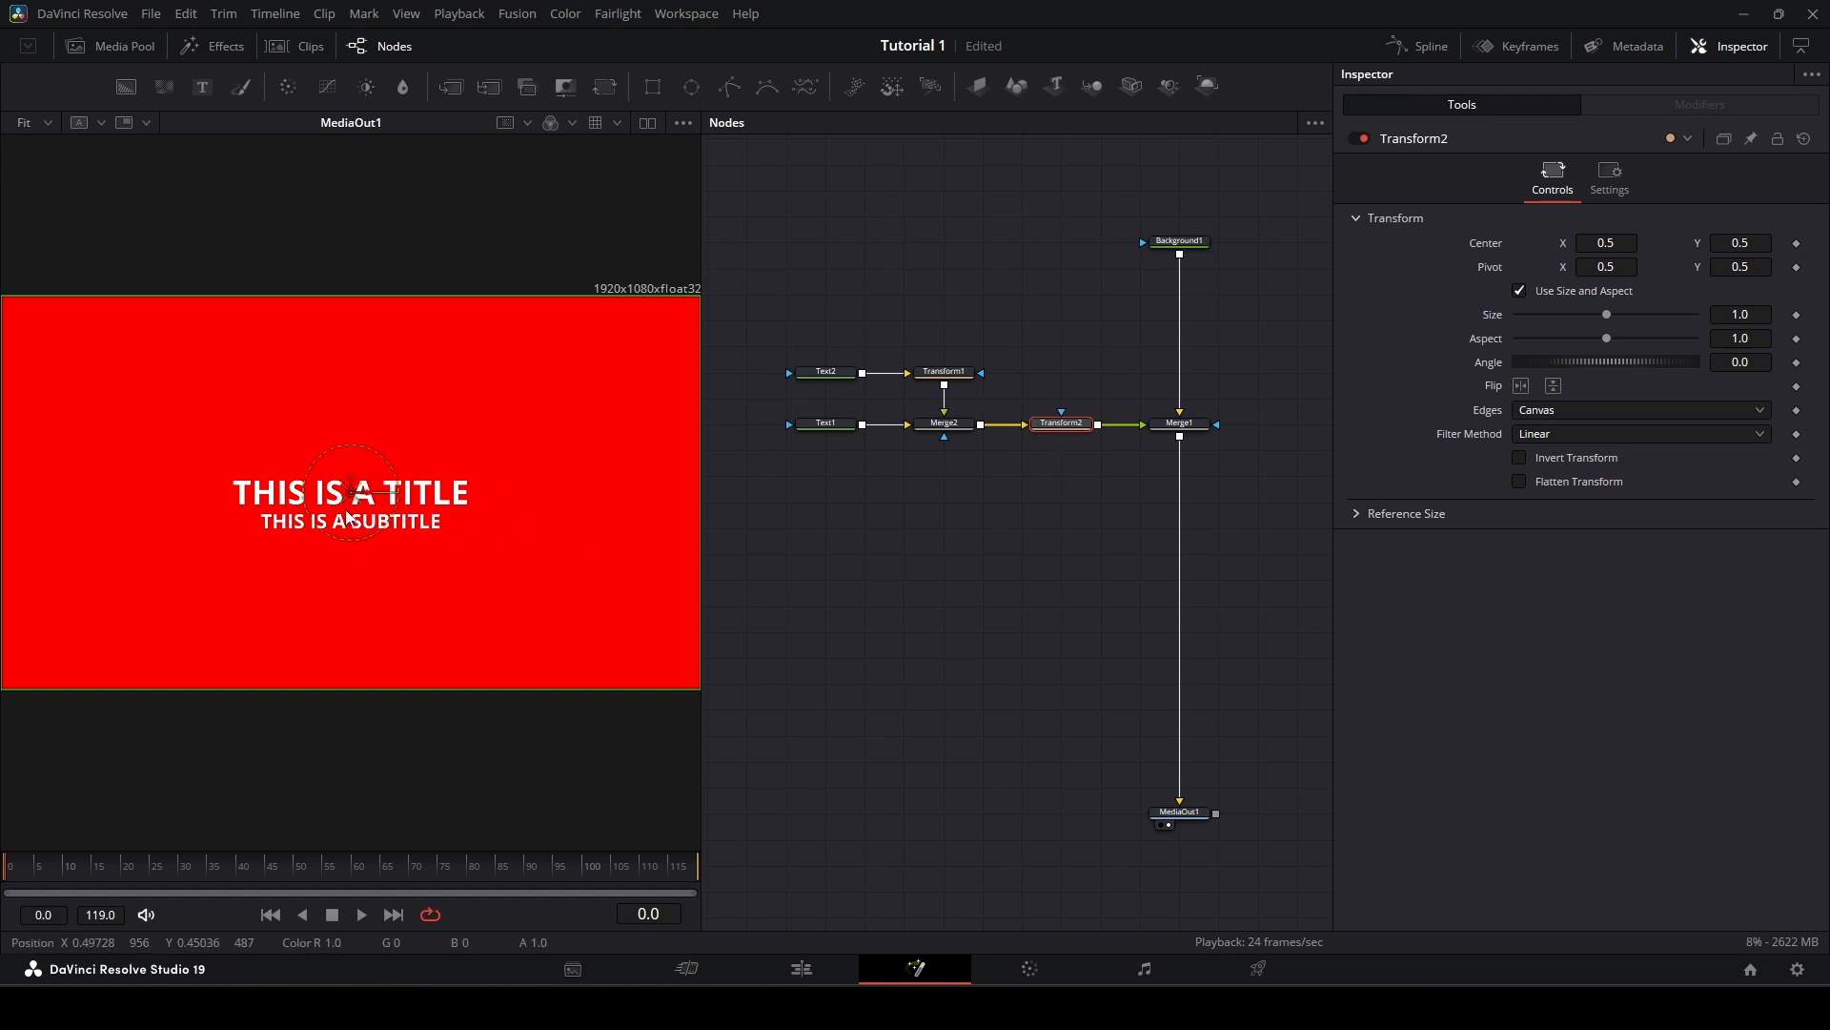
drag(341, 502, 560, 619)
scroll(565, 618, down, 2)
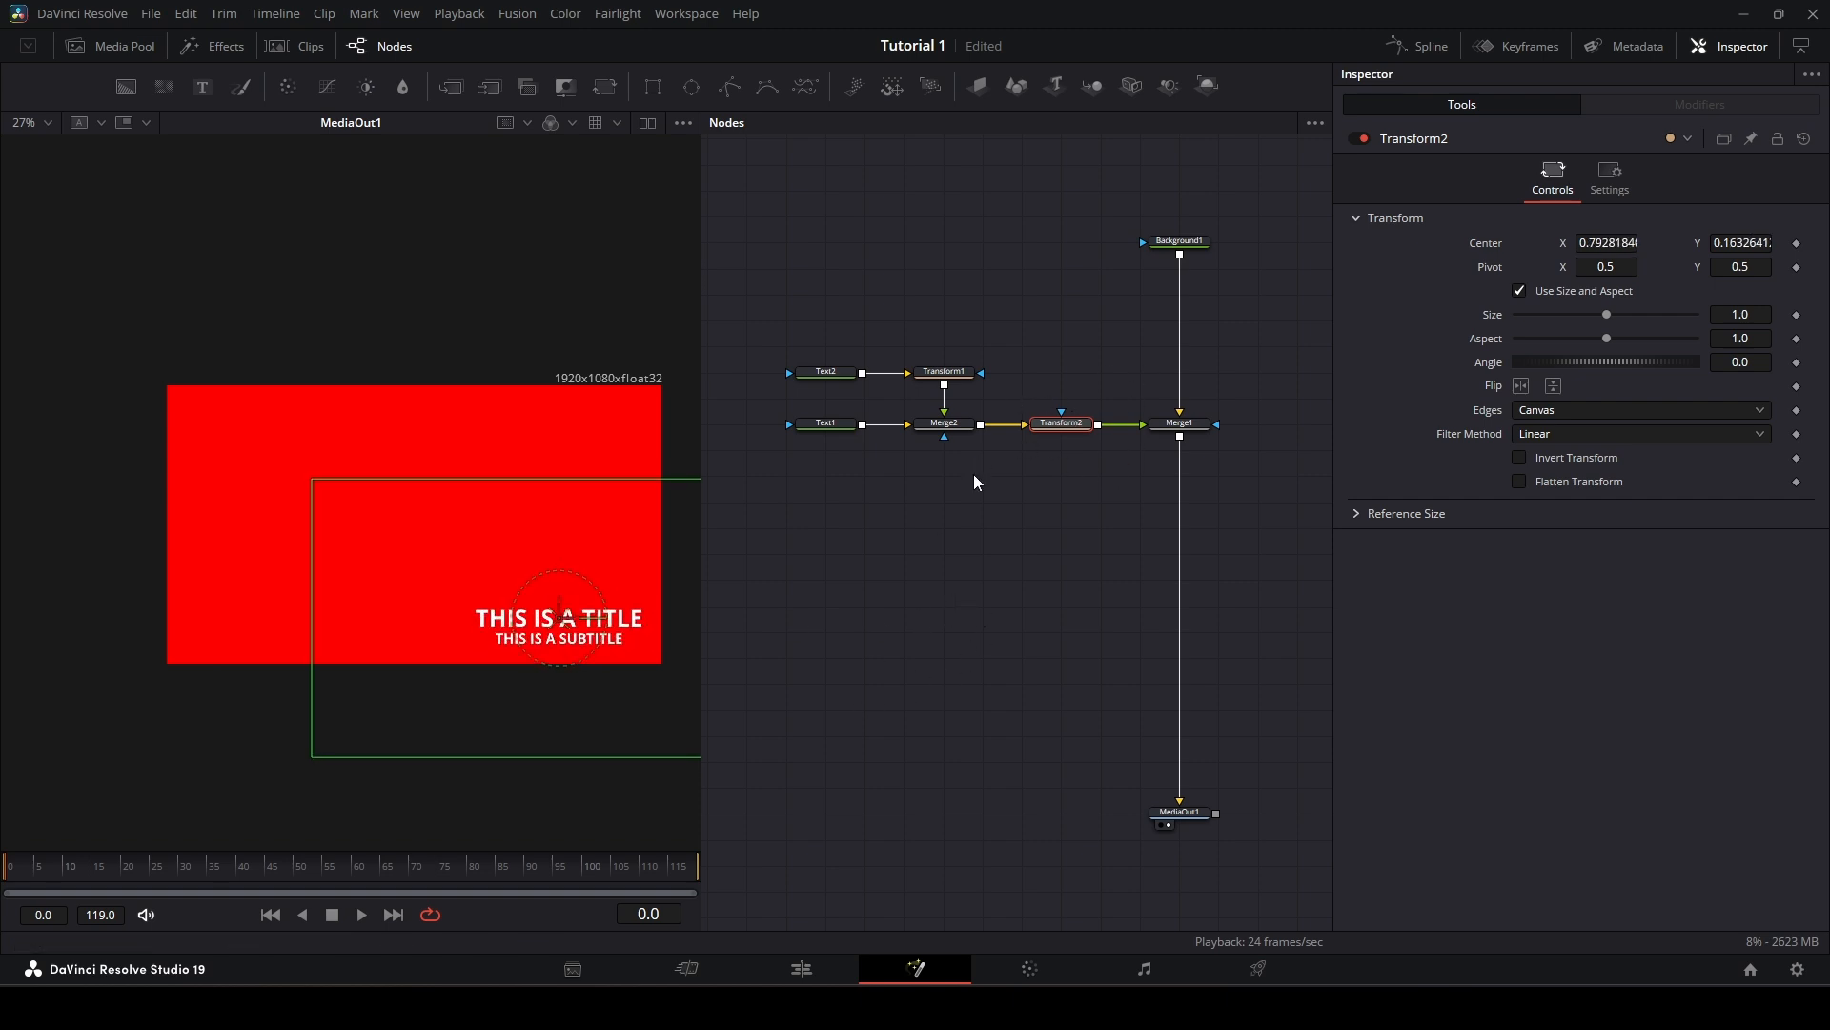
click(915, 497)
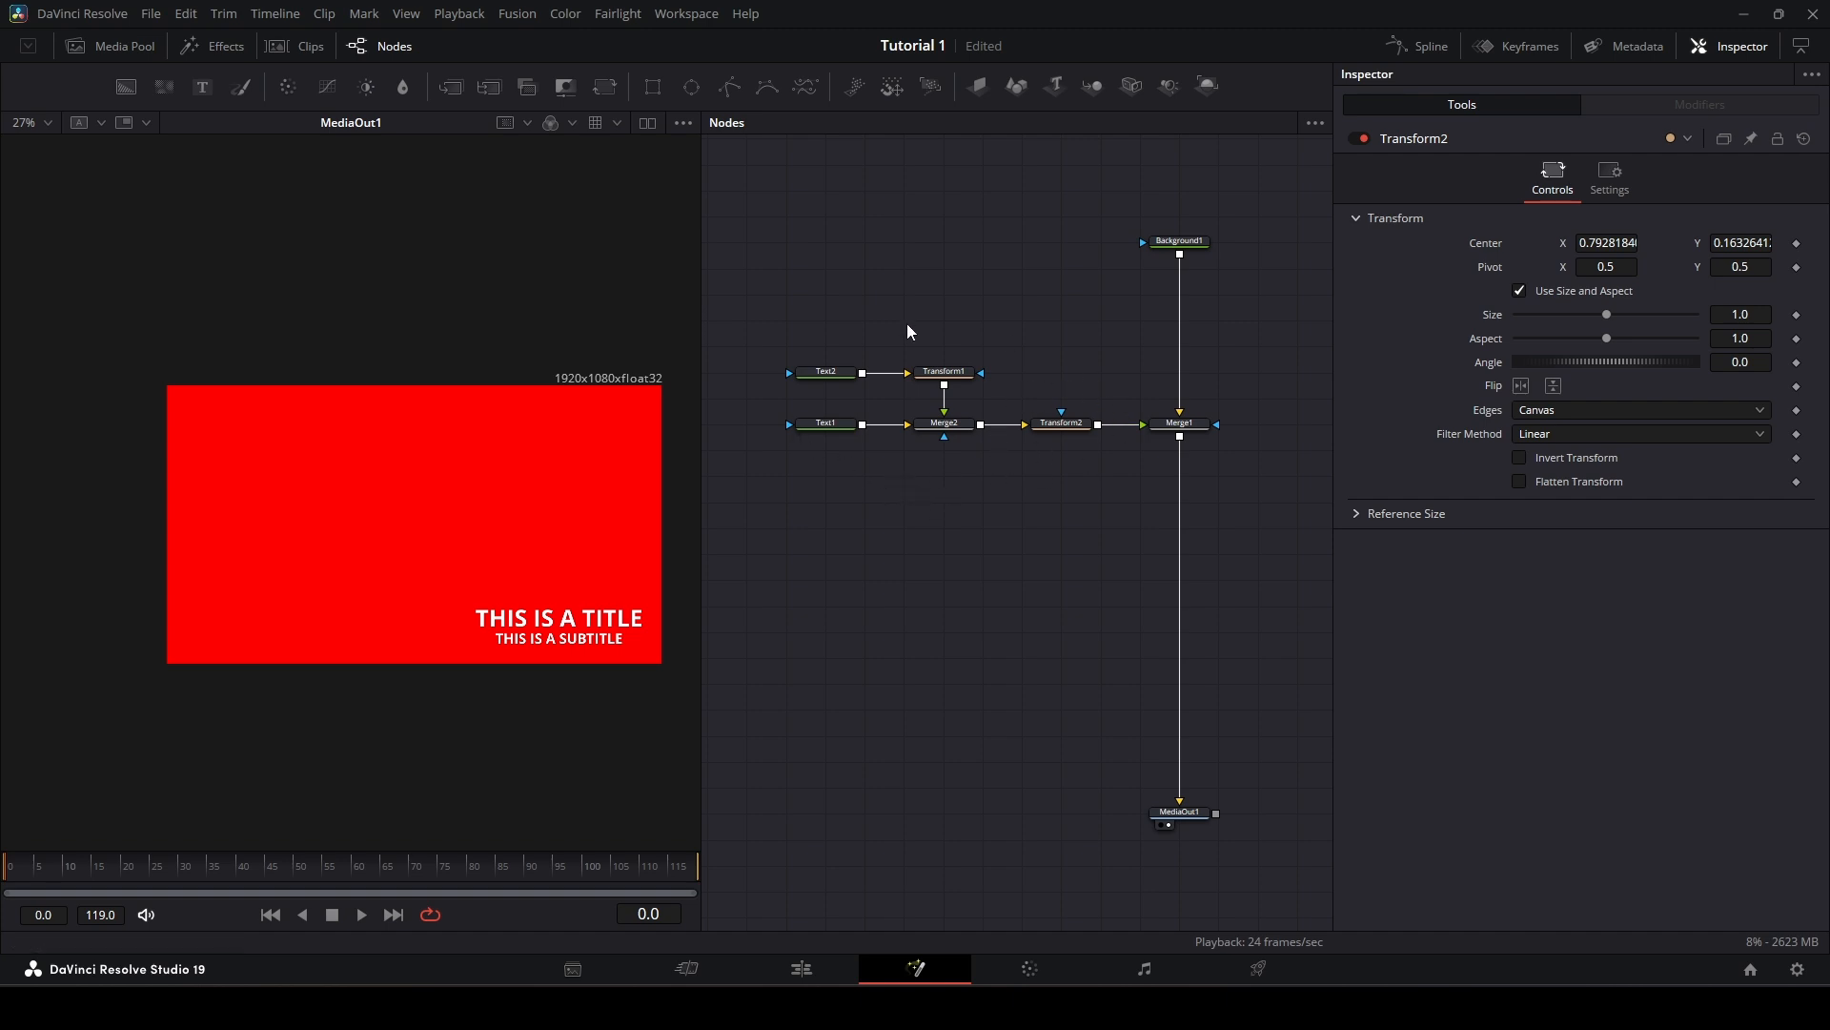
click(1061, 431)
drag(561, 620, 545, 609)
click(952, 535)
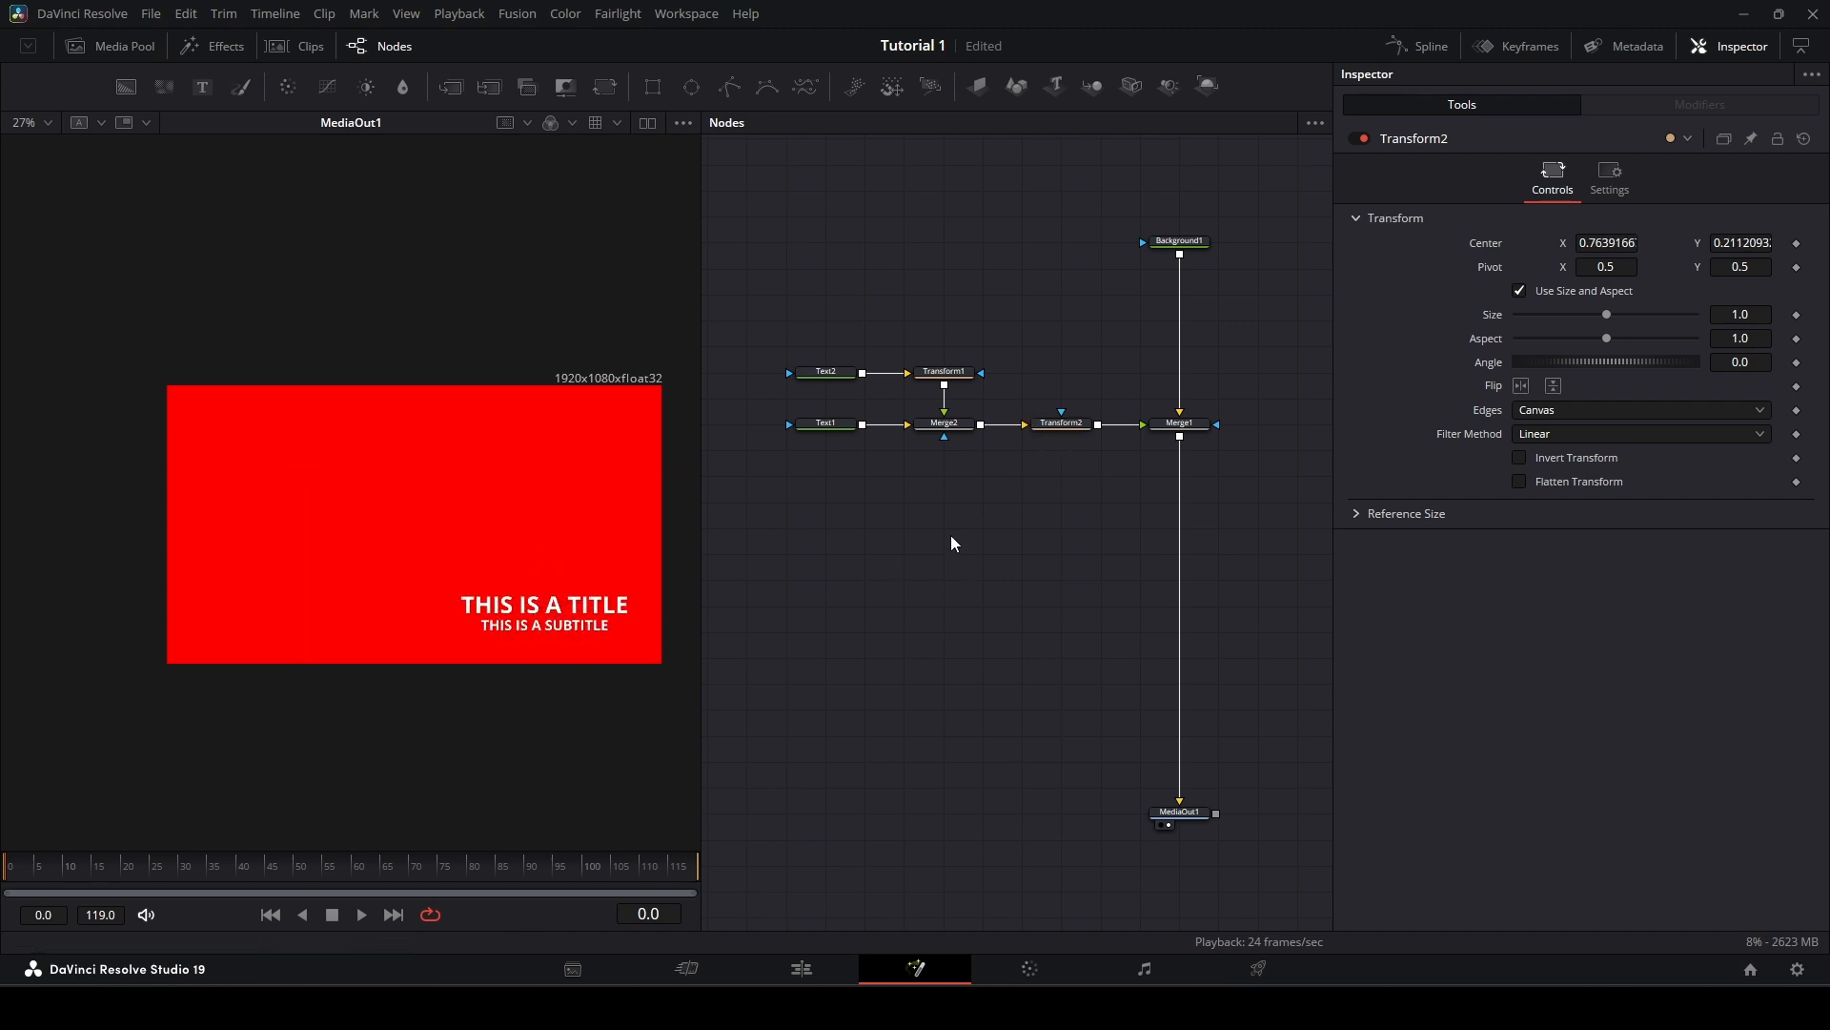
Step: Add a Background node below Text1 and merge the Merge2 output over it
drag(931, 531, 937, 596)
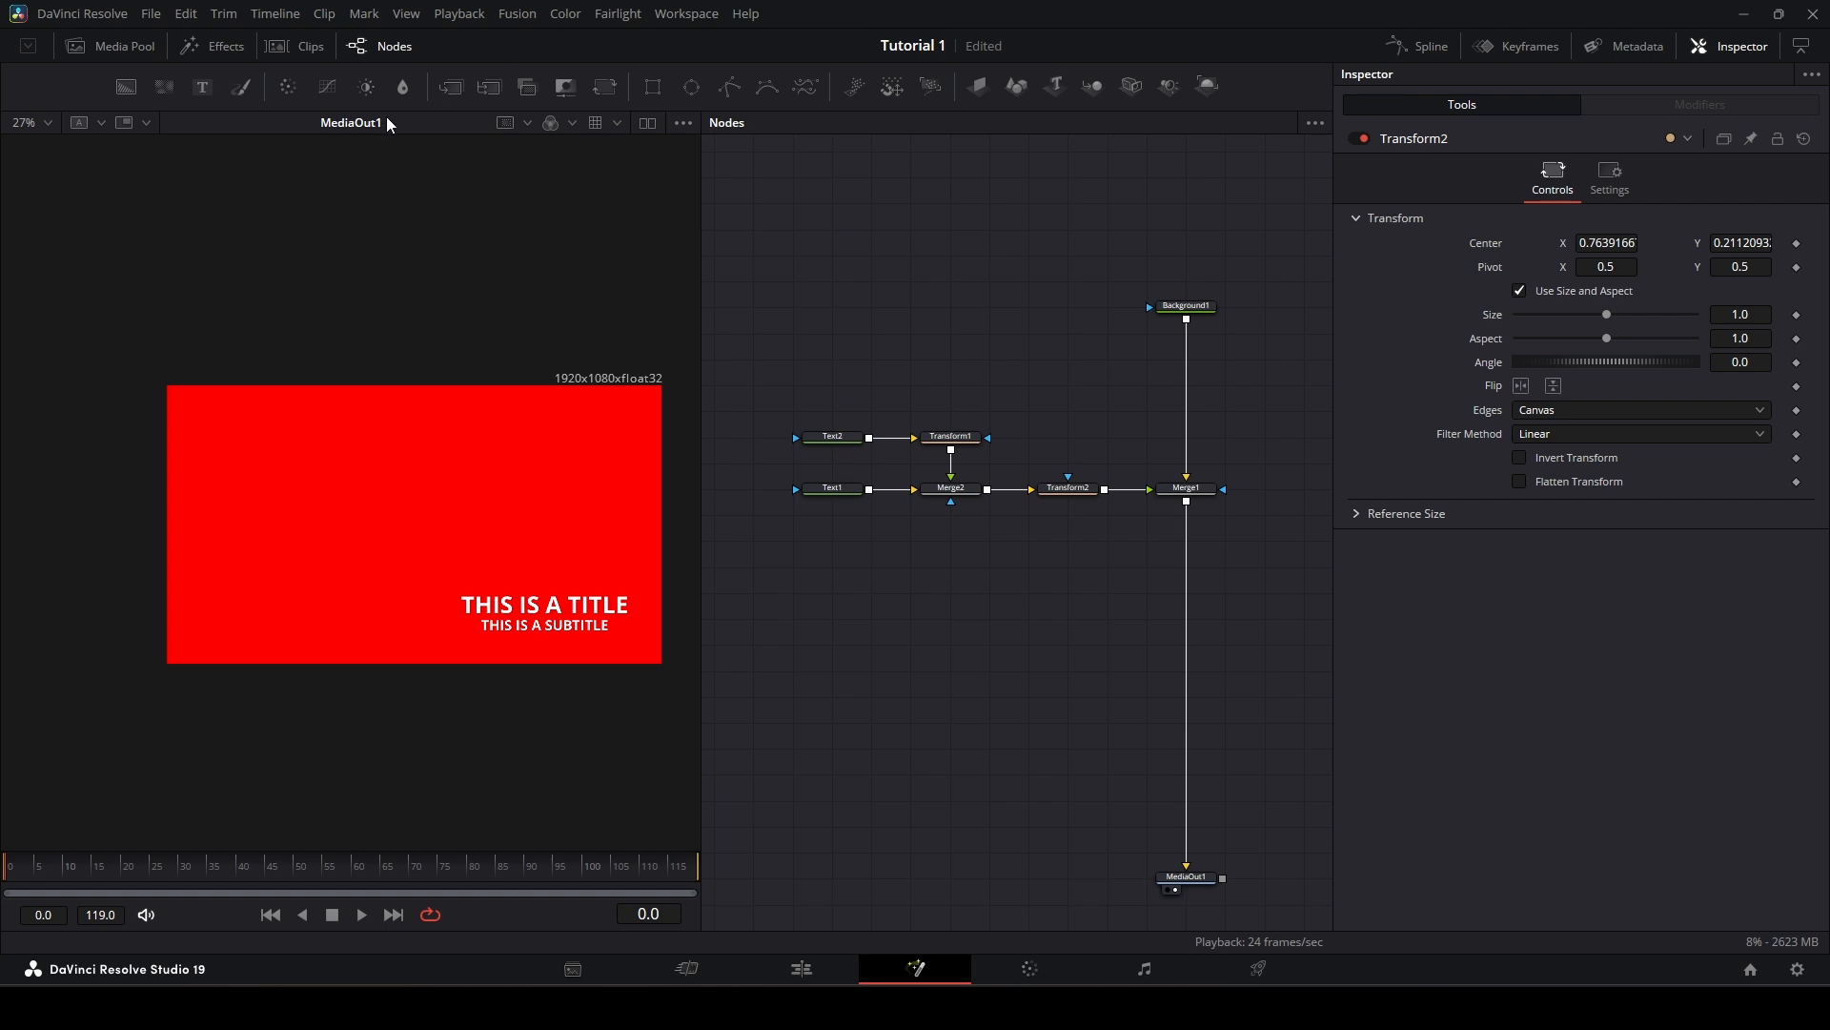
drag(125, 87, 774, 570)
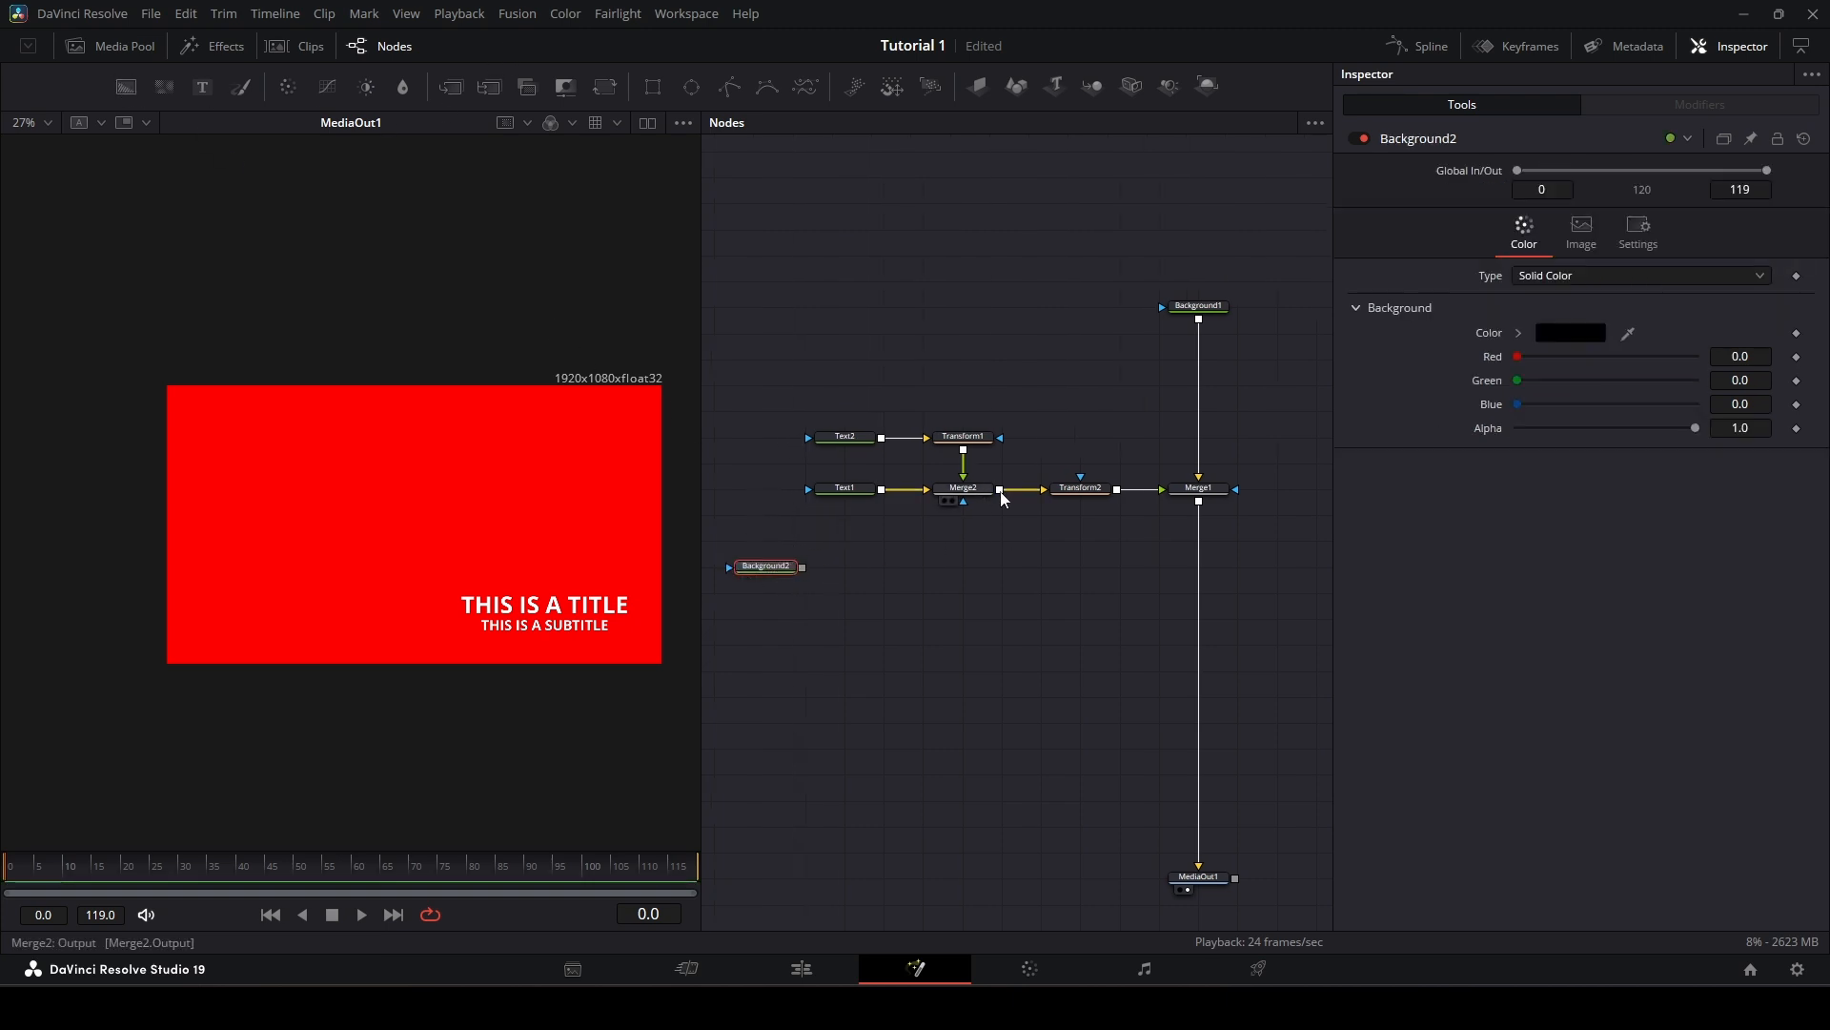
click(962, 488)
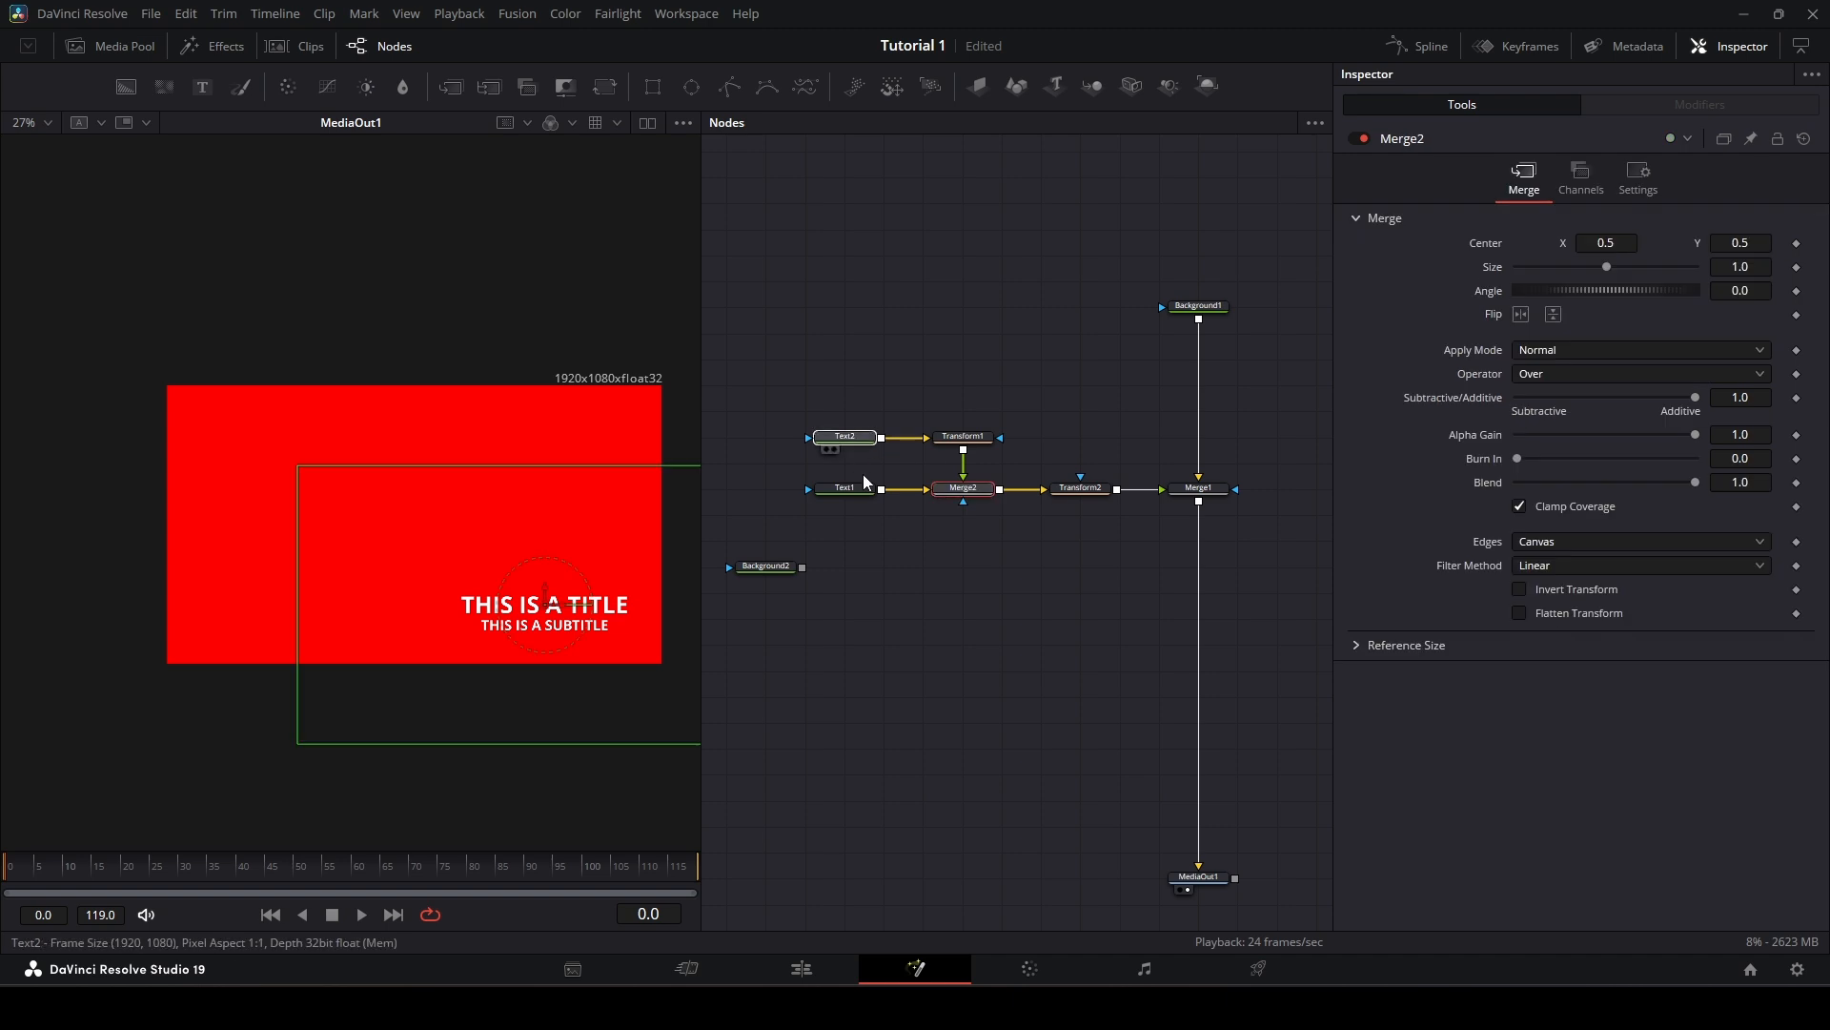
click(858, 486)
click(956, 439)
click(971, 490)
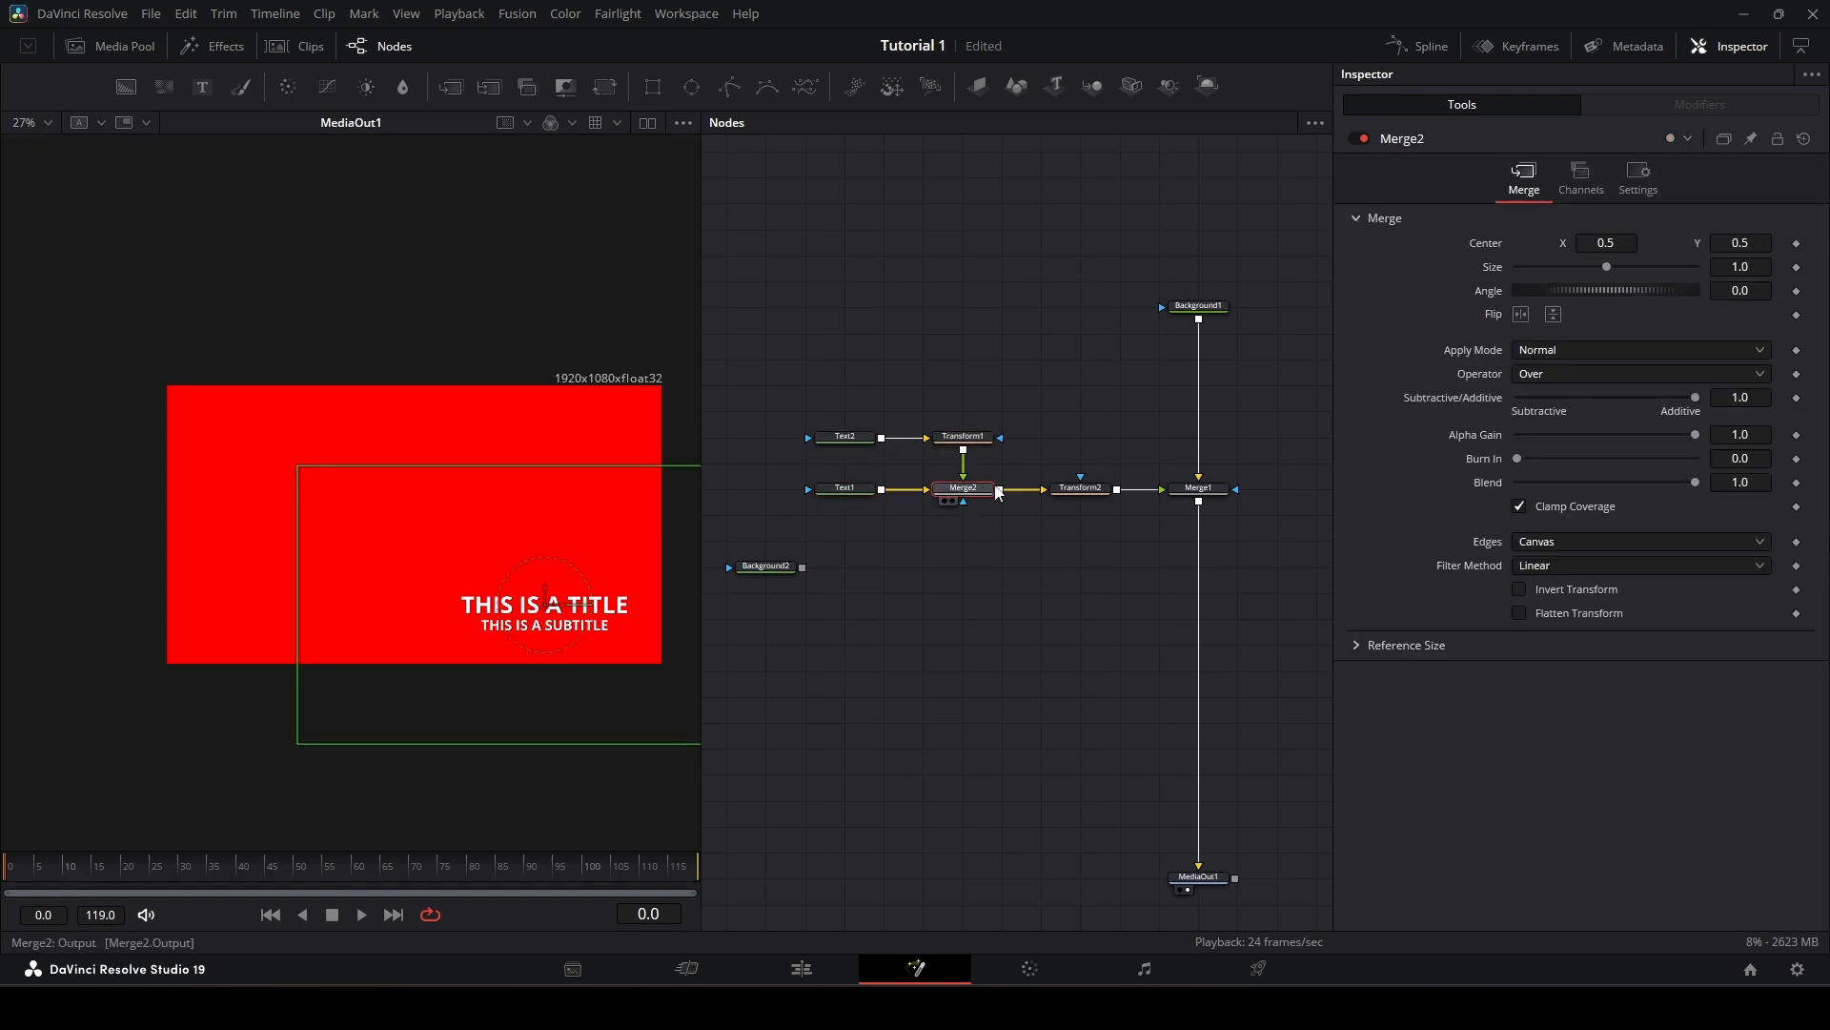
drag(1000, 490, 797, 570)
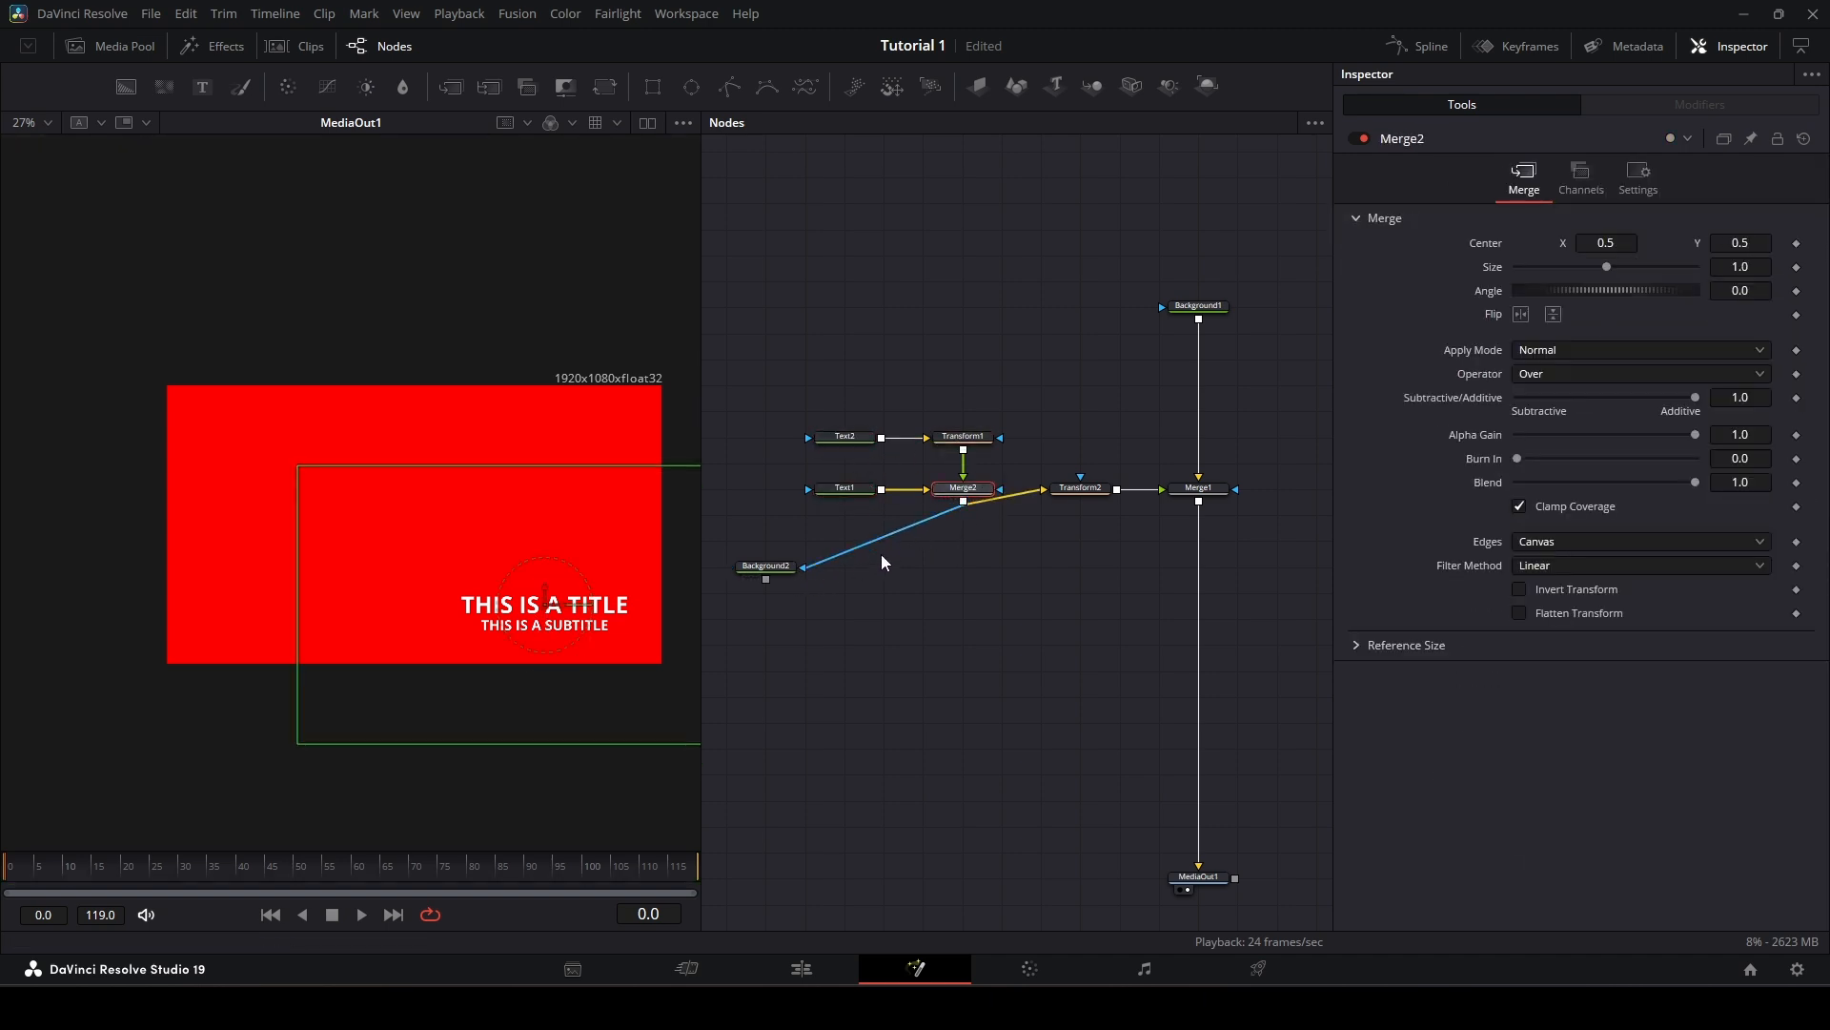
drag(1001, 494, 799, 570)
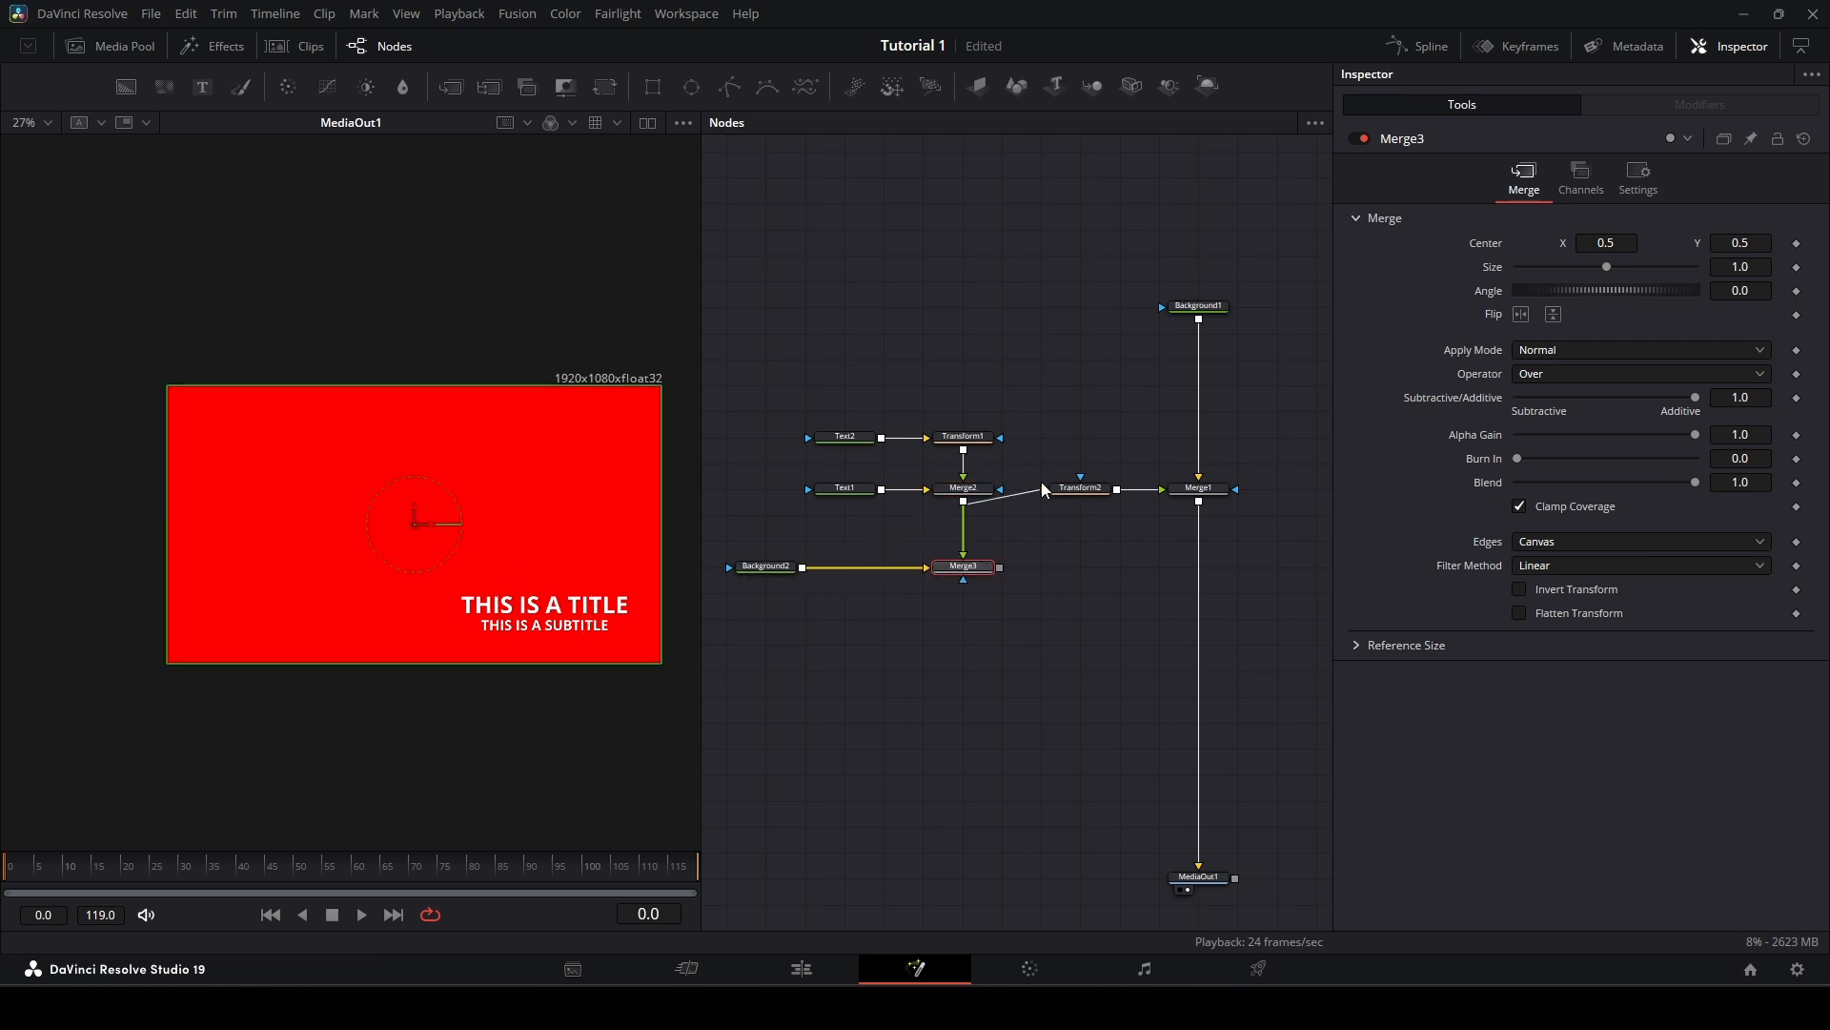
Step: Feed Merge3's output into Transform2, place Transform2 level with Merge3, and line Background2 up below Text1
drag(999, 567, 1067, 587)
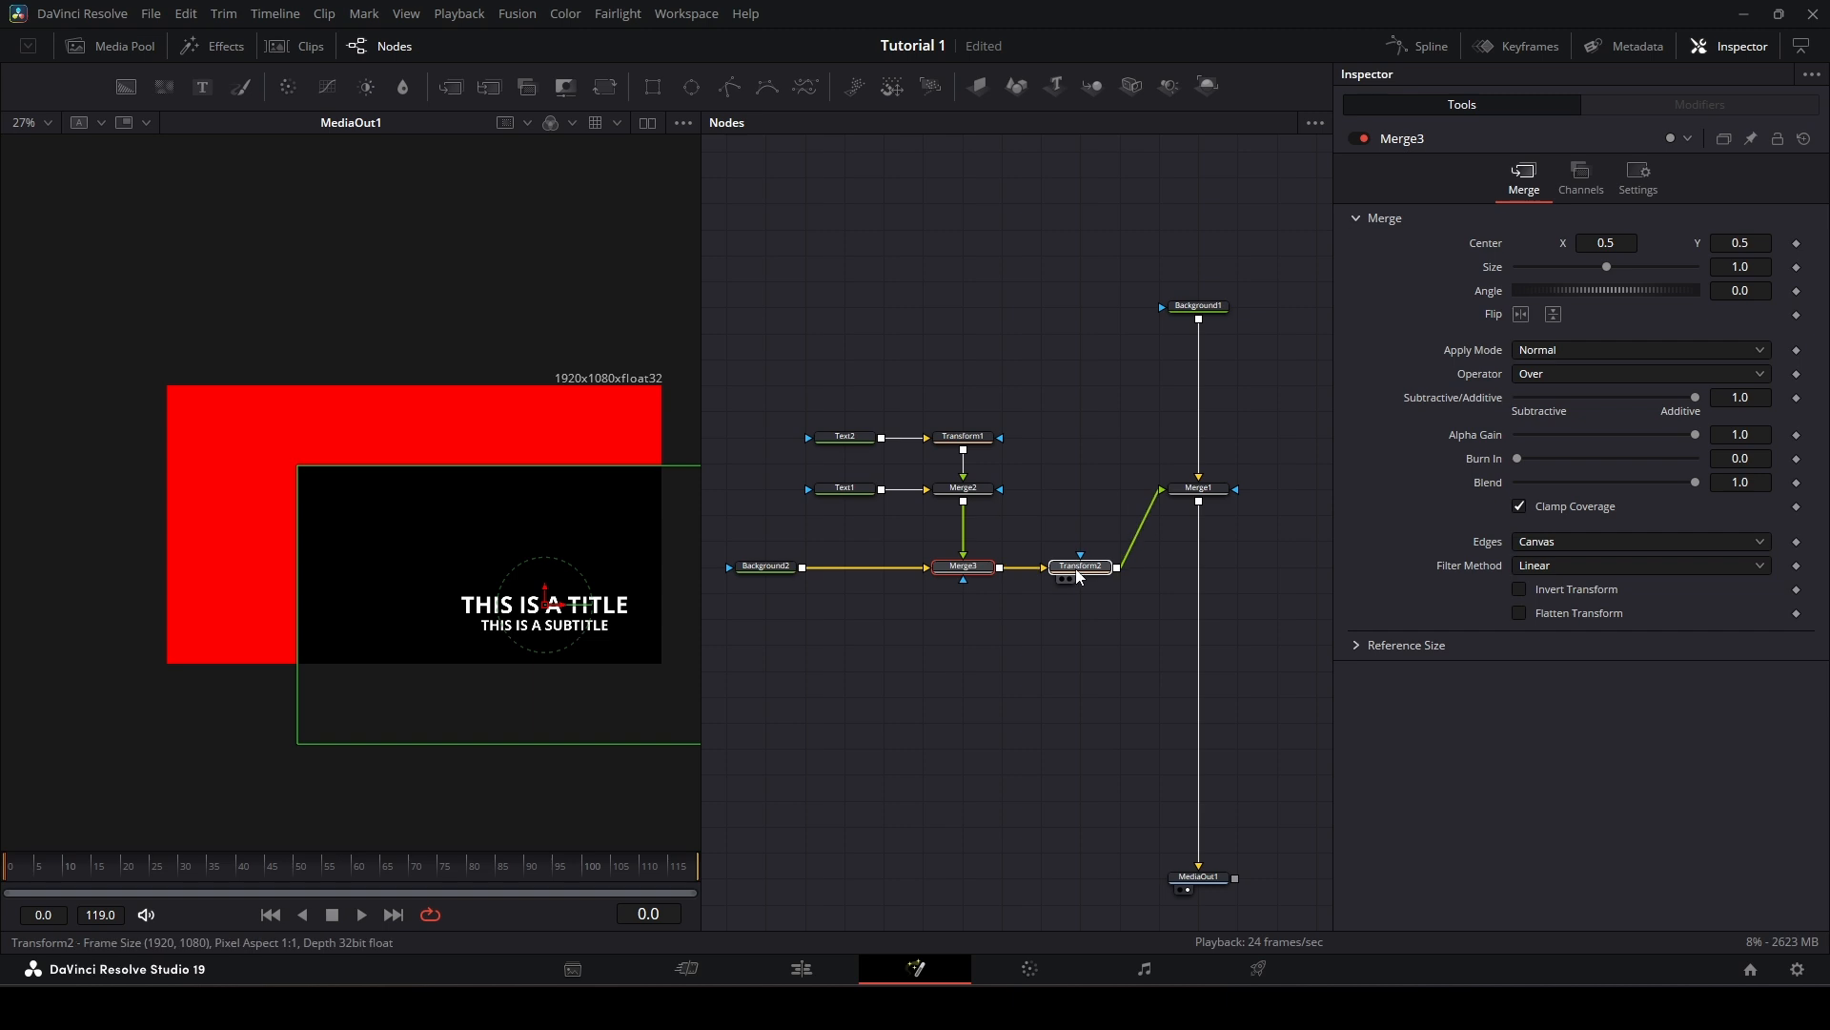
drag(947, 588, 1012, 597)
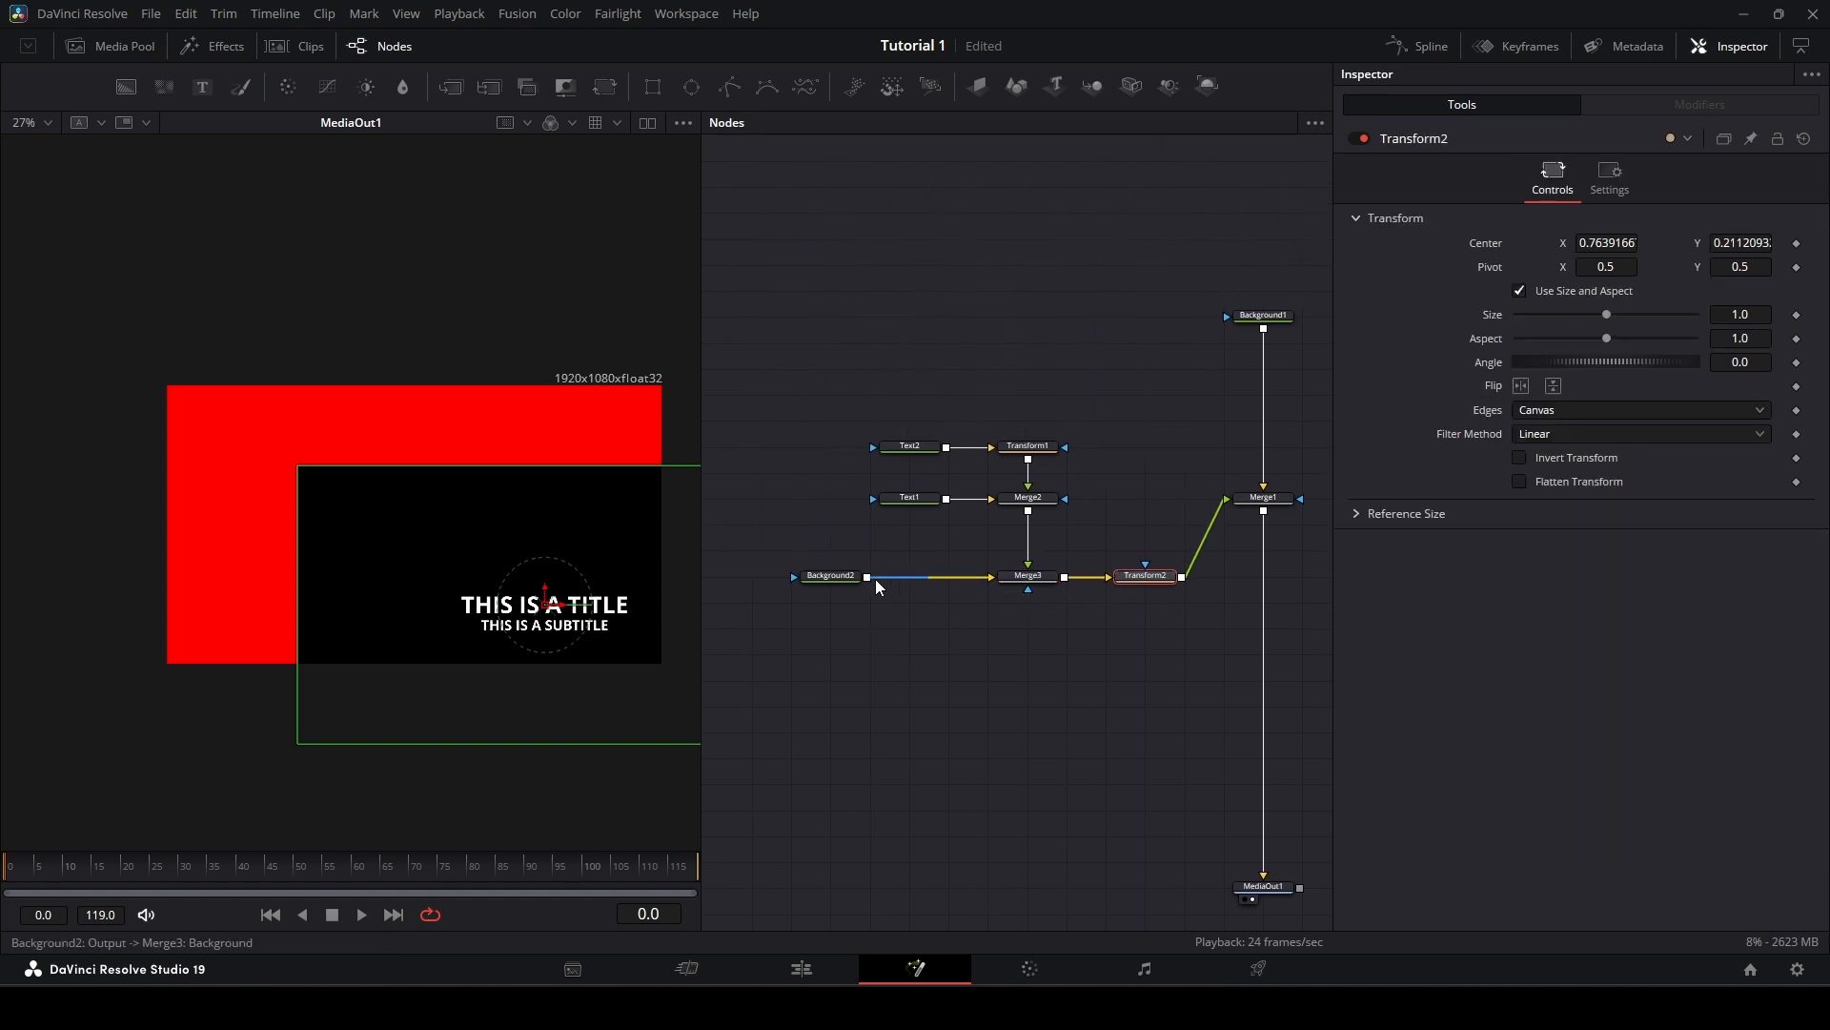
drag(843, 575, 922, 575)
Step: Move the grouped text and background with Transform2 to a Center of about X 0.766, Y 0.194, and lower Merge1 level with Transform2
click(1144, 576)
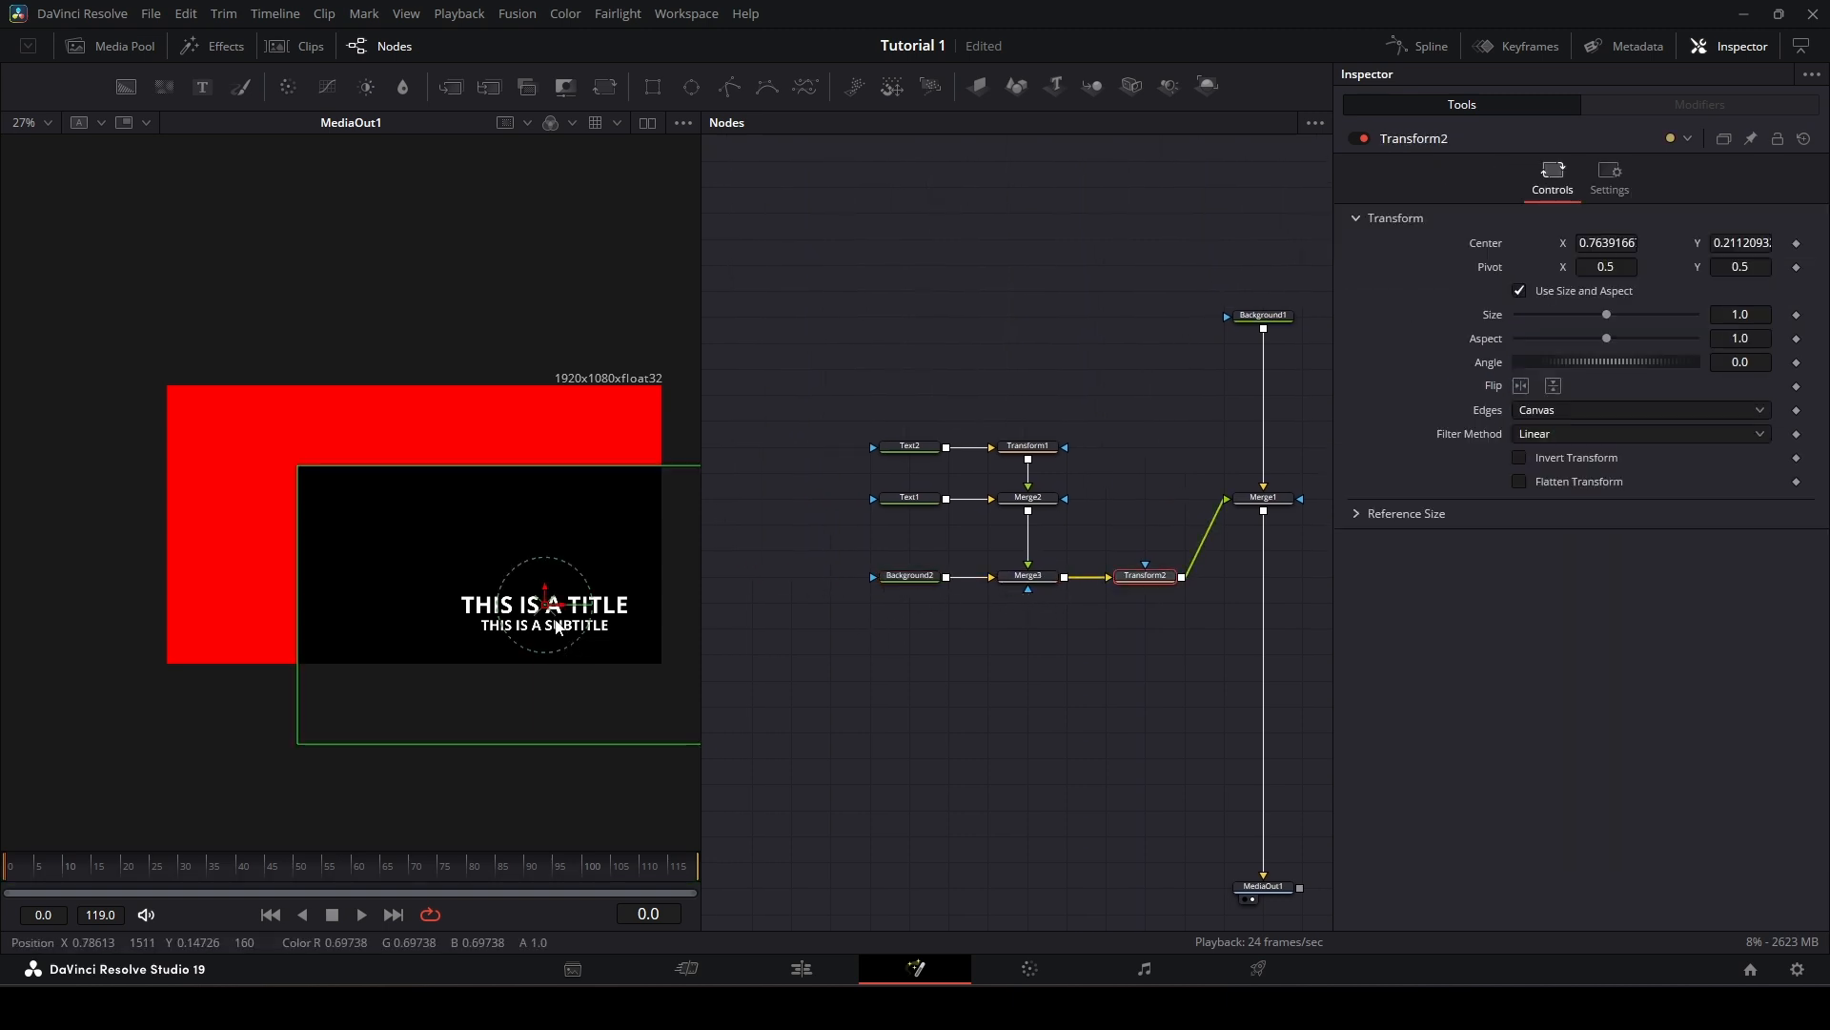
mouse_move(561, 603)
mouse_down()
mouse_move(416, 516)
mouse_move(596, 658)
mouse_move(506, 599)
mouse_move(549, 617)
mouse_up()
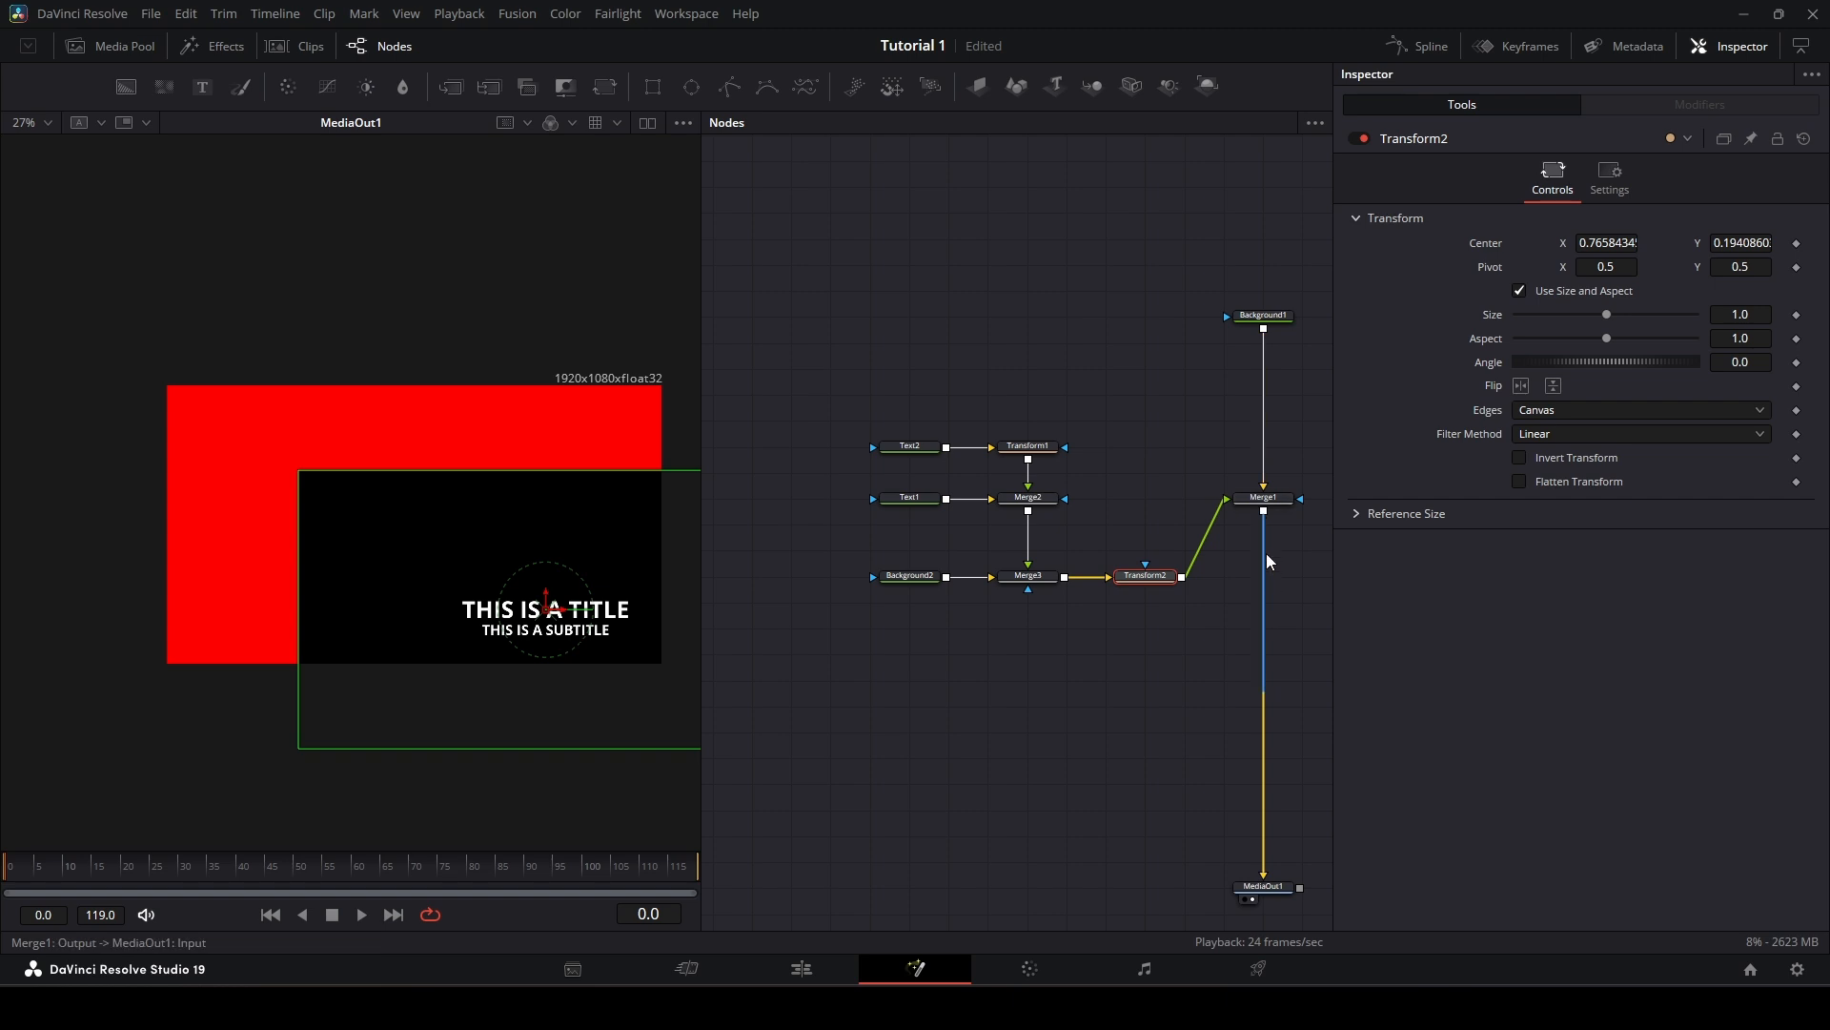
drag(1265, 510, 1266, 588)
drag(1192, 384, 1113, 298)
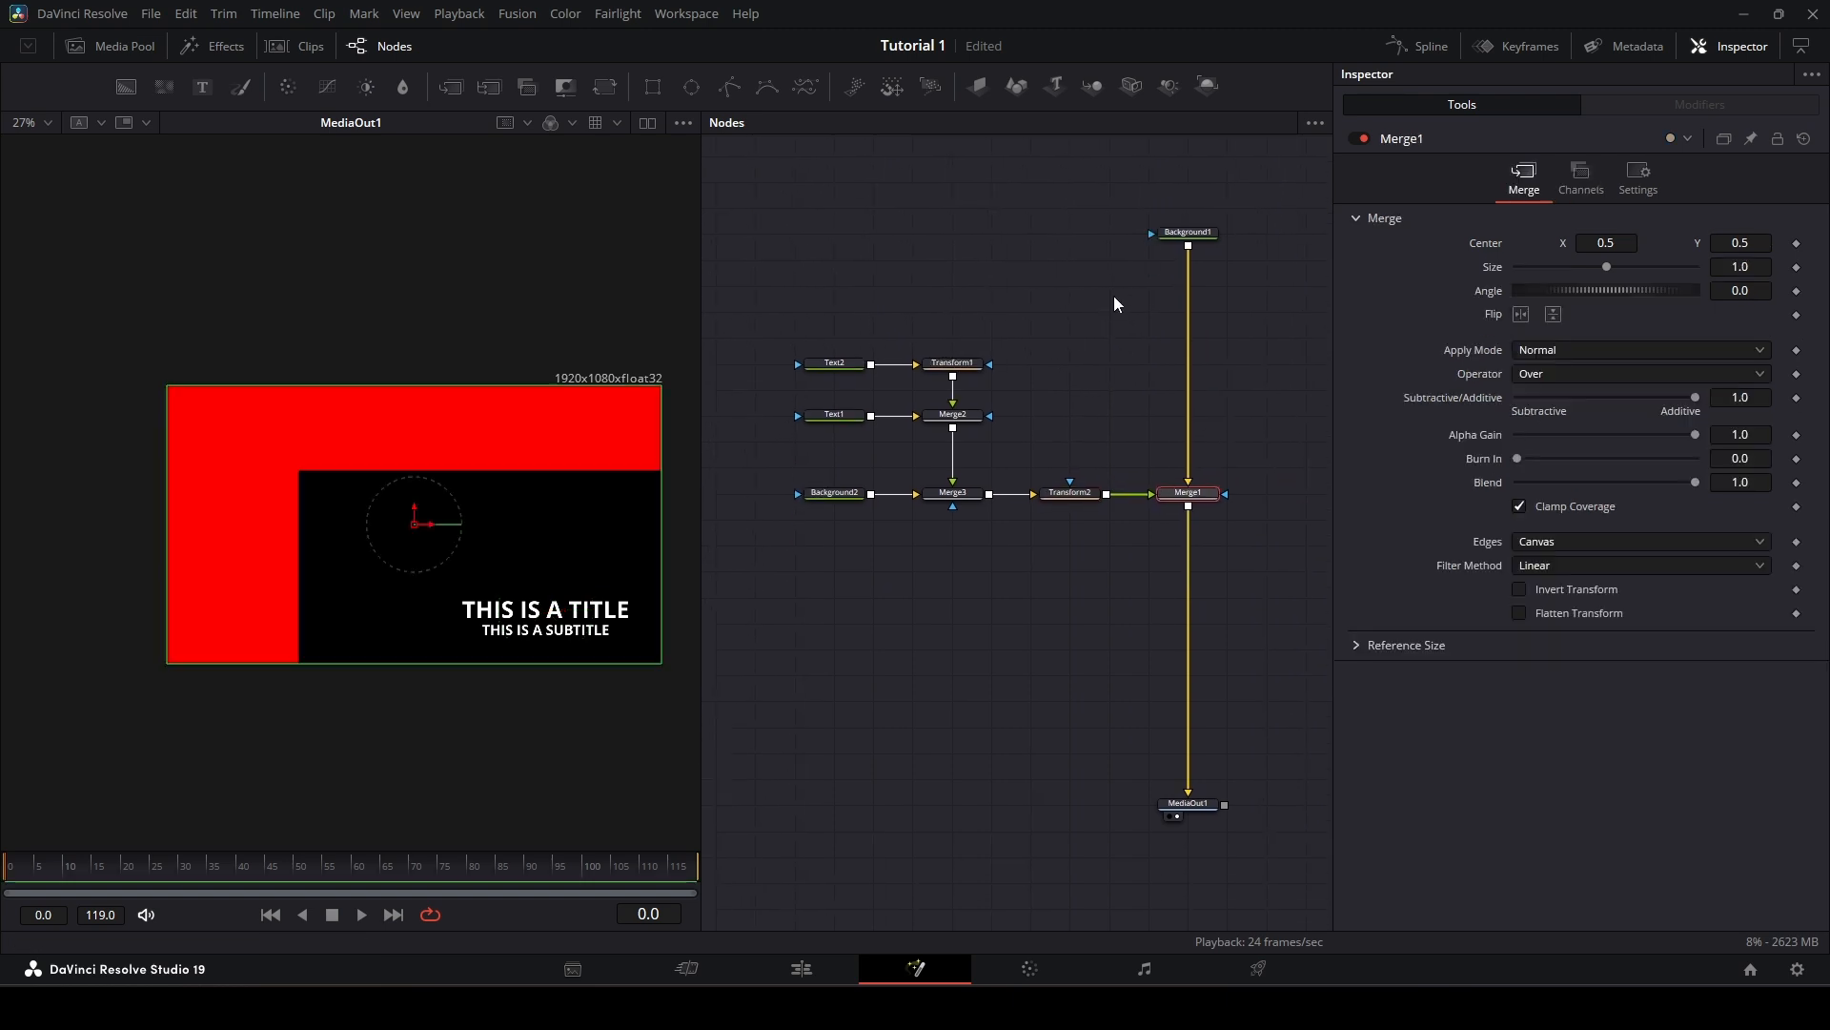
Step: Examine the node flow from Background1 and Merge1 through the text nodes, Merge2, Merge3 and Background2 to Transform2
click(1187, 233)
click(1188, 494)
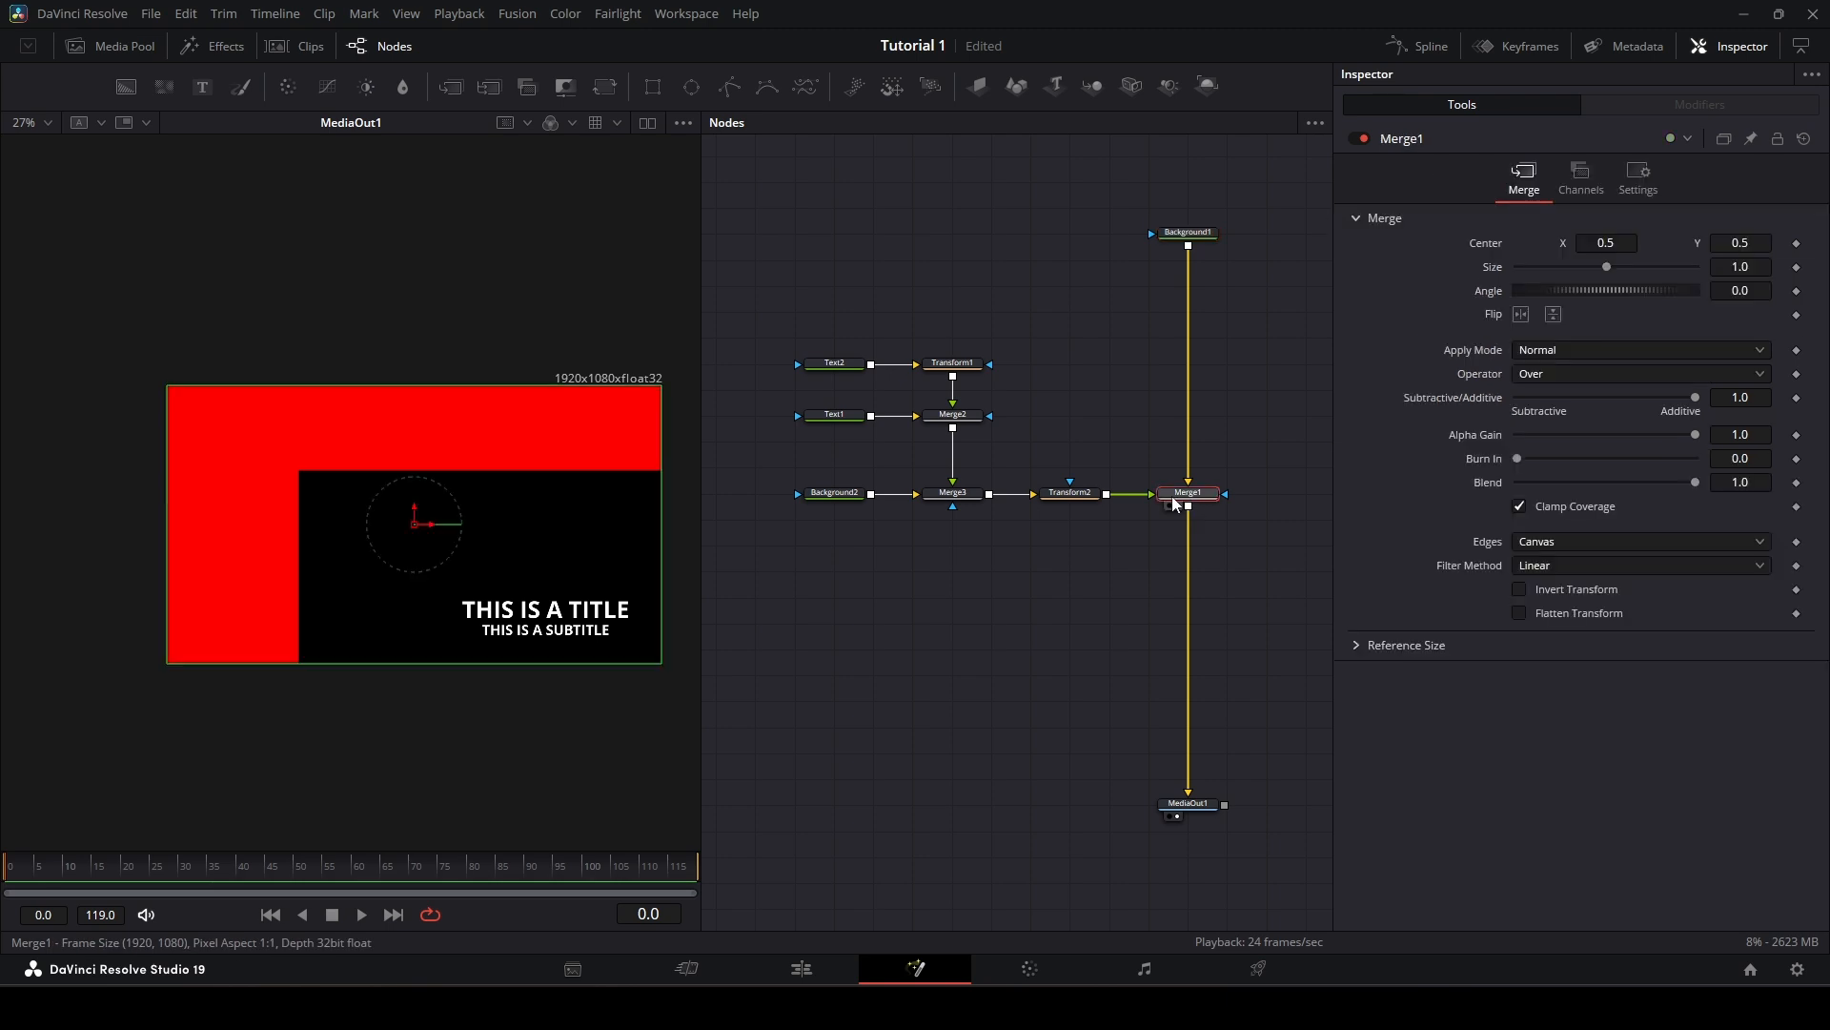
click(825, 364)
click(950, 368)
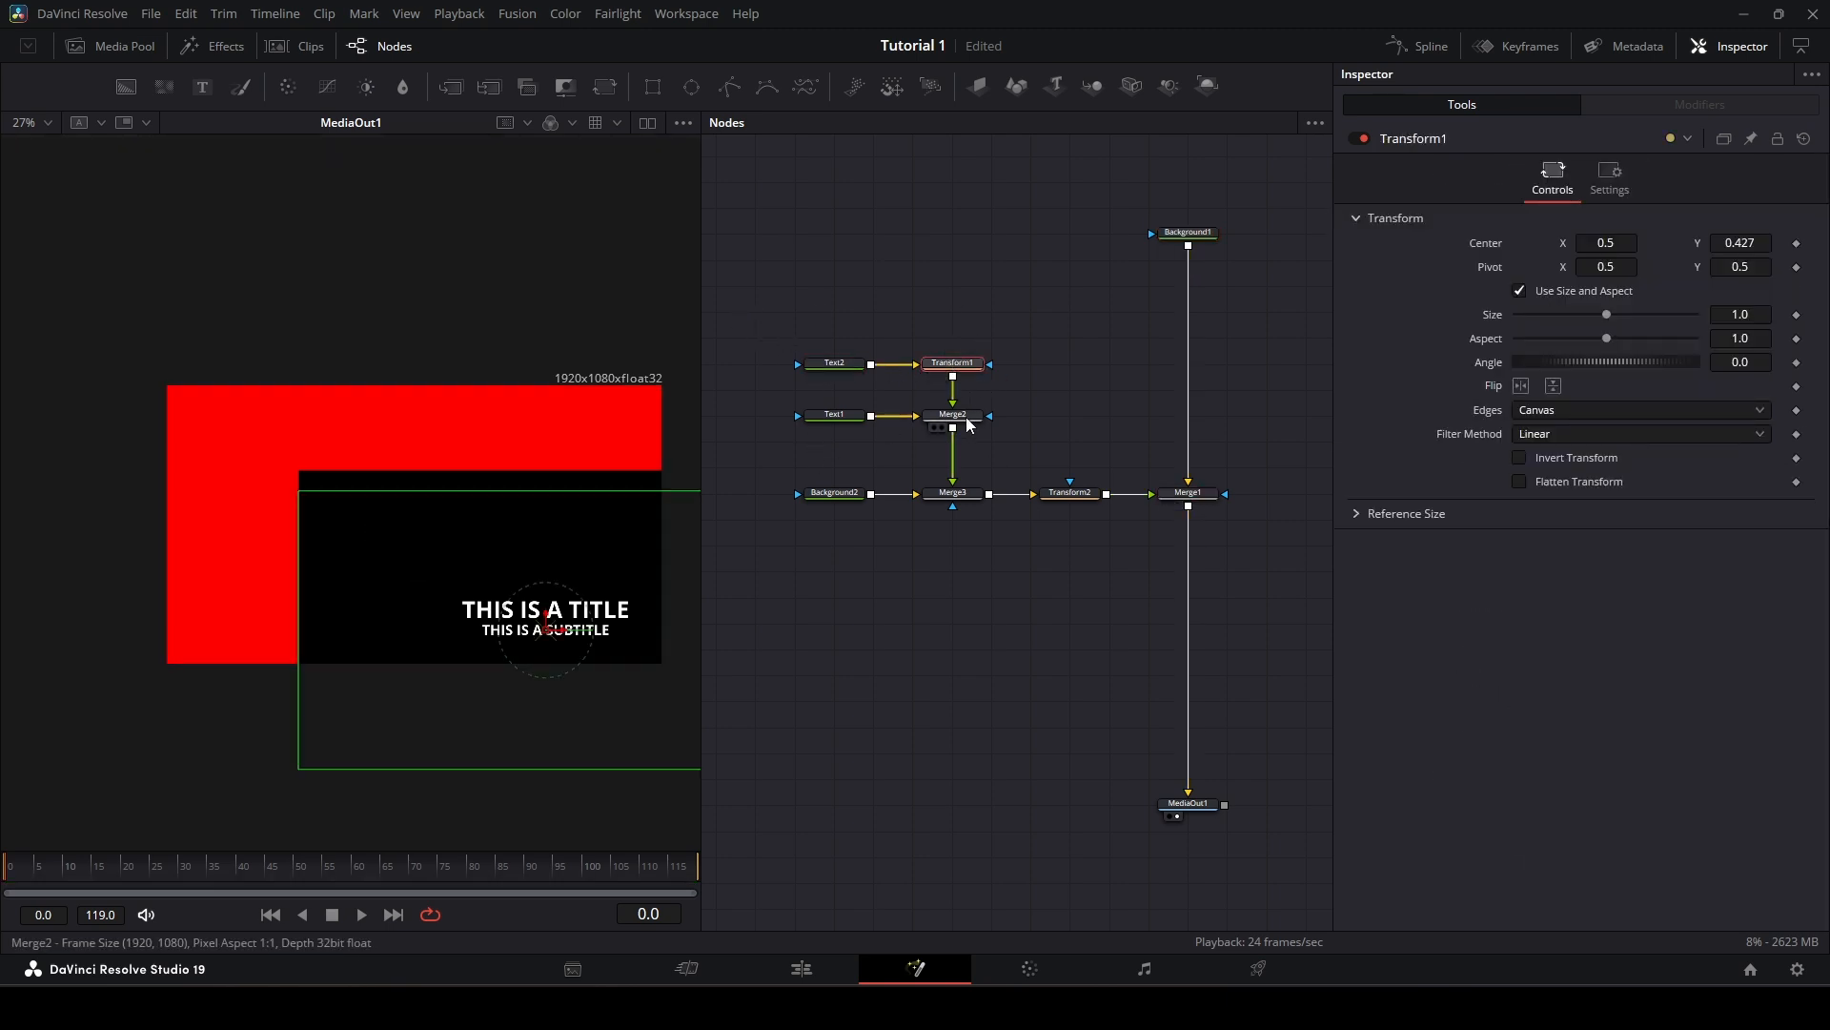
click(953, 415)
click(841, 425)
click(952, 416)
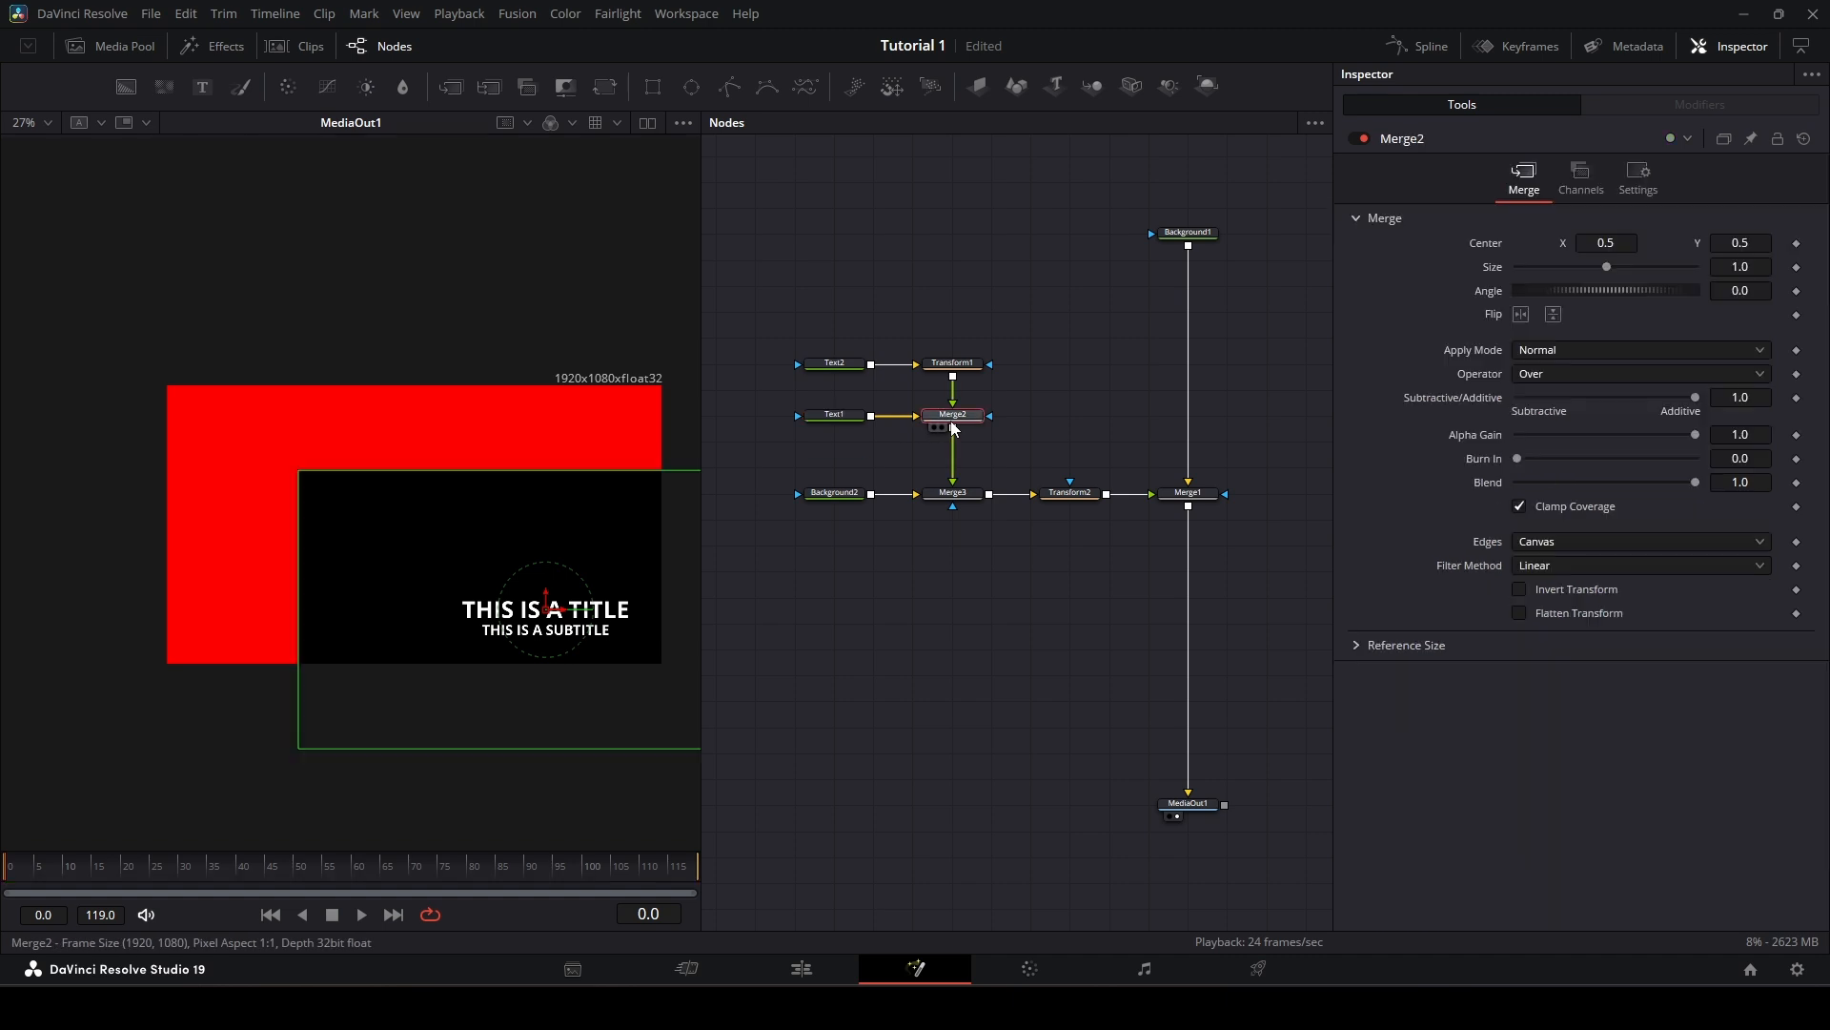
click(954, 494)
click(835, 493)
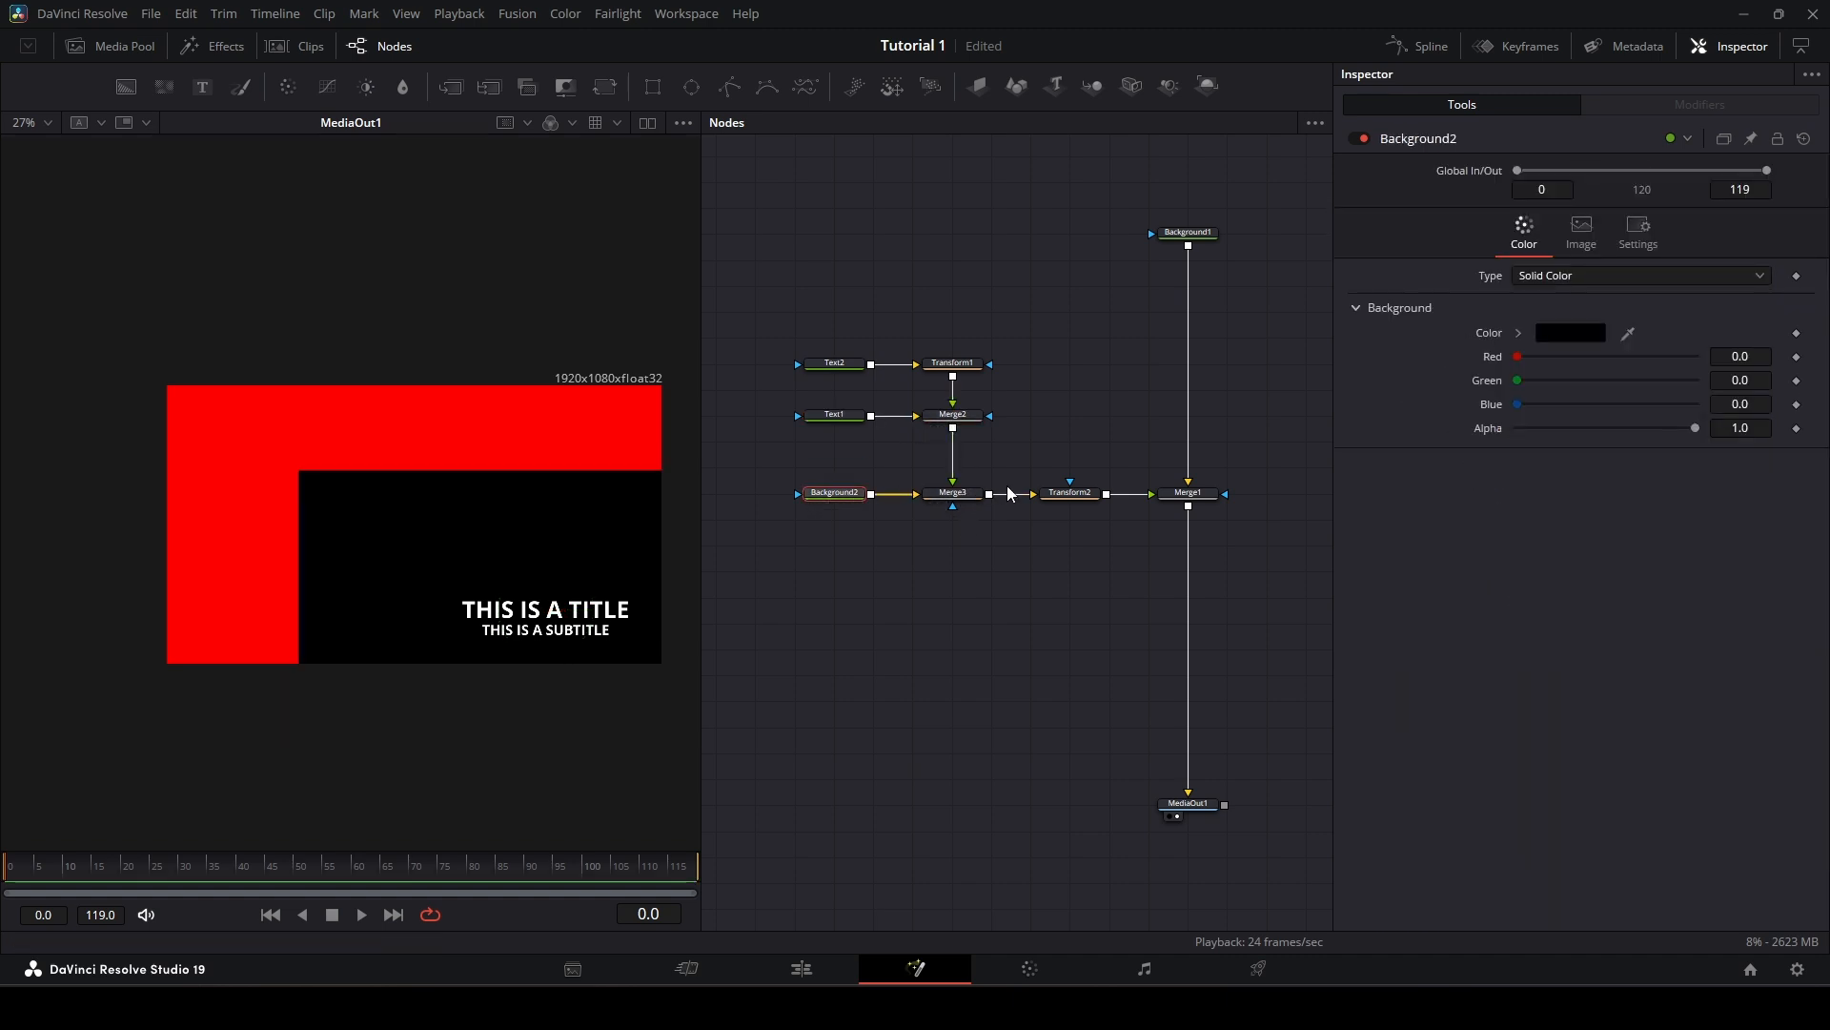
click(1069, 494)
drag(747, 290, 992, 543)
click(1094, 503)
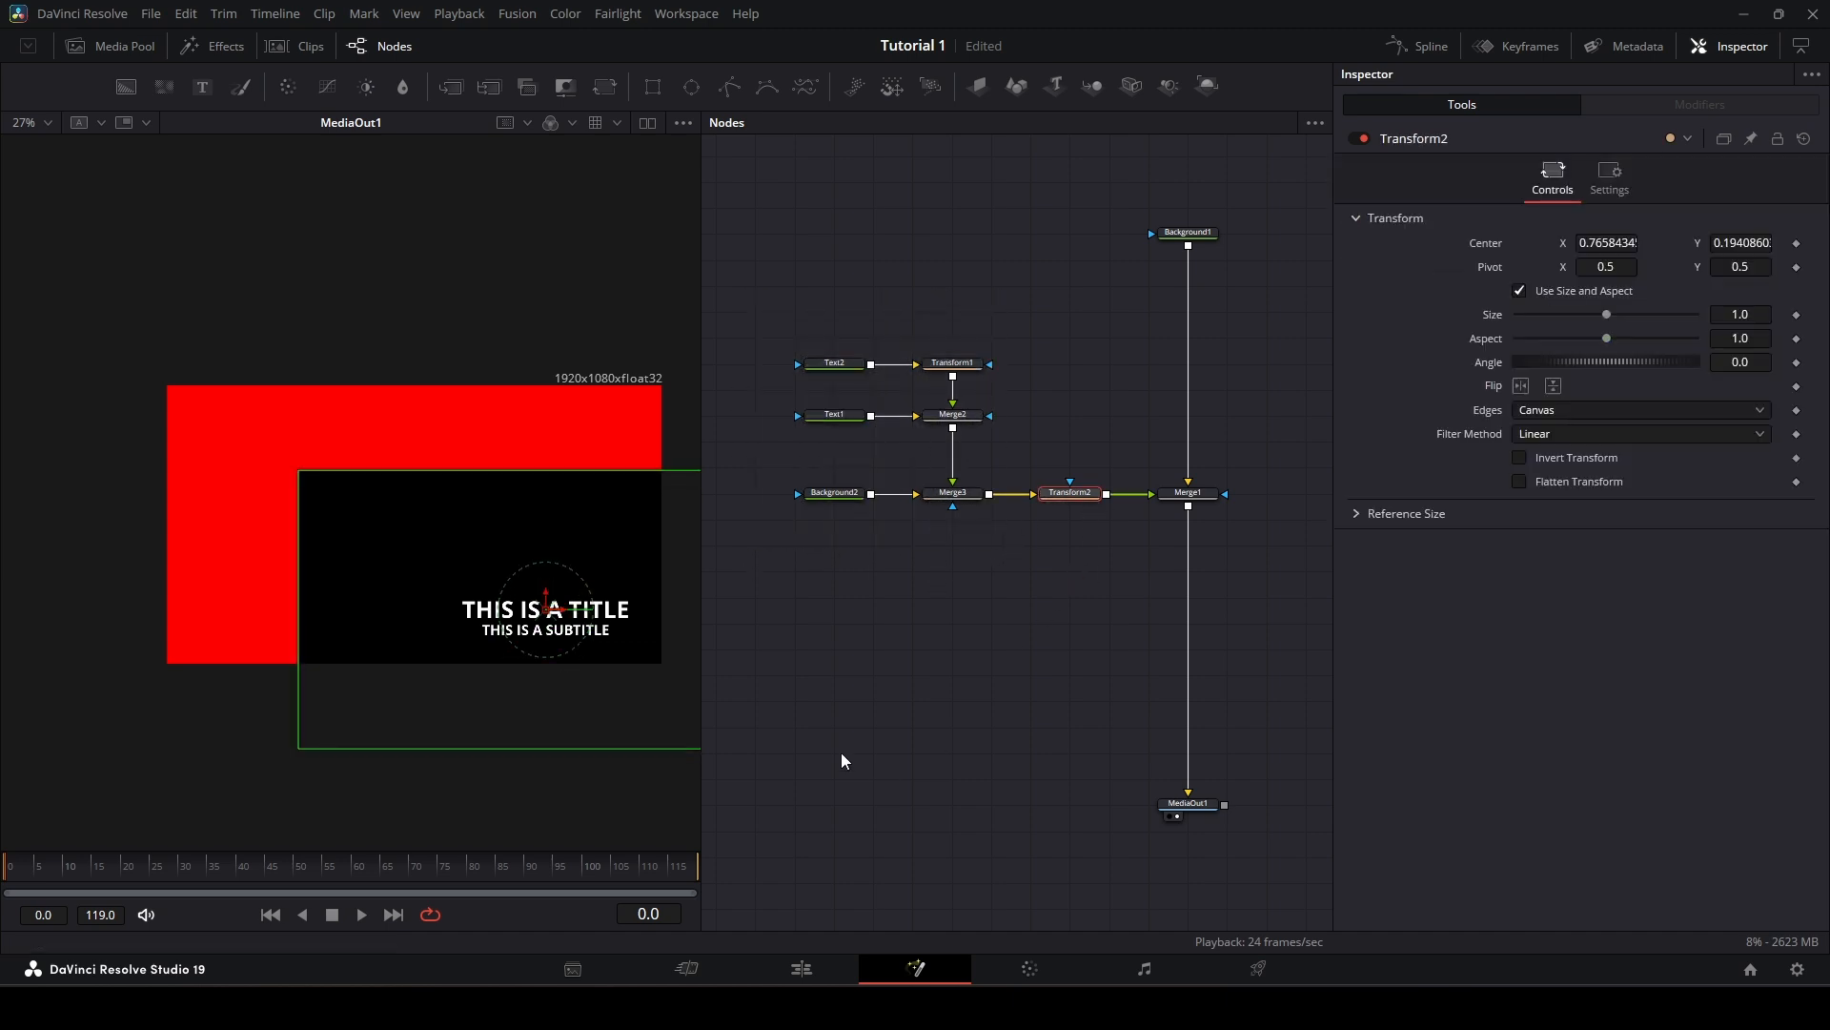
Step: Set Text2's horizontal anchor to right and try shifting the subtitle to line up with the title's right edge
click(806, 415)
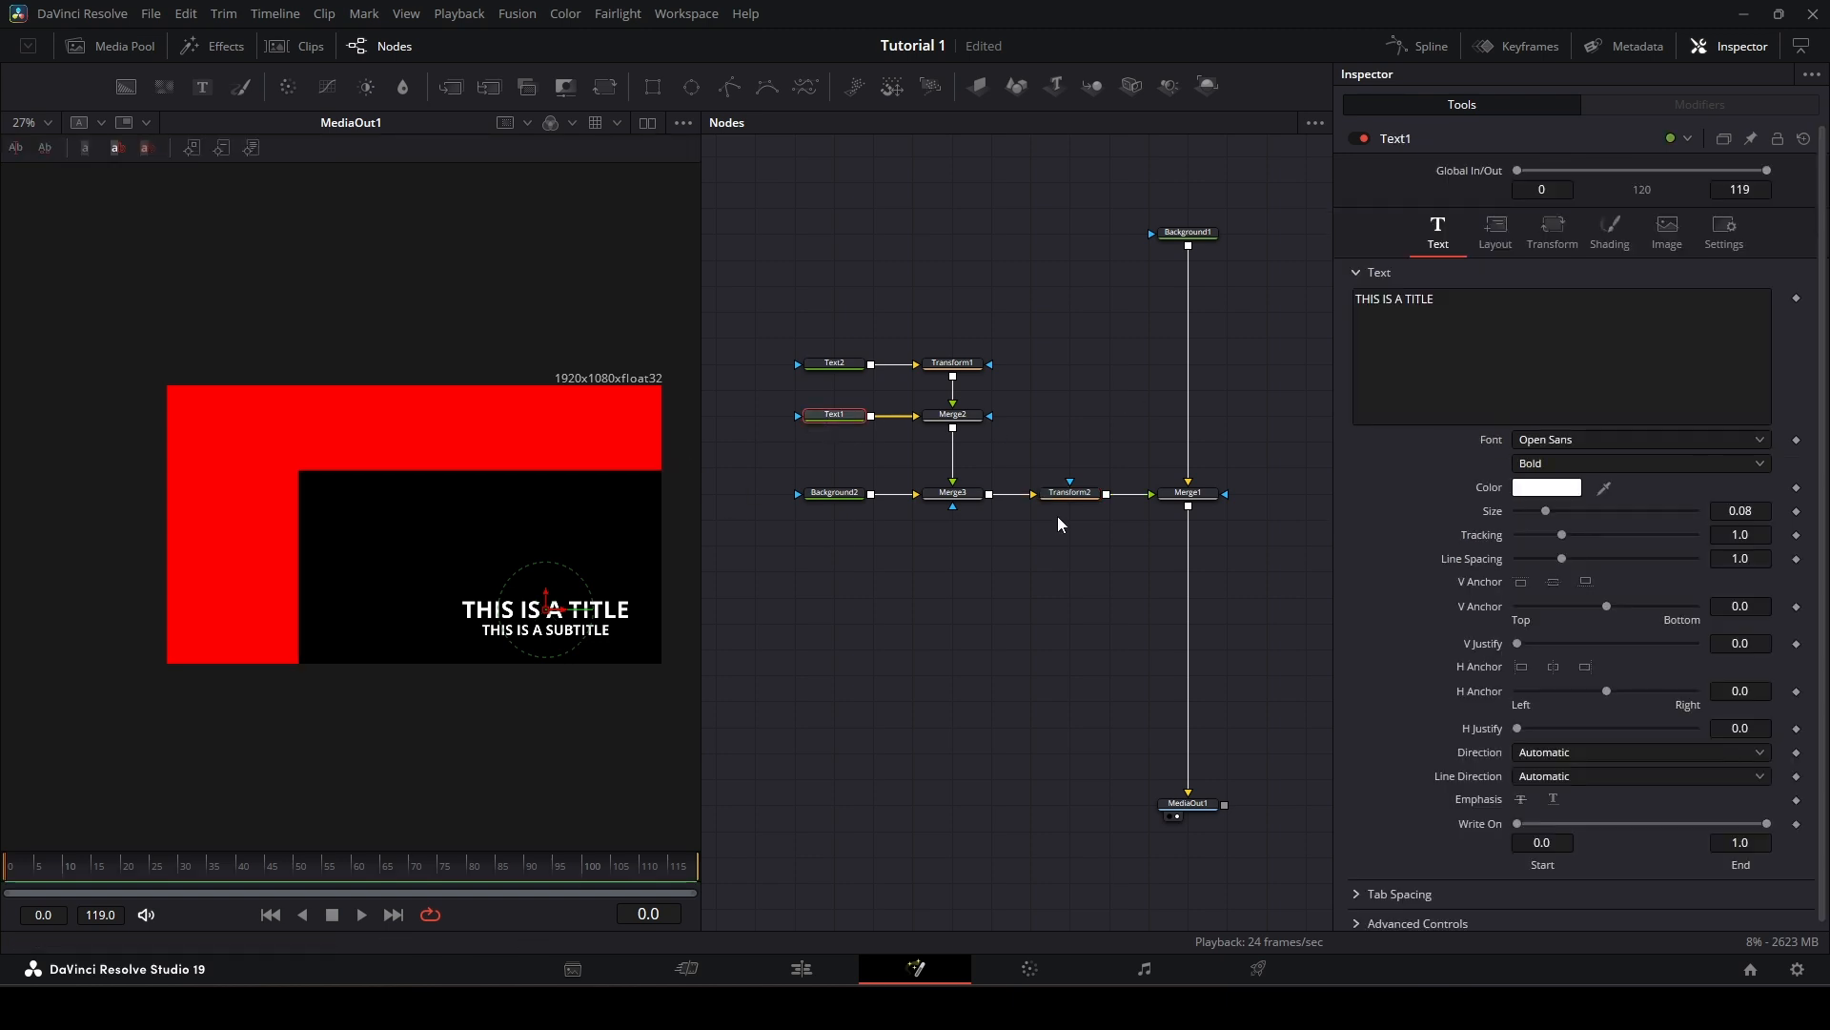
click(831, 366)
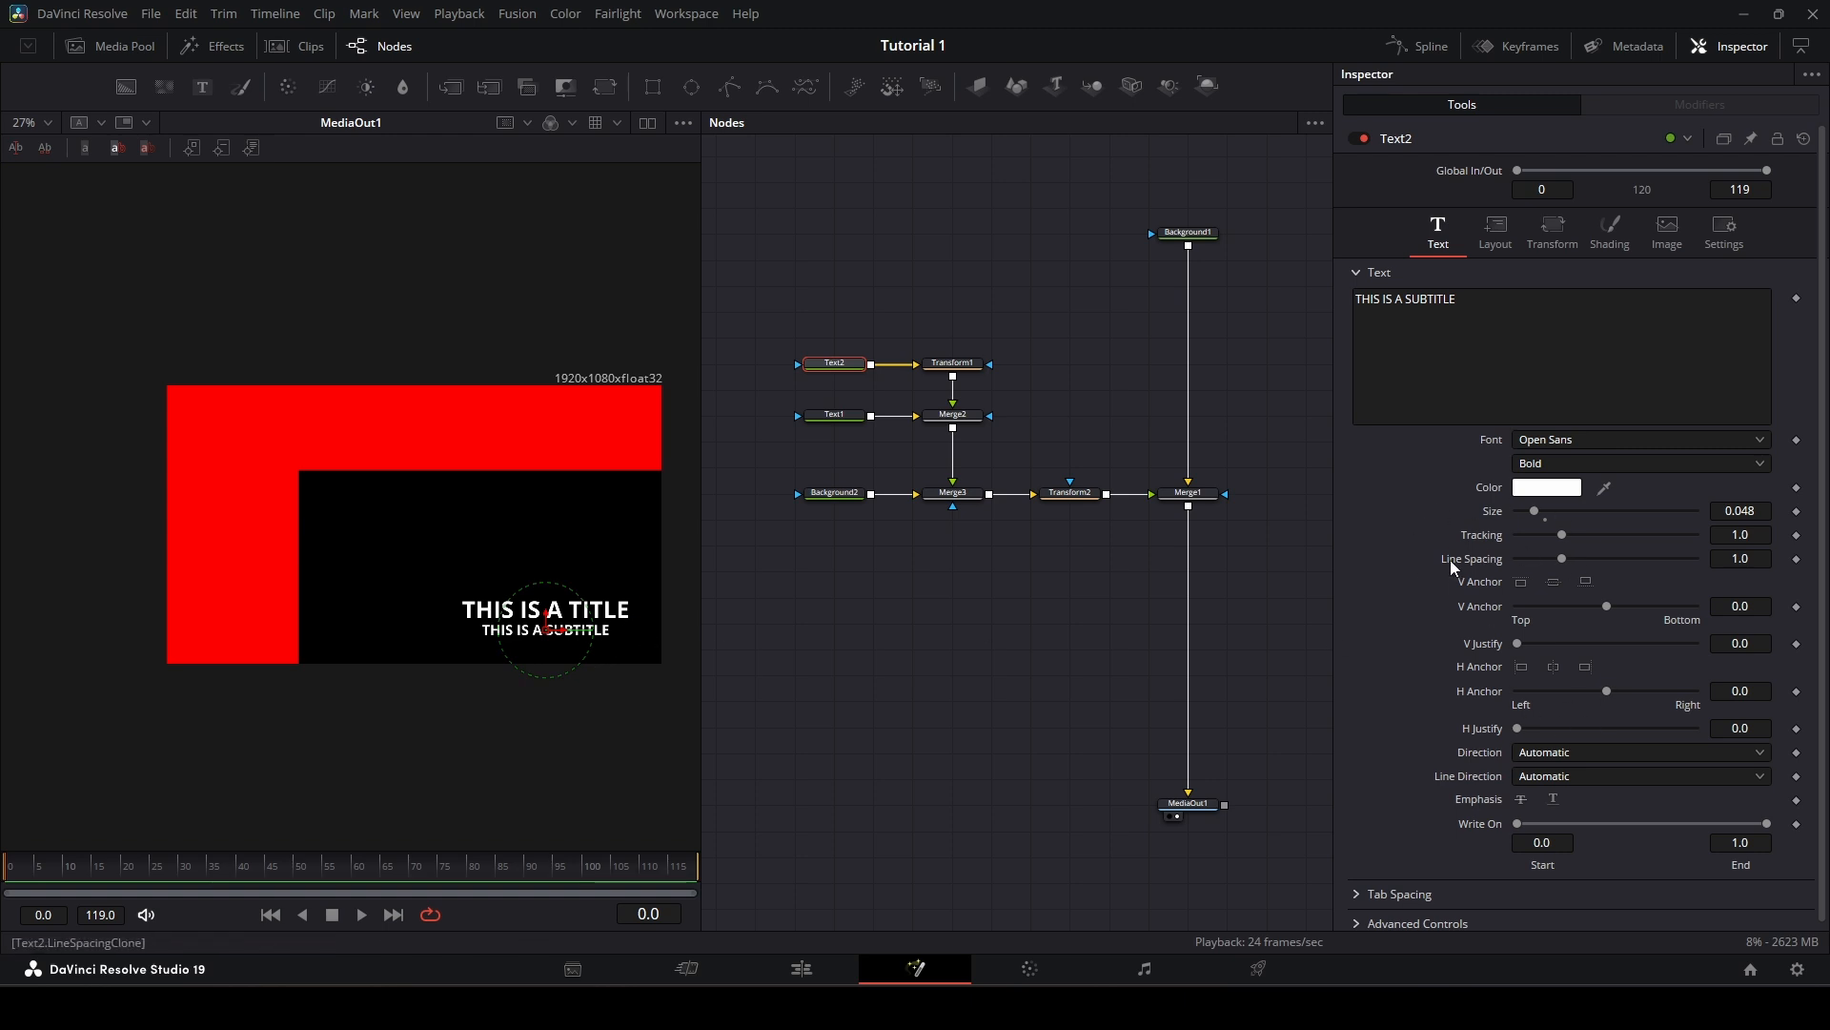
click(1586, 666)
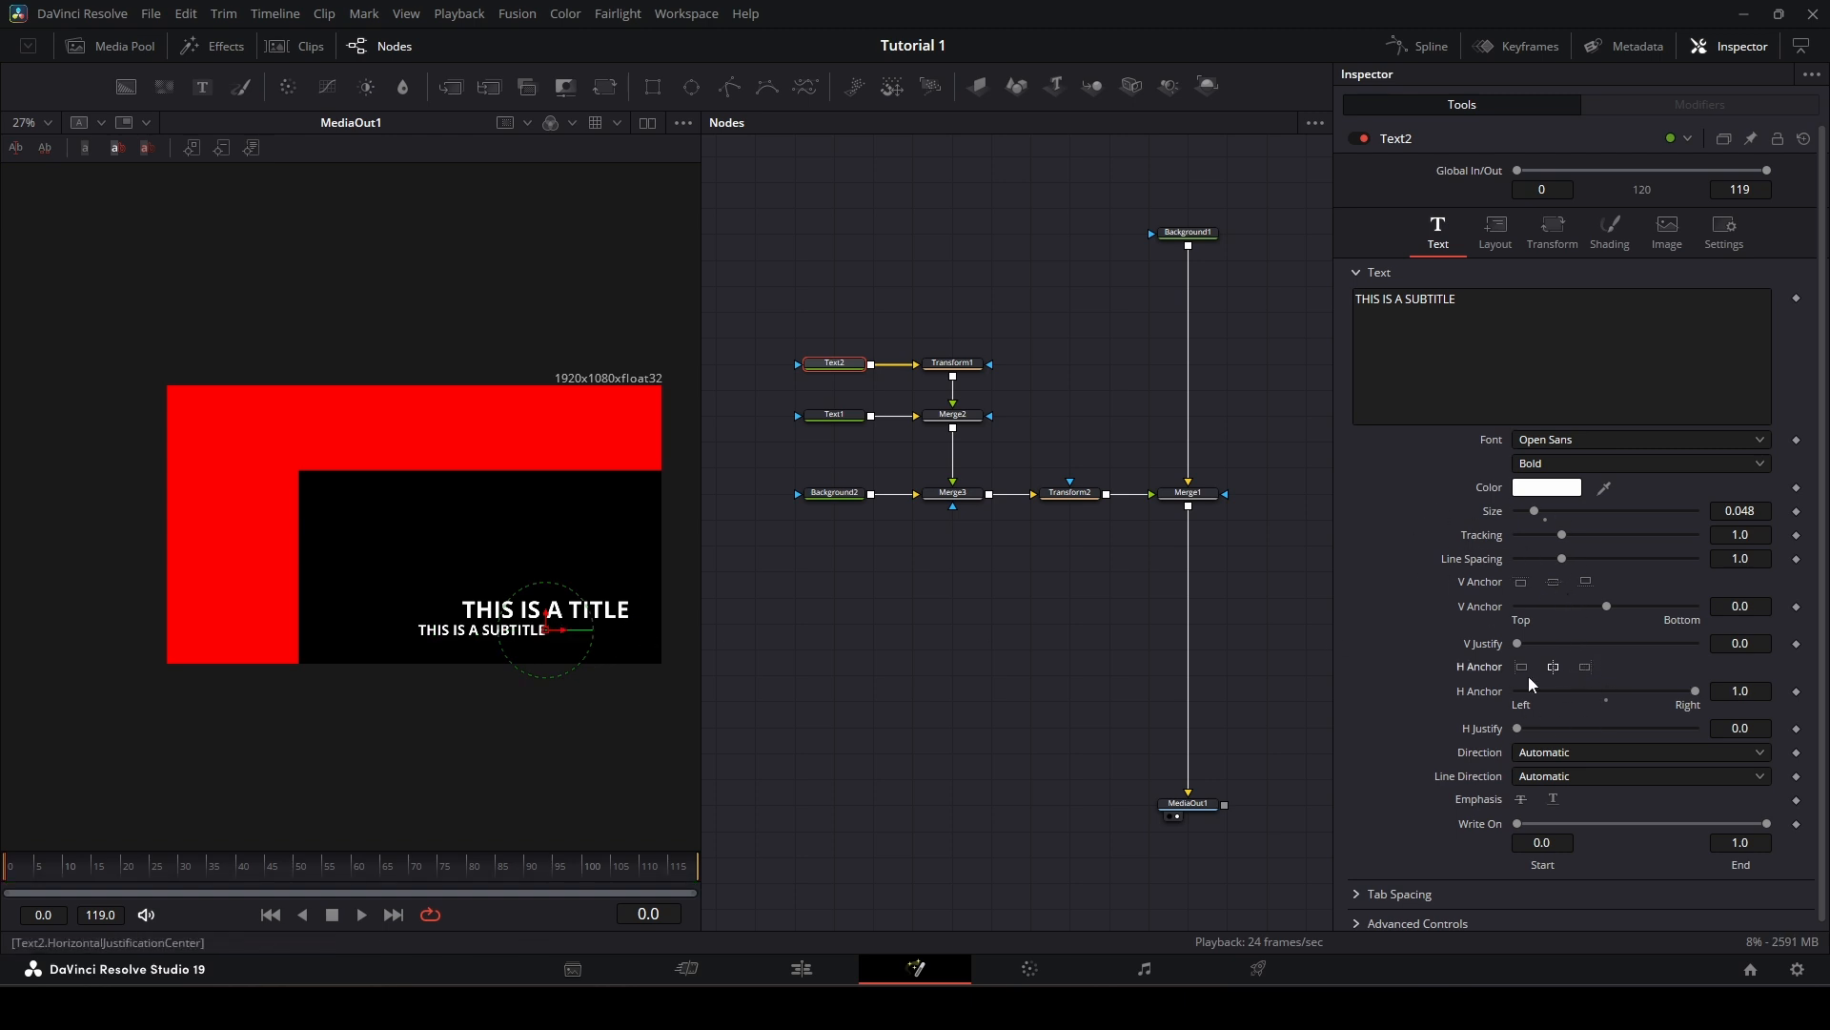
drag(564, 630, 646, 631)
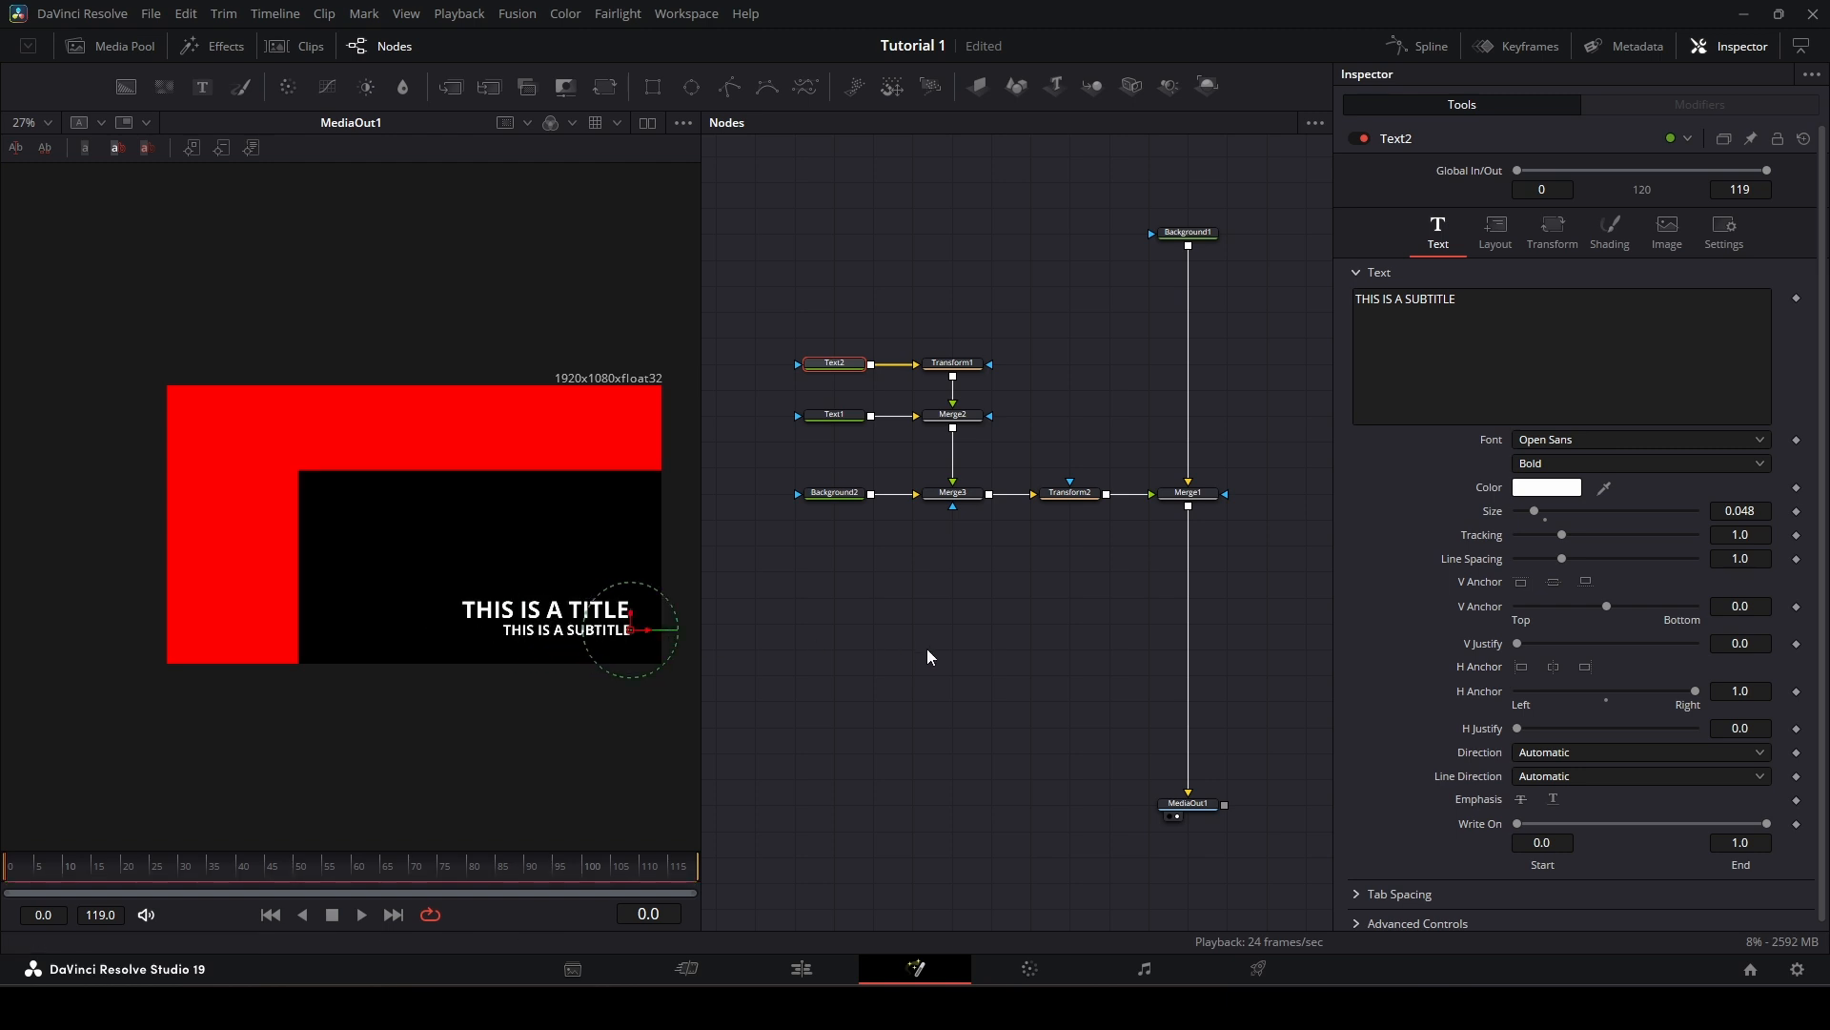
click(1084, 565)
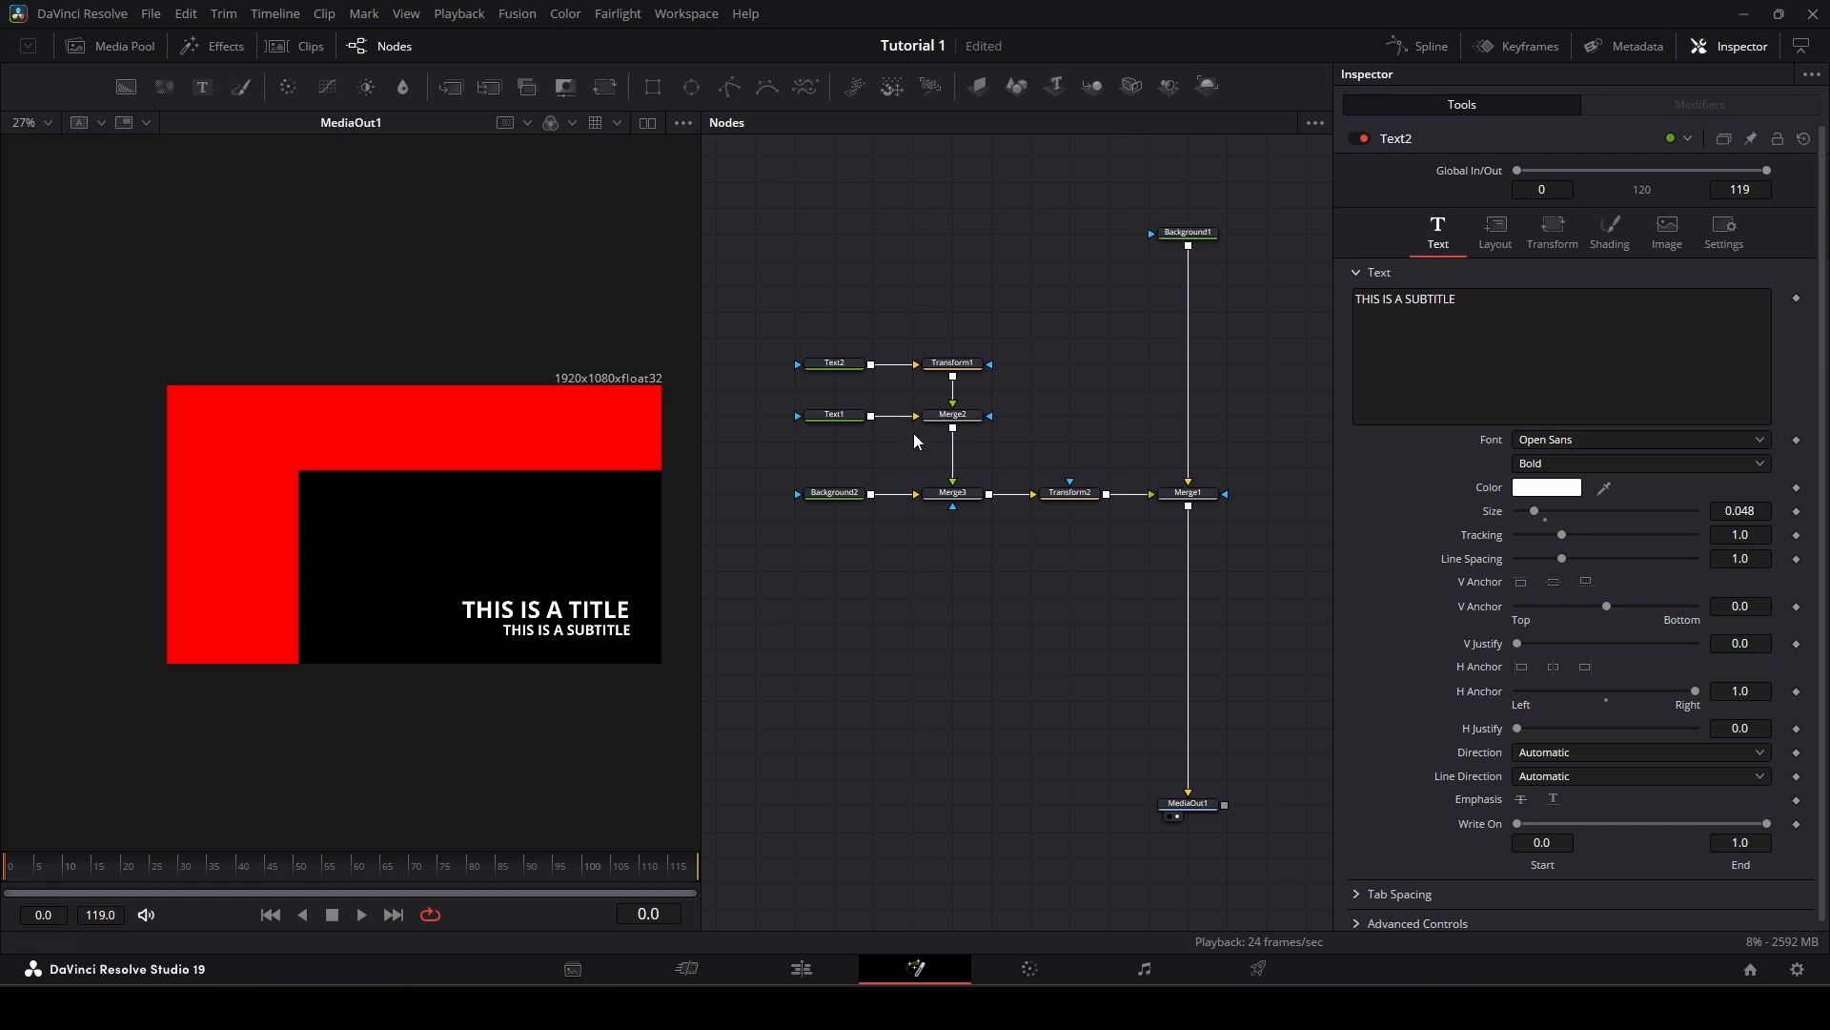
Step: Align the subtitle's right edge with the title by moving it with Transform1 to a Center X of about 0.666
click(934, 367)
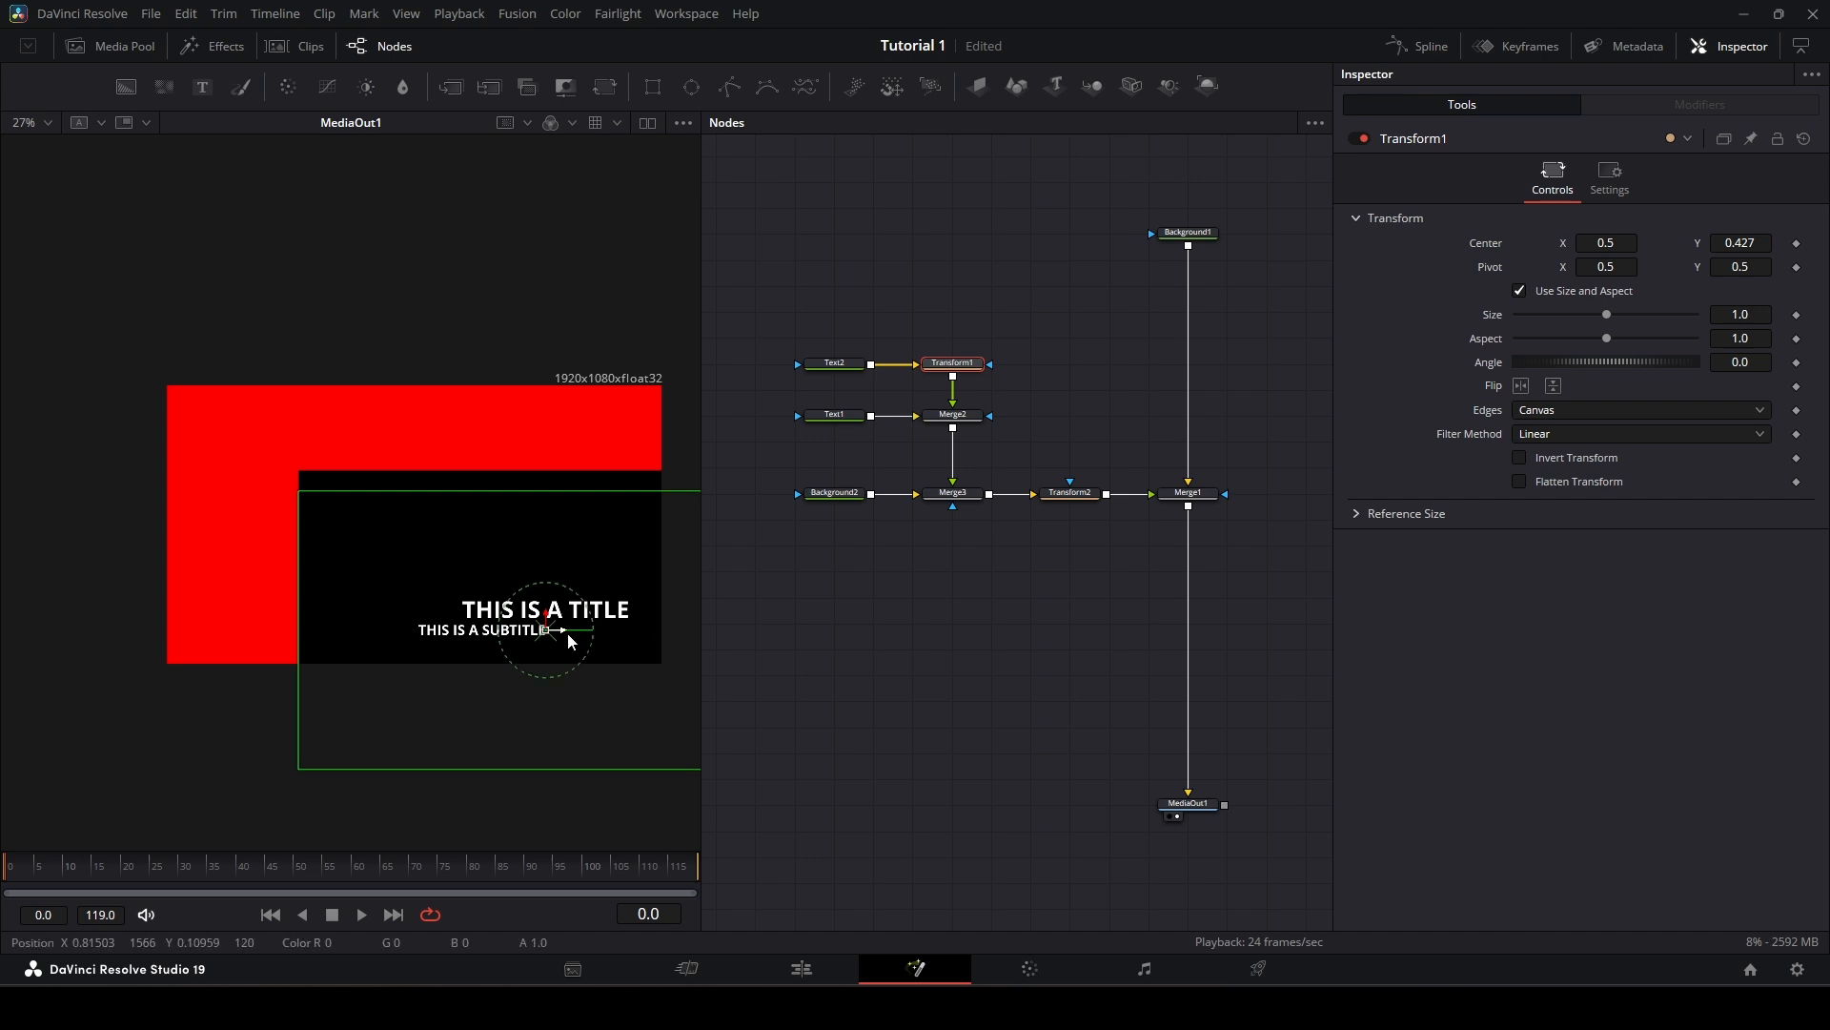
drag(570, 640, 650, 641)
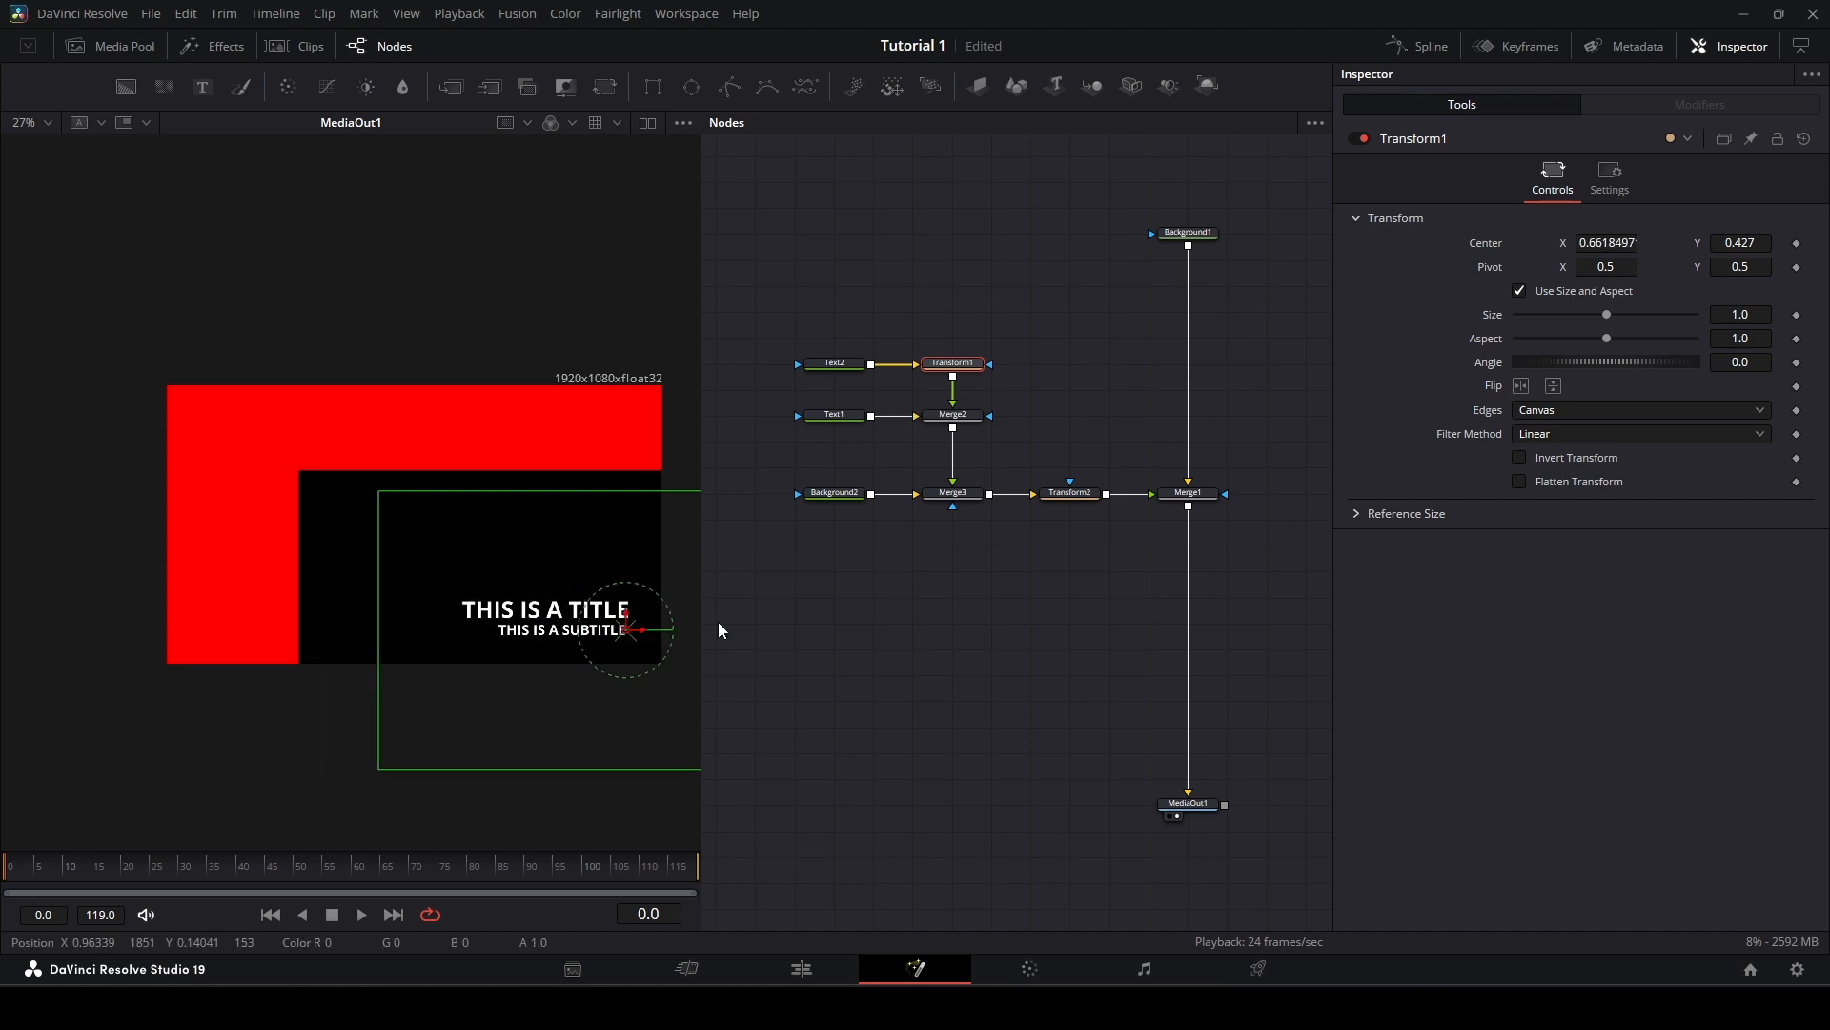
click(864, 624)
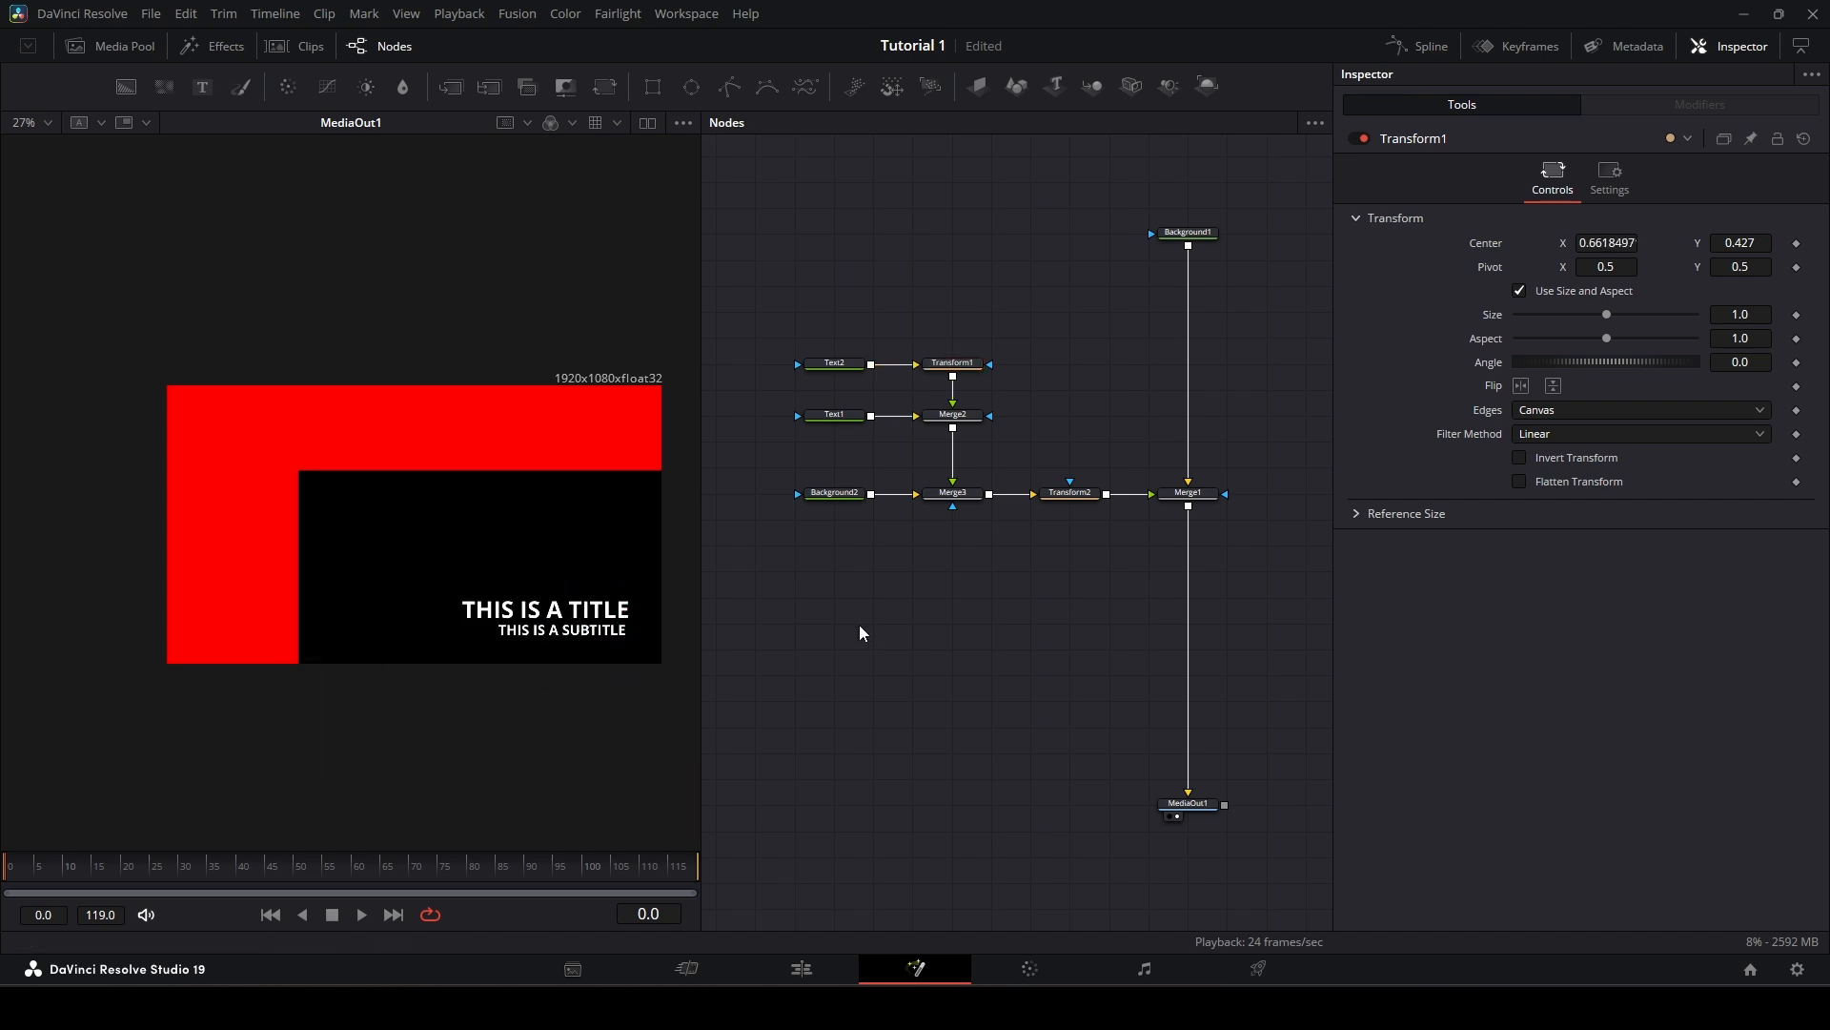
click(953, 368)
drag(645, 630, 647, 630)
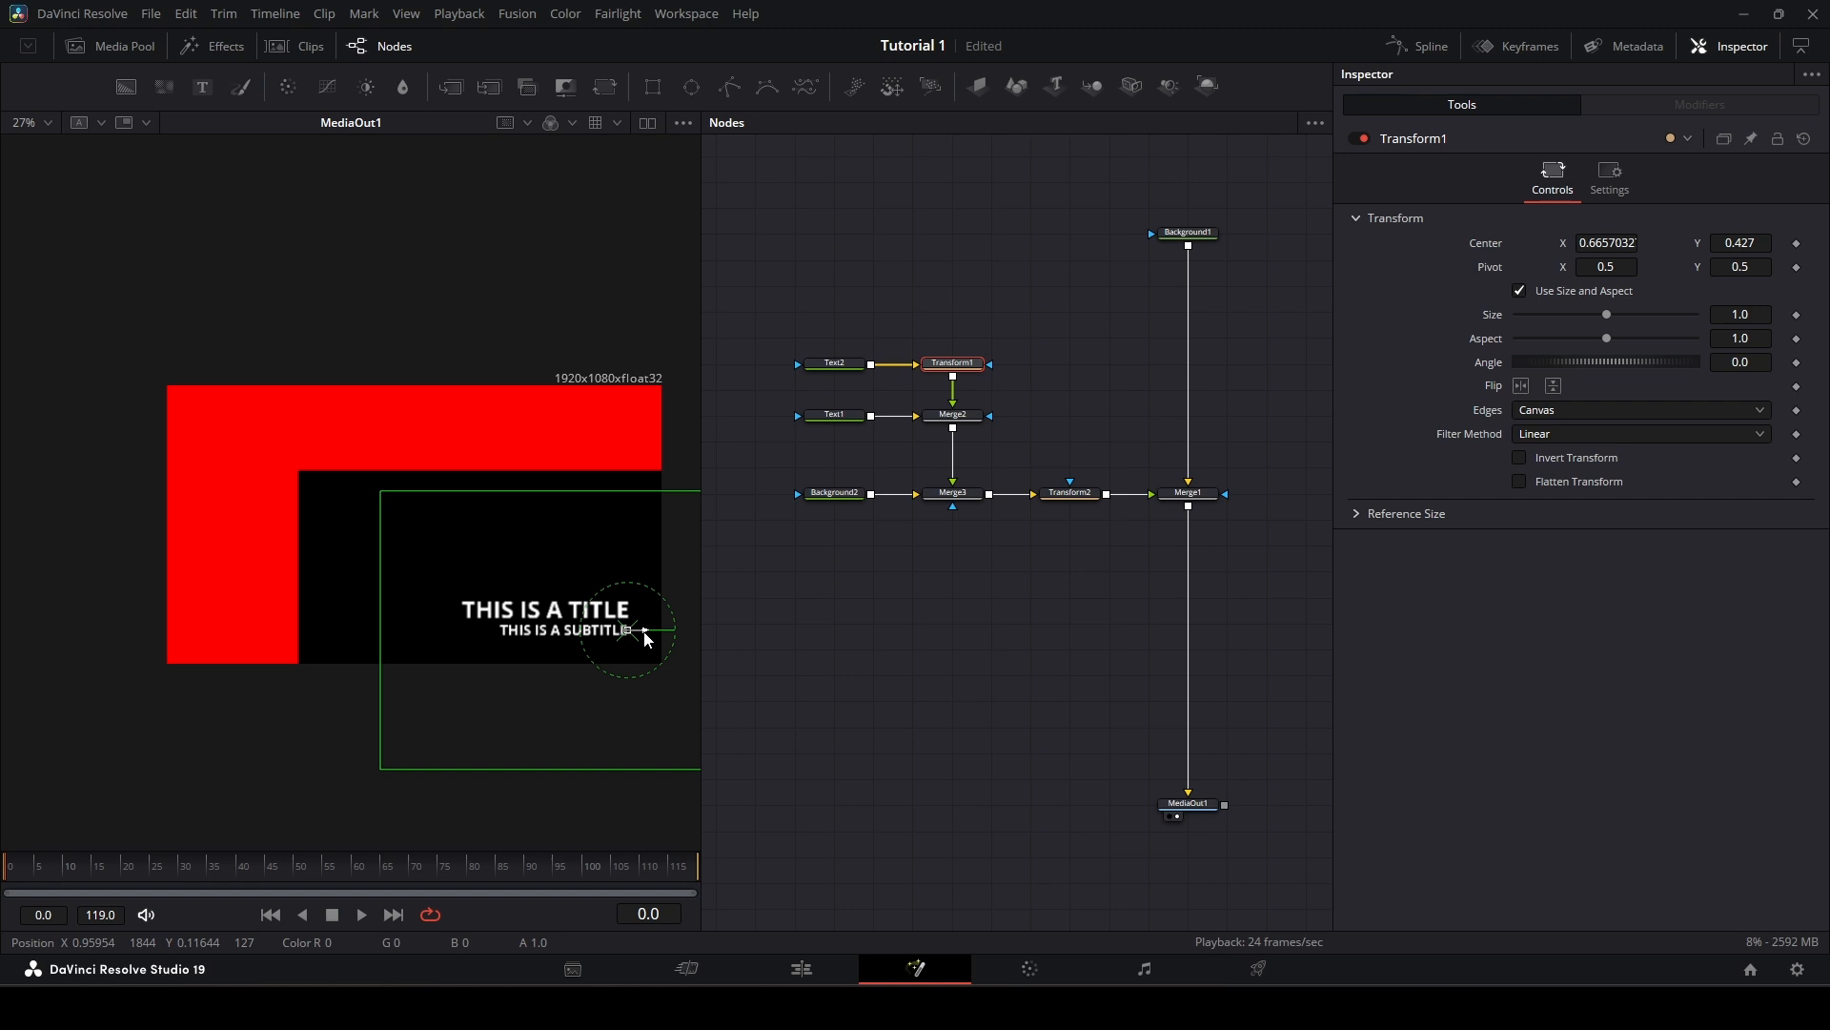
click(835, 627)
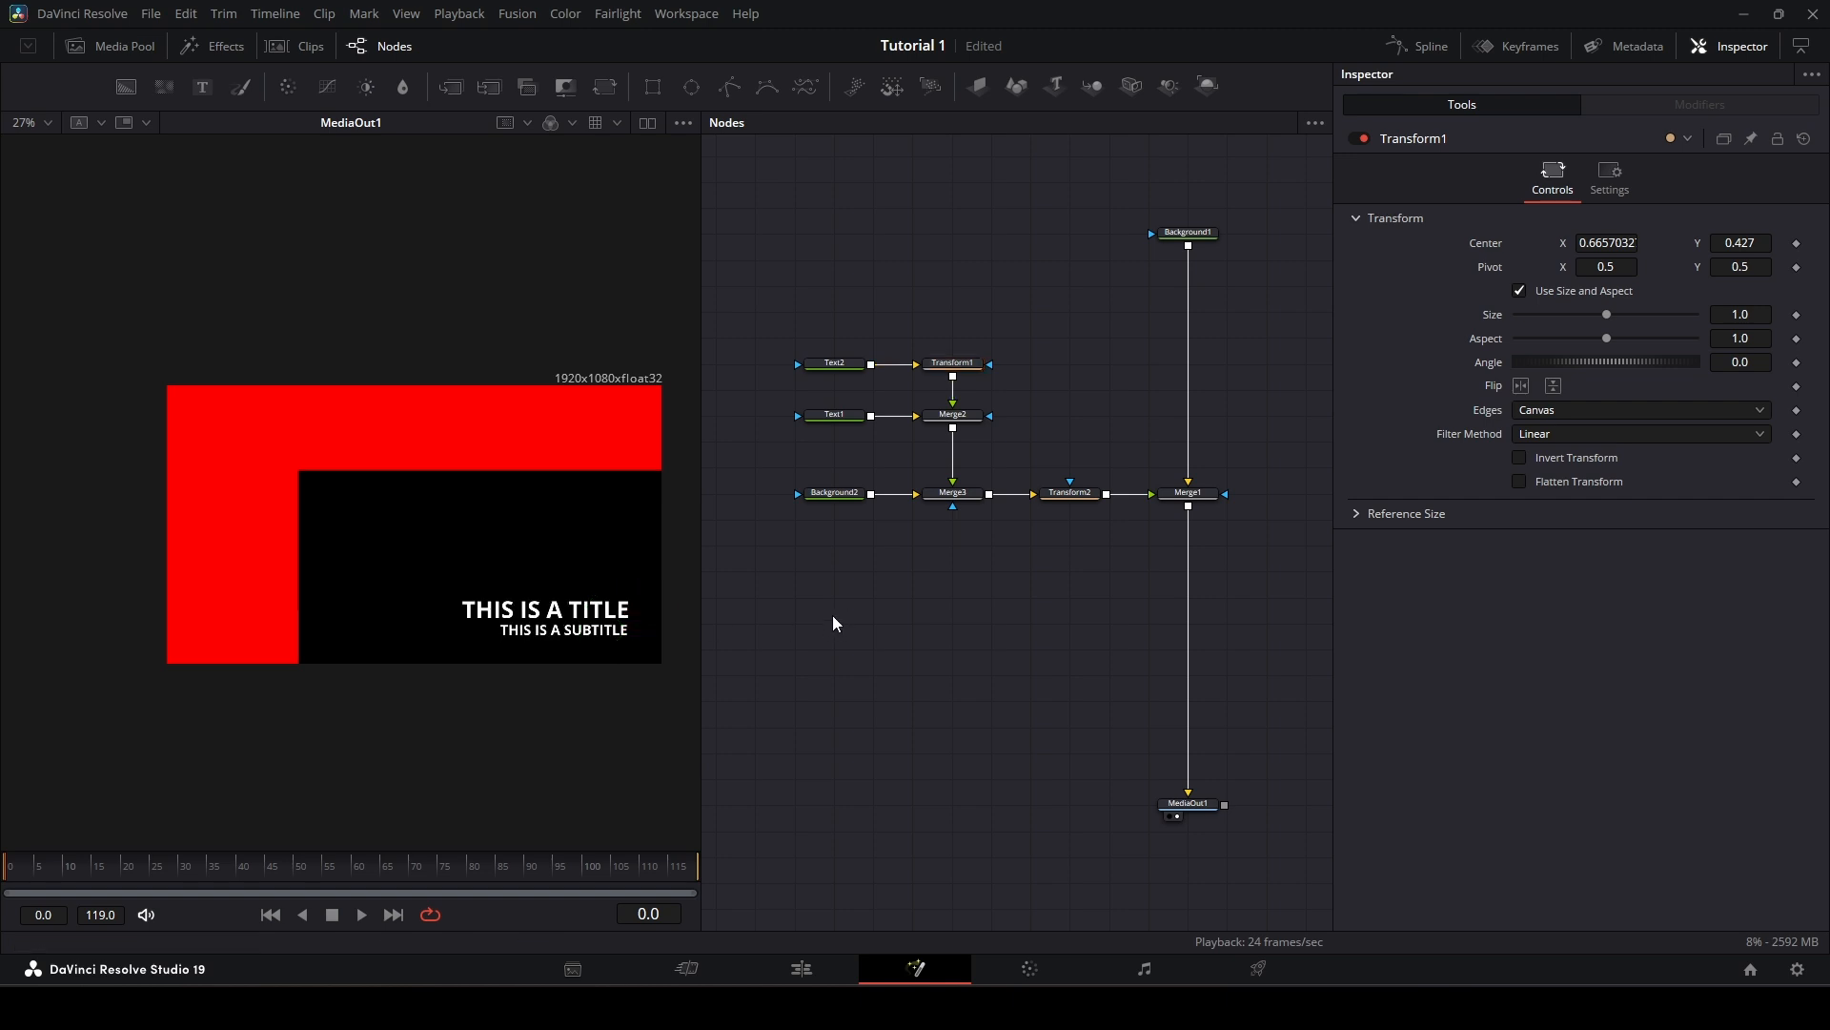
mouse_move(833, 523)
mouse_down()
mouse_move(878, 540)
mouse_move(864, 534)
mouse_up()
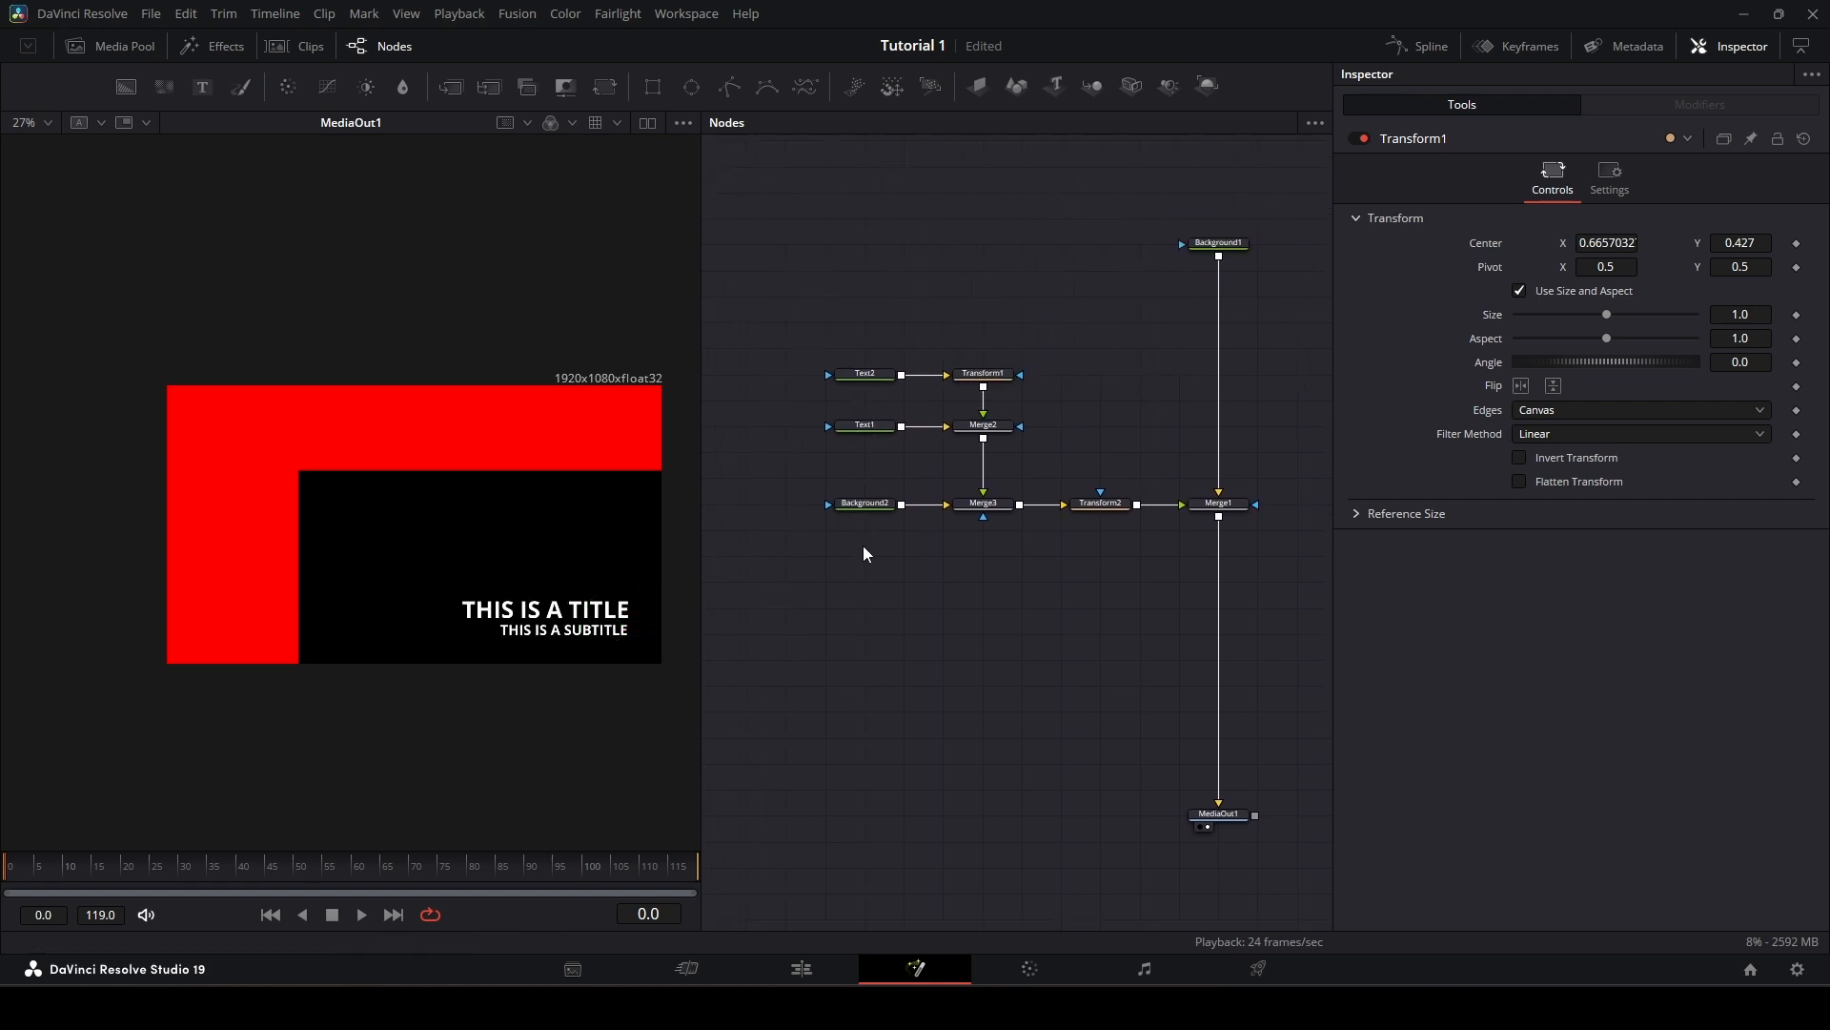
click(1002, 509)
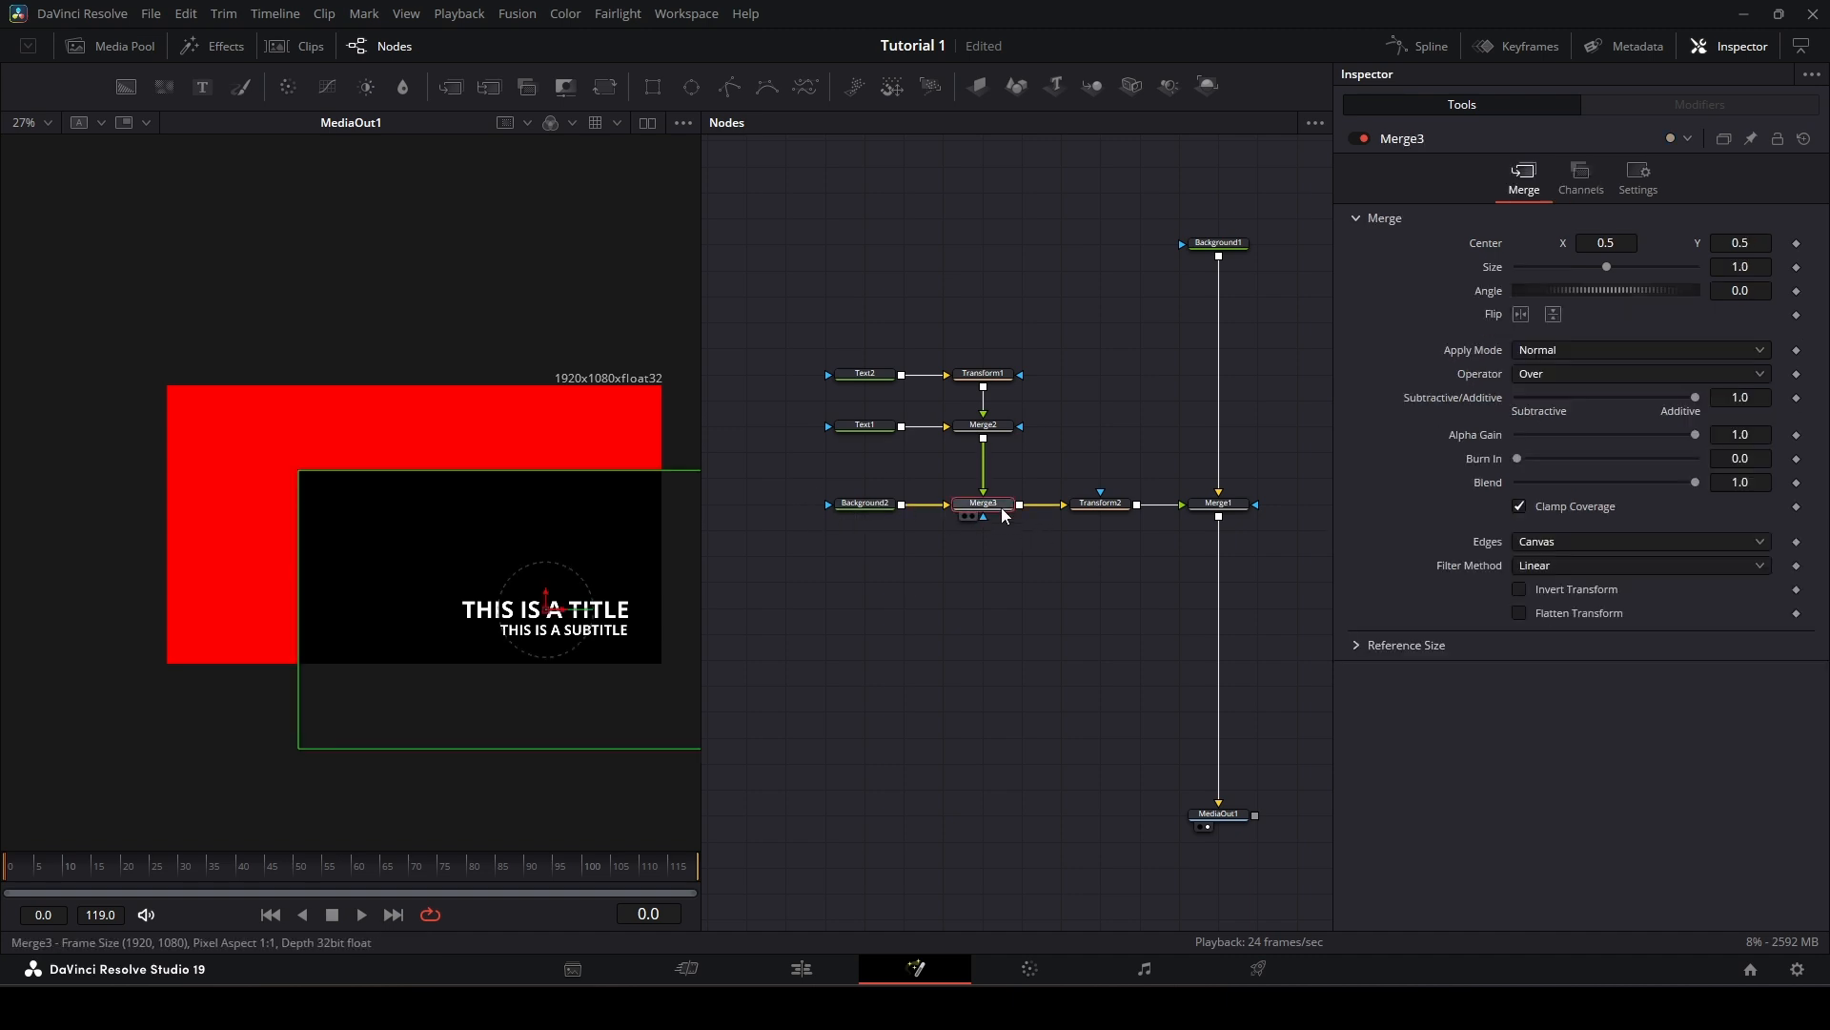
click(1105, 508)
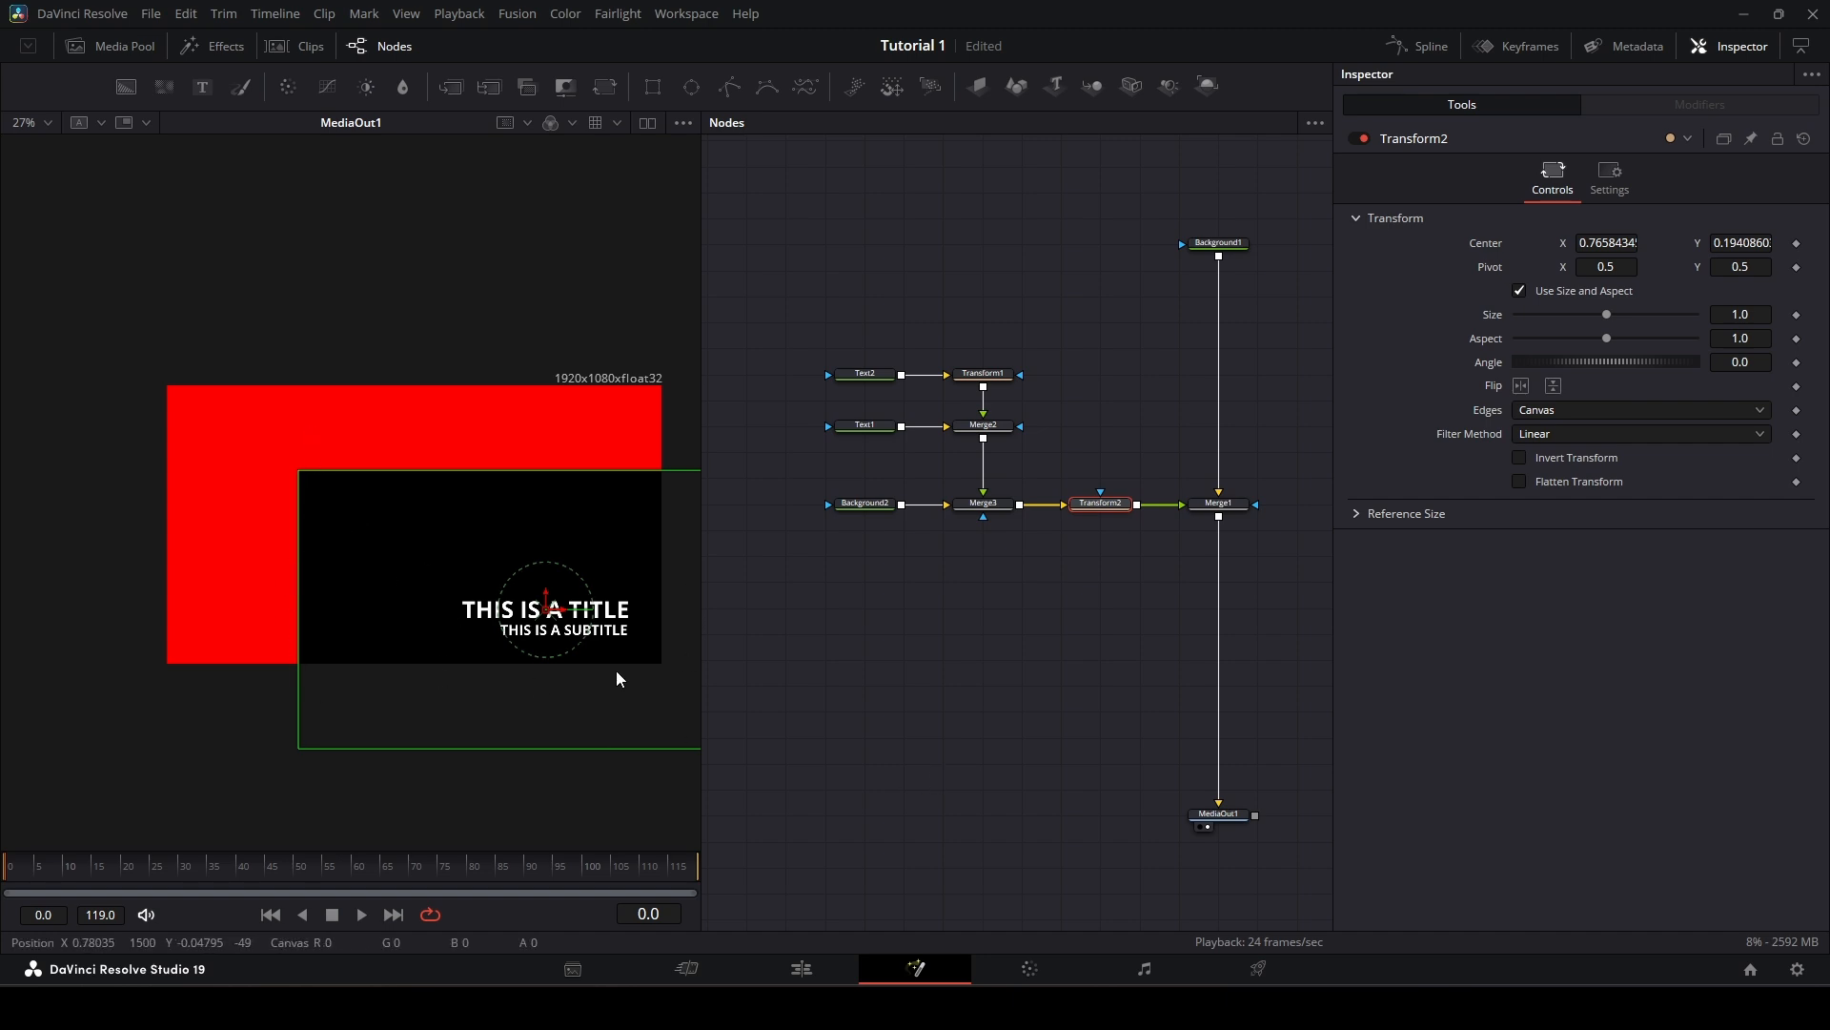
click(913, 587)
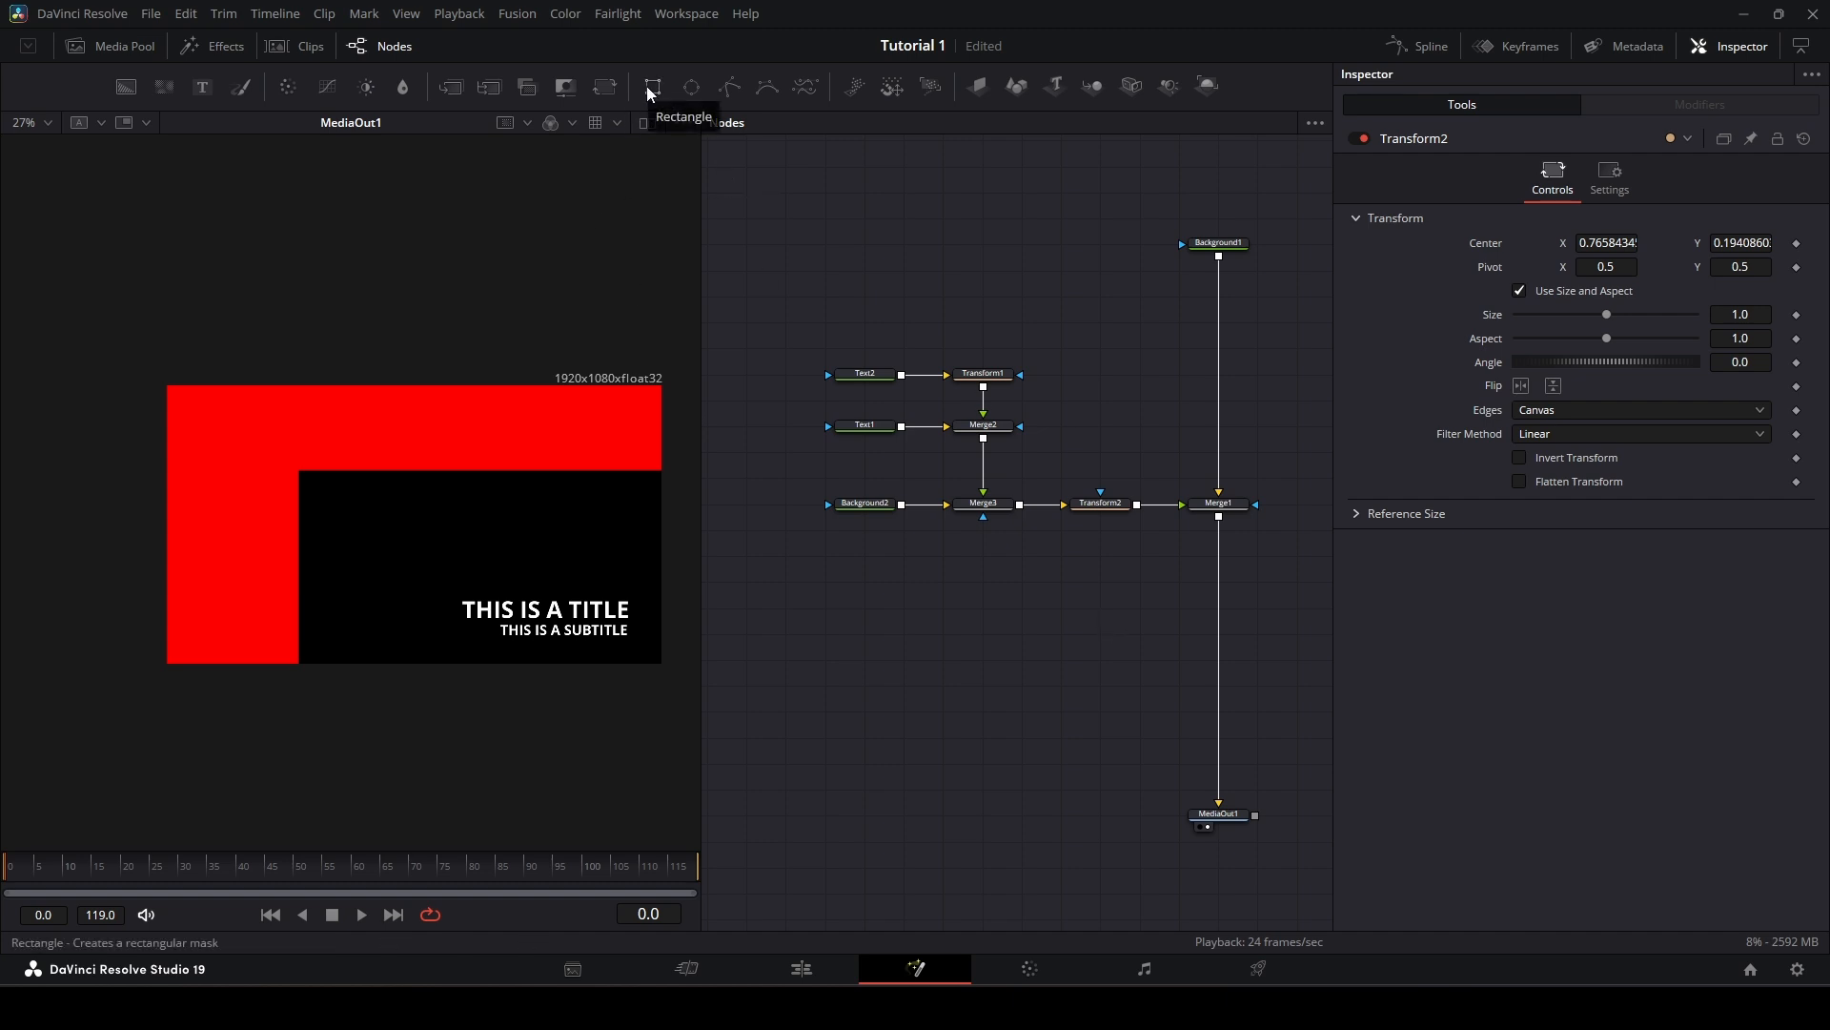
Step: Add a Rectangle mask to Text2 and offset it to a Center of about X 0.145, Y 0.644
drag(652, 87, 753, 352)
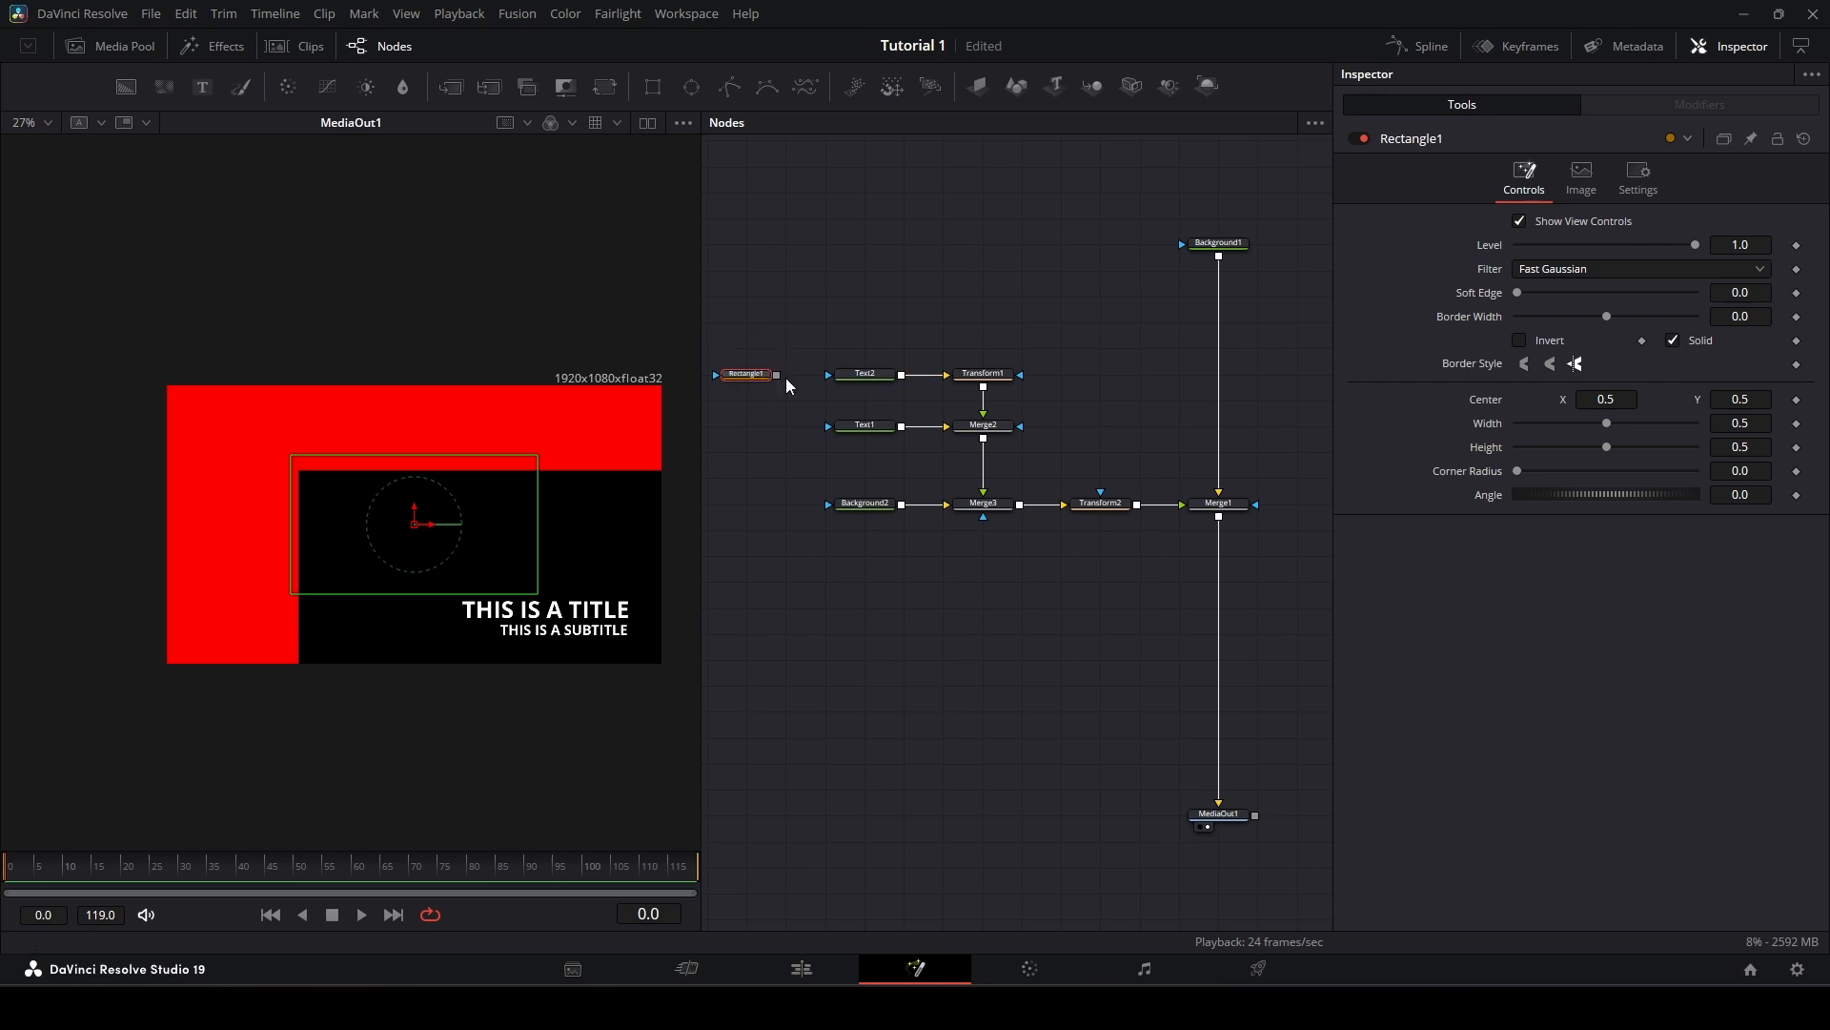
drag(777, 374, 879, 378)
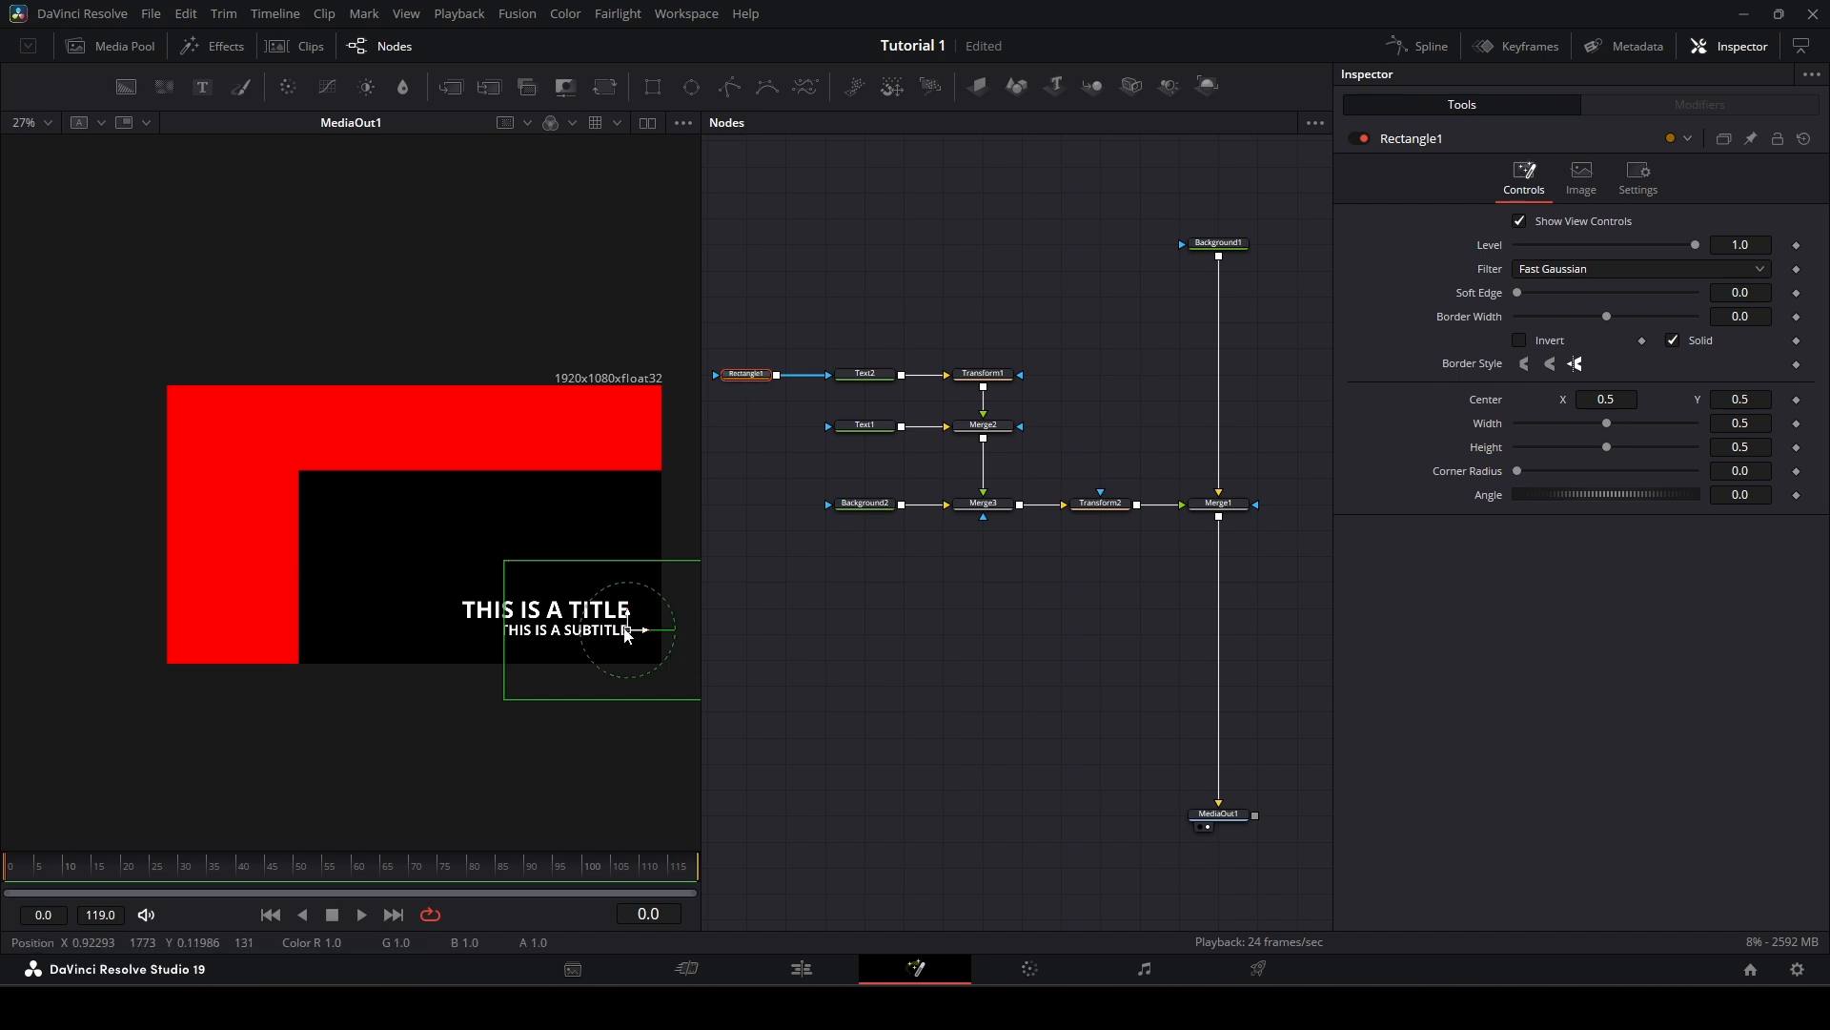
drag(627, 632, 437, 586)
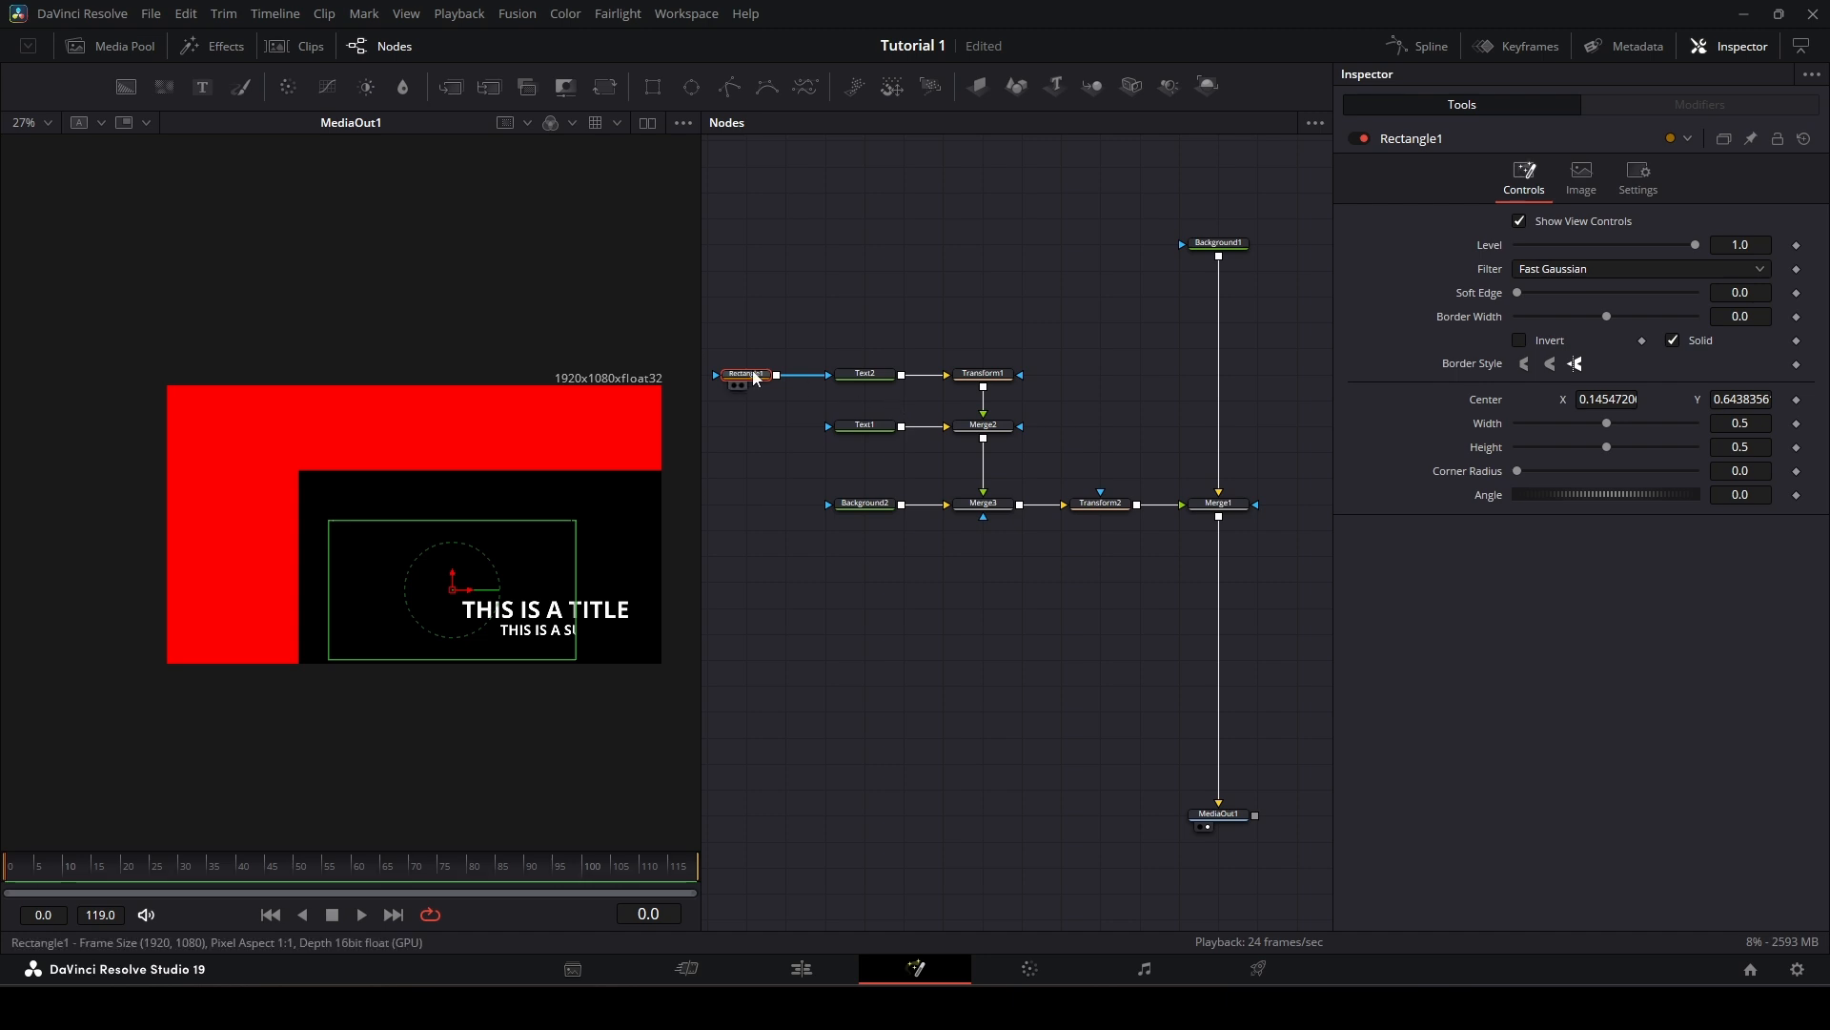
Step: Bring the Rectangle mask node closer to Text2, compare both nodes' settings, and delete the mask
drag(747, 374, 784, 373)
click(865, 376)
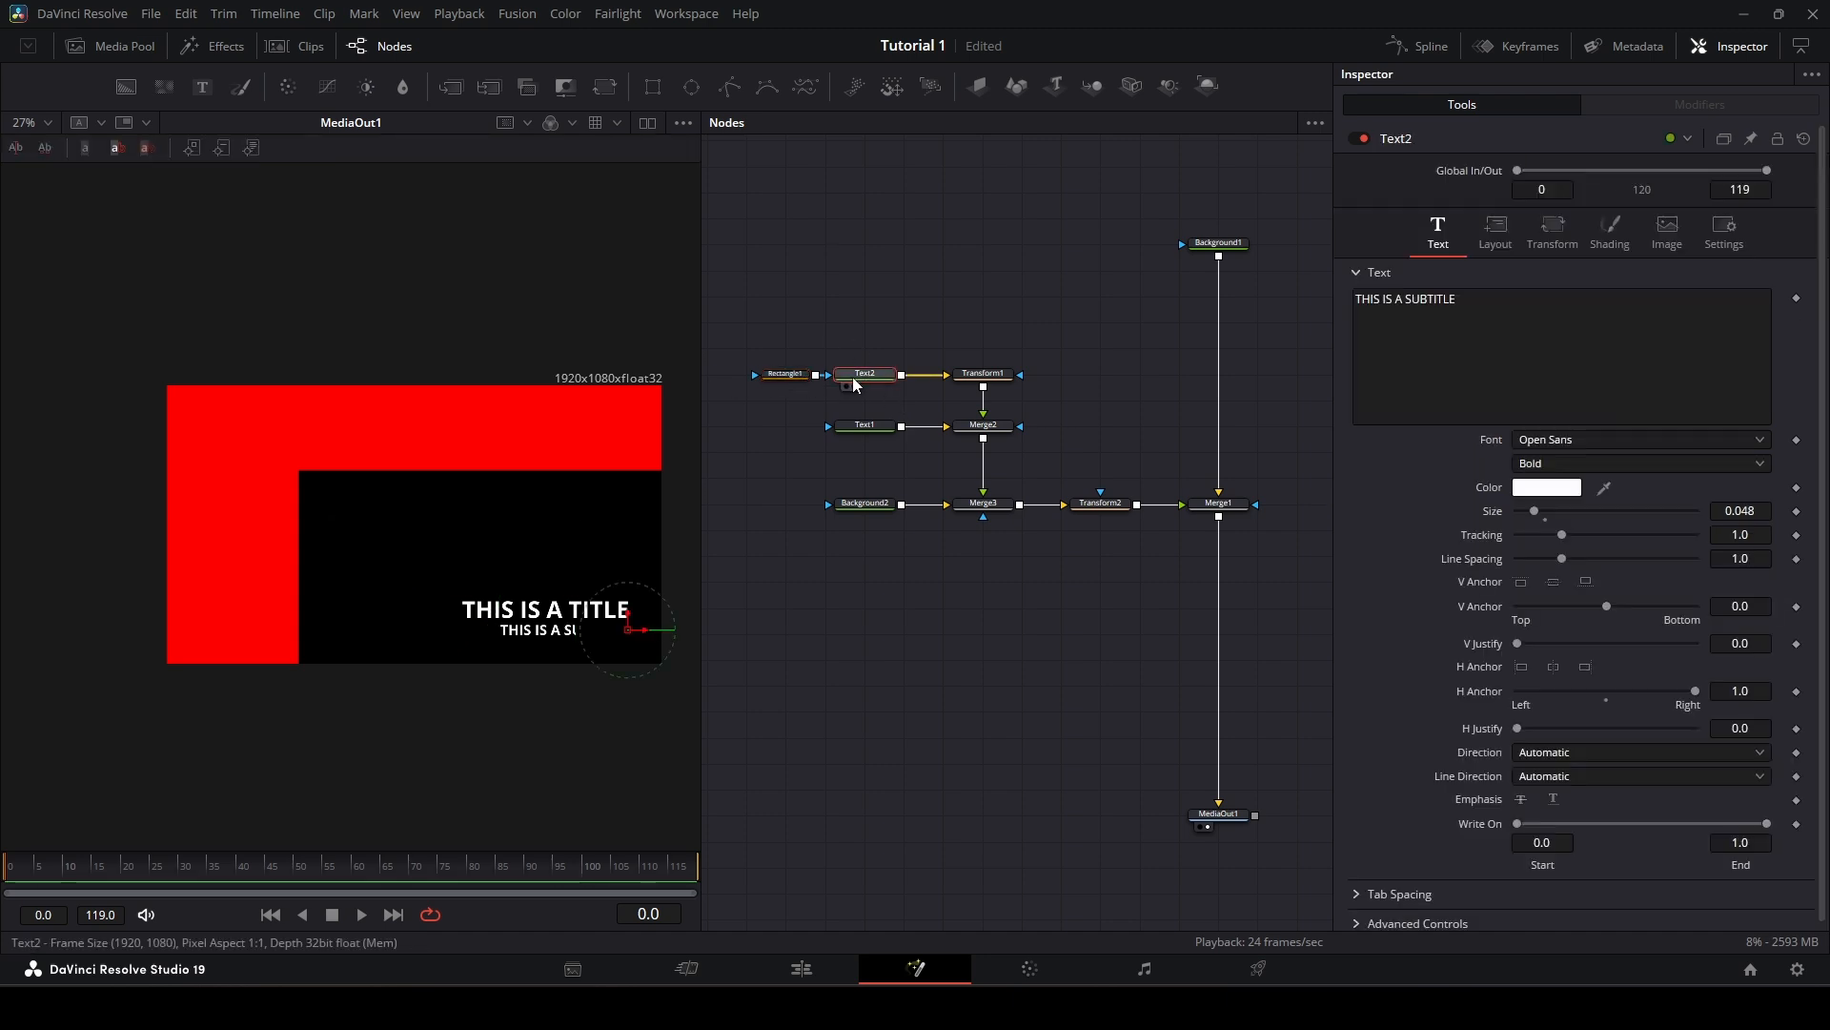
click(775, 375)
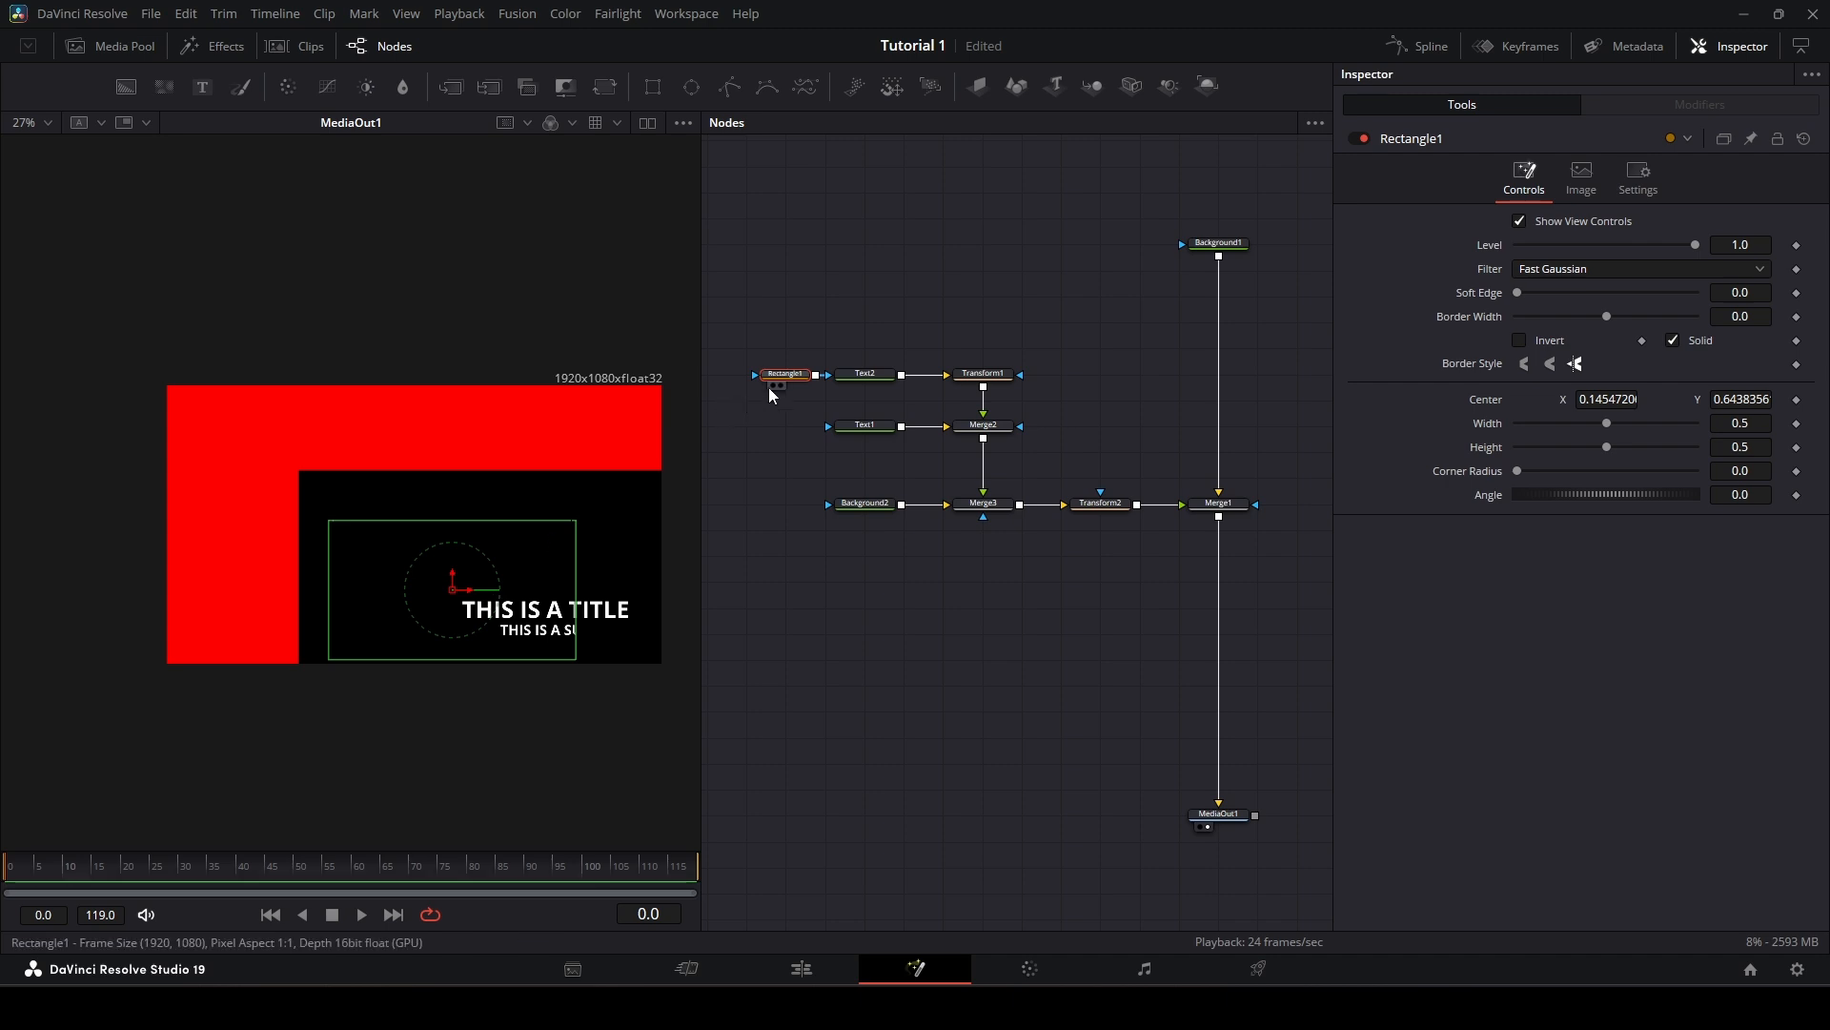
key(Delete)
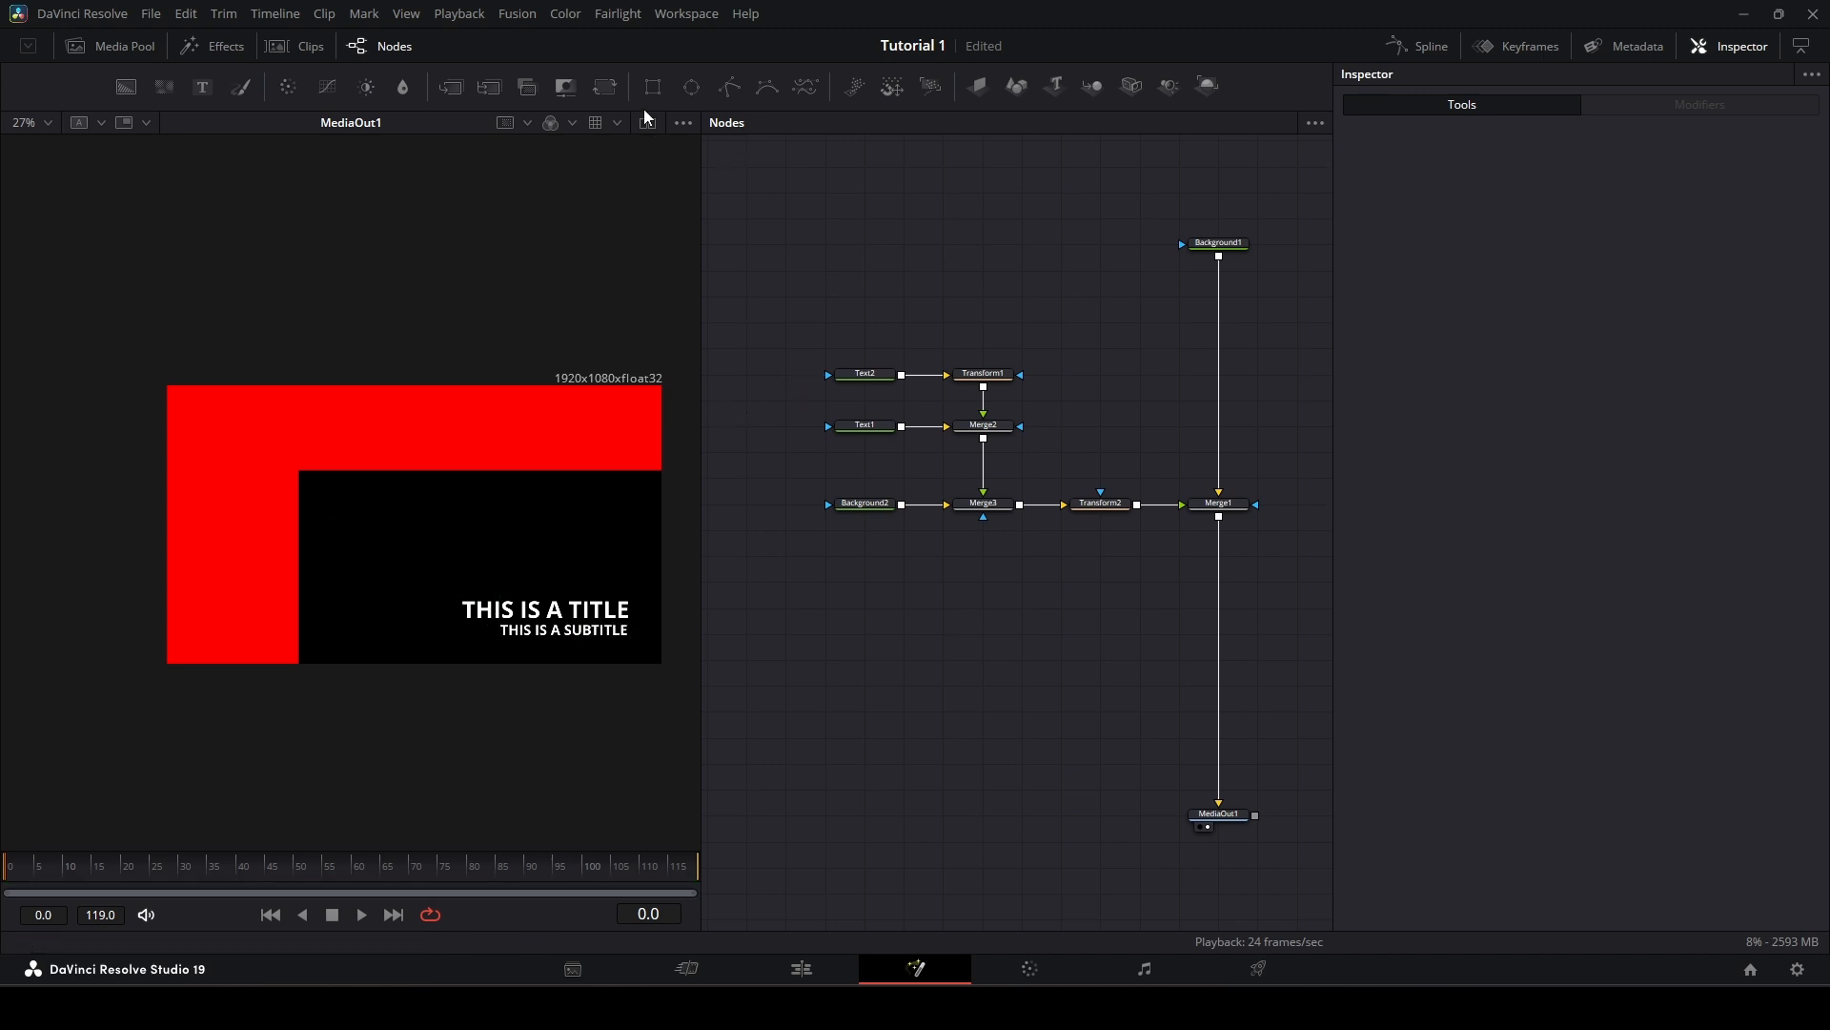
Step: Add an Ellipse mask to Text2 and move it to a Center of about X 0.238, Y 0.955
drag(694, 85, 827, 374)
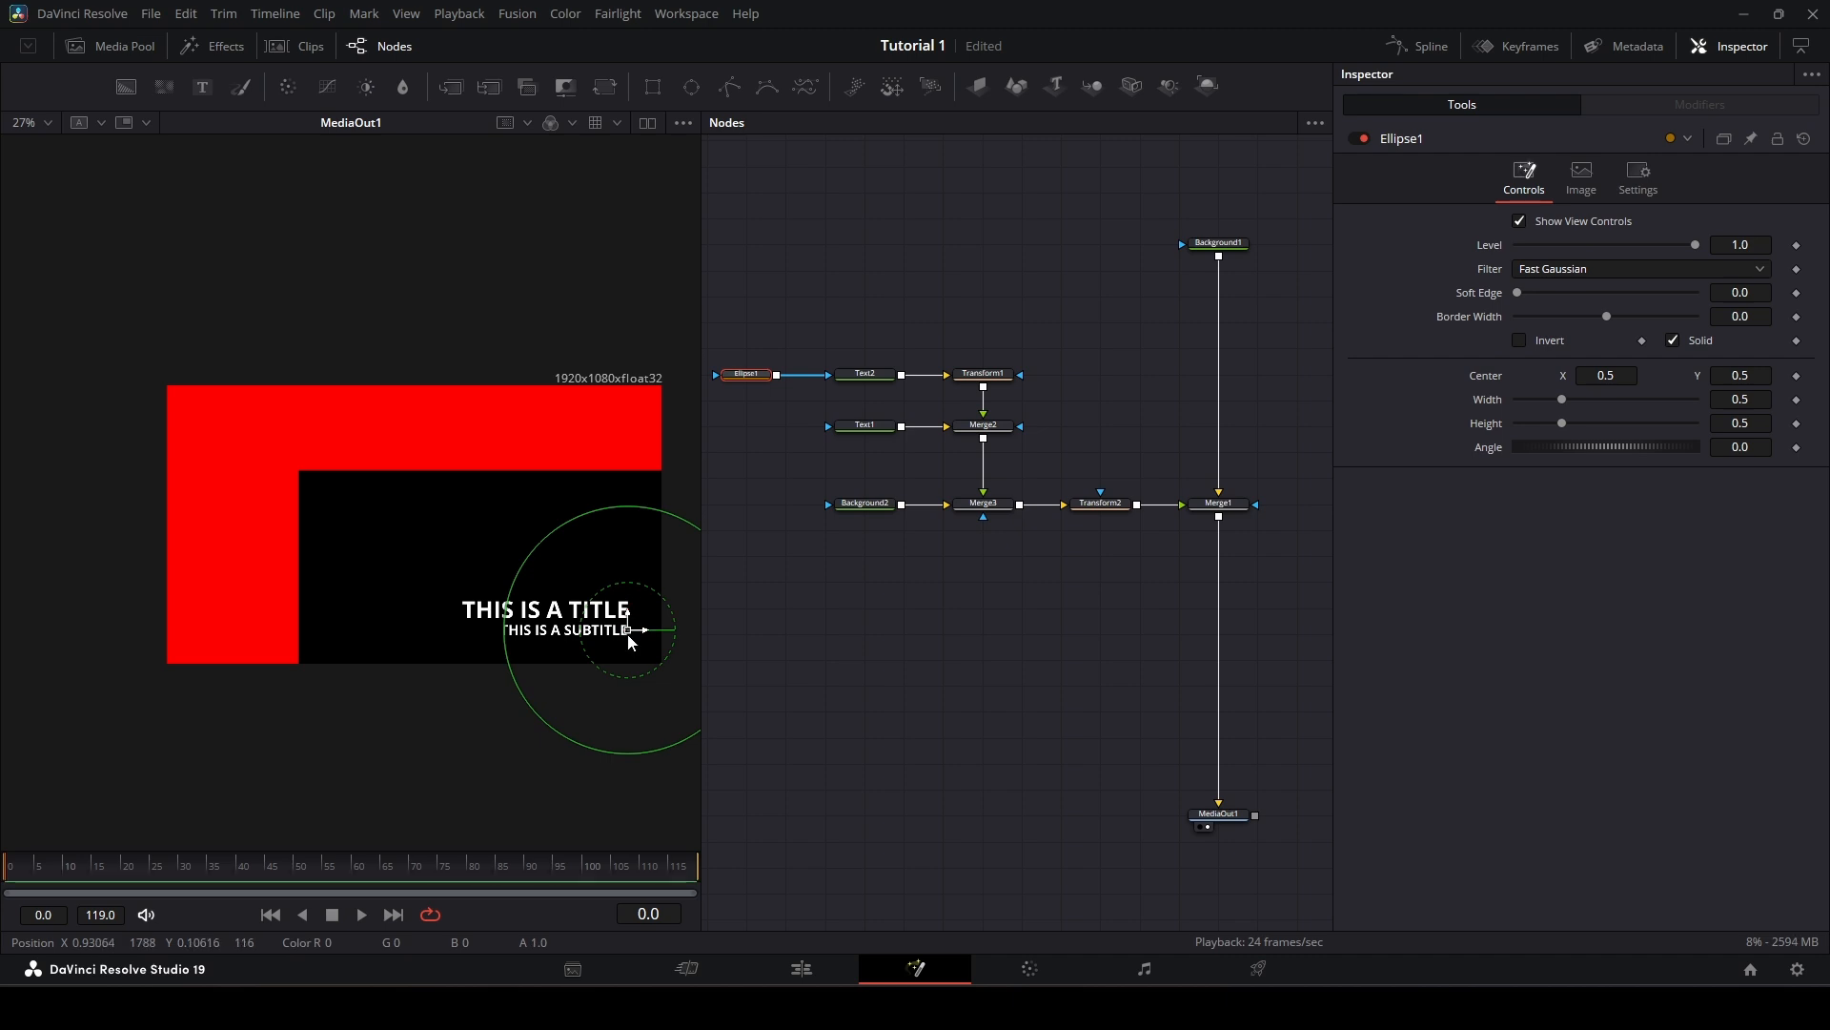
drag(629, 641, 464, 632)
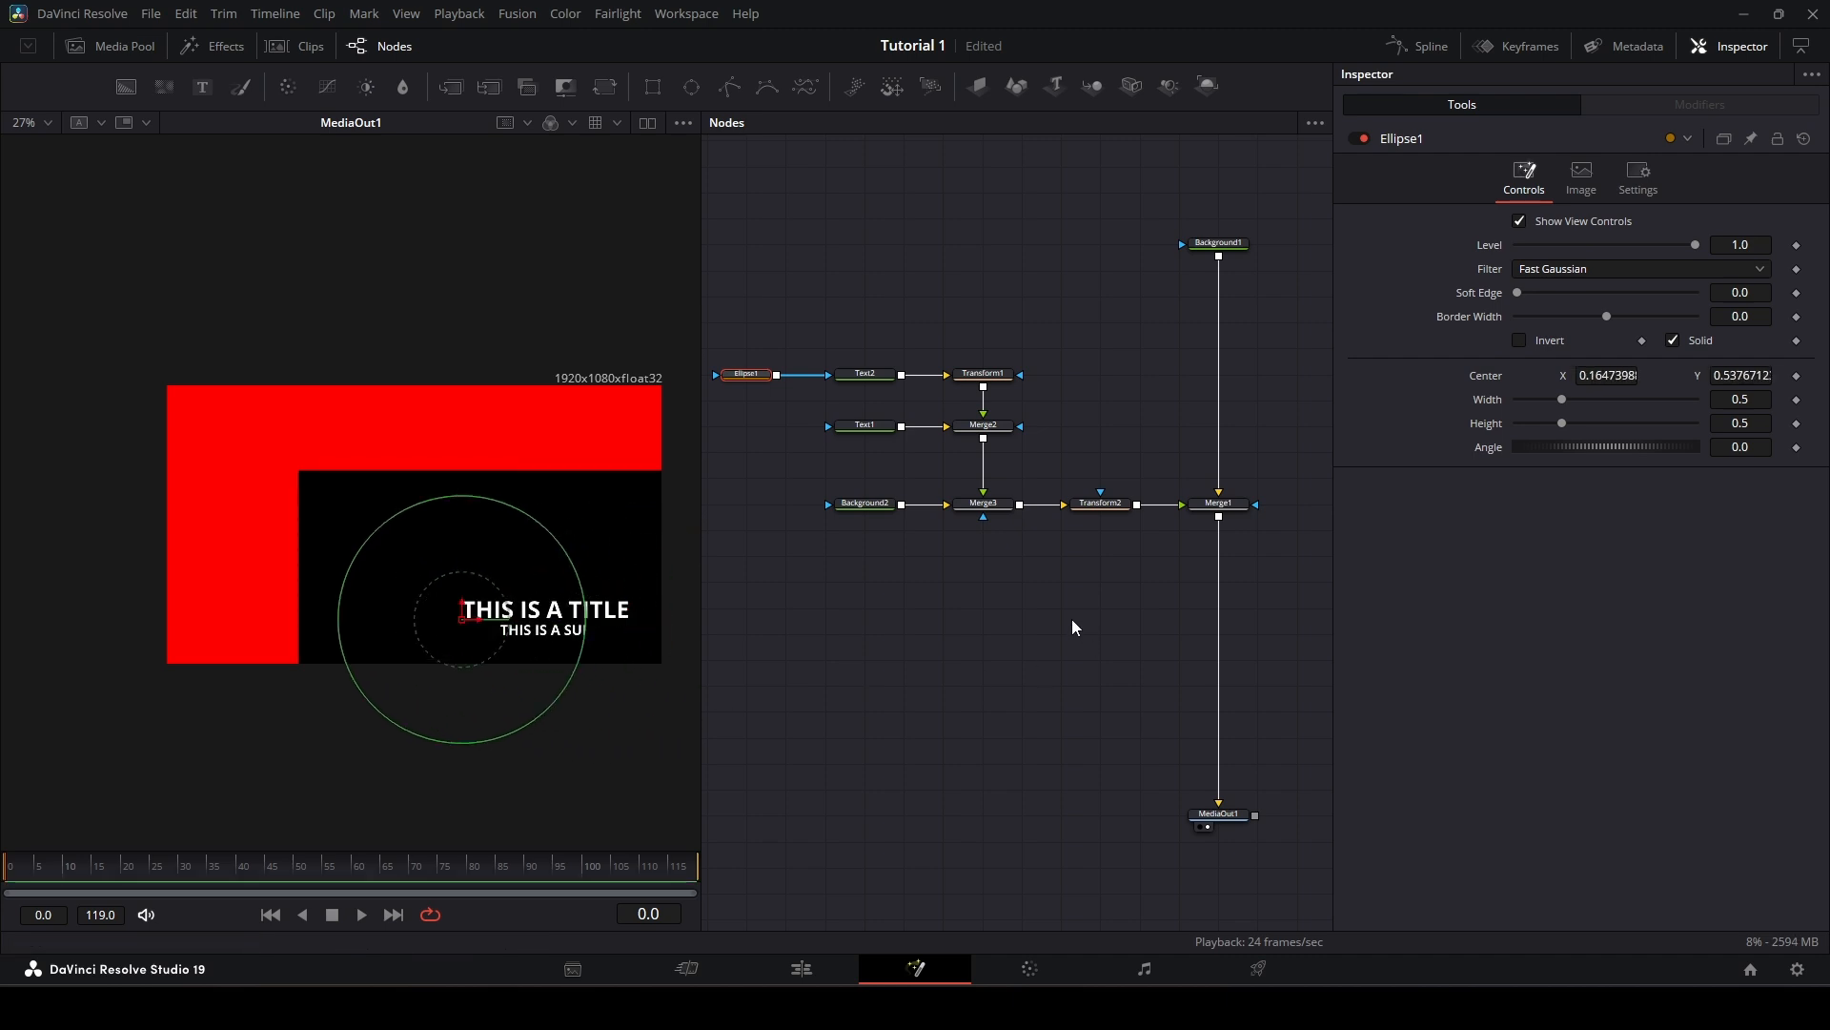
drag(462, 623, 496, 507)
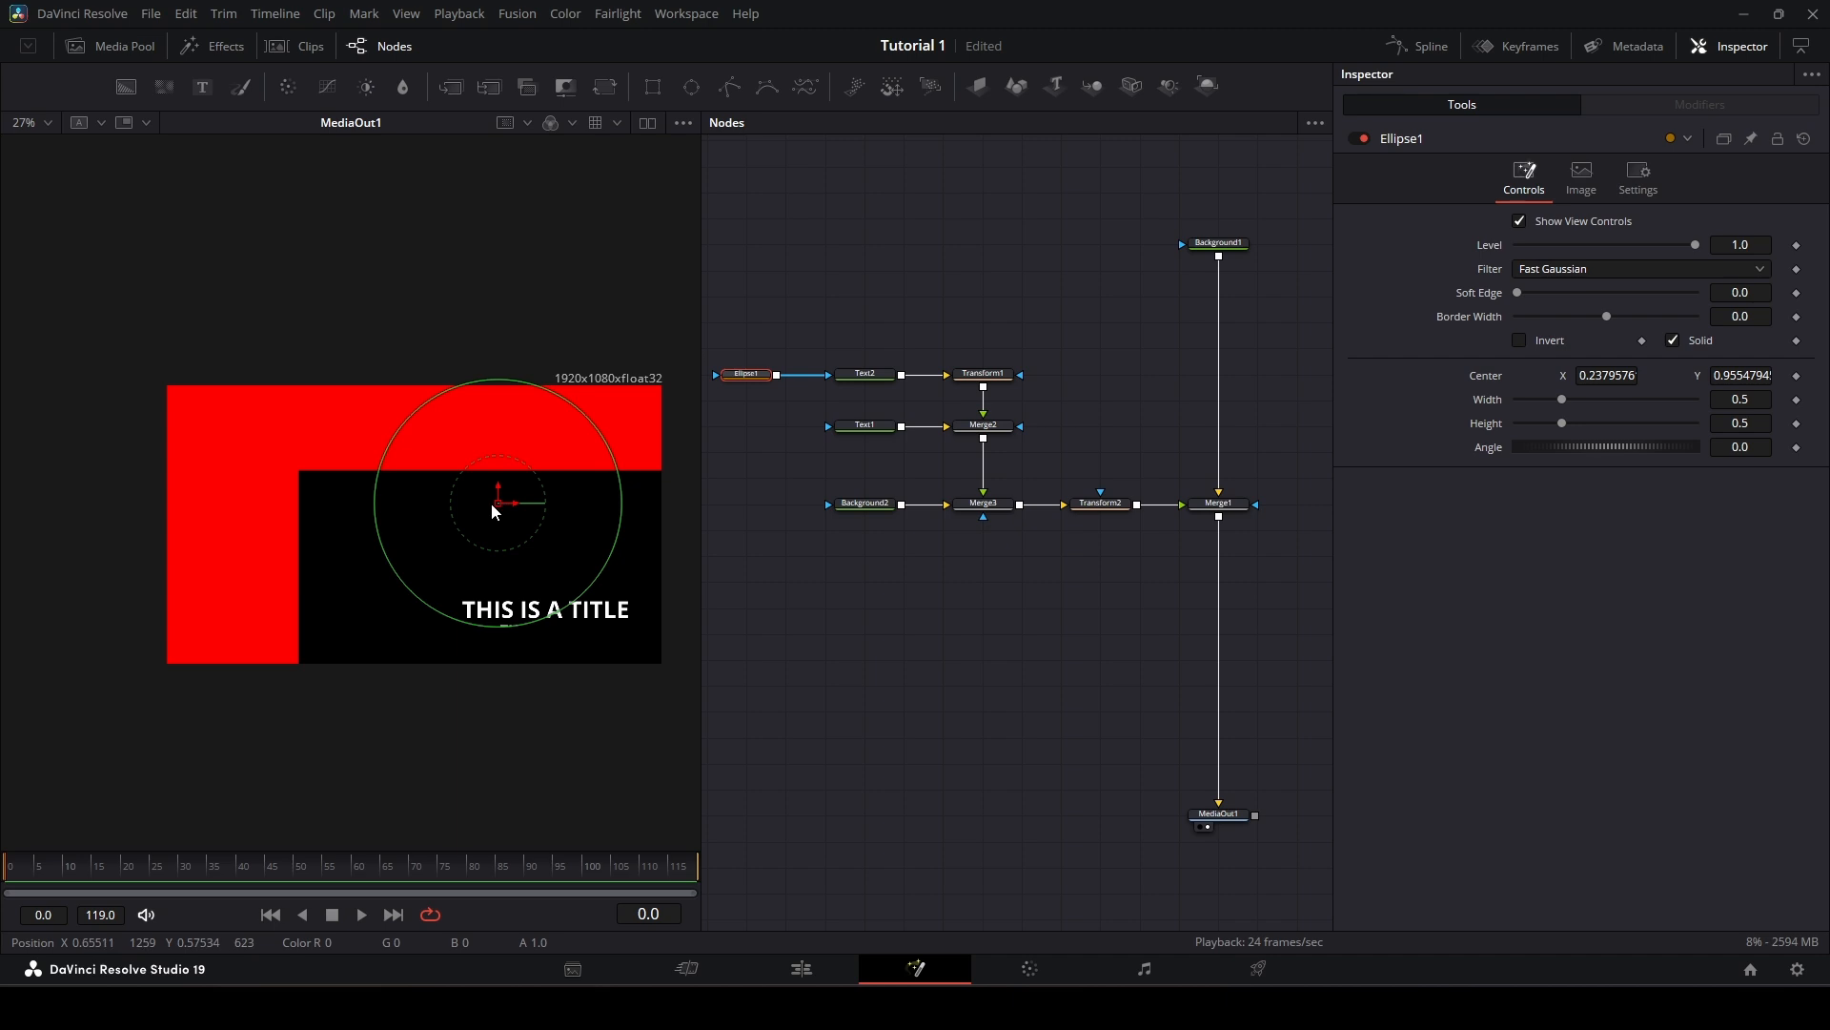
Step: Disconnect the Ellipse mask from Text2, place it above Transform2, and connect it to Transform2's mask input
click(823, 375)
drag(750, 375, 1121, 432)
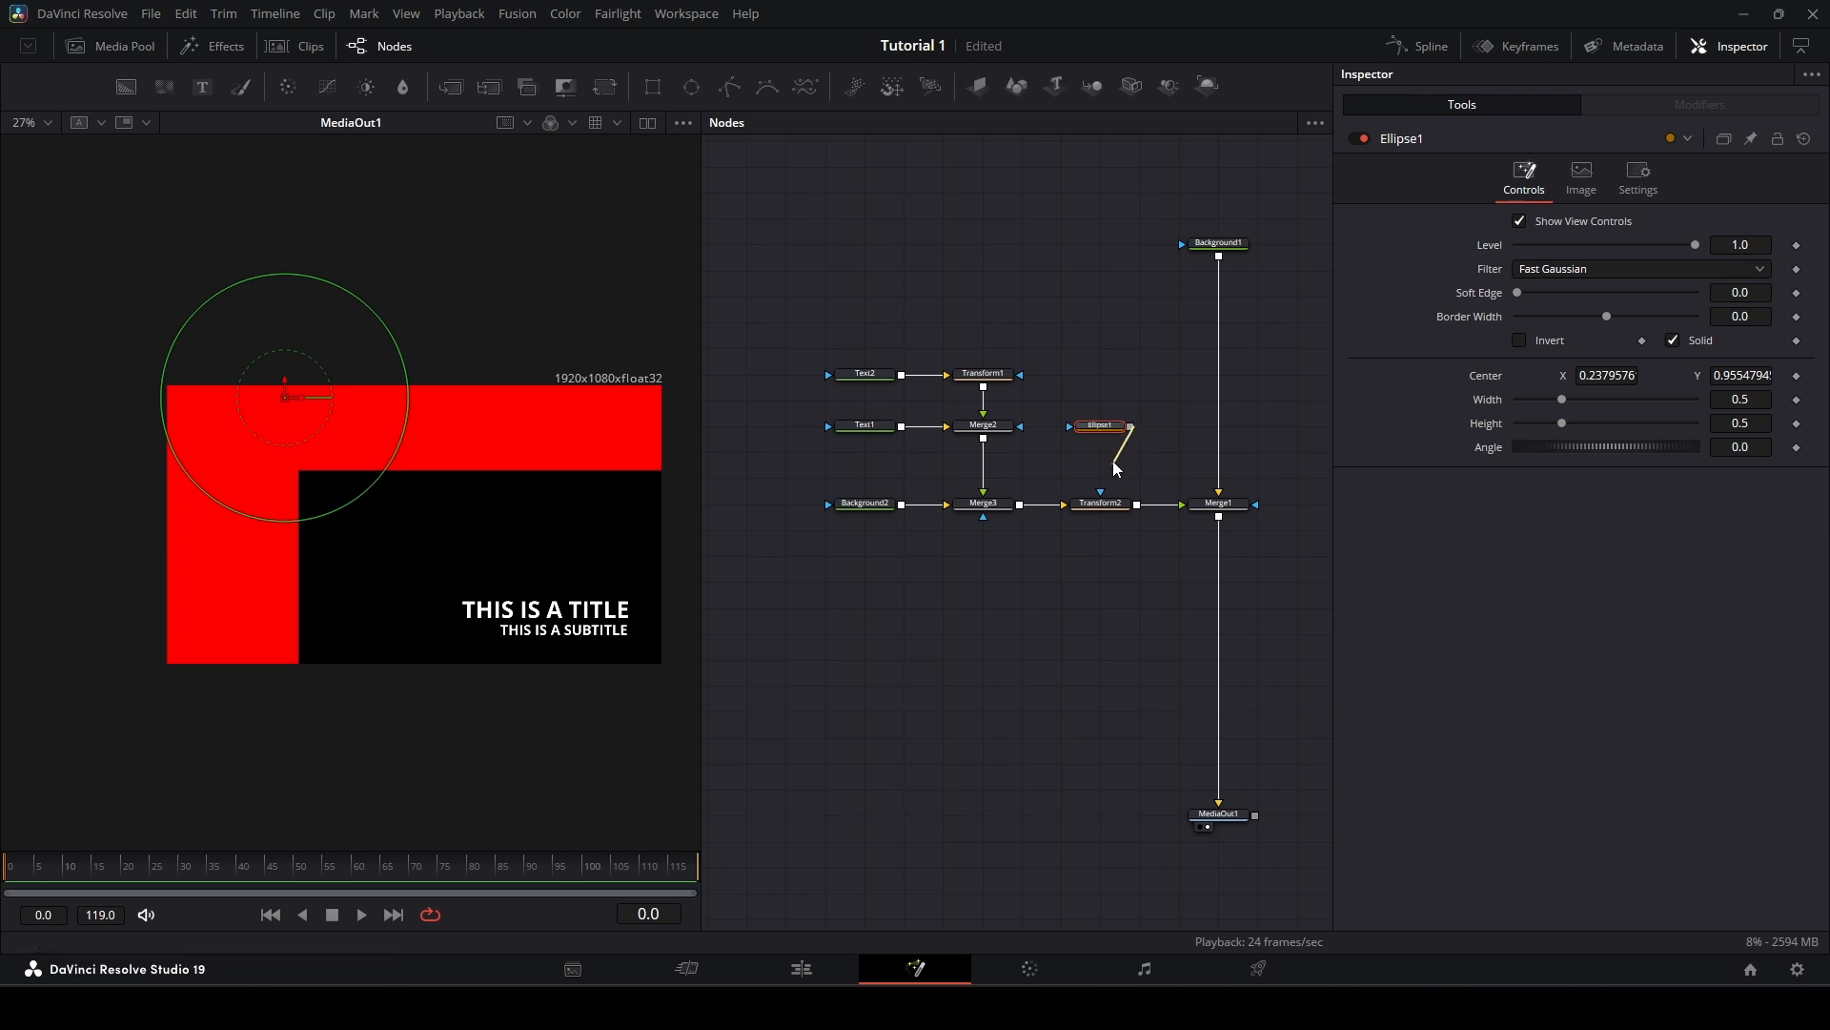
drag(1092, 503, 1096, 508)
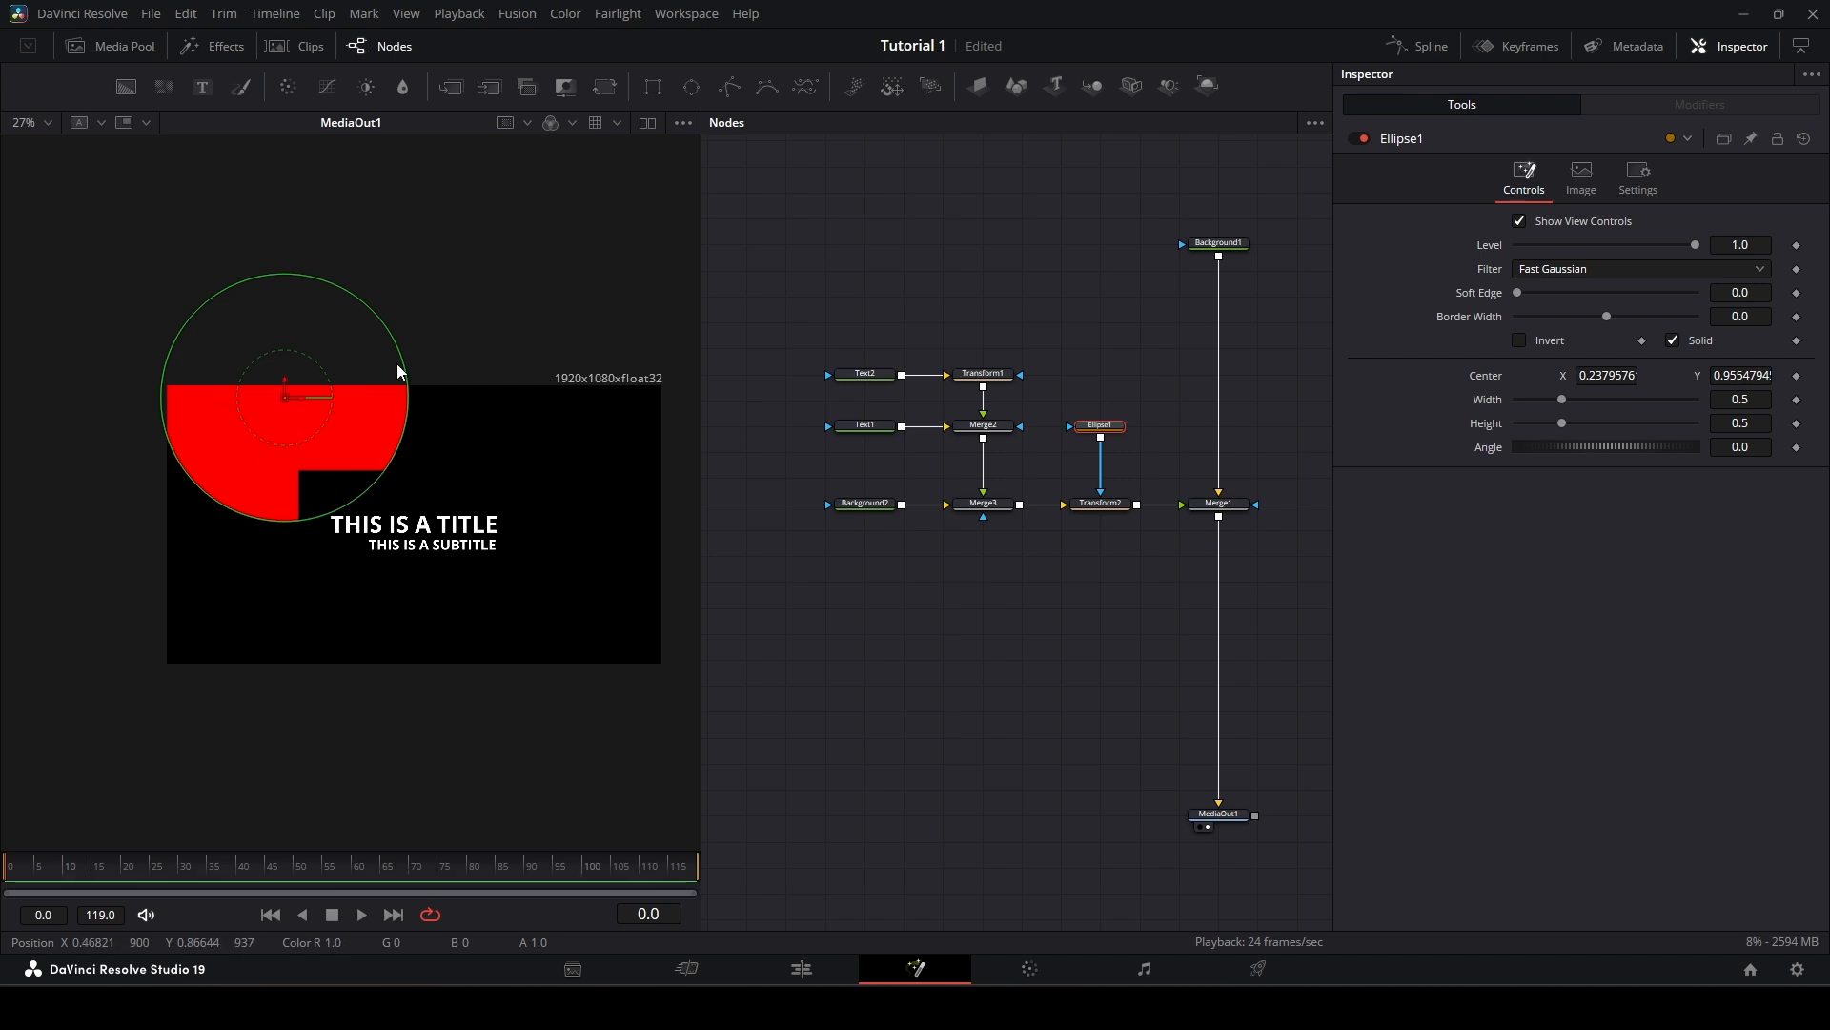
Step: Save the project and inspect Transform2's settings and its frame in the viewer
key(ctrl+s)
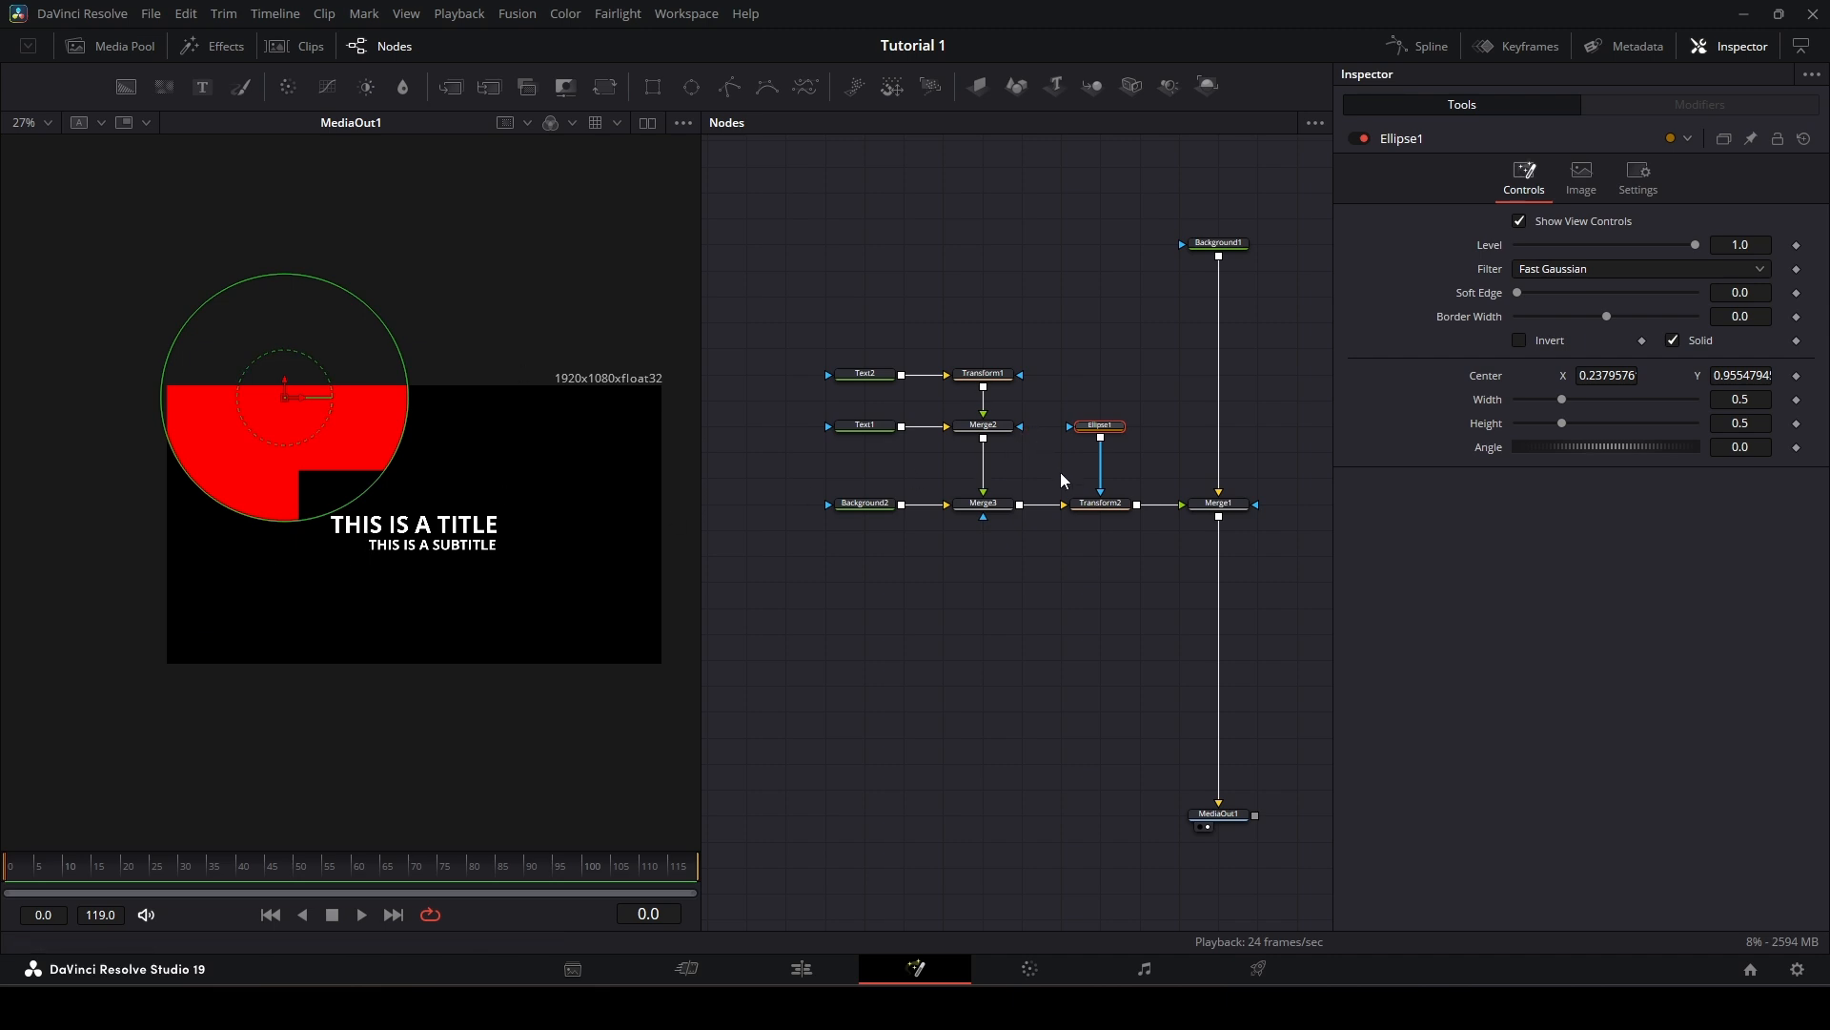
click(1101, 505)
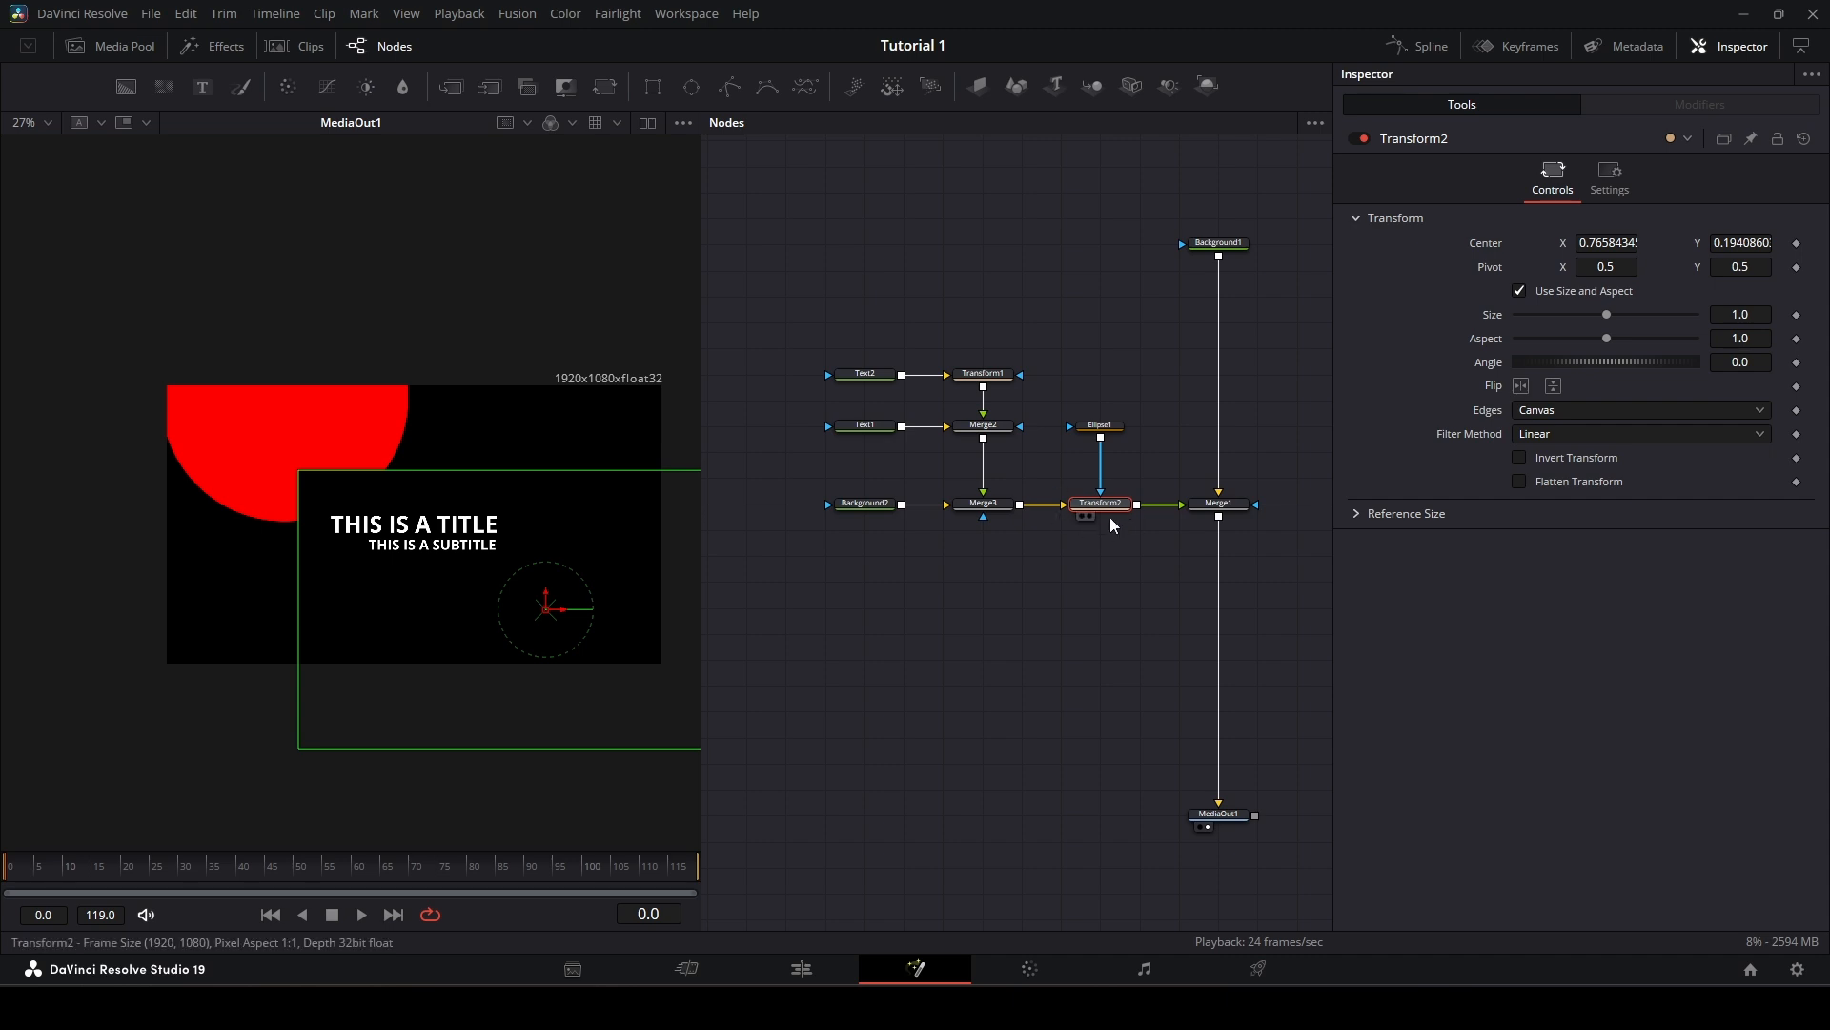
click(1008, 592)
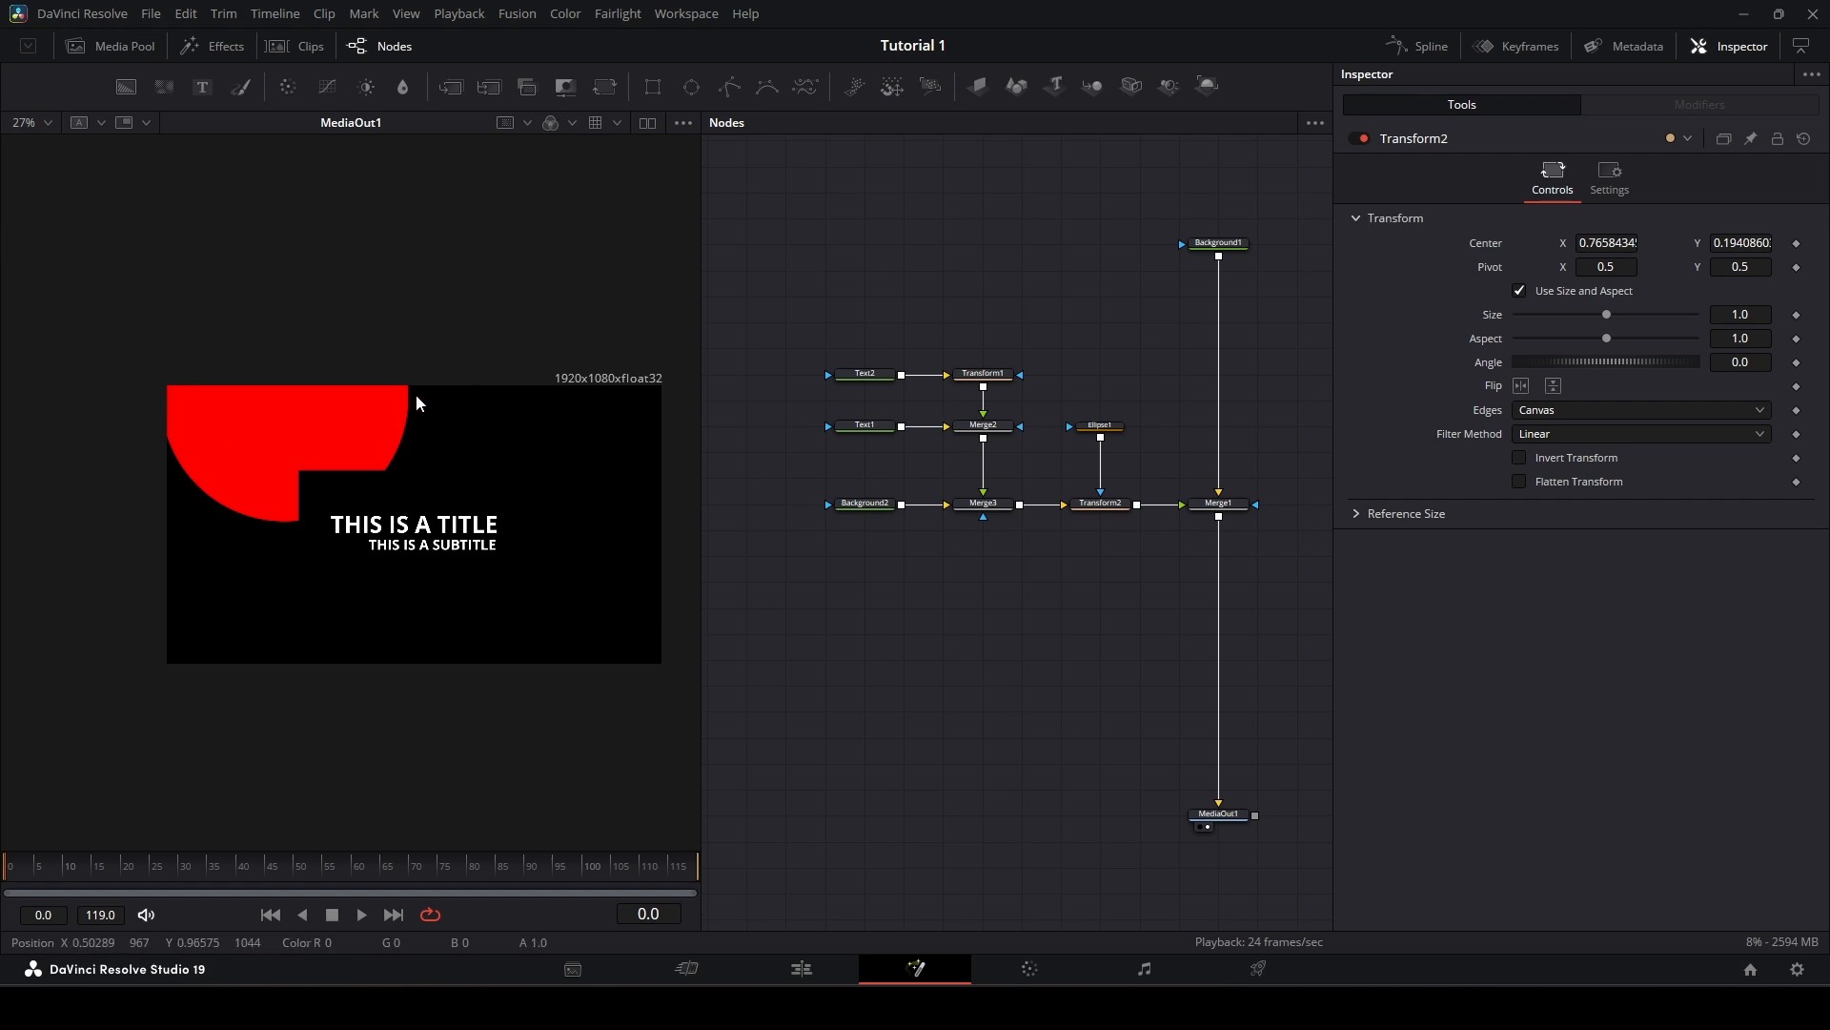
Step: Reconnect the Ellipse mask from Transform2 to Merge2's mask input and move the ellipse over the title and subtitle
drag(1092, 494, 985, 435)
drag(419, 484, 454, 563)
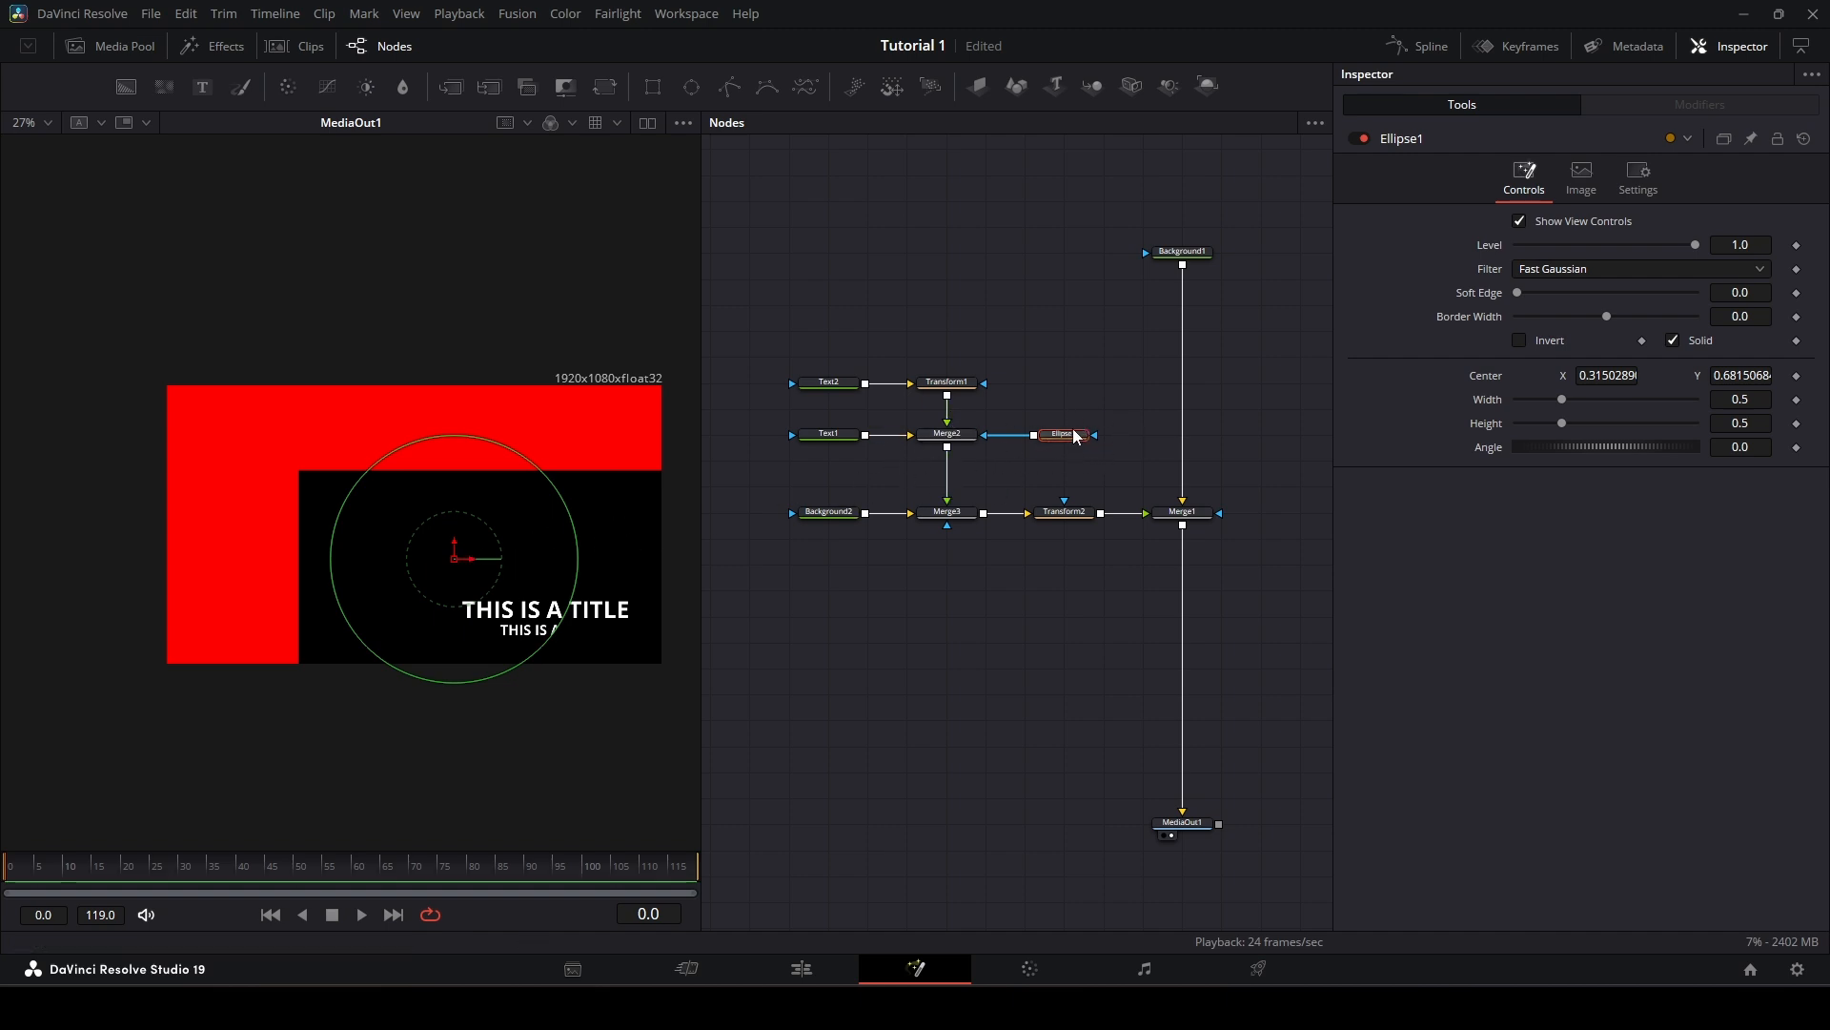
Step: Reconnect the Ellipse mask to Merge1's mask input and move it to a Center of about X 0.774, Y 0.178
drag(1072, 435, 1144, 511)
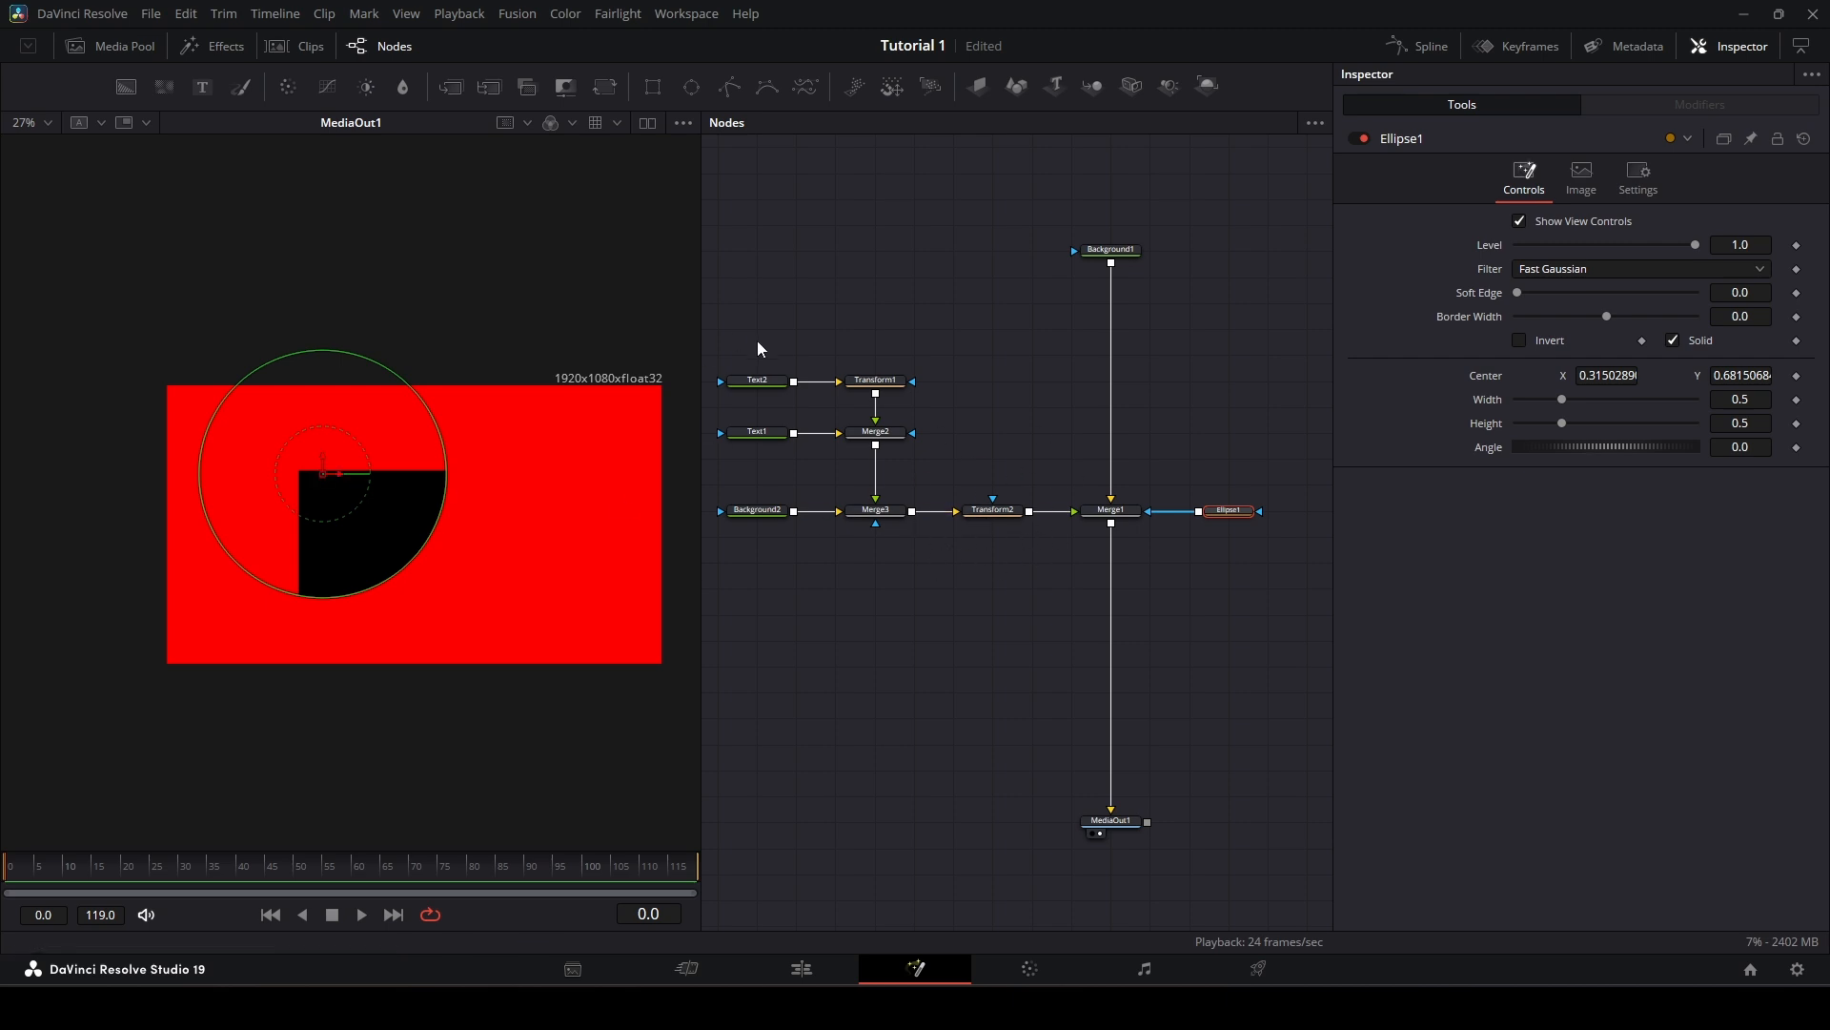
drag(706, 348, 1056, 547)
click(1225, 512)
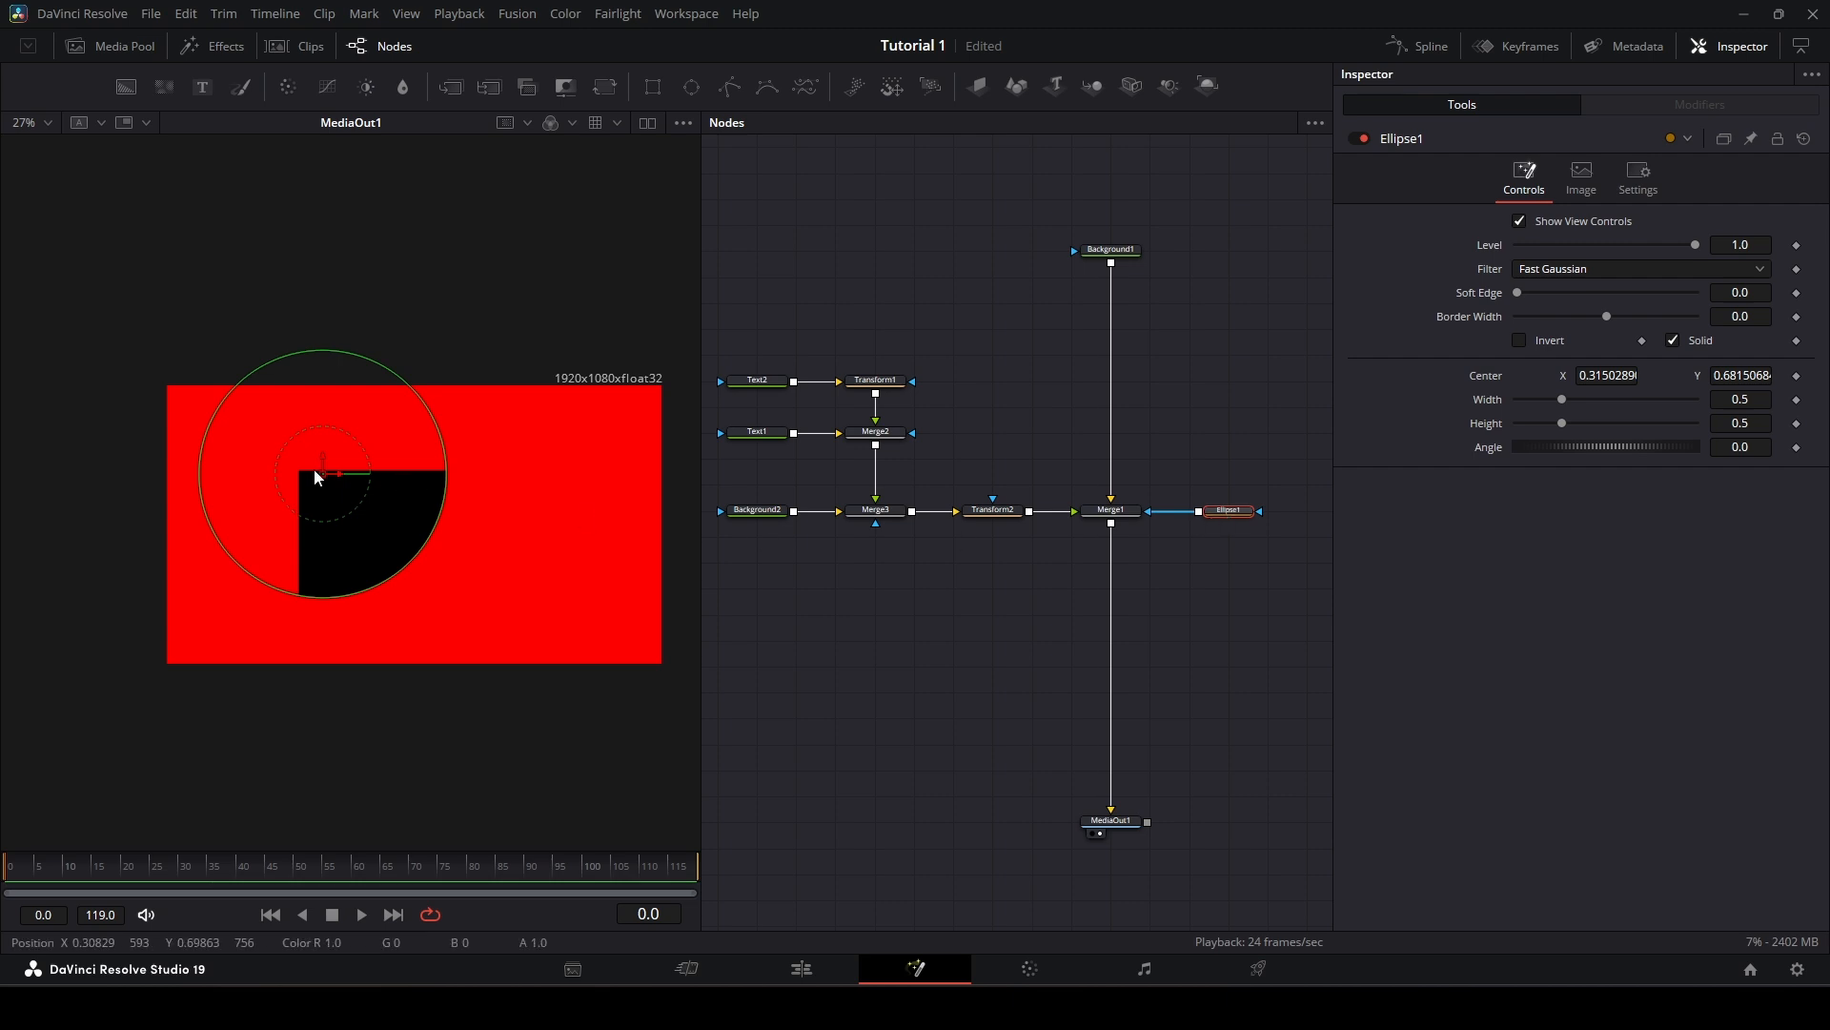
drag(323, 474, 551, 617)
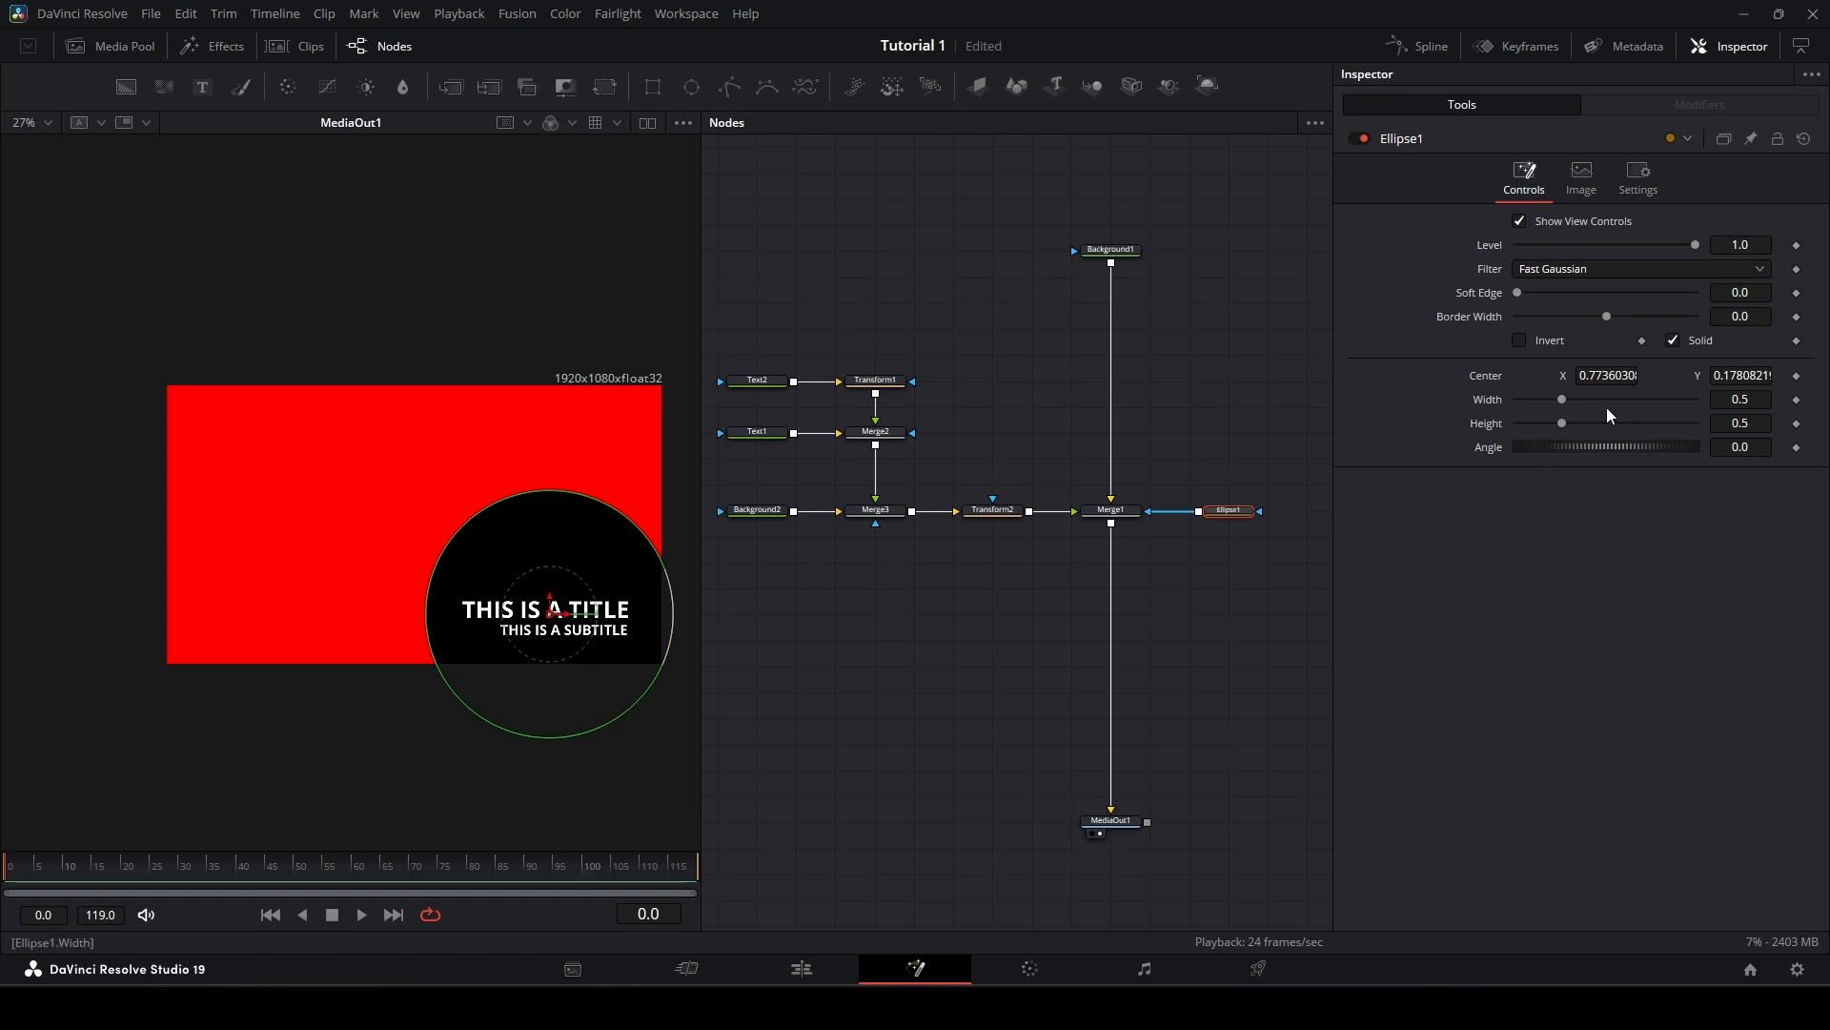
Step: Try a narrower Ellipse mask and a different place for its node, undoing both changes
drag(1564, 400, 1527, 410)
key(ctrl+z)
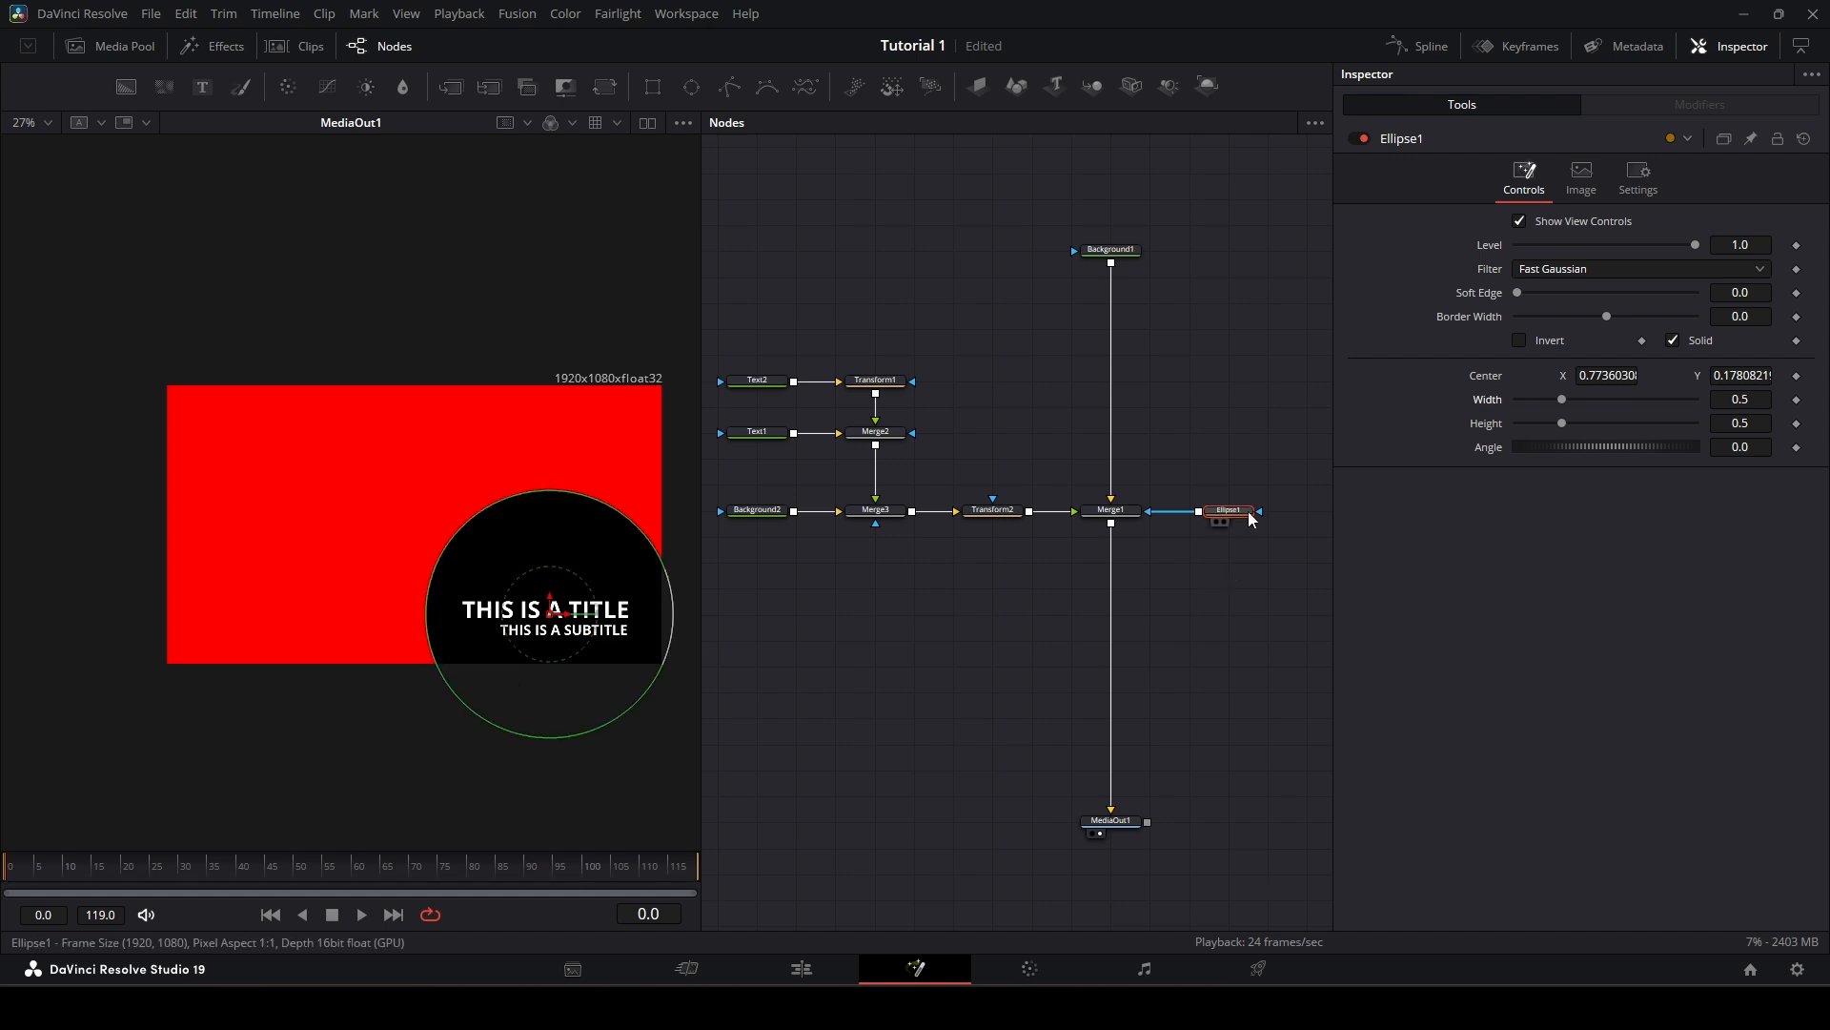
drag(1229, 510, 757, 614)
key(ctrl+z)
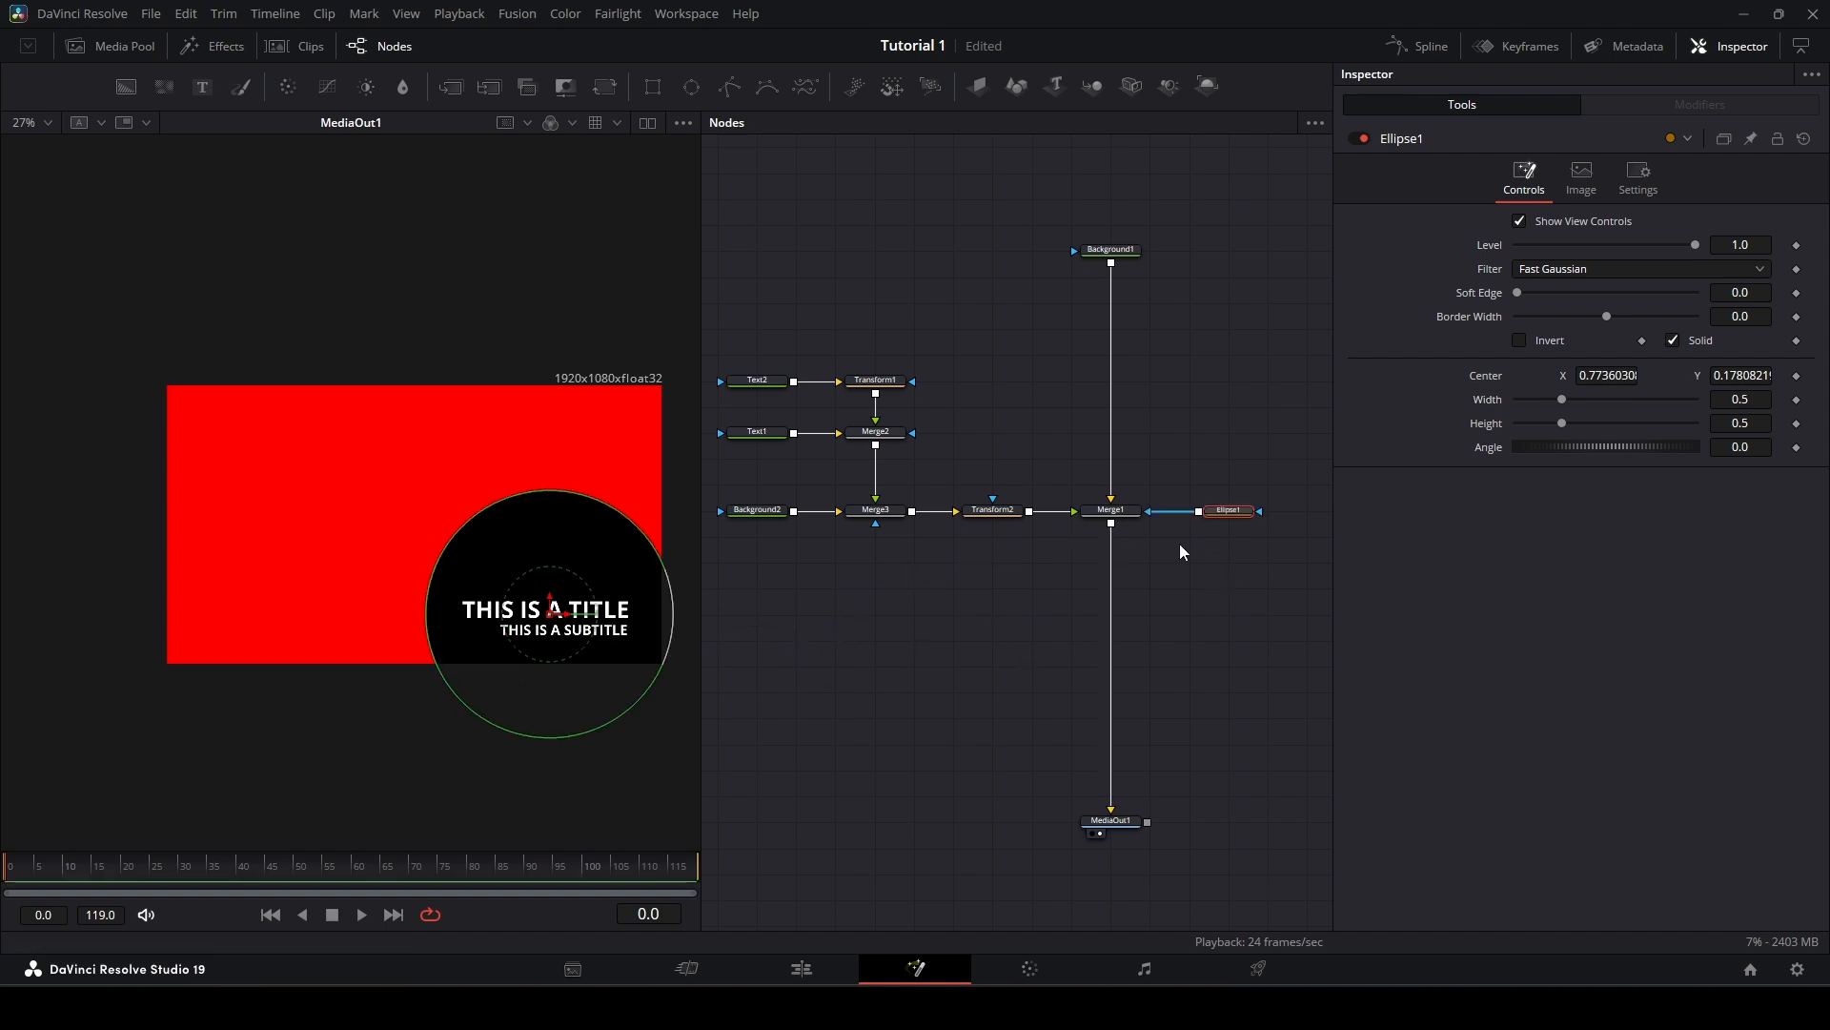
Step: Delete the Ellipse mask and connect a new Rectangle mask to Background2's mask input
drag(1222, 513, 843, 625)
key(Delete)
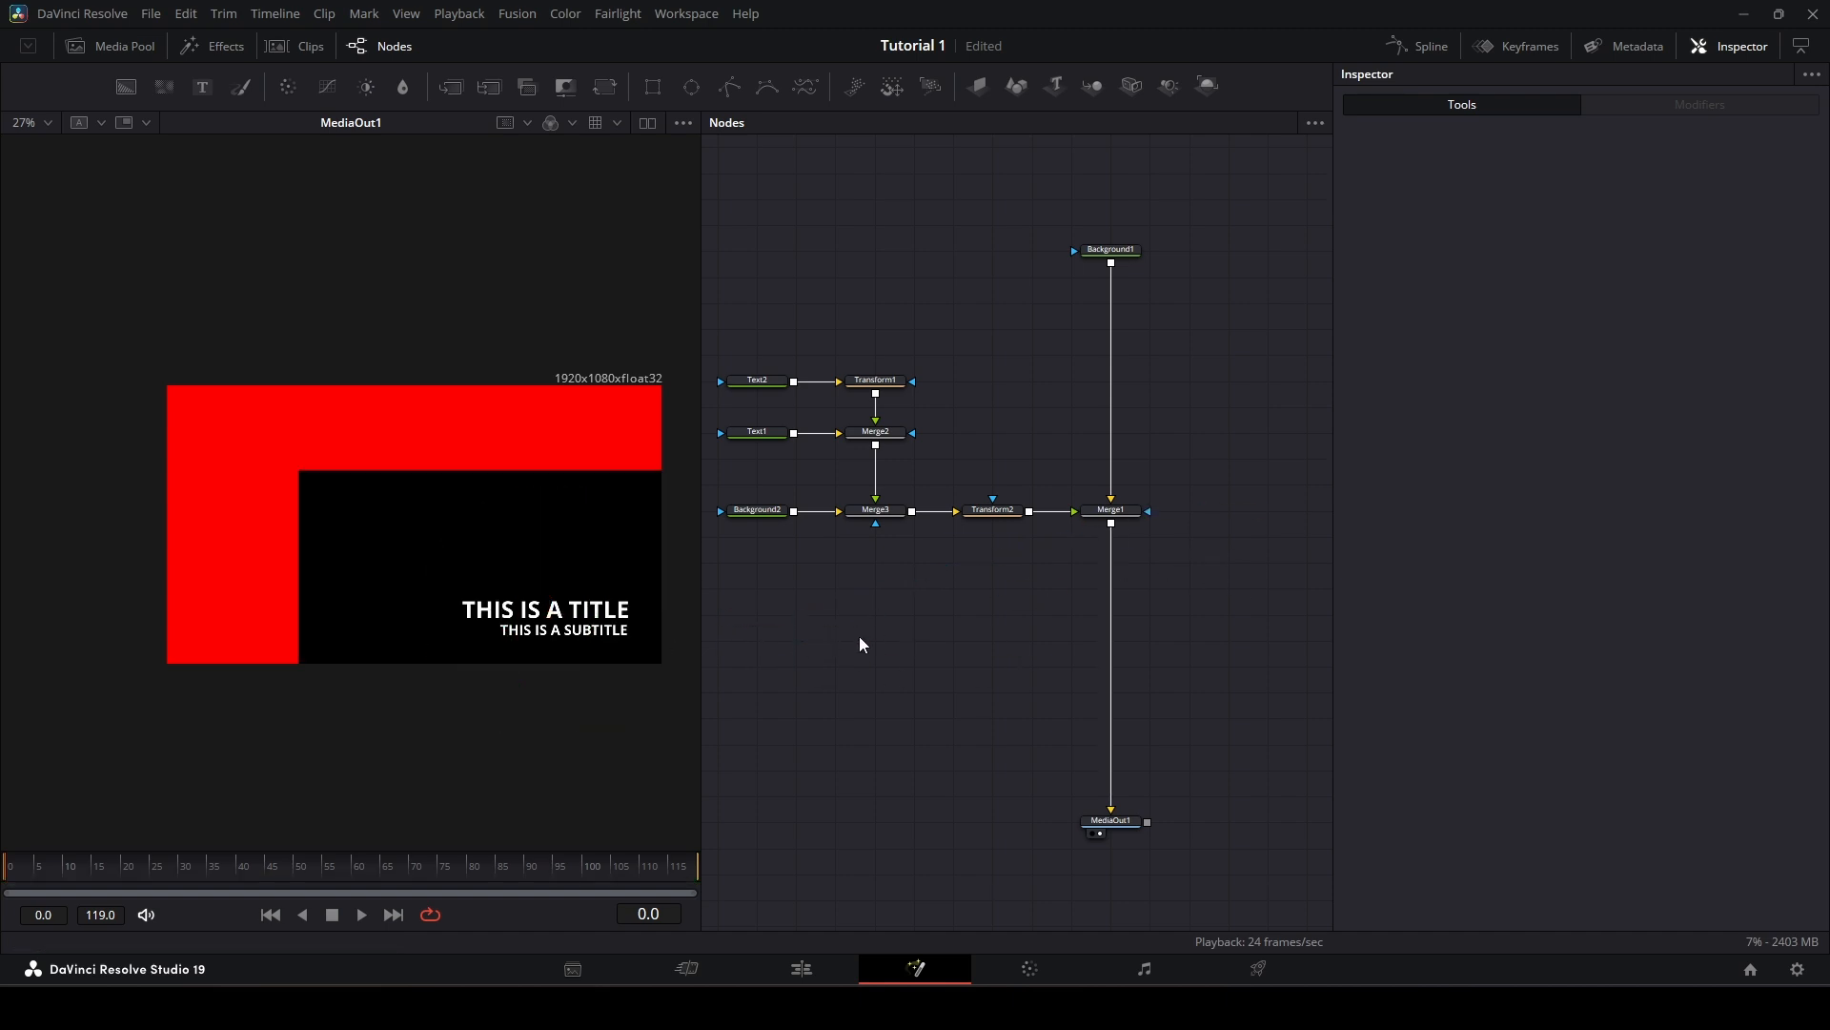
drag(657, 90, 797, 572)
drag(832, 561, 783, 538)
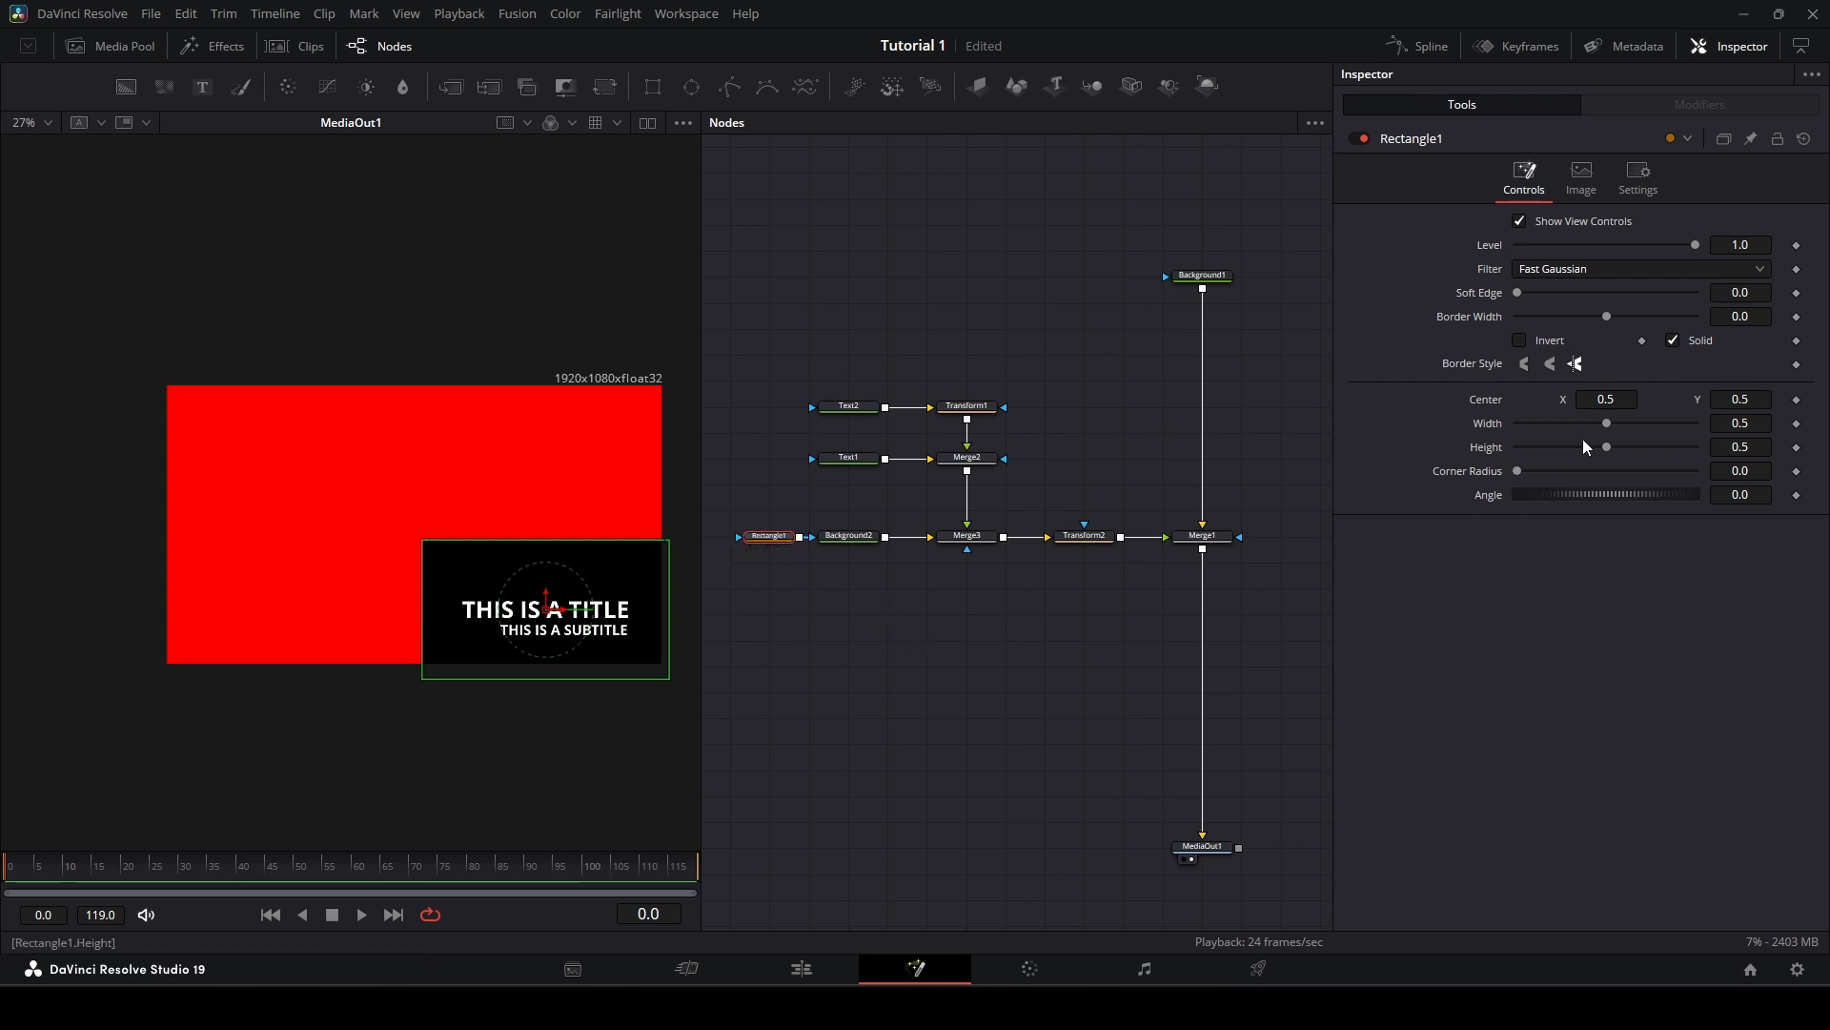
Step: Resize the Rectangle mask to Width 0.374 and Height 0.235, with its Center at about Y 0.479
drag(1598, 421, 1576, 419)
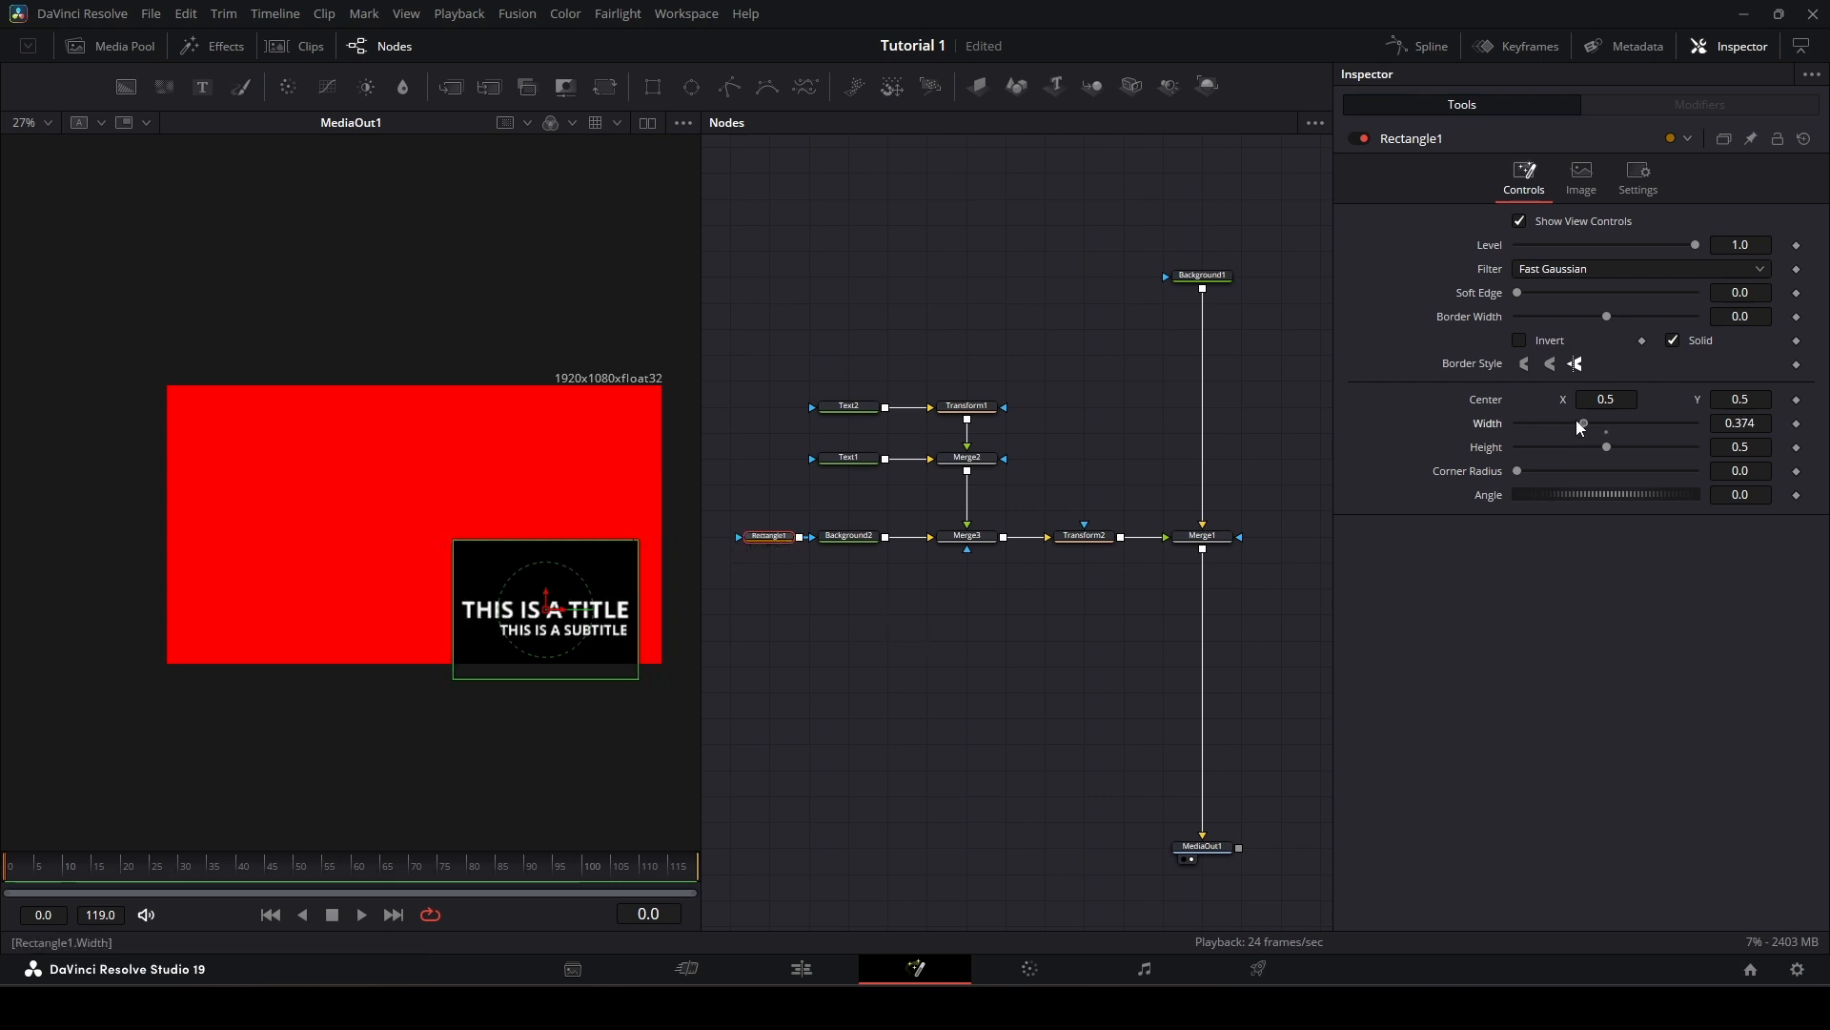
drag(546, 604, 546, 613)
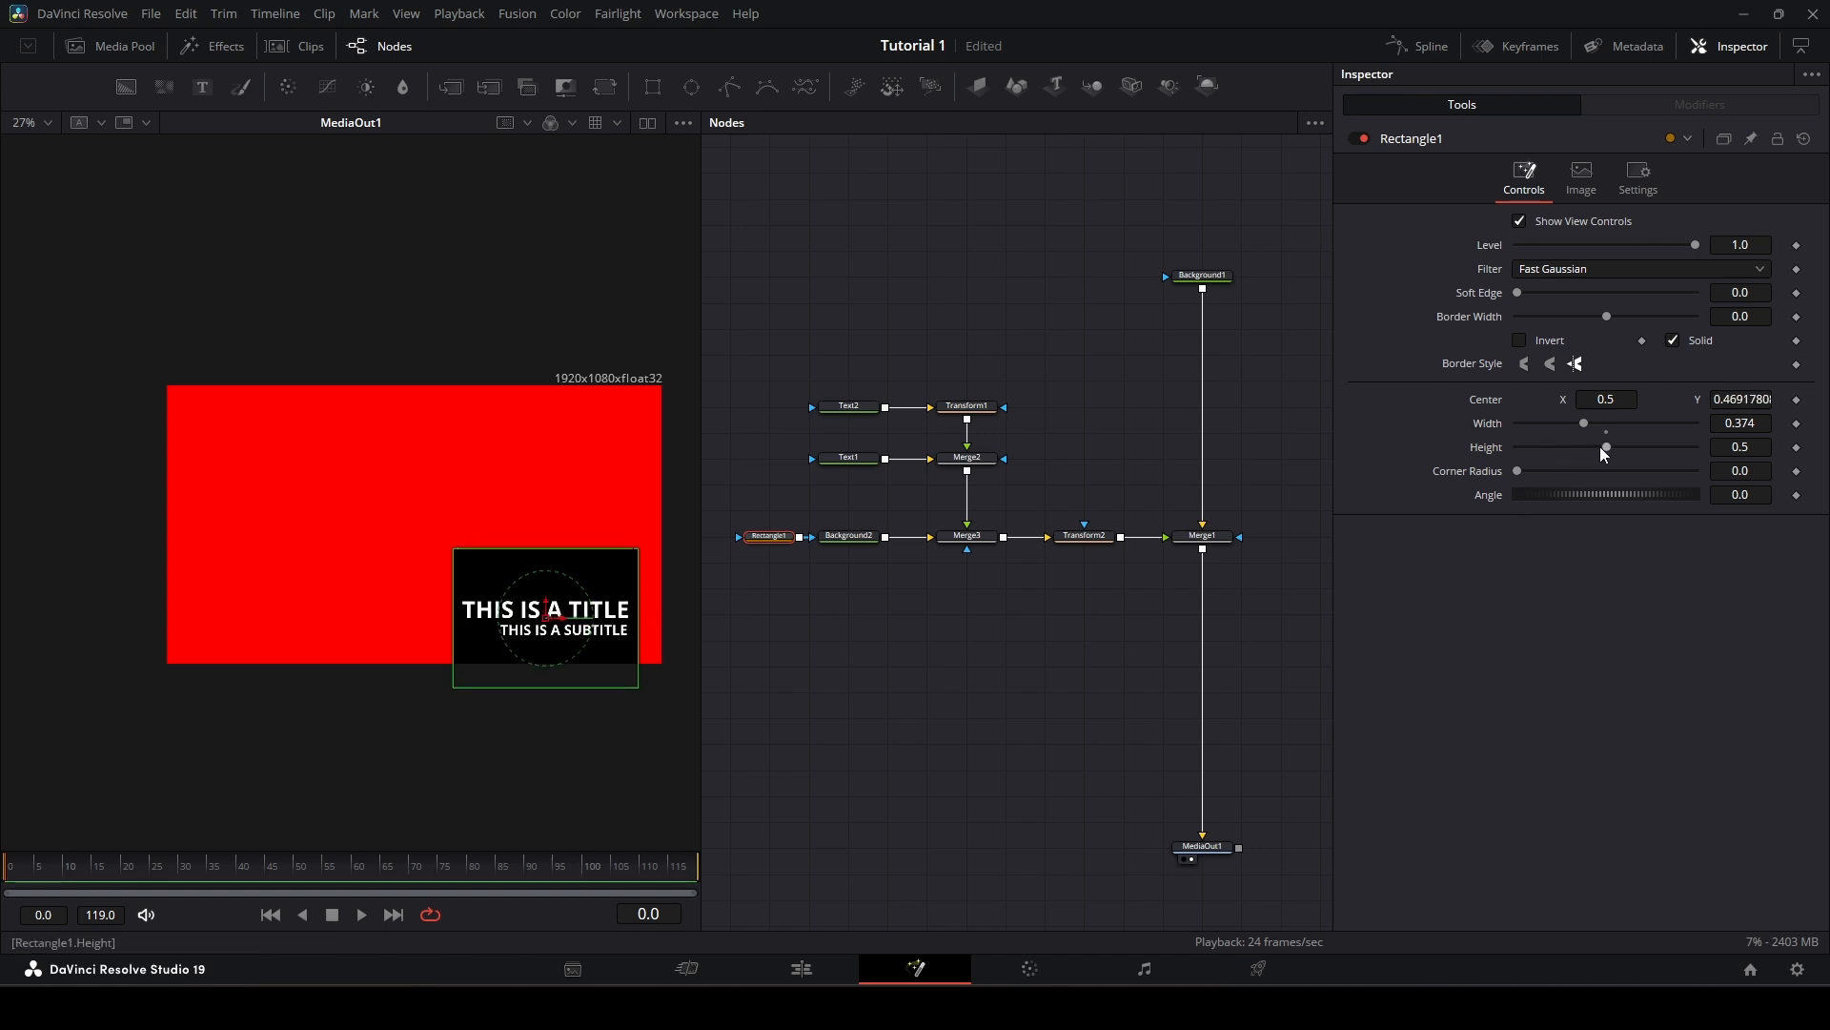
drag(1600, 447, 1552, 444)
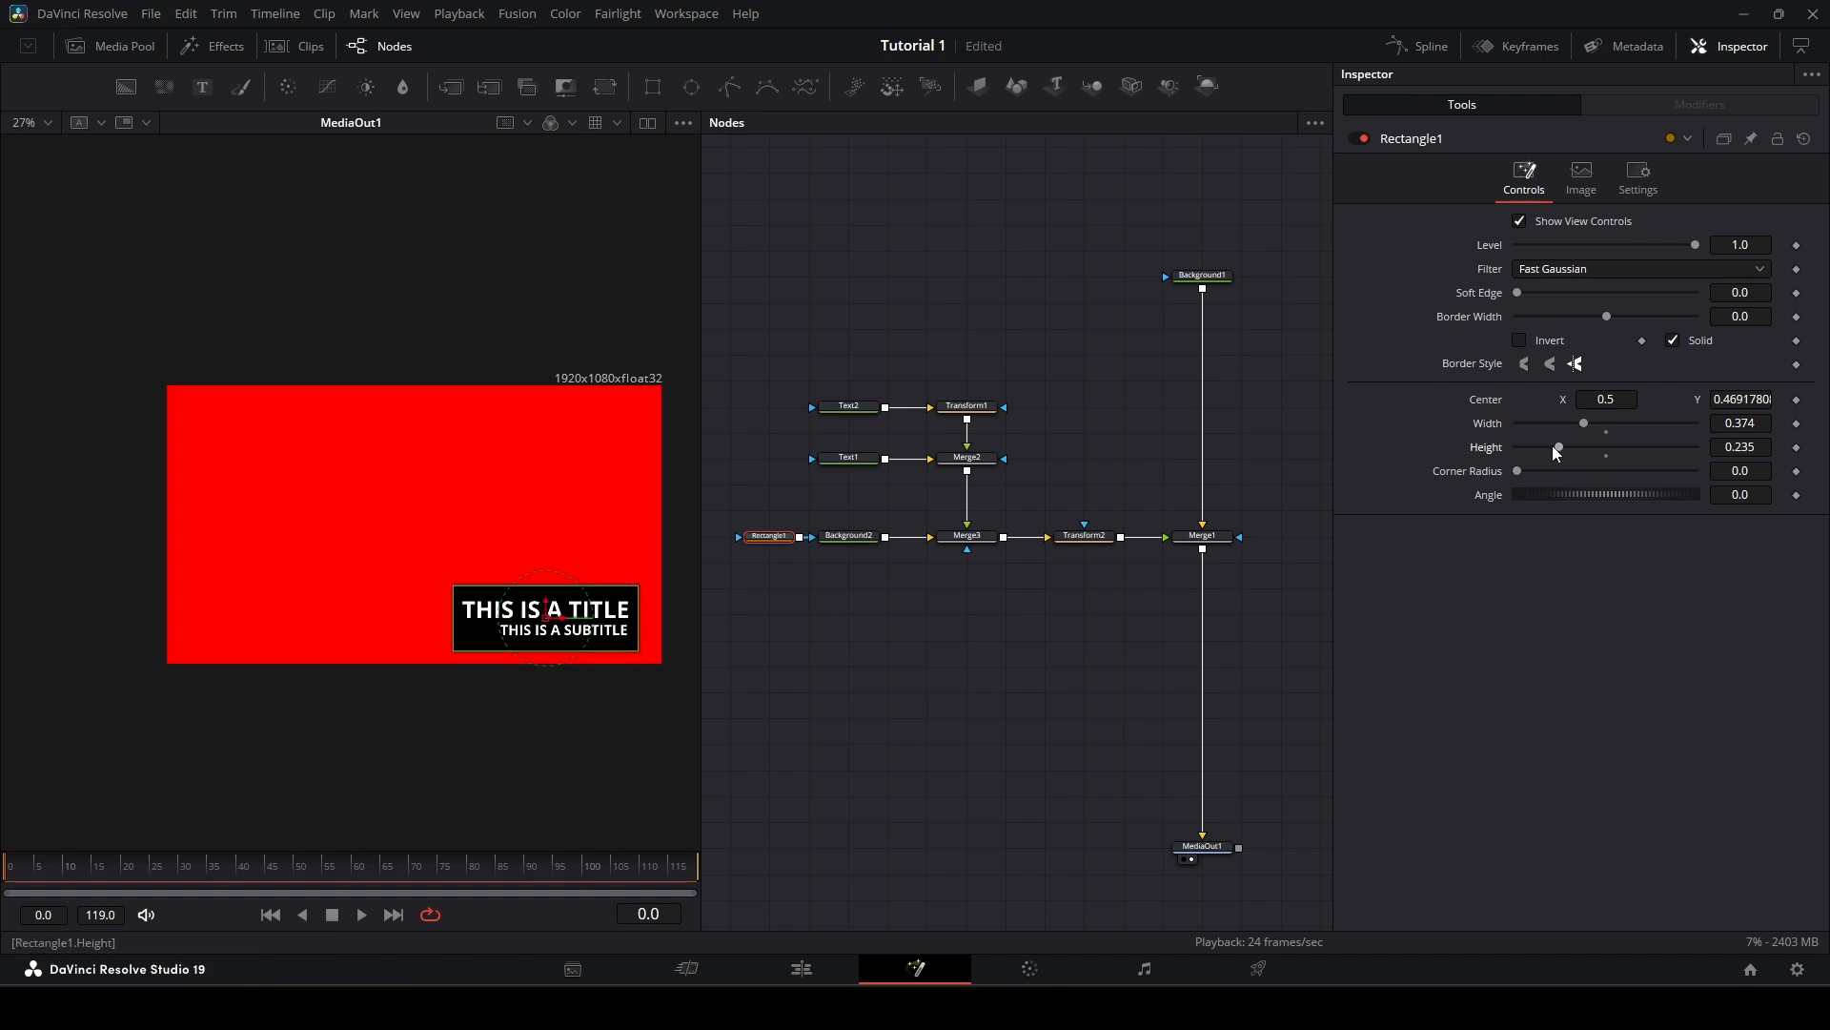
drag(547, 608, 546, 604)
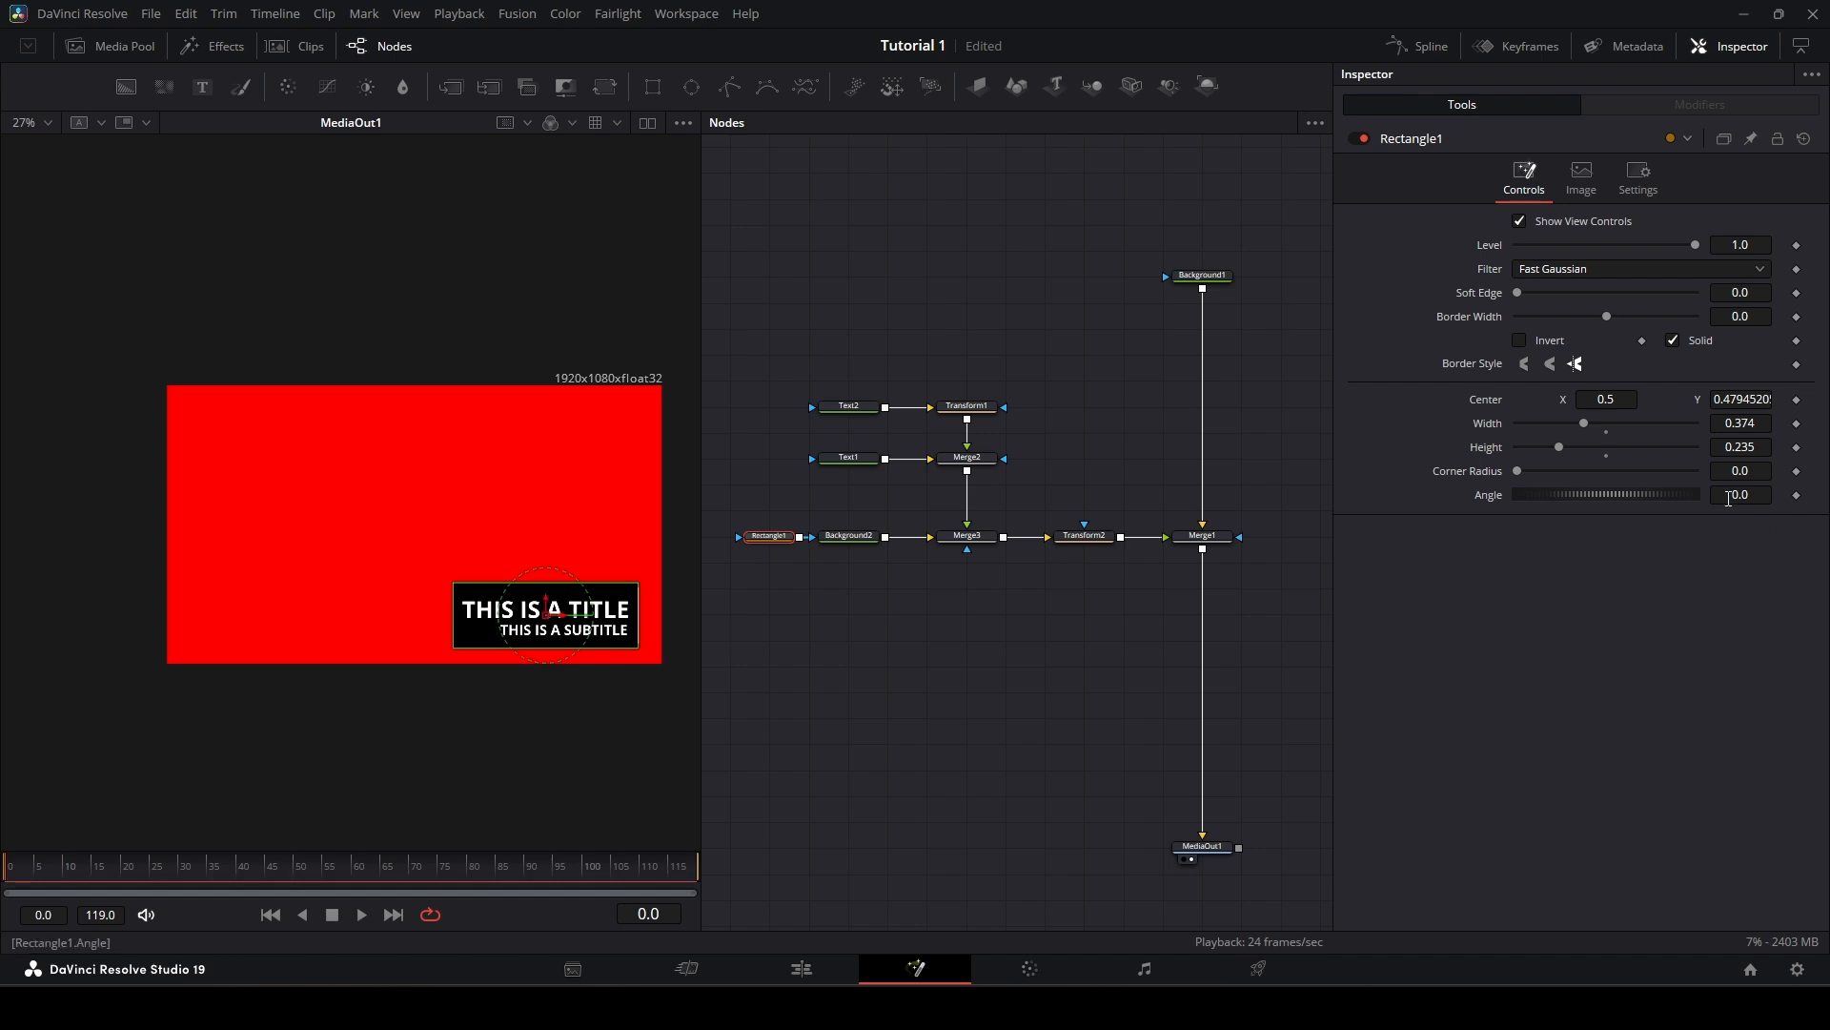
Step: Round the Rectangle mask with a Corner Radius of 0.342 and adjust its Center to X 0.502, Y about 0.475
drag(1516, 470, 1579, 474)
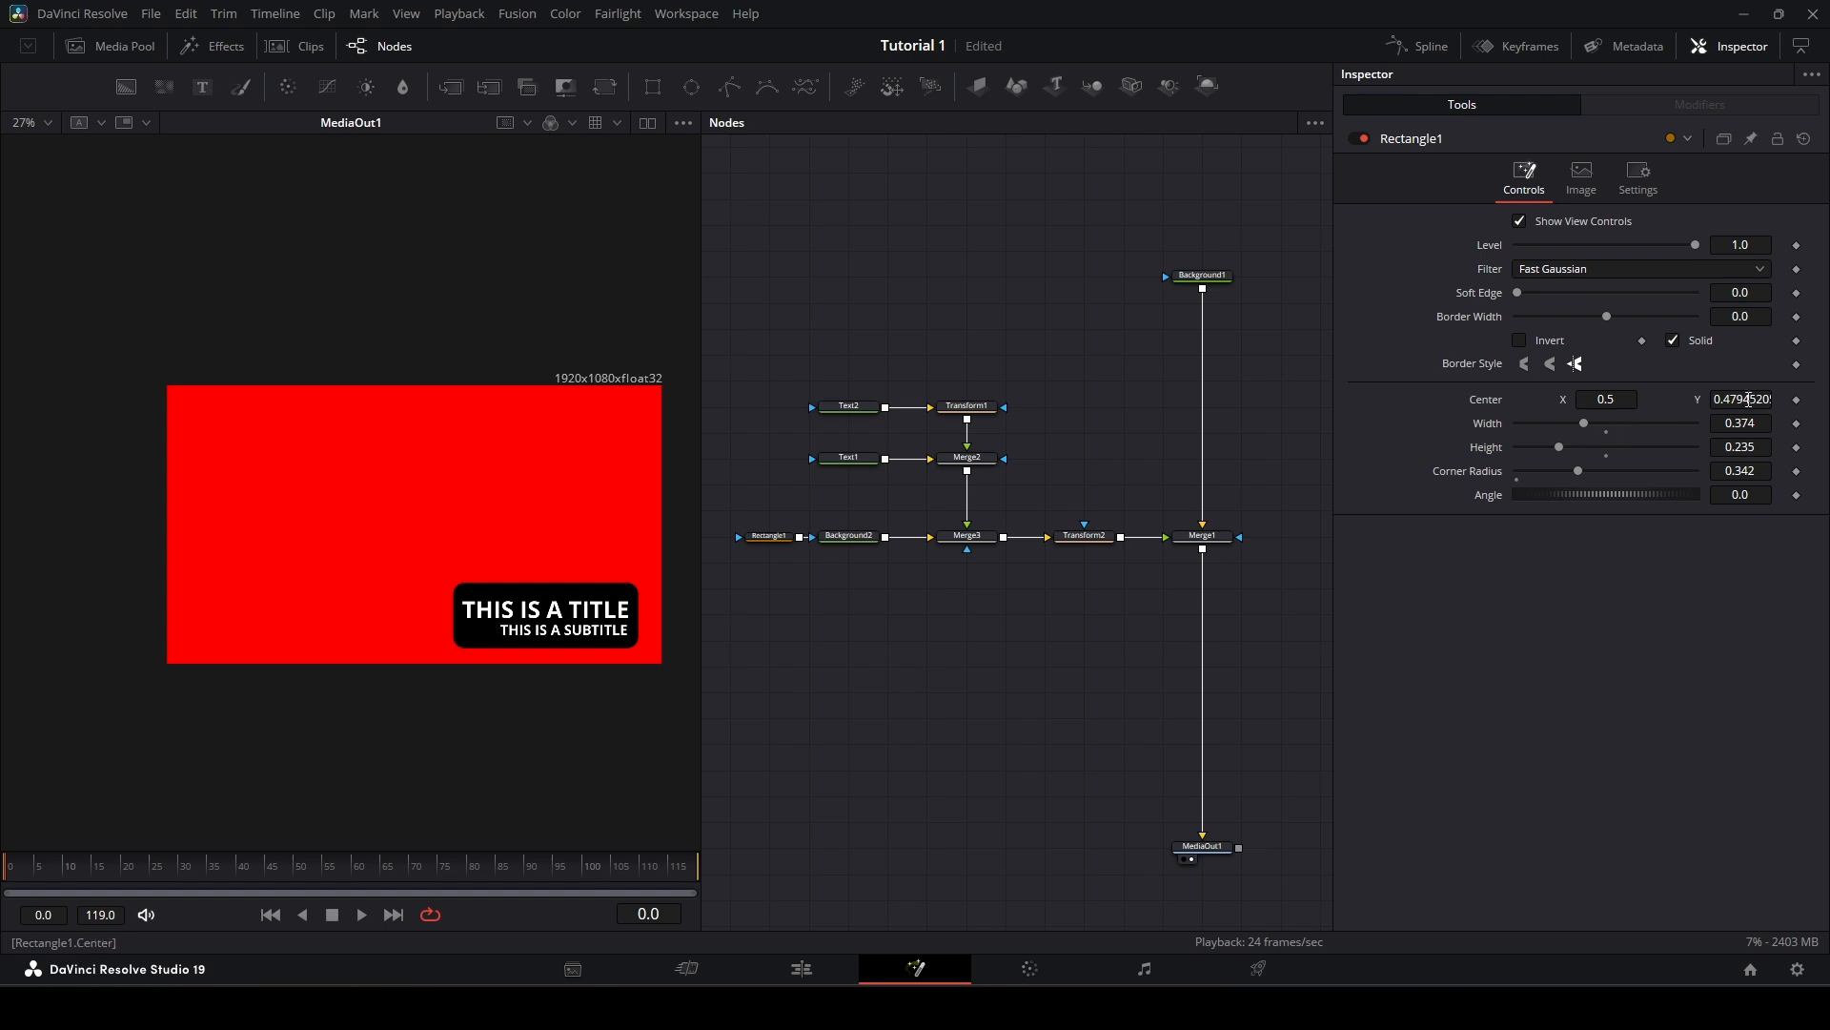
drag(1748, 399, 1568, 405)
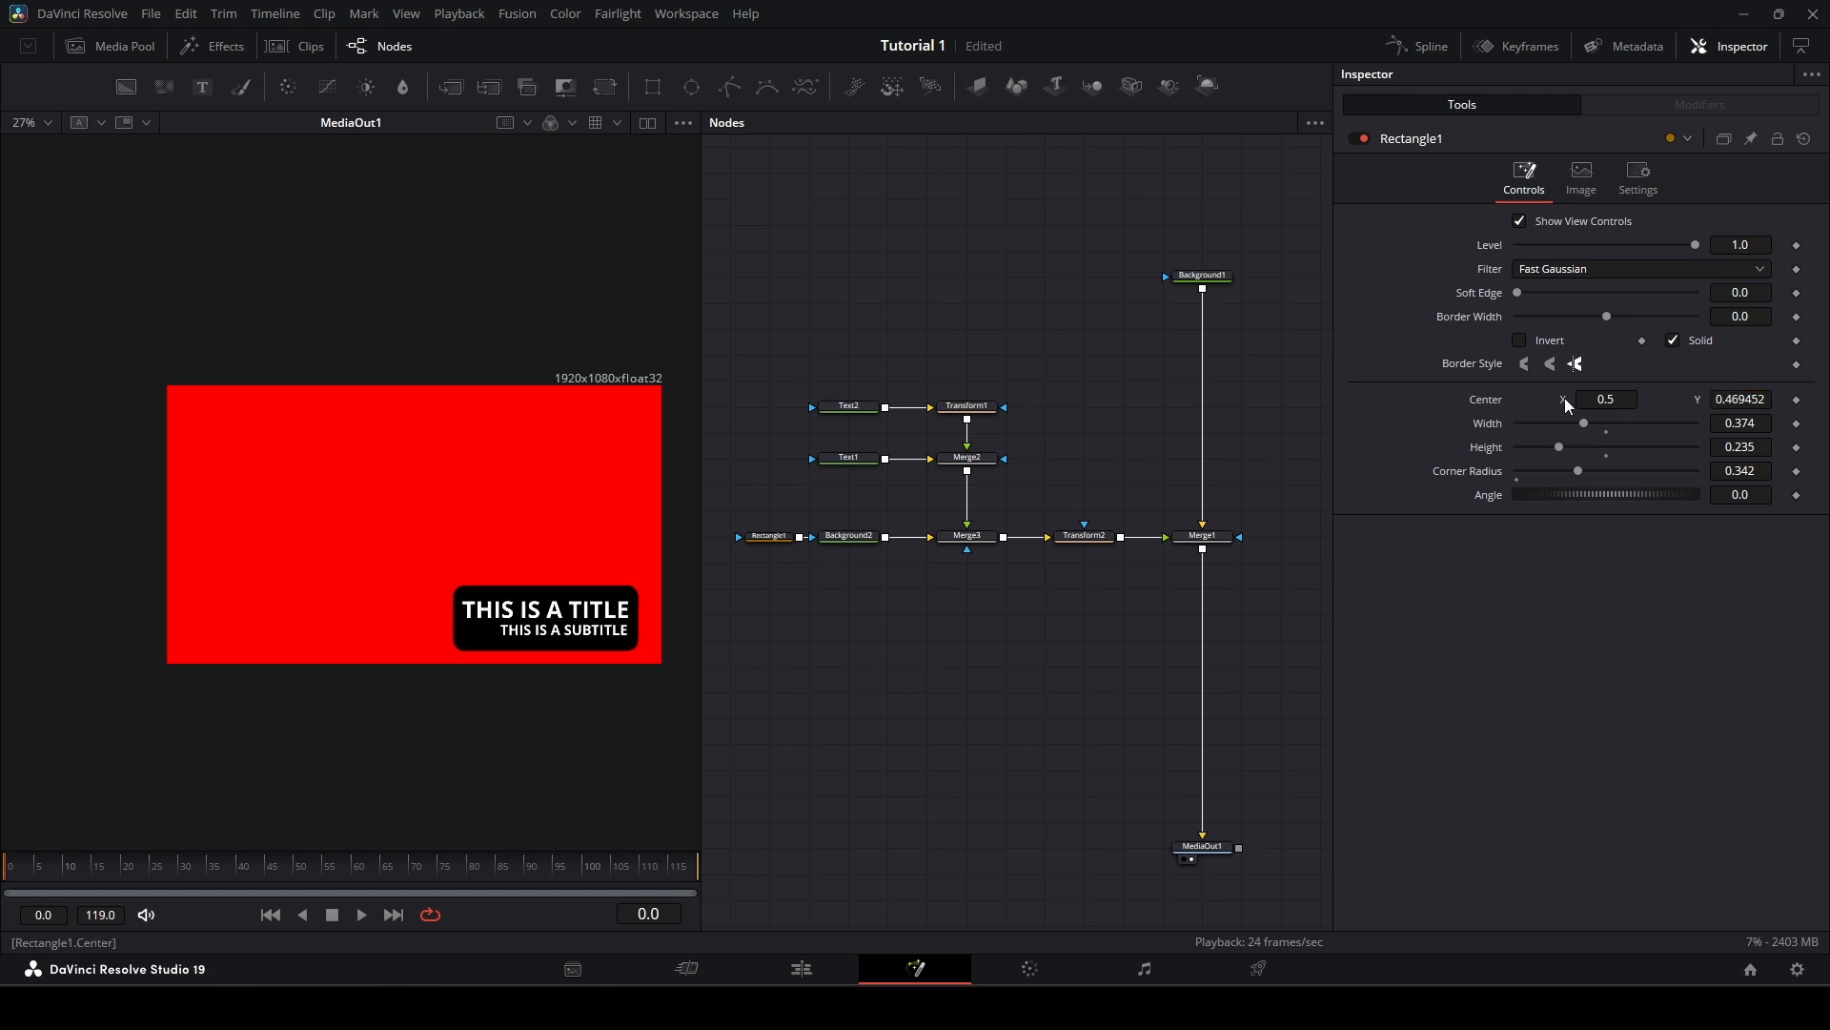
key(ctrl+z)
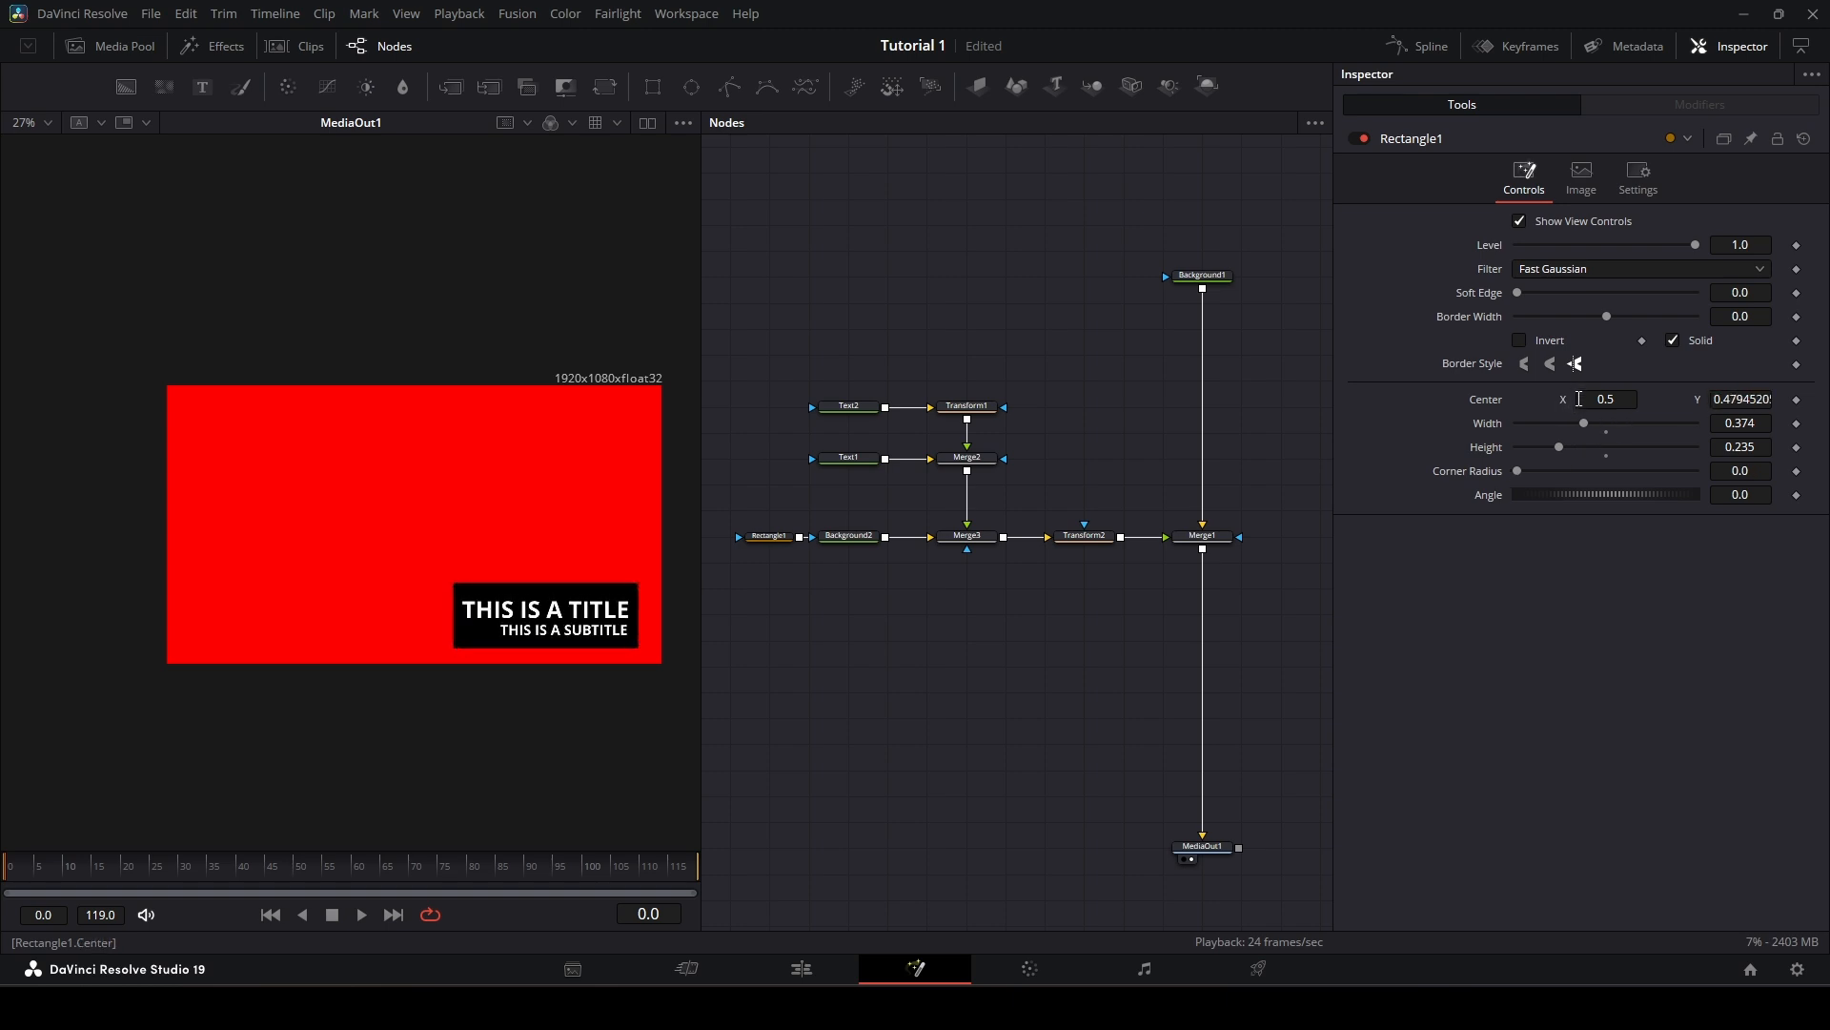
drag(1604, 399, 1606, 400)
drag(1736, 400, 1732, 399)
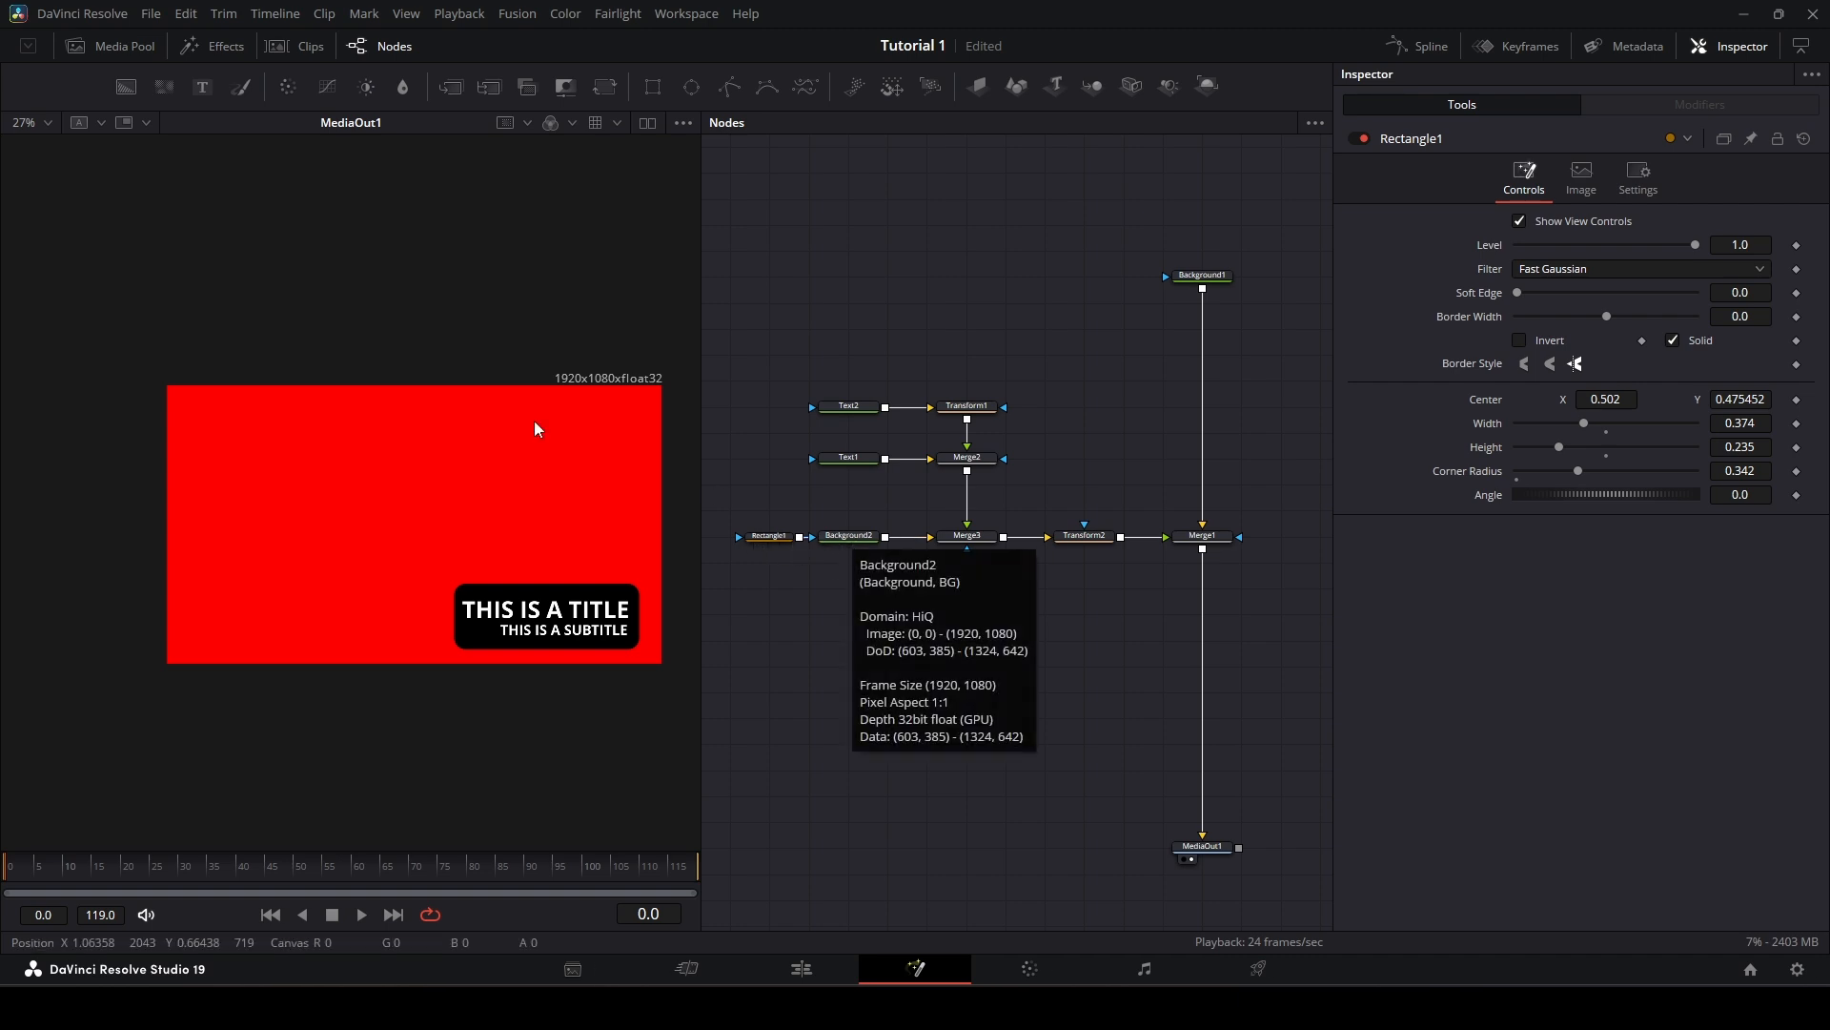
Step: Follow the node flow from Background2 through Merge3, Transform2 and Merge1 to MediaOut1, examining each node's settings
click(863, 534)
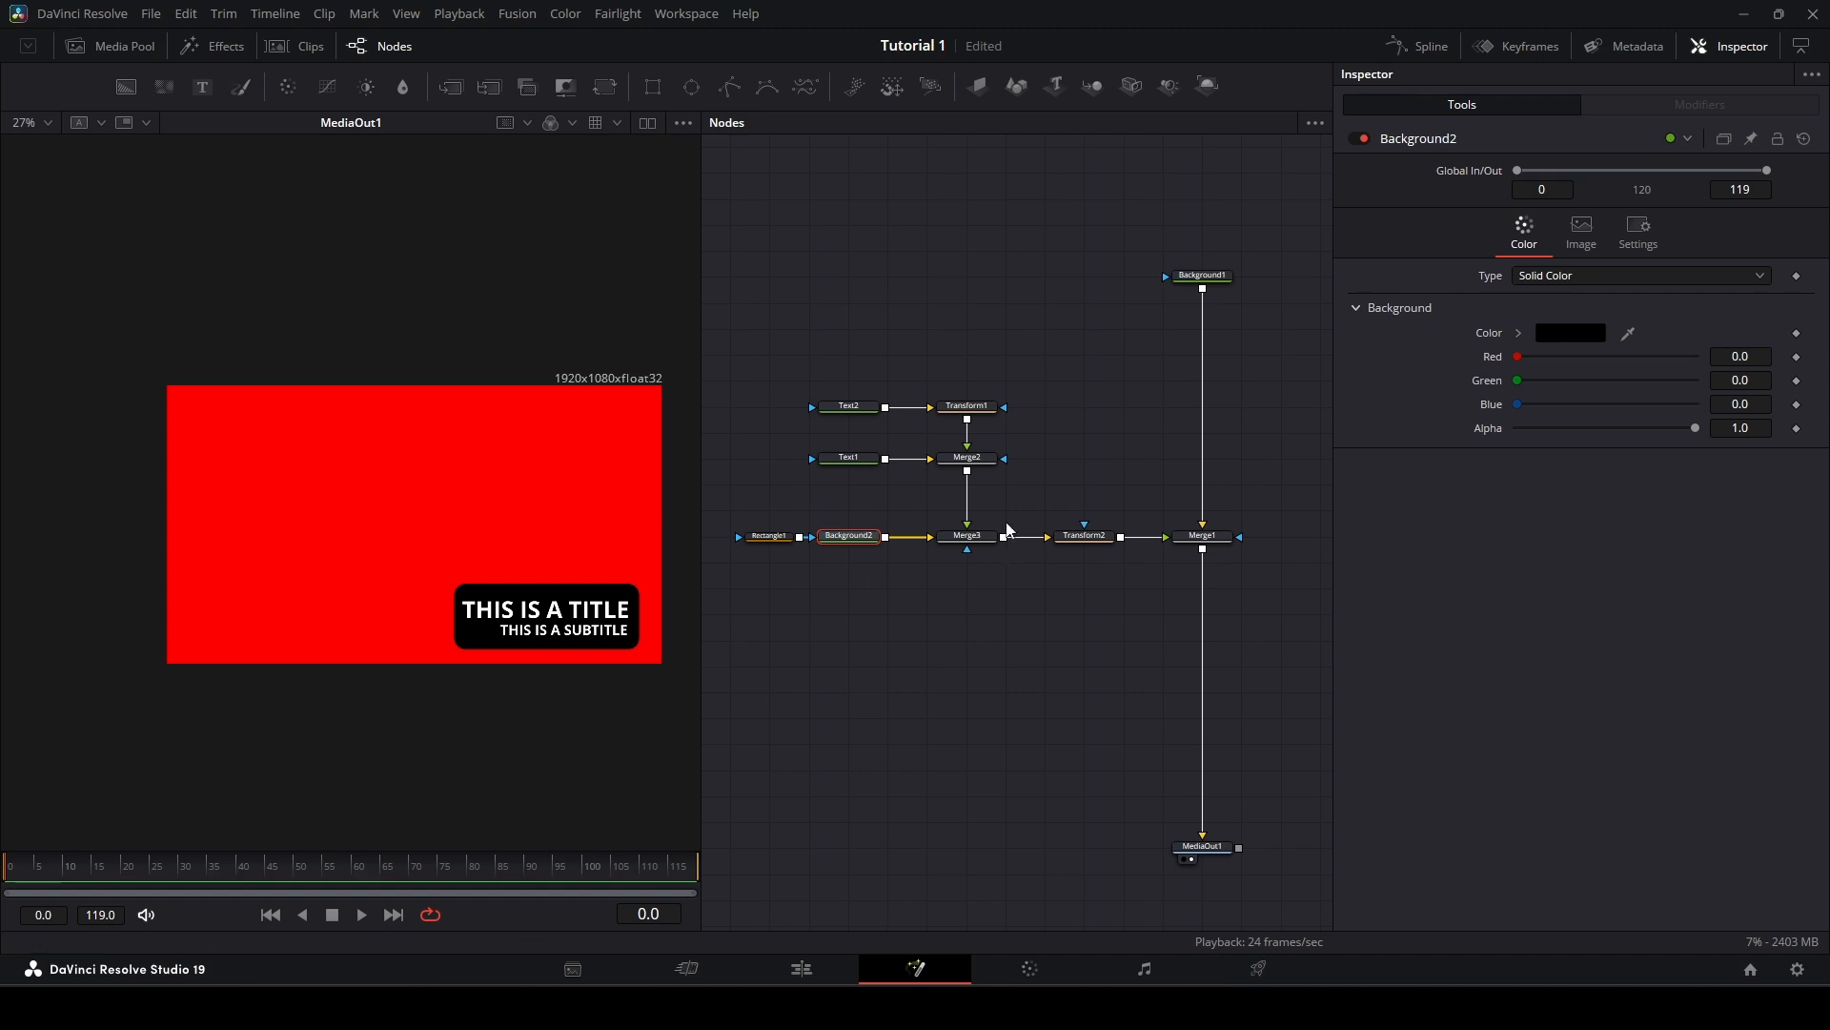
click(968, 535)
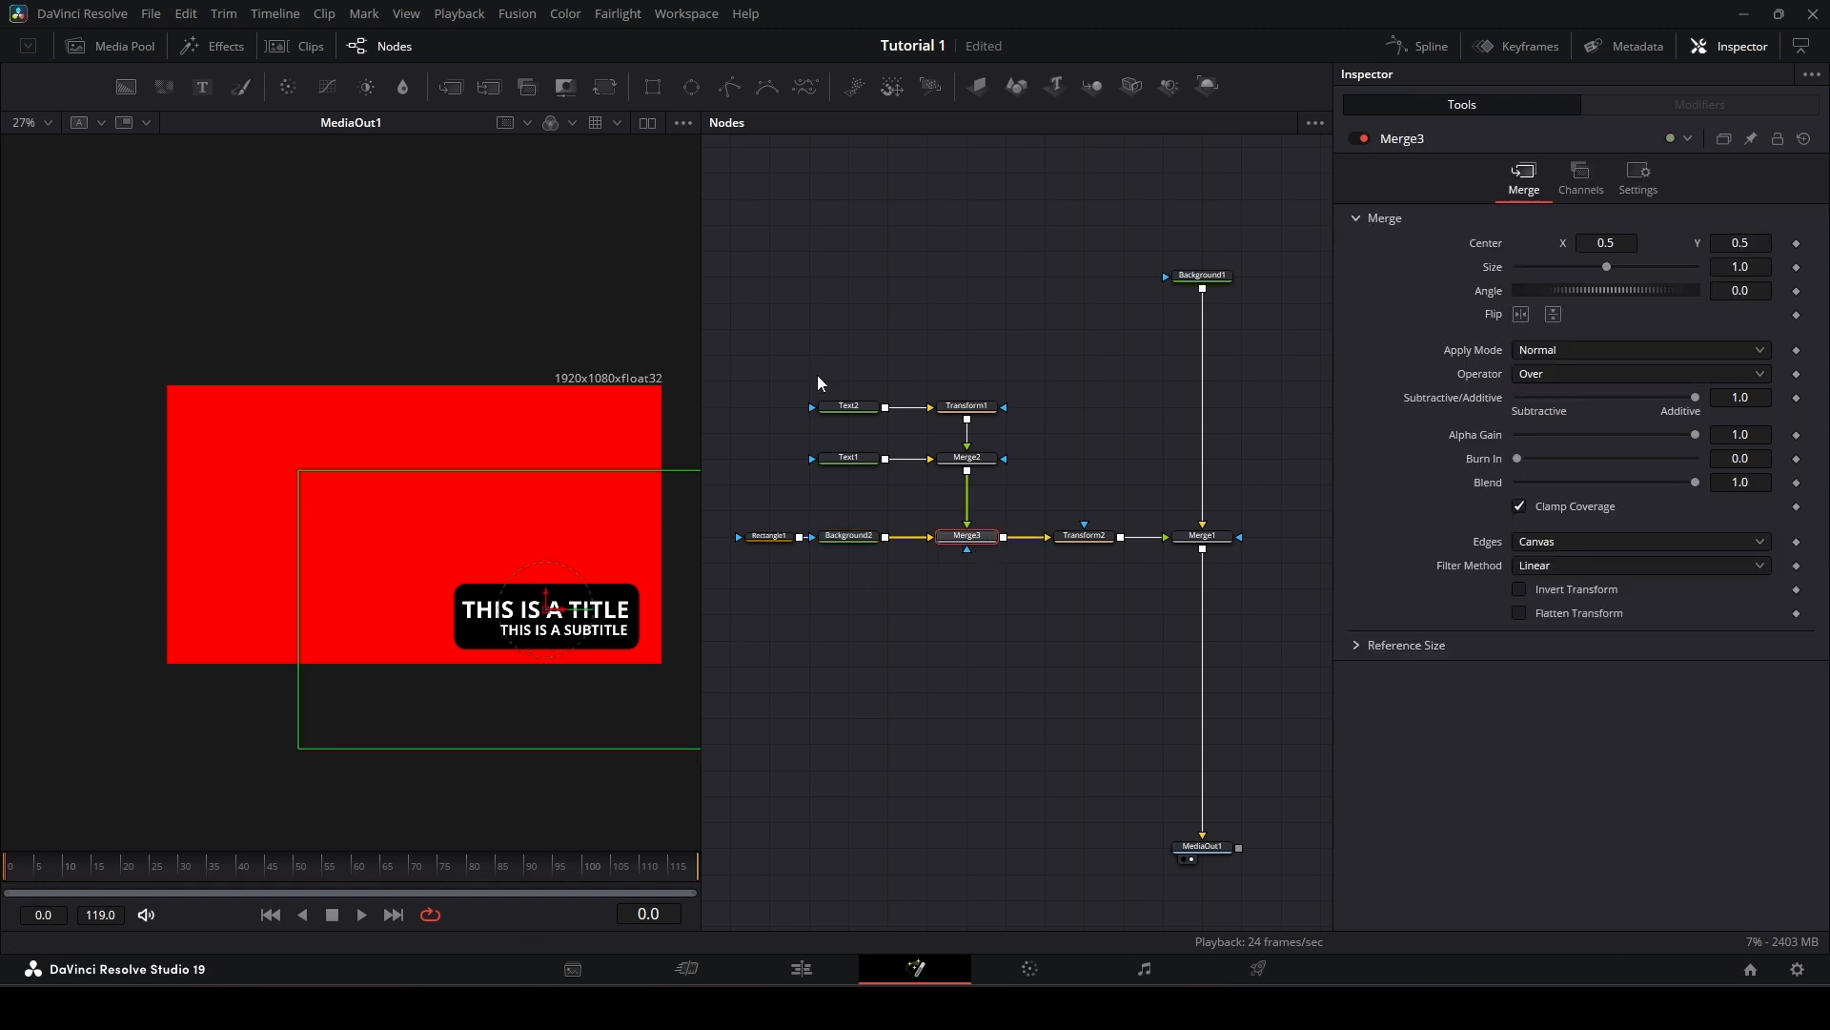
click(1096, 535)
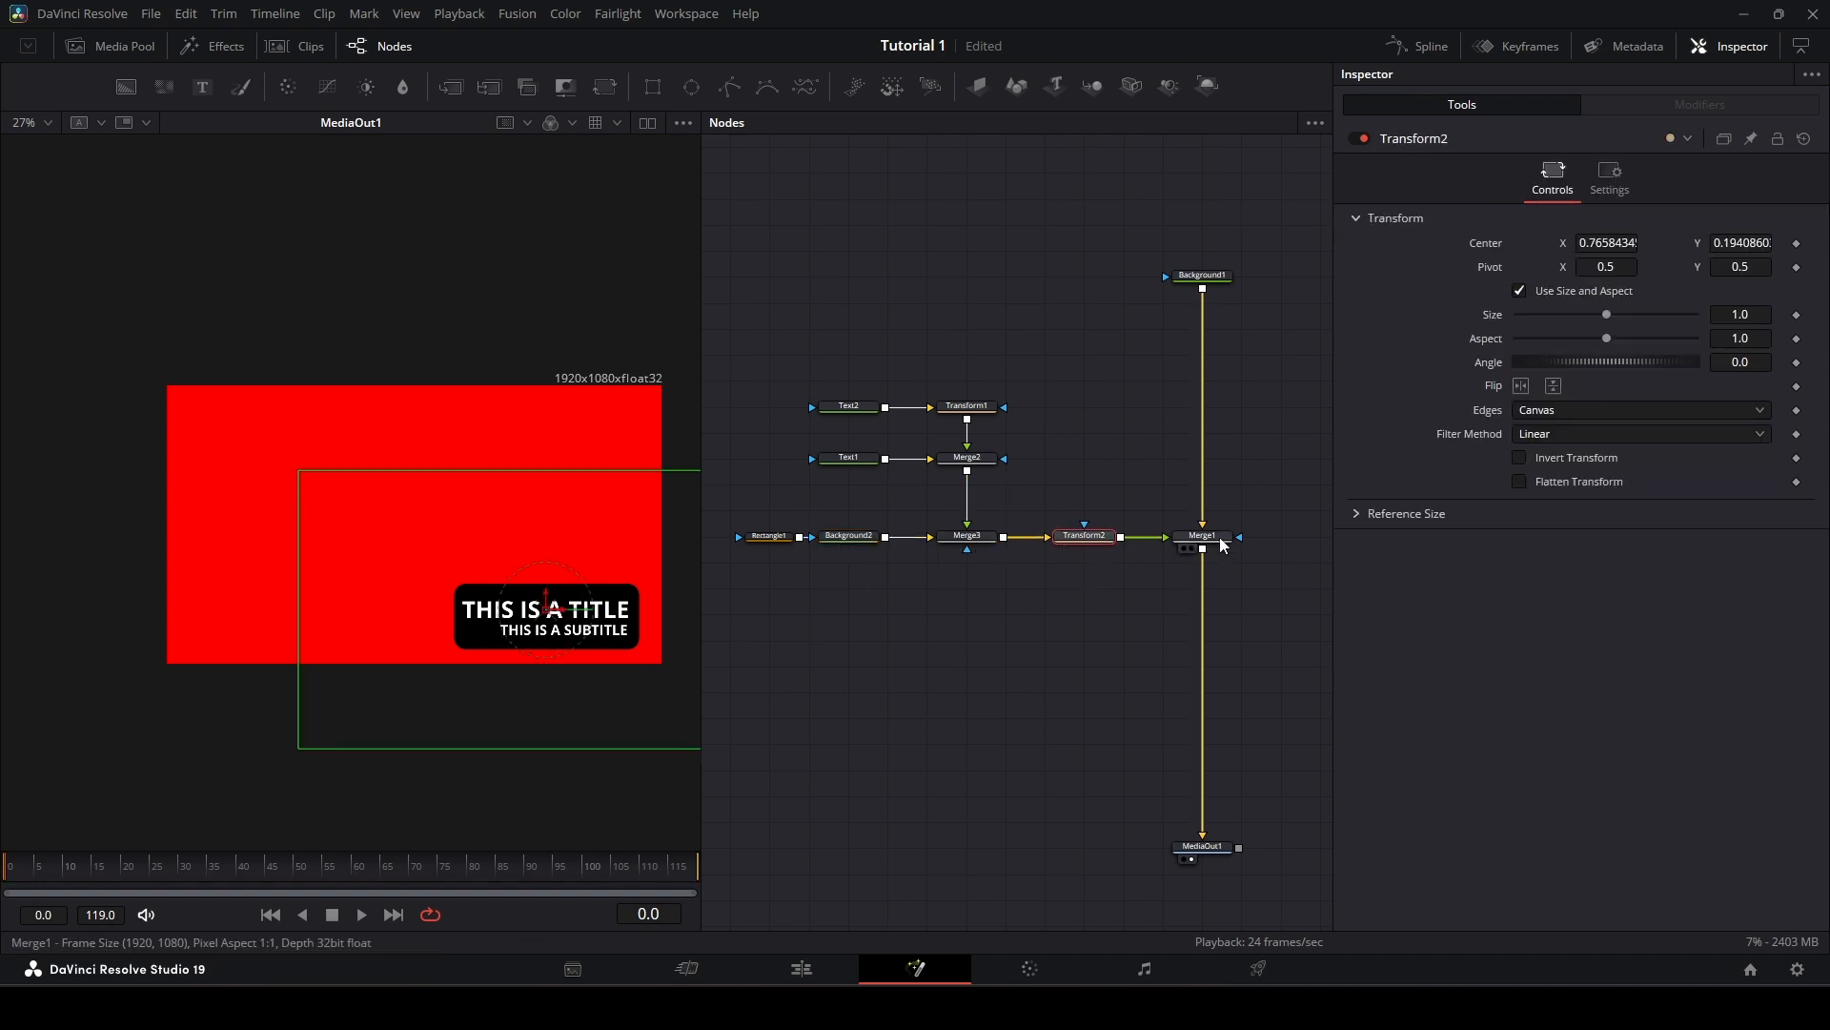
click(1223, 543)
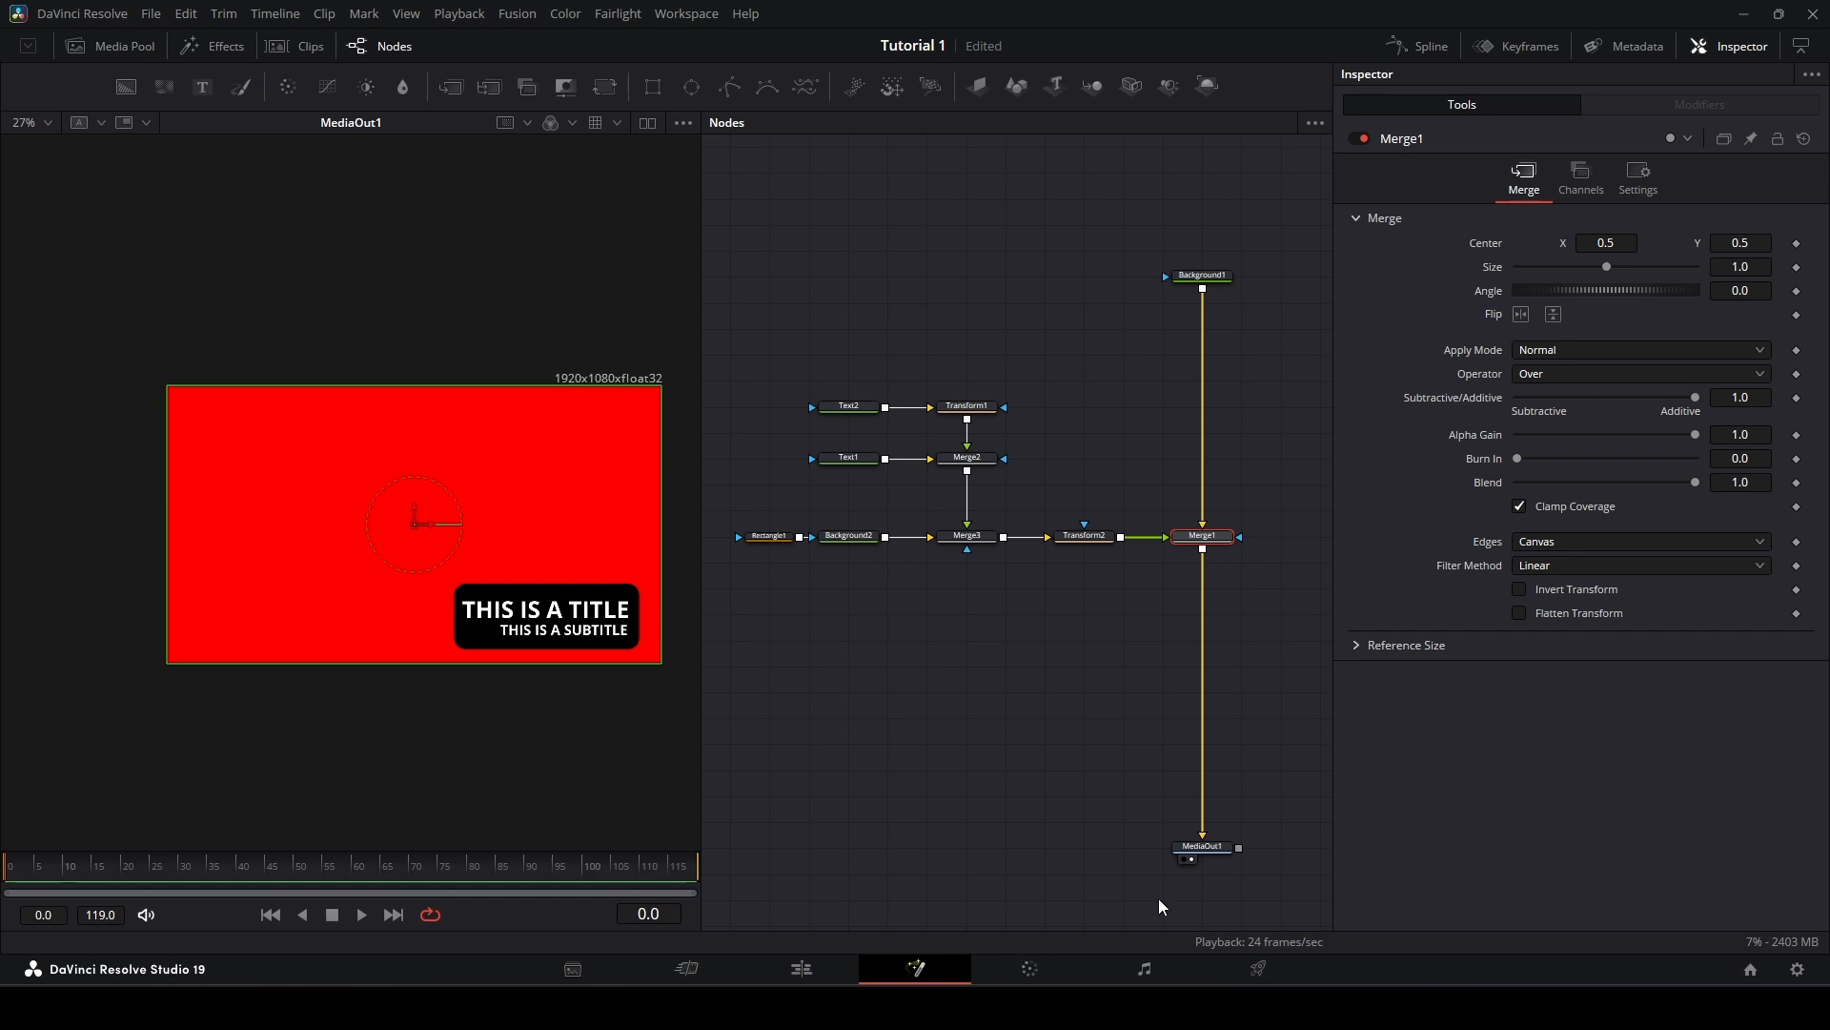
click(1216, 847)
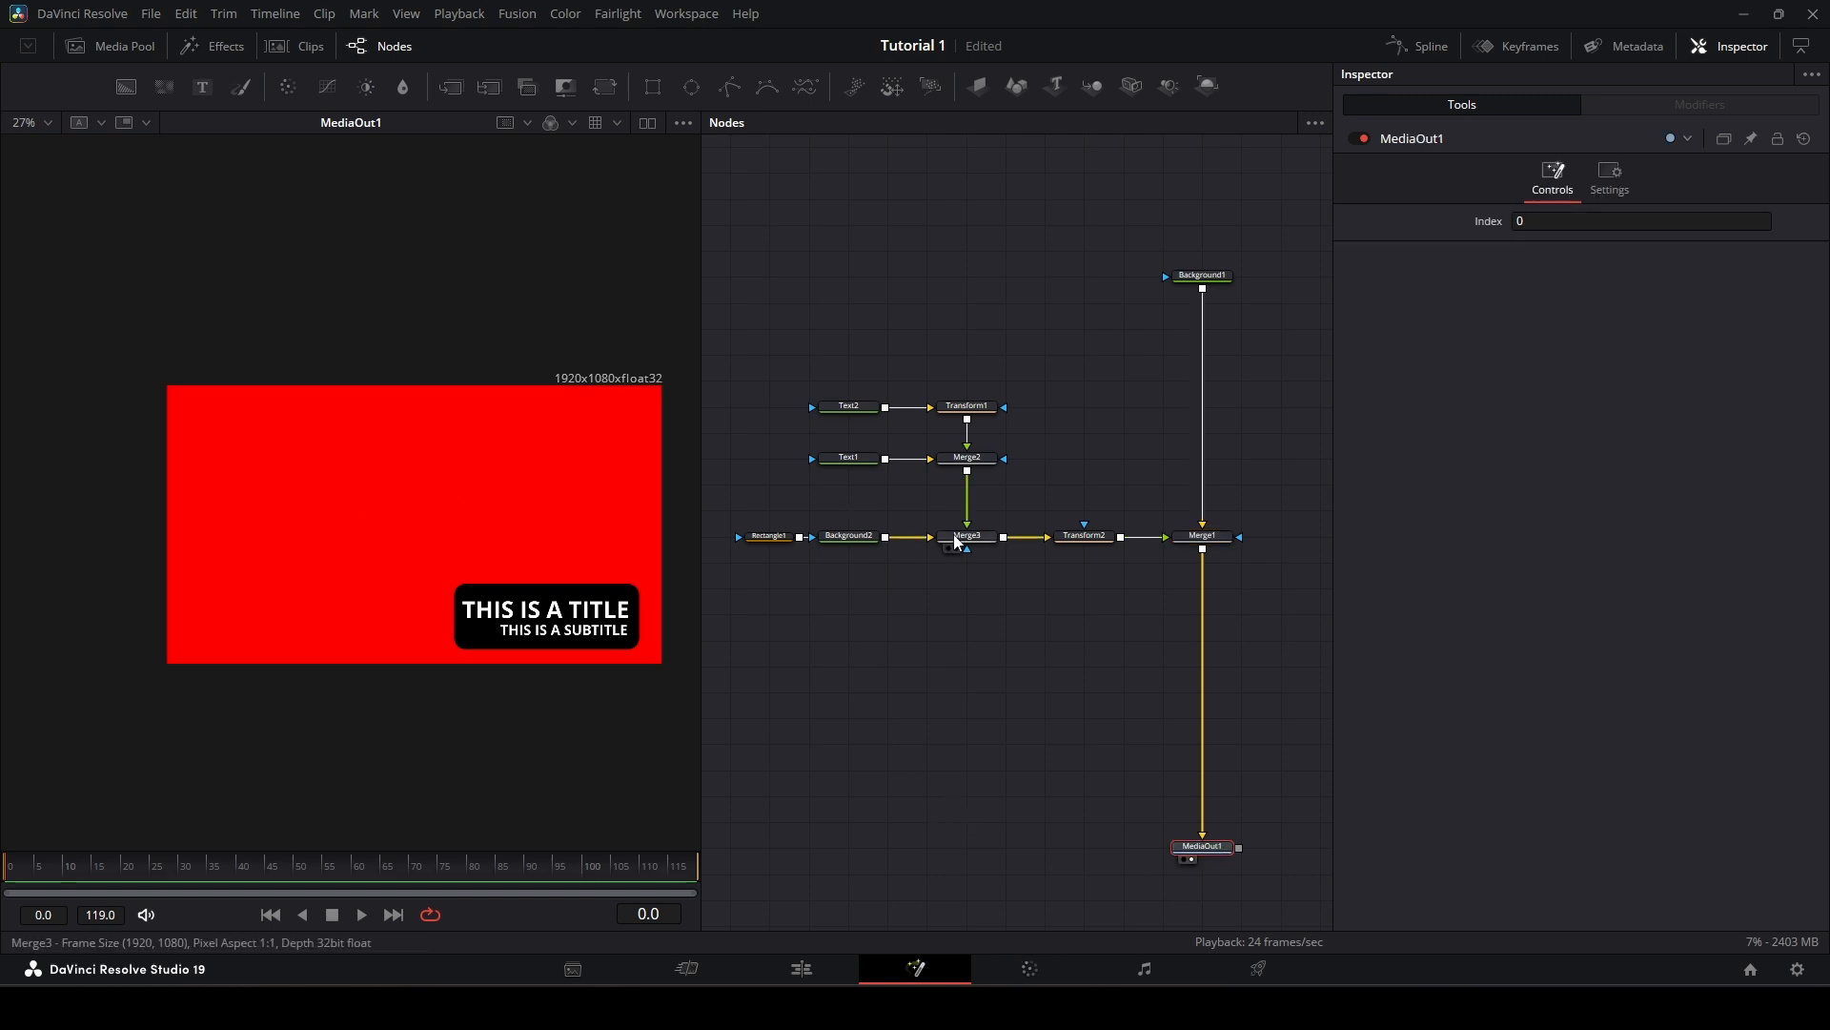
Step: Set Background2's Alpha to 0.738 and check the composition on the Edit page before returning to Fusion
click(849, 536)
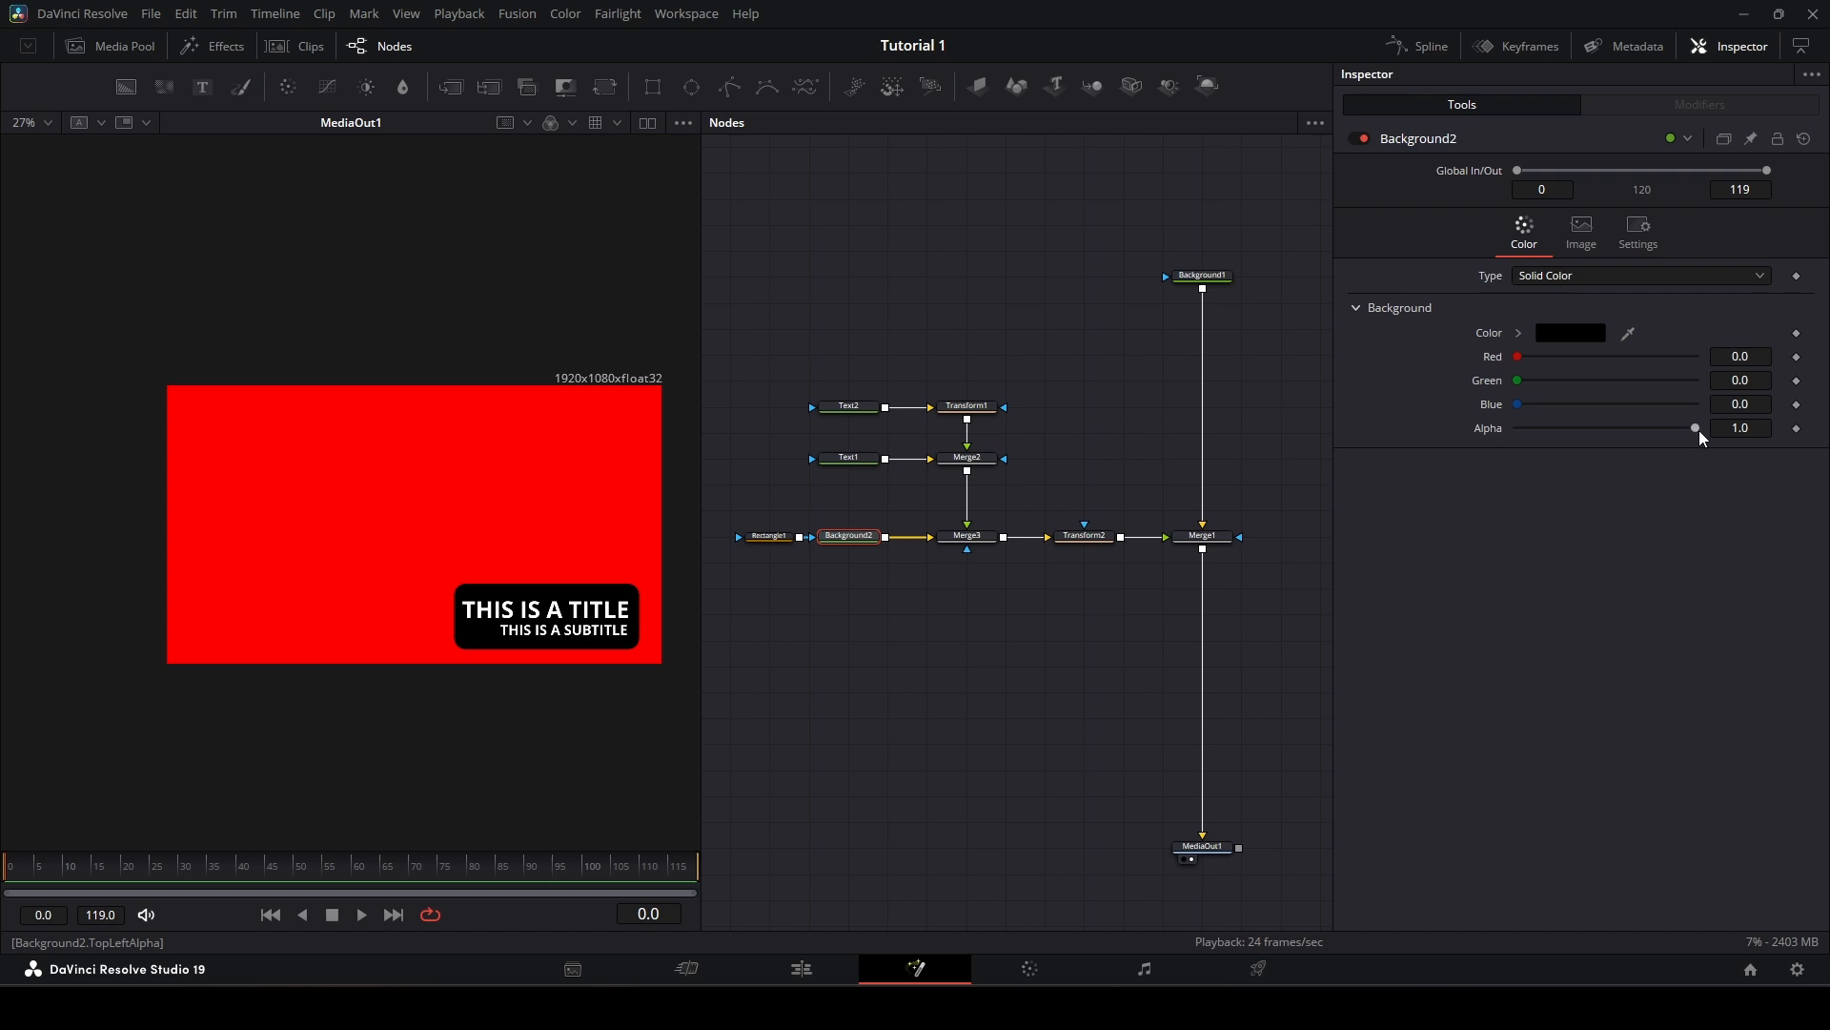
drag(1703, 437, 1649, 436)
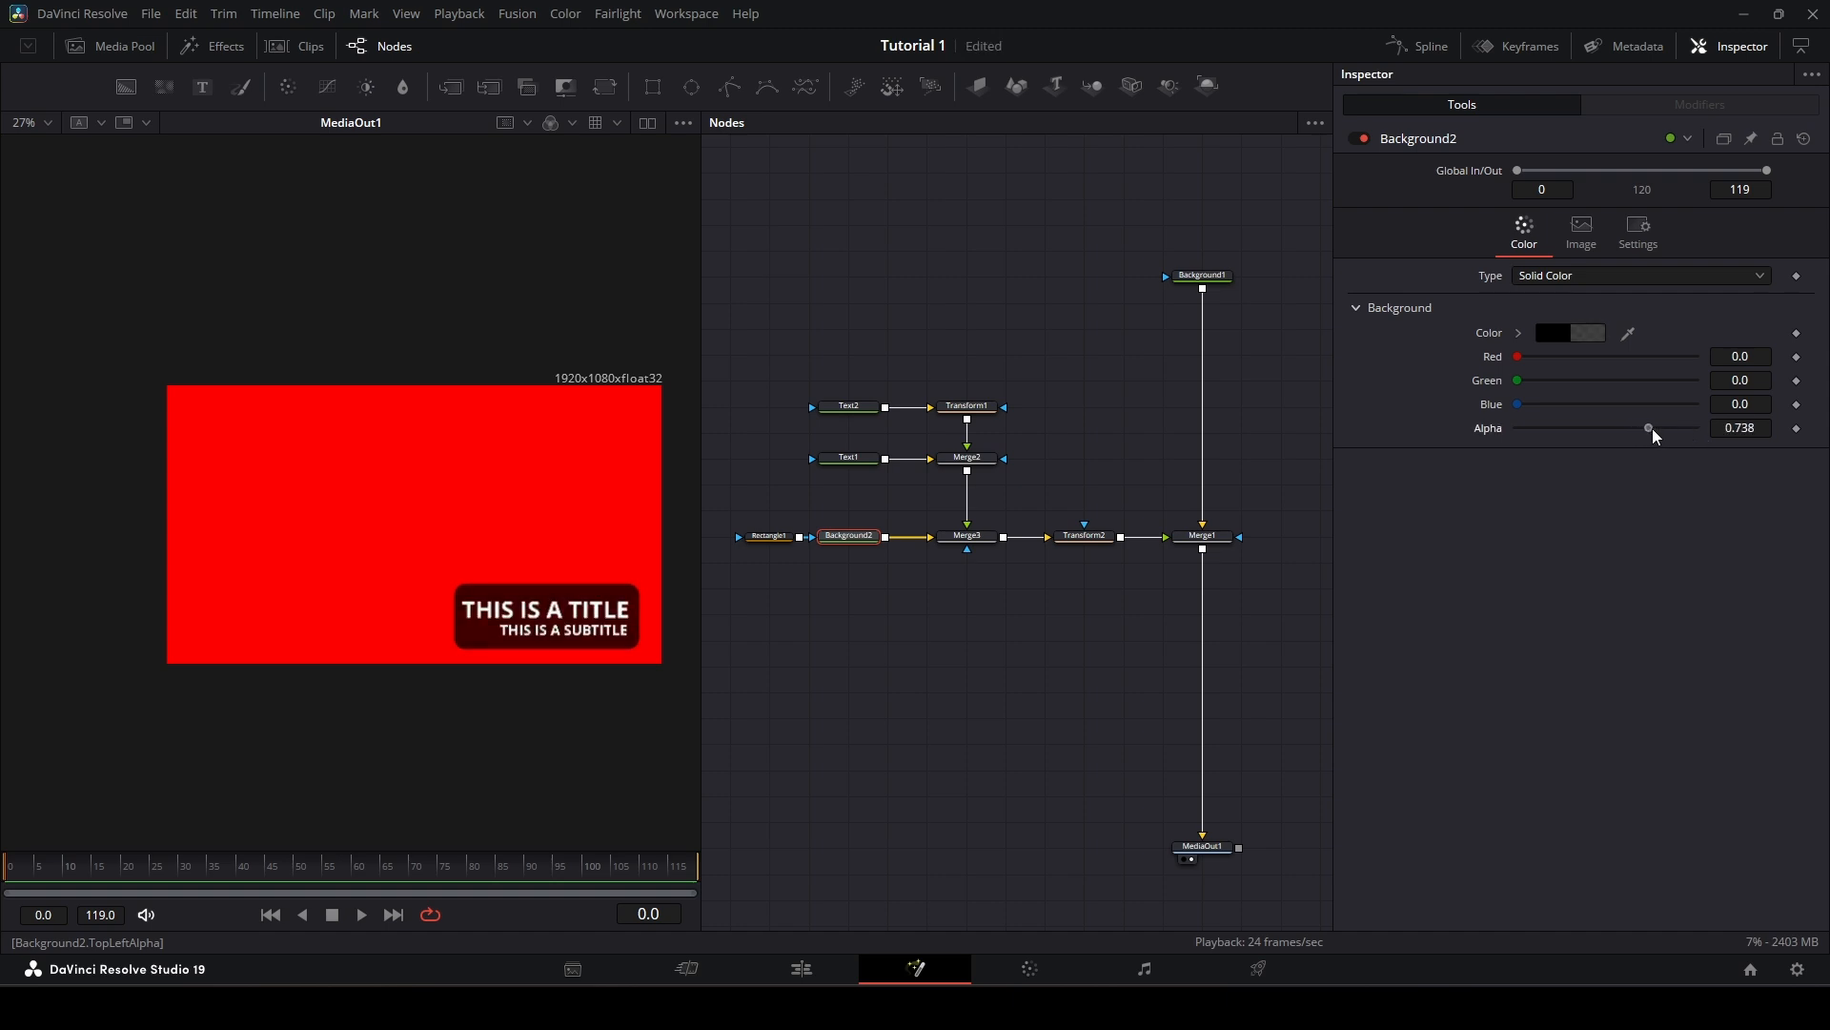
drag(820, 777, 826, 706)
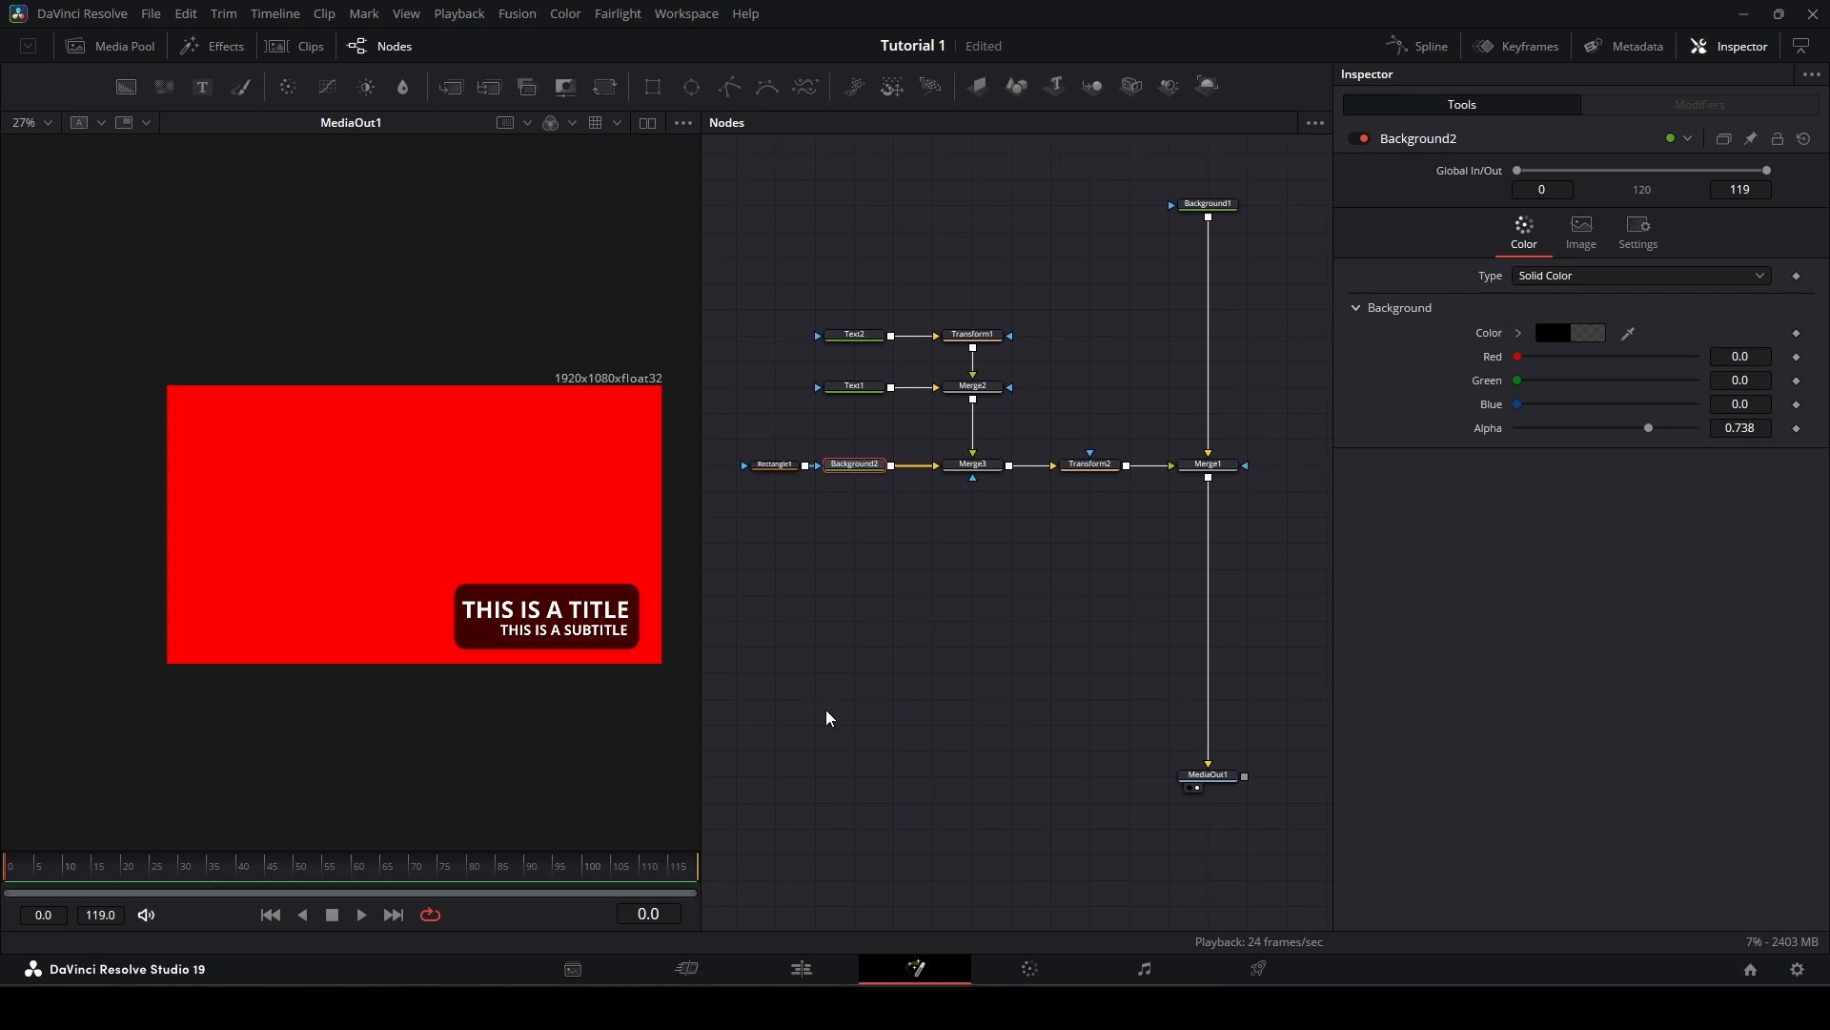
click(802, 968)
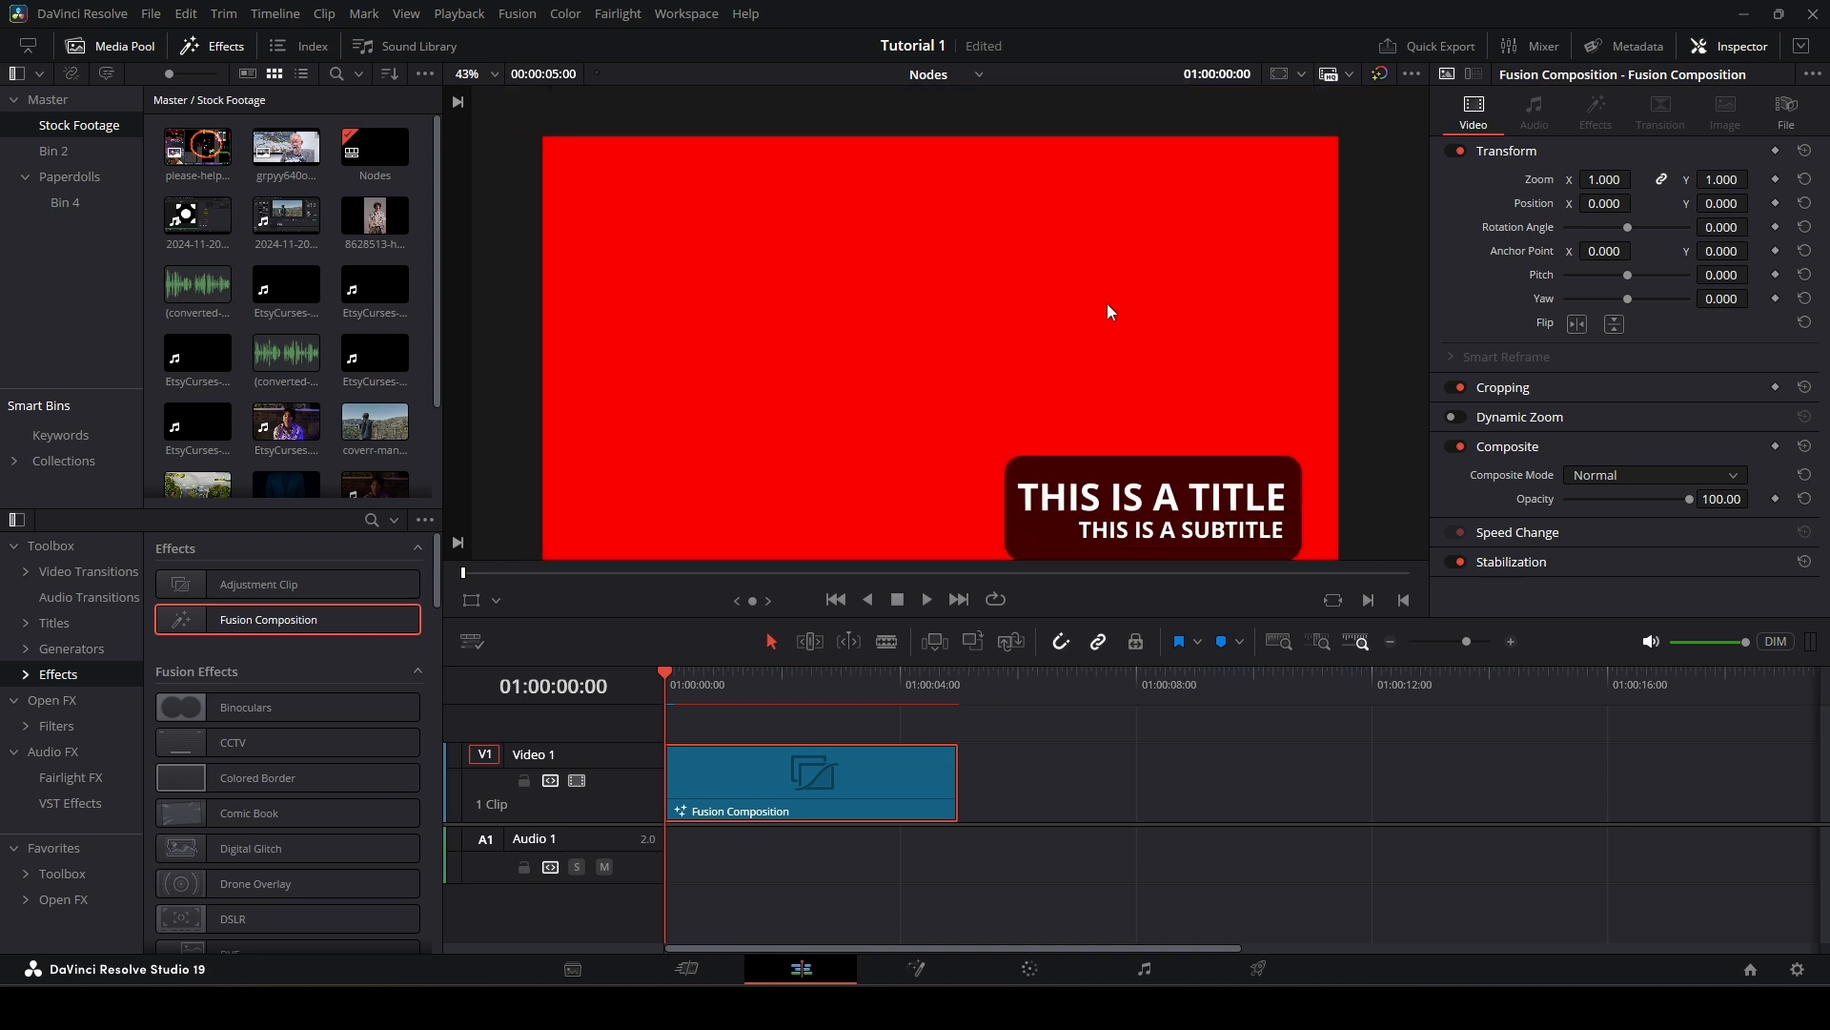
click(907, 968)
Step: Move the Background1 and MediaOut1 nodes closer to Merge1
drag(1208, 204, 1208, 361)
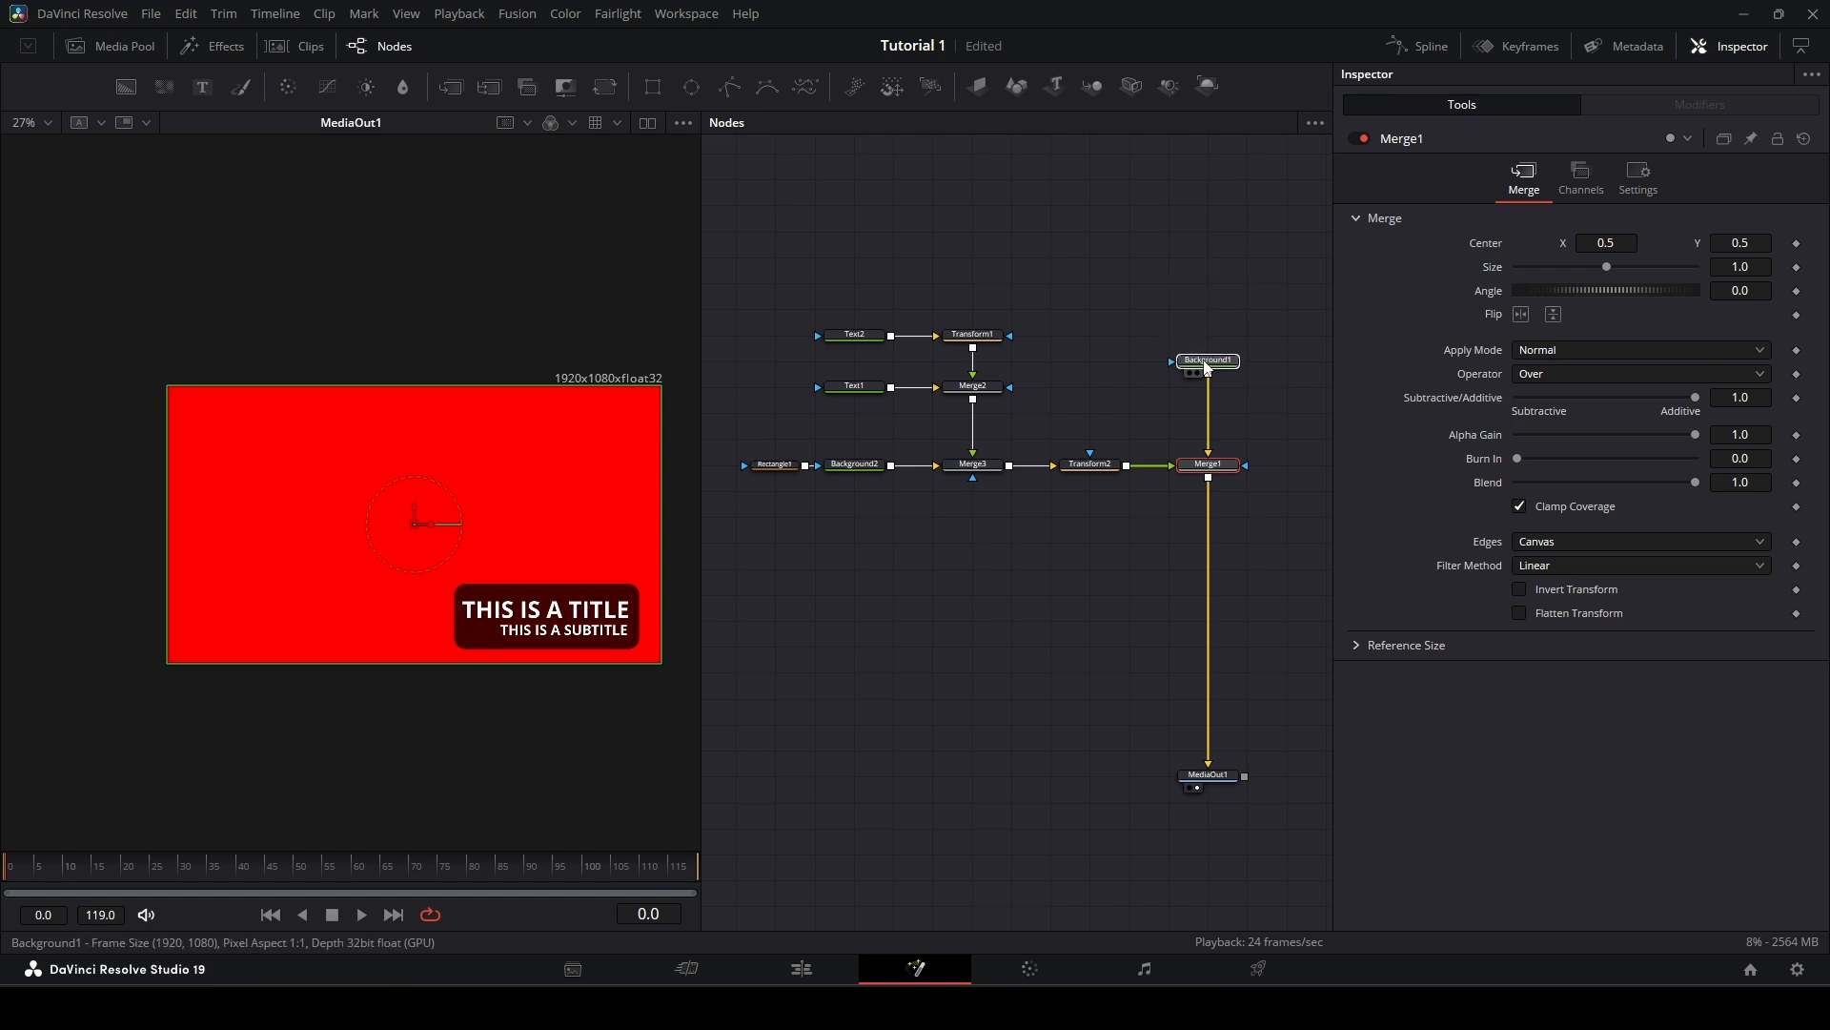
drag(1210, 775, 1218, 531)
Step: Examine Background1, Merge1, Transform2 and Merge3 in turn, and display Merge3's output in the viewer
click(1197, 360)
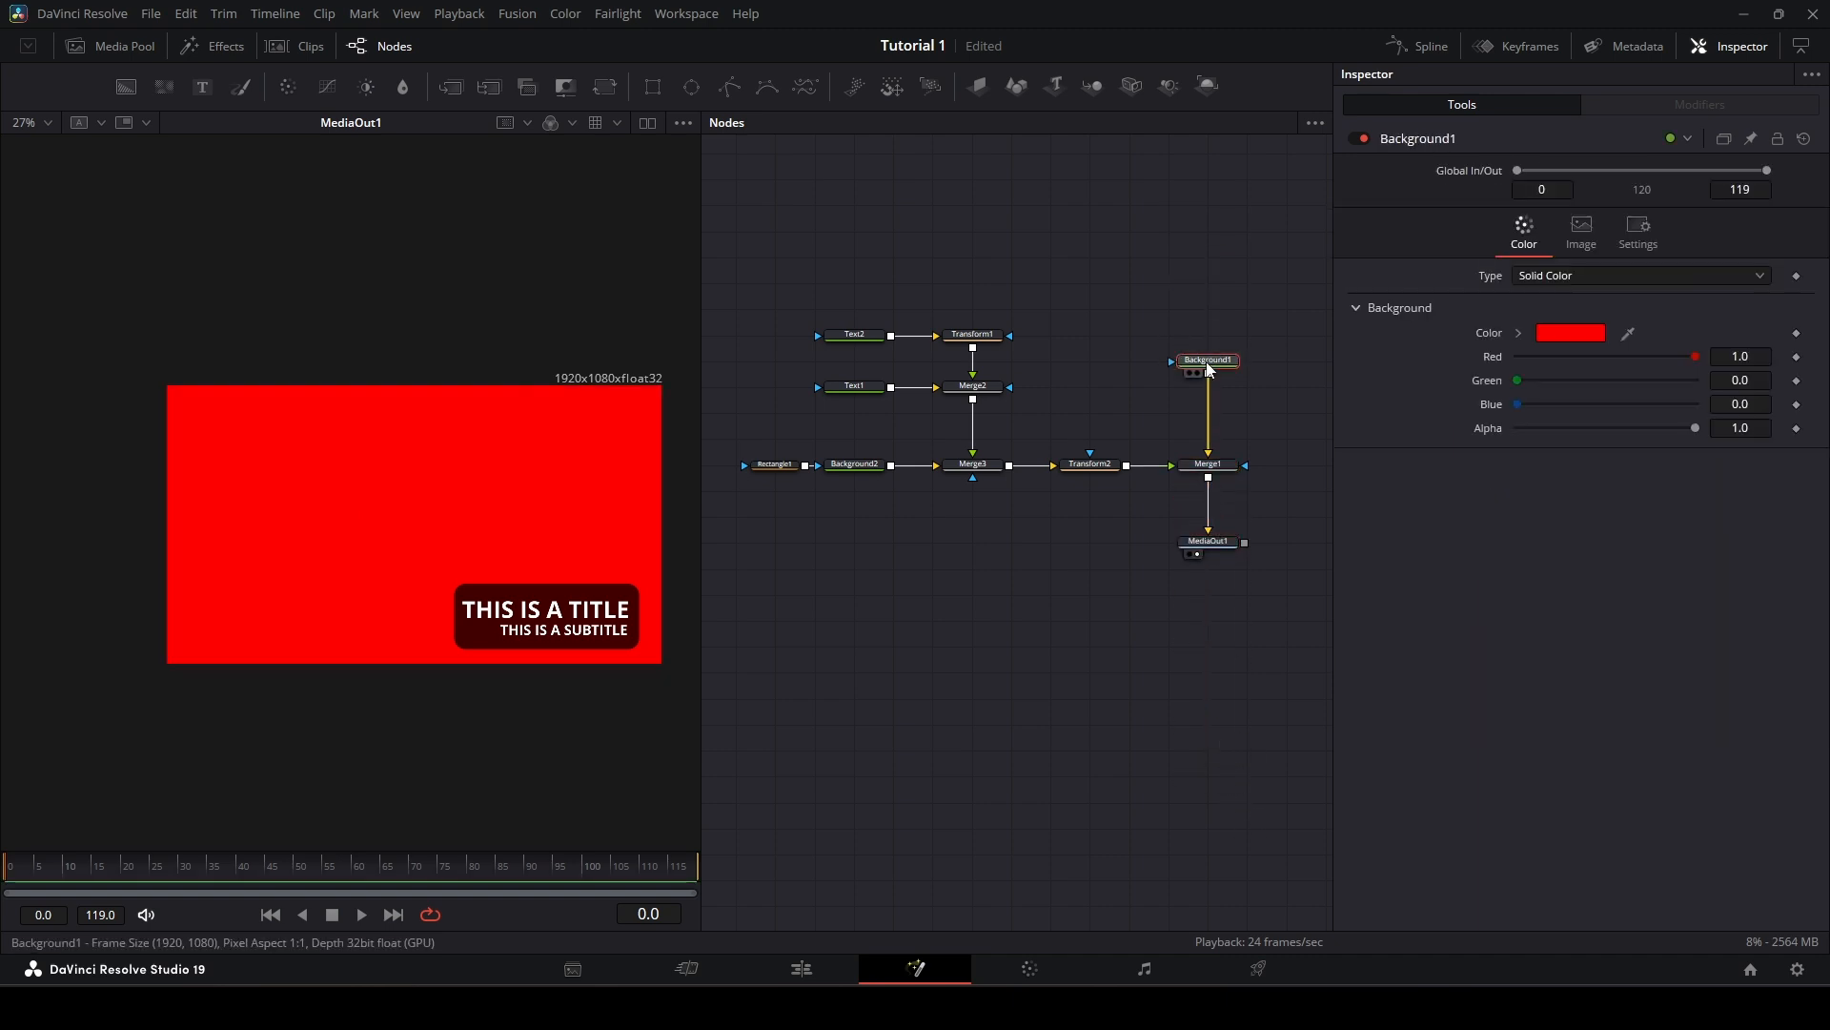
click(1216, 468)
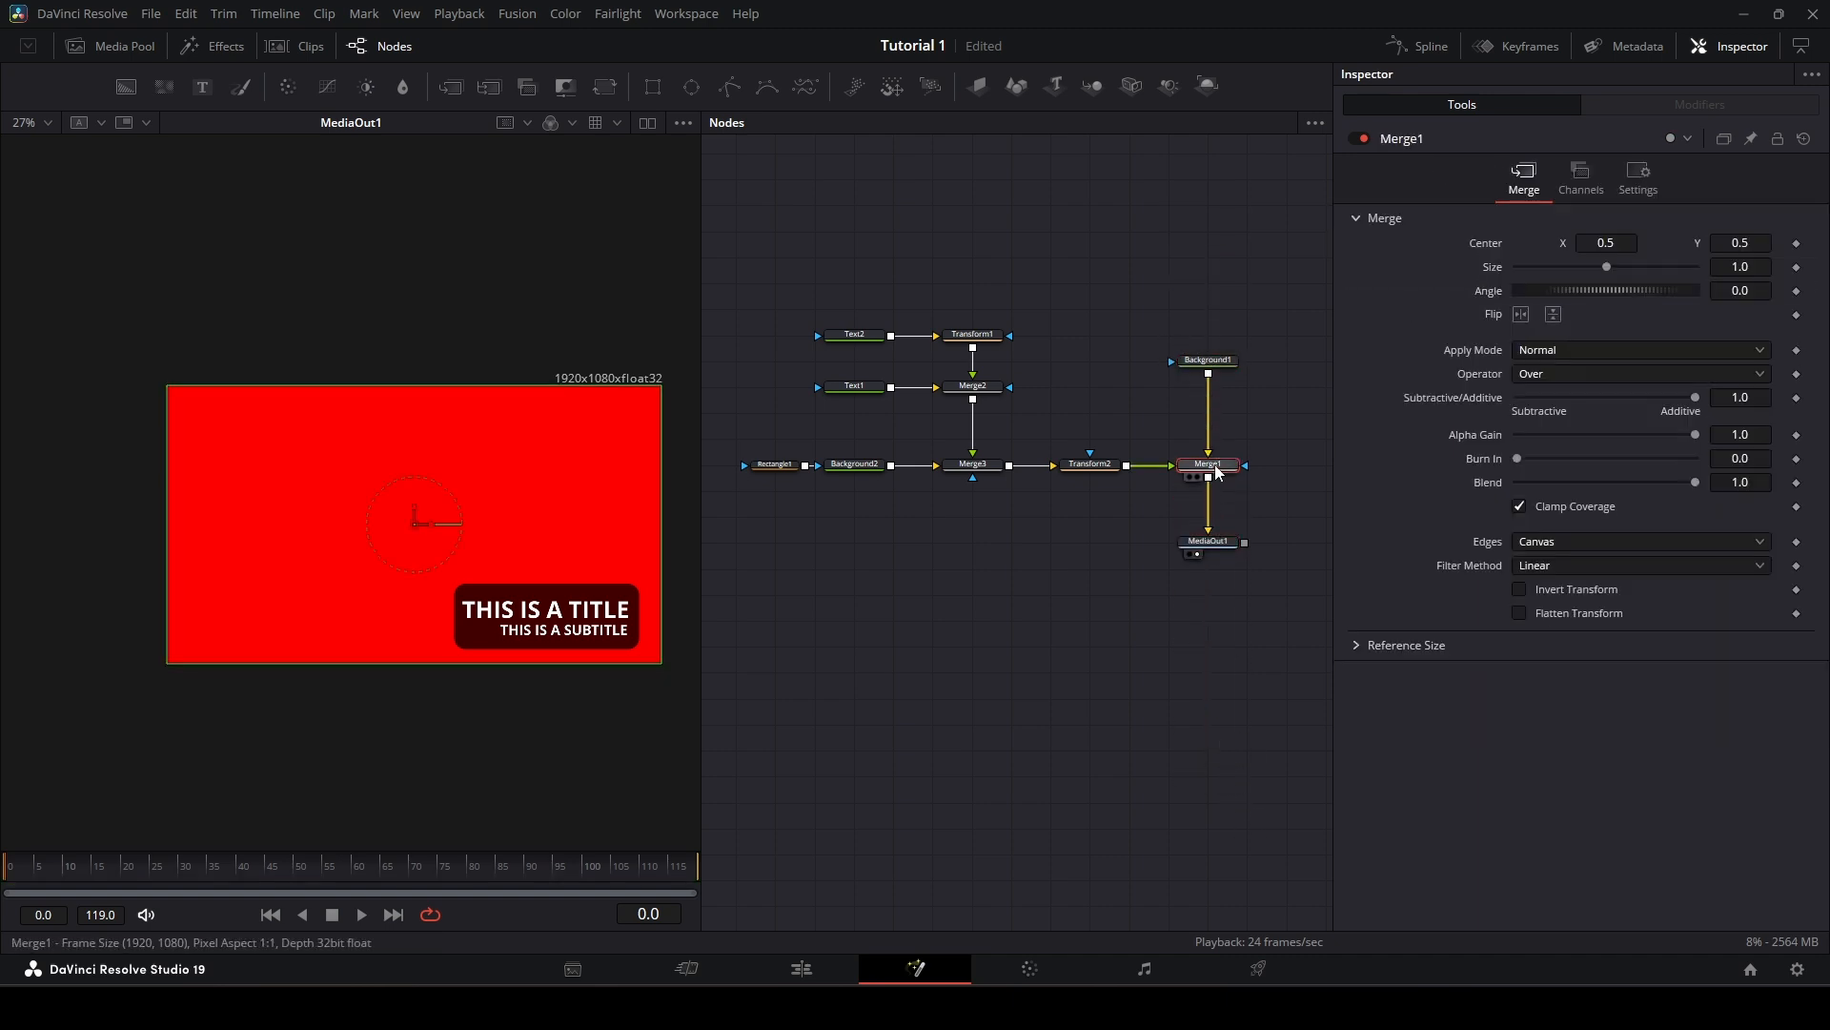
click(1103, 469)
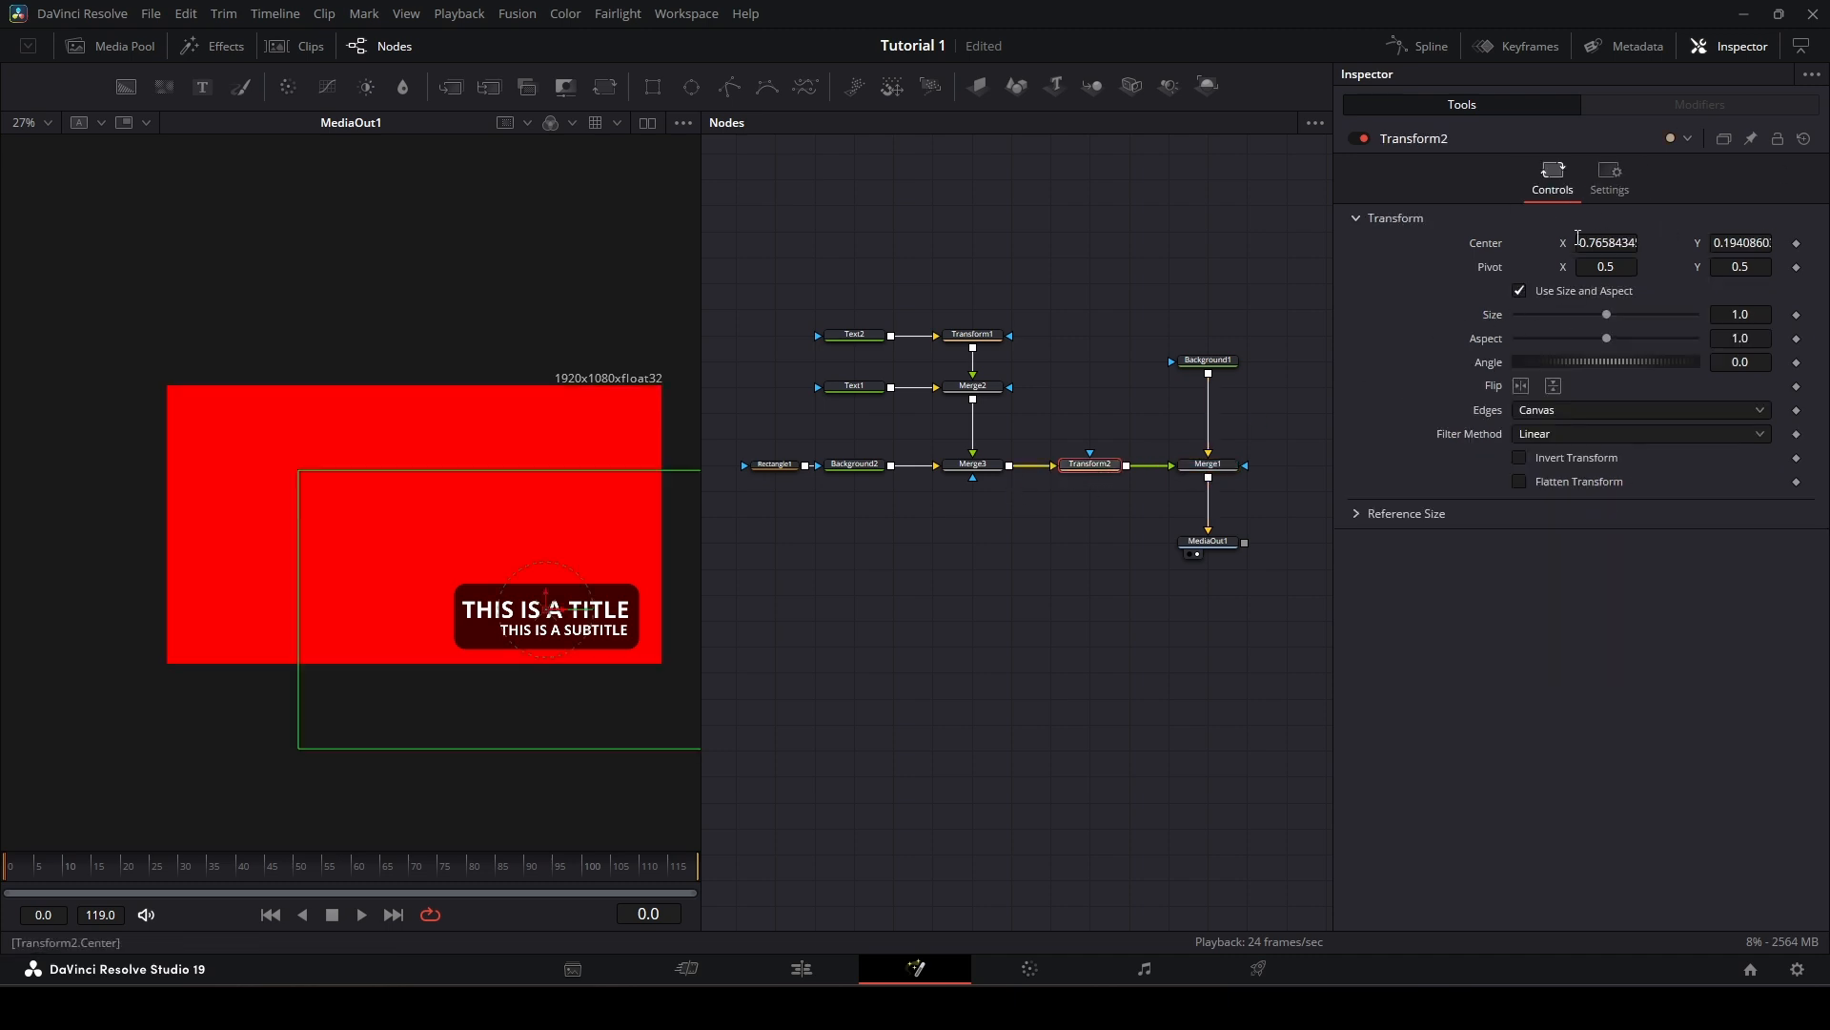
click(982, 473)
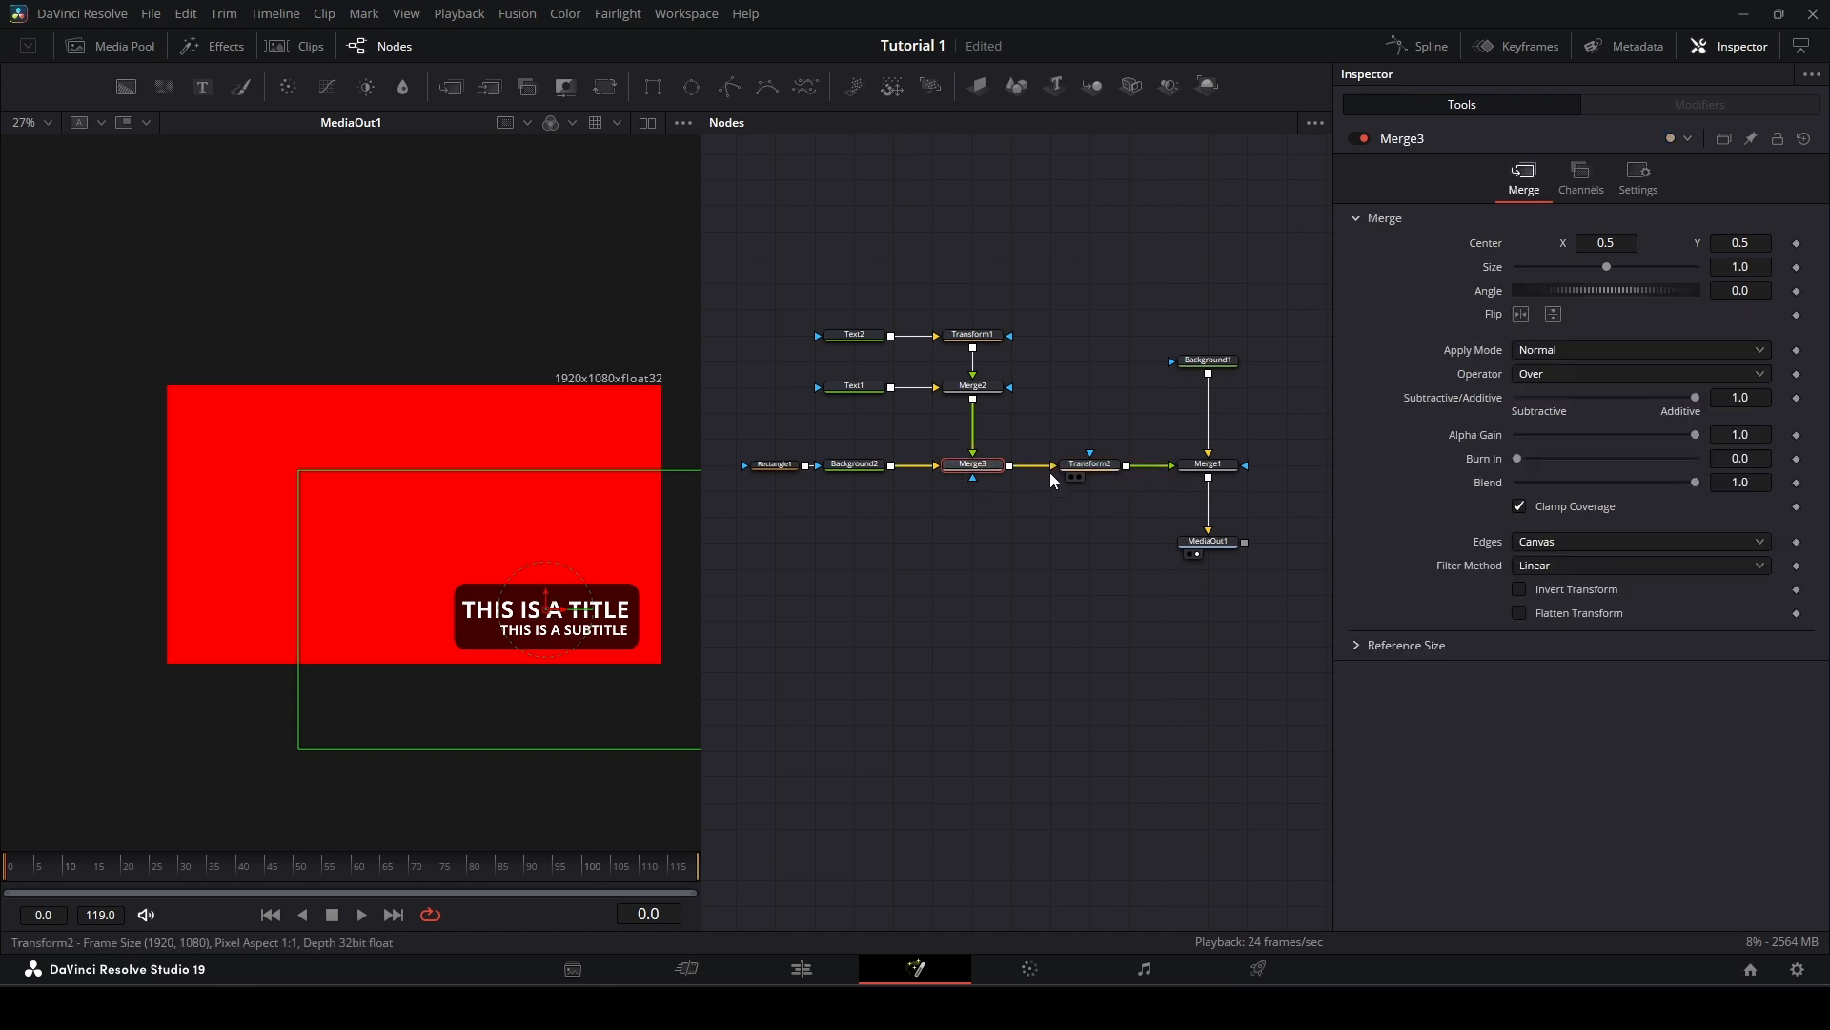
key(1)
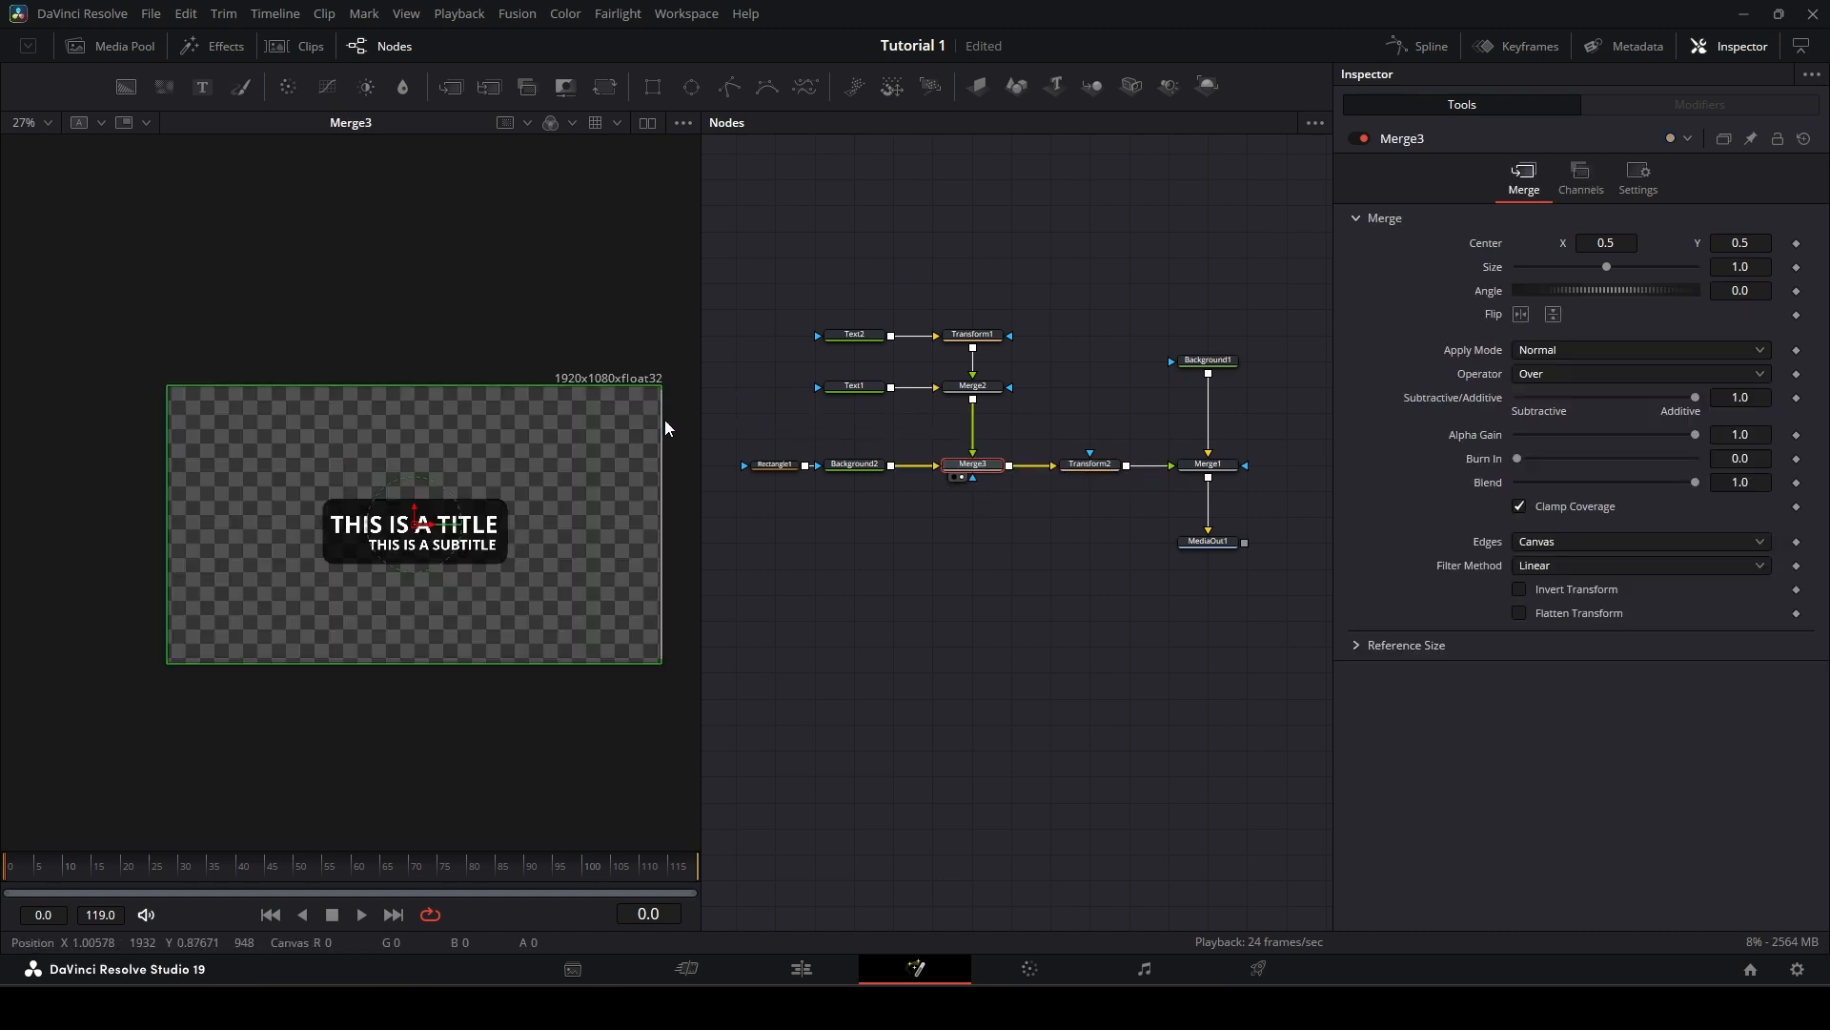
Step: Inspect the text branch feeding Merge3: Text1, Merge2, Transform1 and Text2
click(839, 391)
click(973, 386)
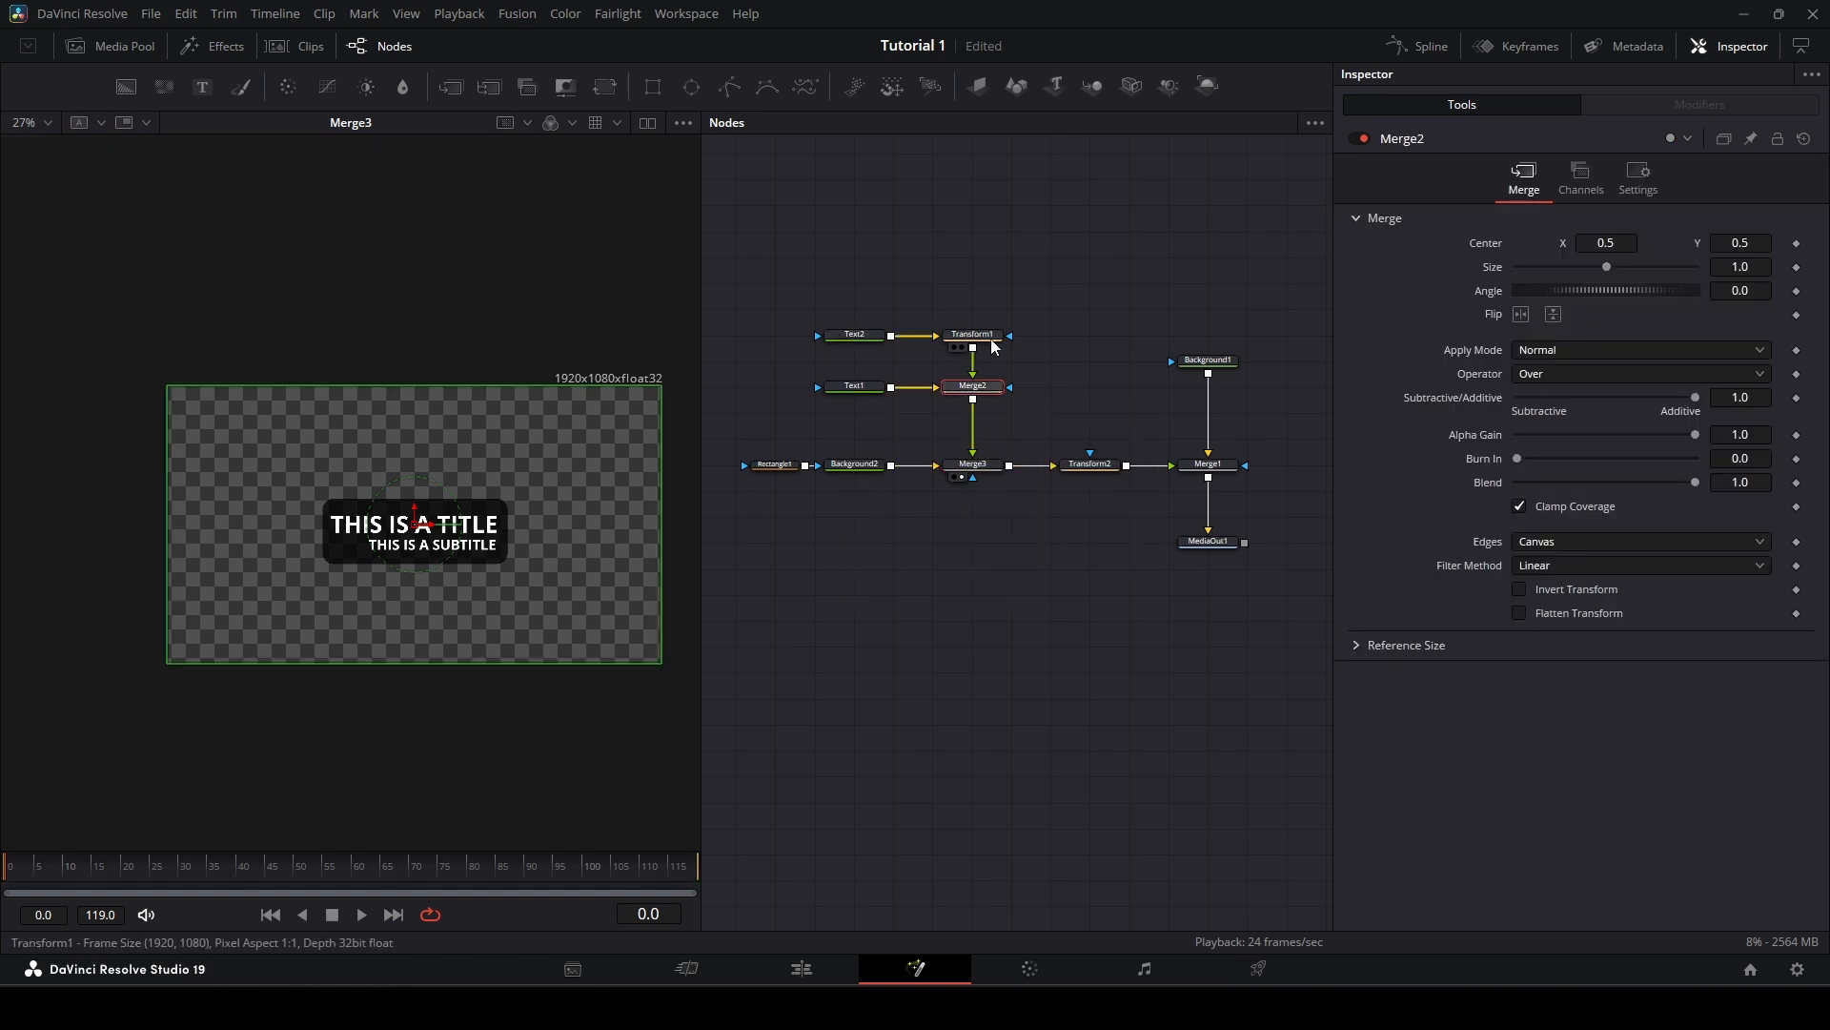
click(991, 339)
click(854, 335)
click(998, 340)
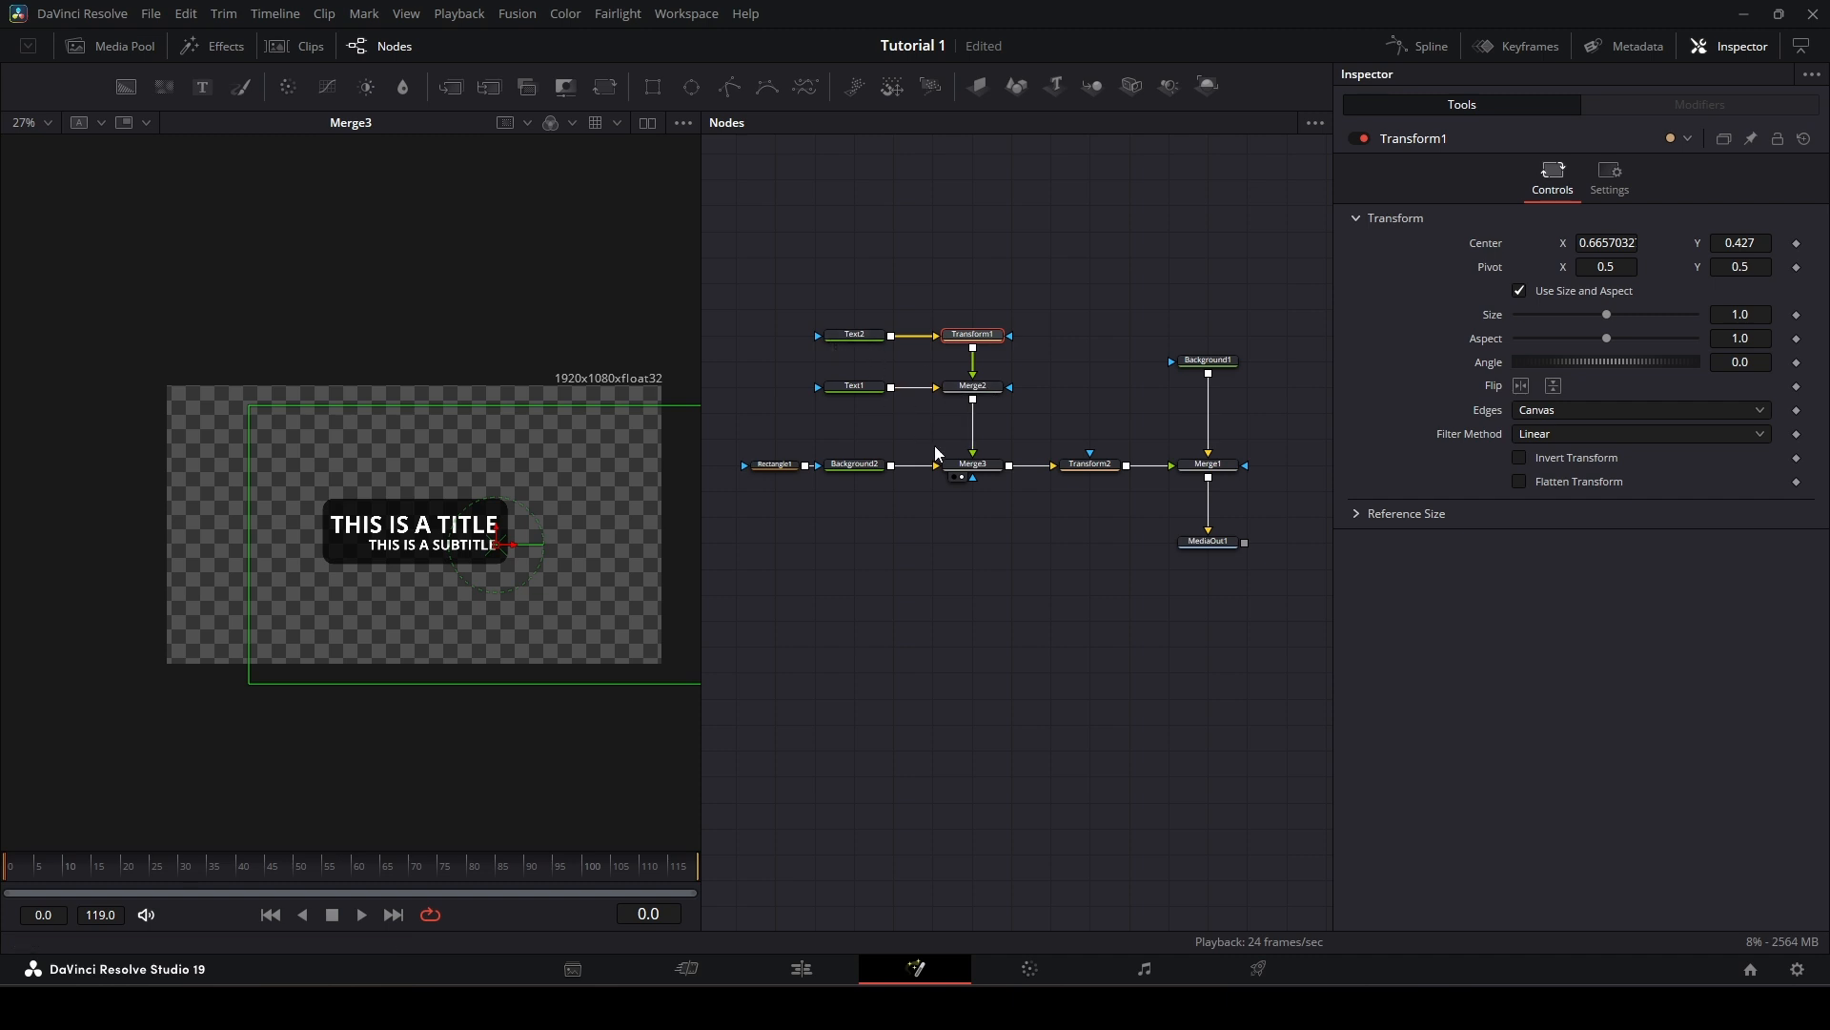
Step: Inspect Merge3, Background2 and Rectangle1, view the outputs of Background2 and Rectangle1, and return the viewer to MediaOut1
click(974, 465)
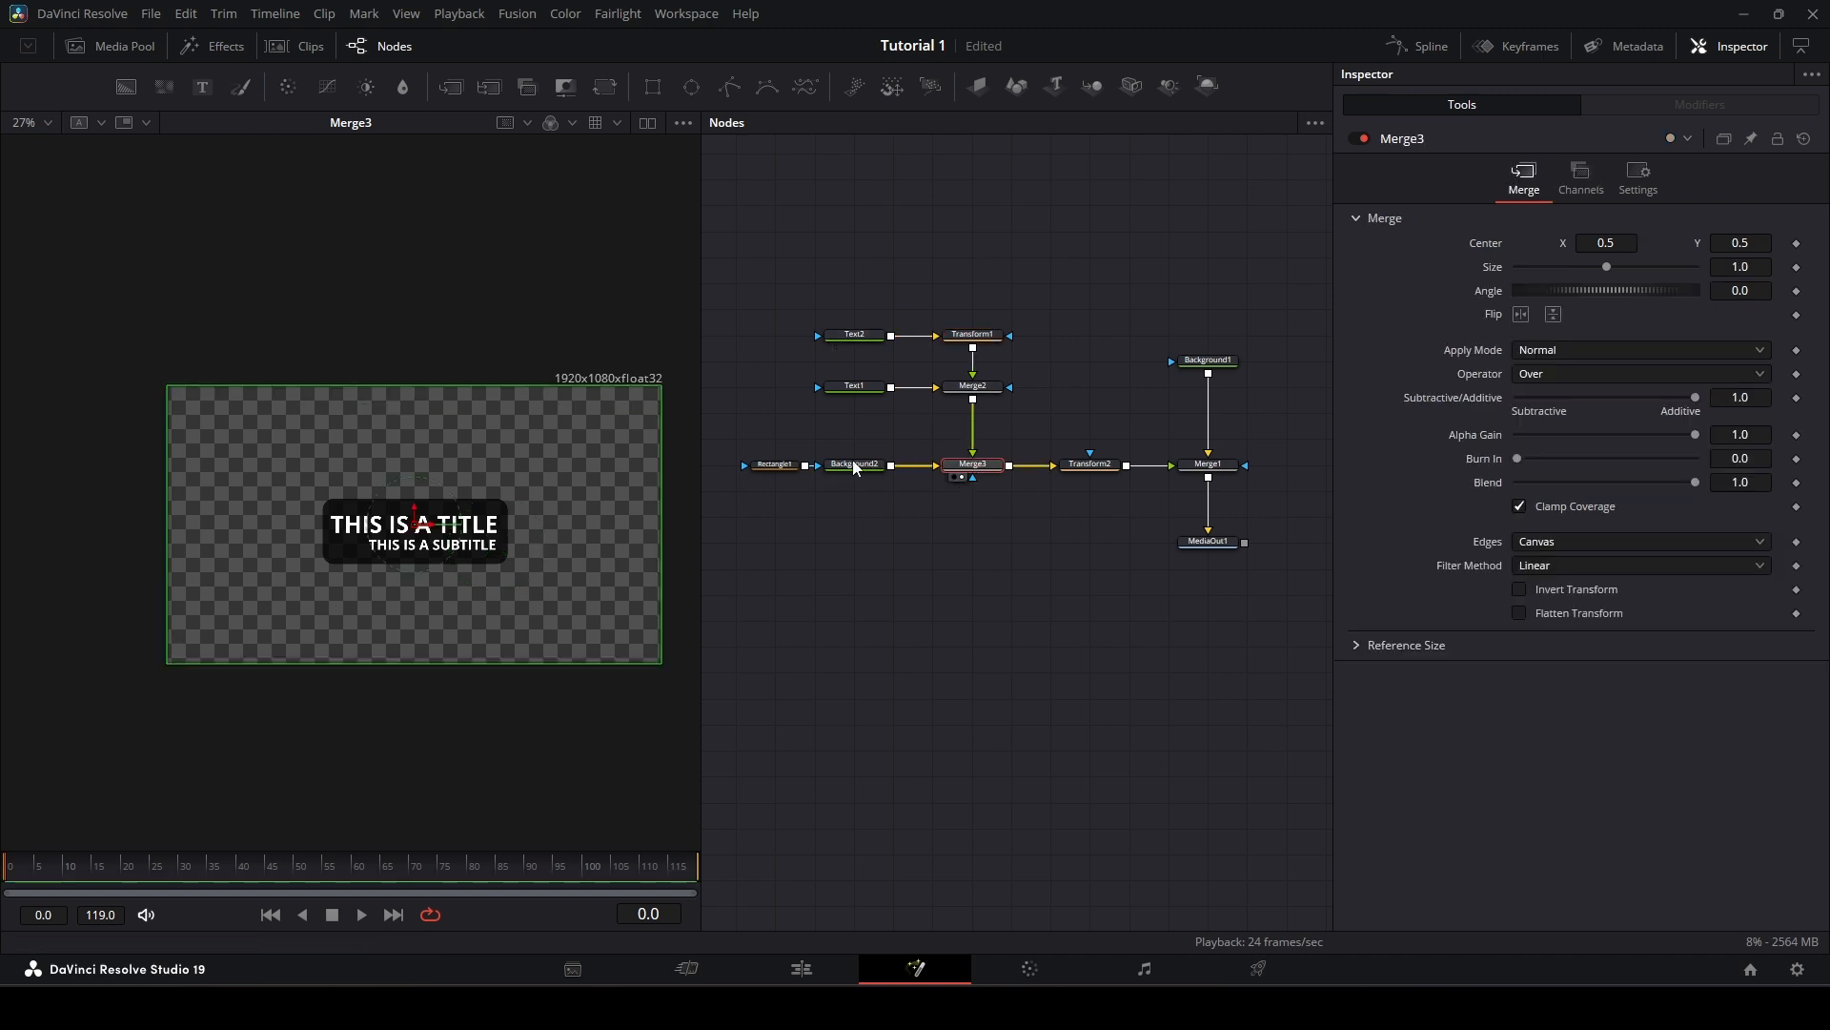
click(854, 465)
click(777, 465)
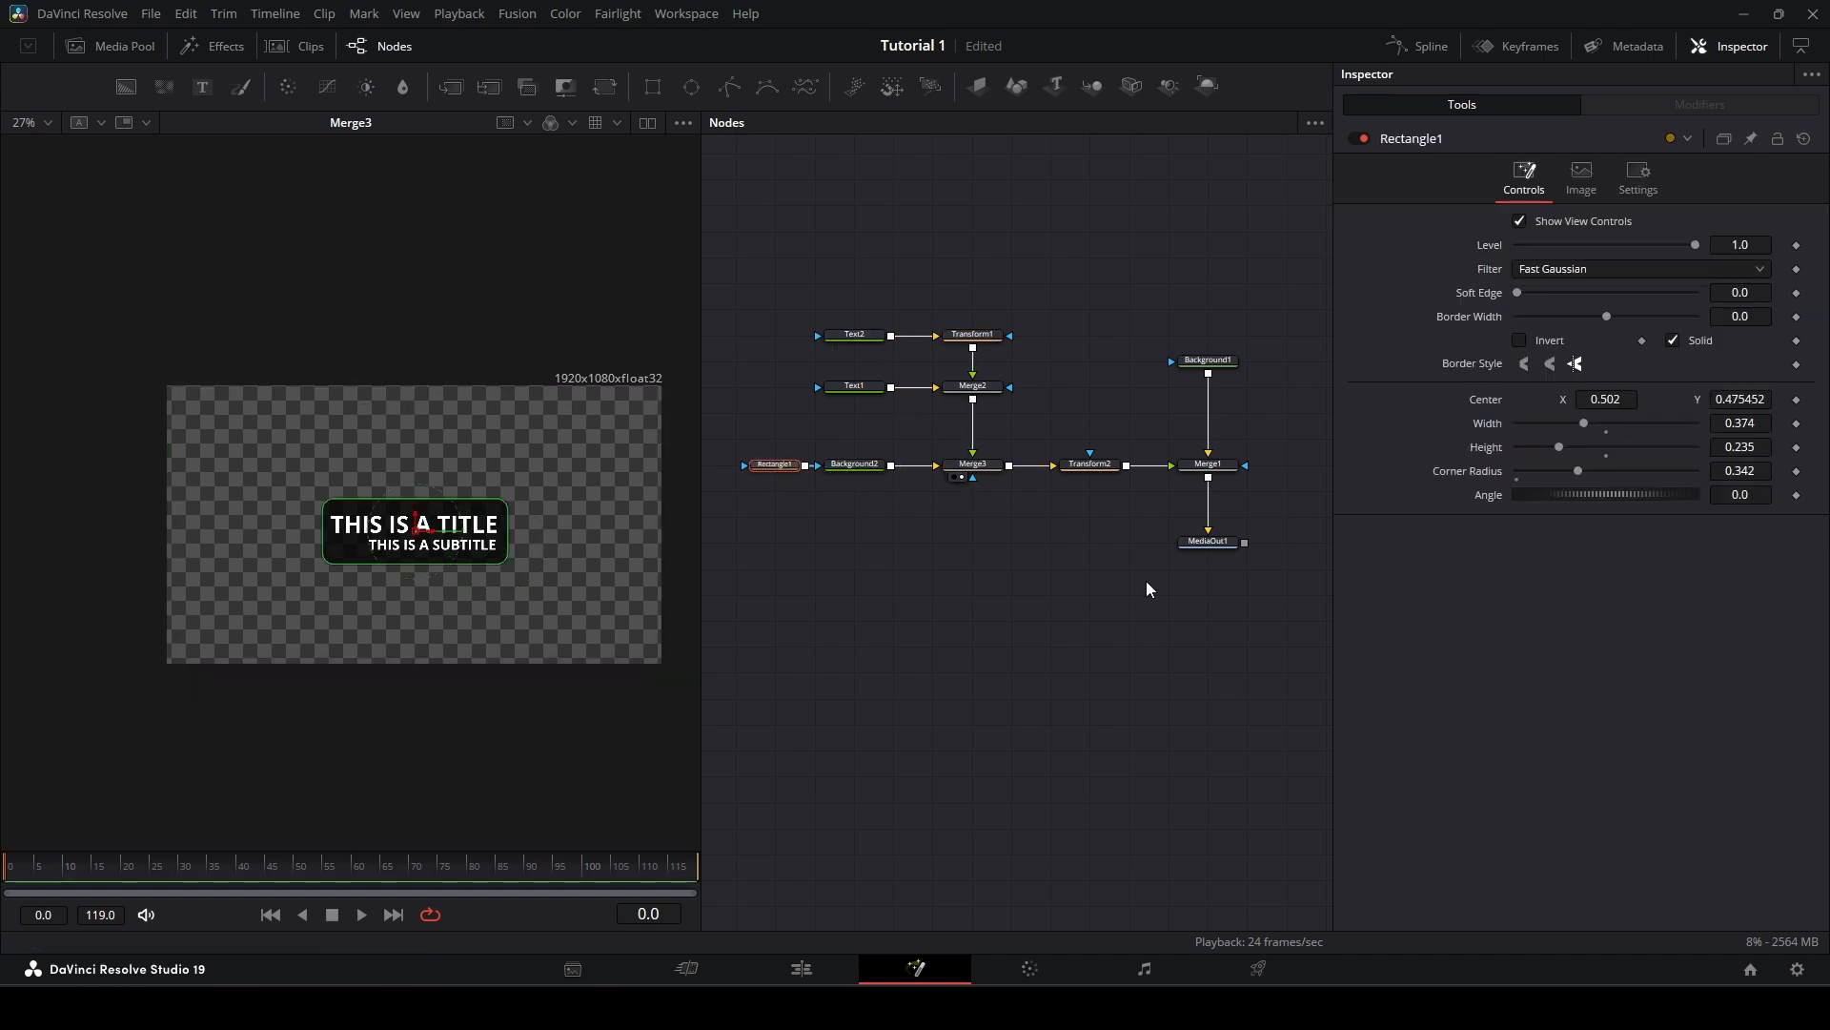
click(844, 476)
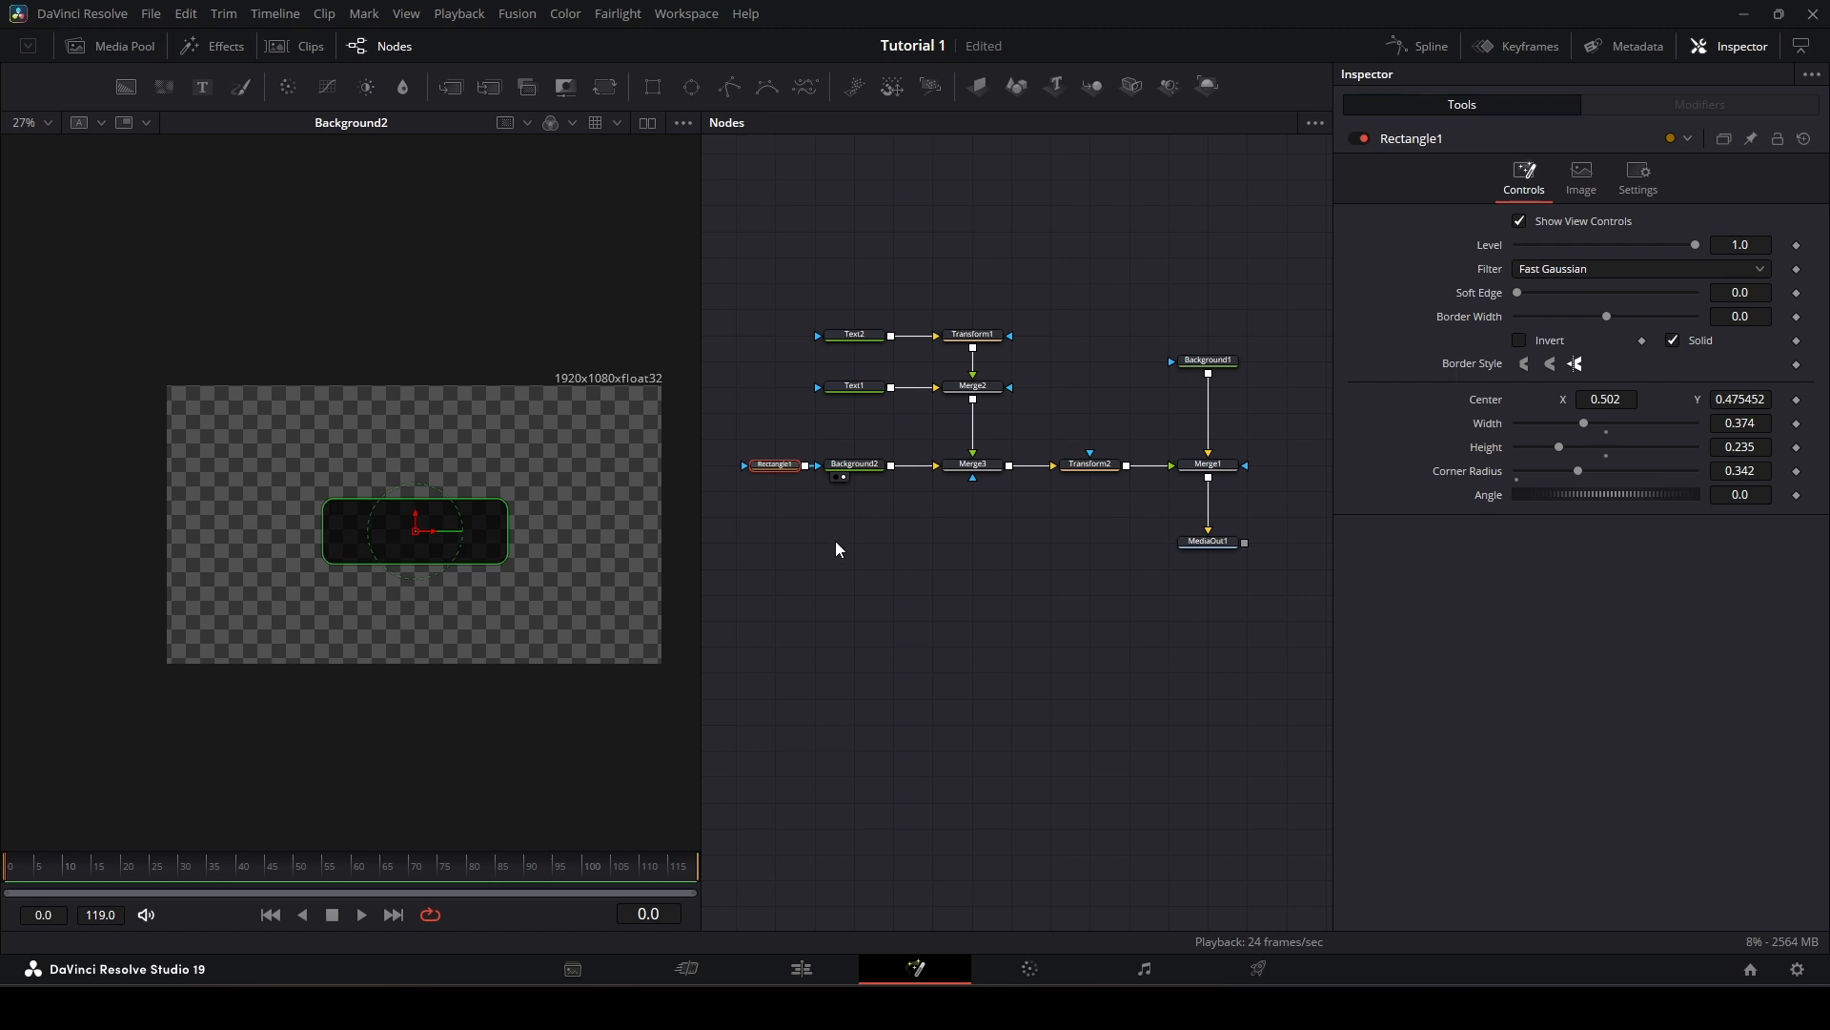
click(770, 475)
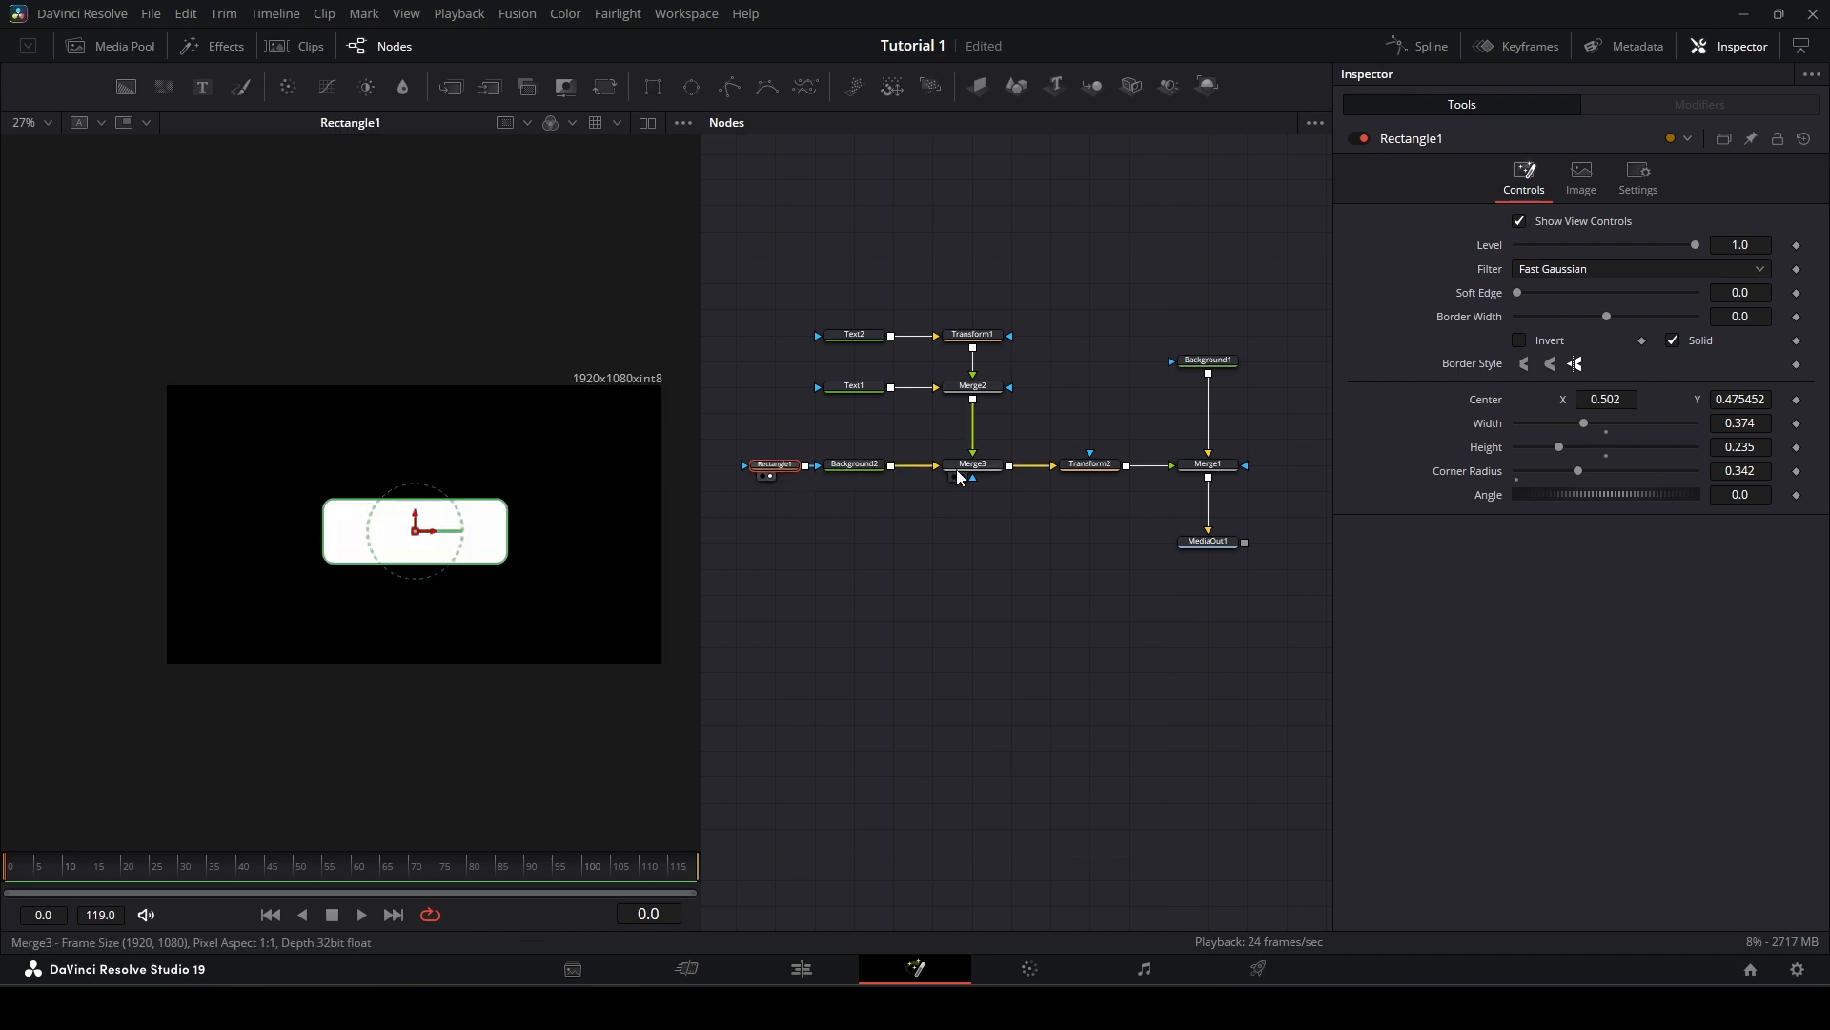
click(1194, 553)
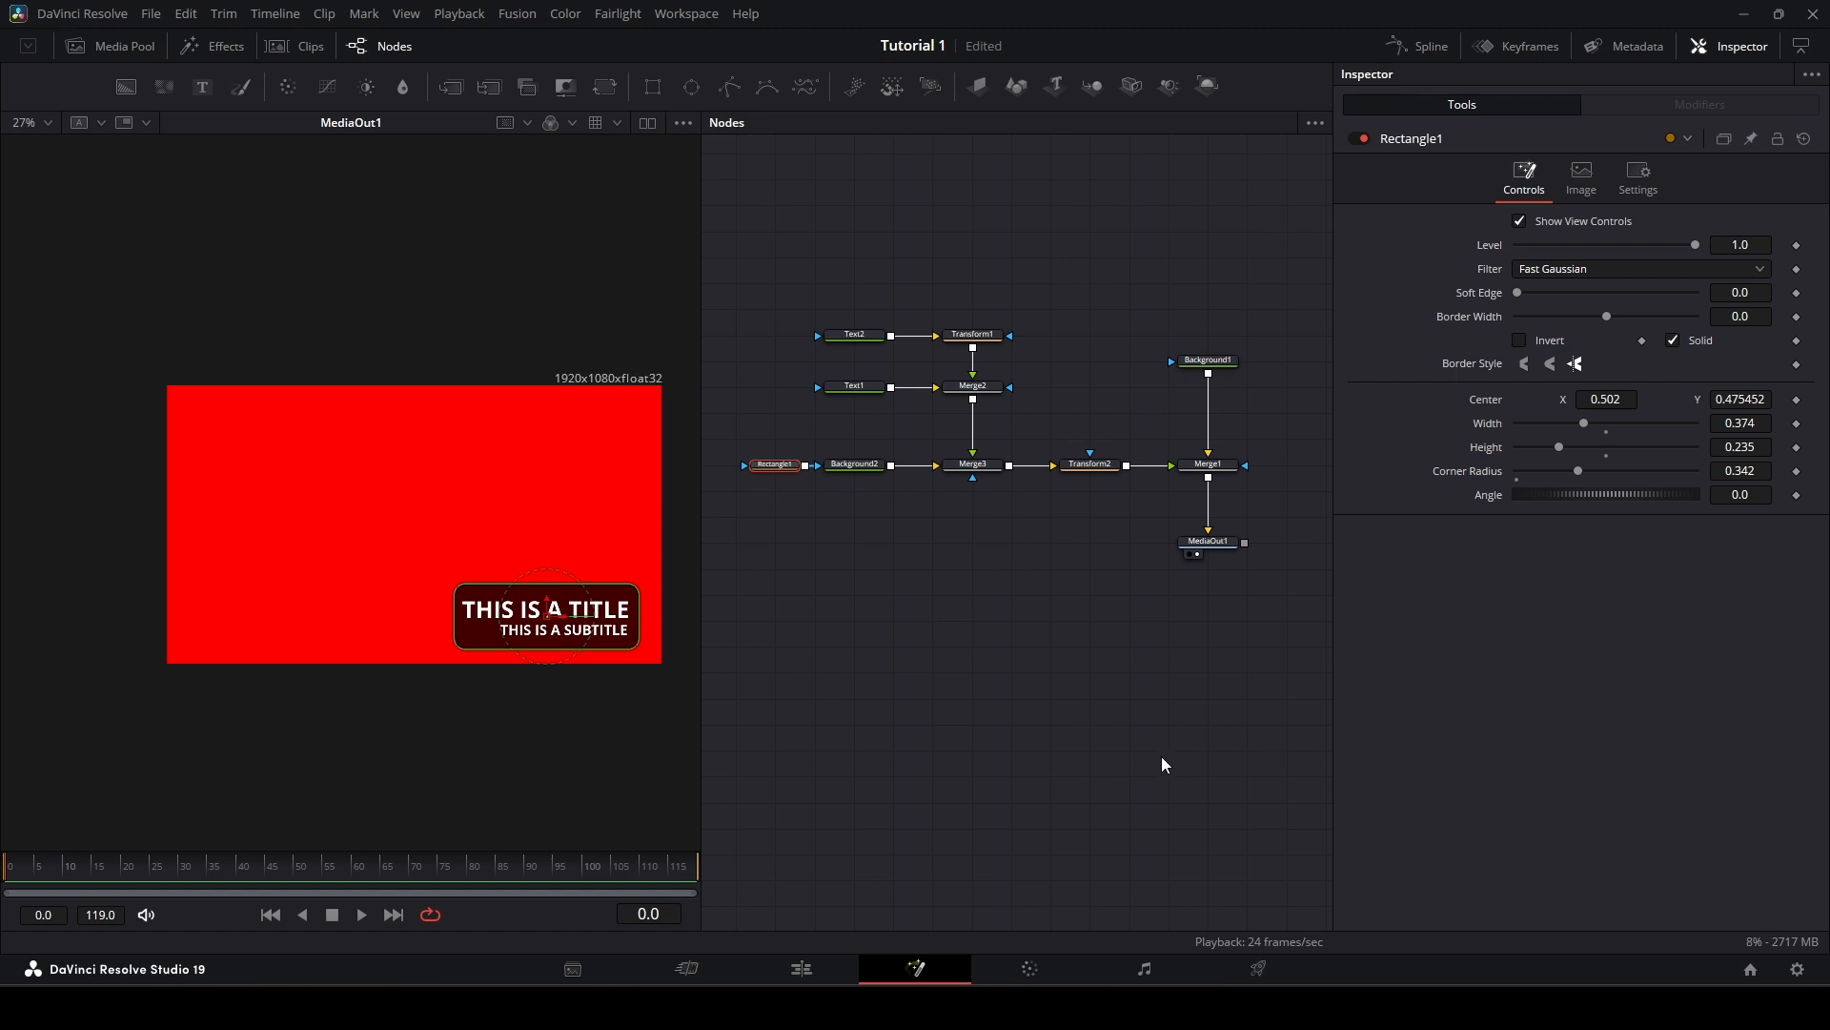
Step: Move the Background1 node well above Merge1 to make room in the node graph
drag(1147, 736, 1125, 870)
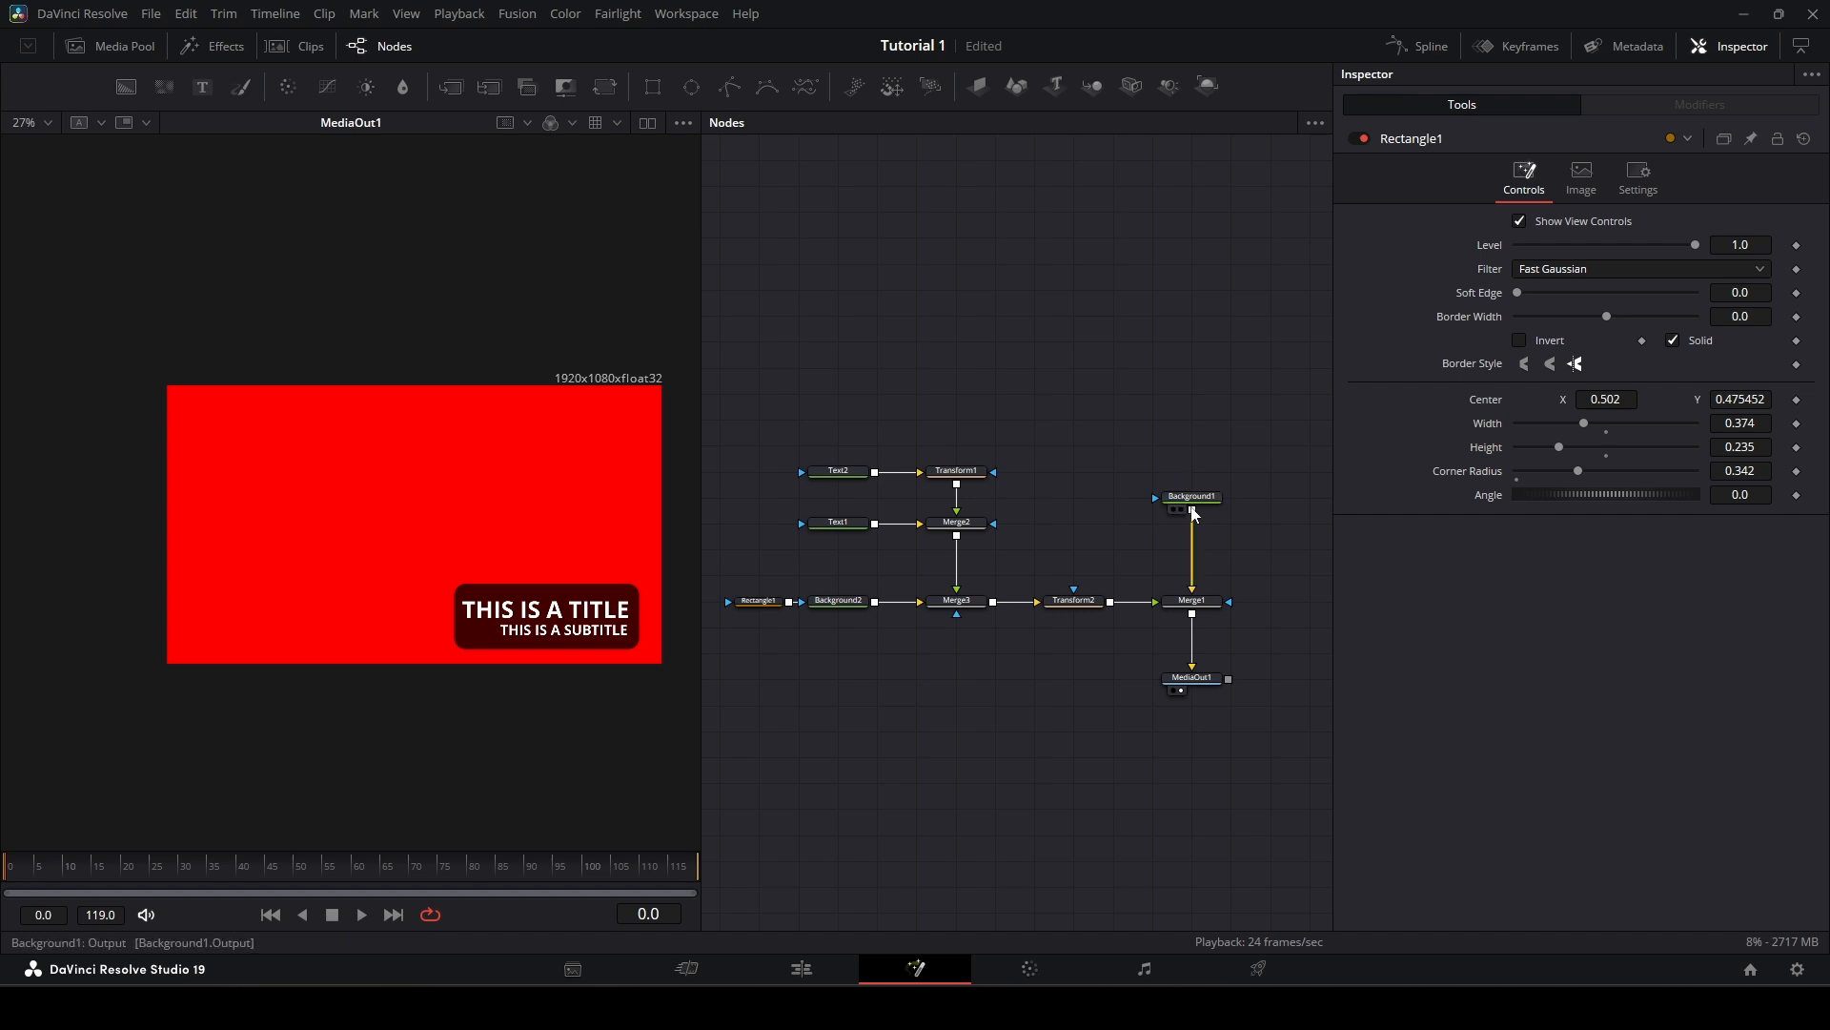
drag(1194, 500, 1200, 462)
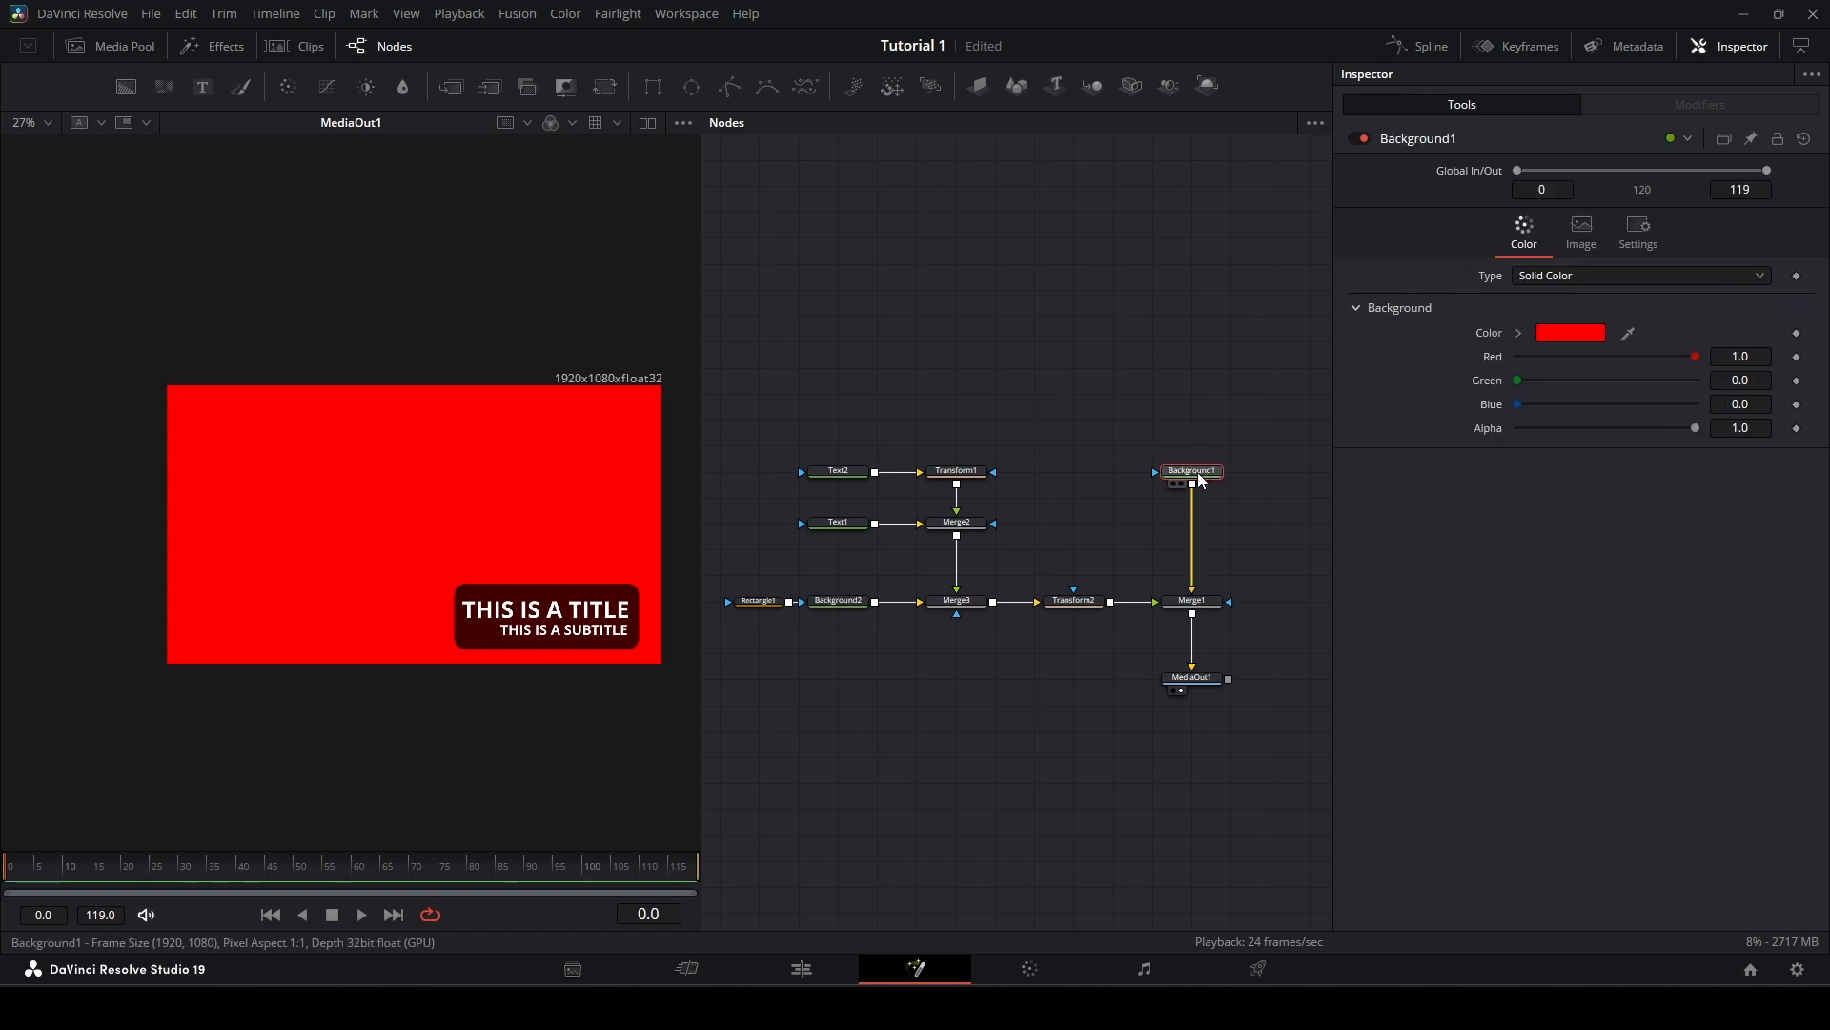
click(1068, 523)
drag(1038, 404, 1063, 358)
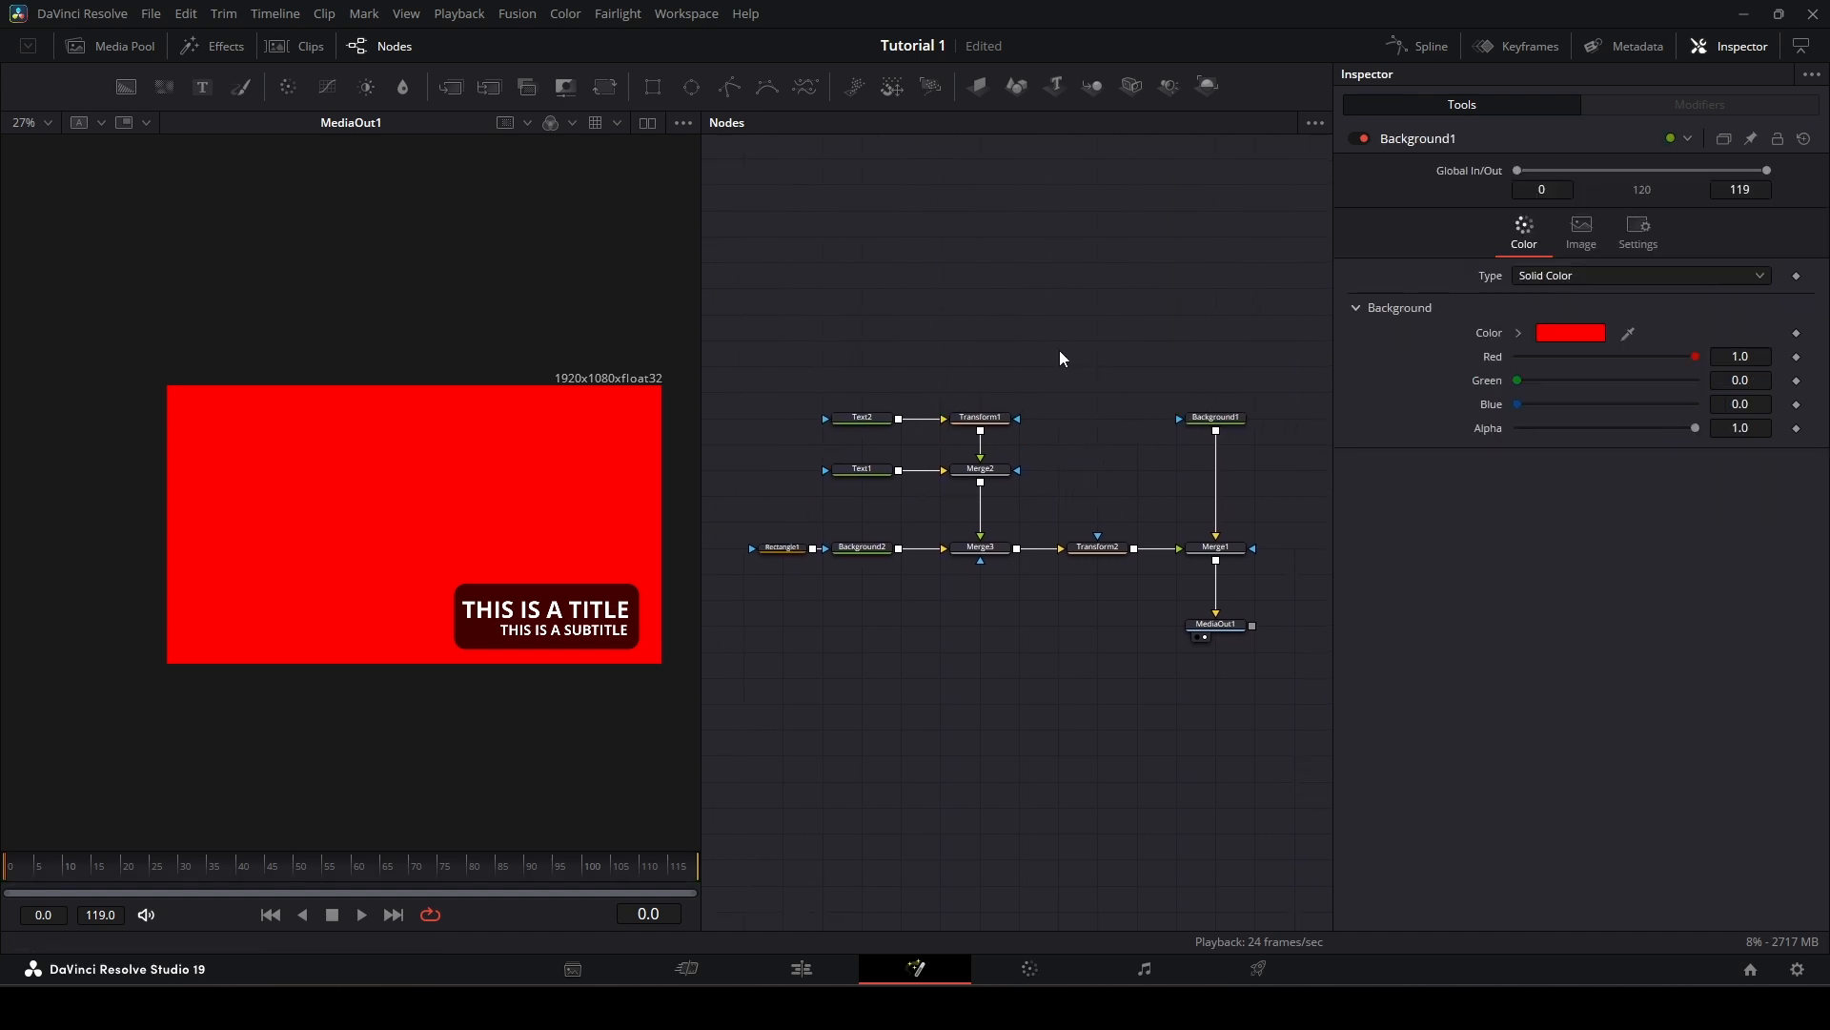
drag(1211, 418, 1211, 287)
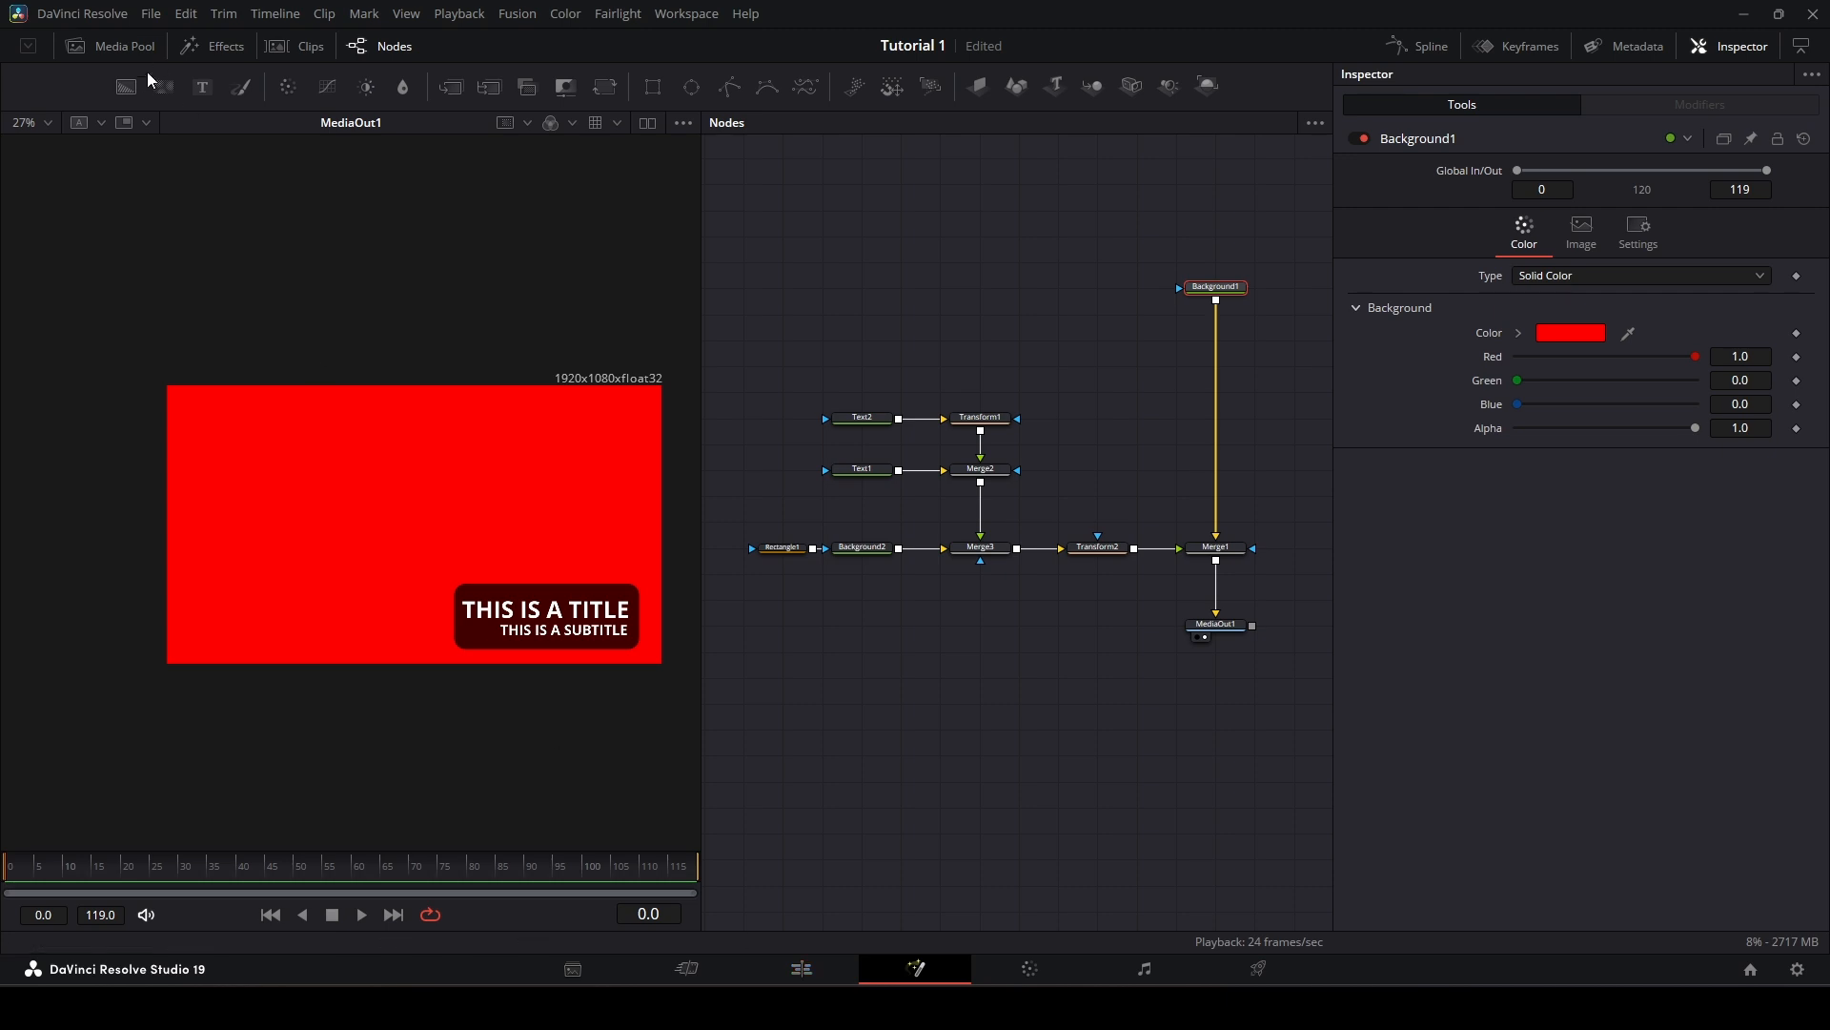
Step: Add the coverr-man-gazes-at-hollywood-hills-1080p.mp4 clip from the Stock Footage bin to the composition and show it in the viewer
click(120, 45)
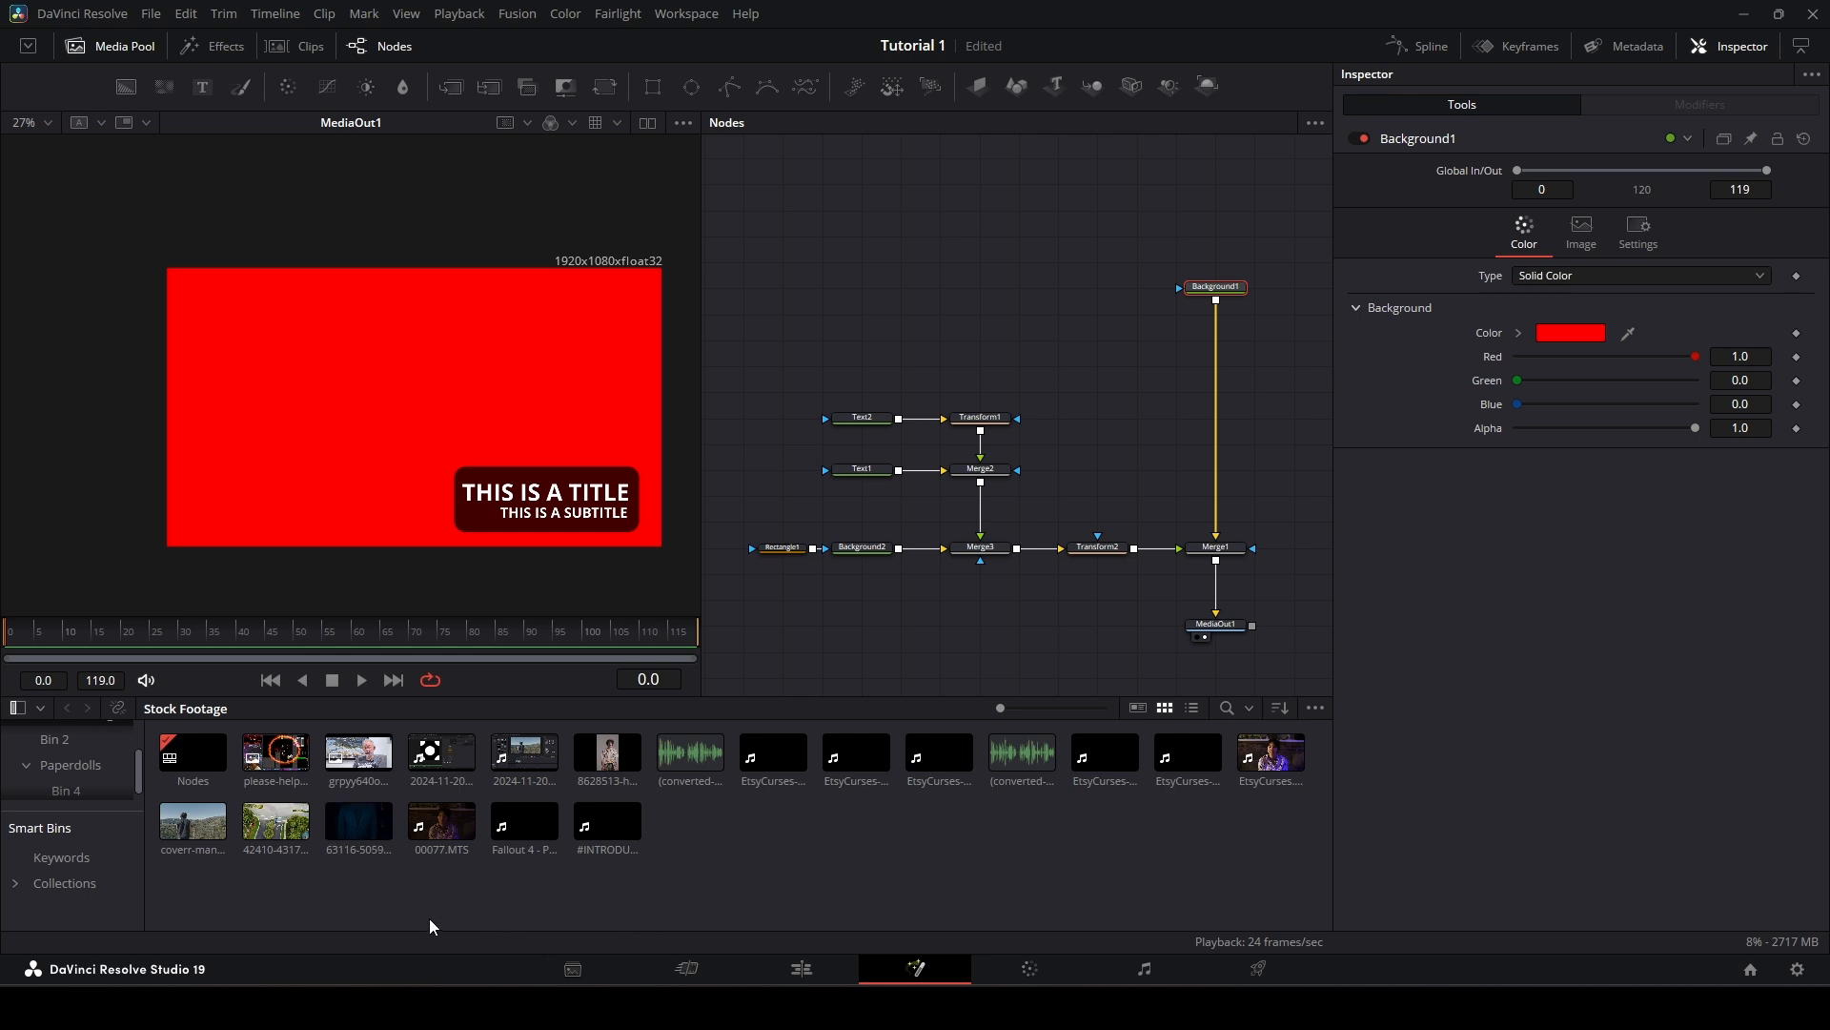
drag(204, 829, 375, 370)
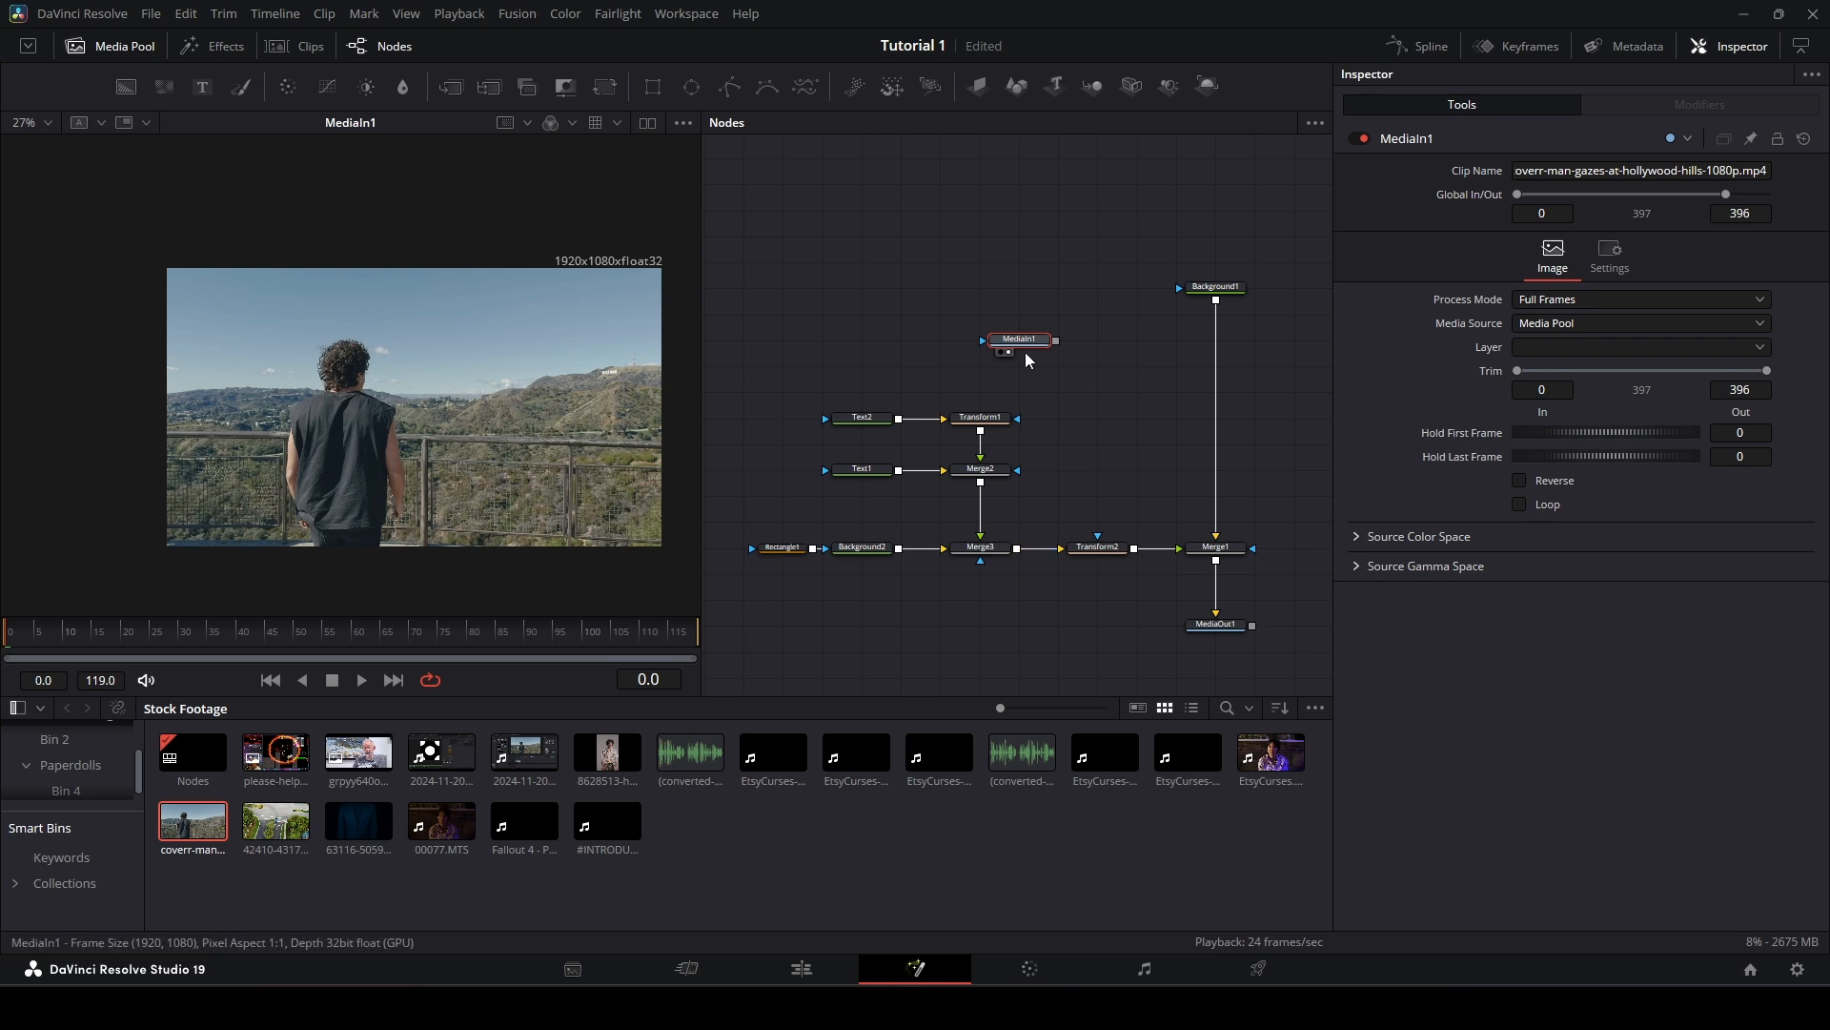
Step: Merge MediaIn1 into the flow between Merge1 and MediaOut1, and move MediaOut1 lower to make room while viewing its output
drag(1040, 351, 961, 351)
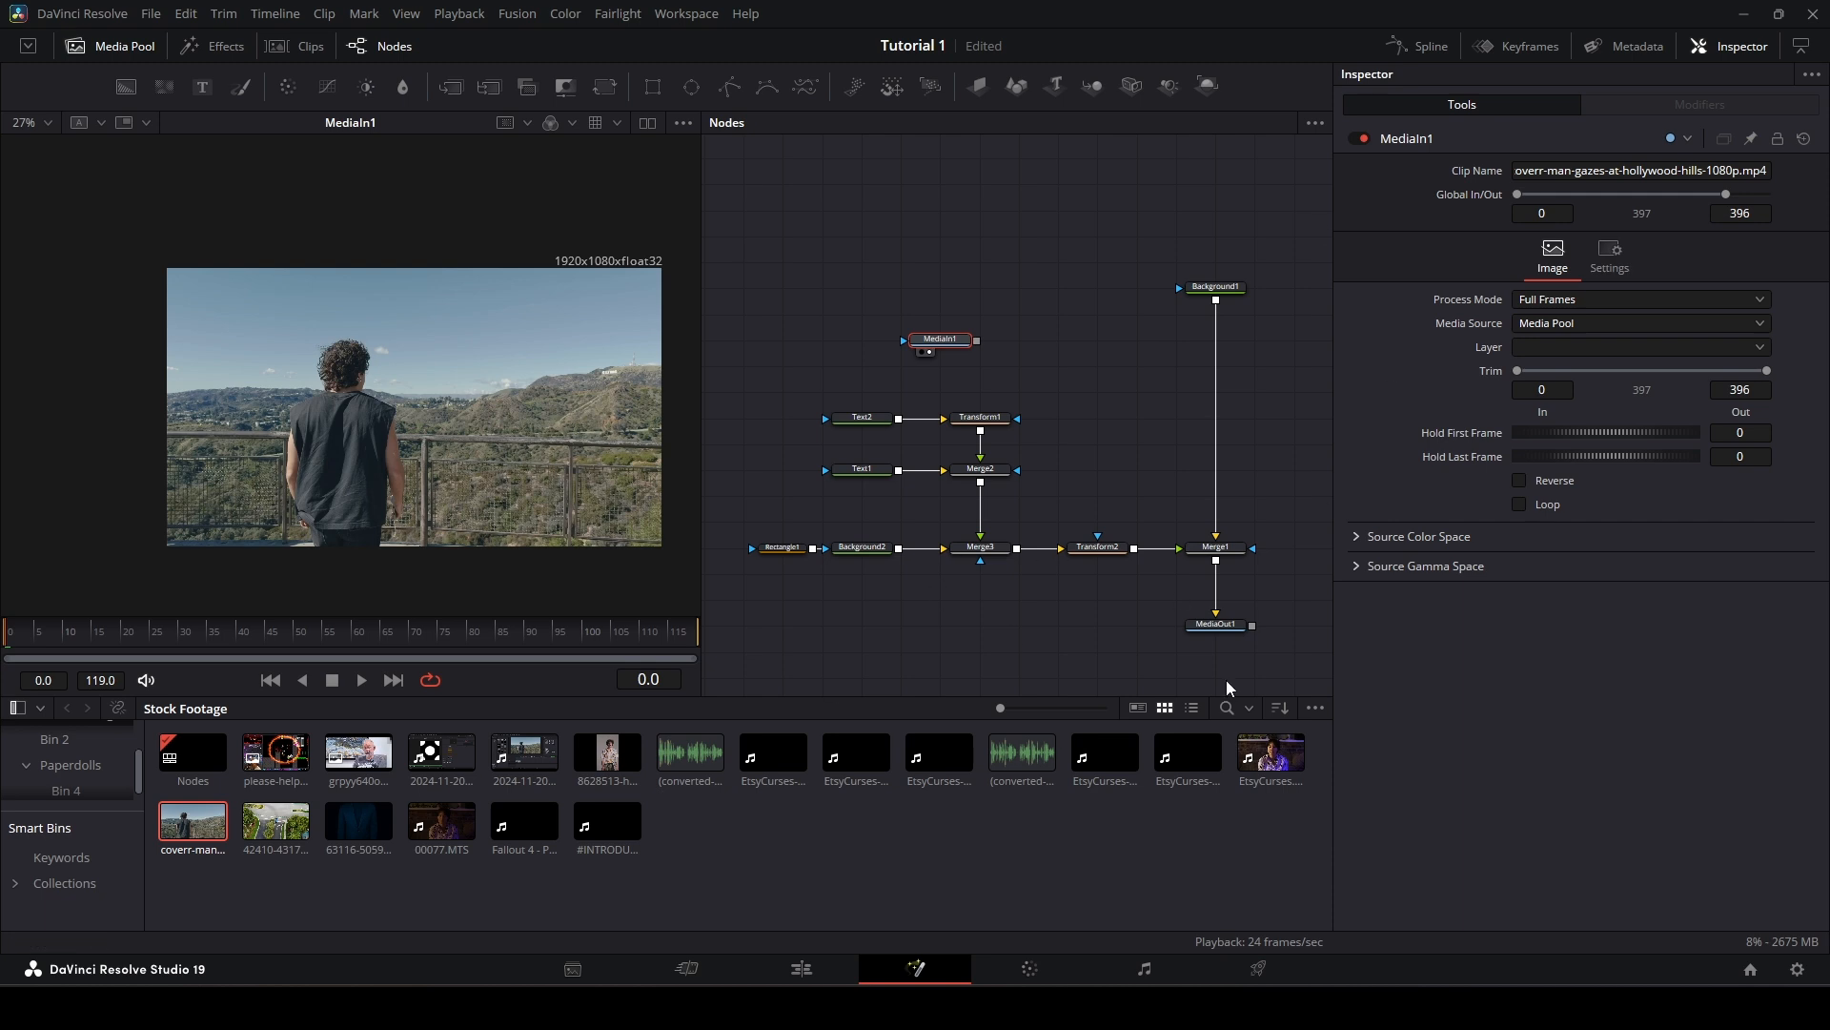
drag(950, 326, 1216, 561)
click(1219, 299)
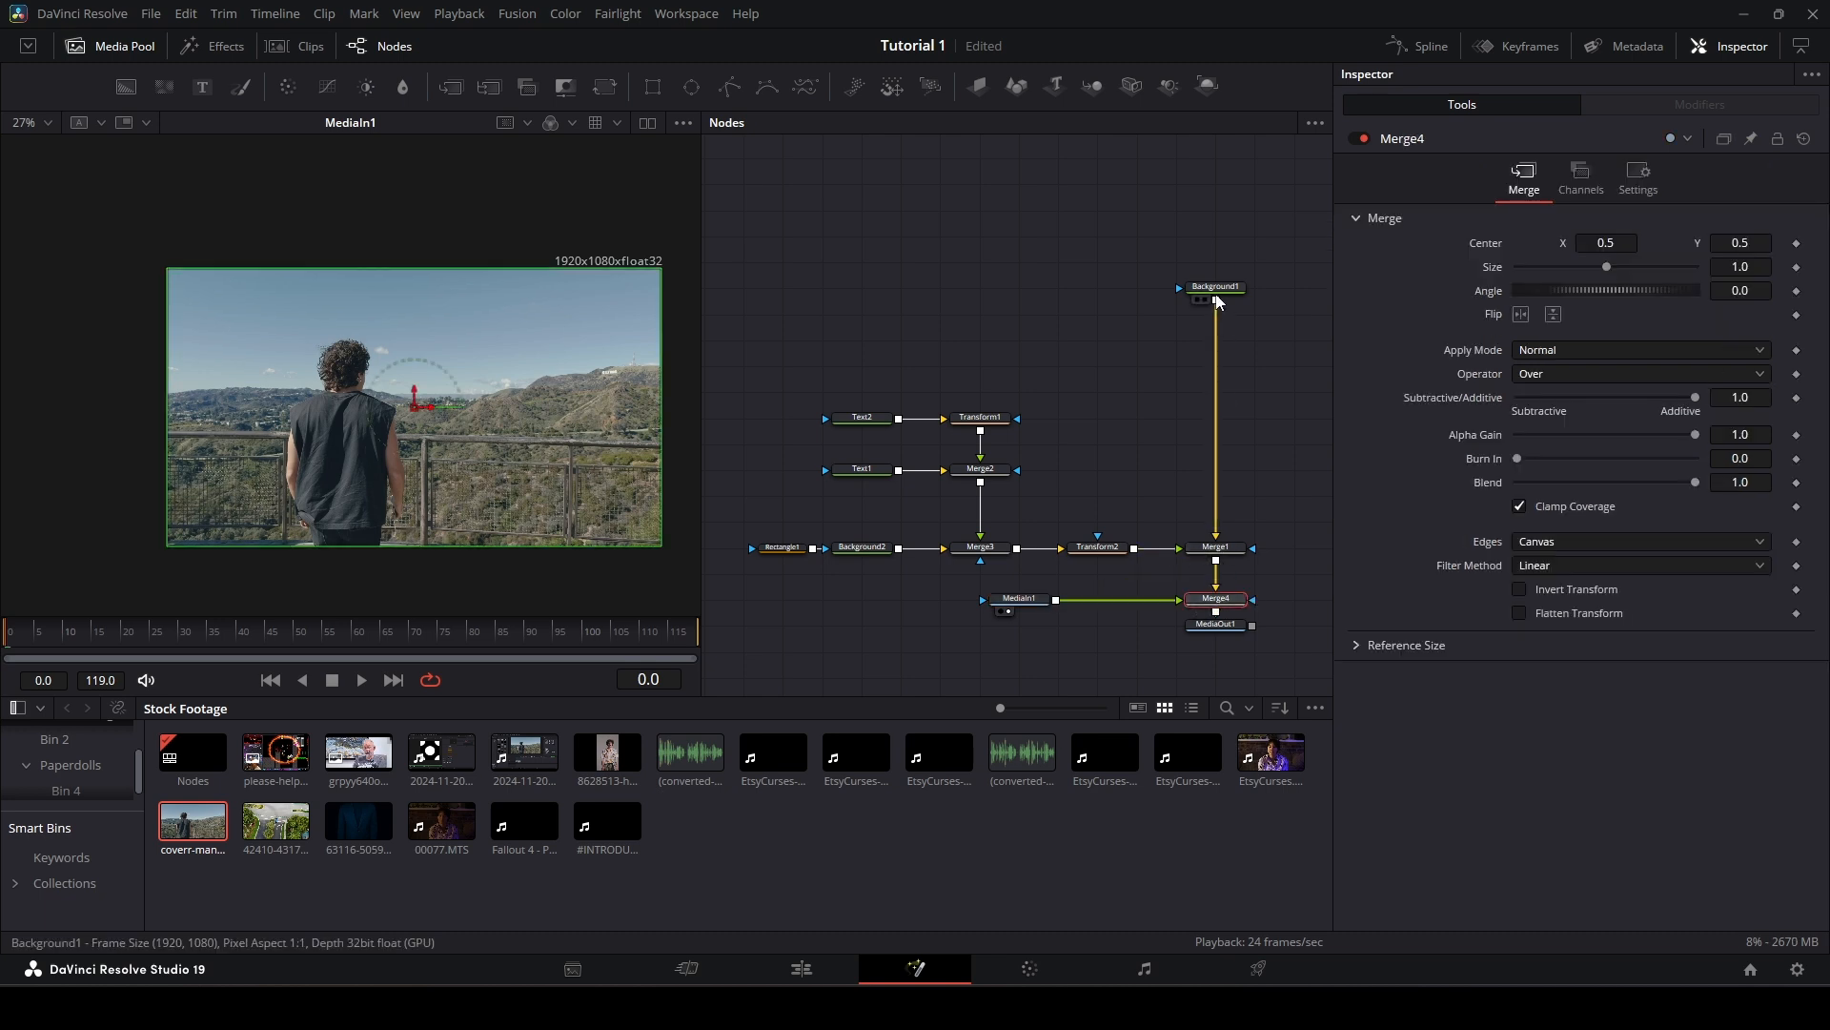
click(1230, 550)
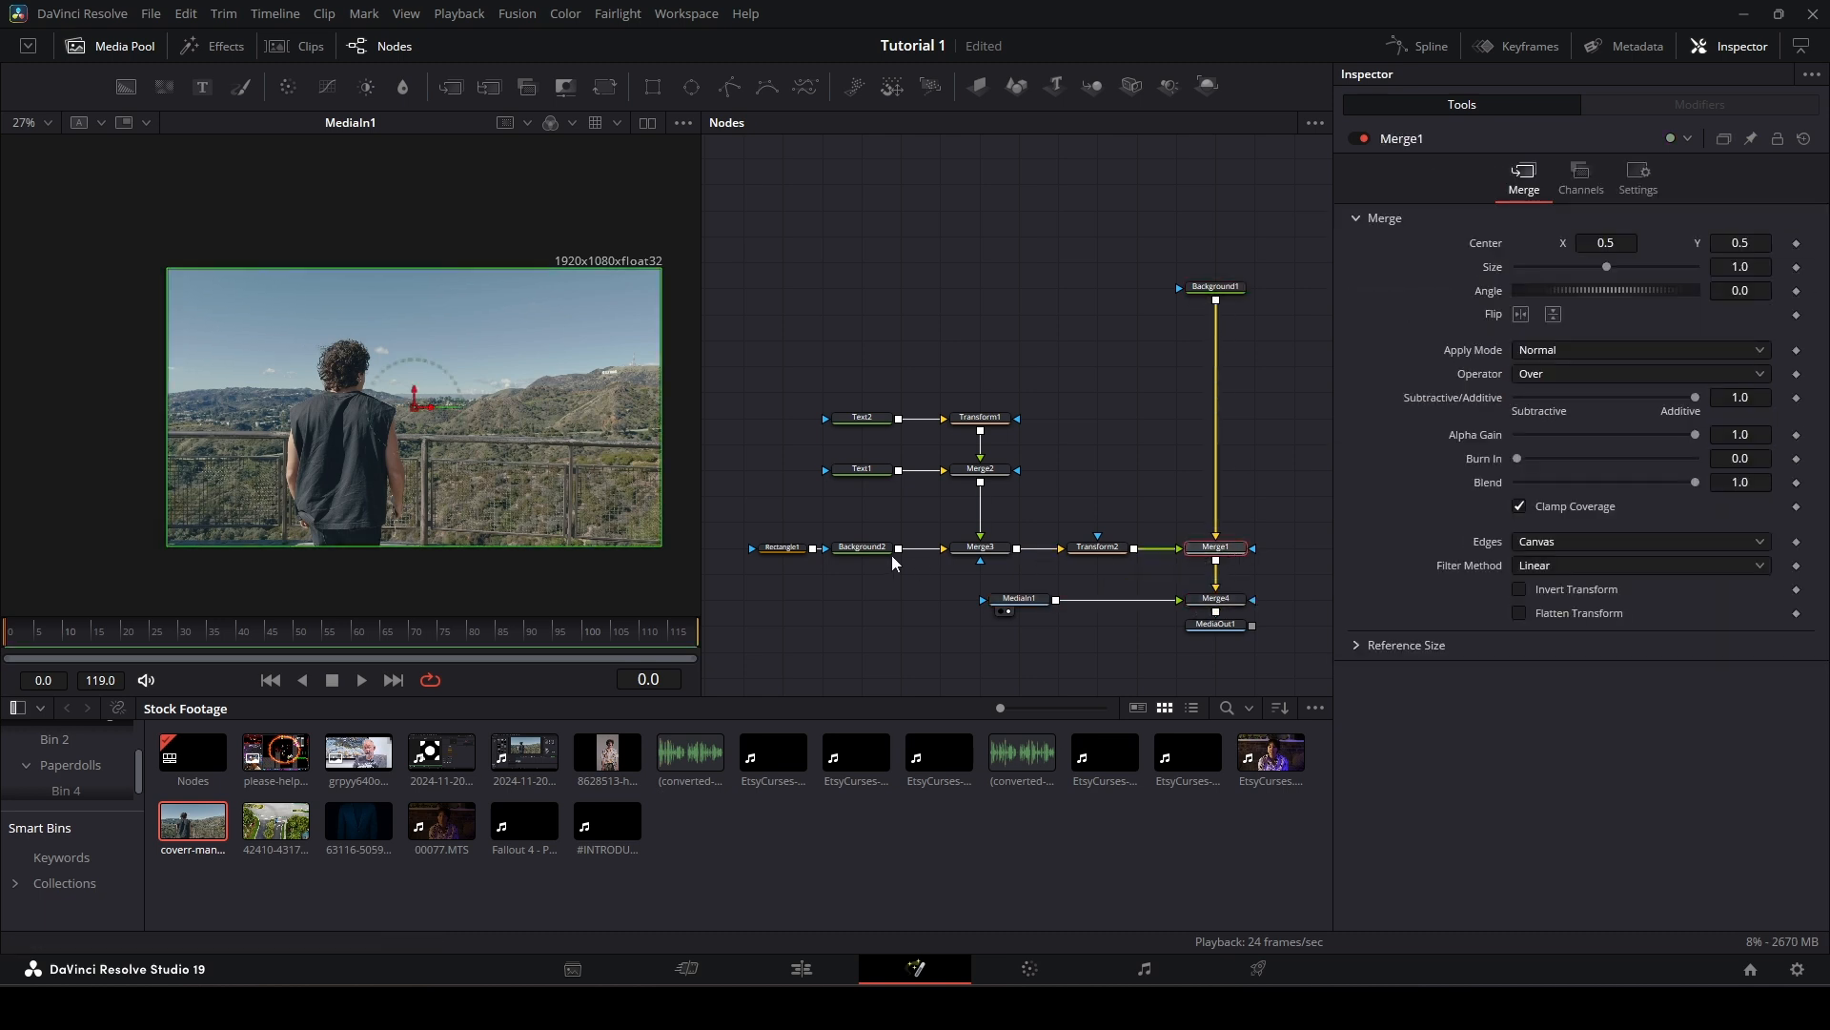
click(1235, 608)
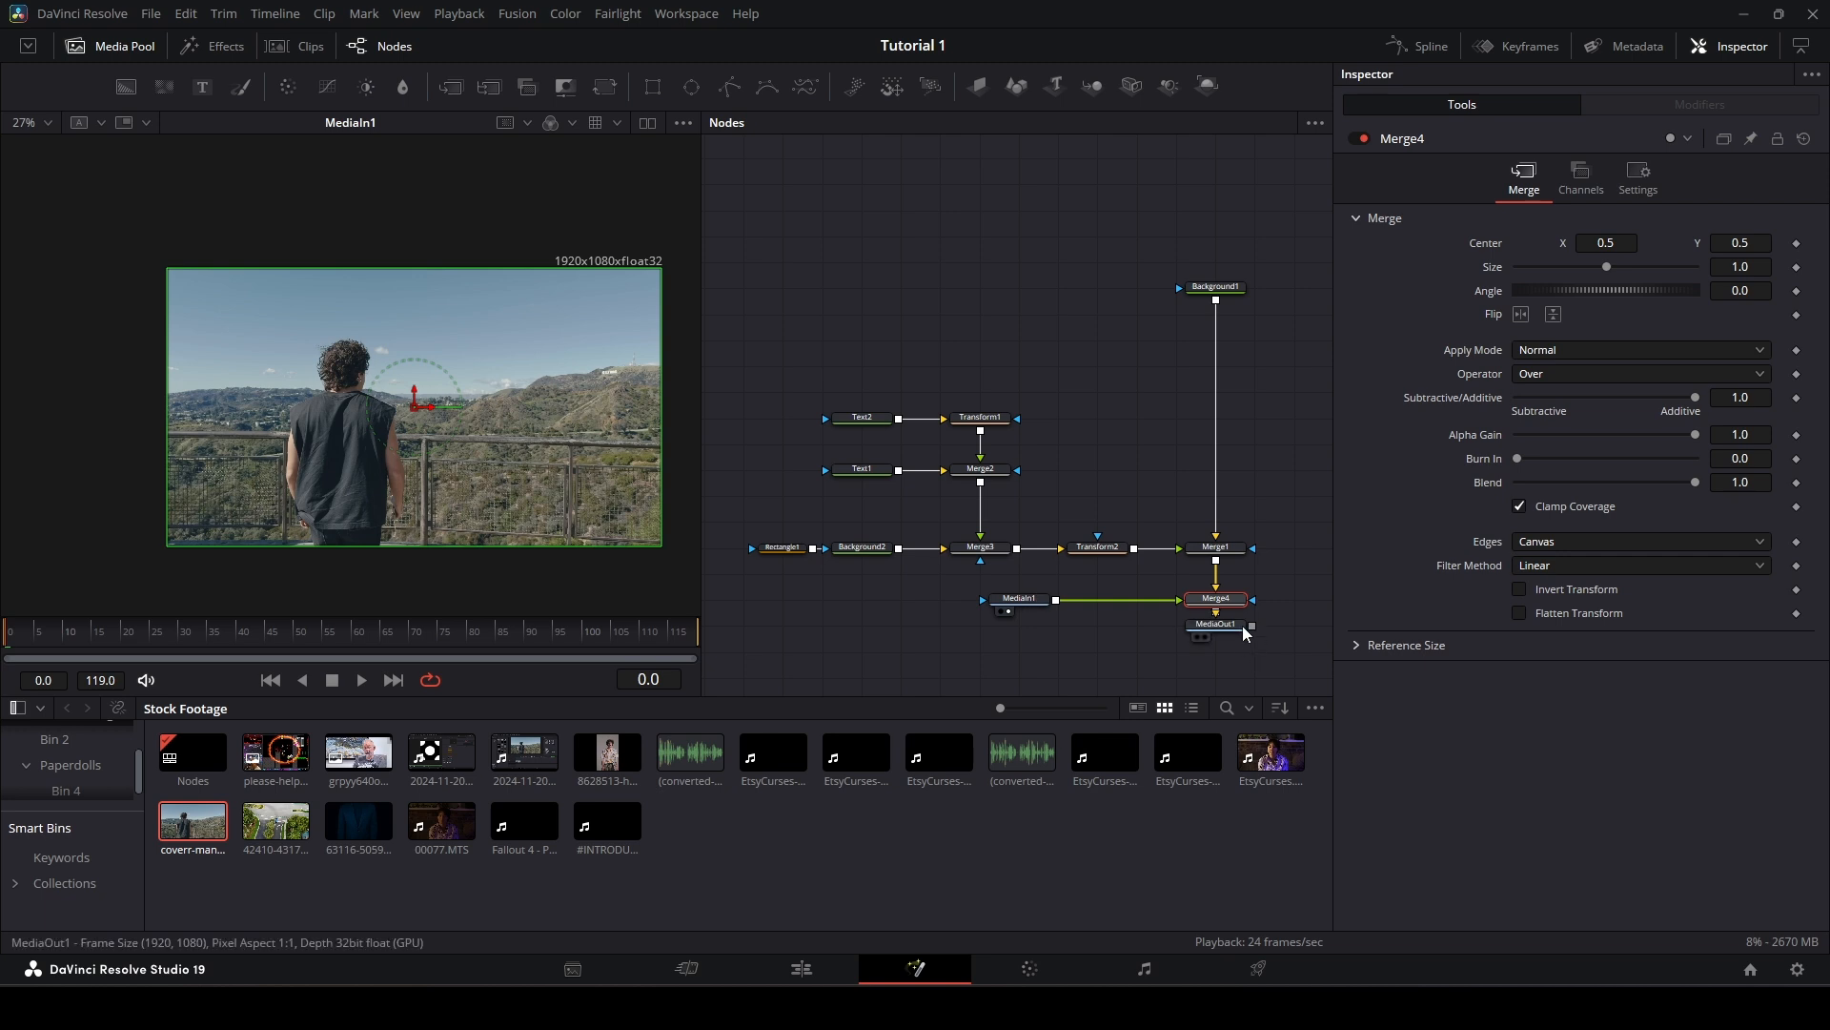
drag(1242, 626, 1242, 653)
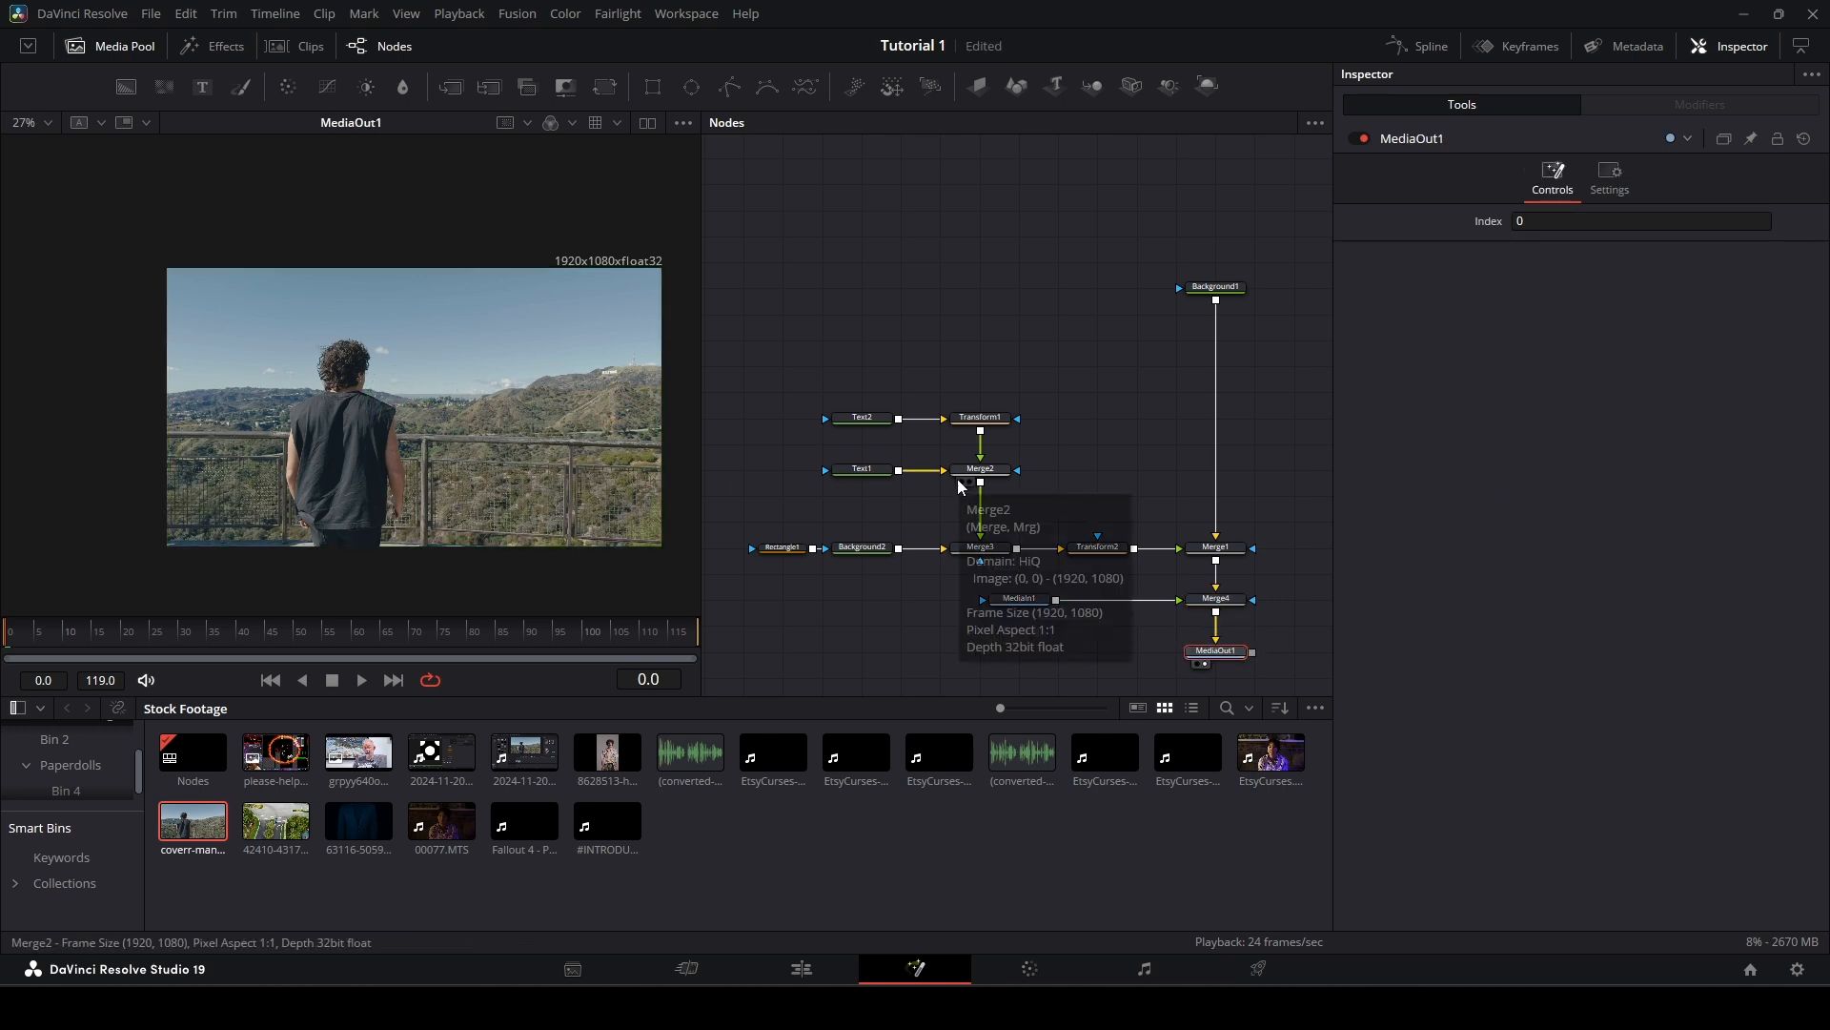
Step: Pull Merge4 out of the output chain and insert it between Background1 and Merge1, with MediaIn1 placed beside it
click(1067, 675)
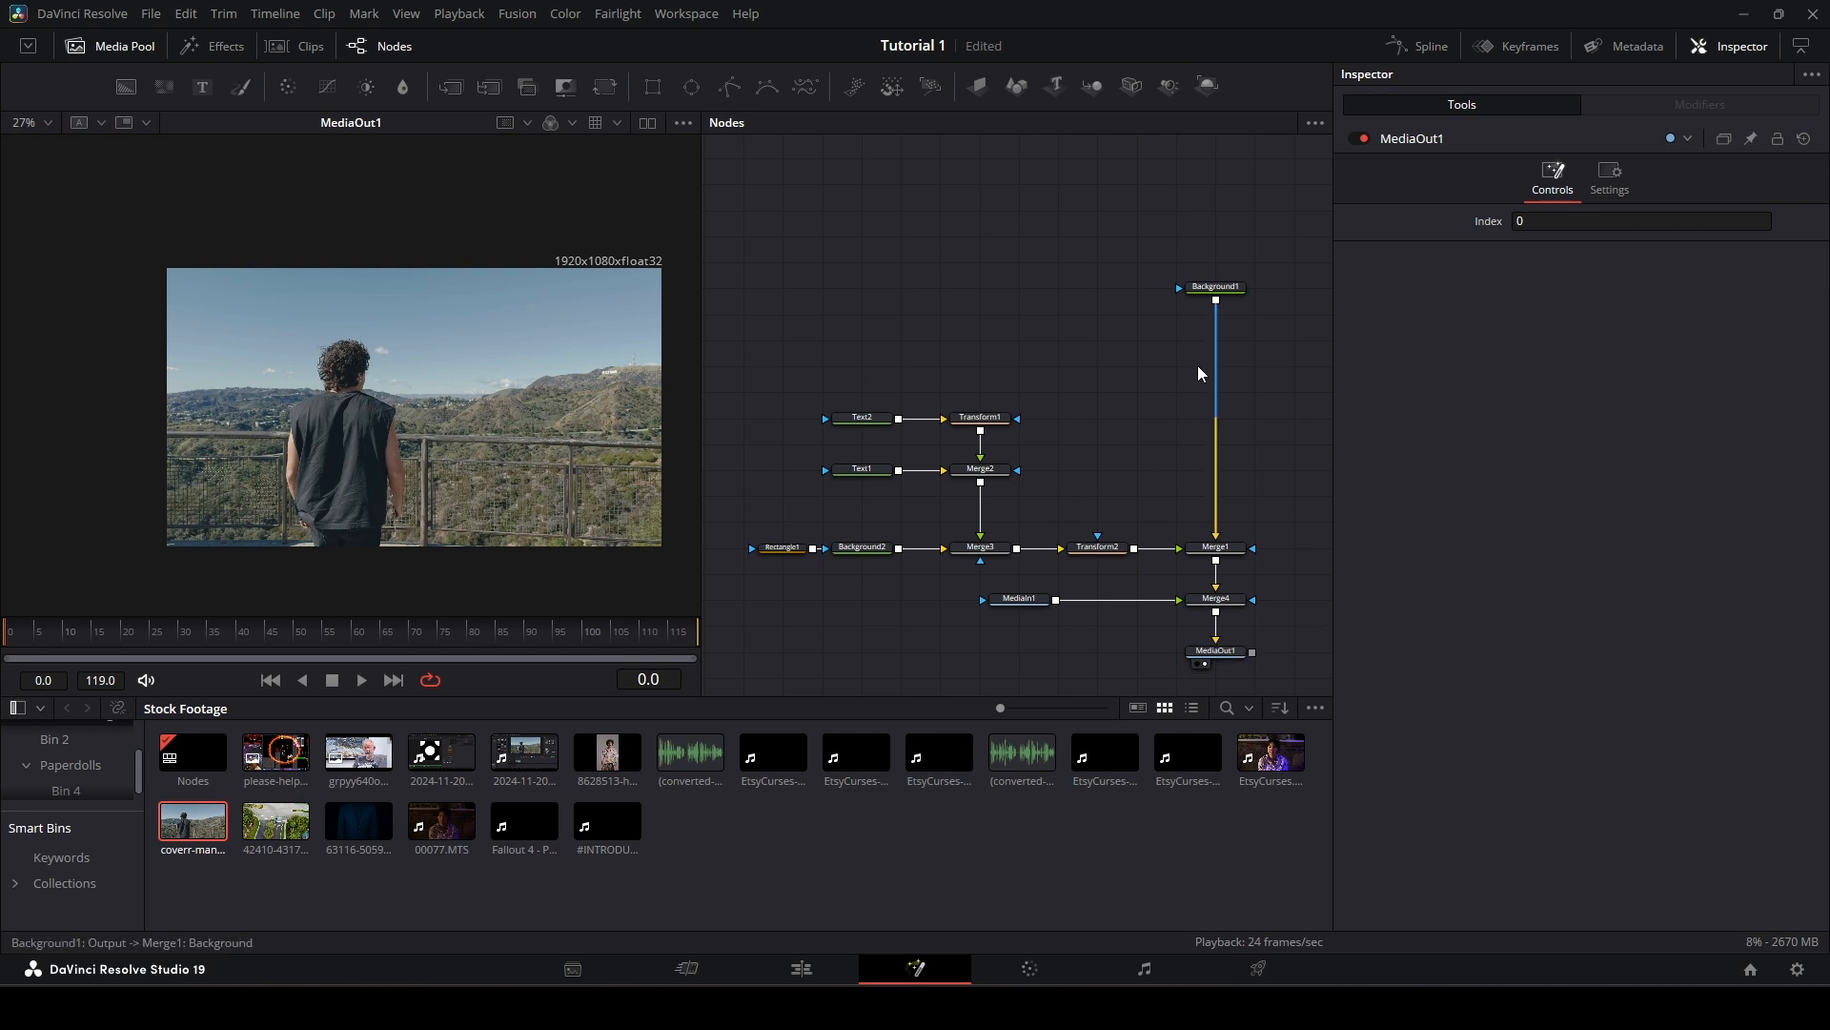
click(1239, 286)
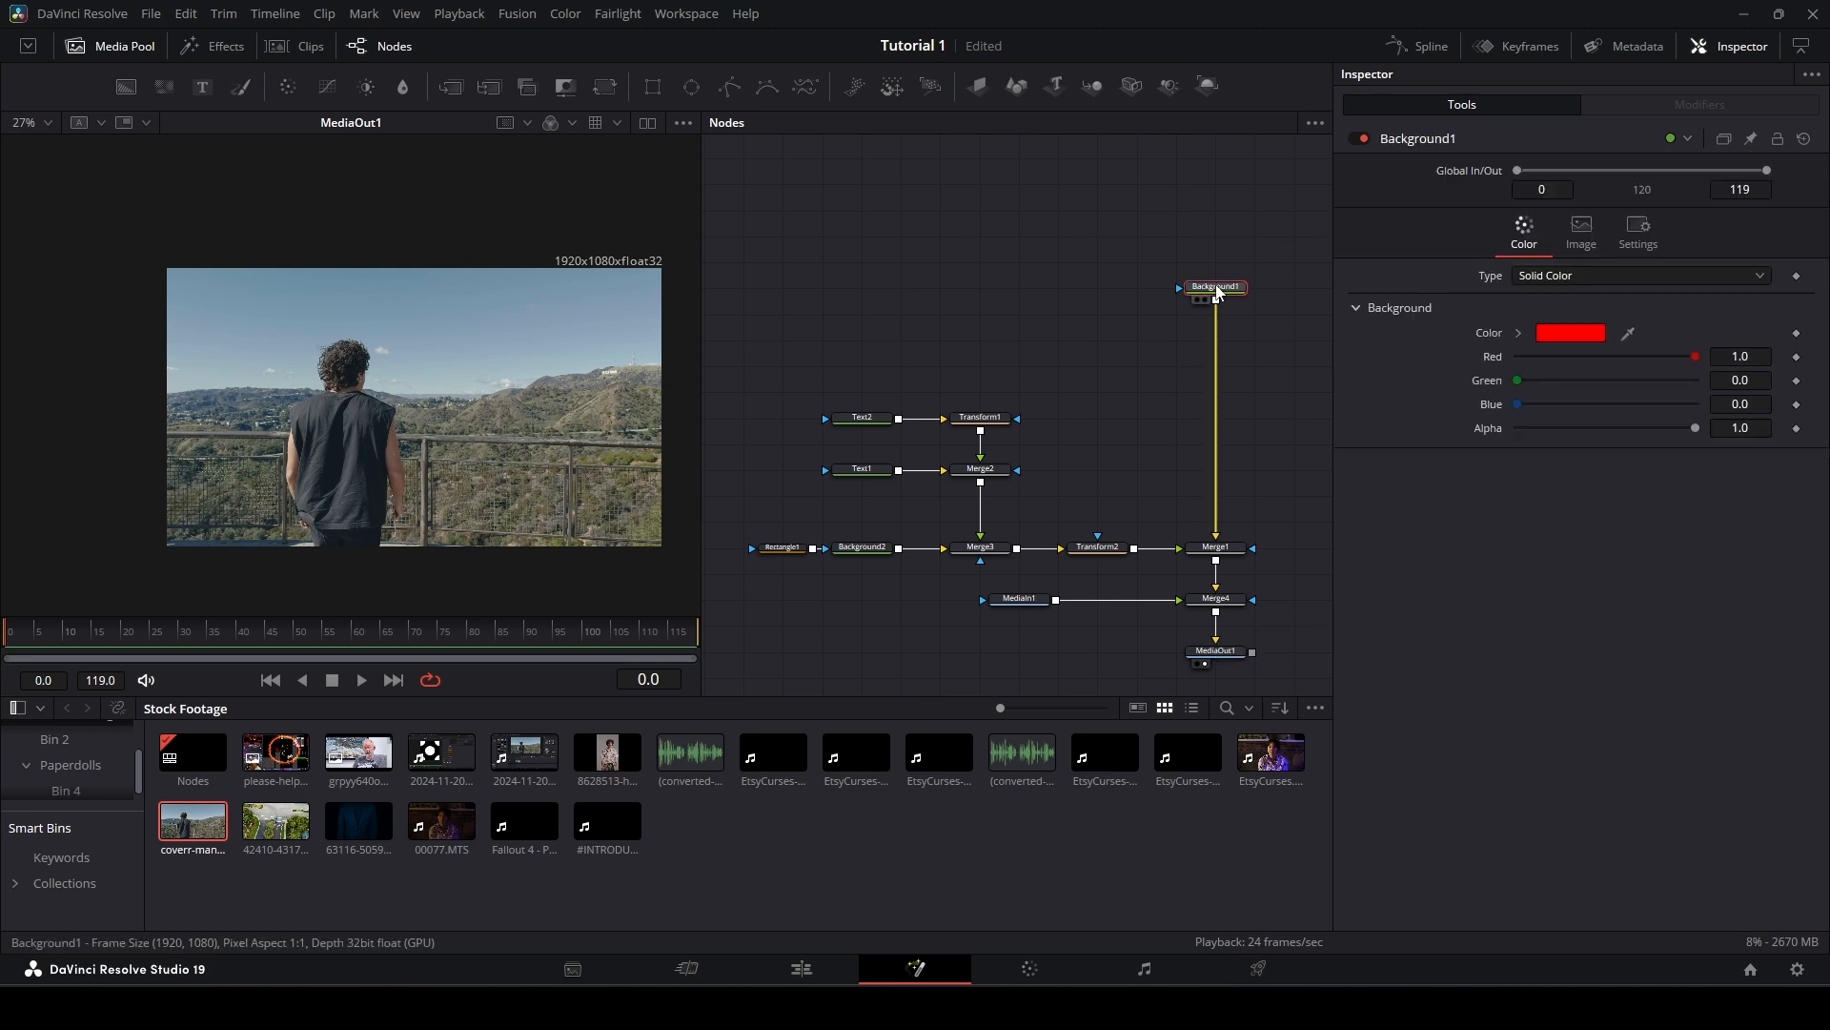
click(1239, 551)
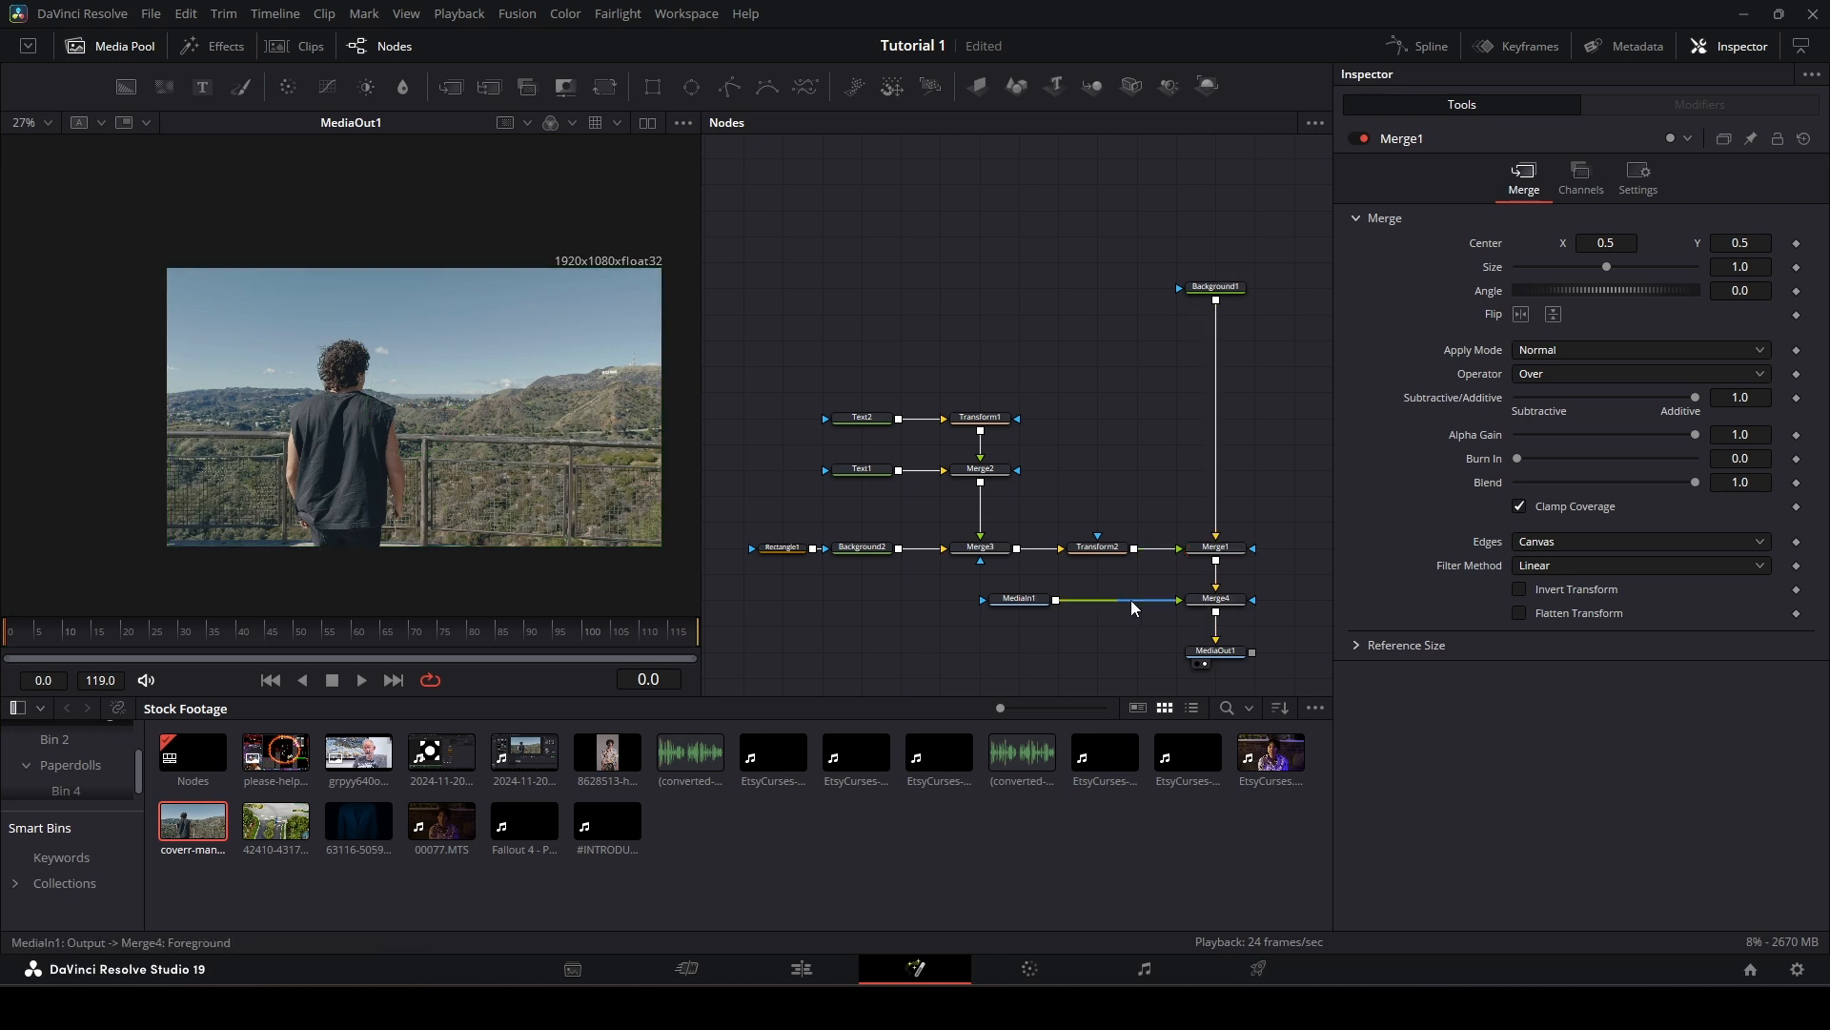
click(1019, 598)
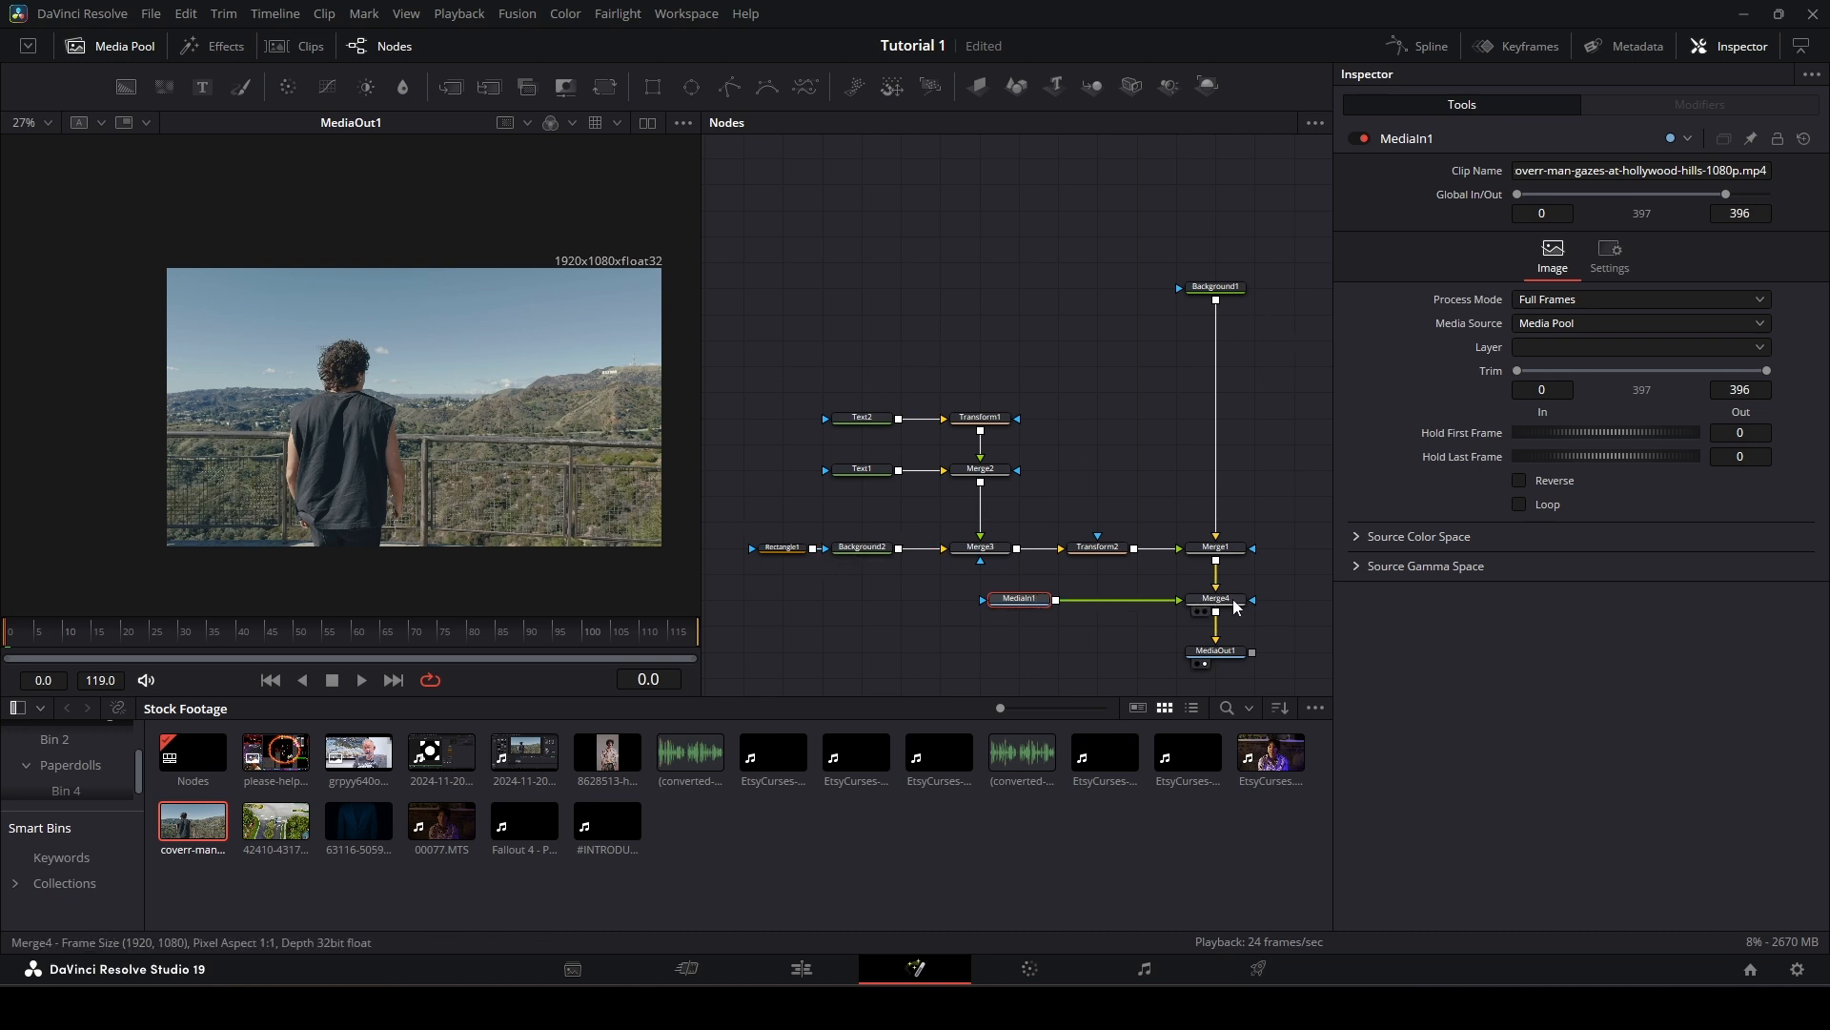
drag(1230, 607, 1139, 349)
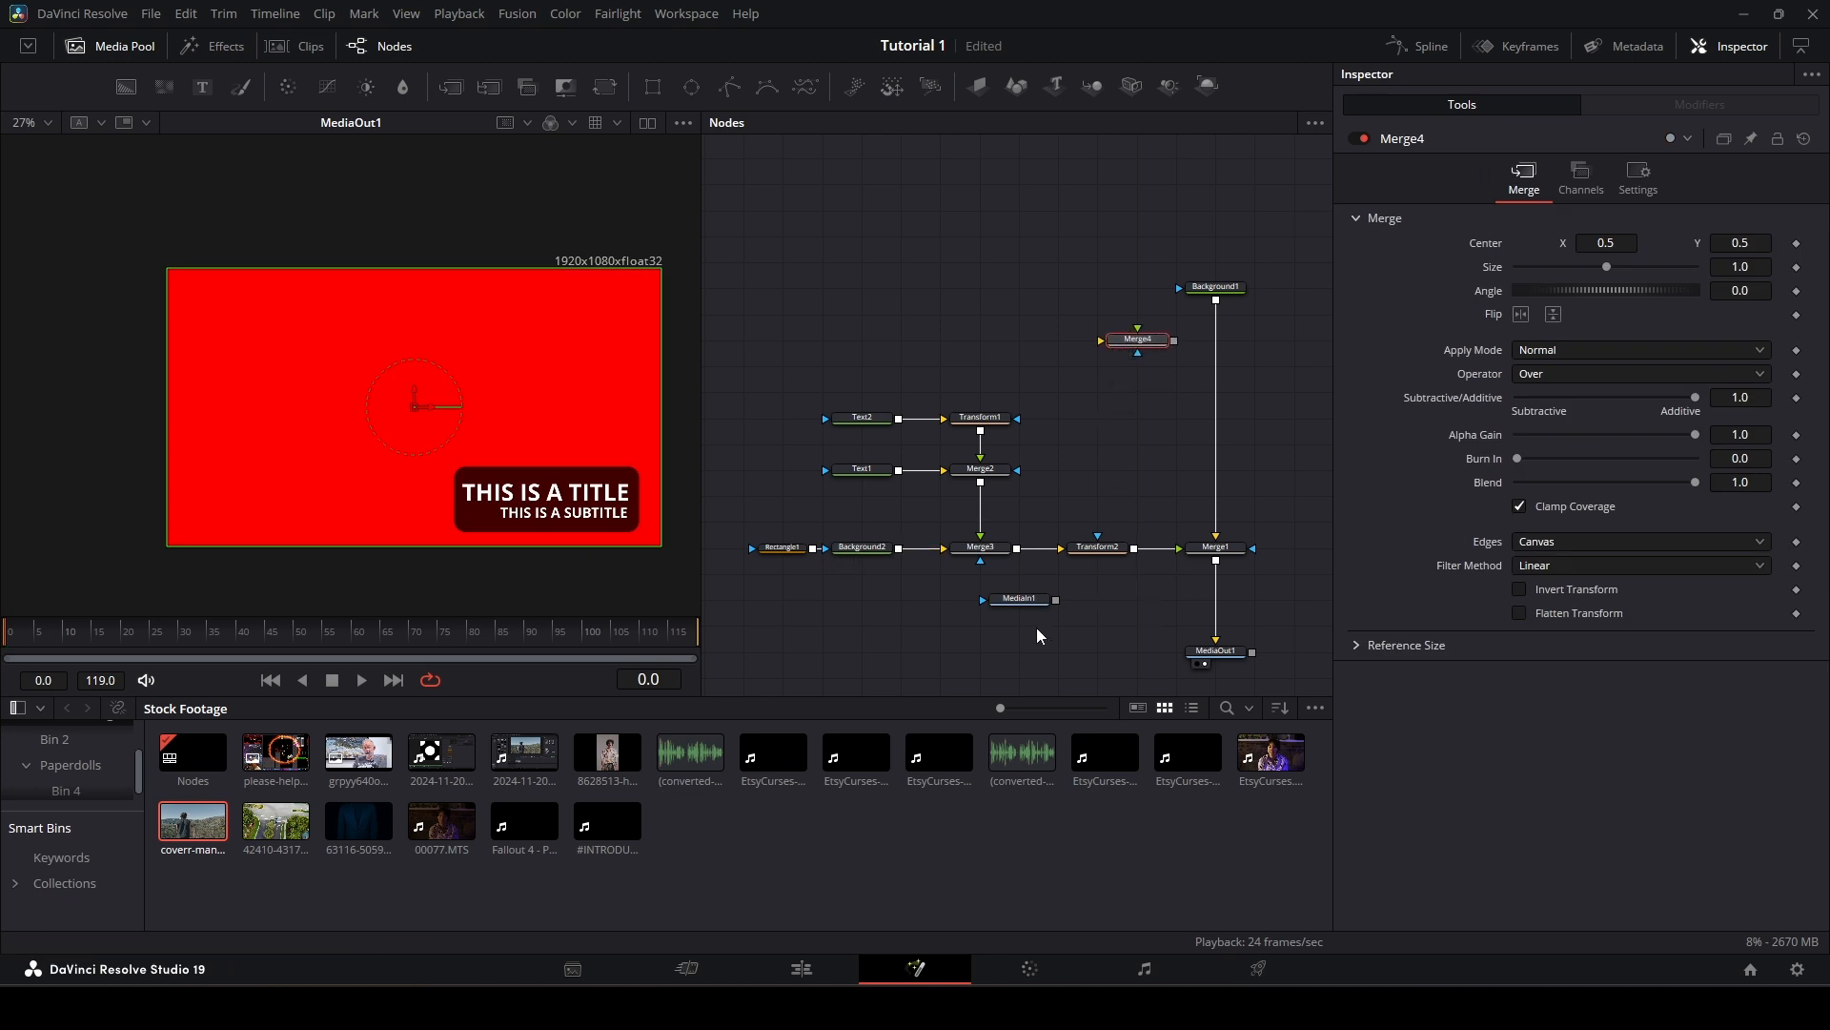
drag(1025, 603, 985, 341)
drag(1113, 349, 1191, 348)
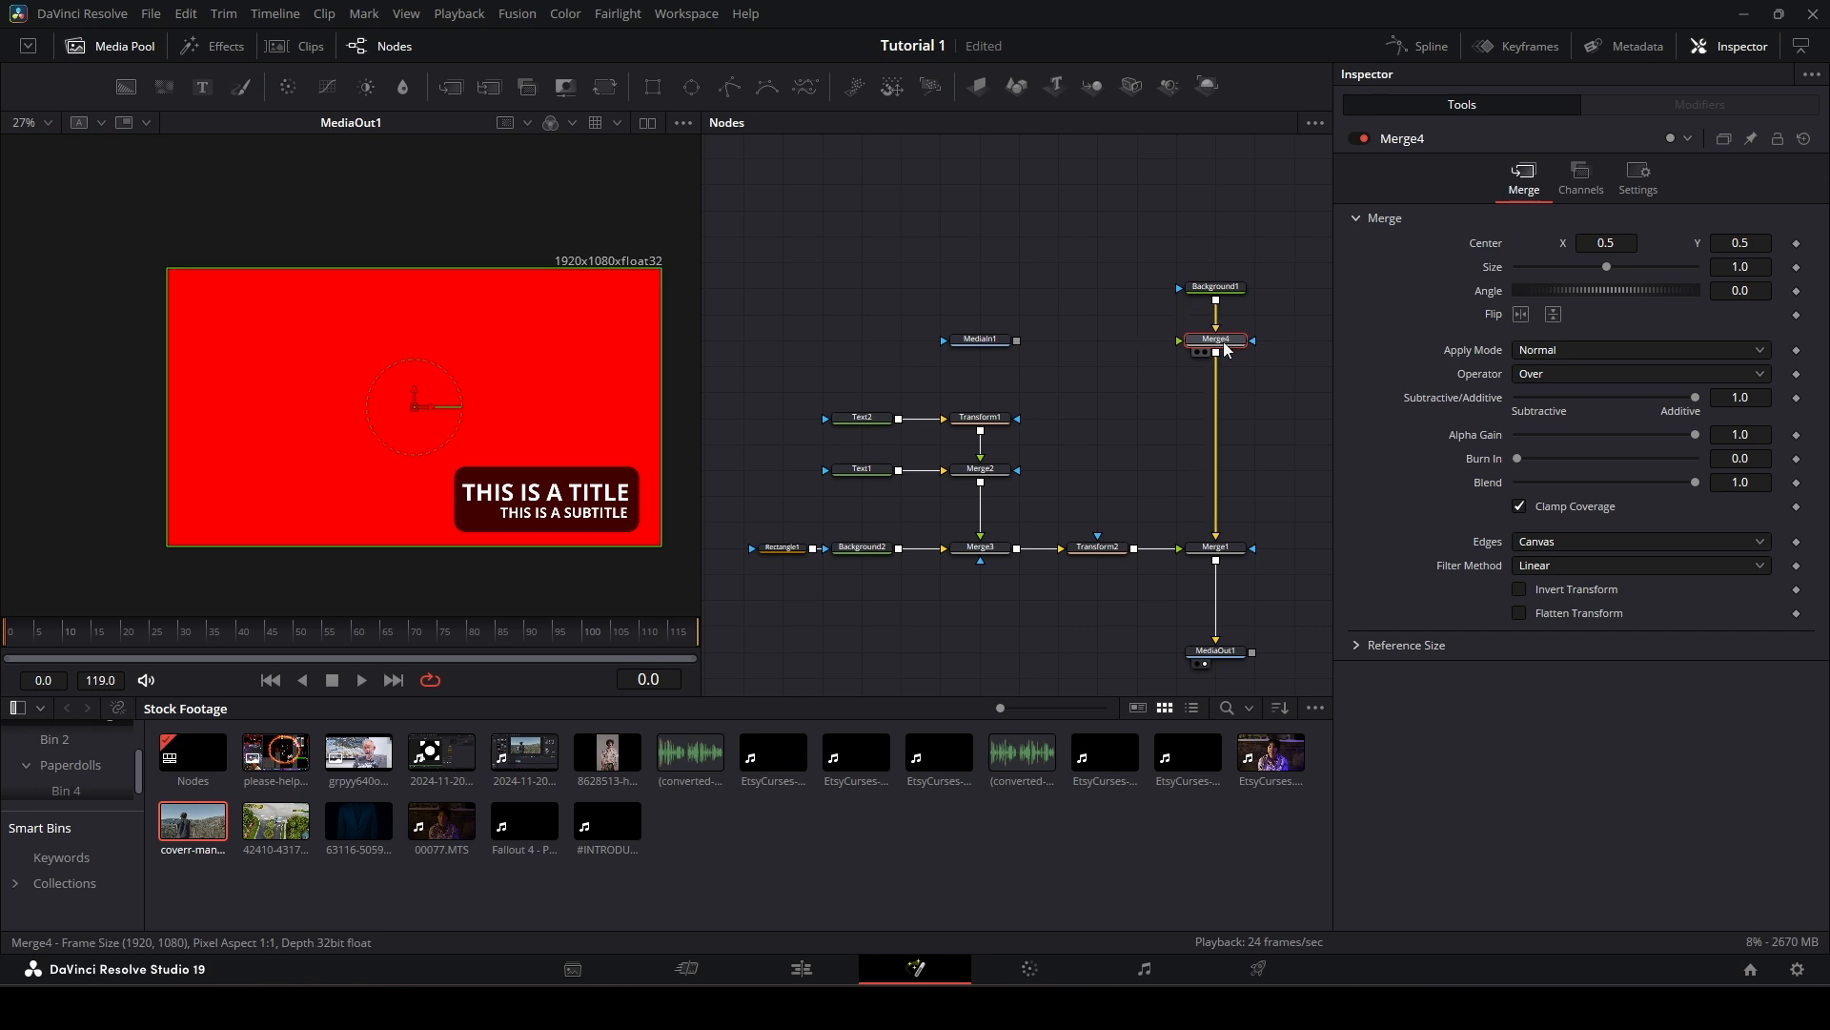
Step: Connect MediaIn1's output to Merge4 as the foreground
drag(1016, 340, 1222, 342)
key(ctrl+z)
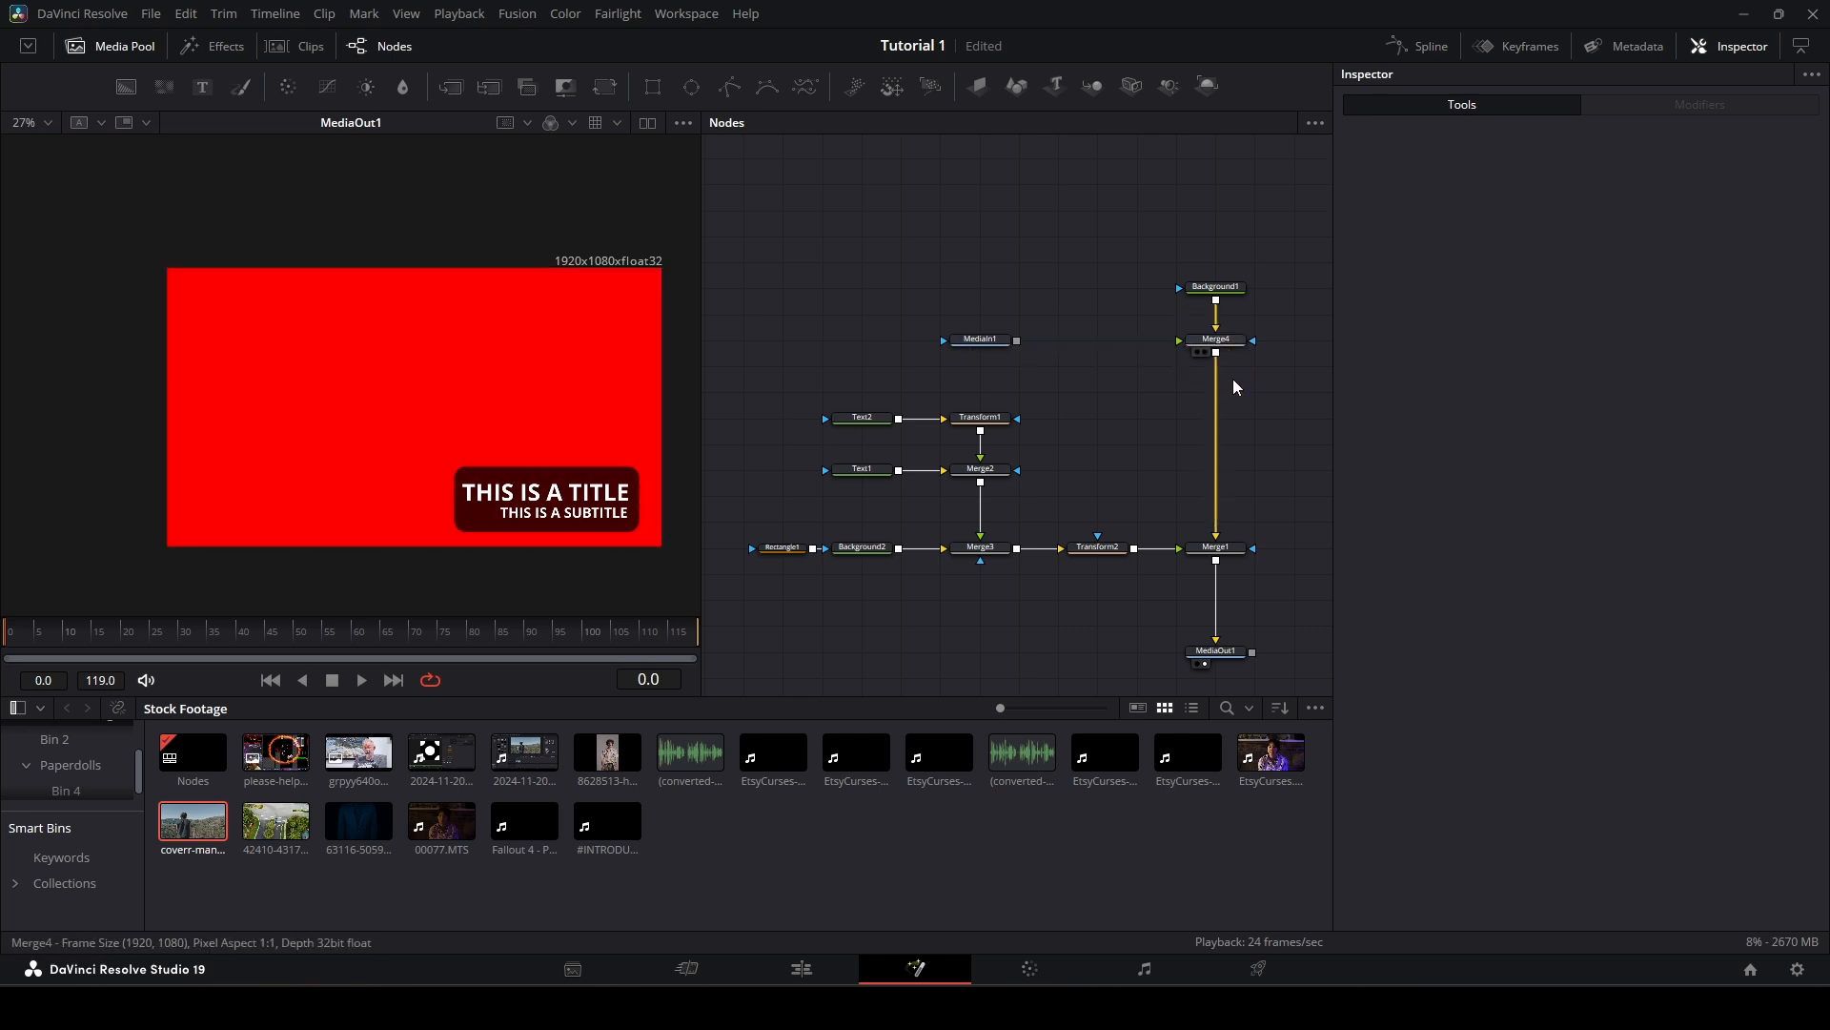
drag(1016, 341, 1216, 344)
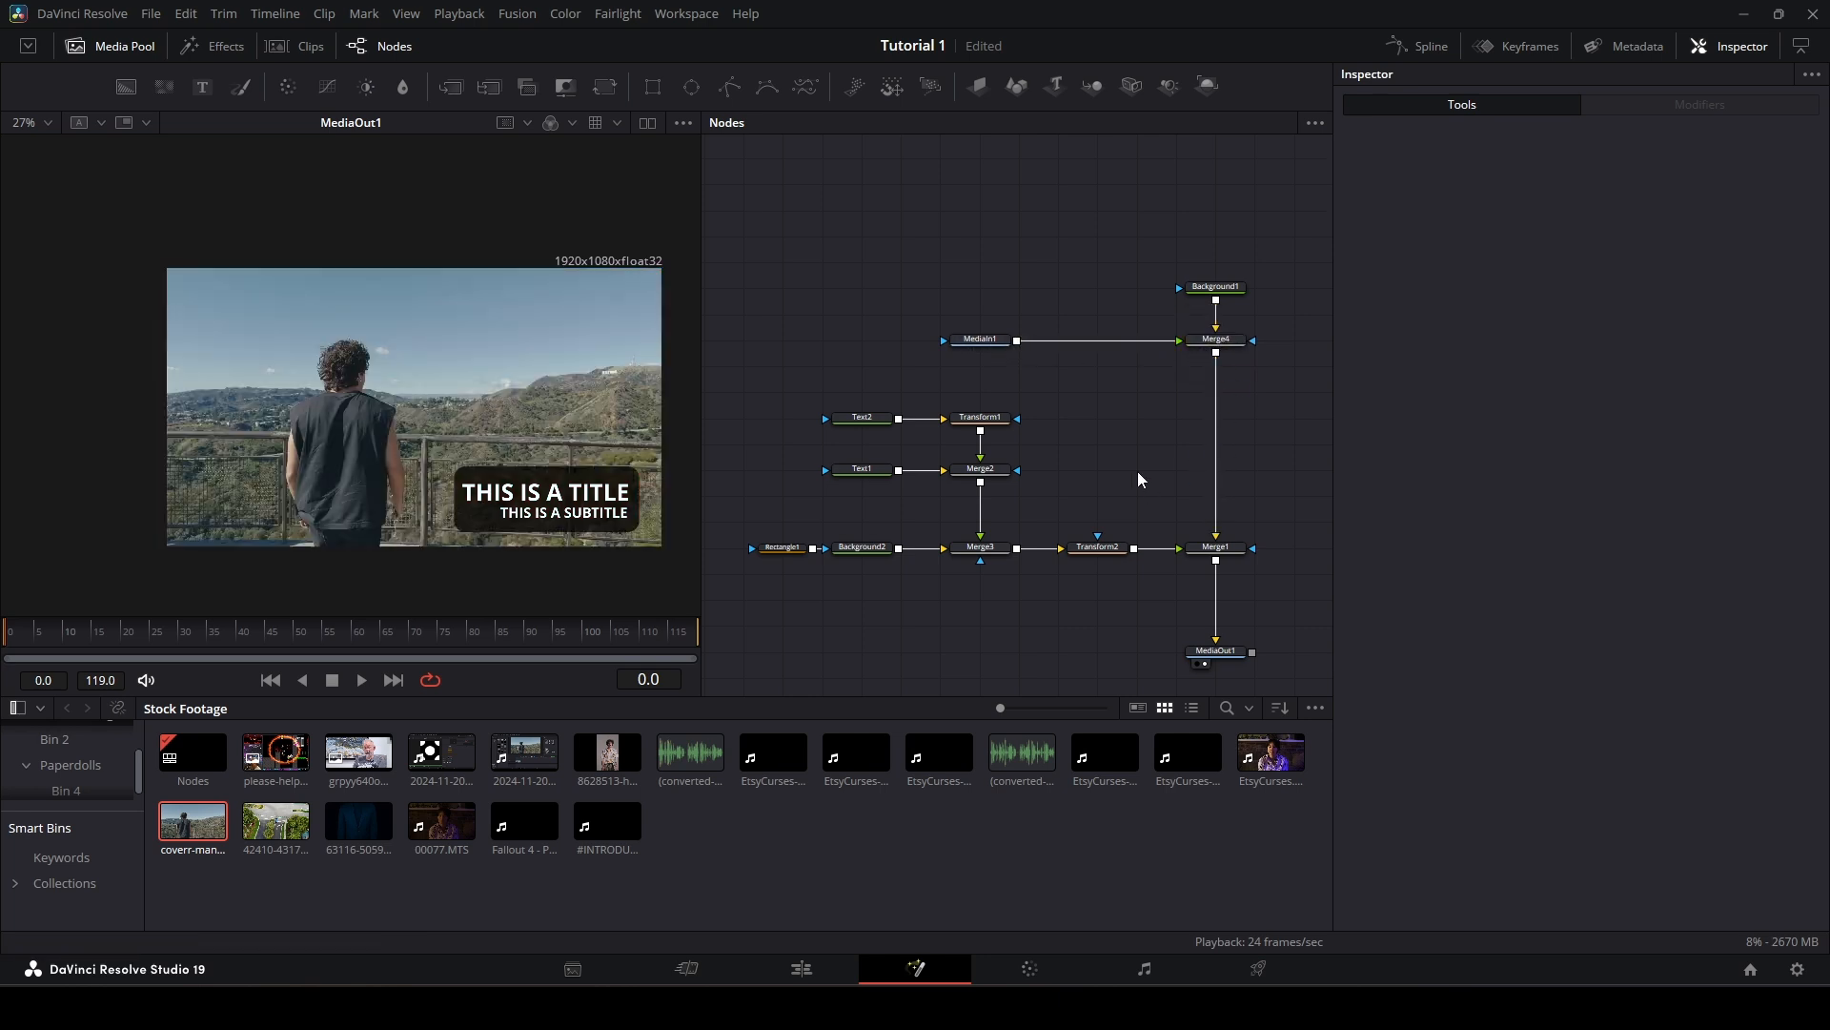
Step: Trace the layer order from Background1 and MediaIn1 through Merge4 to Merge1 and the Transform2 title branch
click(1219, 289)
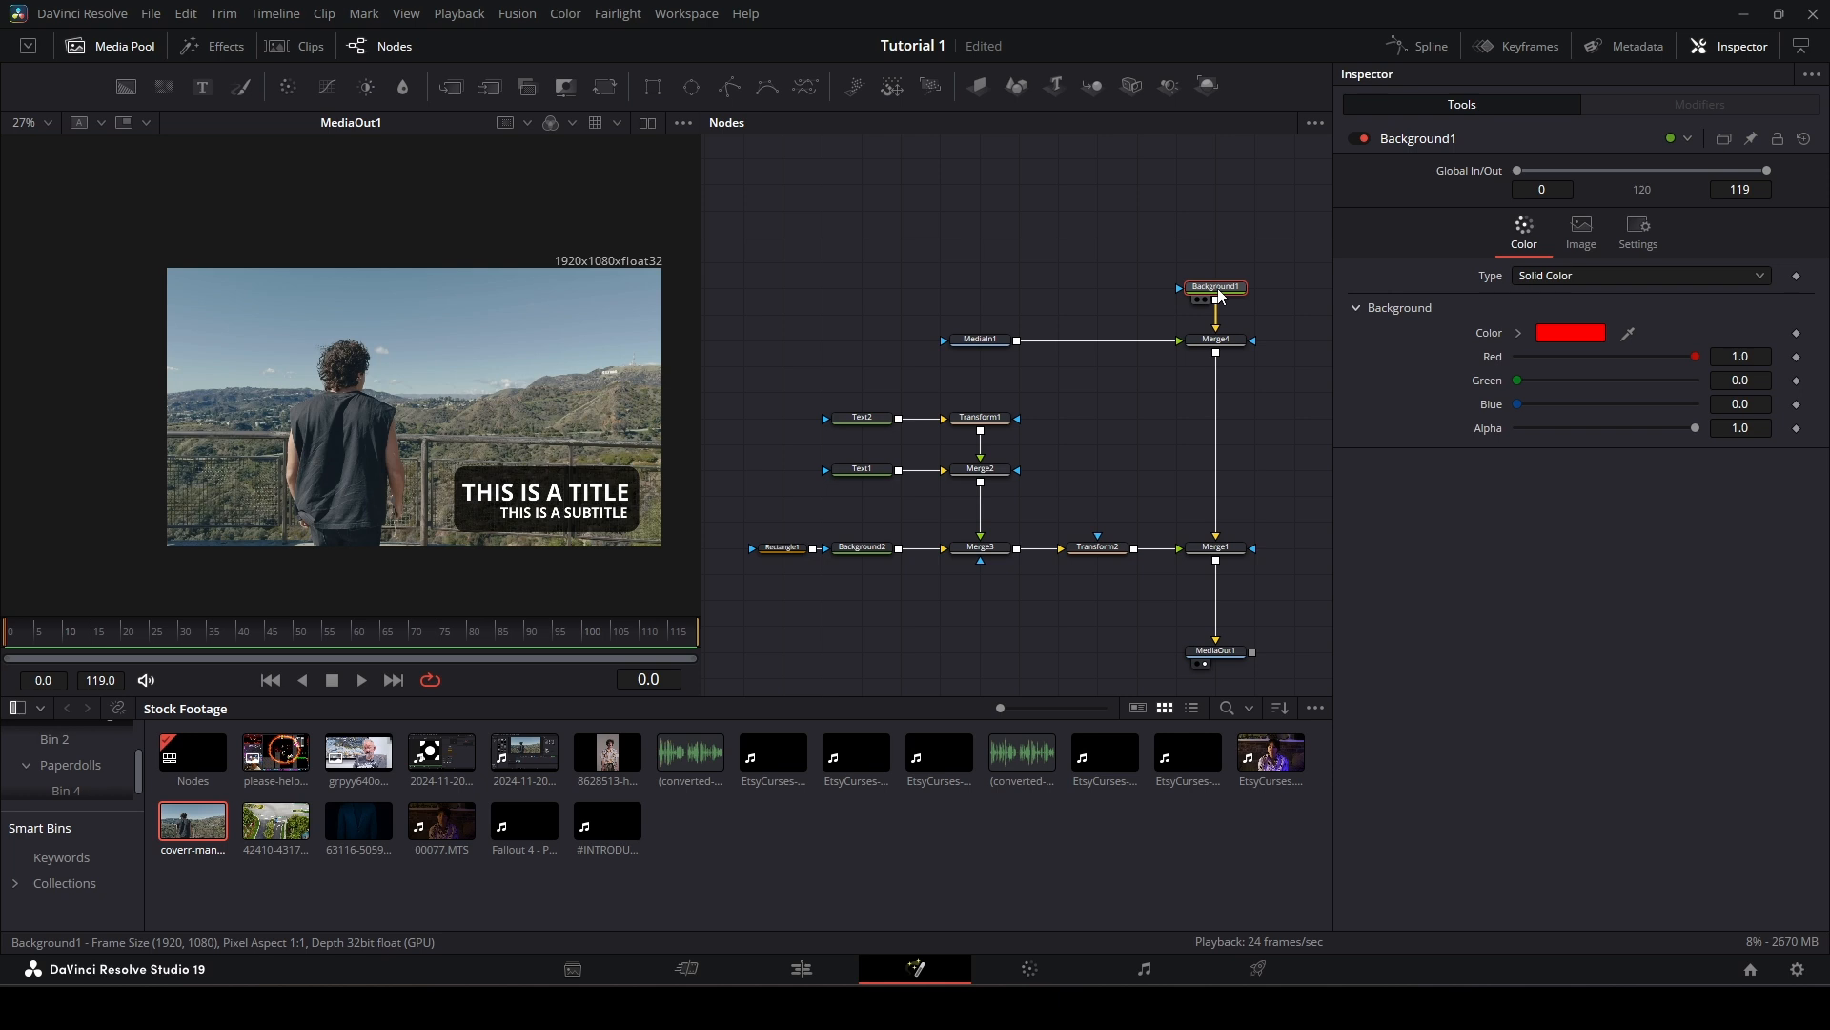
click(977, 342)
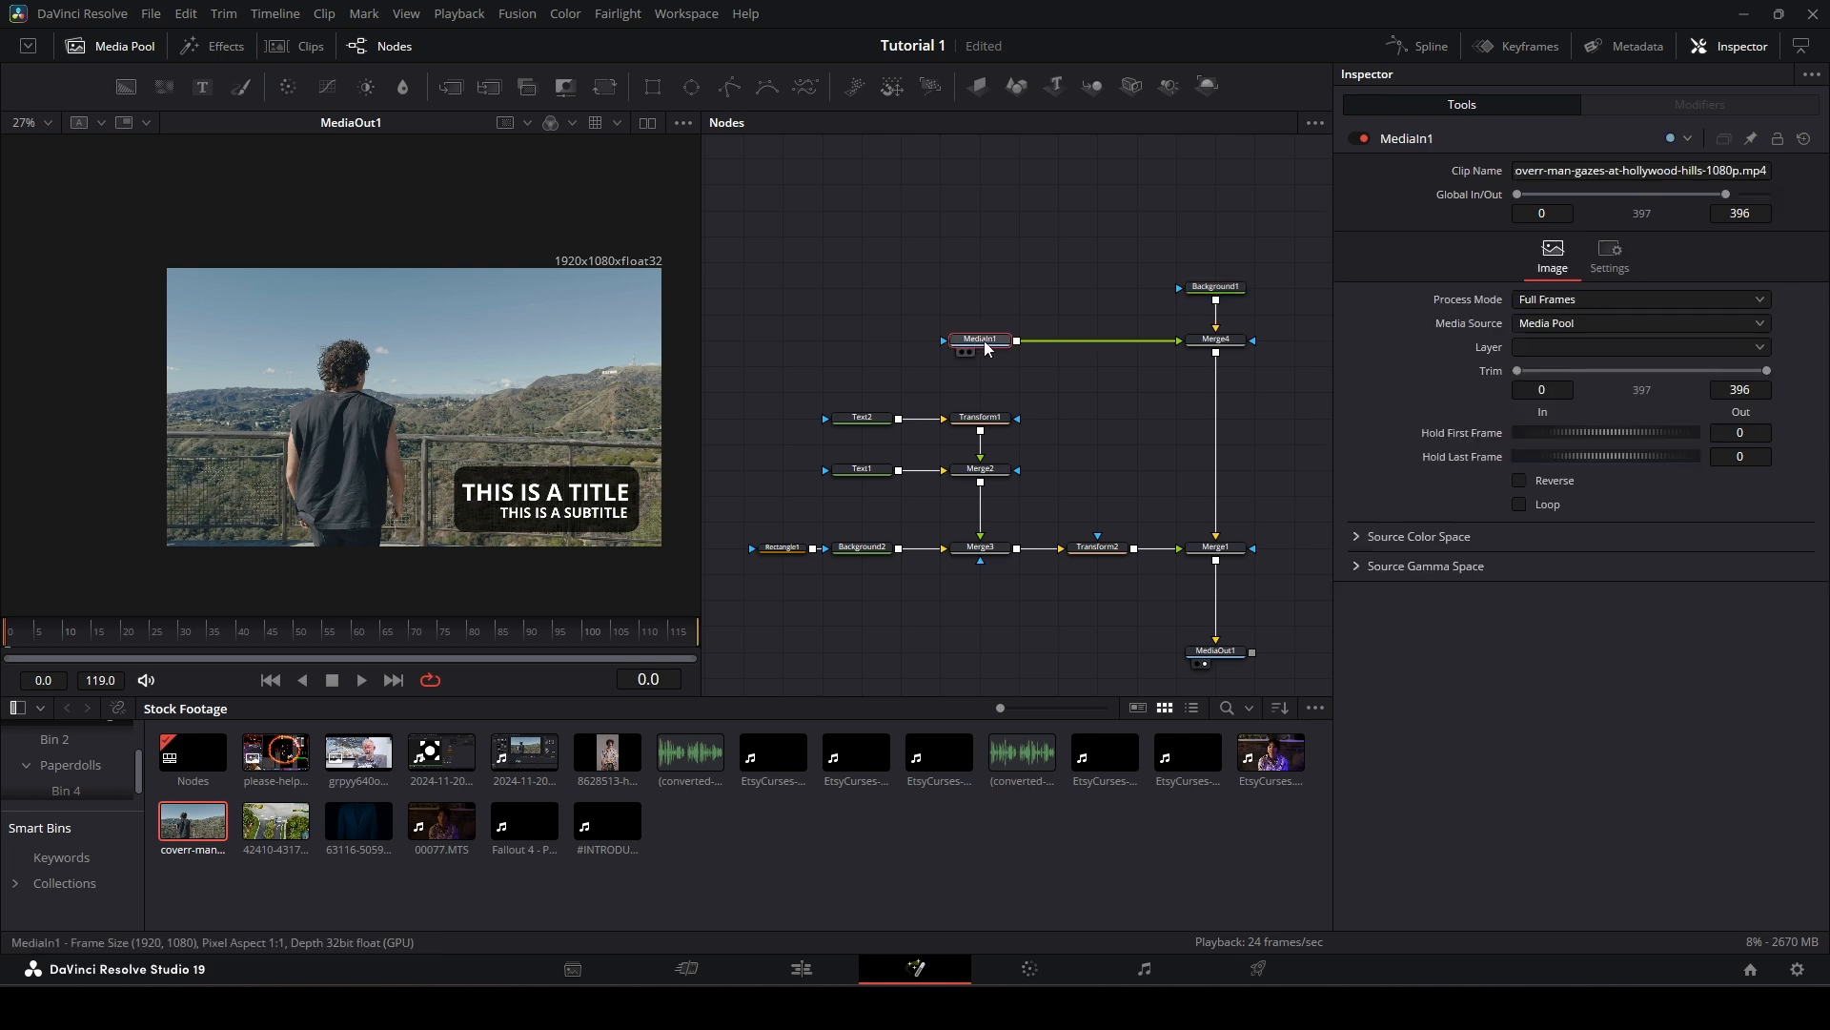
click(1218, 341)
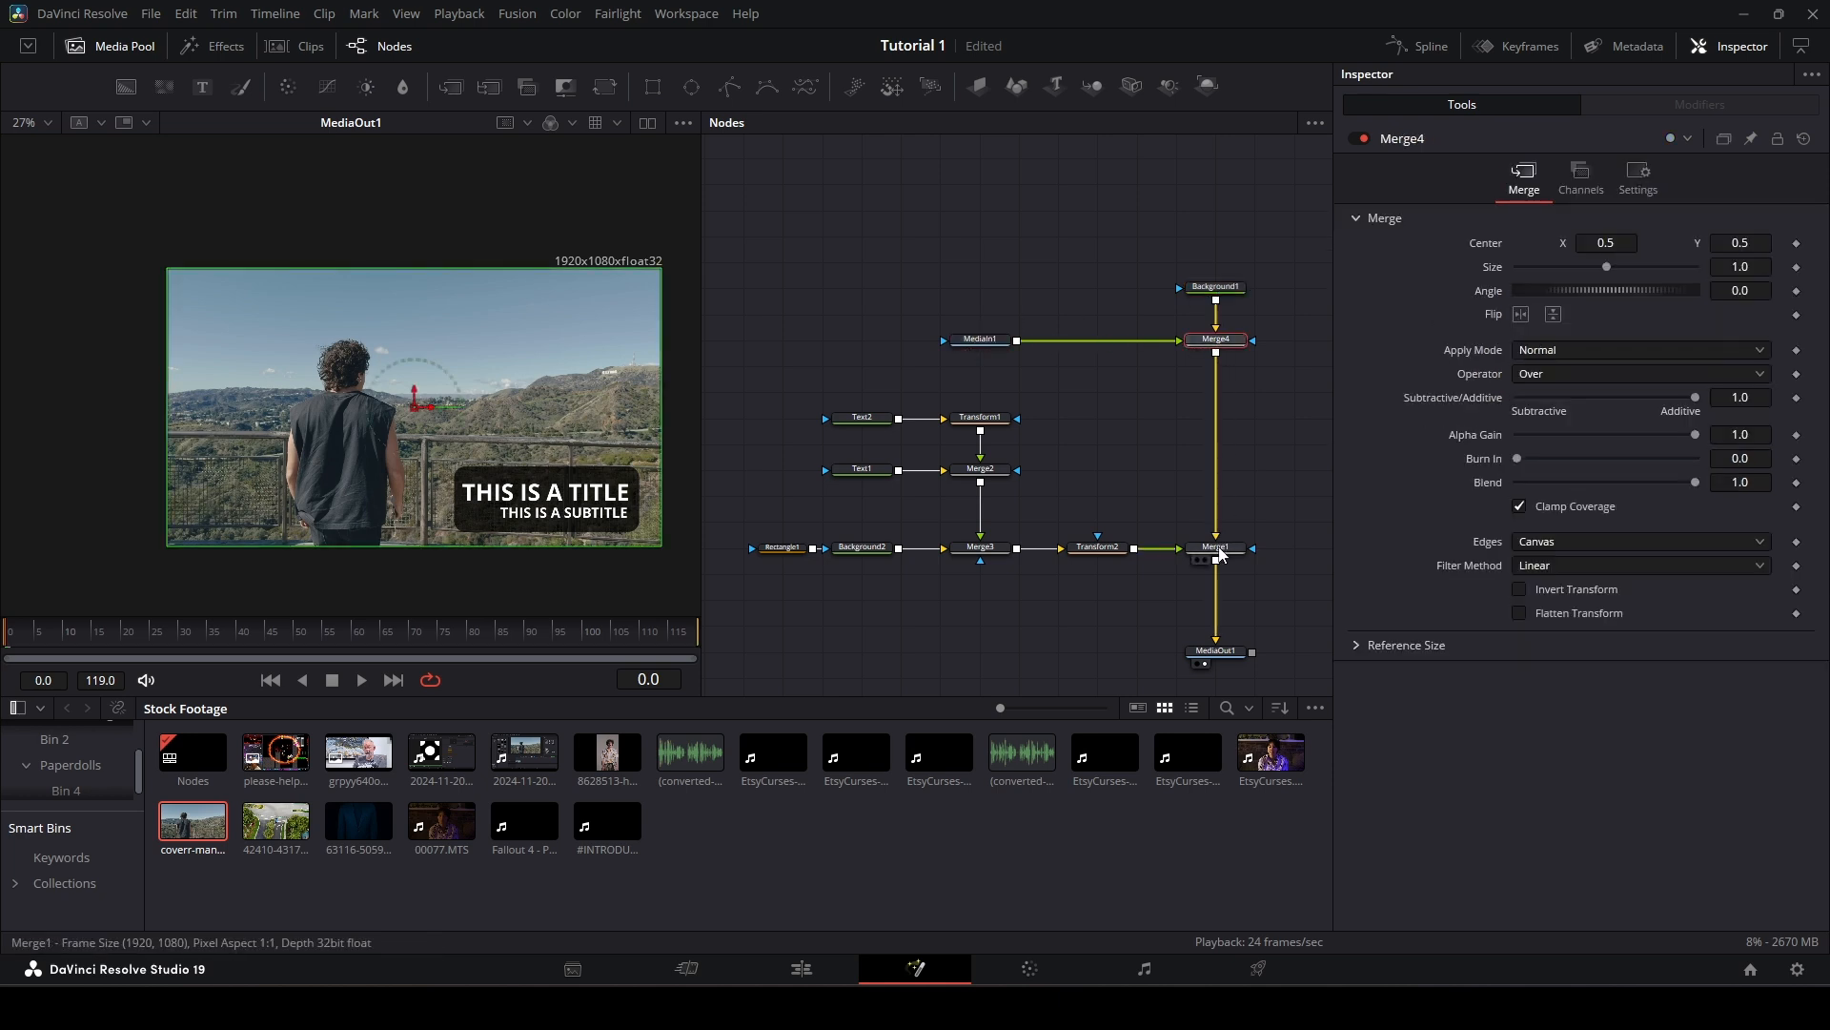
click(1216, 547)
click(1093, 557)
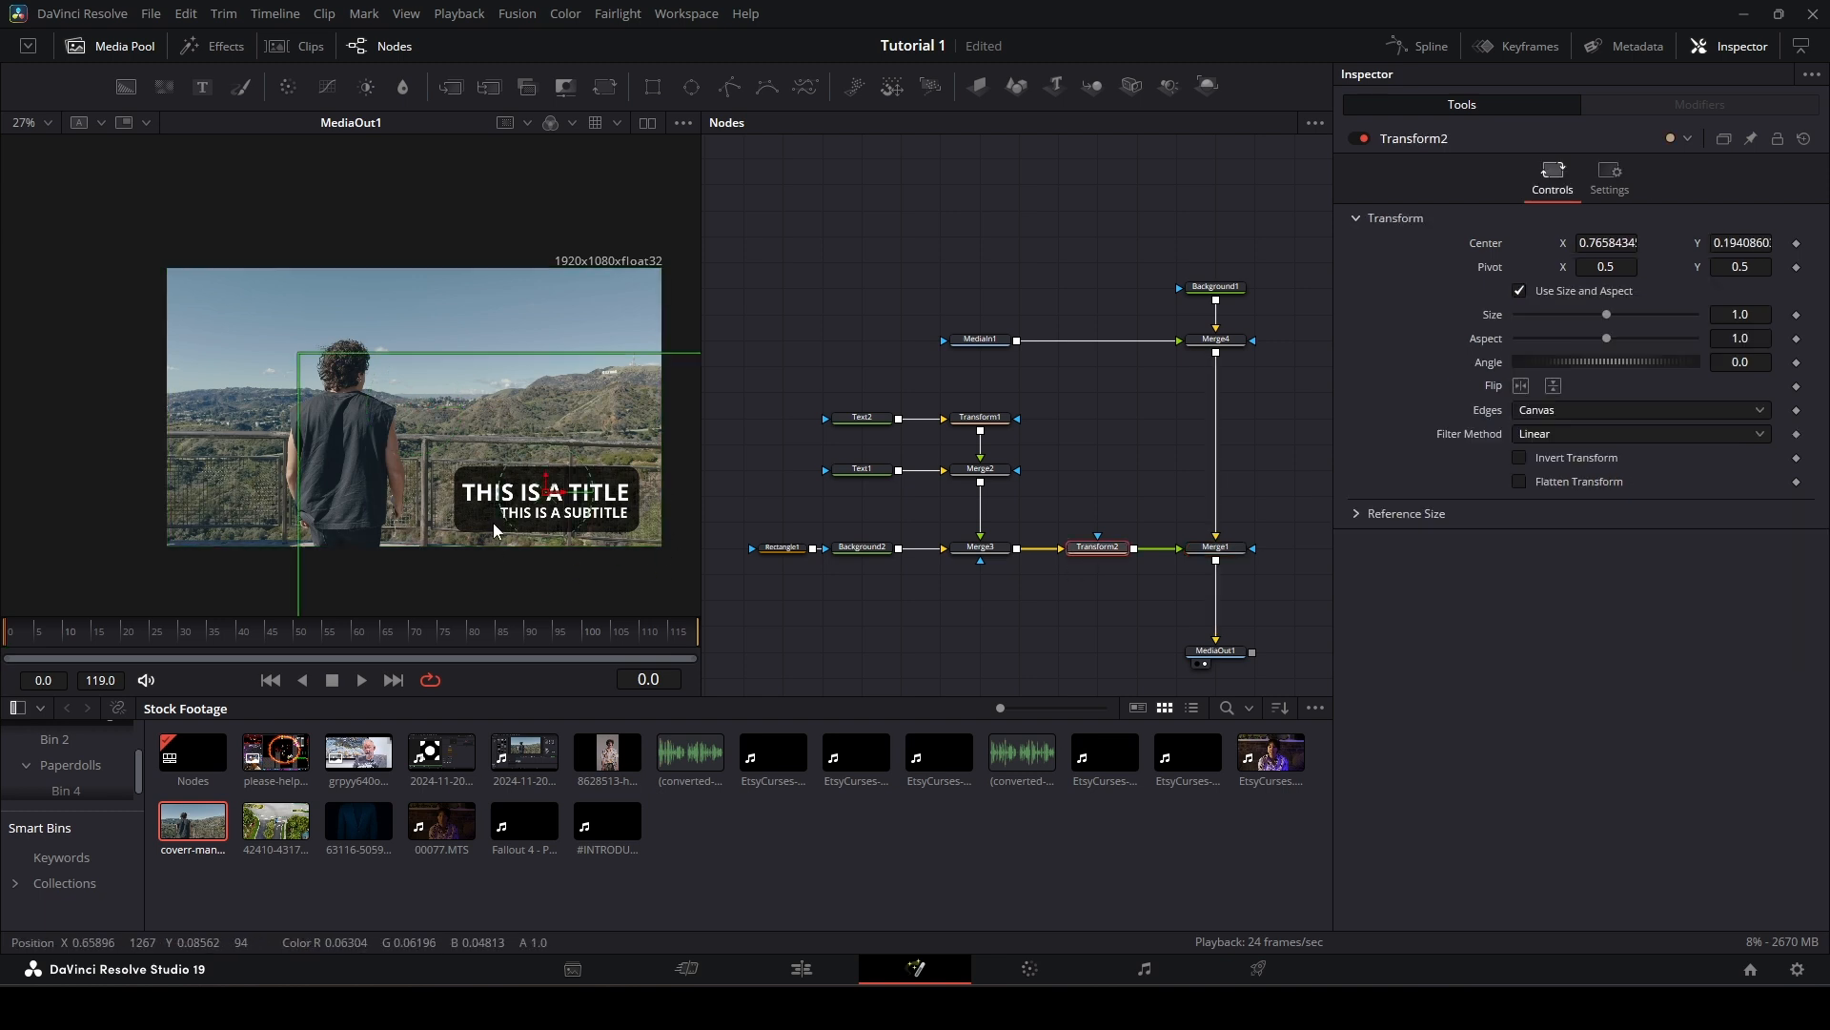
Step: Disconnect Merge1 from MediaOut1, and reconnect Merge1's output to MediaOut1
click(1078, 603)
click(1218, 625)
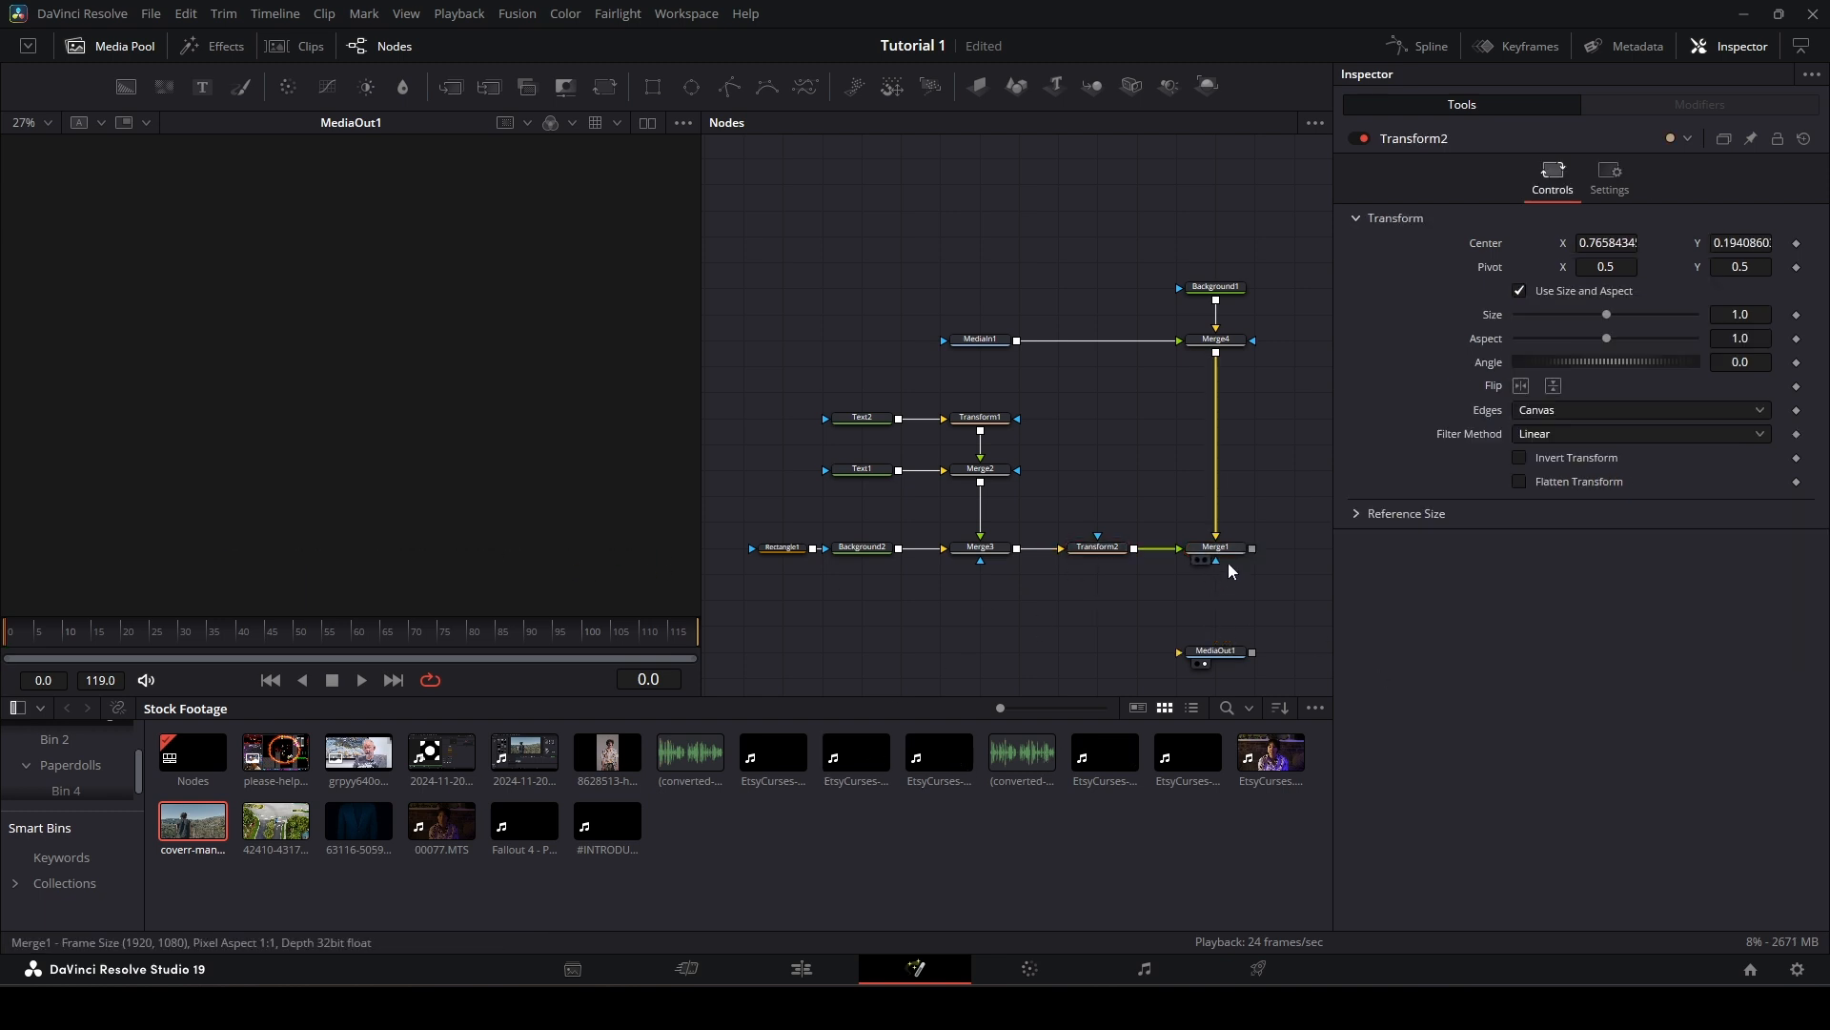
drag(1217, 561, 1222, 658)
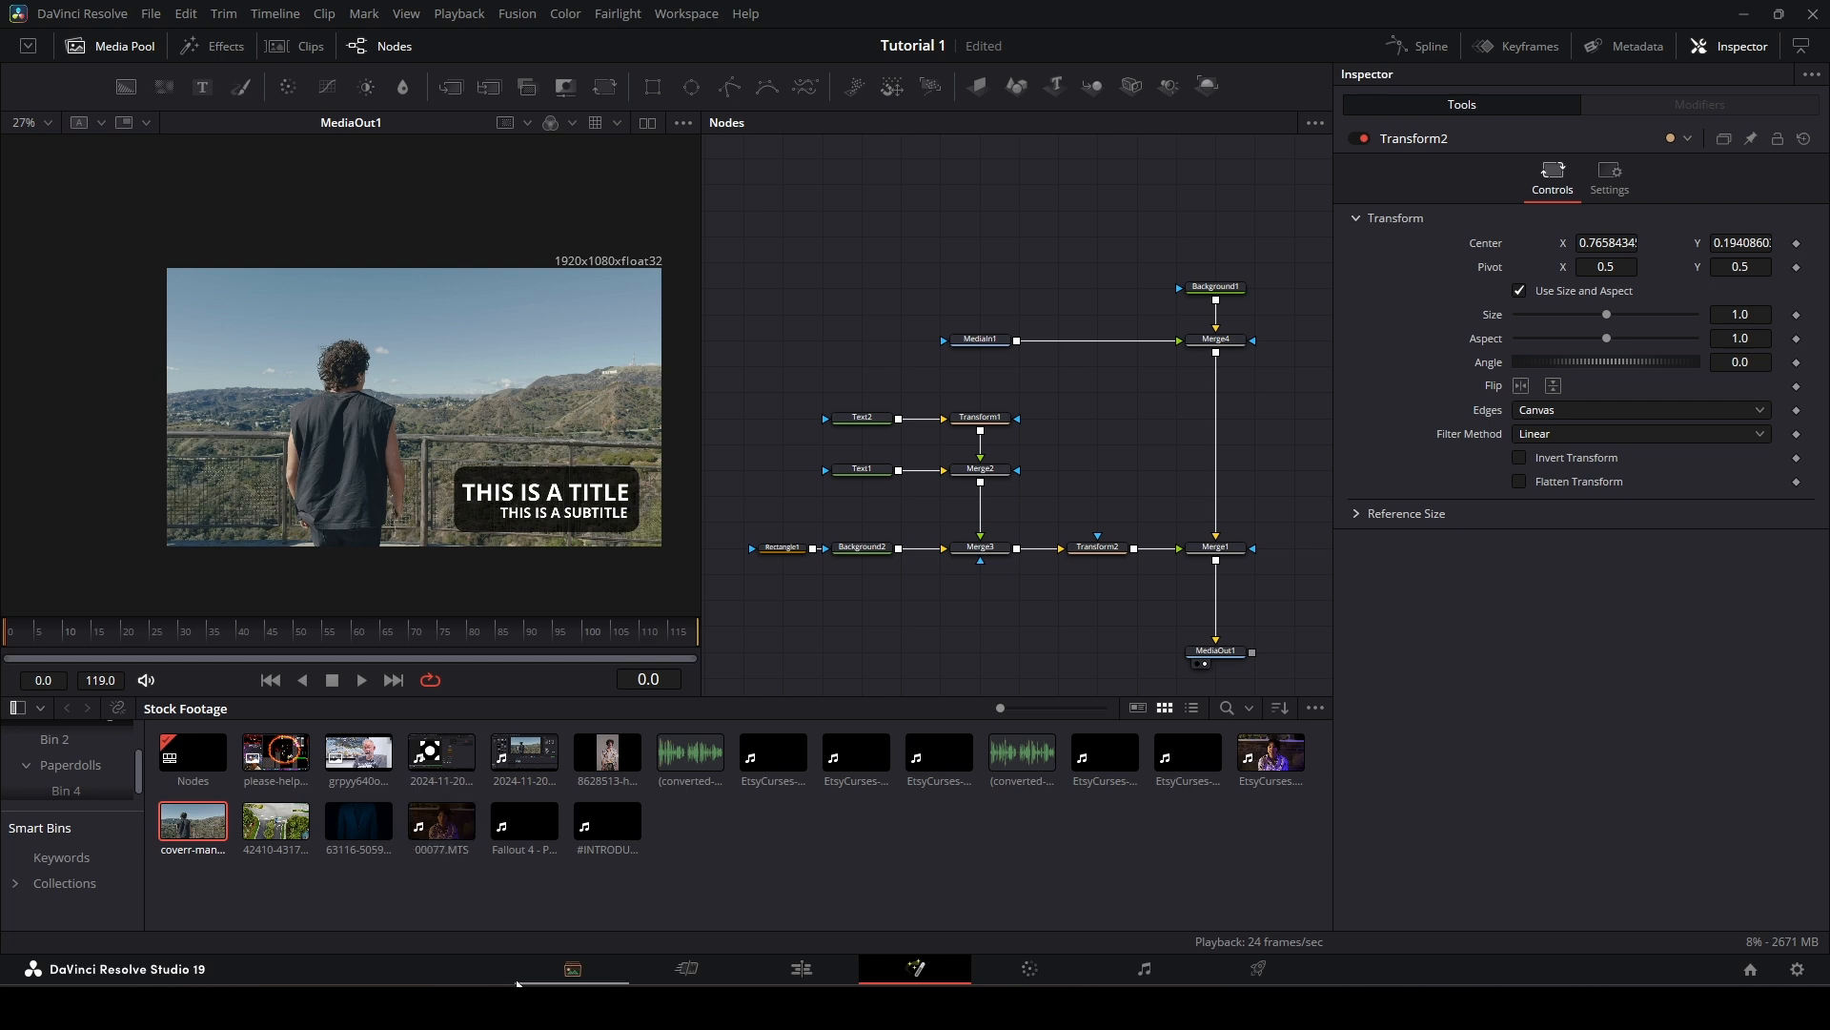
Step: Switch to the Edit page and play the Fusion Composition clip from the timeline start to 01:00:04:00
click(831, 956)
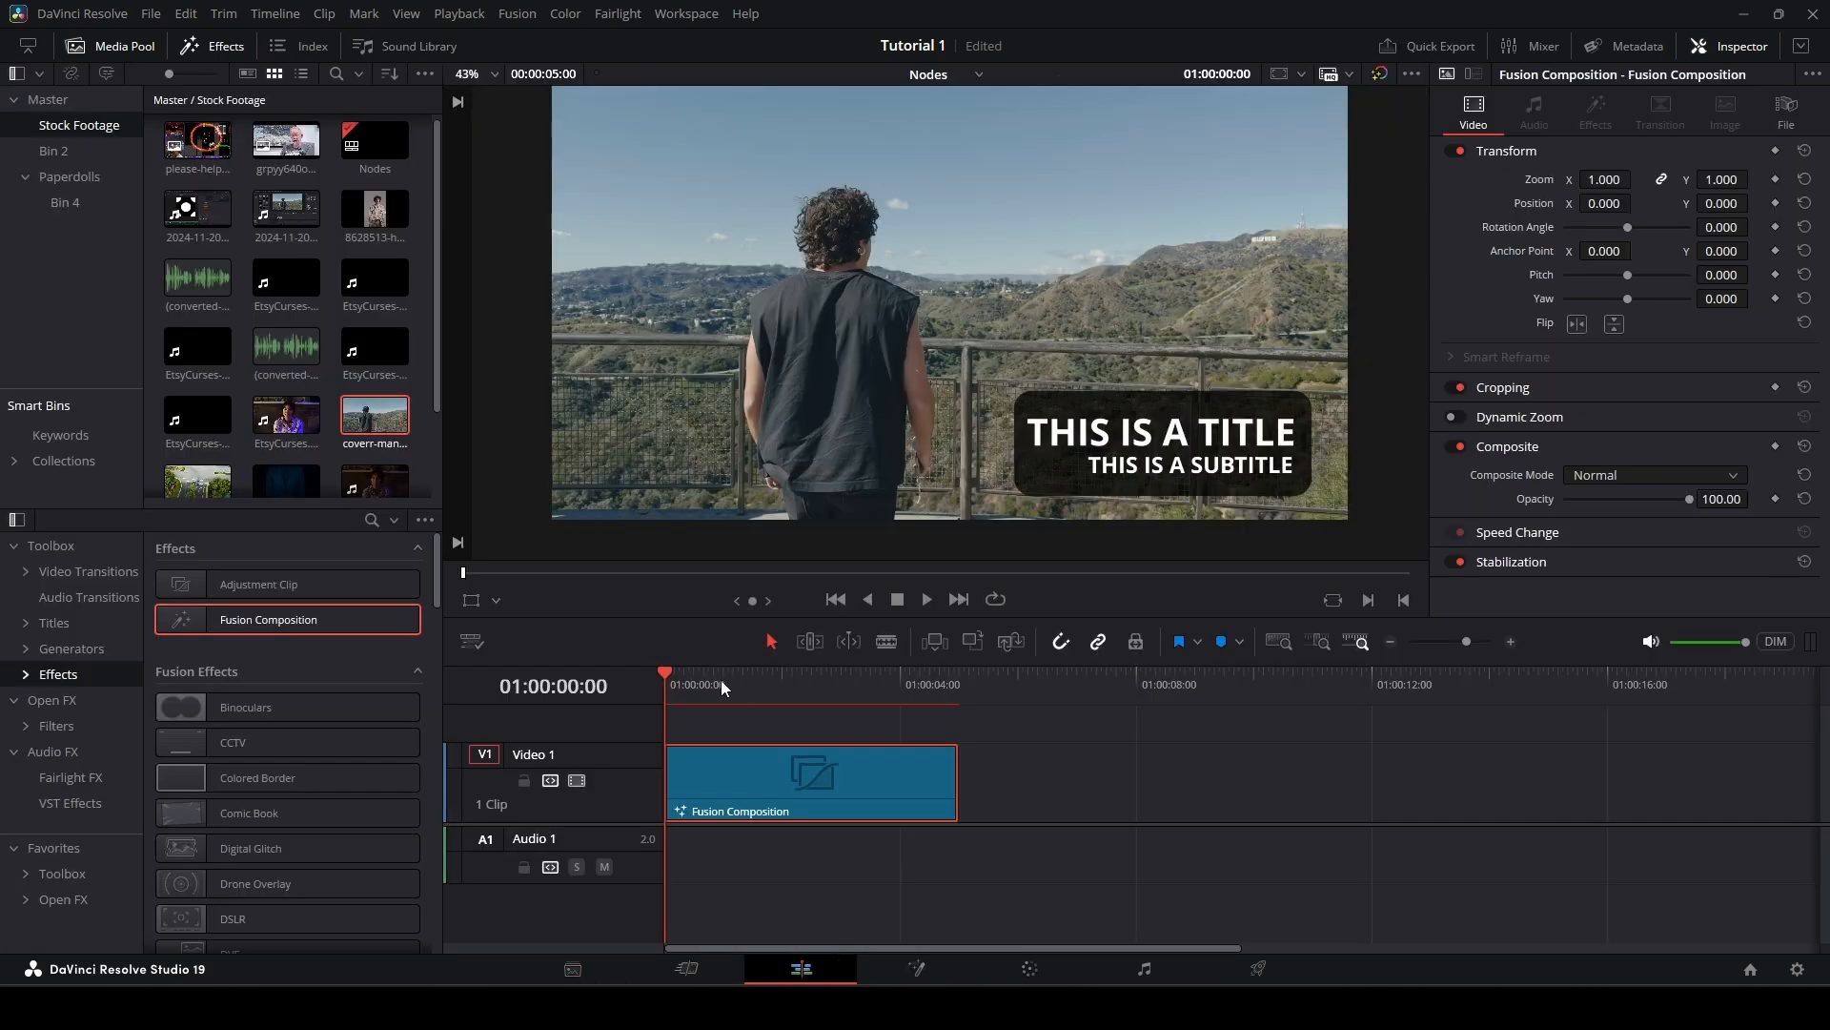
drag(667, 671, 616, 701)
key(space)
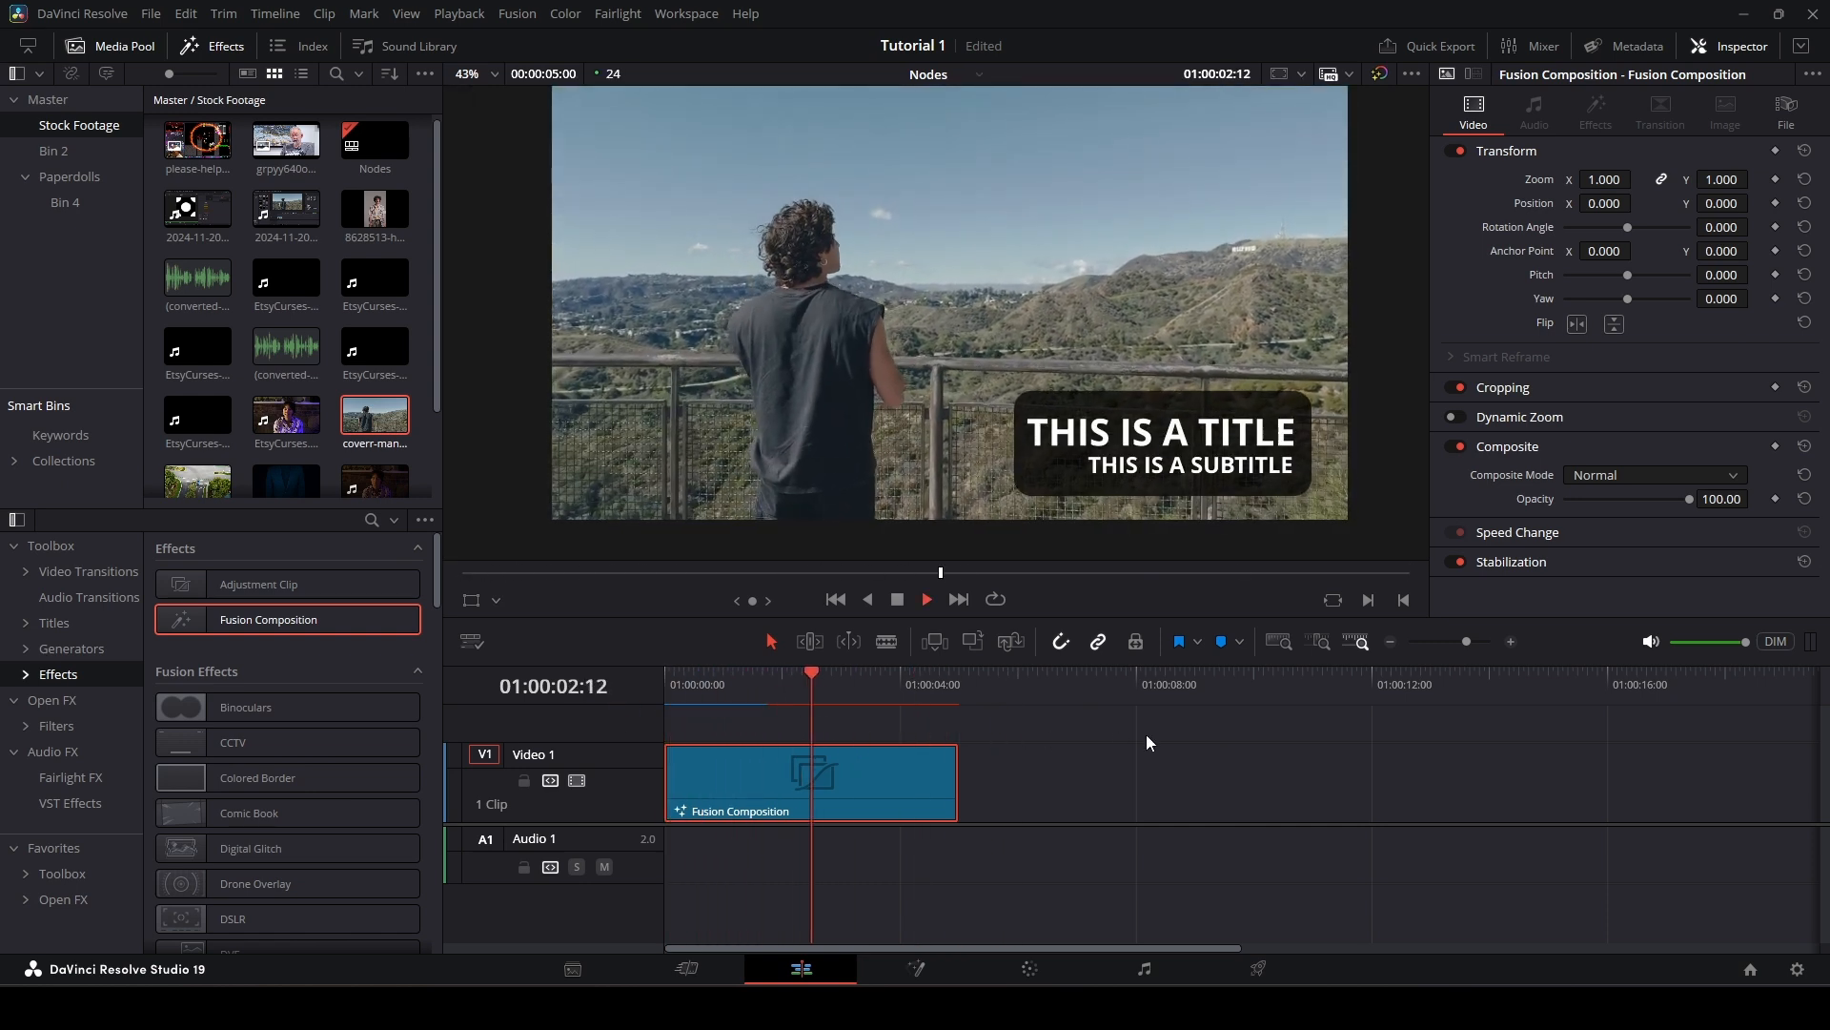
key(space)
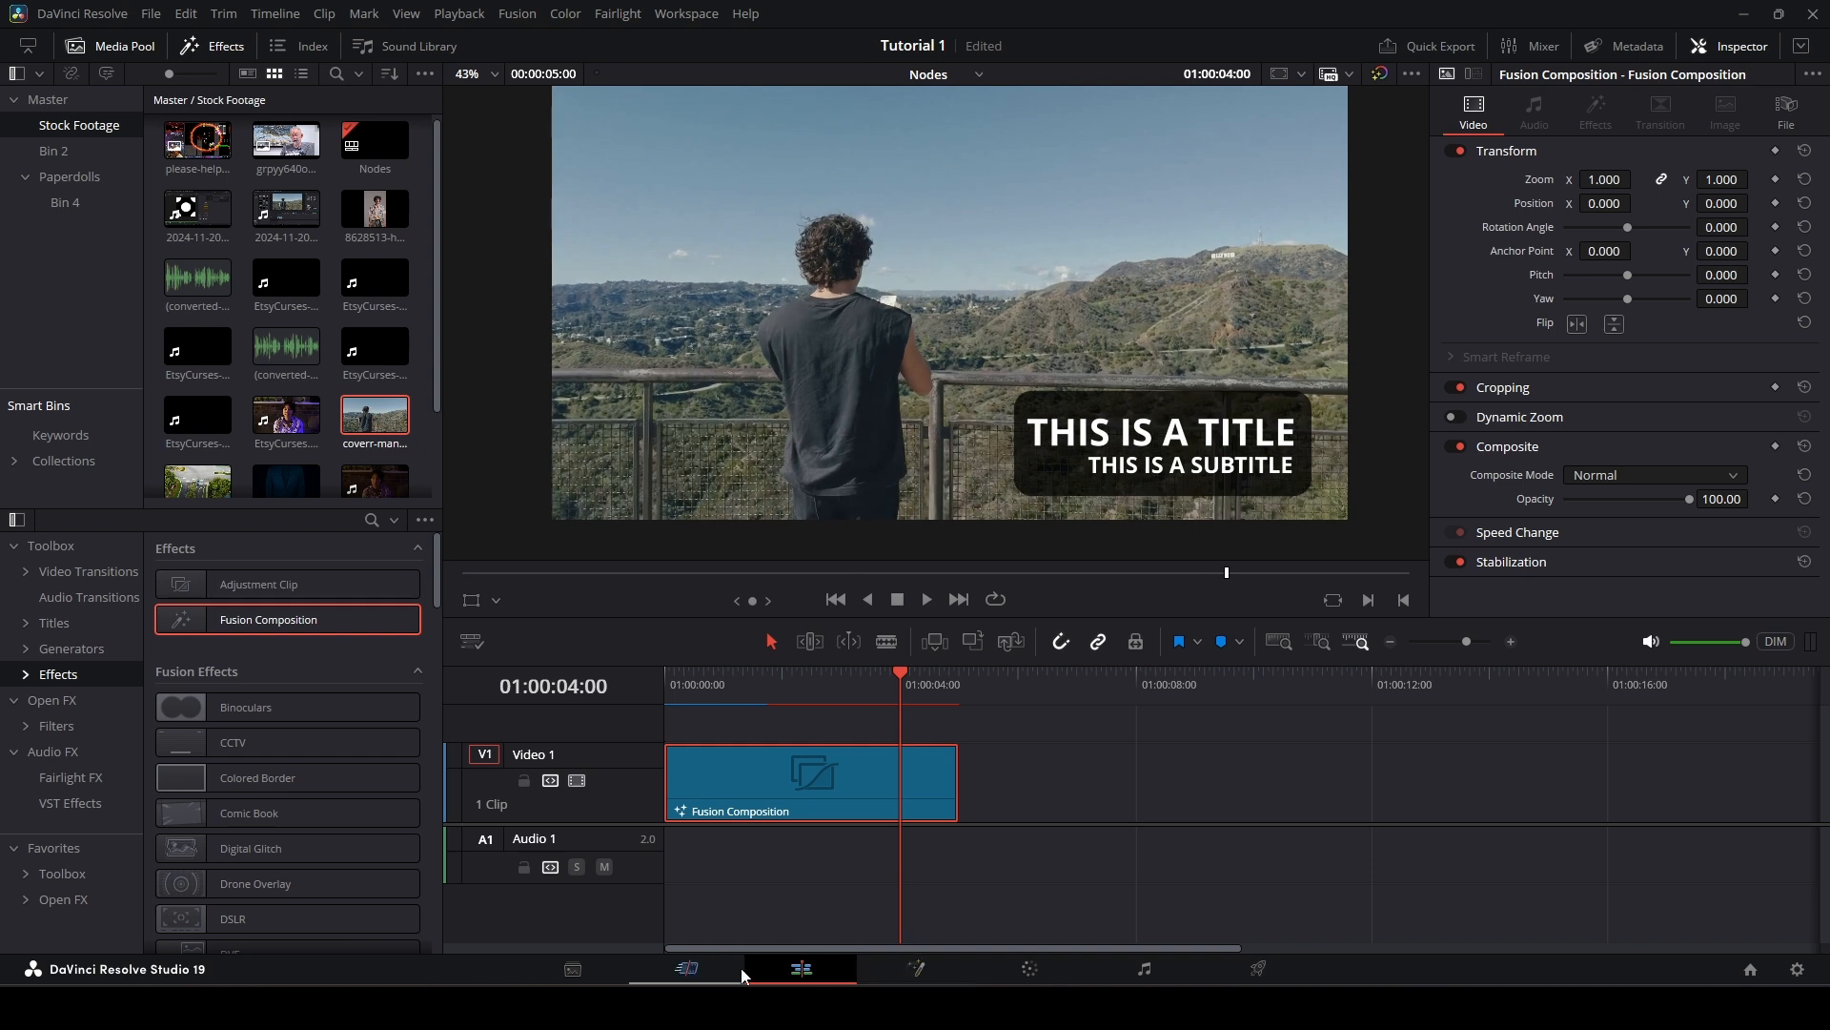
Step: Return to the Fusion page and review the title composition's full node tree
click(917, 968)
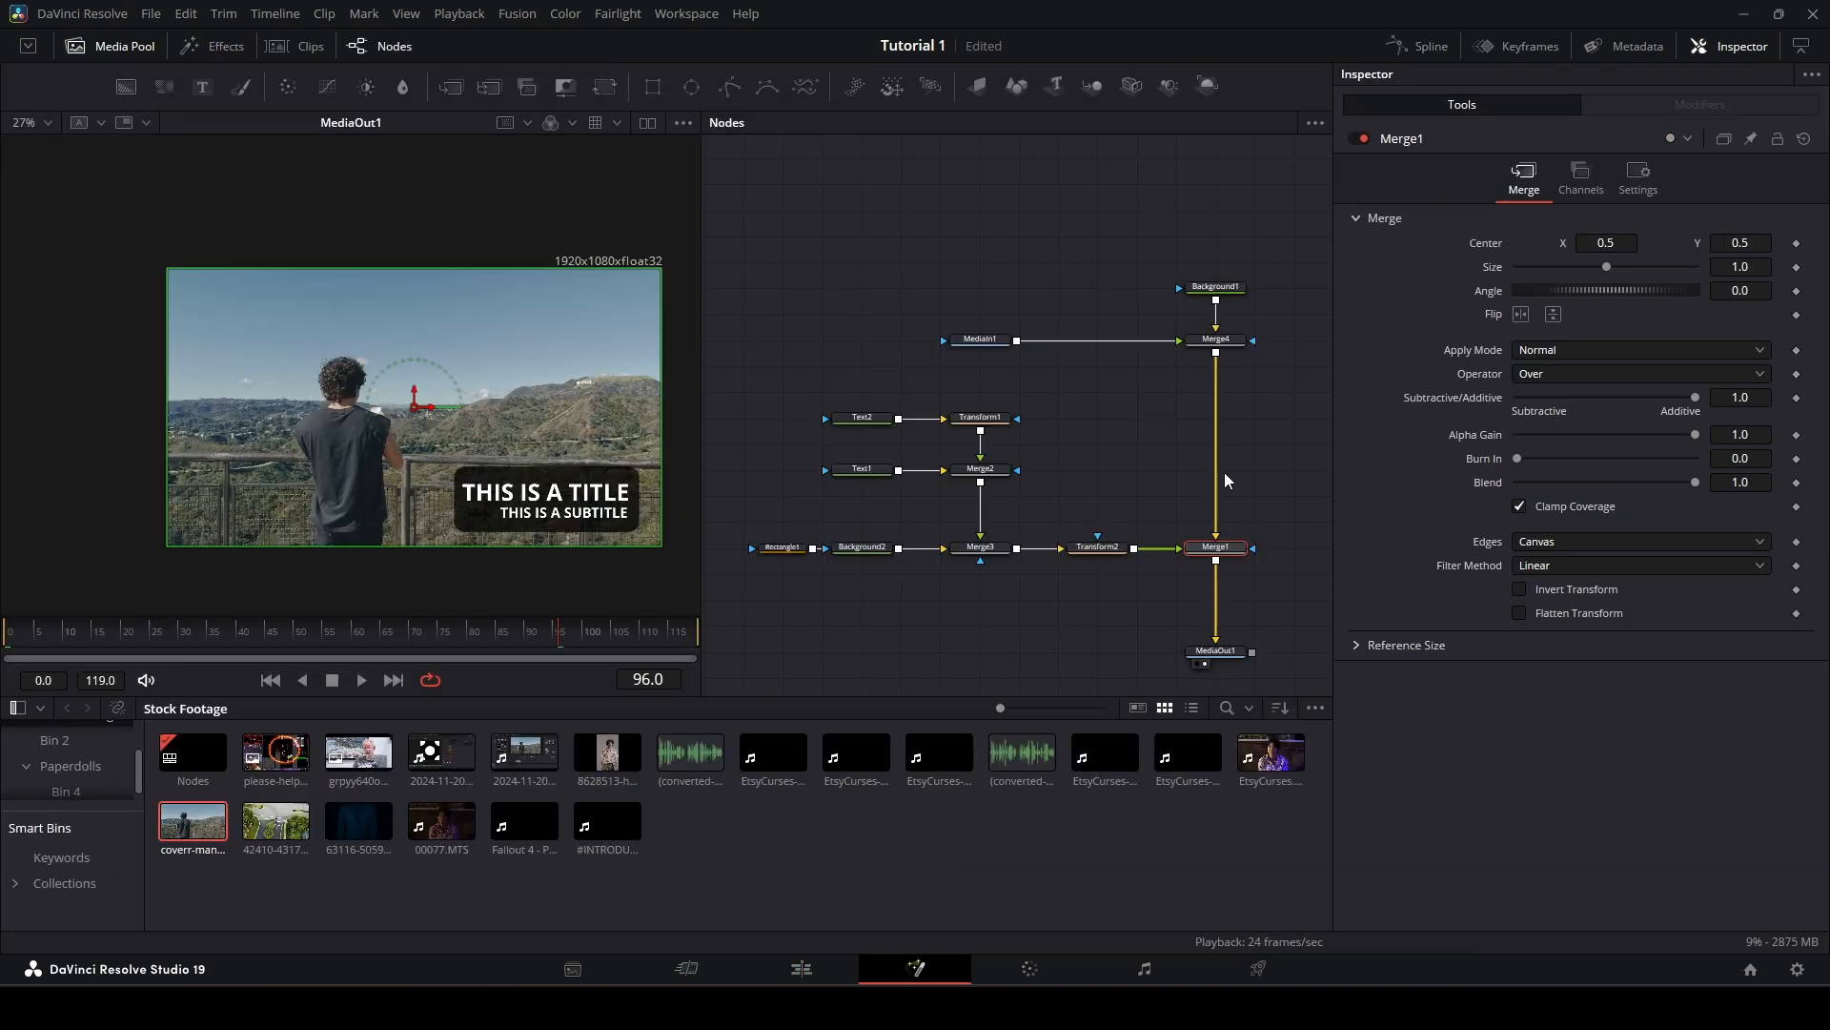
scroll(1224, 472, down, 2)
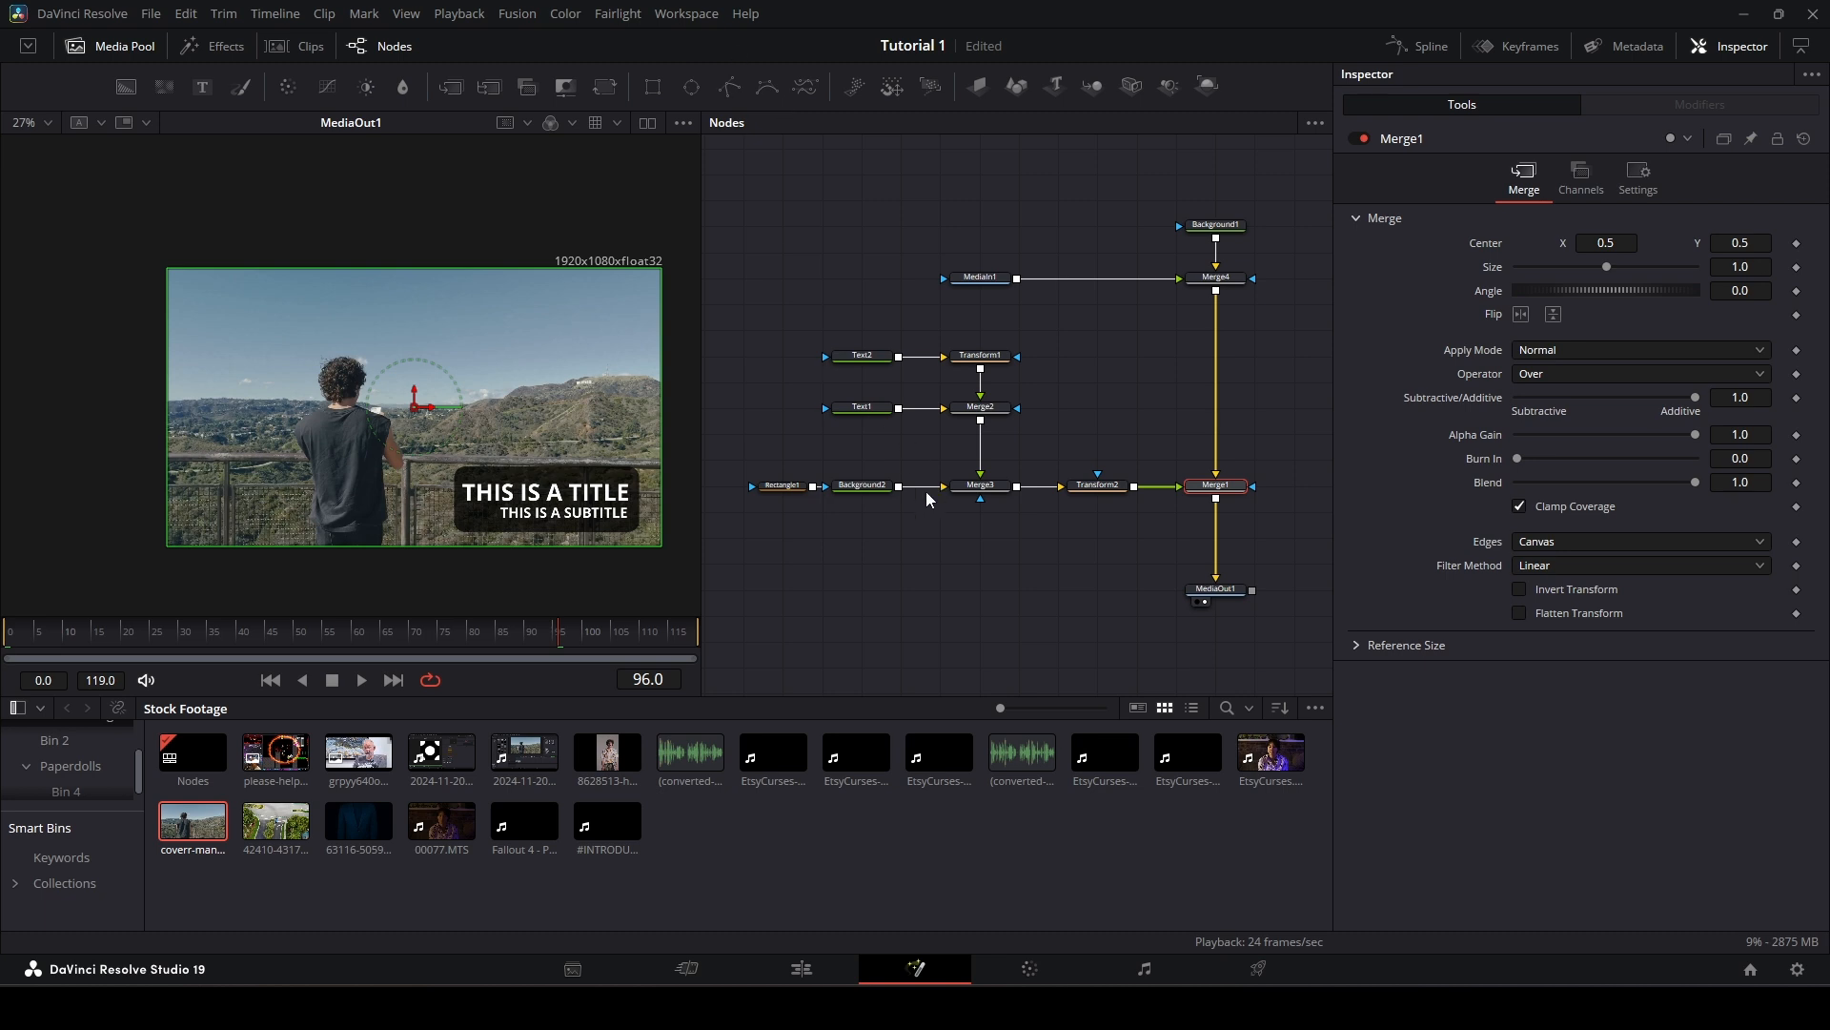
scroll(1085, 539, up, 1)
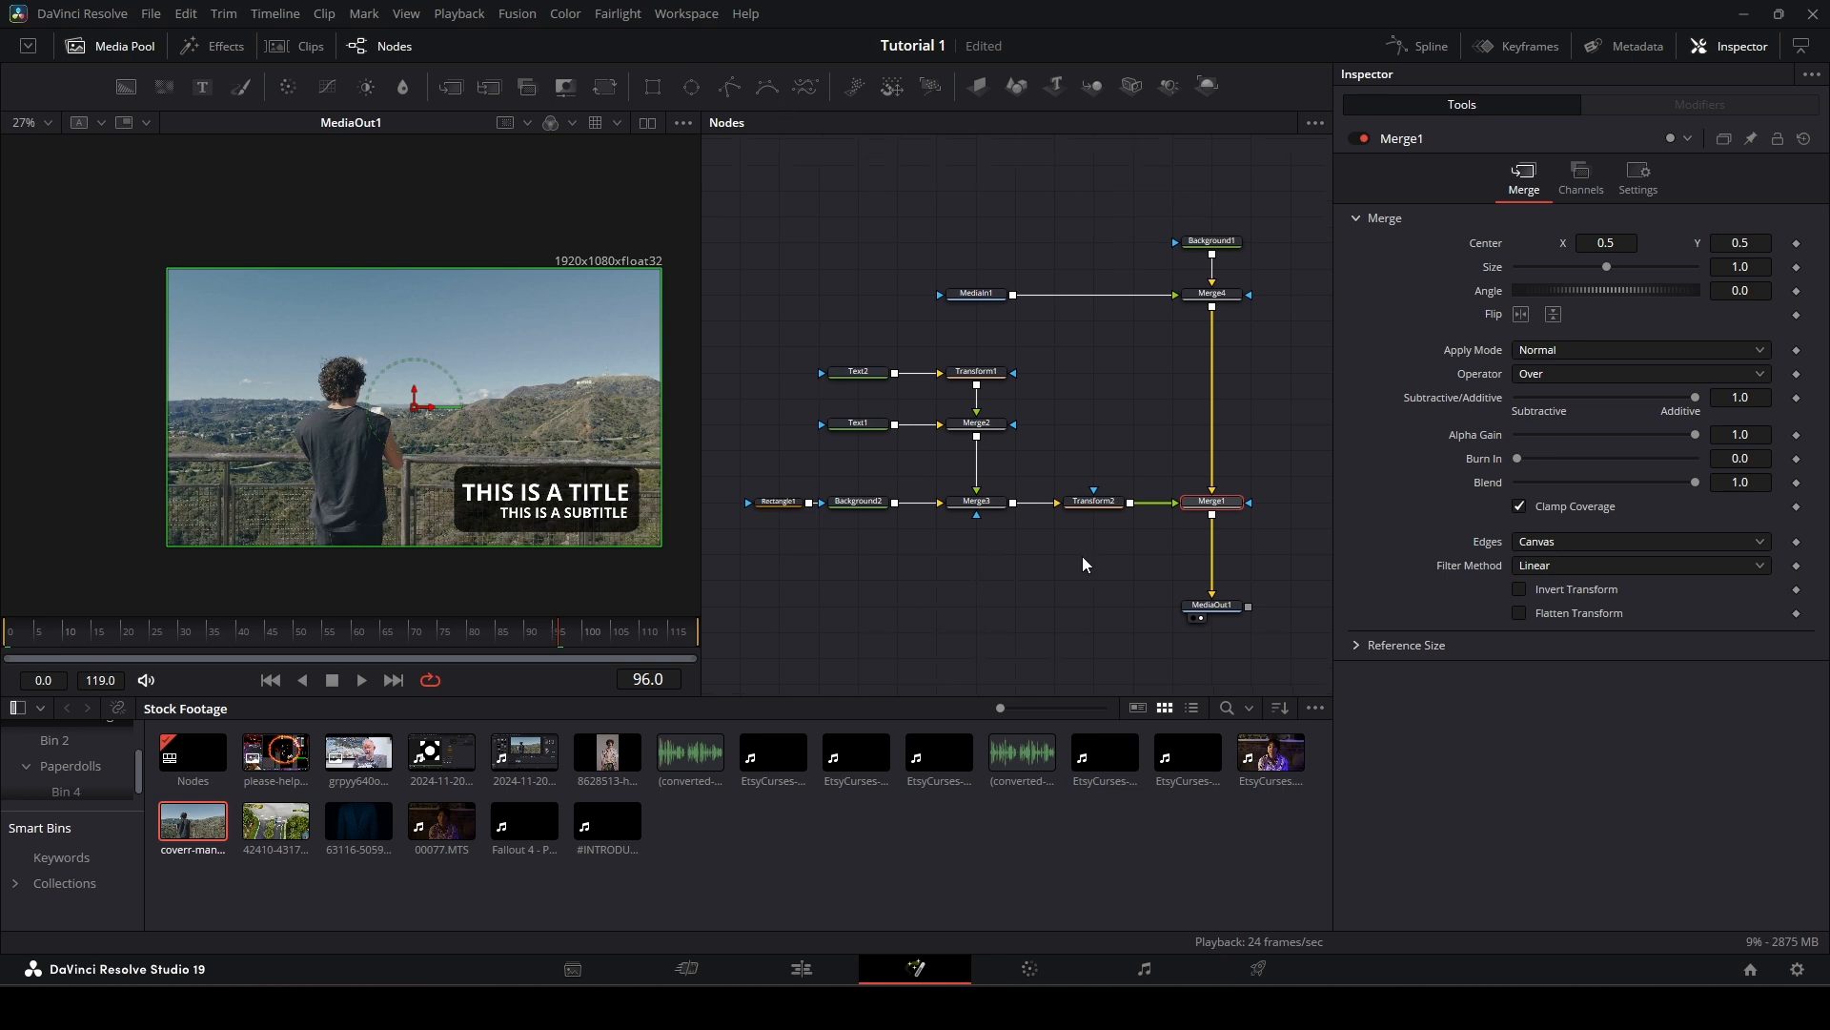
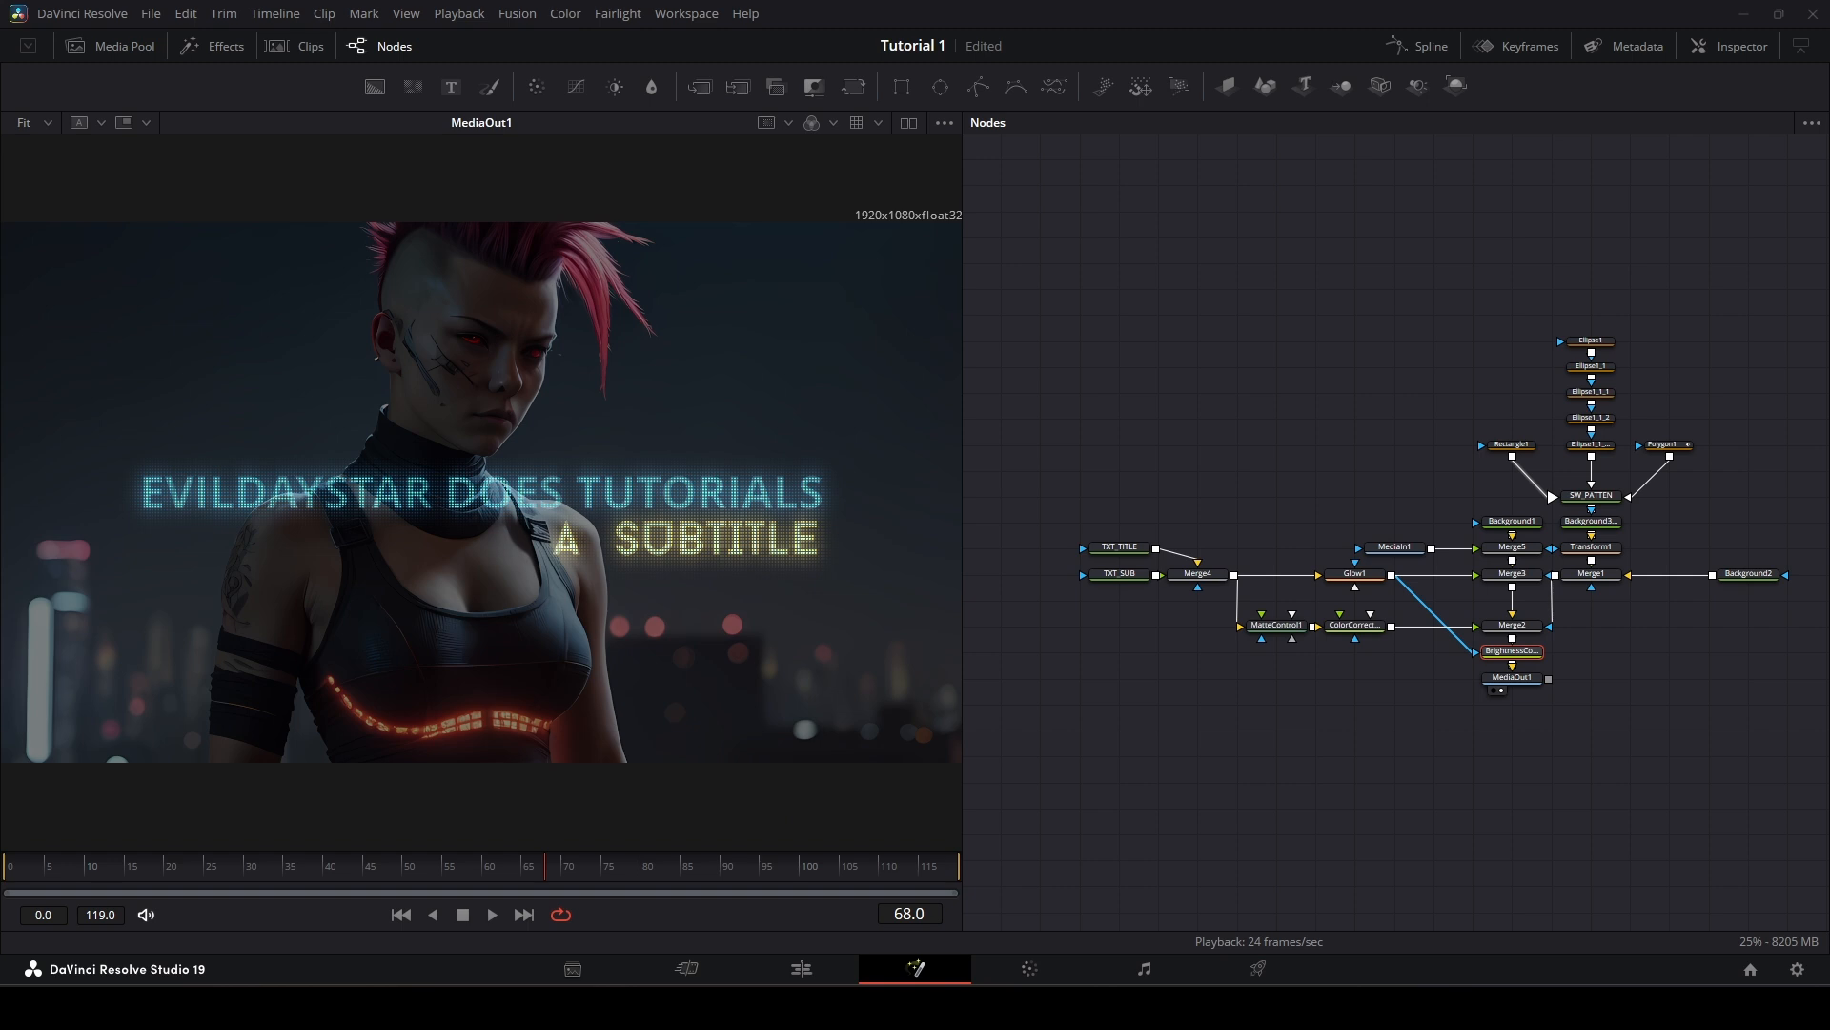
Step: Examine the neon title and subtitle's dot pattern up close in the viewer, along with the composition's node tree
drag(1345, 438, 1313, 448)
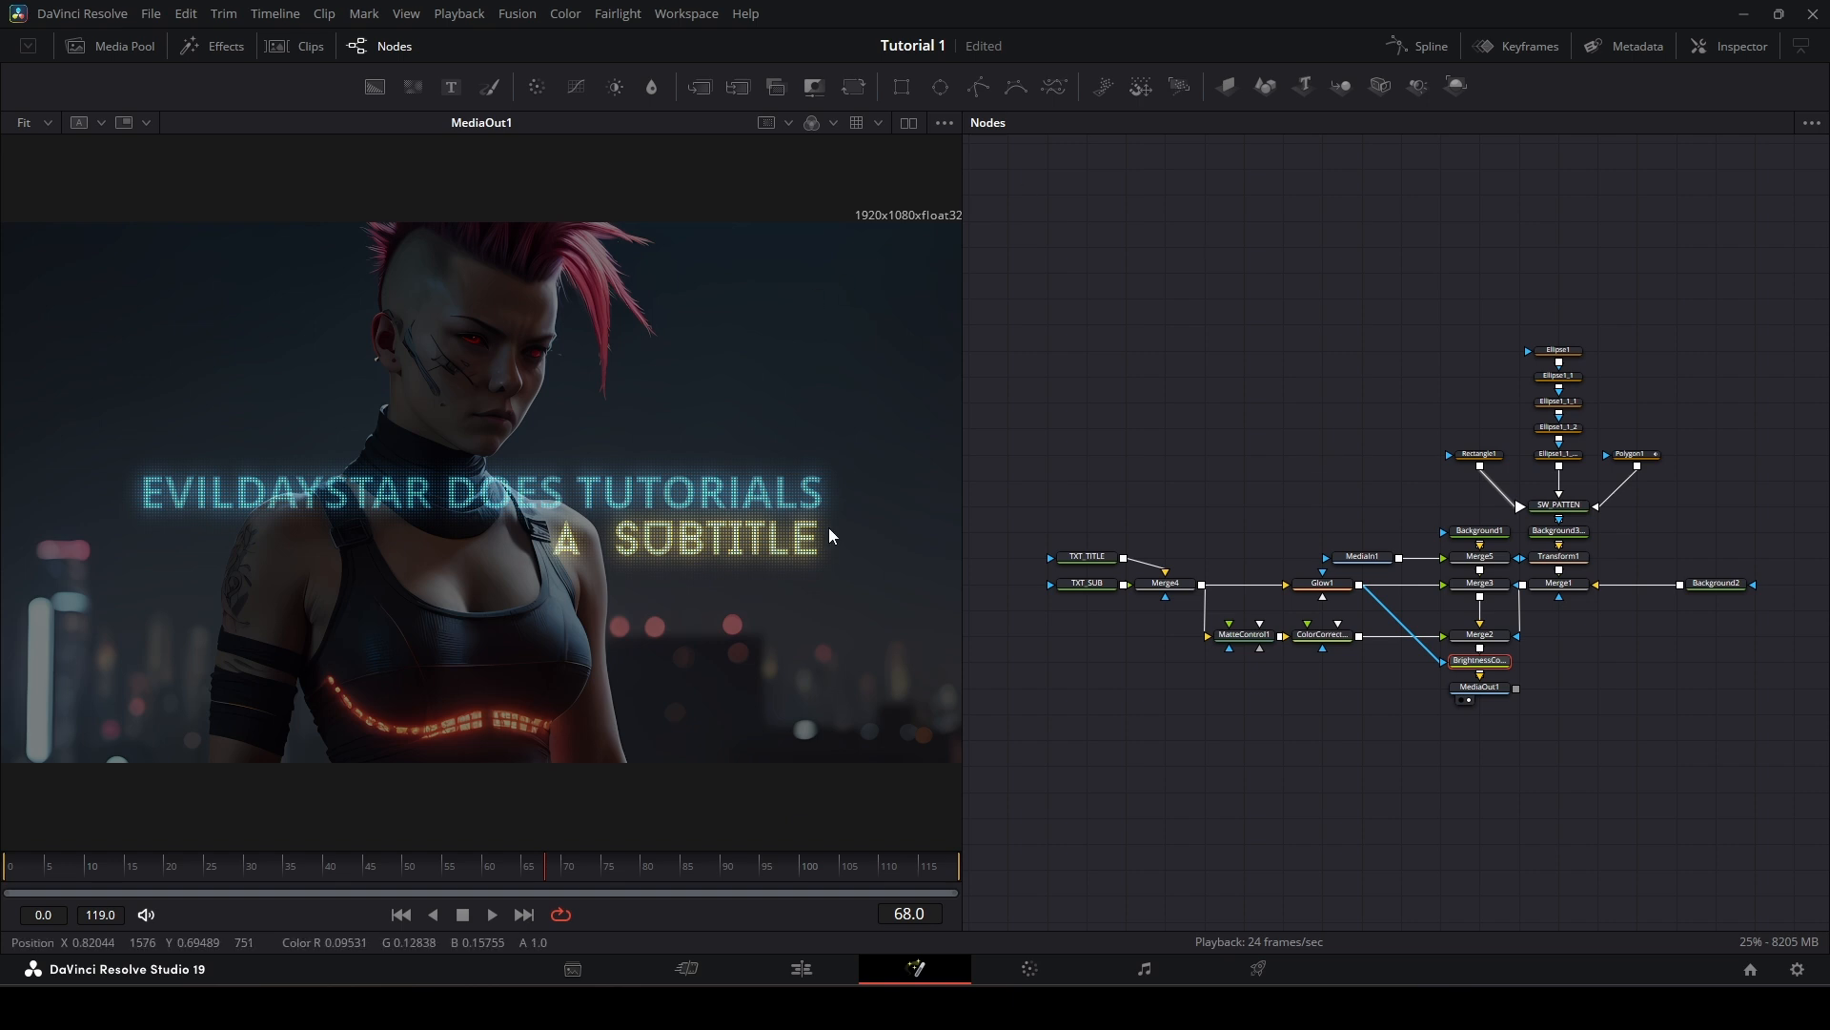
scroll(760, 498, up, 6)
scroll(531, 396, down, 7)
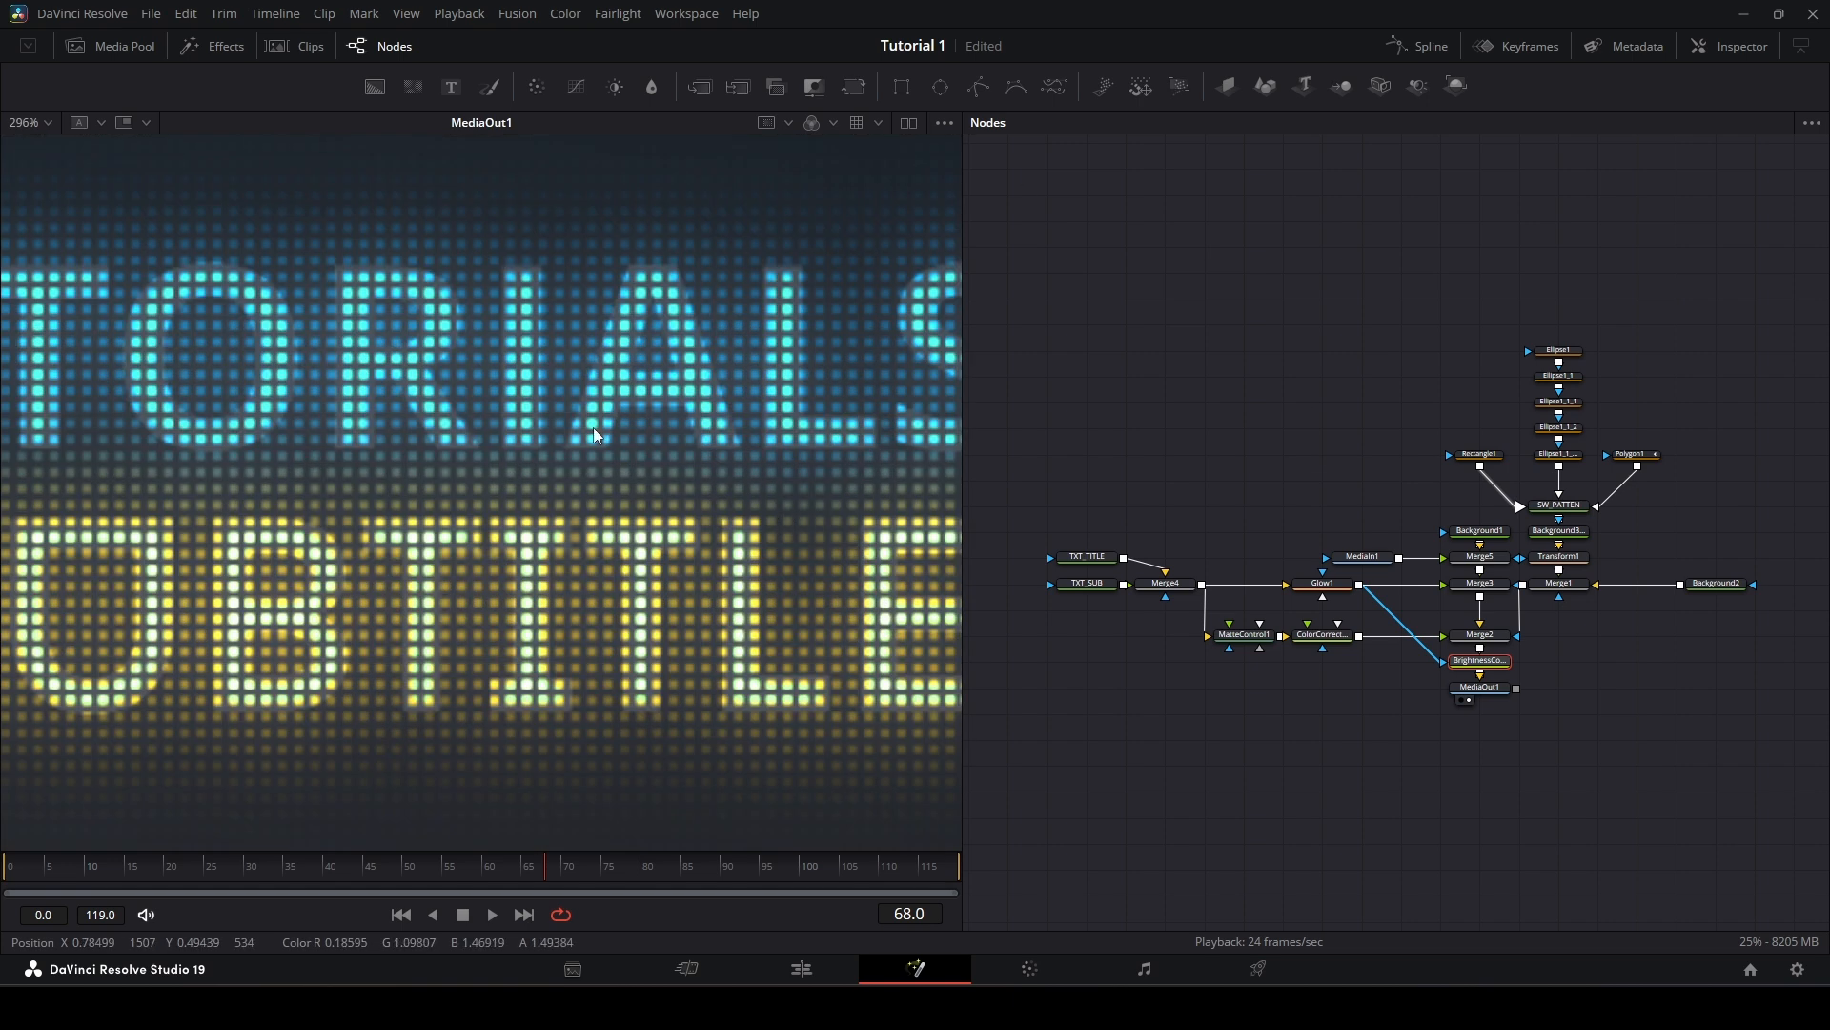
drag(605, 404, 812, 434)
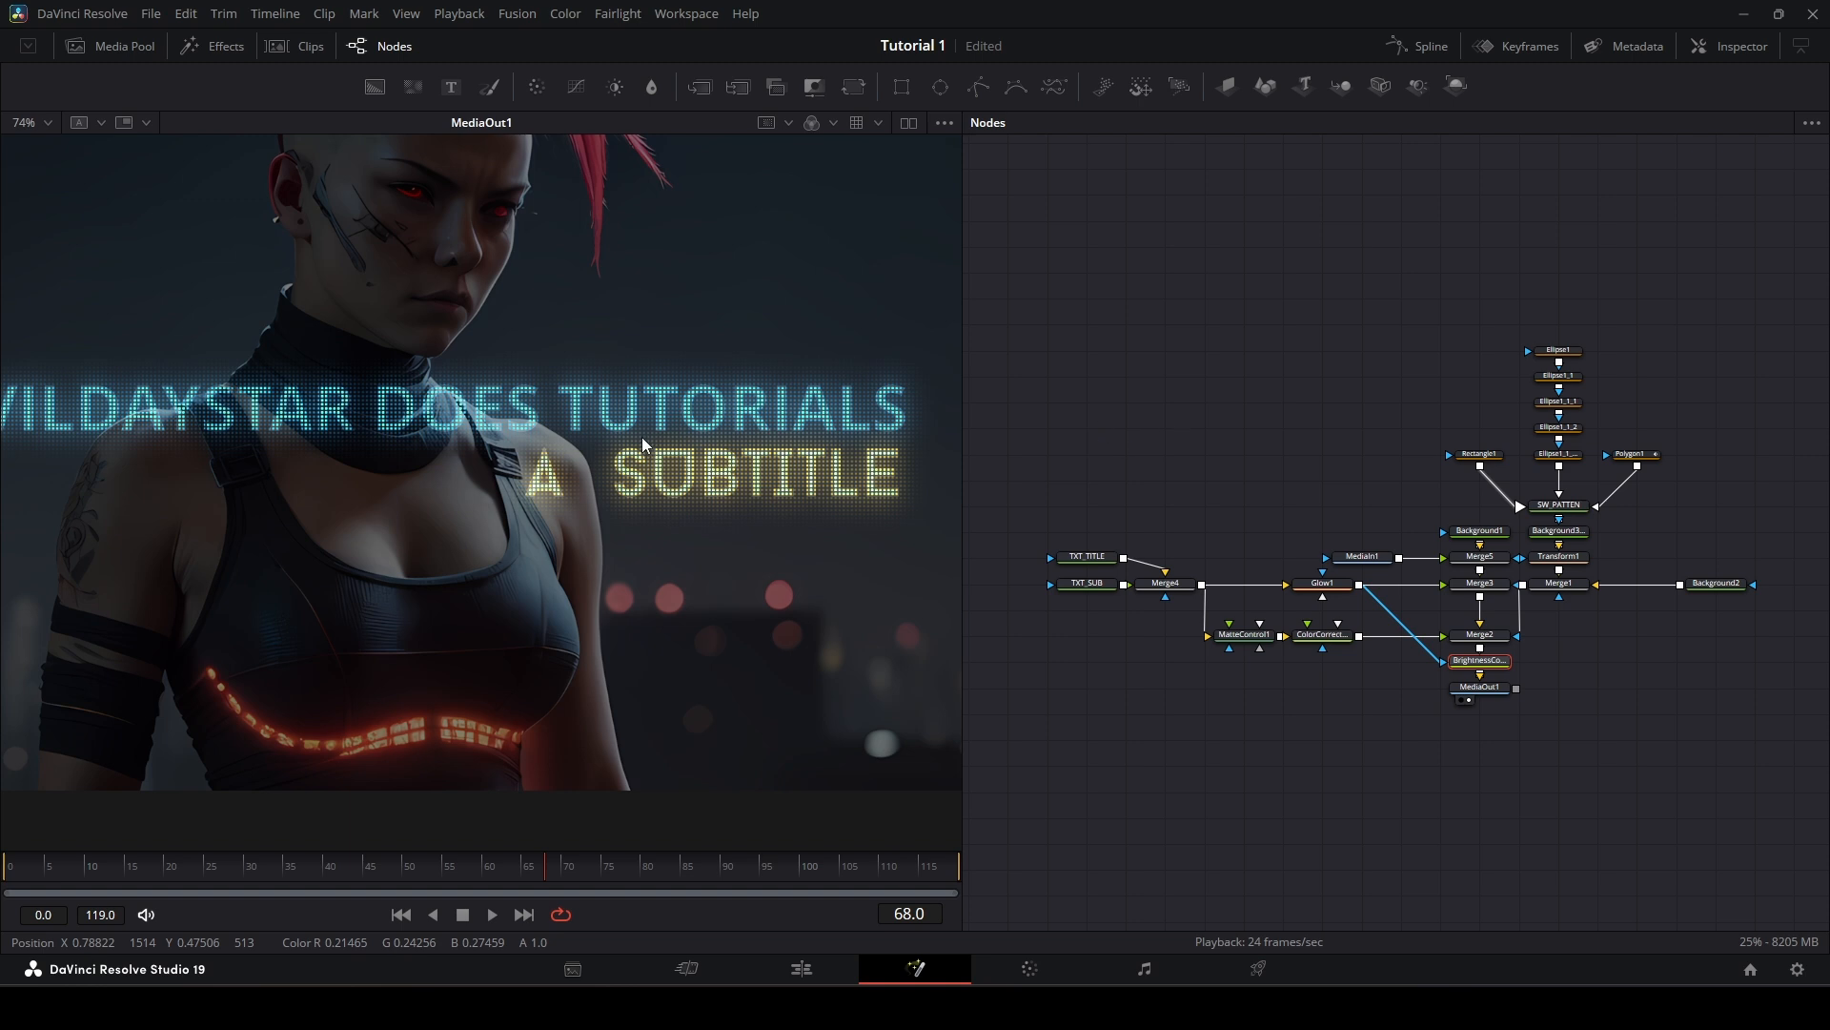
scroll(724, 472, down, 3)
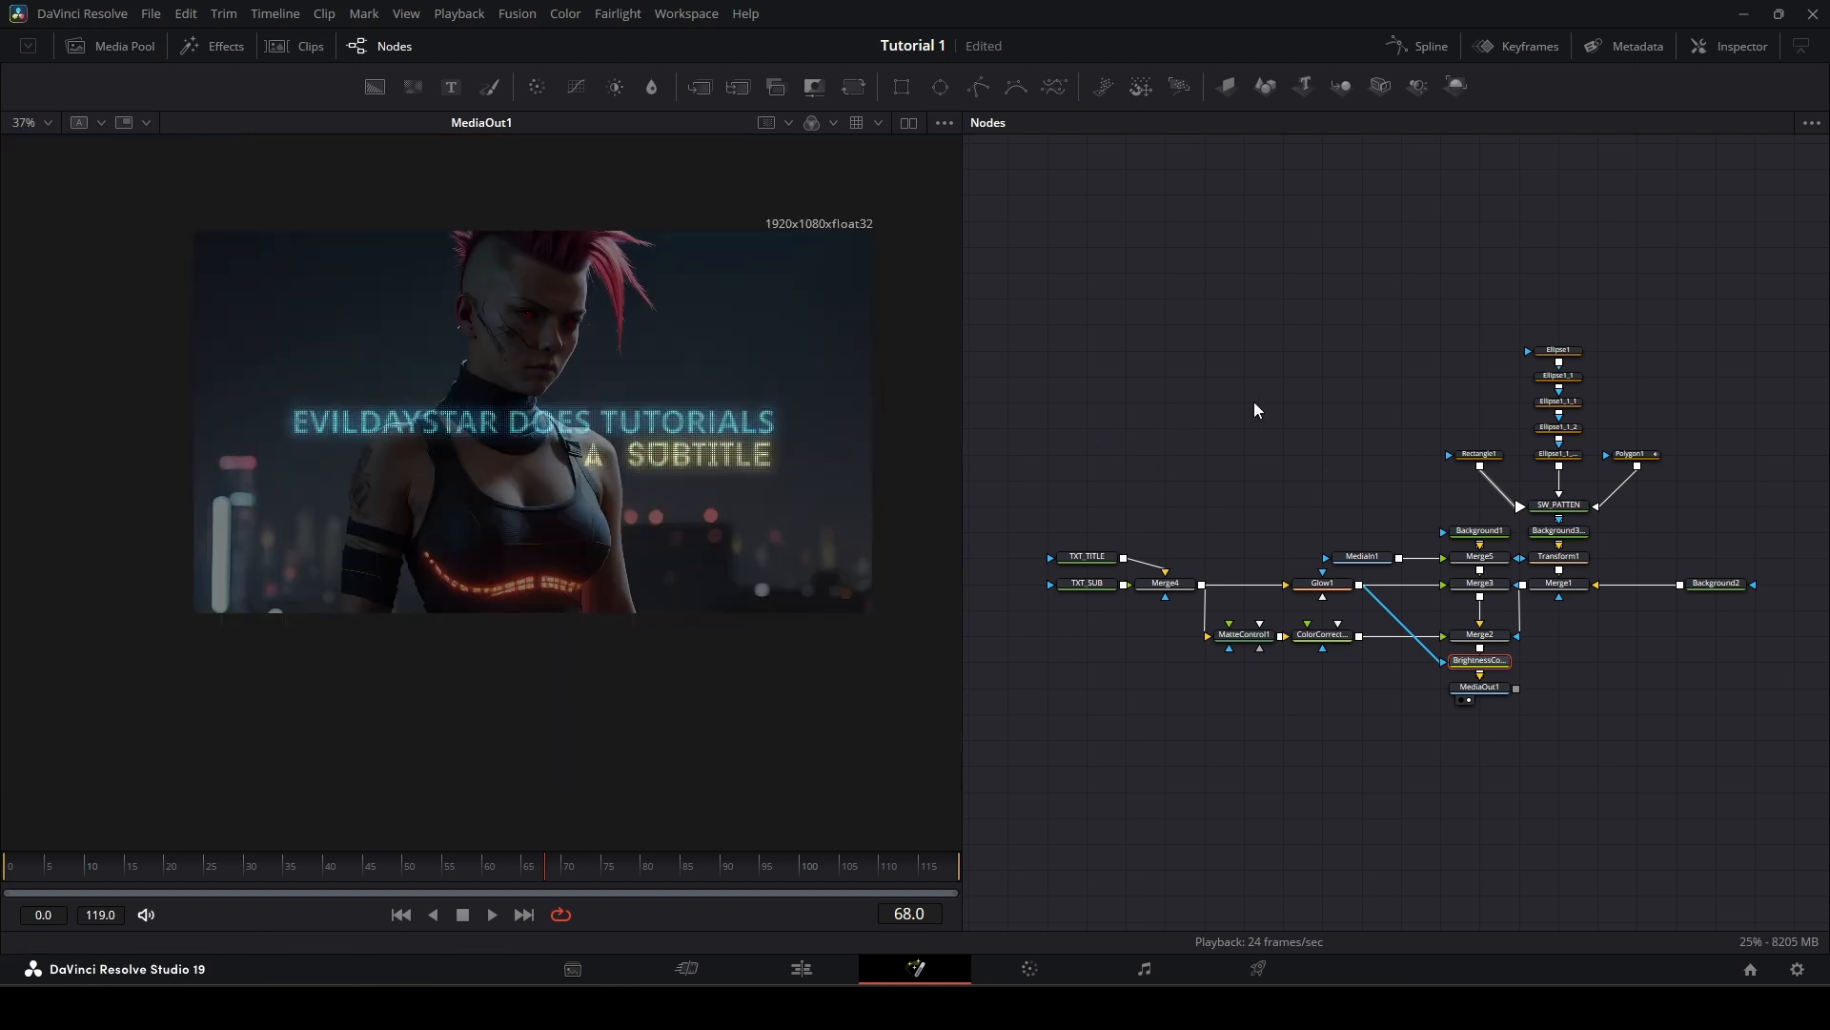
scroll(674, 469, up, 3)
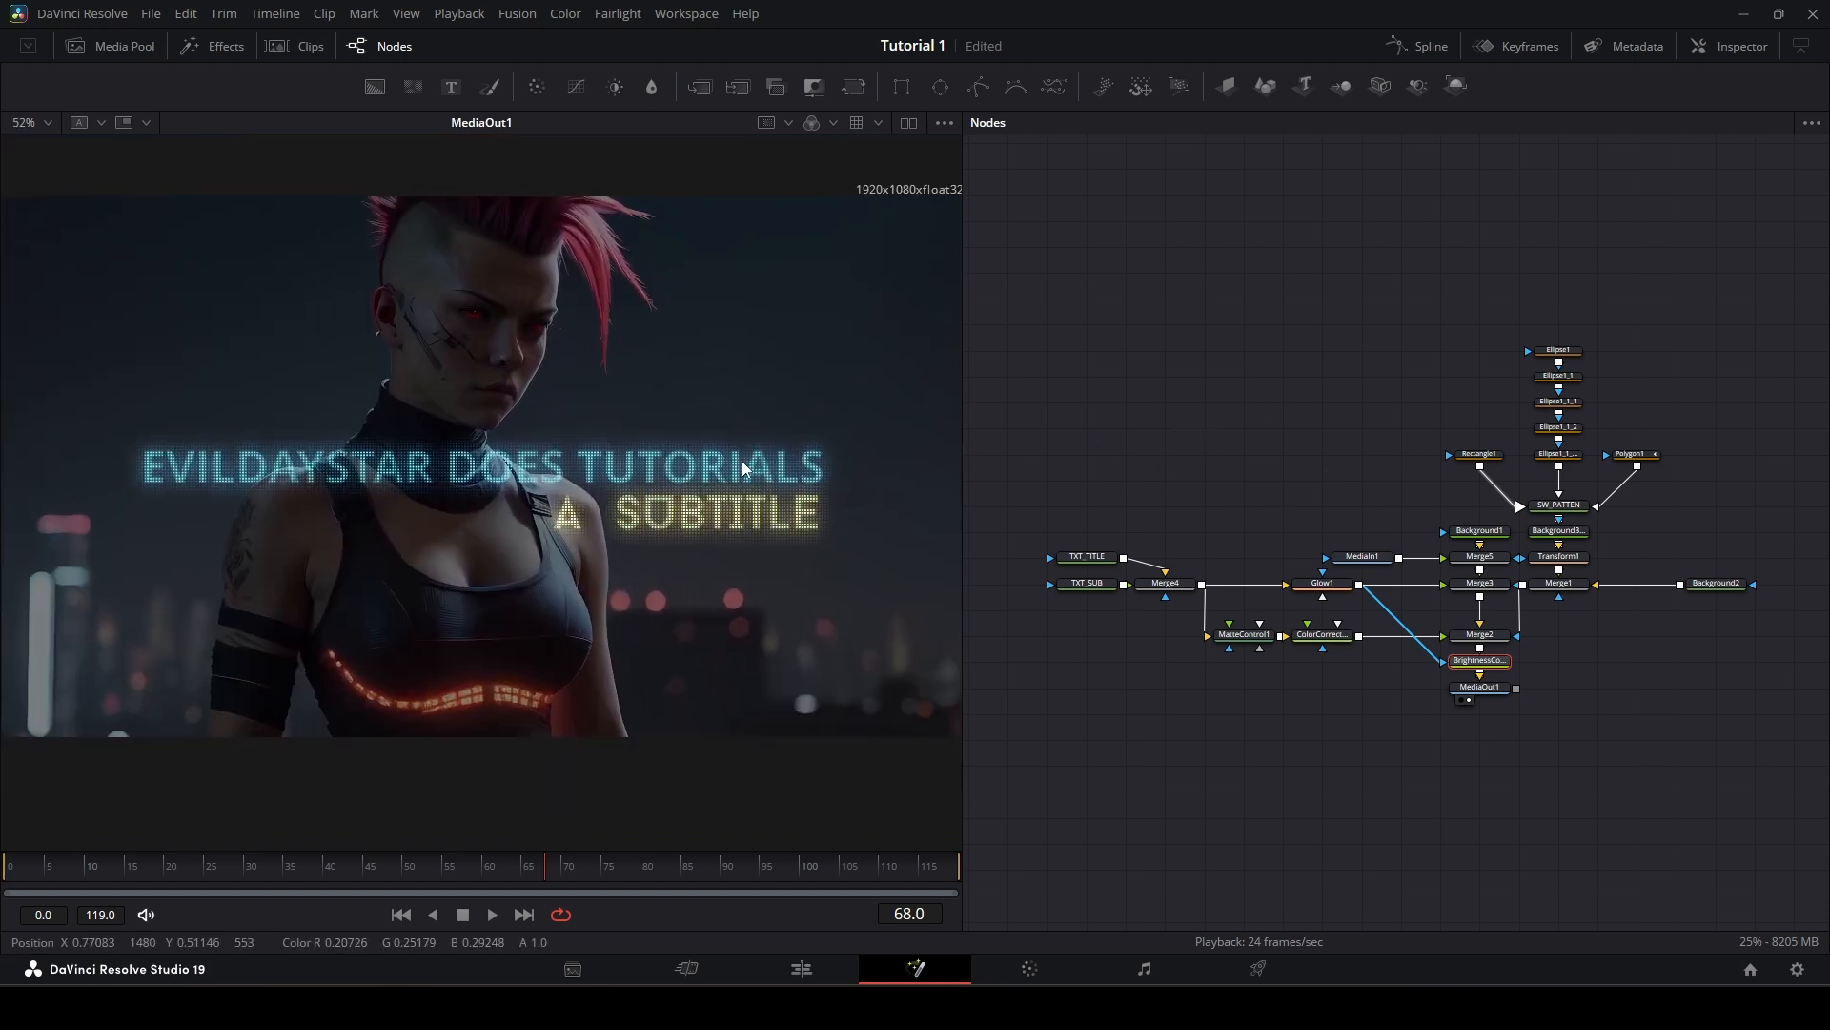
drag(1340, 353, 1273, 350)
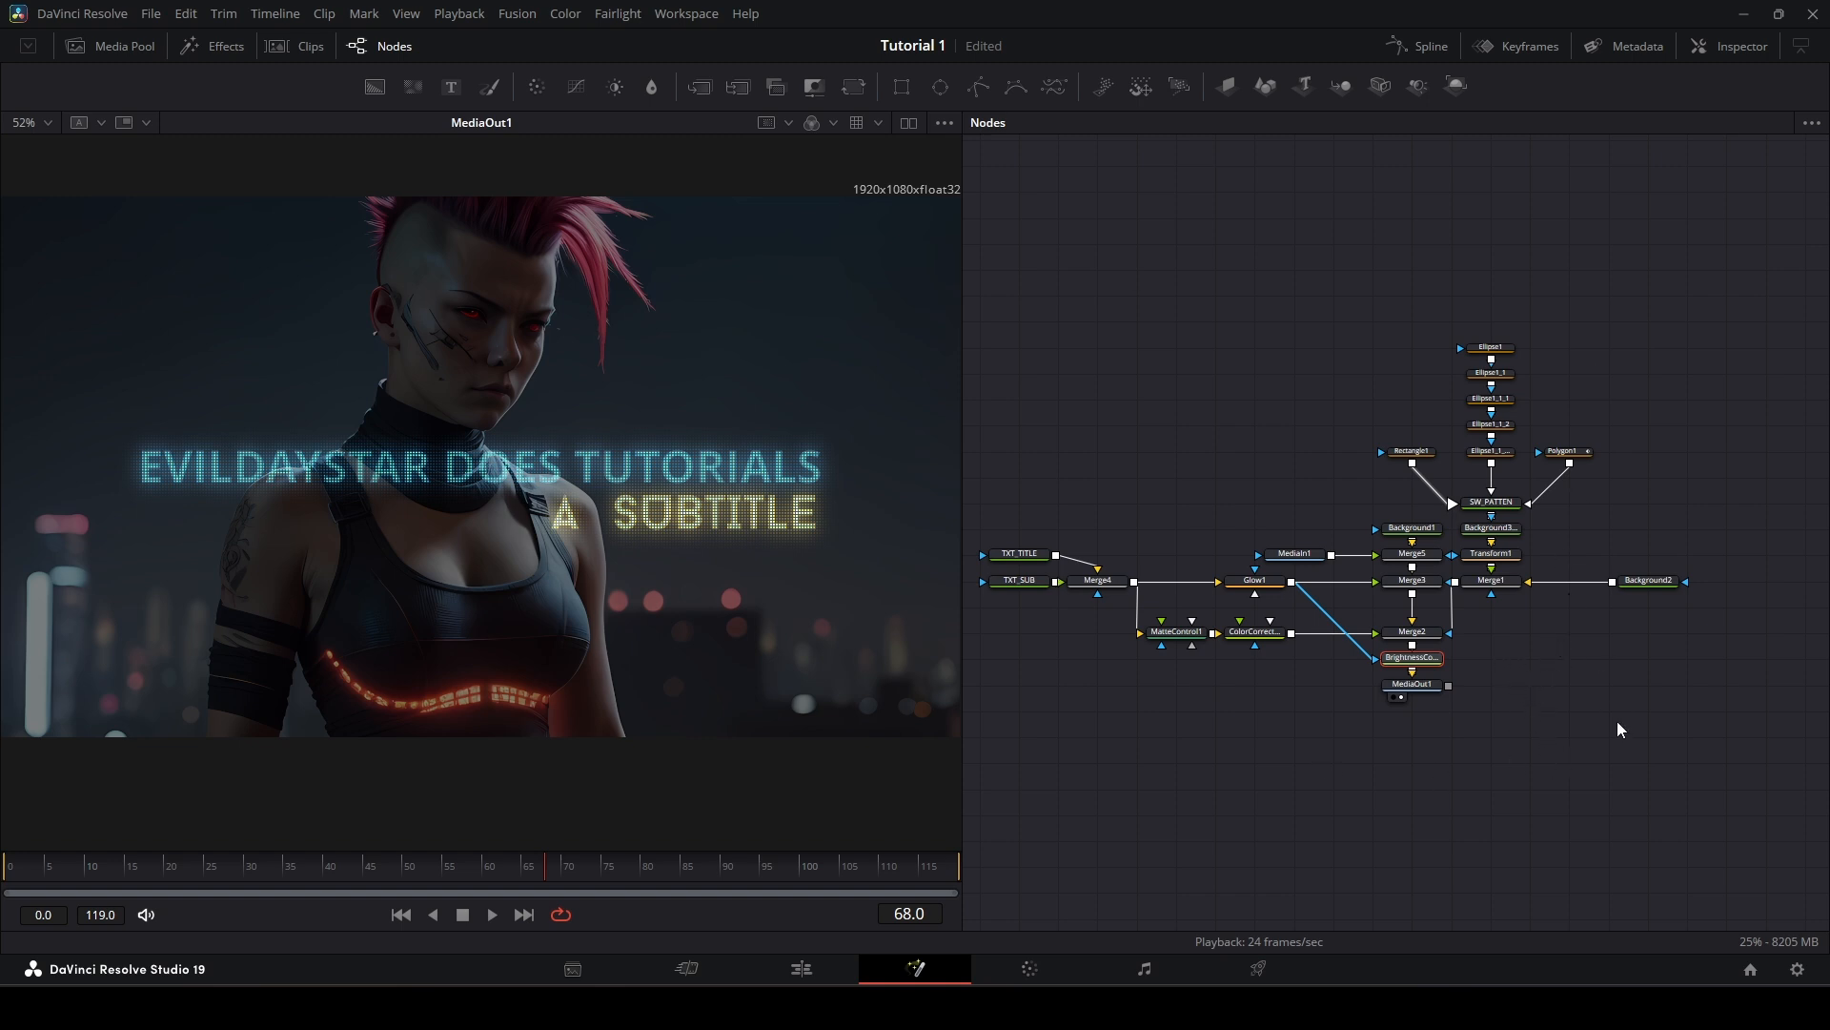
Step: Move MediaOut1 farther below BrightnessContrast1 in the node tree, and select BrightnessContrast1
click(1430, 686)
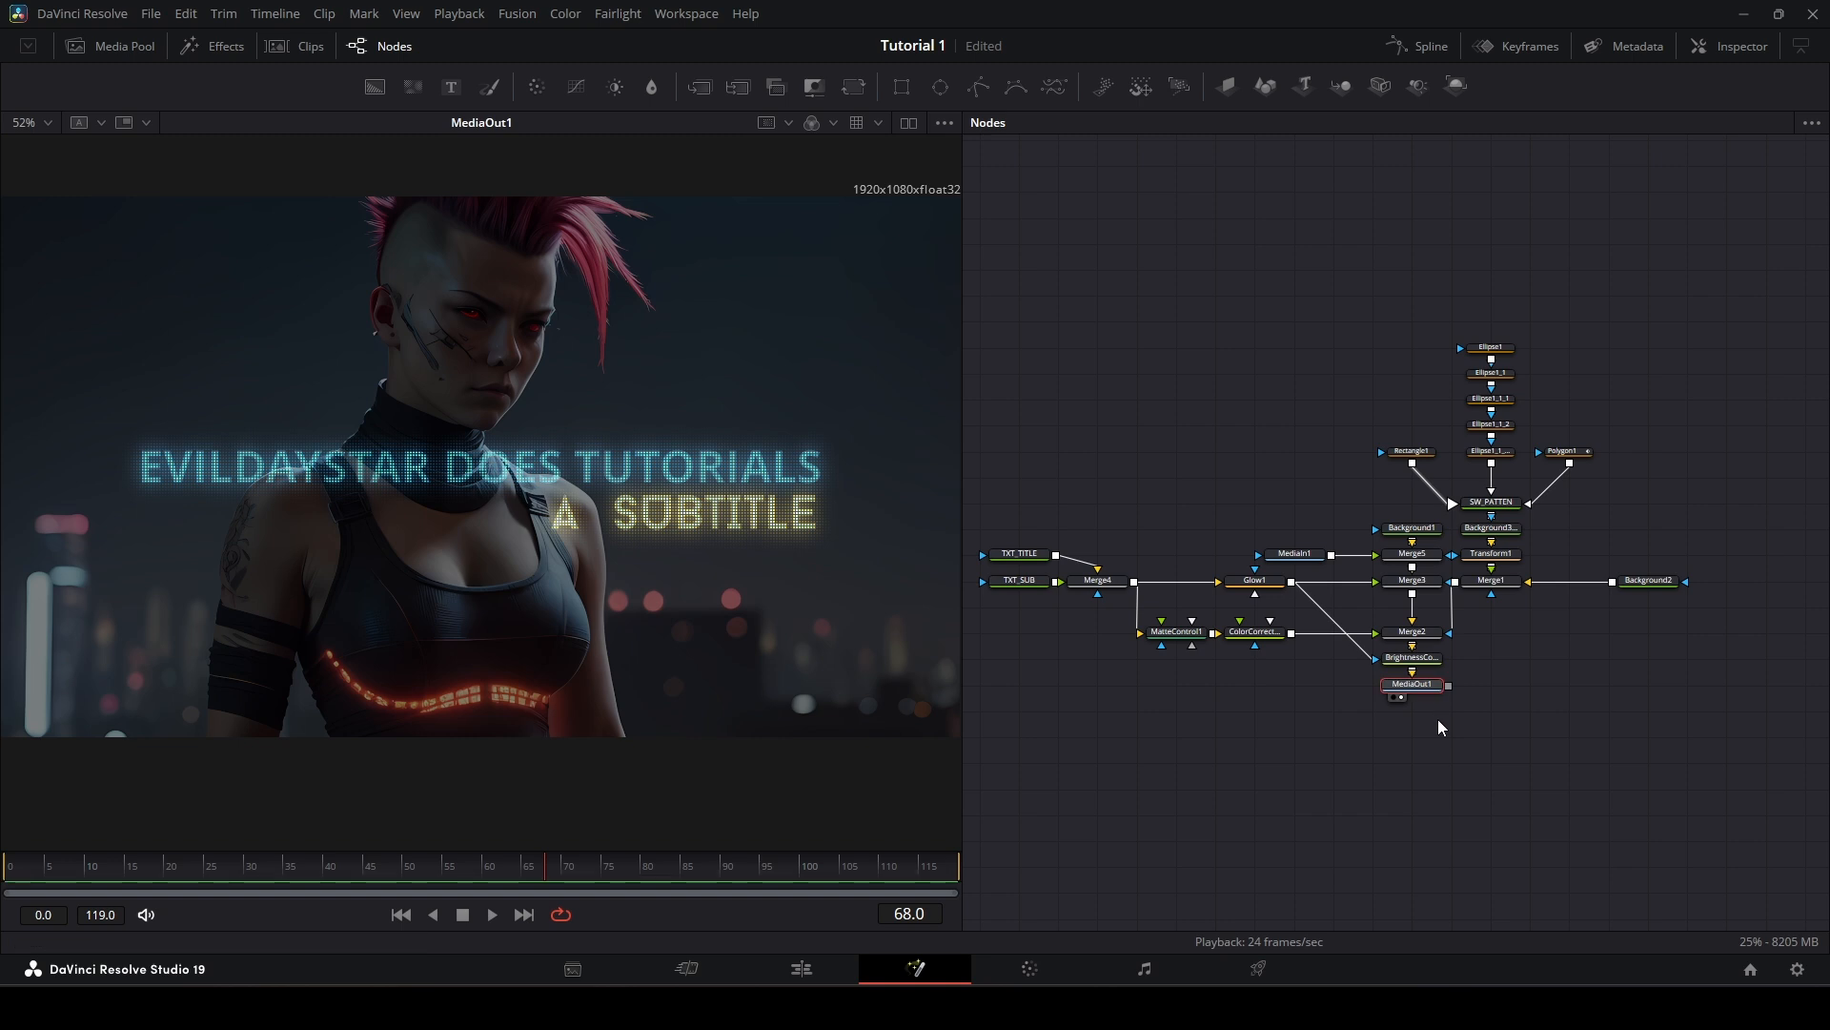
scroll(1449, 721, up, 3)
drag(1511, 610, 1520, 711)
drag(1408, 745, 1408, 797)
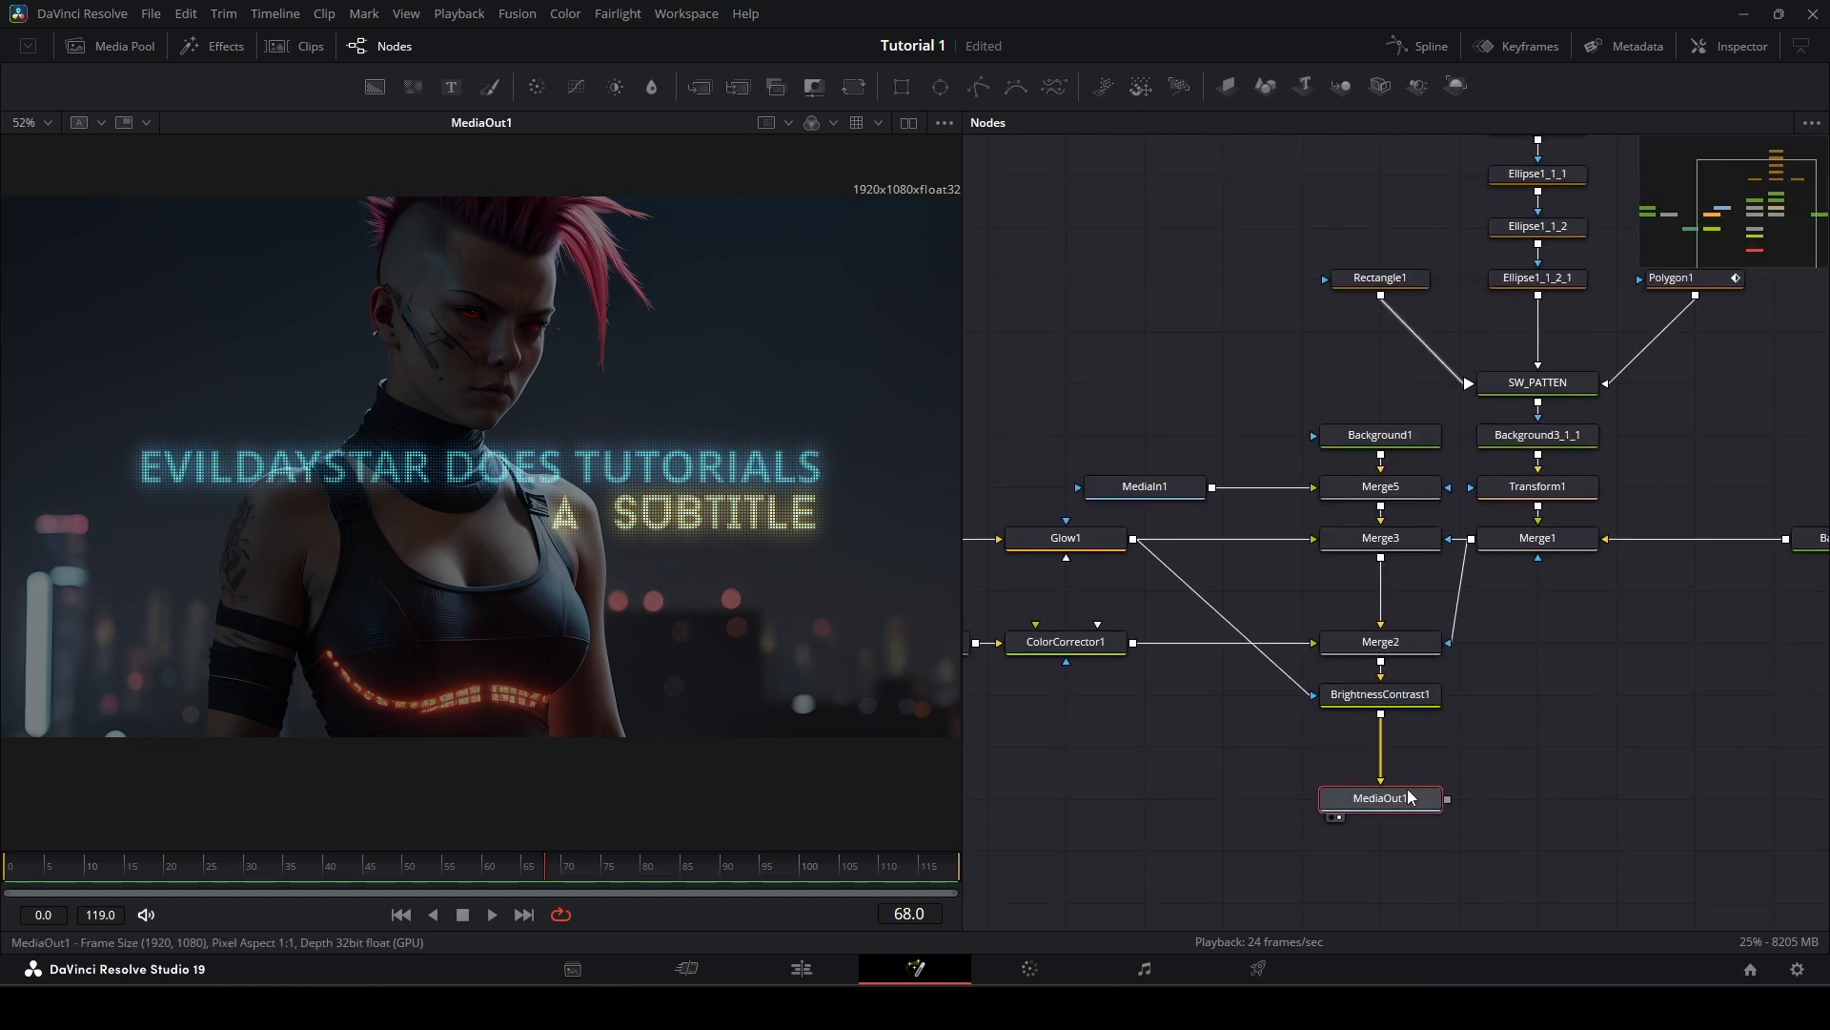
click(1387, 703)
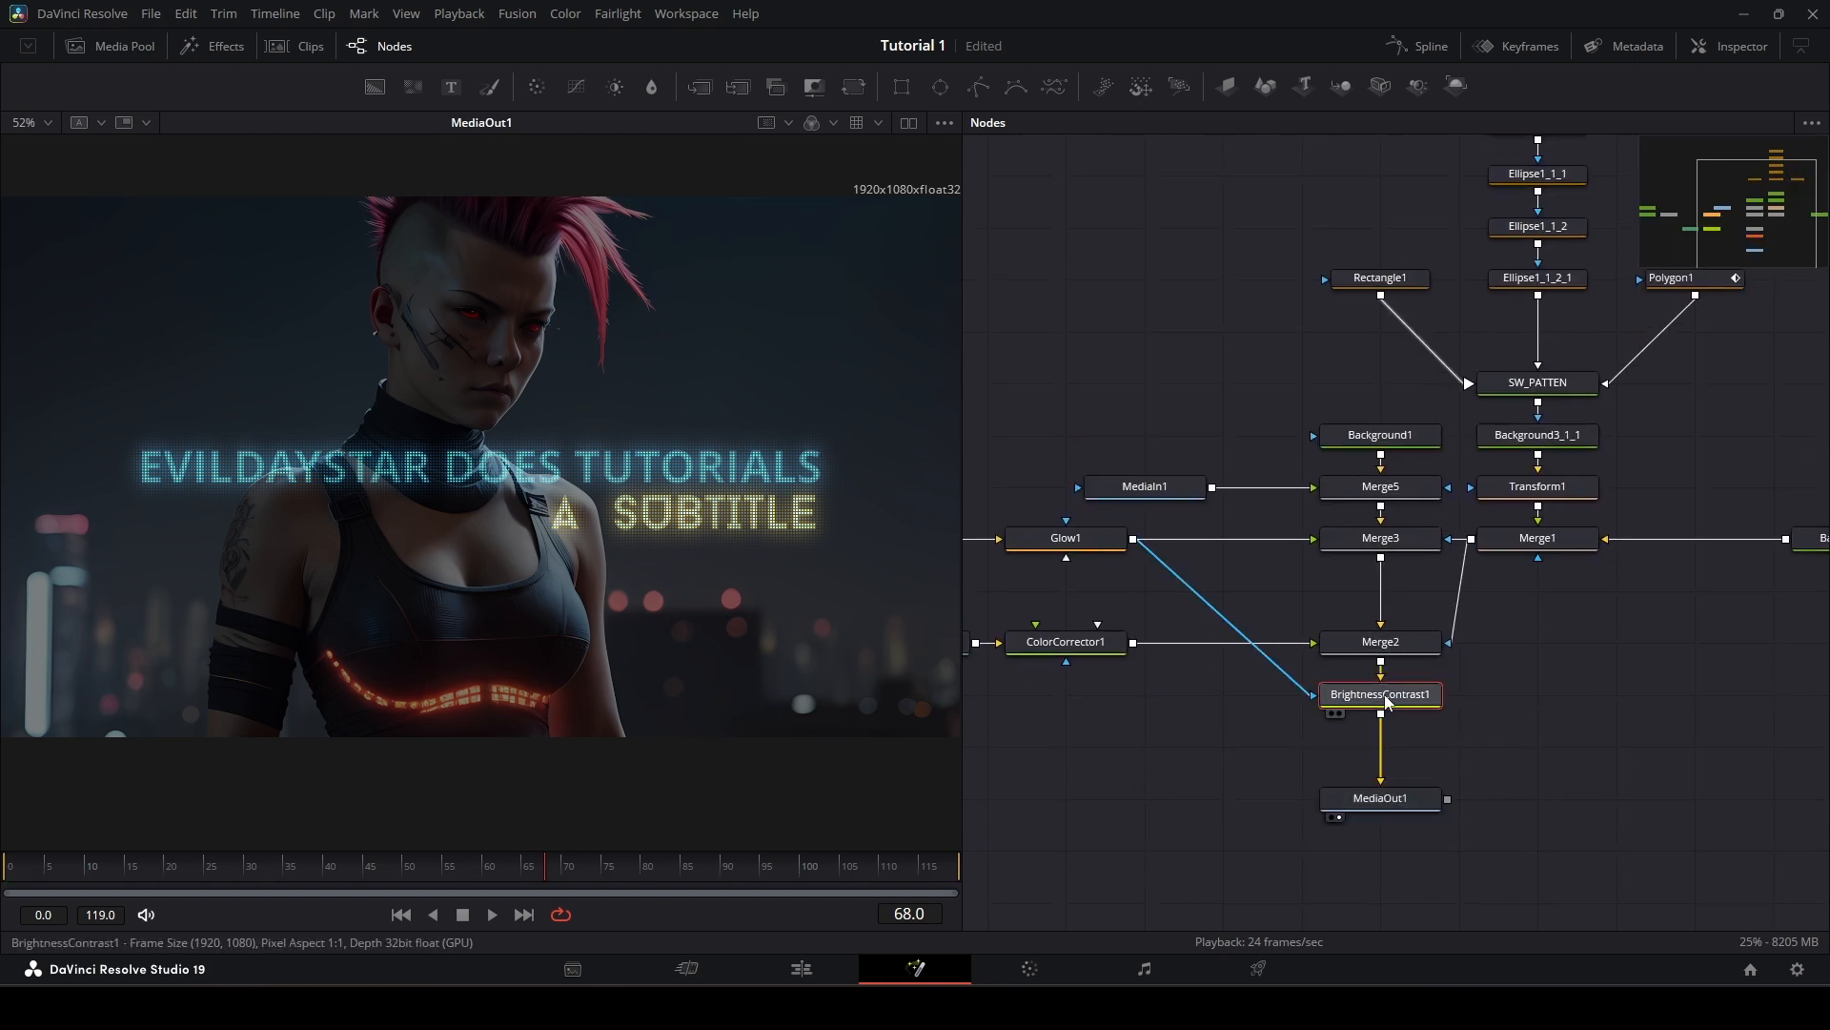
Step: Trace the main chain from Merge2 up to Background1, and move Background1 farther above Merge5 in the node tree
click(1382, 643)
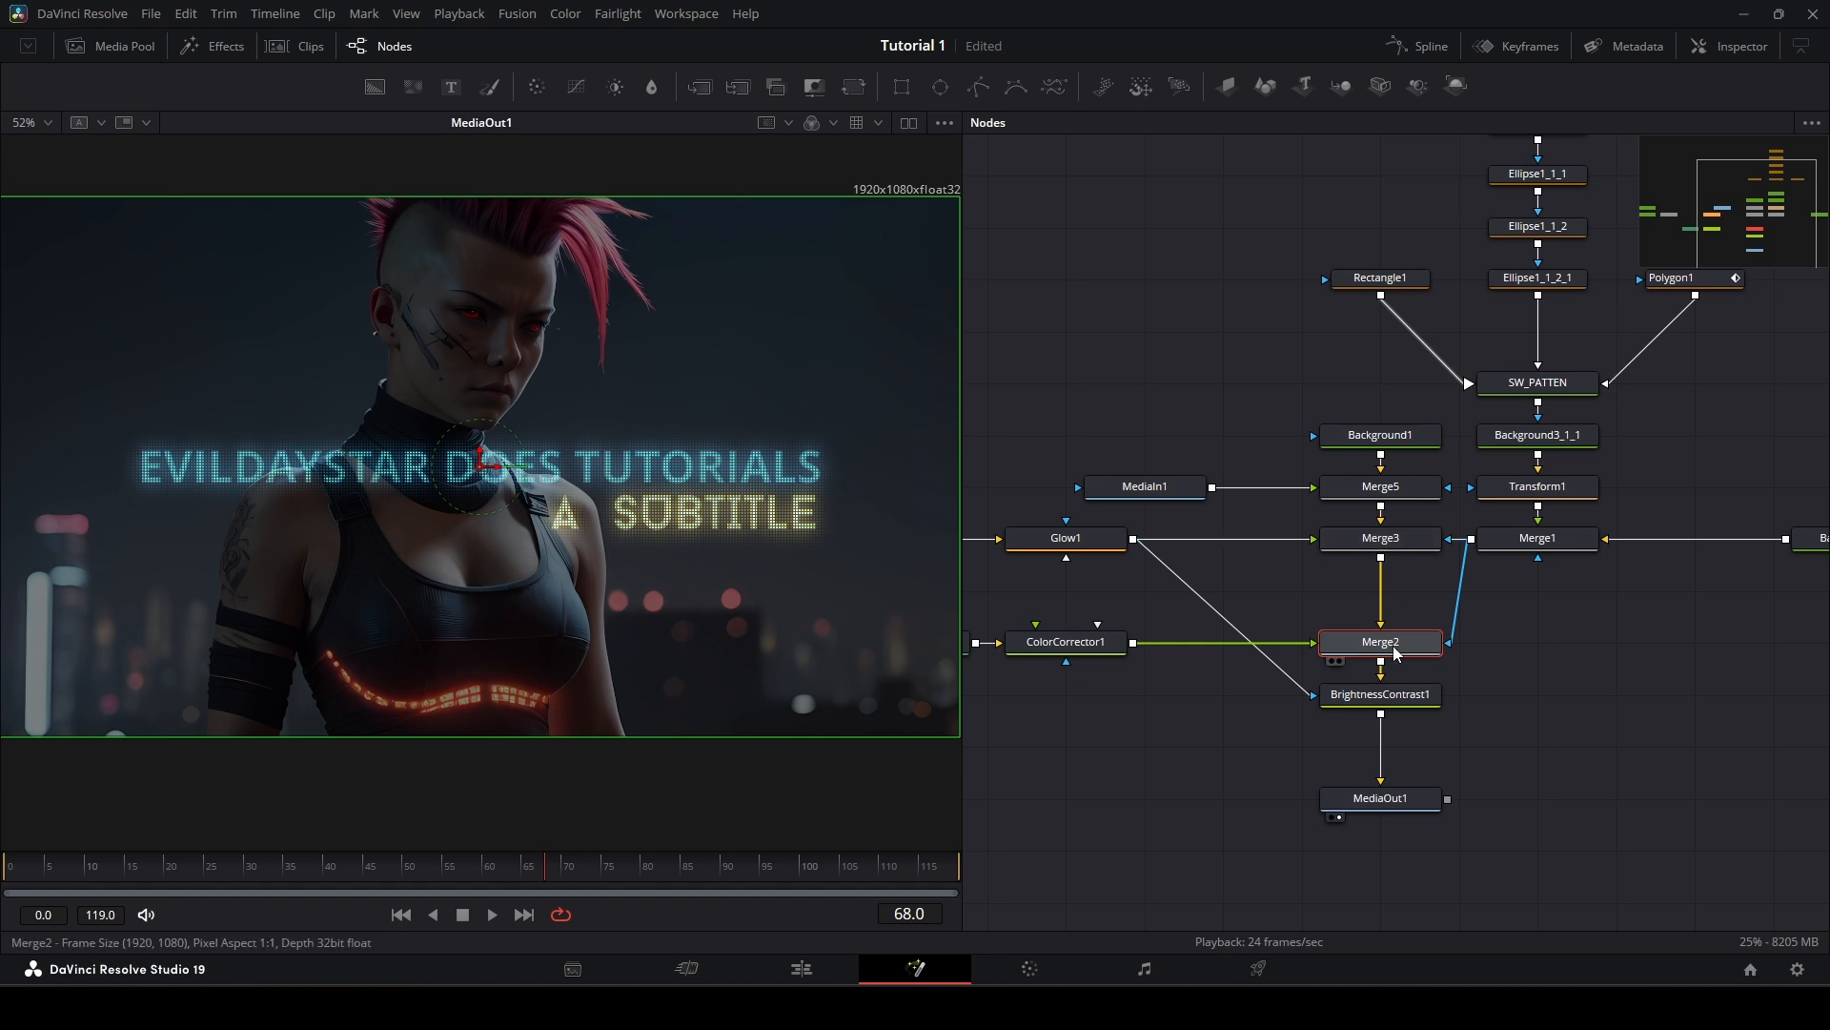
click(1384, 540)
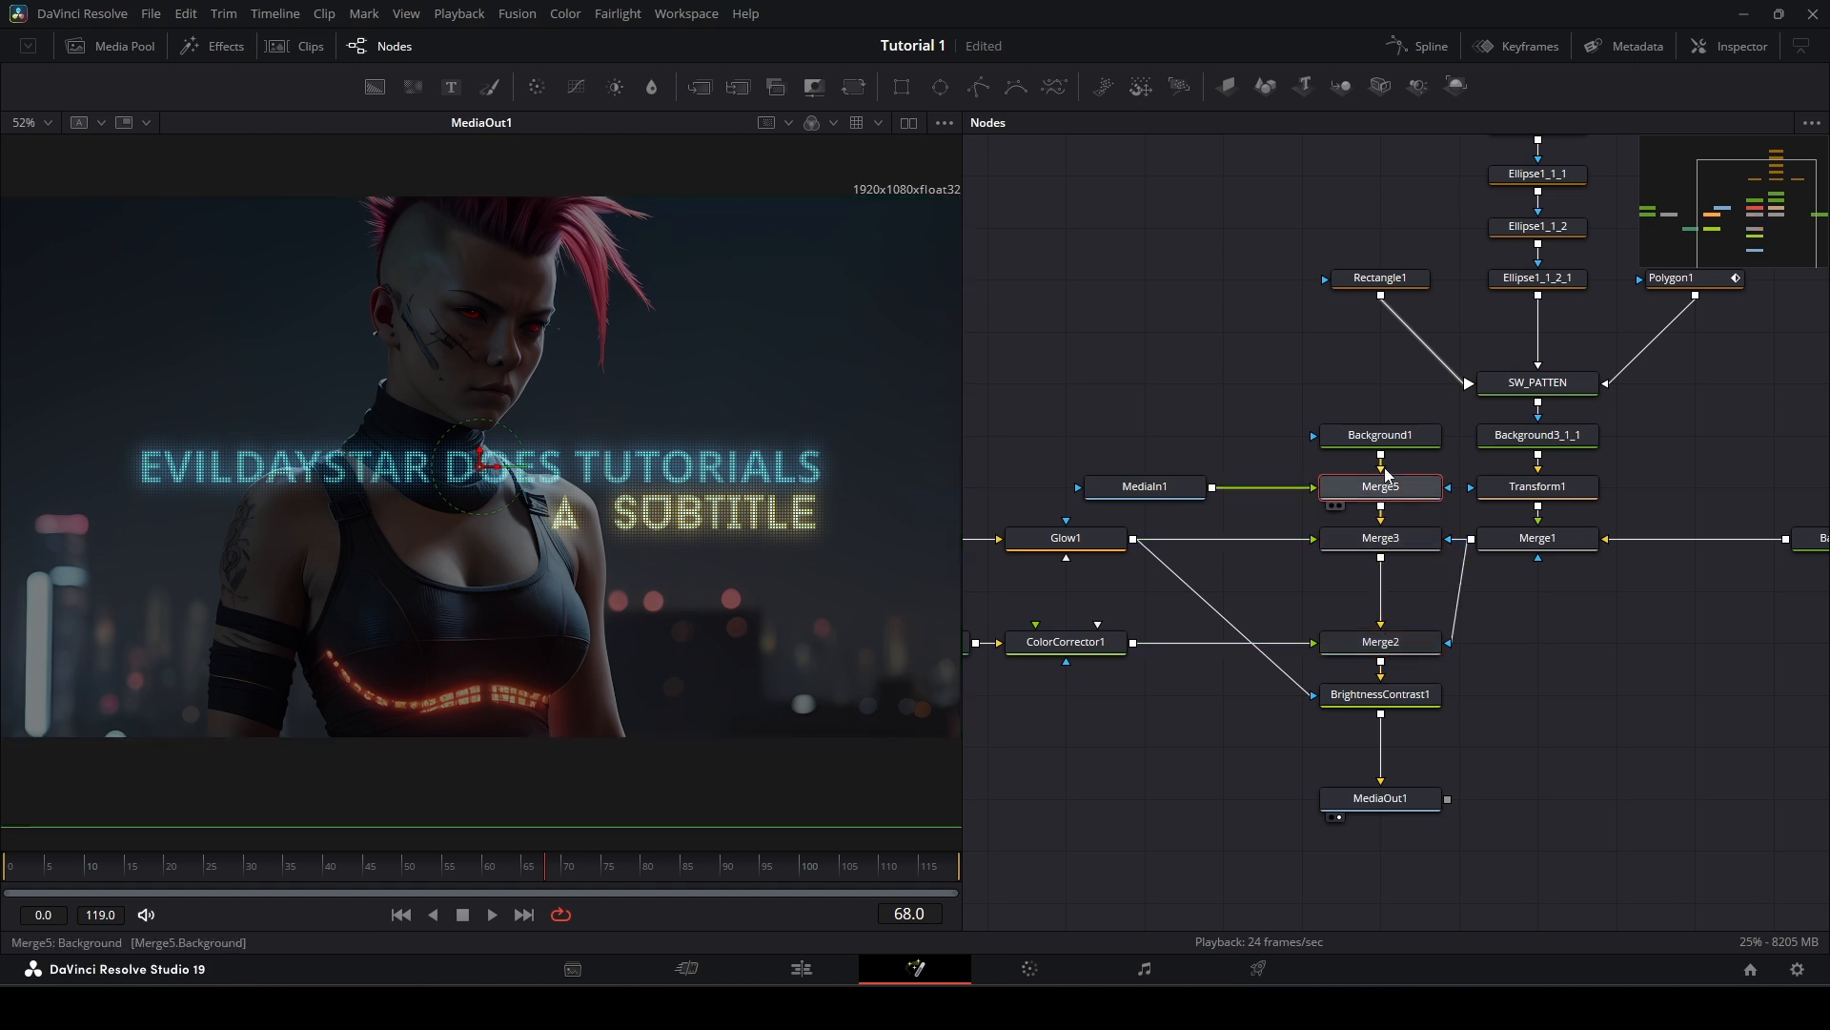
click(1376, 435)
drag(1113, 437, 1112, 382)
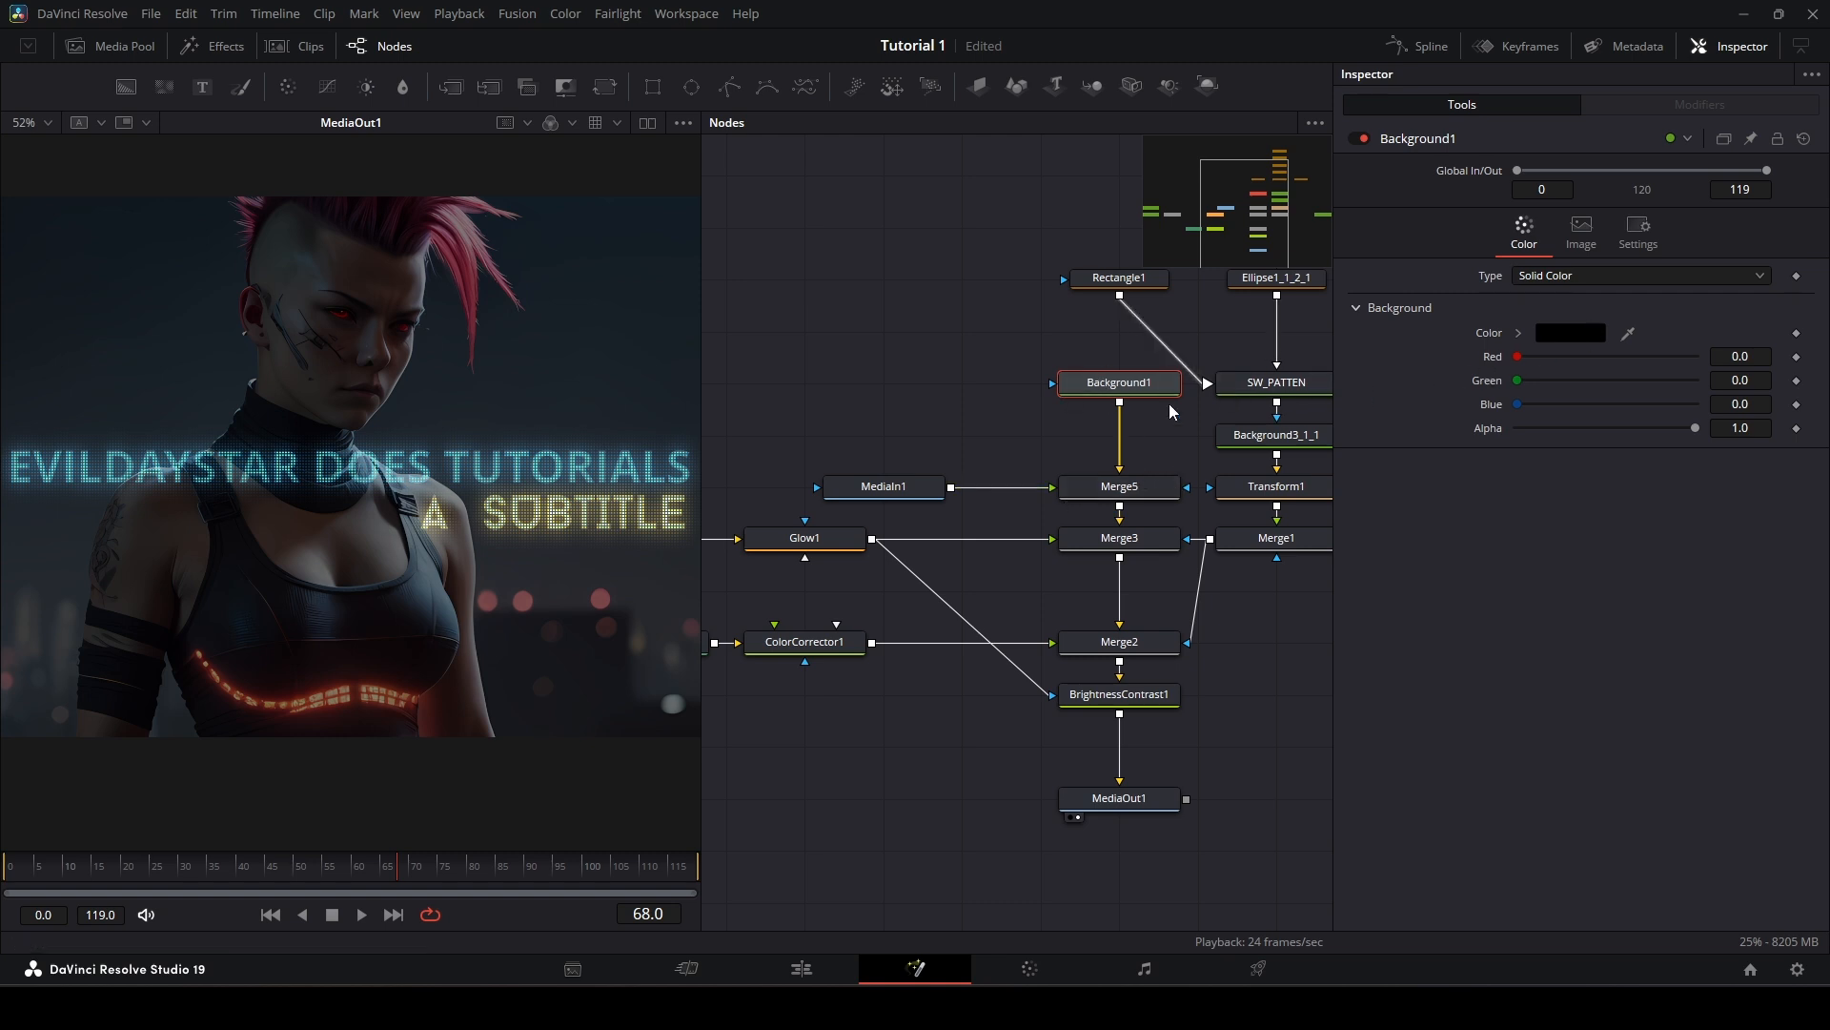
Step: View the MediaIn1 character image and the Background1 node alternately in the viewer, ending on MediaIn1
click(883, 487)
key(1)
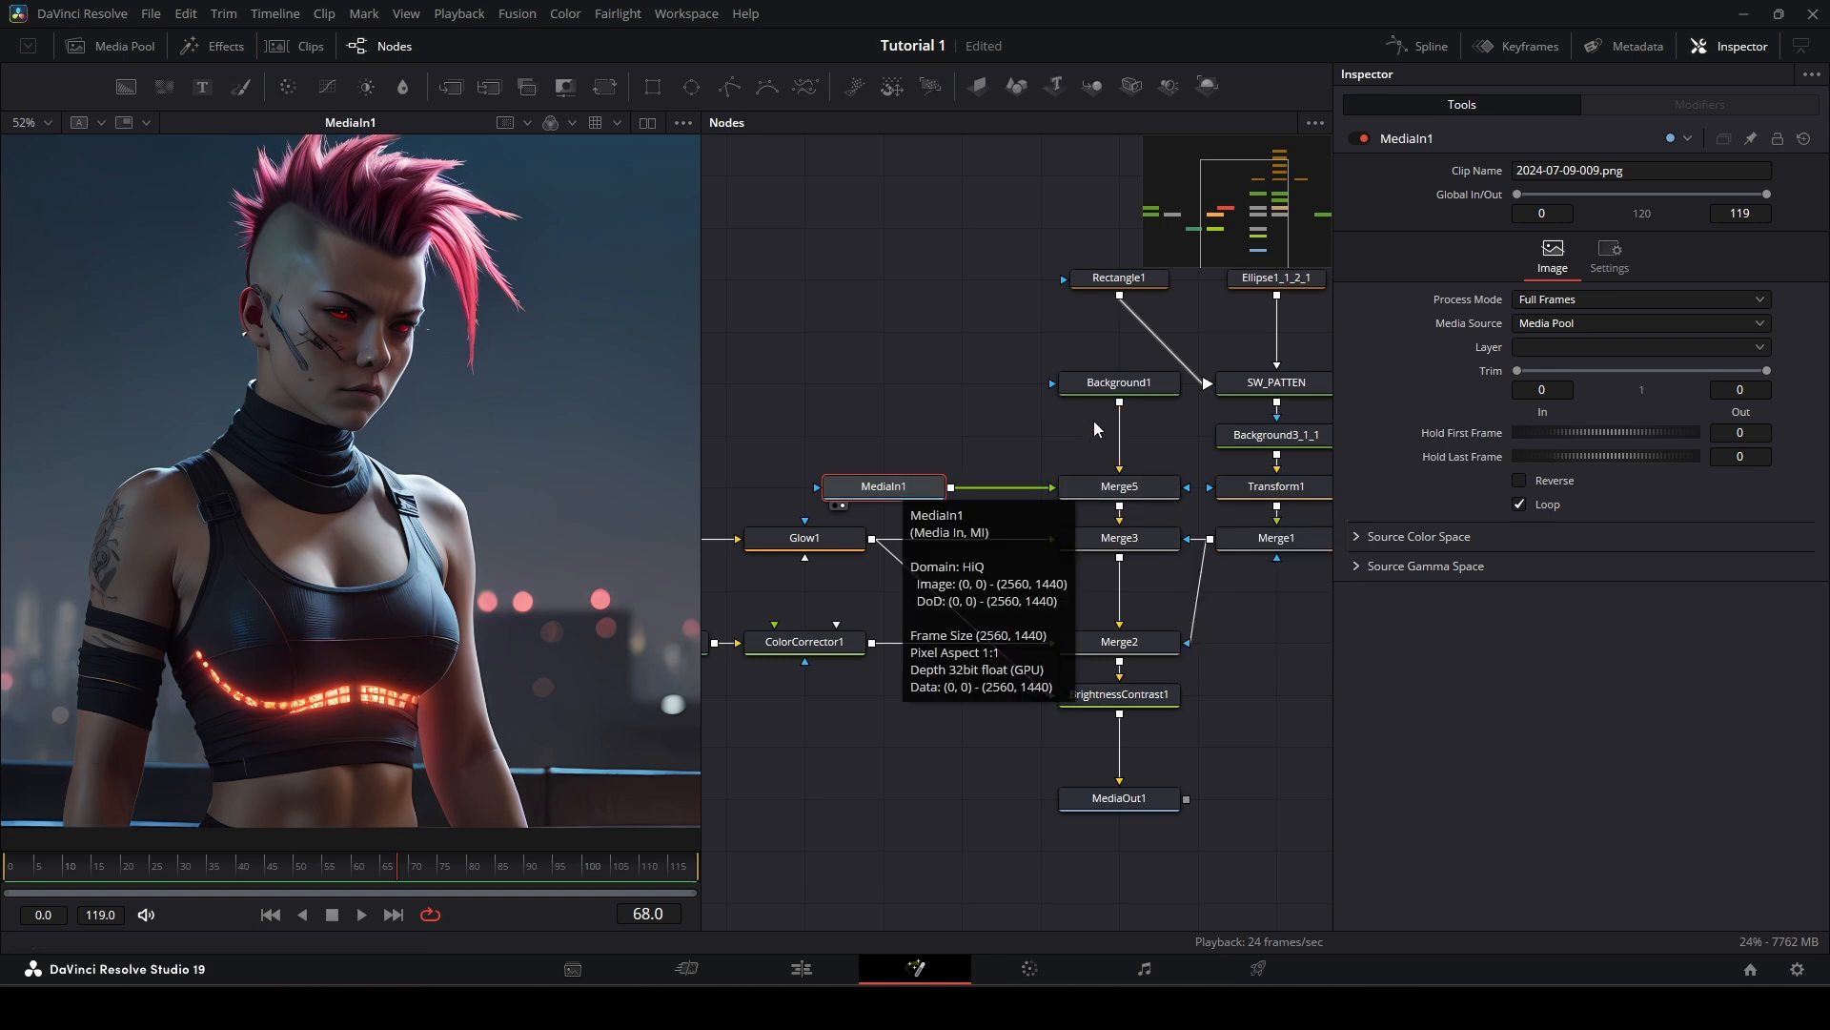
scroll(369, 377, down, 3)
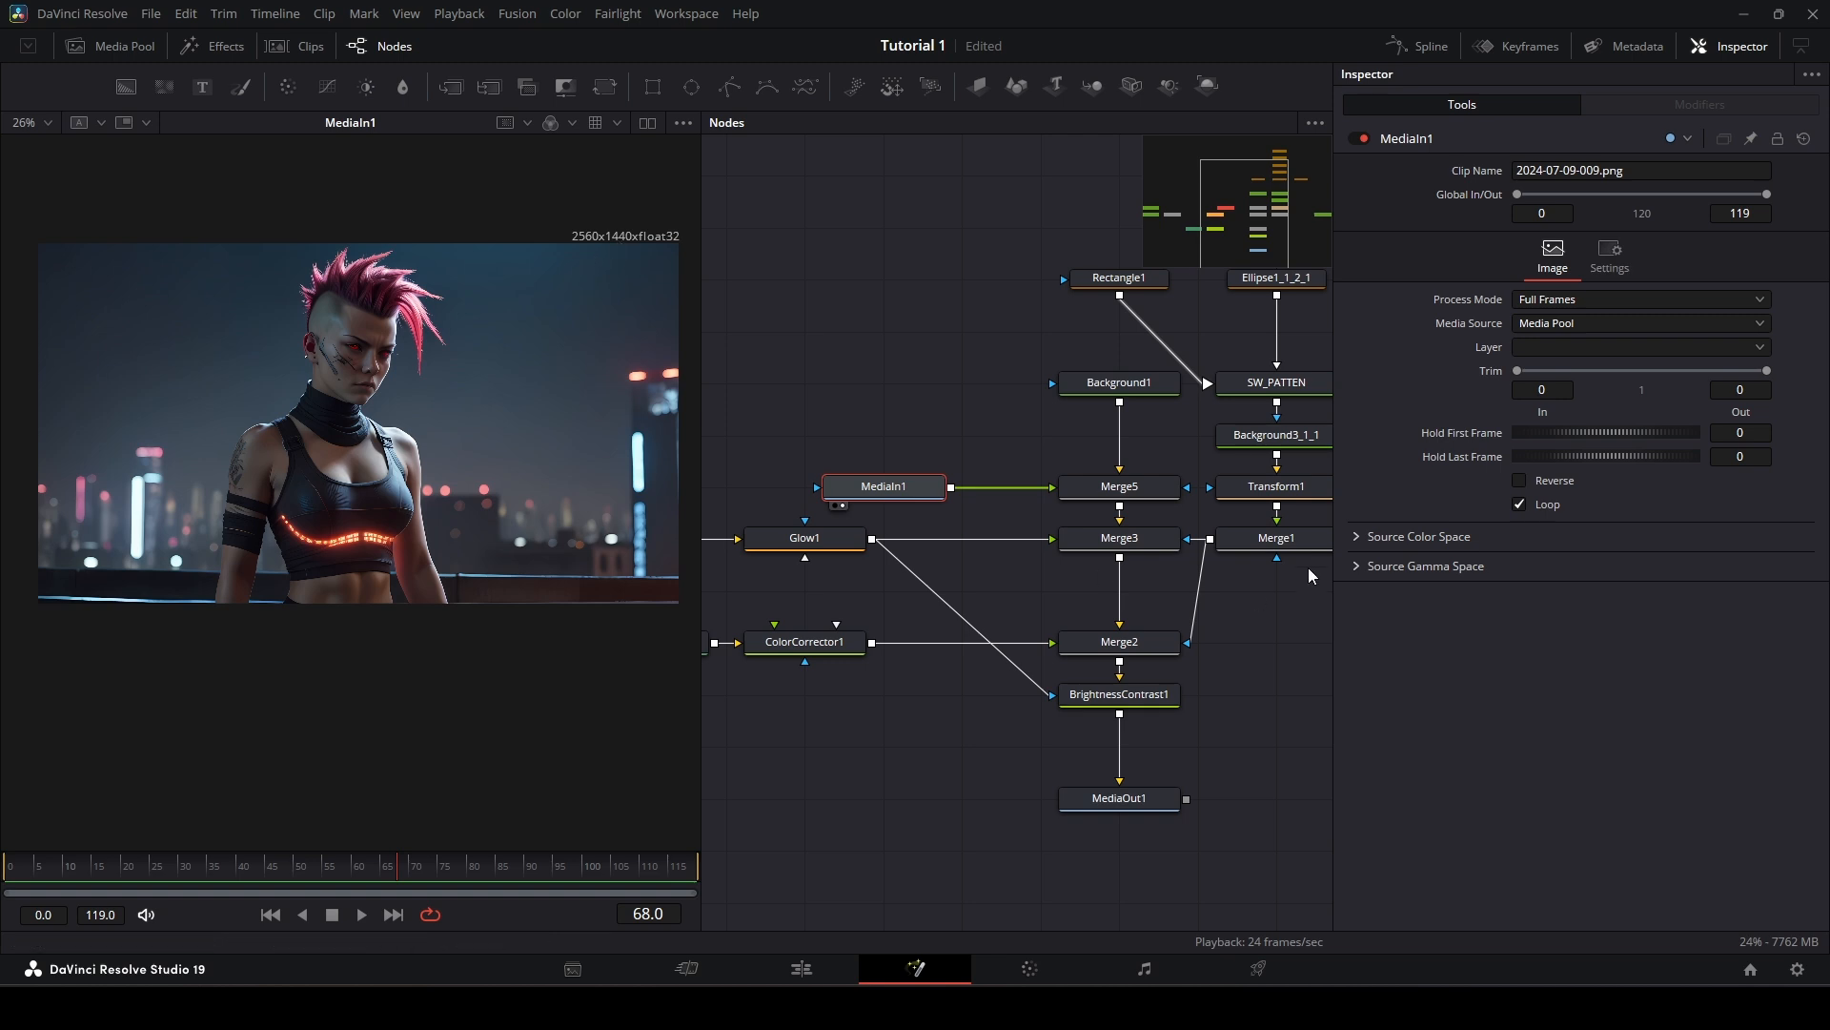
drag(1117, 388, 388, 302)
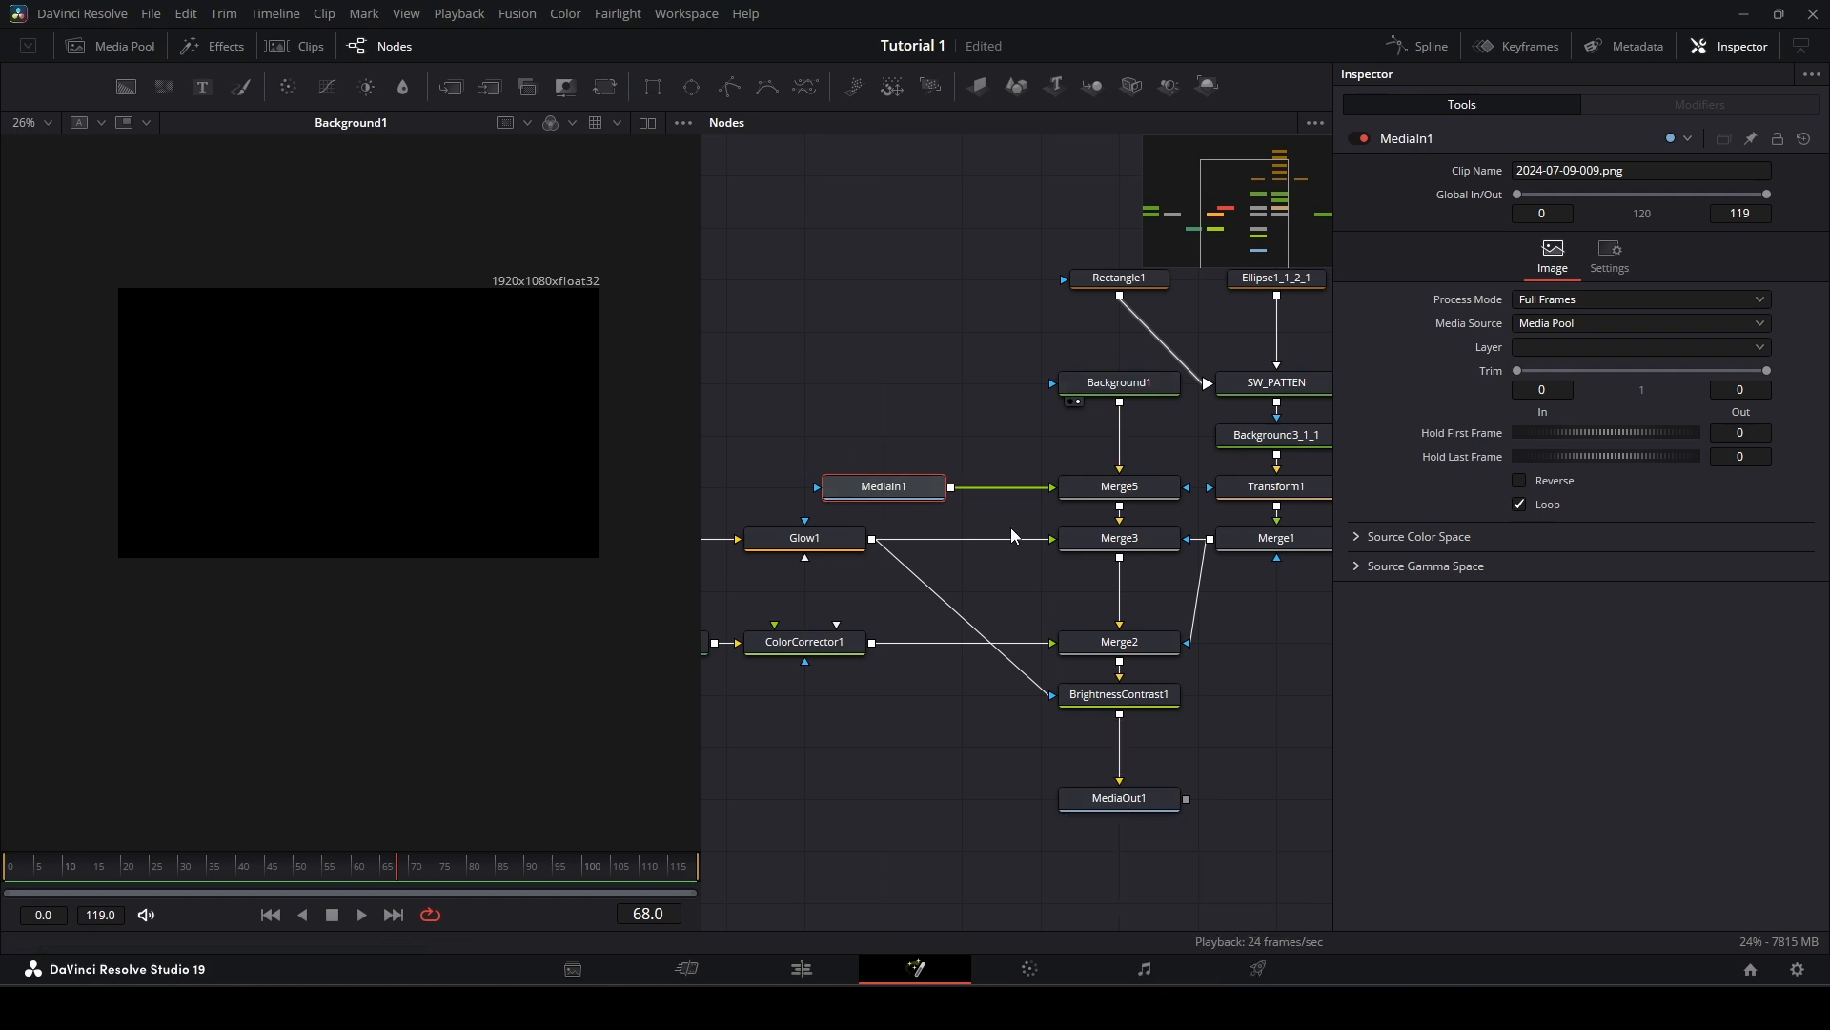
key(1)
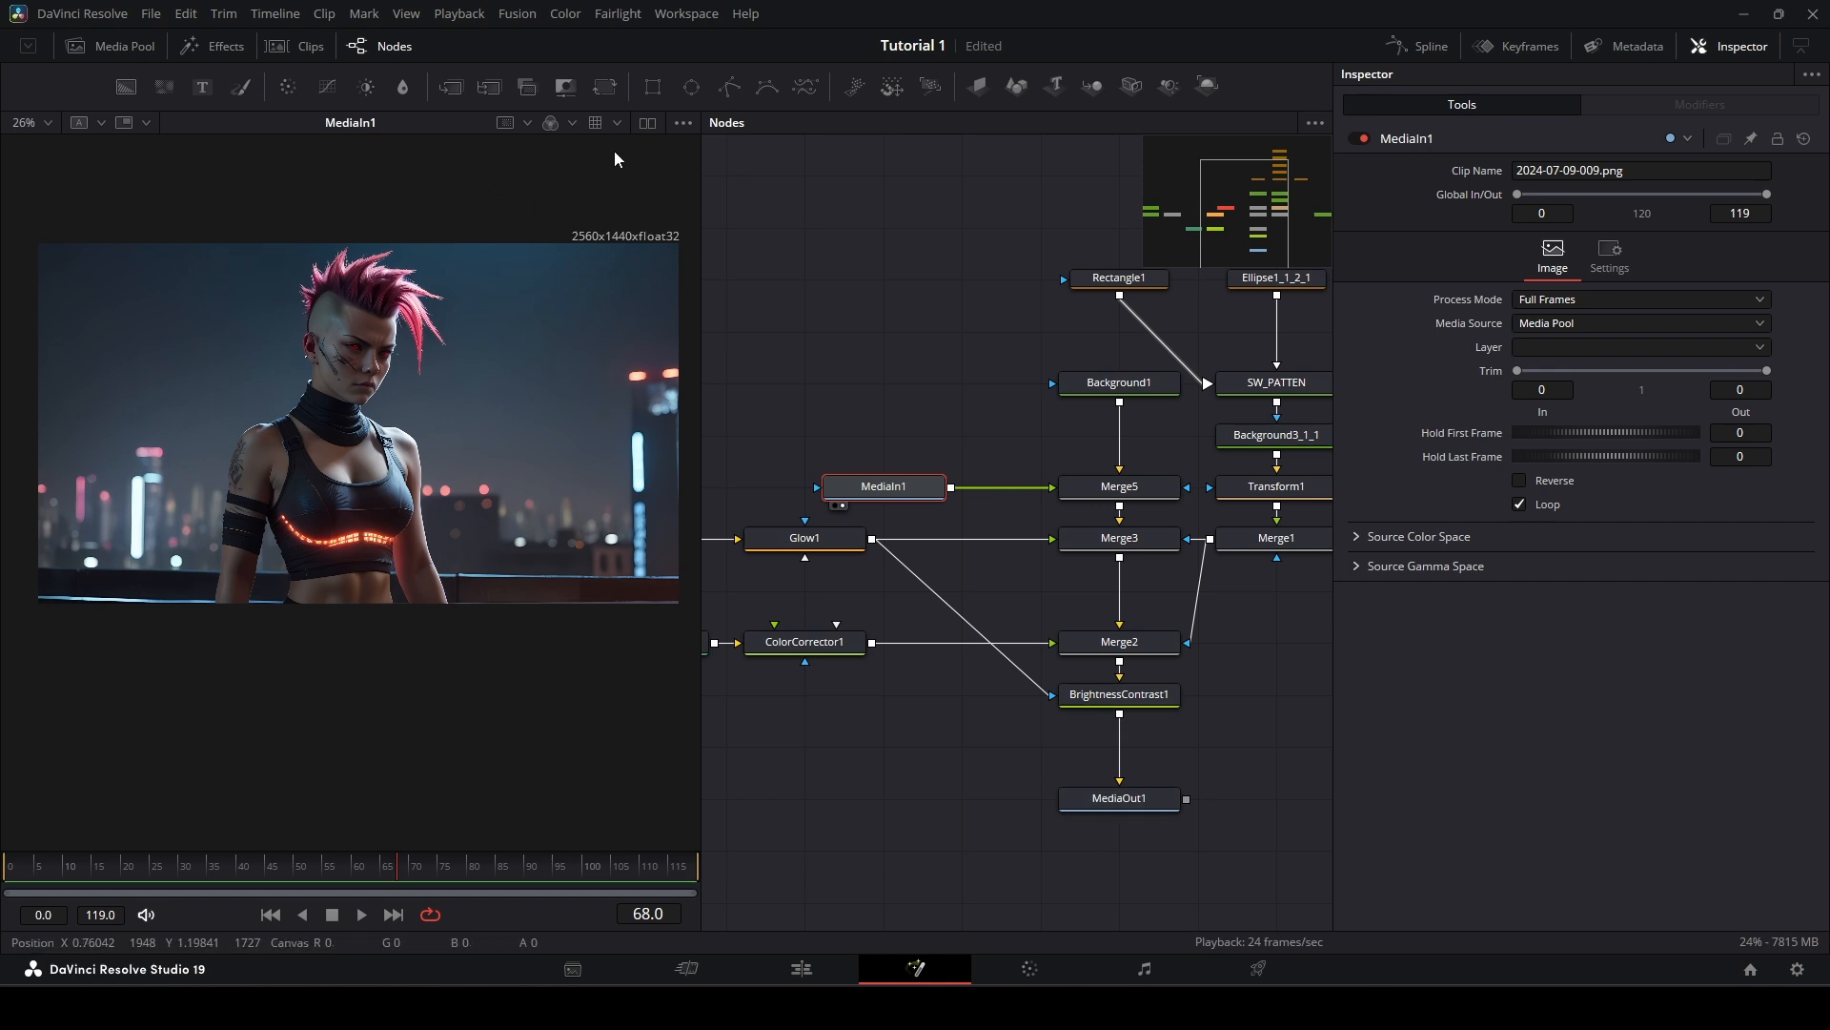
Step: Move Background1 down directly above Merge5, bring MediaIn1 closer to Merge5, and select MediaIn1
drag(1107, 459, 1022, 411)
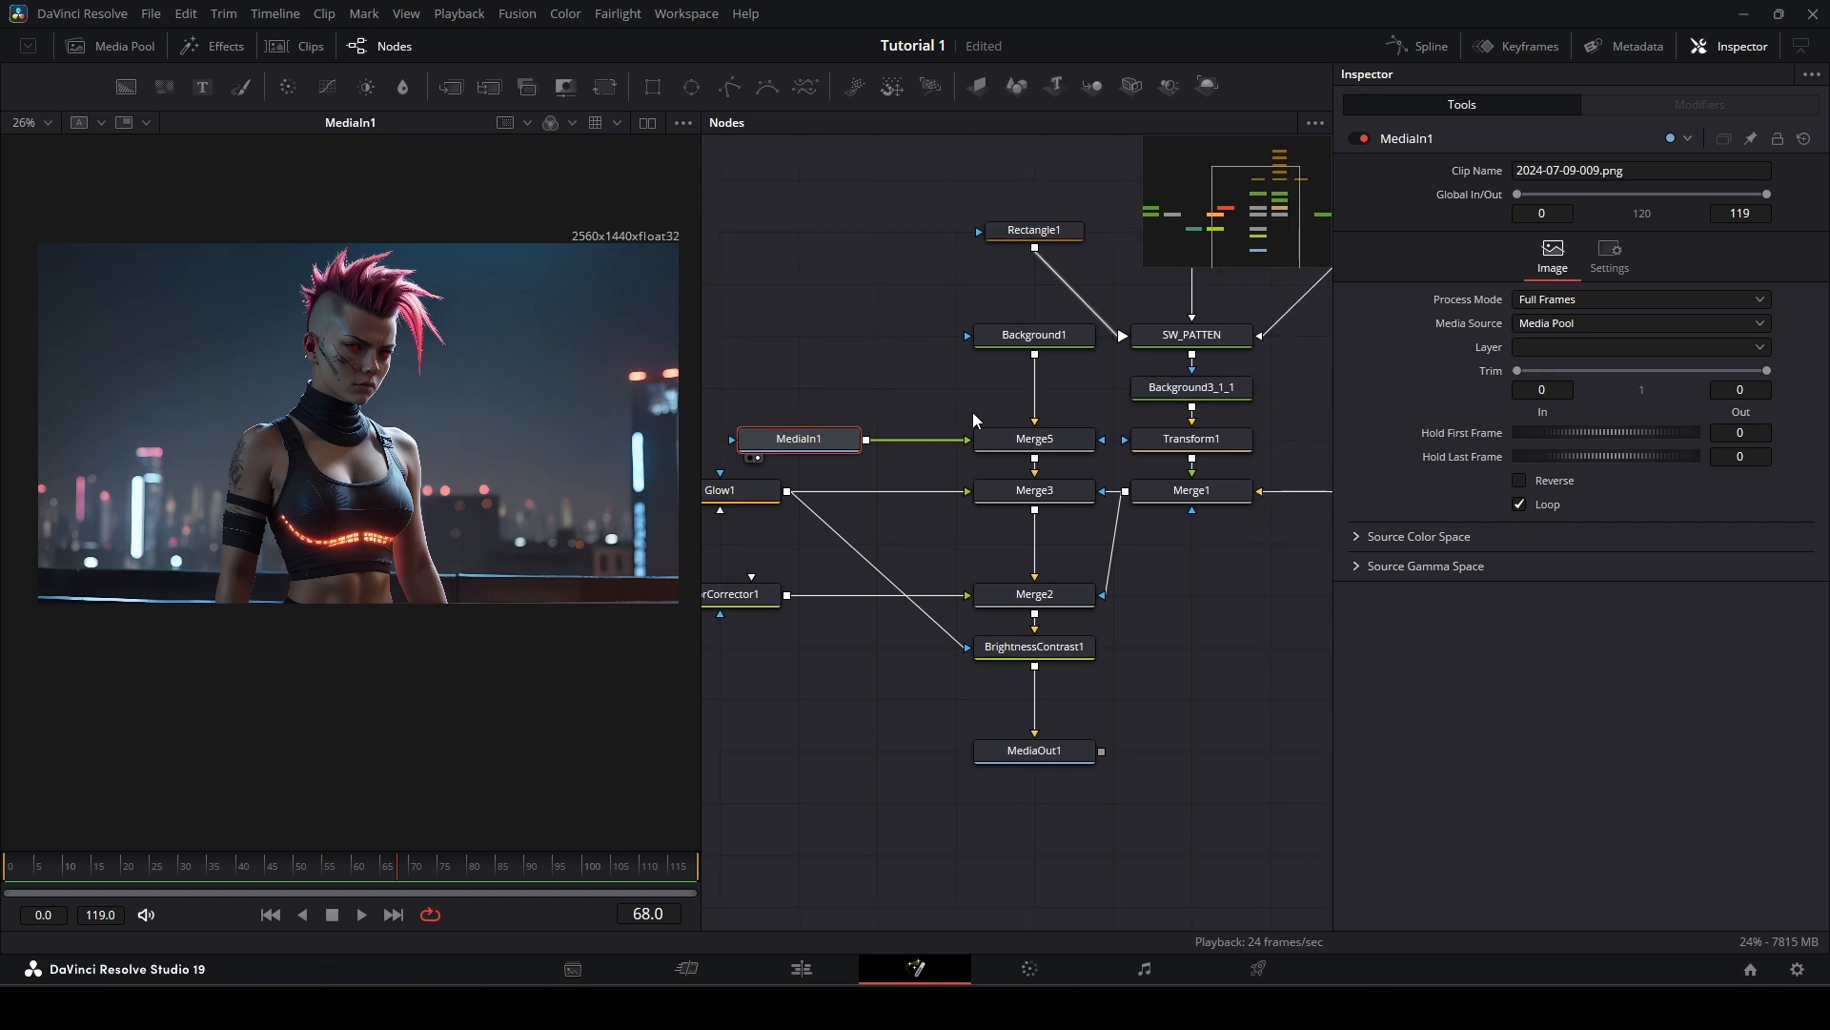
drag(1042, 349, 1042, 401)
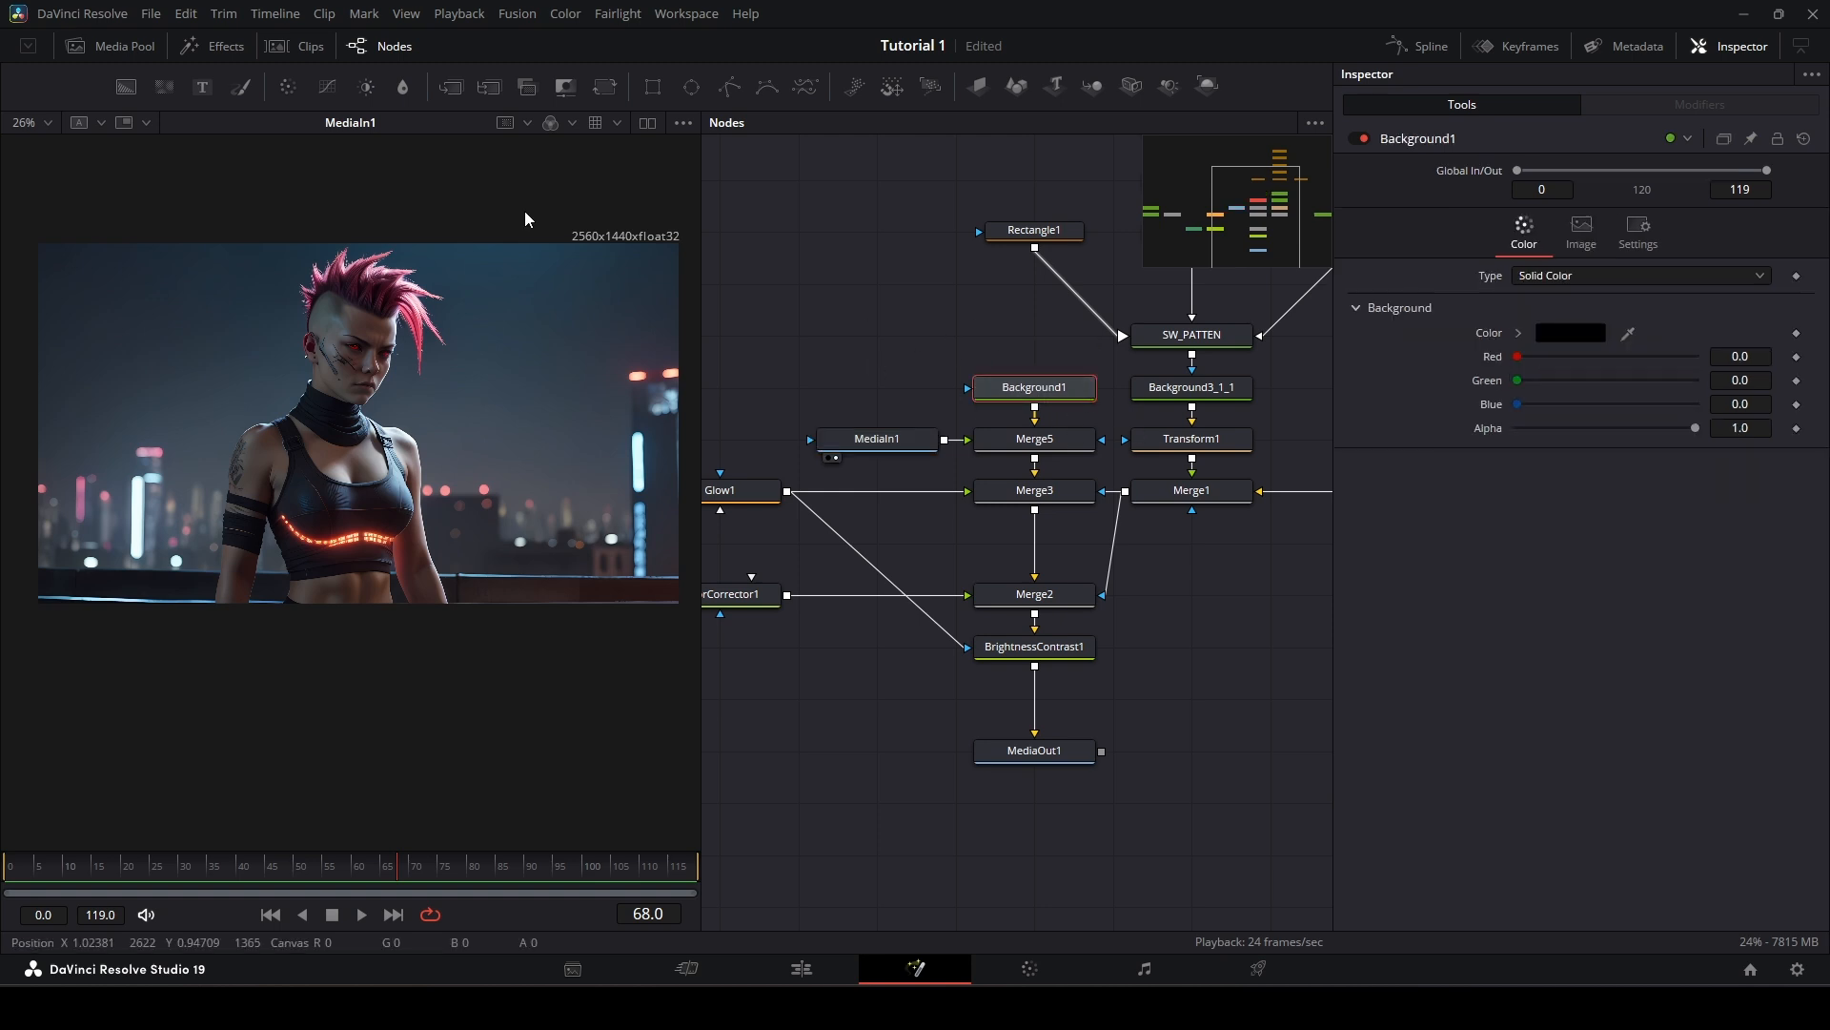
click(1034, 441)
click(875, 442)
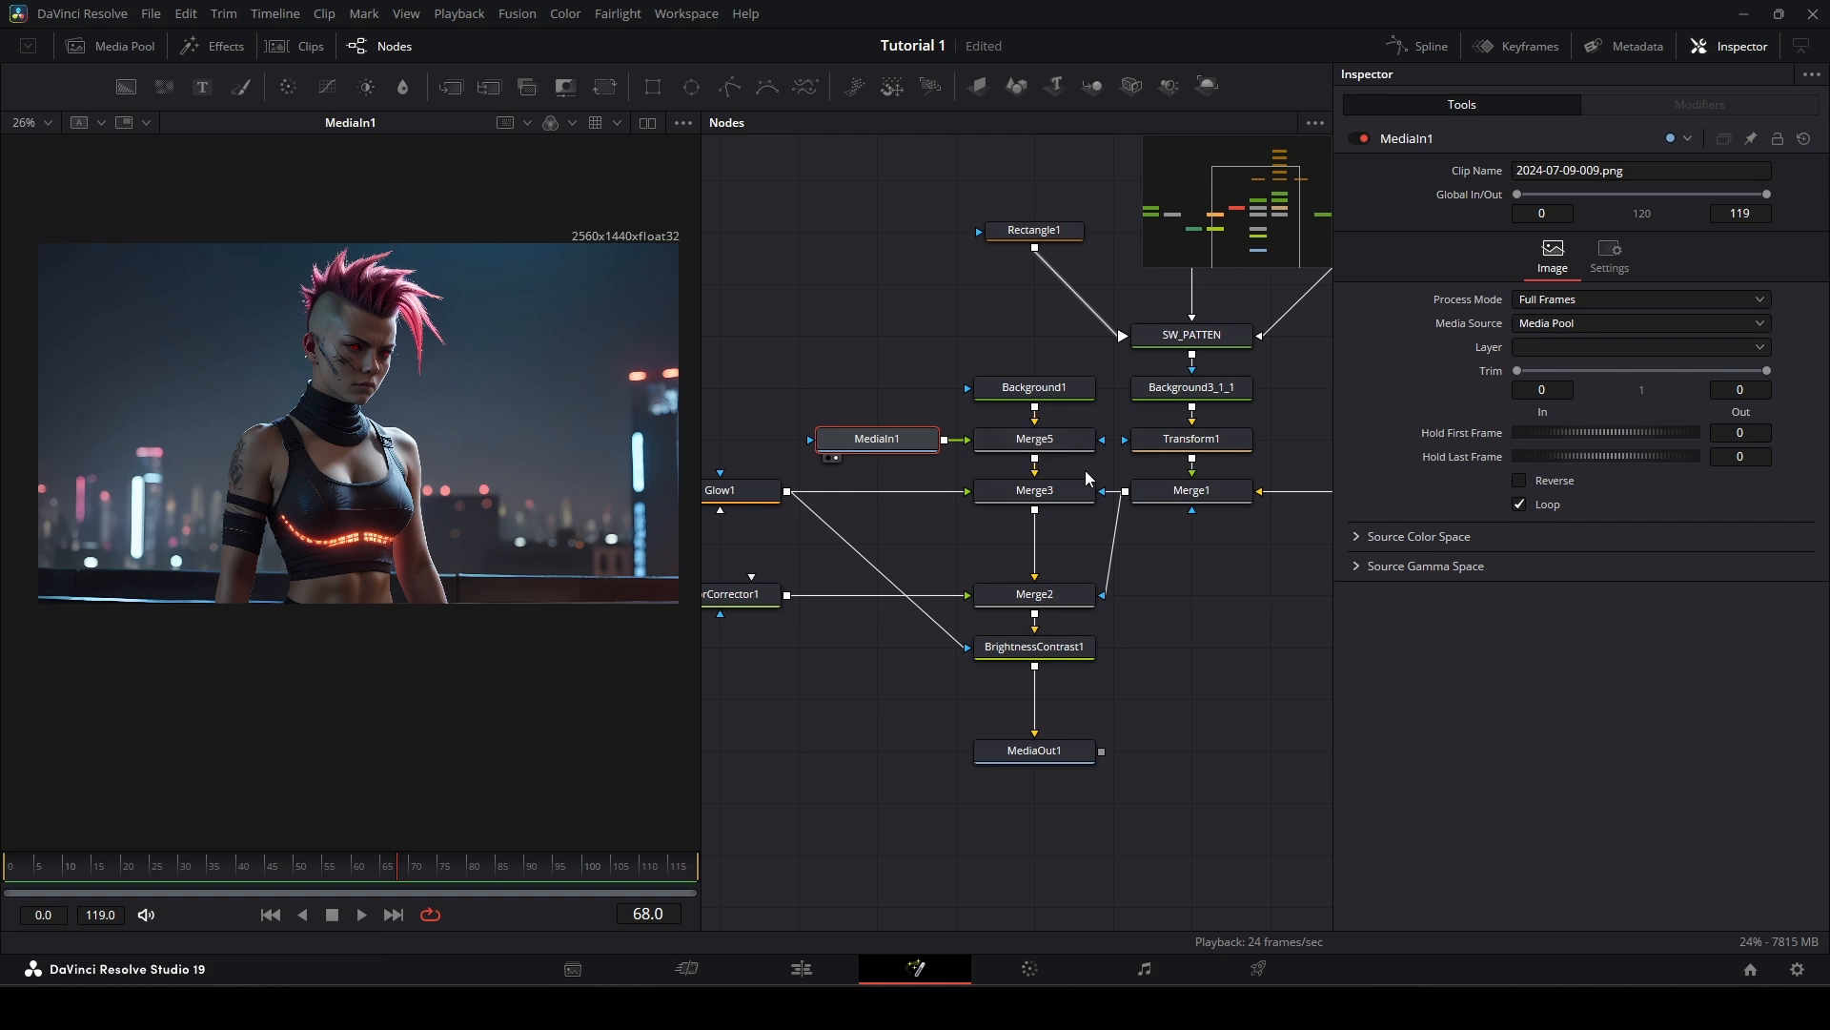
Step: Inspect the settings of Merge3 and Glow1, and follow the Glow1 branch back to Merge4 and its text nodes
click(1068, 498)
drag(1032, 492, 952, 471)
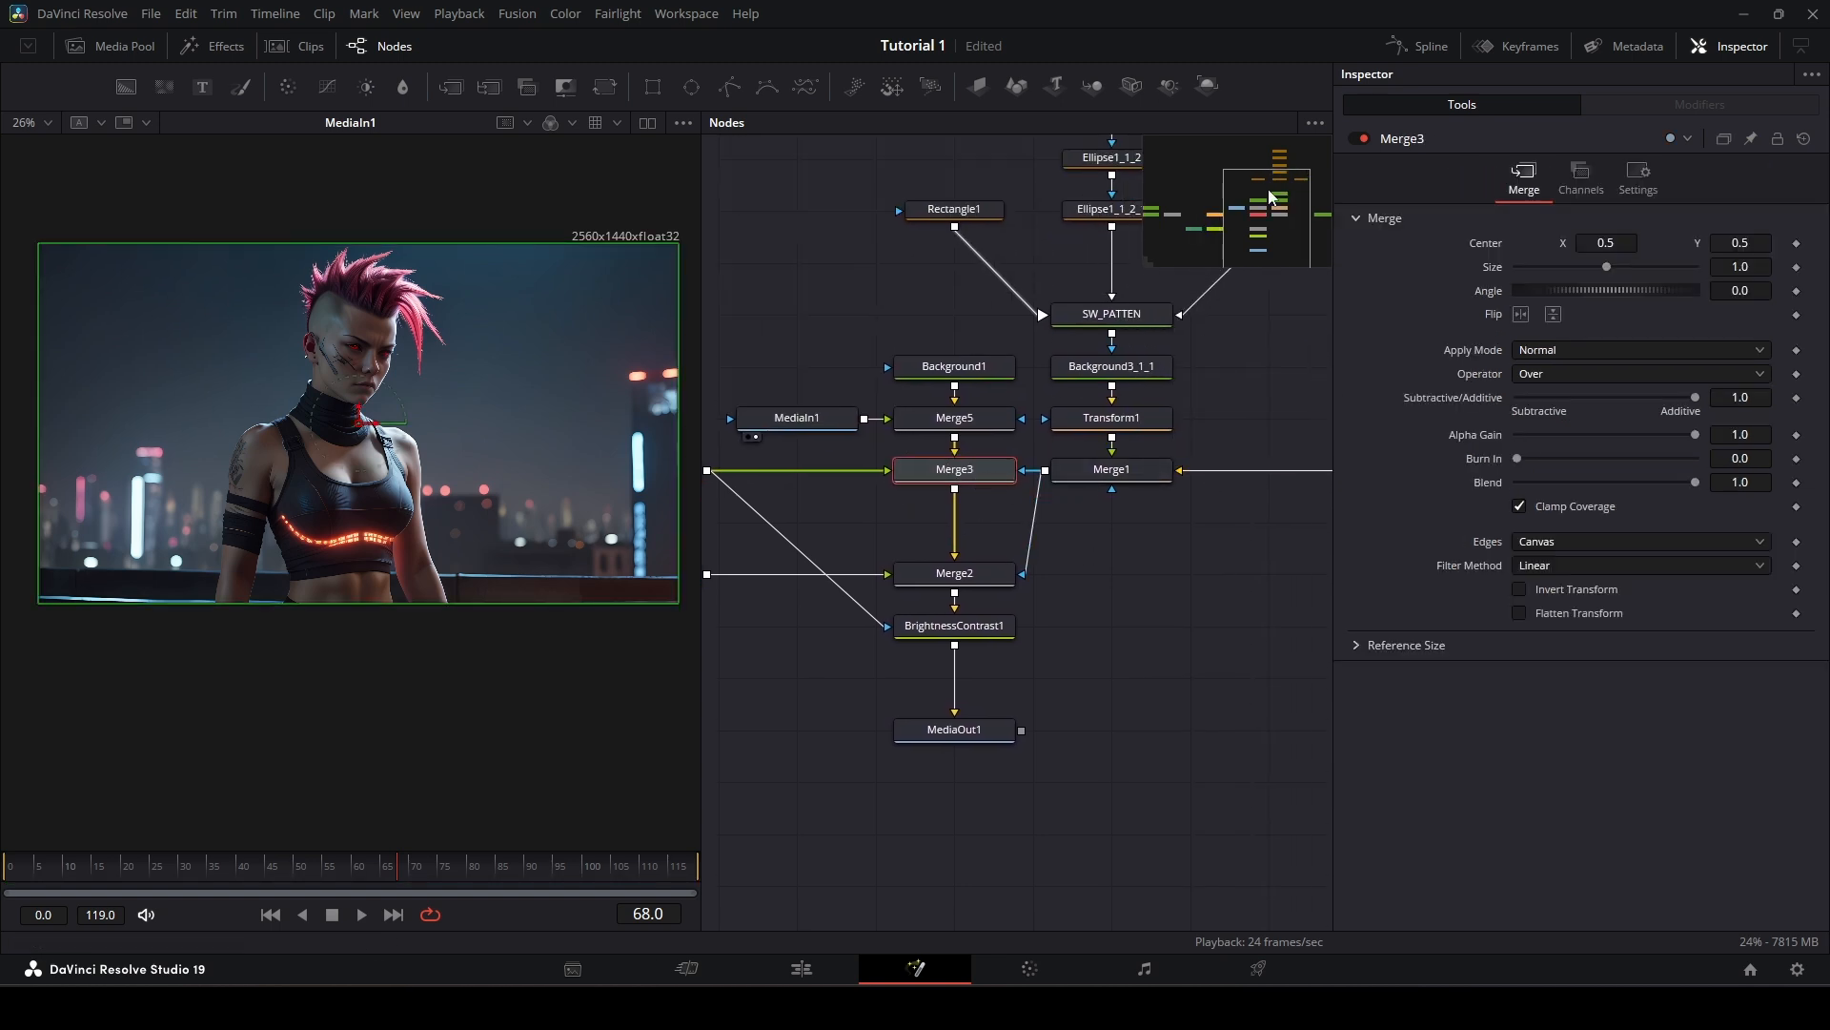
drag(881, 524, 1112, 527)
mouse_move(1150, 498)
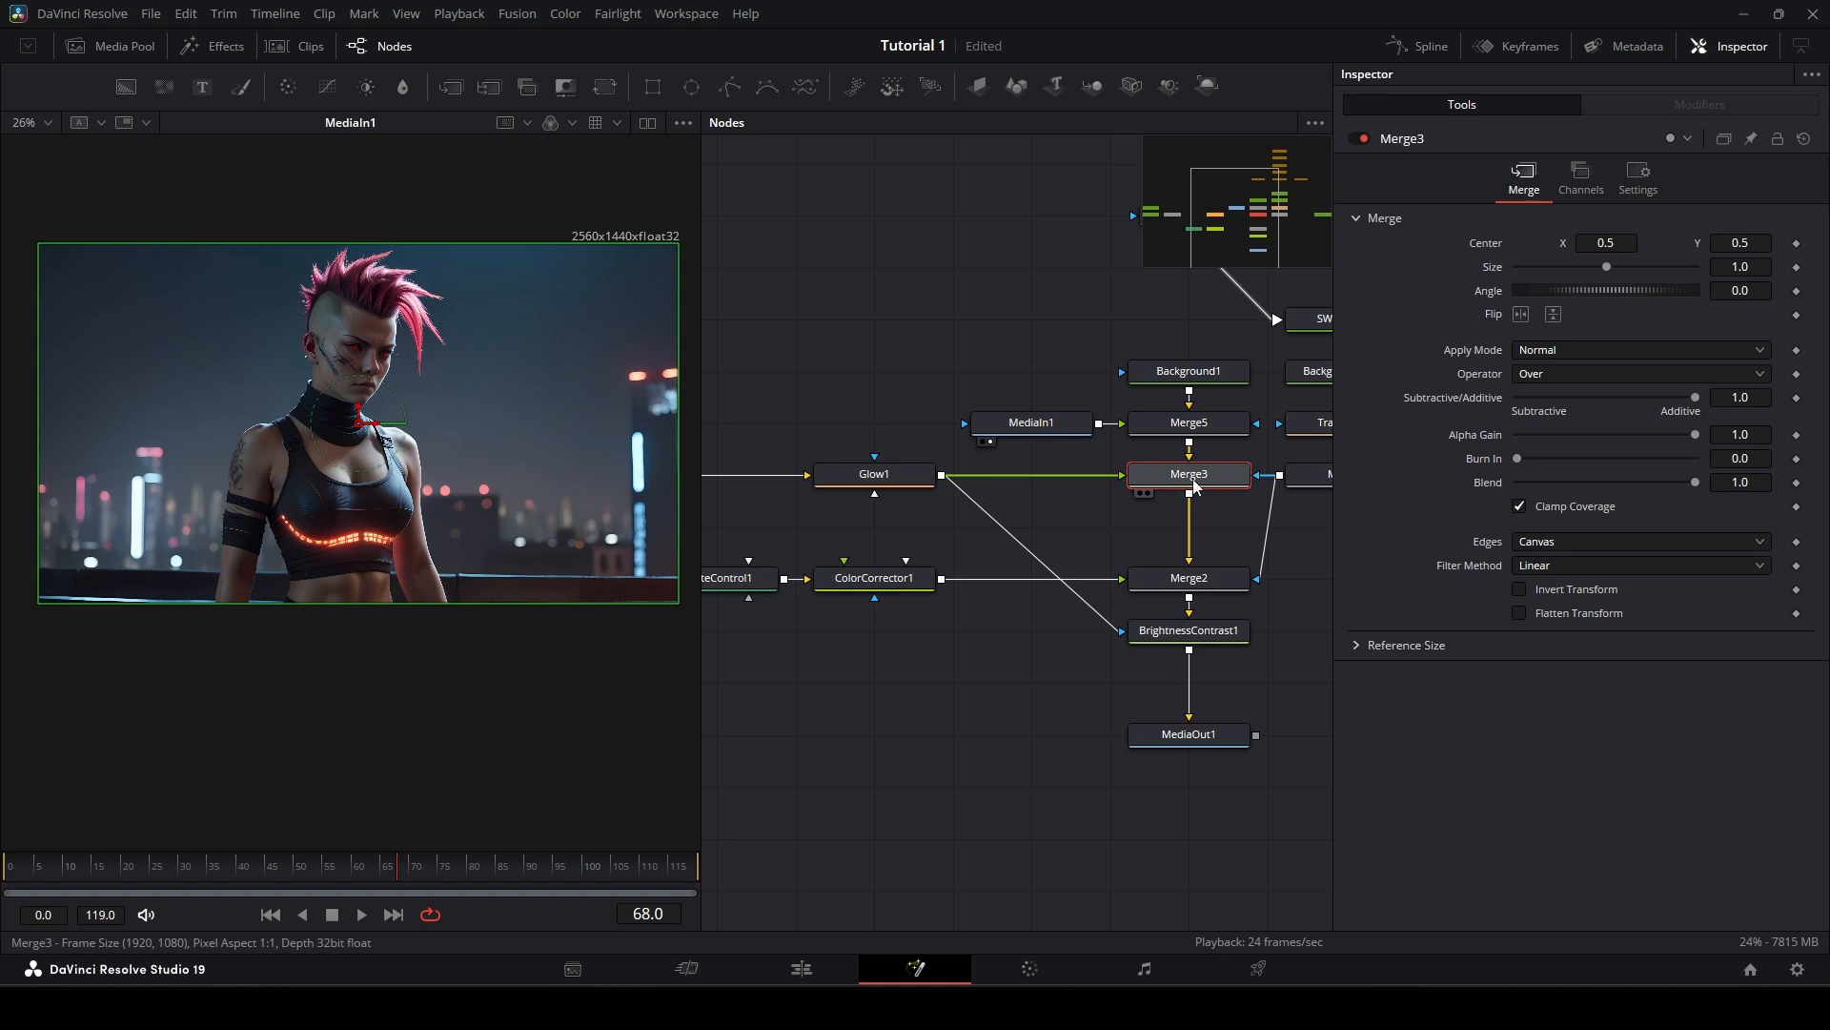
click(878, 484)
drag(866, 482, 1126, 496)
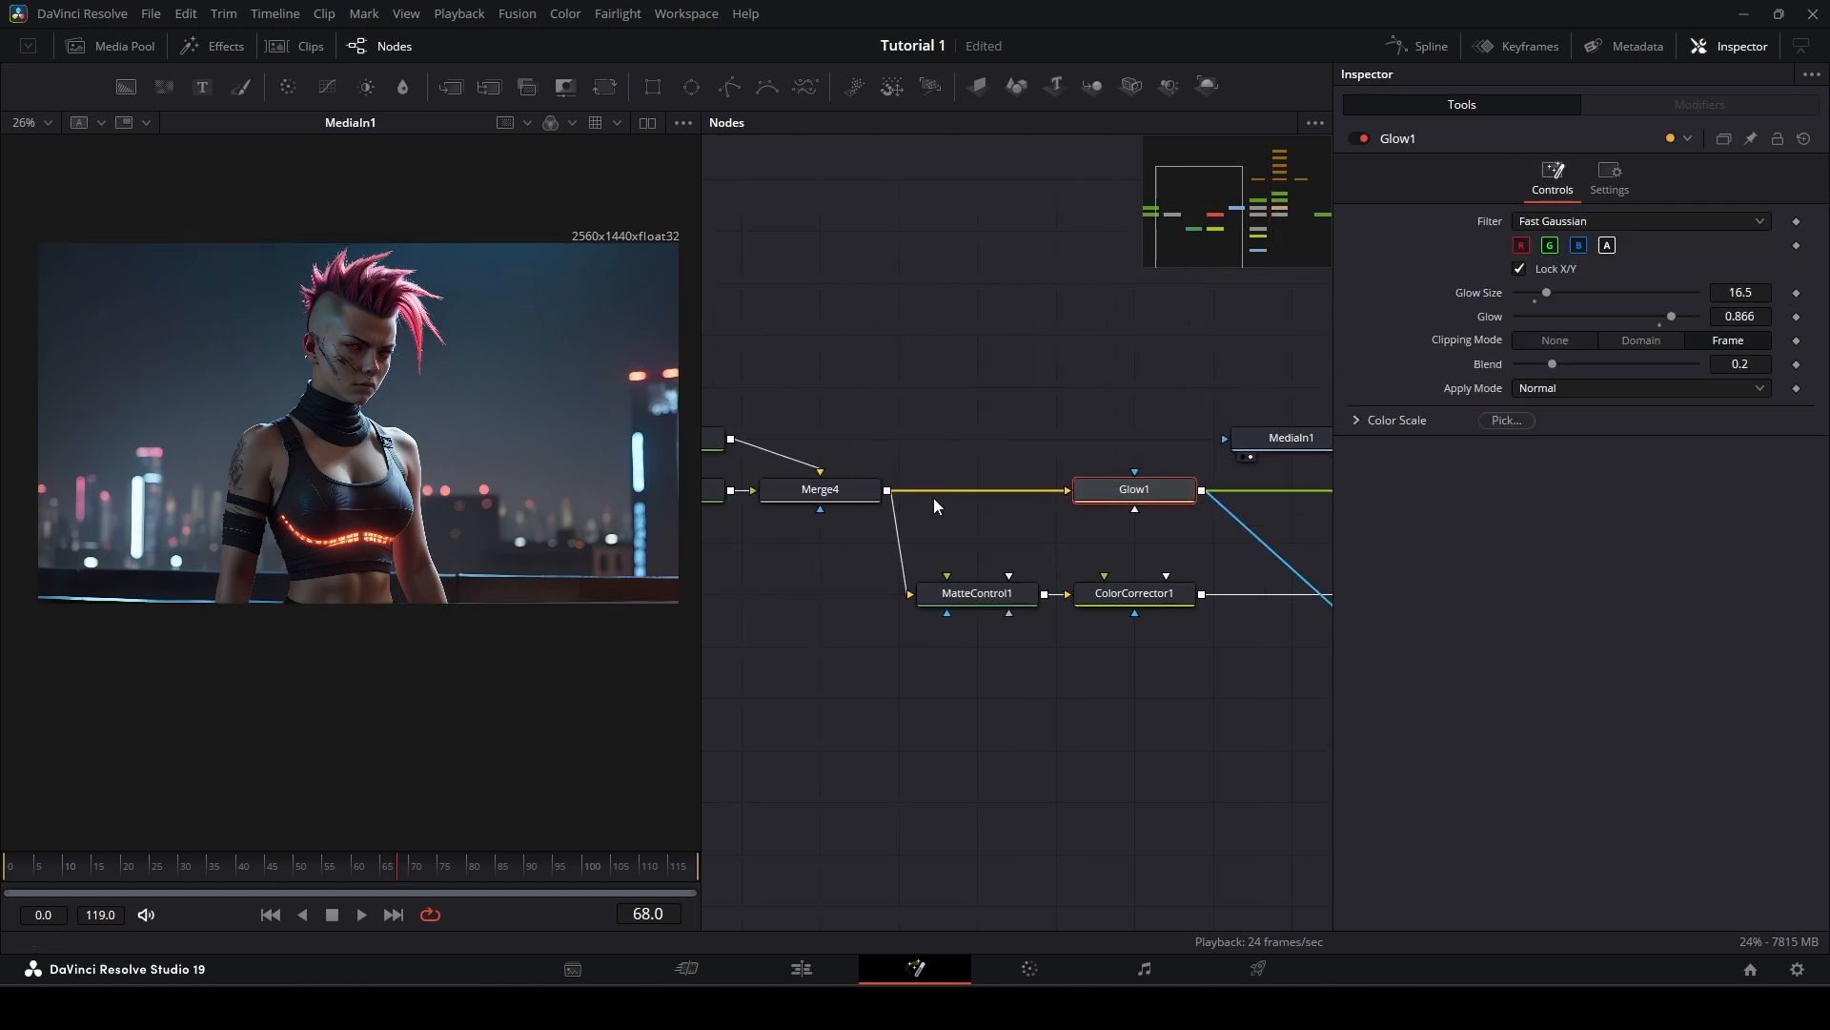
drag(935, 498, 1074, 509)
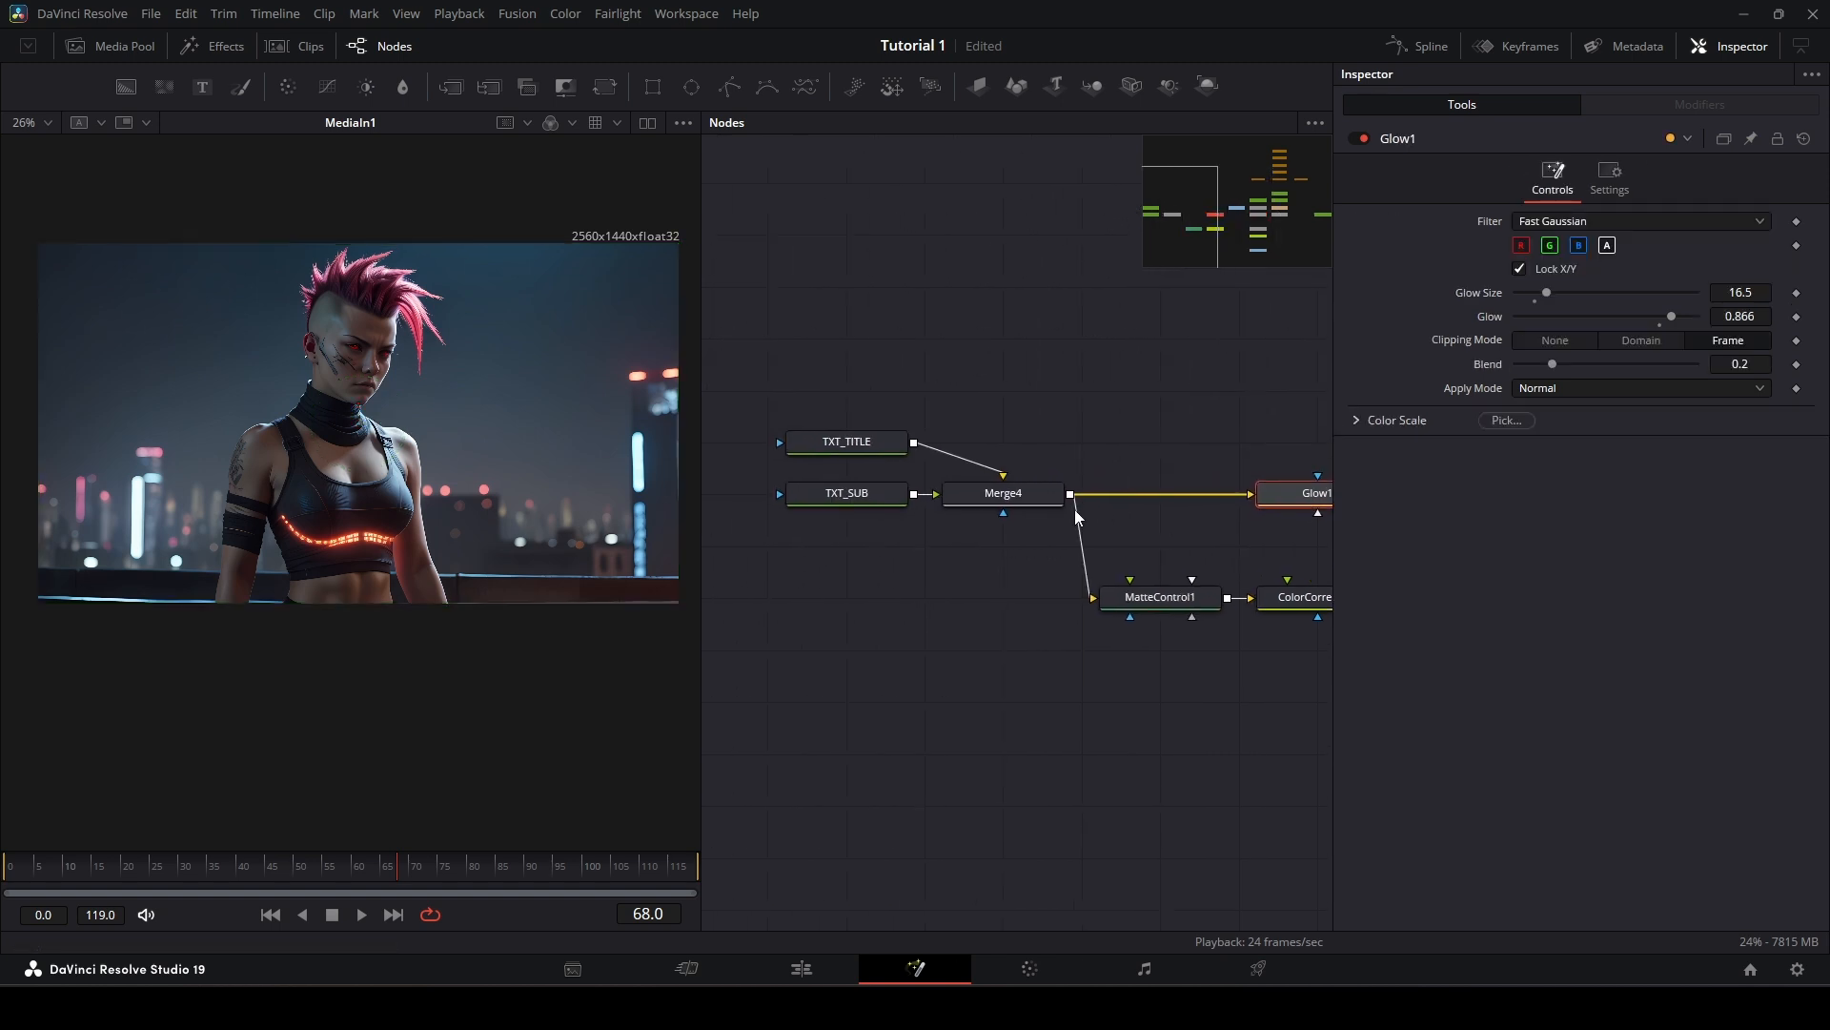
Step: View Merge4 and its text source nodes one by one in the viewer, ending on TXT_SUB
click(1014, 505)
key(1)
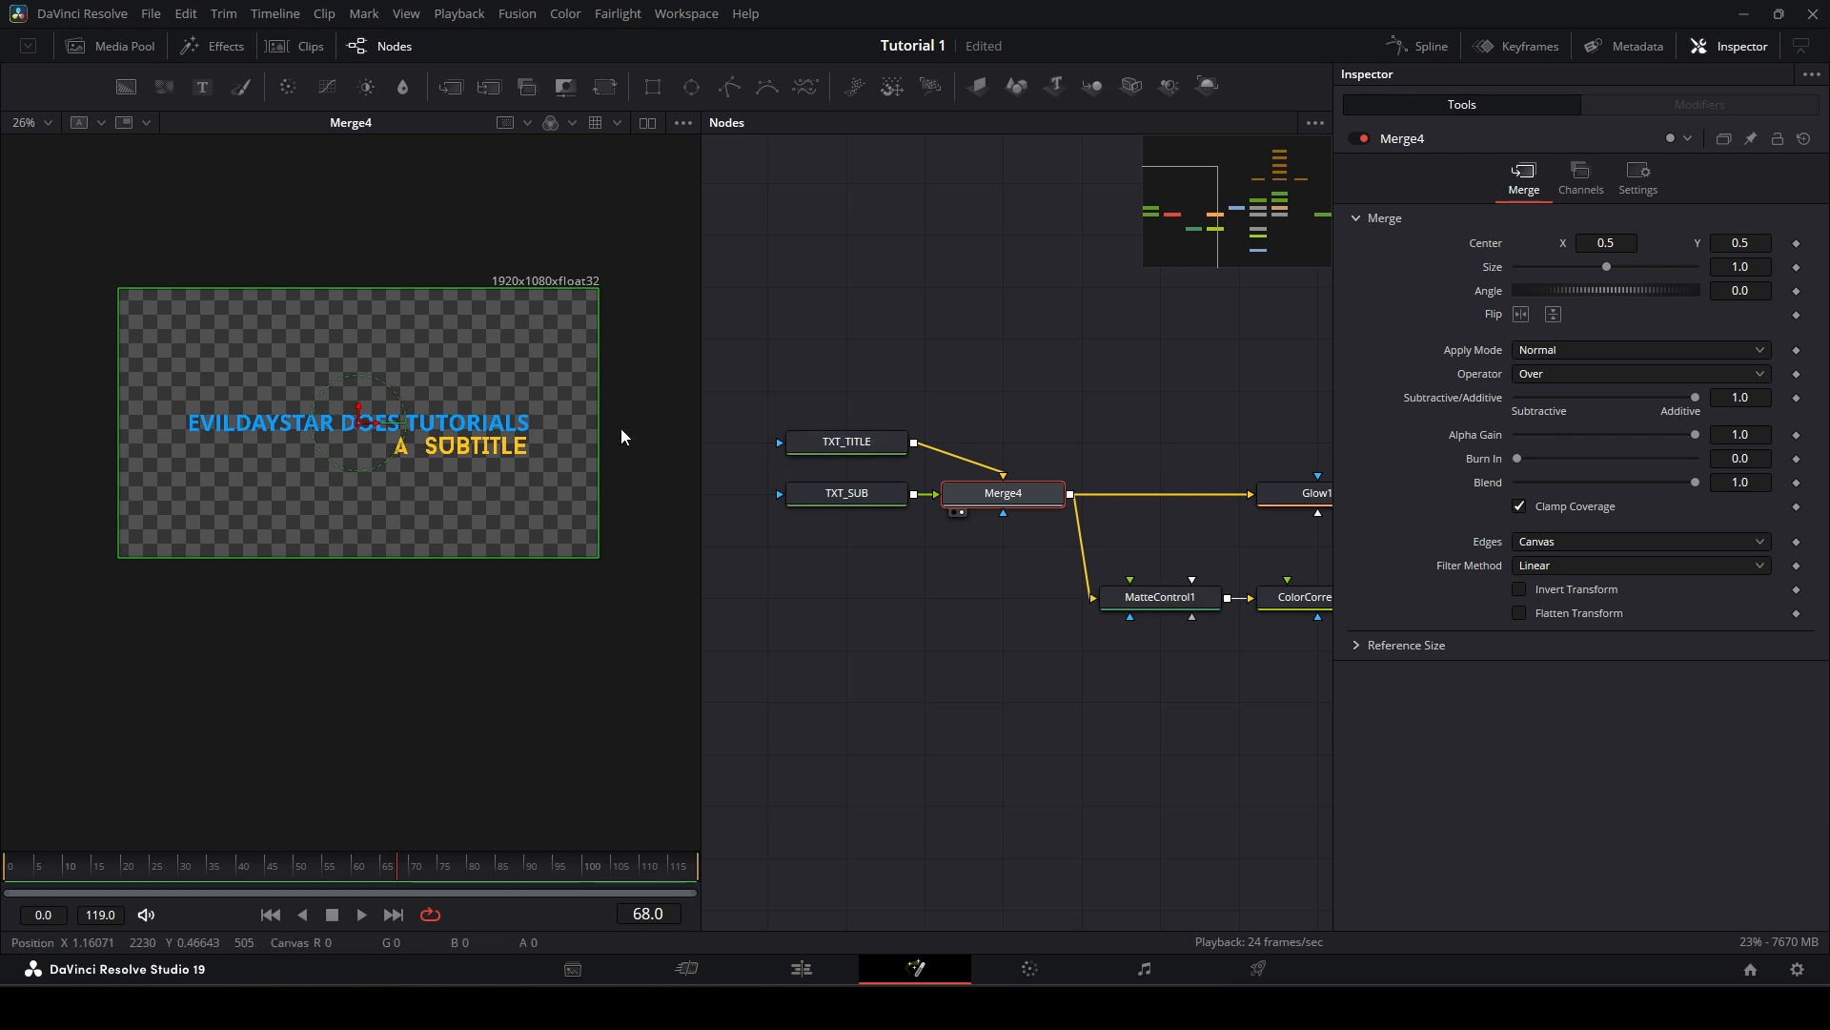
key(1)
key(1)
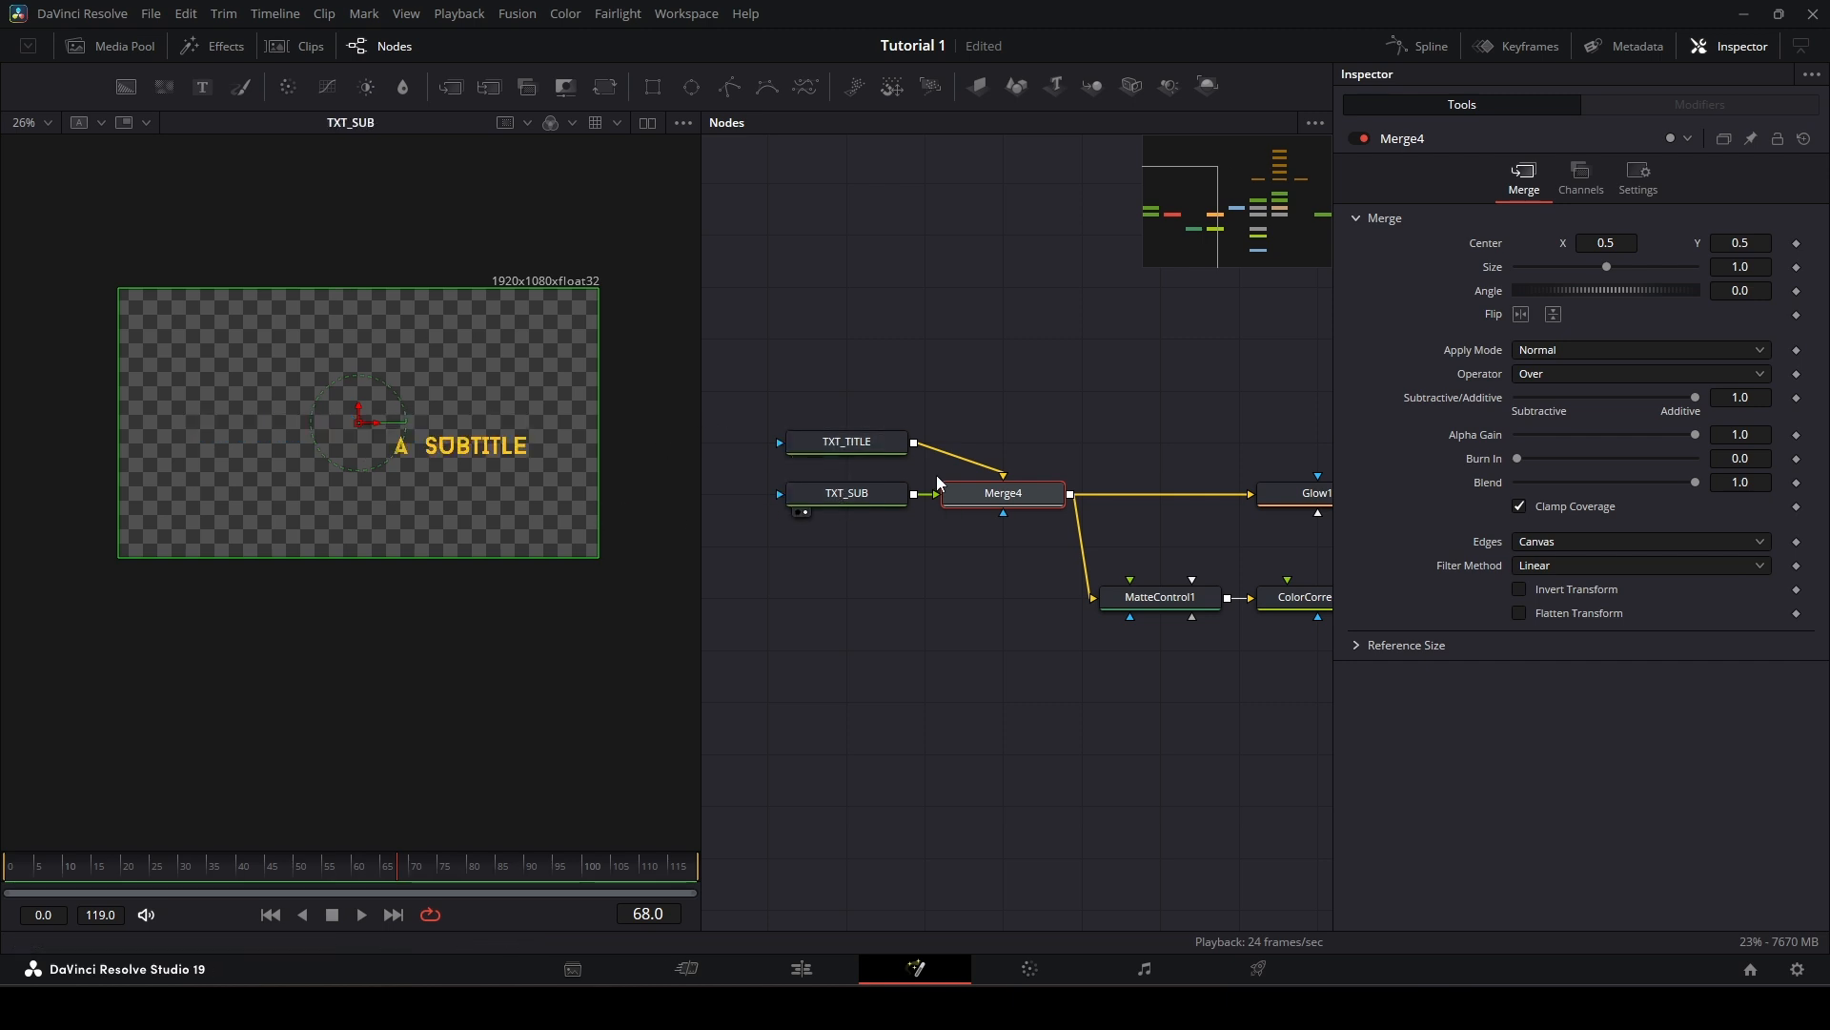
scroll(949, 429, right, 5)
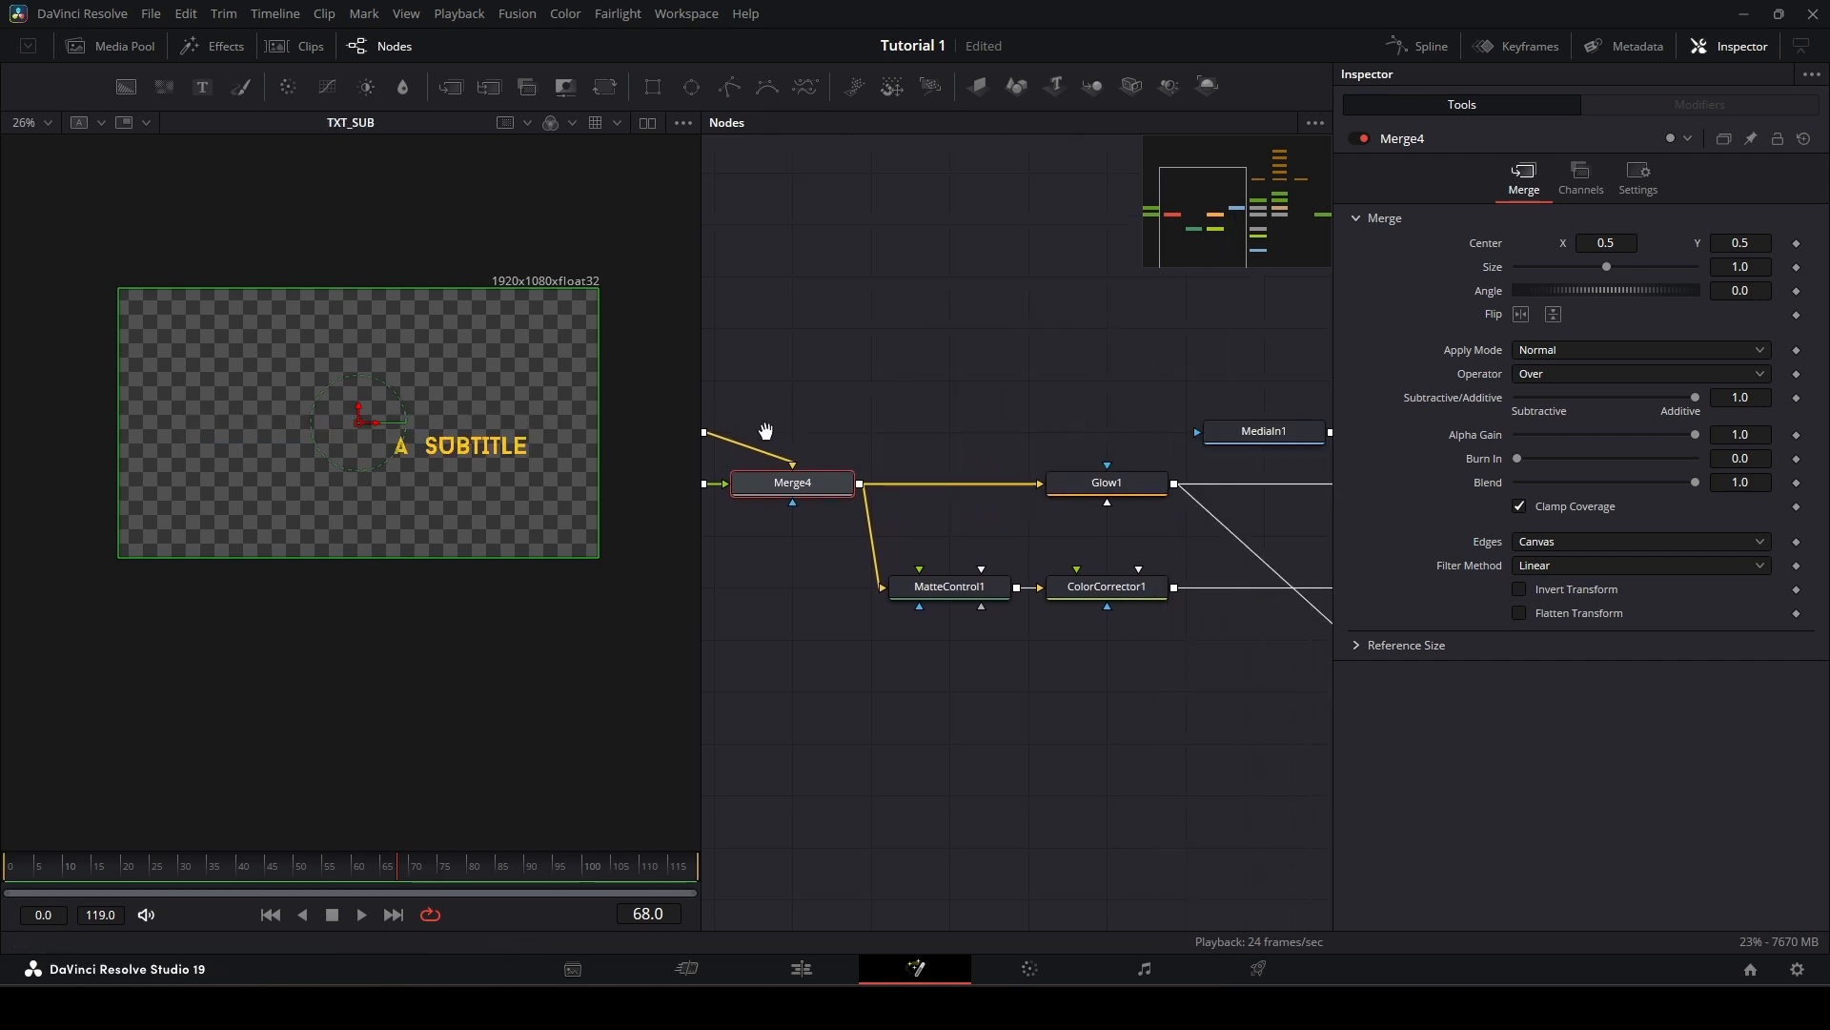
scroll(949, 410, left, 5)
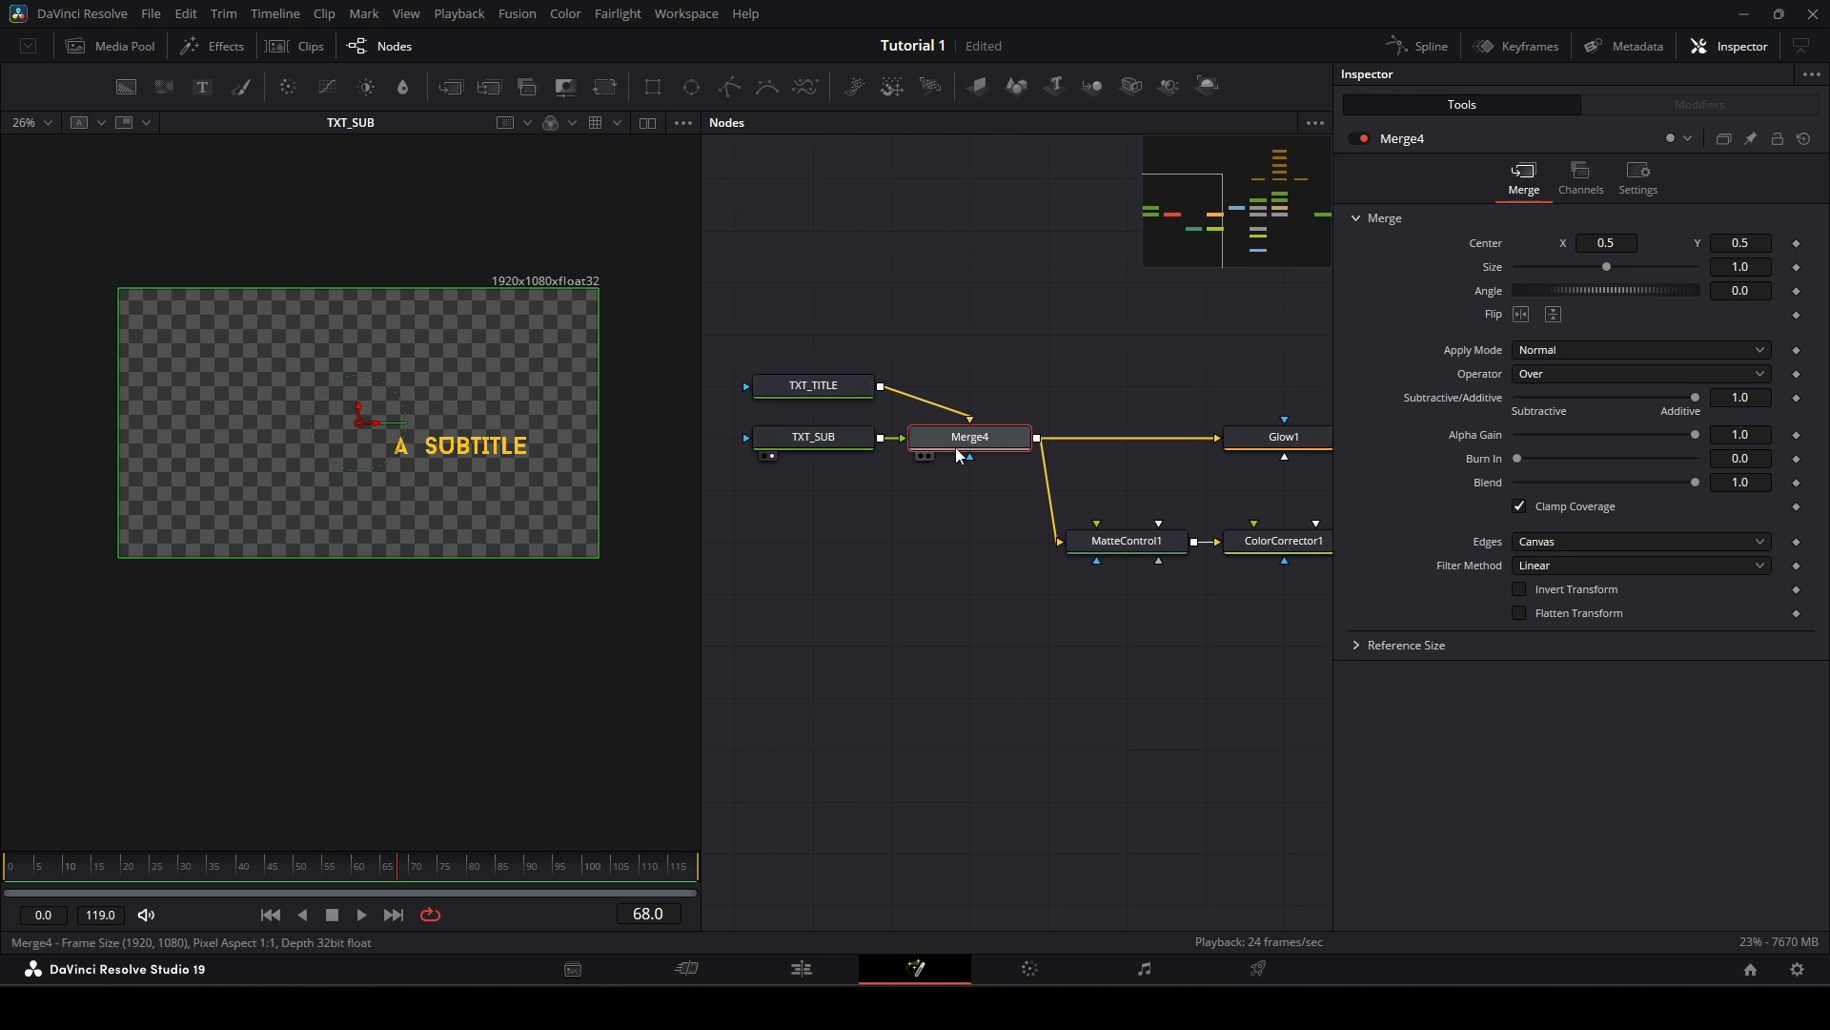
Step: View the title branch downstream of Merge4 in the viewer, showing Glow1 and Merge3 in turn
key(1)
scroll(951, 339, right, 7)
key(1)
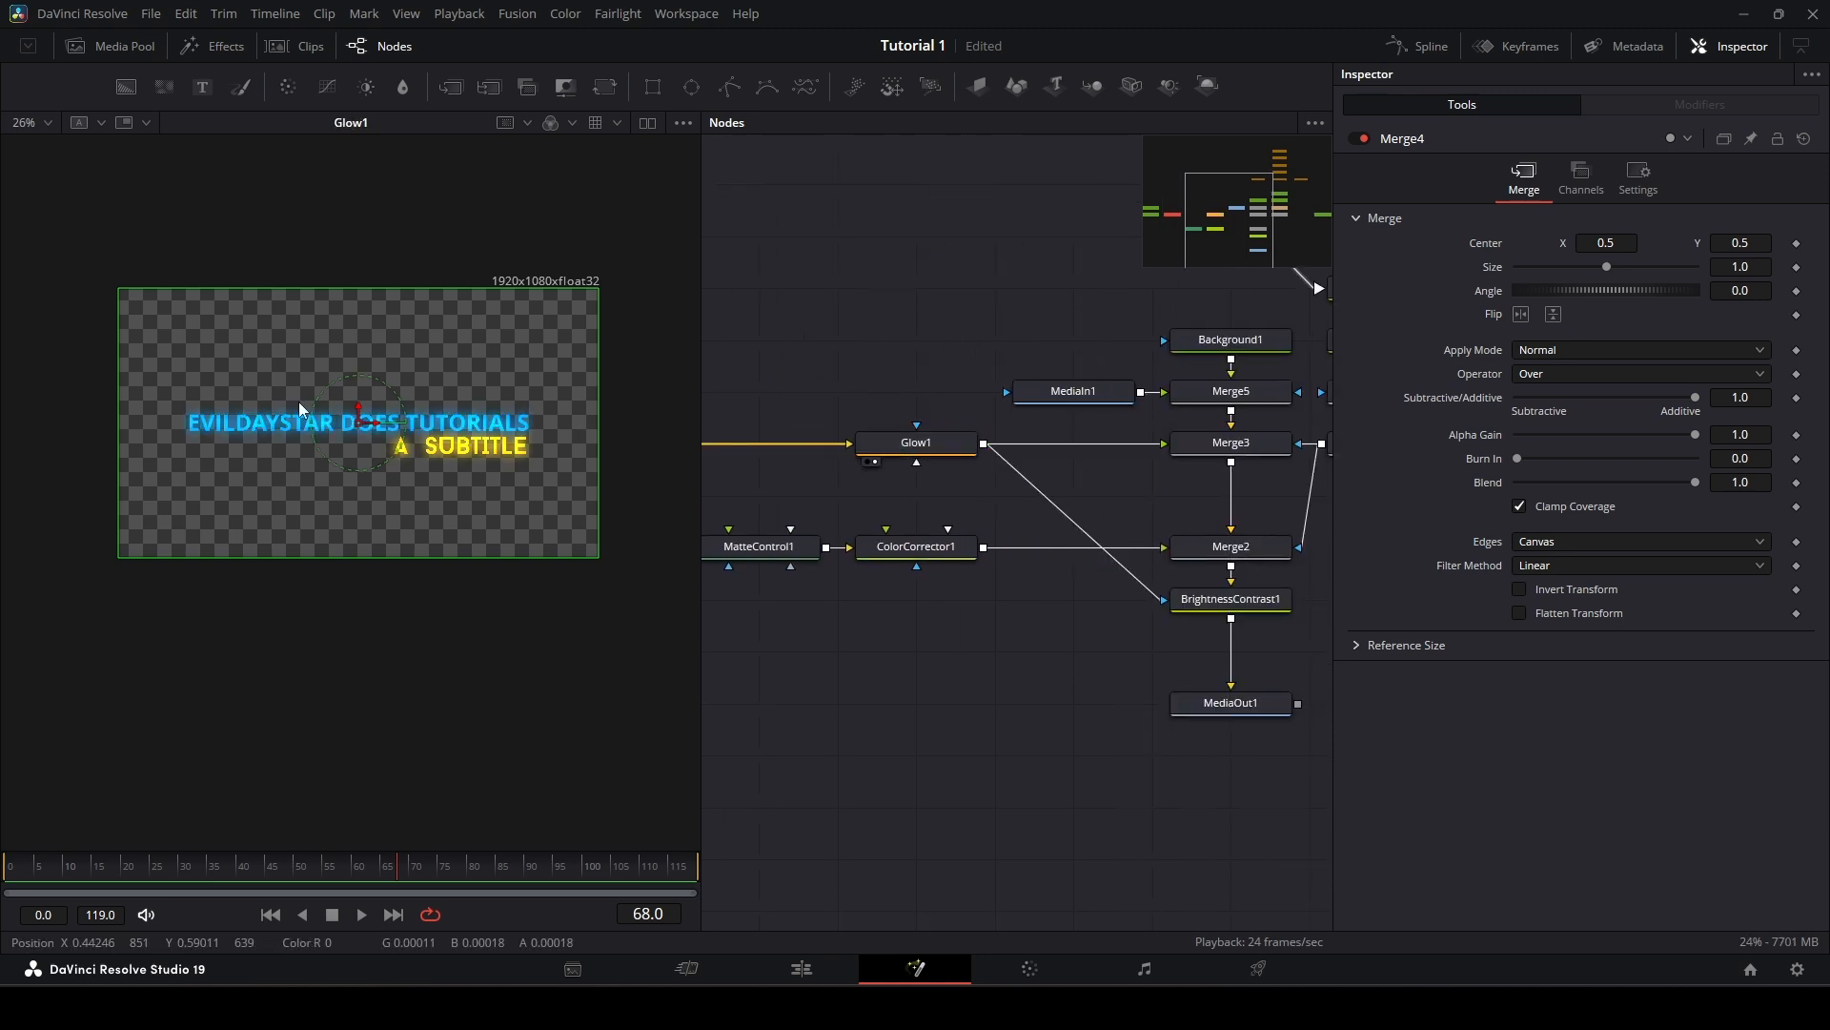
scroll(844, 358, right, 5)
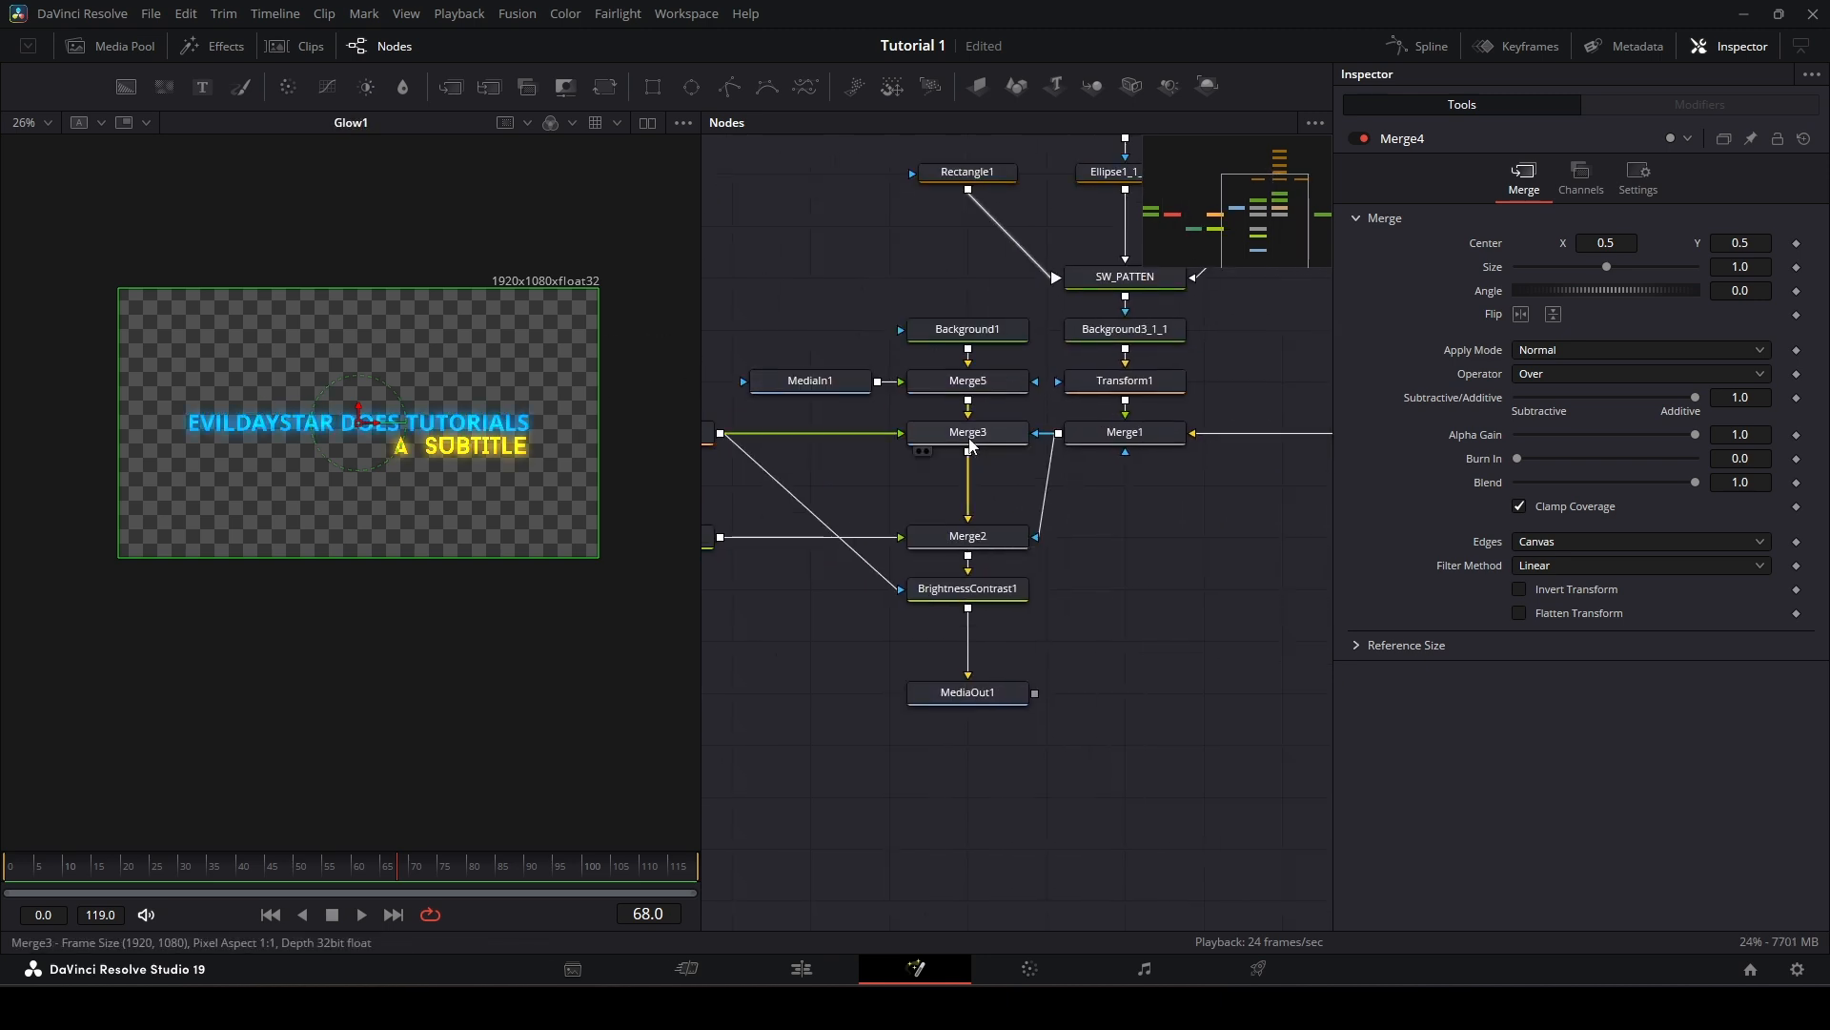
click(926, 451)
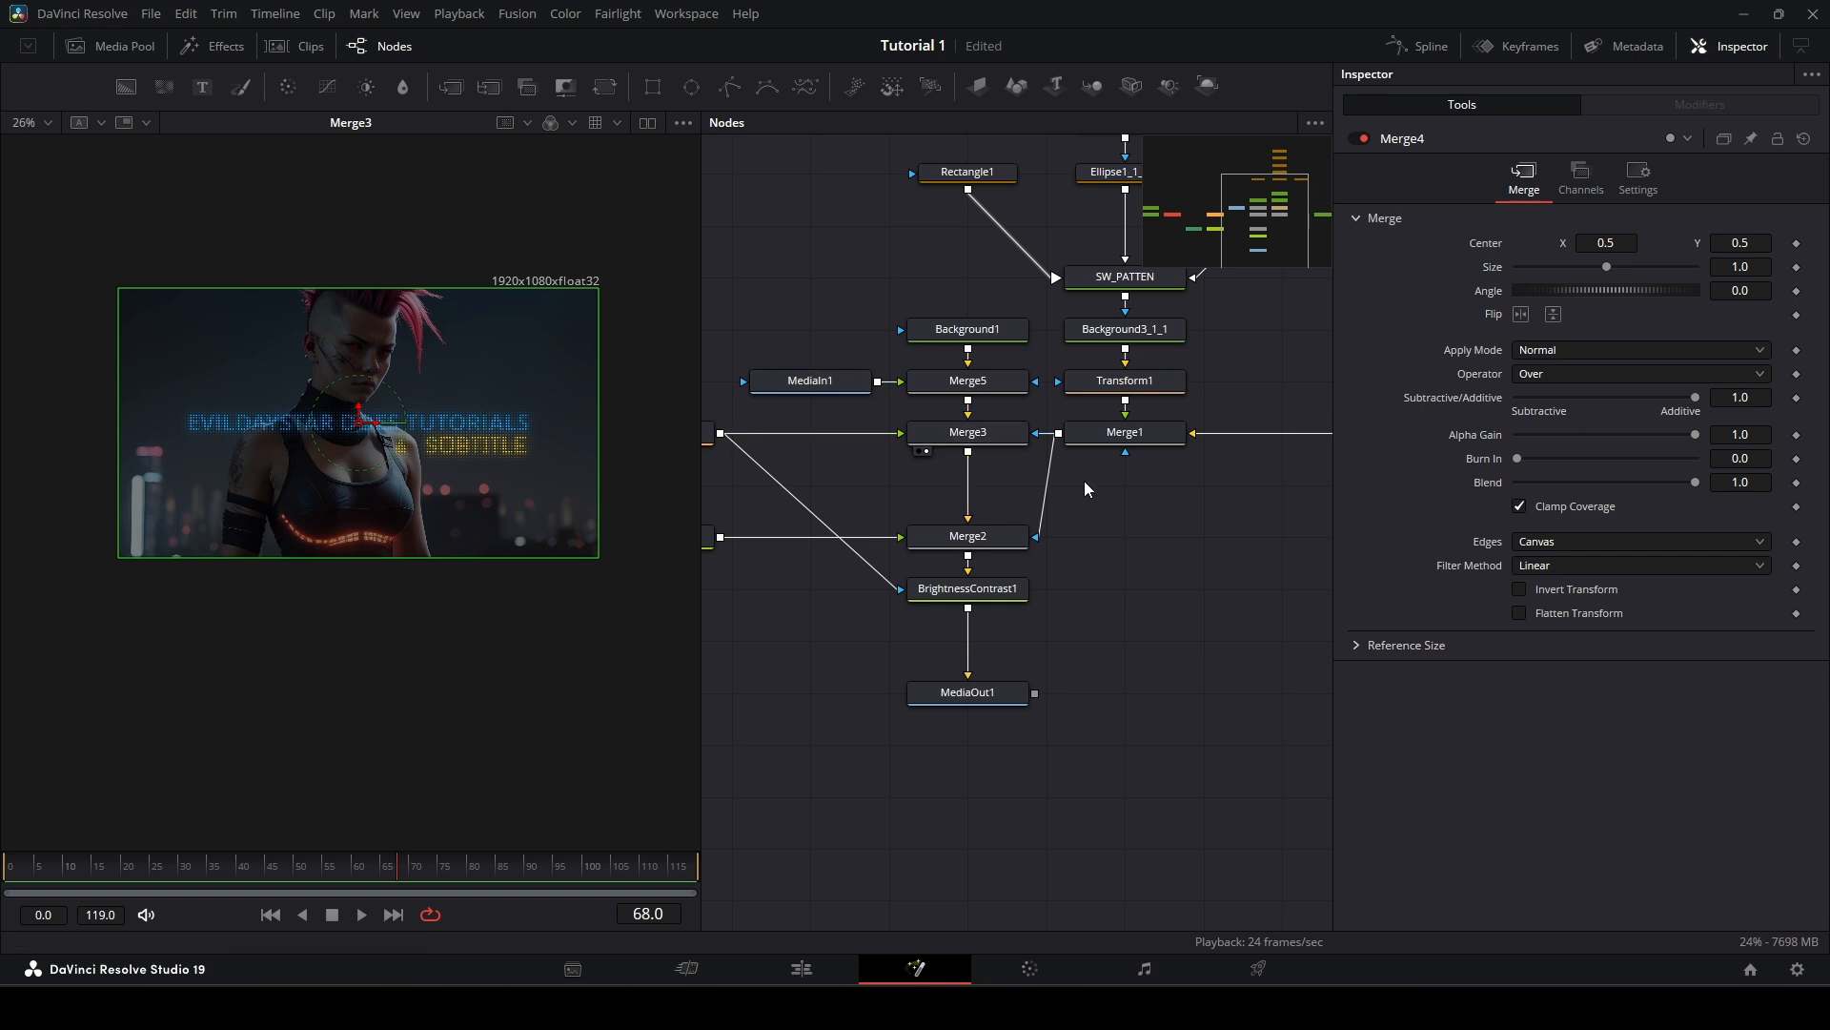
Step: View Merge1 in the viewer and examine its dot pattern up close
scroll(1084, 481, up, 5)
scroll(1084, 481, right, 4)
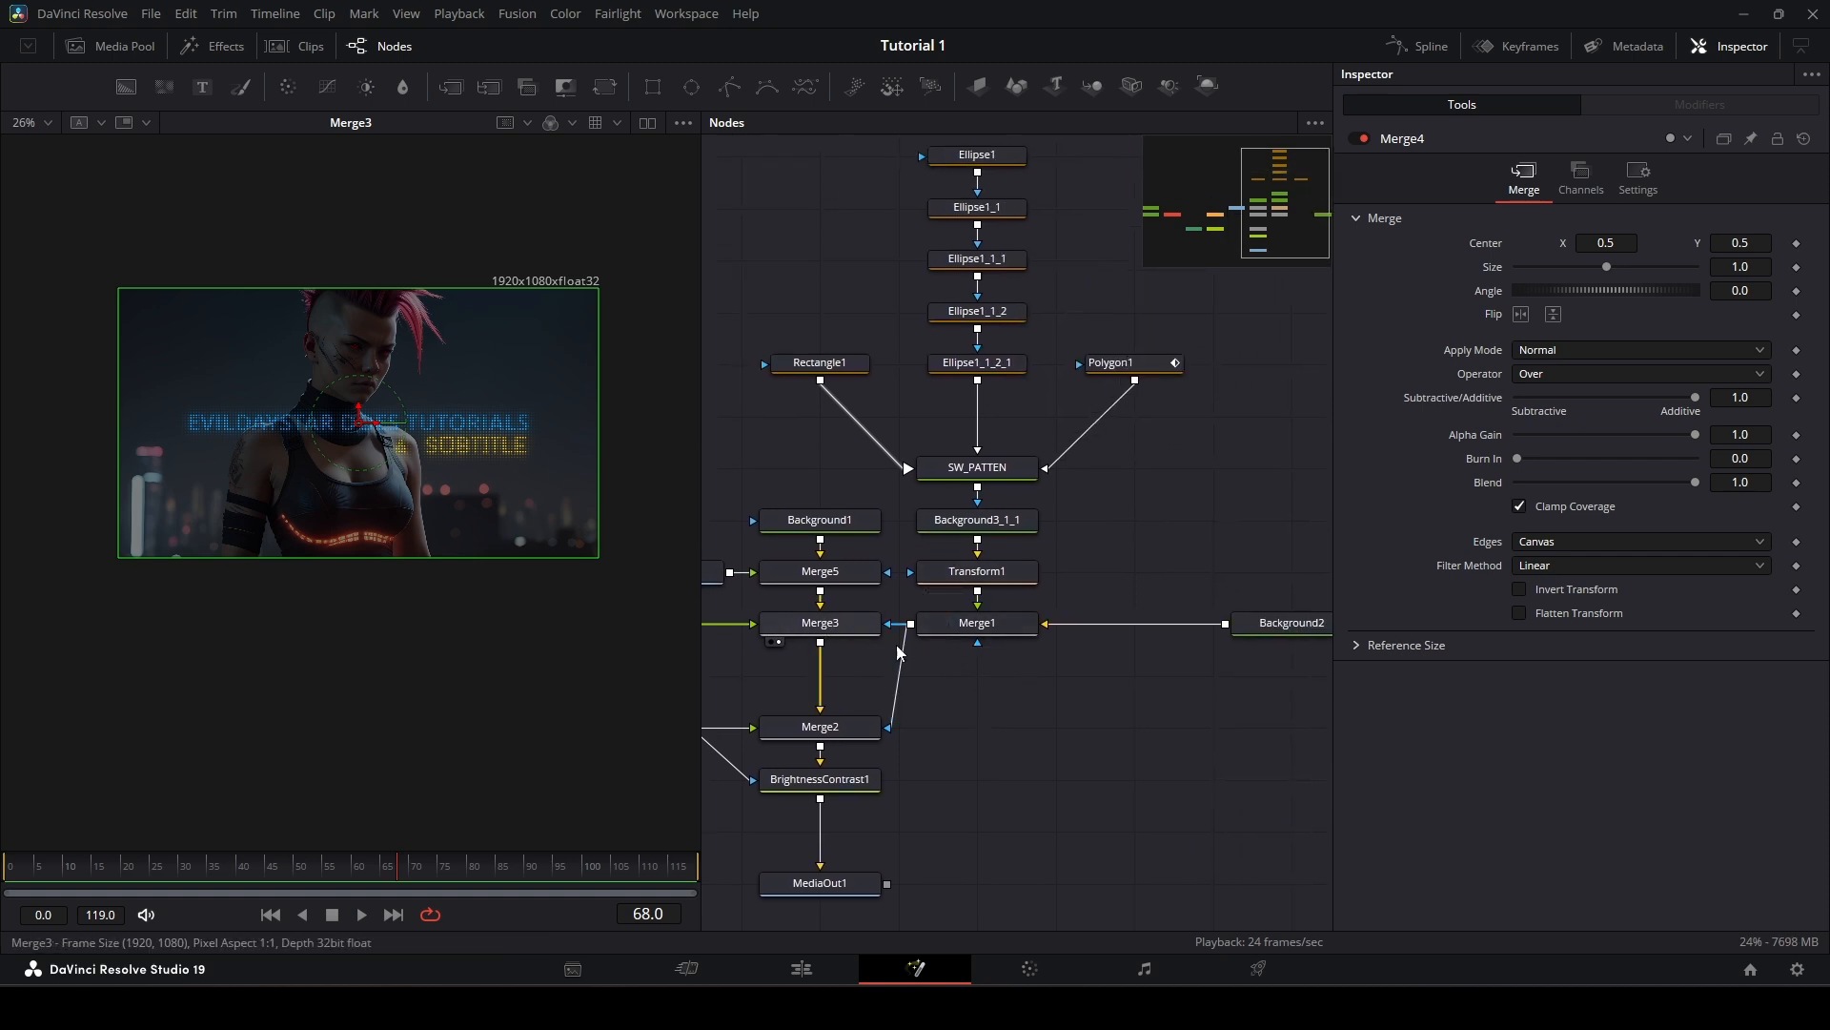
click(998, 629)
key(1)
scroll(371, 424, up, 5)
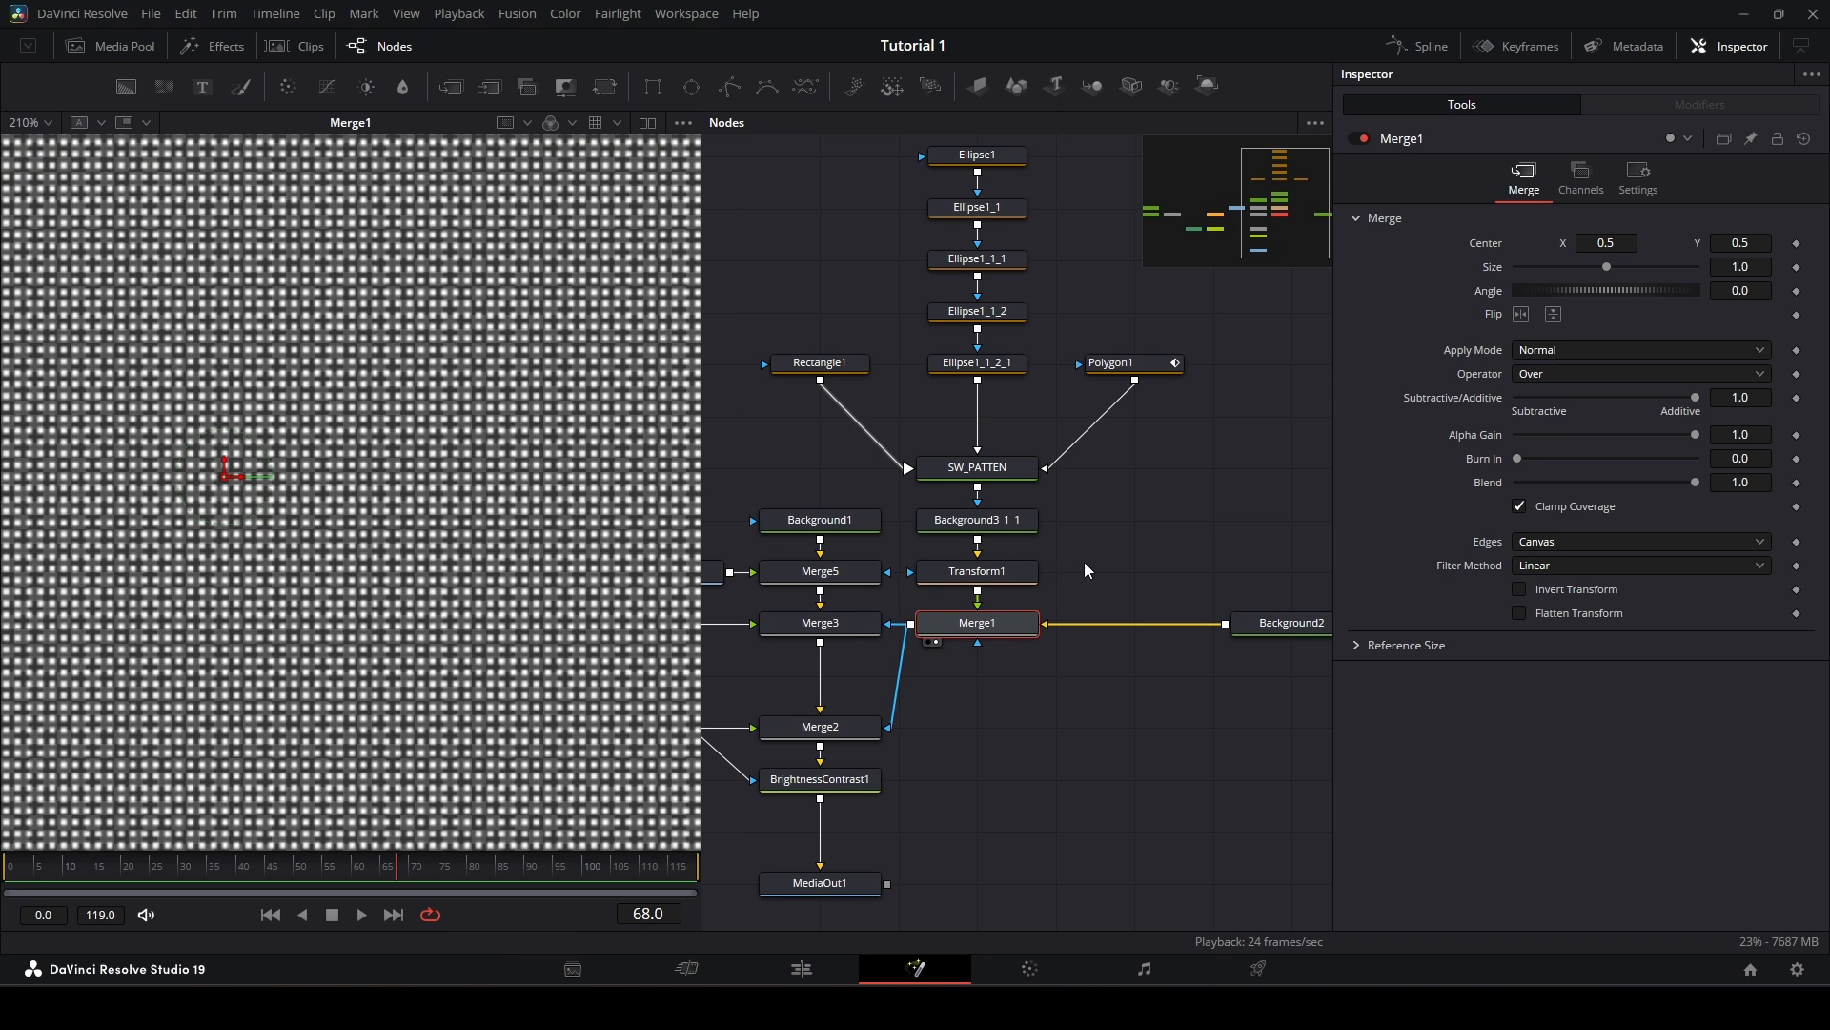
Step: View Background2 and Transform1 in turn in the viewer, and show Transform1's settings
drag(1264, 627, 359, 474)
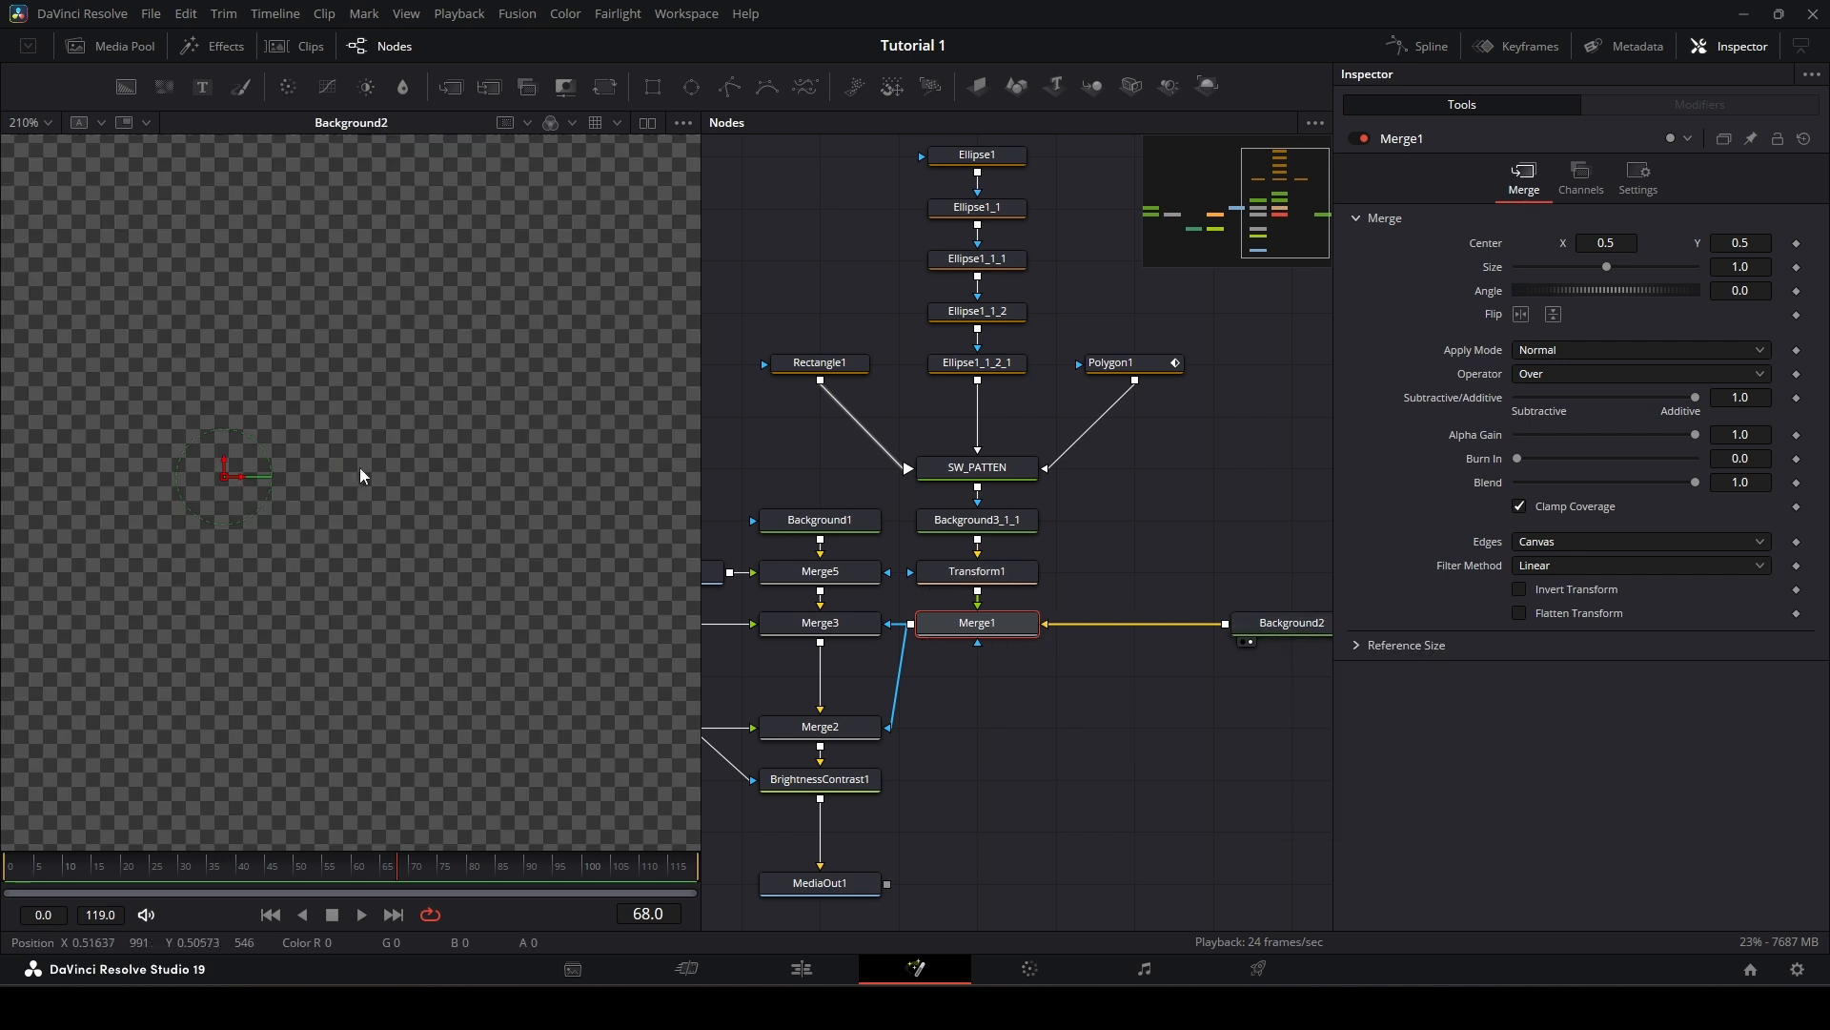
drag(1001, 583, 372, 512)
click(958, 569)
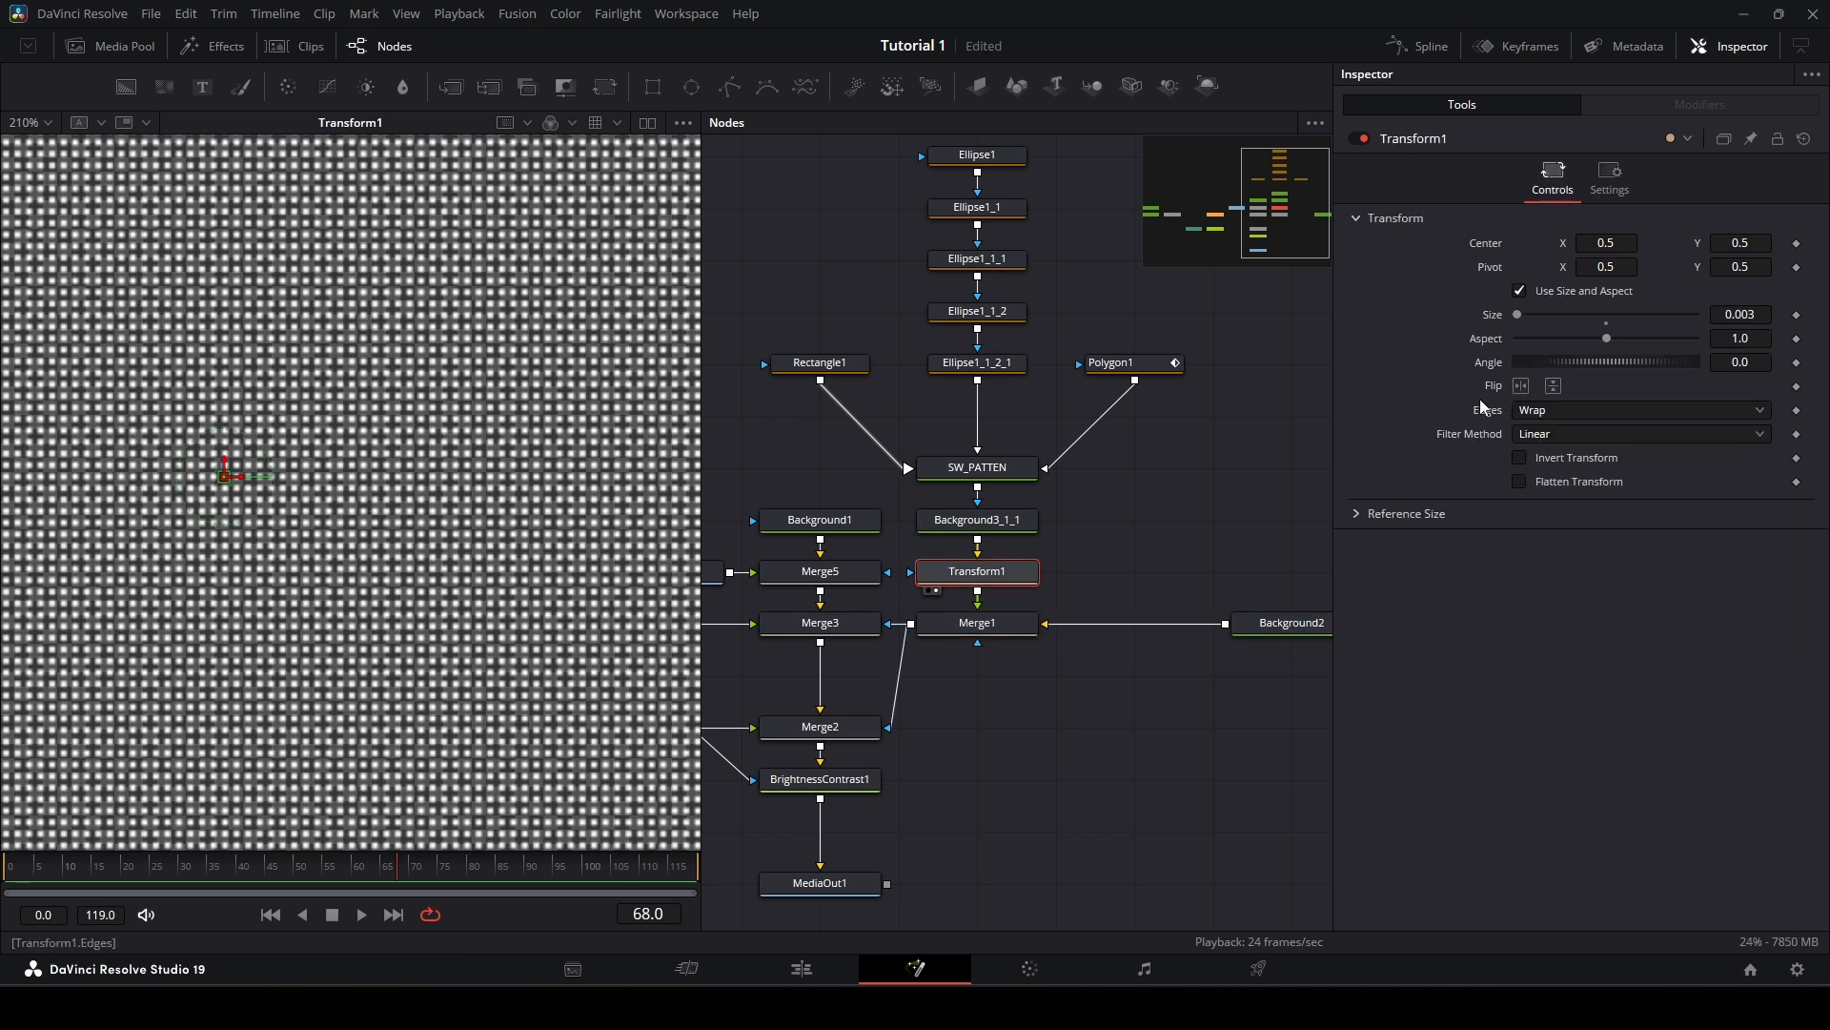
Step: Set Transform1's Edges to Canvas, examine the single dot up close, and set Edges back to Wrap
click(1569, 412)
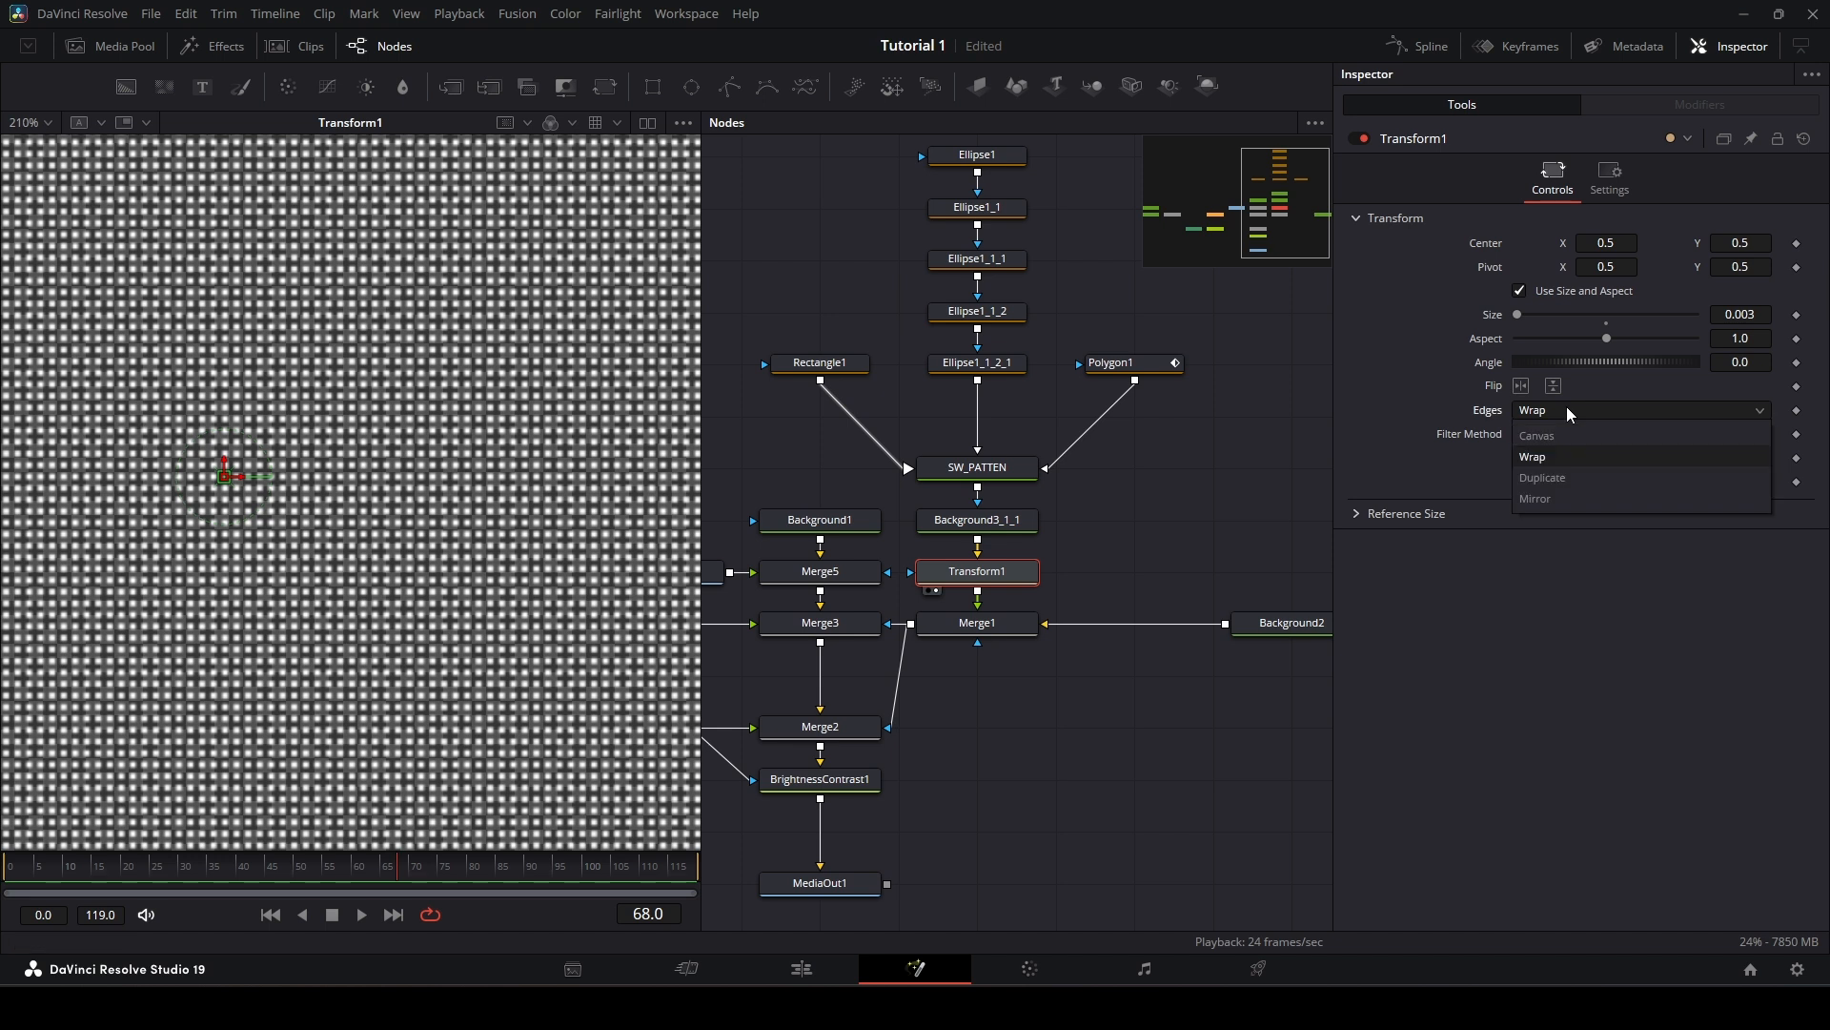
click(1569, 436)
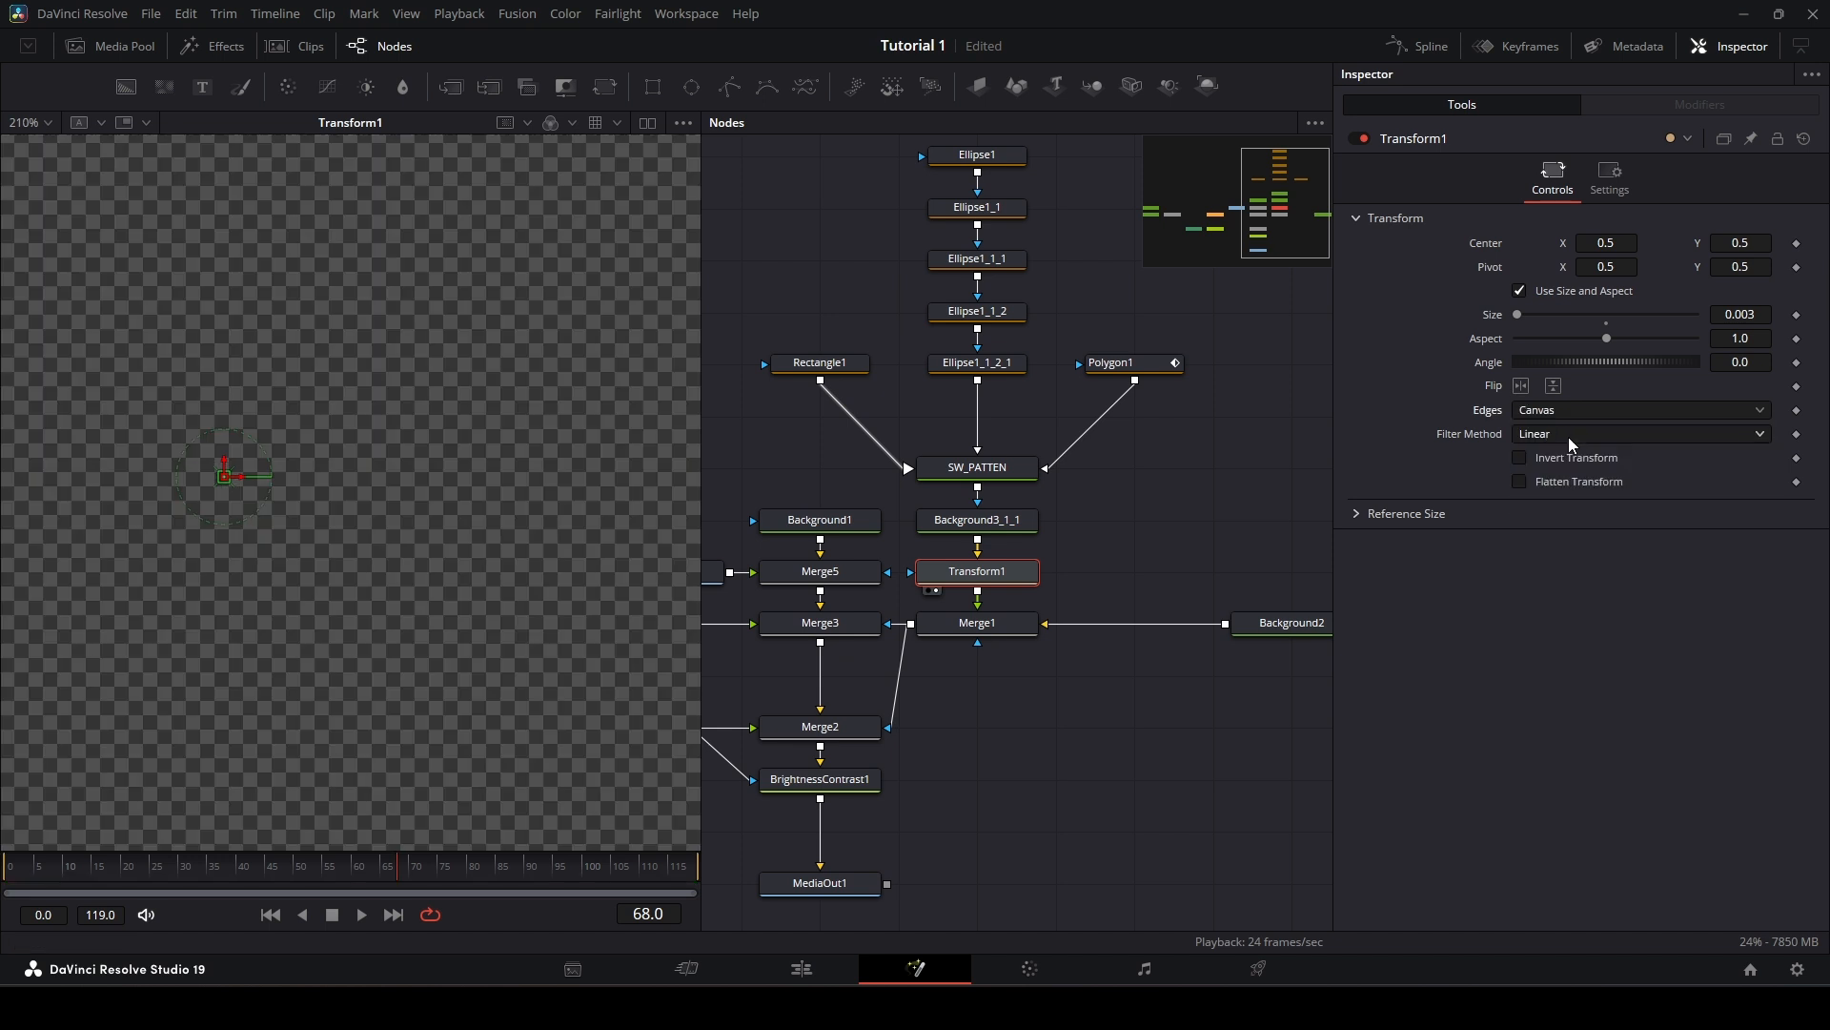
scroll(181, 460, up, 10)
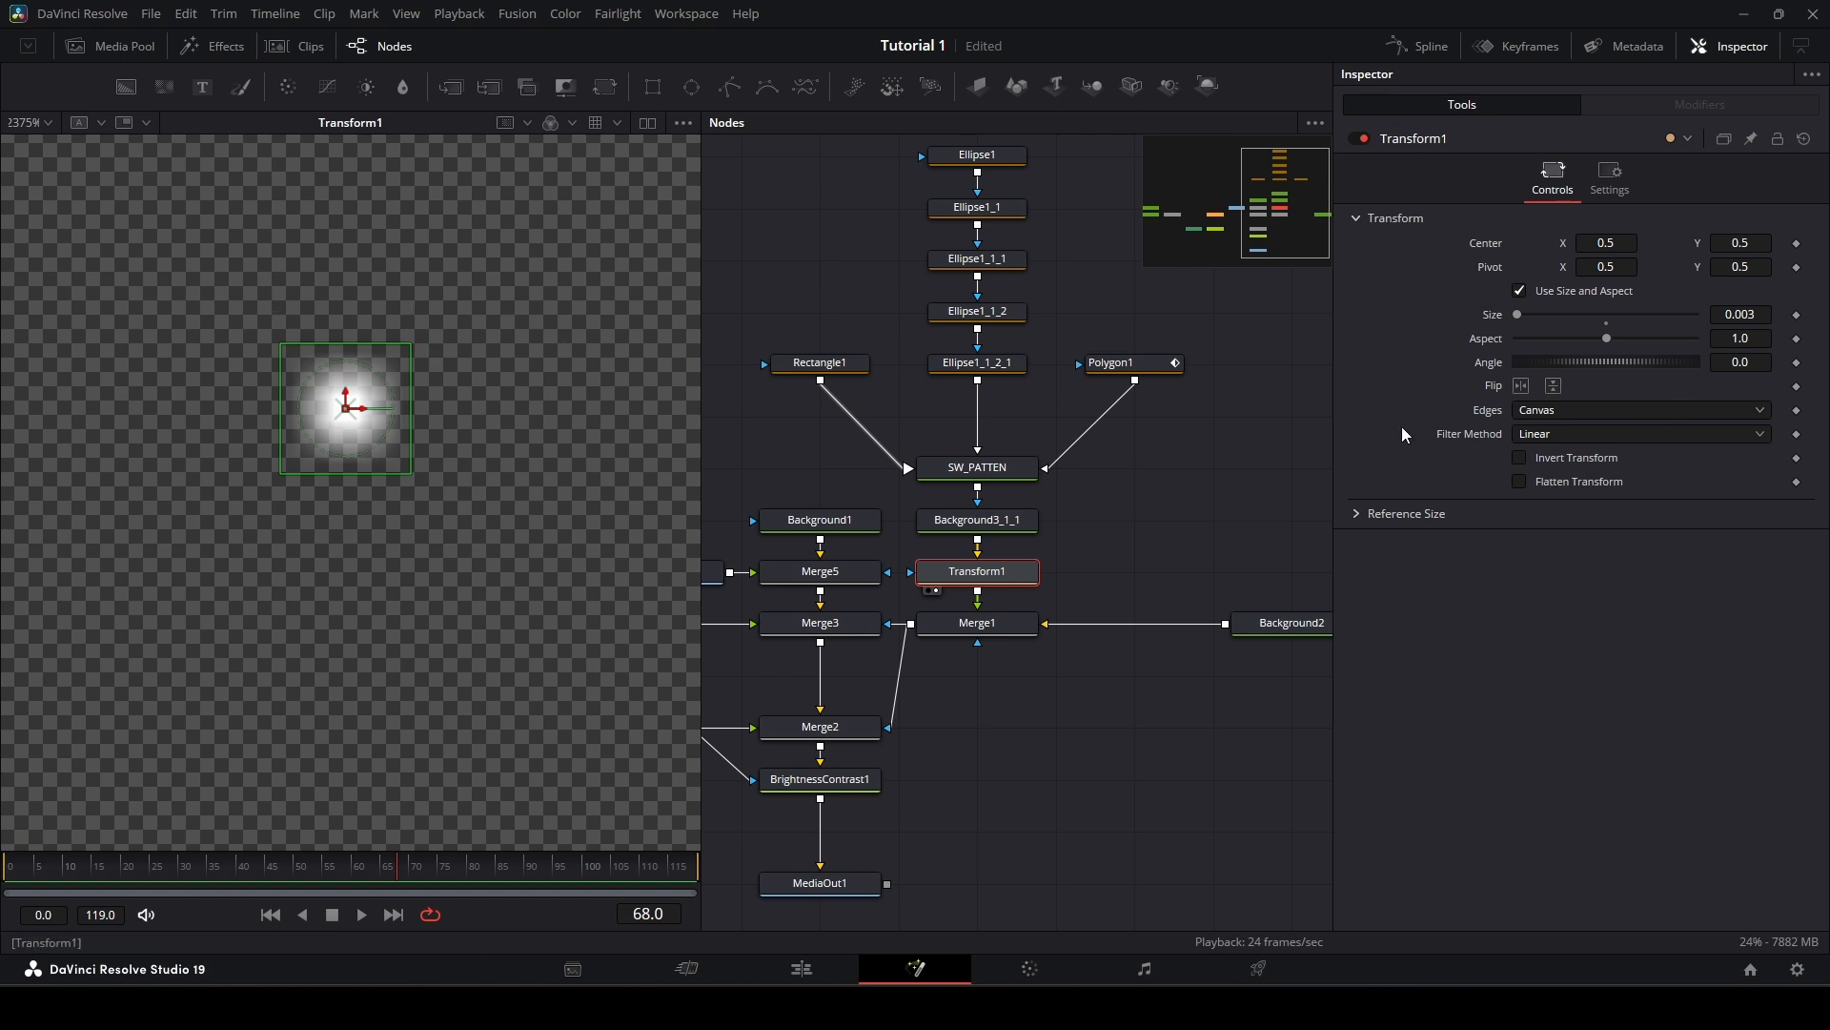
click(1526, 410)
click(1567, 459)
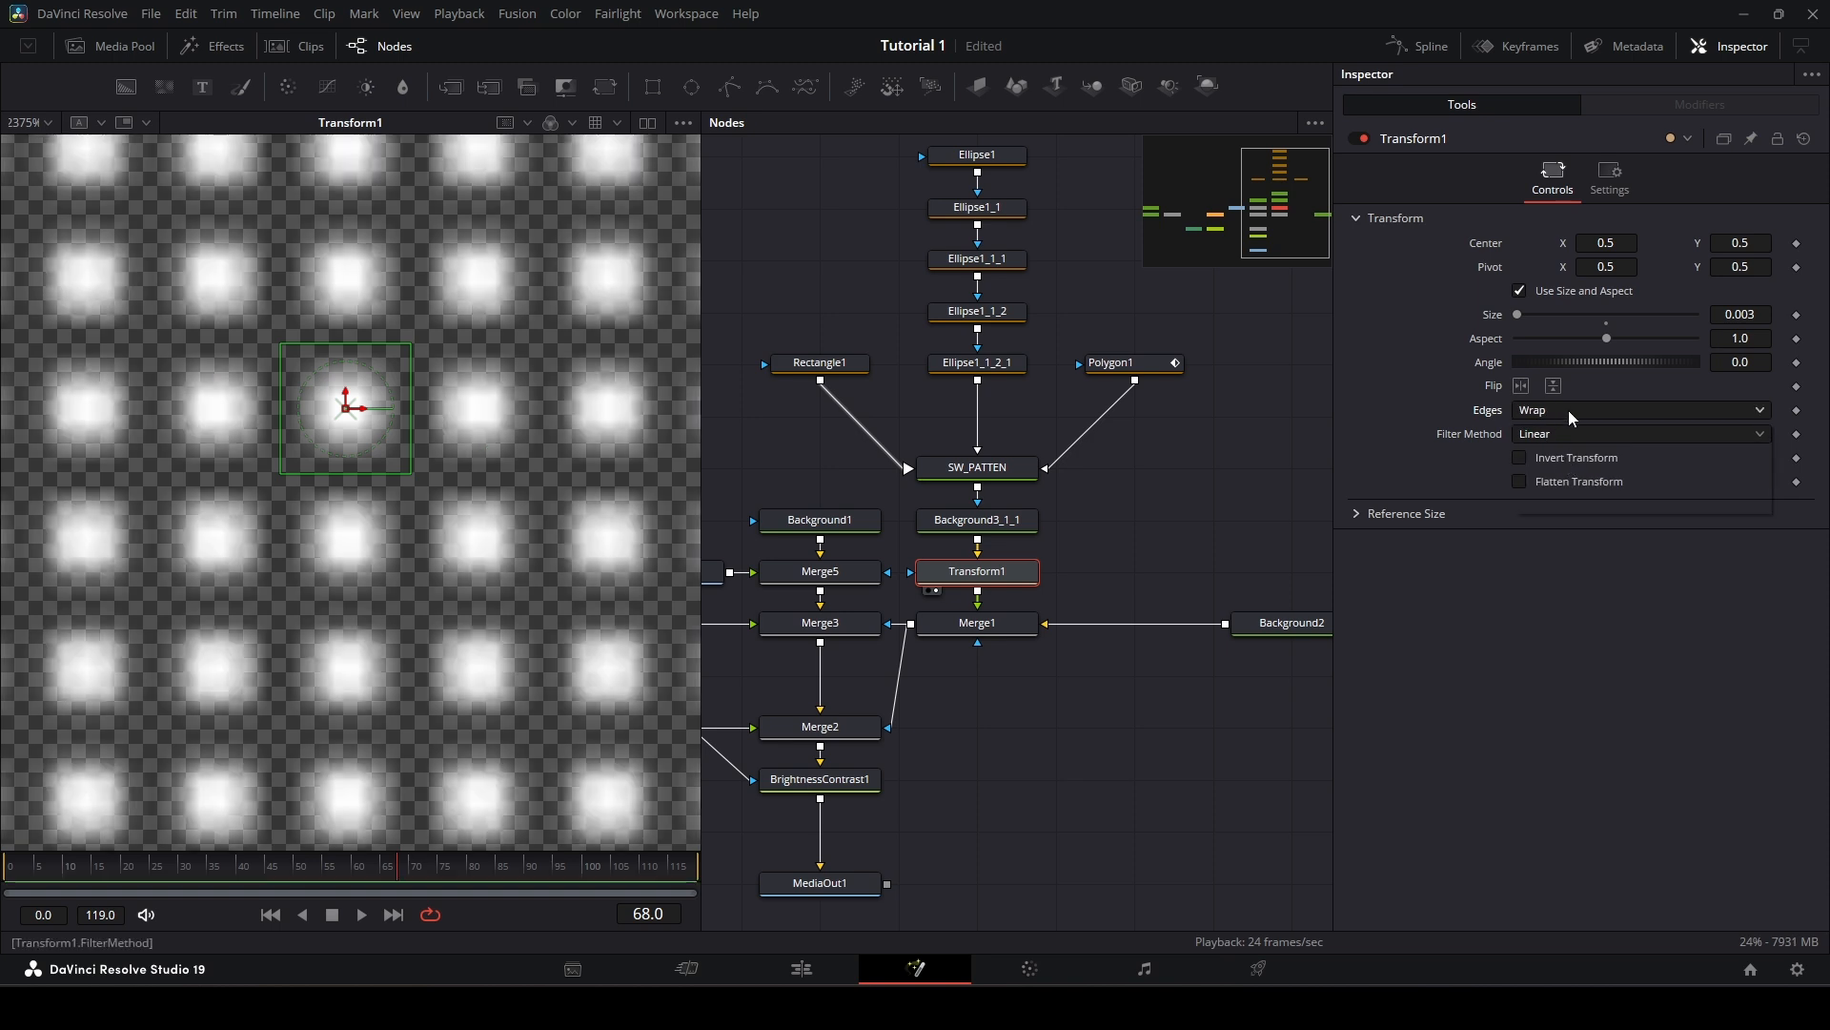
Step: Try Duplicate and Mirror for Transform1's Edges, return it to Wrap, and view the whole tiled pattern
click(1569, 410)
click(1560, 473)
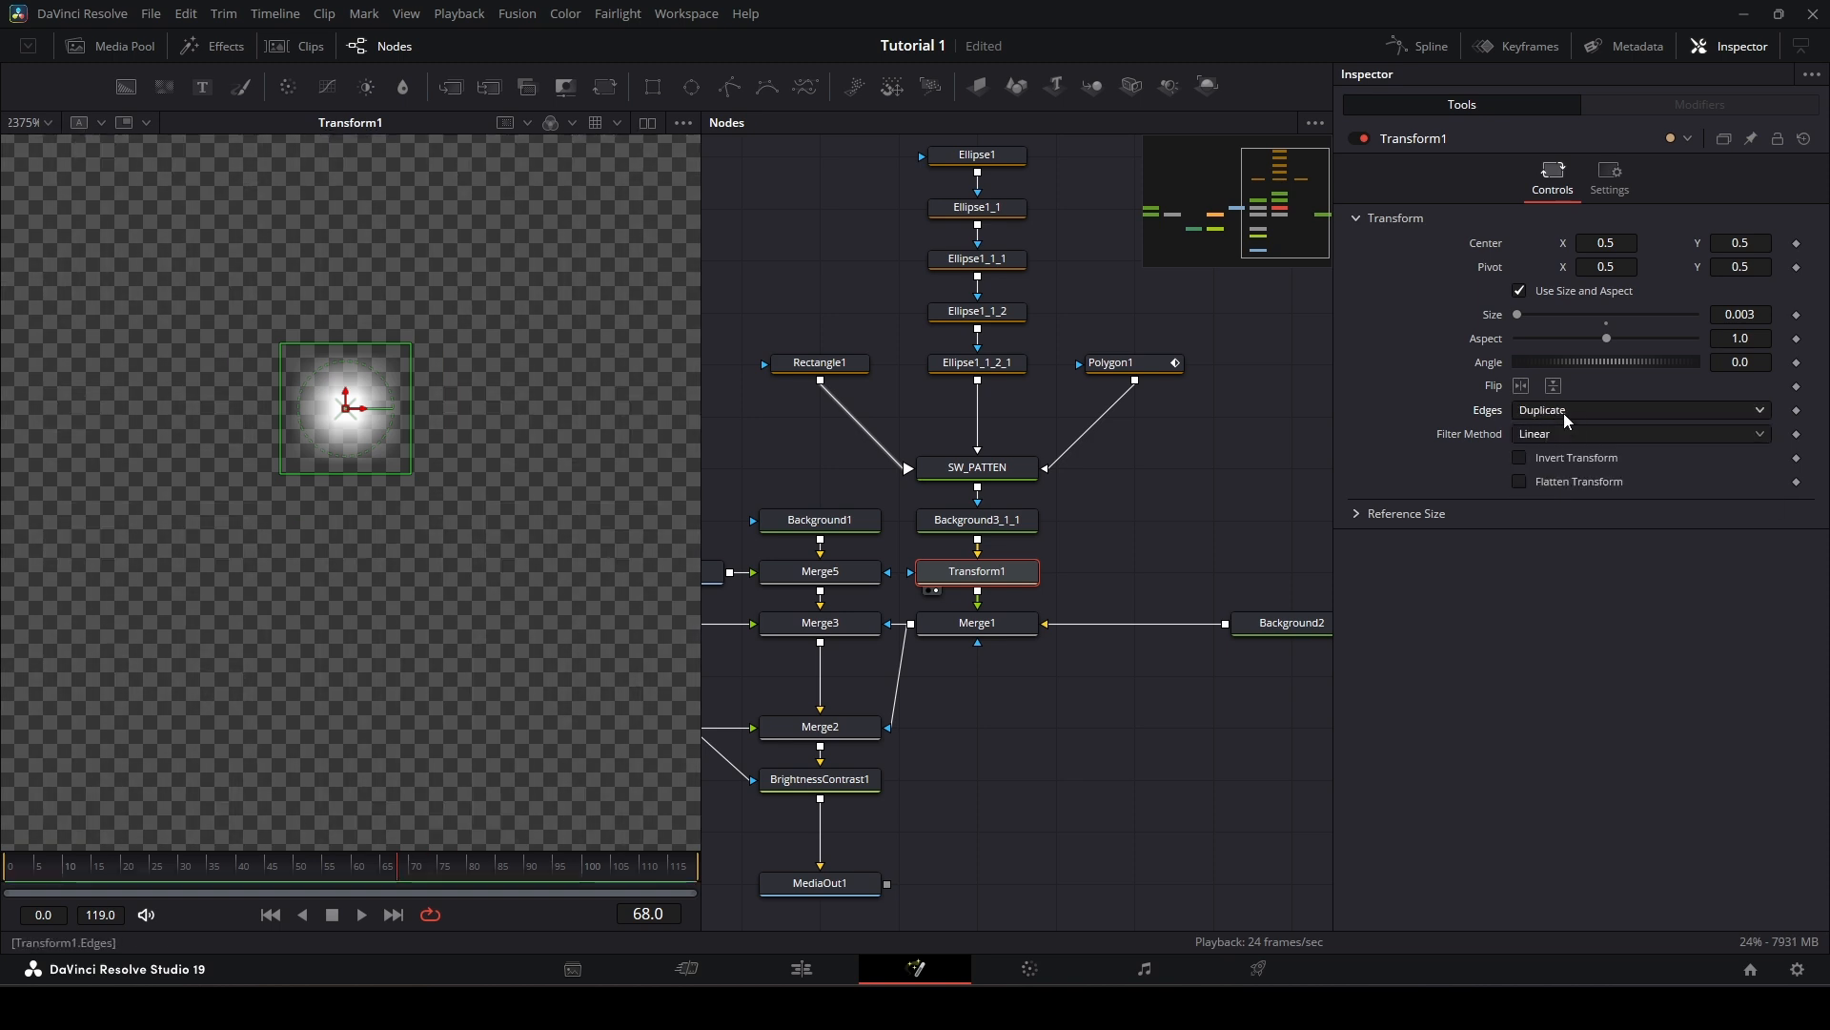
click(1563, 412)
click(1565, 490)
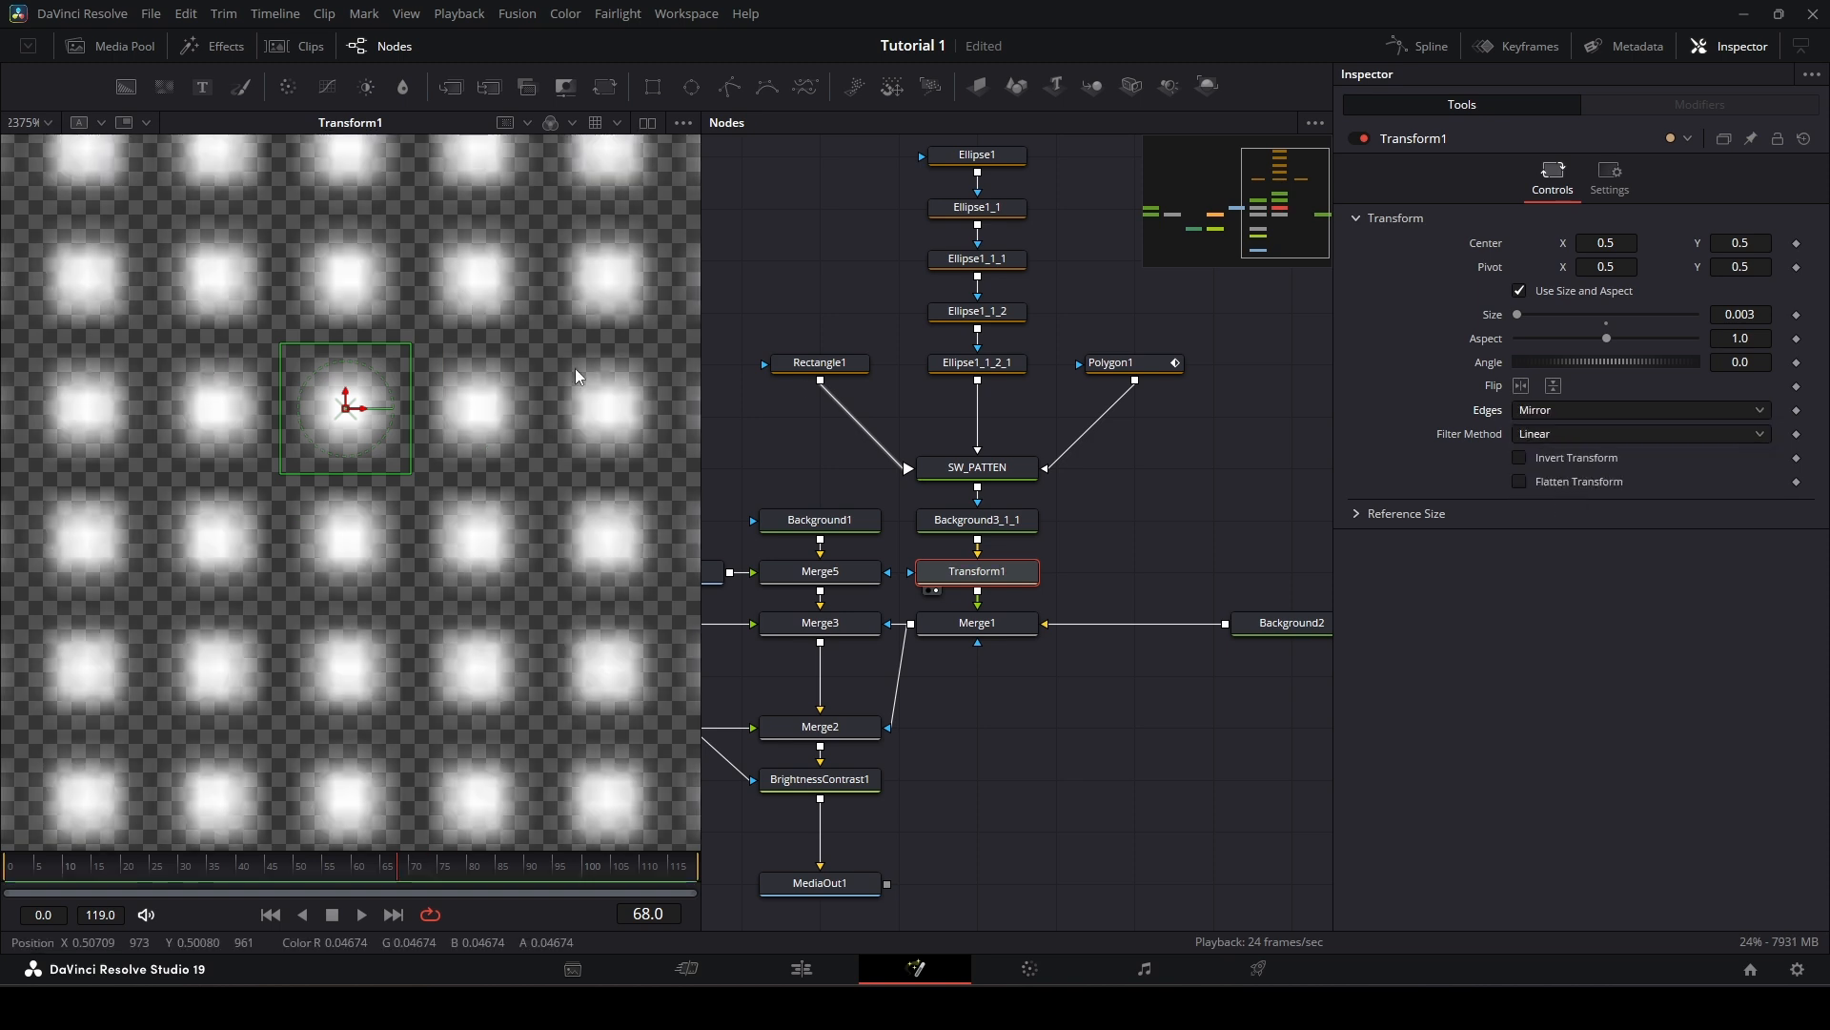
scroll(562, 375, down, 6)
scroll(563, 378, up, 4)
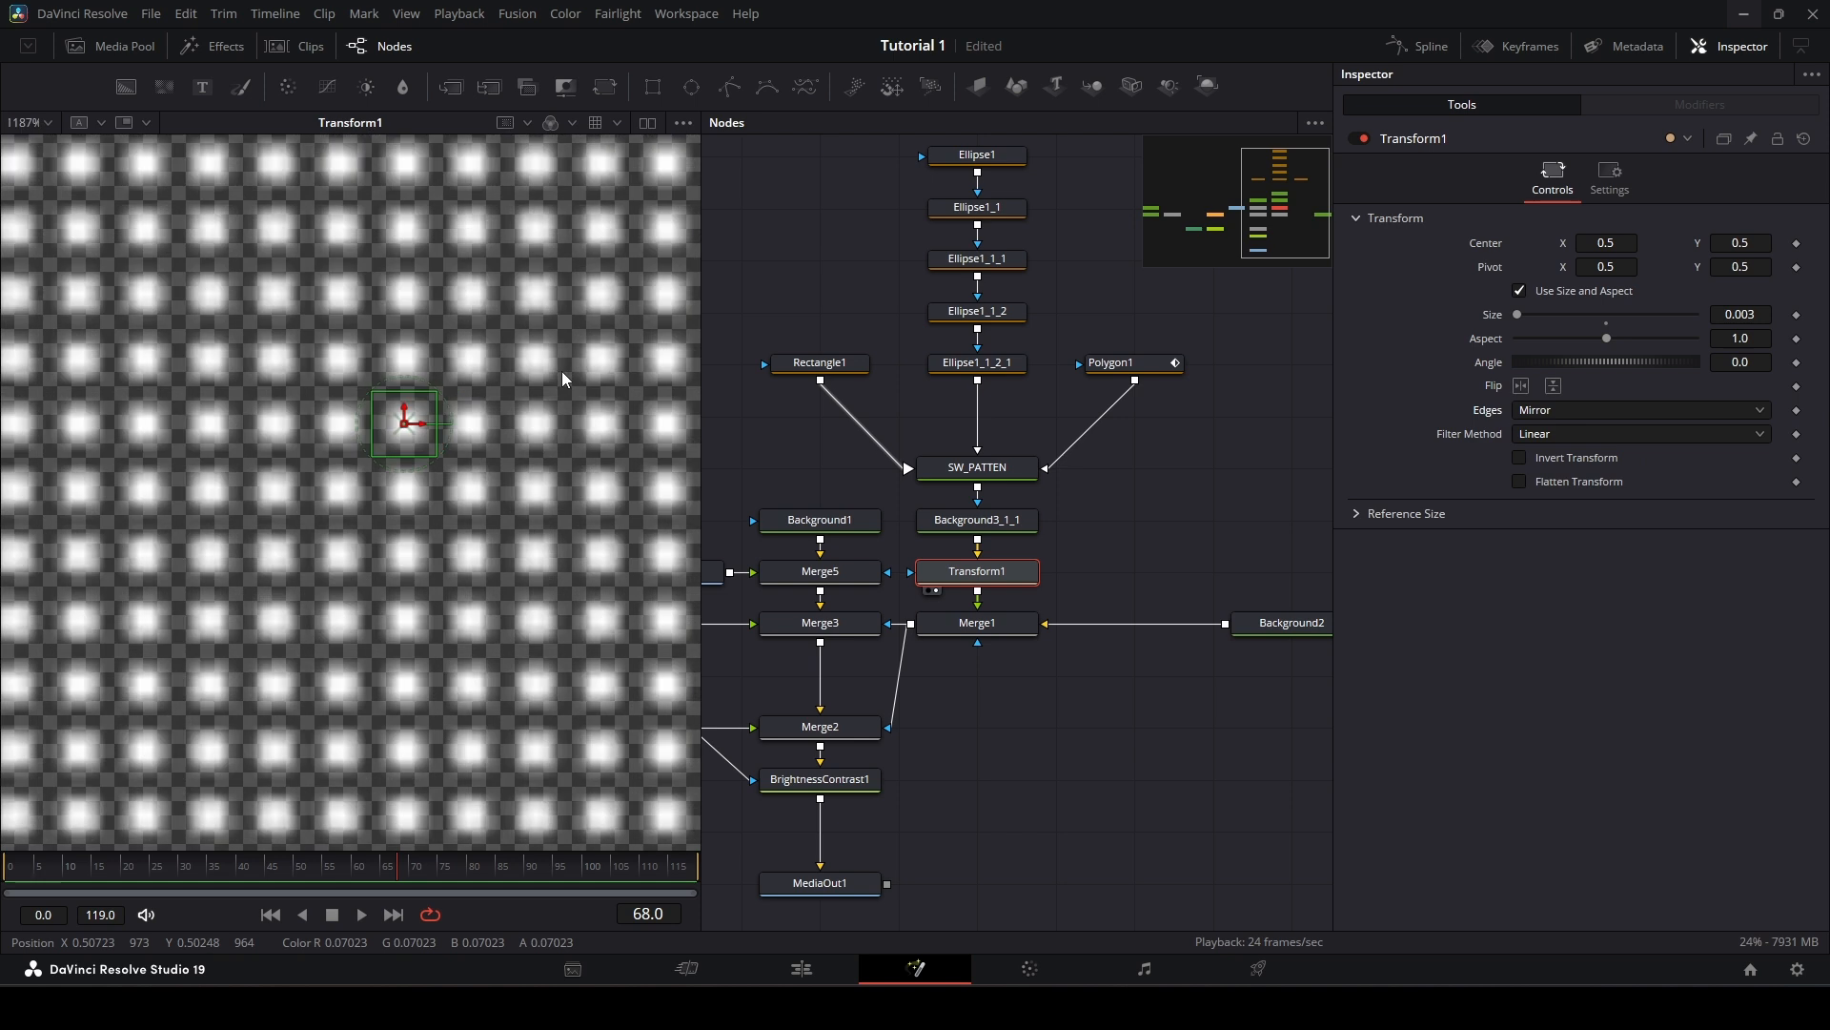
click(1560, 410)
click(1548, 459)
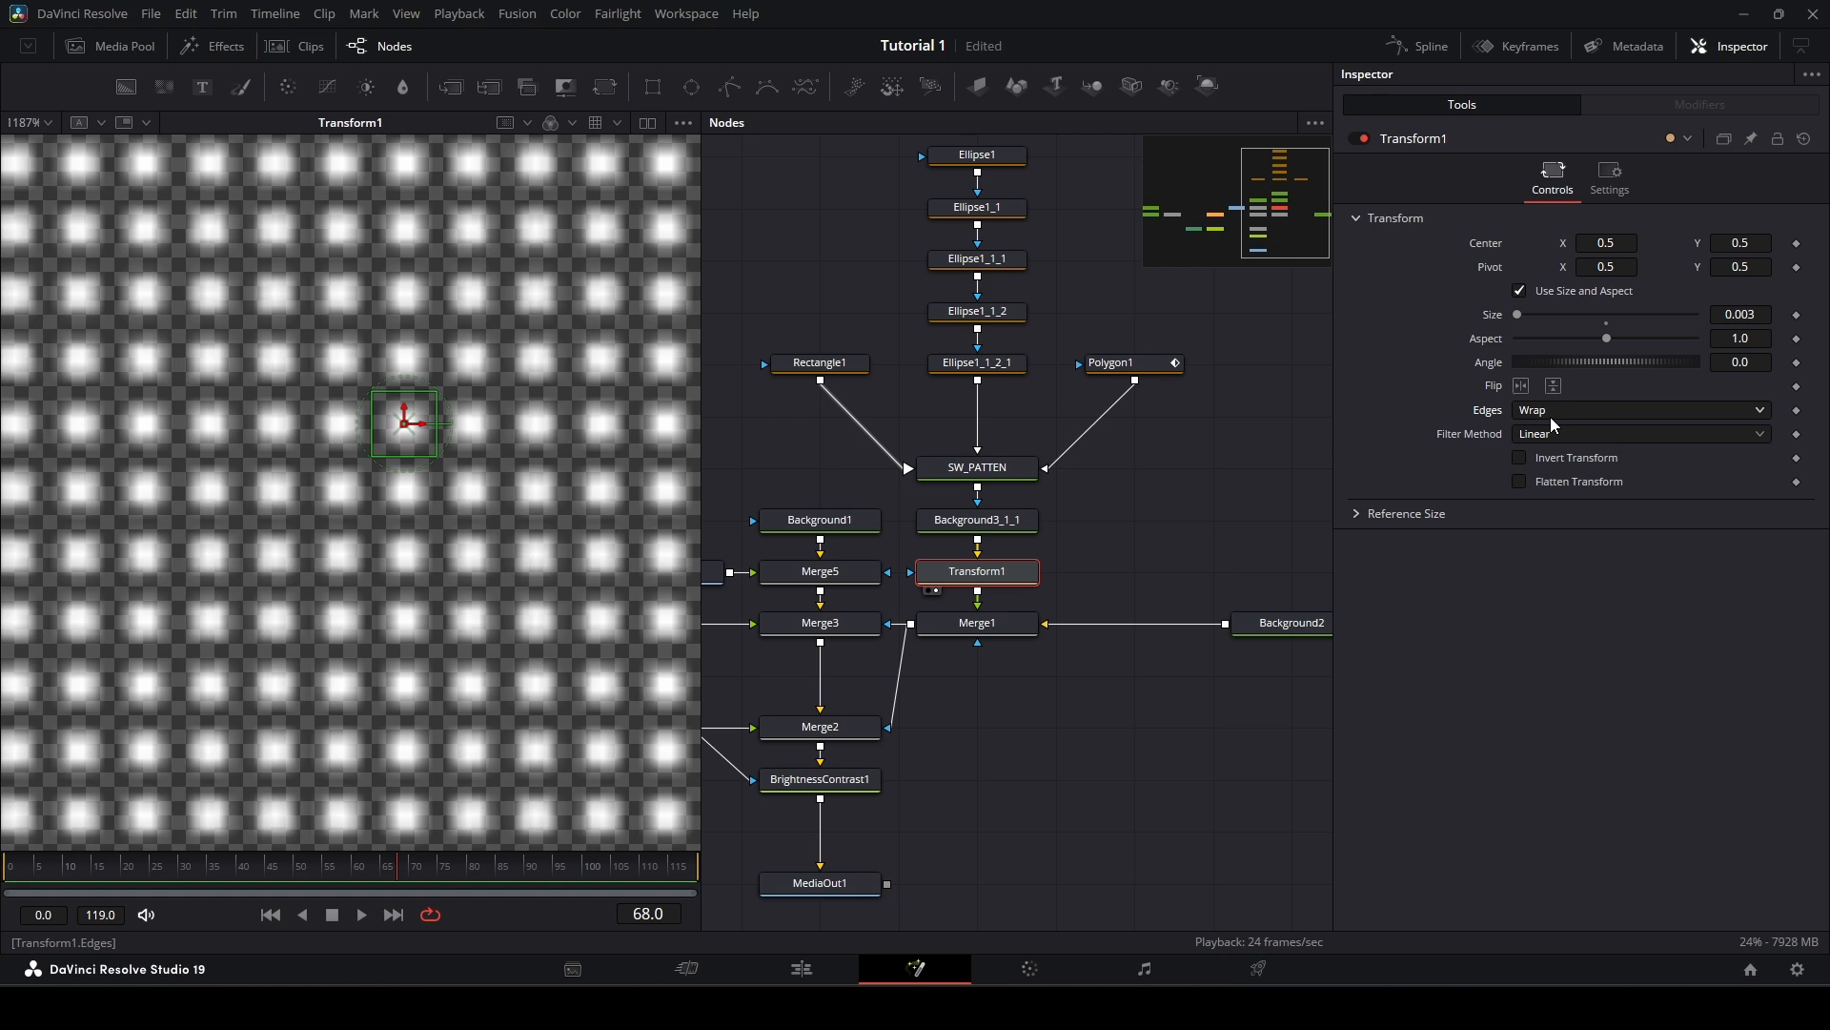
scroll(515, 389, down, 15)
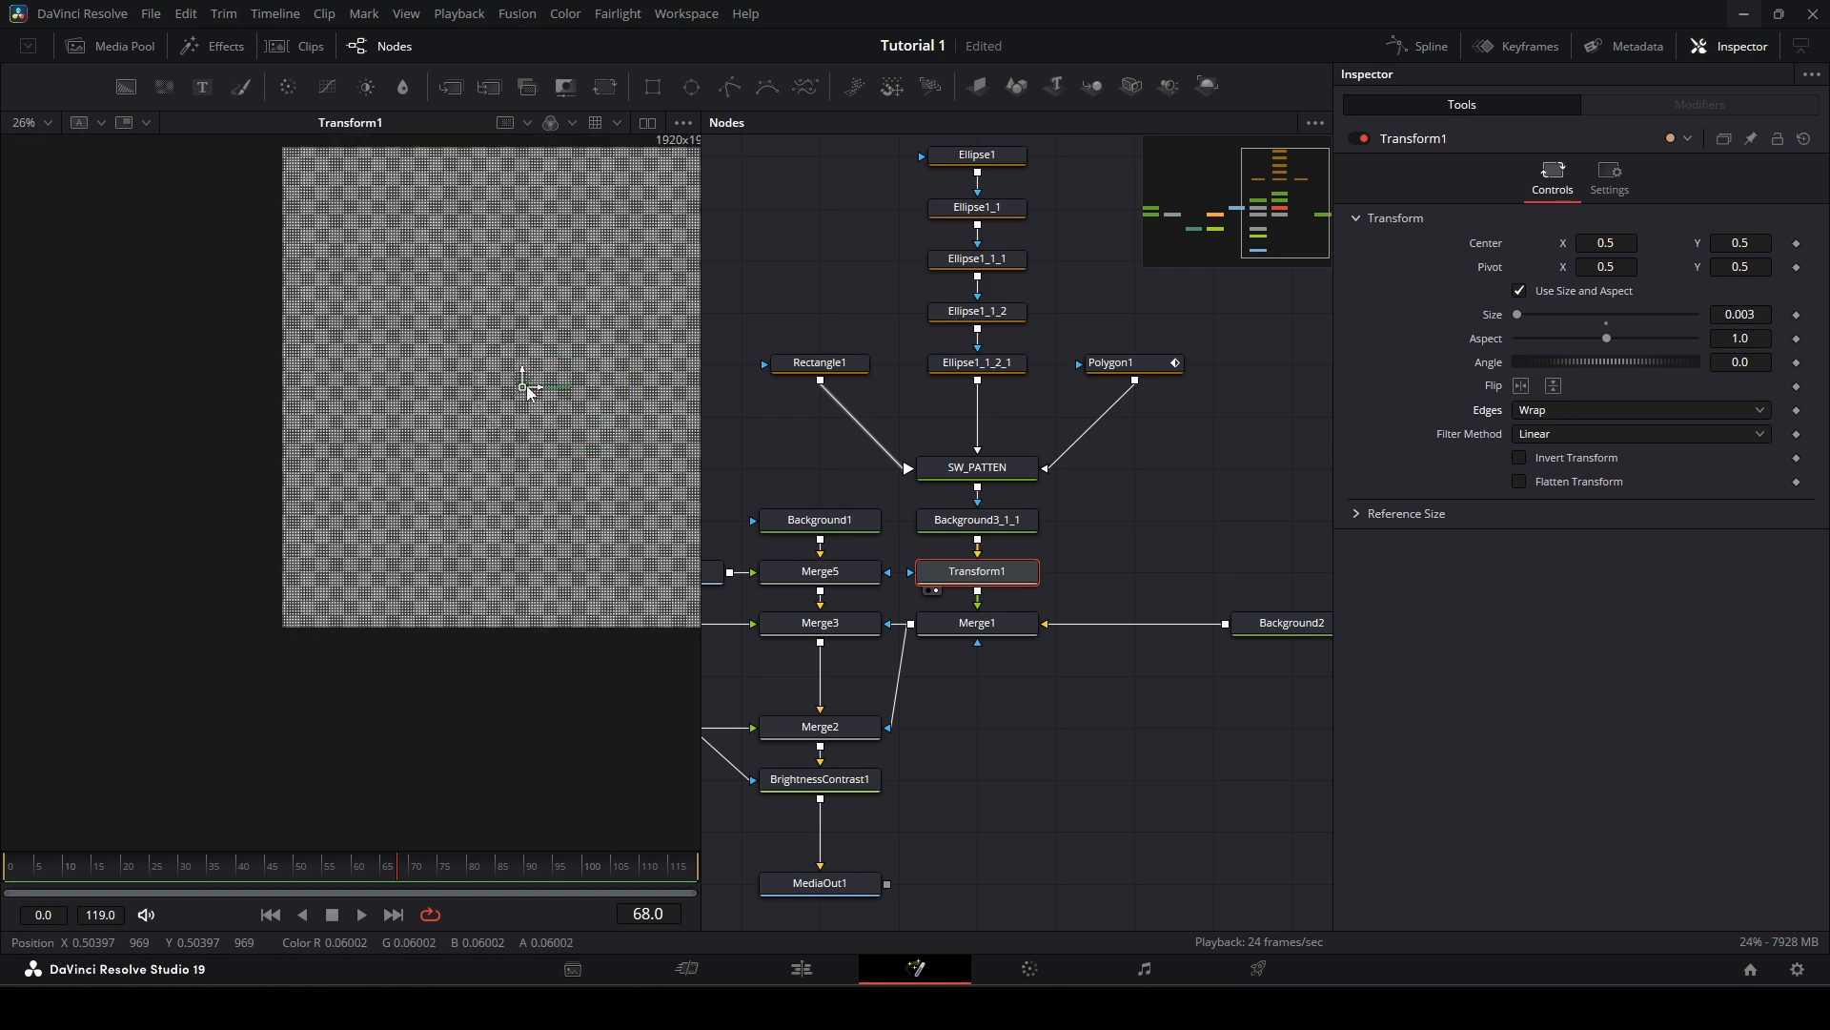
scroll(528, 390, up, 2)
drag(578, 356, 460, 446)
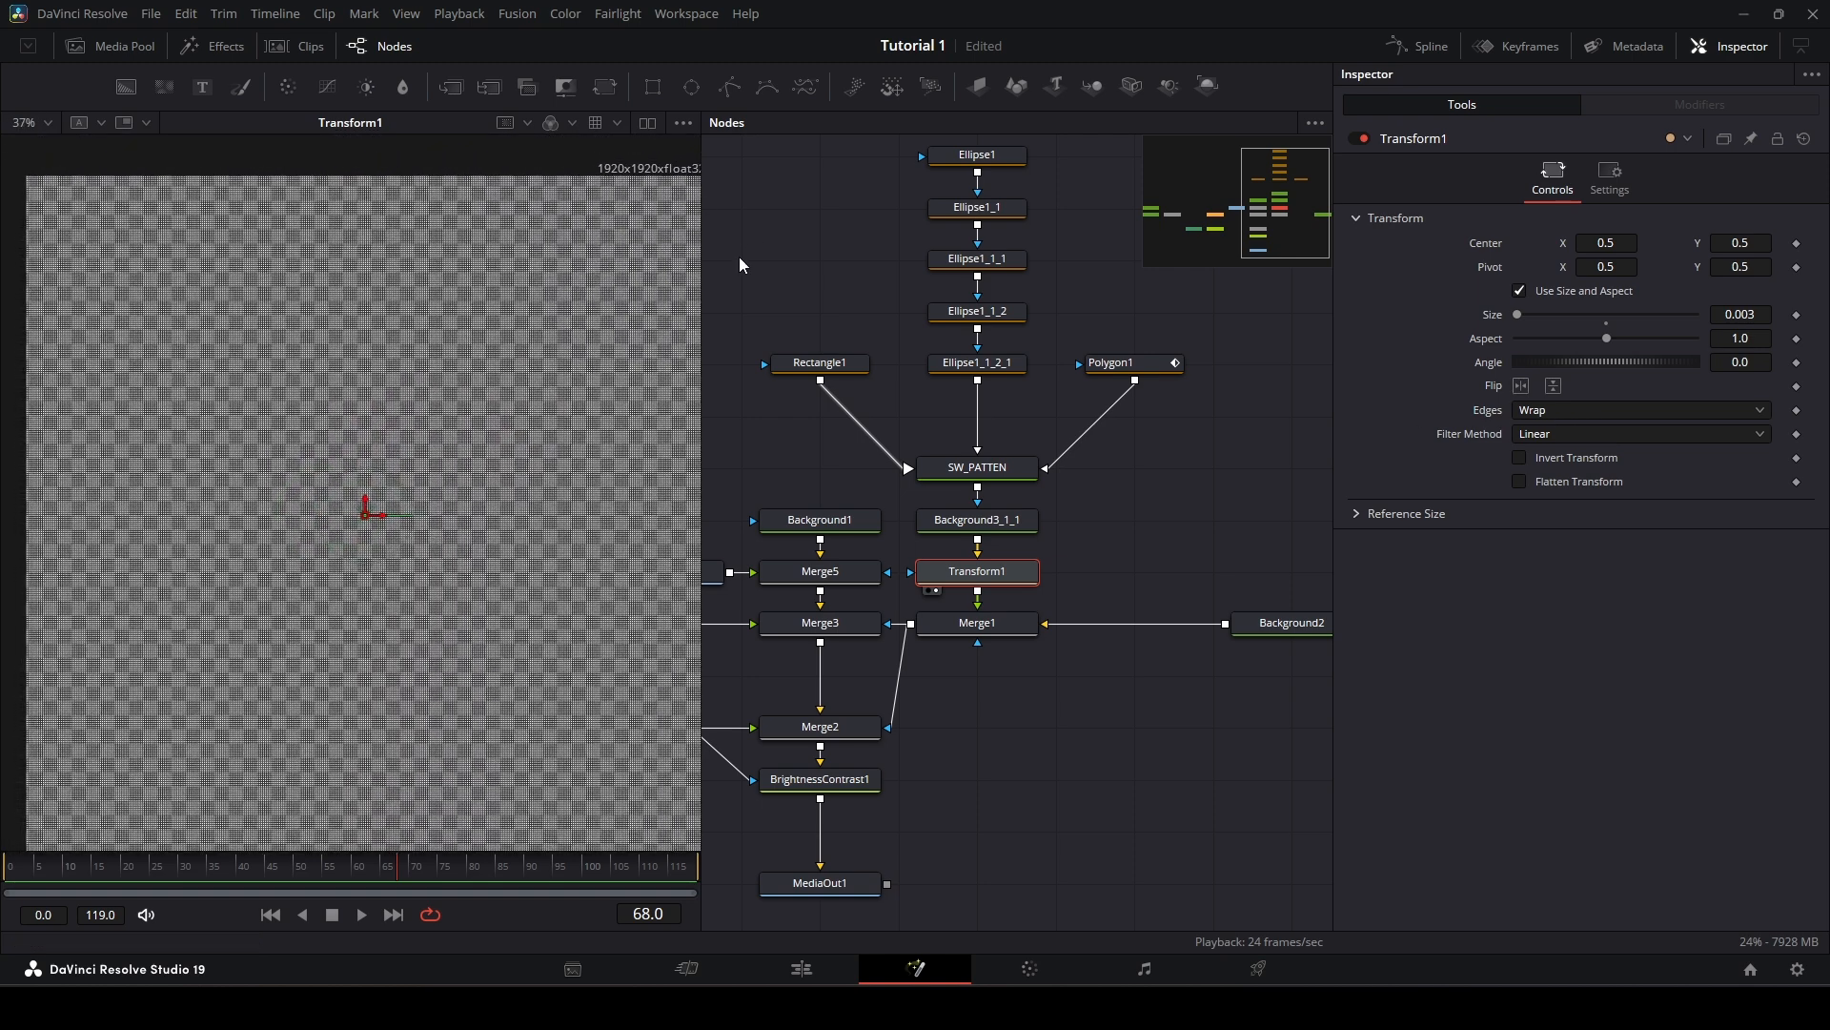
Step: View Background3_1_1 in the viewer so that its whole frame is visible
scroll(1062, 521, up, 2)
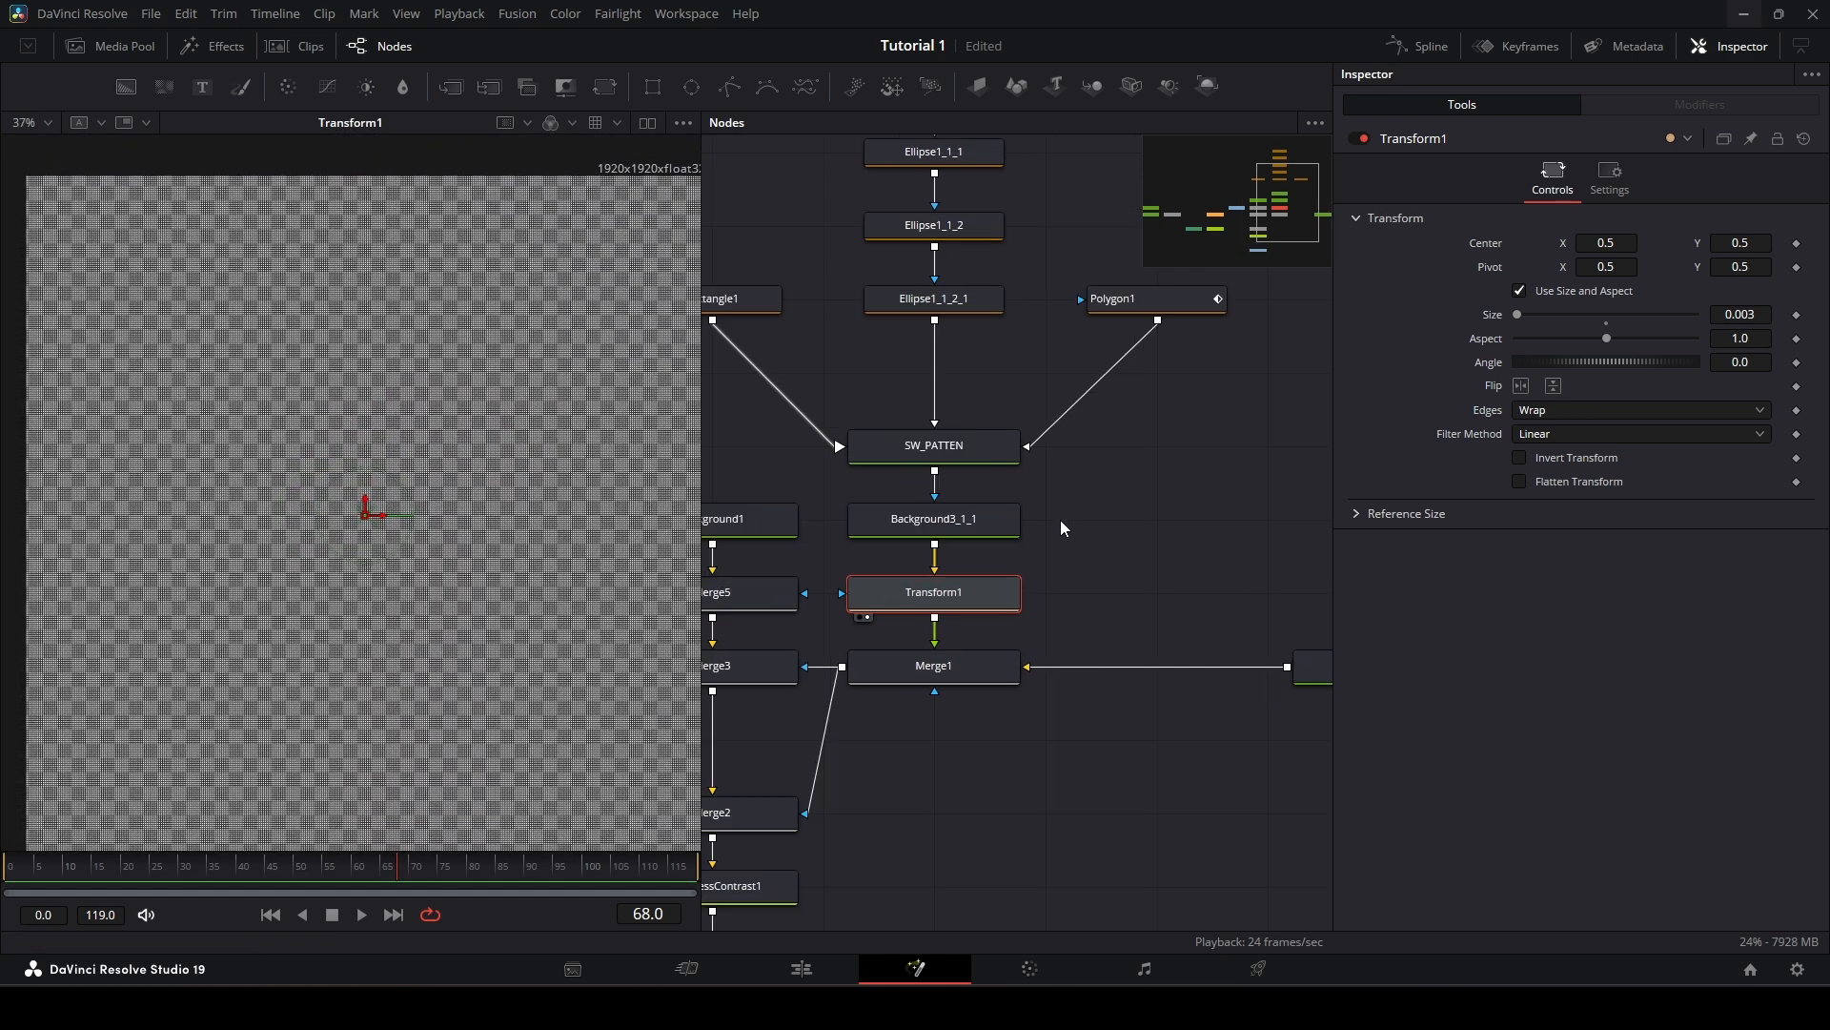
click(994, 531)
key(2)
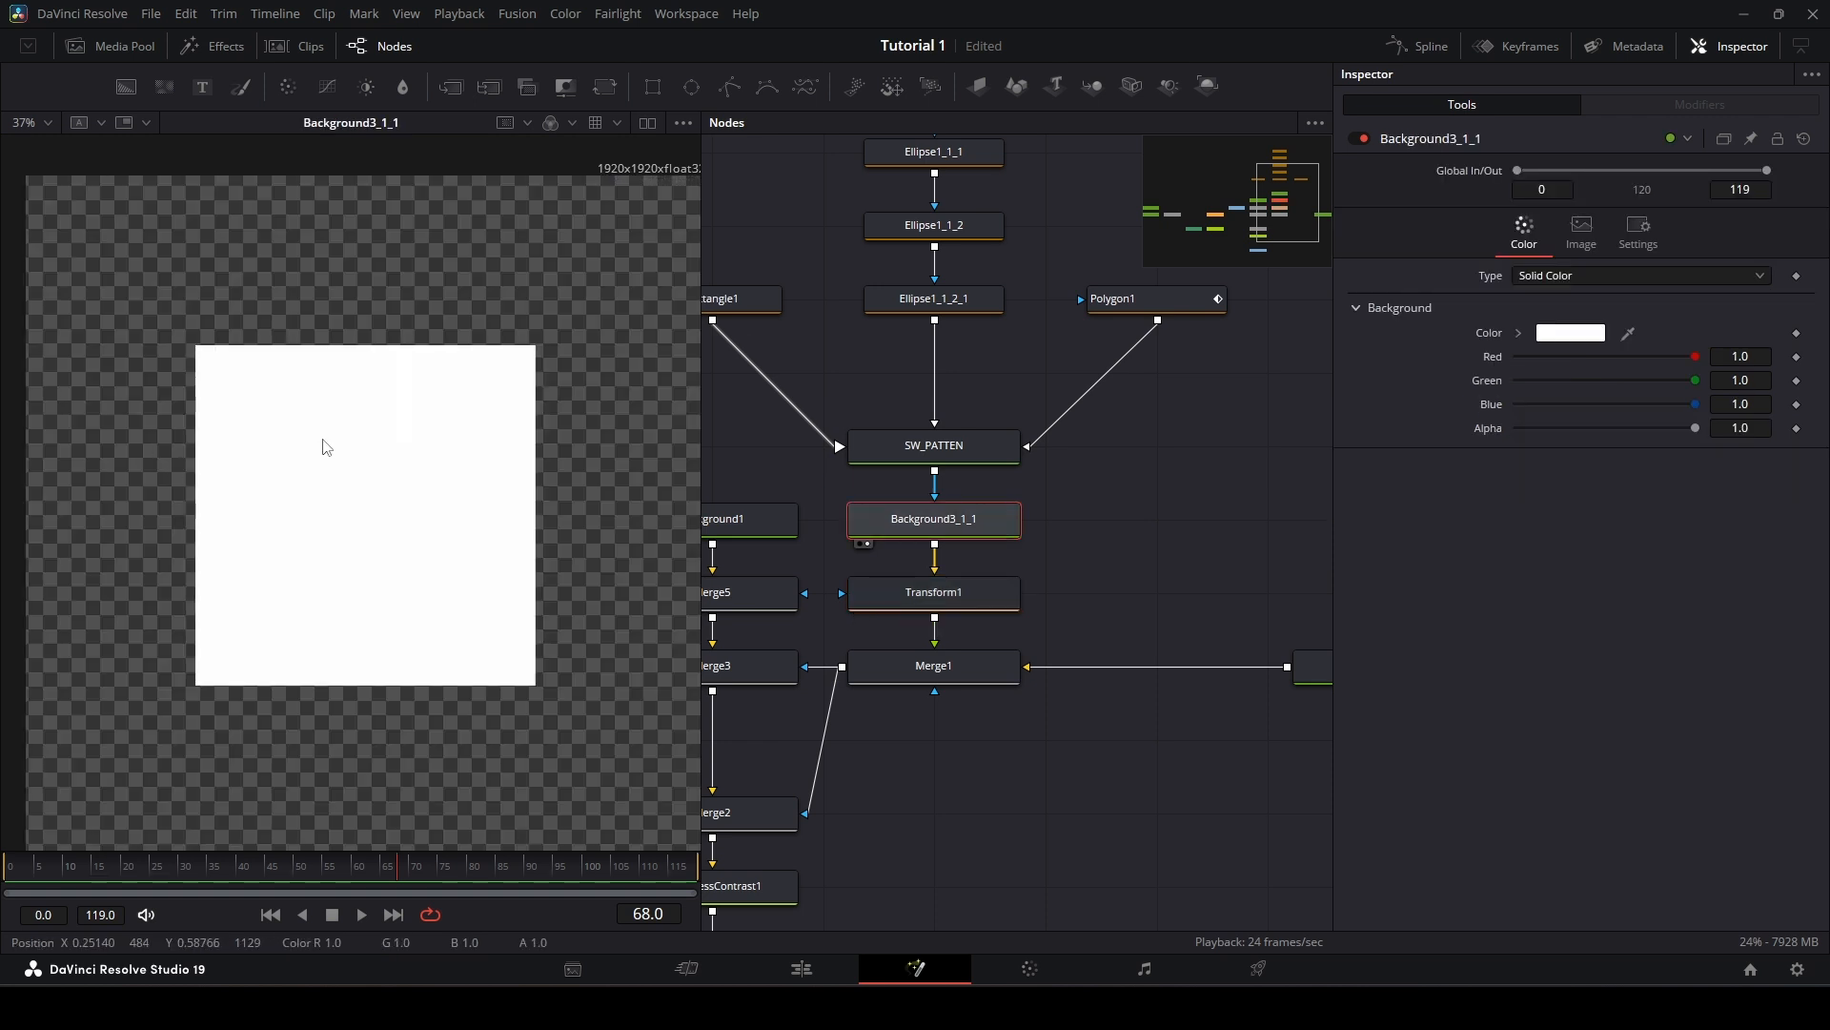
scroll(449, 429, down, 2)
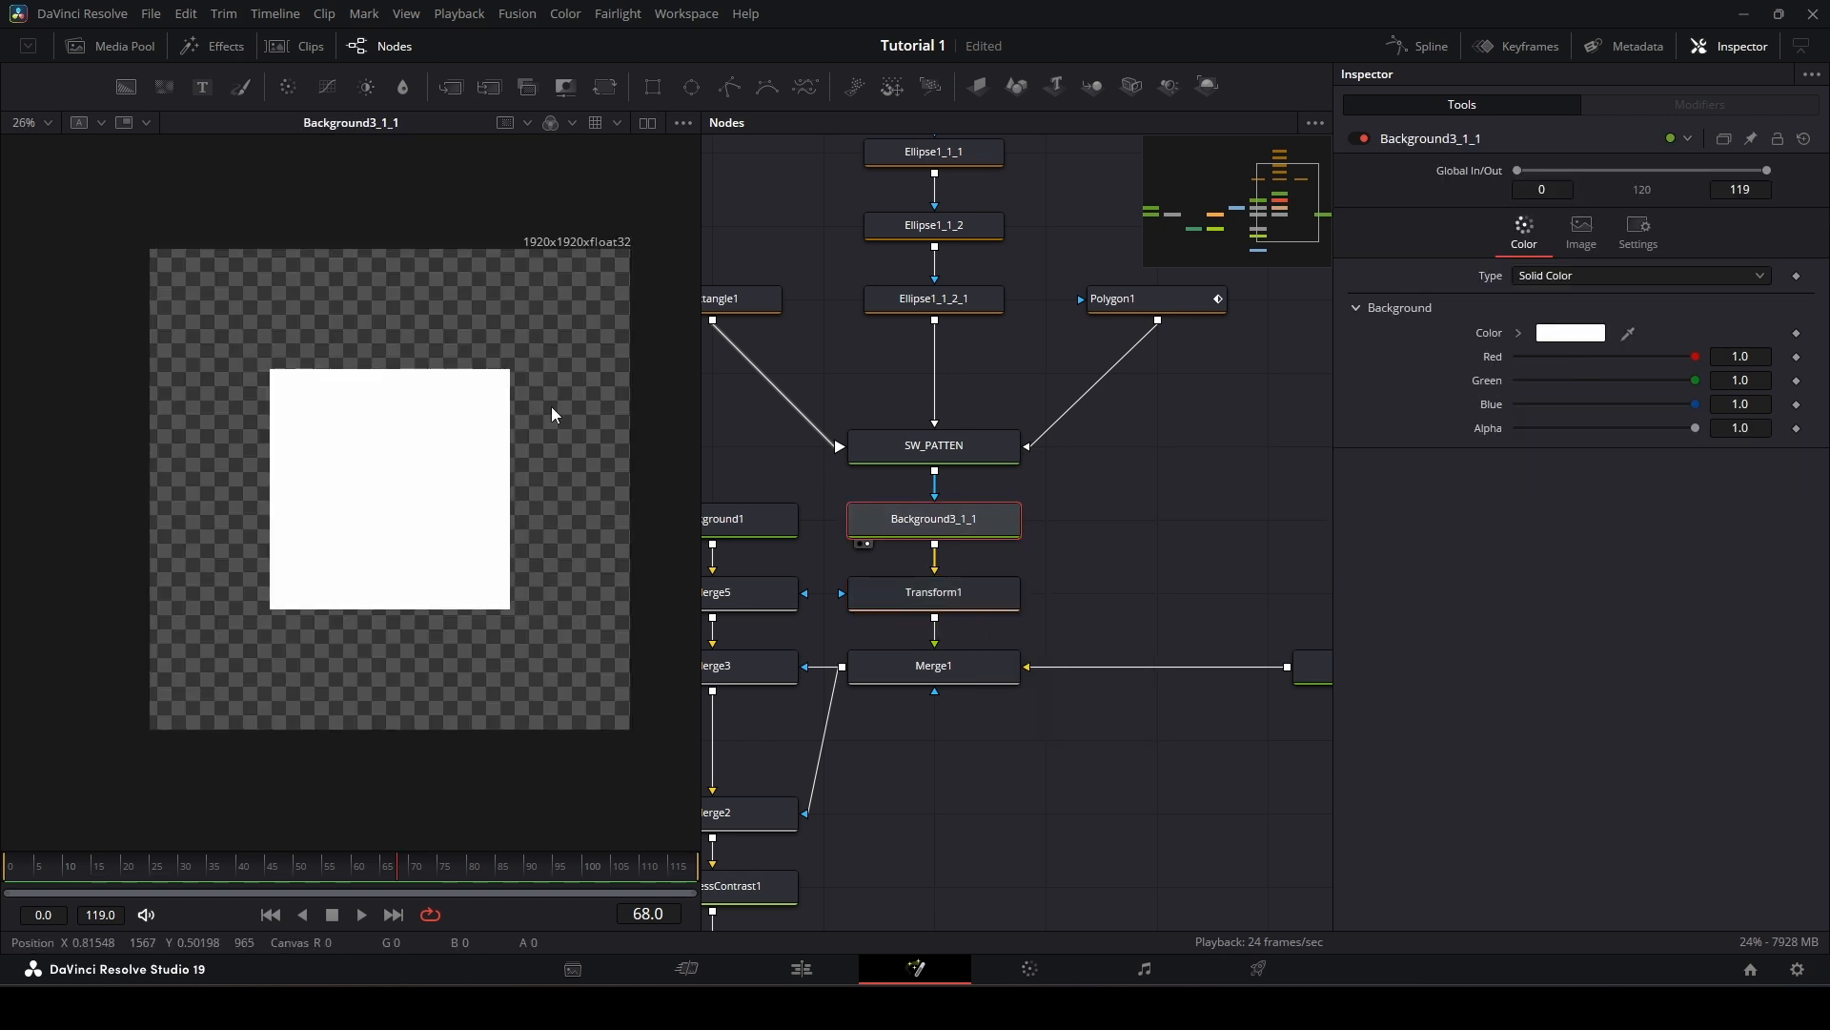
Step: Show SW_PATTEN's settings and examine the Rectangle1, ellipse chain and Polygon1 nodes that feed it
drag(958, 453, 1061, 469)
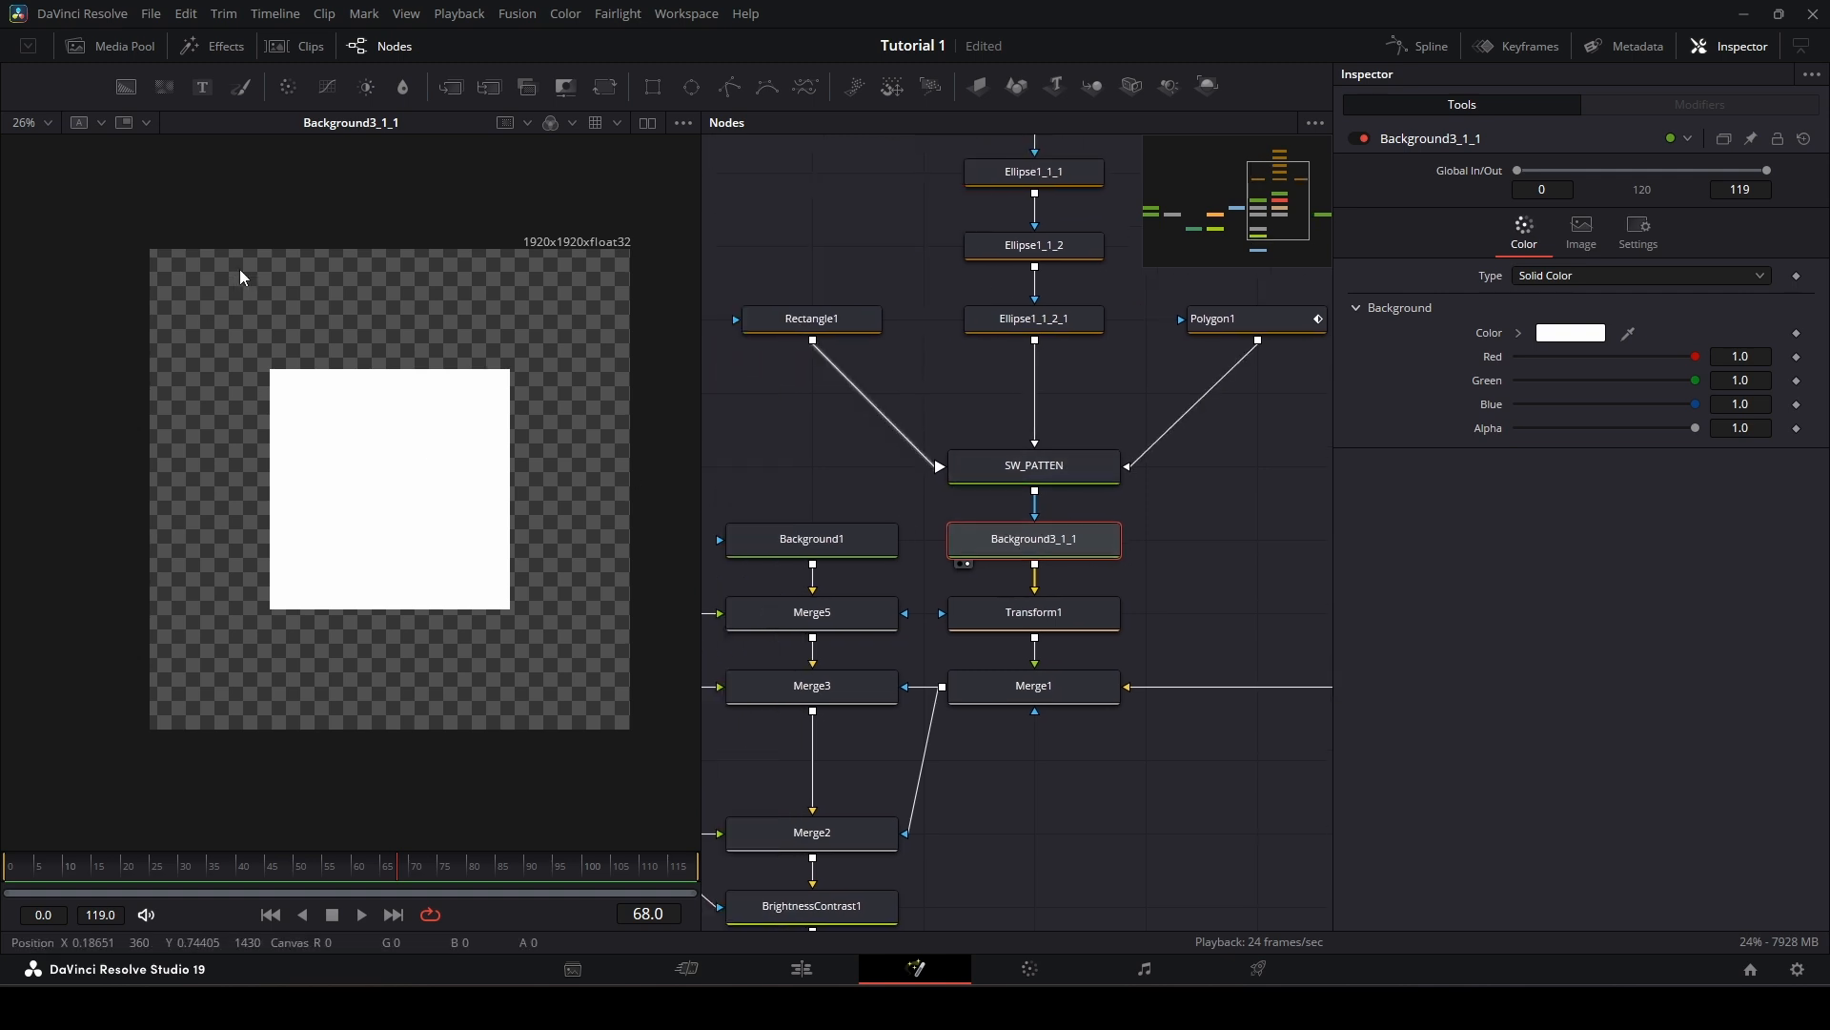
click(1086, 481)
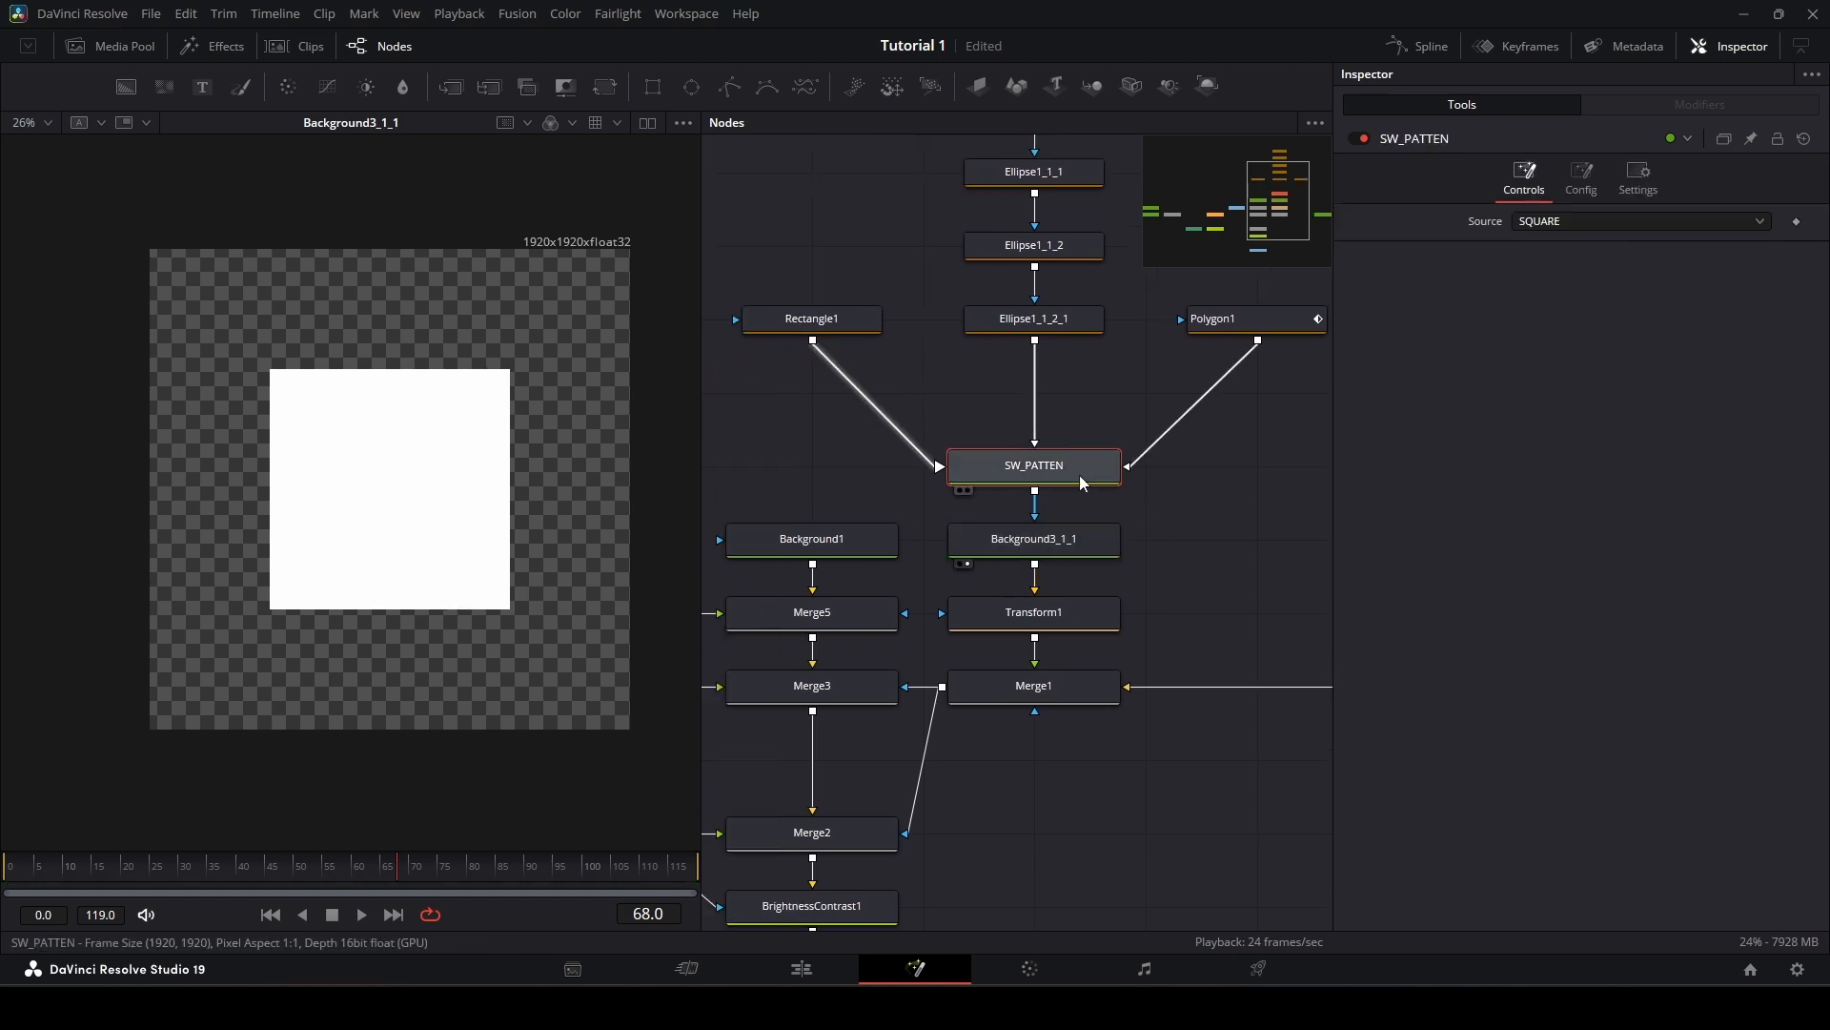
click(991, 540)
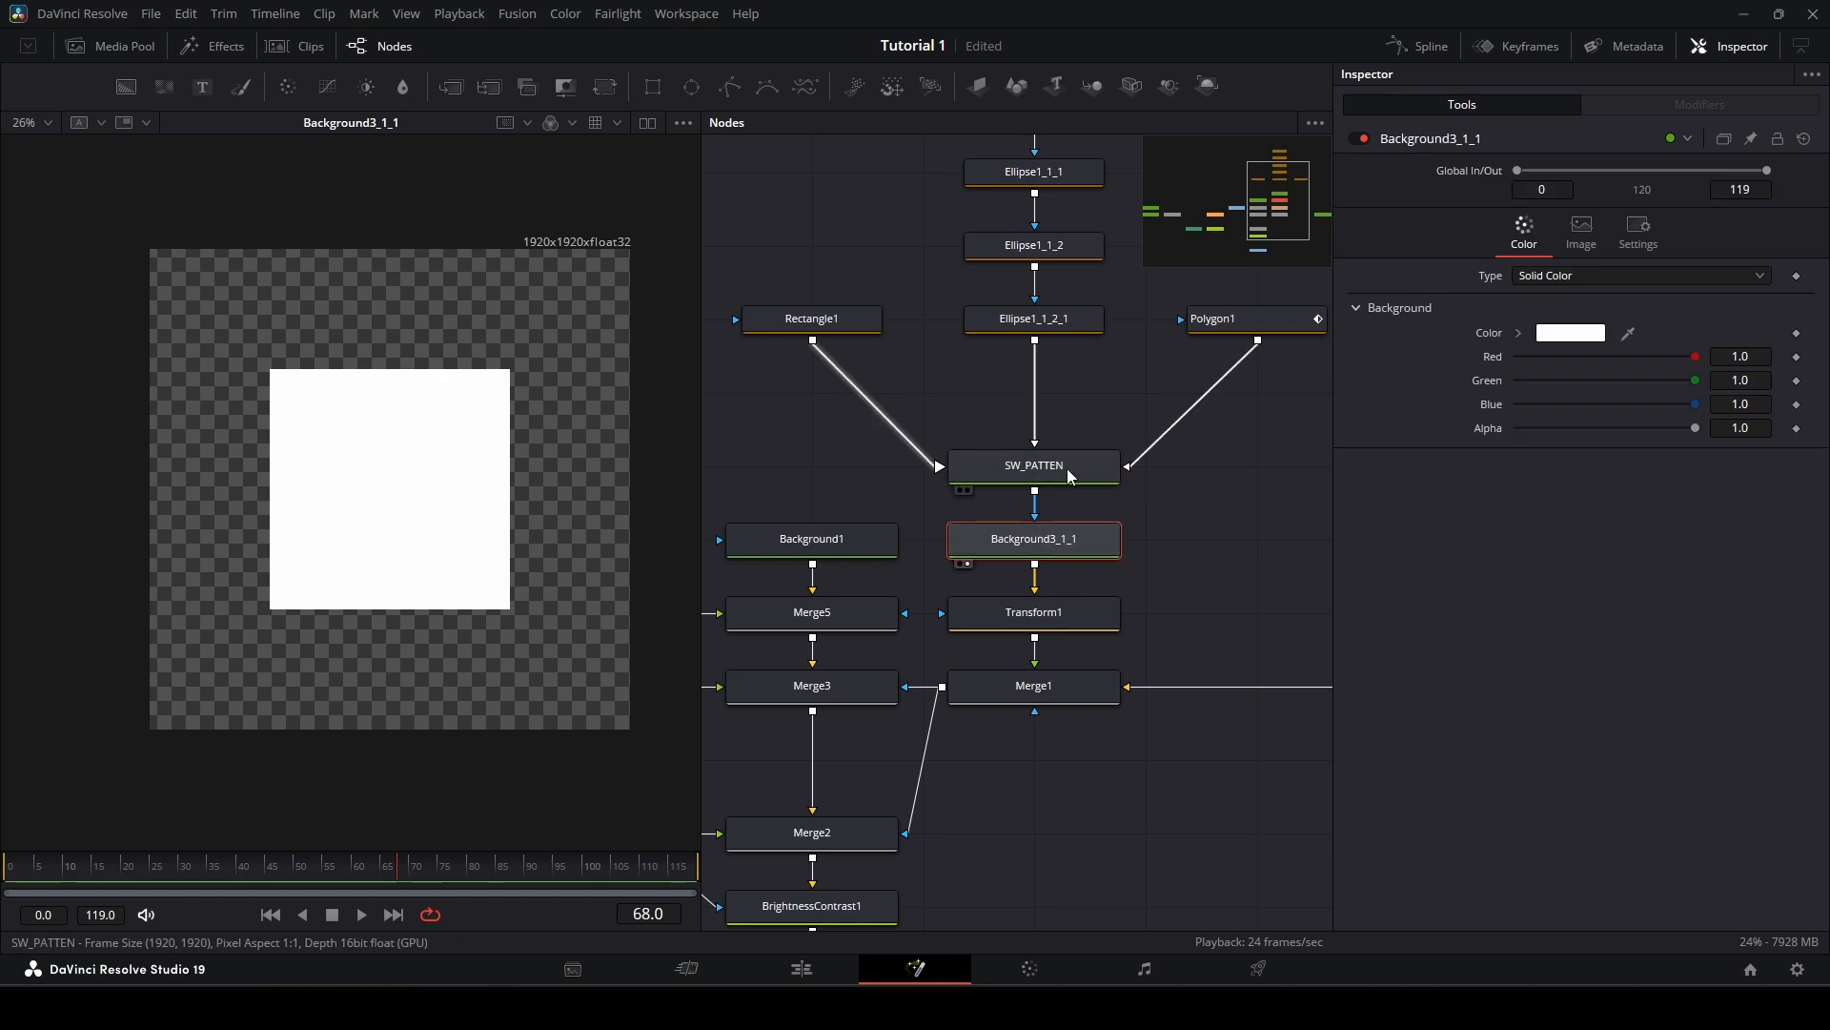
click(1097, 471)
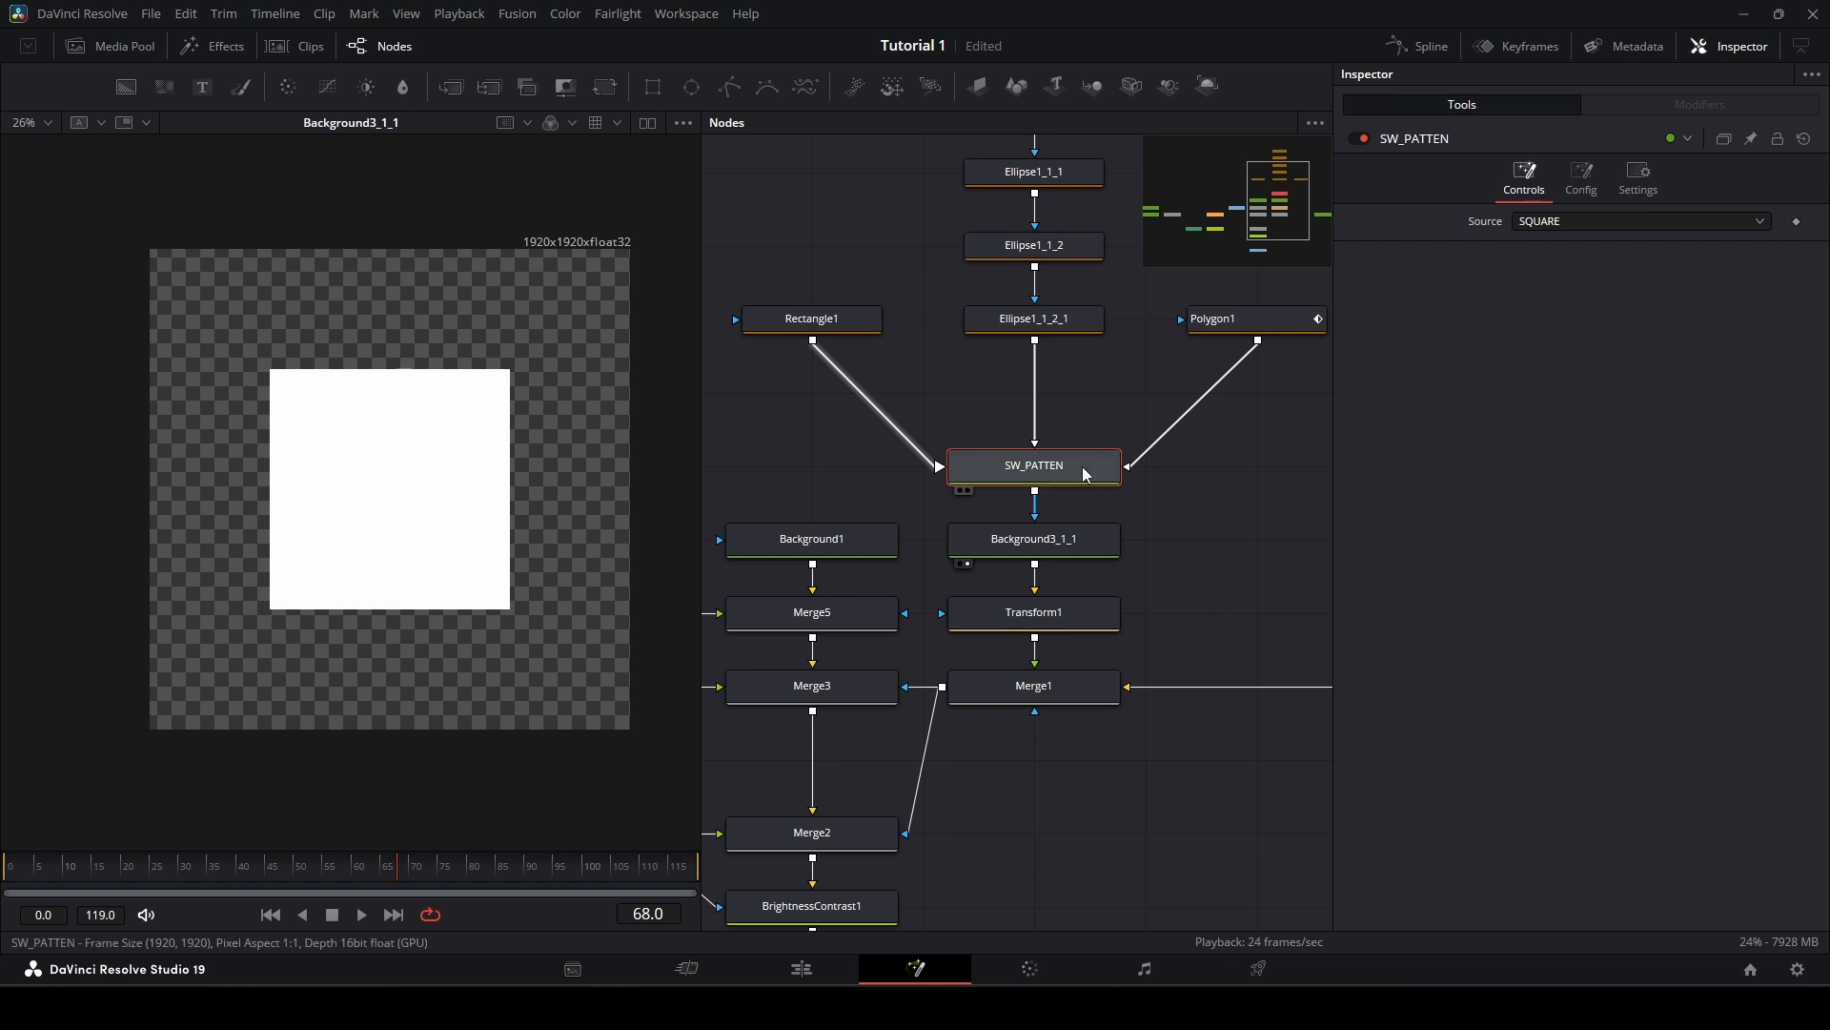
scroll(1083, 466, up, 2)
scroll(1070, 522, up, 2)
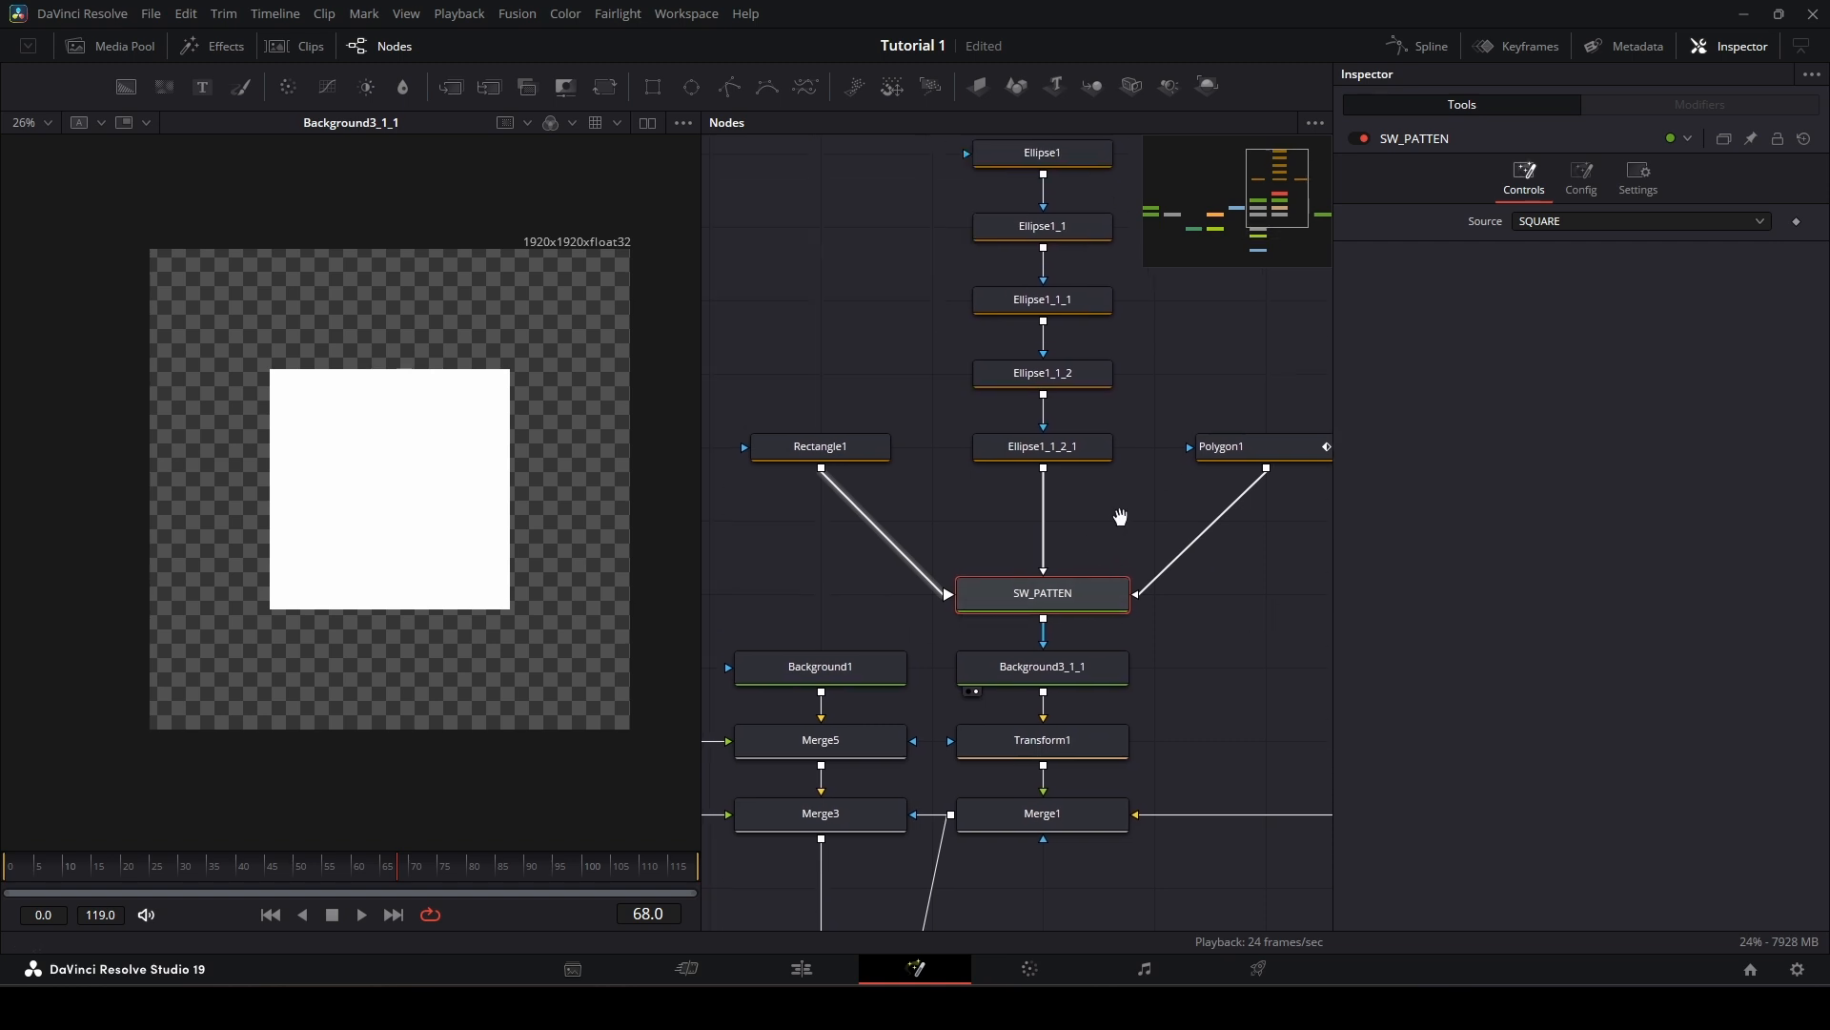
drag(1171, 517, 1145, 544)
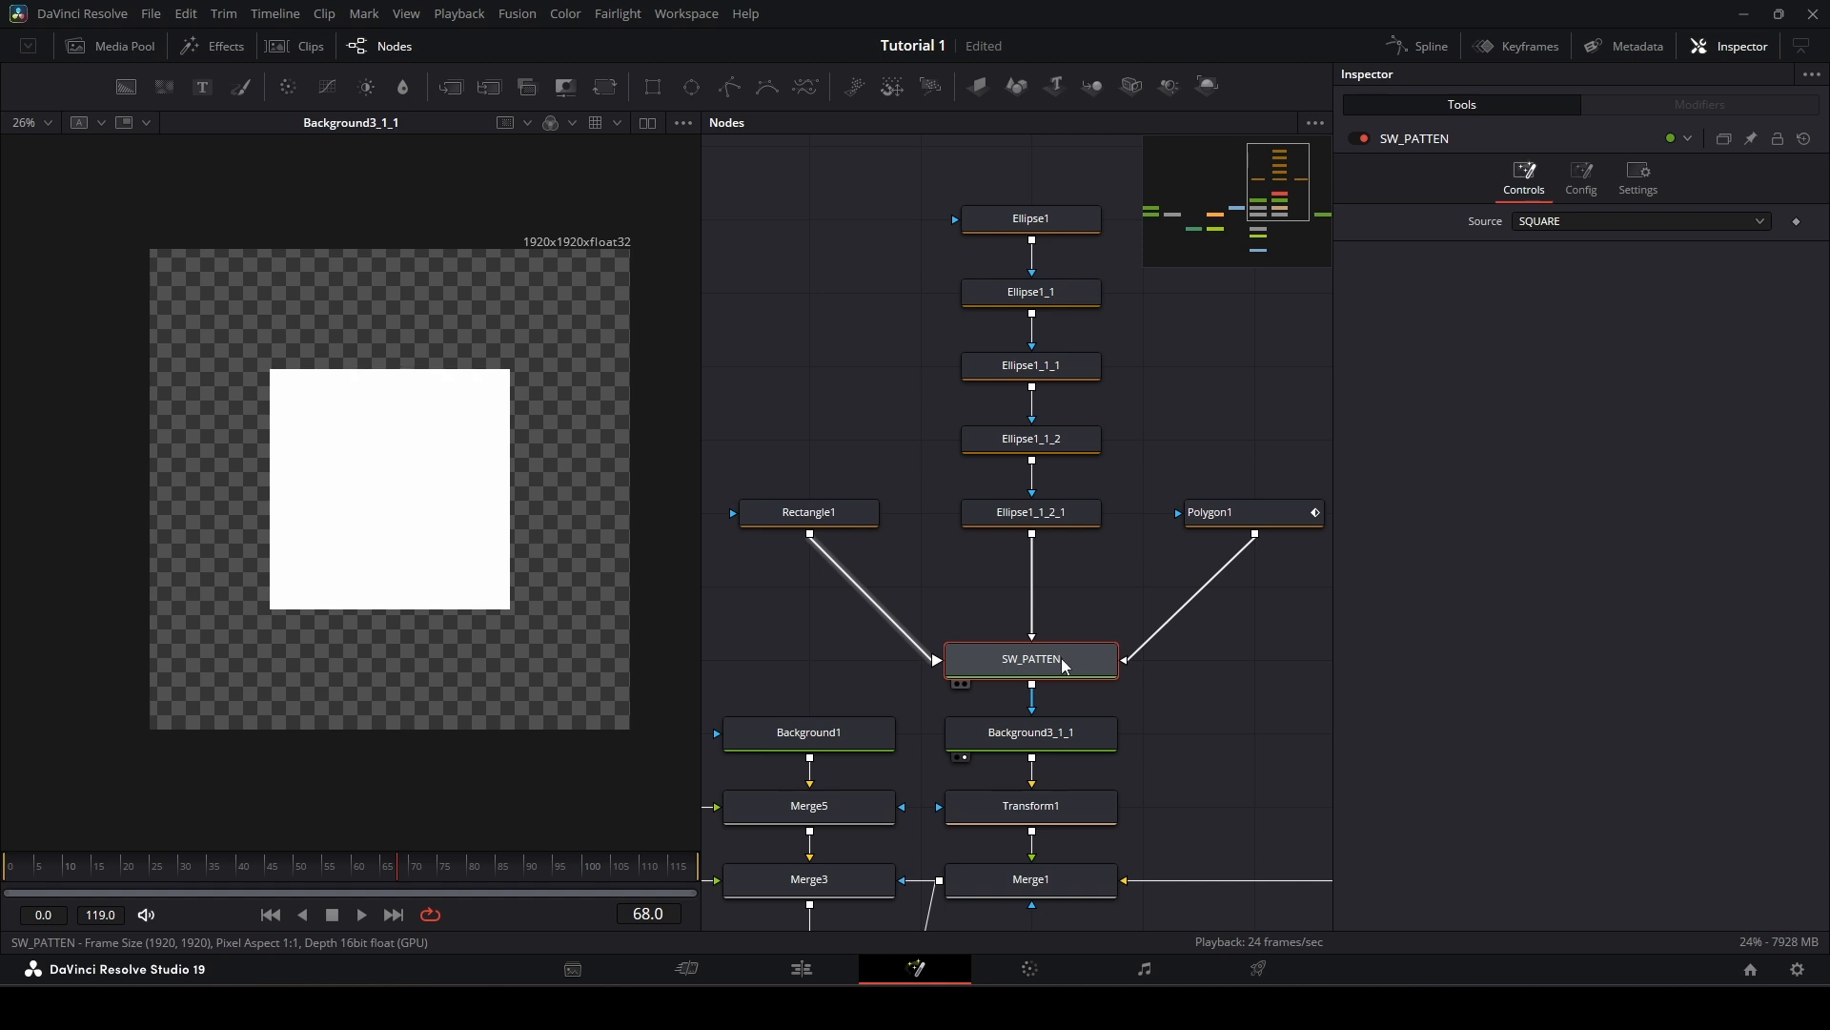
Step: Save the project and check the number and names of SW_PATTEN's inputs in its configuration
key(ctrl+s)
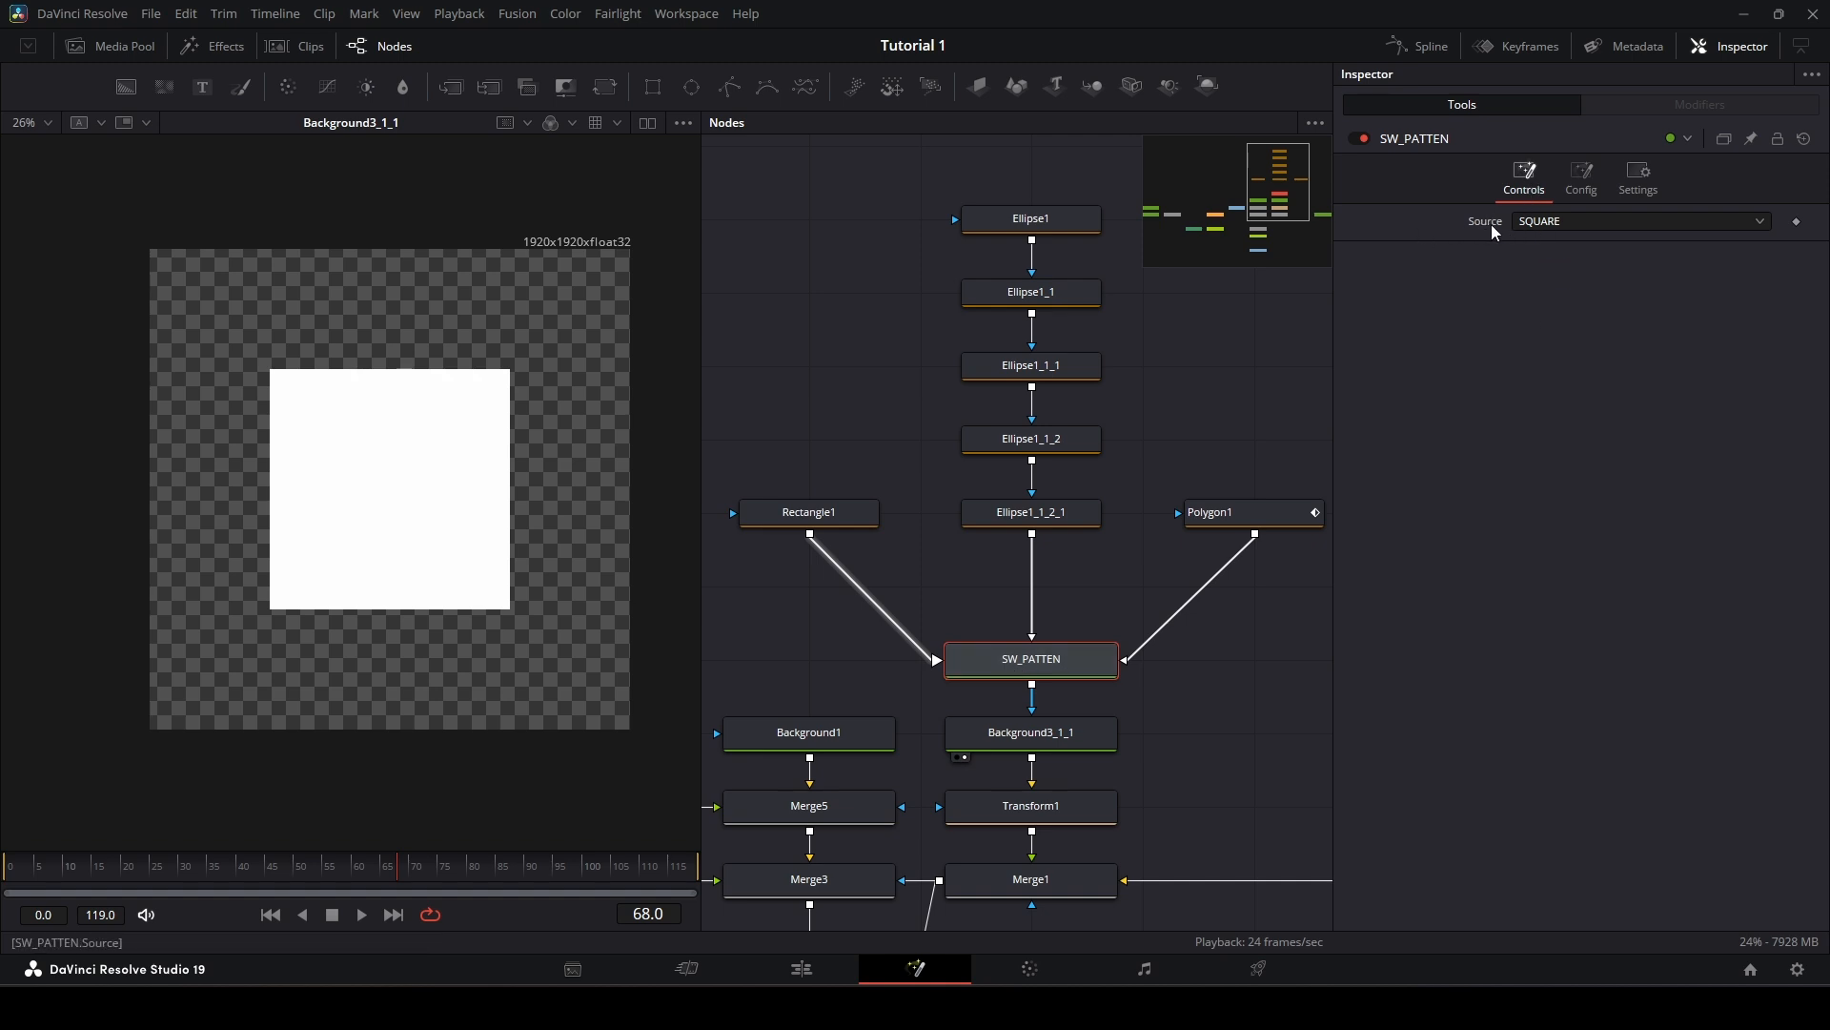
click(1602, 176)
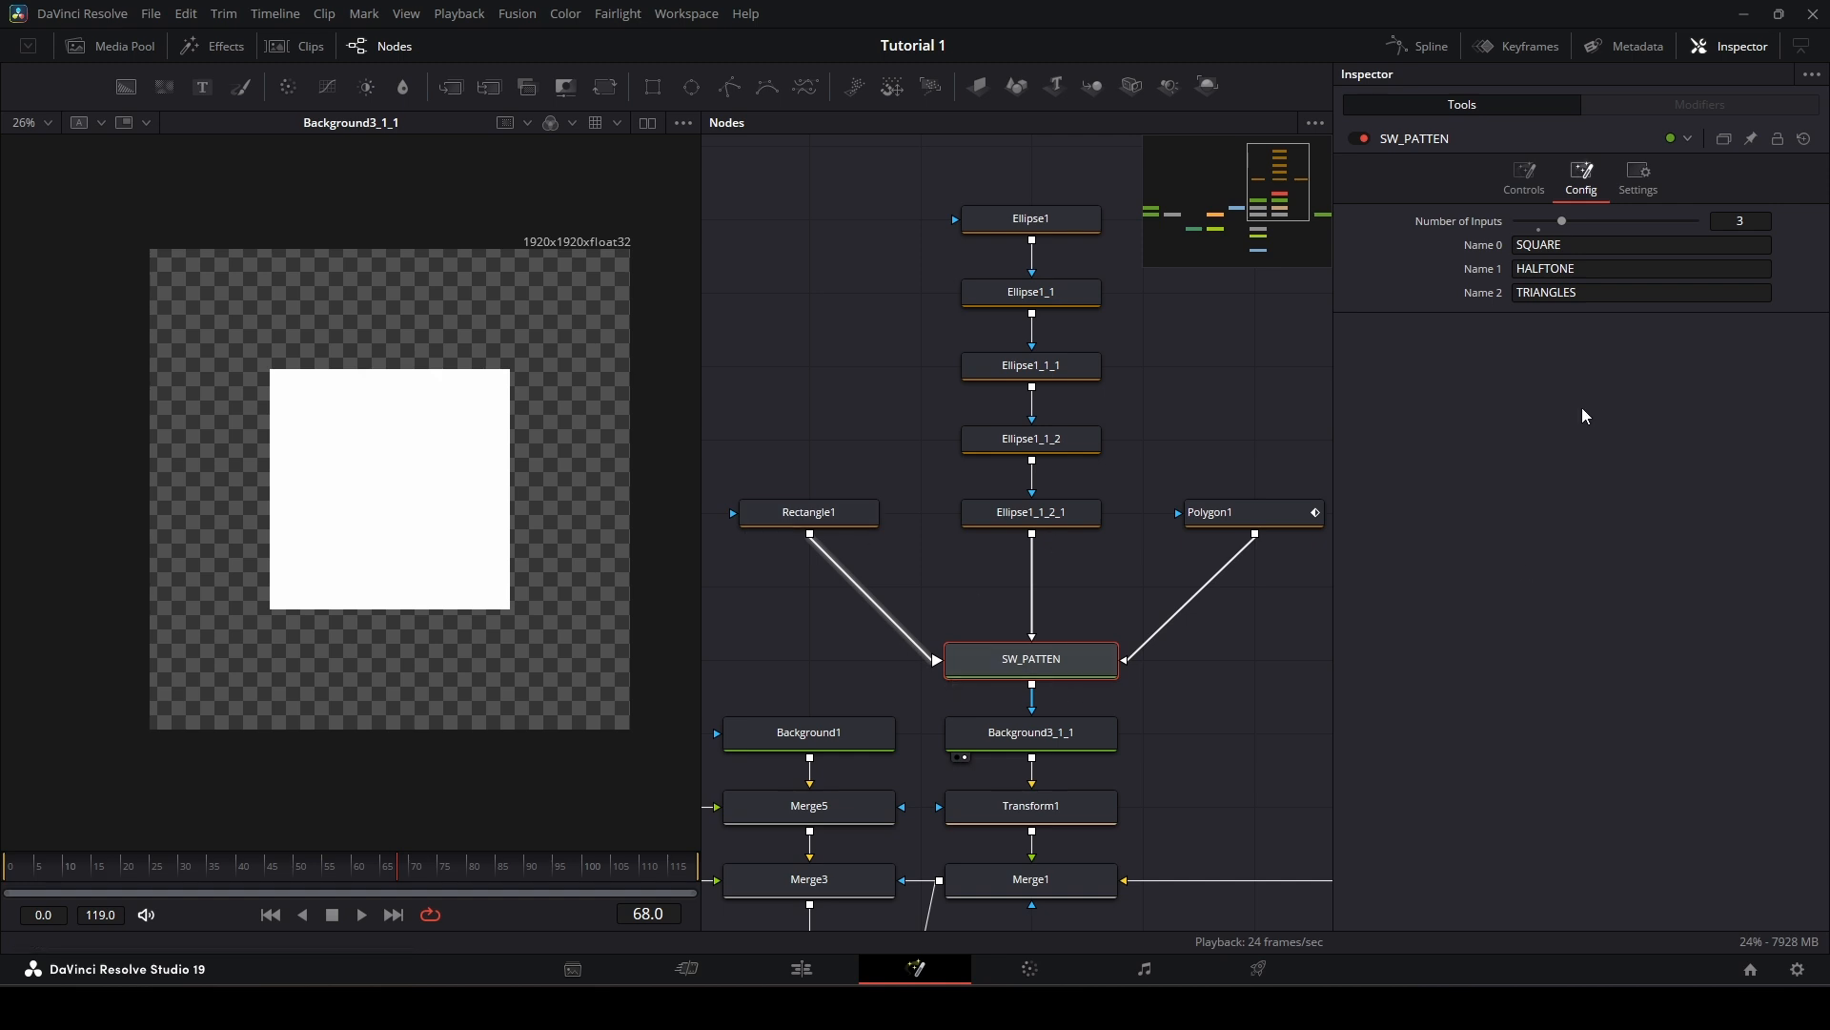
click(1522, 181)
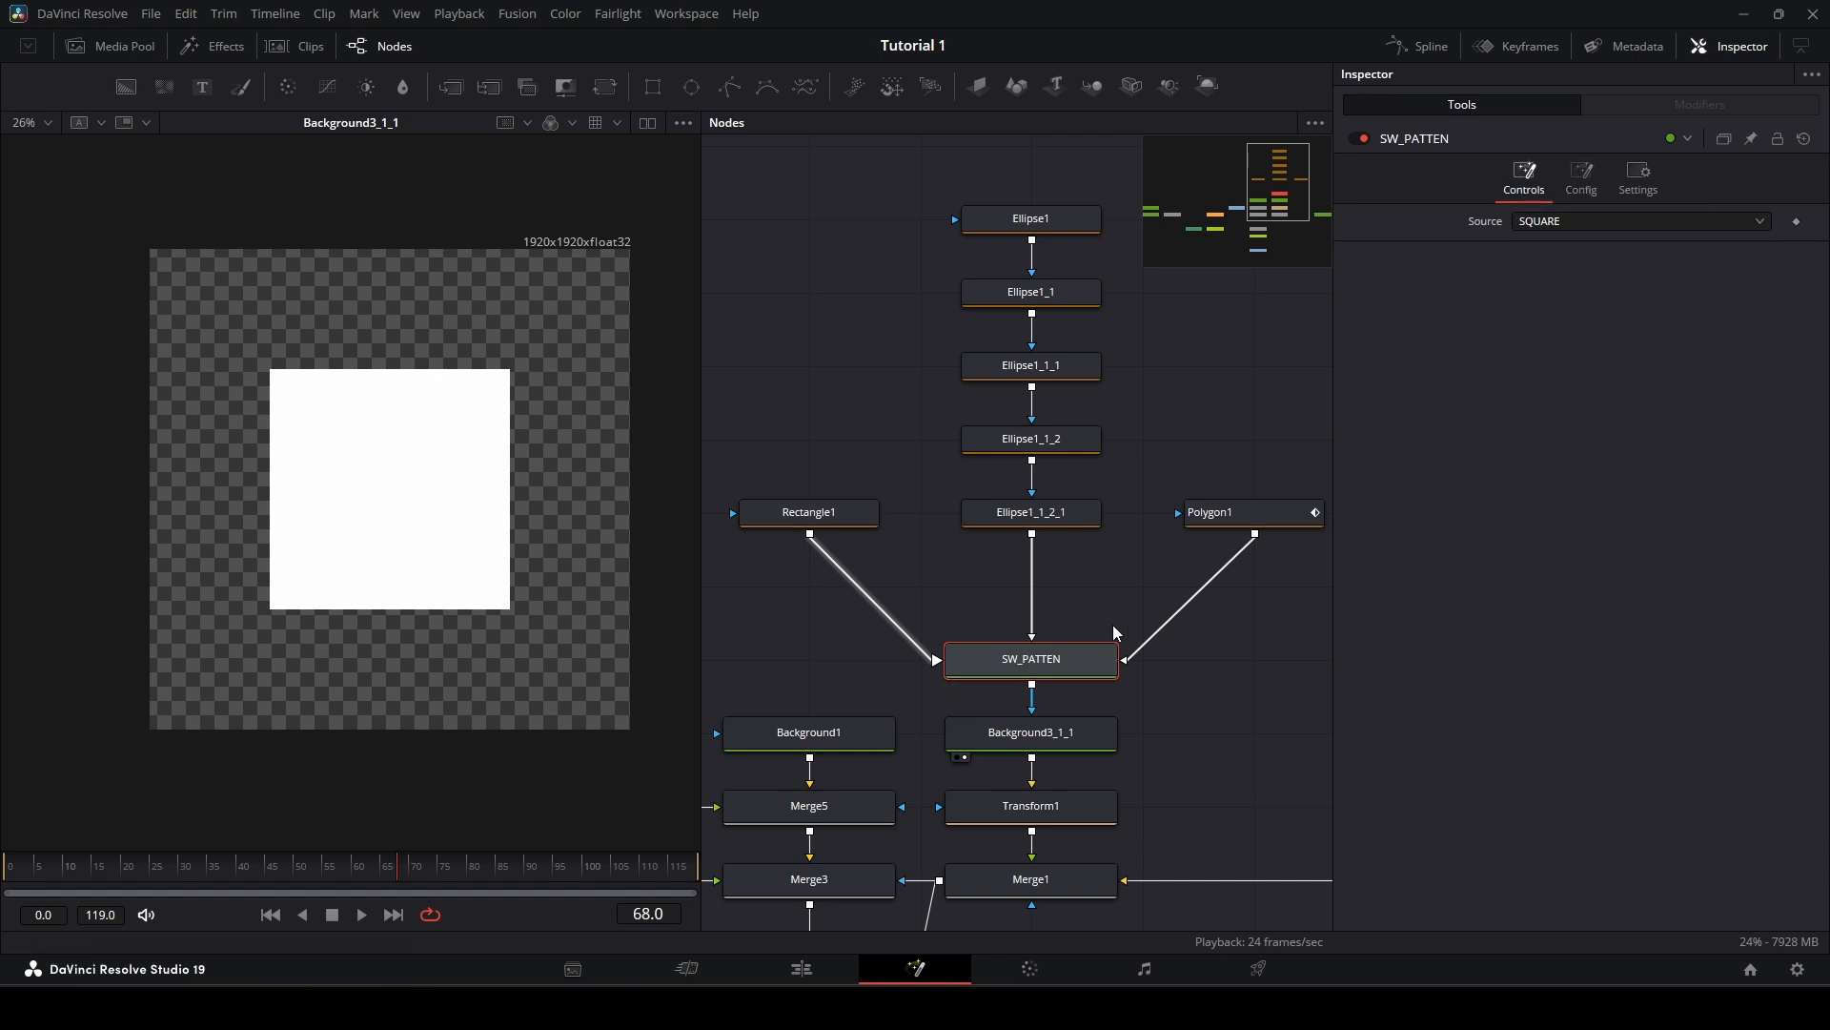
Step: Try HALFTONE and TRIANGLES as SW_PATTEN's Source, and set it back to SQUARE
click(1633, 218)
click(1603, 266)
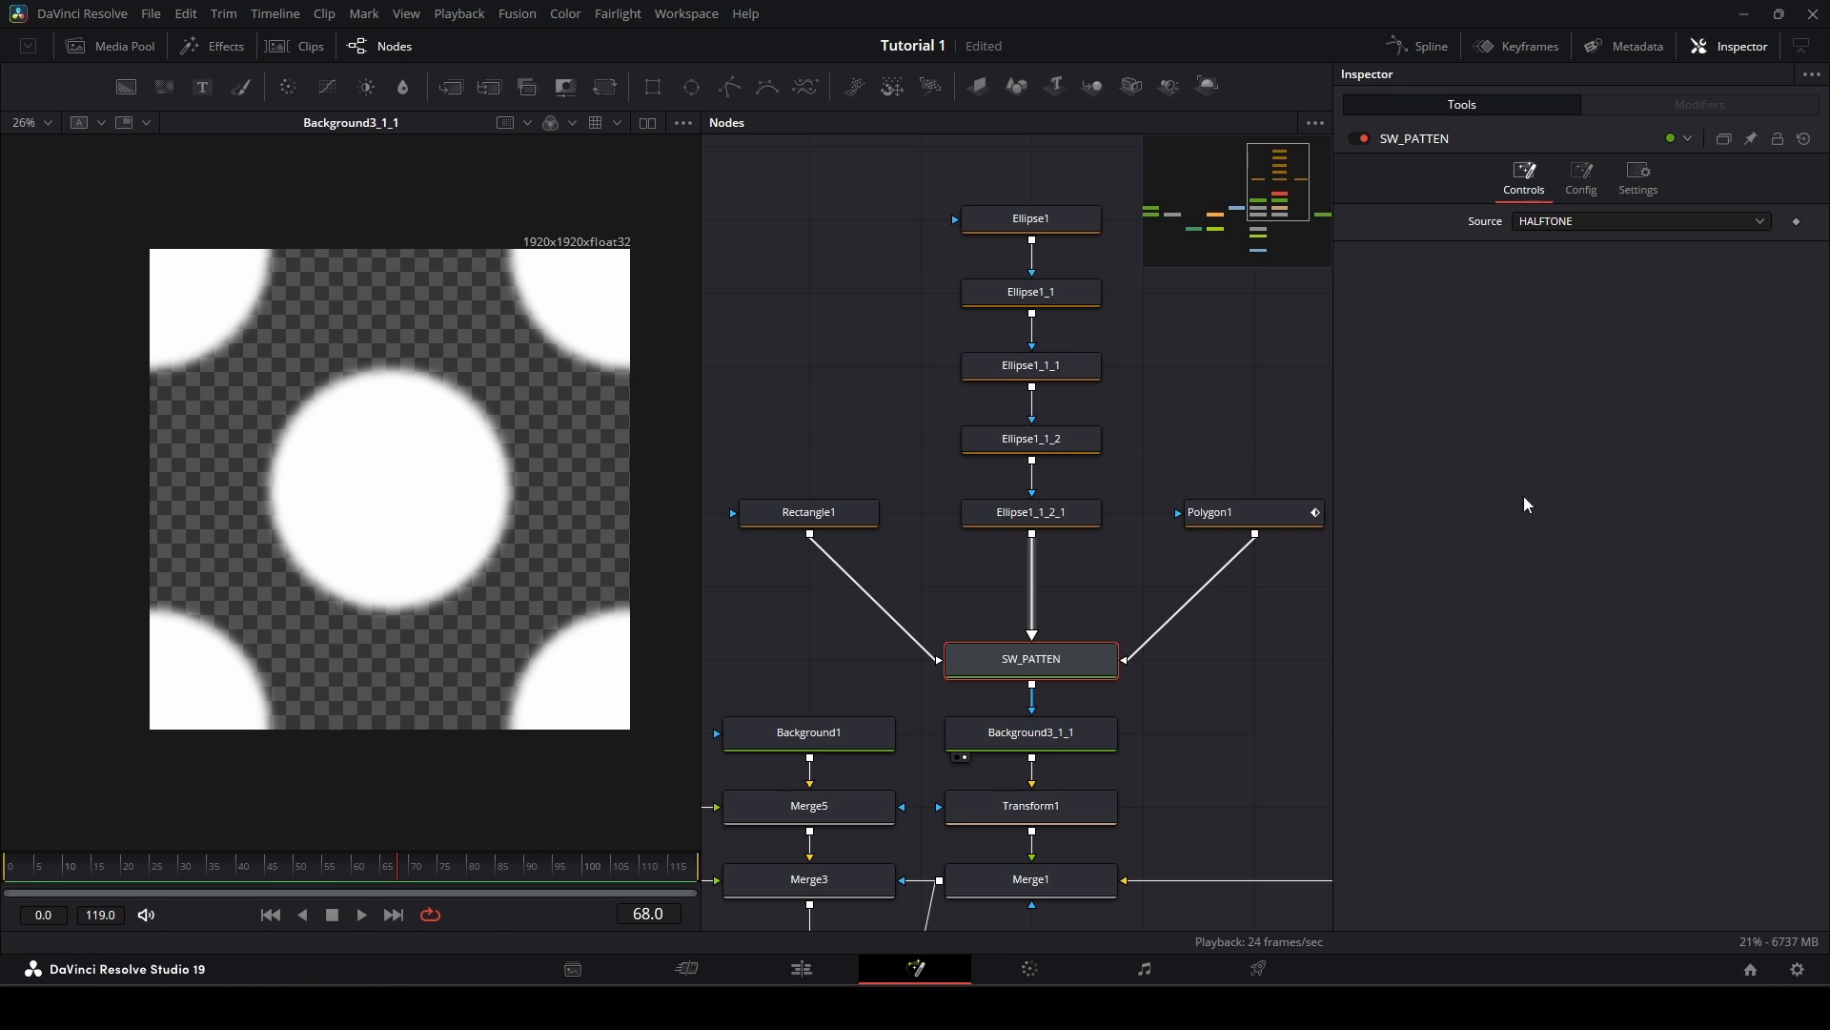
click(1622, 219)
click(1615, 291)
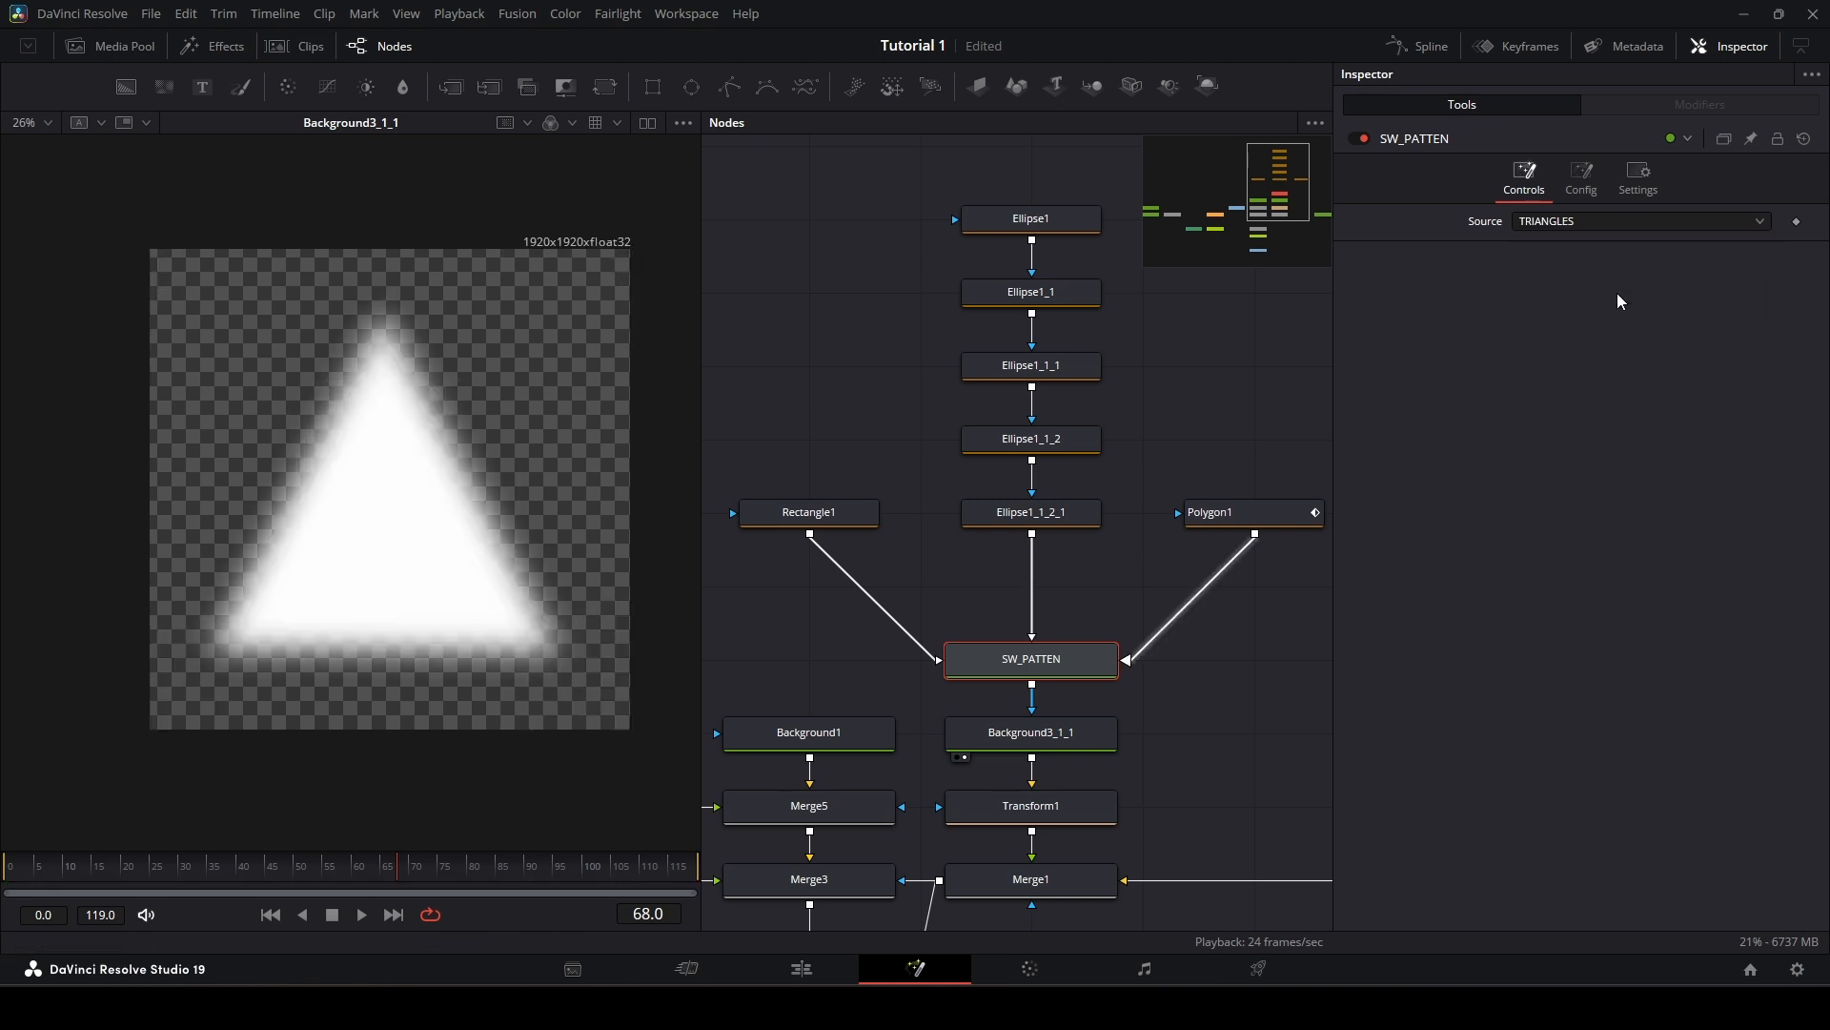
click(1610, 227)
click(1587, 246)
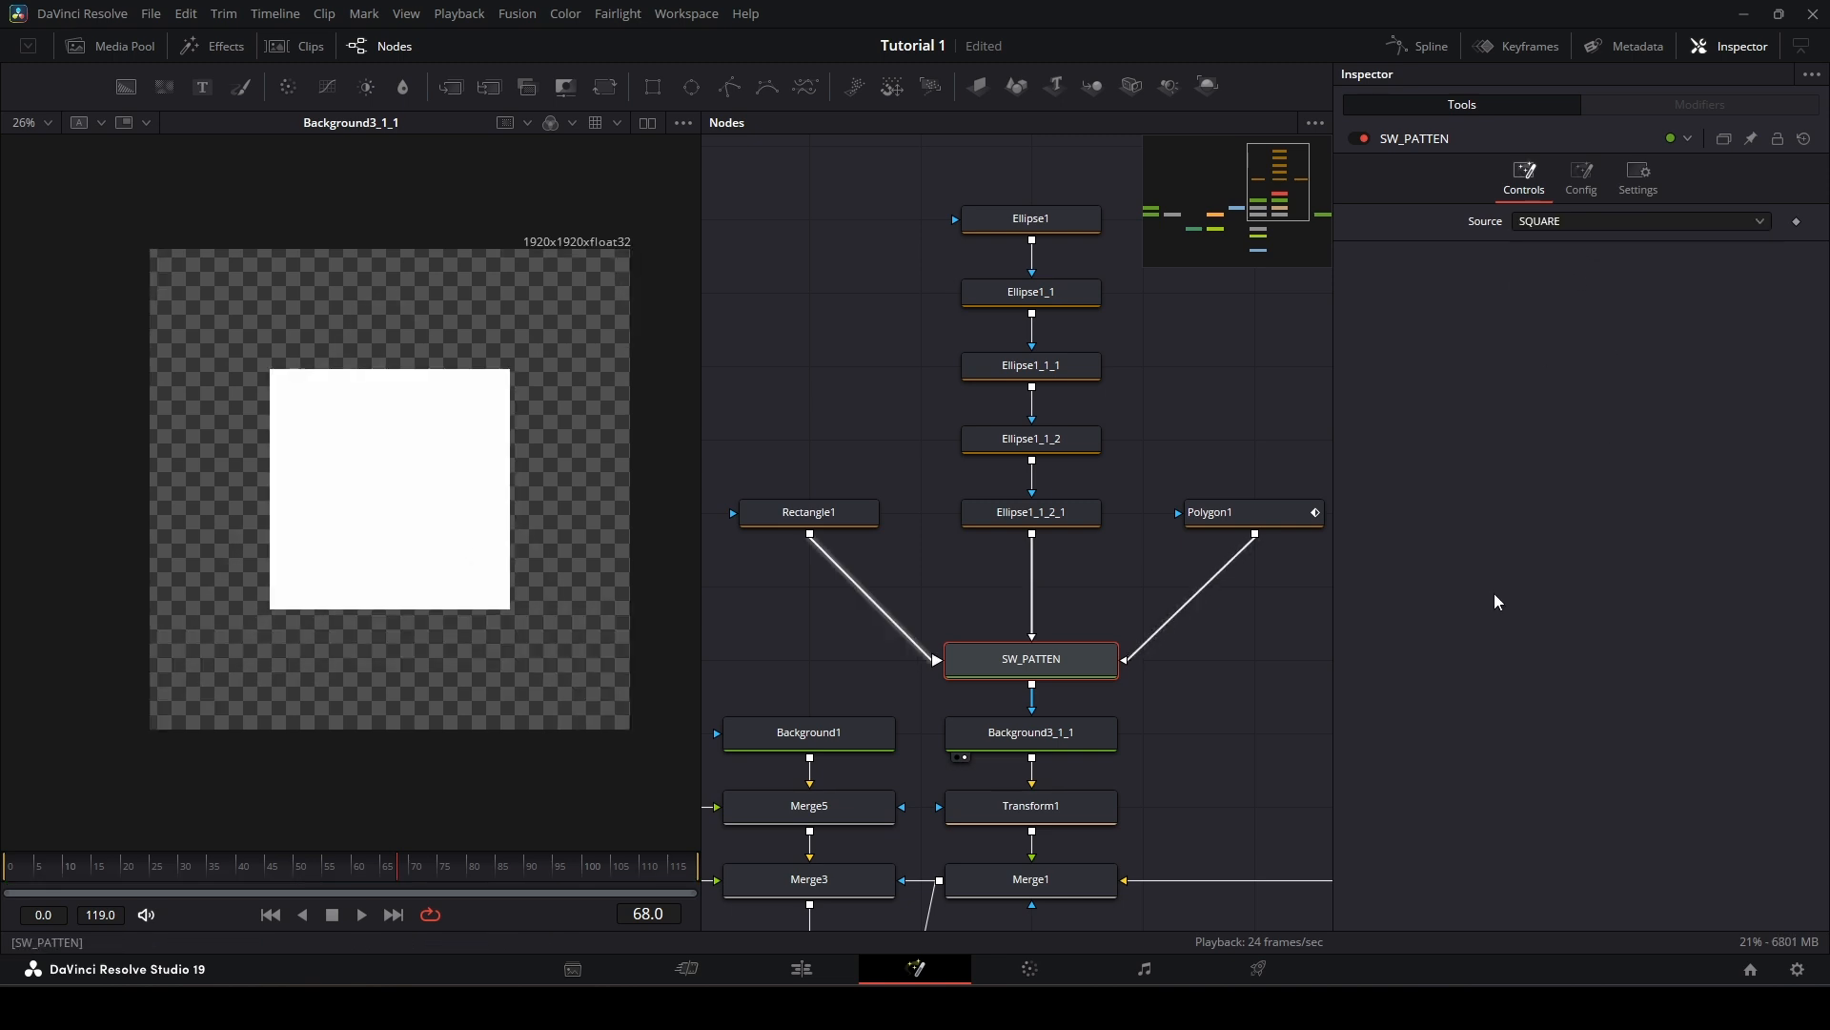
Step: View Rectangle1, each ellipse node from Ellipse1 down to Ellipse1_1_2_1, and Polygon1 in turn in the viewer
drag(376, 450, 381, 452)
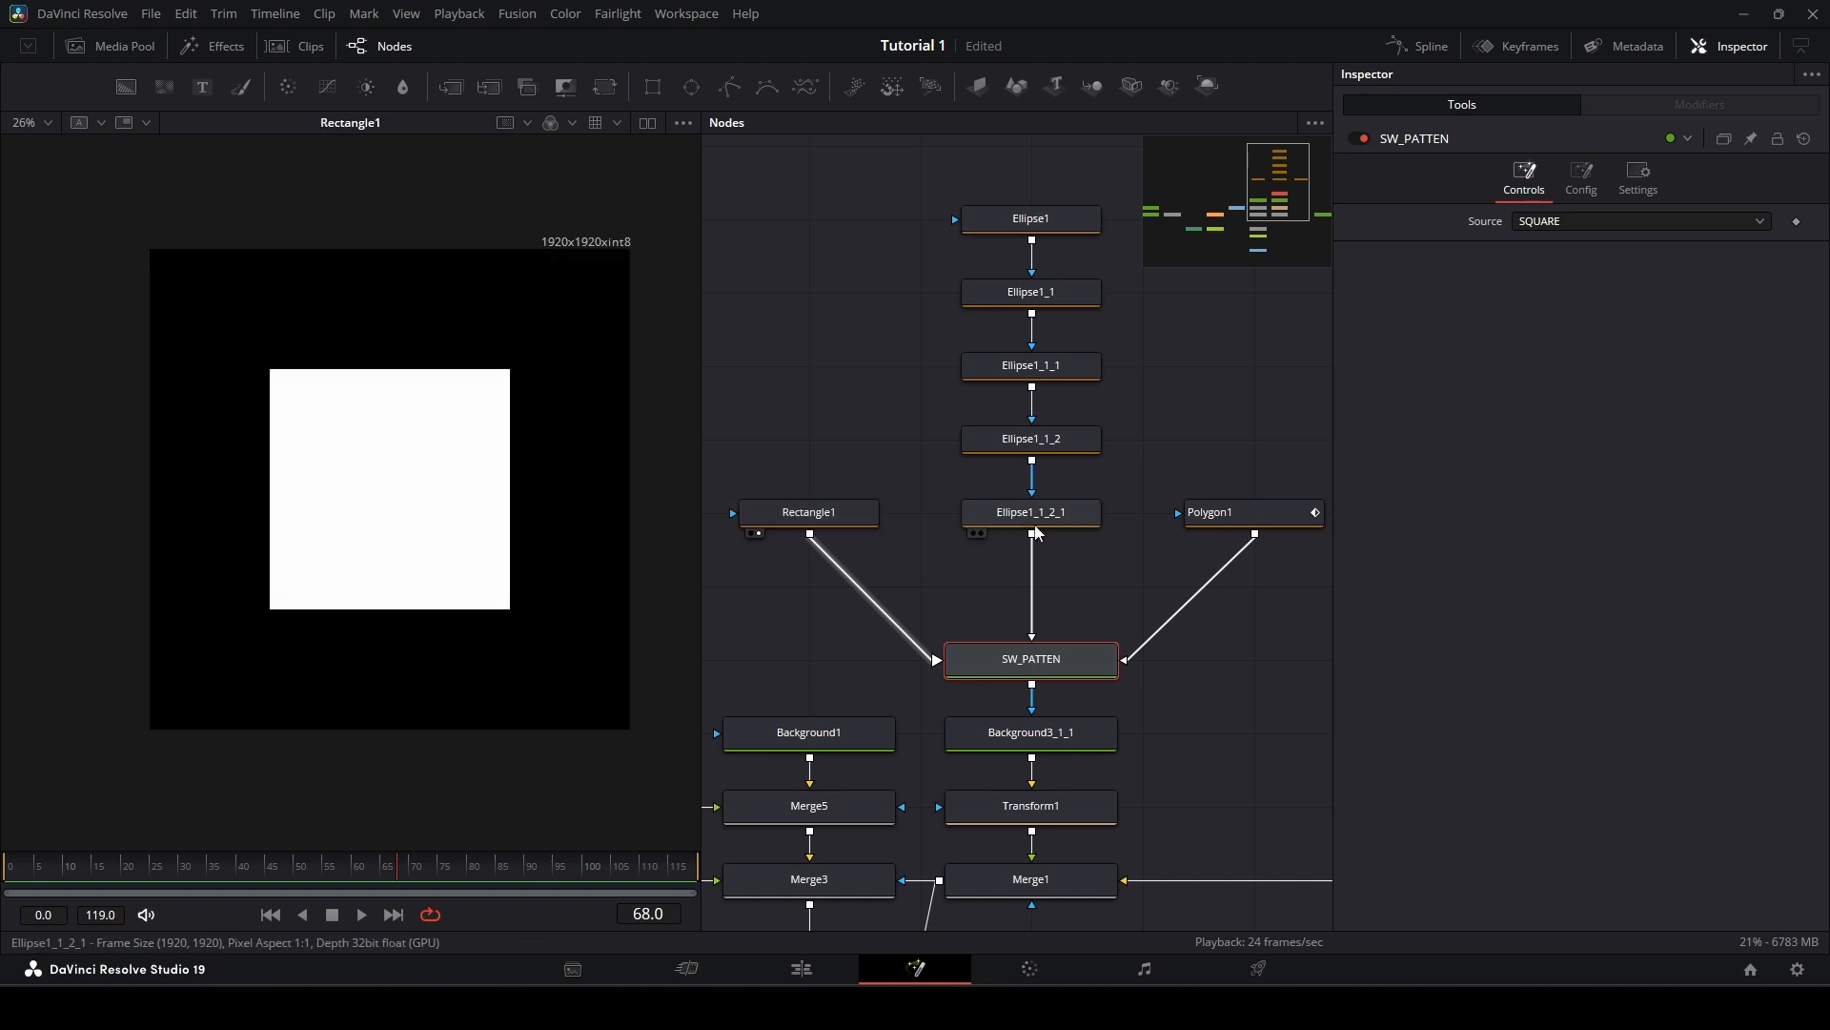
drag(1030, 218, 591, 343)
drag(1063, 298, 425, 478)
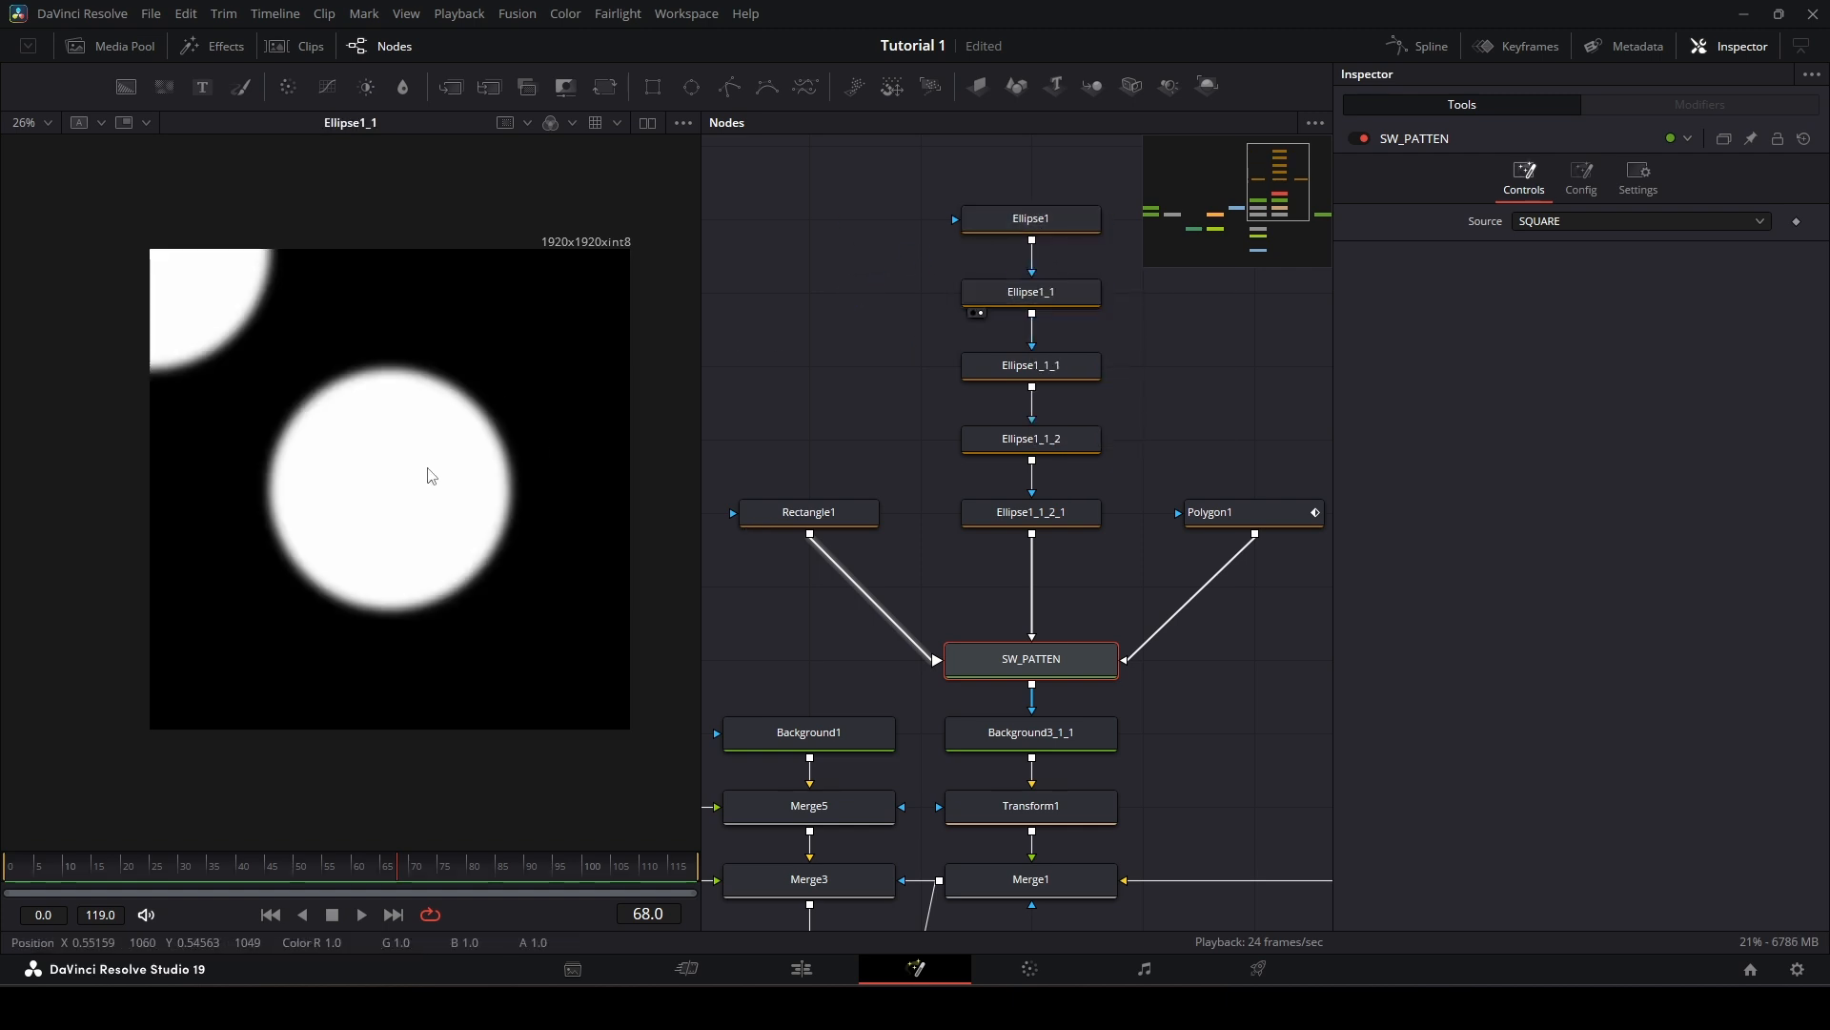
drag(1058, 374, 507, 458)
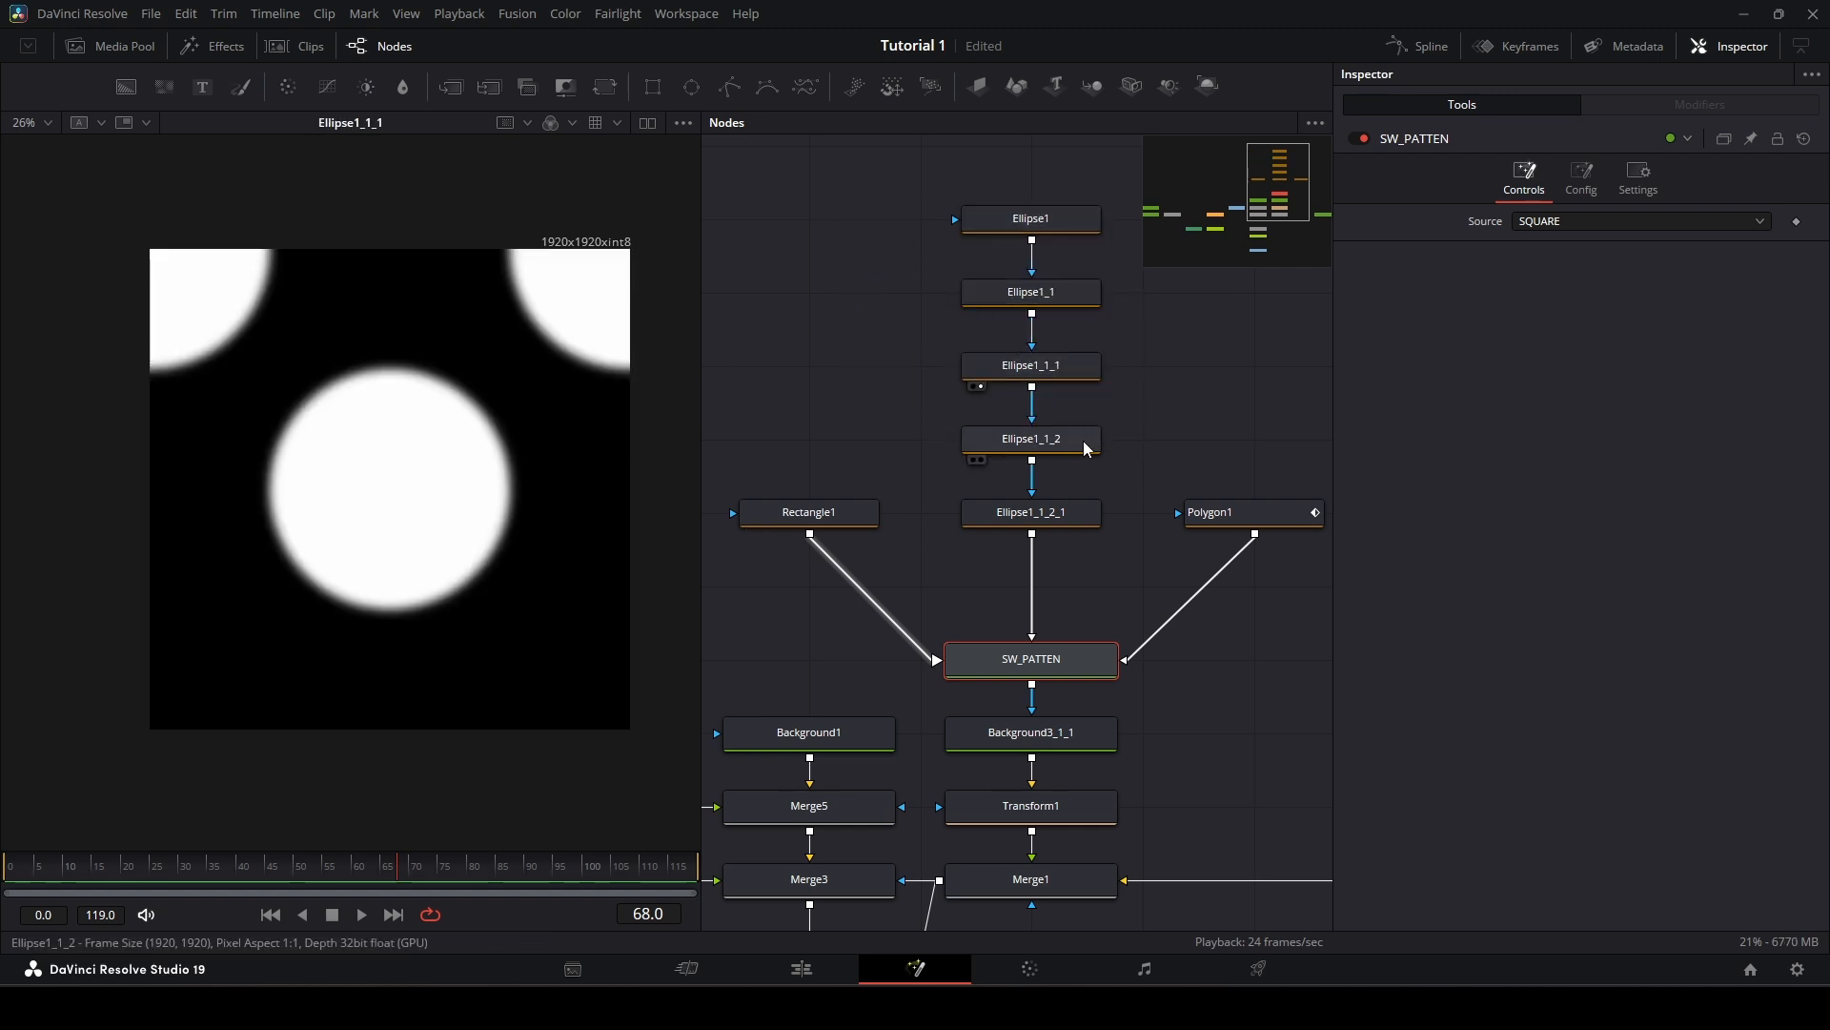
drag(1083, 441, 425, 511)
drag(1049, 520, 341, 556)
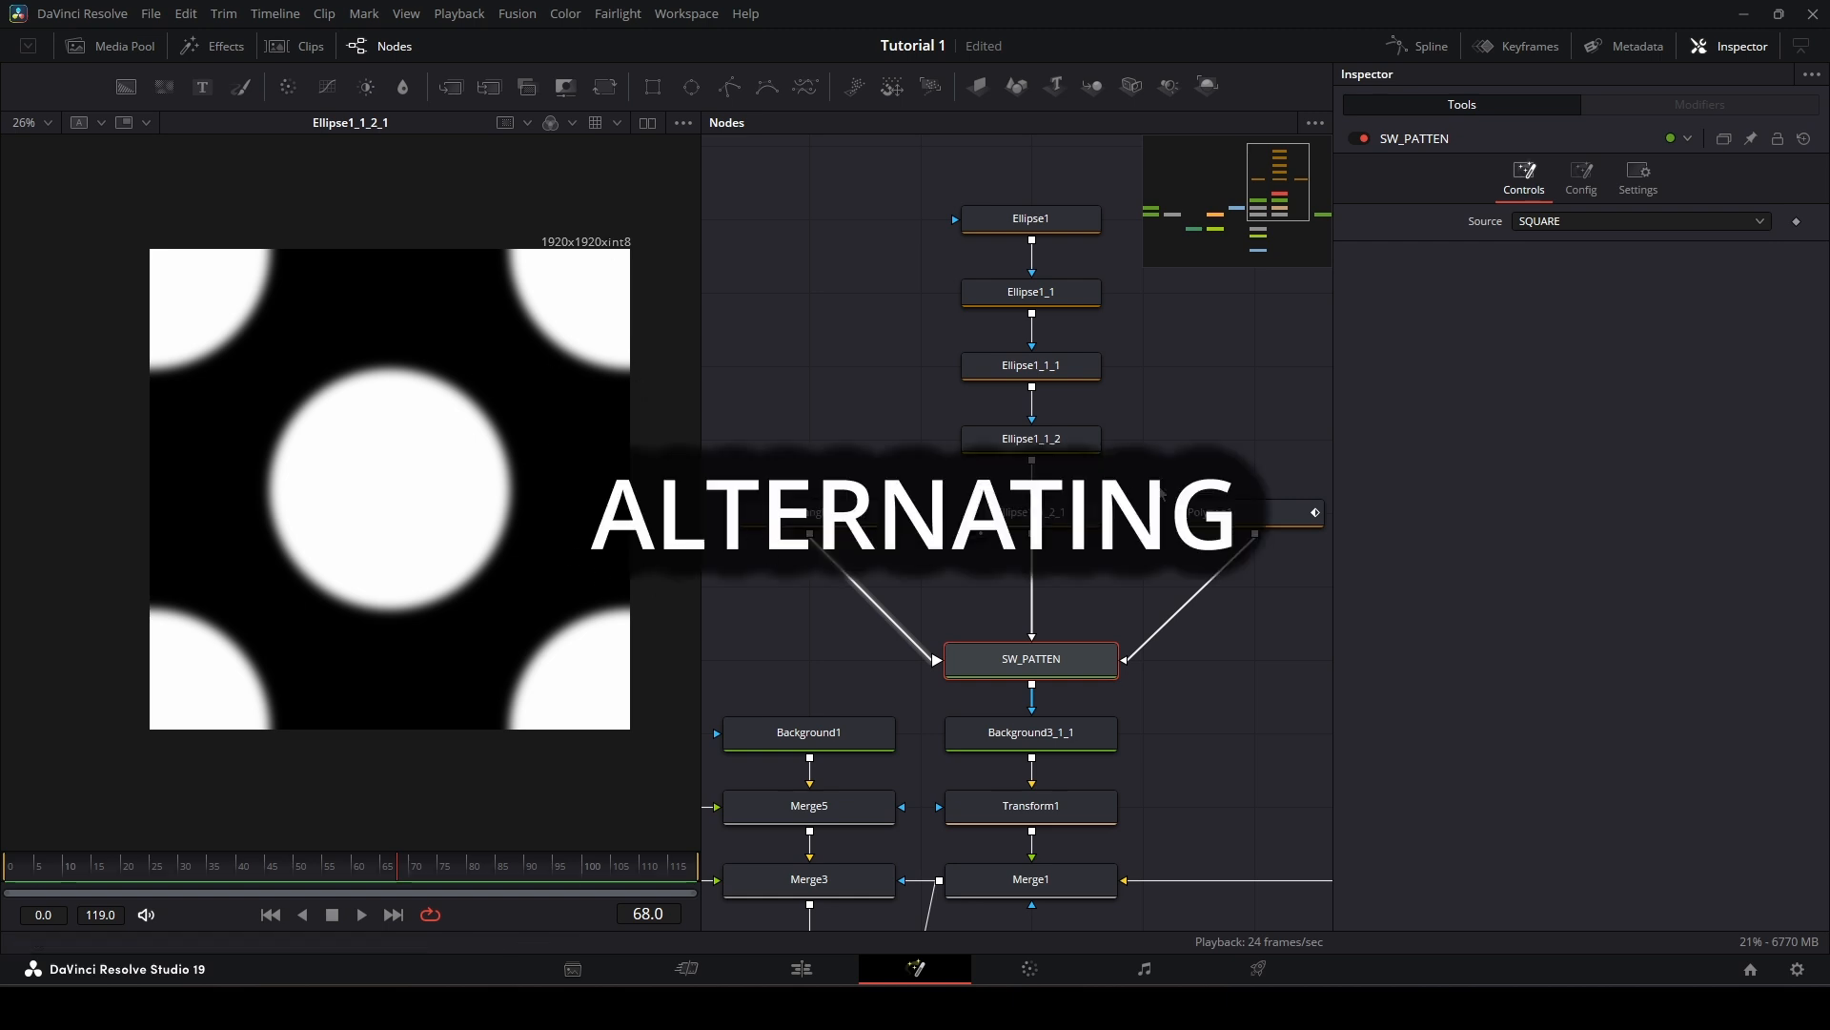
drag(1265, 520, 489, 413)
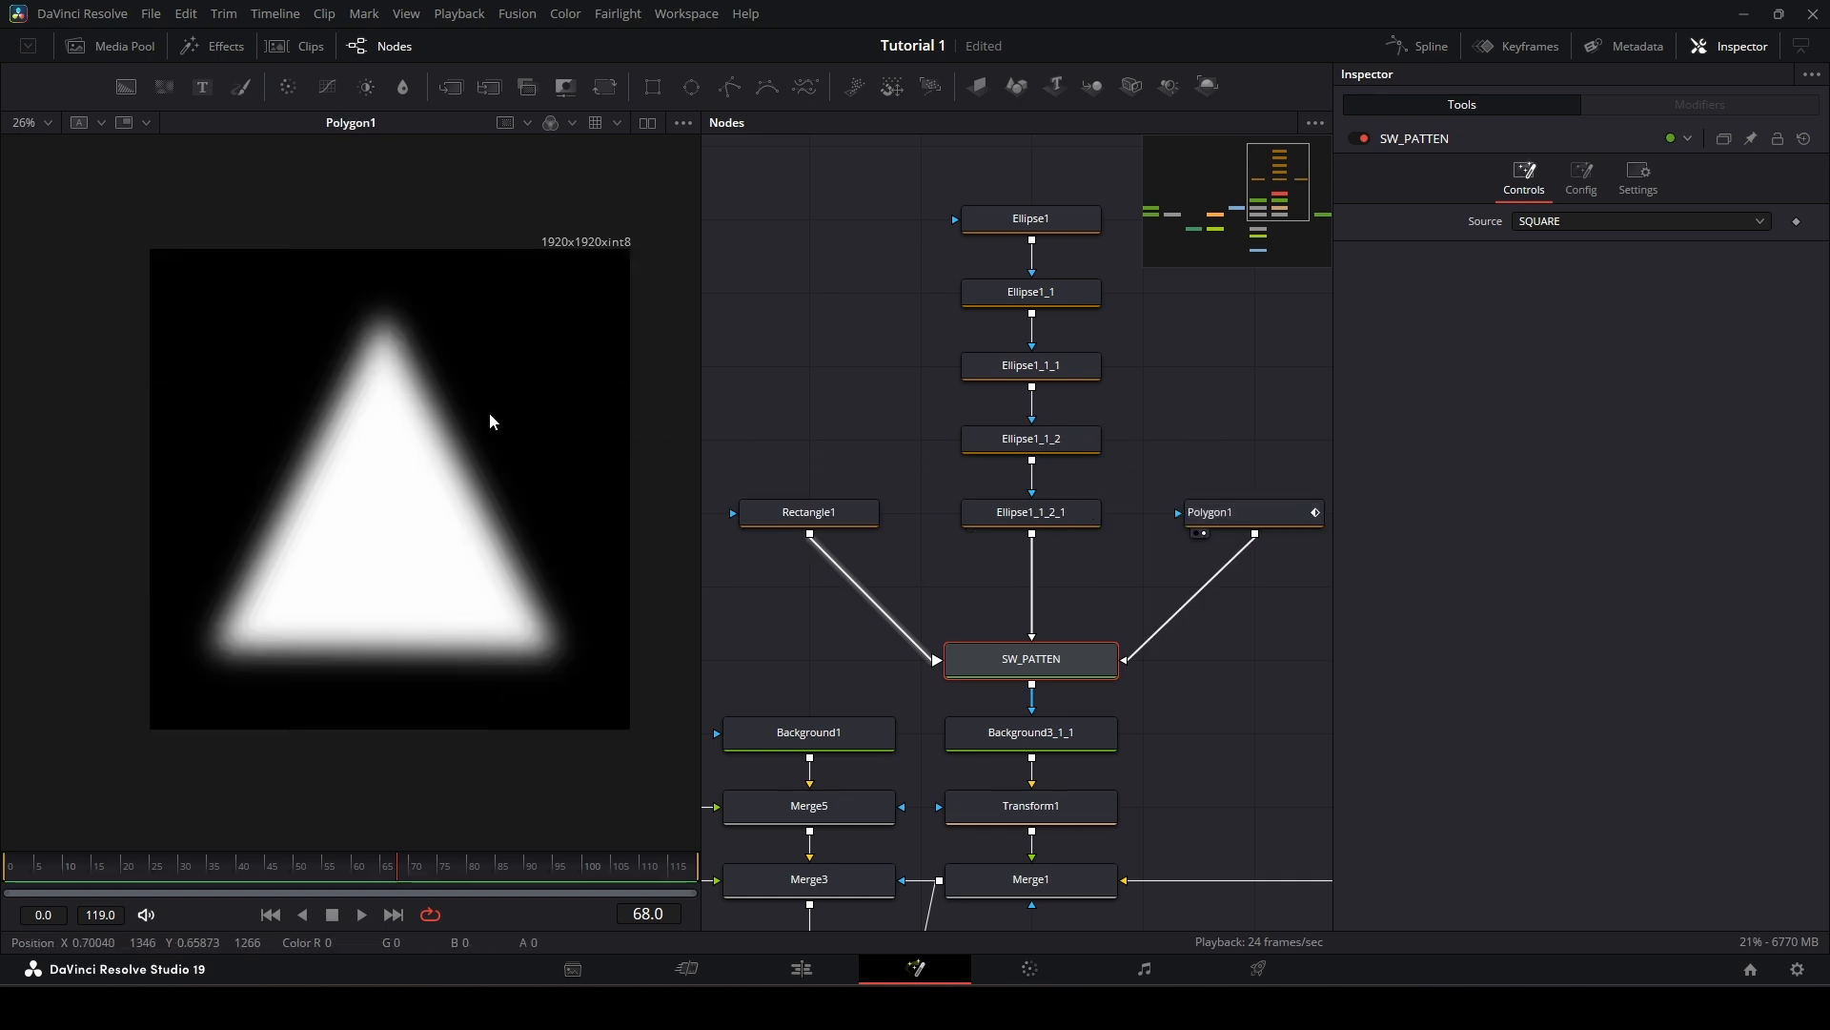
Step: Set SW_PATTEN's Source to HALFTONE
drag(1050, 648, 1203, 441)
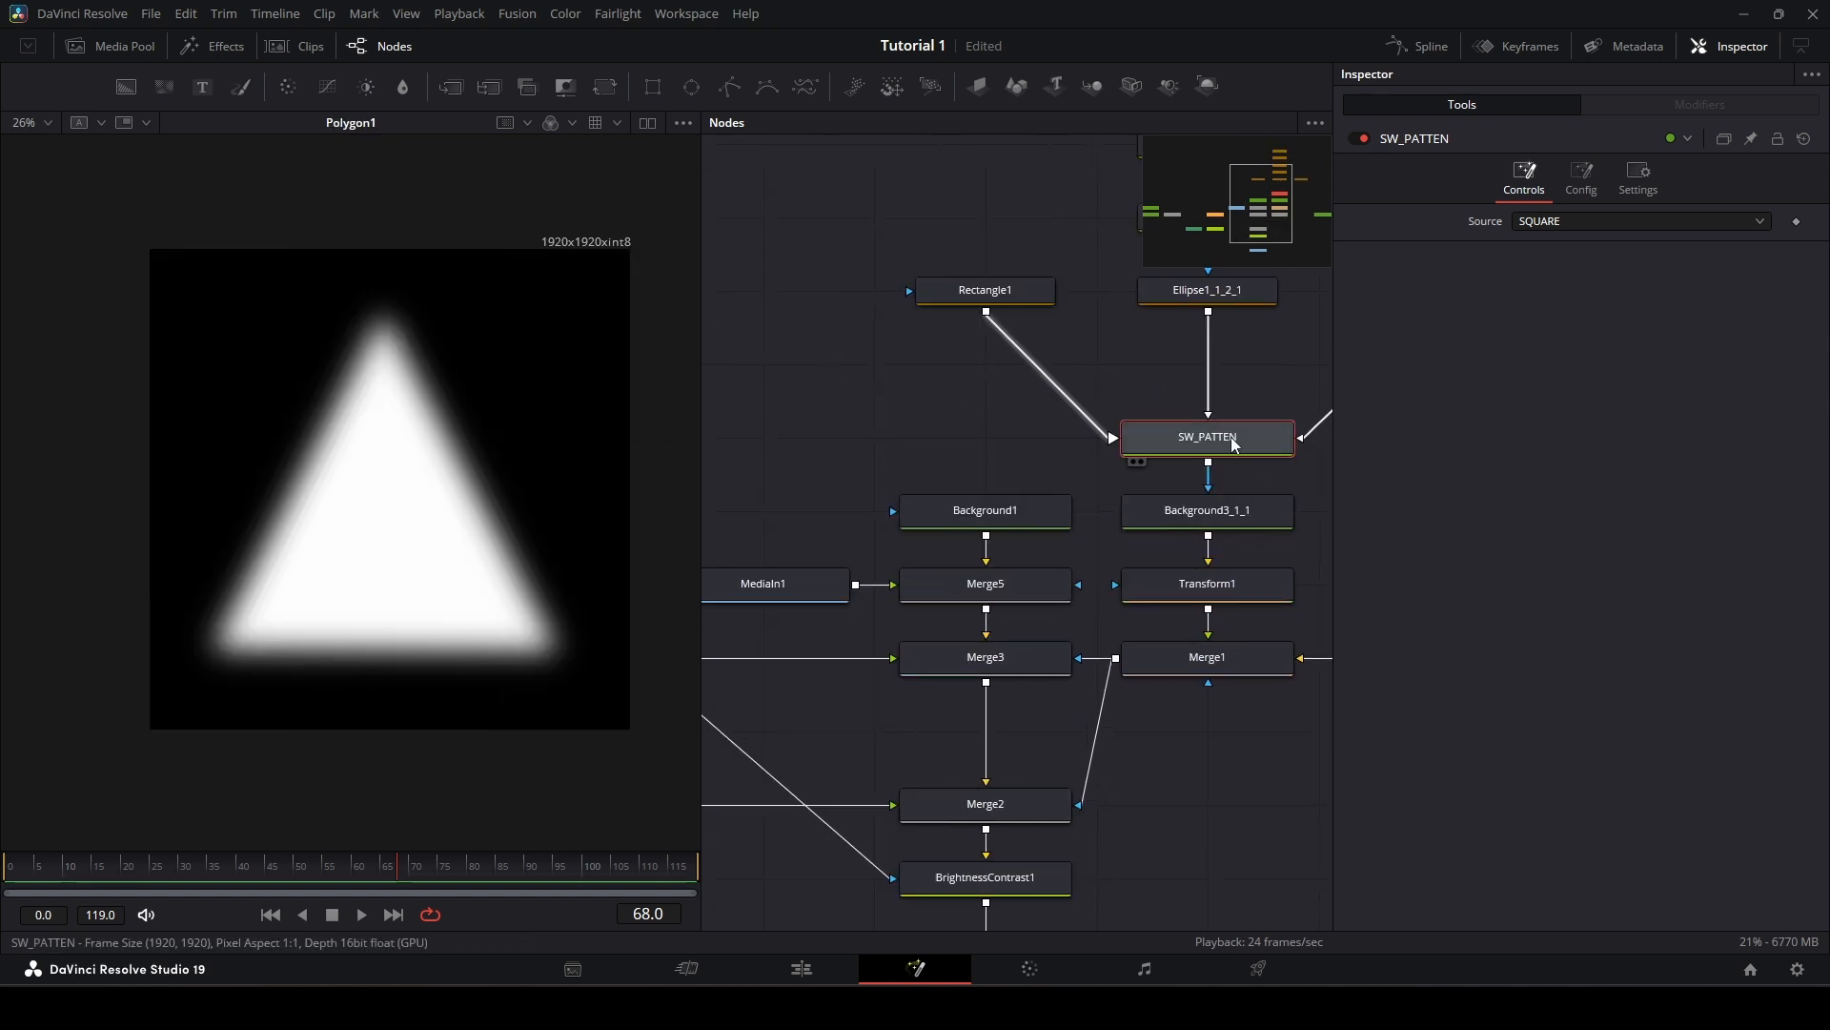
click(1536, 222)
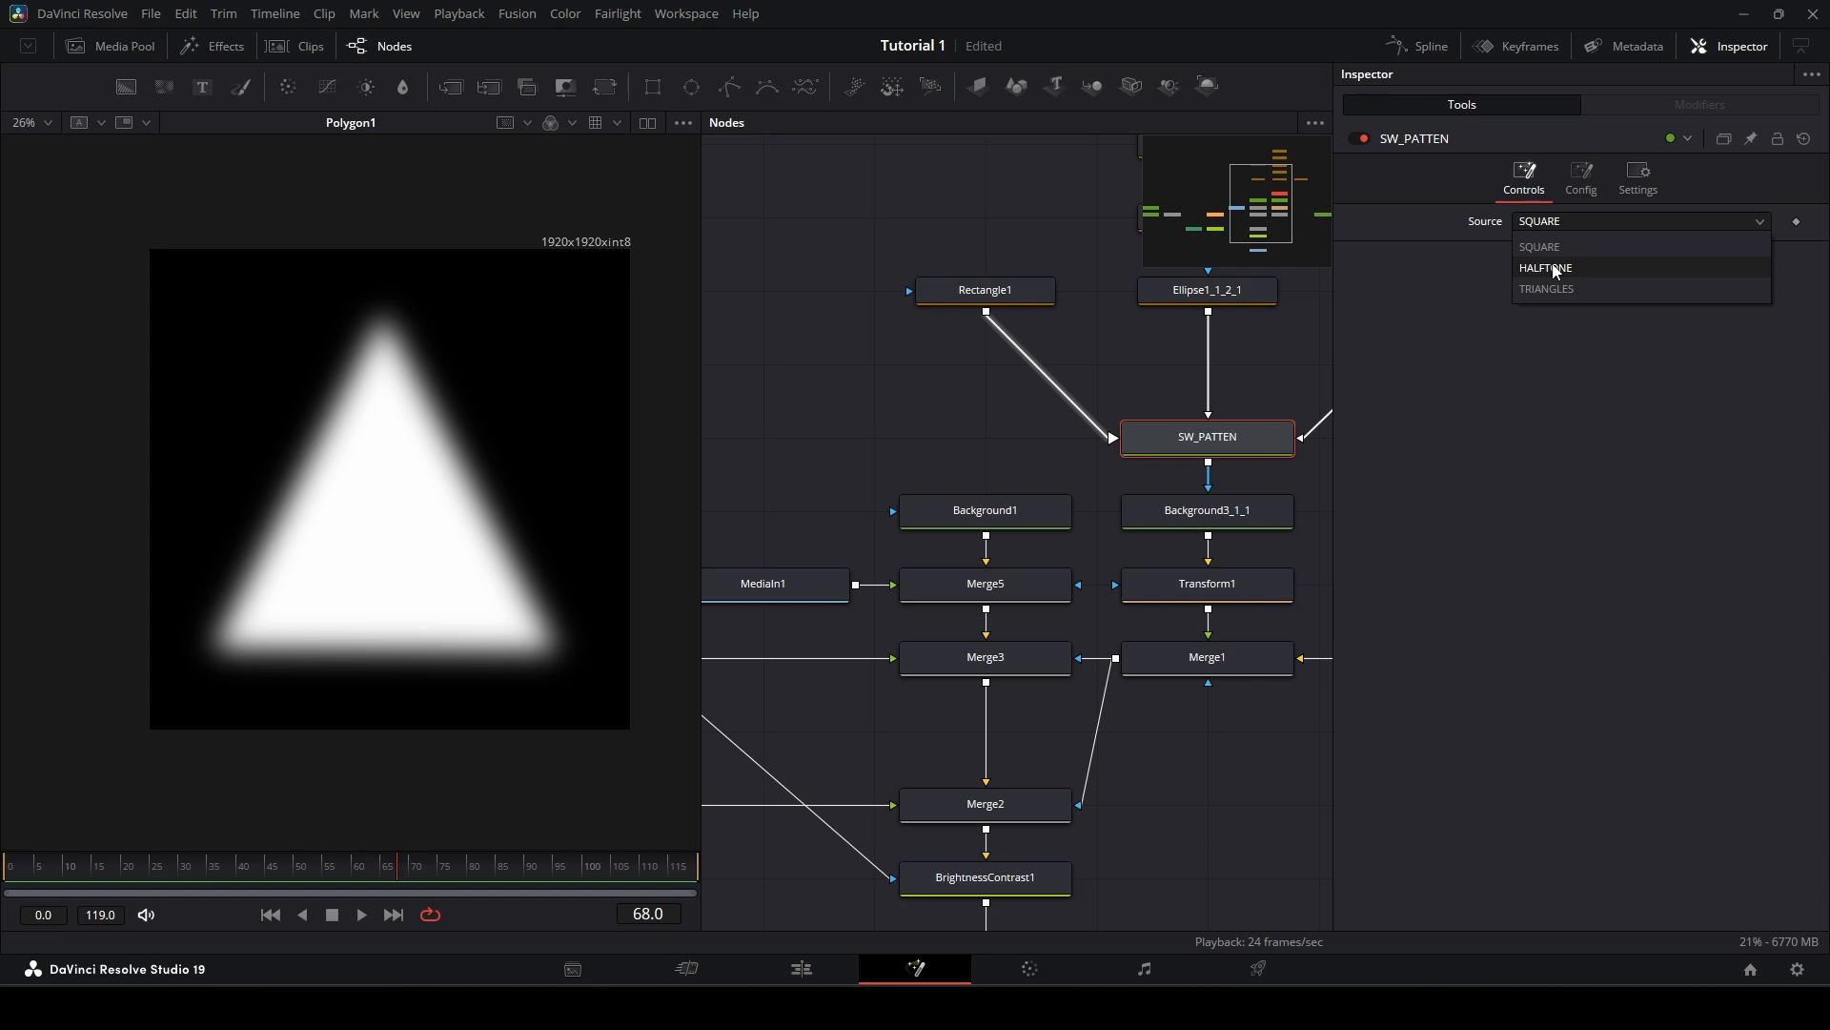
click(1555, 270)
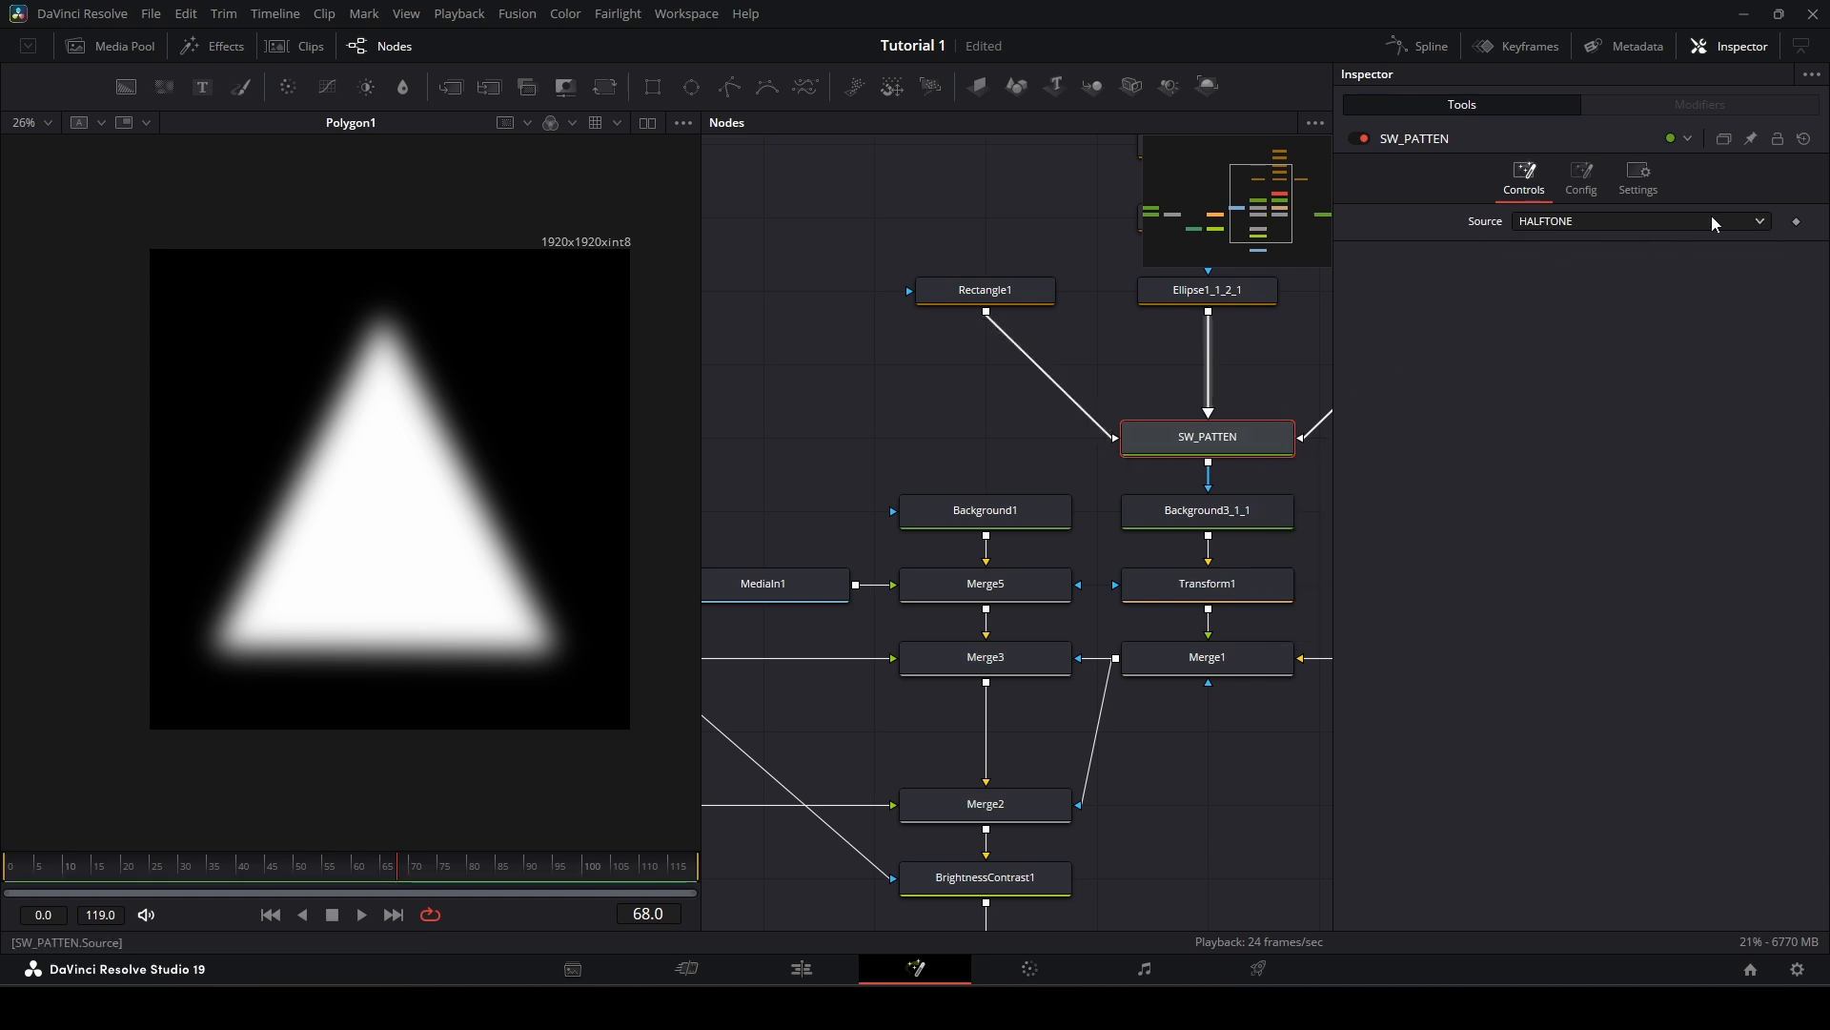
Step: View Background3_1_1 and Transform1 in turn in the viewer, and examine the tiled halftone dots up close
drag(1233, 299, 1164, 176)
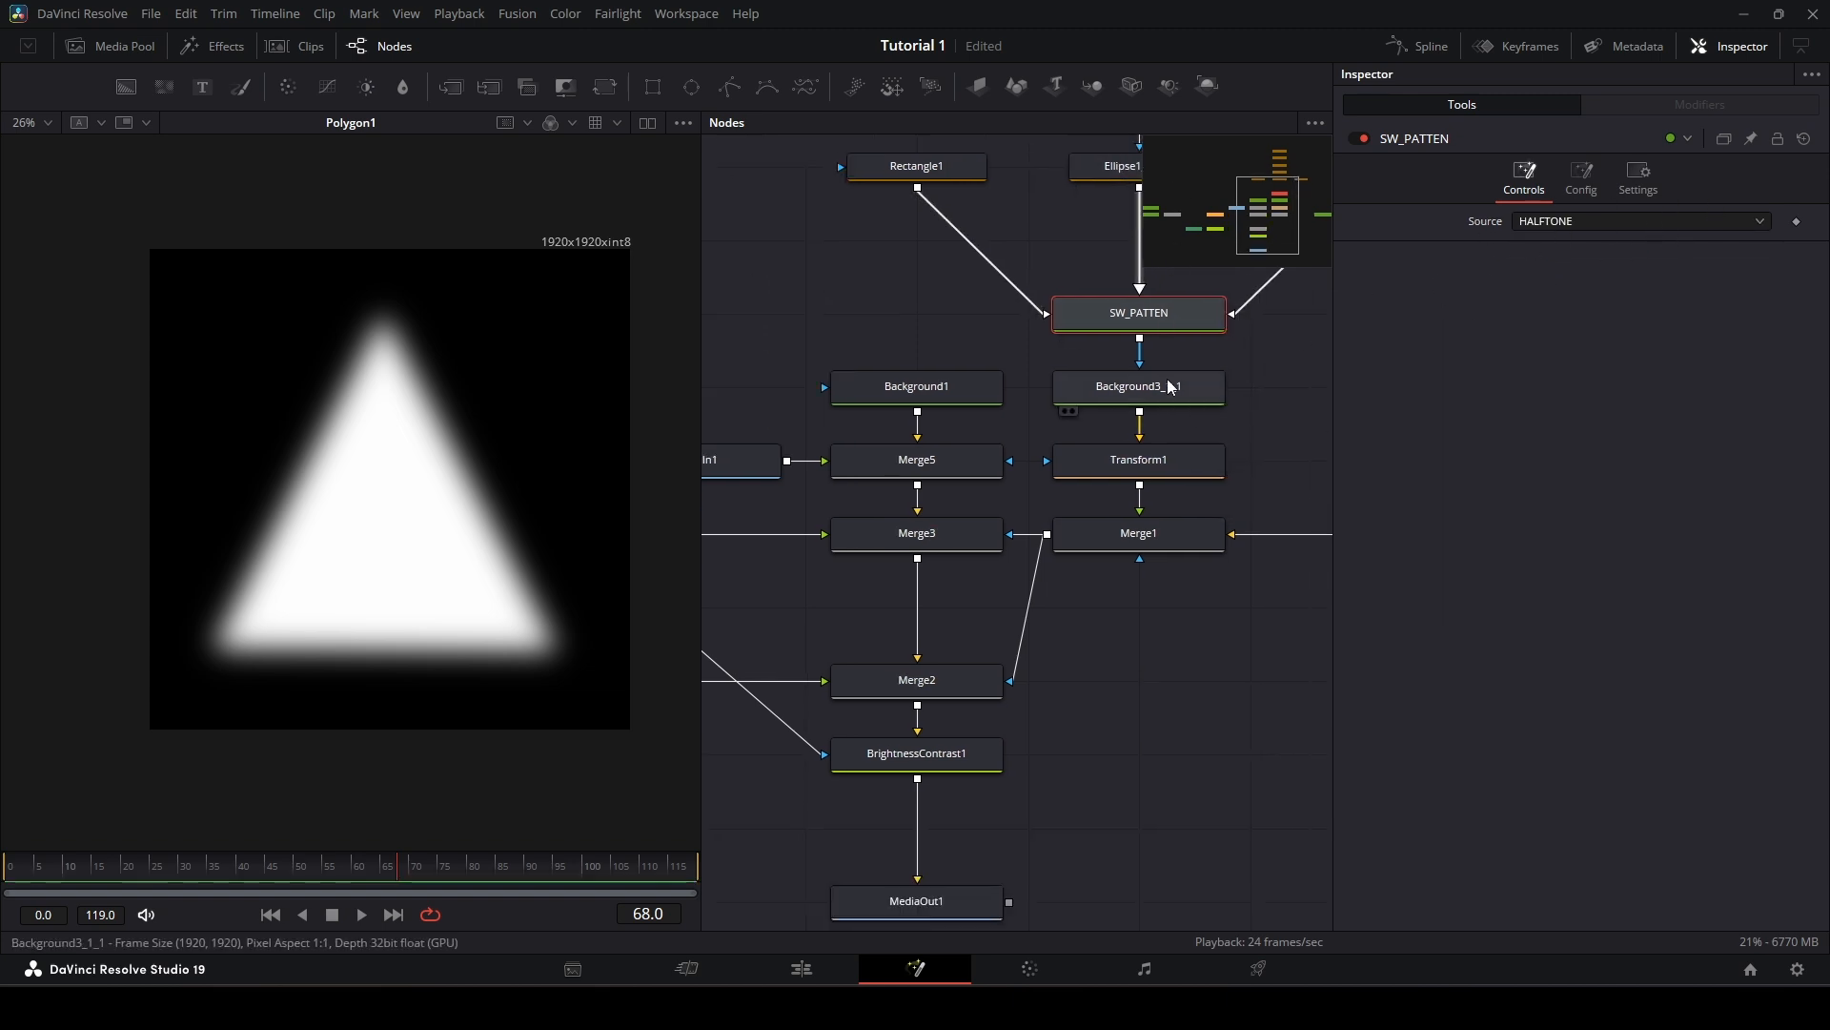
click(1168, 381)
click(1163, 308)
click(1169, 399)
click(1160, 312)
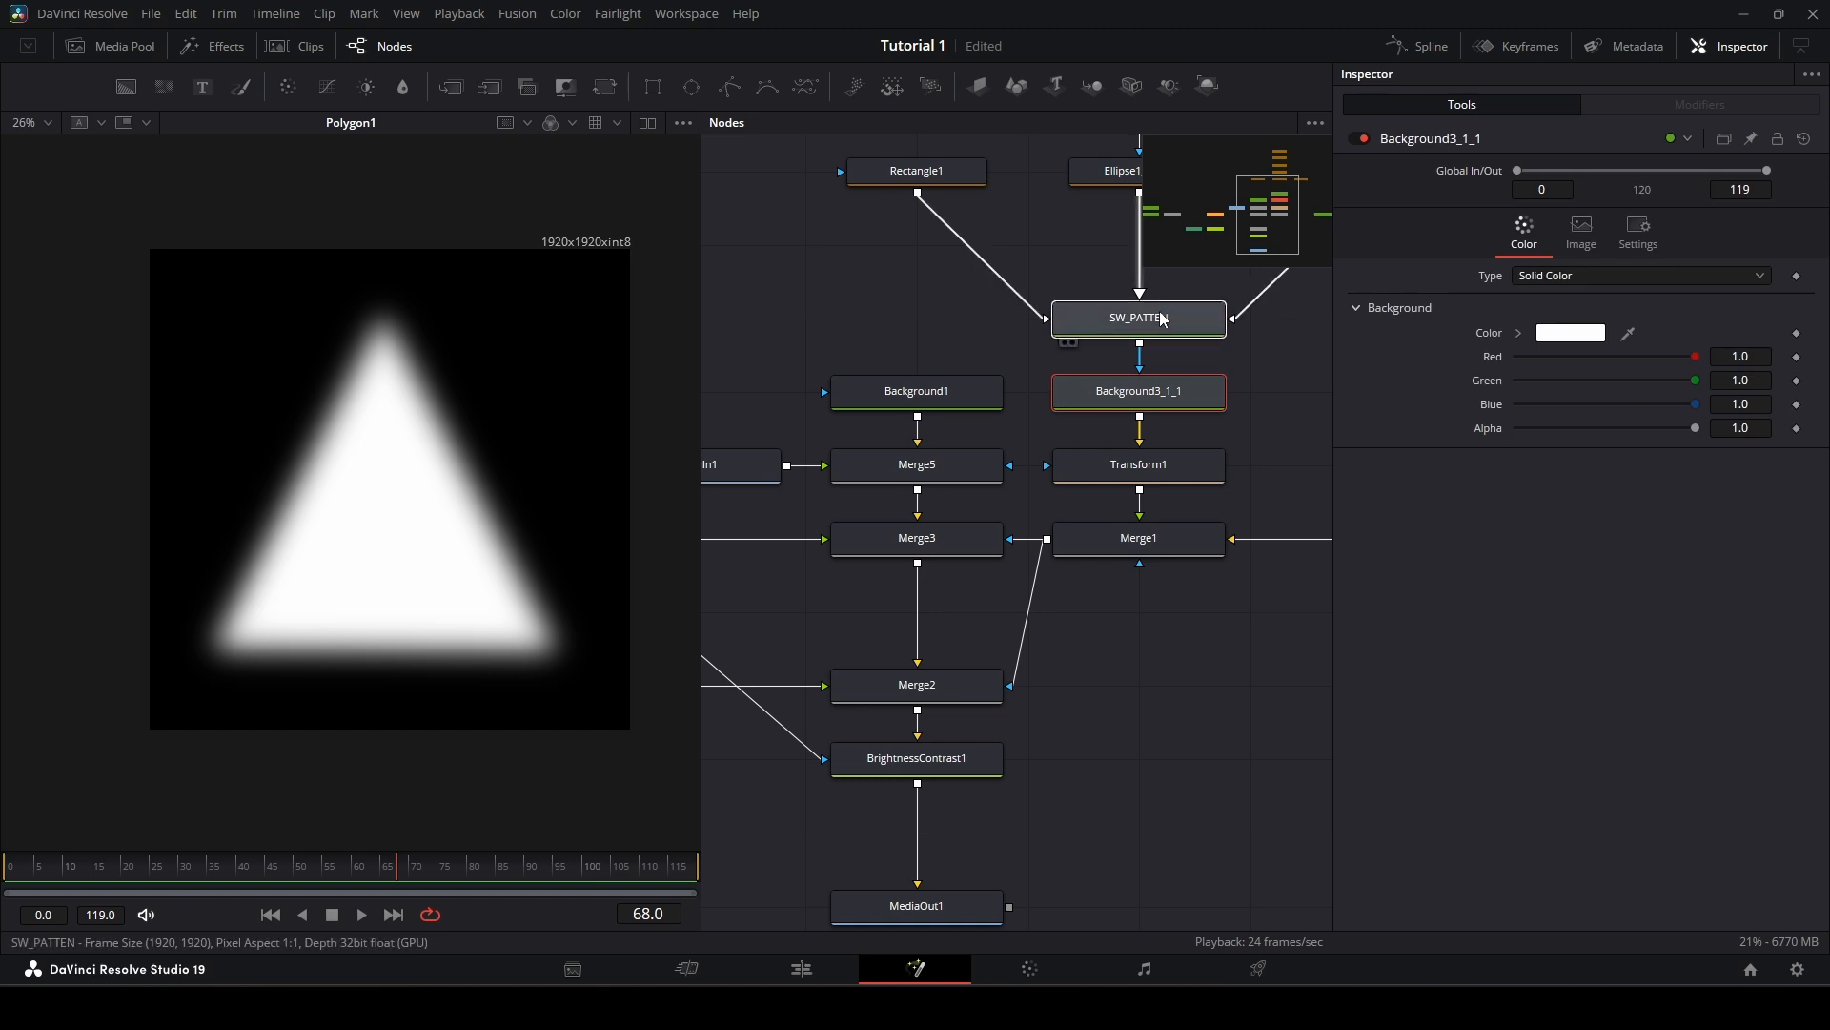
drag(1168, 393, 601, 449)
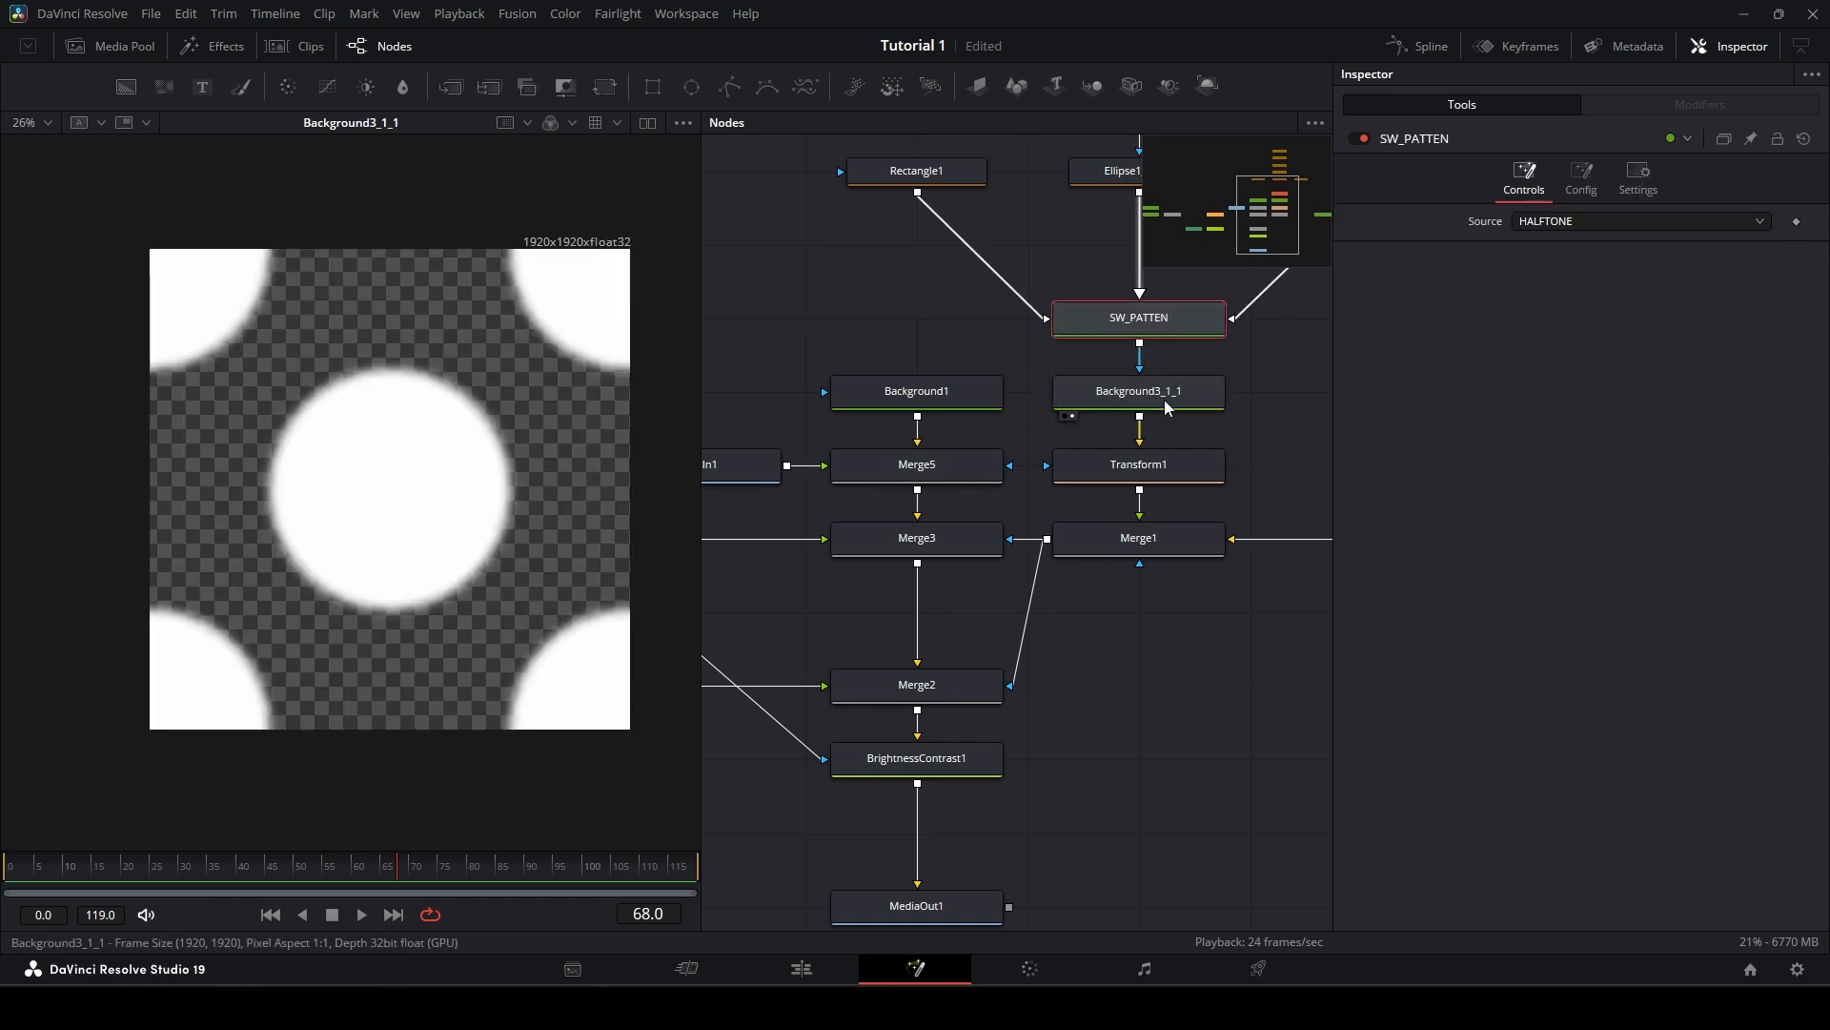
drag(1156, 472, 461, 515)
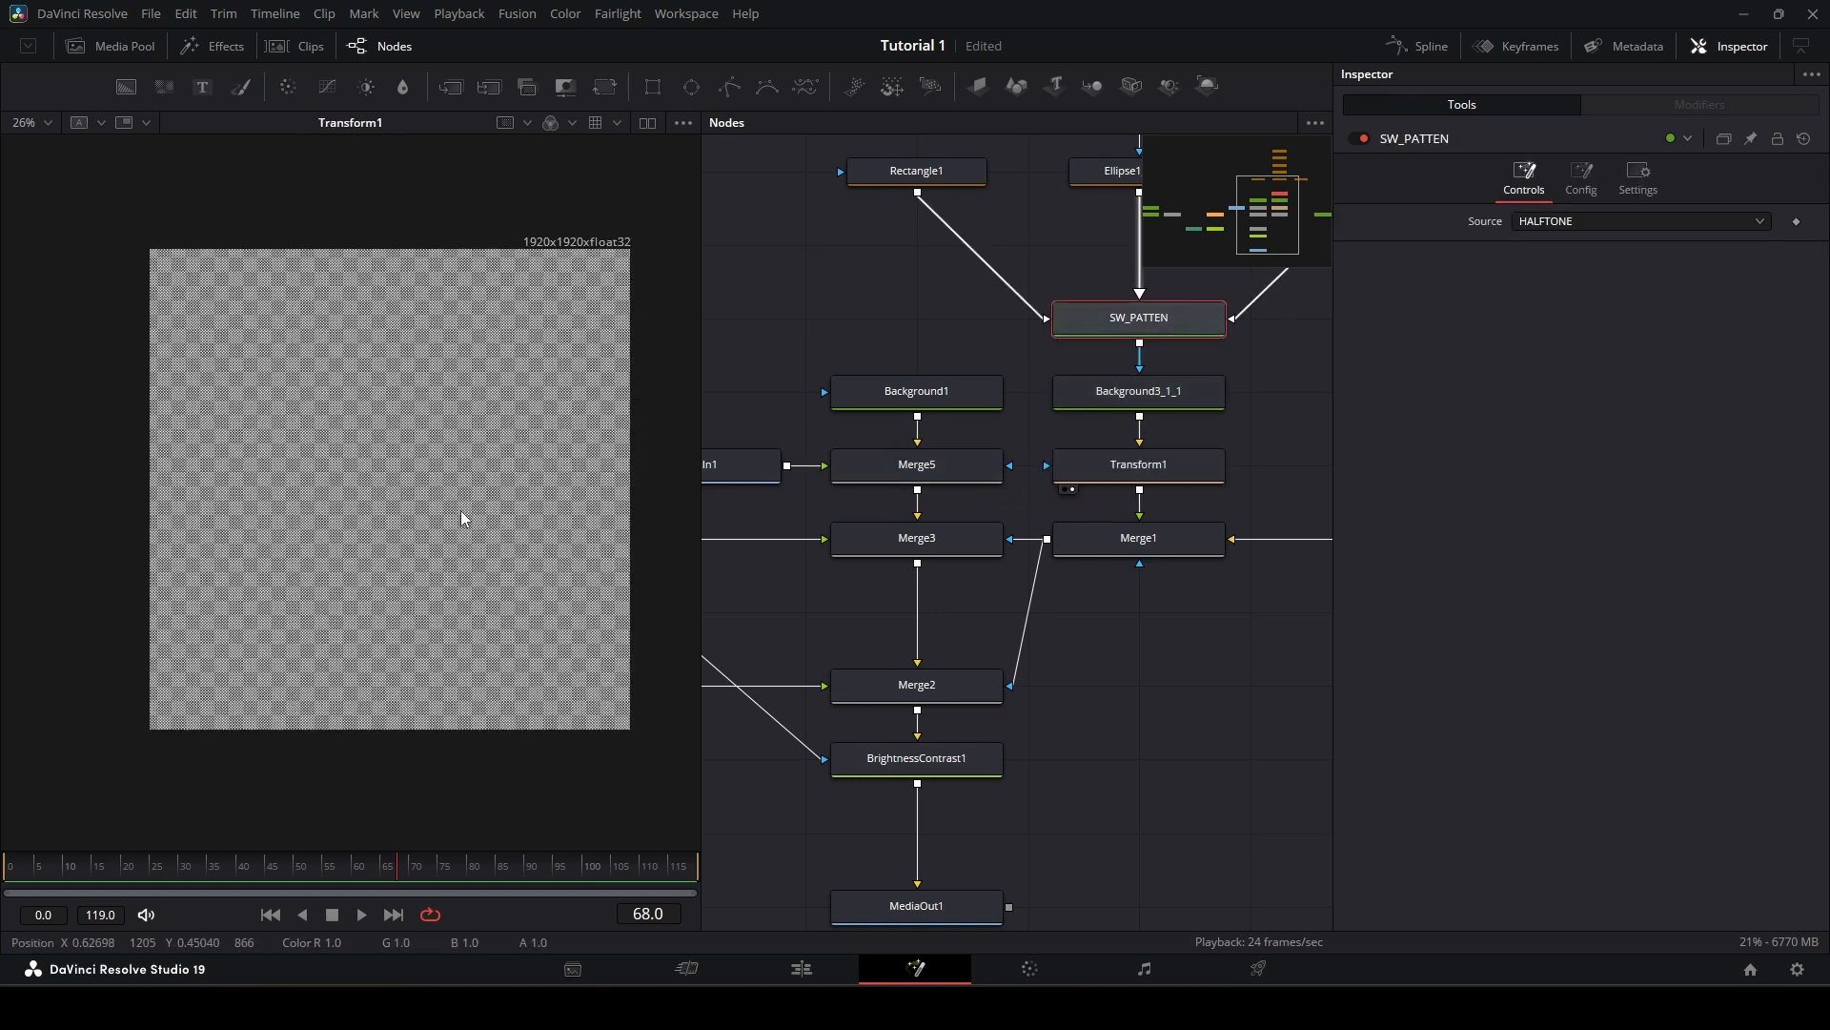
scroll(444, 446, up, 15)
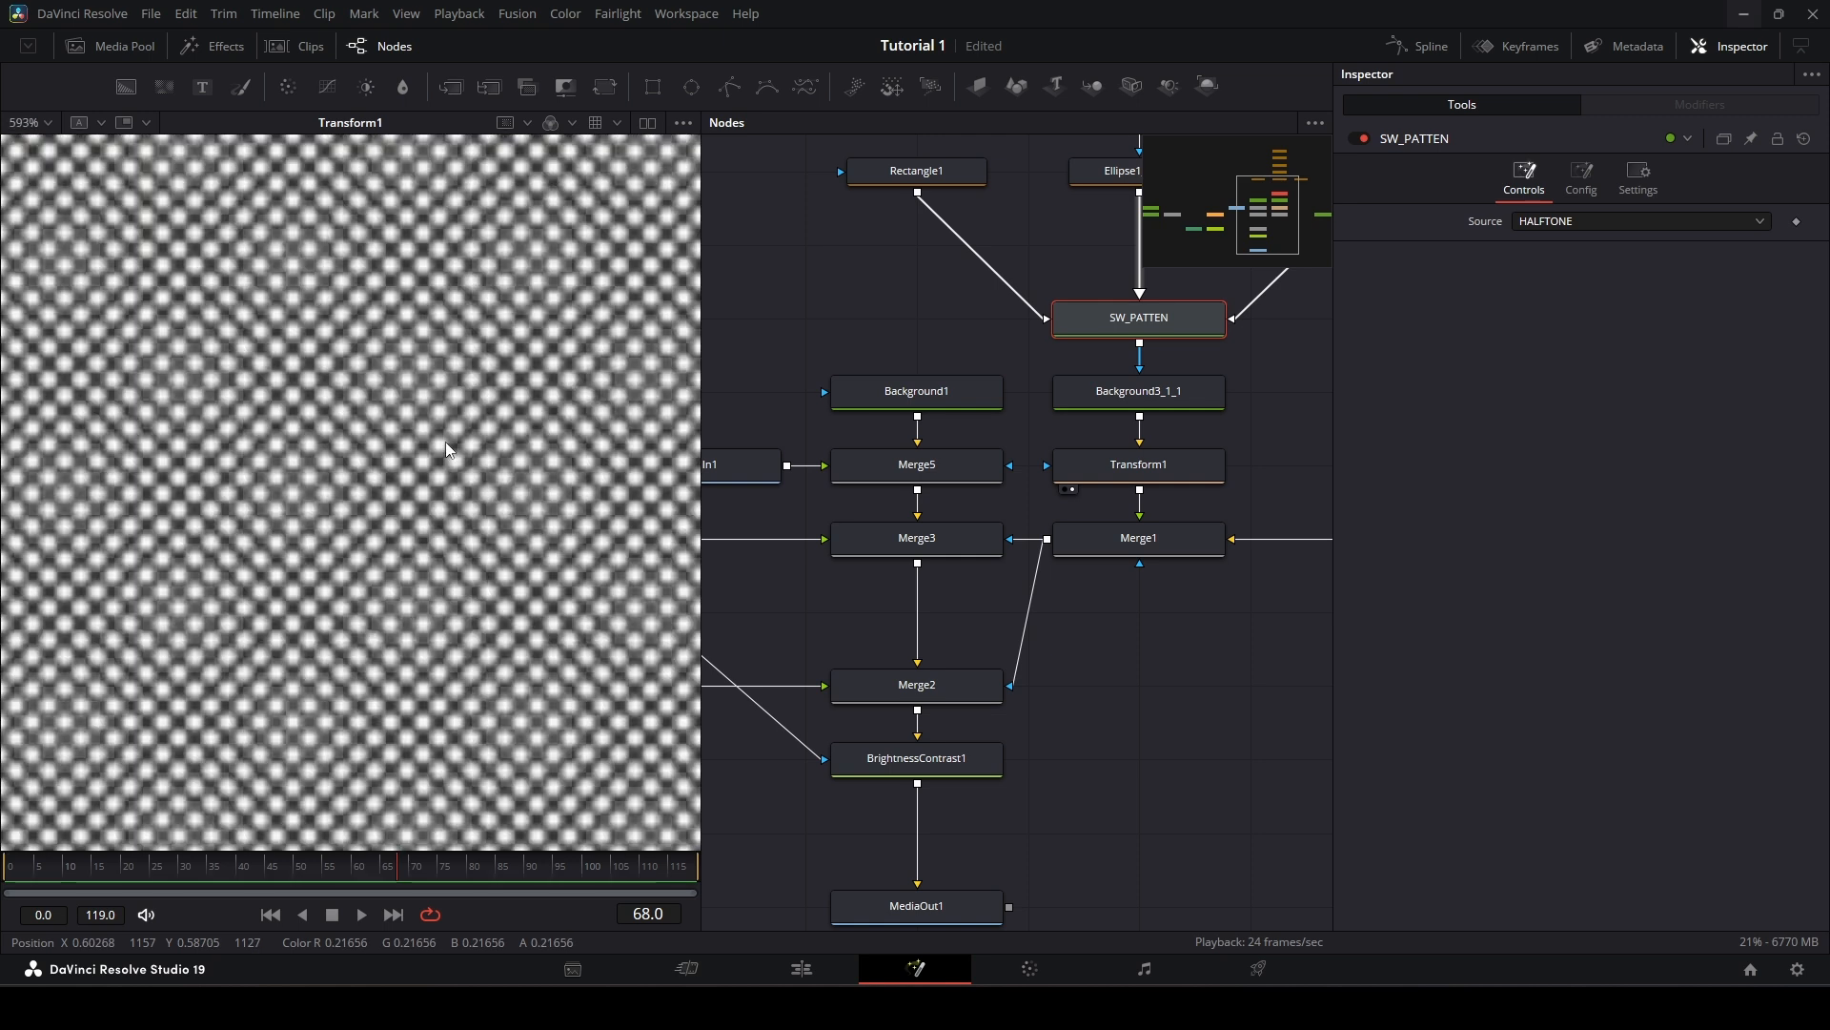
scroll(446, 444, up, 2)
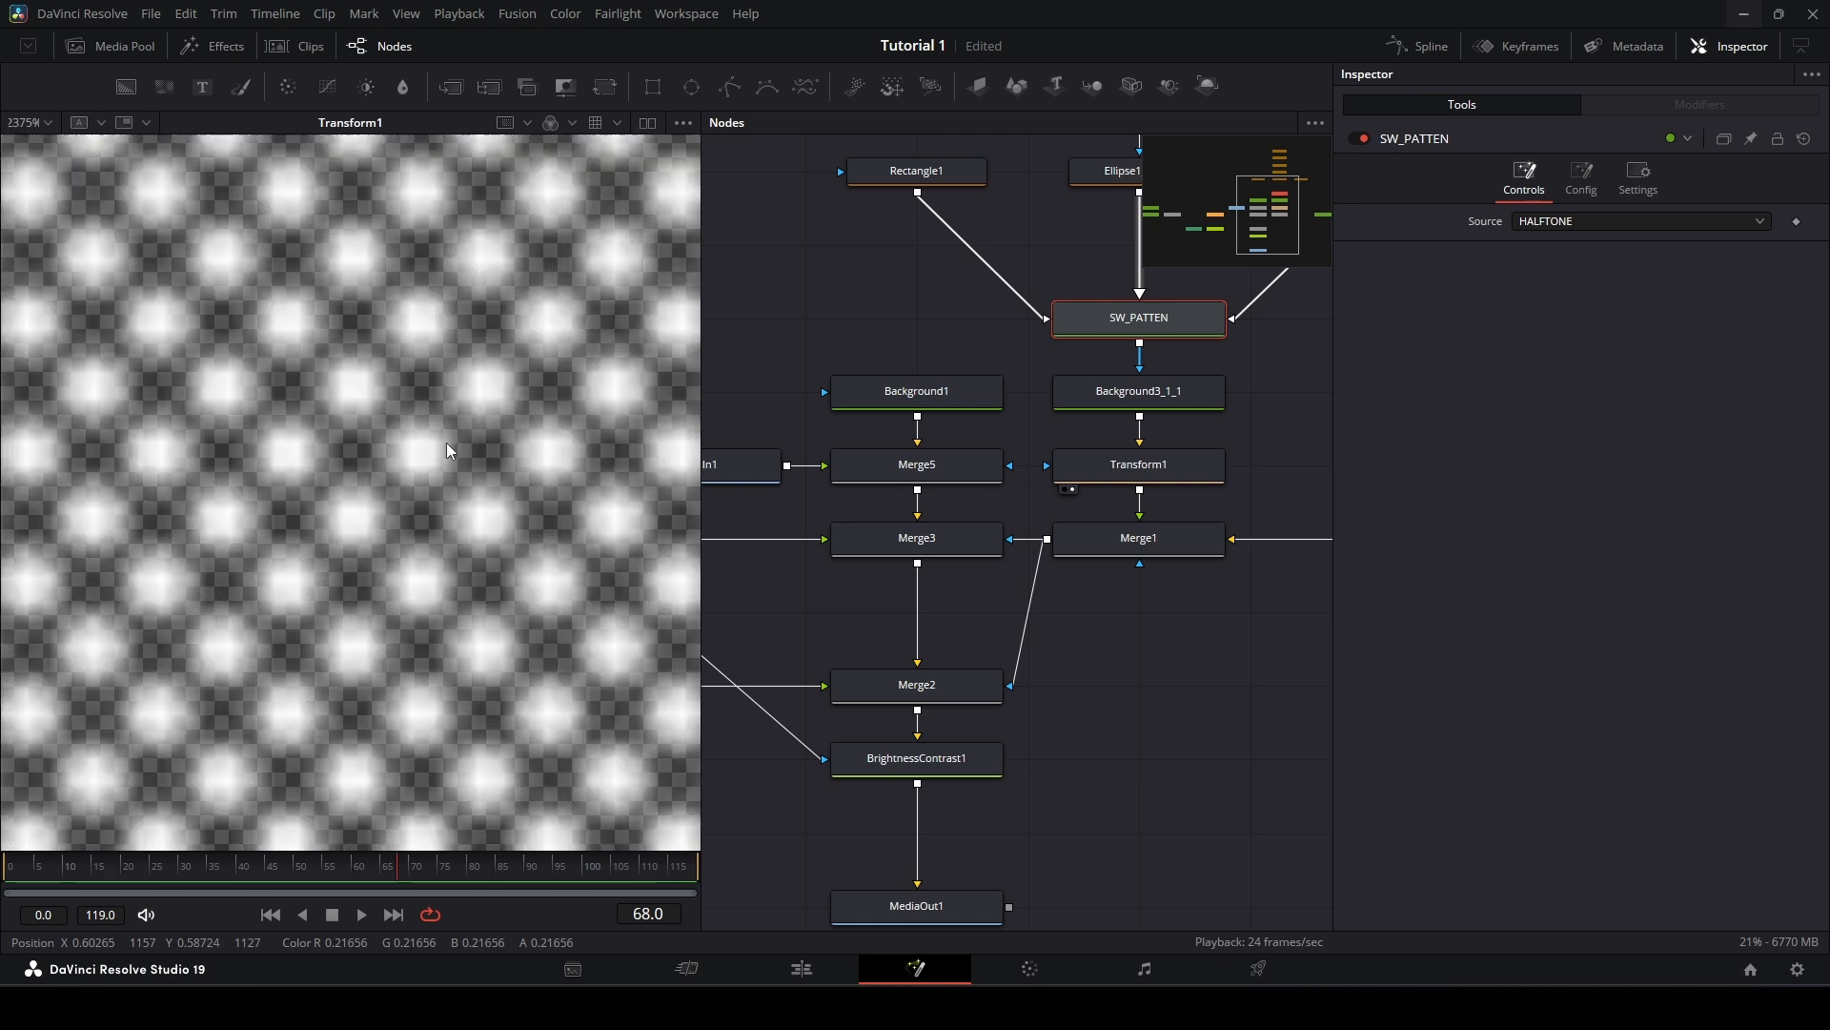
Step: Reset Transform1's Size to 1.0, view the whole frame, and reduce the Size to 0.23
click(1163, 405)
click(1156, 470)
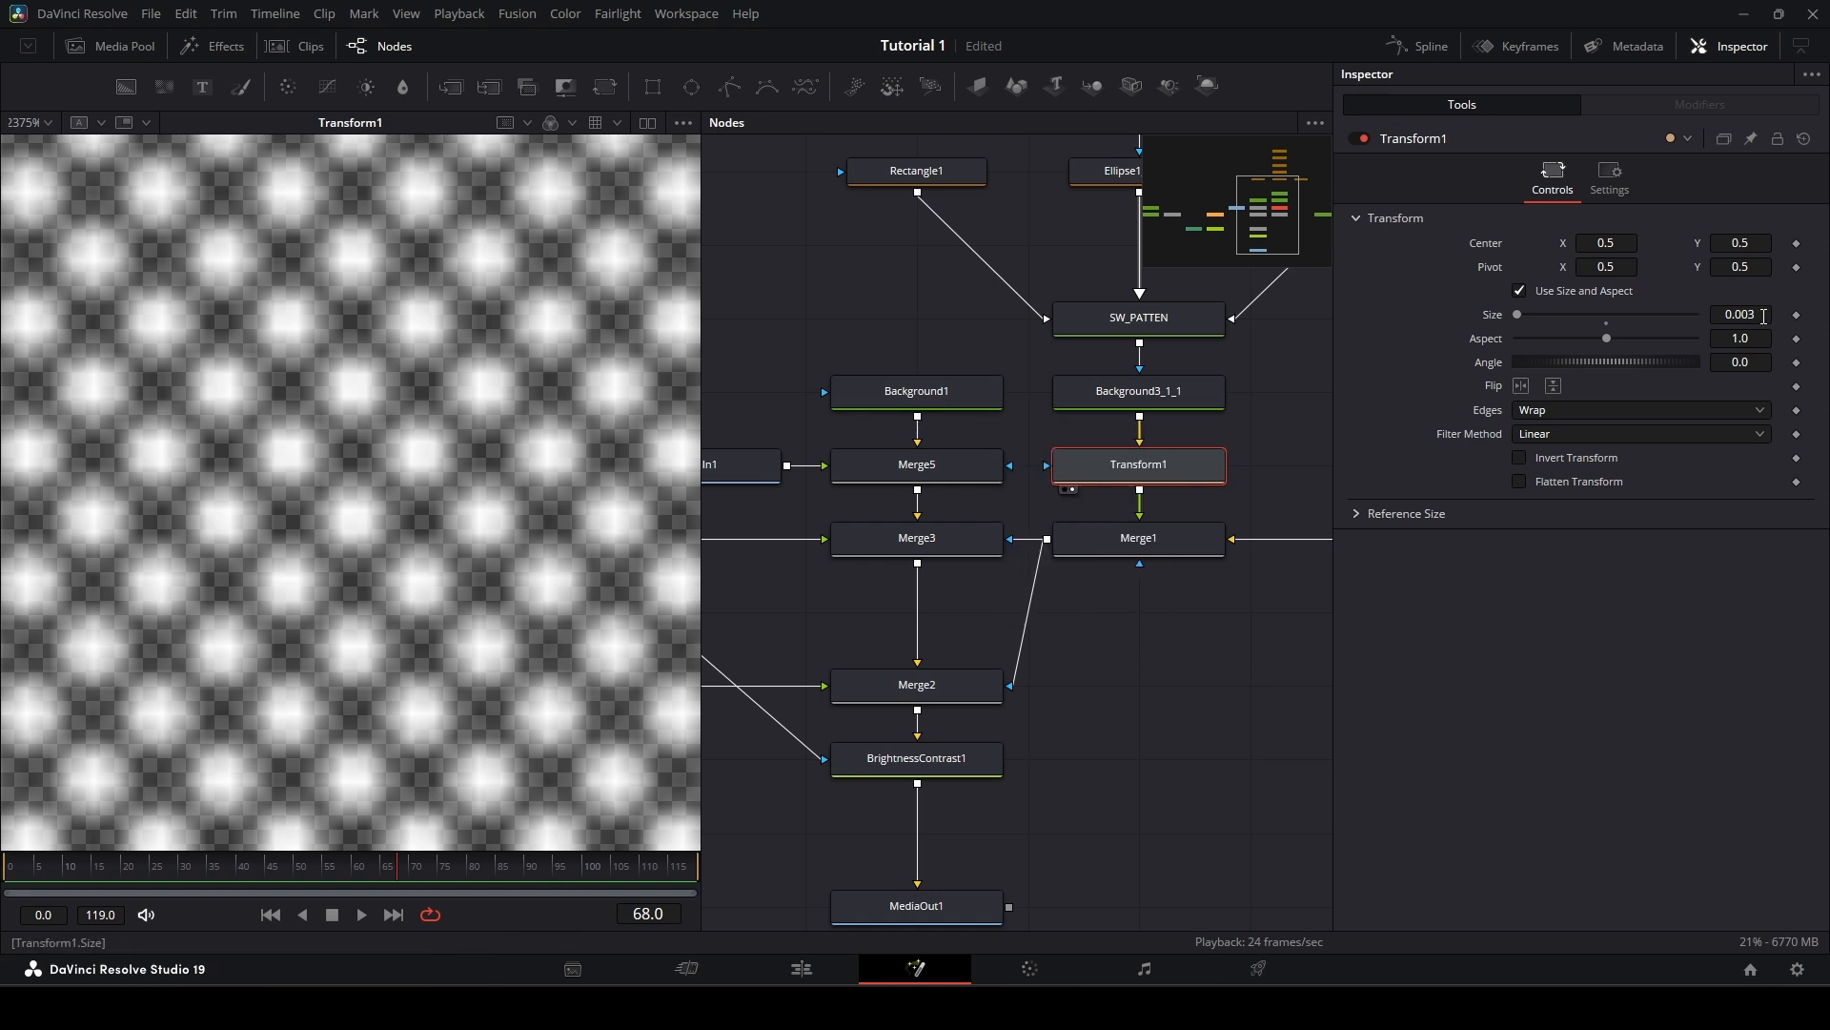
double_click(1491, 311)
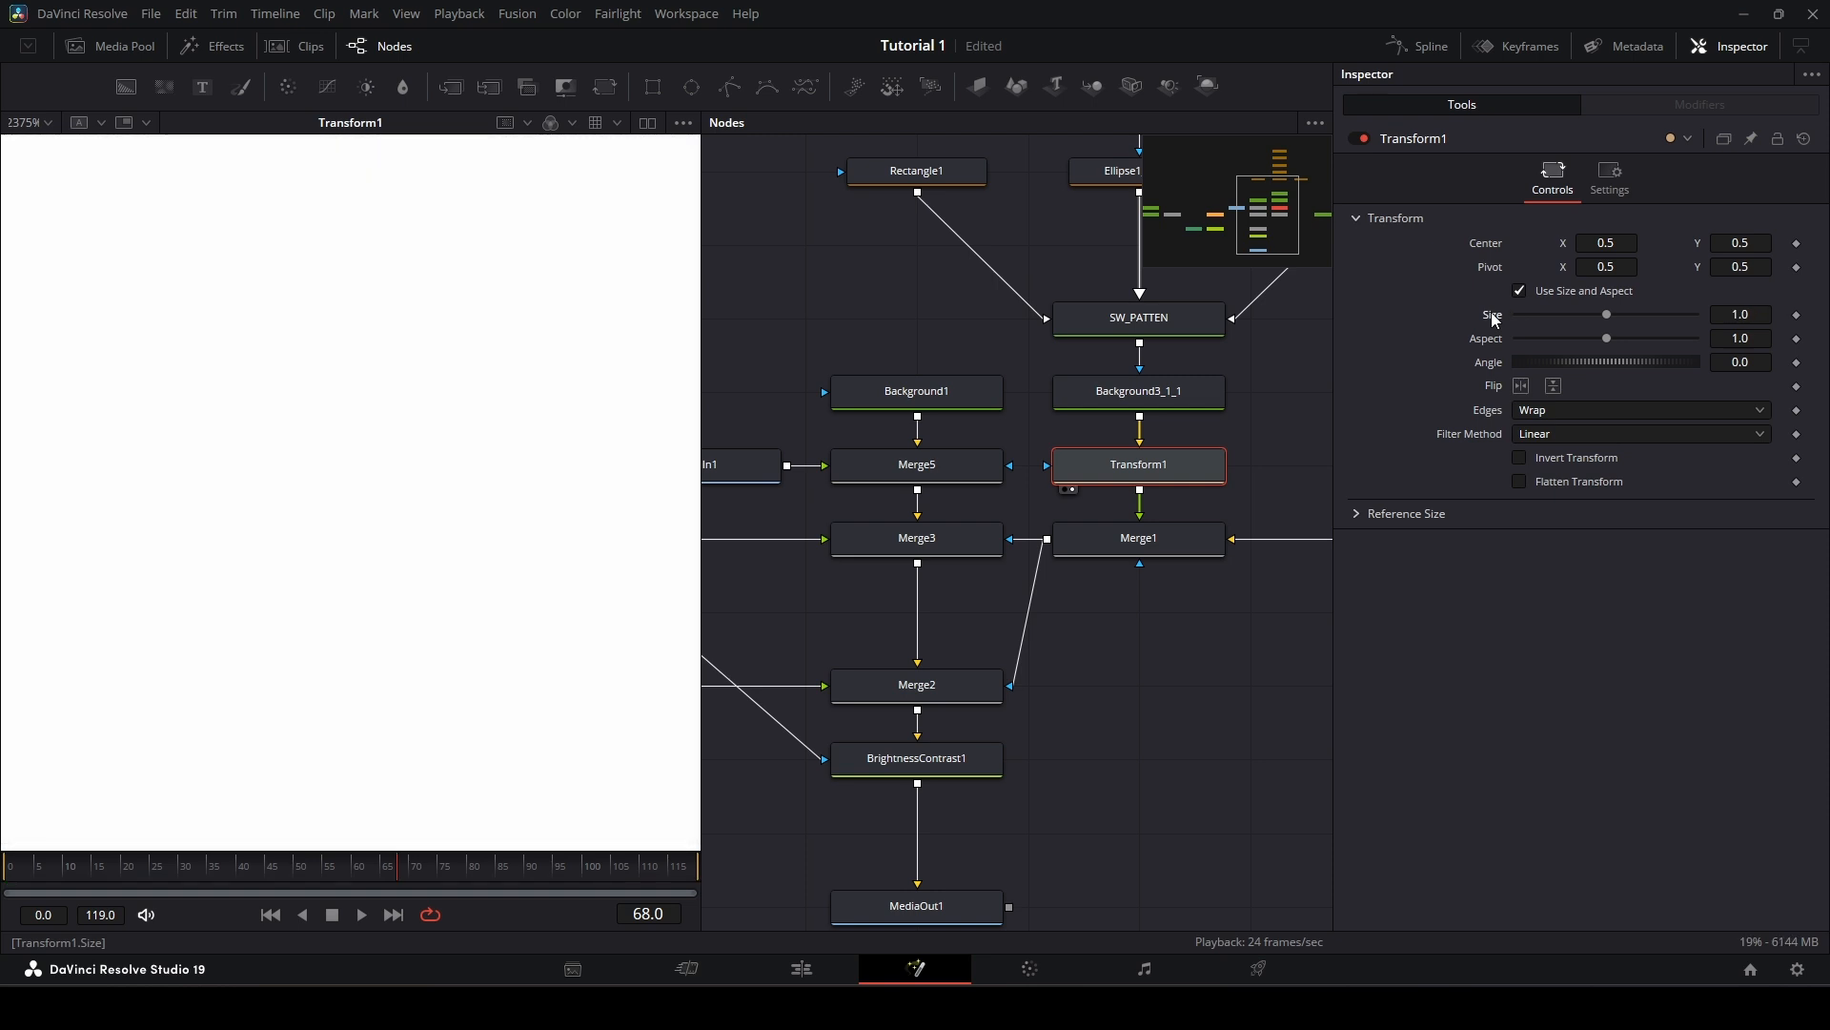
scroll(563, 402, down, 10)
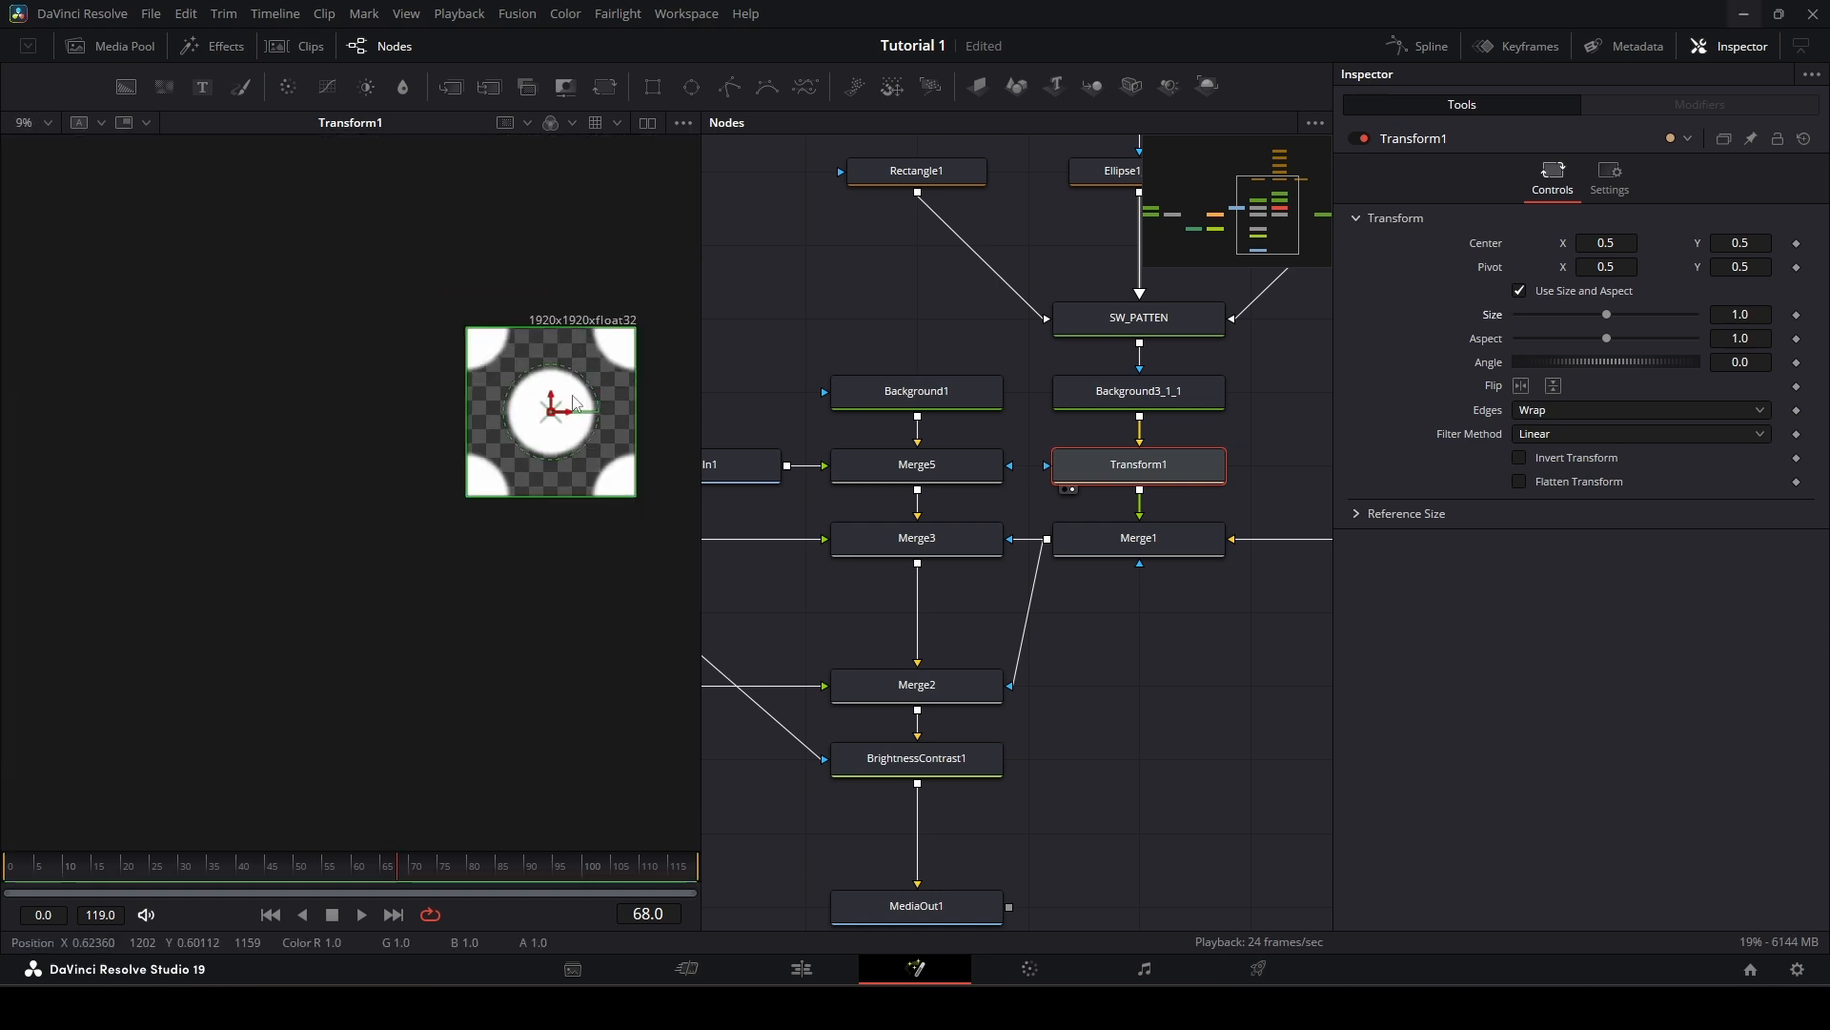
drag(1614, 312, 1538, 315)
Step: Set Transform1's Size to 0.003
click(1752, 312)
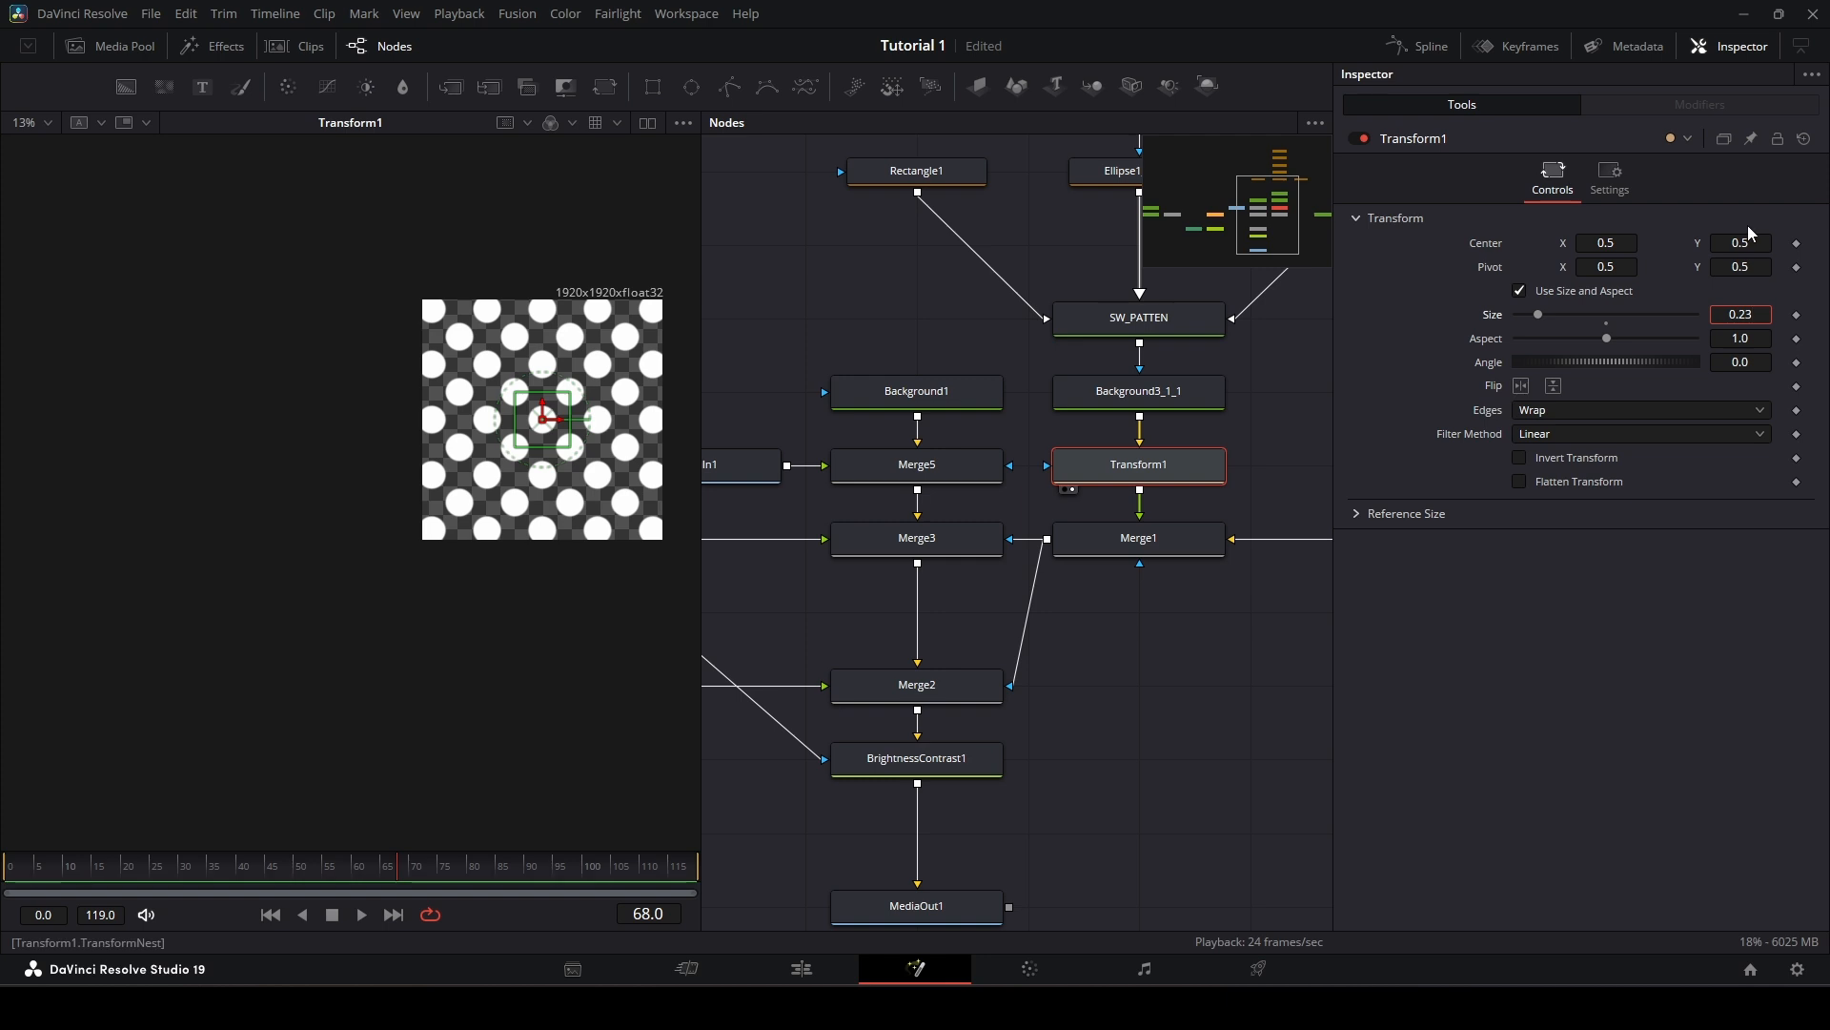
text(0.0)
key(BackSpace)
text(23)
key(Tab)
key(shift+Tab)
text(0.003)
key(Tab)
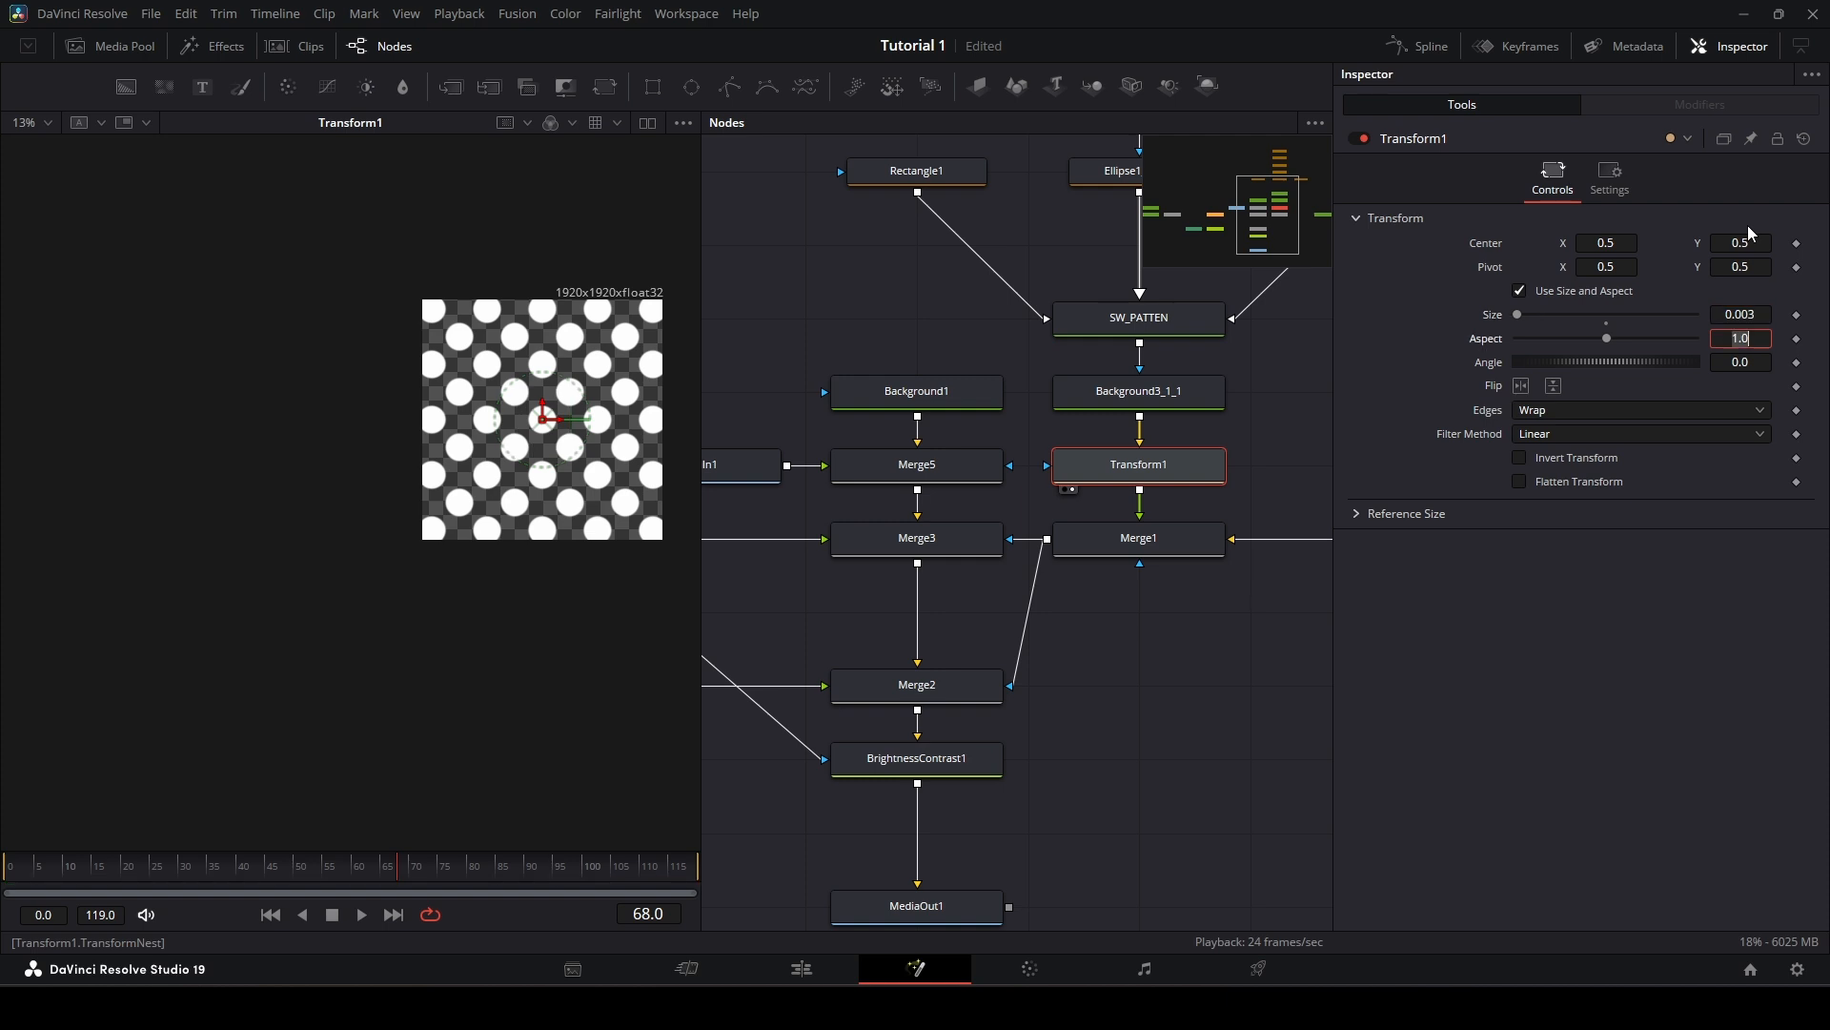
Step: Trace Merge1 into Merge3, view Merge3 in the viewer, and examine the title's halftone dots up close
click(1158, 547)
drag(1230, 552, 1307, 605)
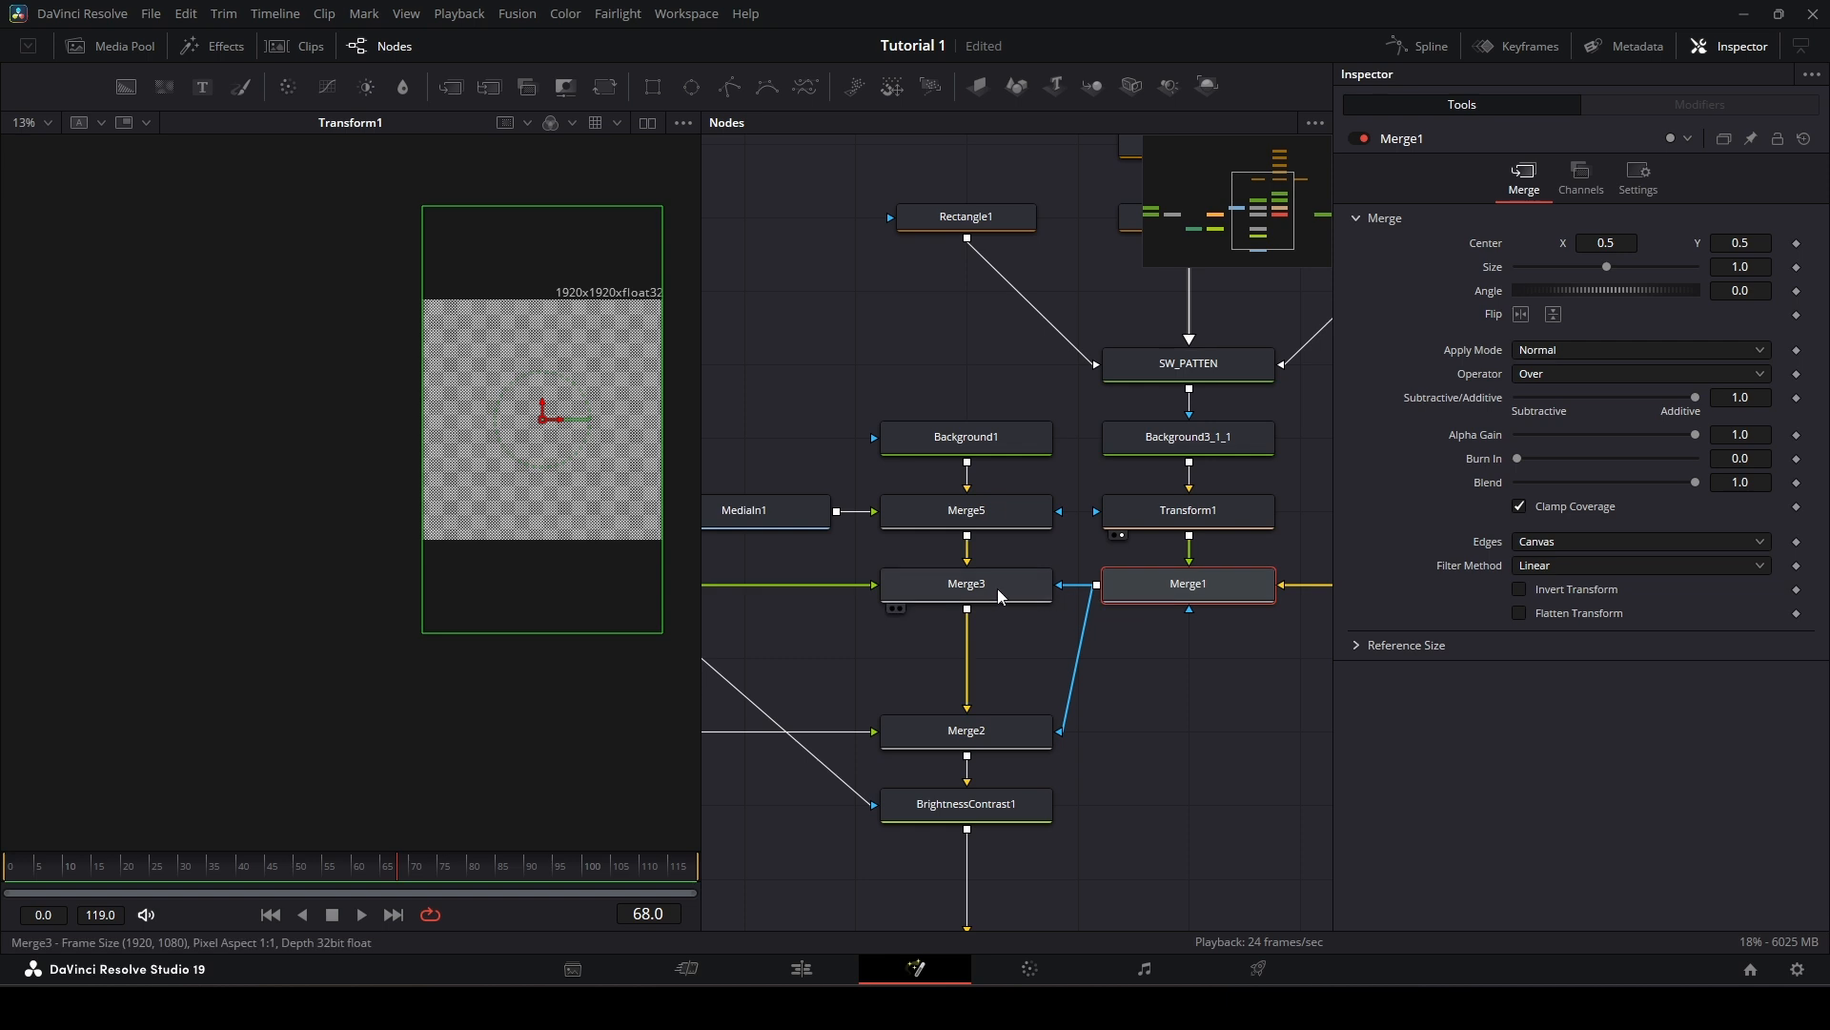
click(1001, 593)
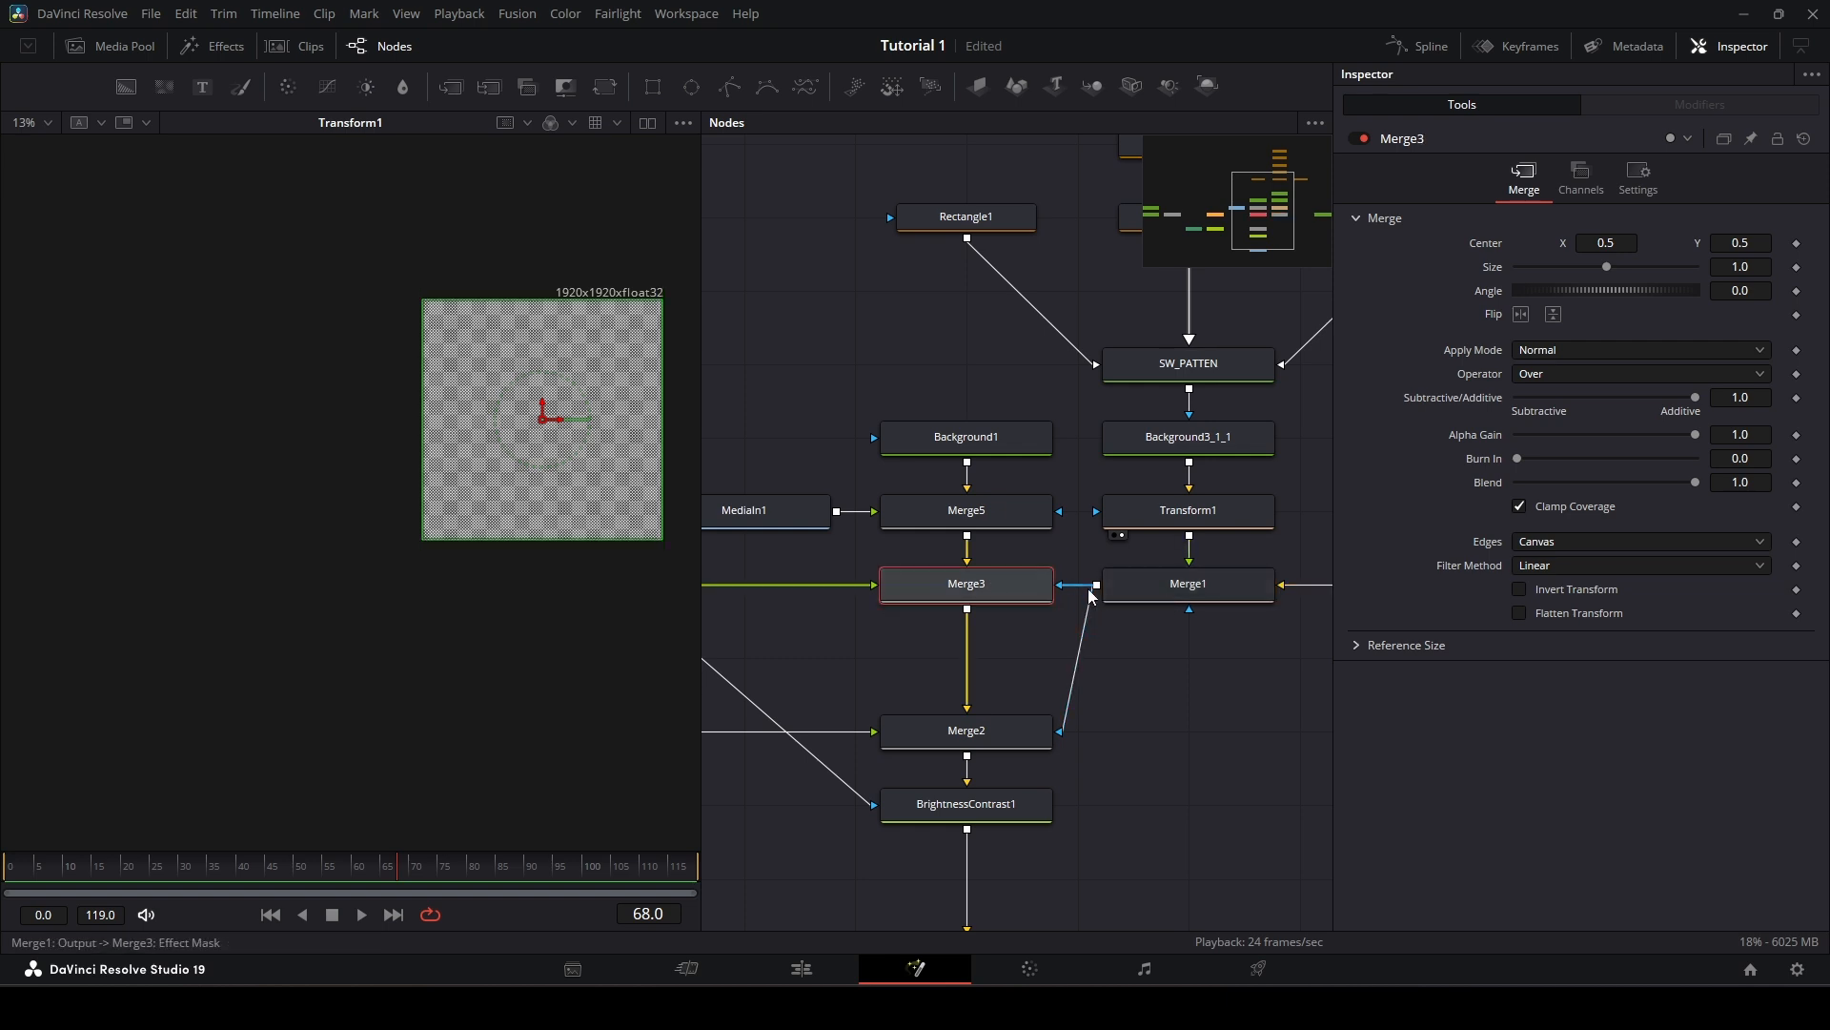
drag(925, 586, 347, 350)
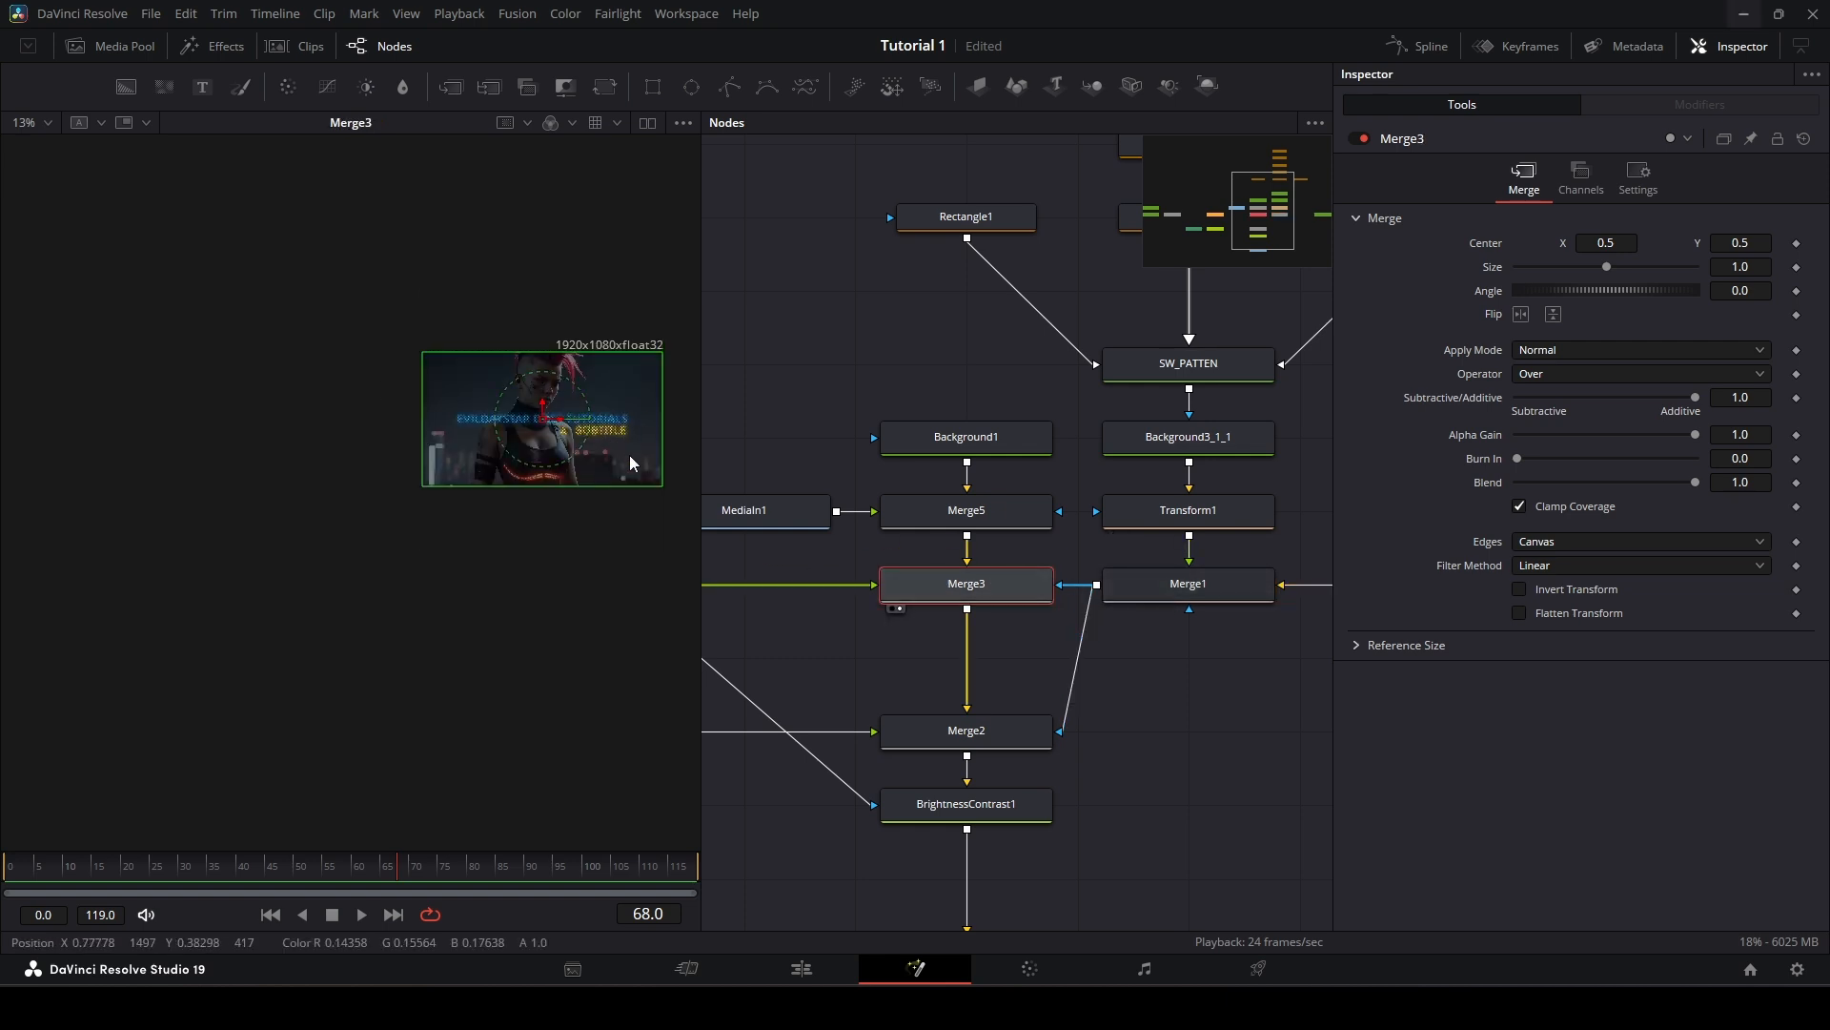
scroll(626, 419, up, 10)
scroll(619, 474, up, 8)
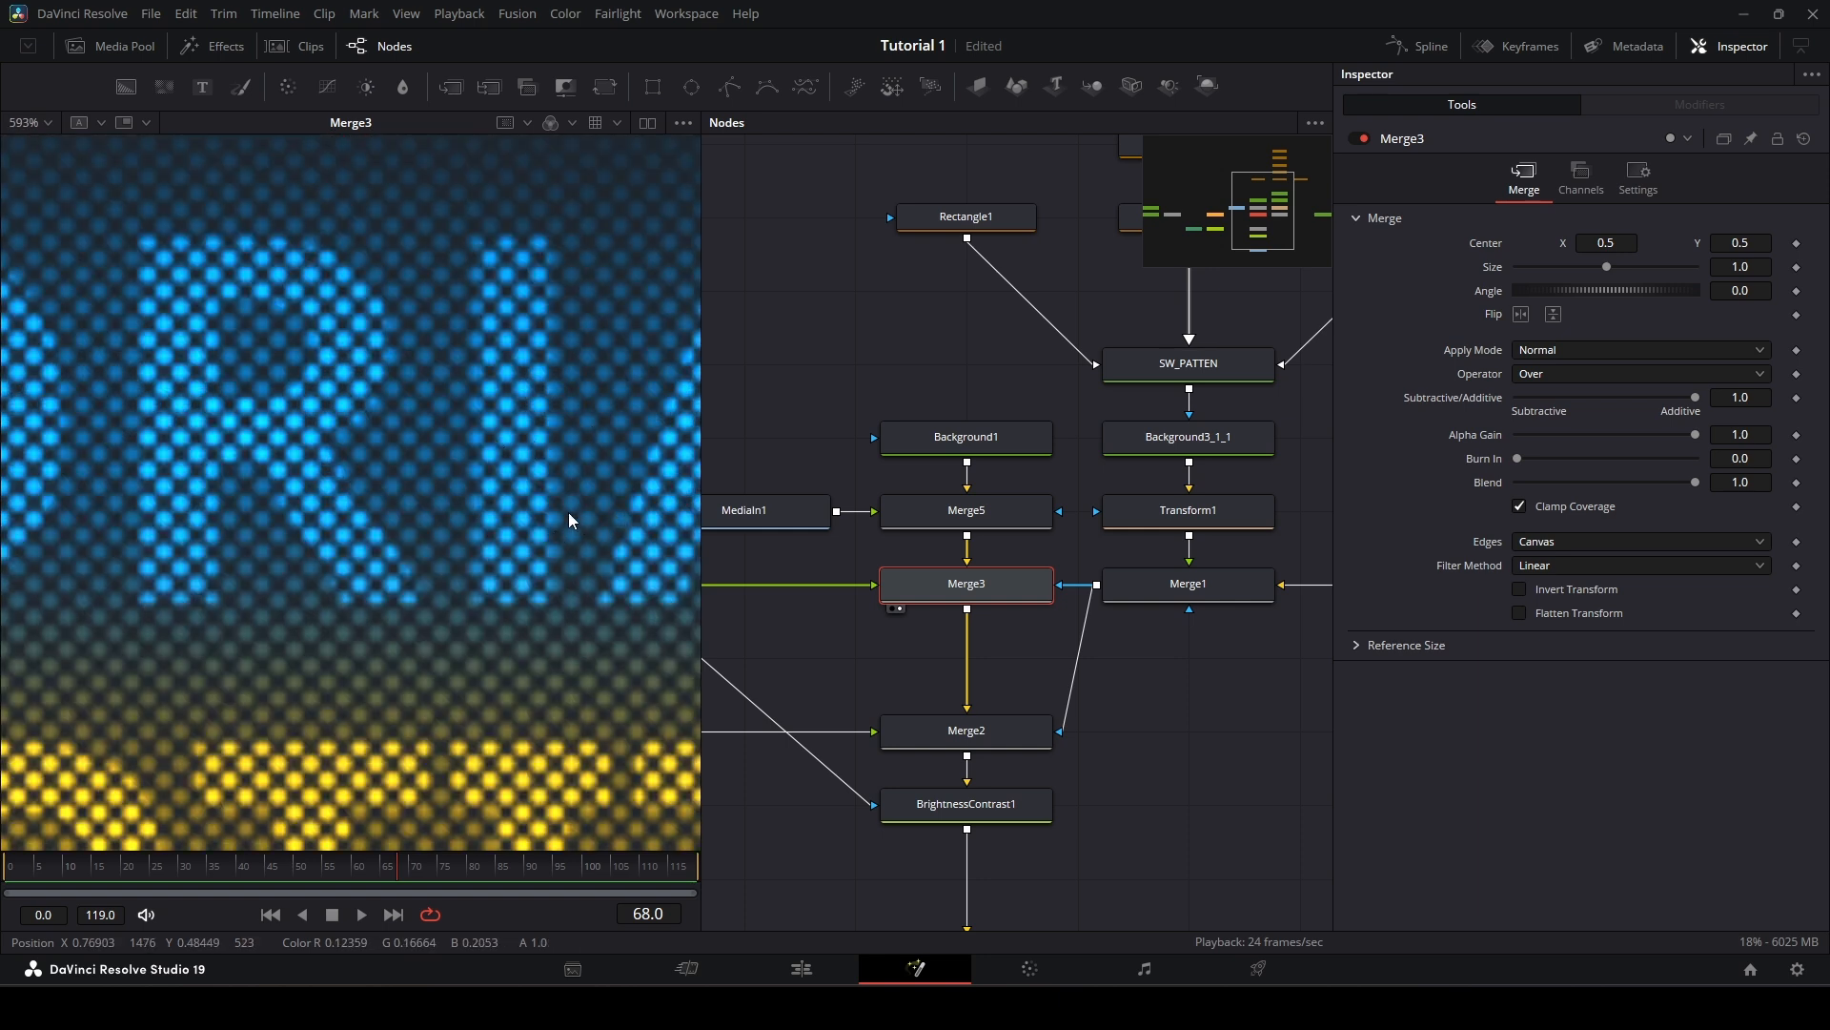
Step: Follow Merge2's foreground input back to ColorCorrector1 and view ColorCorrector1's output
drag(967, 592, 1060, 347)
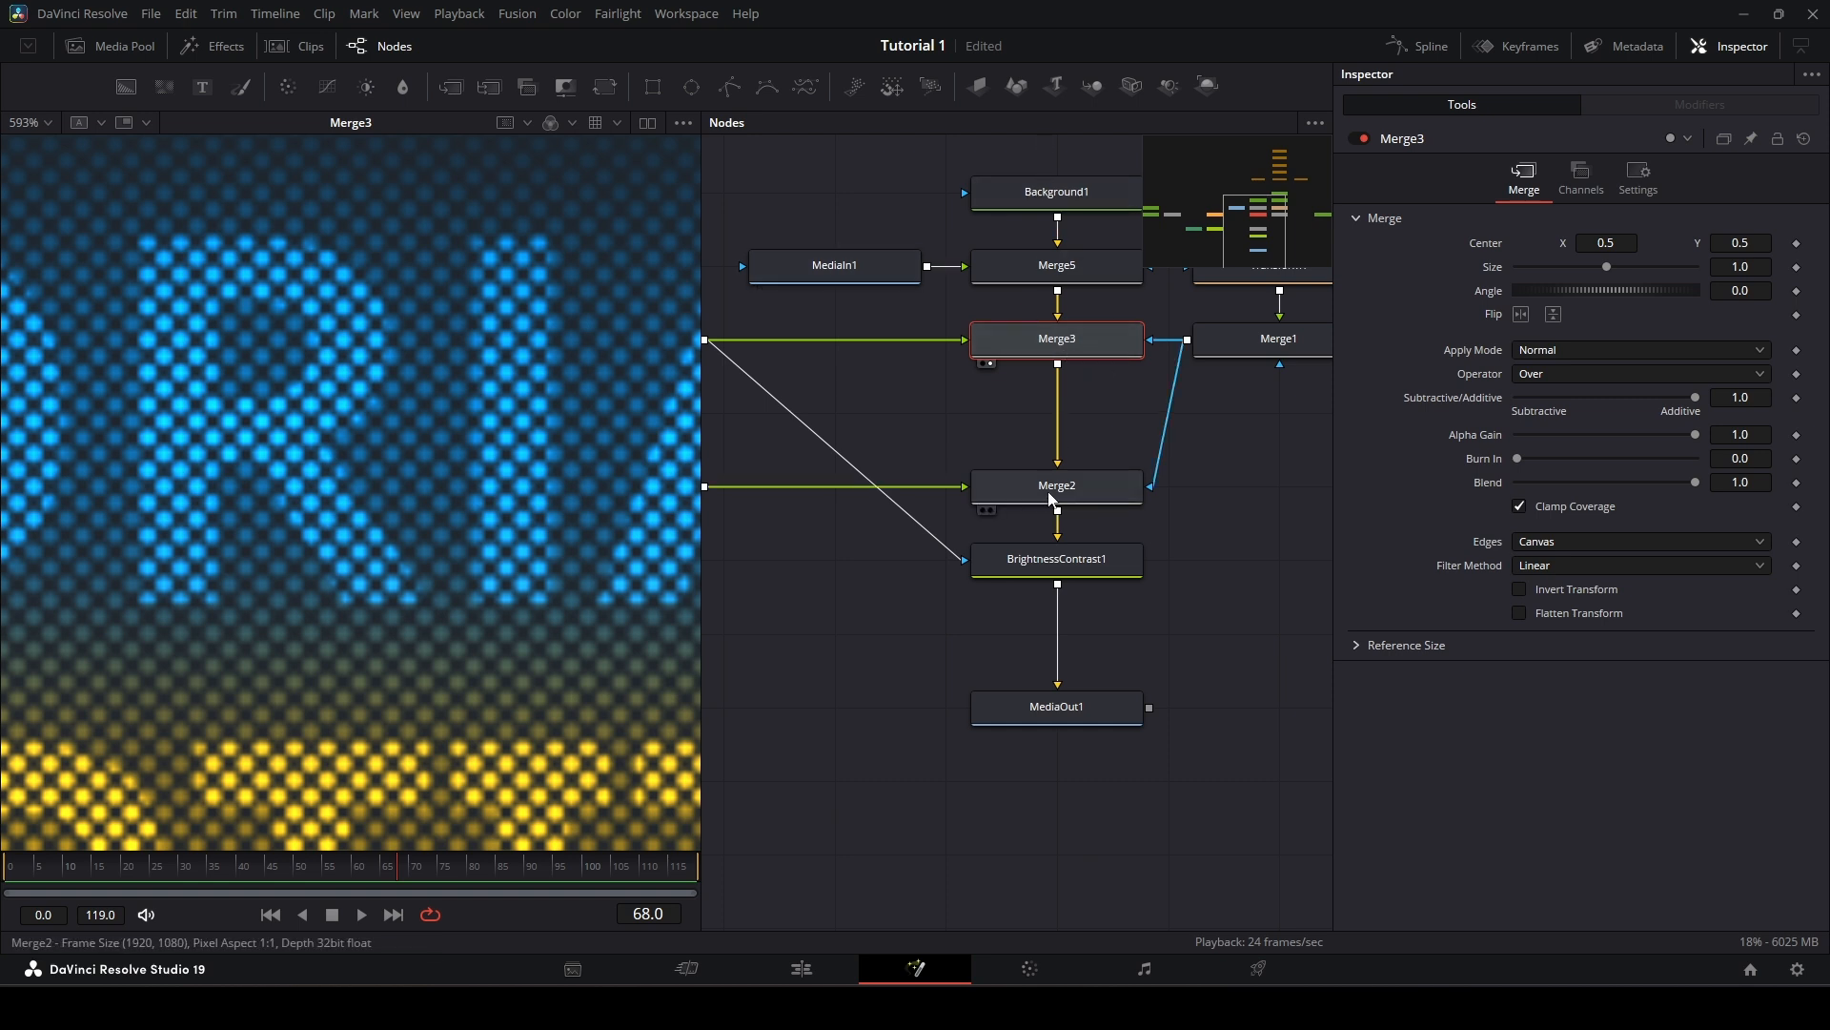
drag(1042, 436, 1152, 370)
scroll(1152, 372, down, 2)
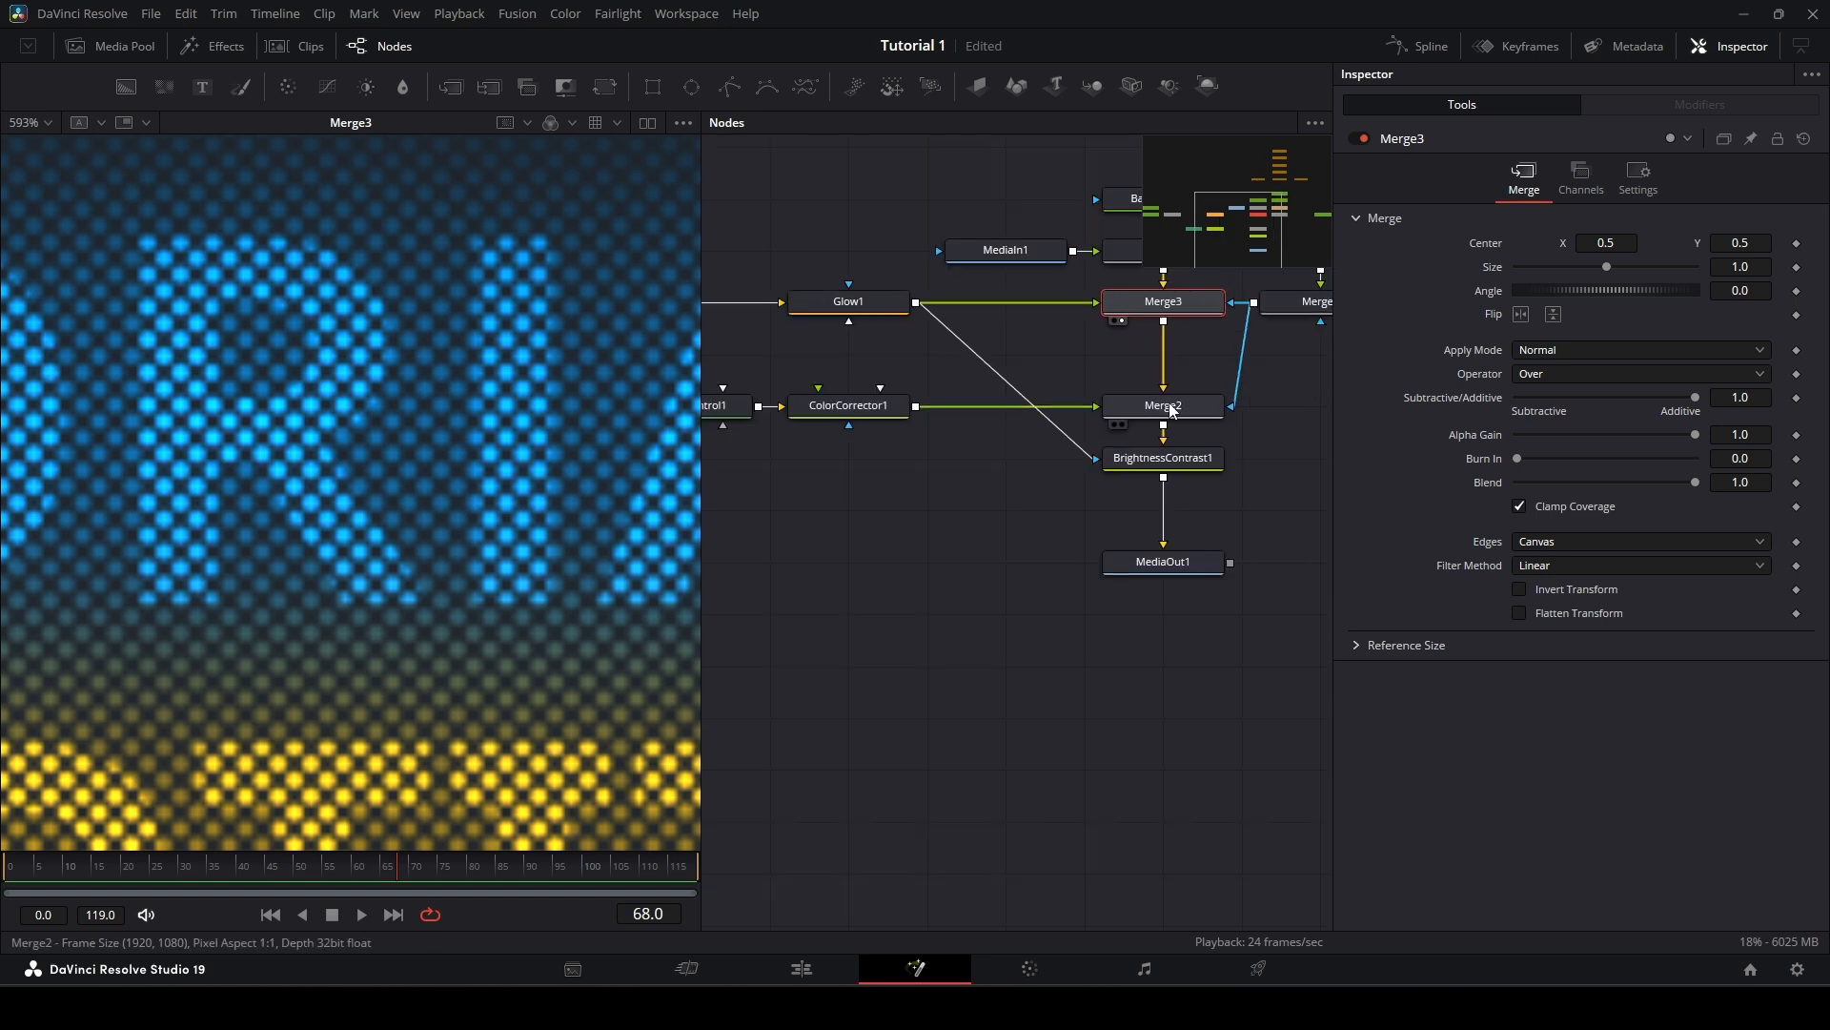
click(1162, 408)
drag(947, 419, 917, 549)
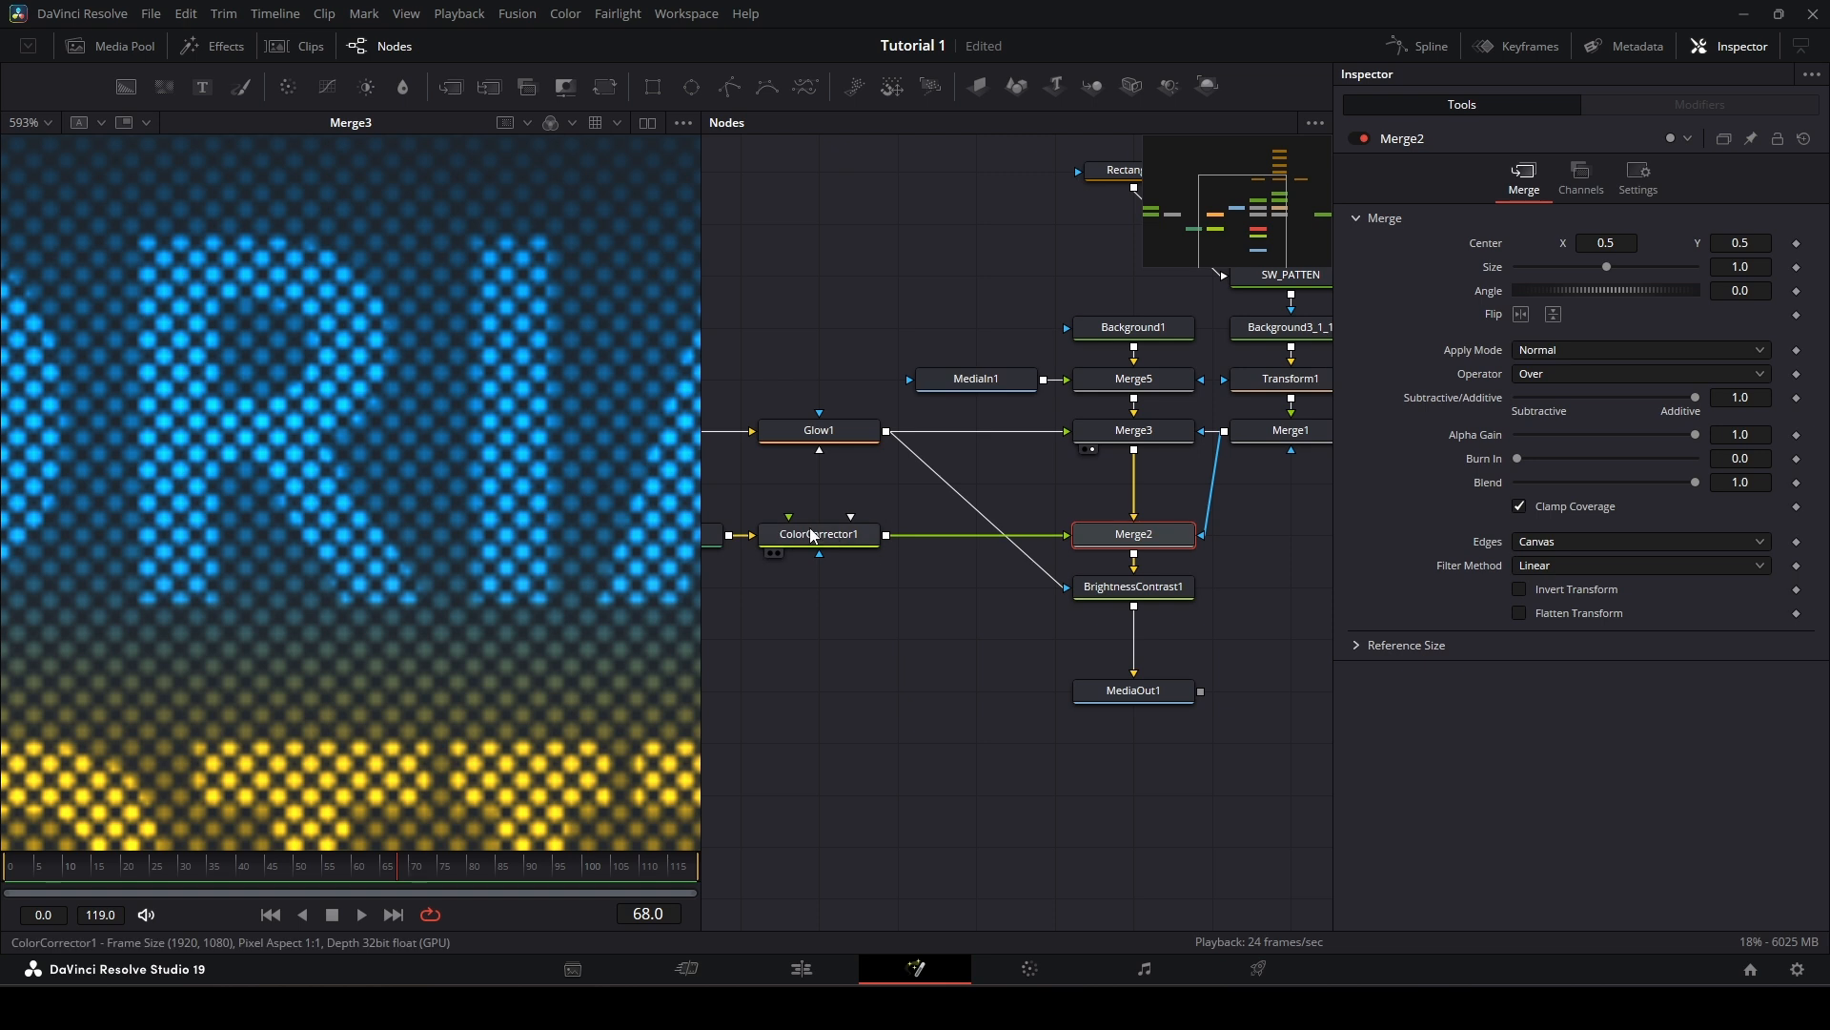
drag(811, 531, 352, 403)
scroll(371, 416, down, 6)
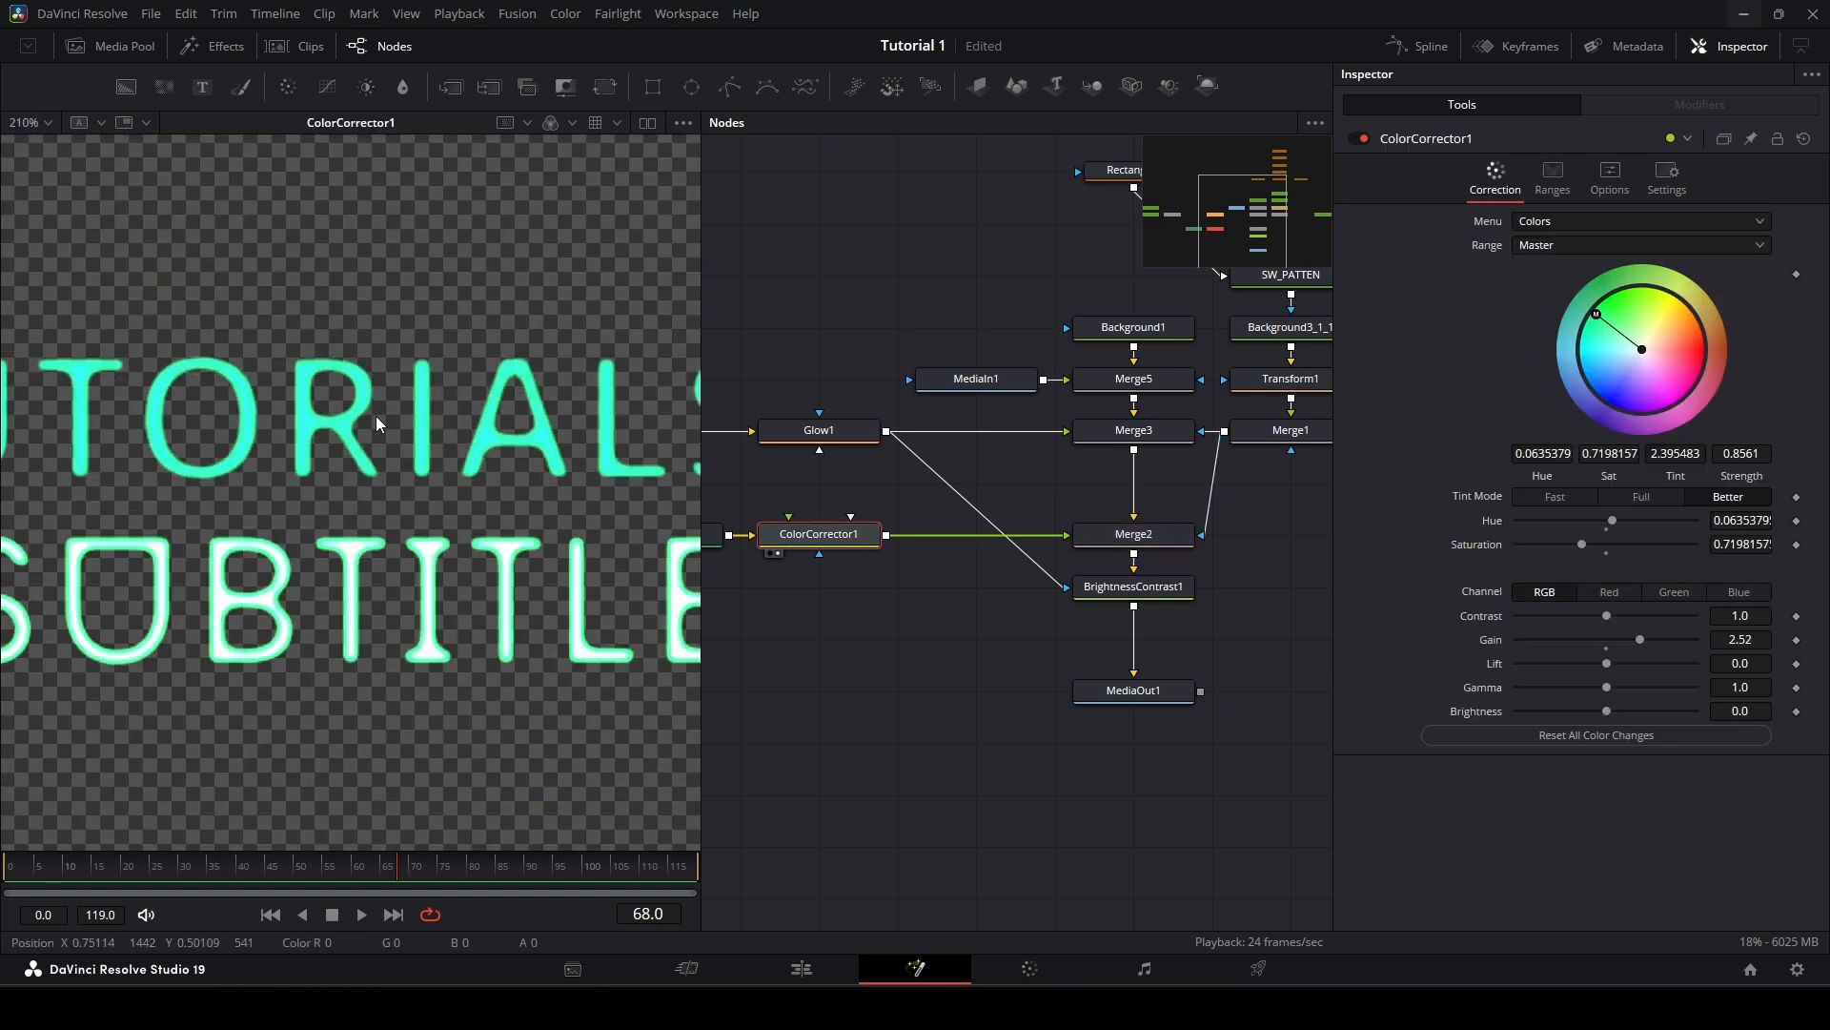
Step: Try a magenta tint at full strength on ColorCorrector1's color wheel, and undo the tint change
drag(1690, 368, 1712, 438)
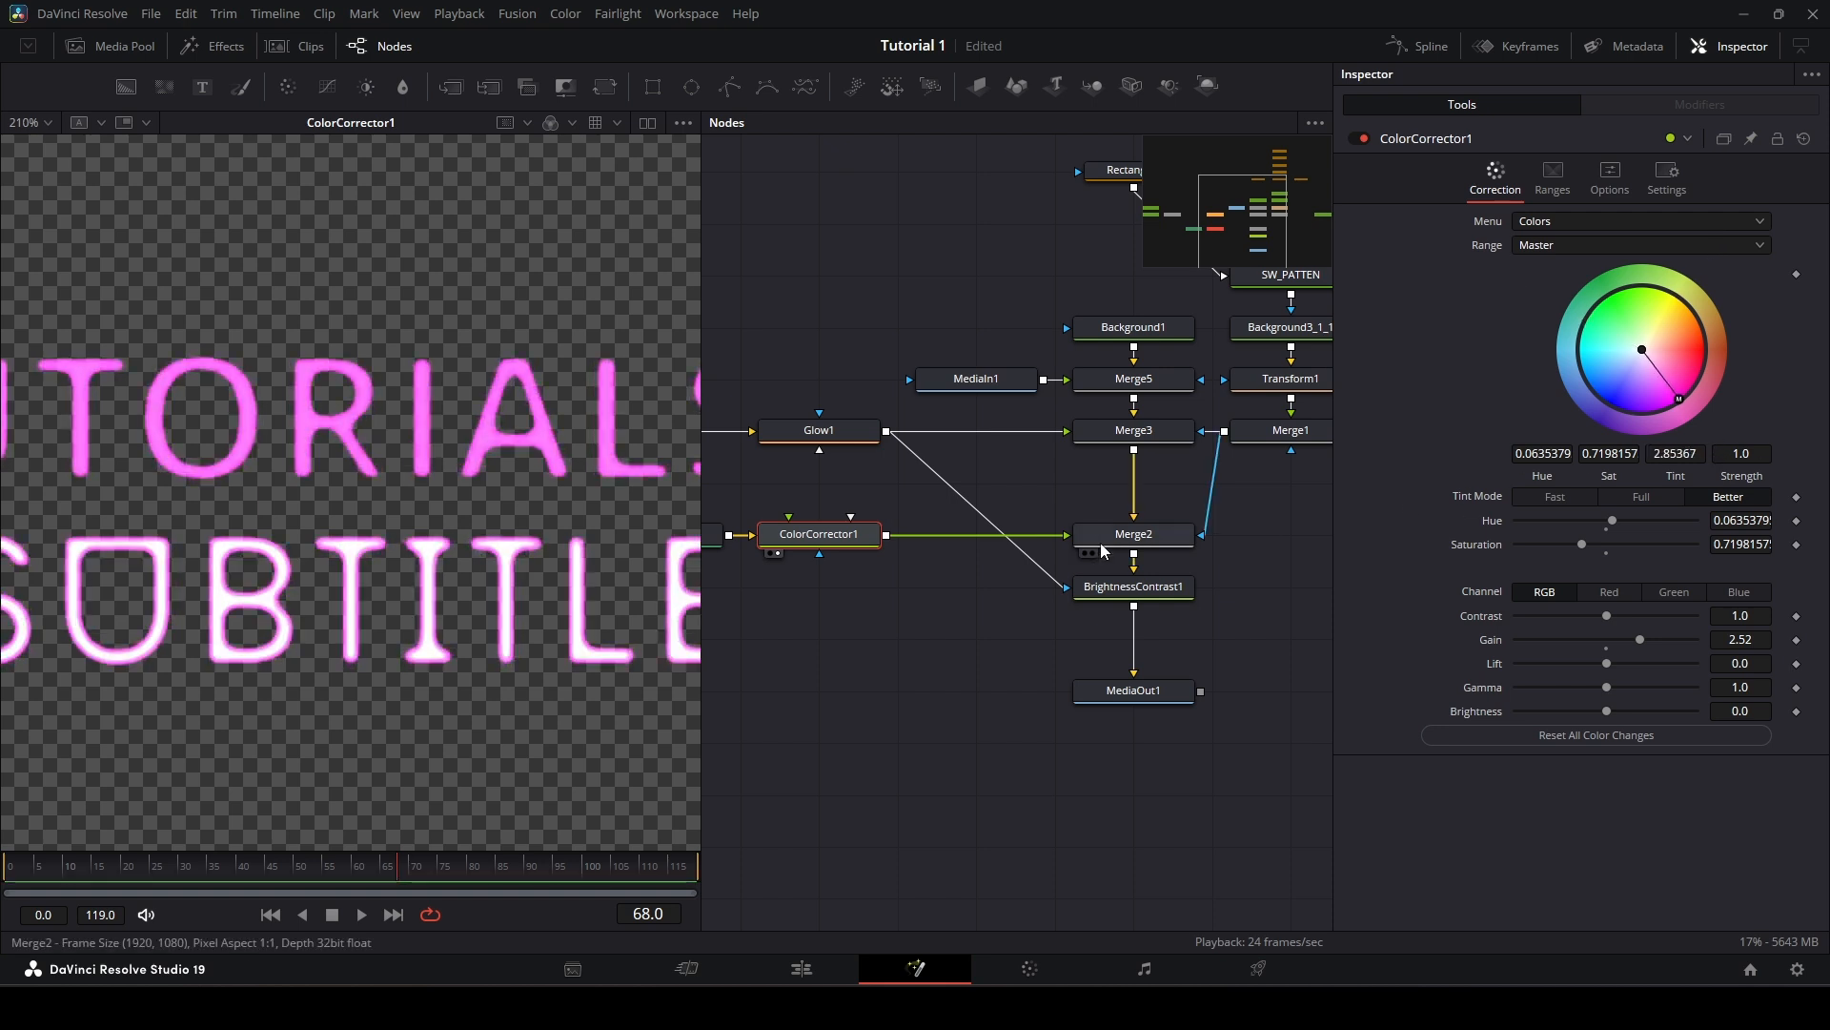
key(ctrl+z)
Step: Select MatteControl1, view its output, and inspect the shrunken title and subtitle lettering
scroll(1048, 514, left, 5)
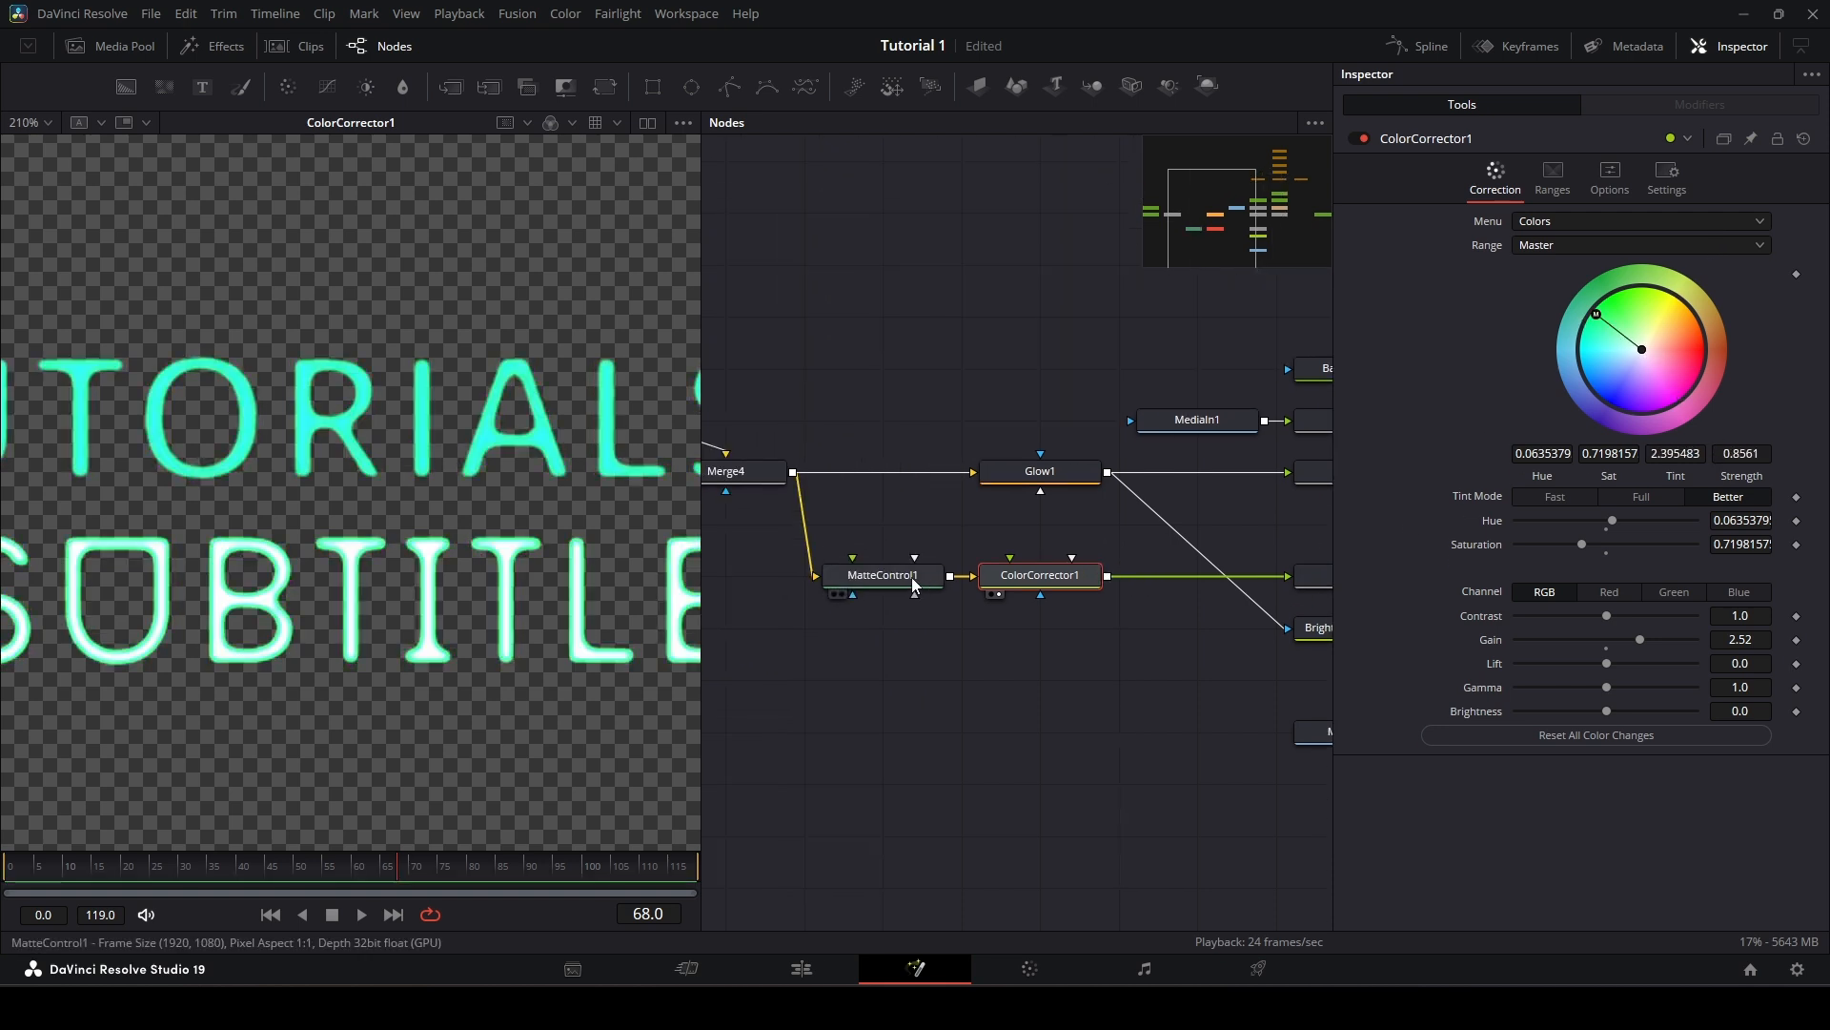
click(911, 576)
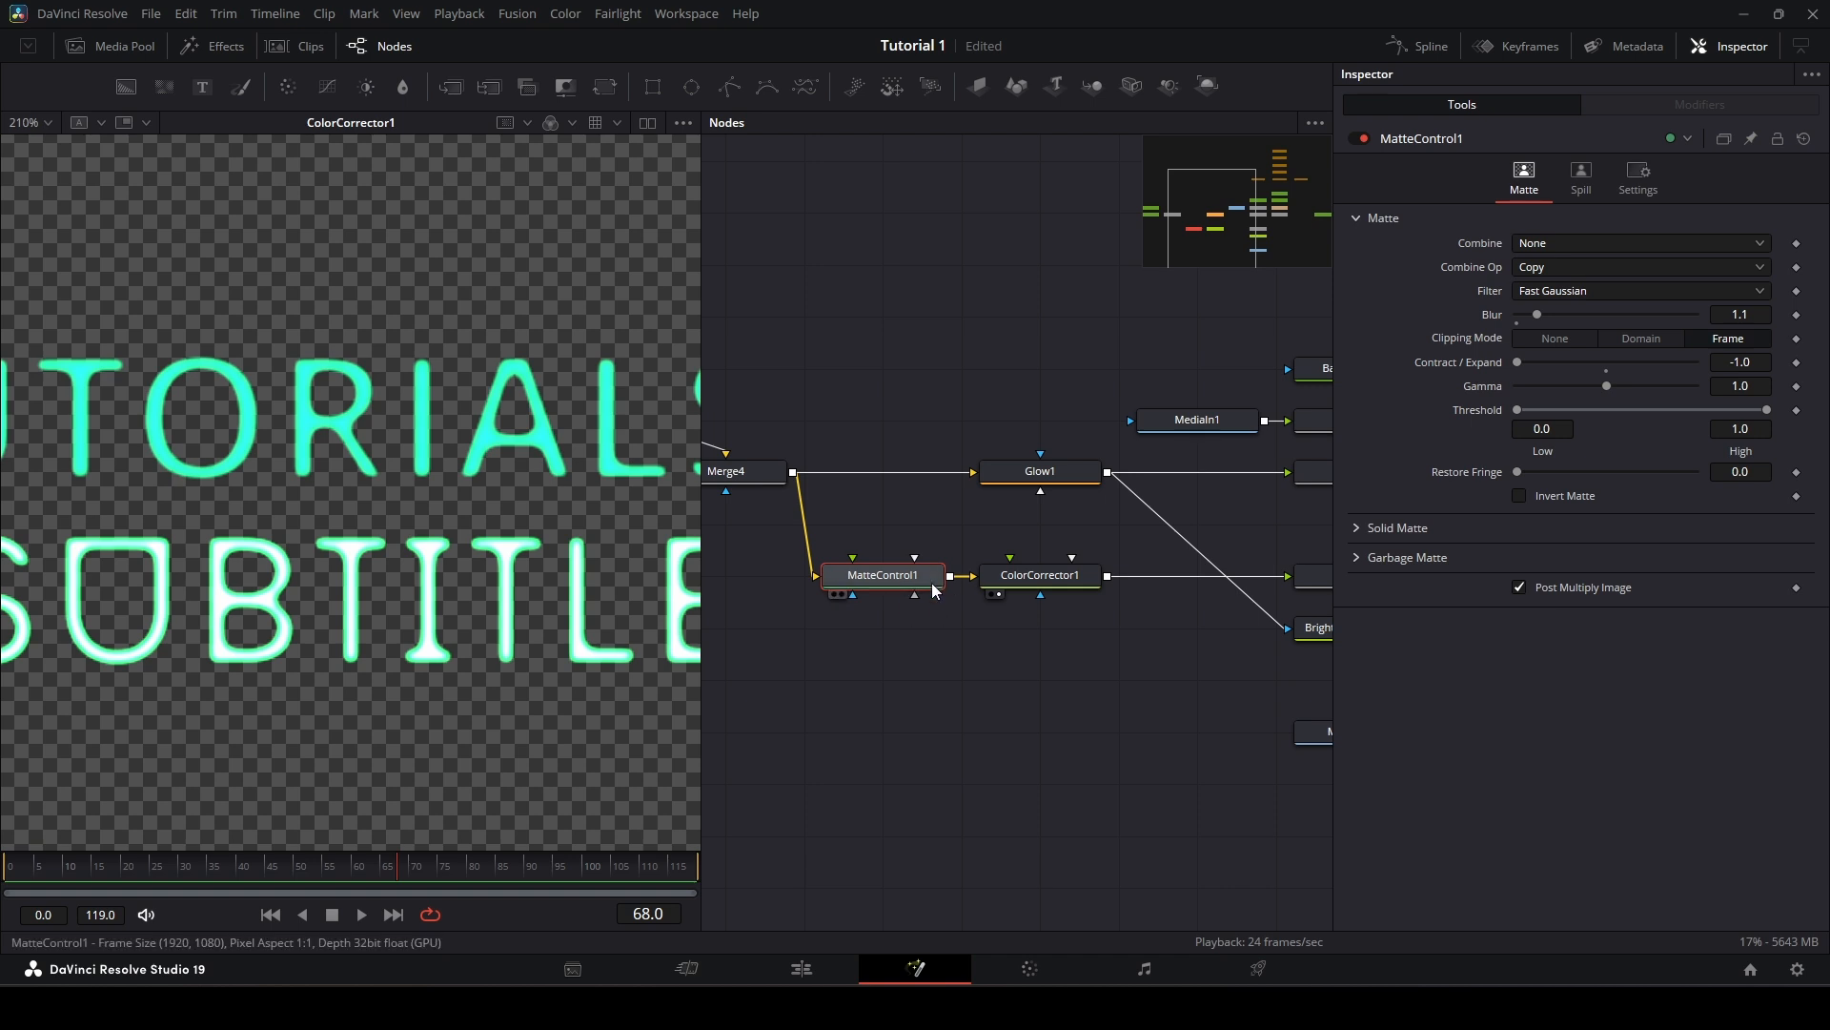
drag(932, 591, 505, 463)
scroll(357, 467, up, 1)
scroll(357, 465, down, 1)
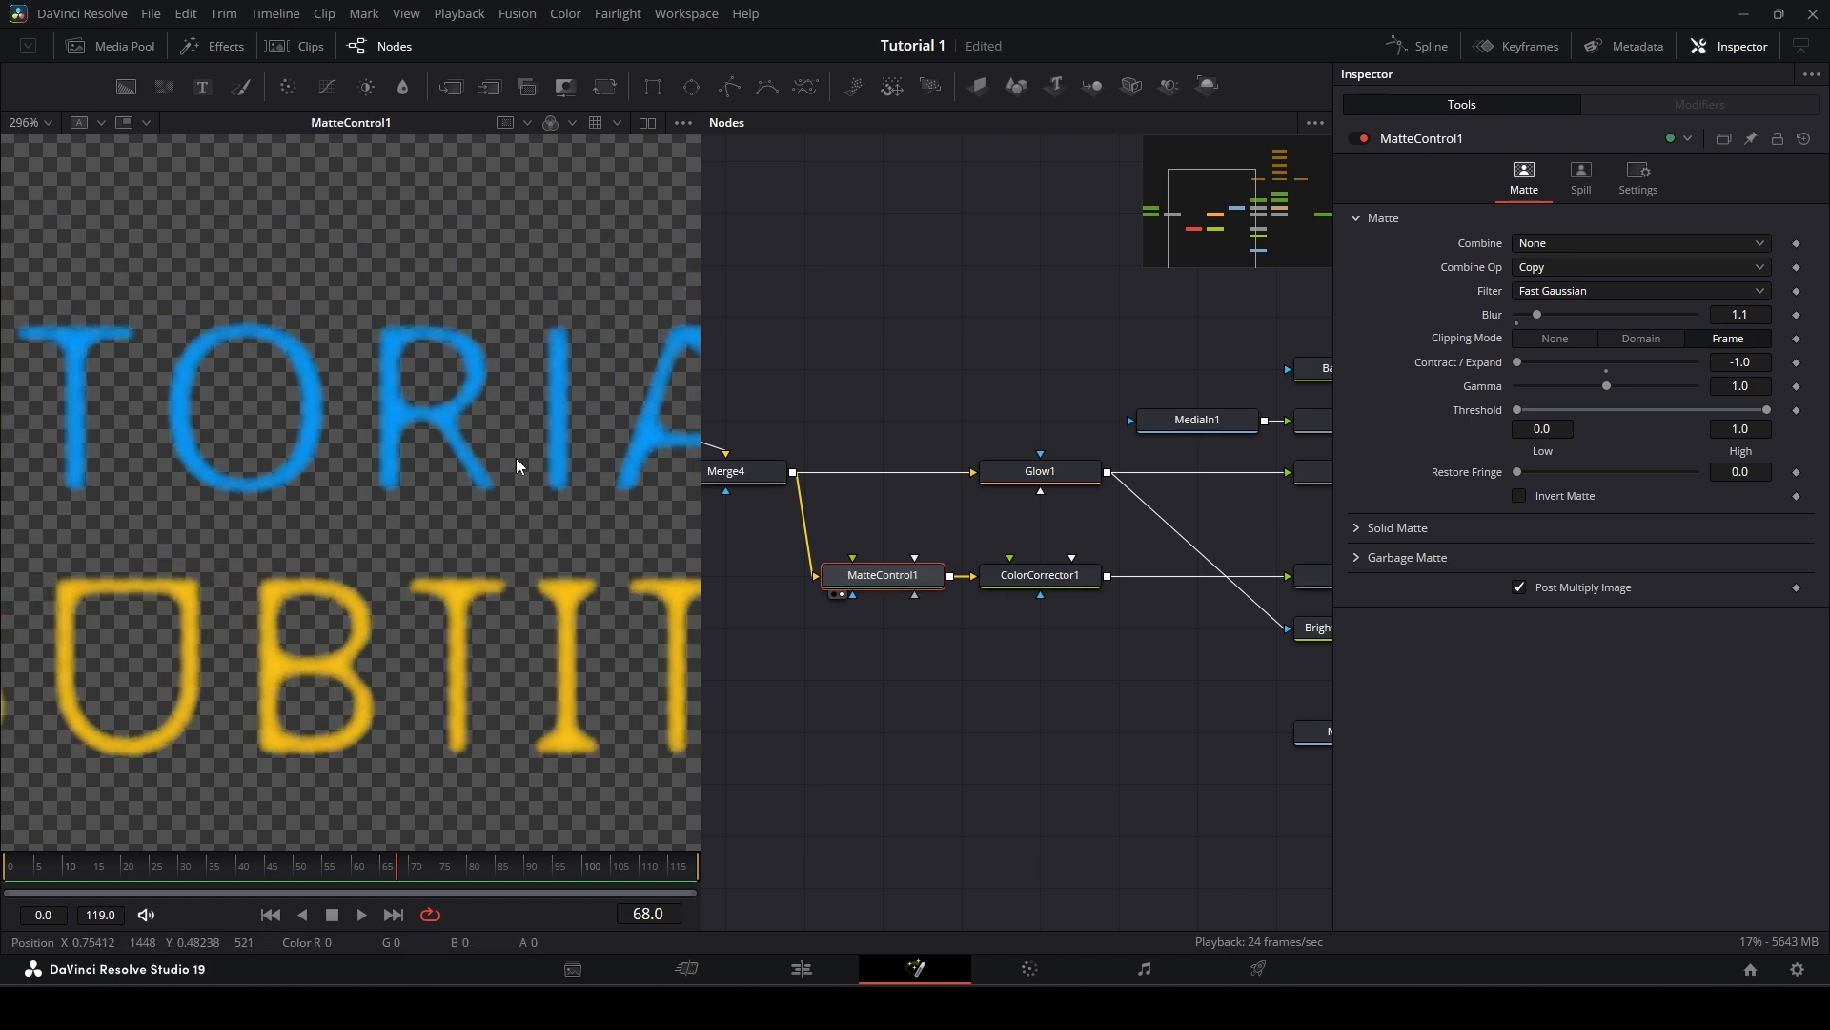
Step: Disable and re-enable MatteControl1 twice to compare the lettering with and without it
click(1363, 138)
click(1363, 138)
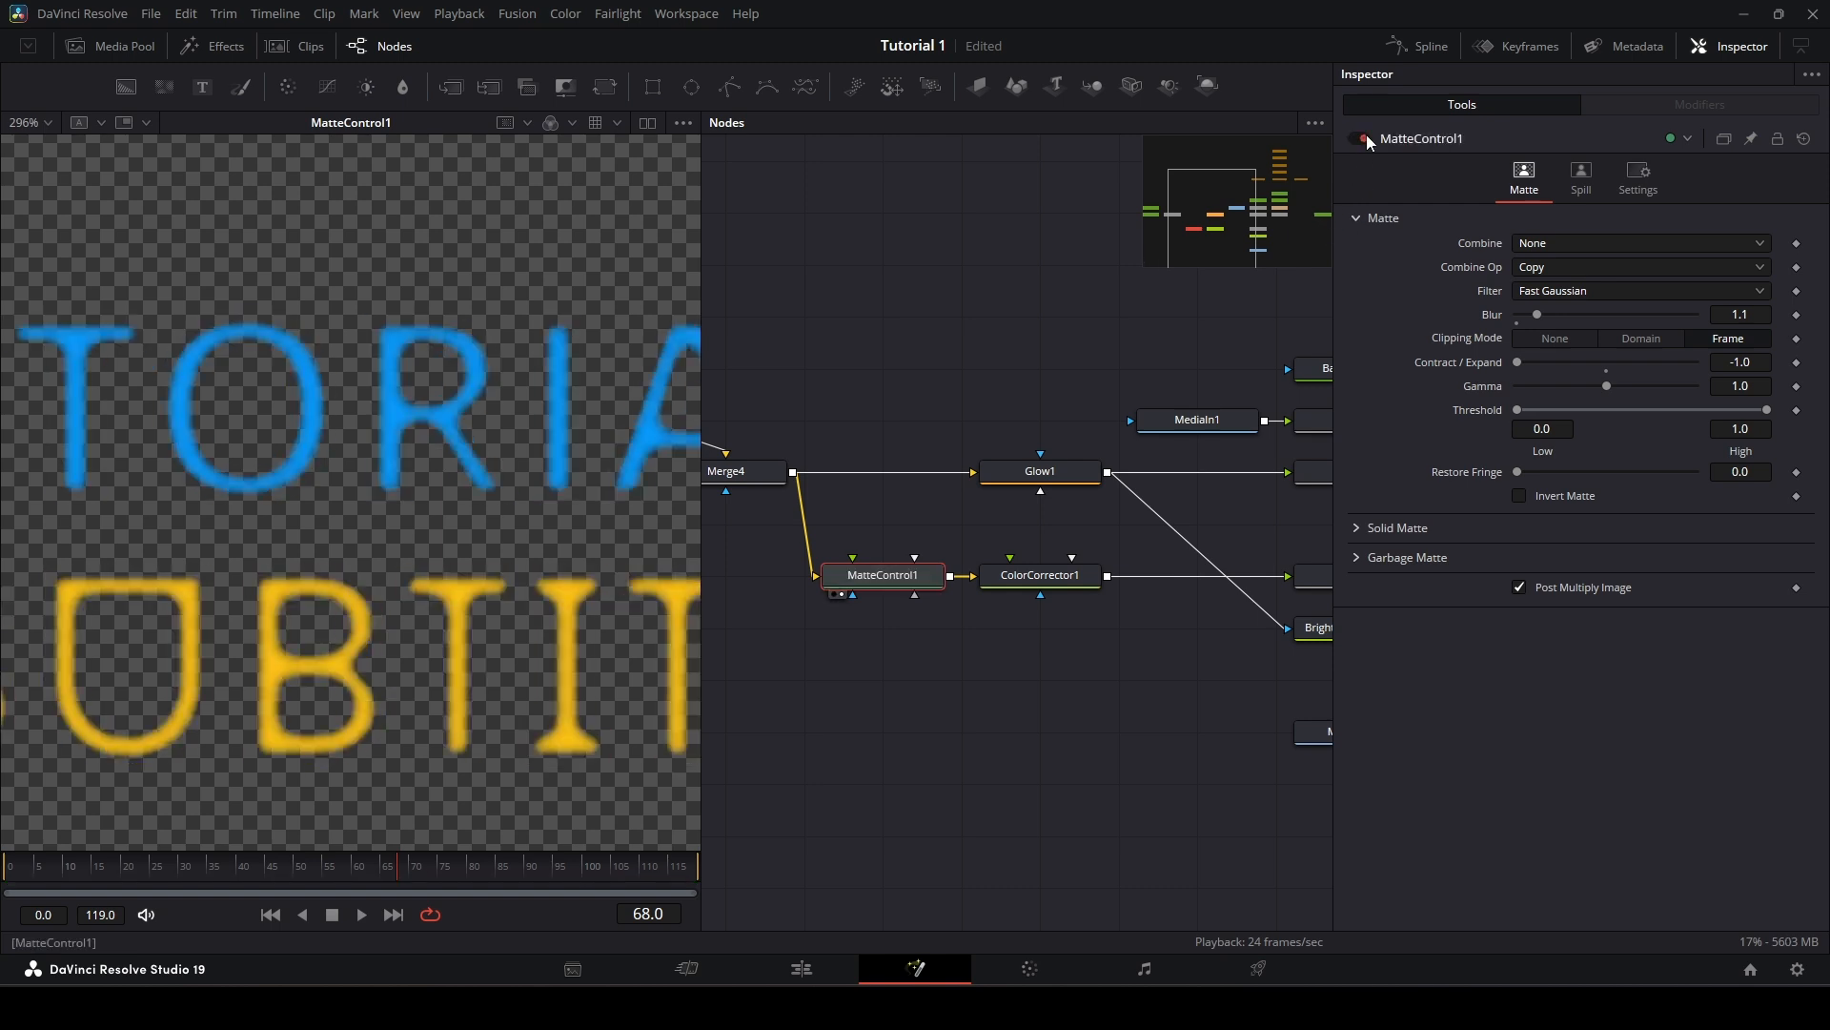
click(1363, 139)
click(1364, 138)
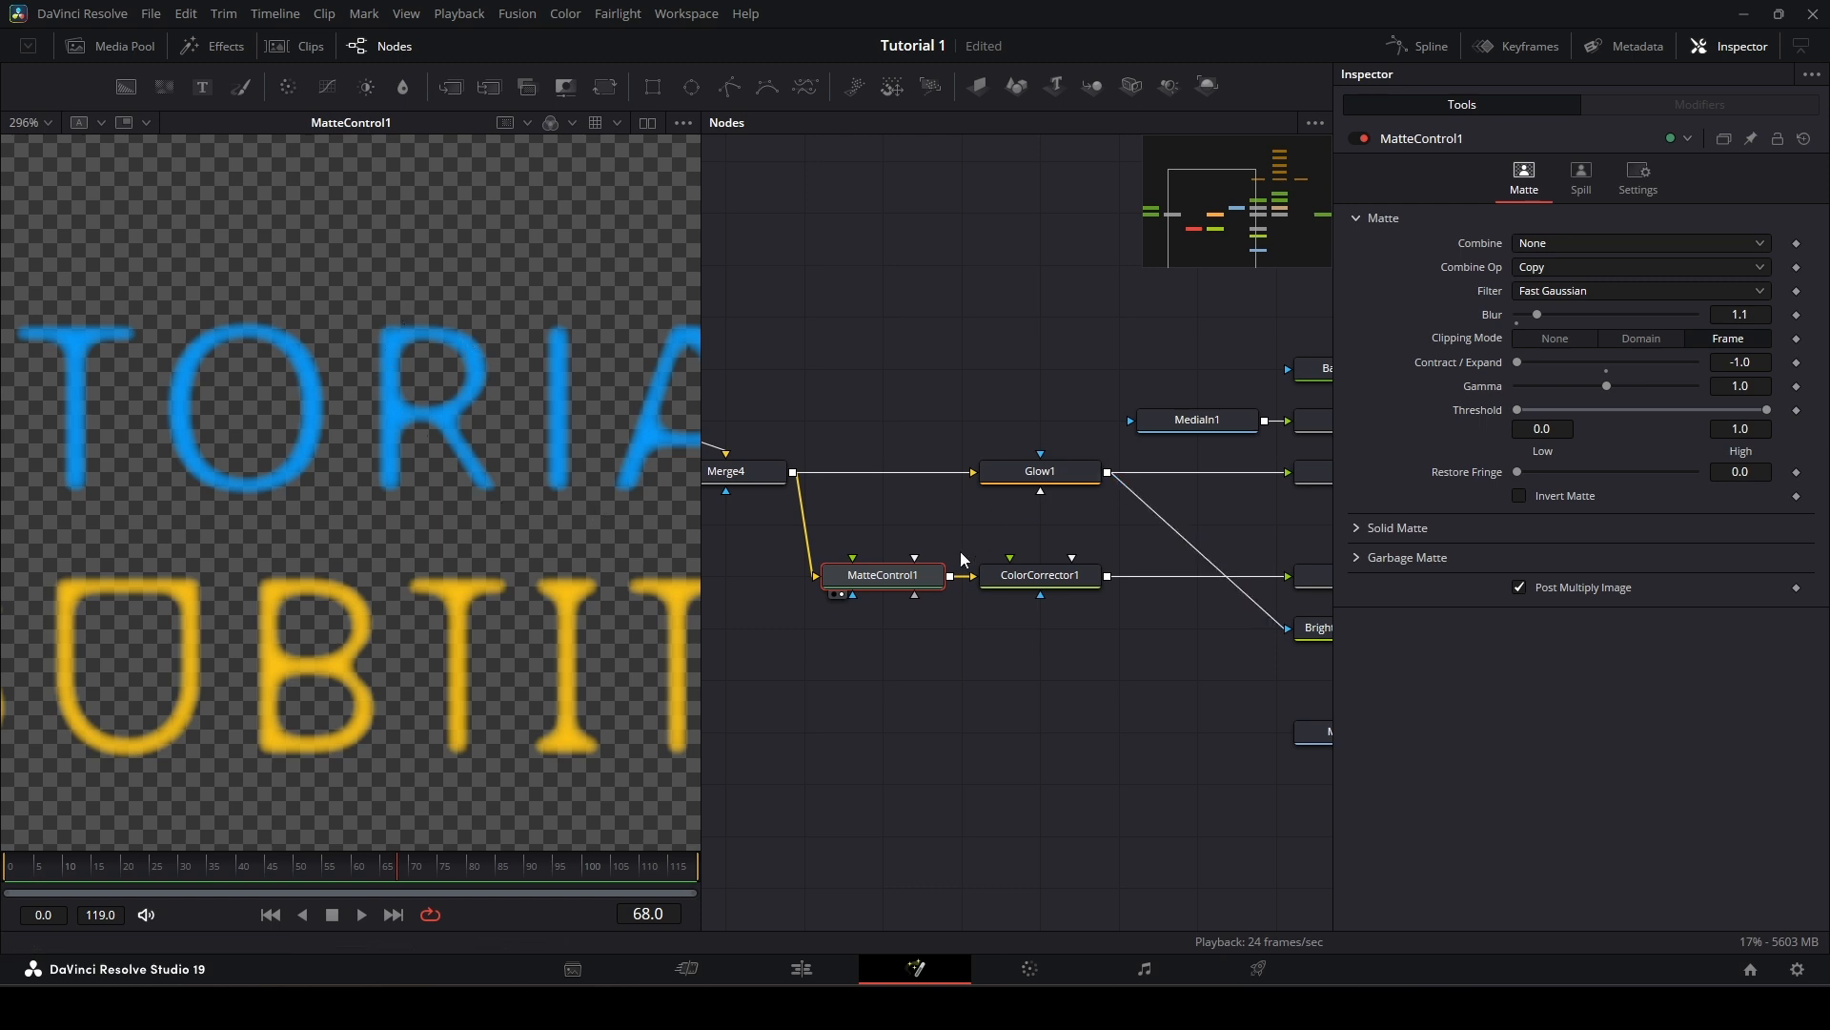
Step: Show the alpha channel and compare the matte with MatteControl1 disabled and enabled
click(551, 122)
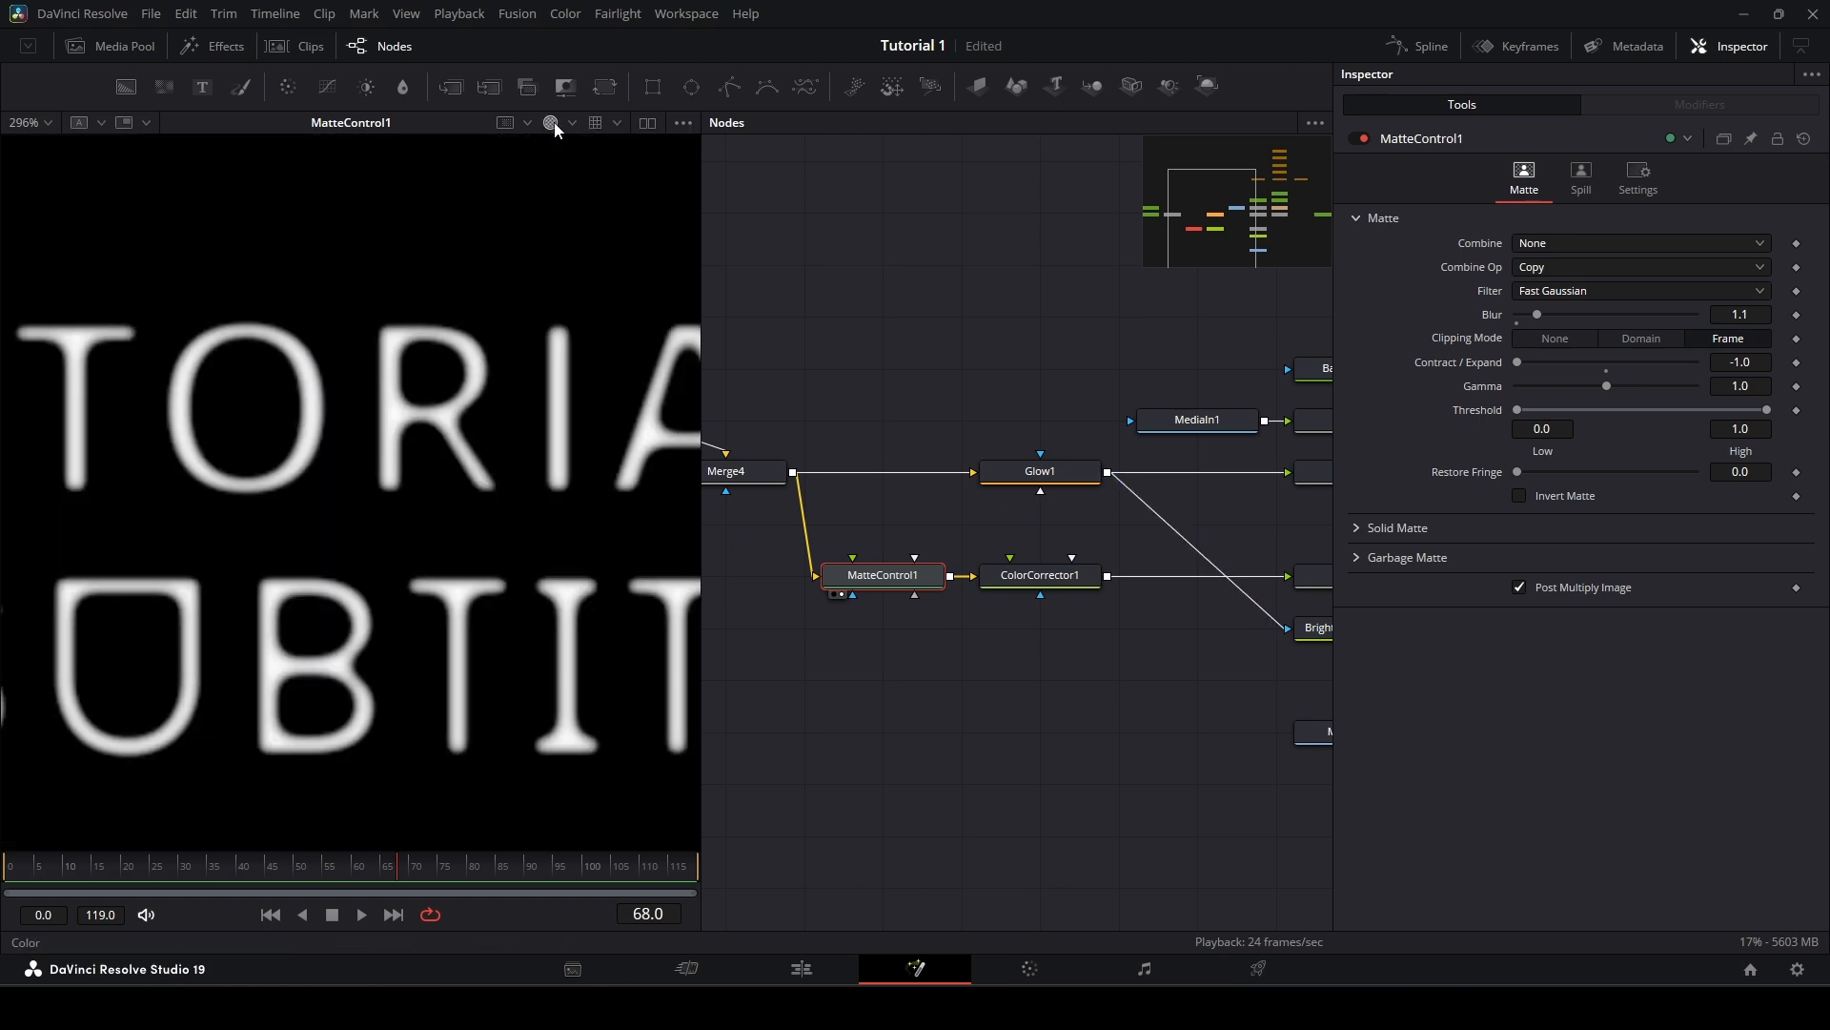
click(1356, 138)
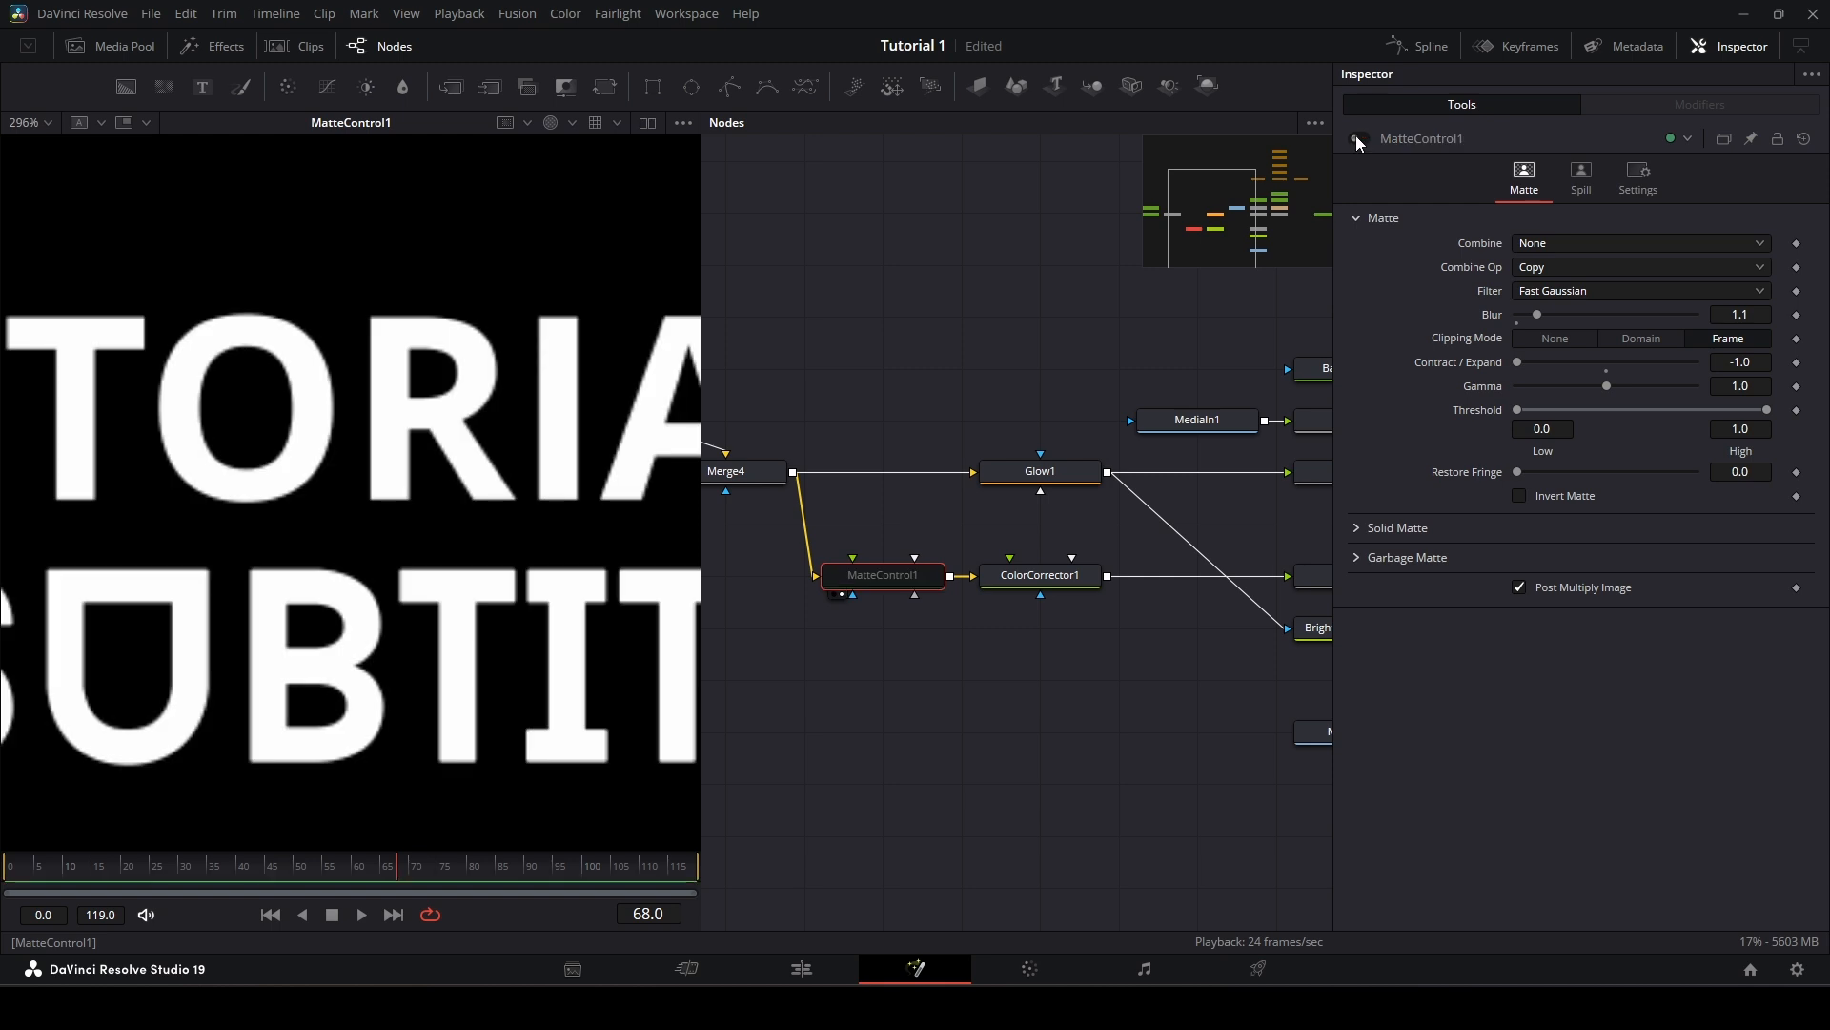
click(1356, 138)
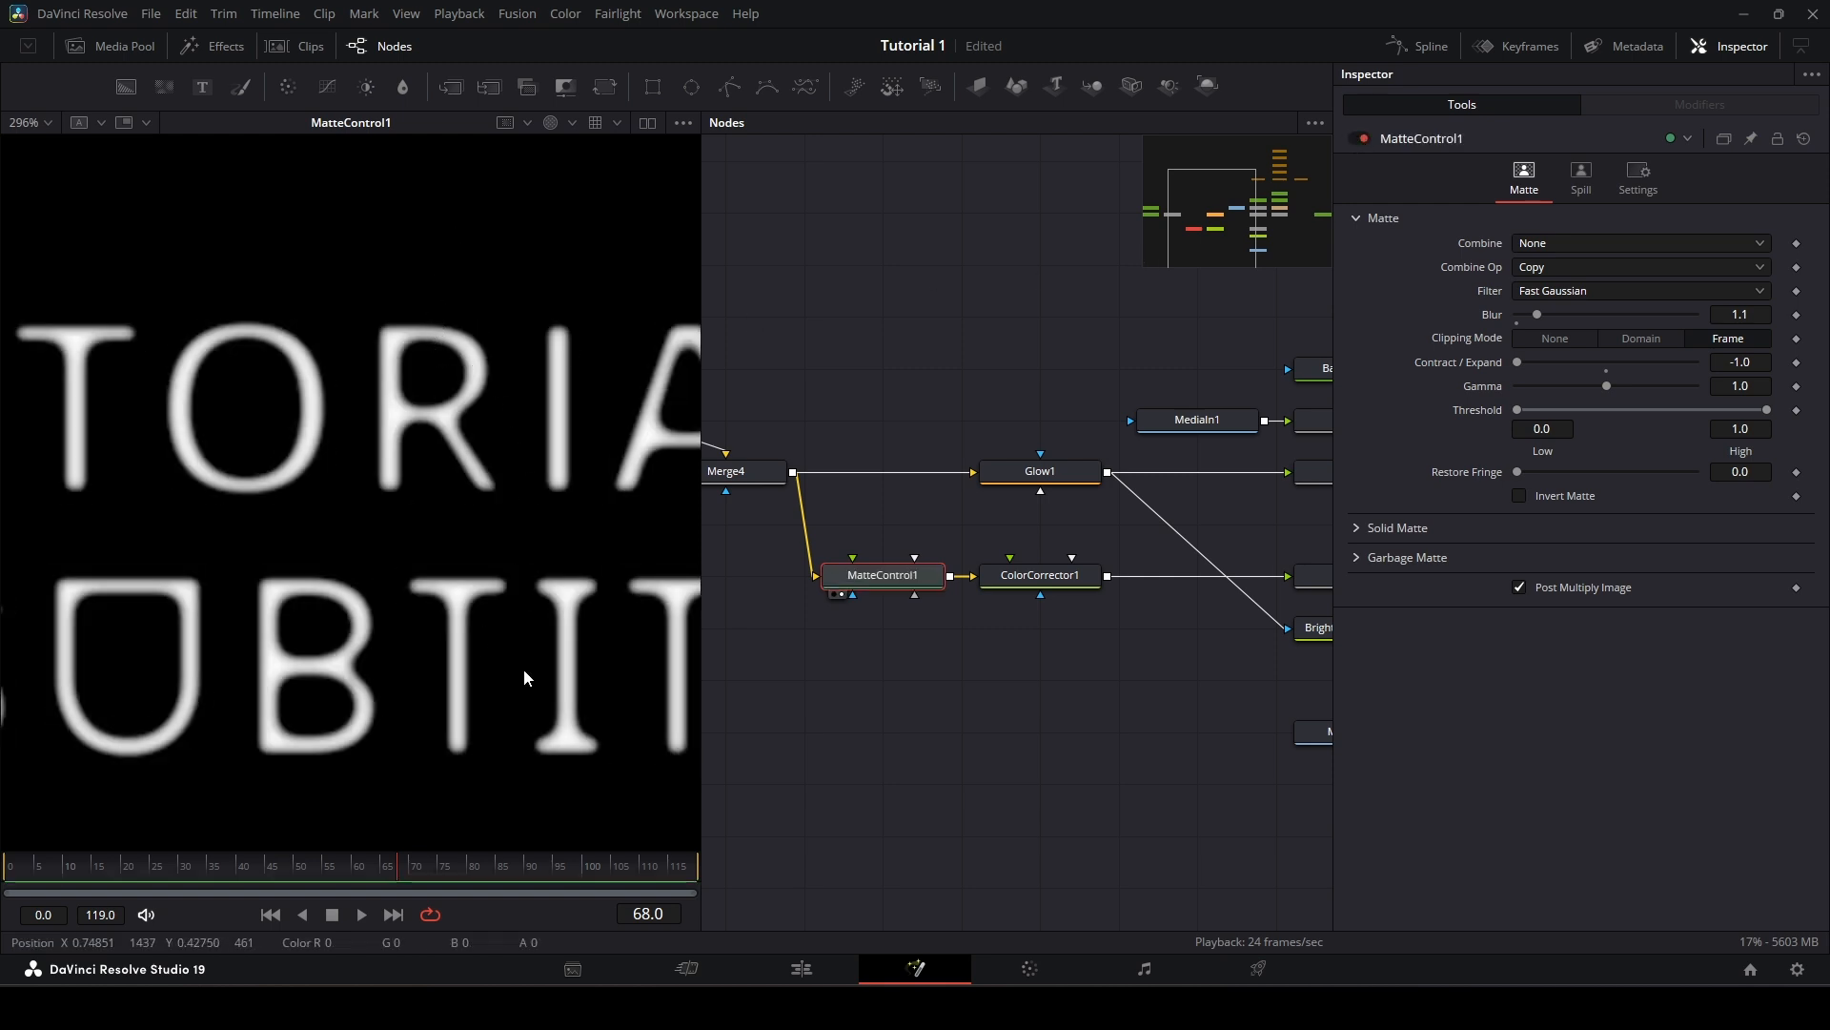
Step: View Merge2 with the viewer back in color, and examine the dotted lettering up close
drag(1135, 562, 722, 529)
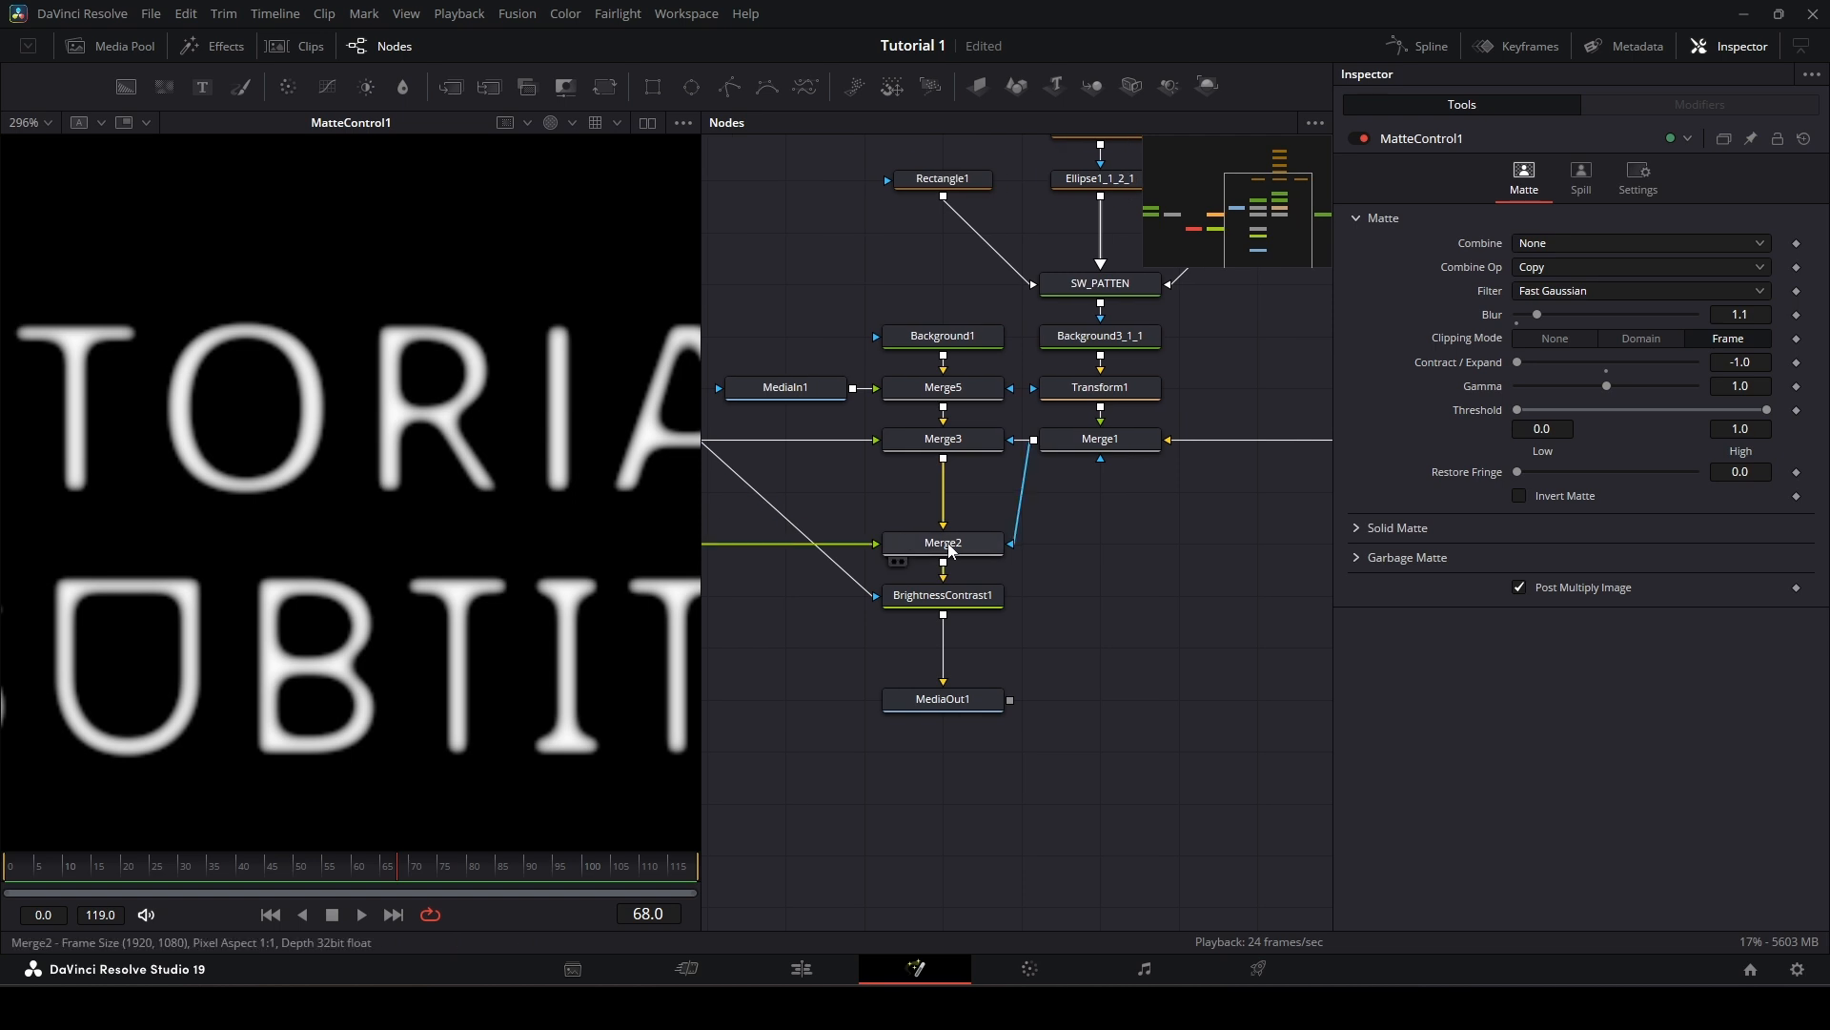
drag(946, 544, 371, 505)
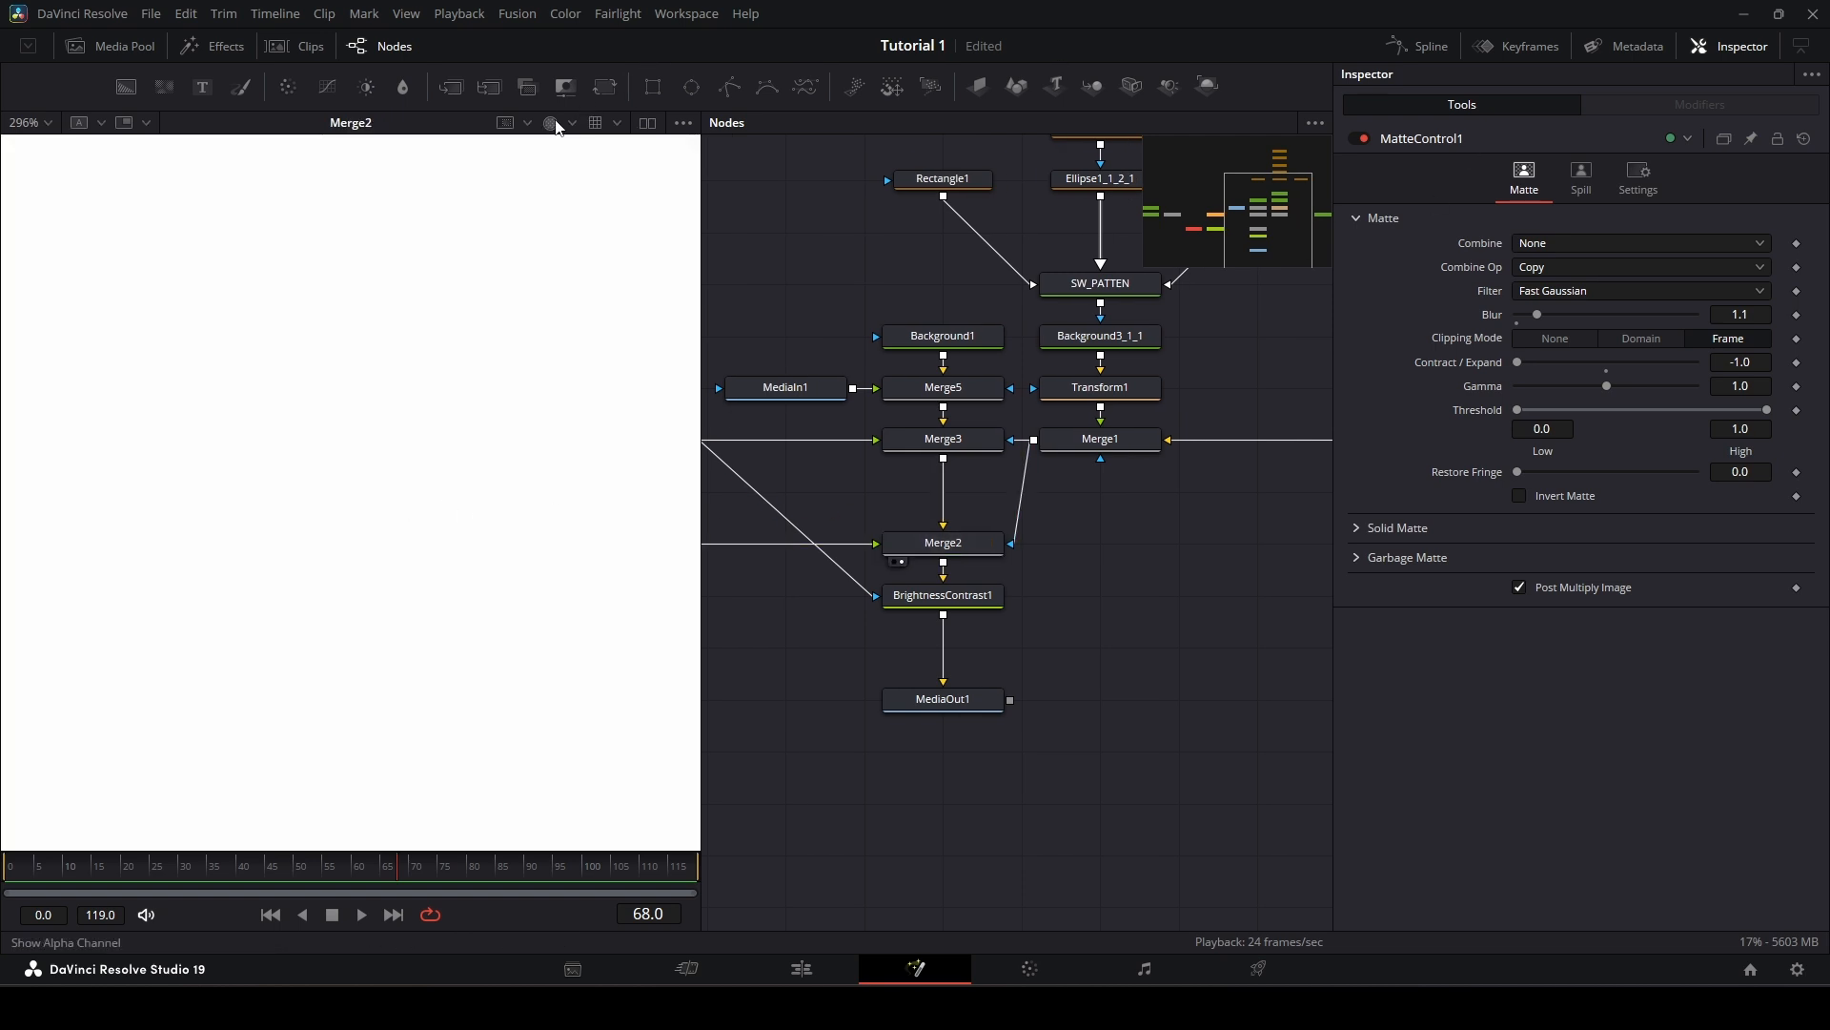
scroll(458, 486, up, 2)
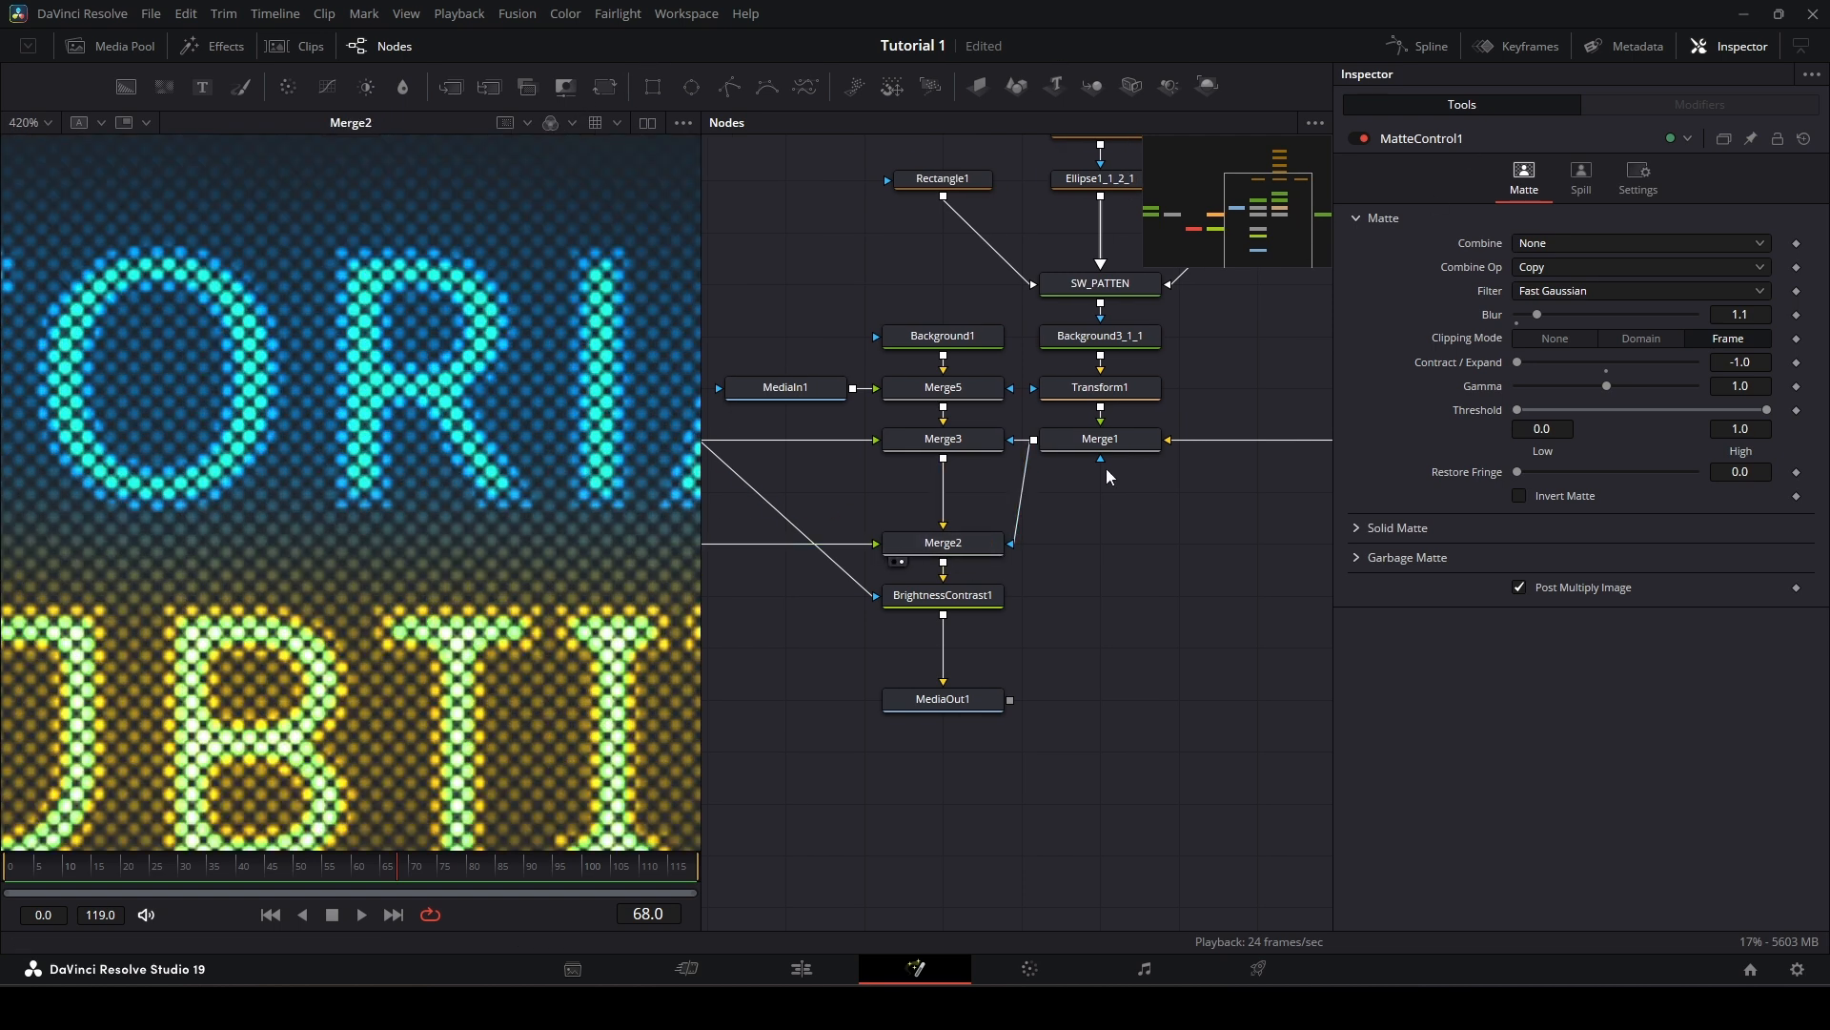
Step: Disable and re-enable Merge3 twice while viewing Merge2 to compare the glow layer's contribution
click(947, 440)
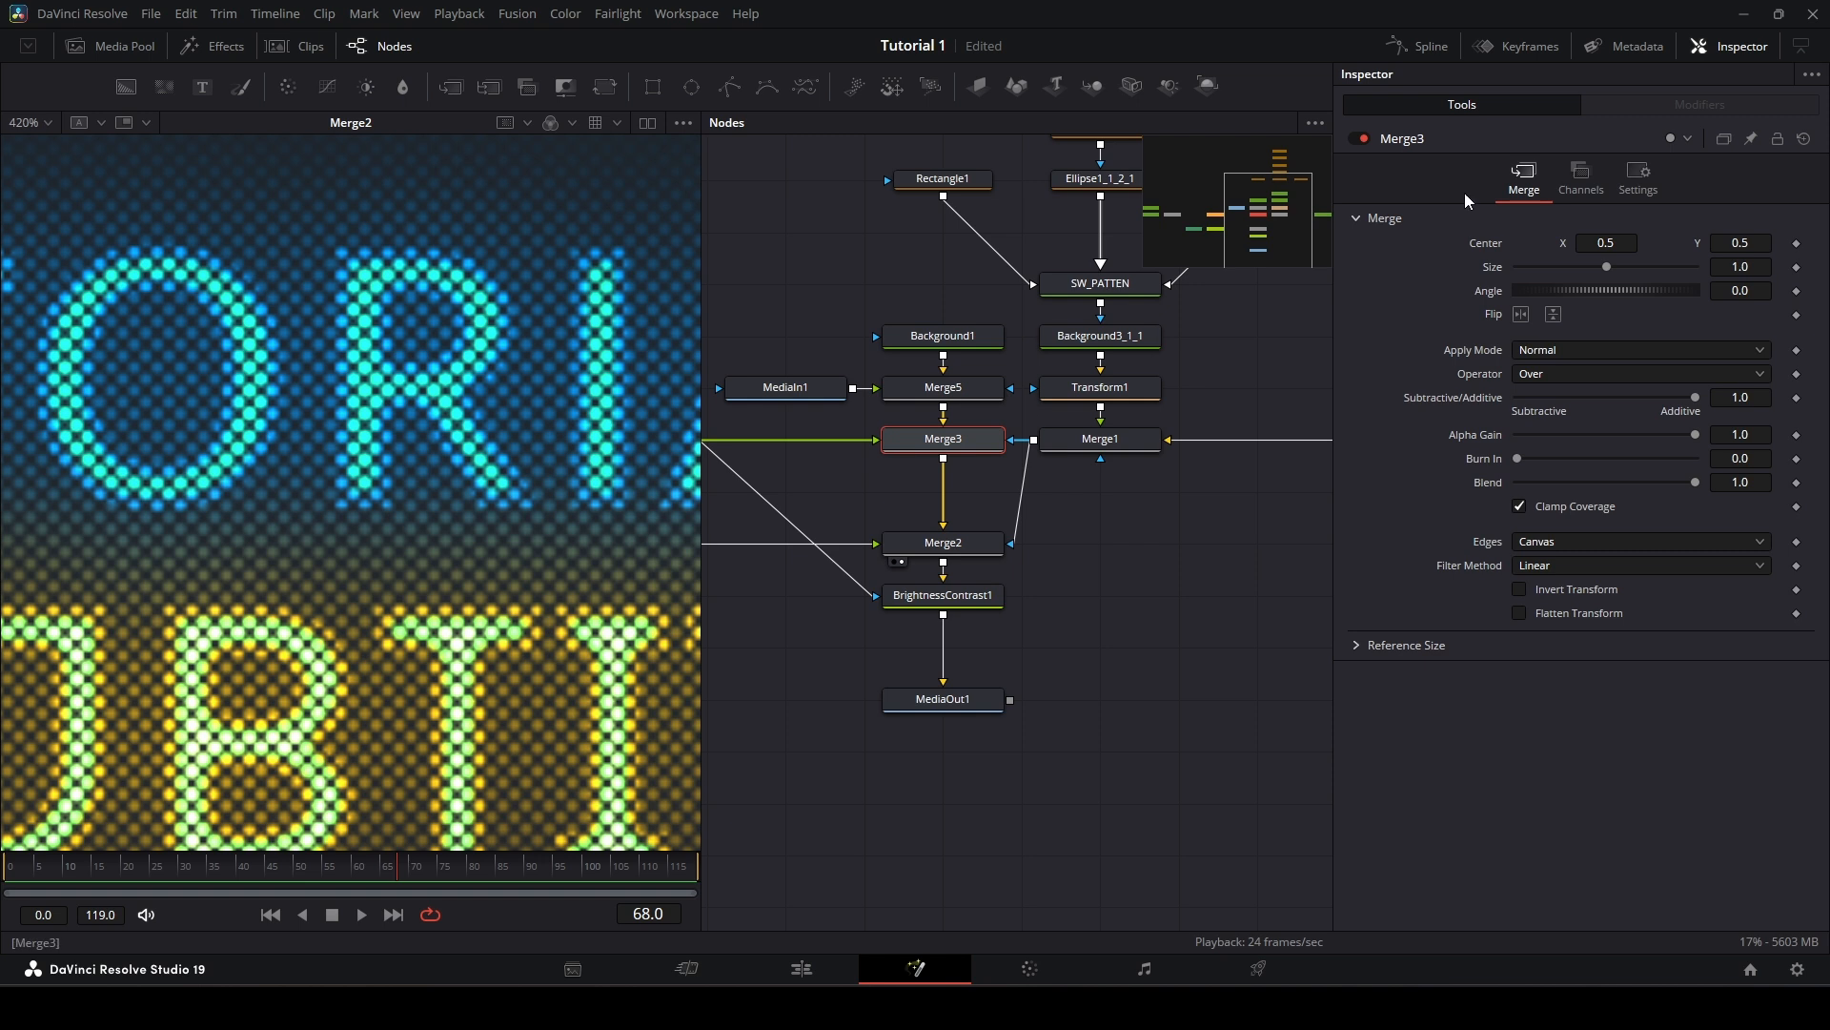
click(1351, 139)
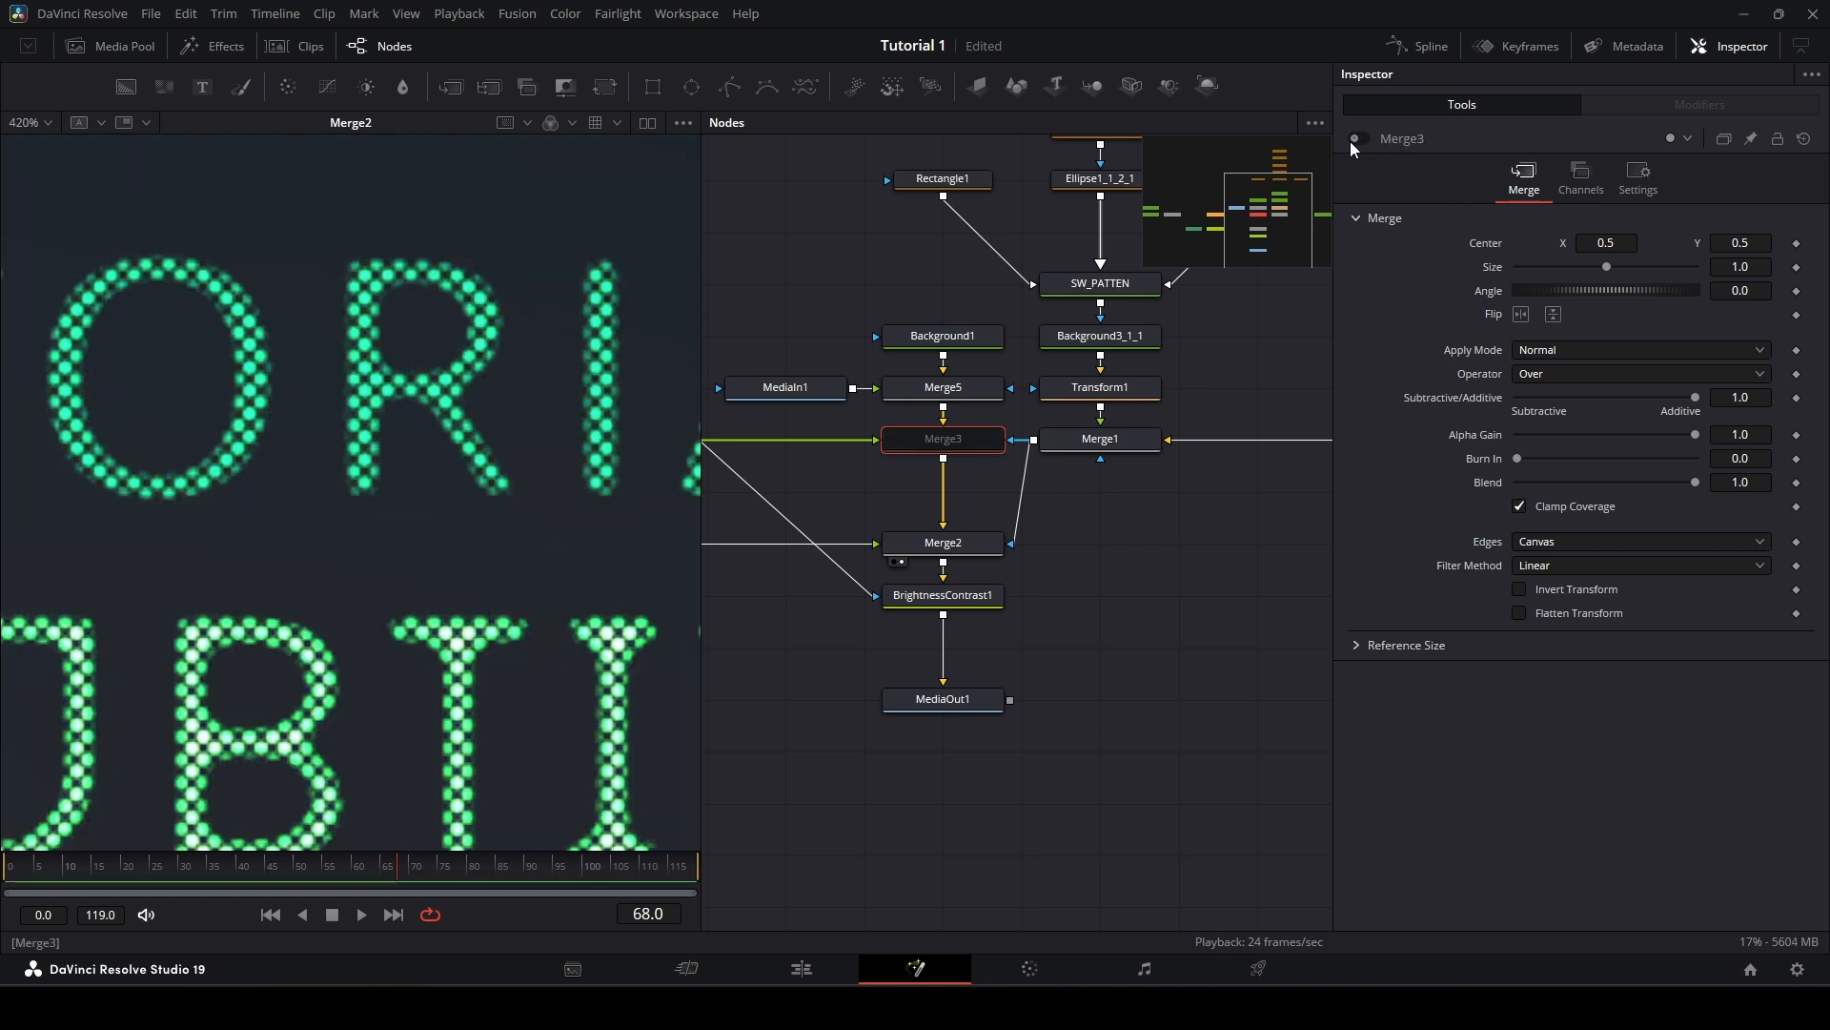
click(1352, 140)
click(1351, 139)
click(1352, 139)
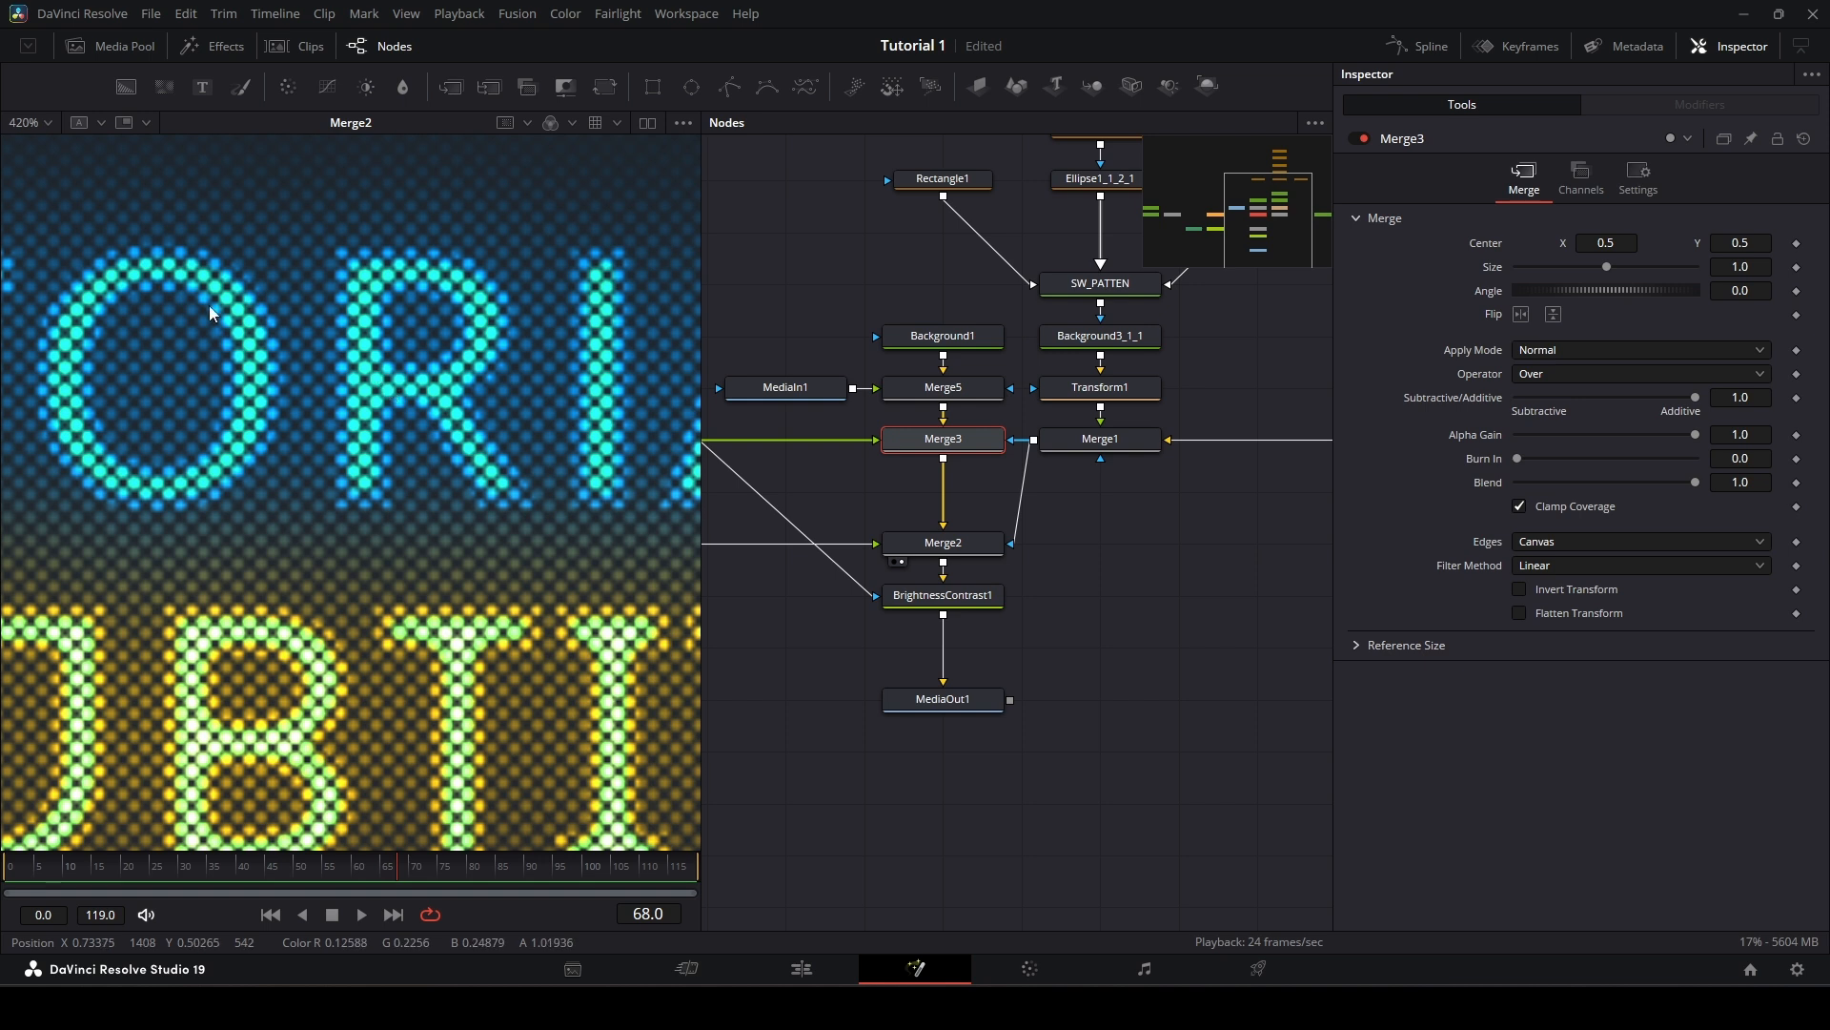
Step: Select Merge4 and trace its connections from TXT_TITLE and TXT_SUB toward Glow1 and MatteControl1
drag(748, 576, 1211, 573)
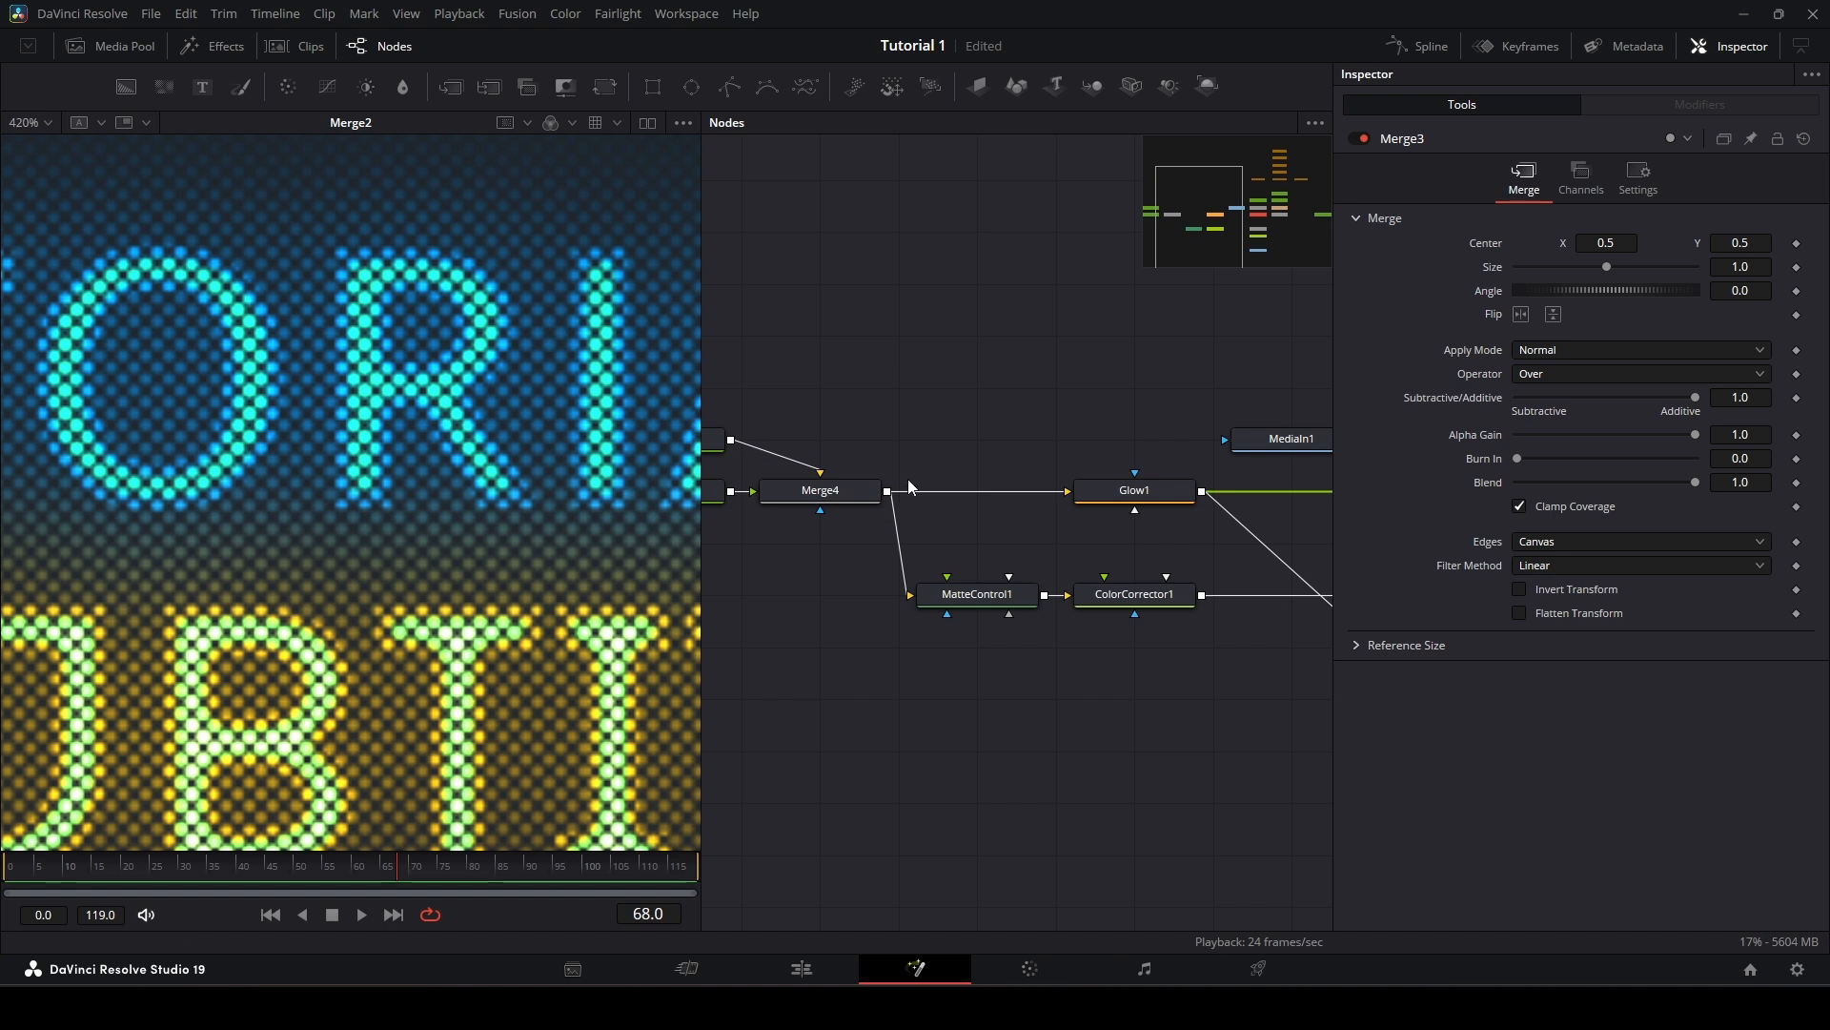
click(860, 491)
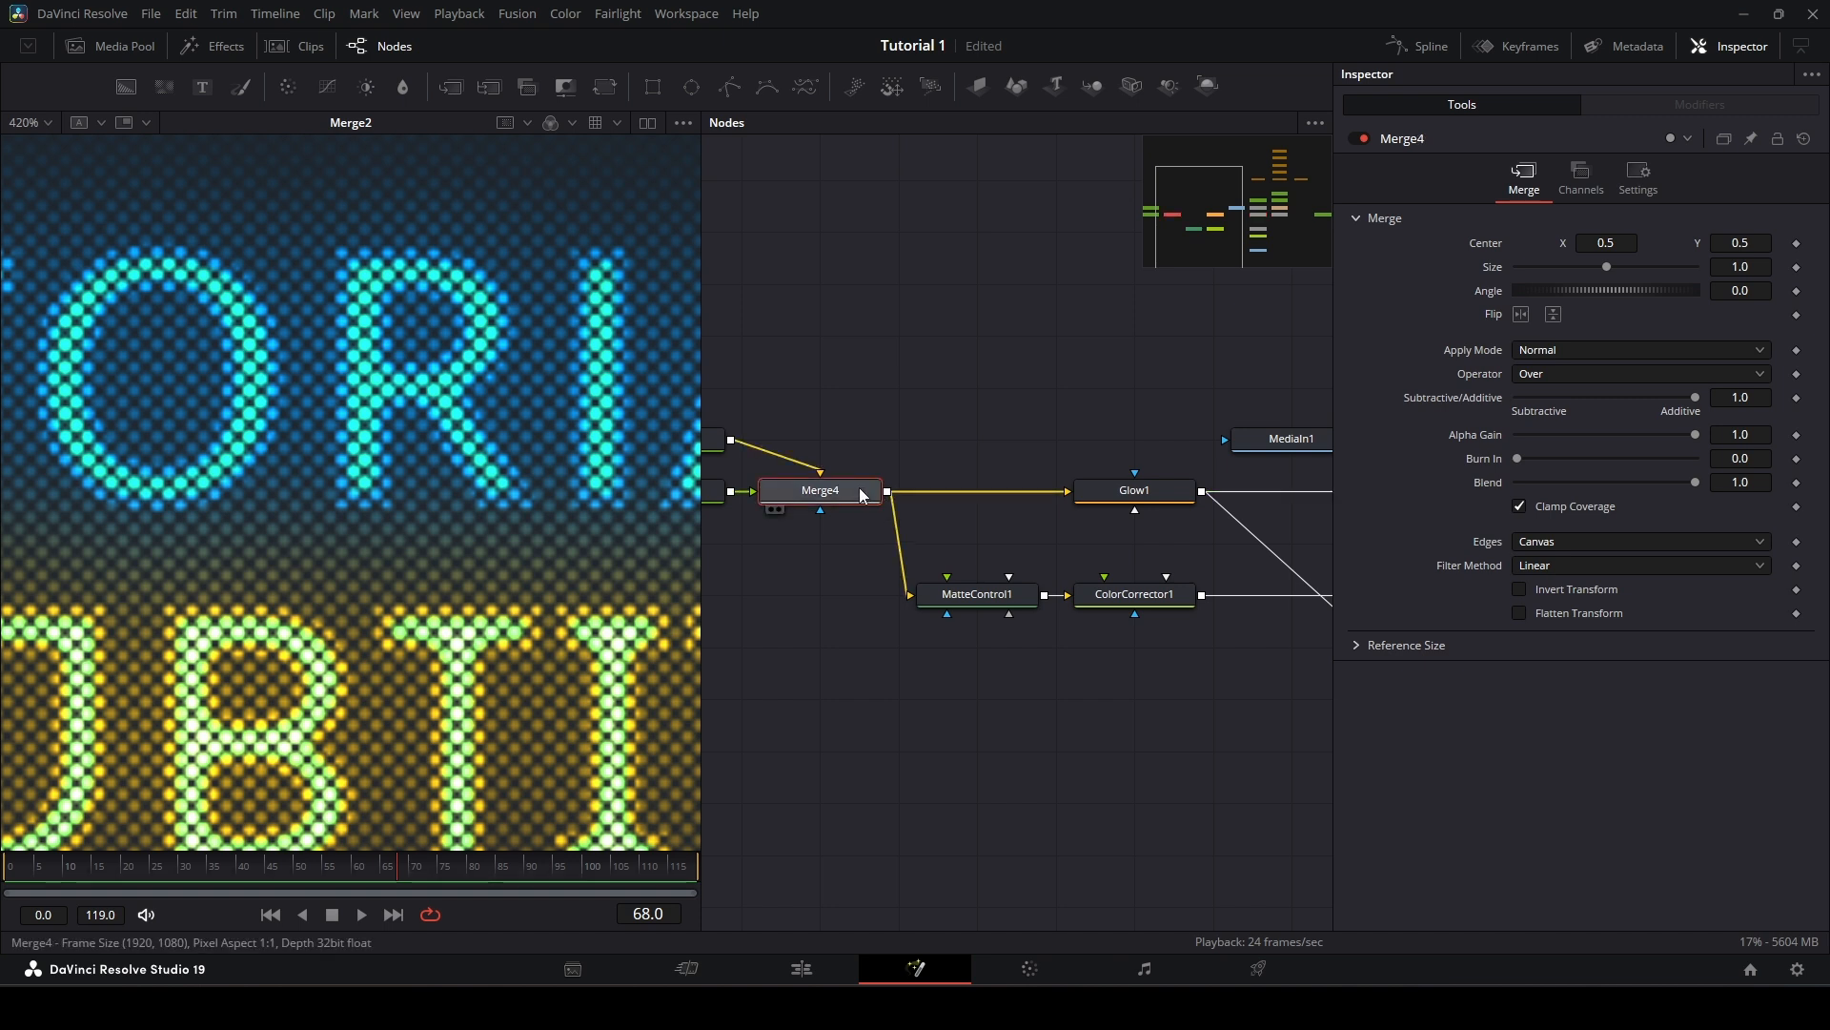
drag(872, 448, 975, 464)
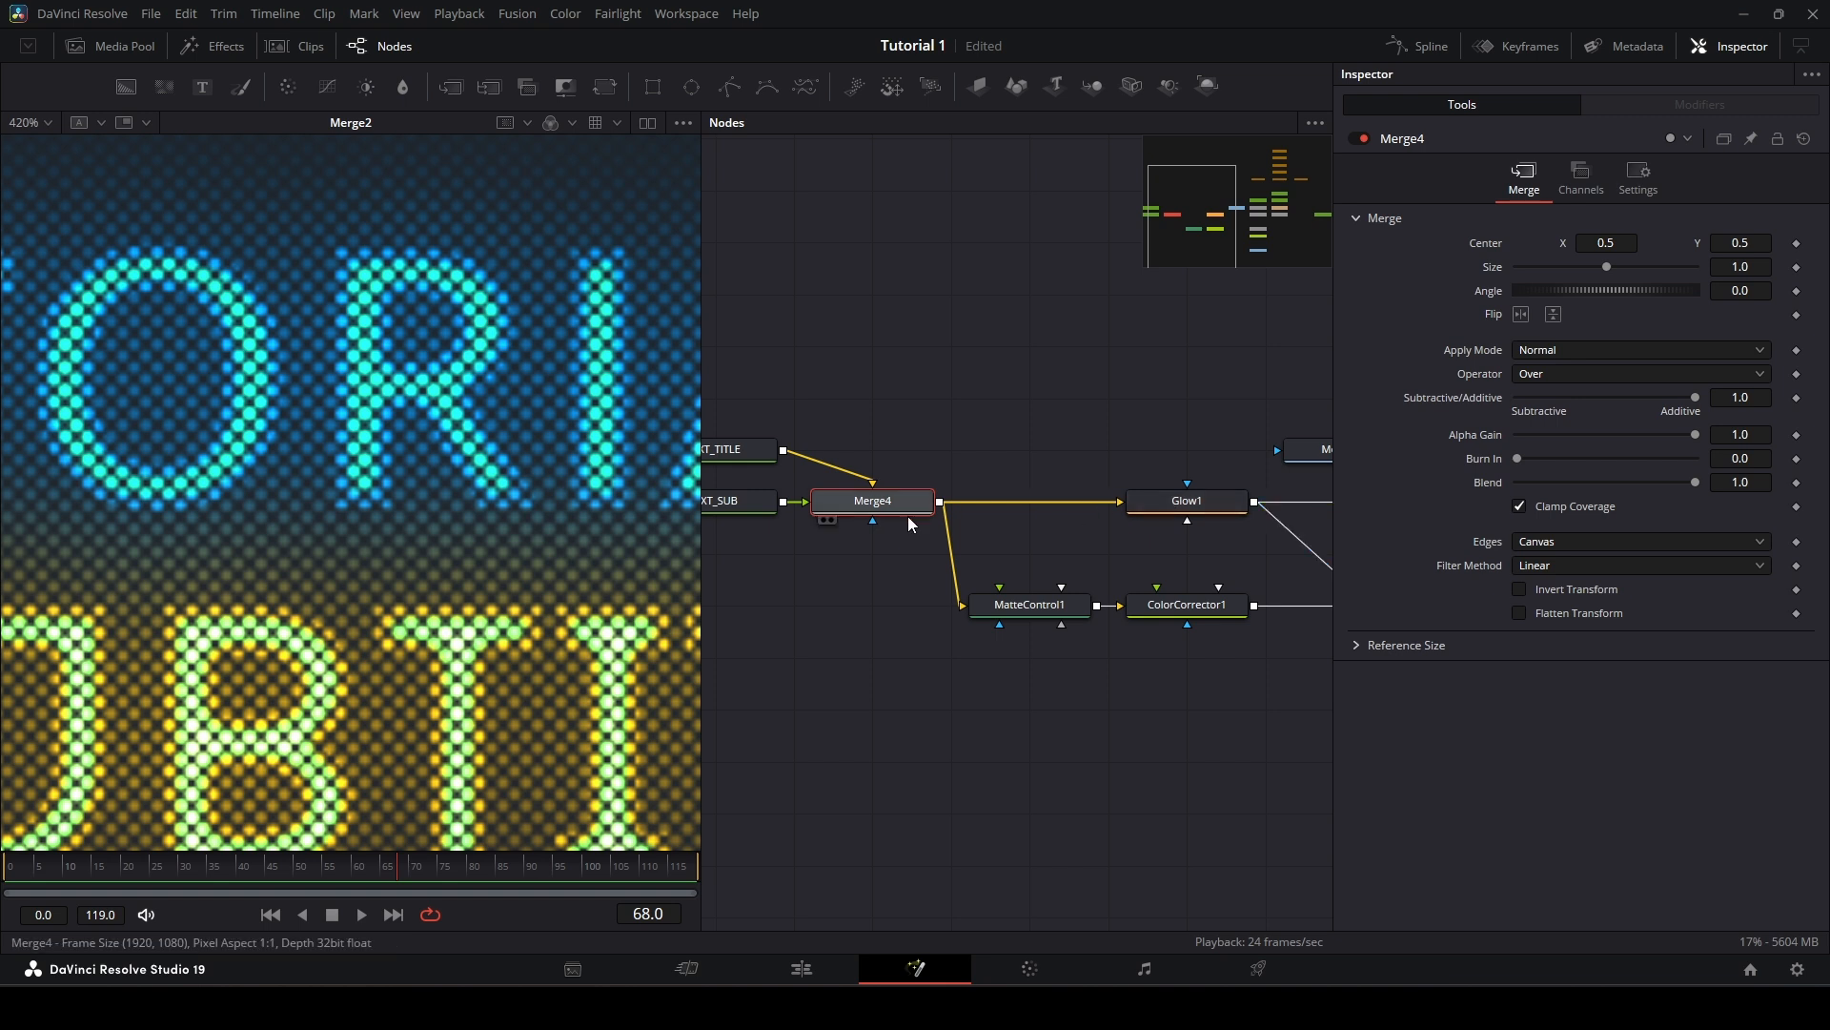
drag(829, 545, 936, 552)
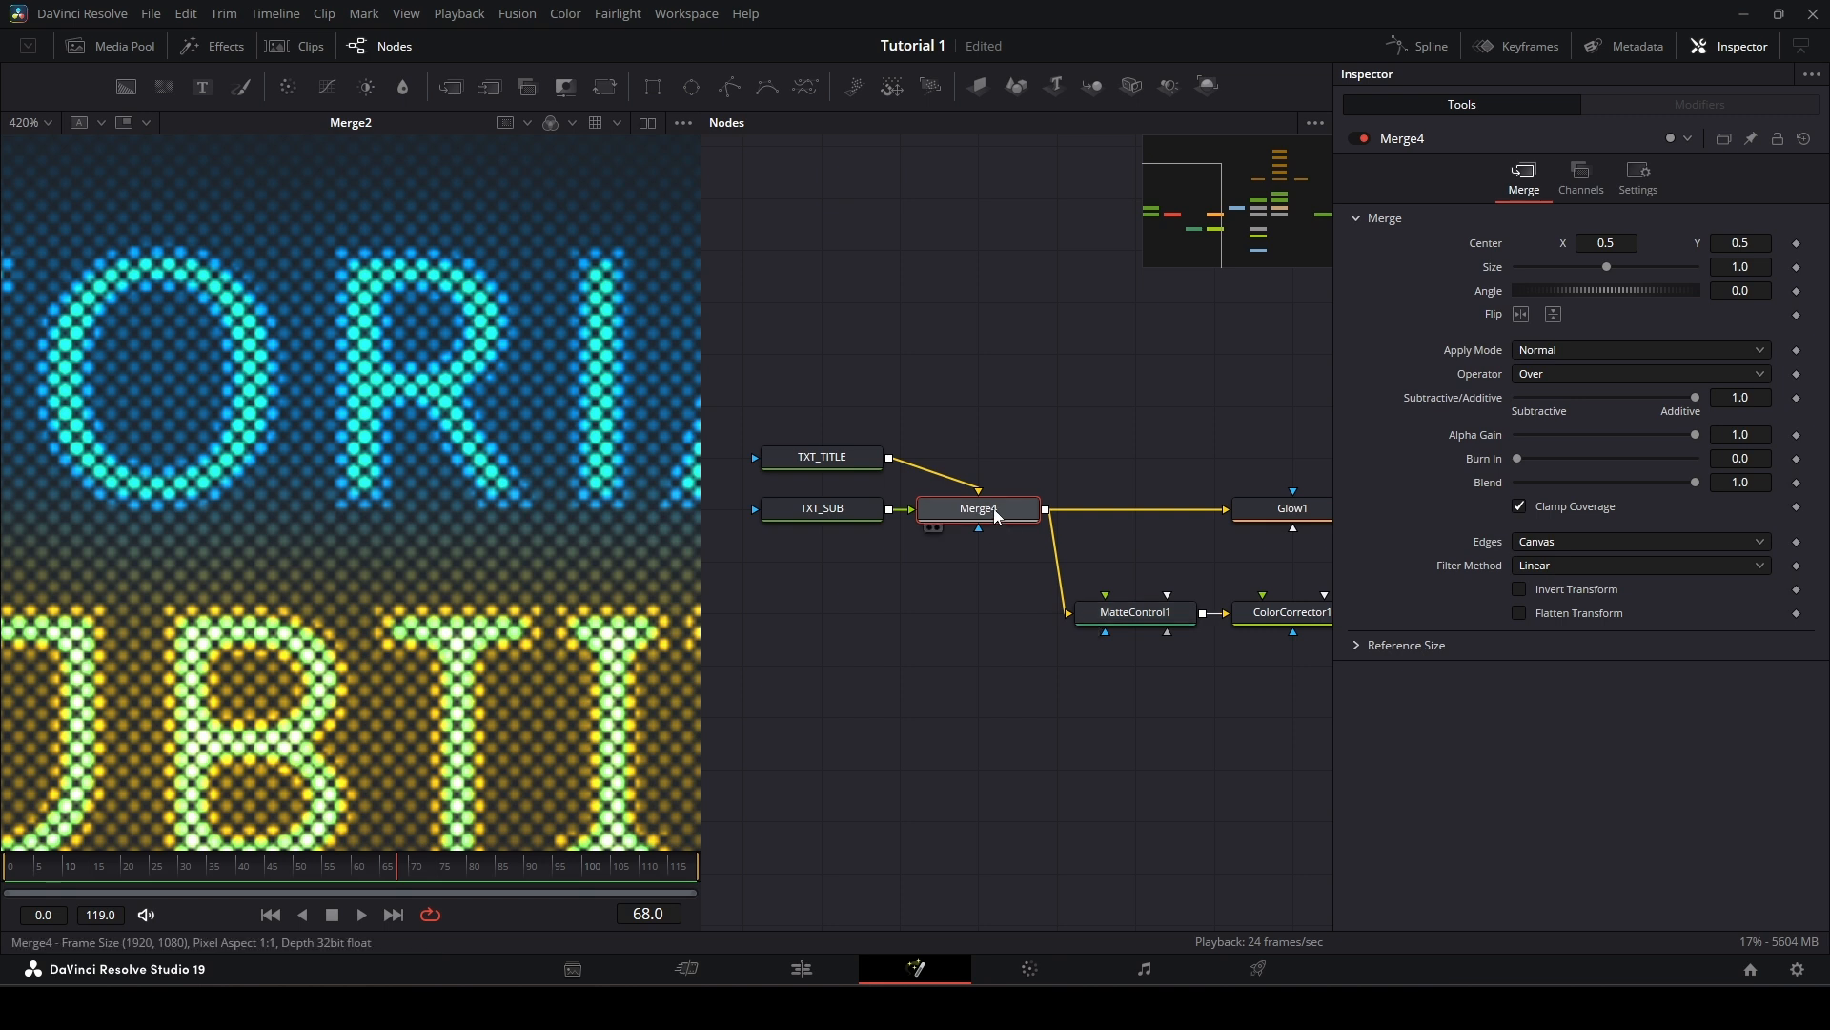
drag(1065, 525, 937, 517)
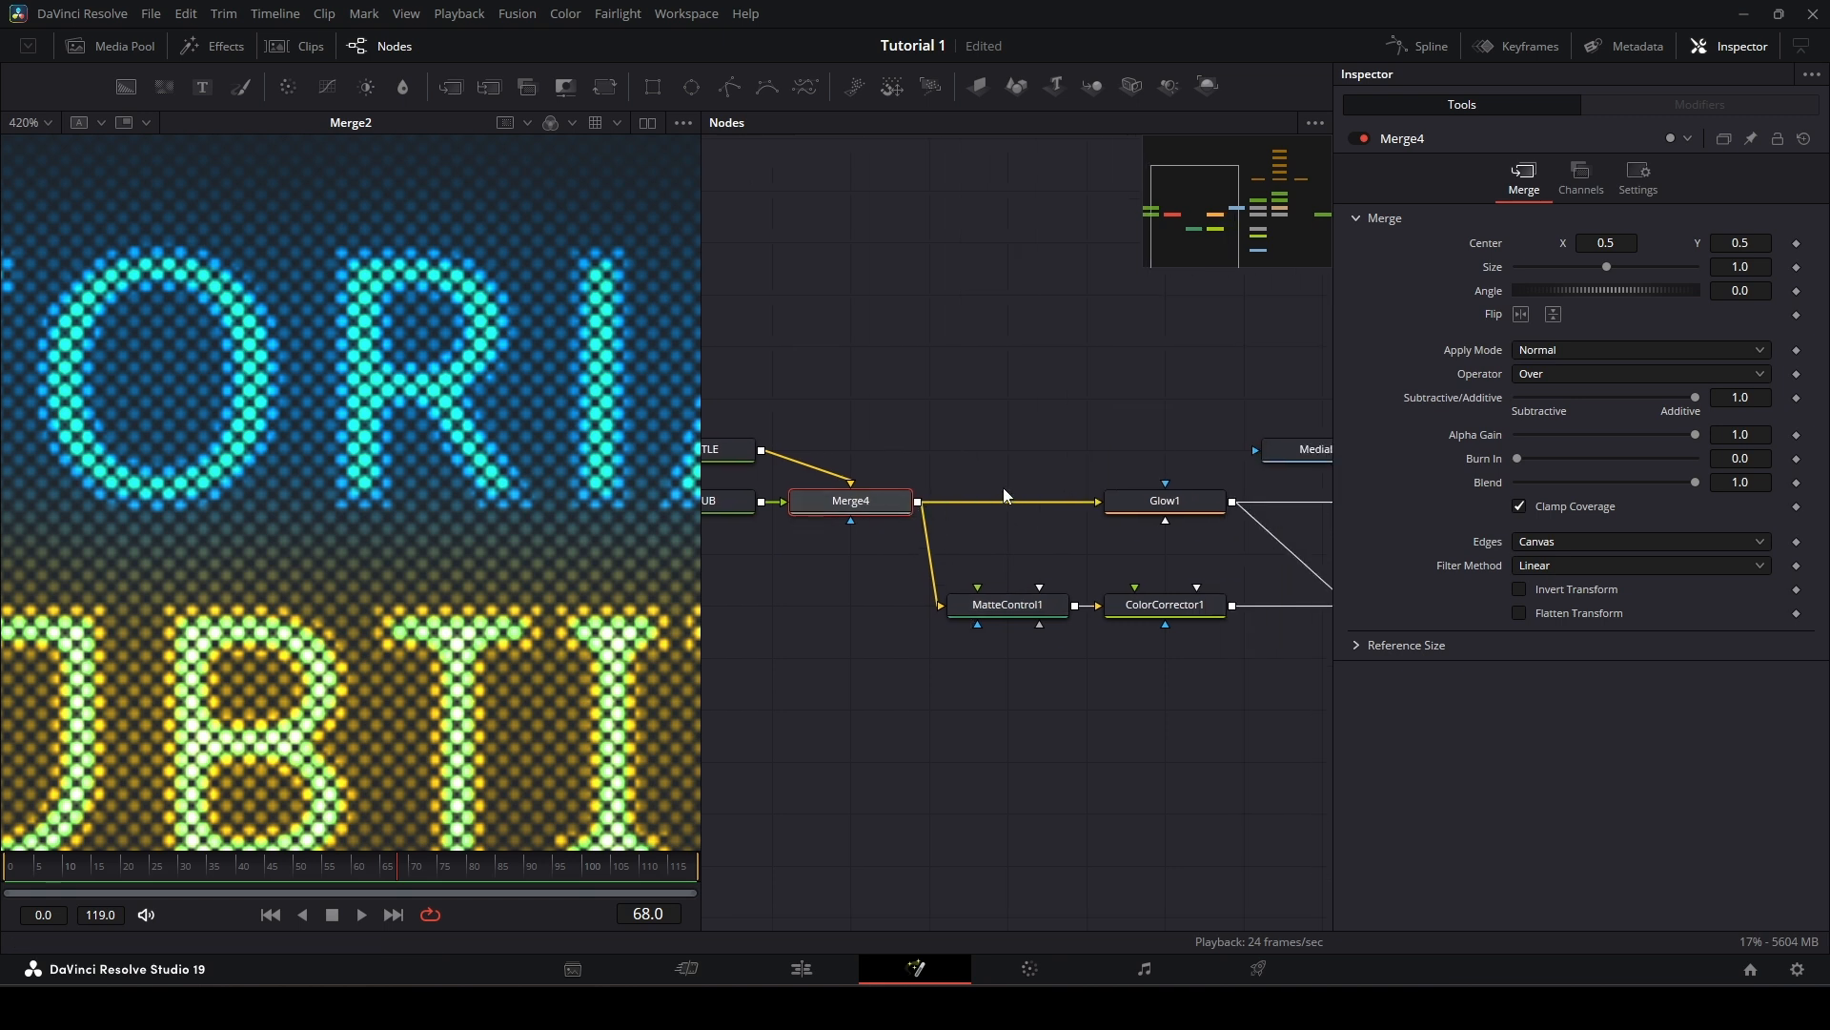
Step: Trace Glow1's output to Merge3 and BrightnessContrast1, and view BrightnessContrast1 in the viewer
click(1162, 502)
click(1009, 610)
drag(1116, 569, 951, 538)
click(935, 472)
drag(1005, 481, 918, 472)
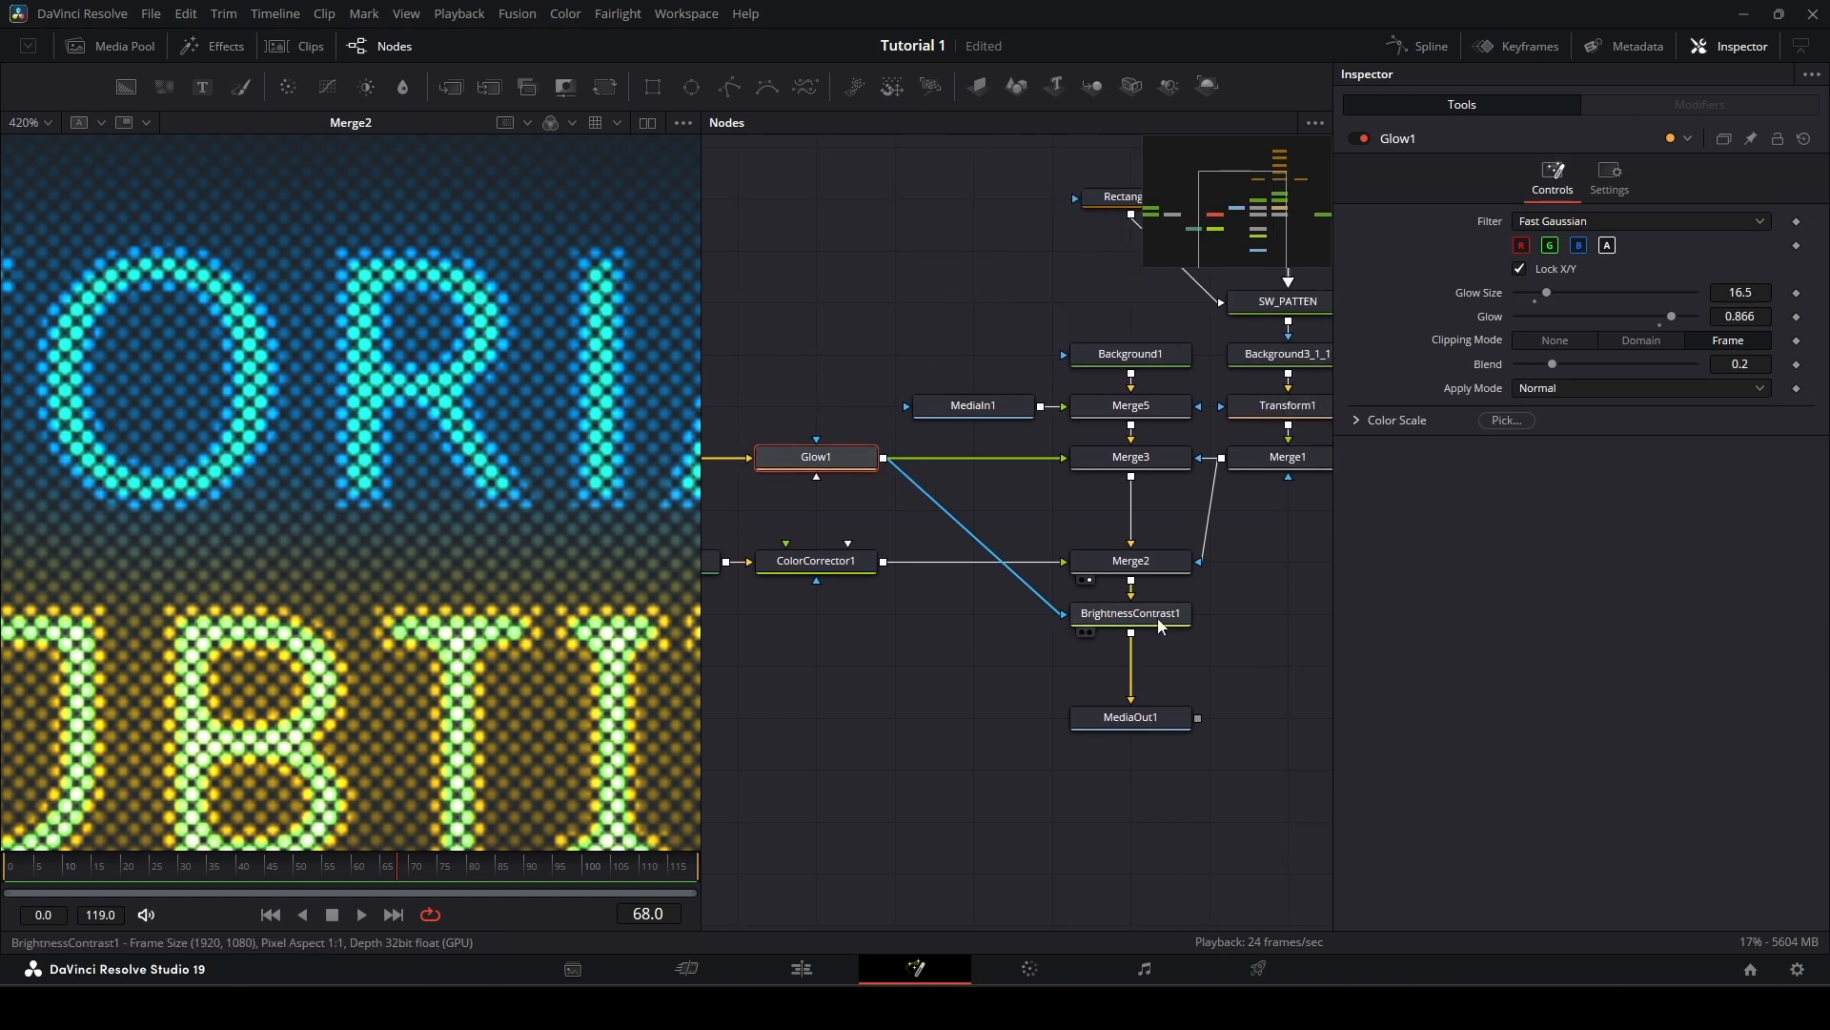
drag(935, 591, 781, 628)
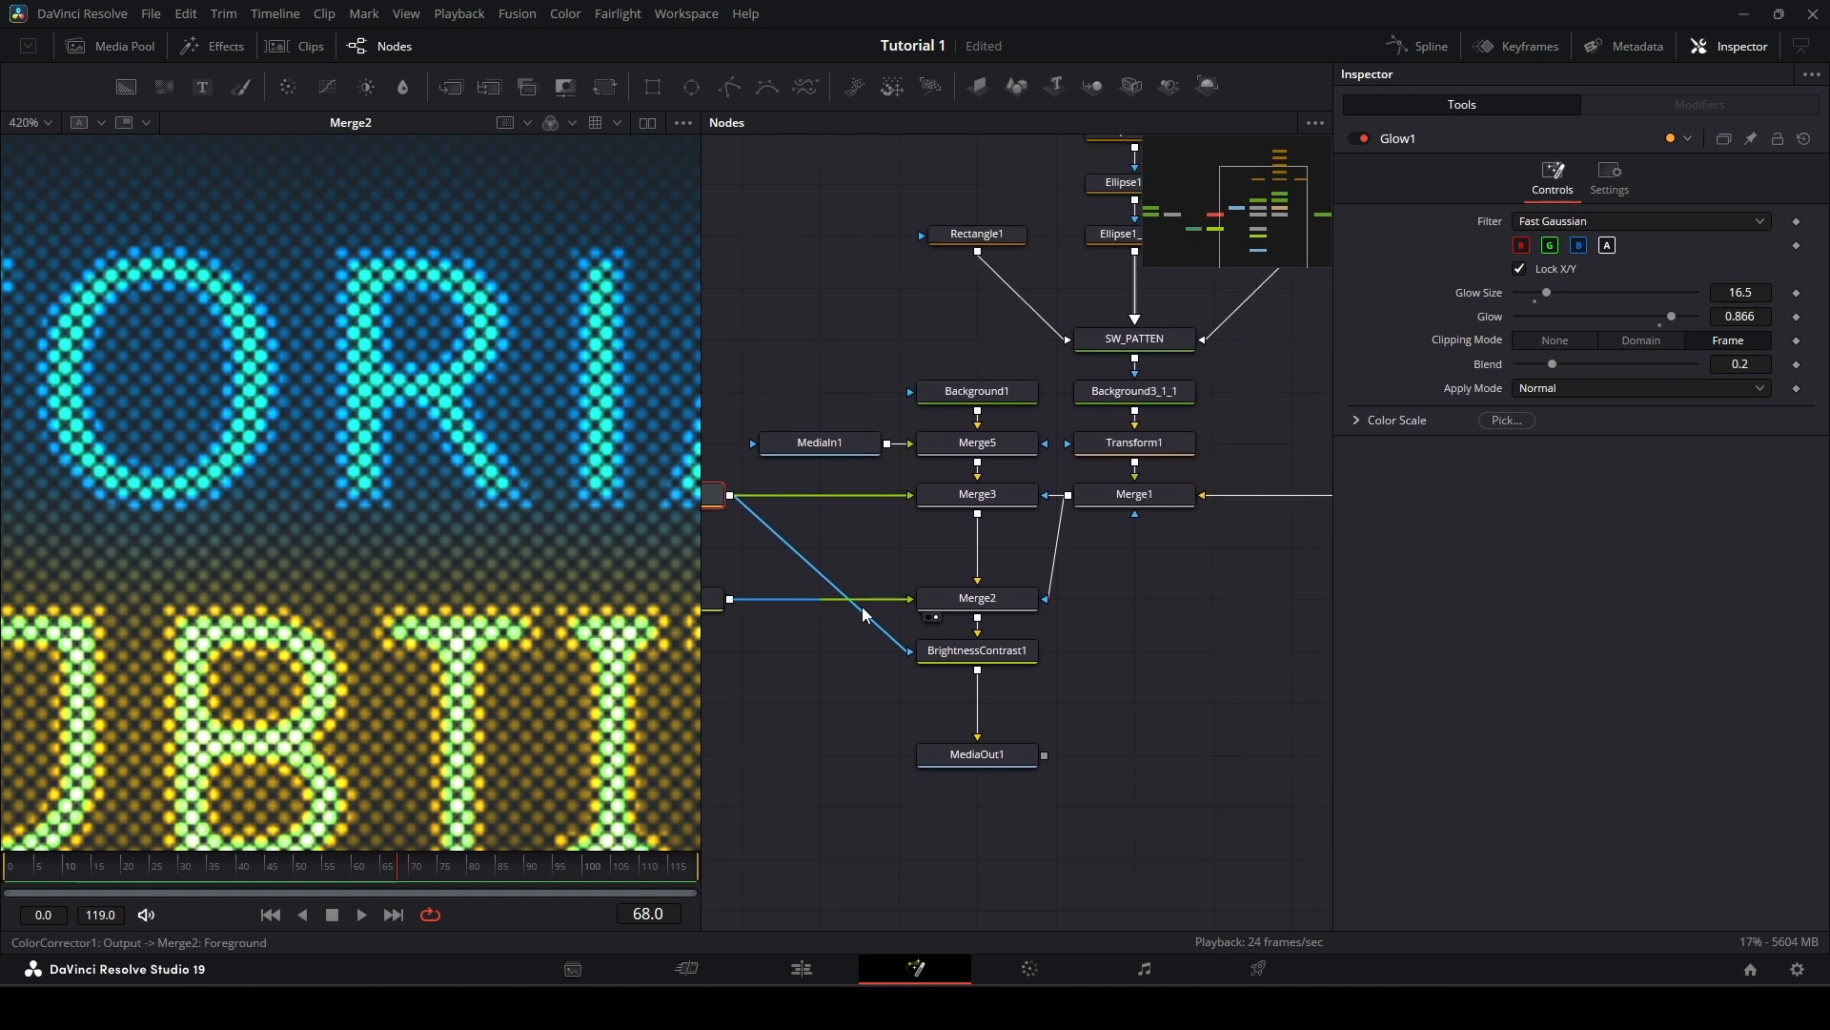
drag(1005, 656, 484, 558)
scroll(486, 523, down, 2)
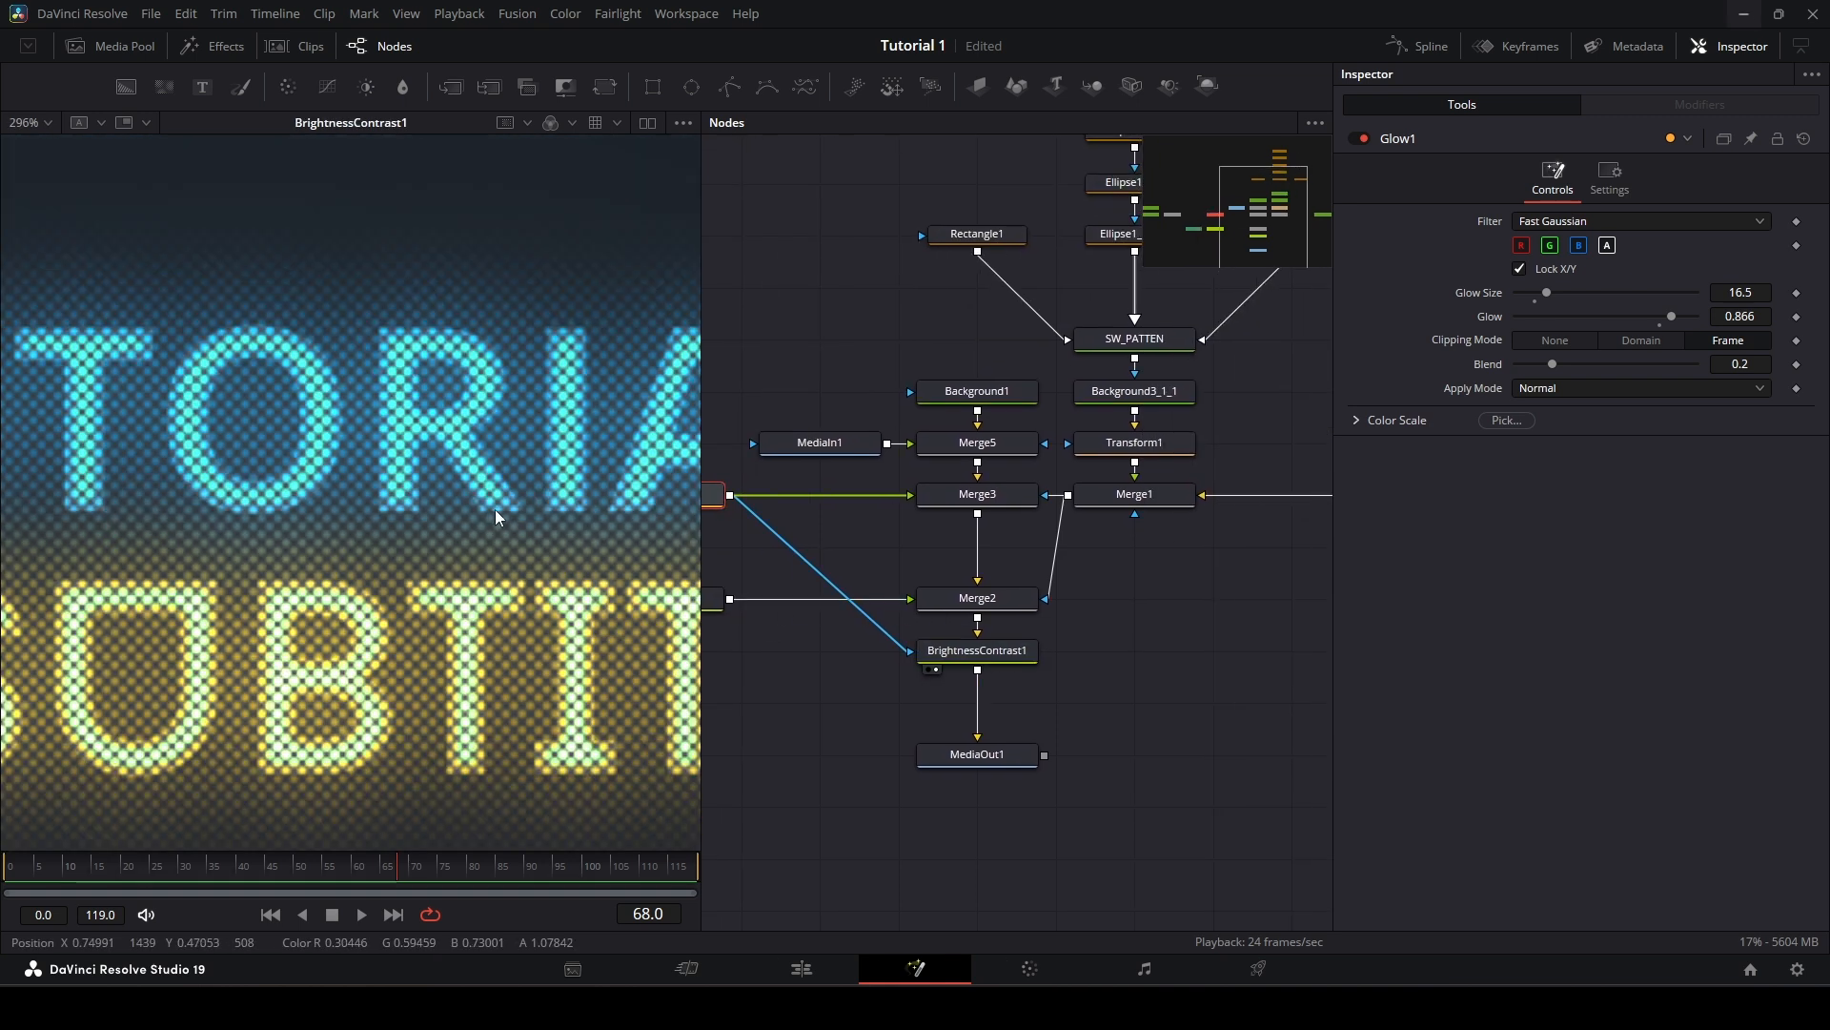
Step: Try disconnecting Glow1 from BrightnessContrast1's effect mask input, and undo the disconnection
drag(768, 551, 917, 576)
drag(1058, 684, 955, 592)
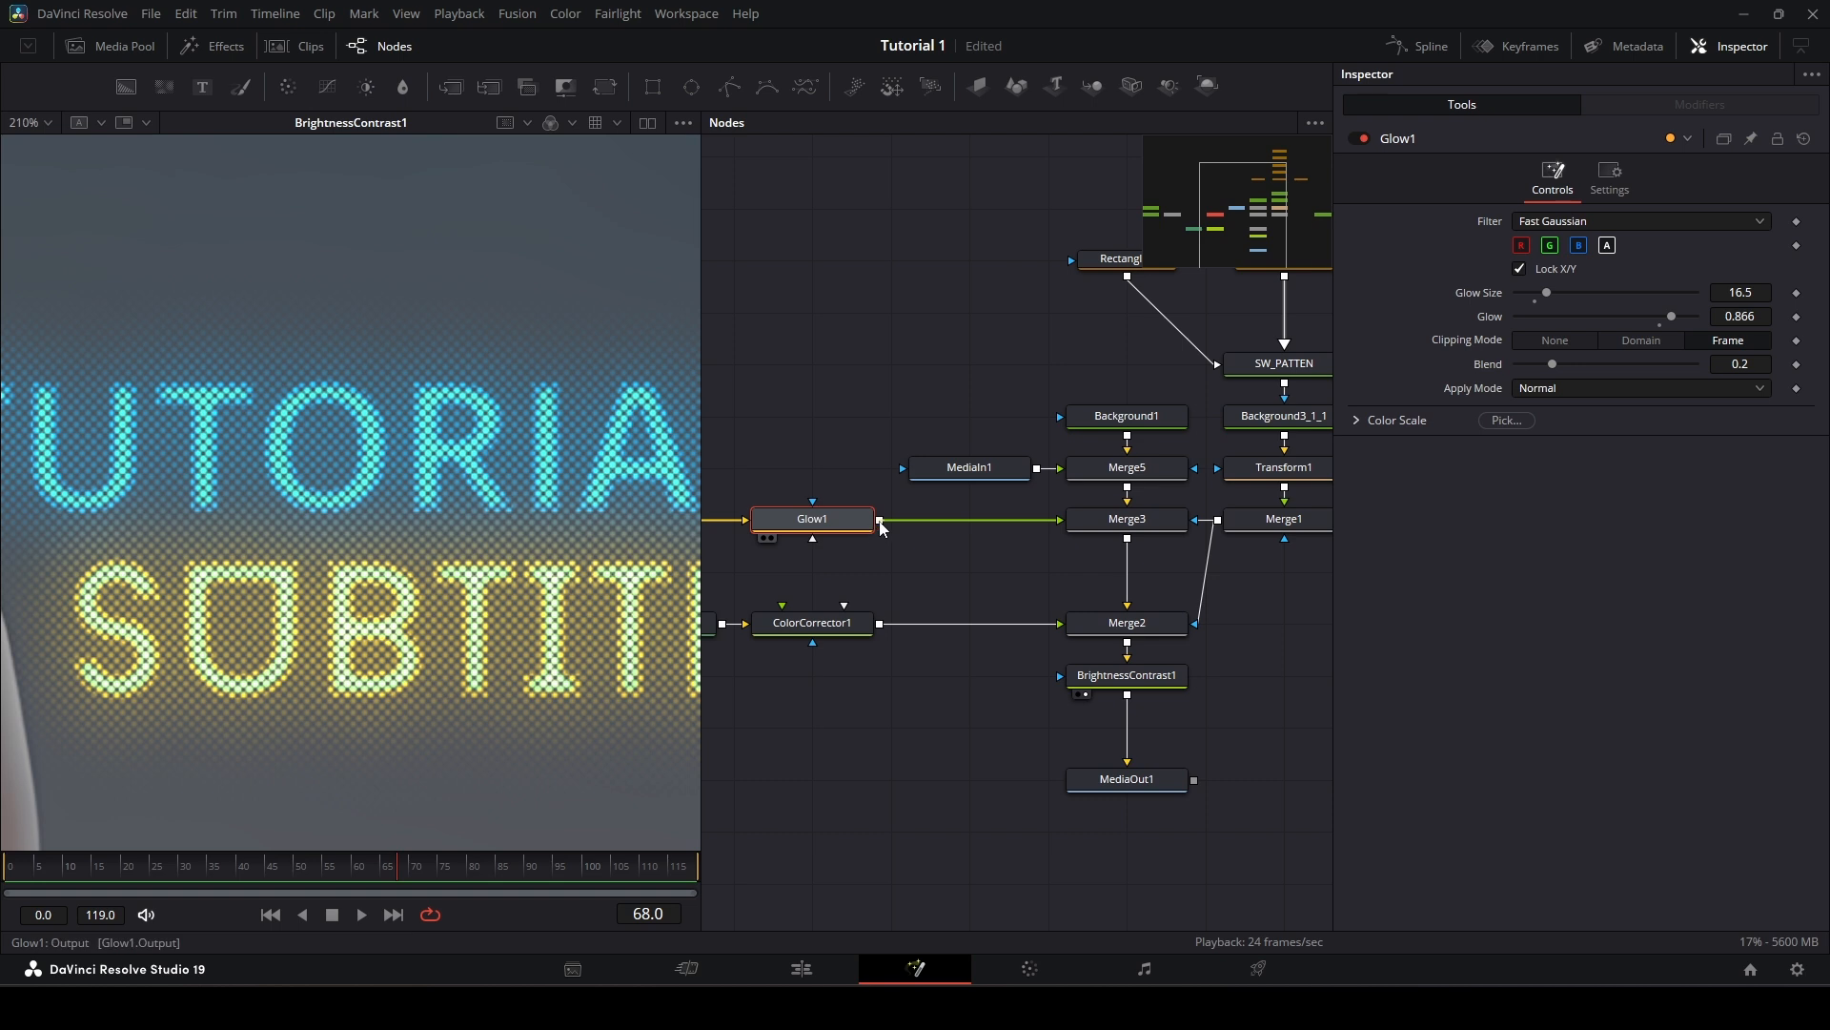
key(ctrl+z)
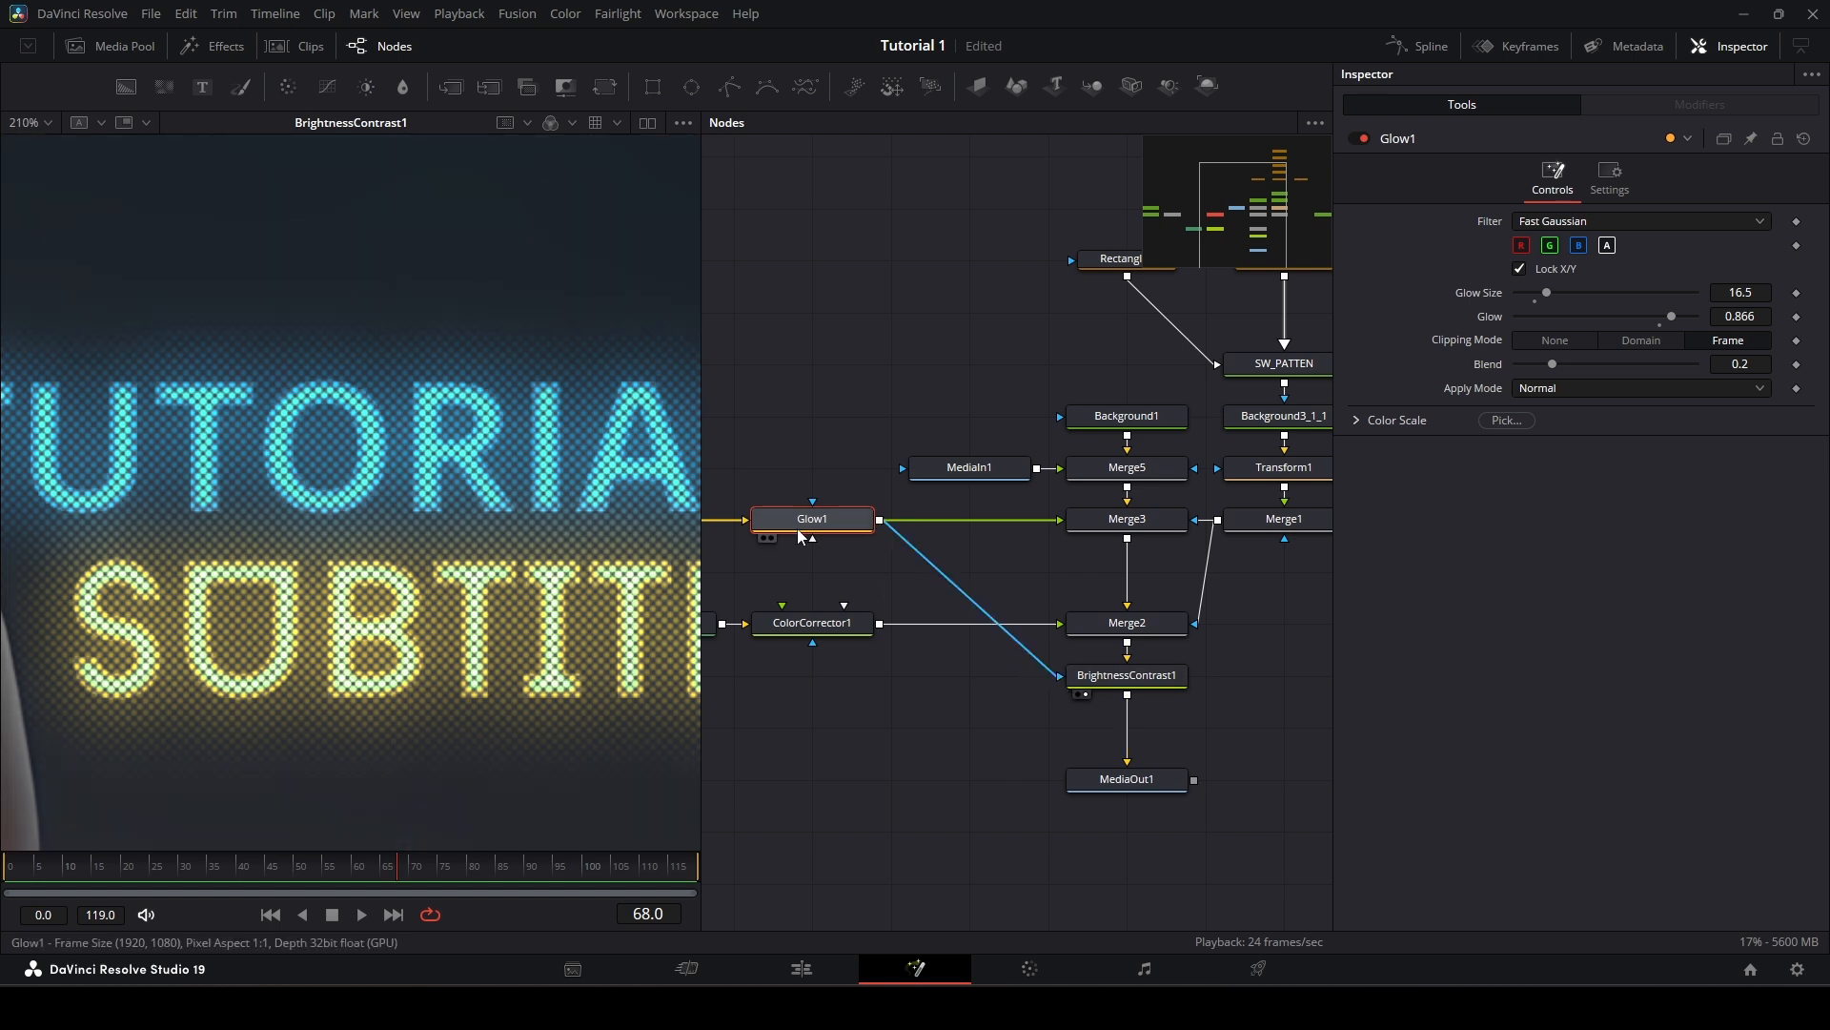
Step: View Glow1's output in the viewer
drag(891, 559, 971, 585)
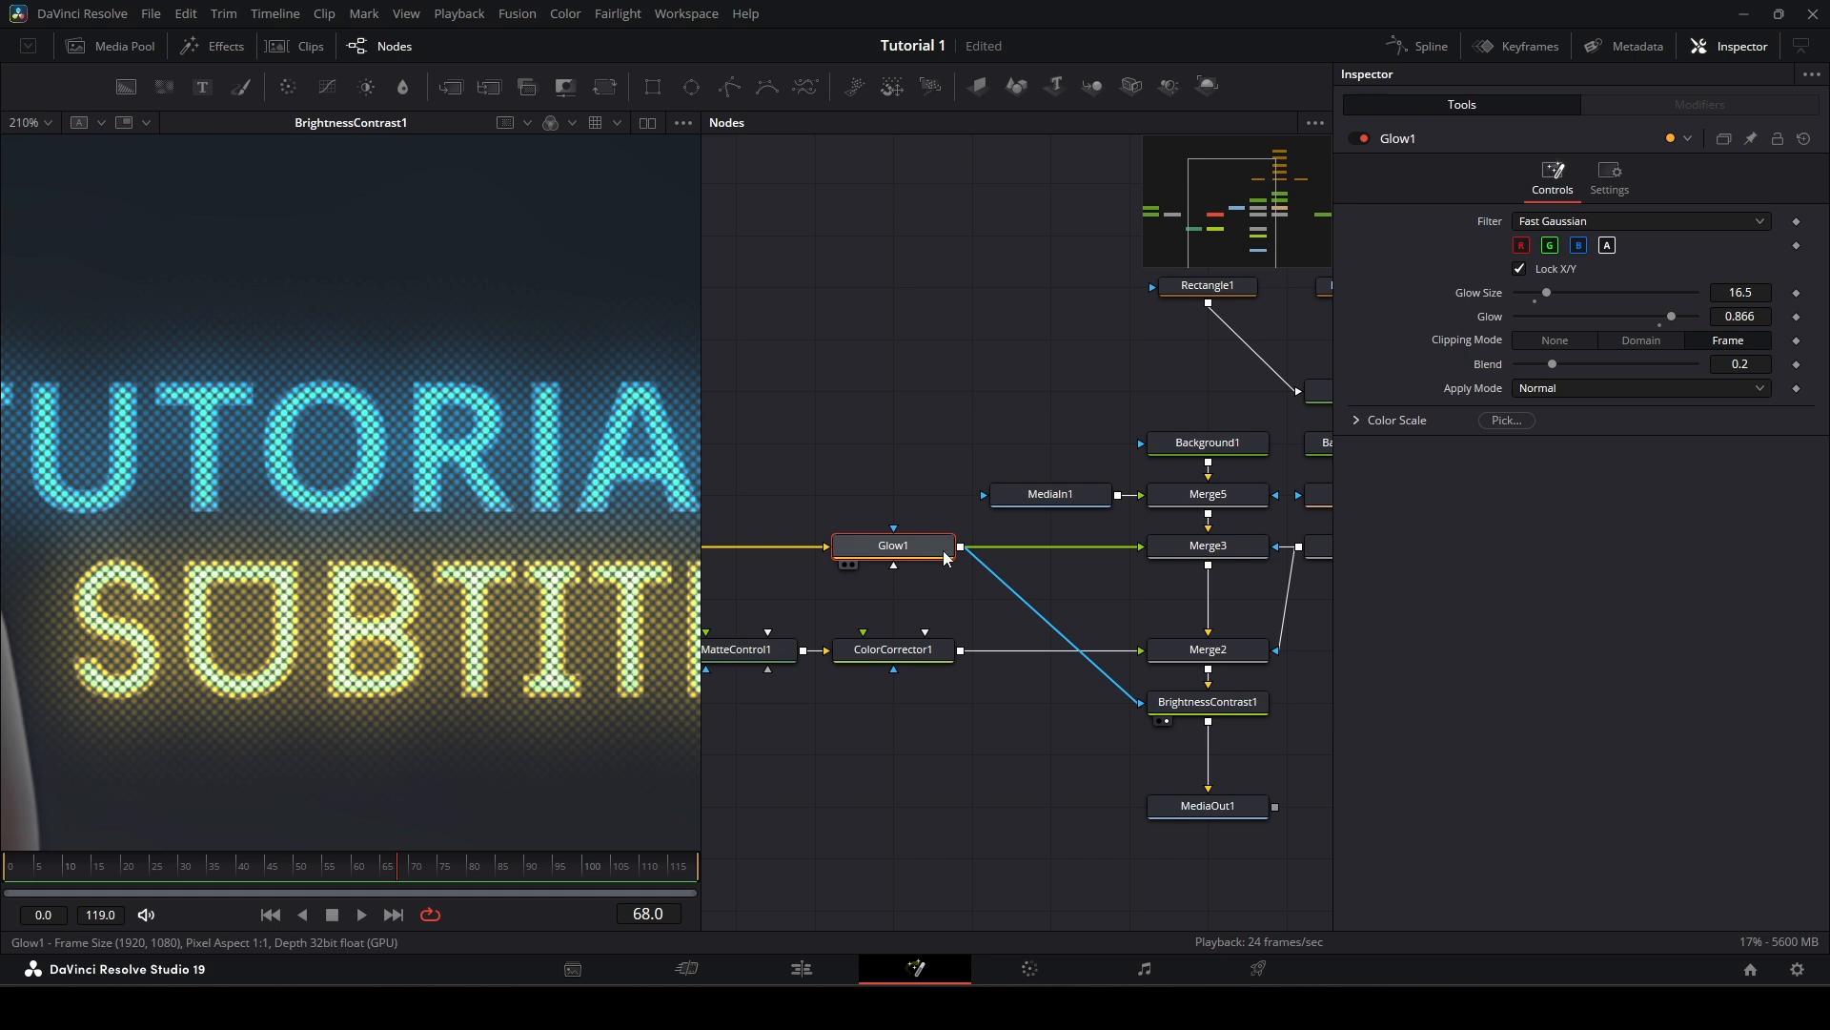
drag(912, 563, 545, 334)
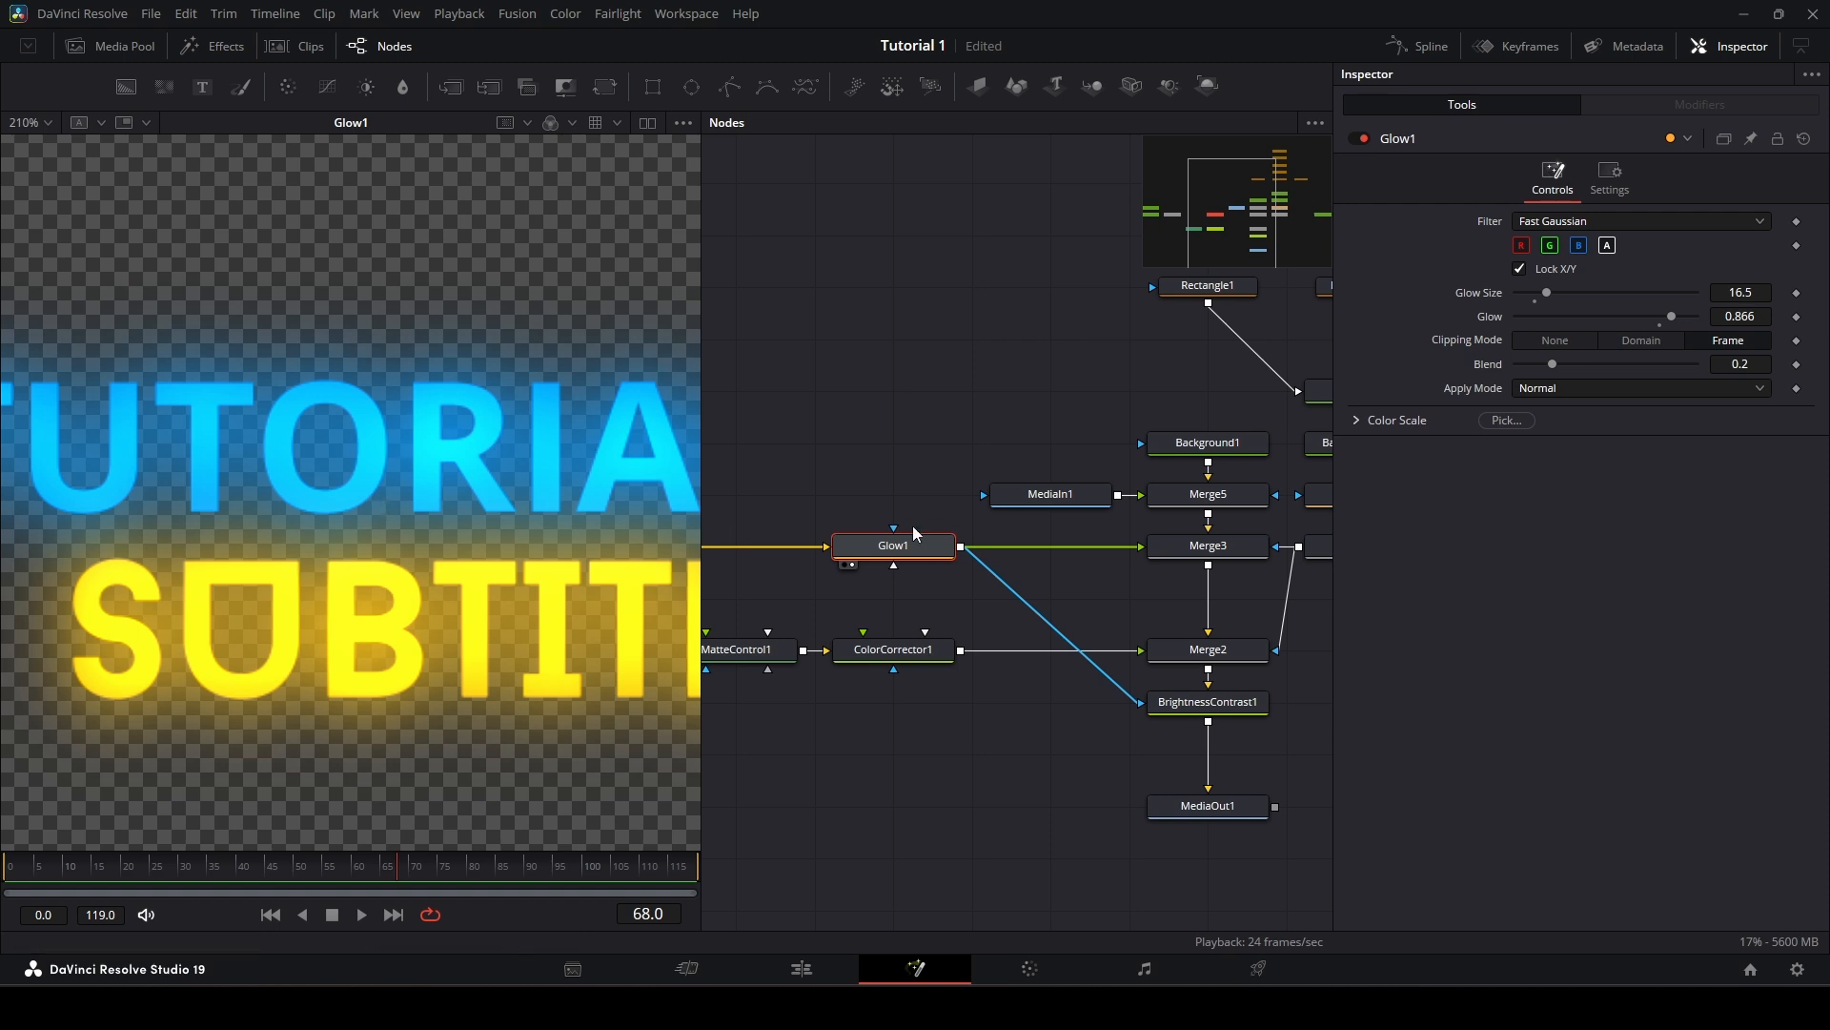
Step: View MediaOut1's output in the viewer instead of Glow1's
drag(1061, 620, 914, 536)
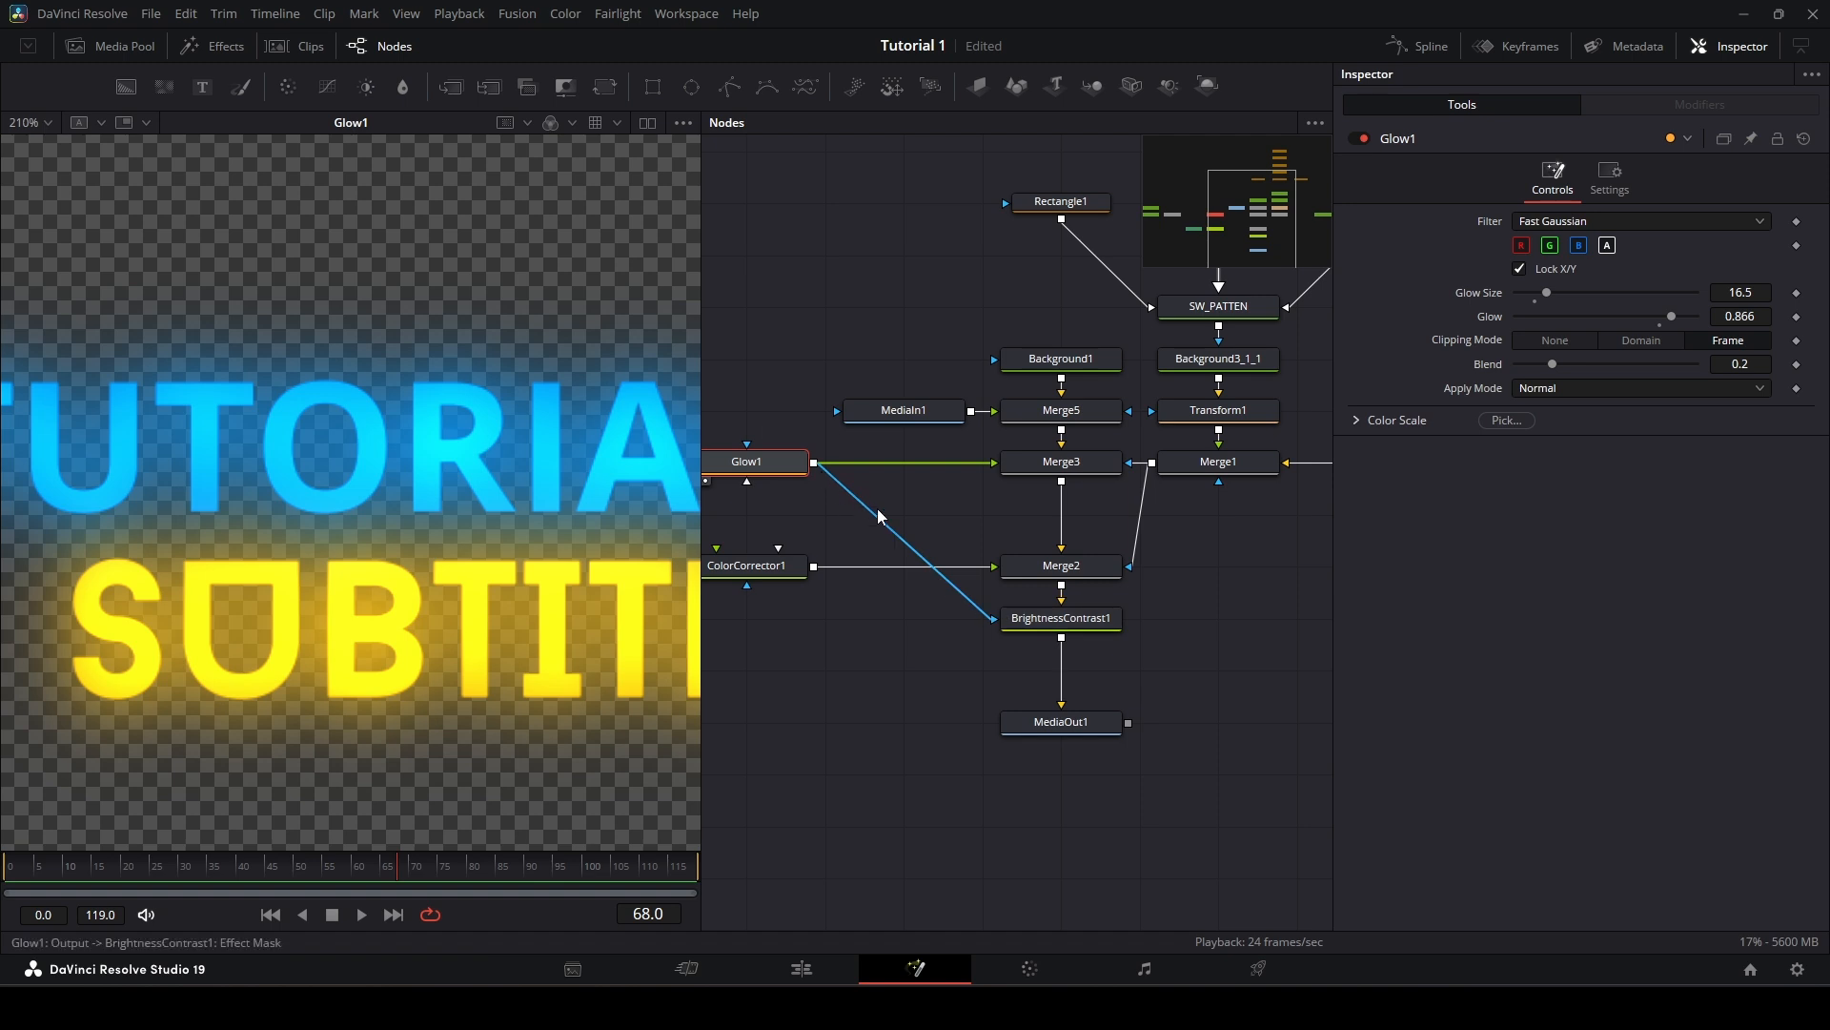
drag(1067, 623, 994, 503)
drag(1002, 622, 477, 542)
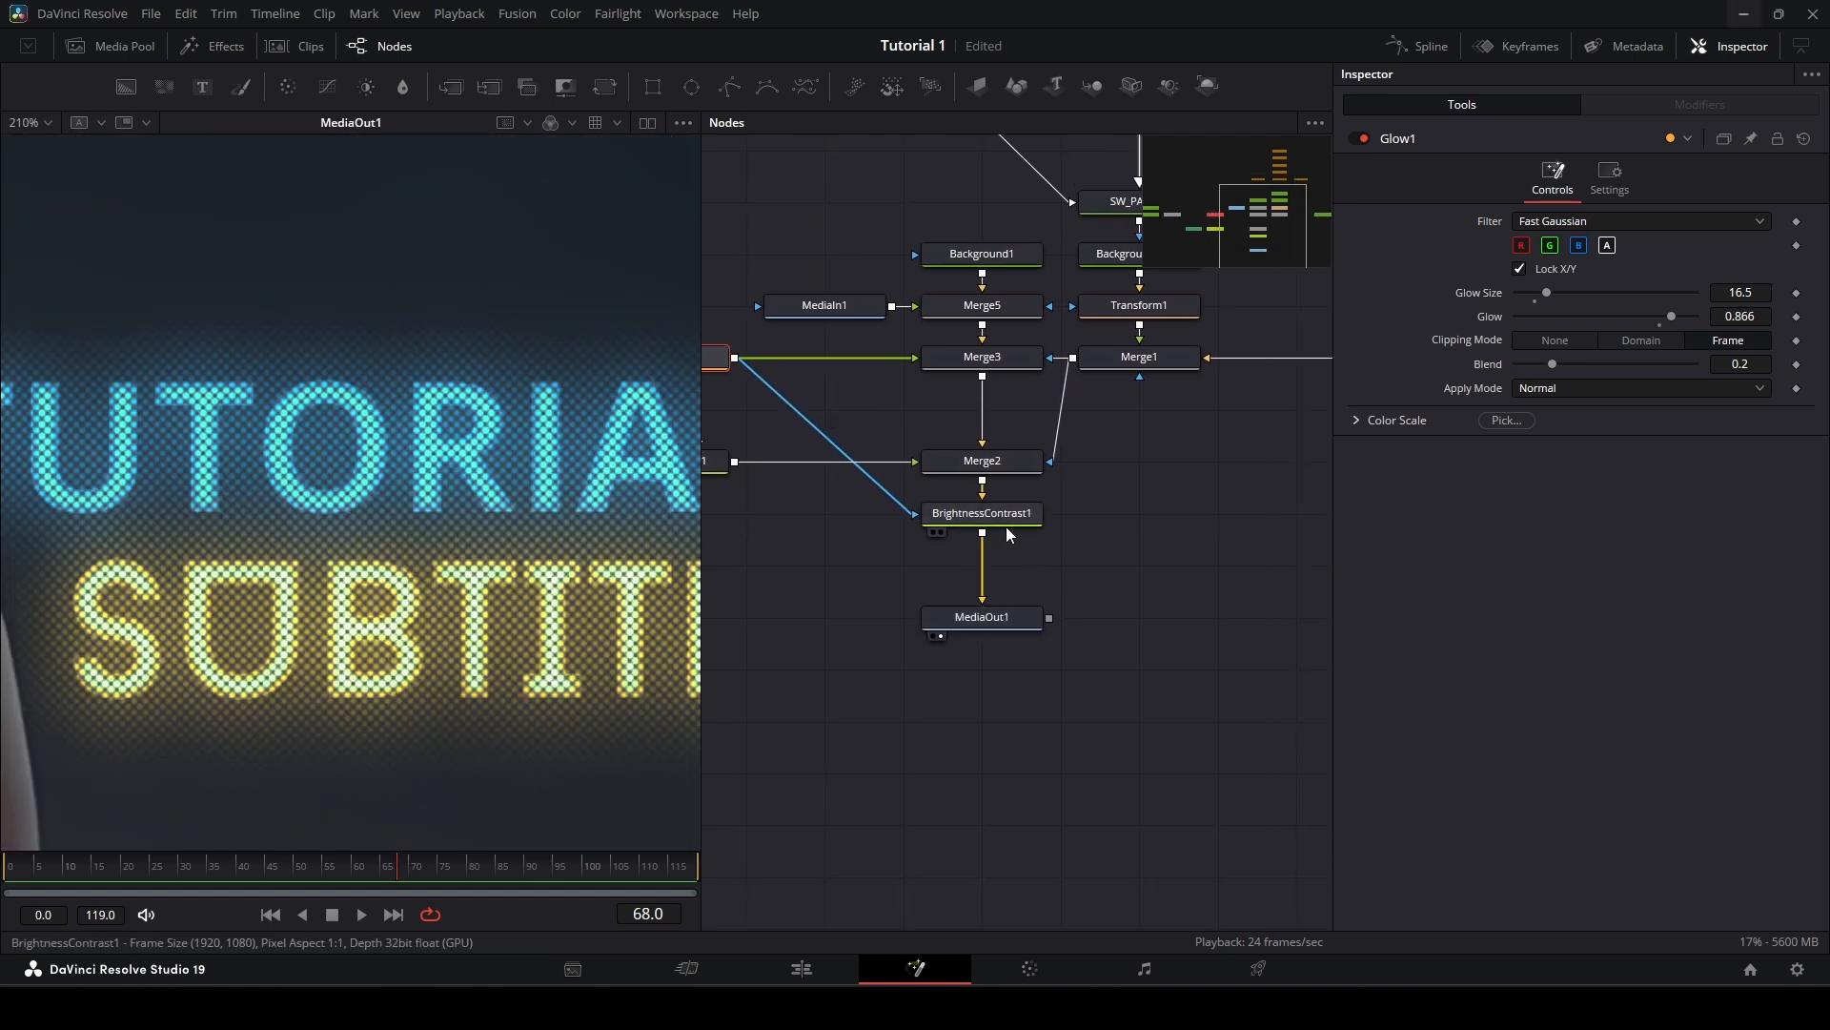
scroll(1005, 526, down, 5)
scroll(1005, 528, up, 4)
drag(1018, 522, 1022, 590)
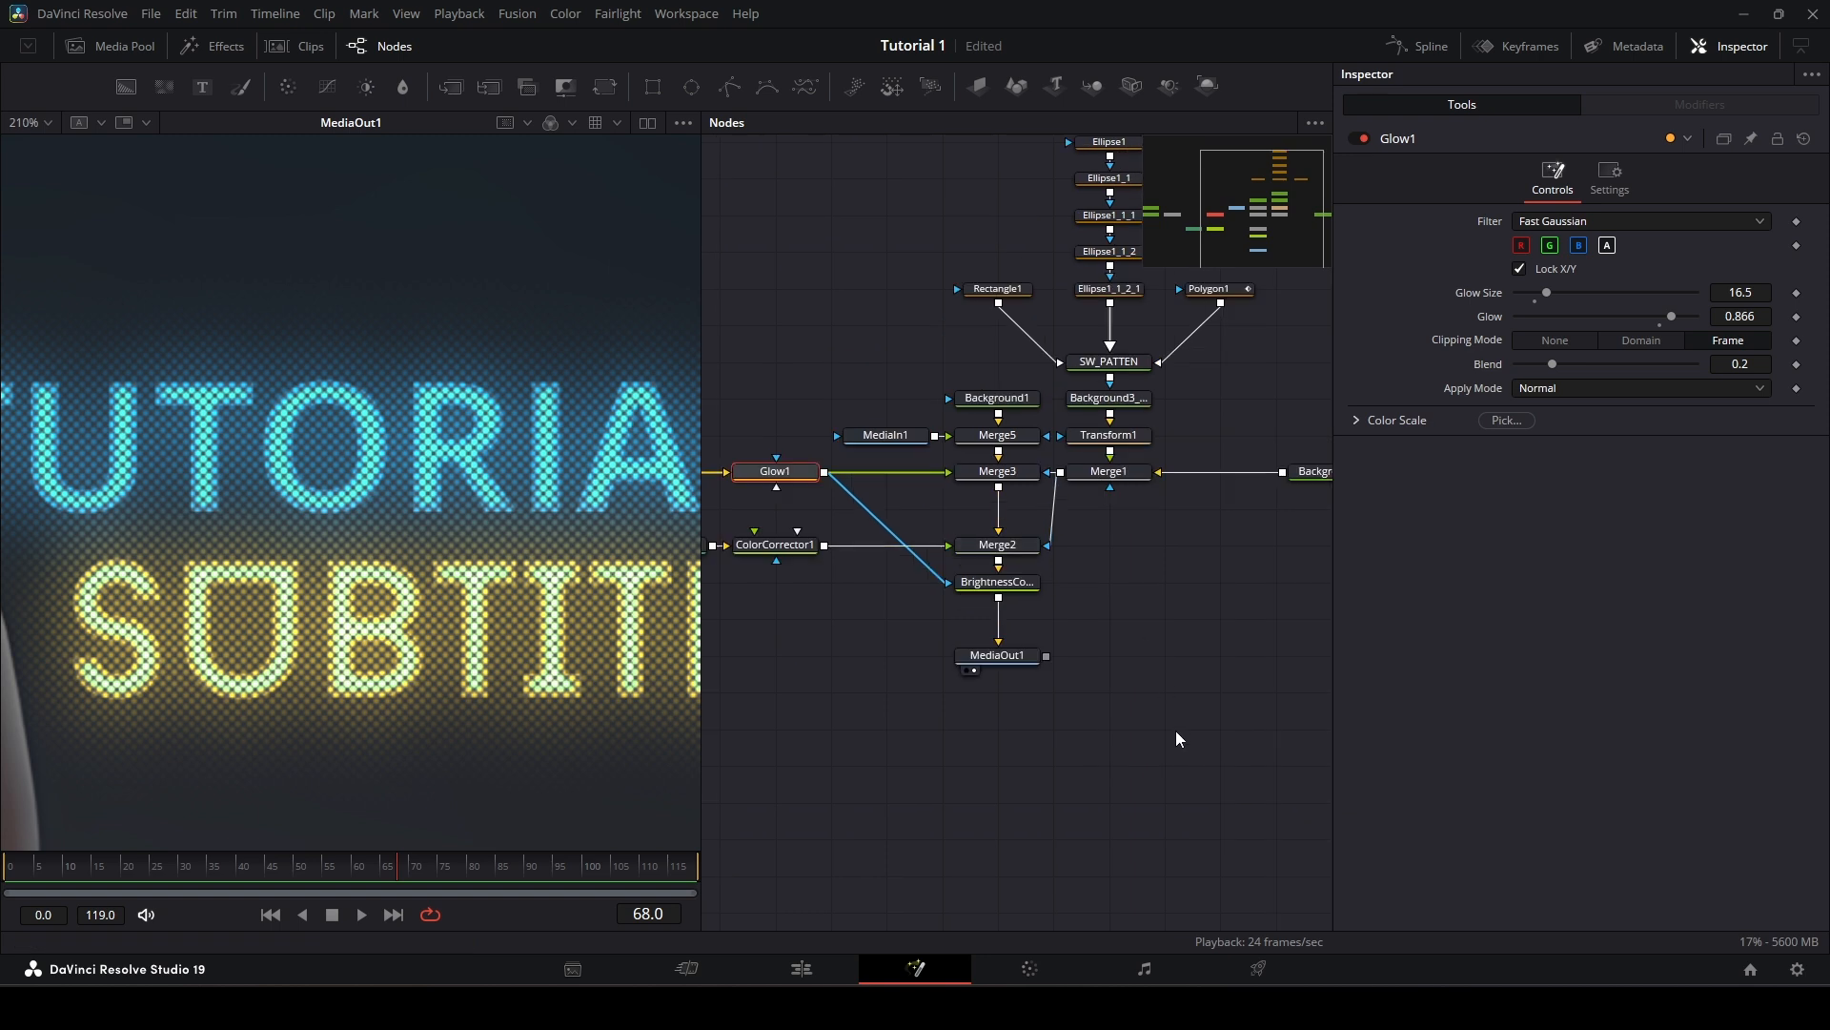
Step: Hide the Inspector and resize the viewer so the whole node tree fits in the node editor, and save the project
drag(700, 458, 242, 458)
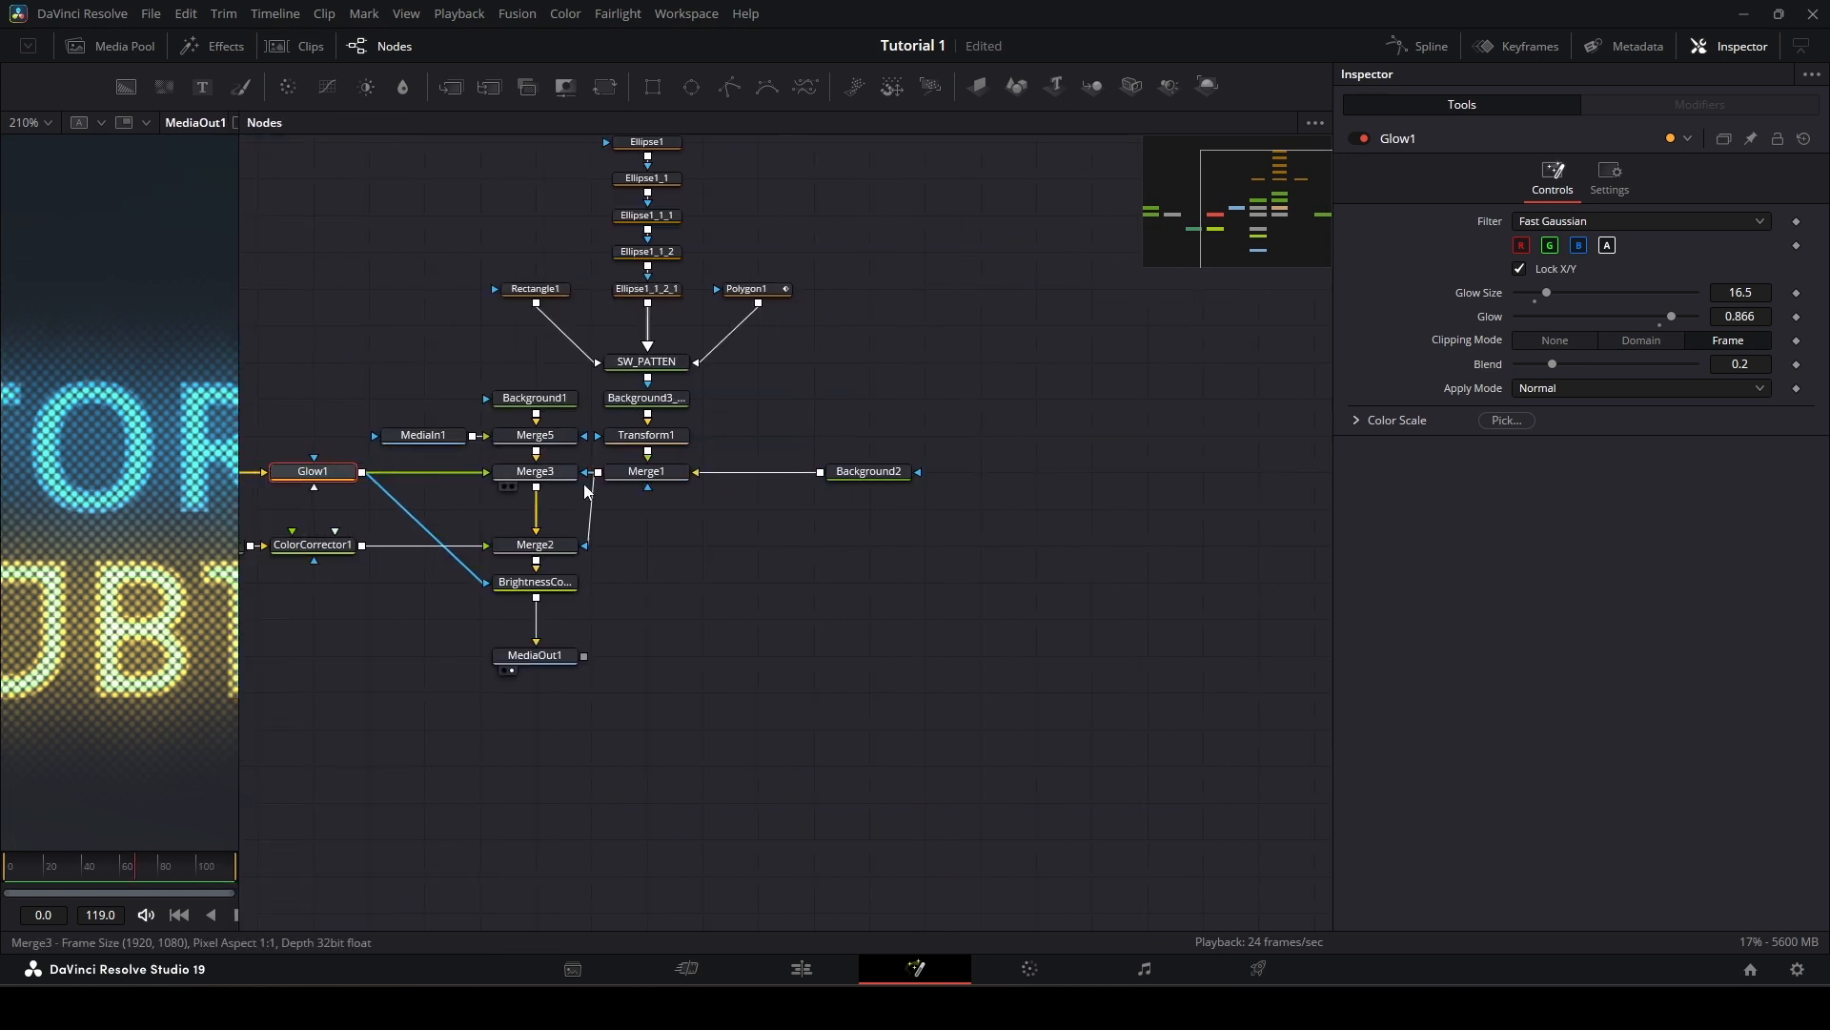
drag(993, 572, 1395, 724)
click(1711, 49)
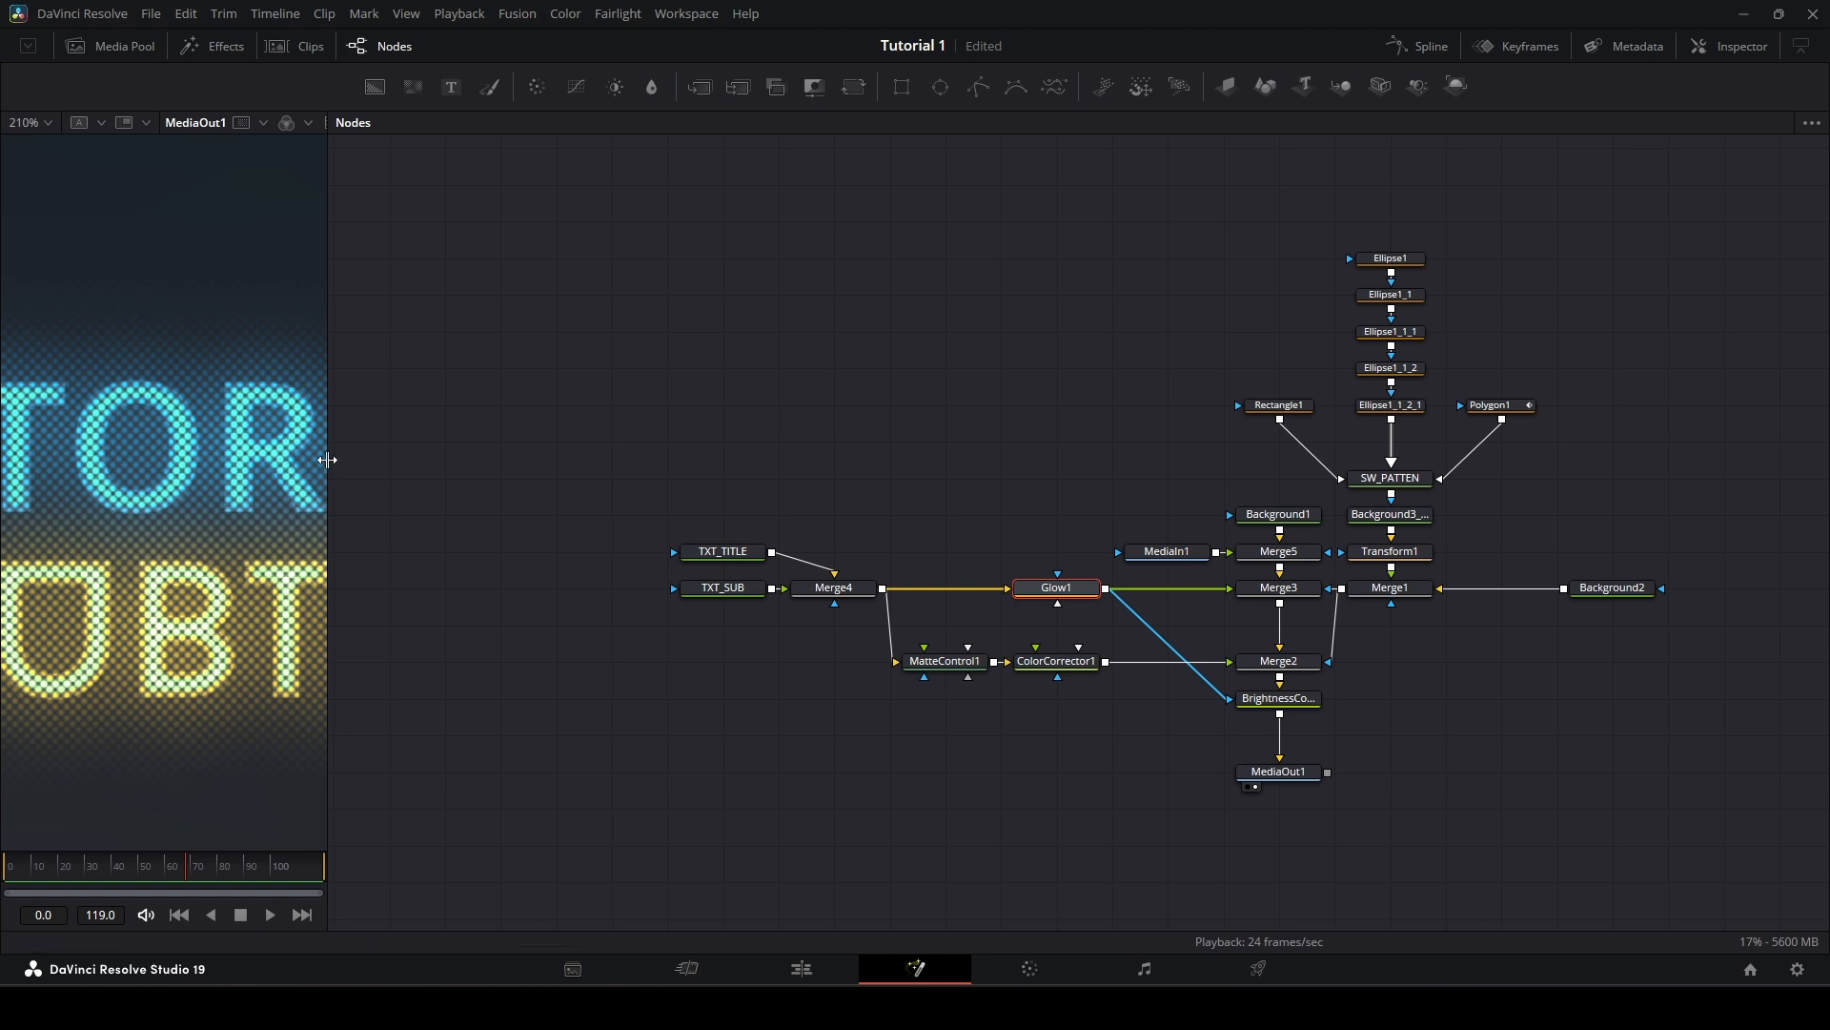
drag(327, 462, 691, 462)
drag(891, 381, 886, 383)
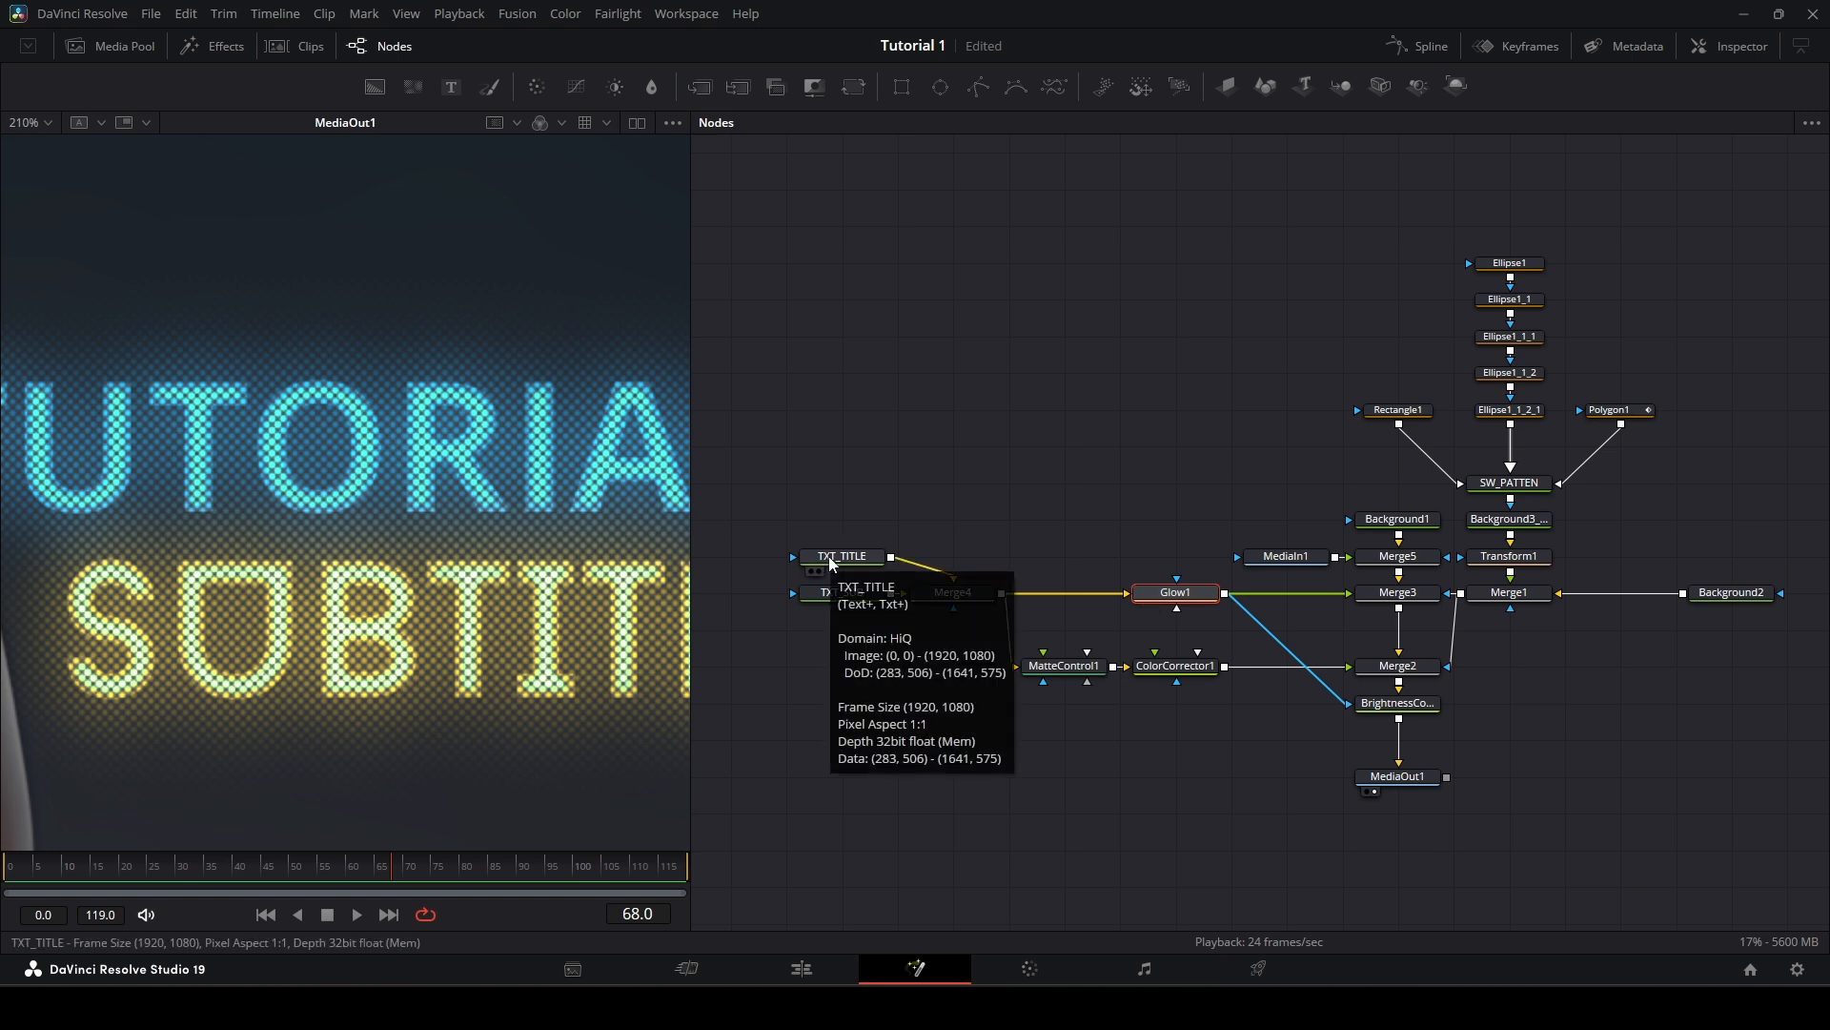
key(ctrl+s)
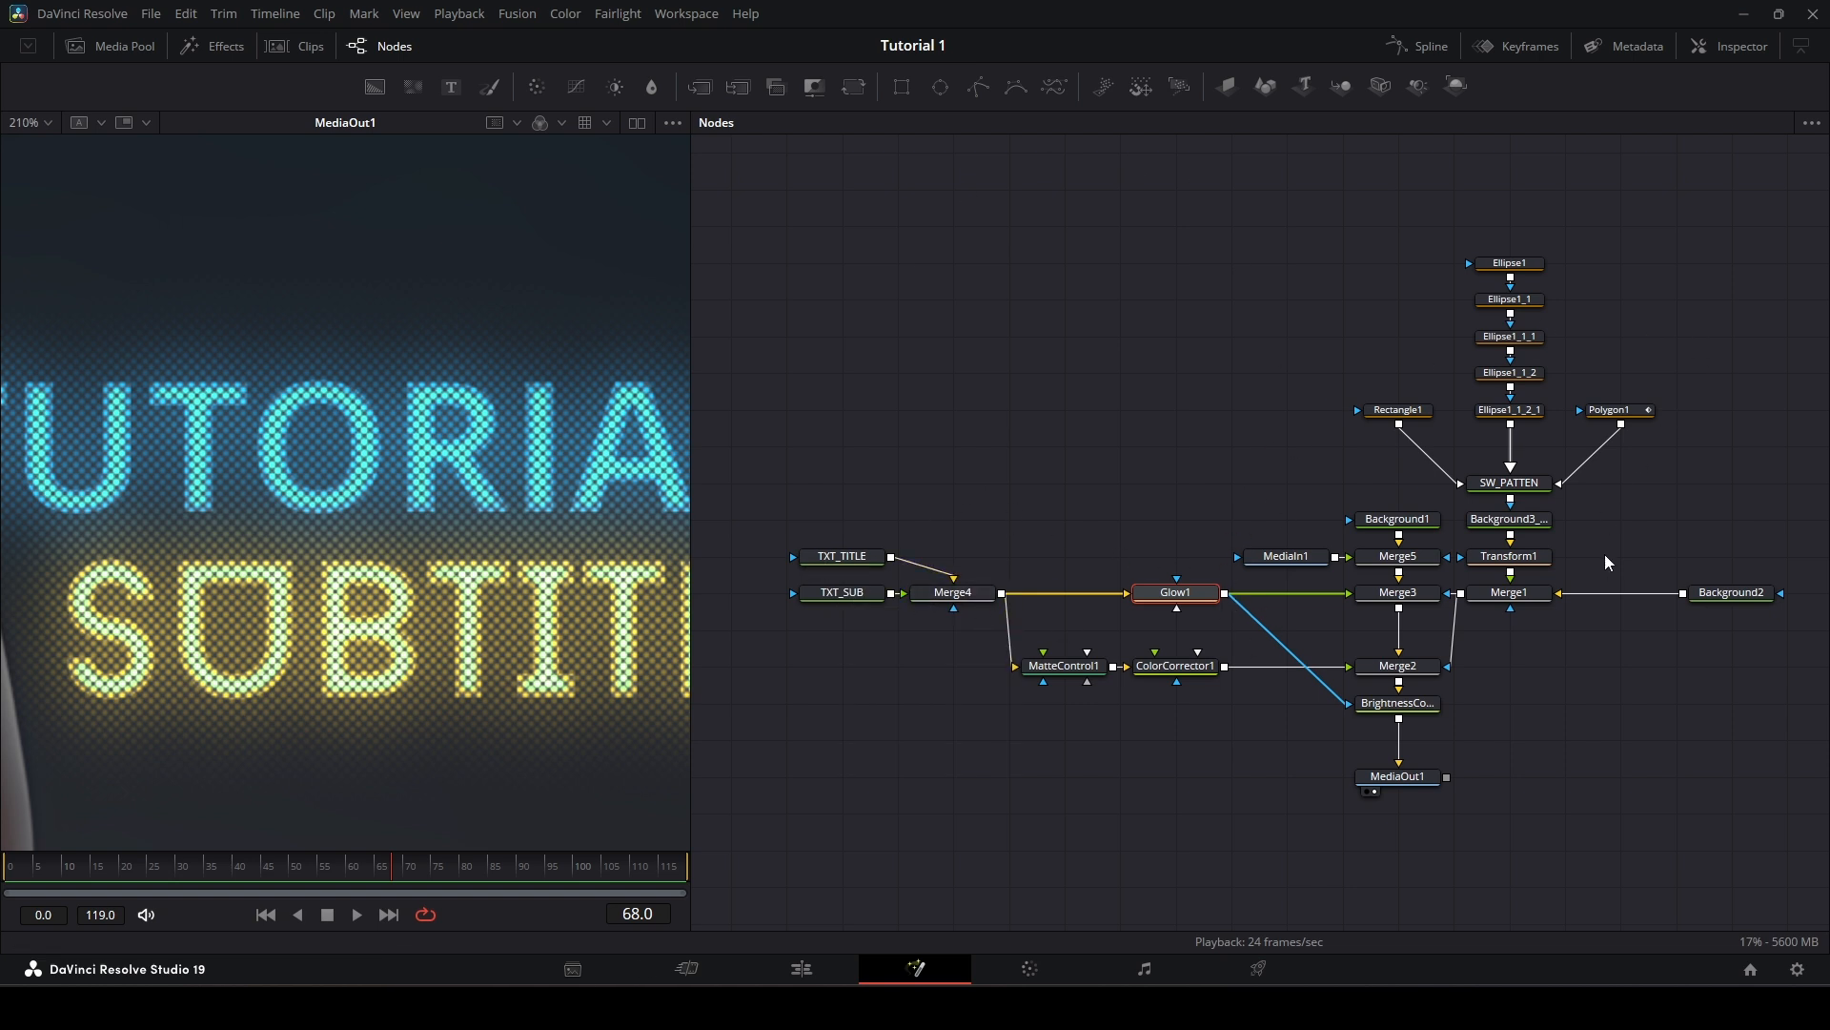
Step: Select the Ellipse, Rectangle and Polygon mask nodes feeding SW_PATTEN, and clear the selection
drag(1585, 621, 1488, 608)
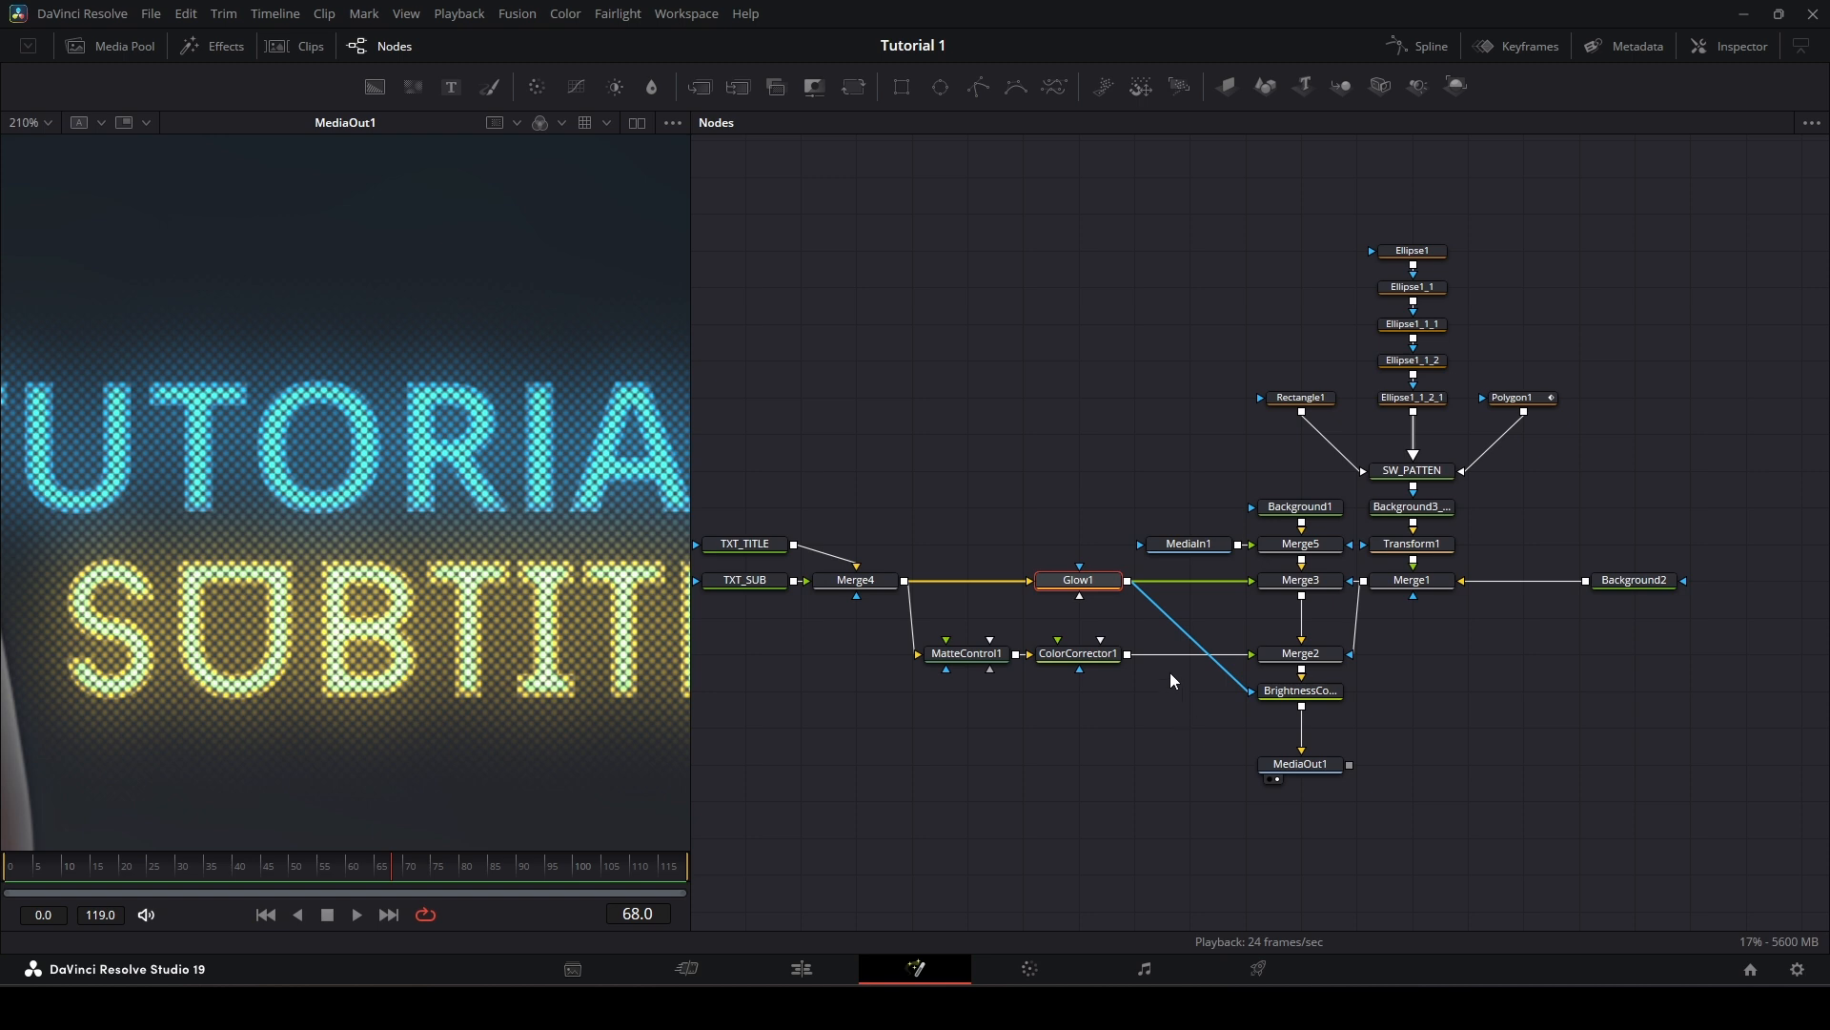
drag(1103, 764, 1231, 783)
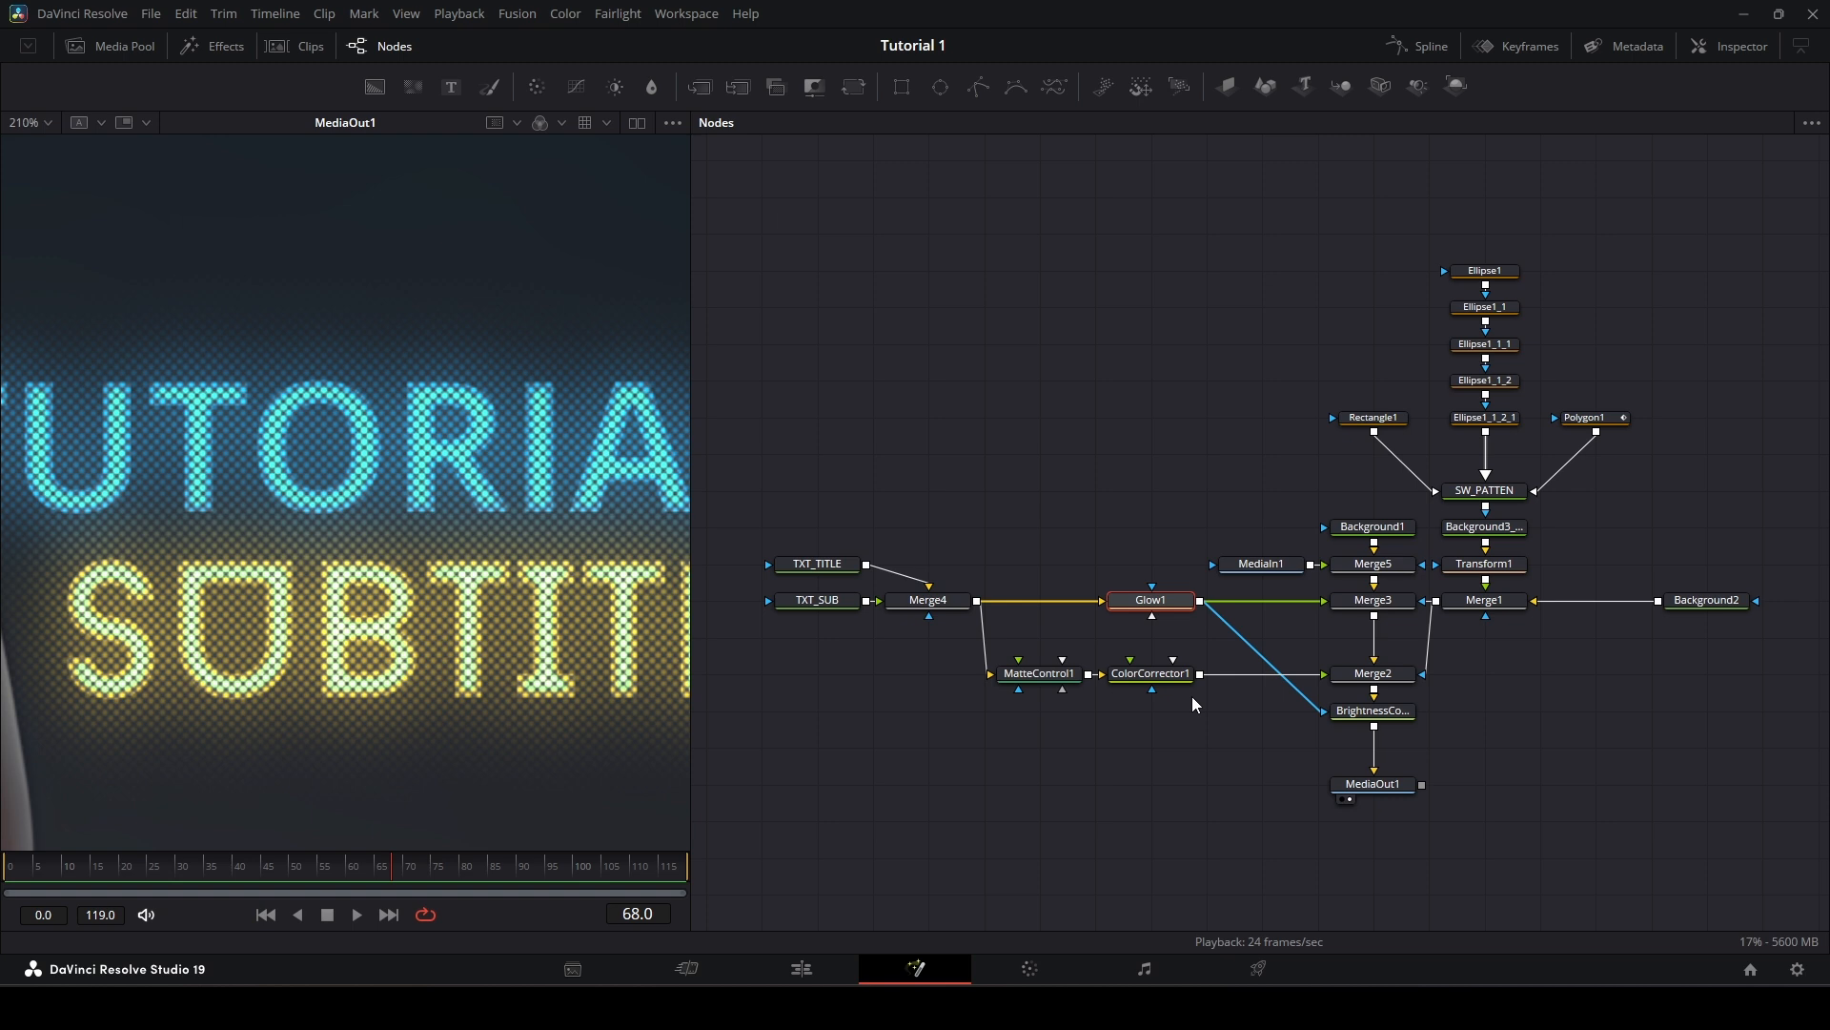
drag(1432, 277, 1170, 287)
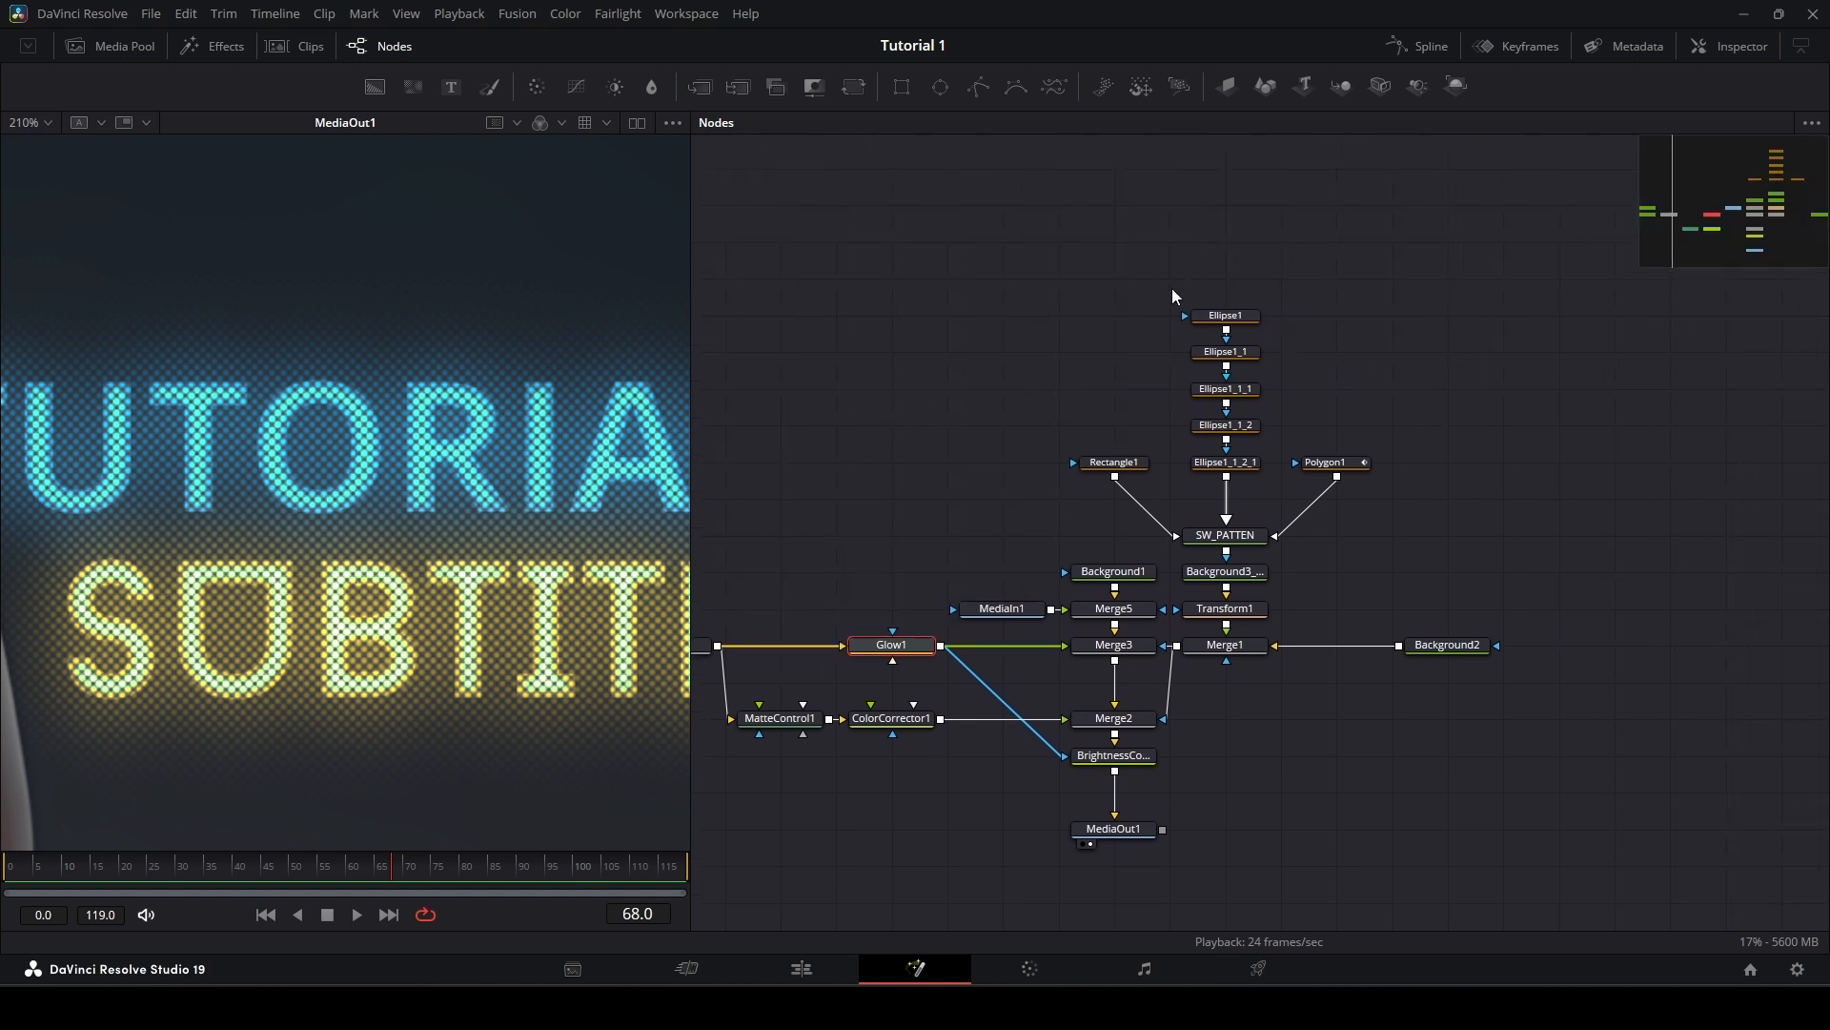
drag(1044, 280, 1456, 519)
click(1061, 324)
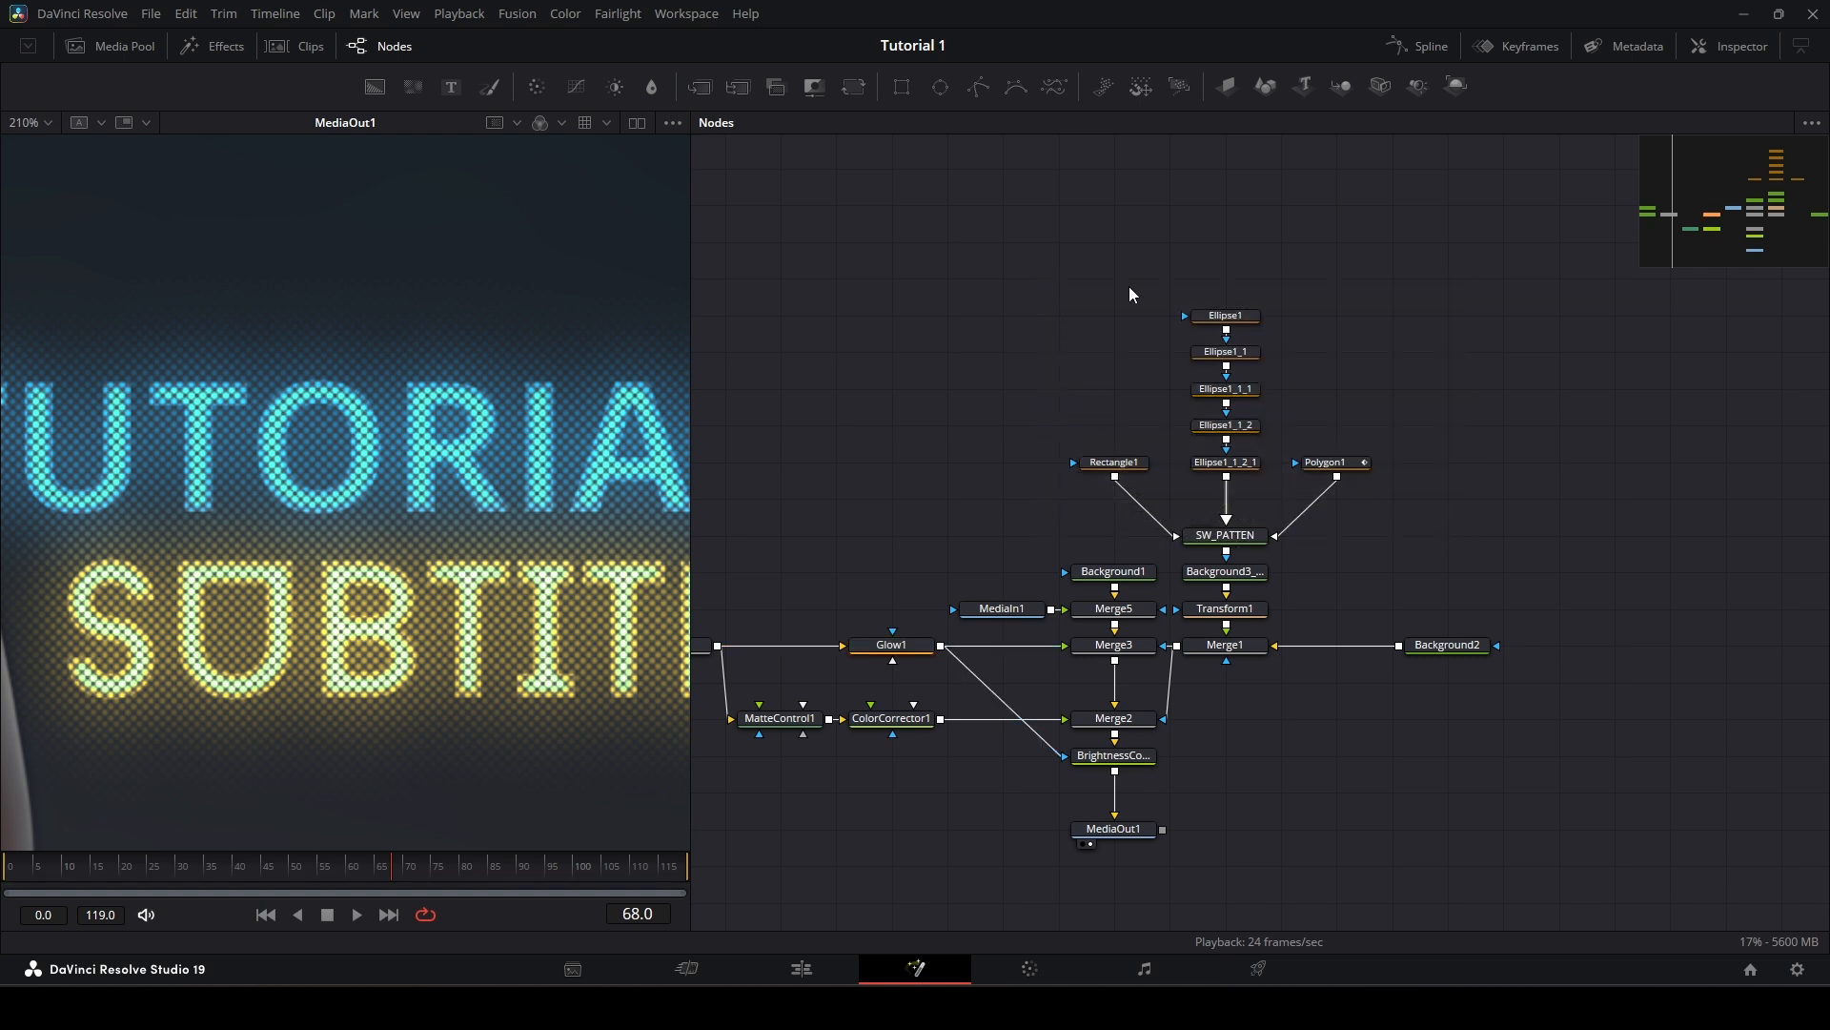
drag(992, 243, 1516, 399)
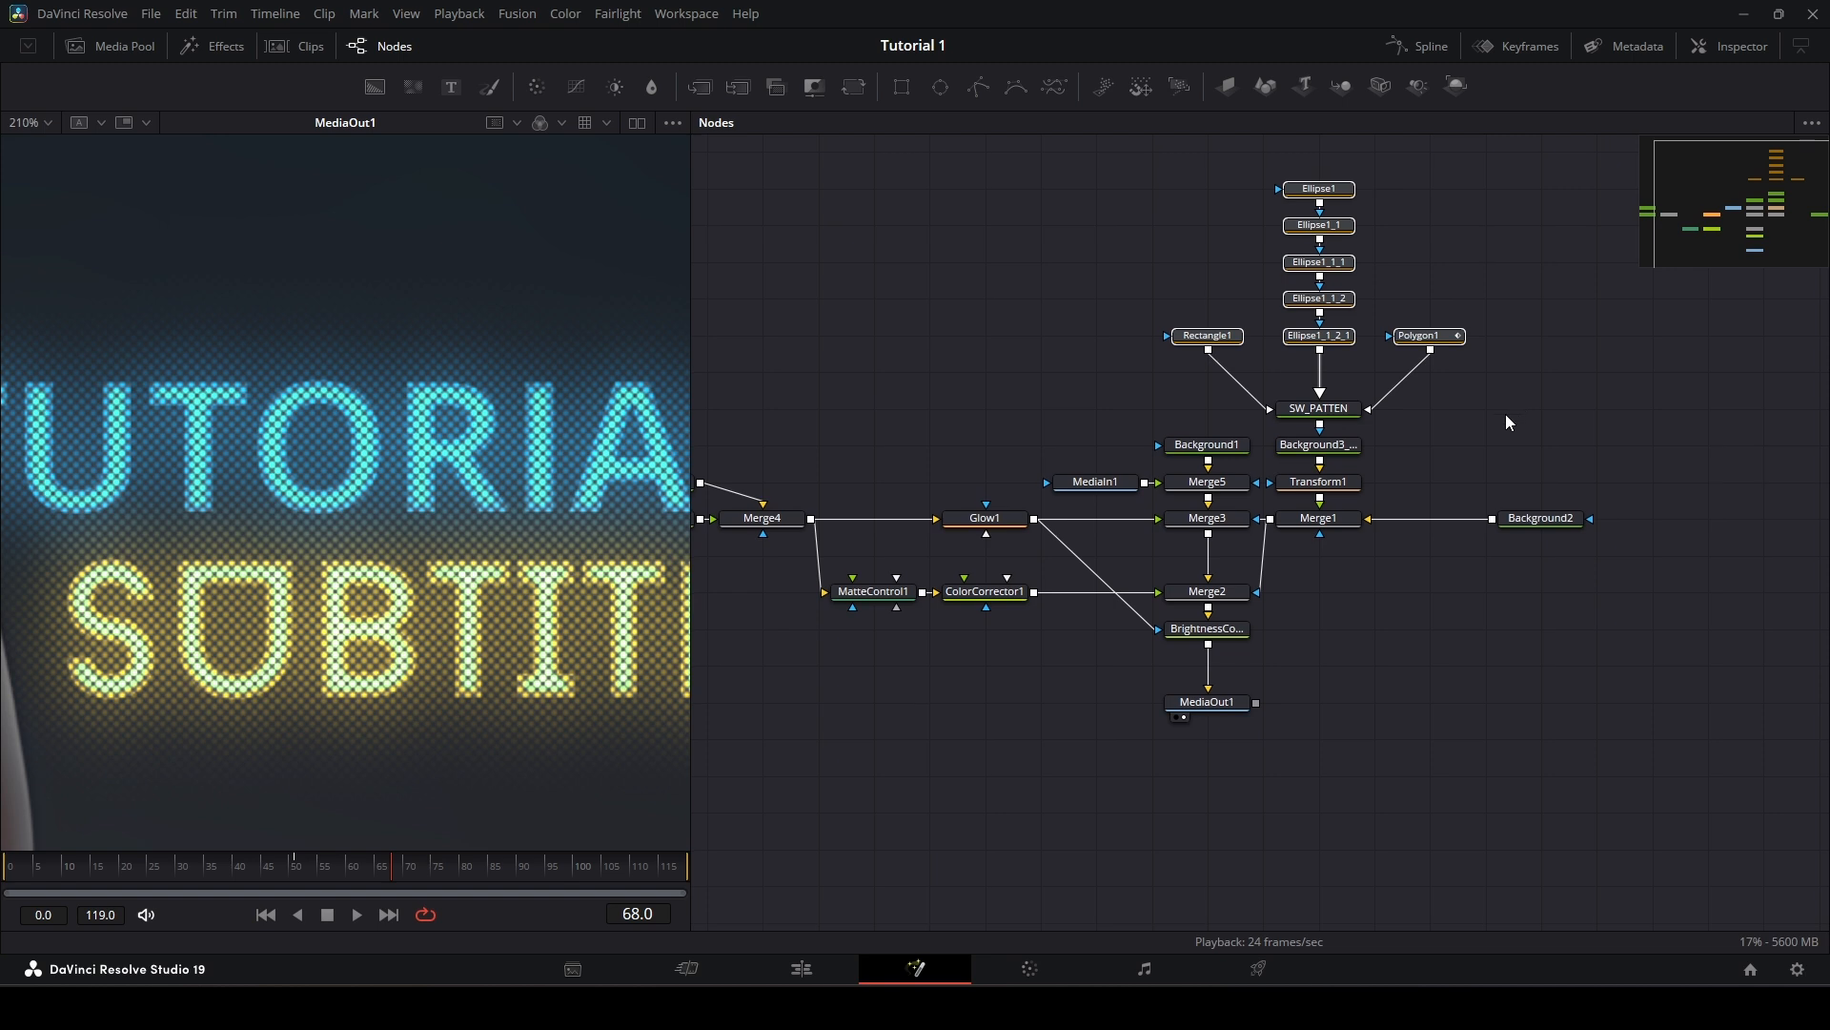
drag(1027, 322, 1183, 441)
click(1165, 463)
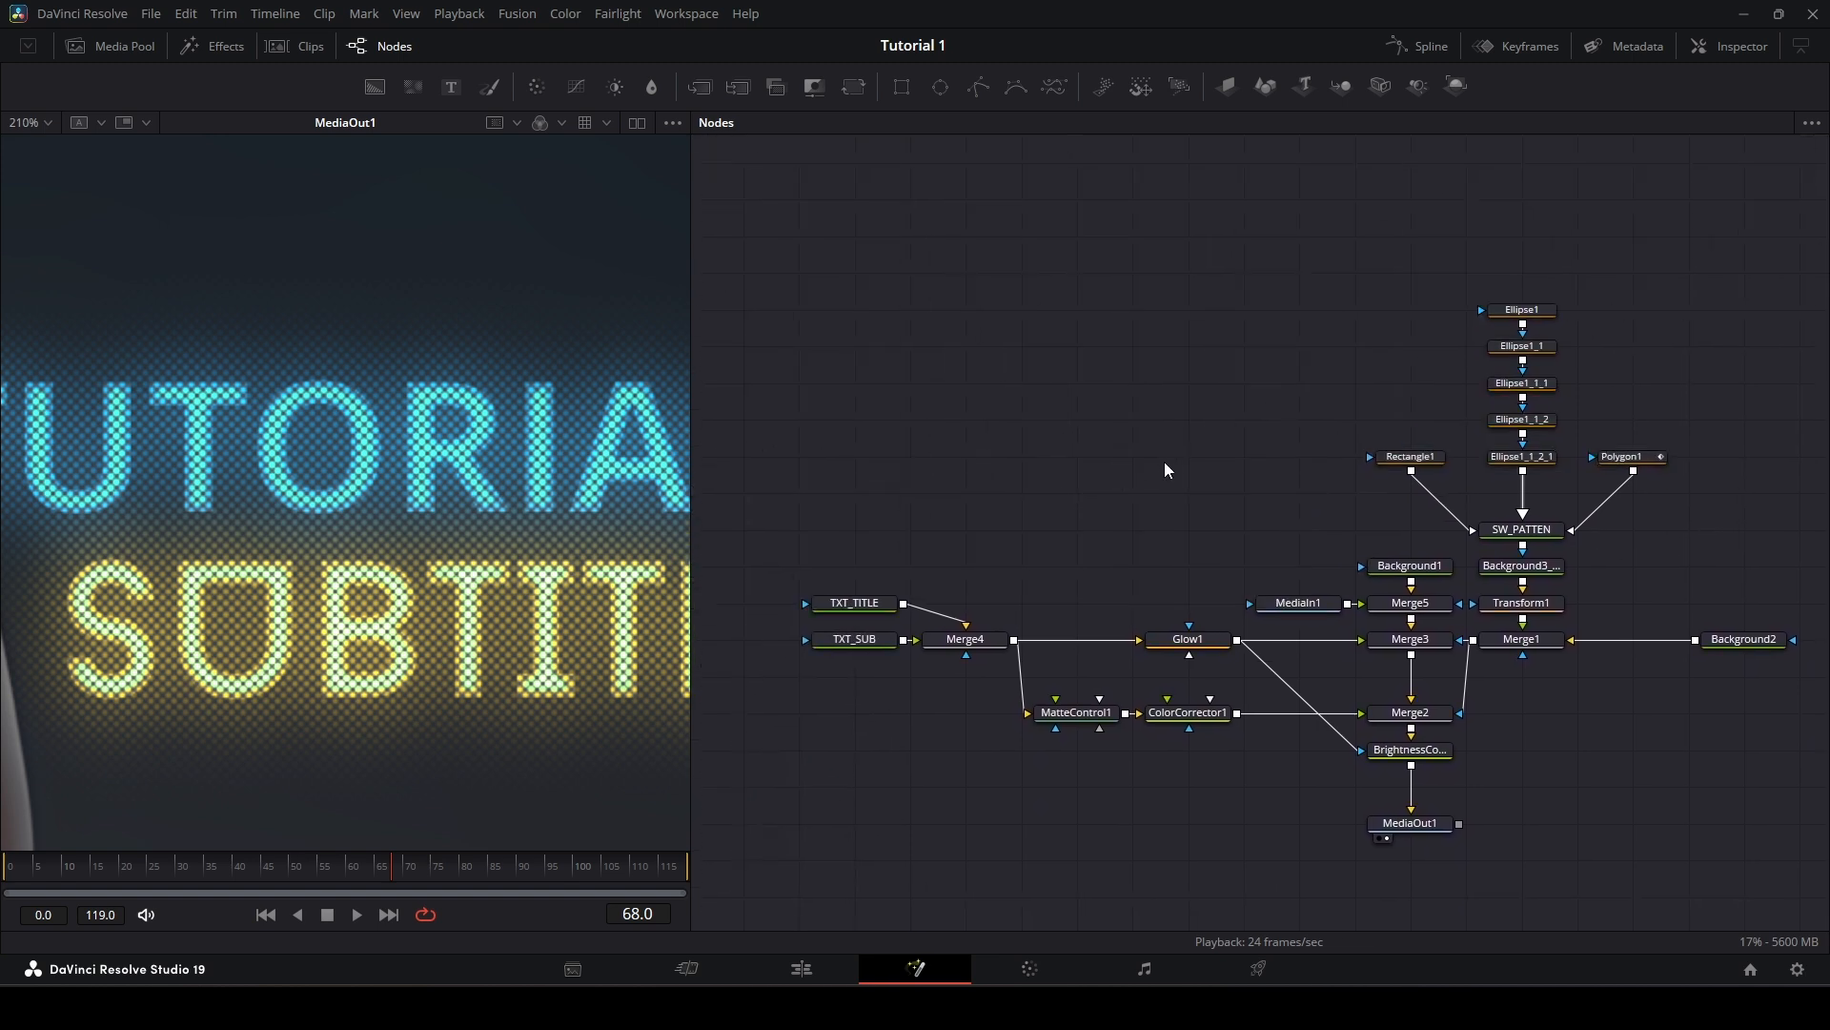
drag(1116, 441, 1062, 438)
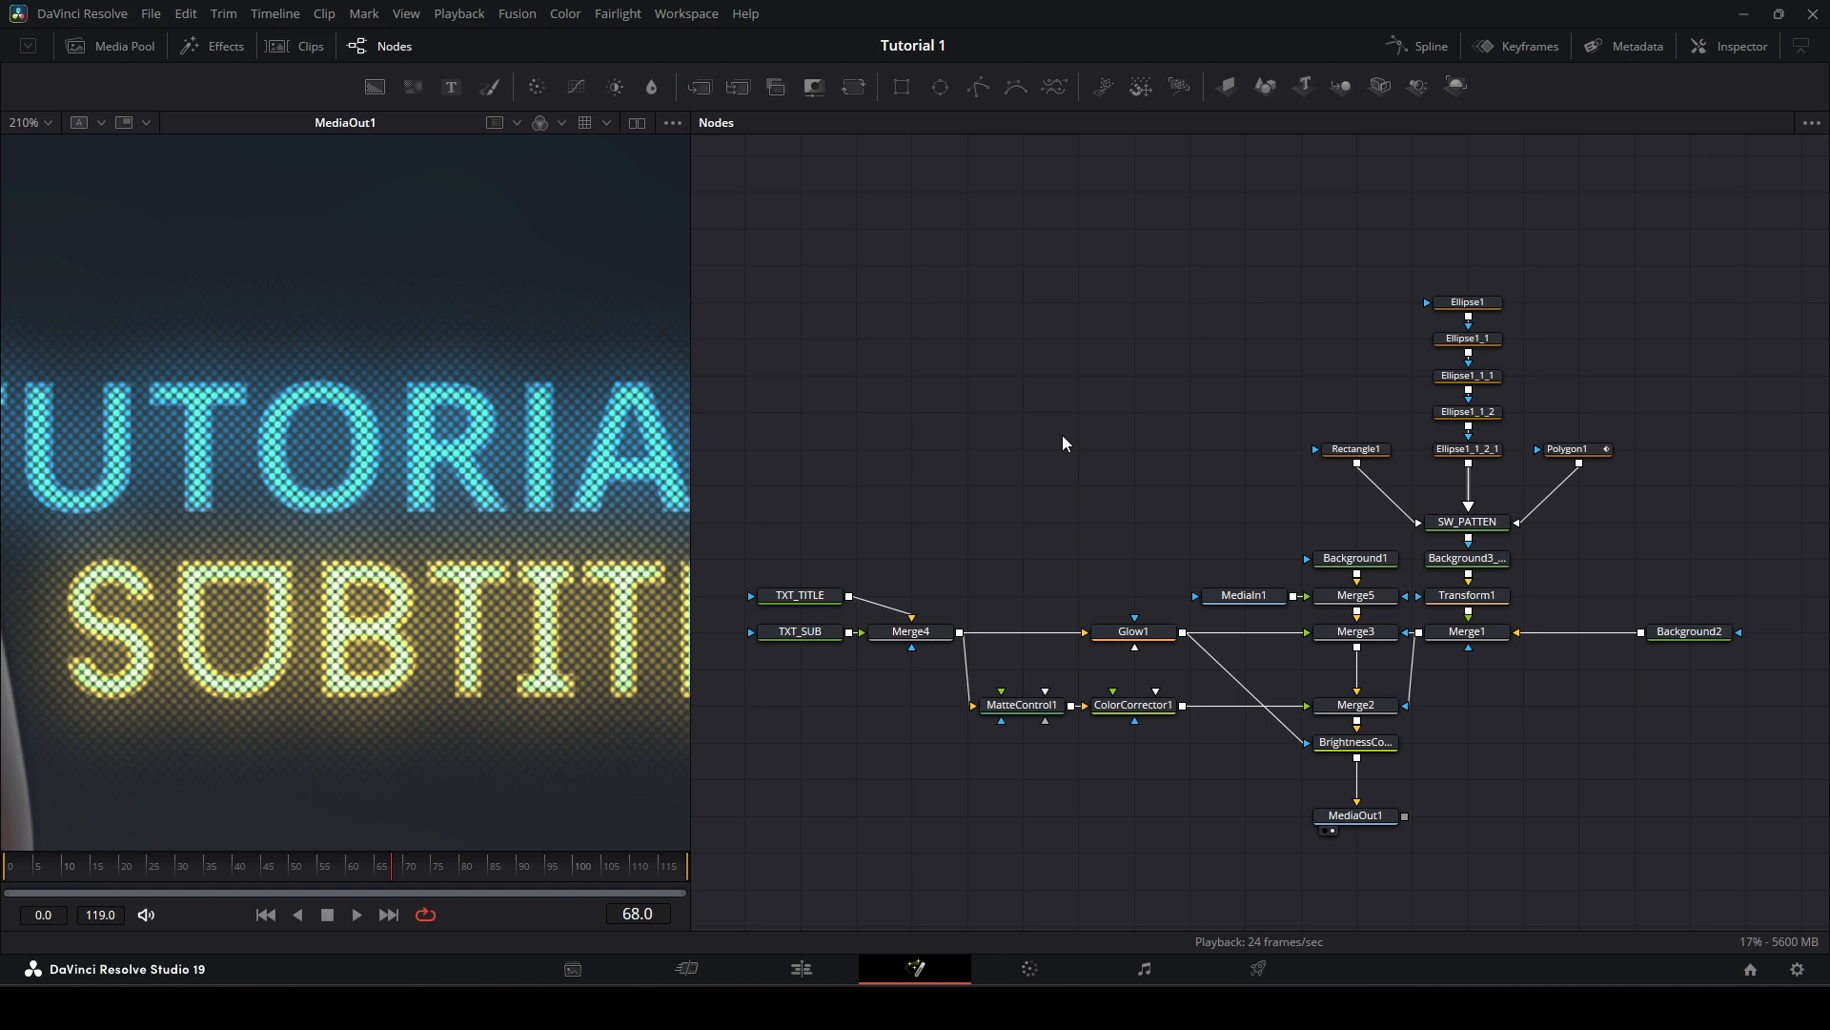
drag(1066, 343, 1122, 372)
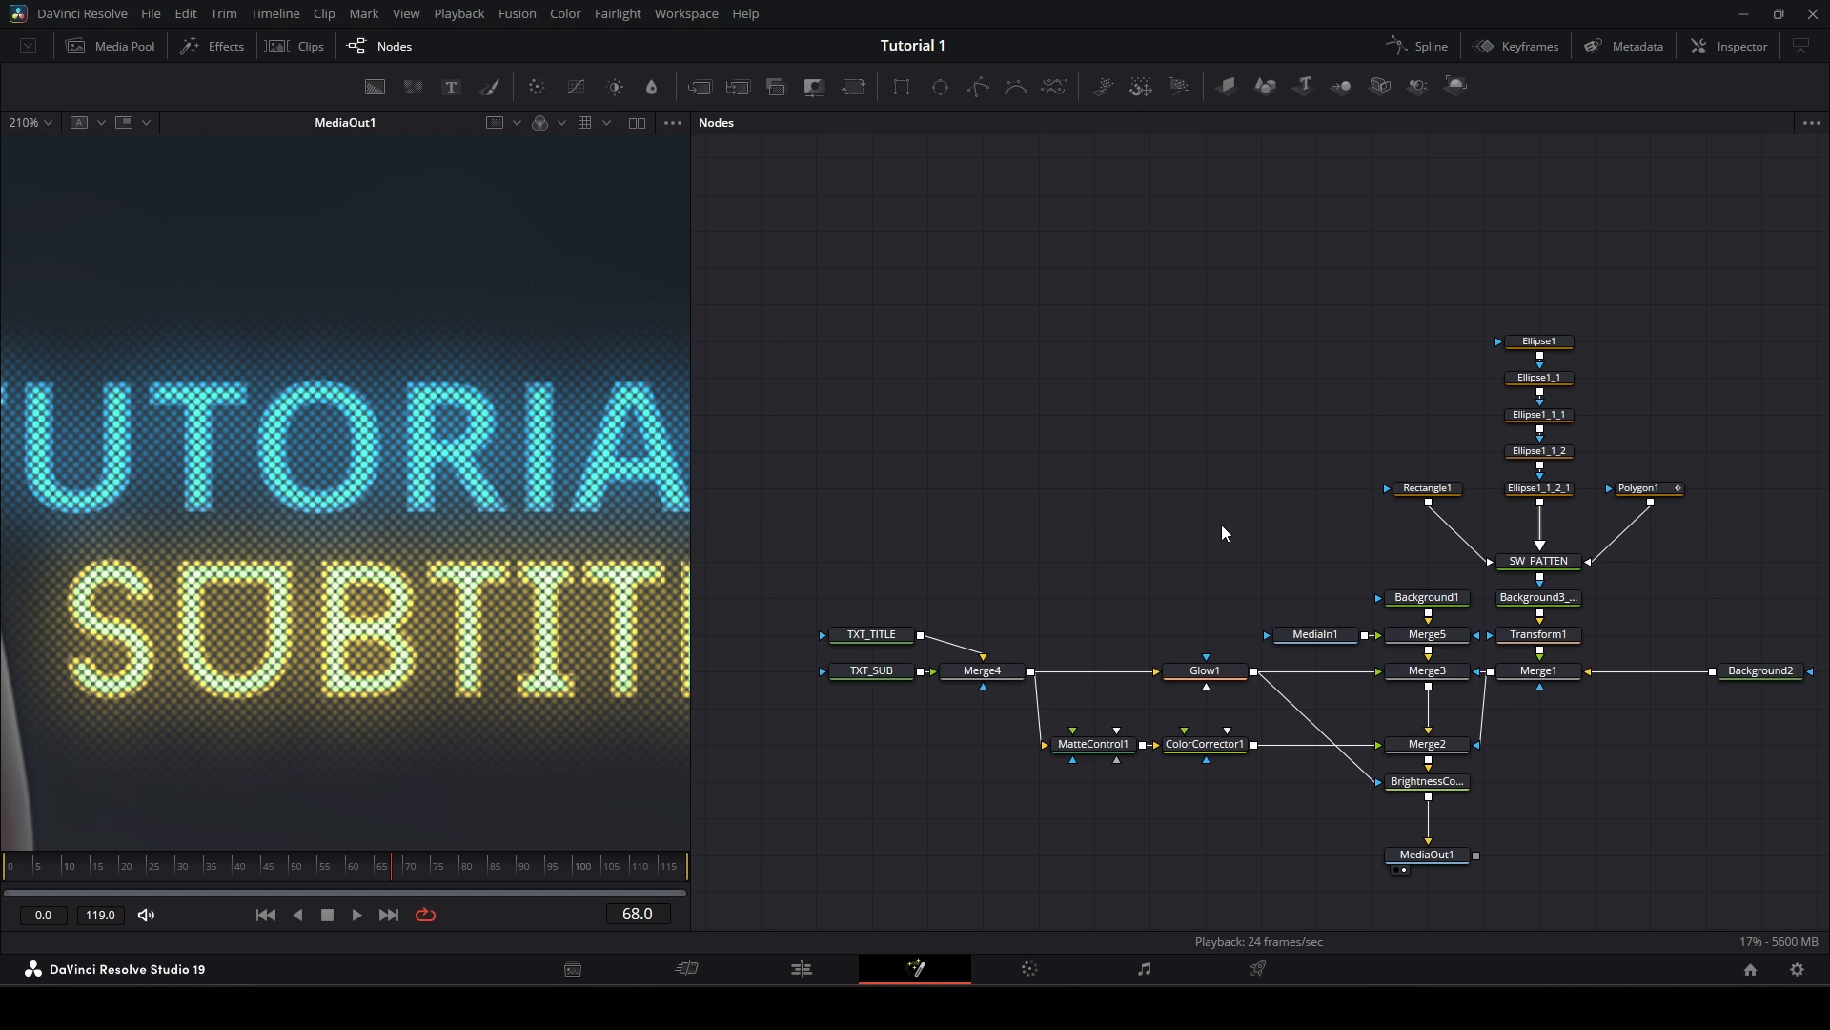
drag(1243, 395, 1198, 372)
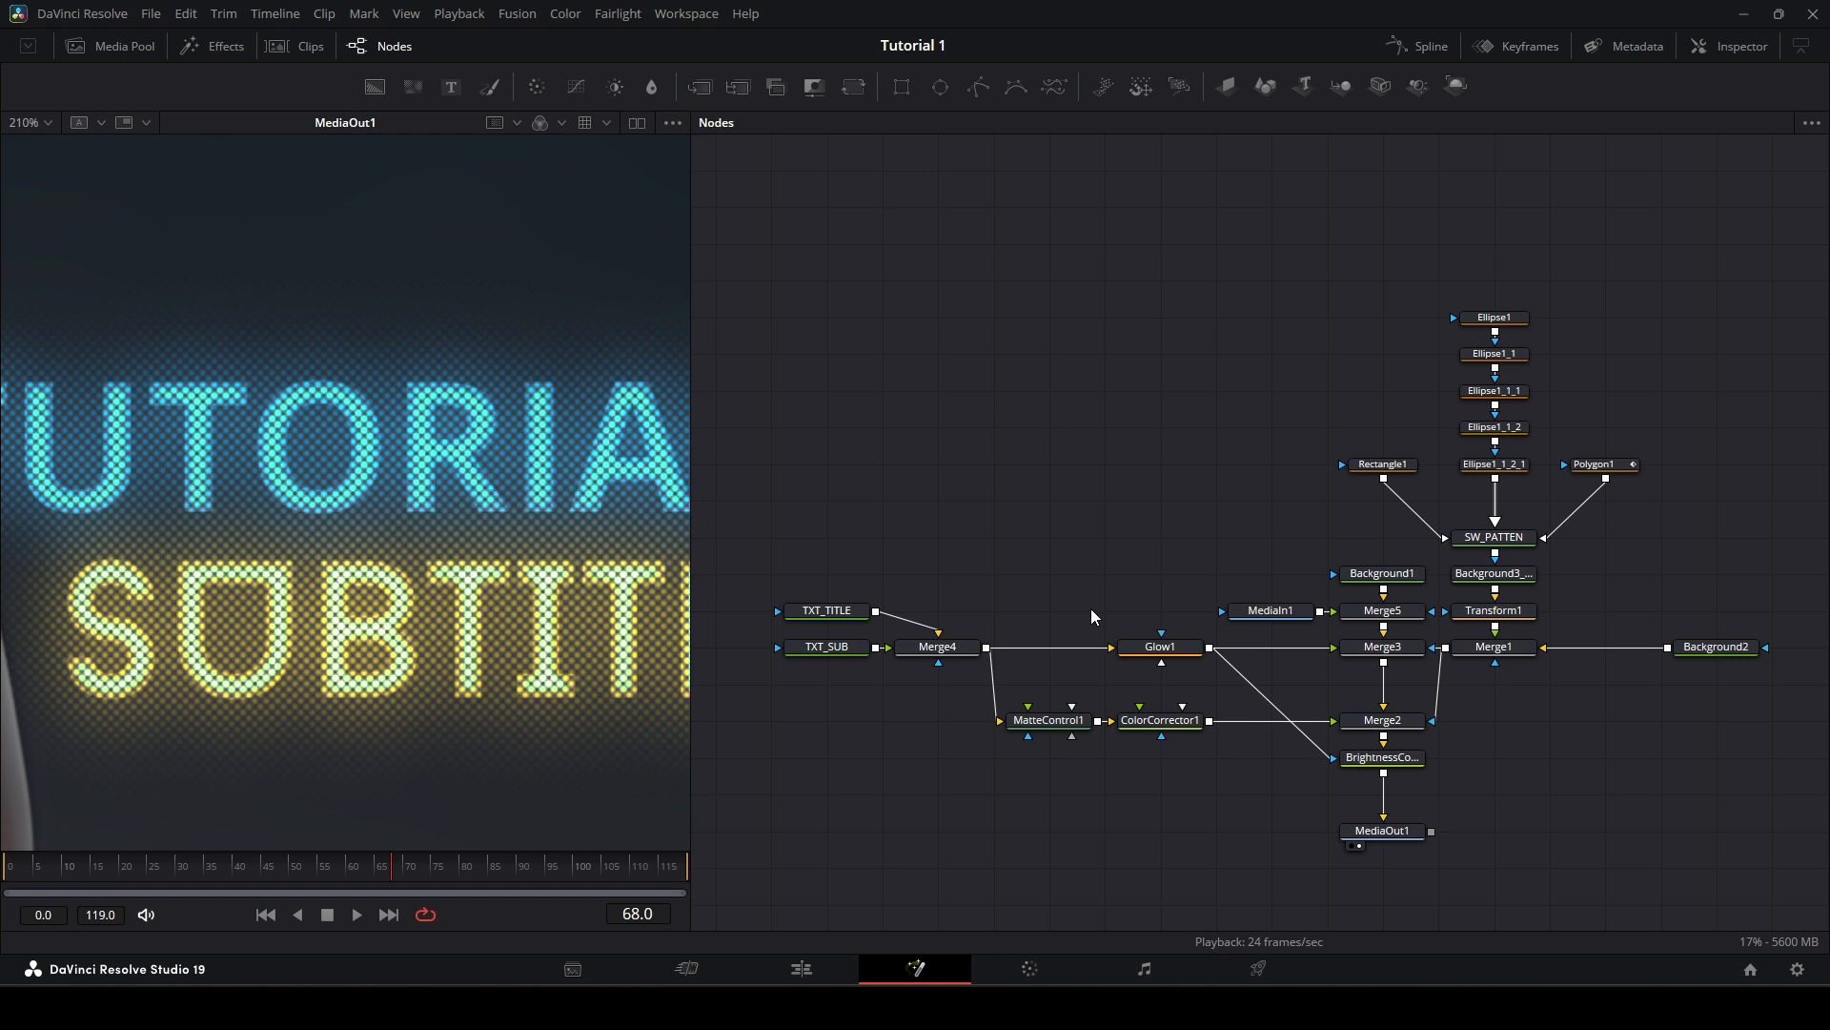
drag(1109, 556, 1095, 529)
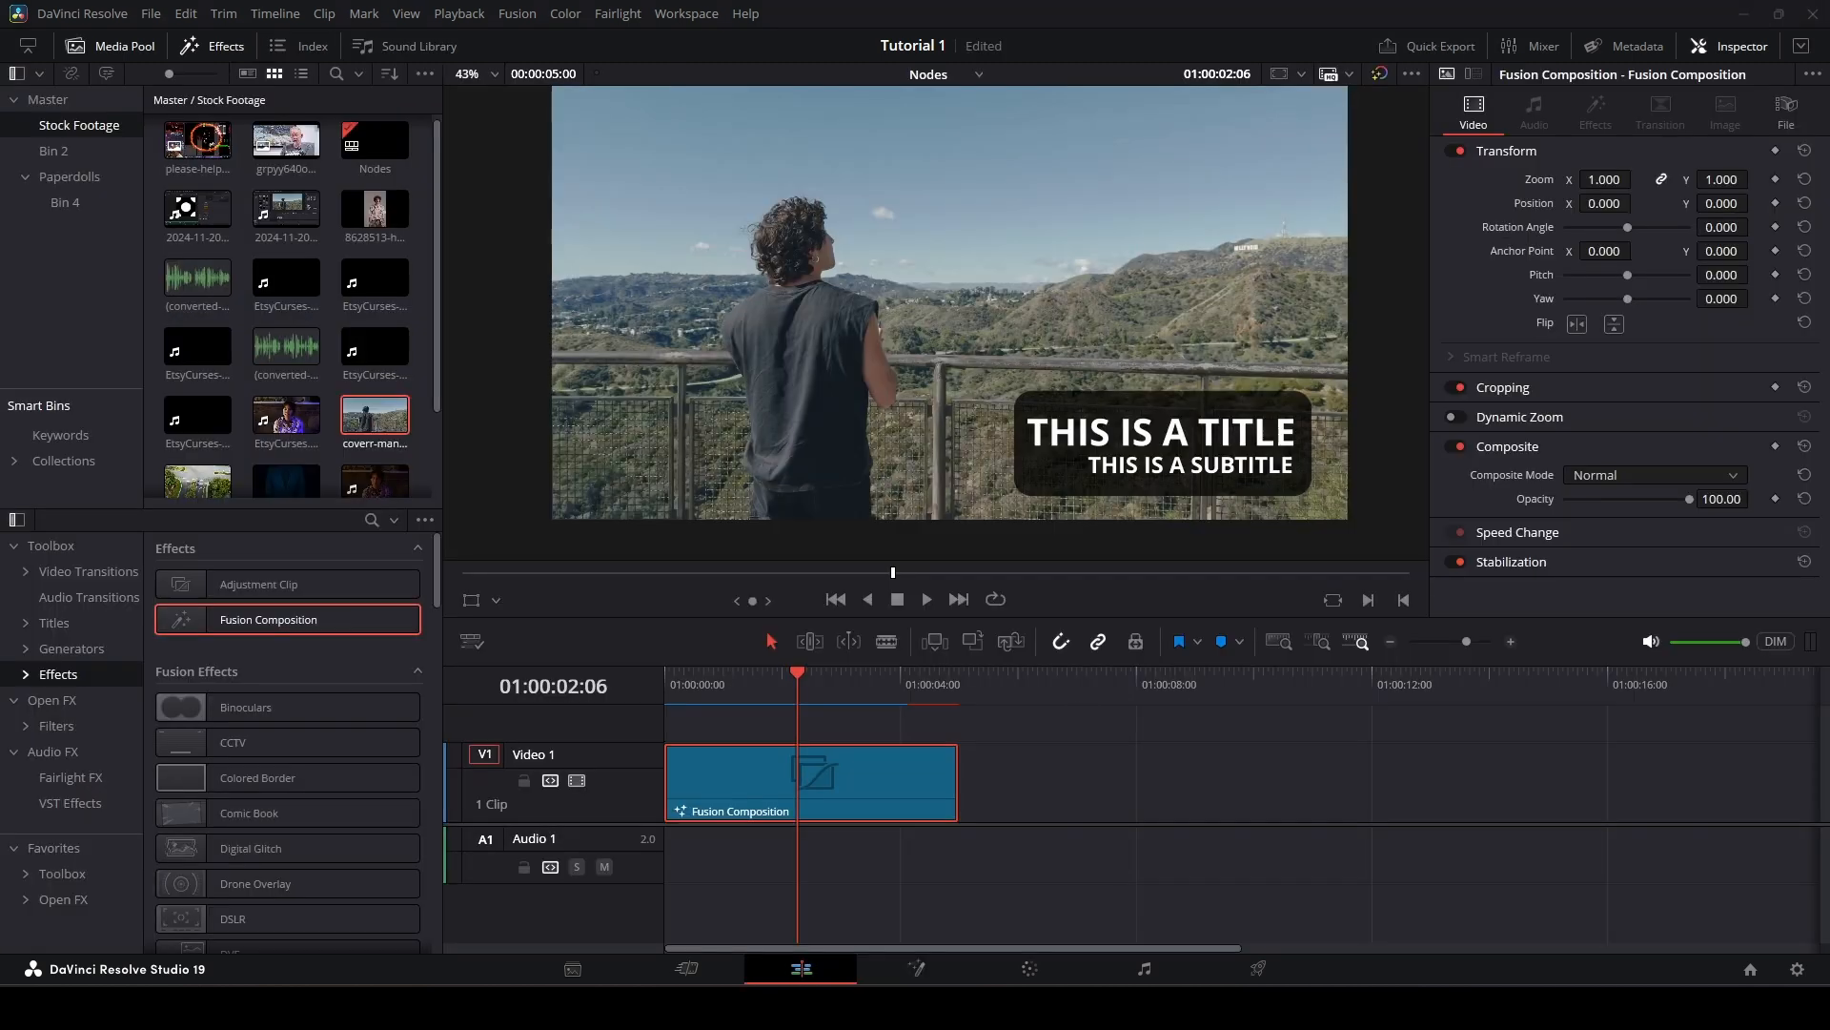
Step: Open the Fusion Composition clip on the Video 1 track in the Fusion page
right_click(880, 766)
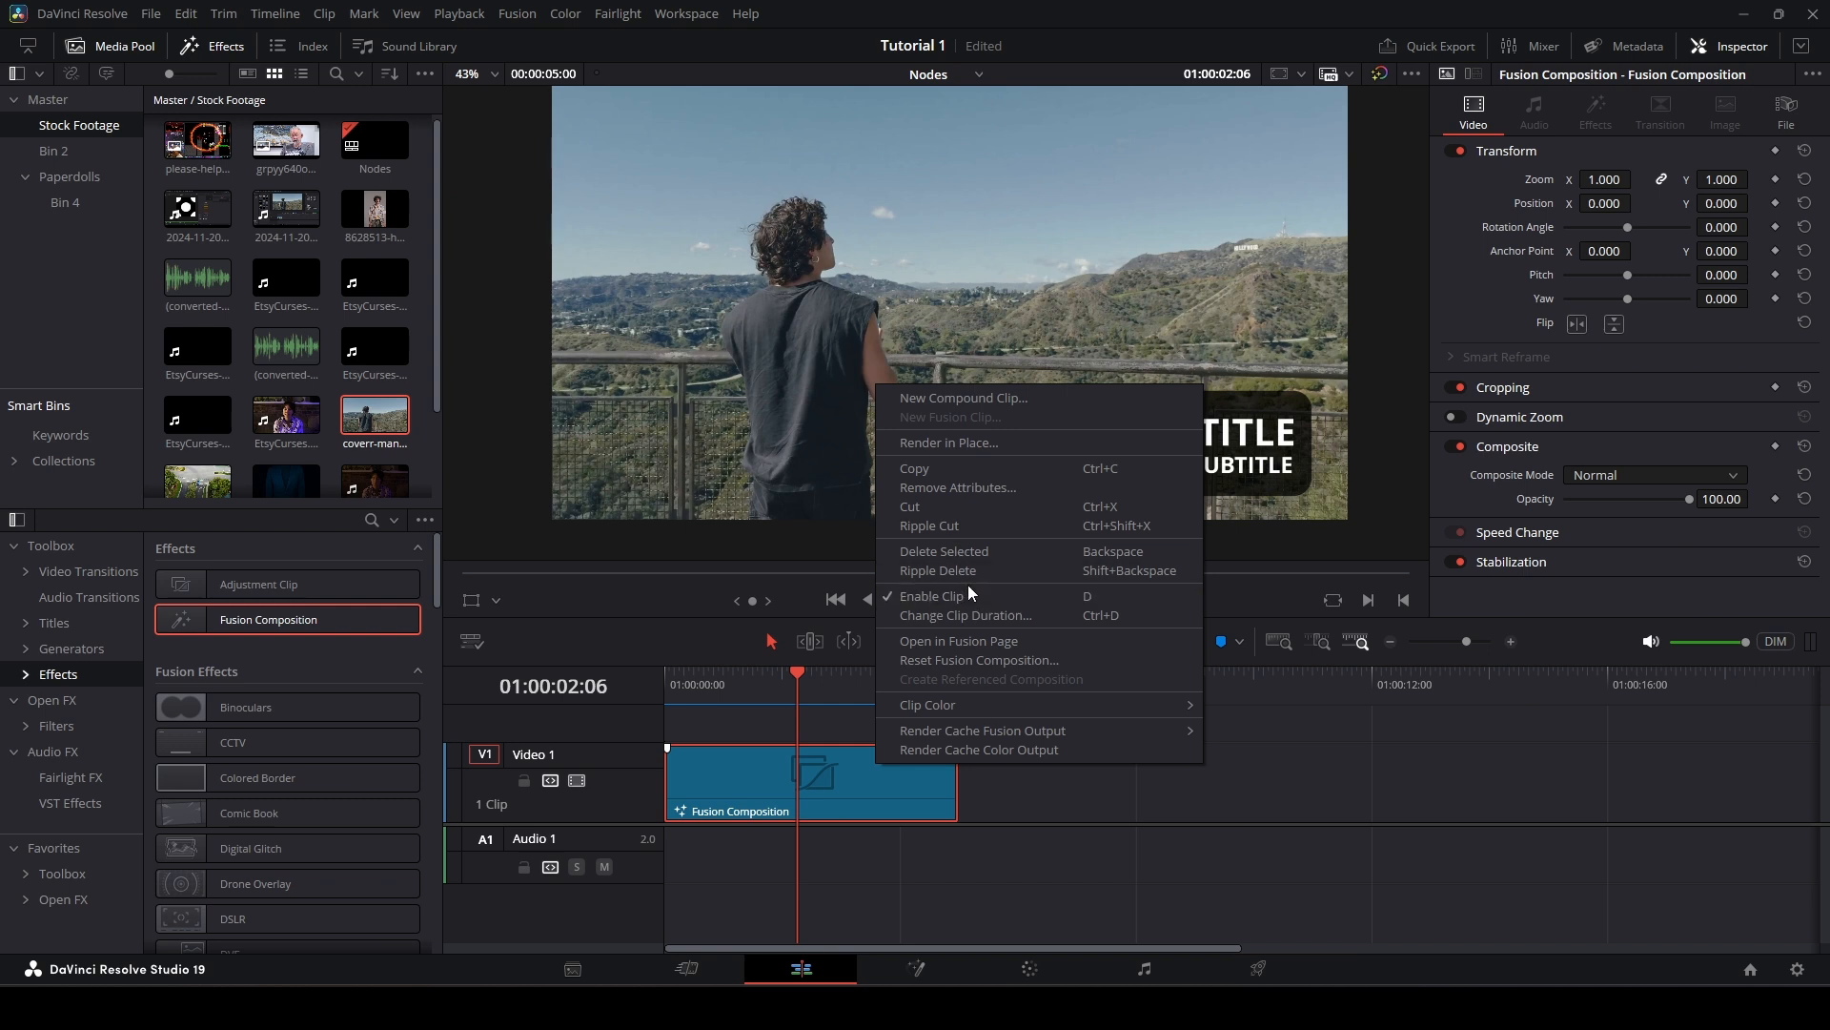
click(958, 640)
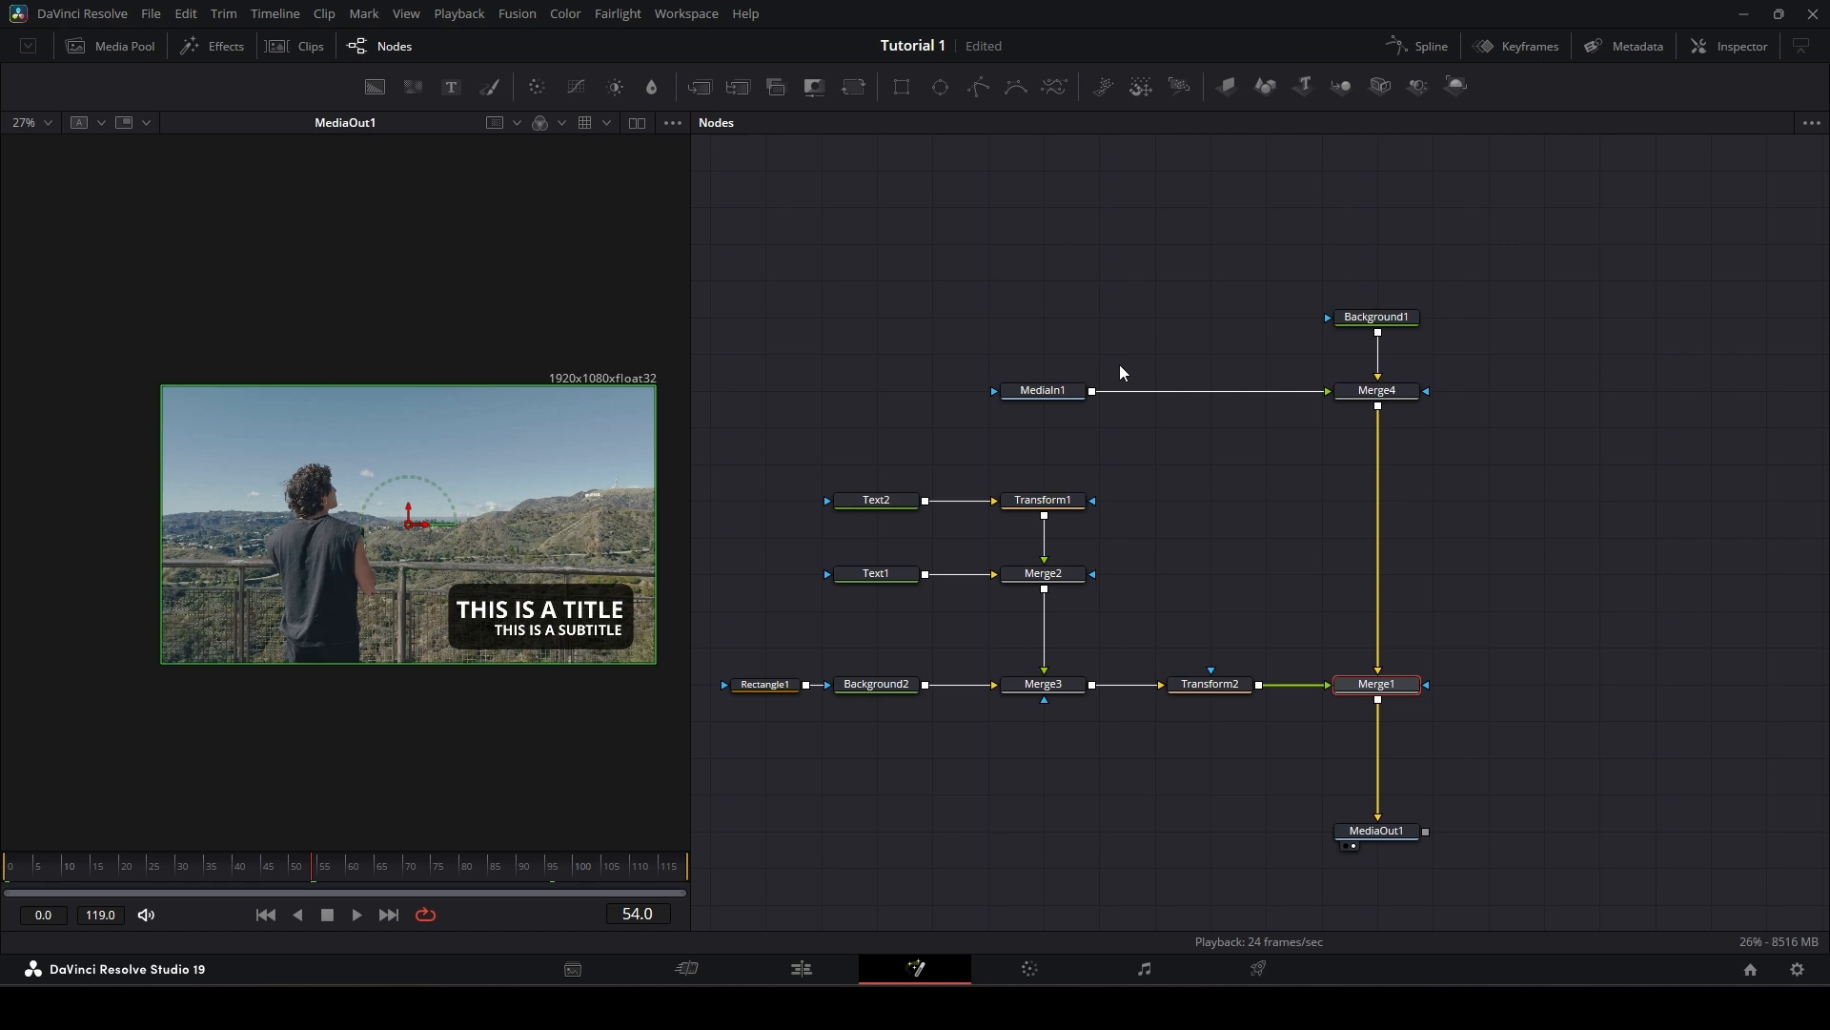
drag(1159, 442, 1249, 468)
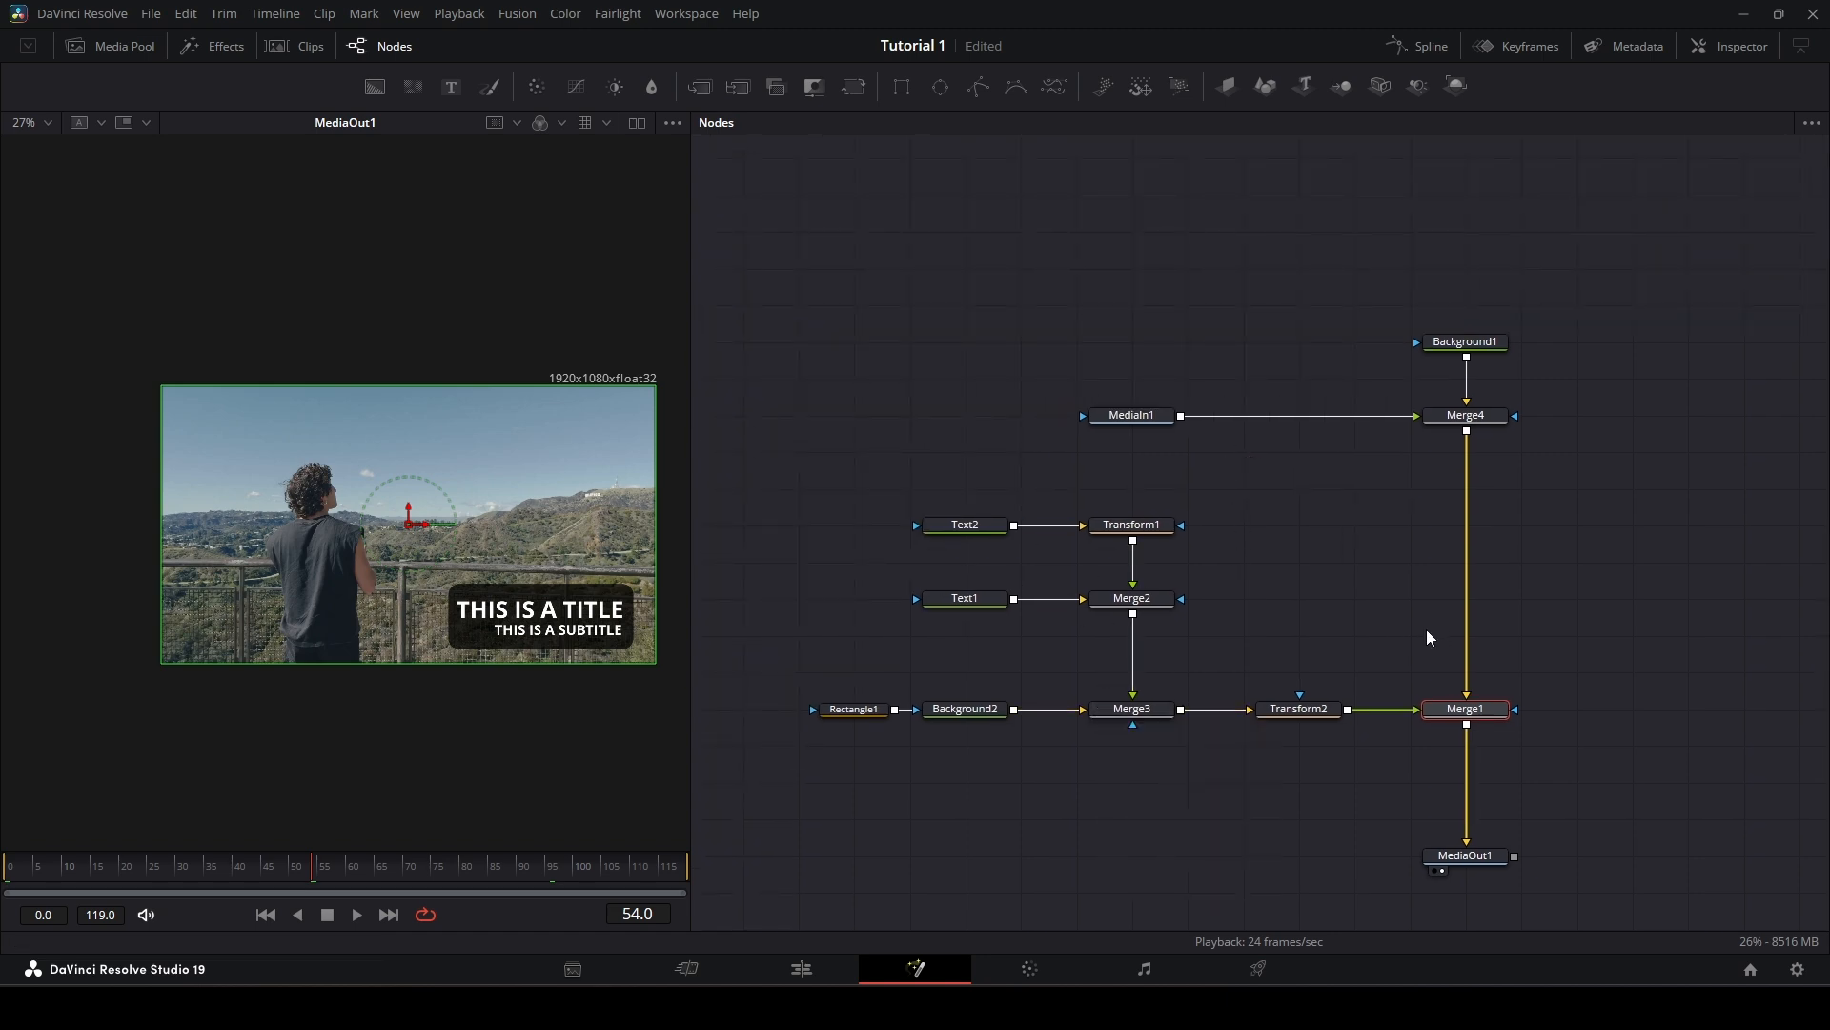
drag(1349, 582, 1359, 557)
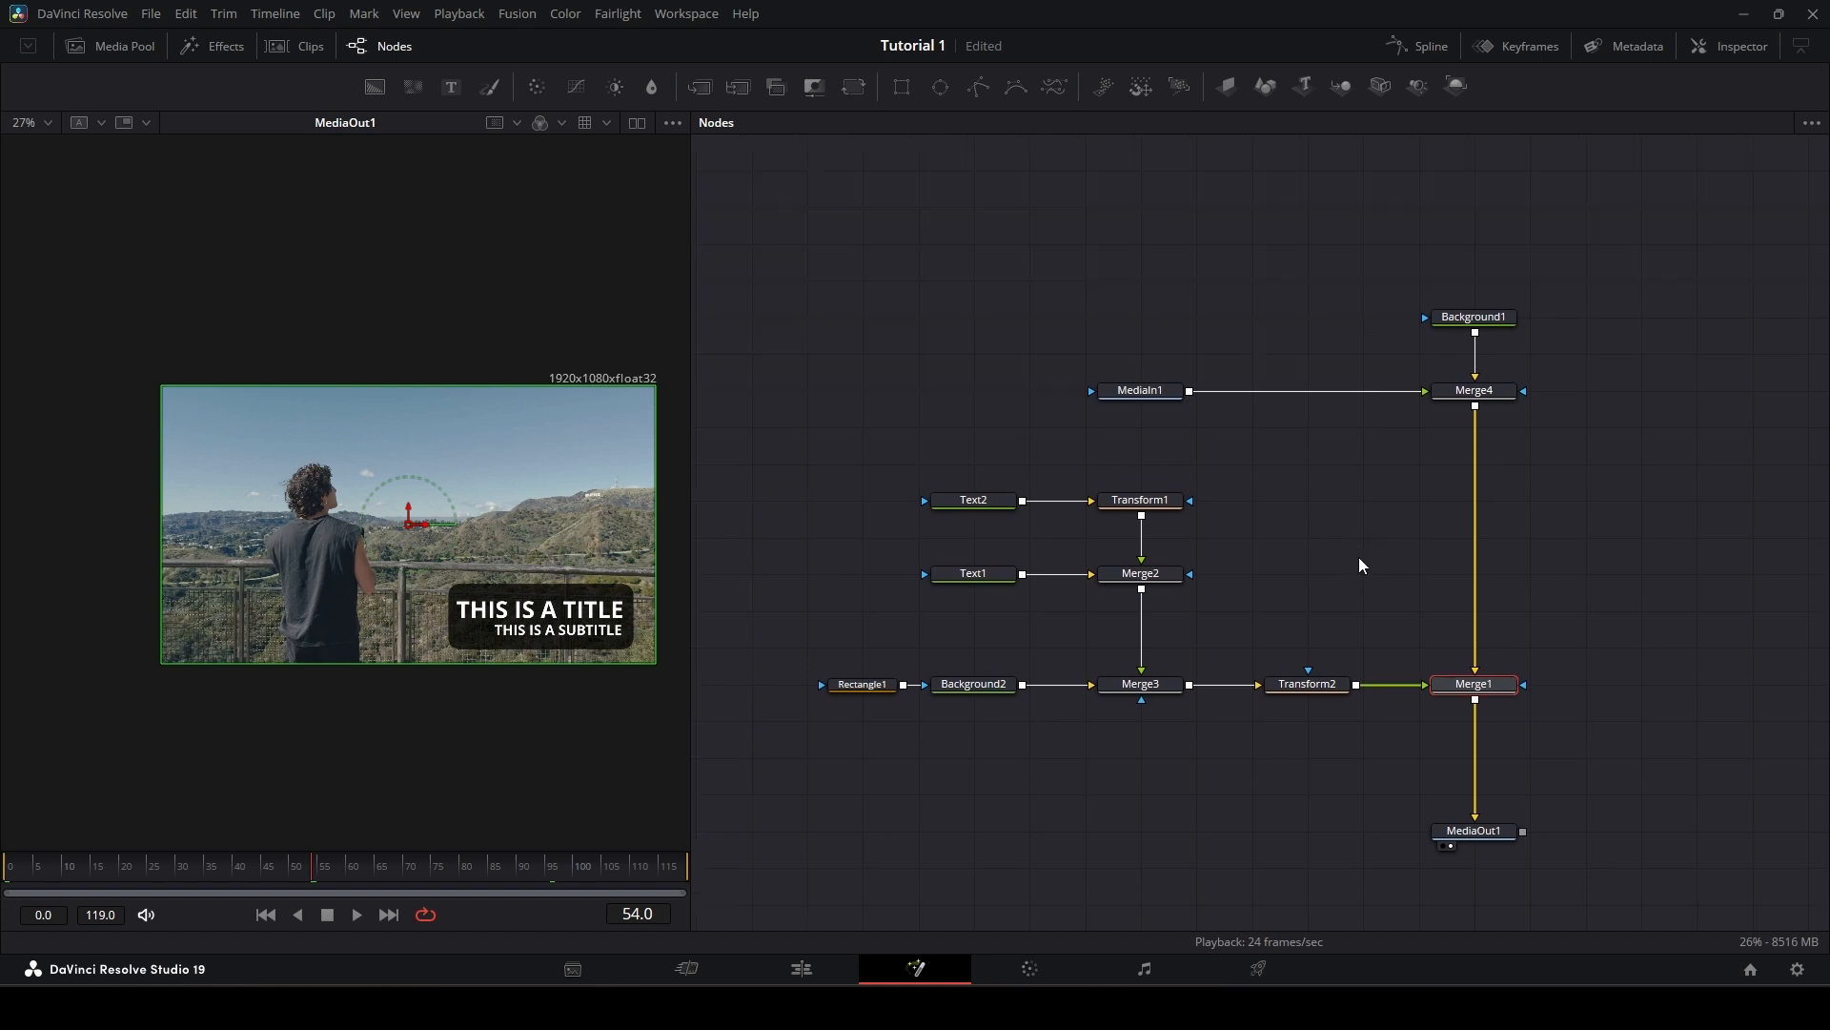
drag(1355, 492, 1363, 528)
drag(1291, 355, 1231, 347)
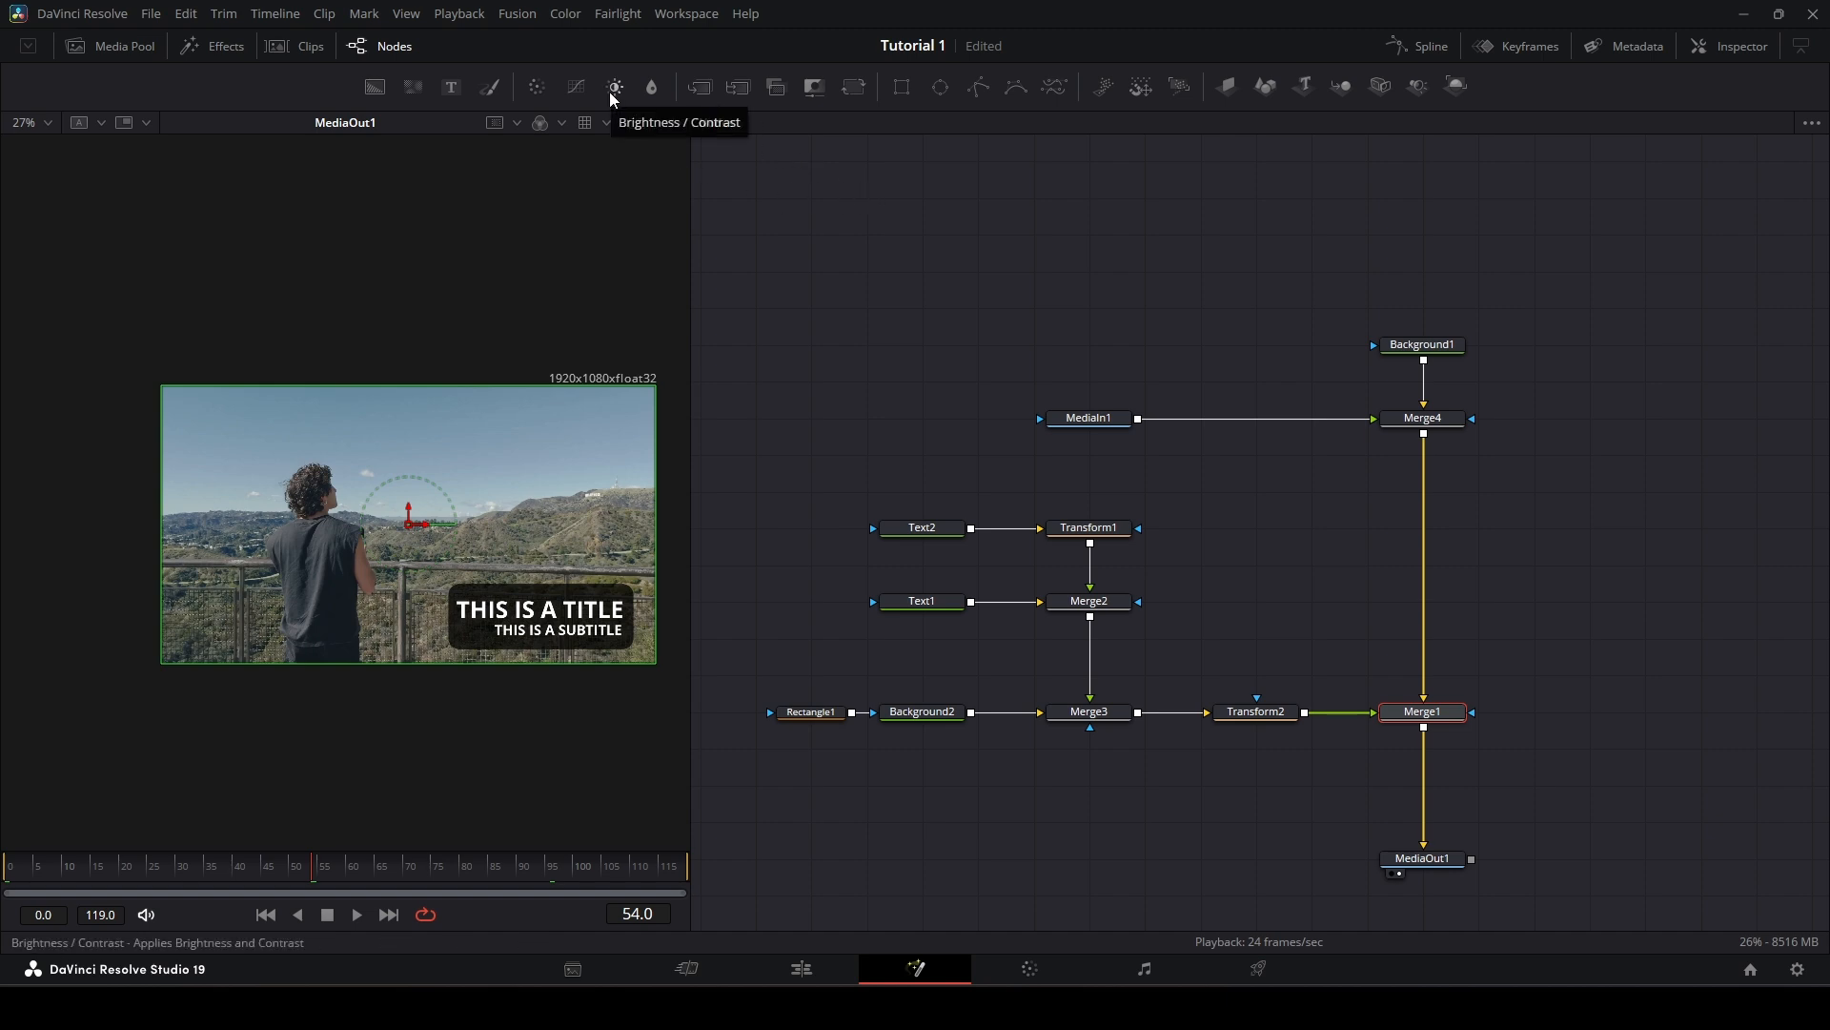
Step: Add an unconnected Color Corrector node above MediaIn1
drag(540, 86, 1089, 310)
scroll(1121, 296, up, 5)
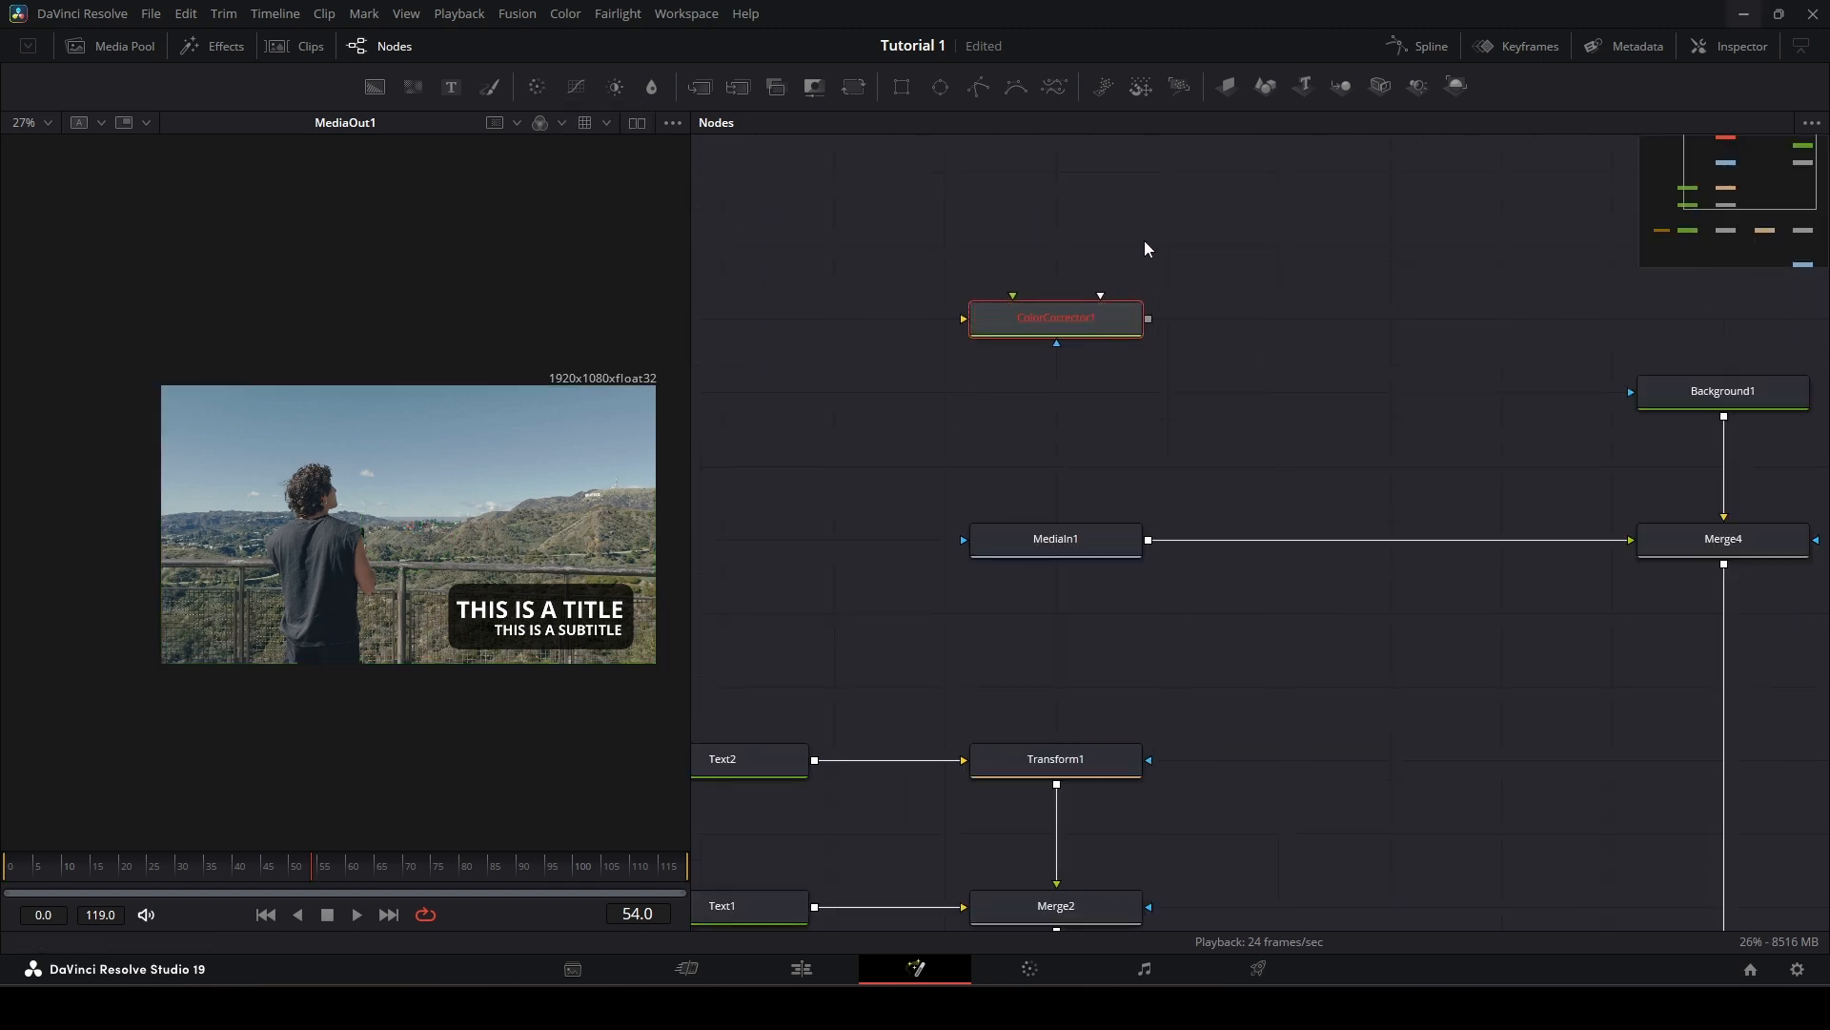
scroll(1144, 240, up, 2)
drag(1144, 254, 1266, 290)
scroll(1266, 290, down, 2)
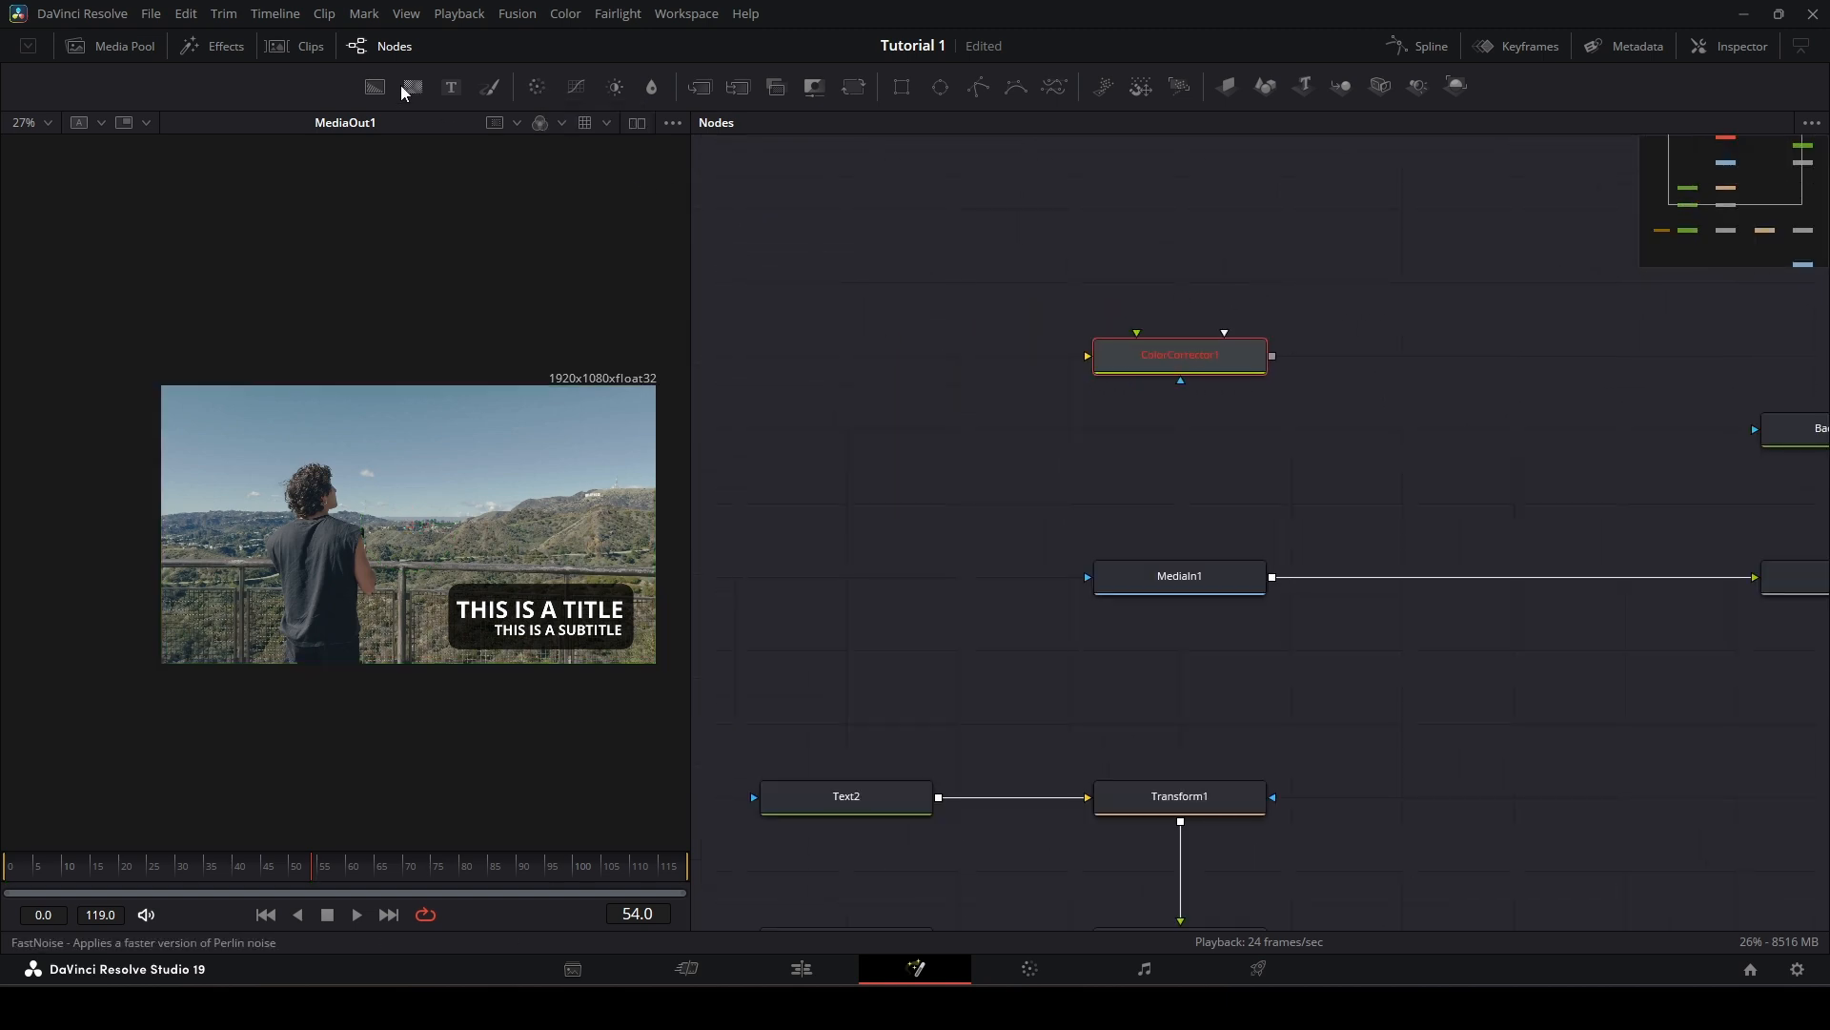
Step: Add a Text+ node beside ColorCorrector1 and set its text to "THIS IS A TEST"
drag(451, 86, 986, 360)
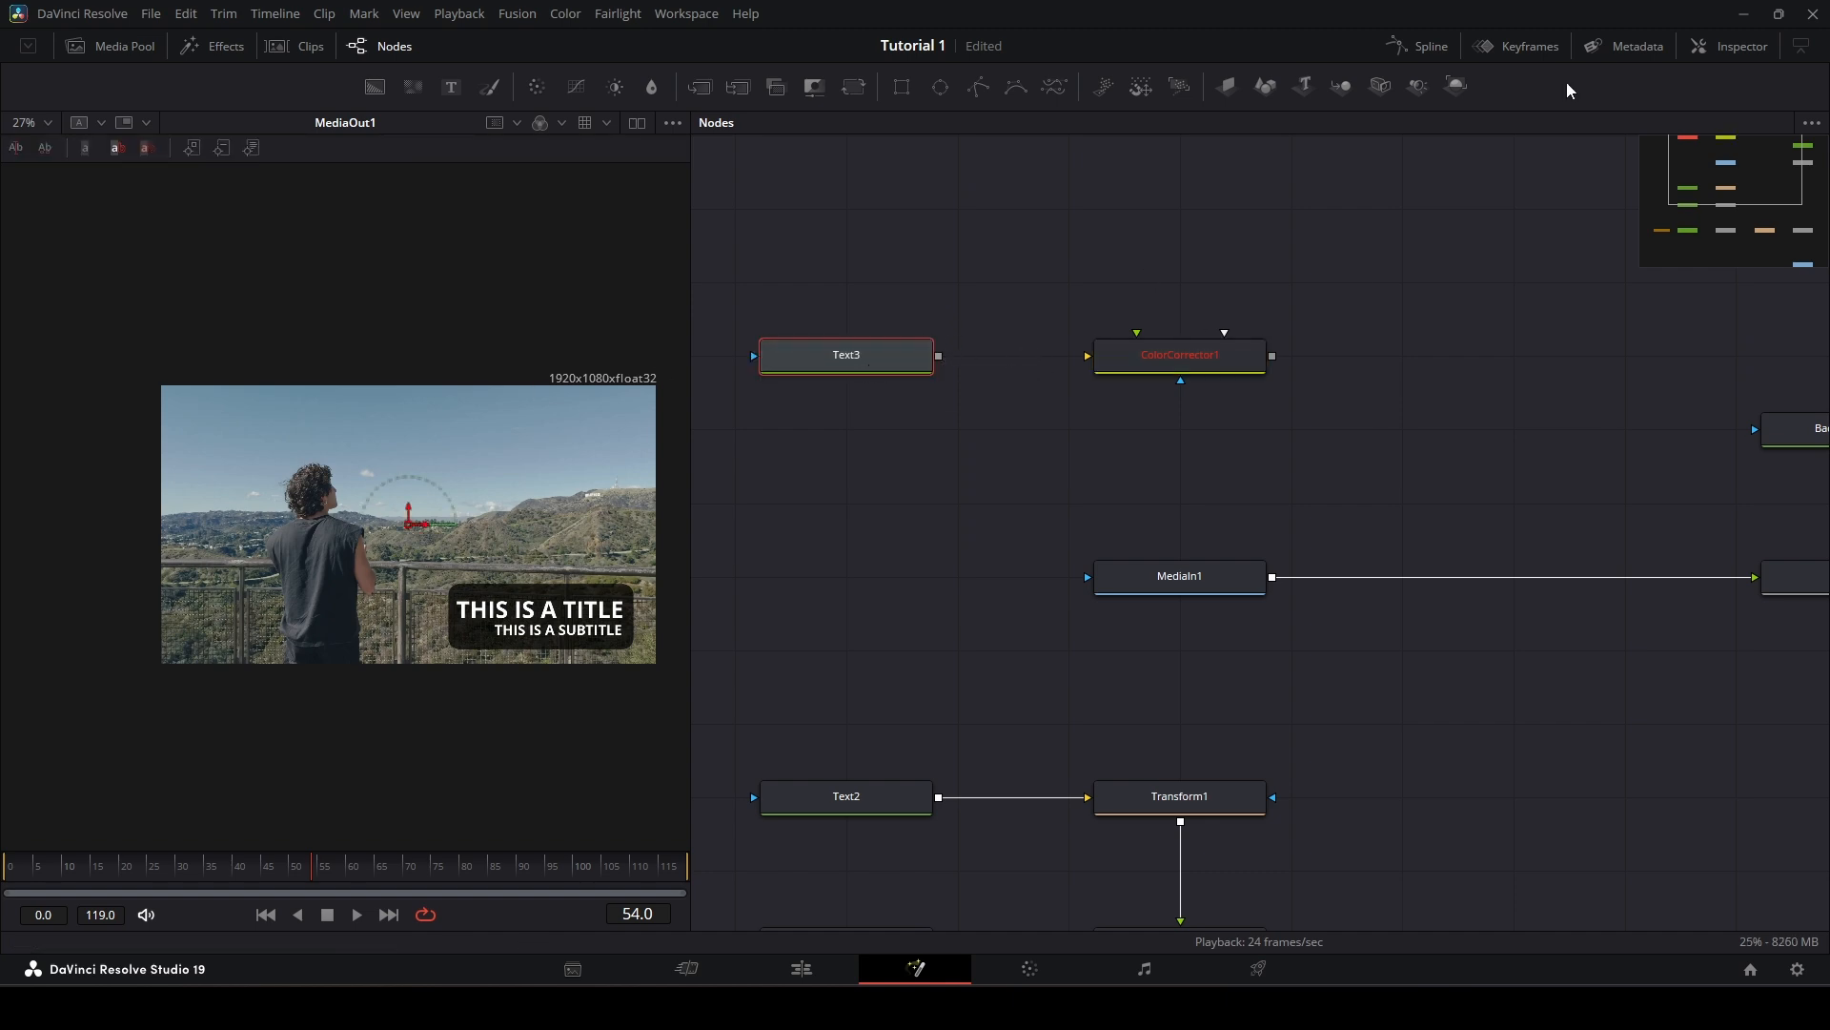
click(1735, 53)
click(1609, 318)
text(THISI)
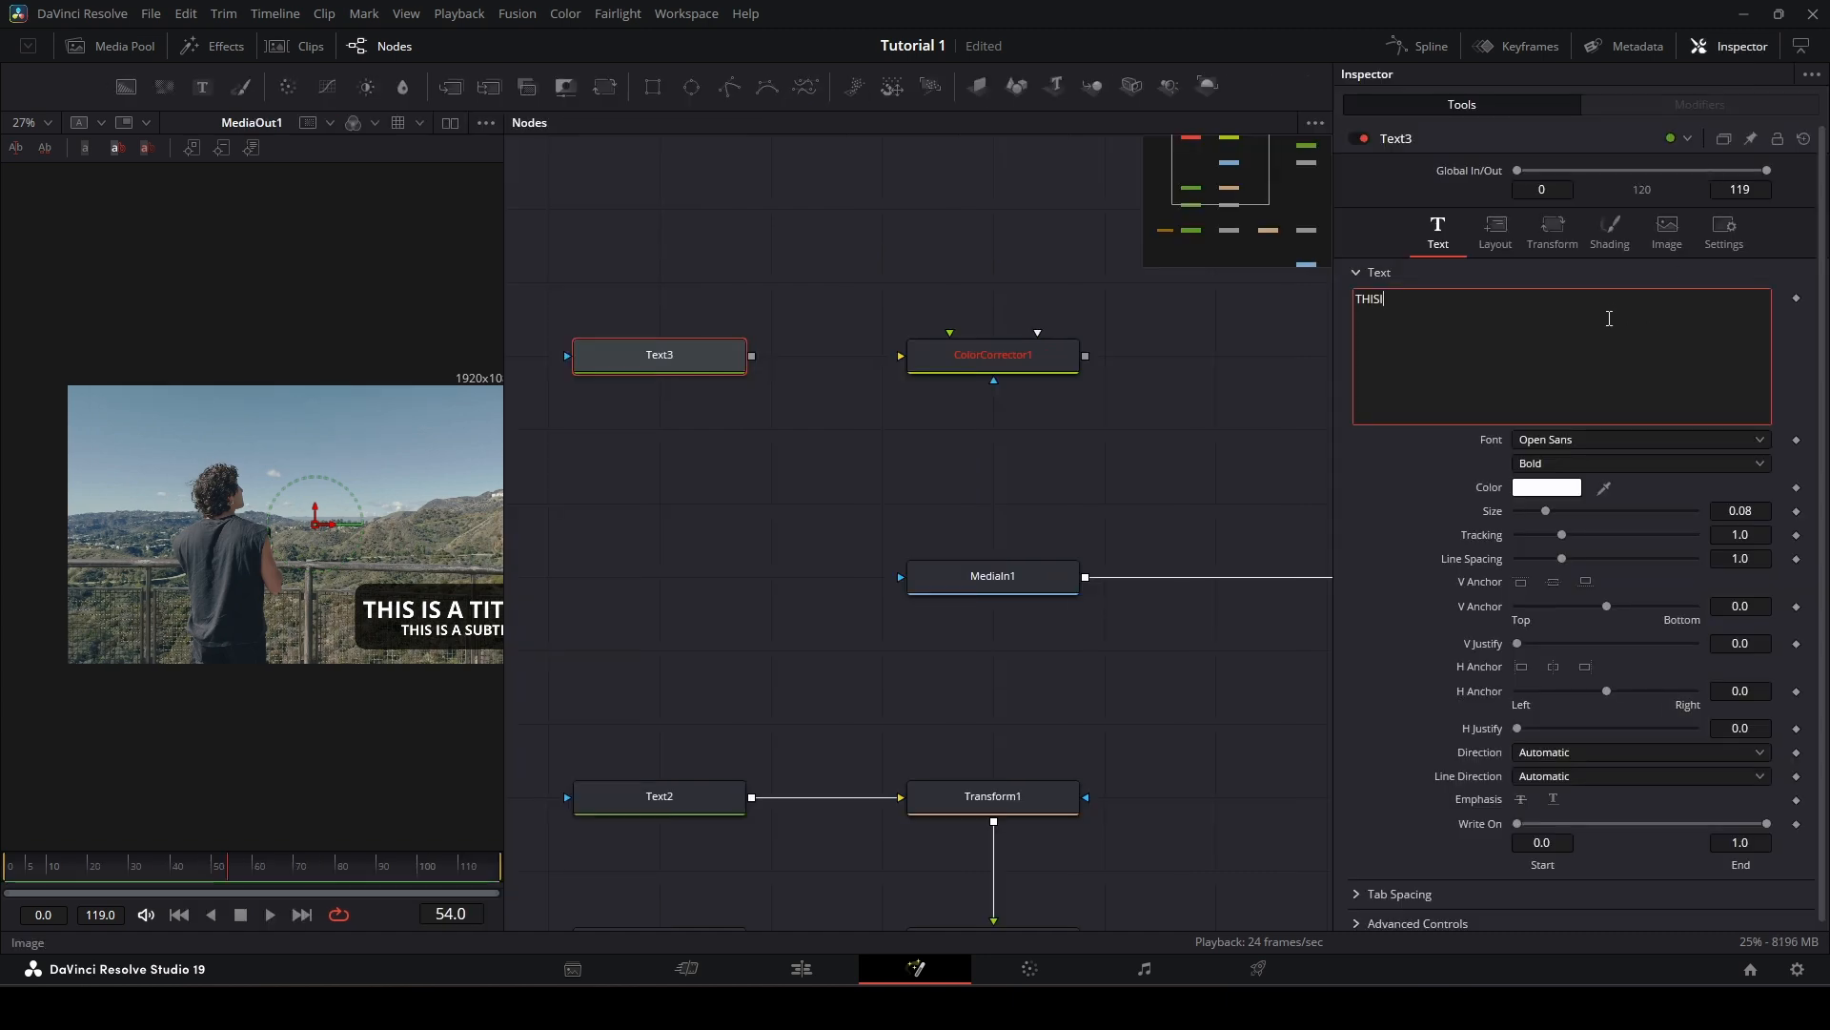
key(BackSpace)
text(IS A TEST)
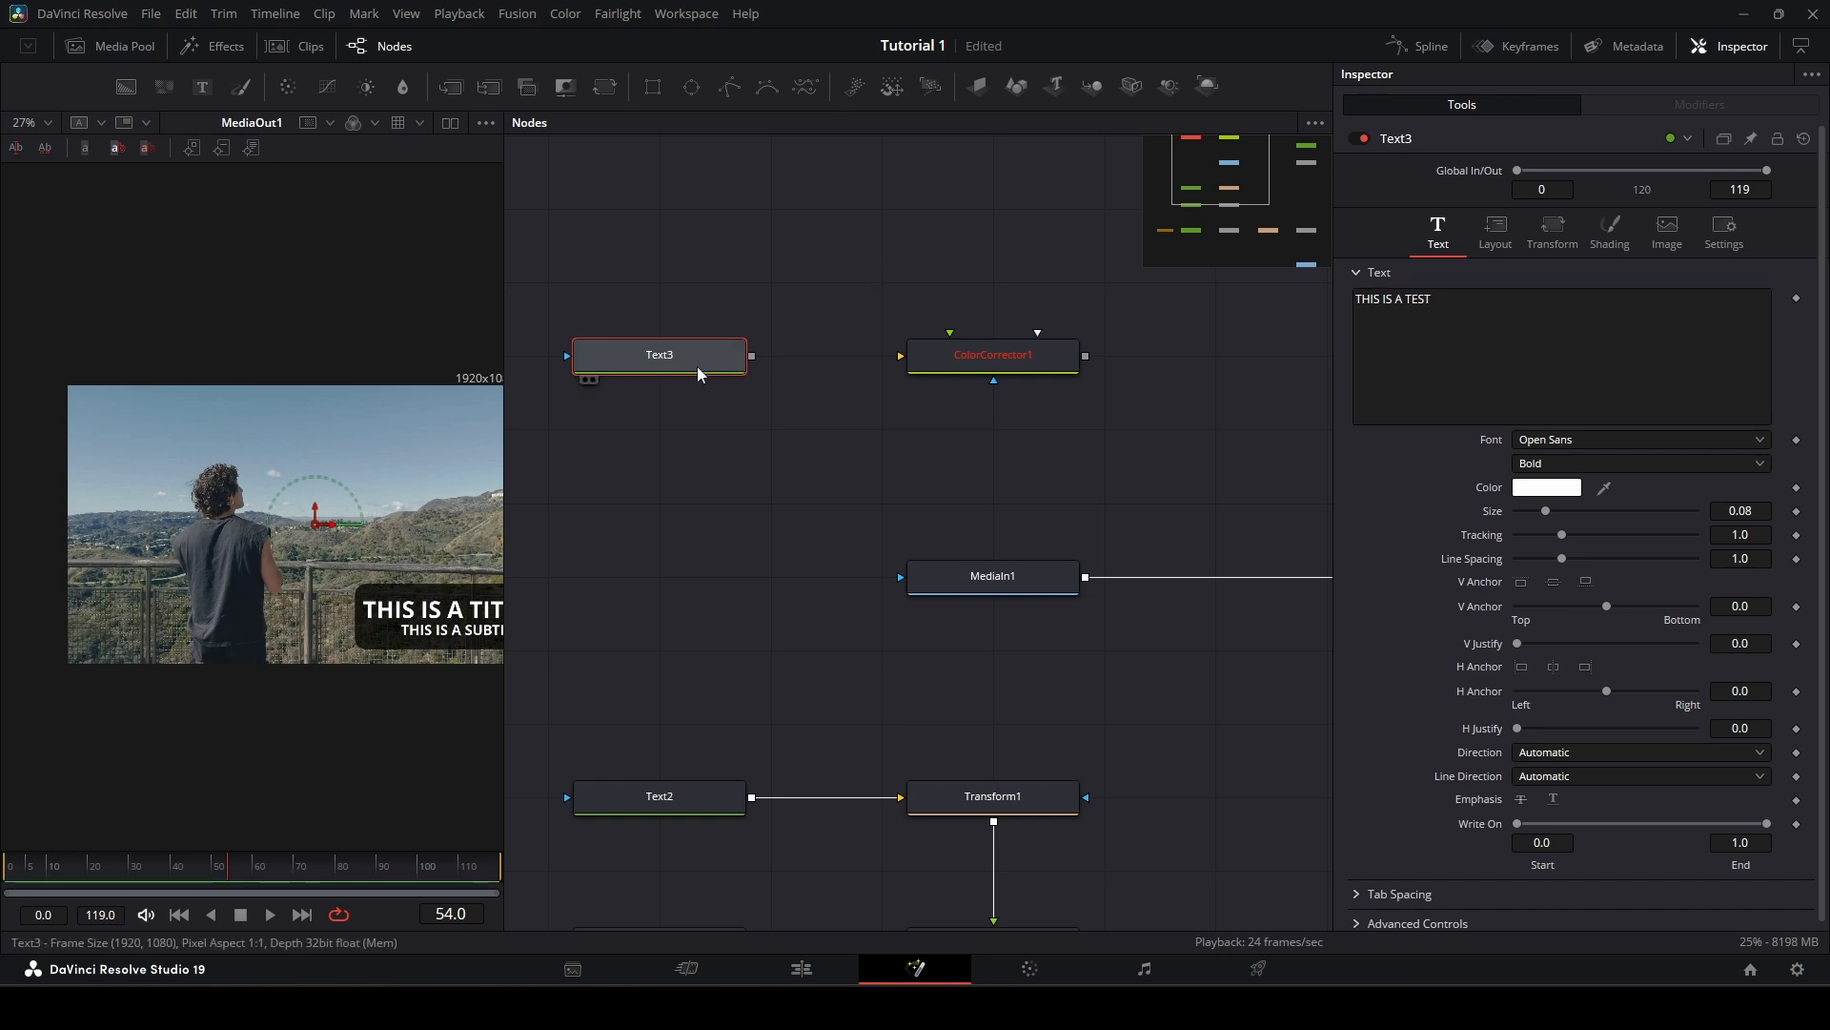
Step: Connect Text3's output to ColorCorrector1's Input and view ColorCorrector1 in the viewer
right_click(869, 299)
click(761, 358)
drag(752, 356, 1003, 365)
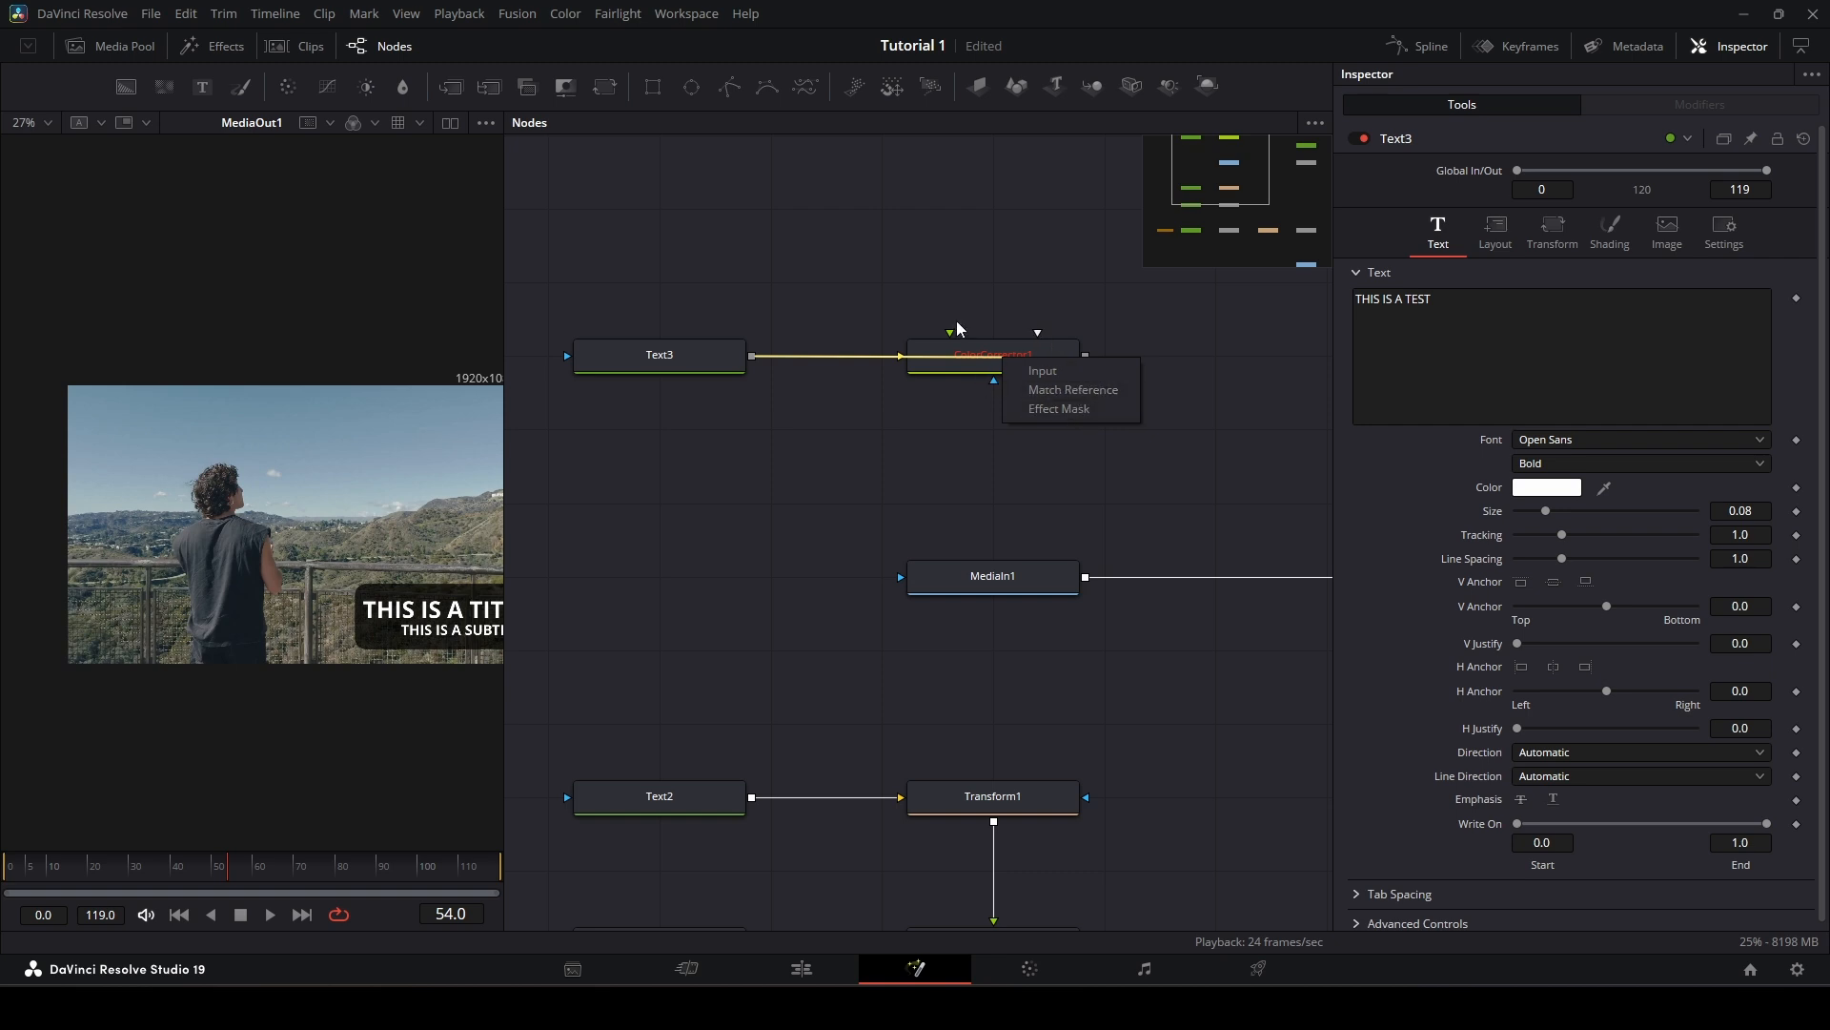
click(1085, 381)
drag(991, 362, 352, 306)
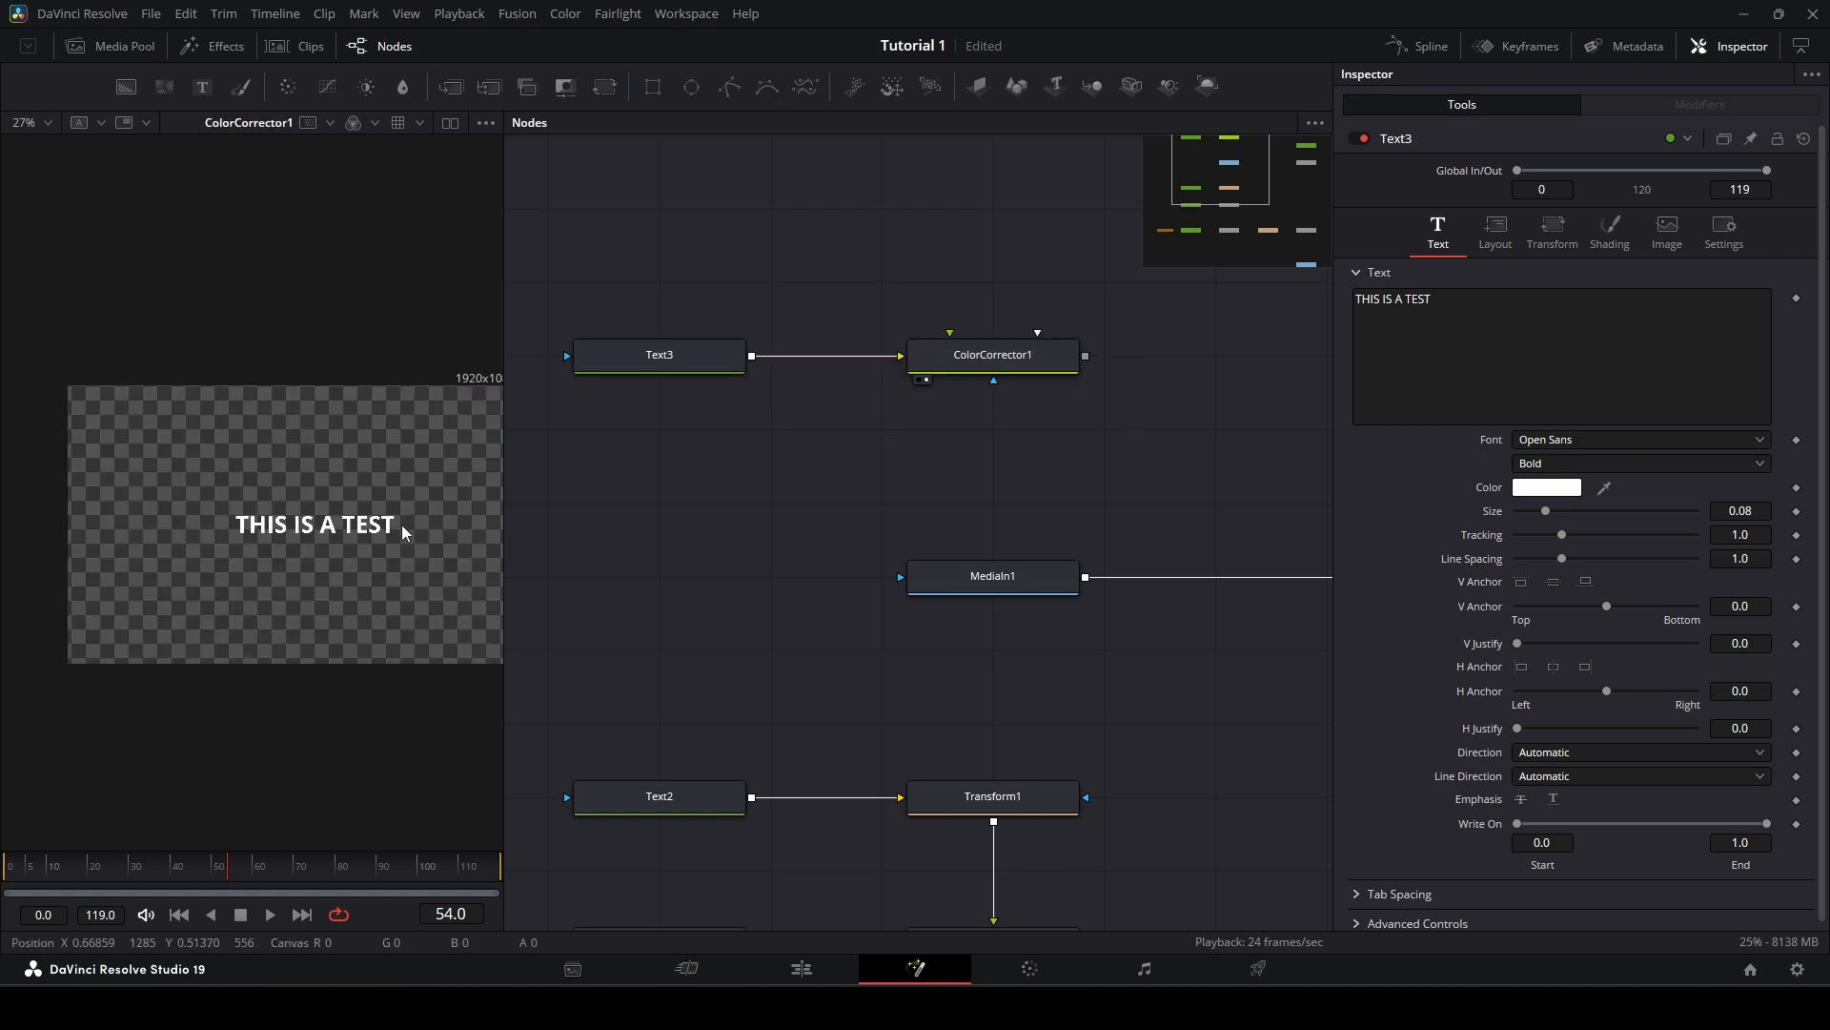
Step: Tint ColorCorrector1's Master range toward cyan-green on the color wheel, to a tint of about -0.542
scroll(403, 532, up, 4)
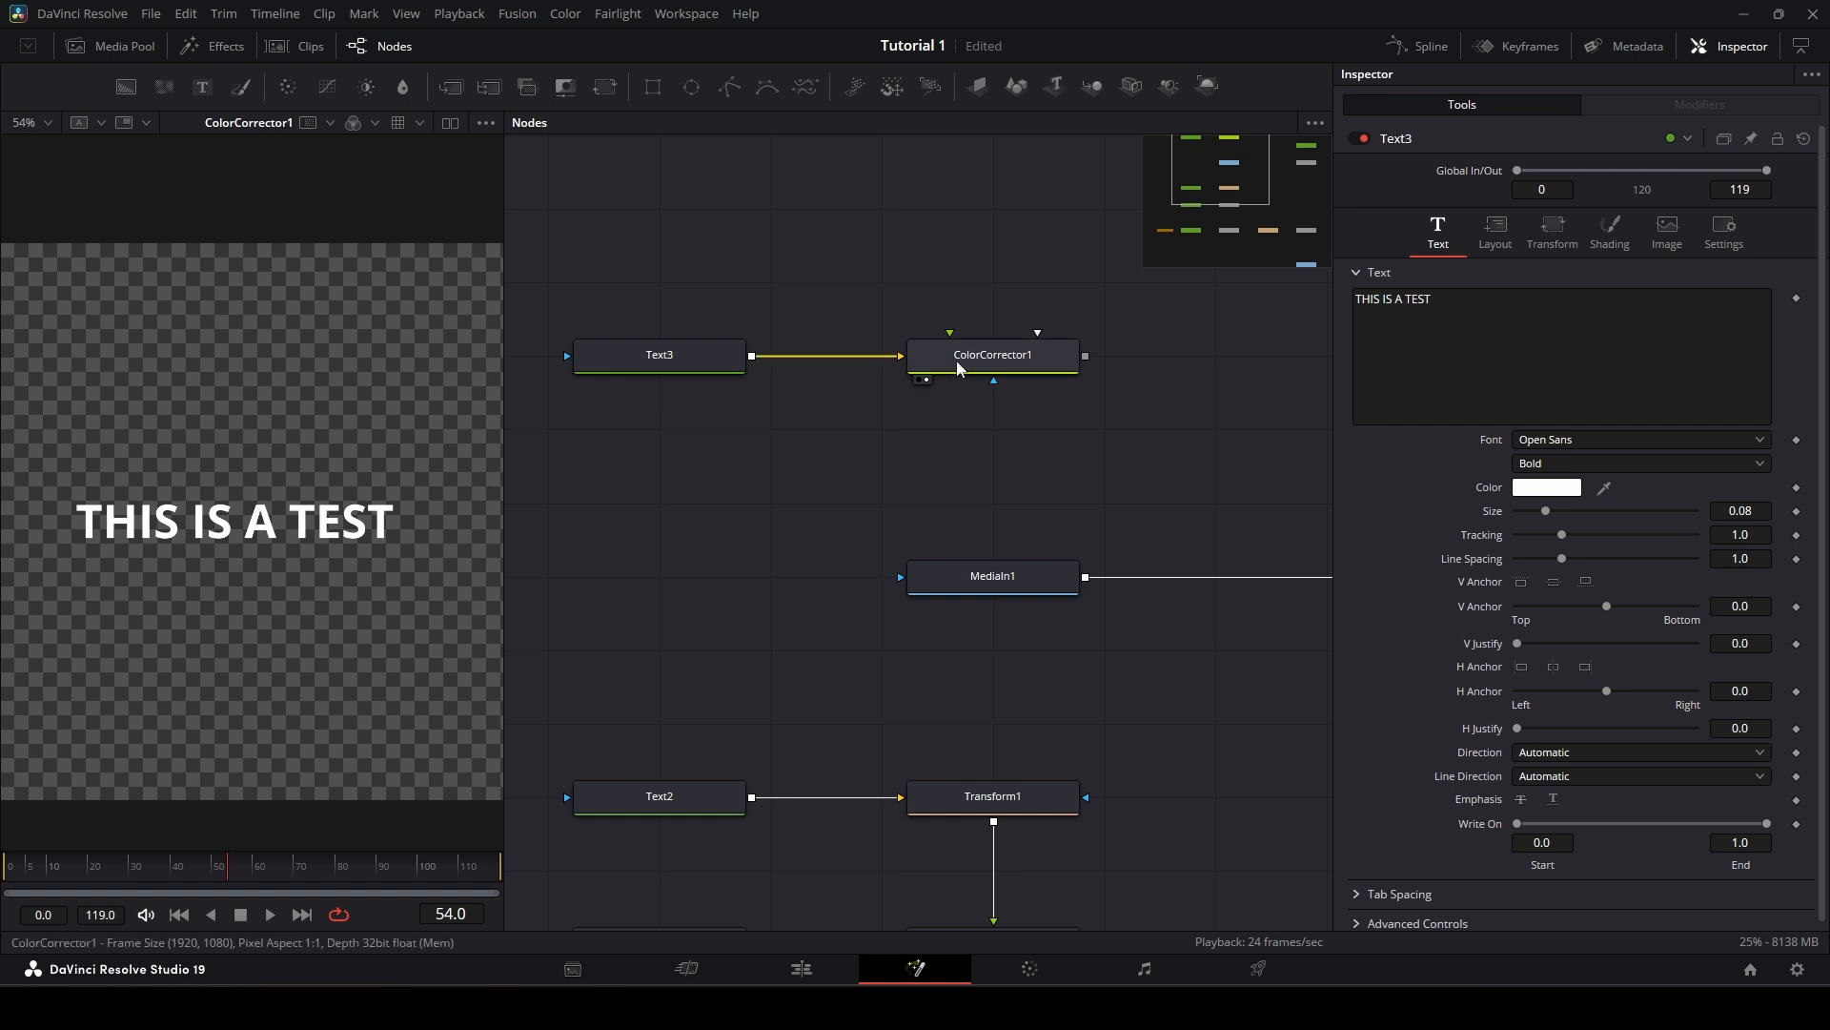
click(959, 367)
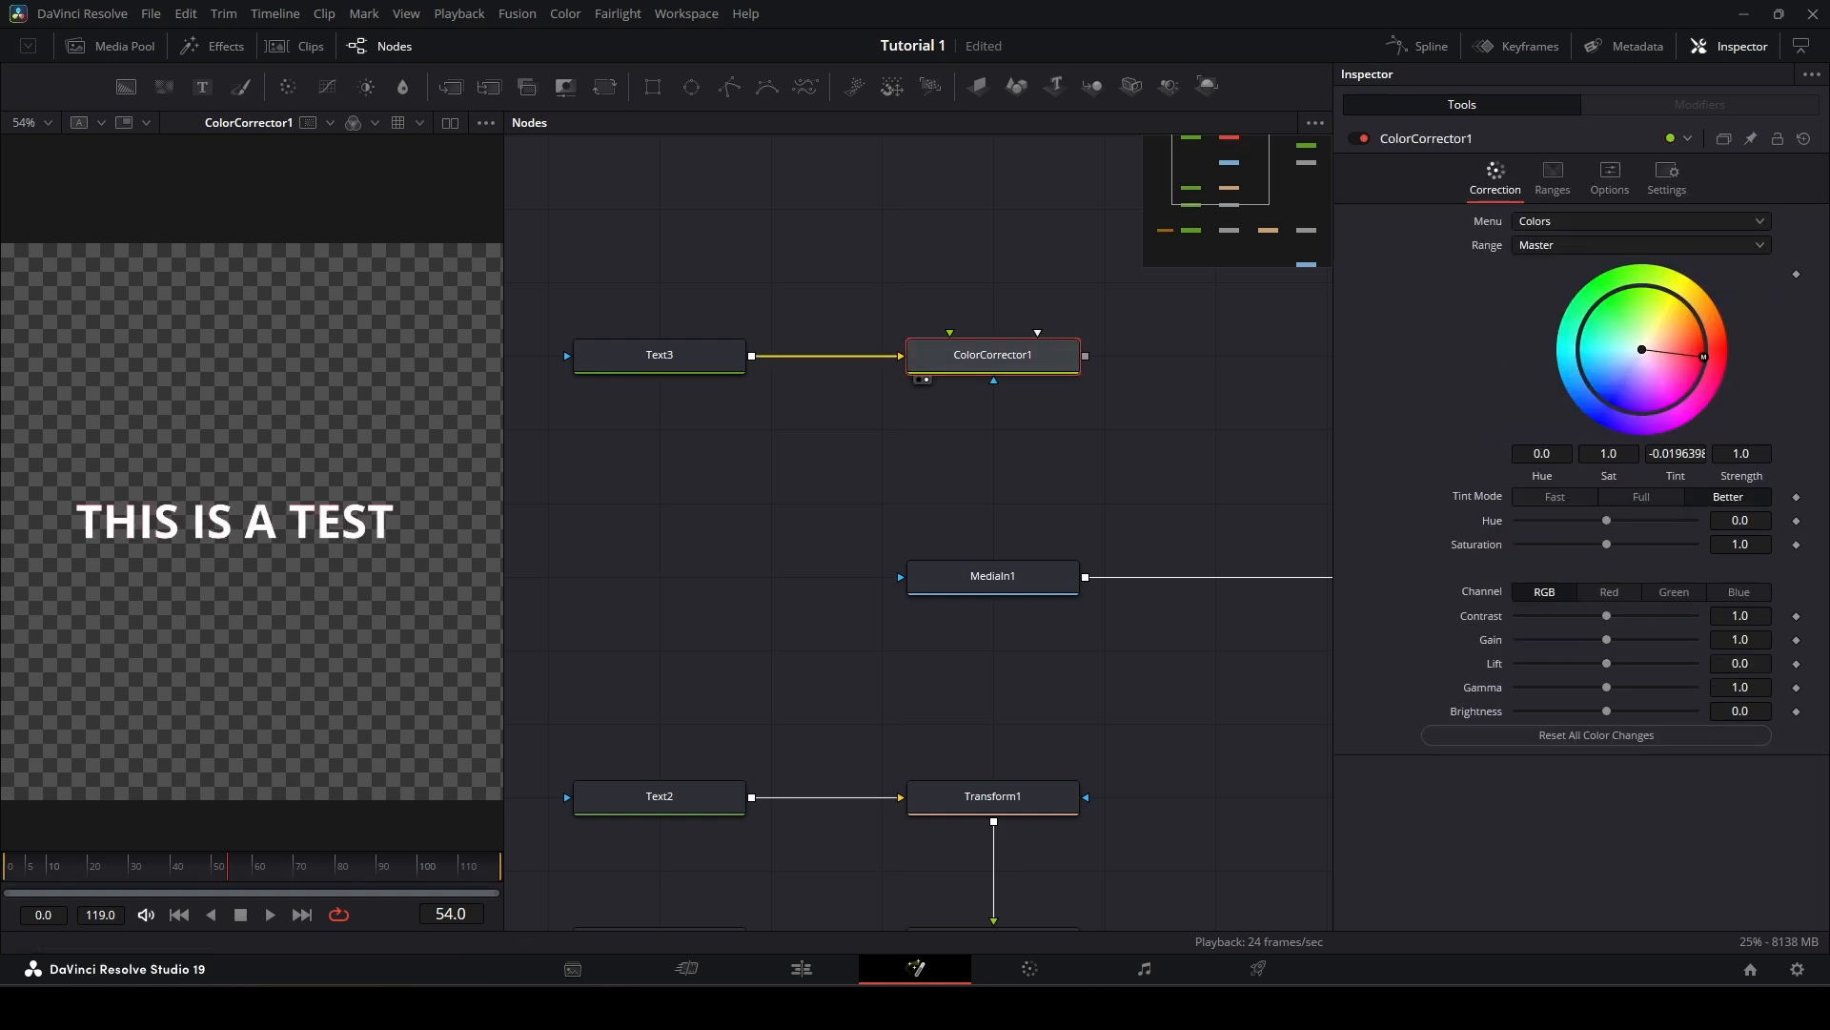
drag(1702, 362, 1547, 327)
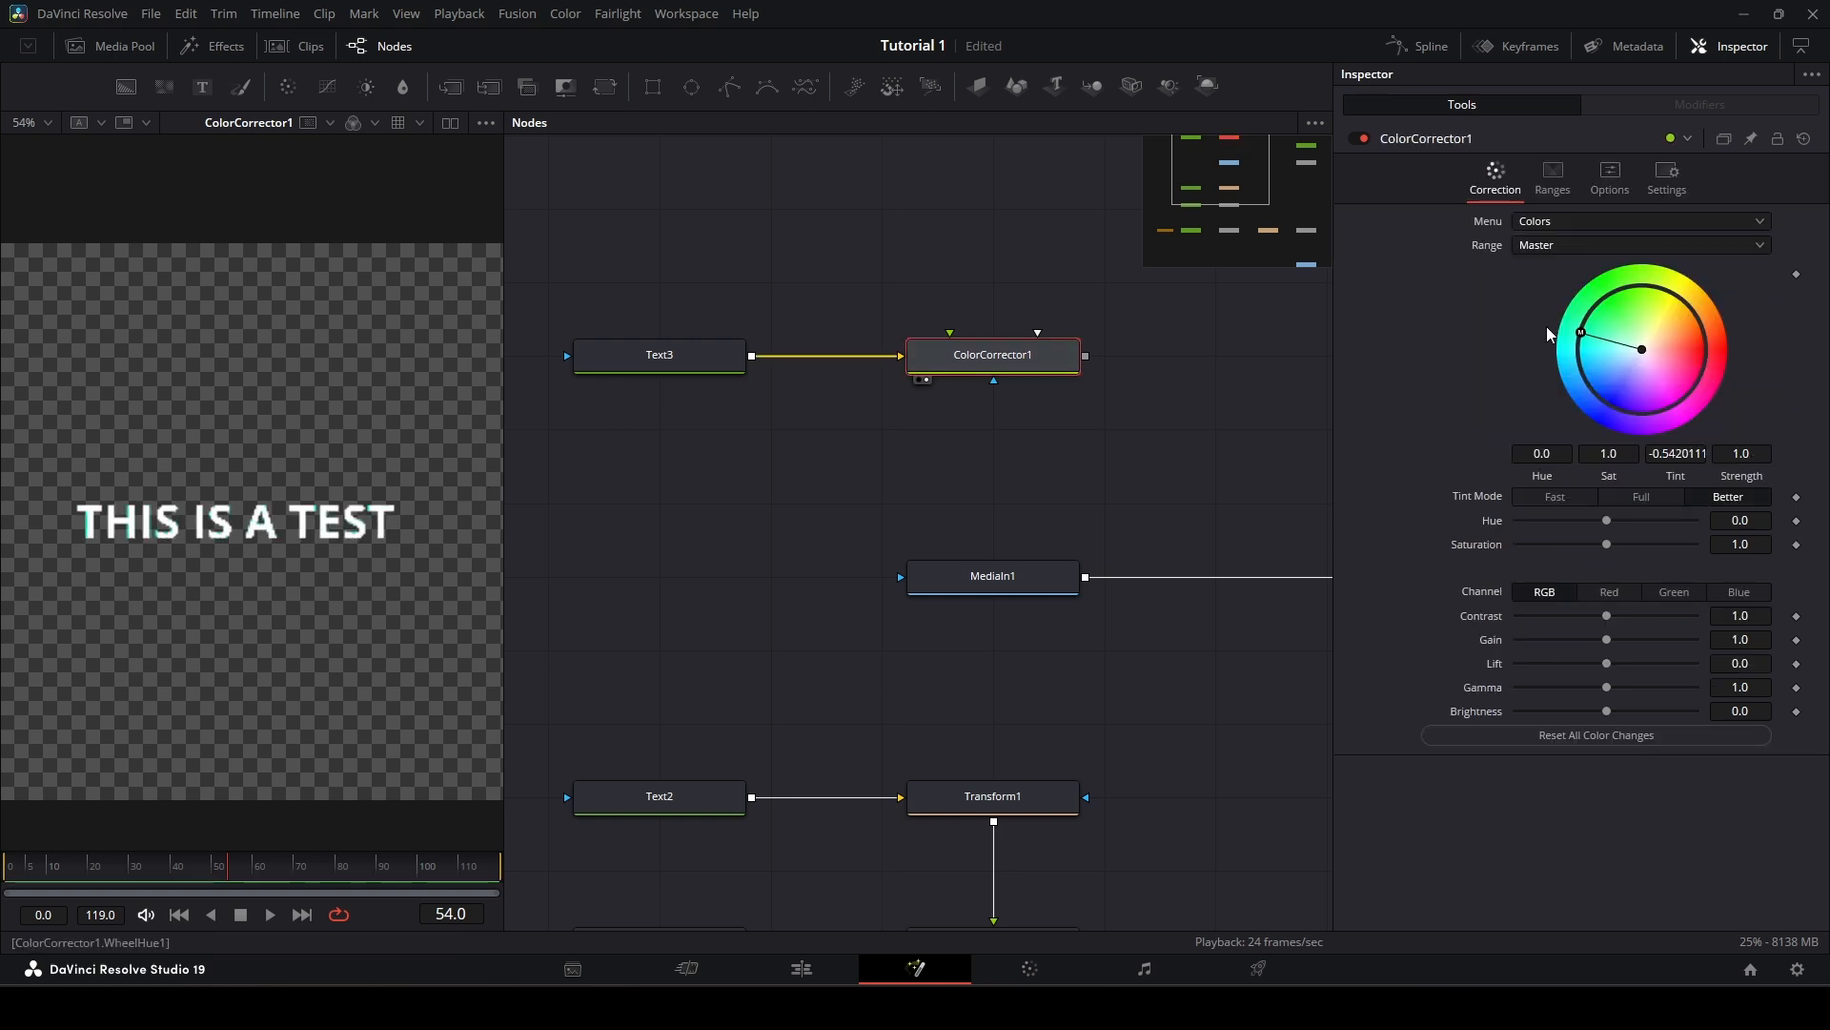
Step: Change the text color of the Text3 node to bright red, #ff0808
click(654, 354)
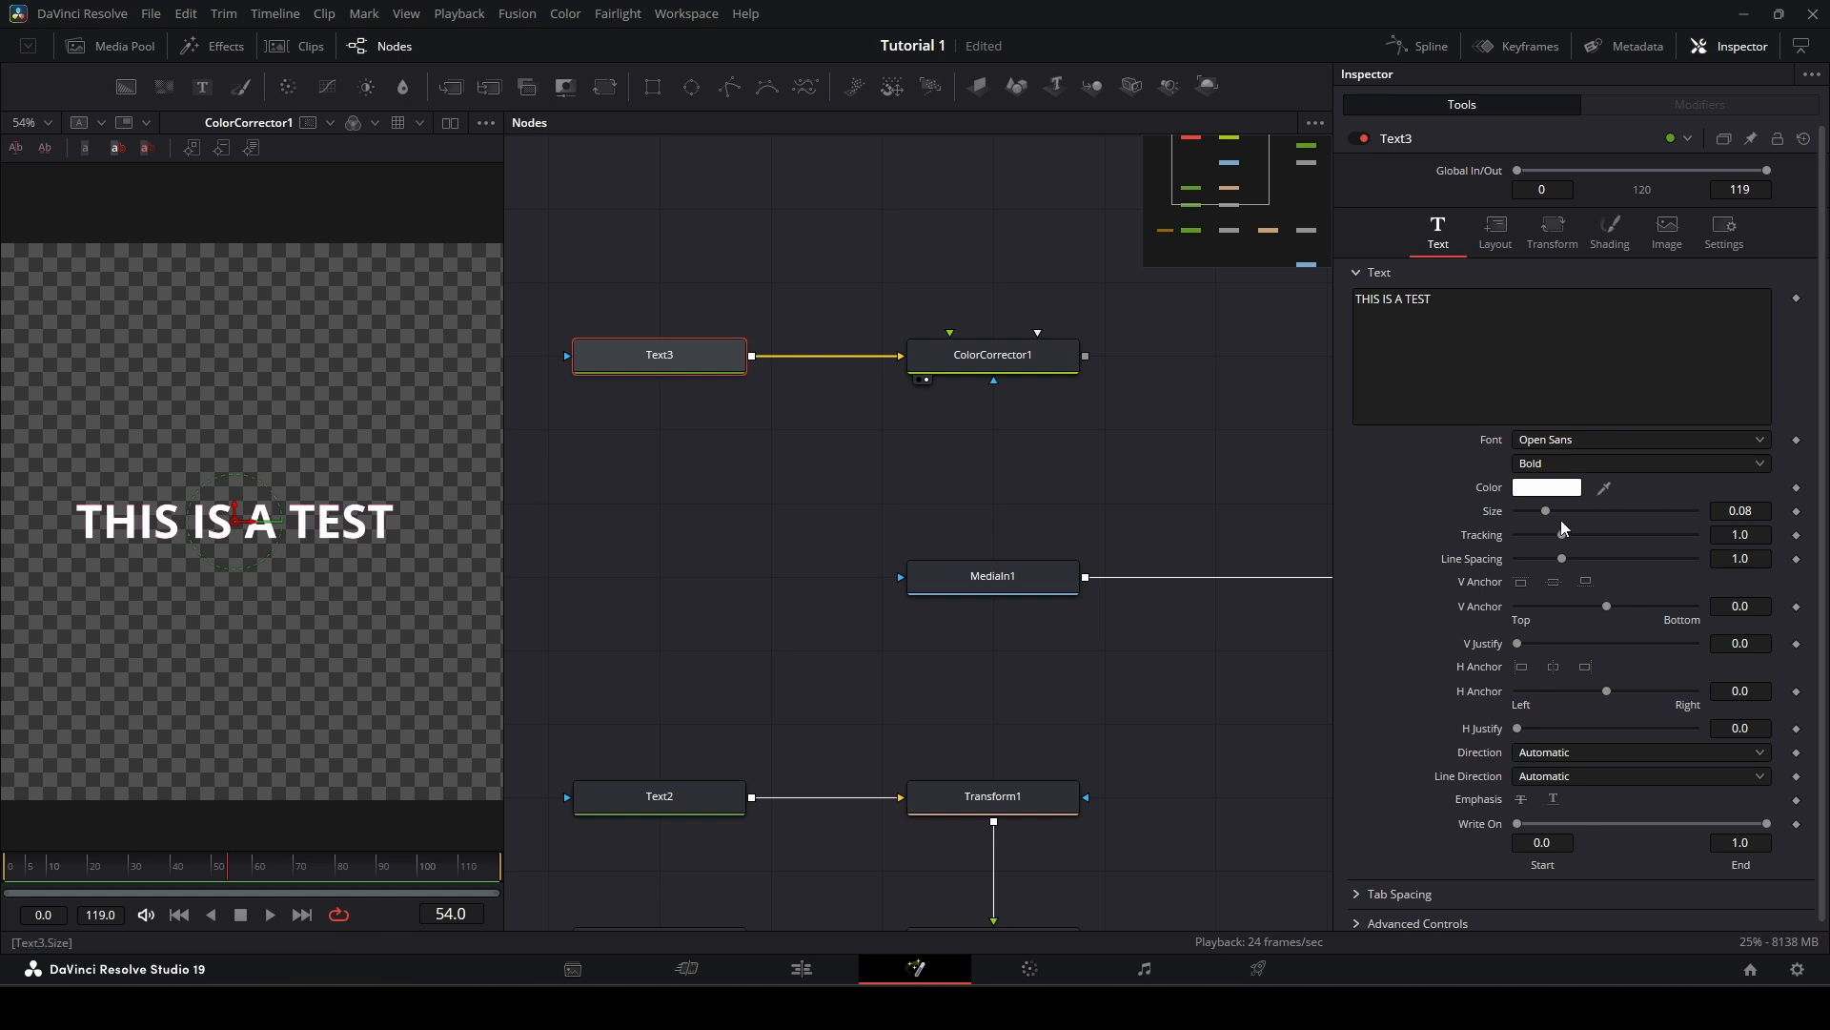
click(1559, 491)
click(1042, 379)
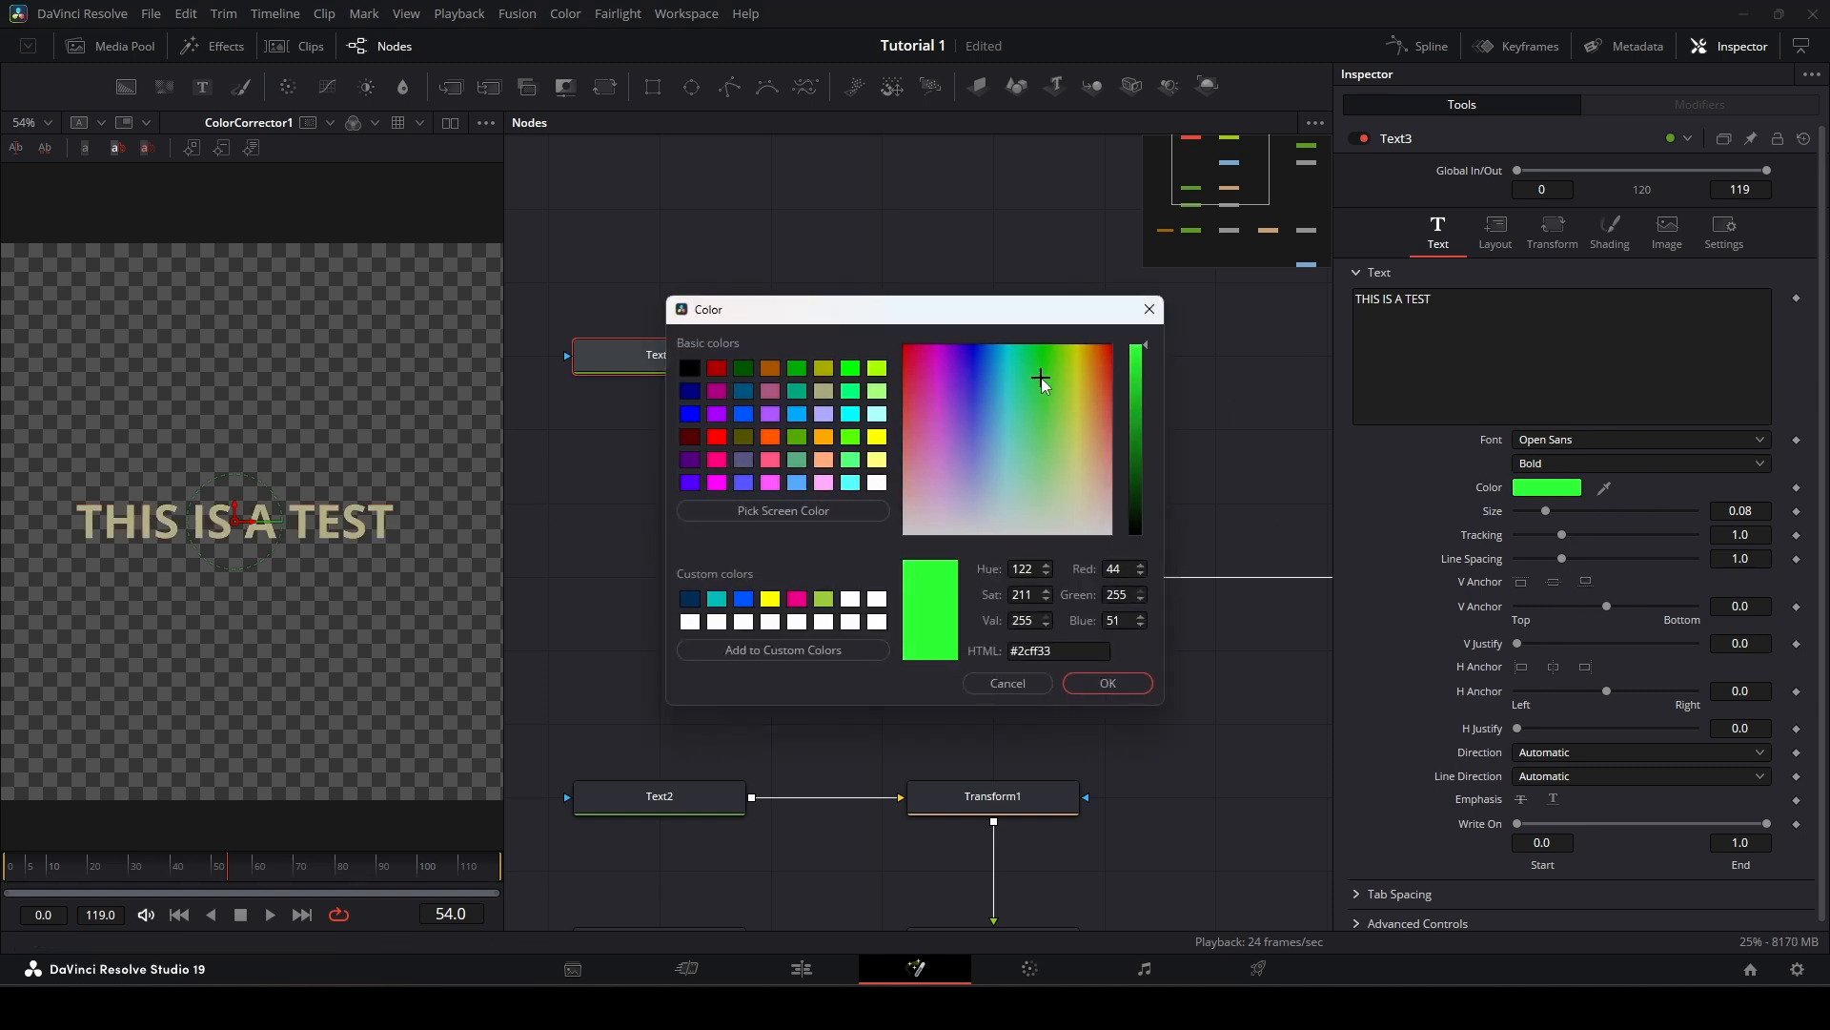
drag(1042, 379, 1112, 352)
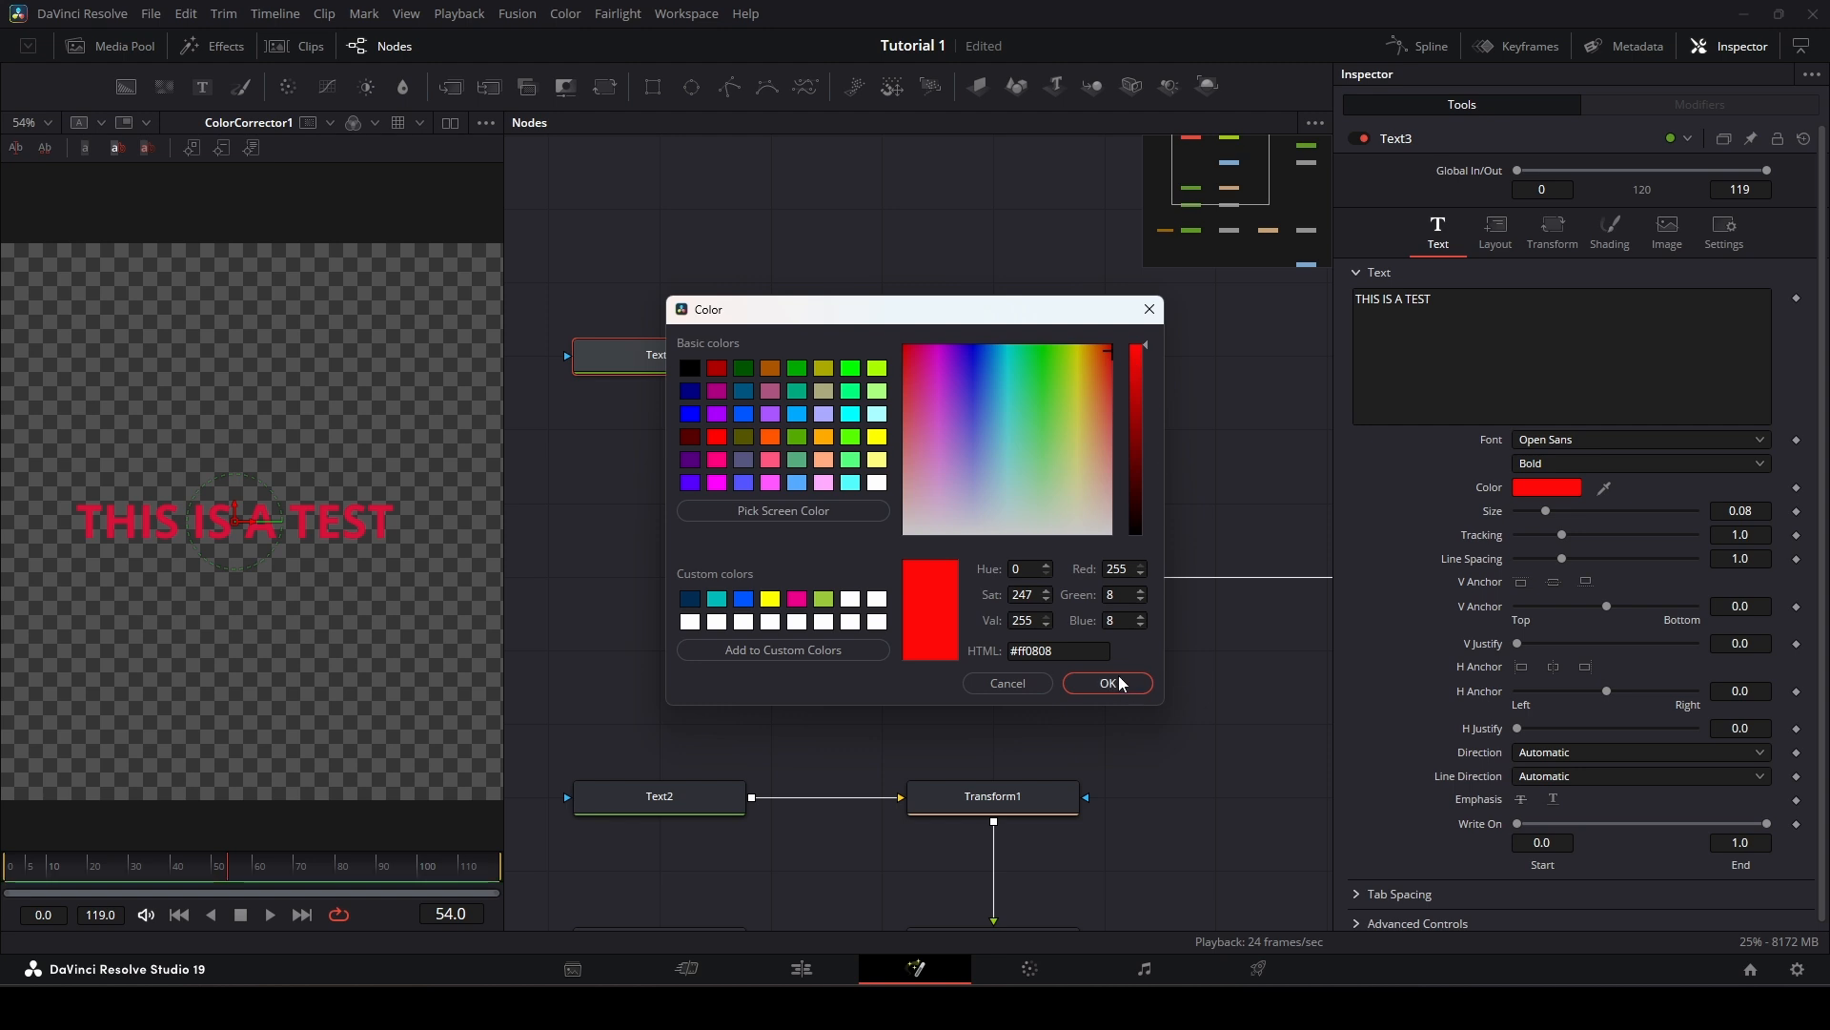
click(1108, 683)
Step: Shift ColorCorrector1's Master tint toward purple, to about 0.752 at strength 1.0, and compare the tint modes, ending on Better
click(992, 354)
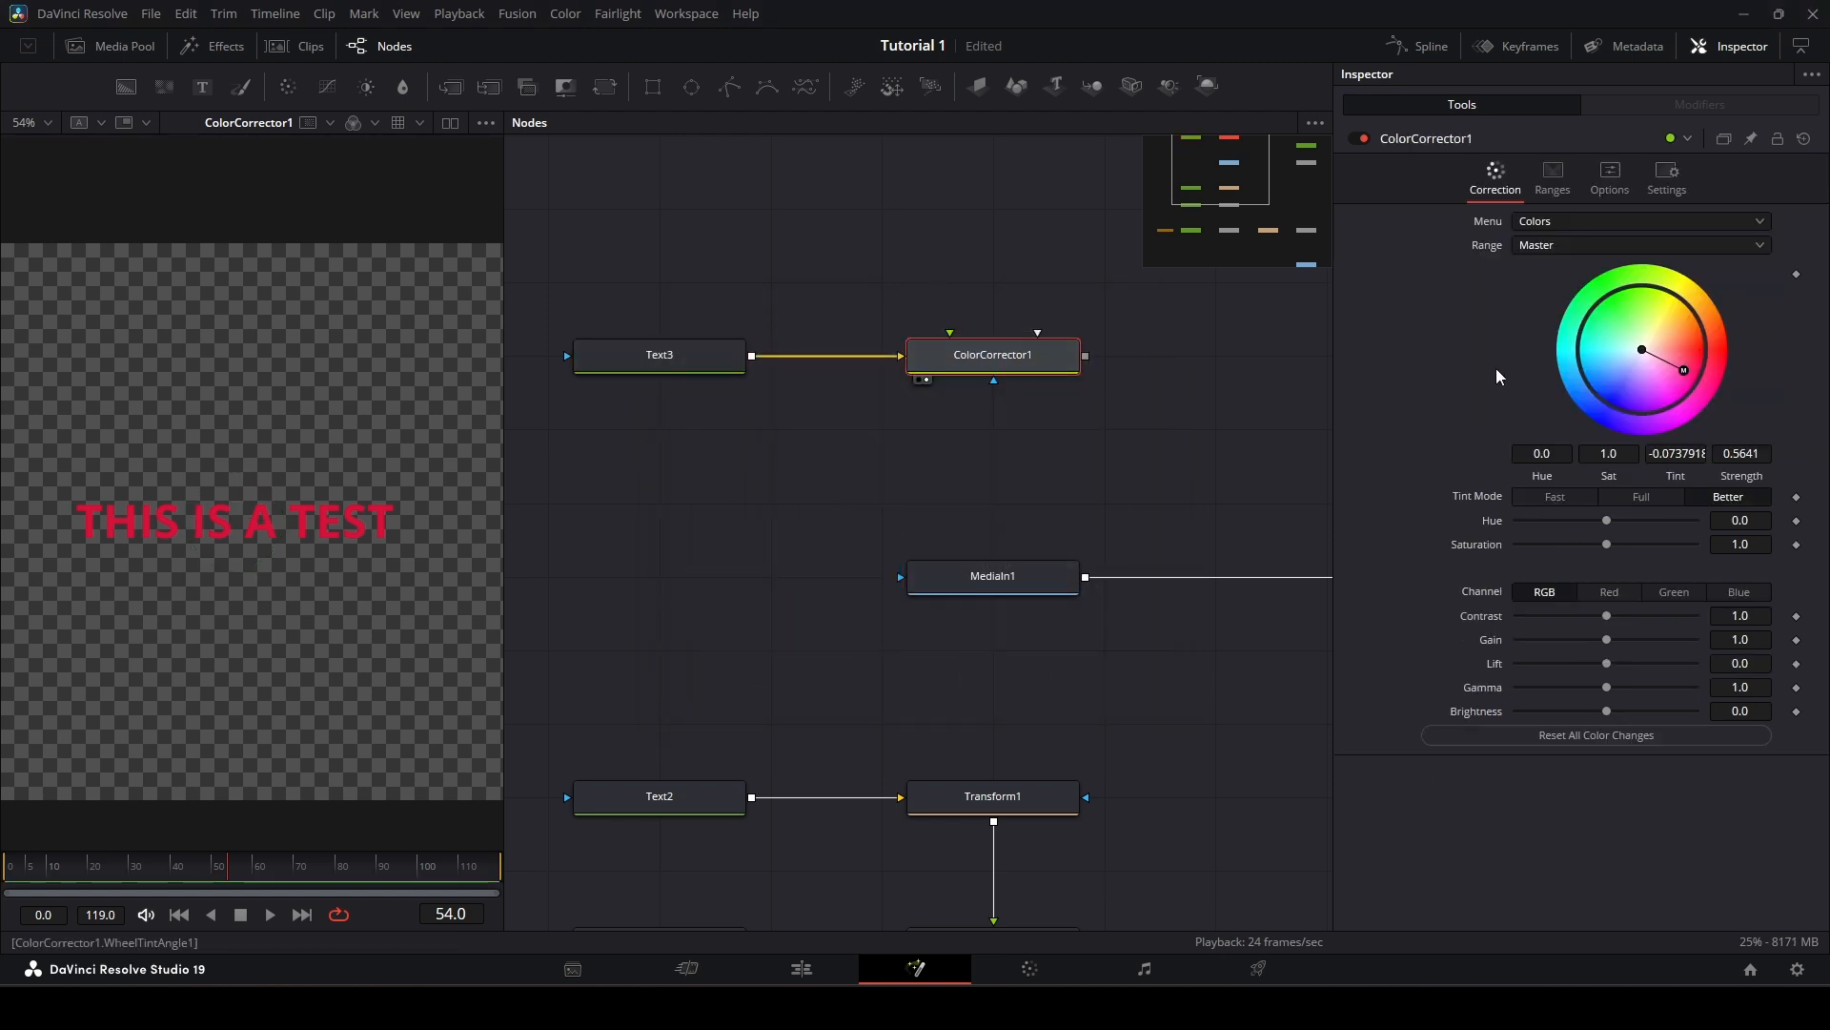
drag(1683, 370, 1648, 456)
click(1555, 500)
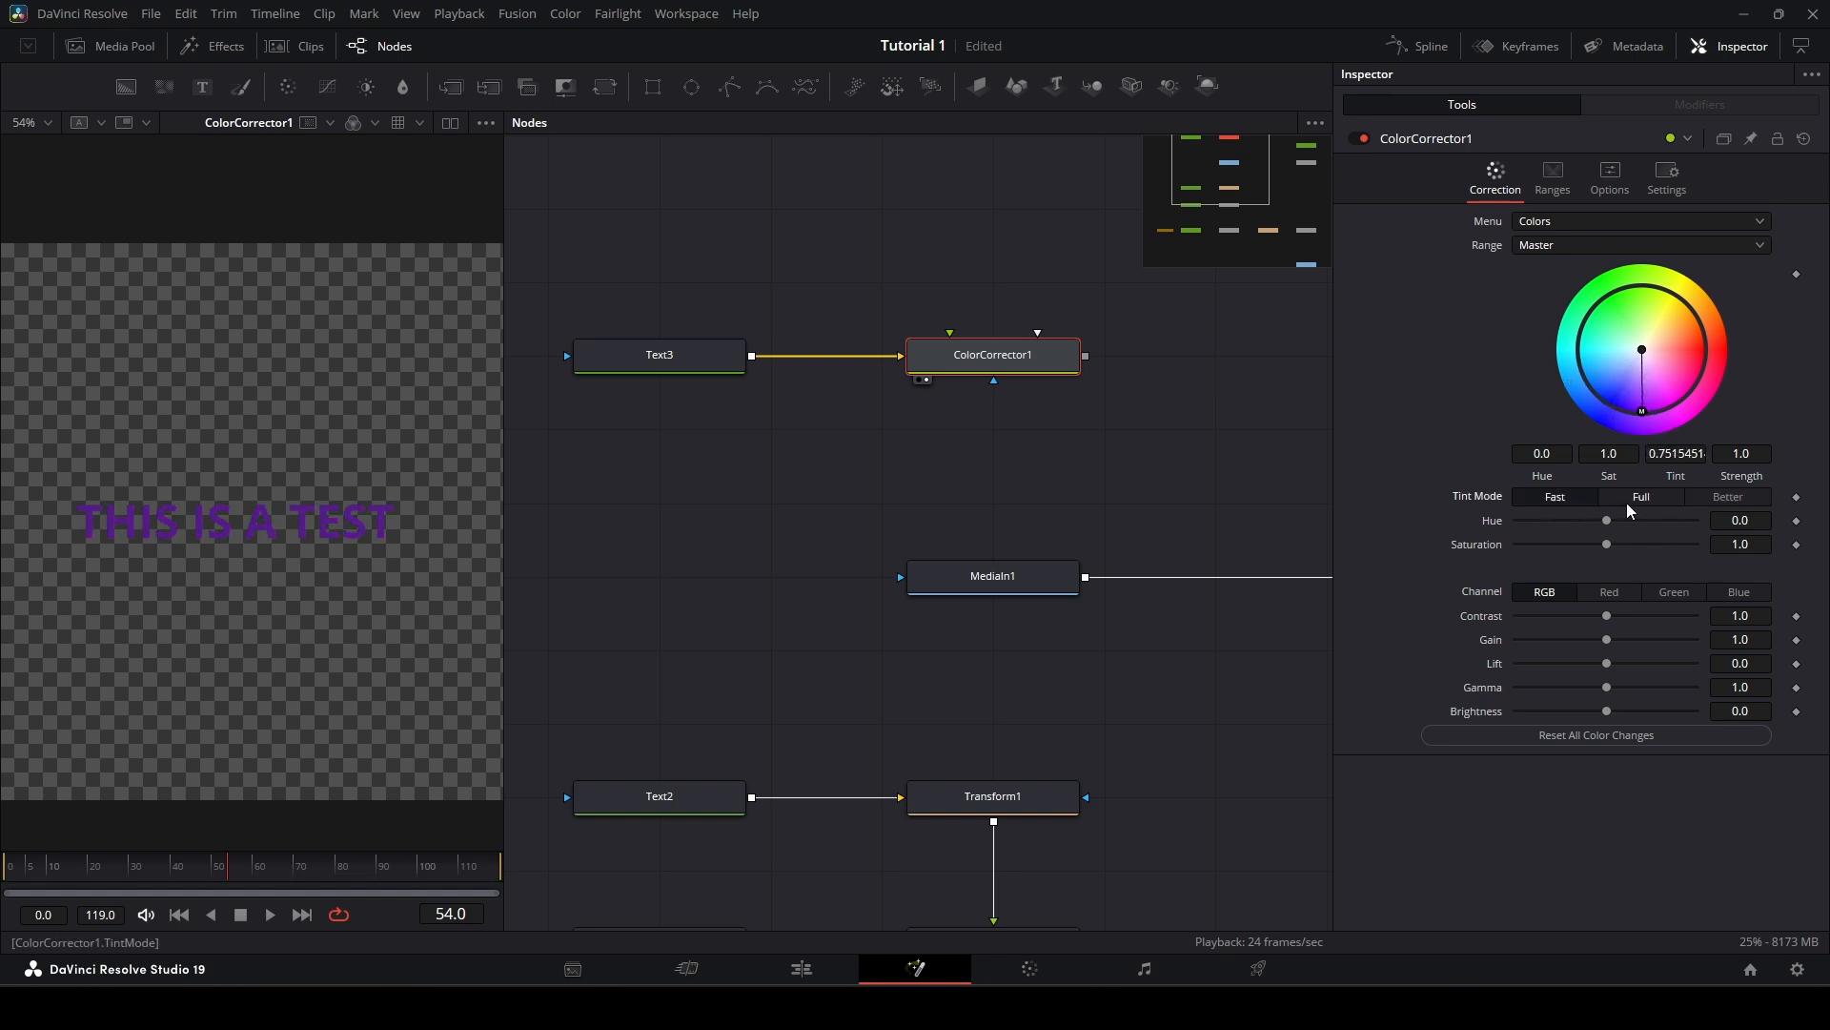
click(1630, 505)
click(1701, 503)
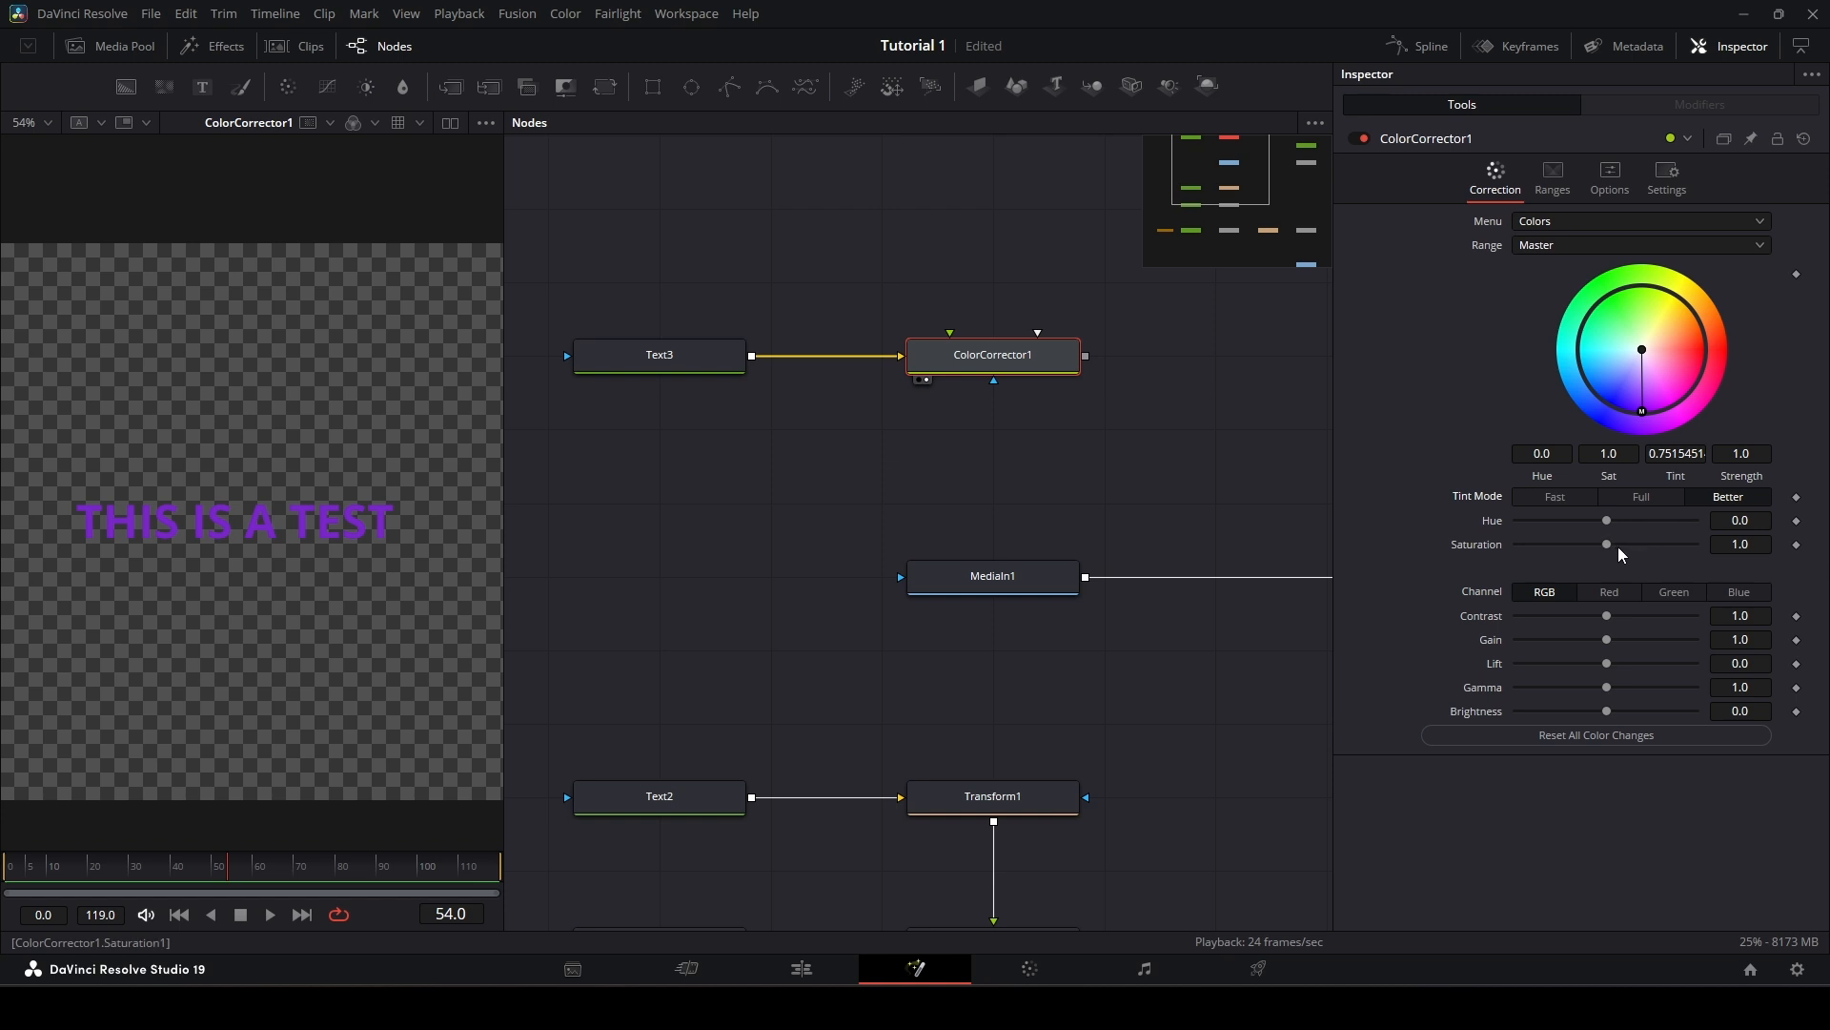
Step: Try a changed Saturation, a Hue of 0.39 and a Contrast of 3.0 on ColorCorrector1, resetting each to its default
drag(1608, 545, 1456, 553)
double_click(1453, 548)
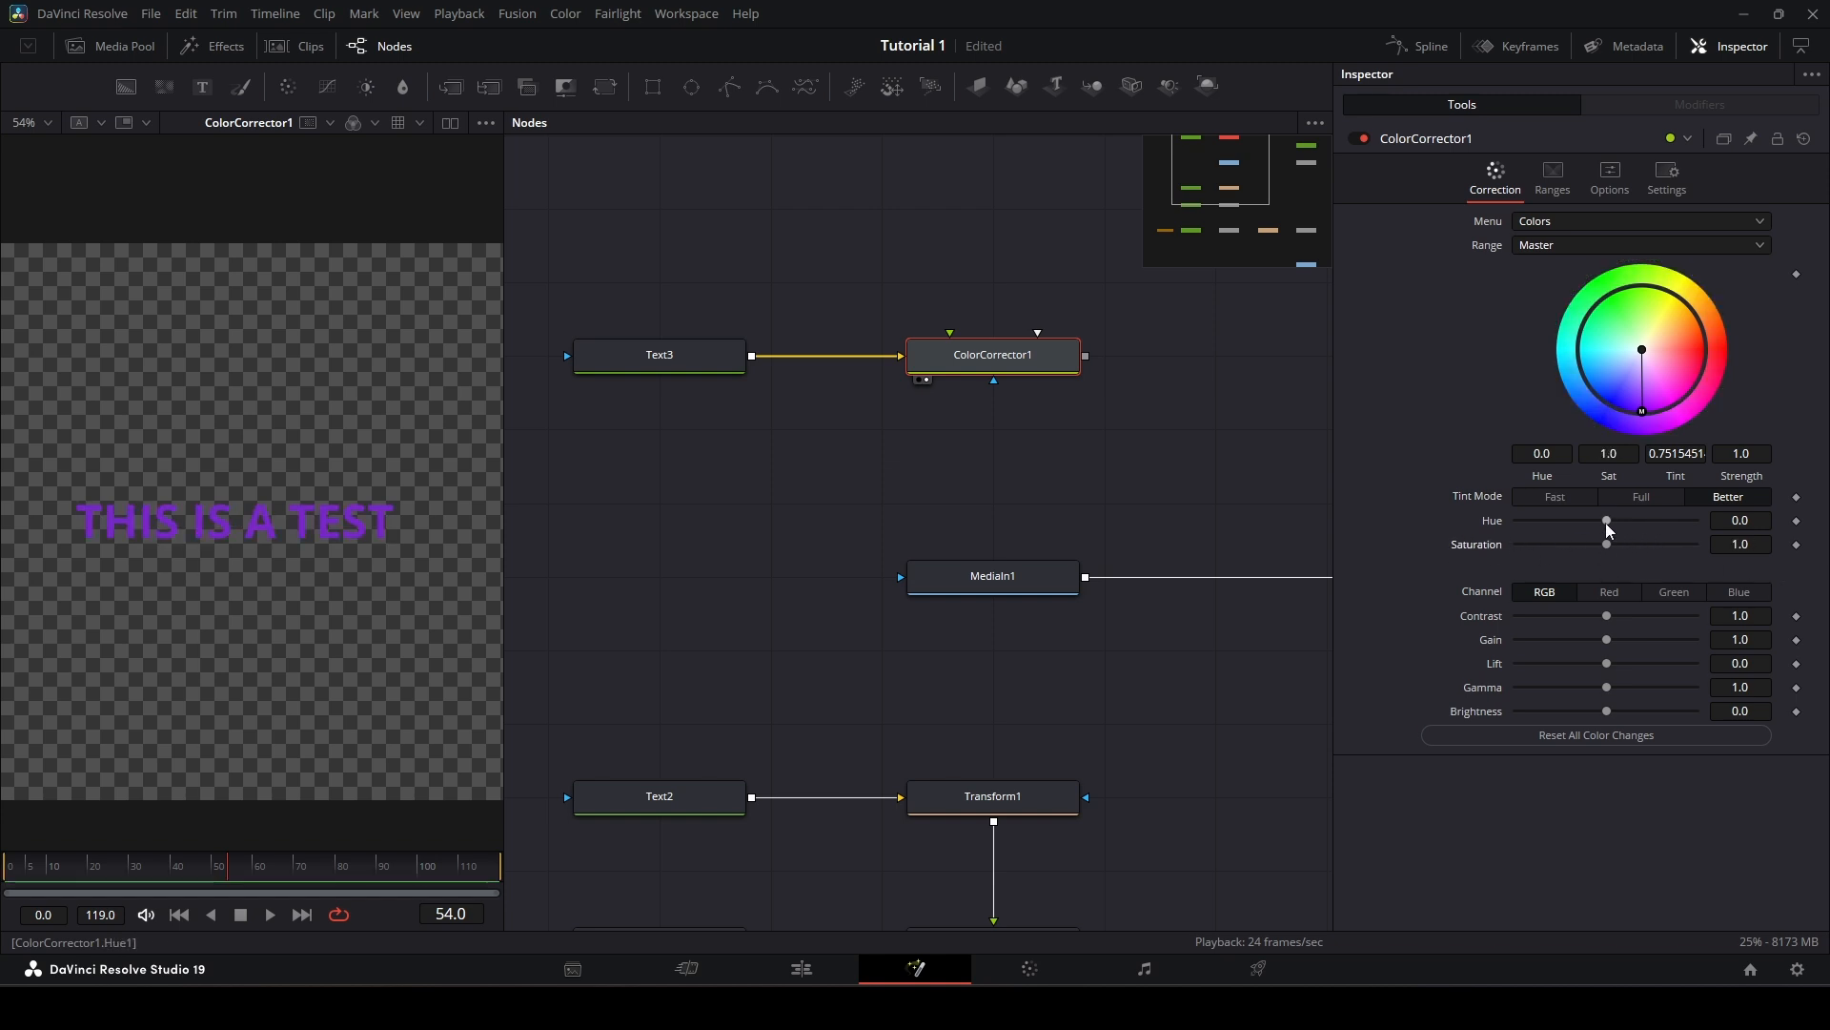
mouse_move(1606, 522)
mouse_down()
mouse_move(1546, 518)
mouse_move(1710, 534)
mouse_move(1621, 532)
mouse_move(1640, 532)
mouse_up()
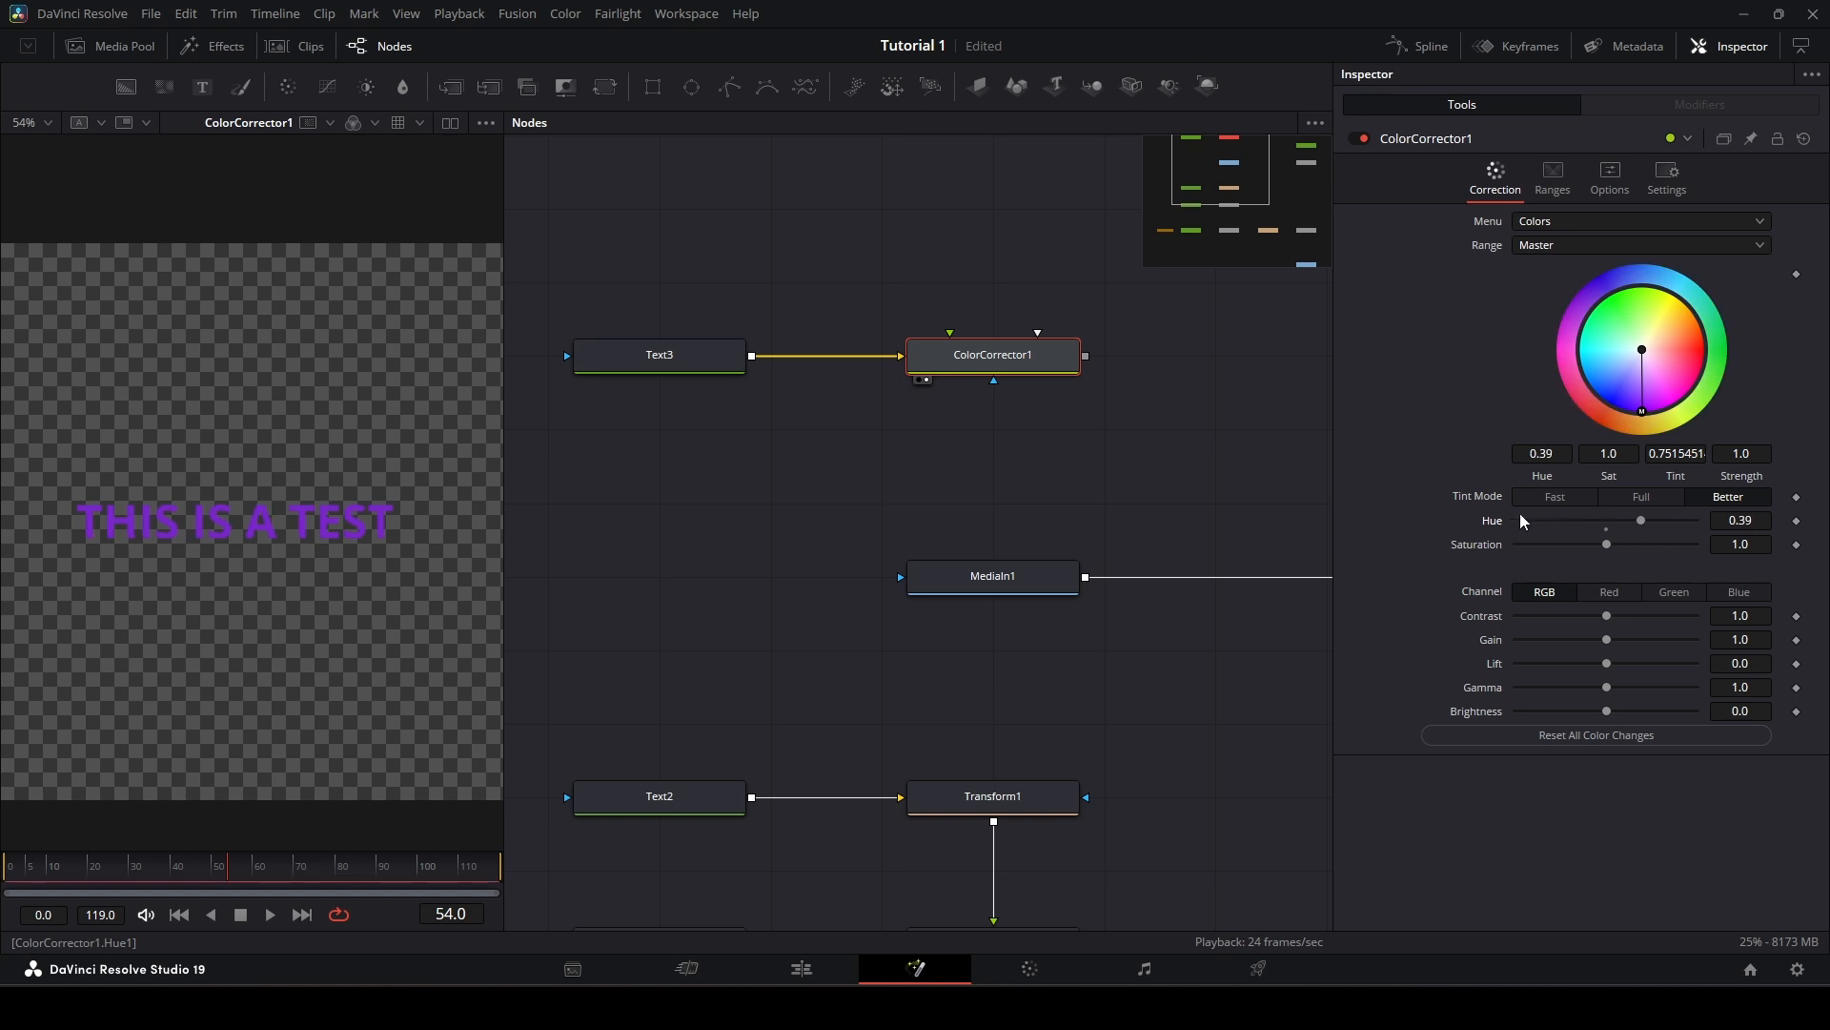
double_click(1492, 520)
drag(1609, 620, 1706, 629)
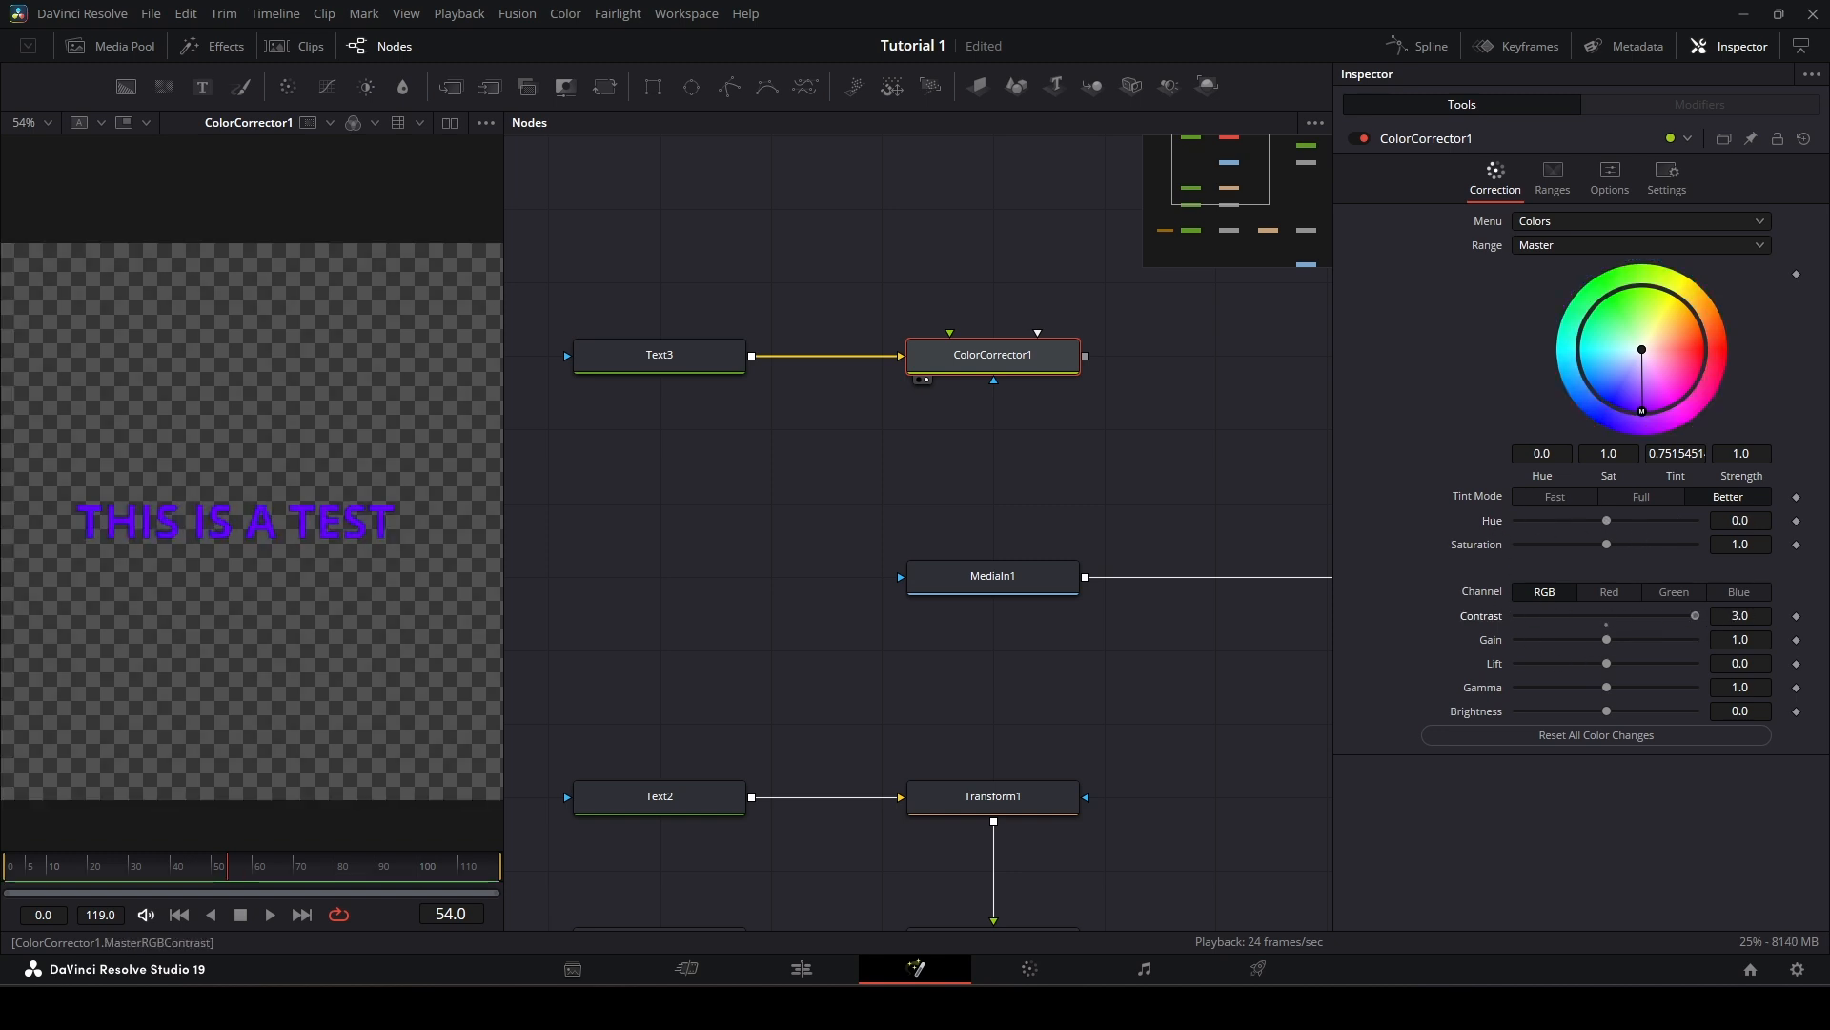
double_click(1485, 618)
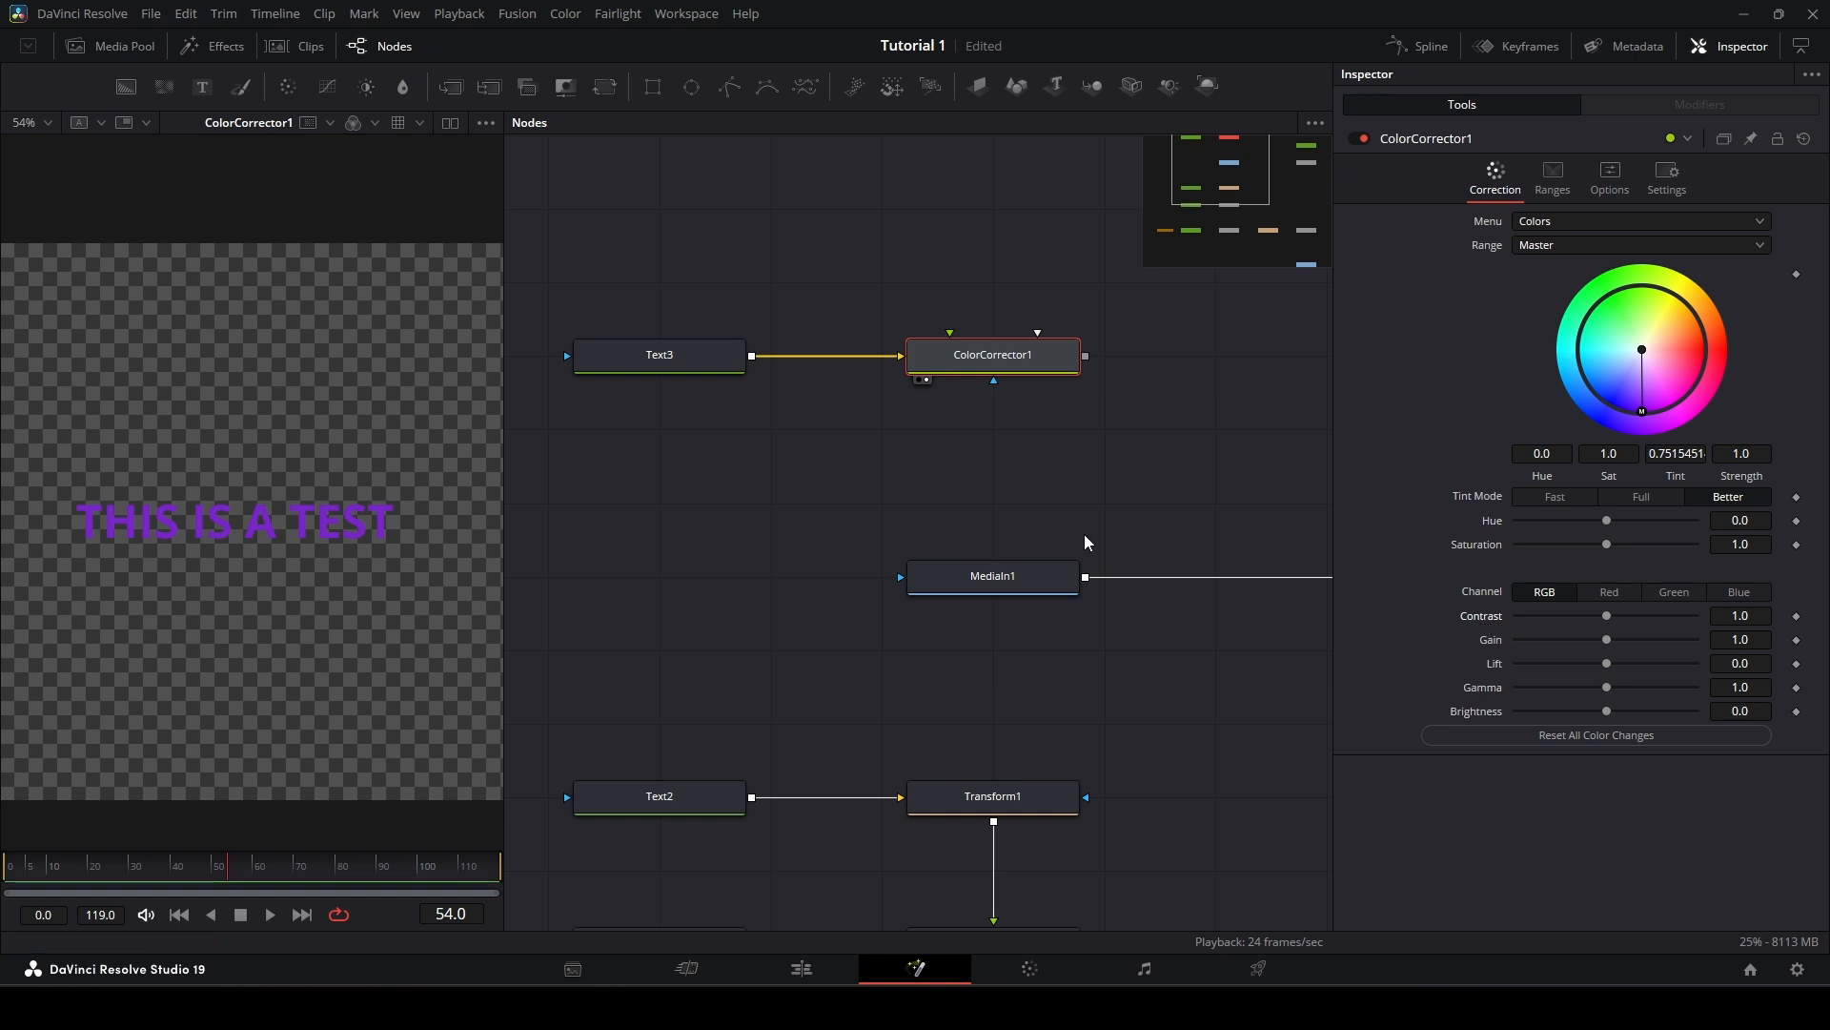
Step: Add an Ellipse mask node below ColorCorrector1 and connect it to the Effect Mask input
drag(871, 376, 817, 447)
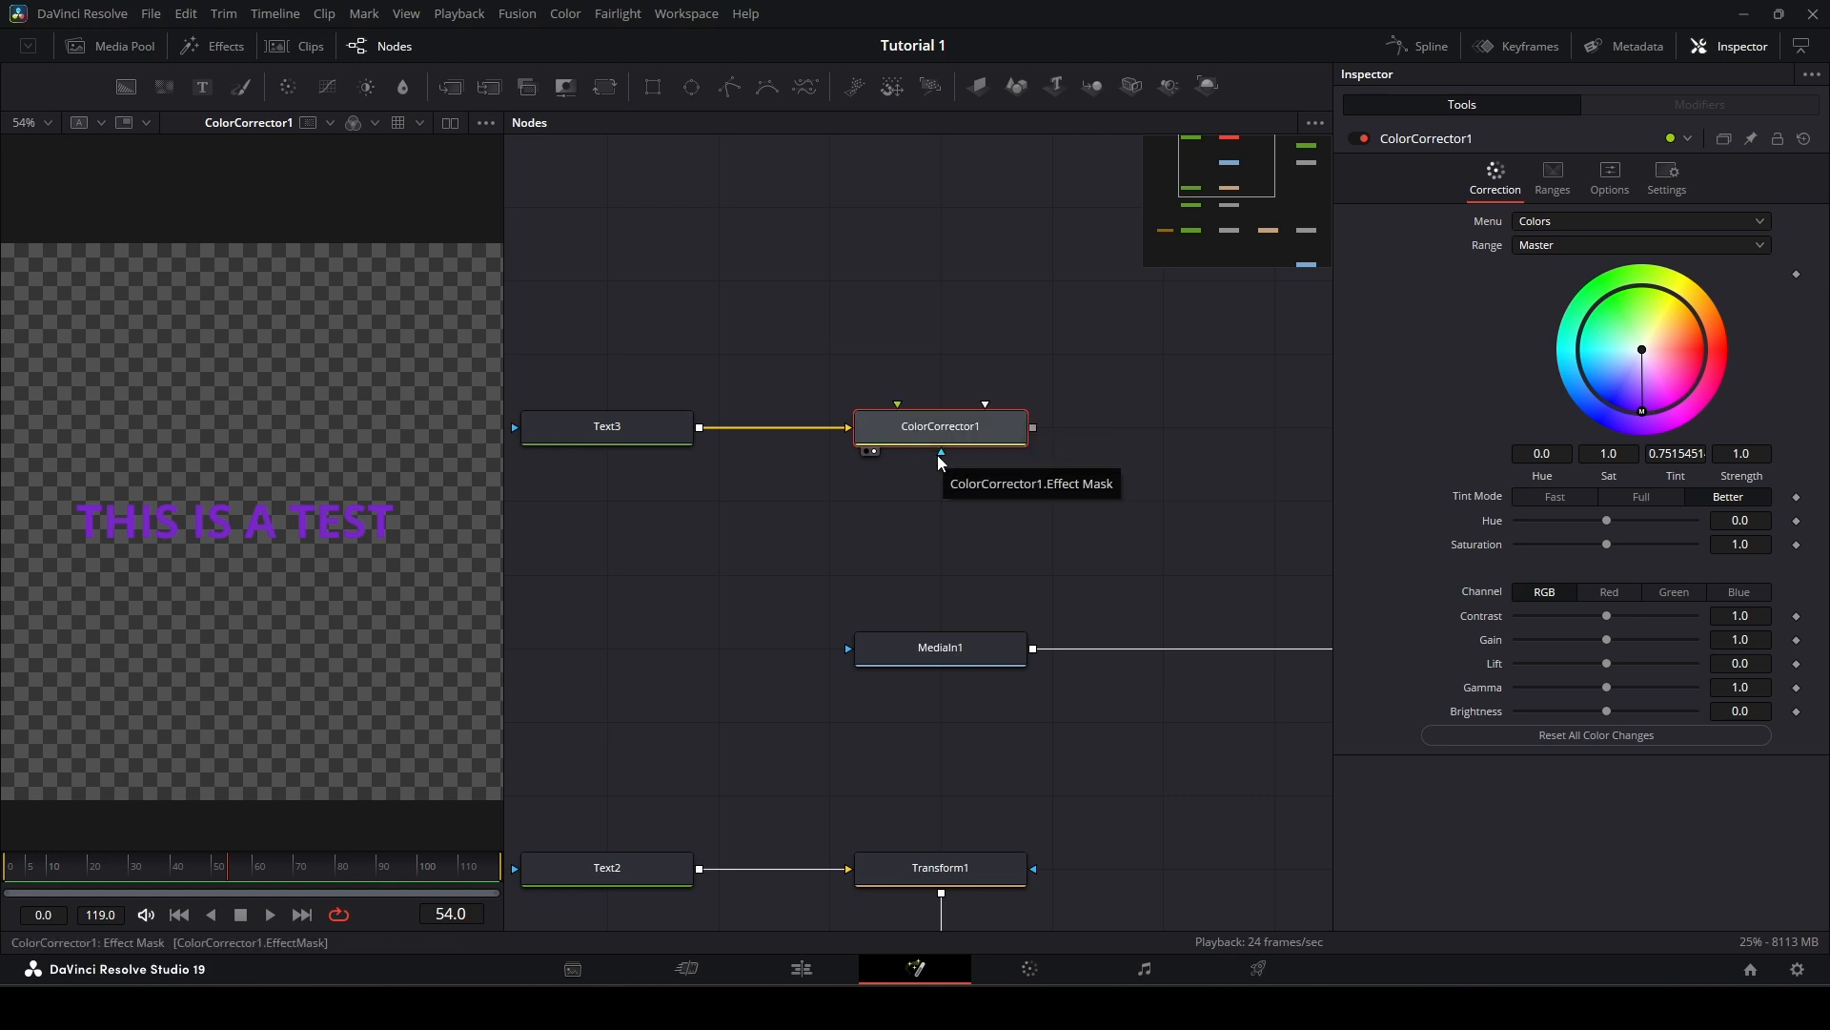
drag(897, 450, 982, 393)
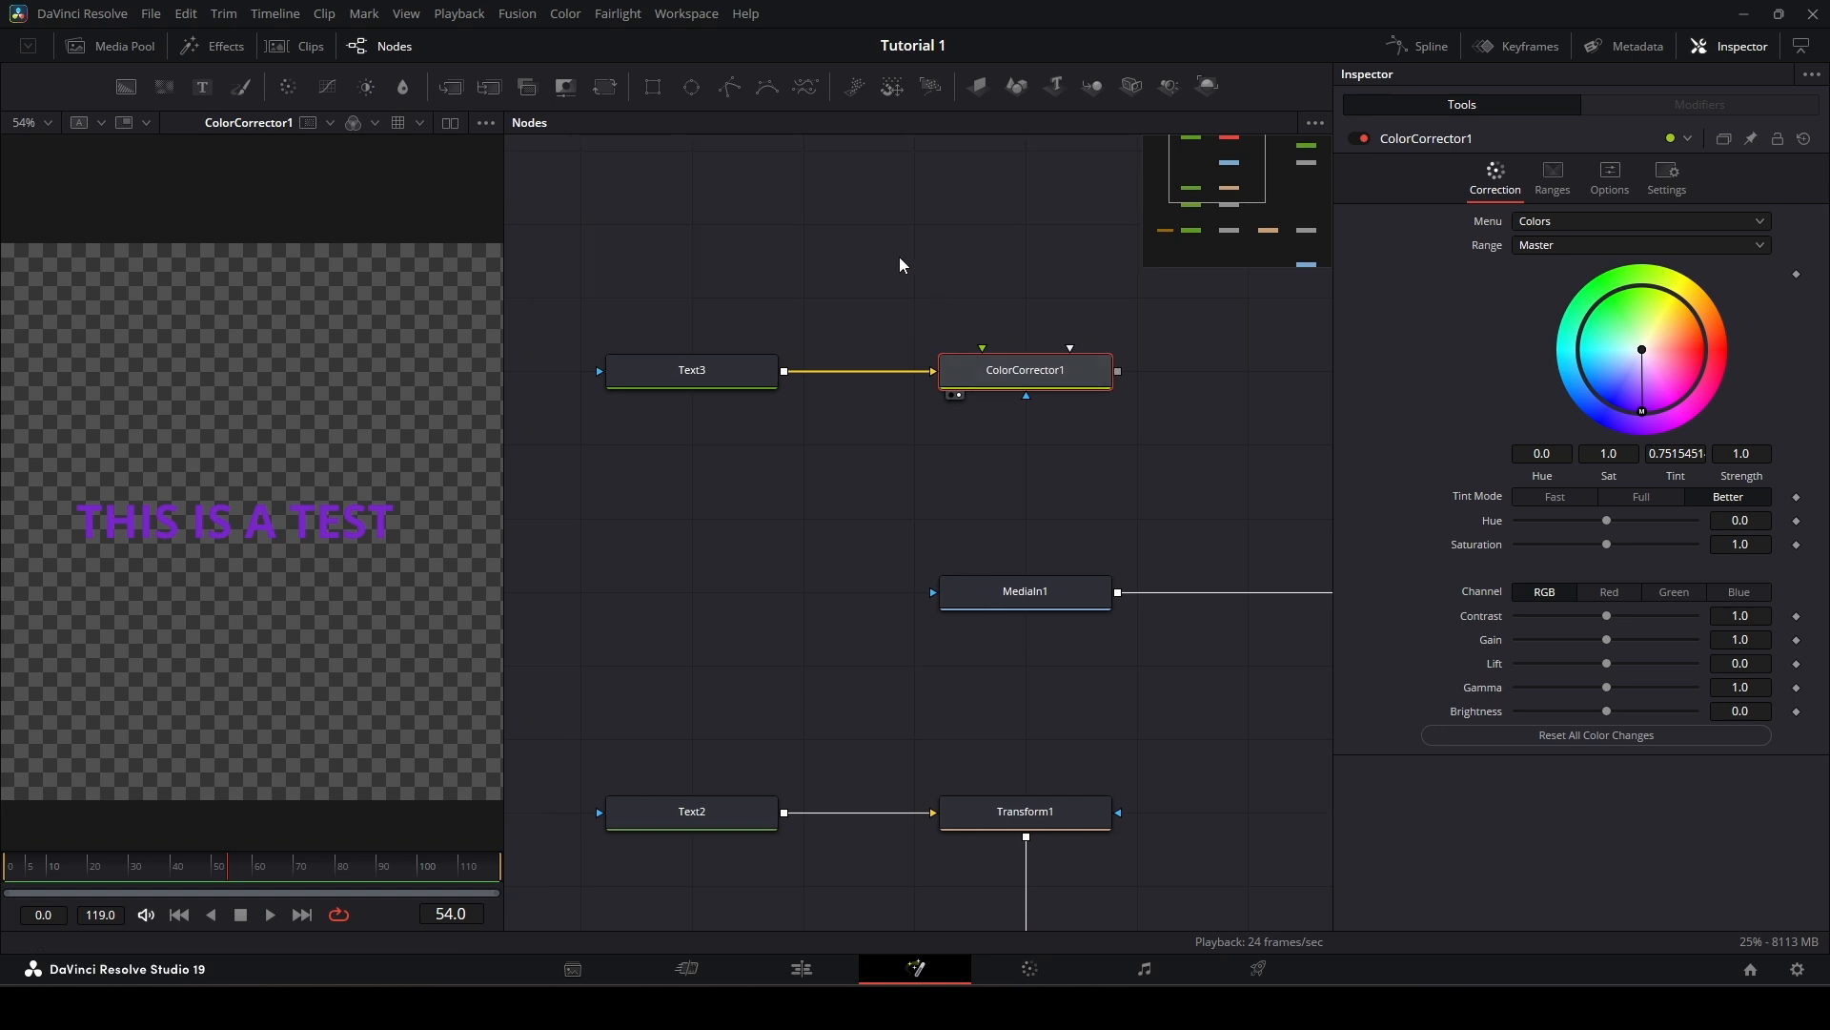
drag(693, 85, 1025, 397)
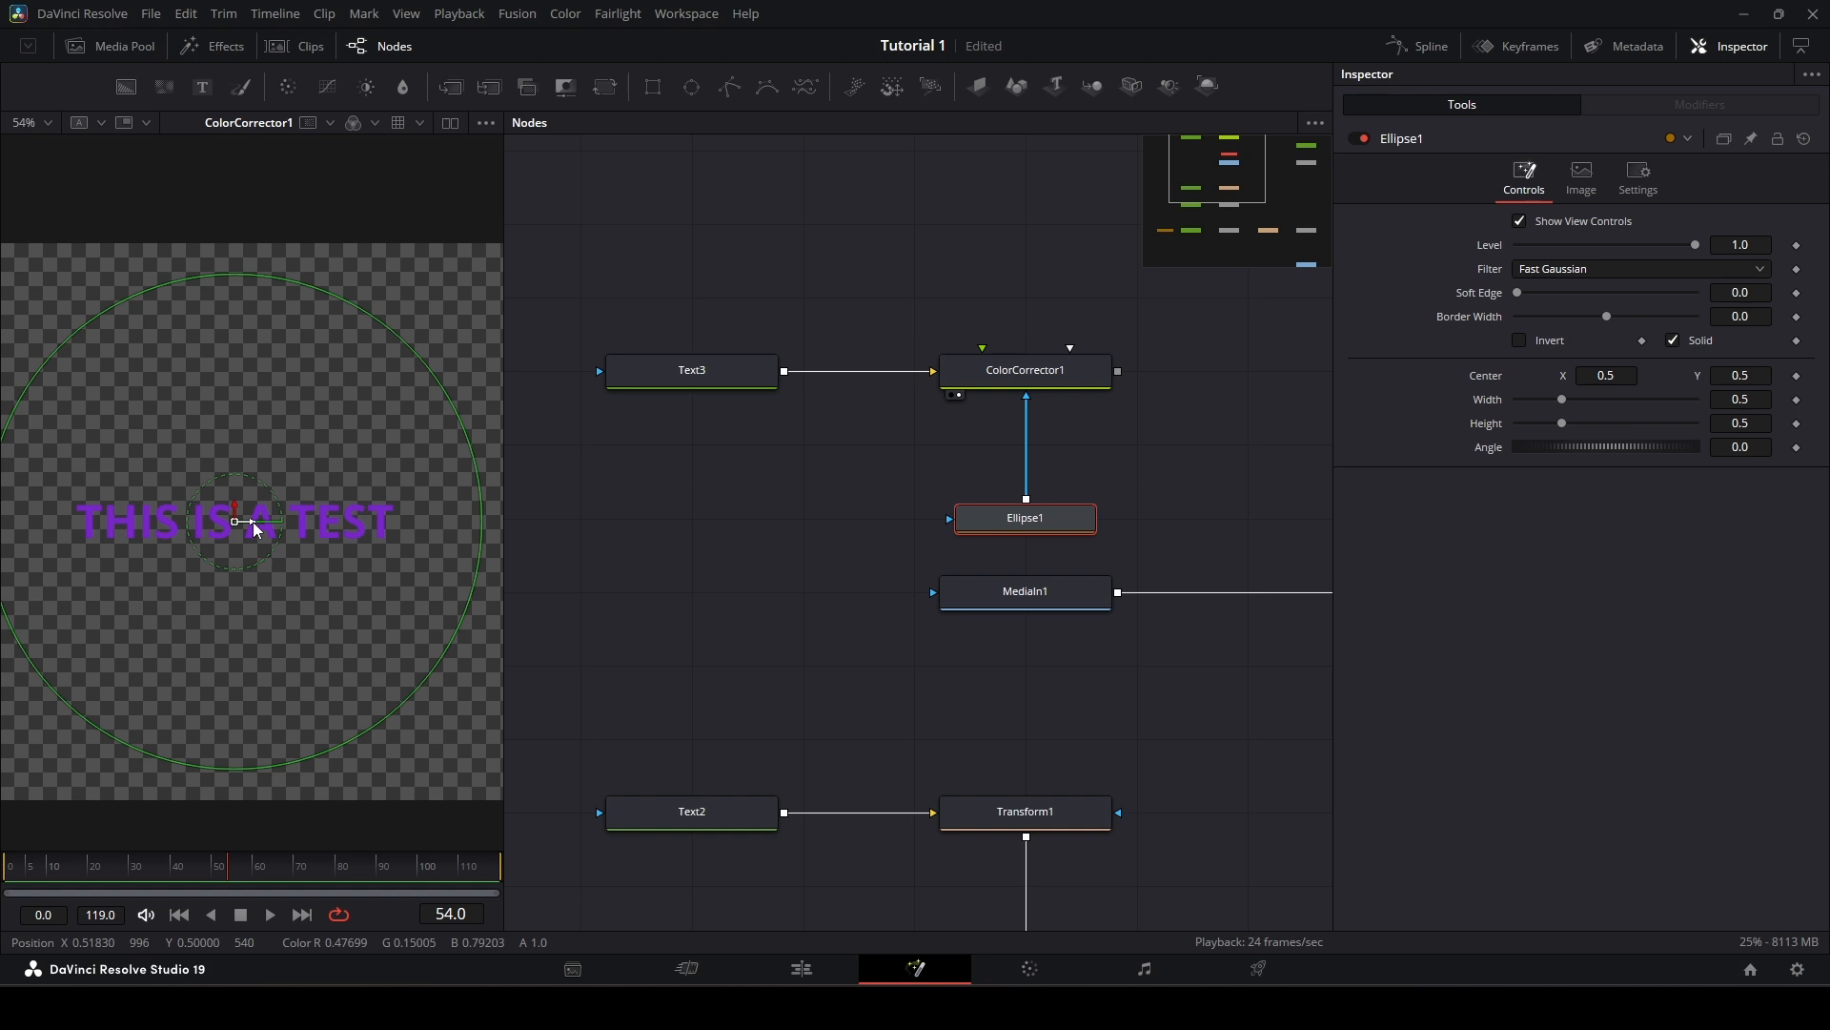
Step: Shrink Ellipse1 to about 0.247 wide and high, center it at about X 0.639, Y 0.503, with soft edge 0.0888 and border width 0.039
drag(255, 530, 416, 521)
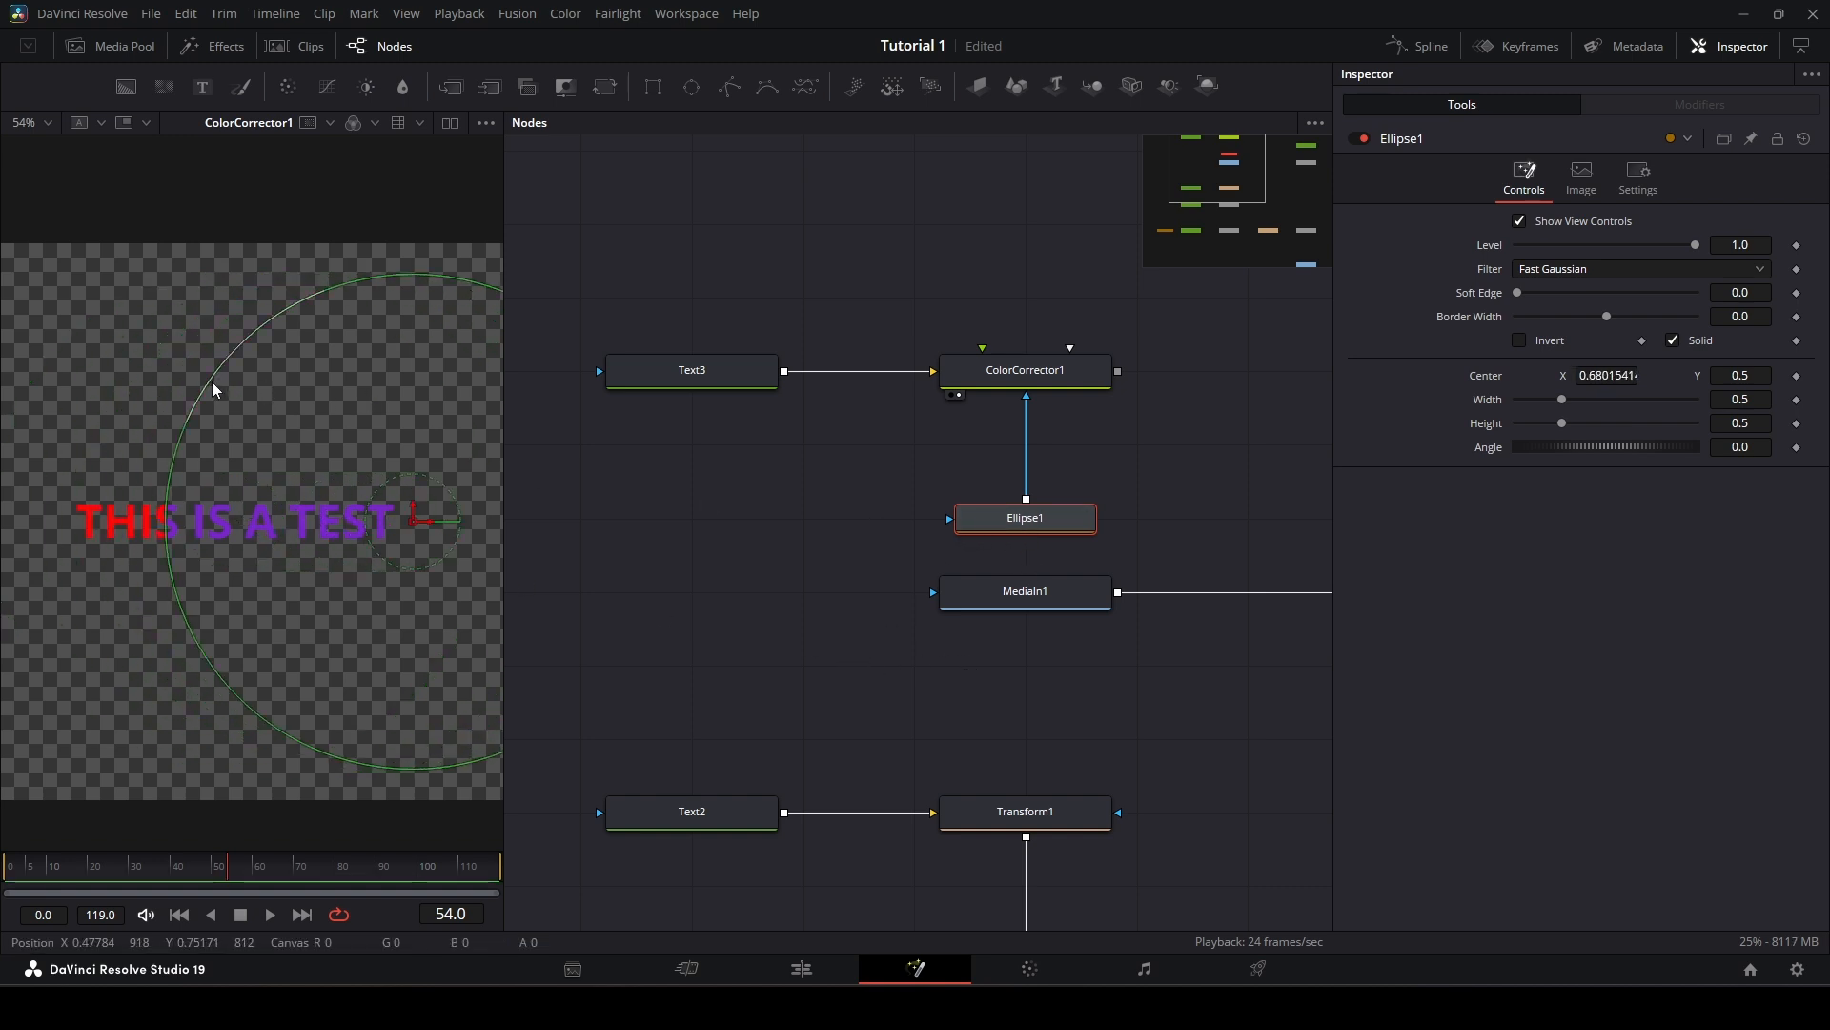
drag(213, 389, 294, 474)
drag(416, 524, 376, 524)
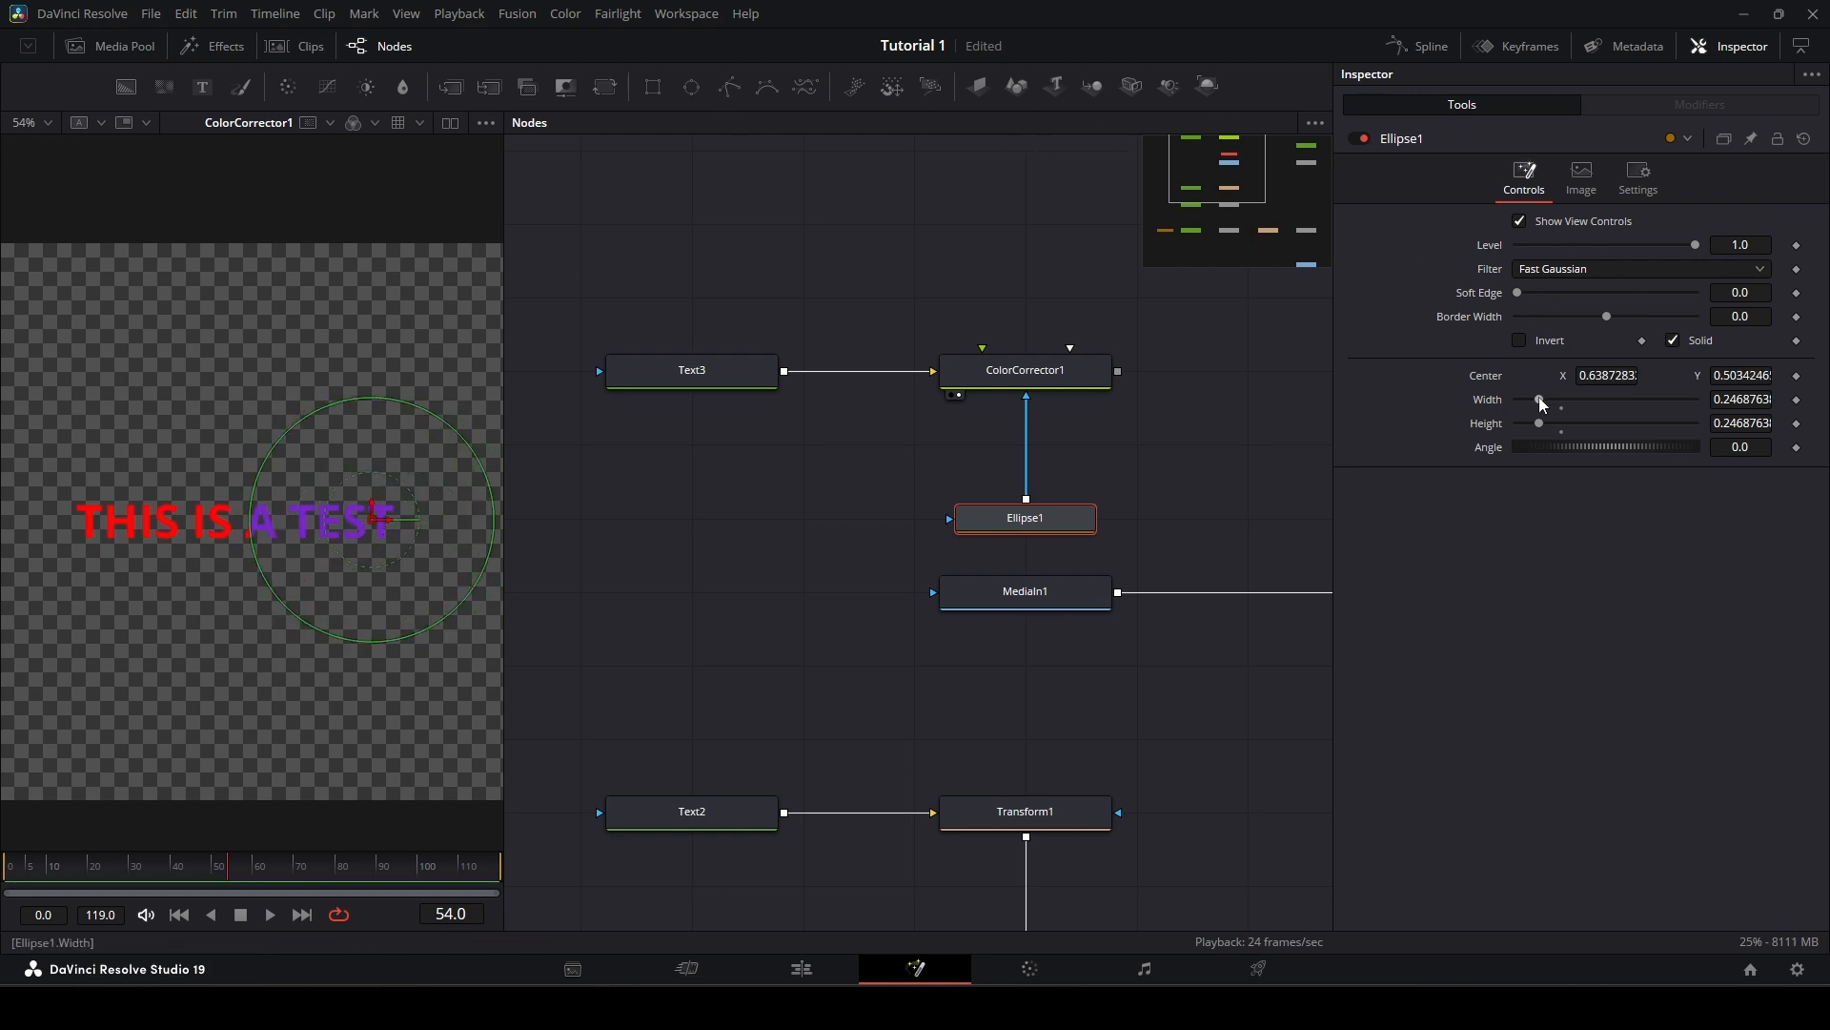
drag(1517, 293, 1624, 332)
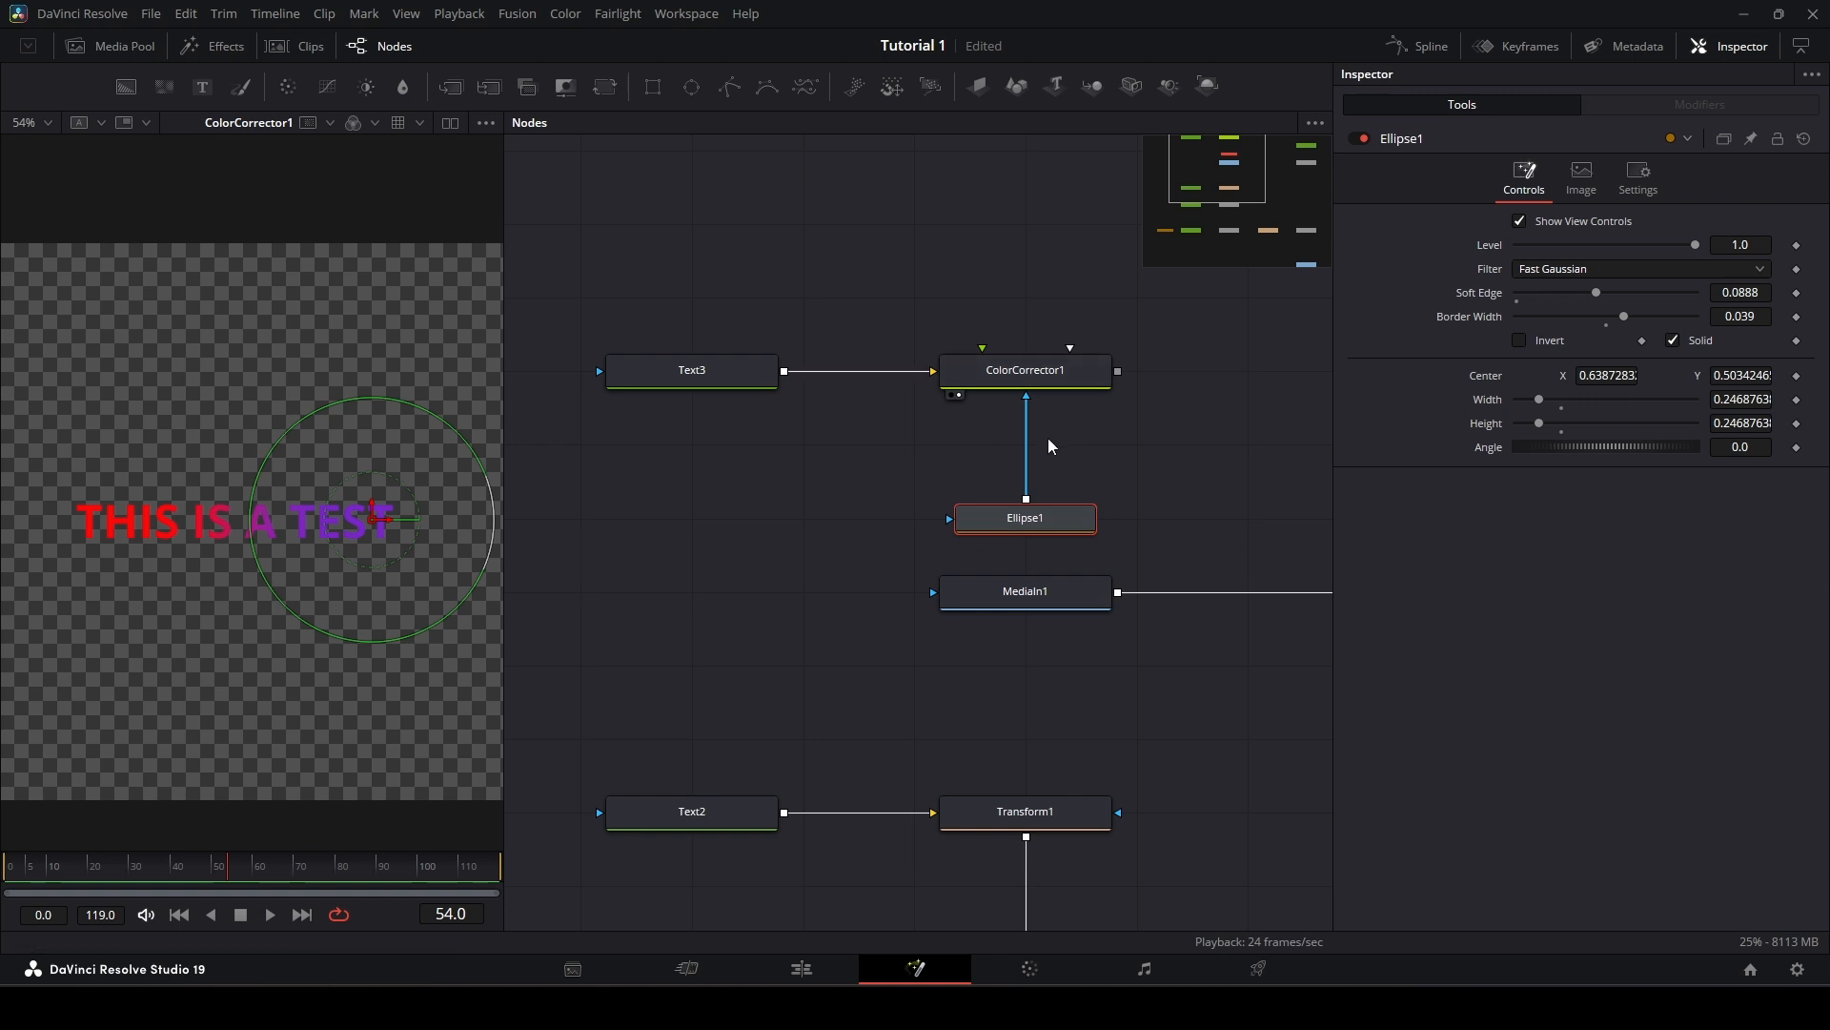
click(1004, 370)
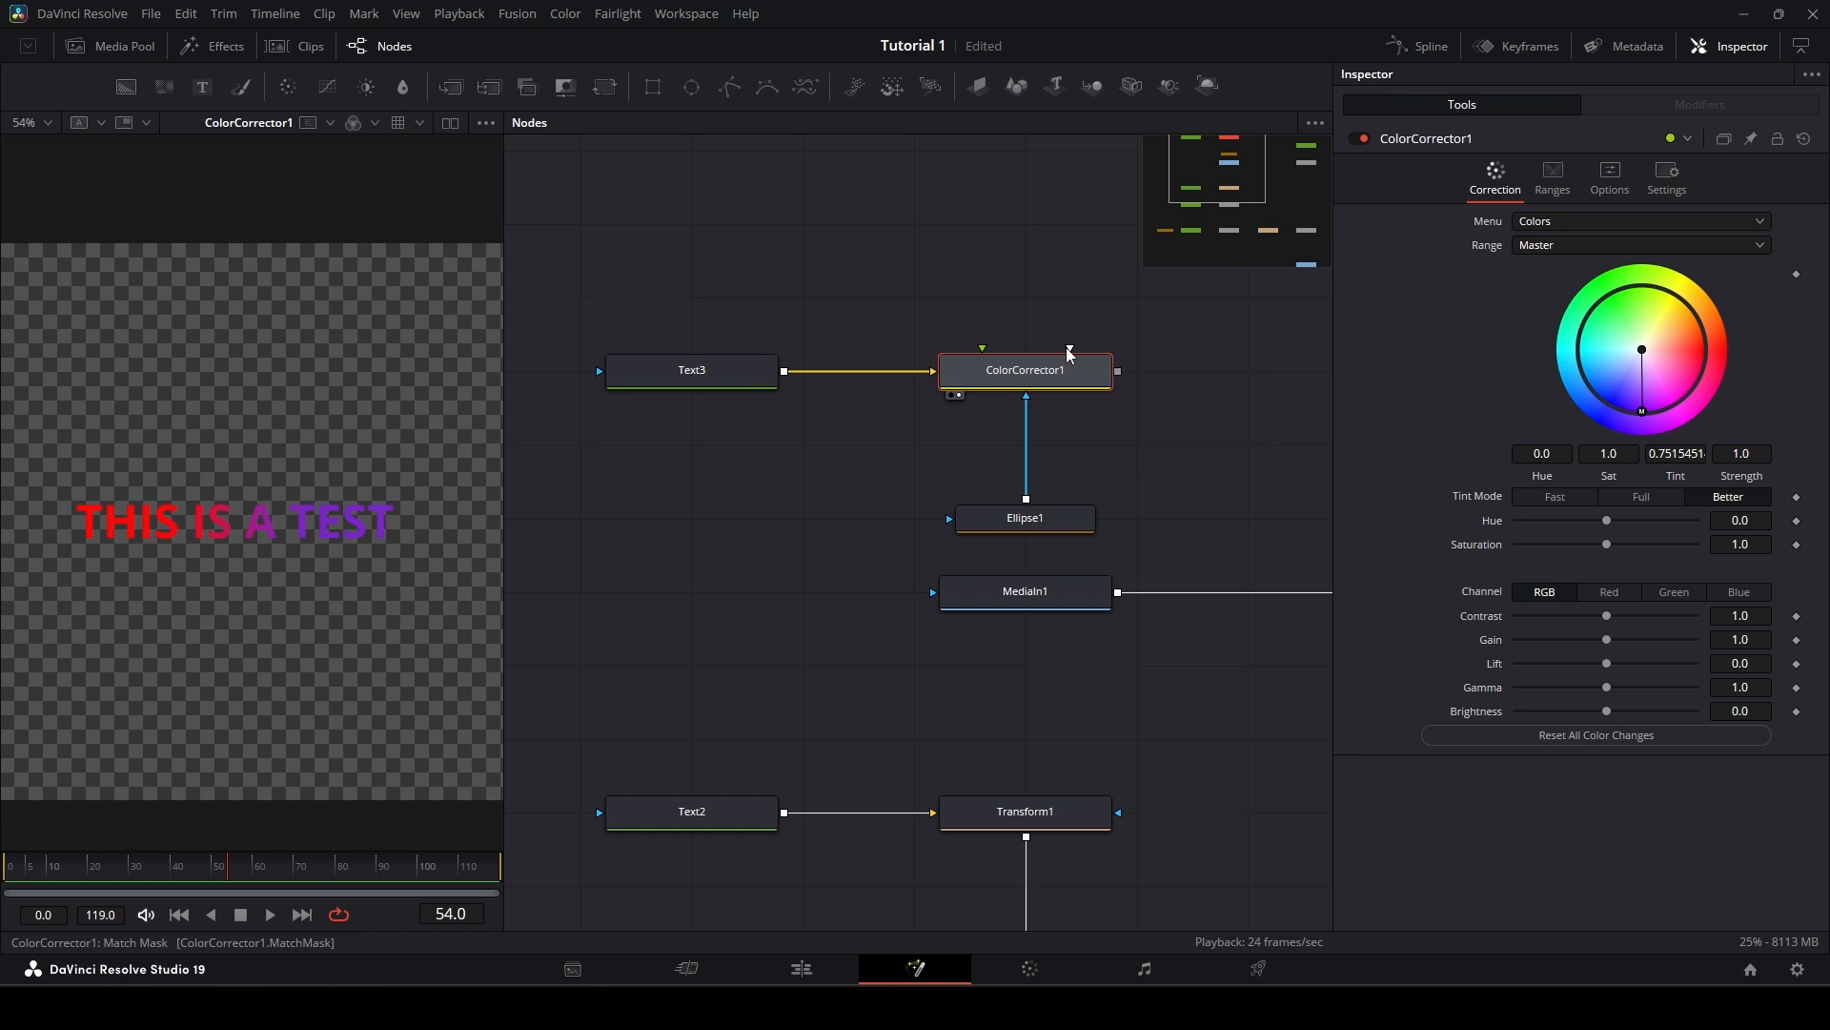
drag(1048, 534, 1049, 460)
key(ctrl+z)
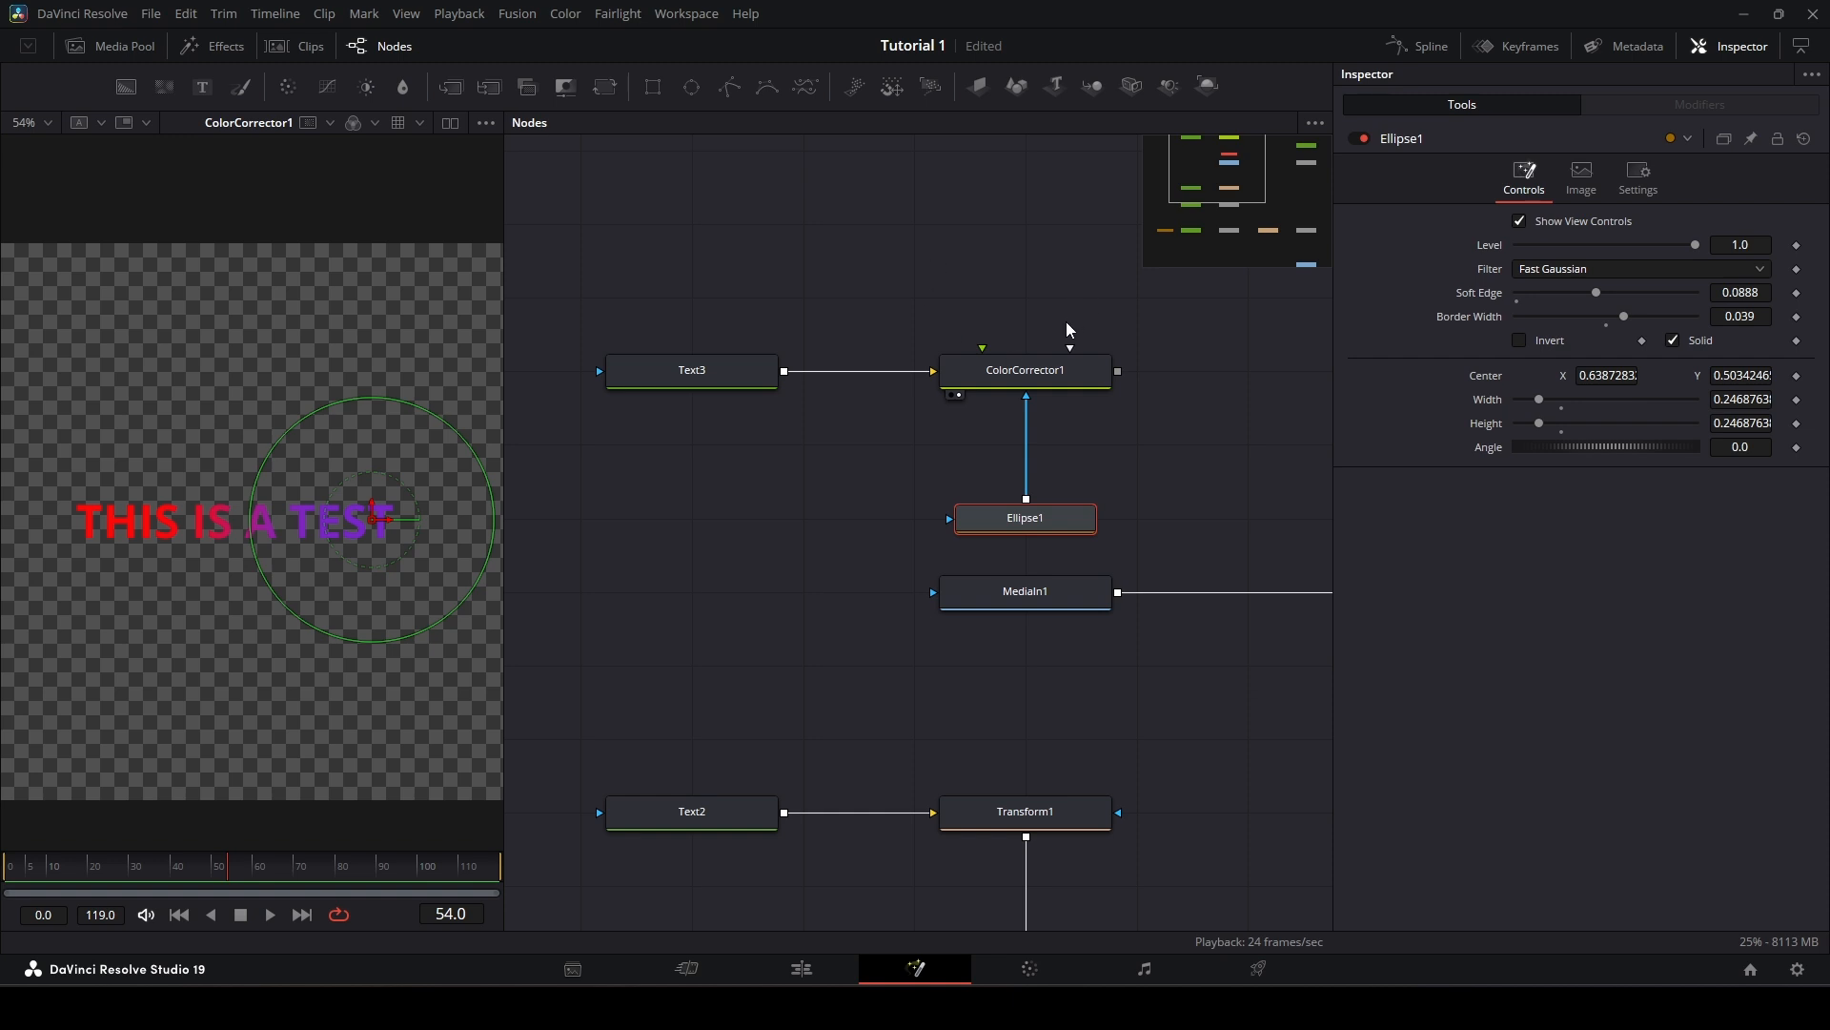
click(763, 372)
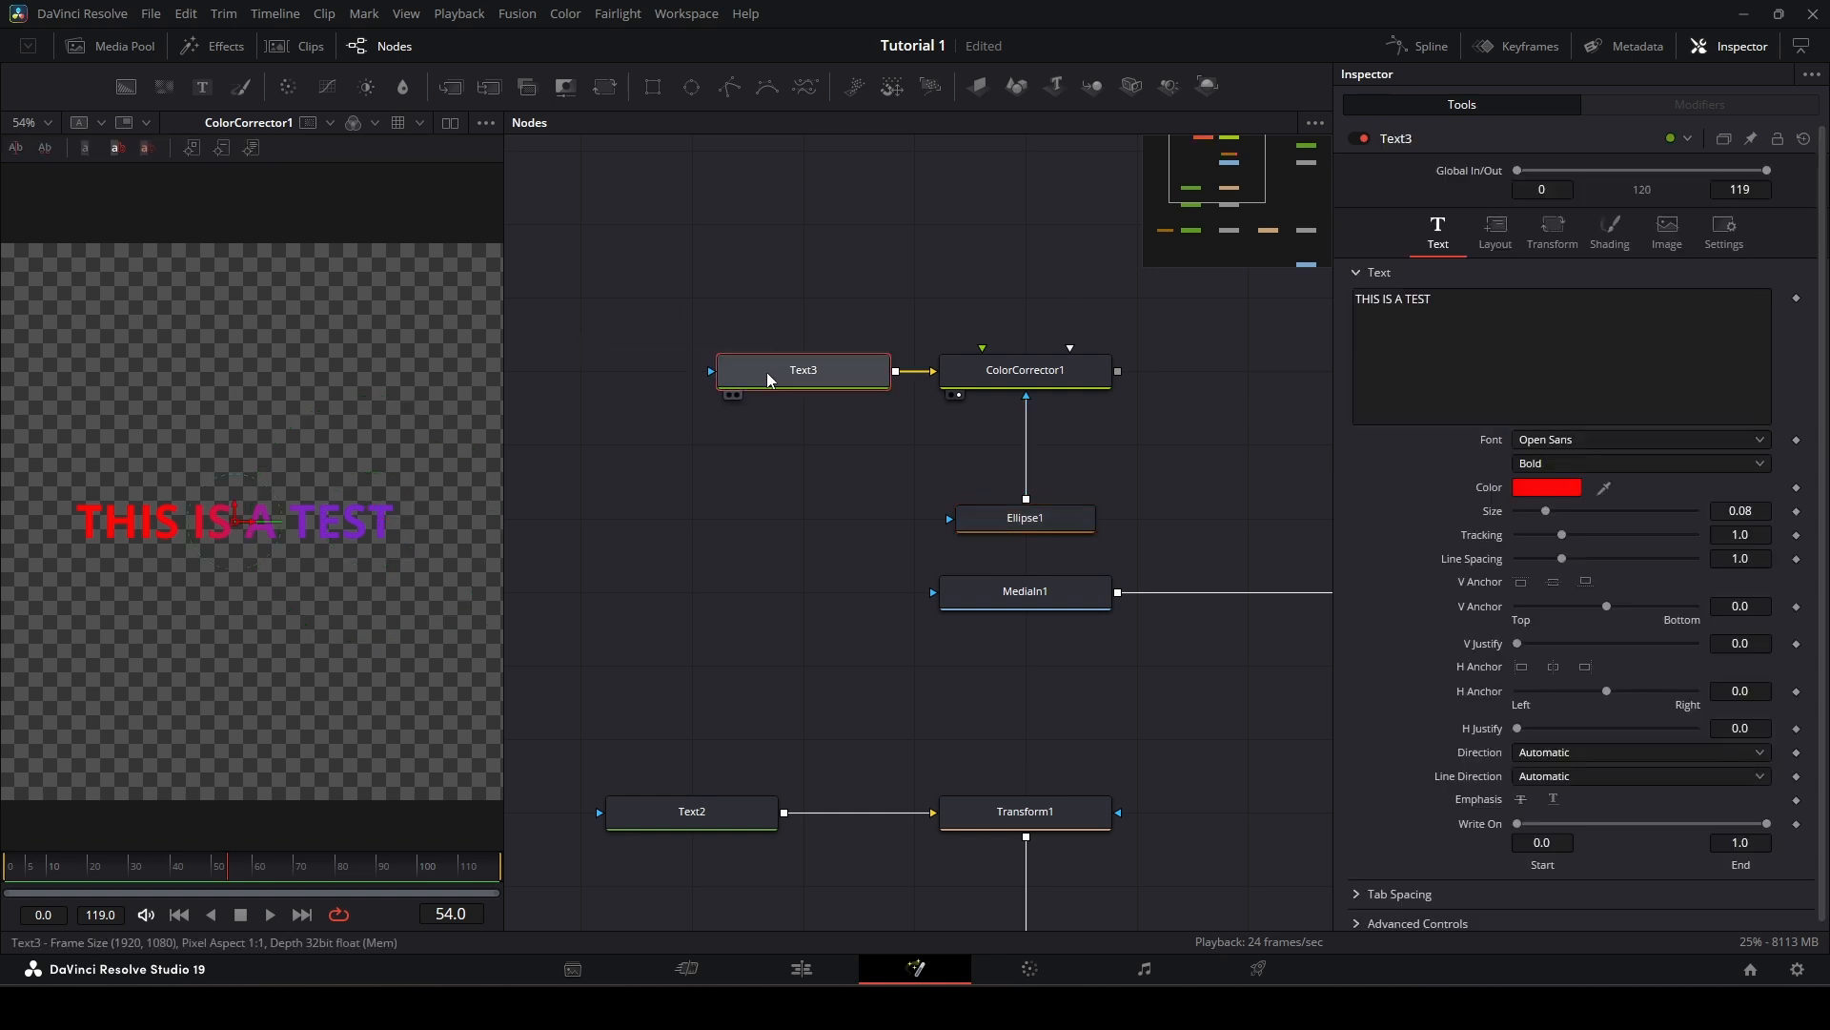
click(696, 282)
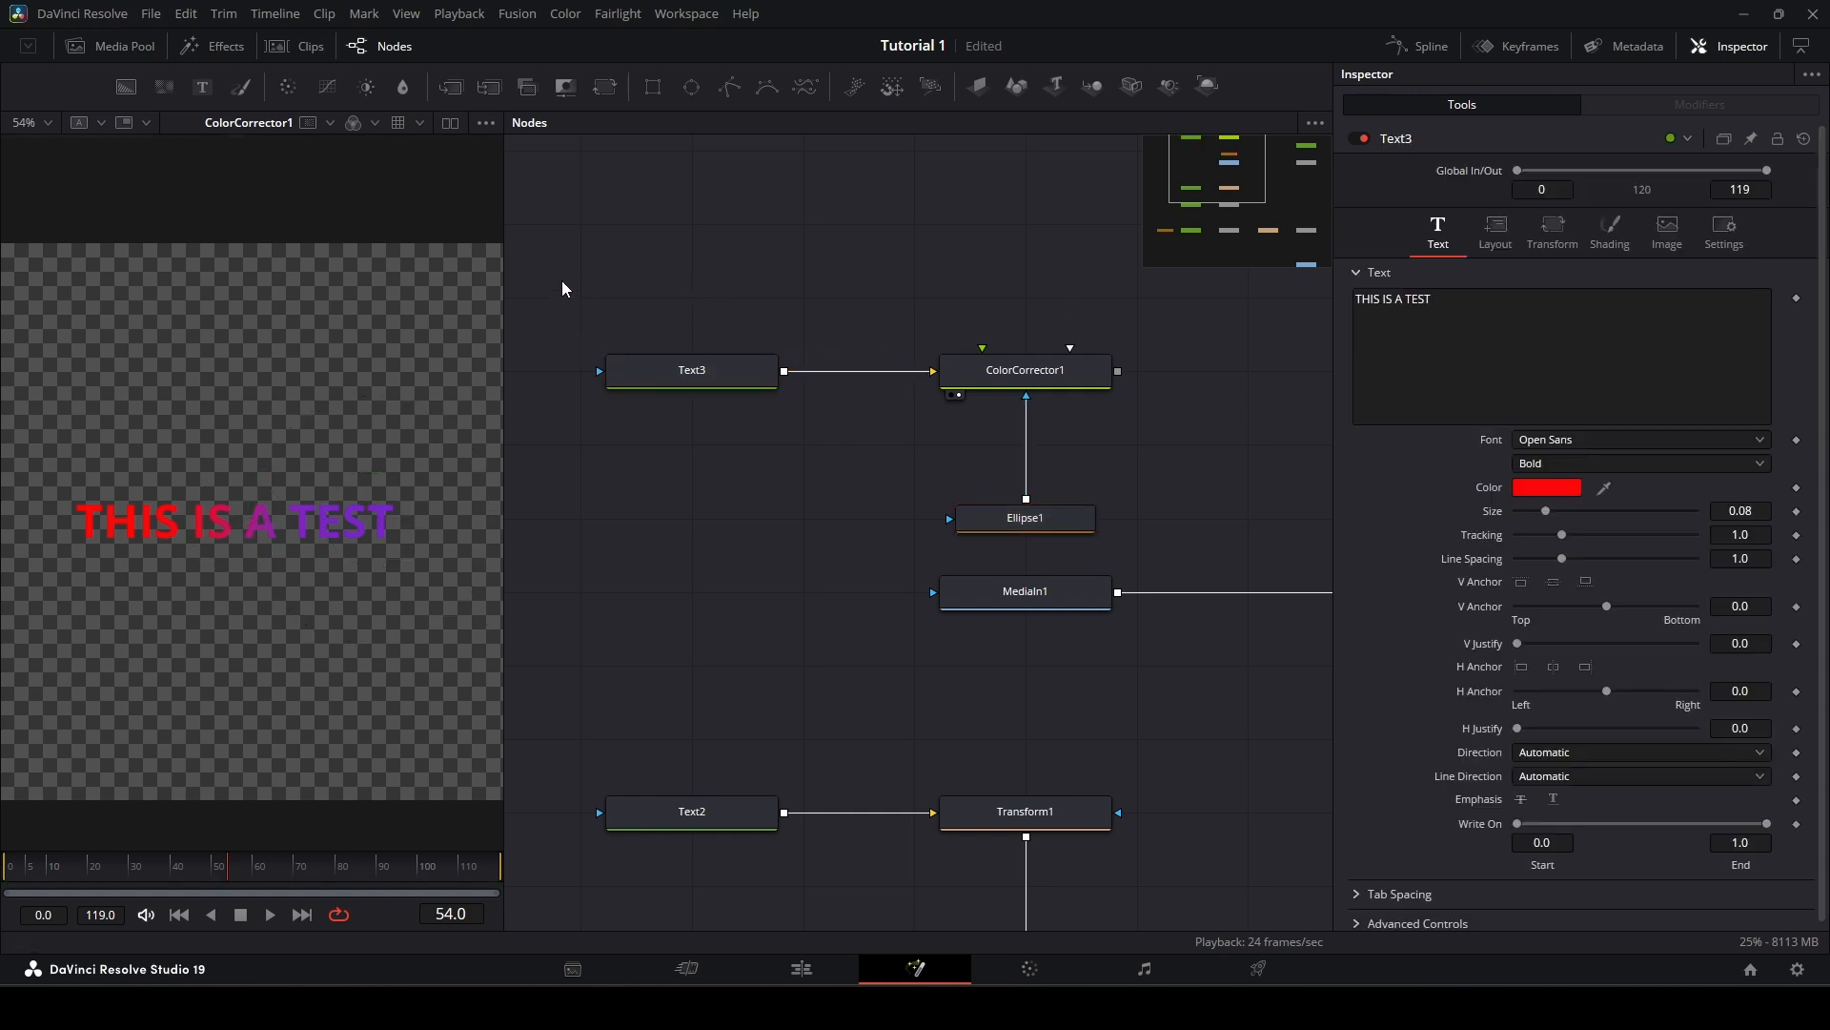
Step: Examine how the Text3, ColorCorrector1 and Ellipse1 group relates to the full node tree, including the Transform1 and Merge1 settings
drag(566, 303, 1180, 556)
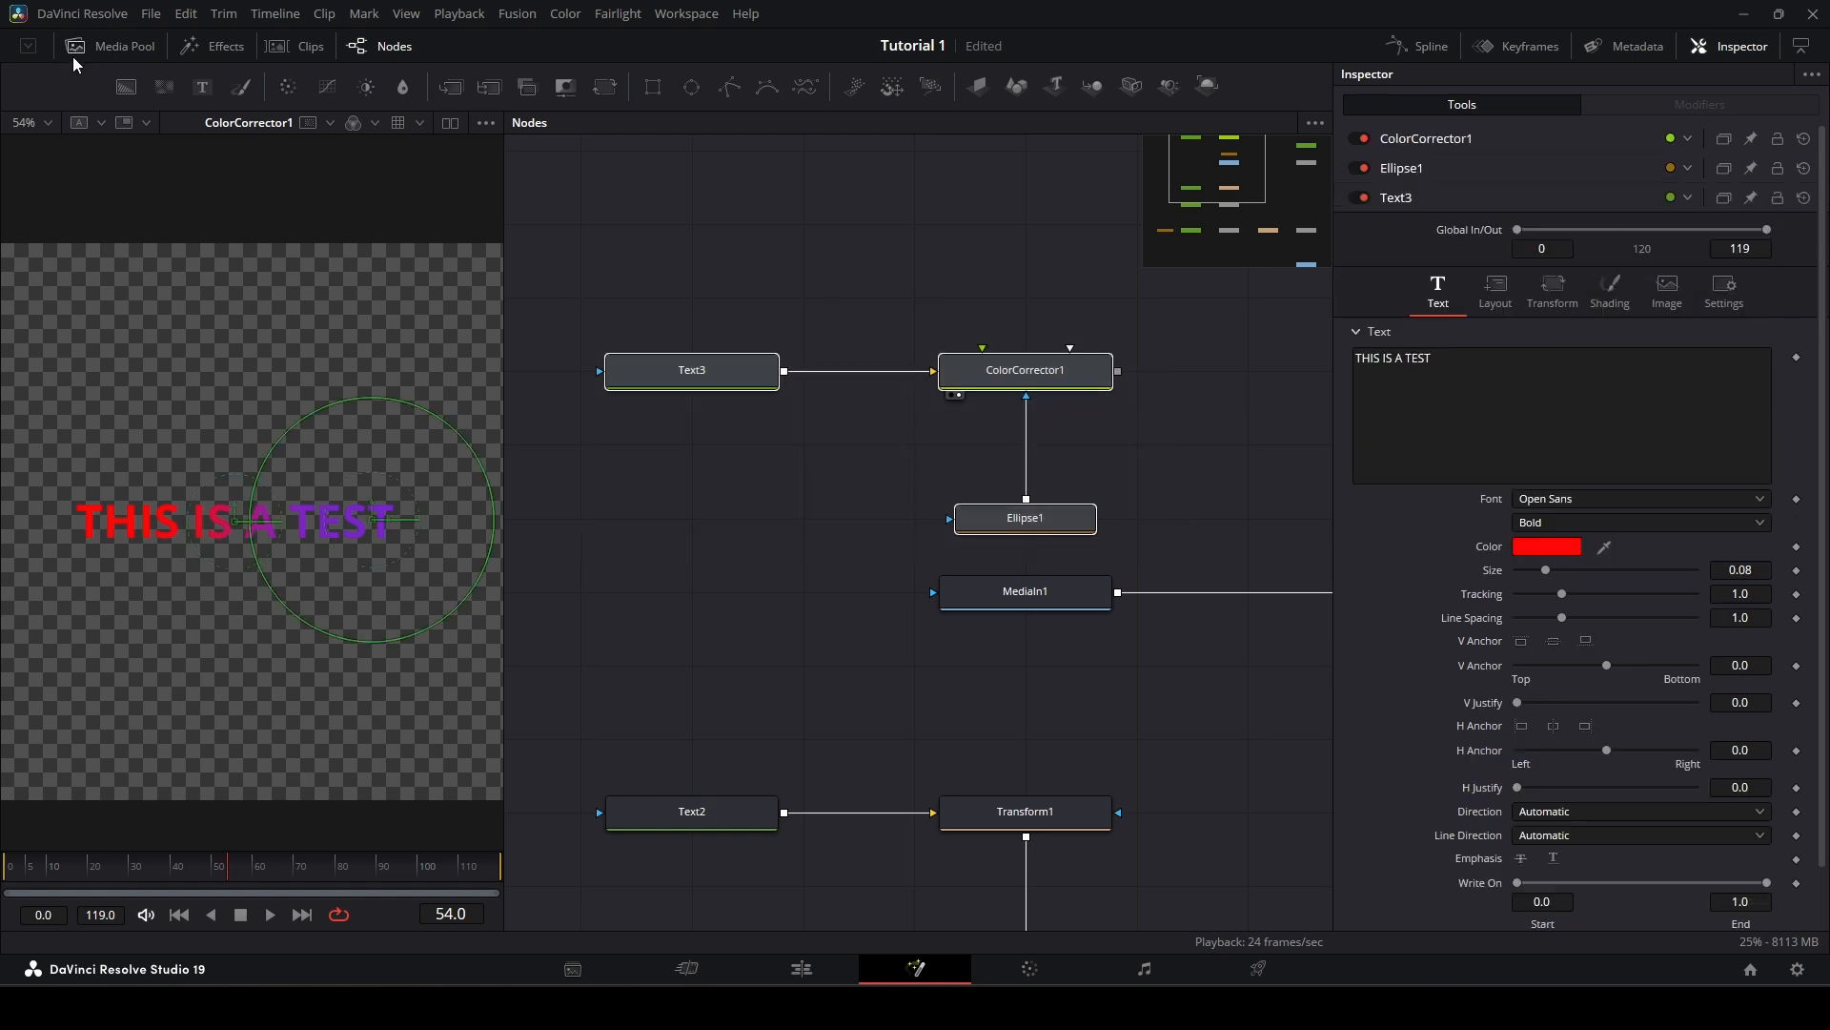
click(775, 271)
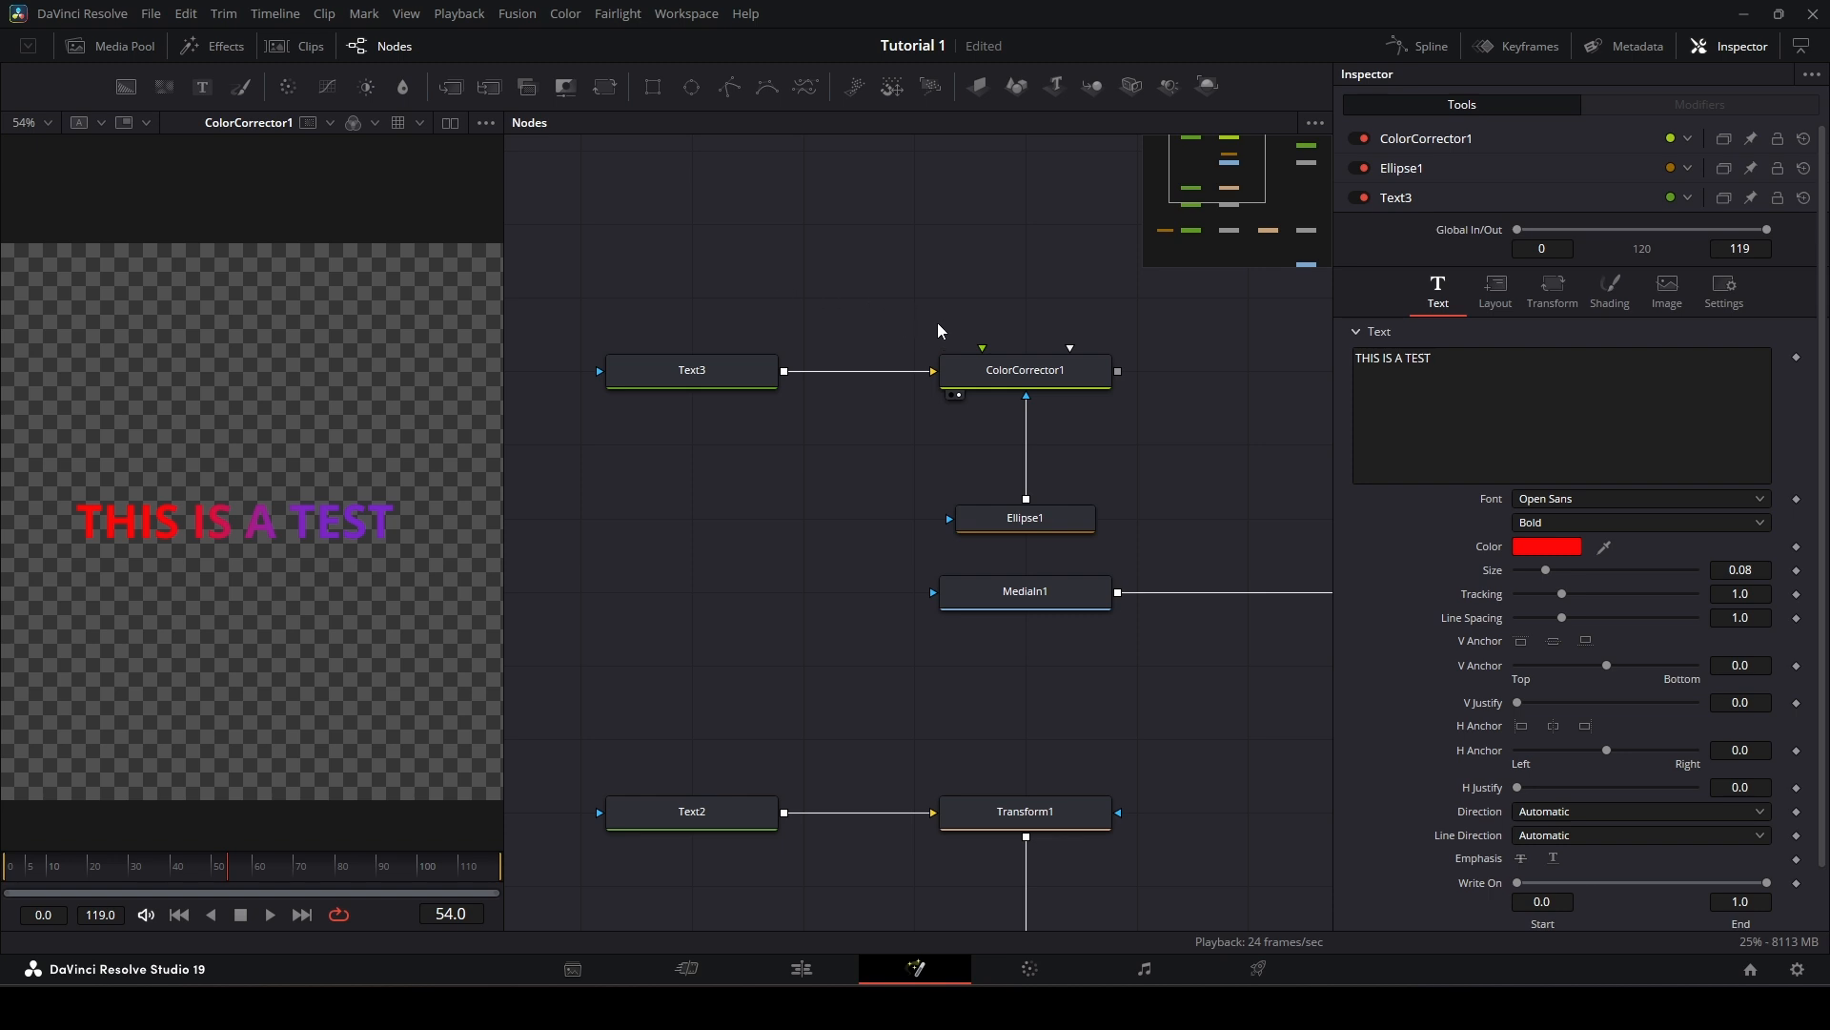
scroll(944, 325, down, 4)
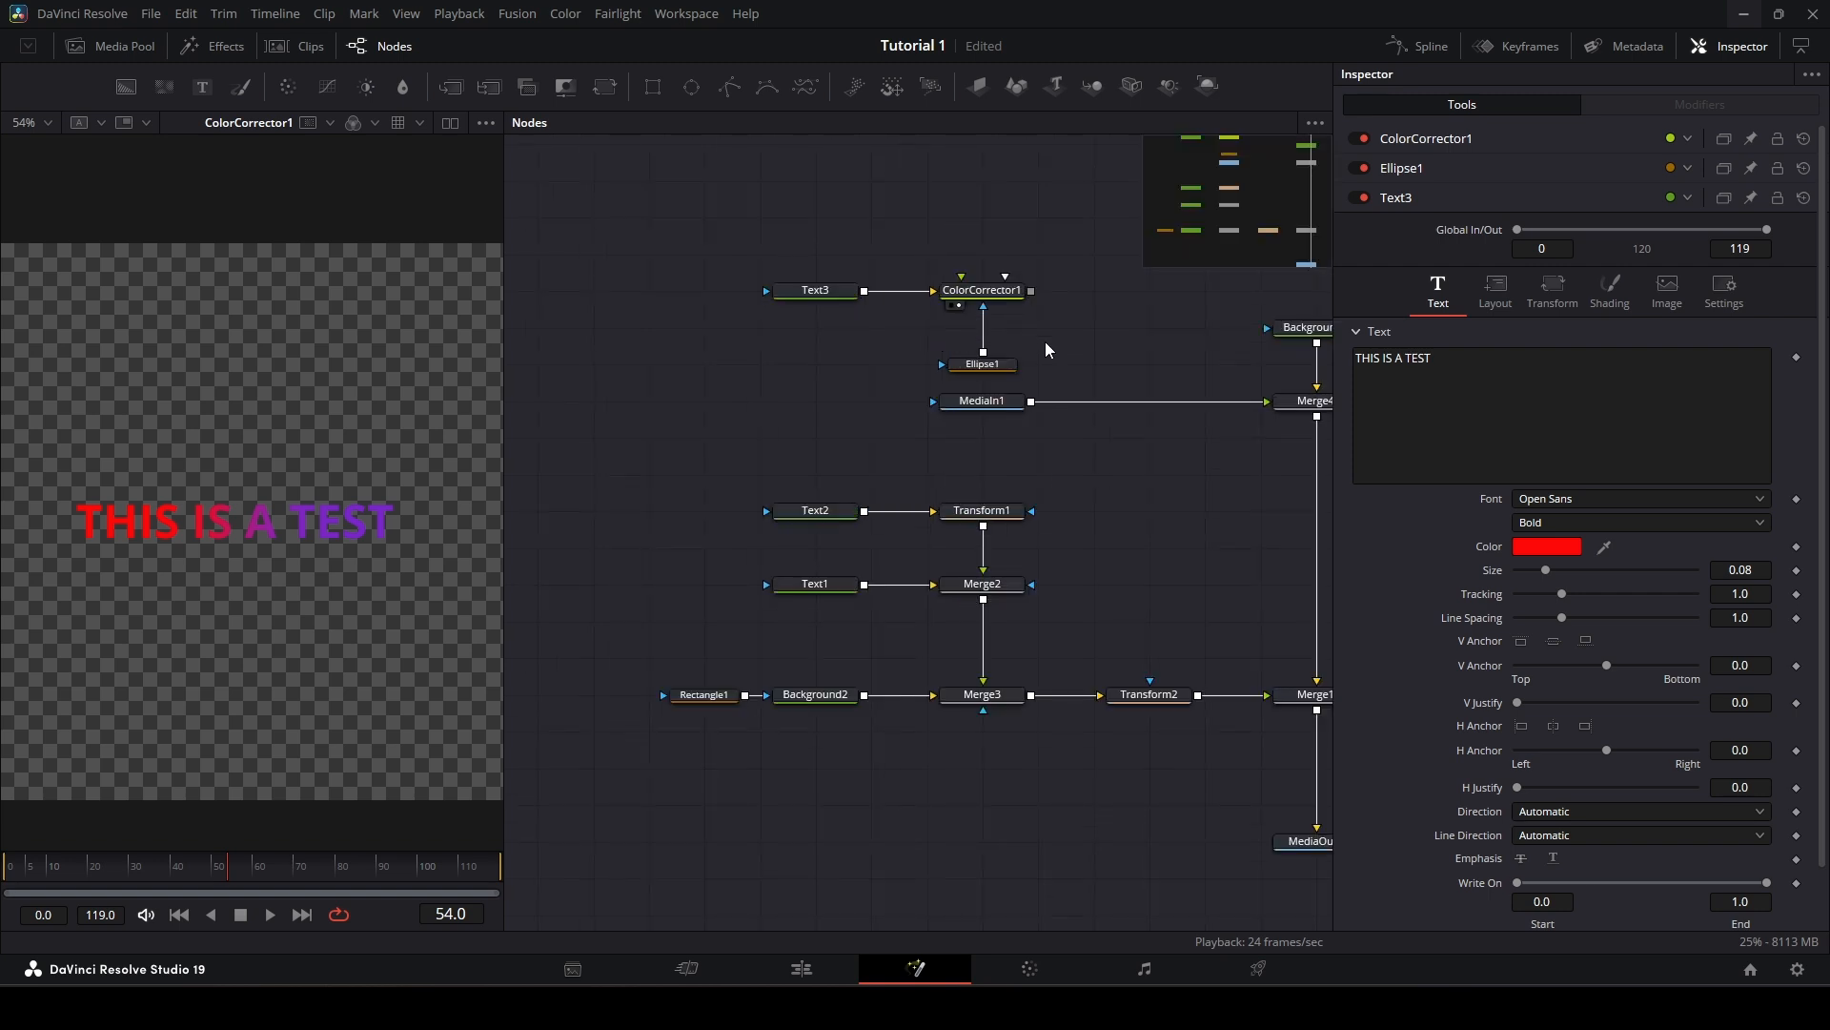
drag(1092, 359, 963, 326)
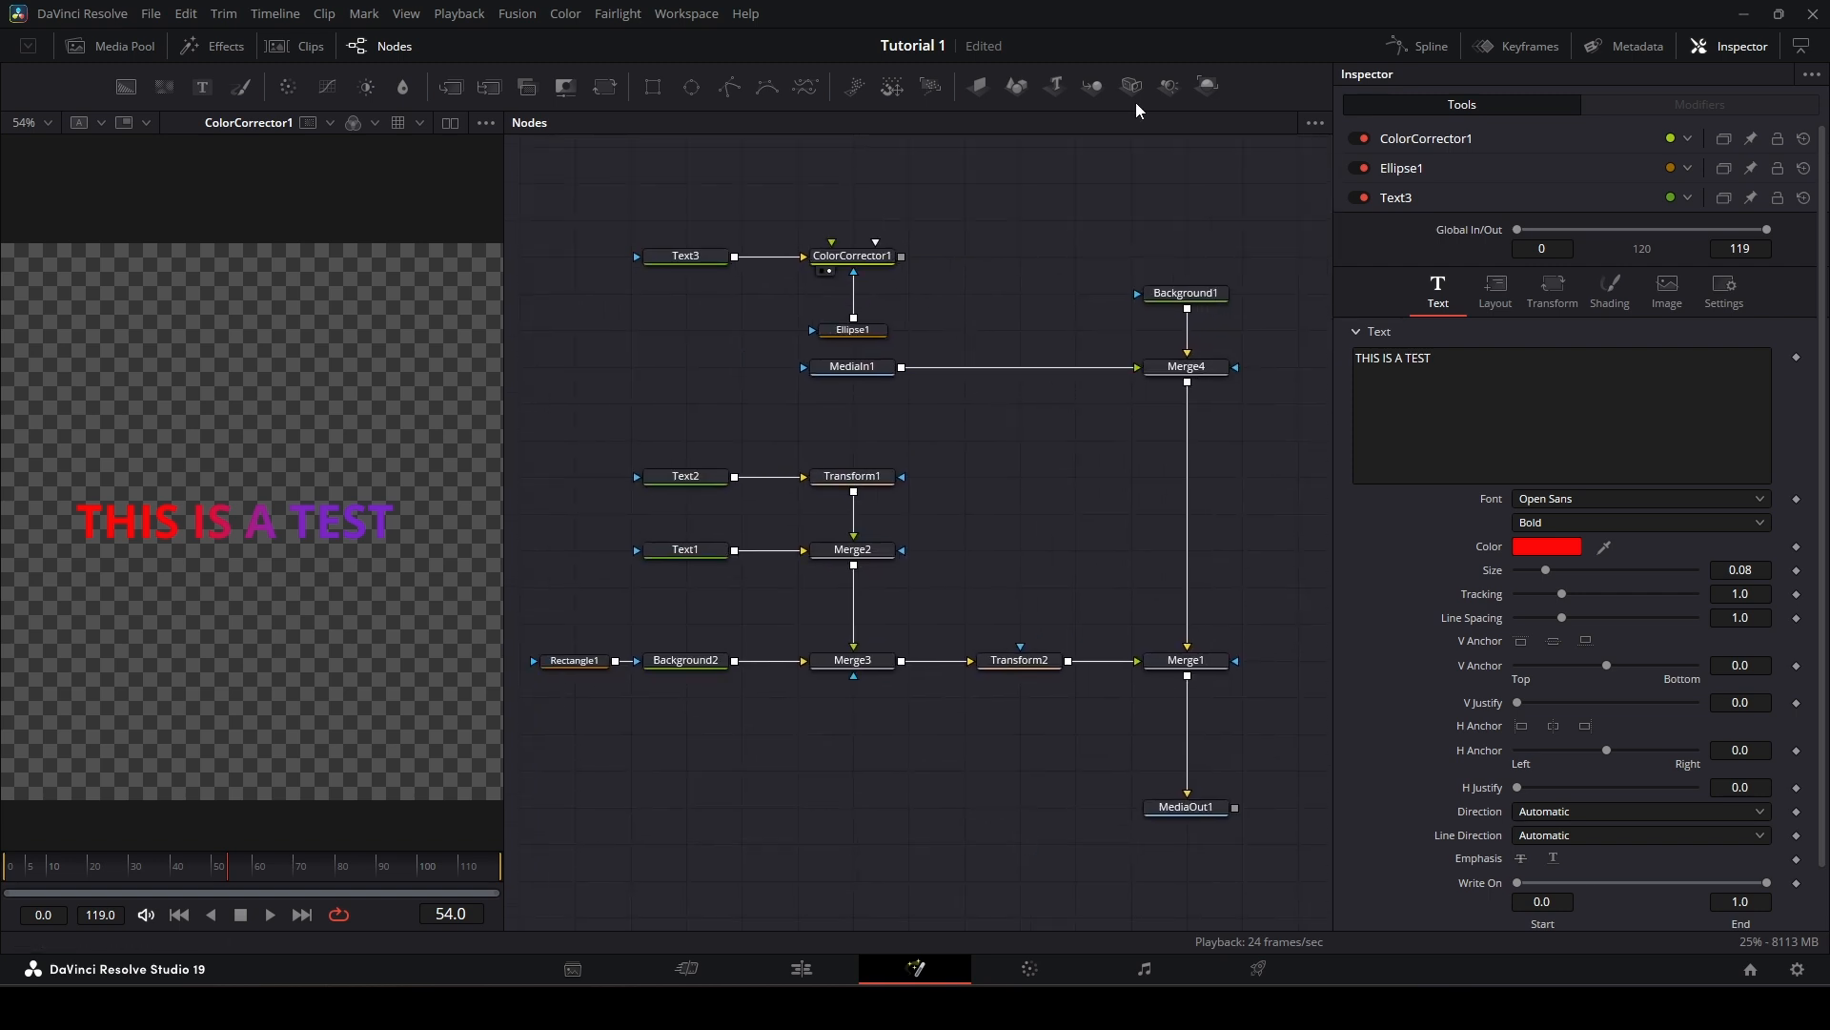
click(705, 478)
click(853, 487)
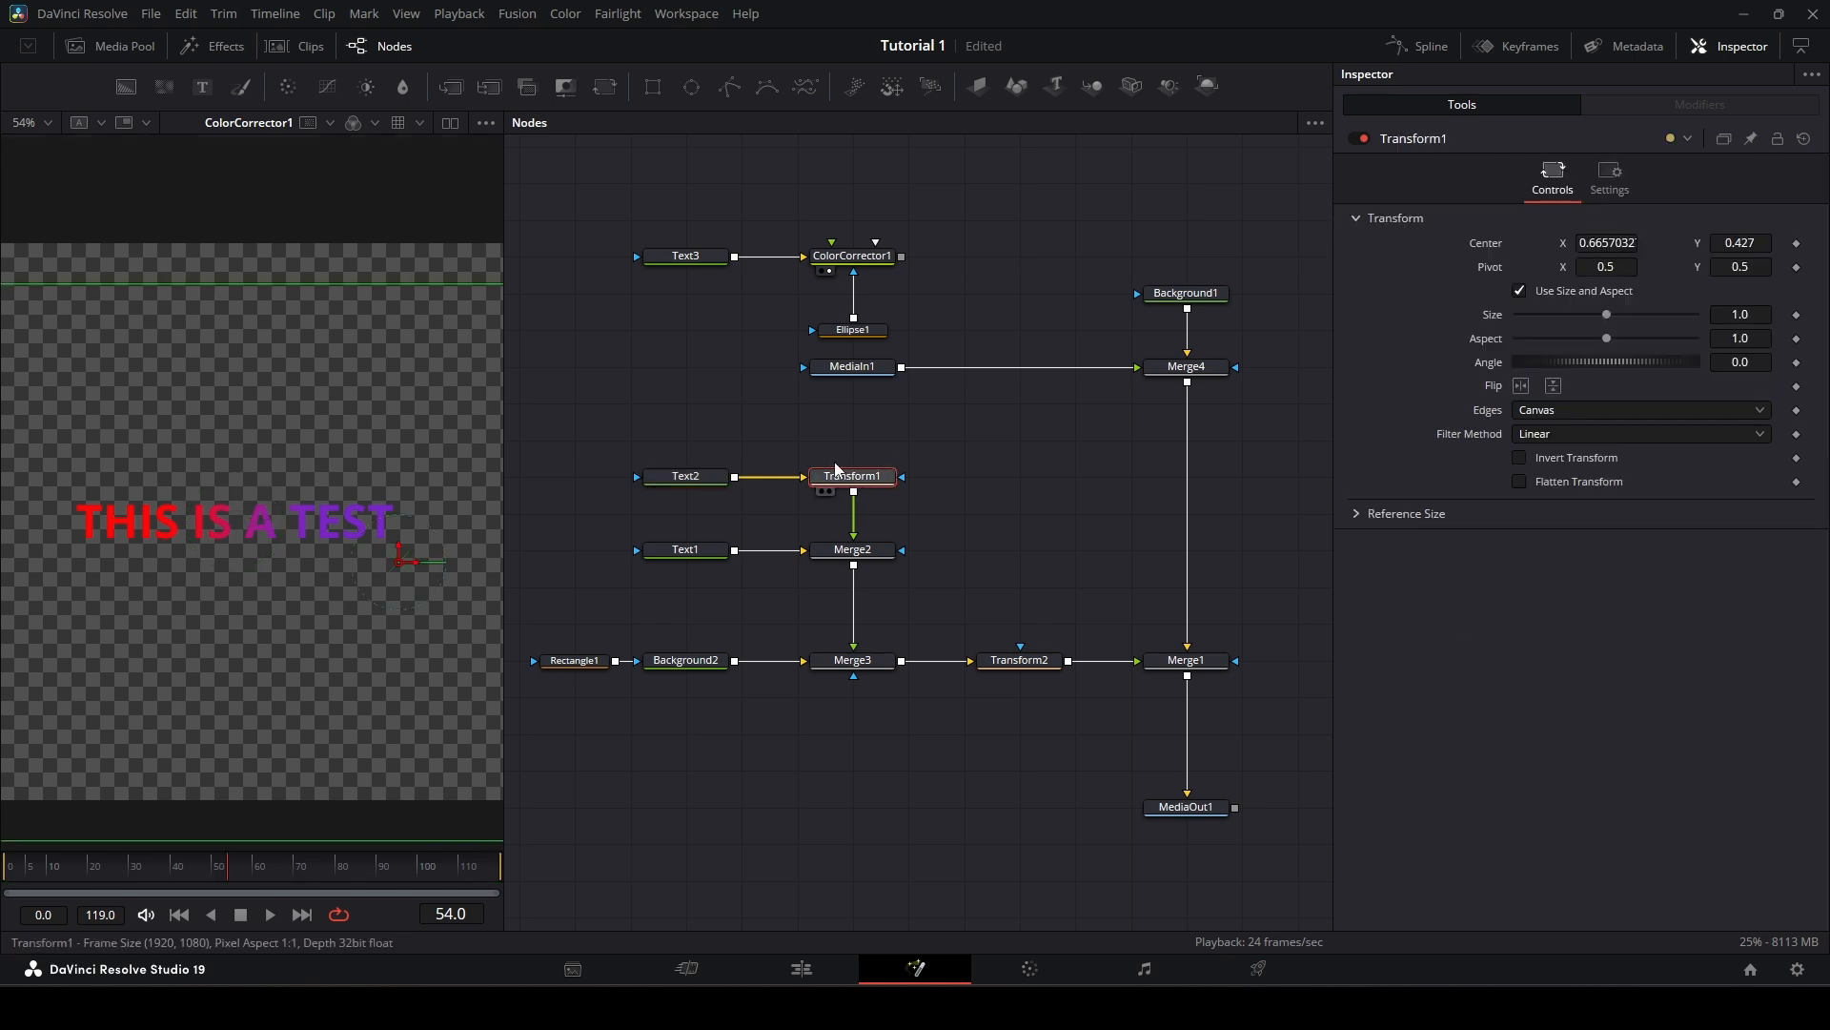
click(1187, 661)
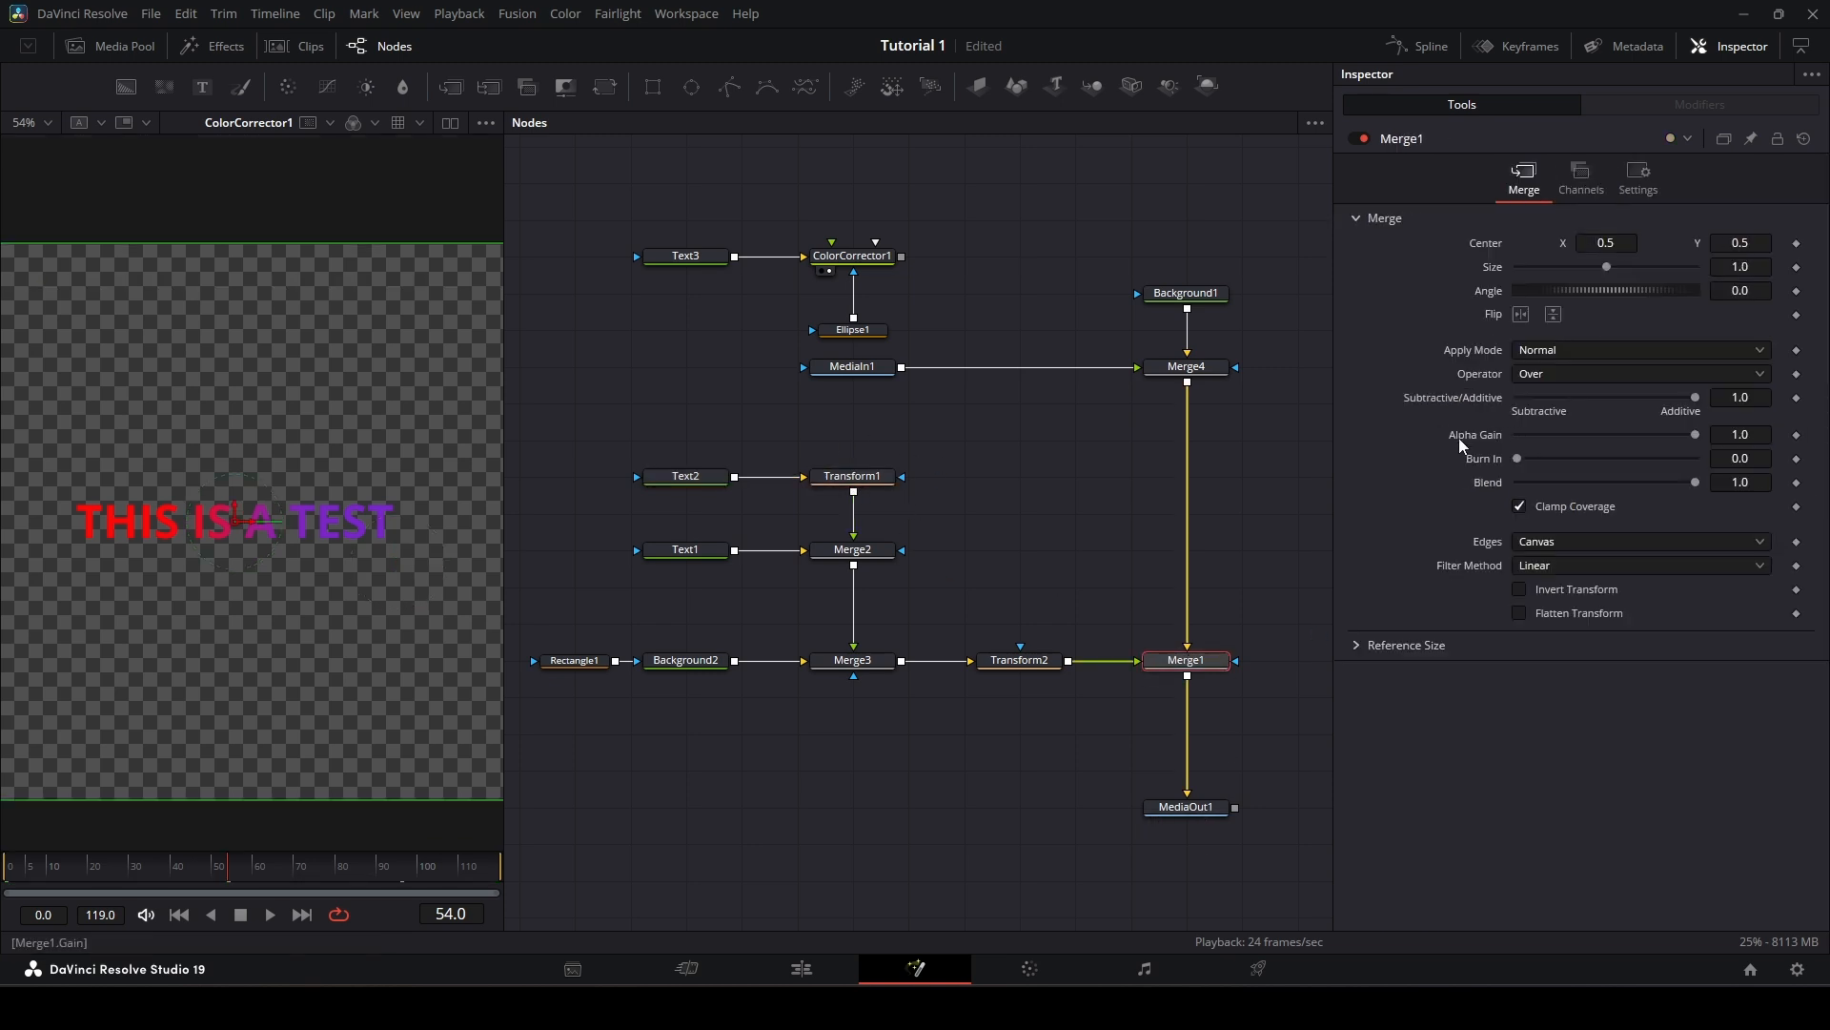
drag(615, 223, 975, 358)
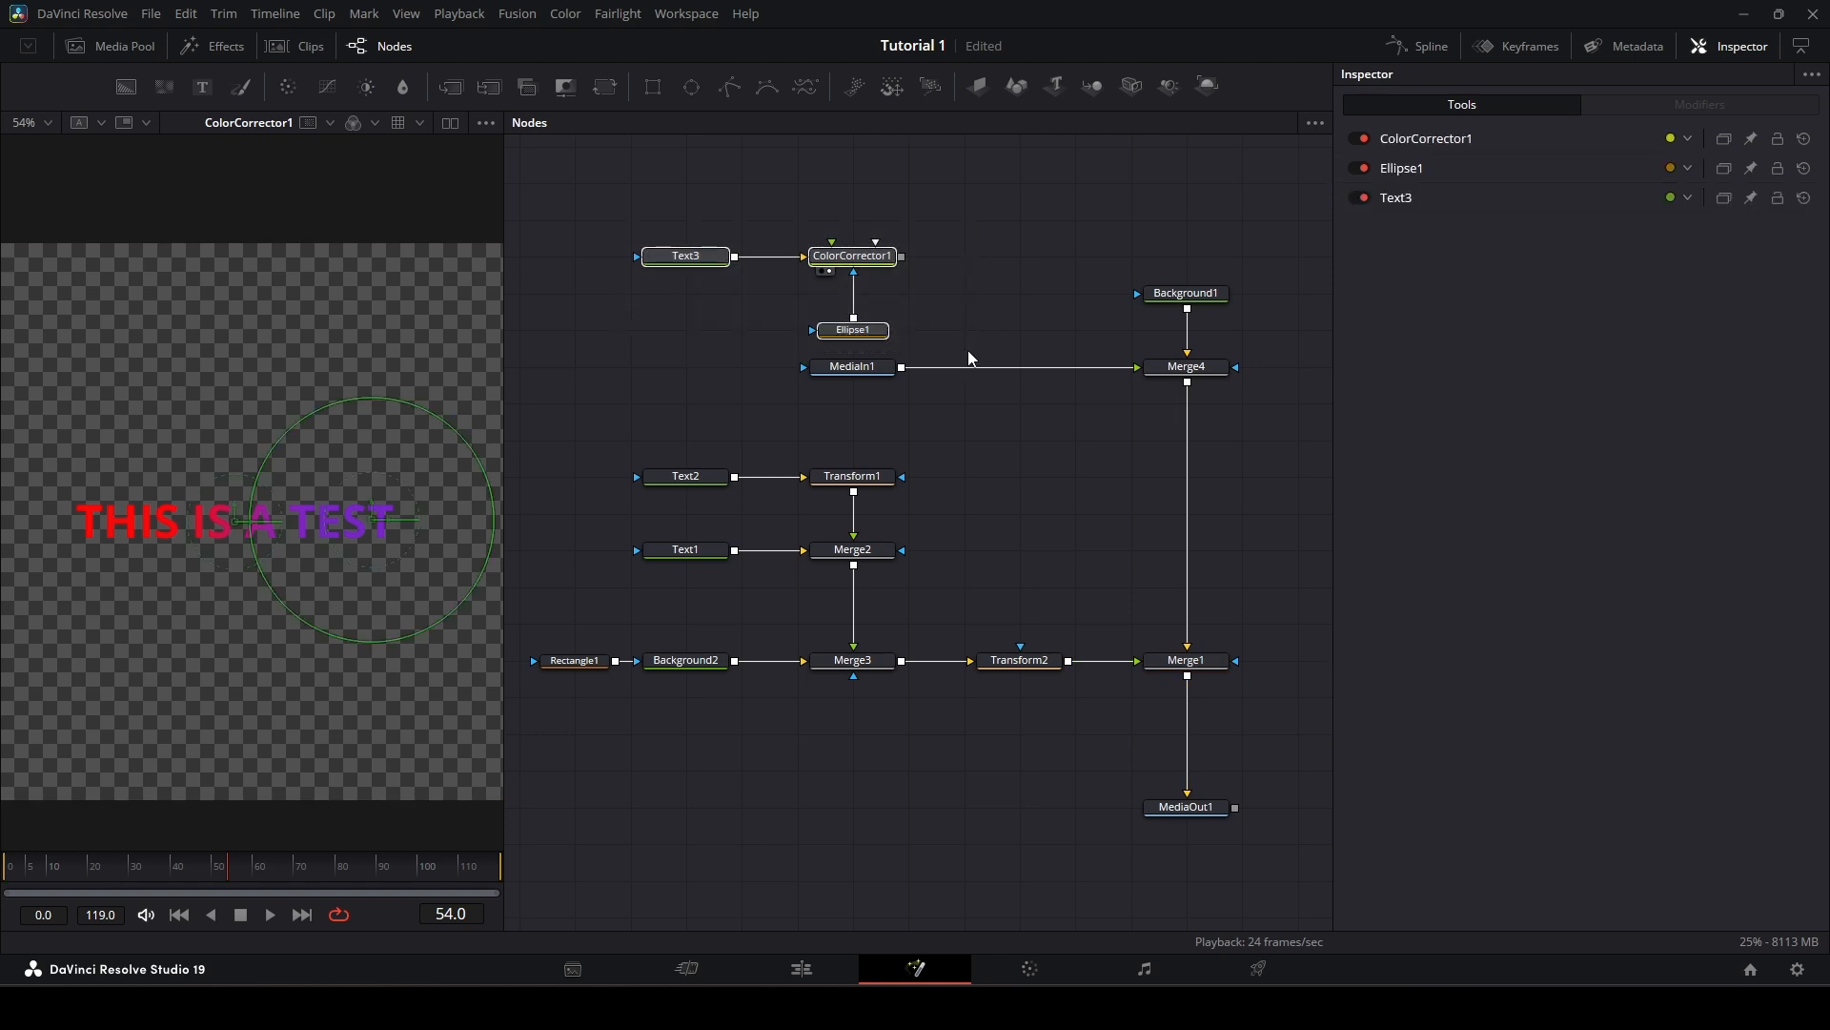
click(946, 357)
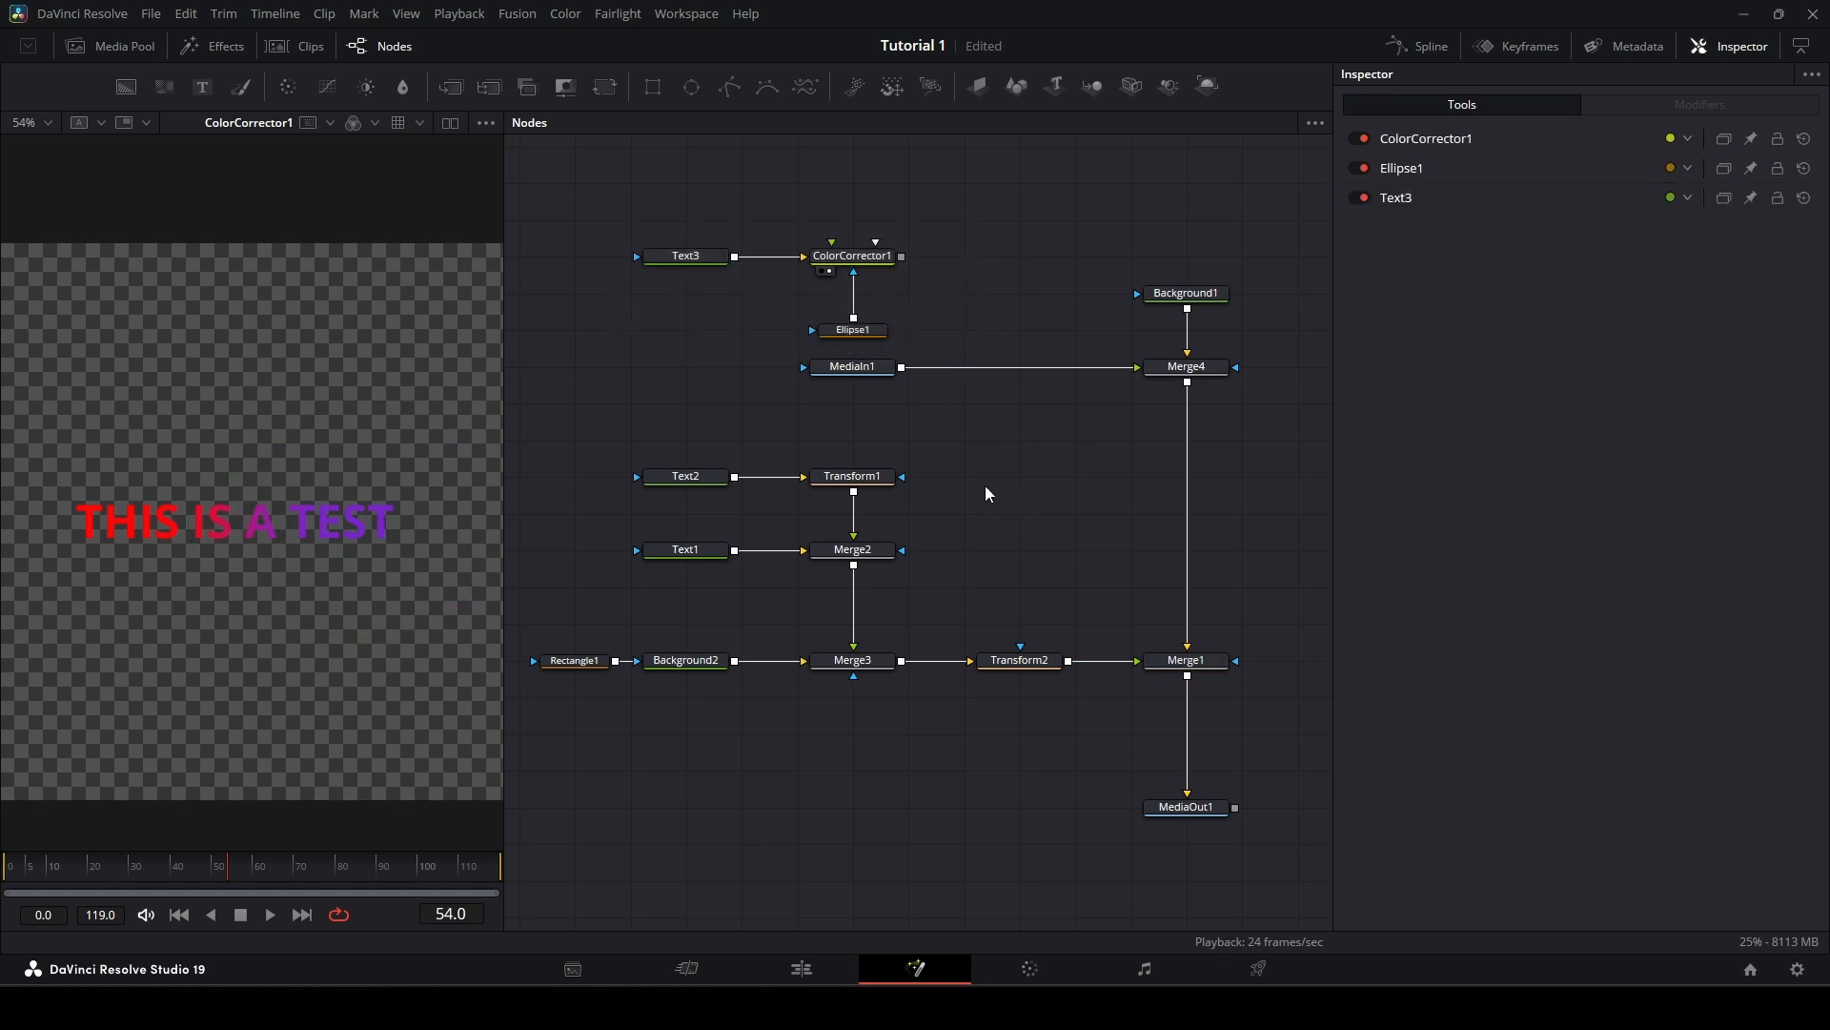
Step: Disconnect Text3 from ColorCorrector1, connect it to Merge4's Effect Mask input, and show MediaOut1 in the viewer
click(799, 257)
drag(700, 258, 1127, 371)
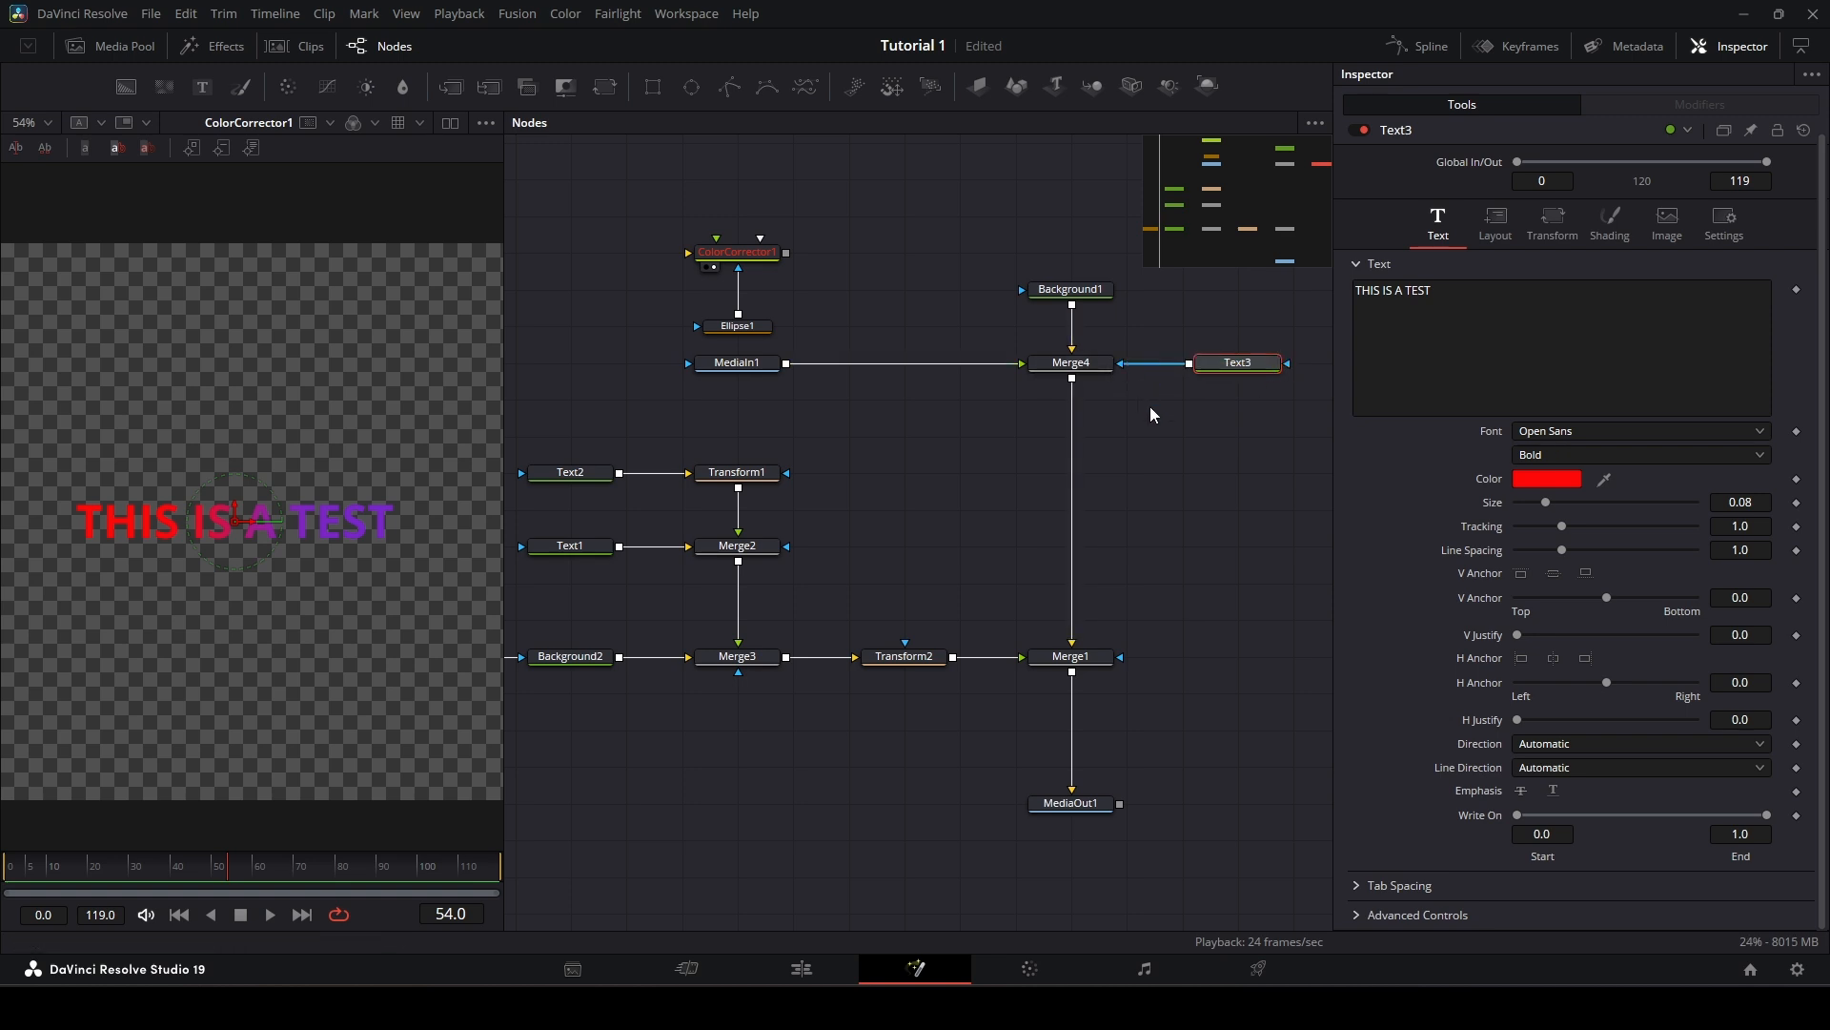
click(1087, 800)
drag(217, 516, 221, 513)
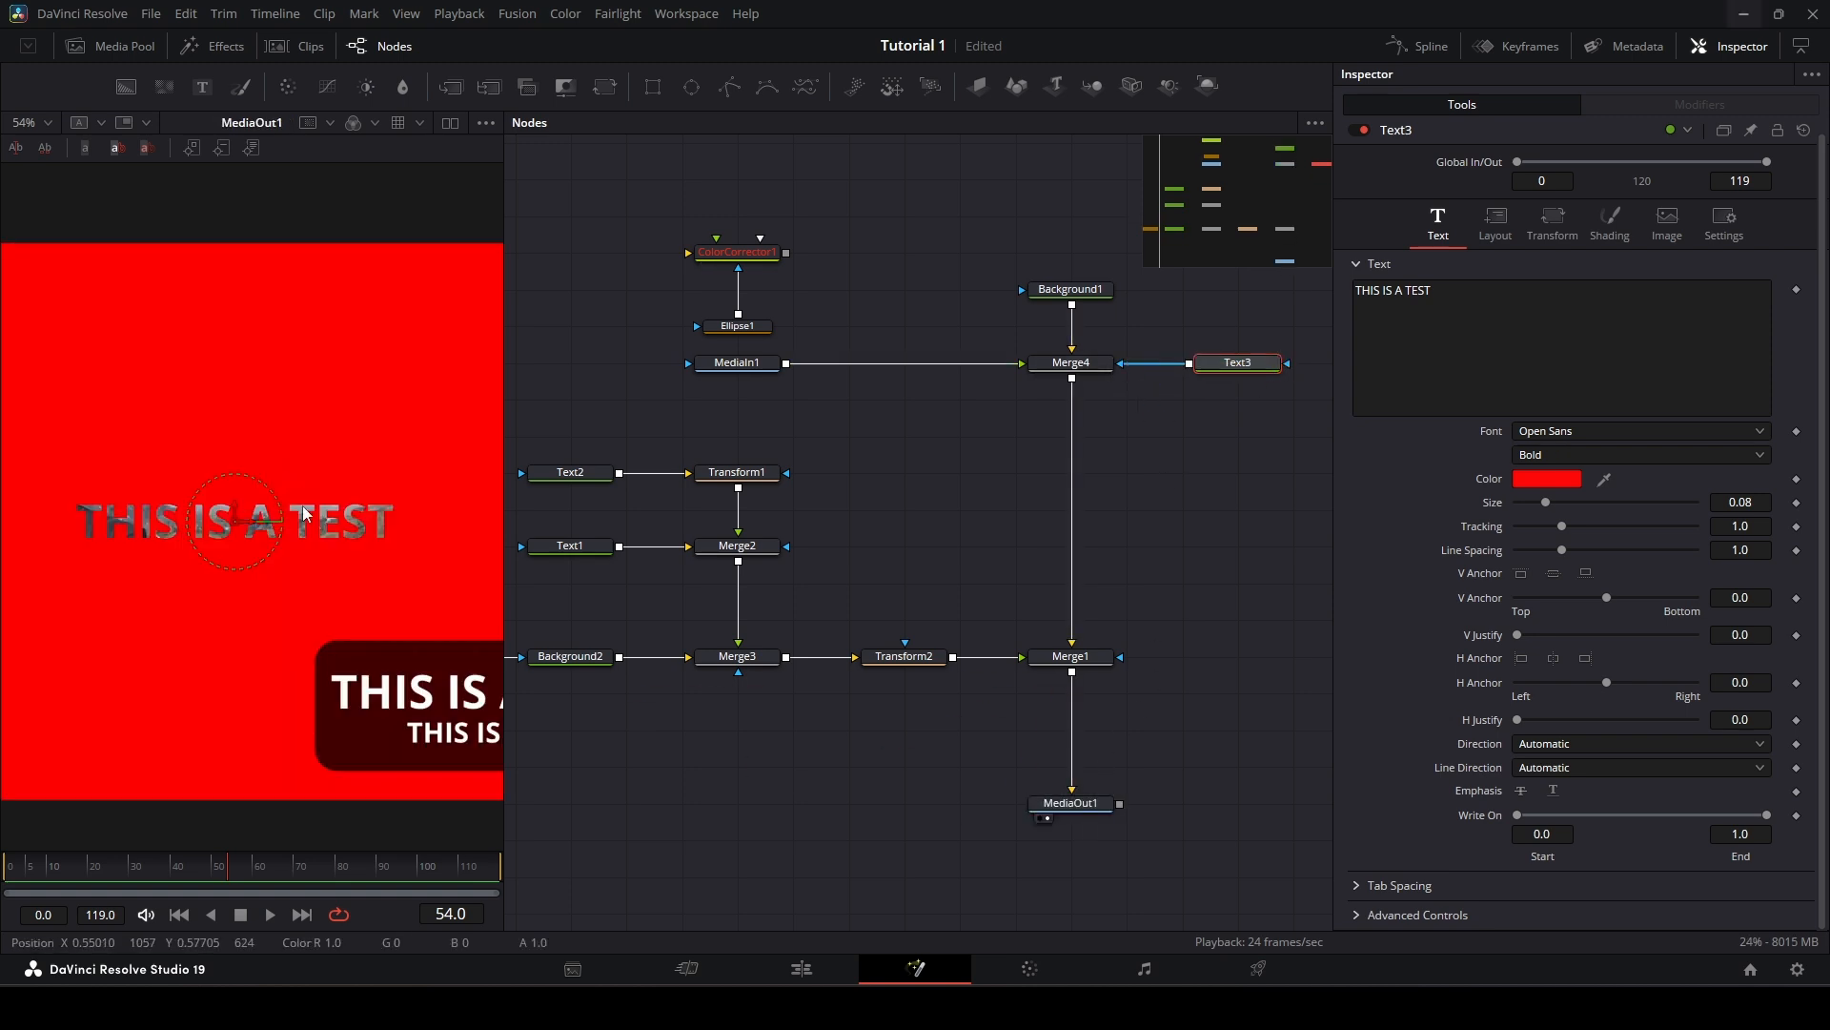
Step: Examine the text-shaped mask on the final output up close, along with the MediaIn1 and Merge4 nodes feeding it
scroll(300, 503, up, 2)
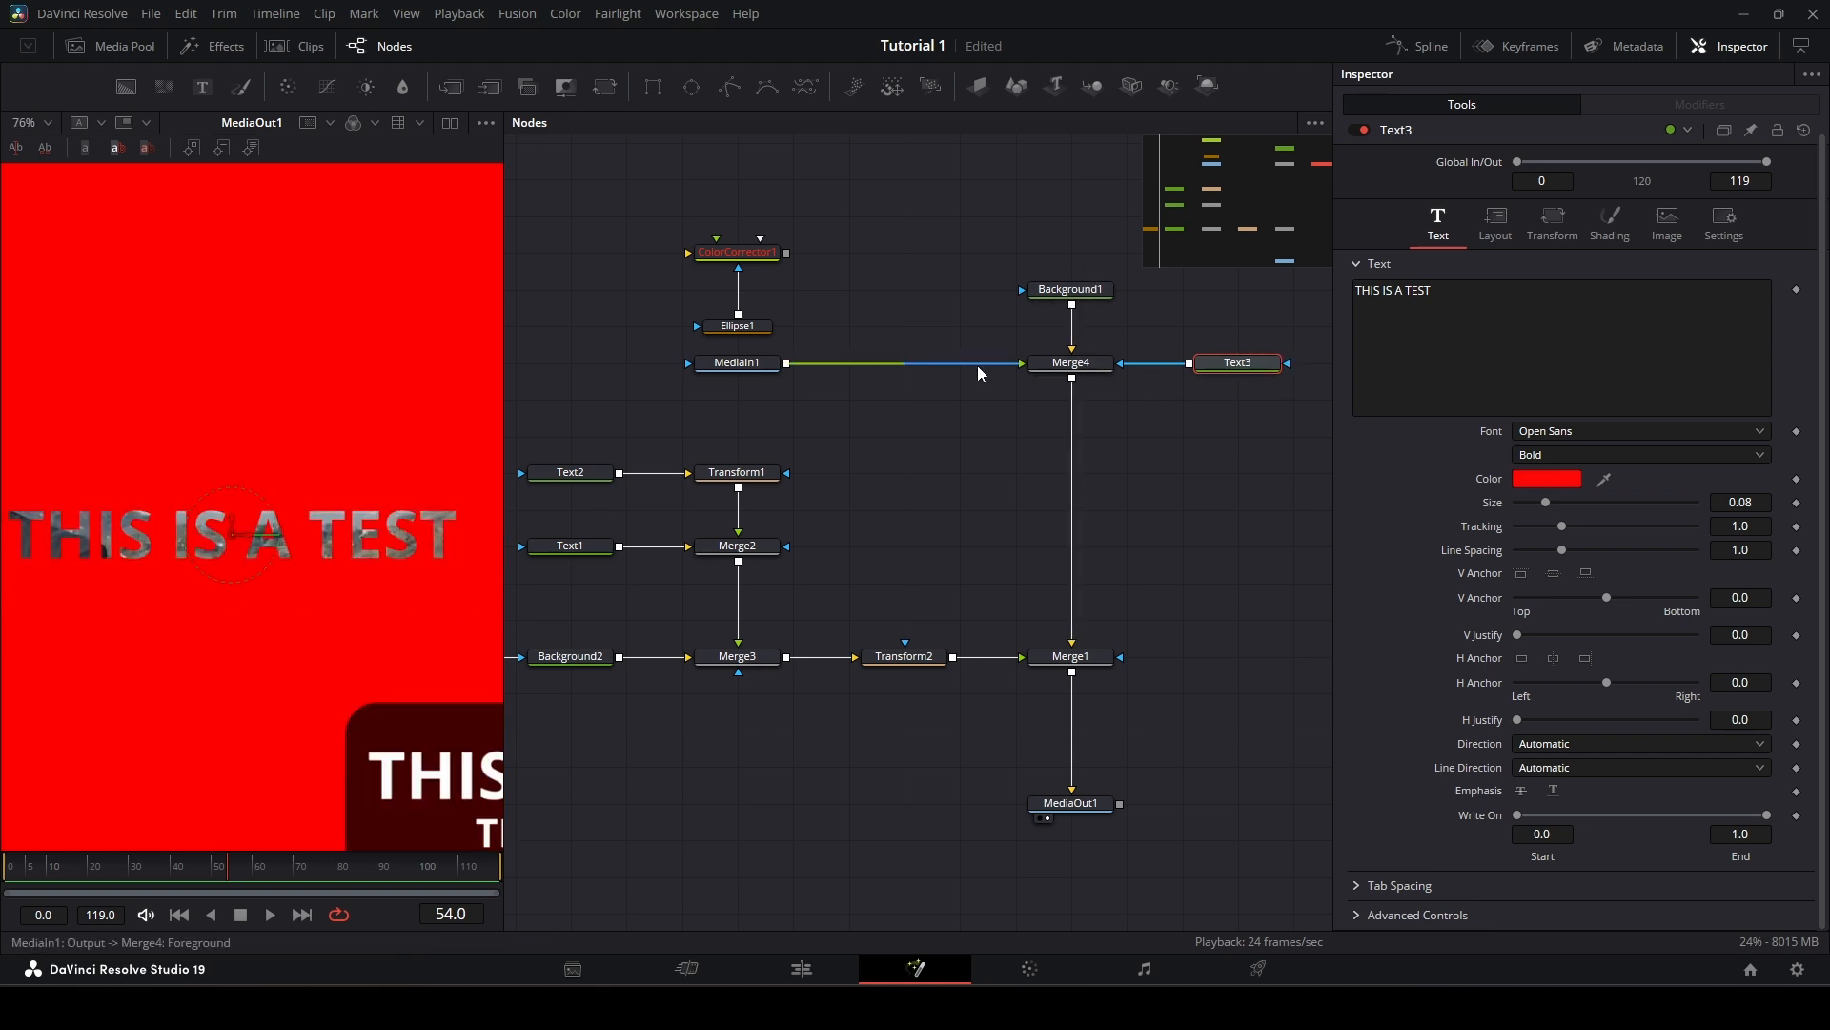
scroll(351, 527, up, 2)
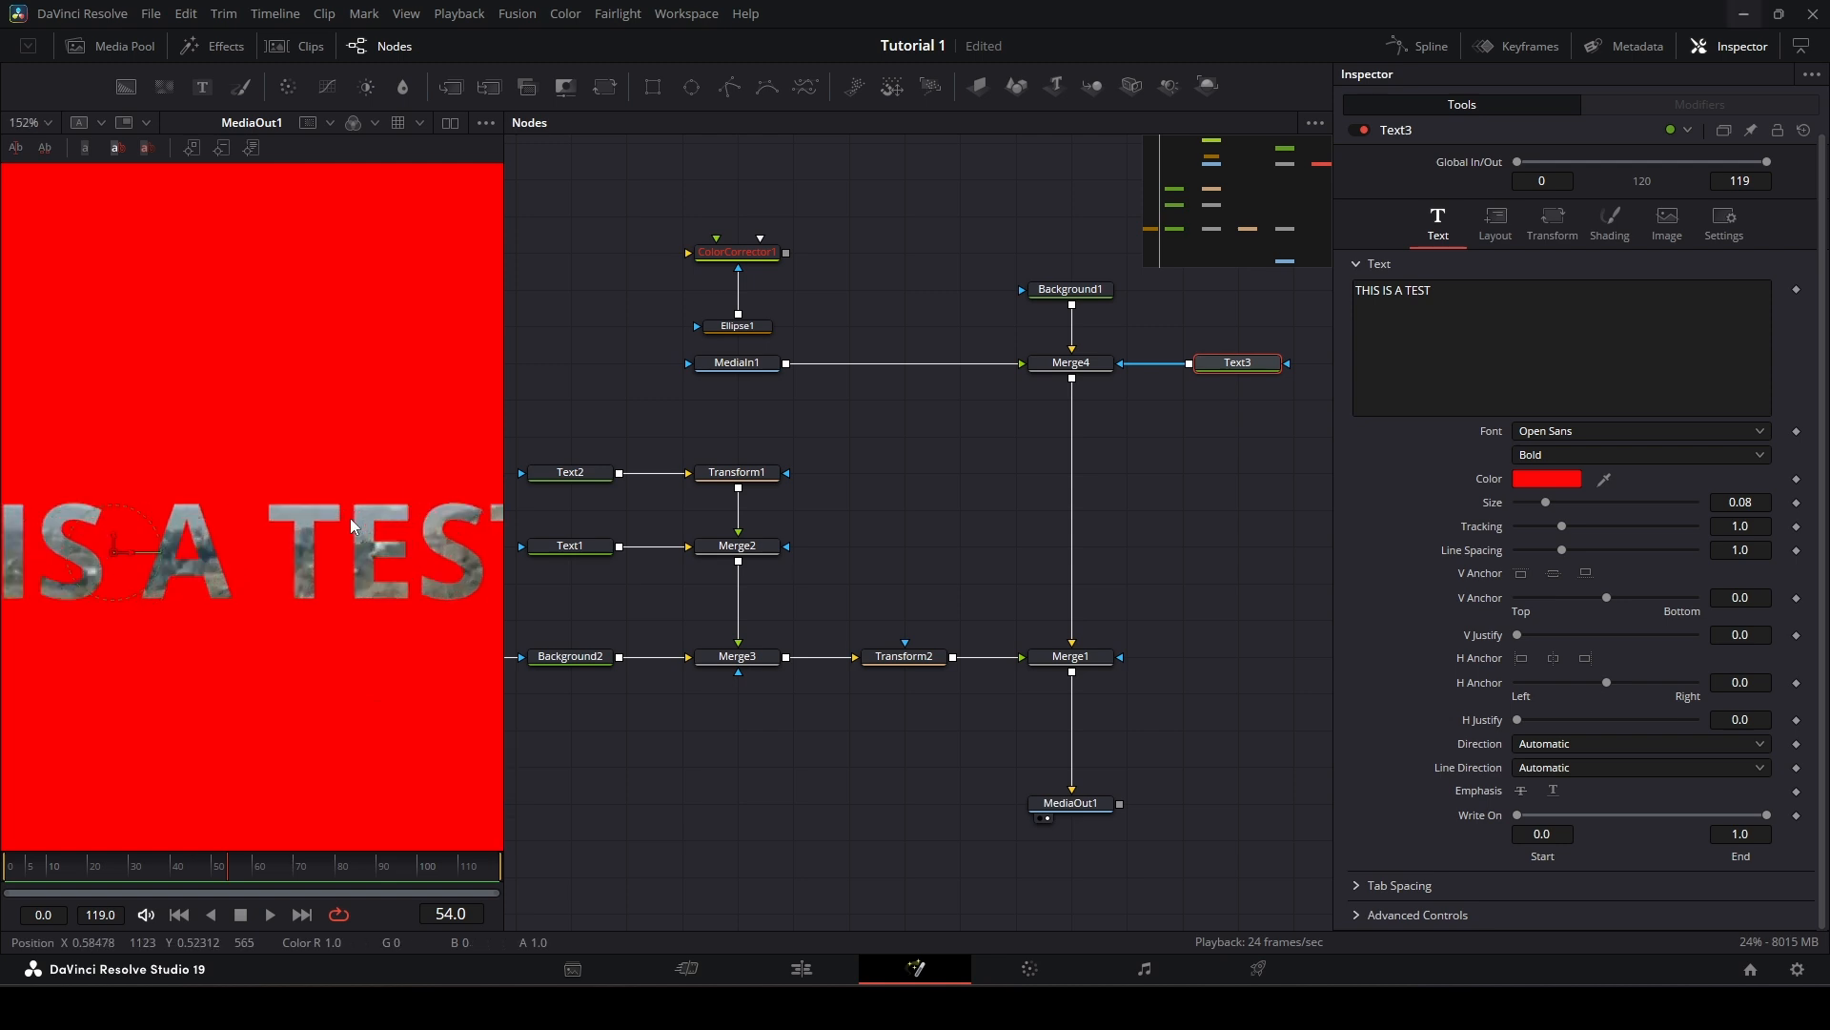
click(743, 367)
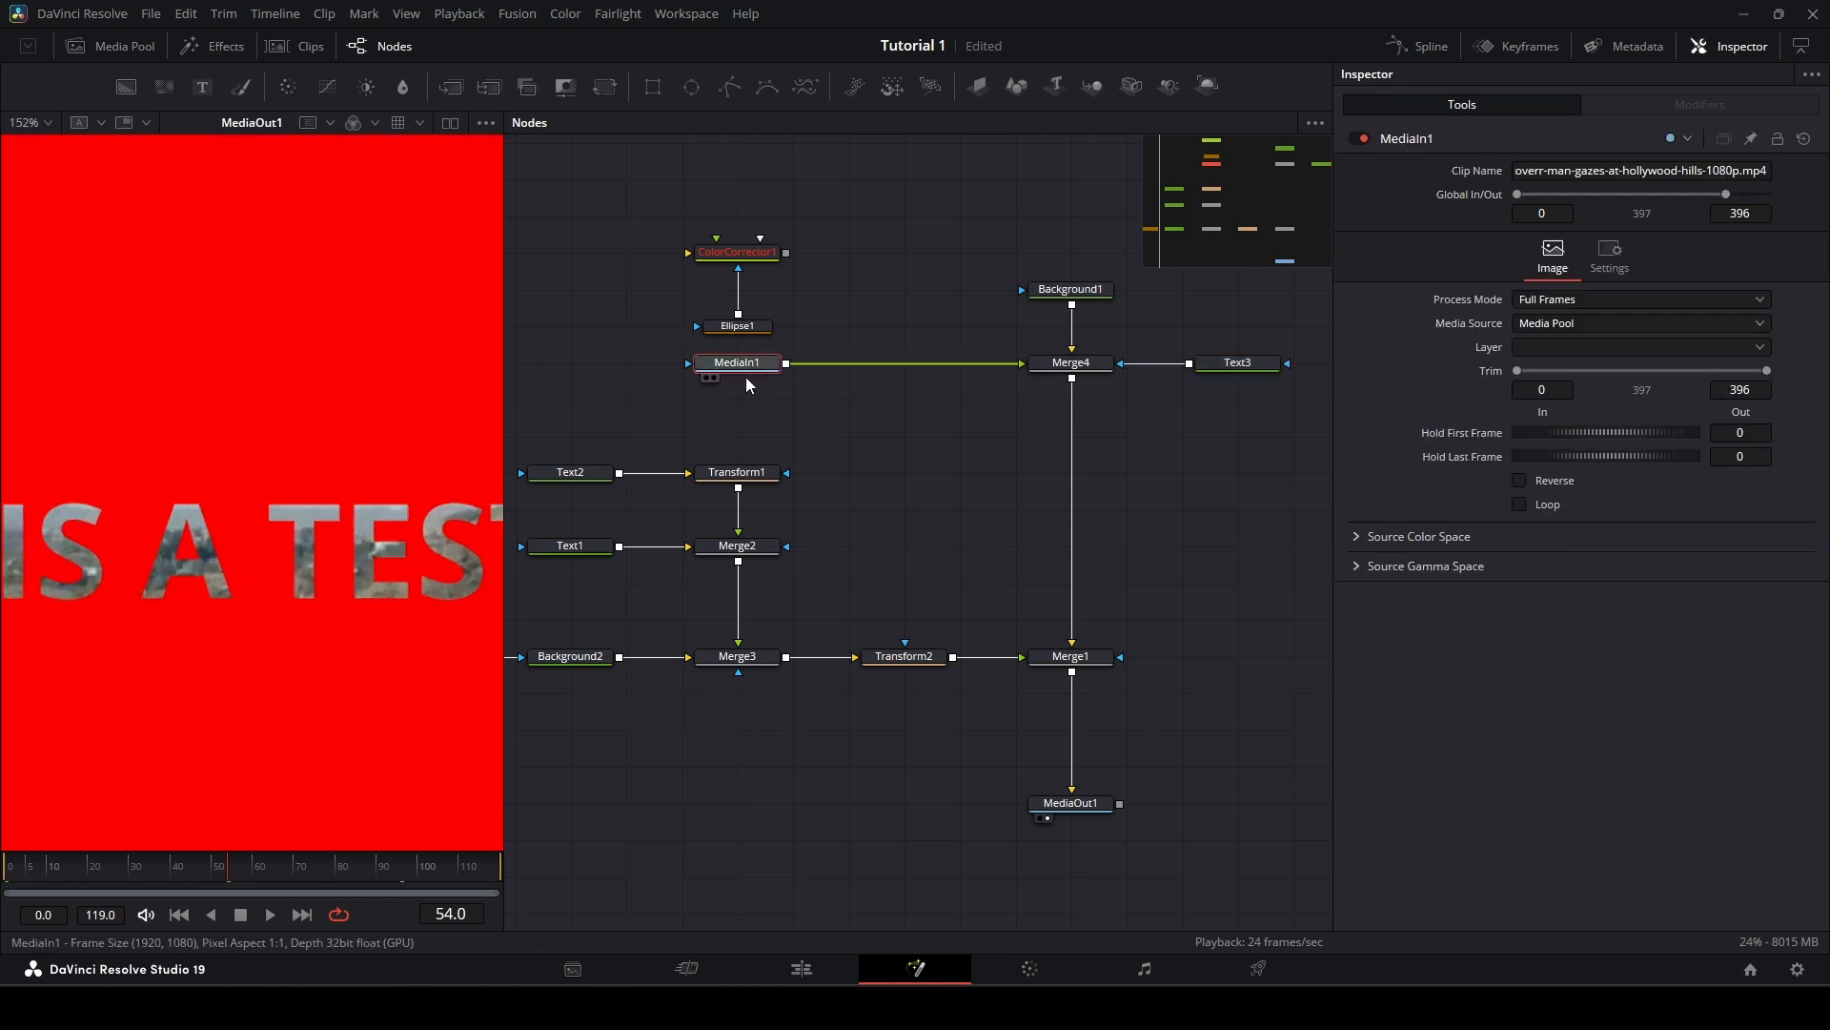
click(1101, 368)
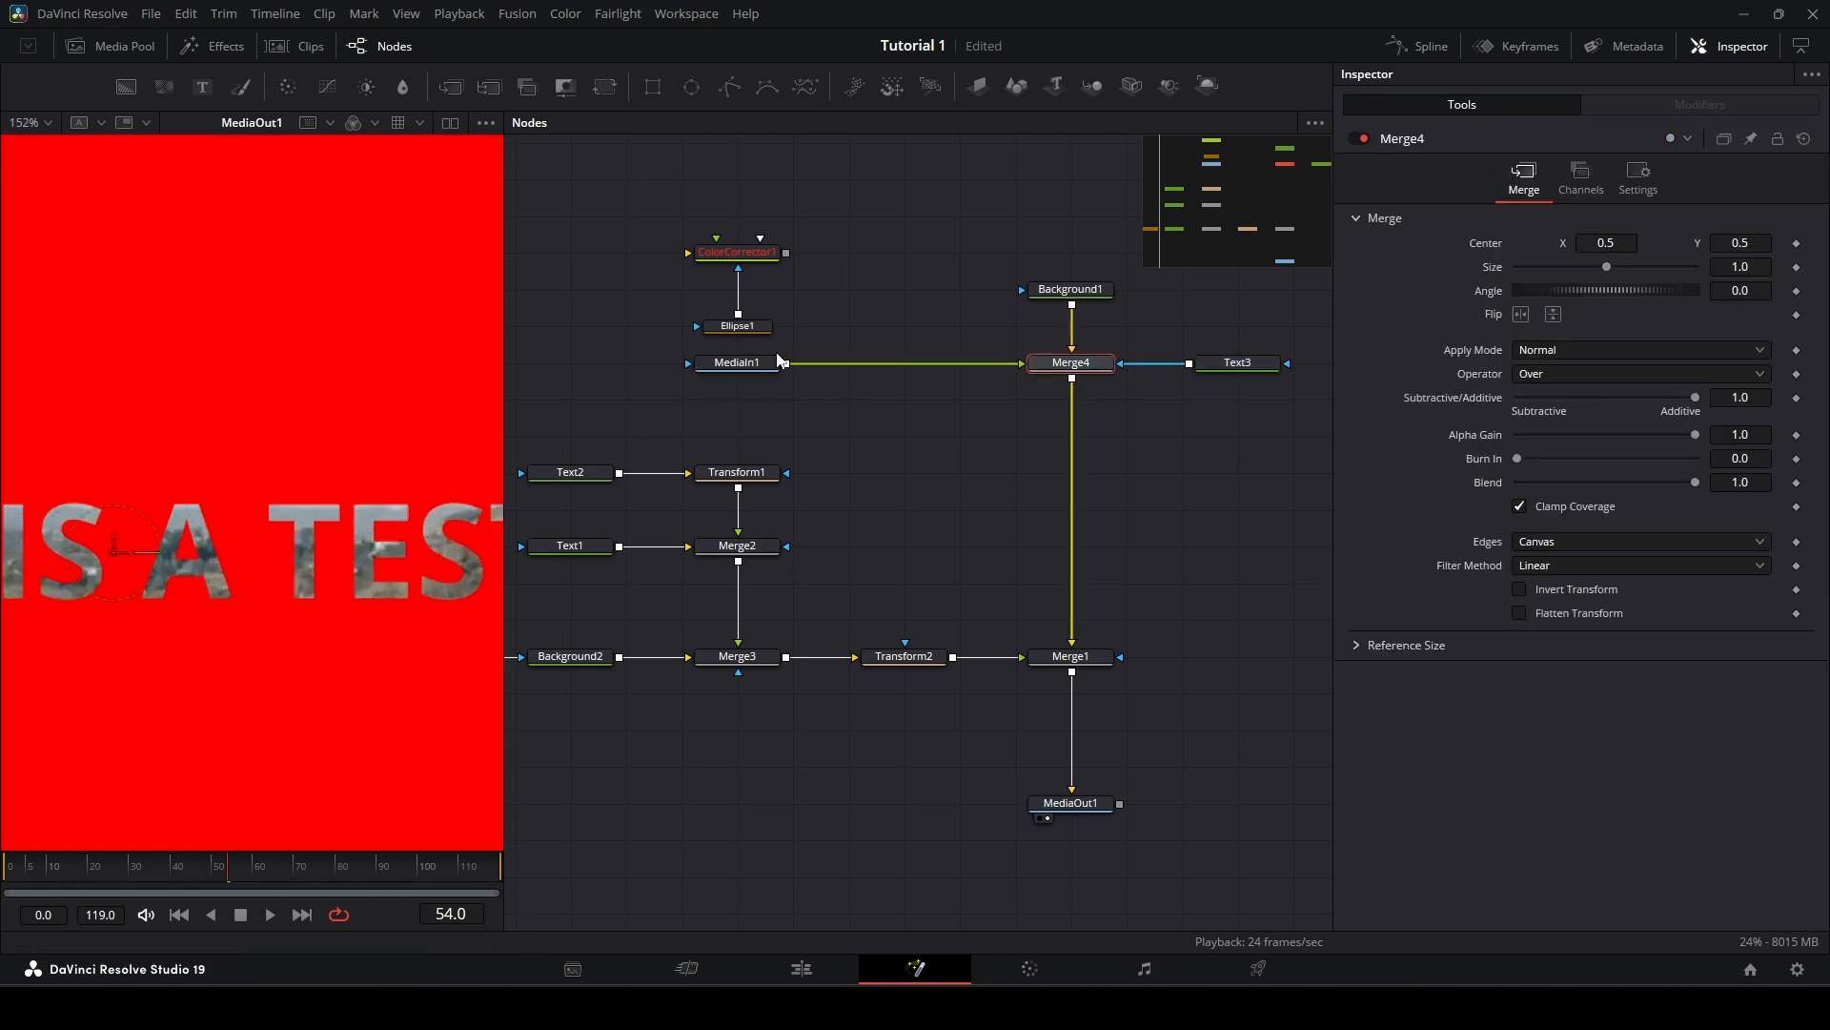
click(723, 368)
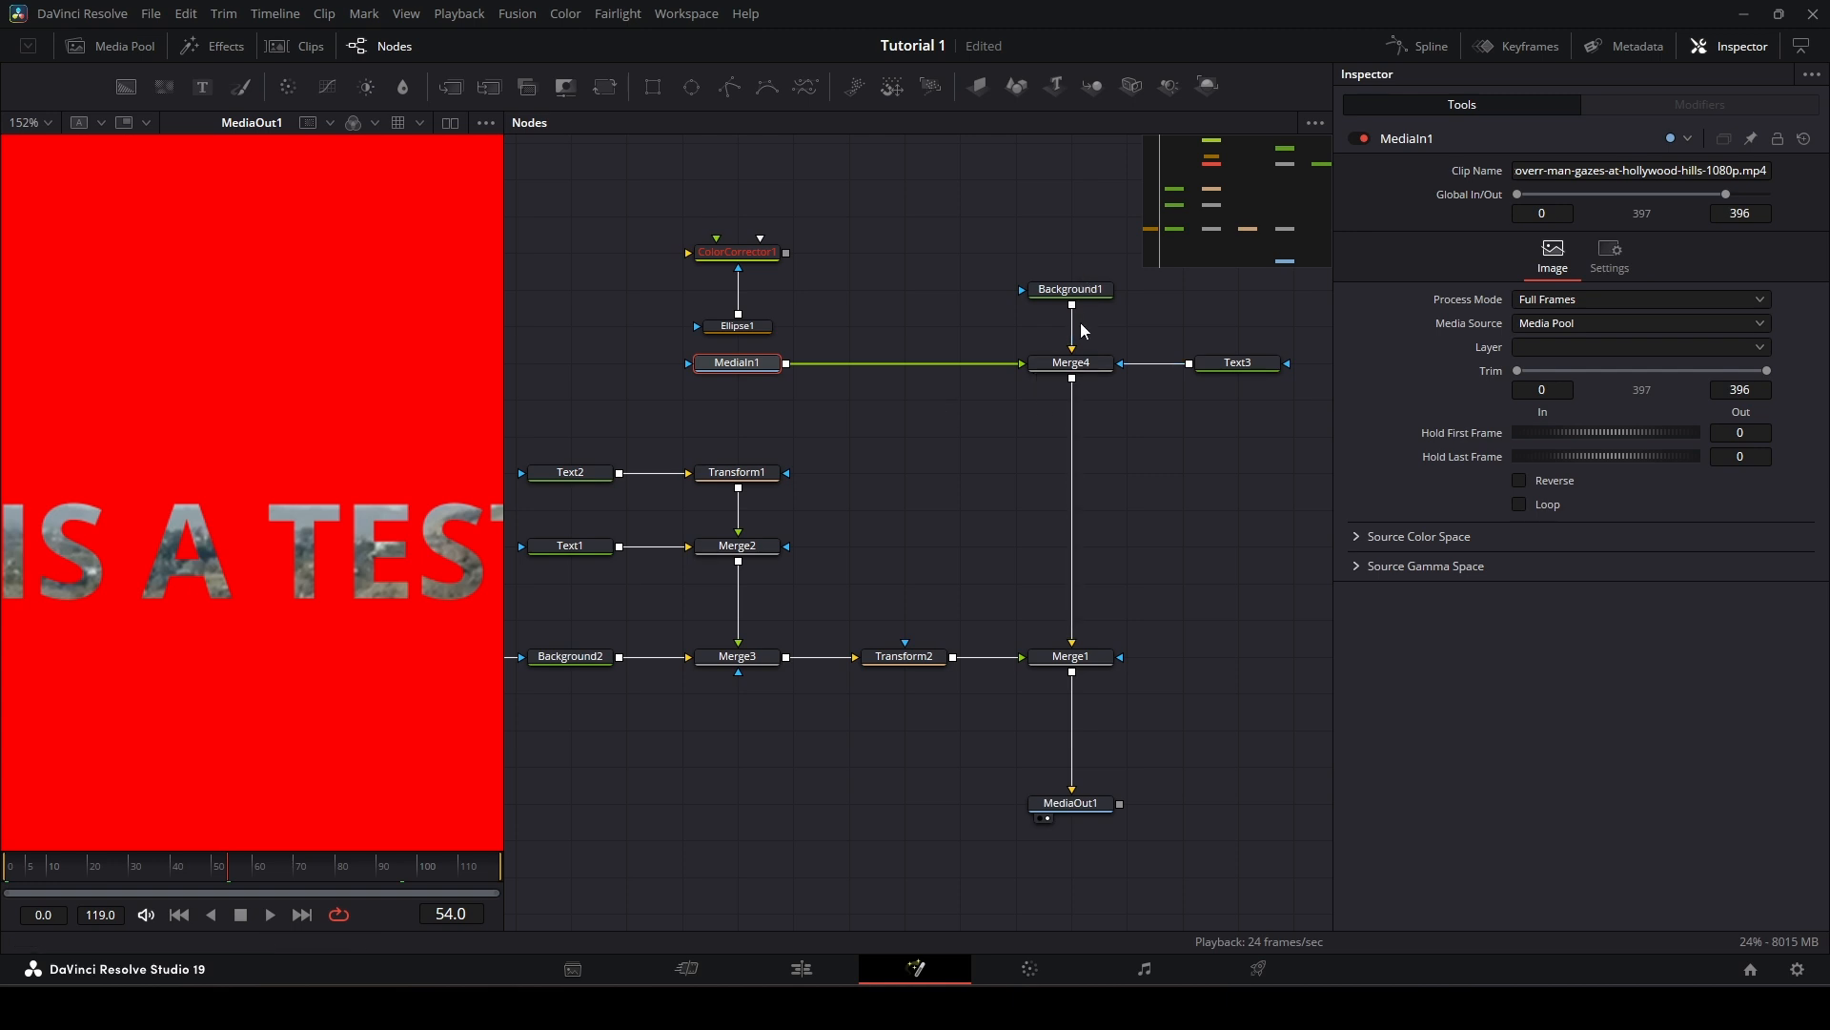
Step: Save the project and reroute Text3 from Merge4's mask input into the foreground of a new Merge node directly after Merge4
key(ctrl+s)
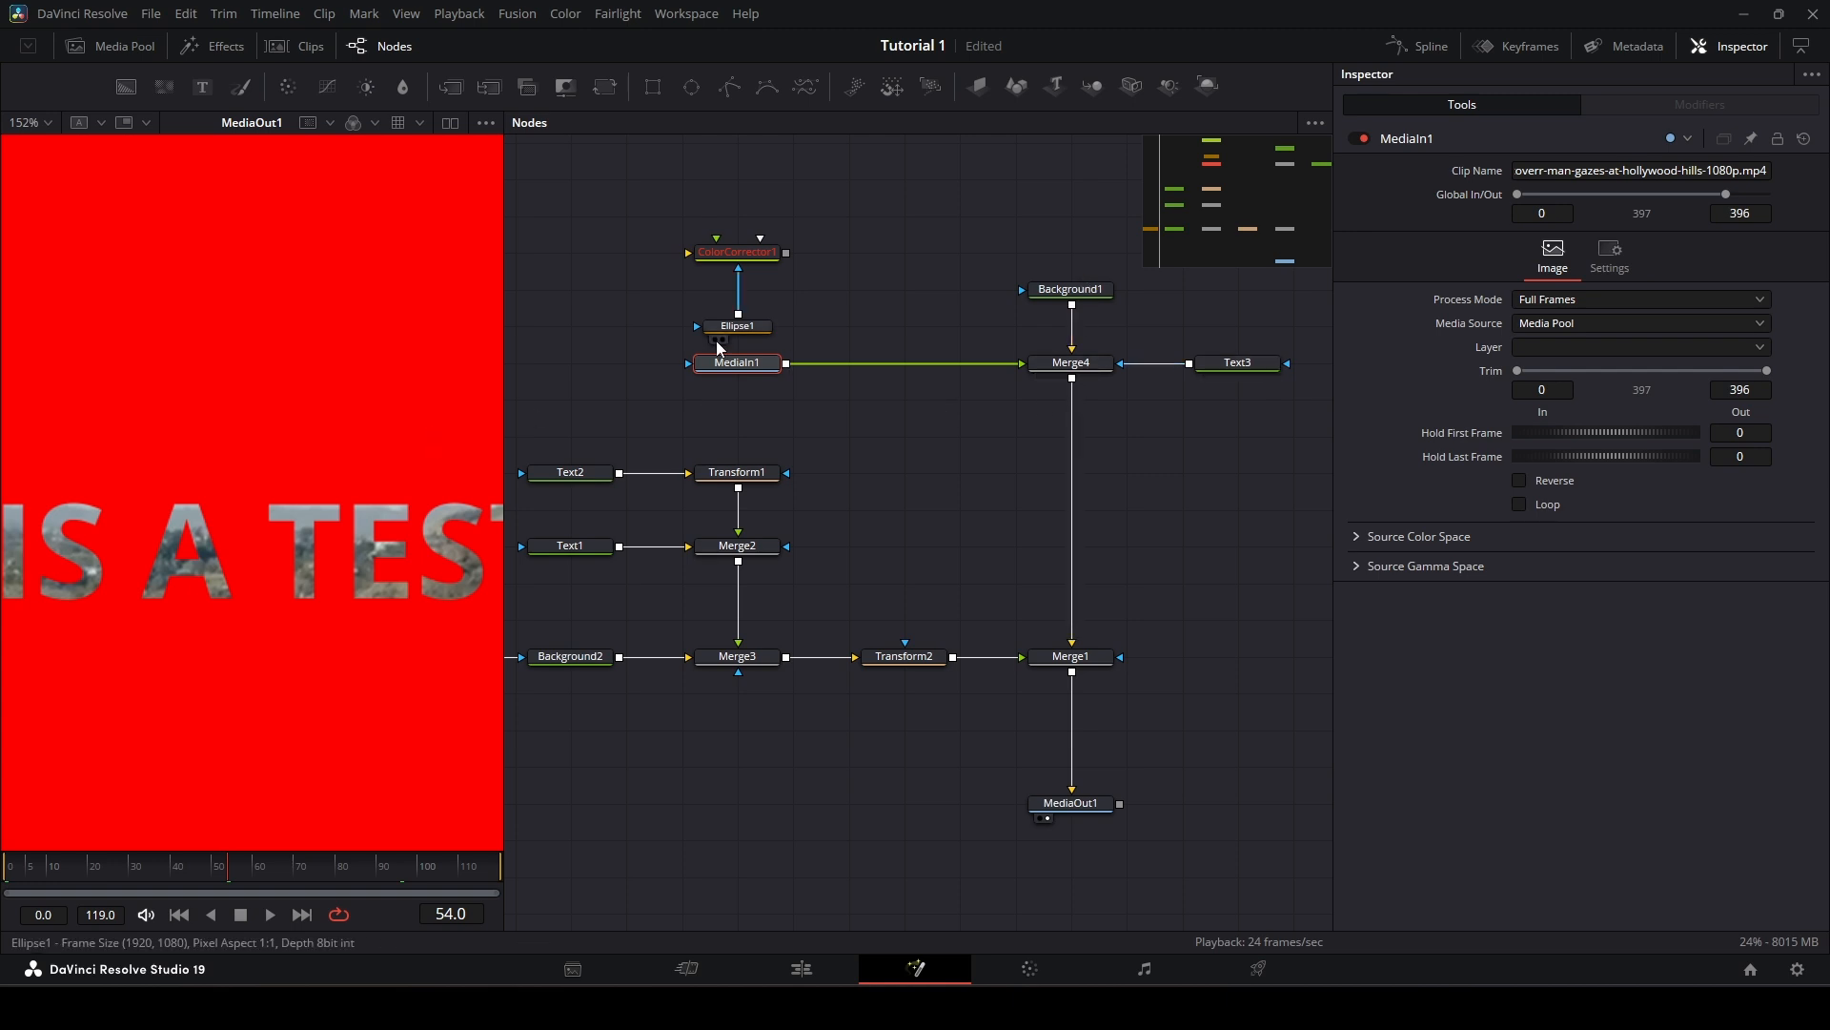
click(1256, 366)
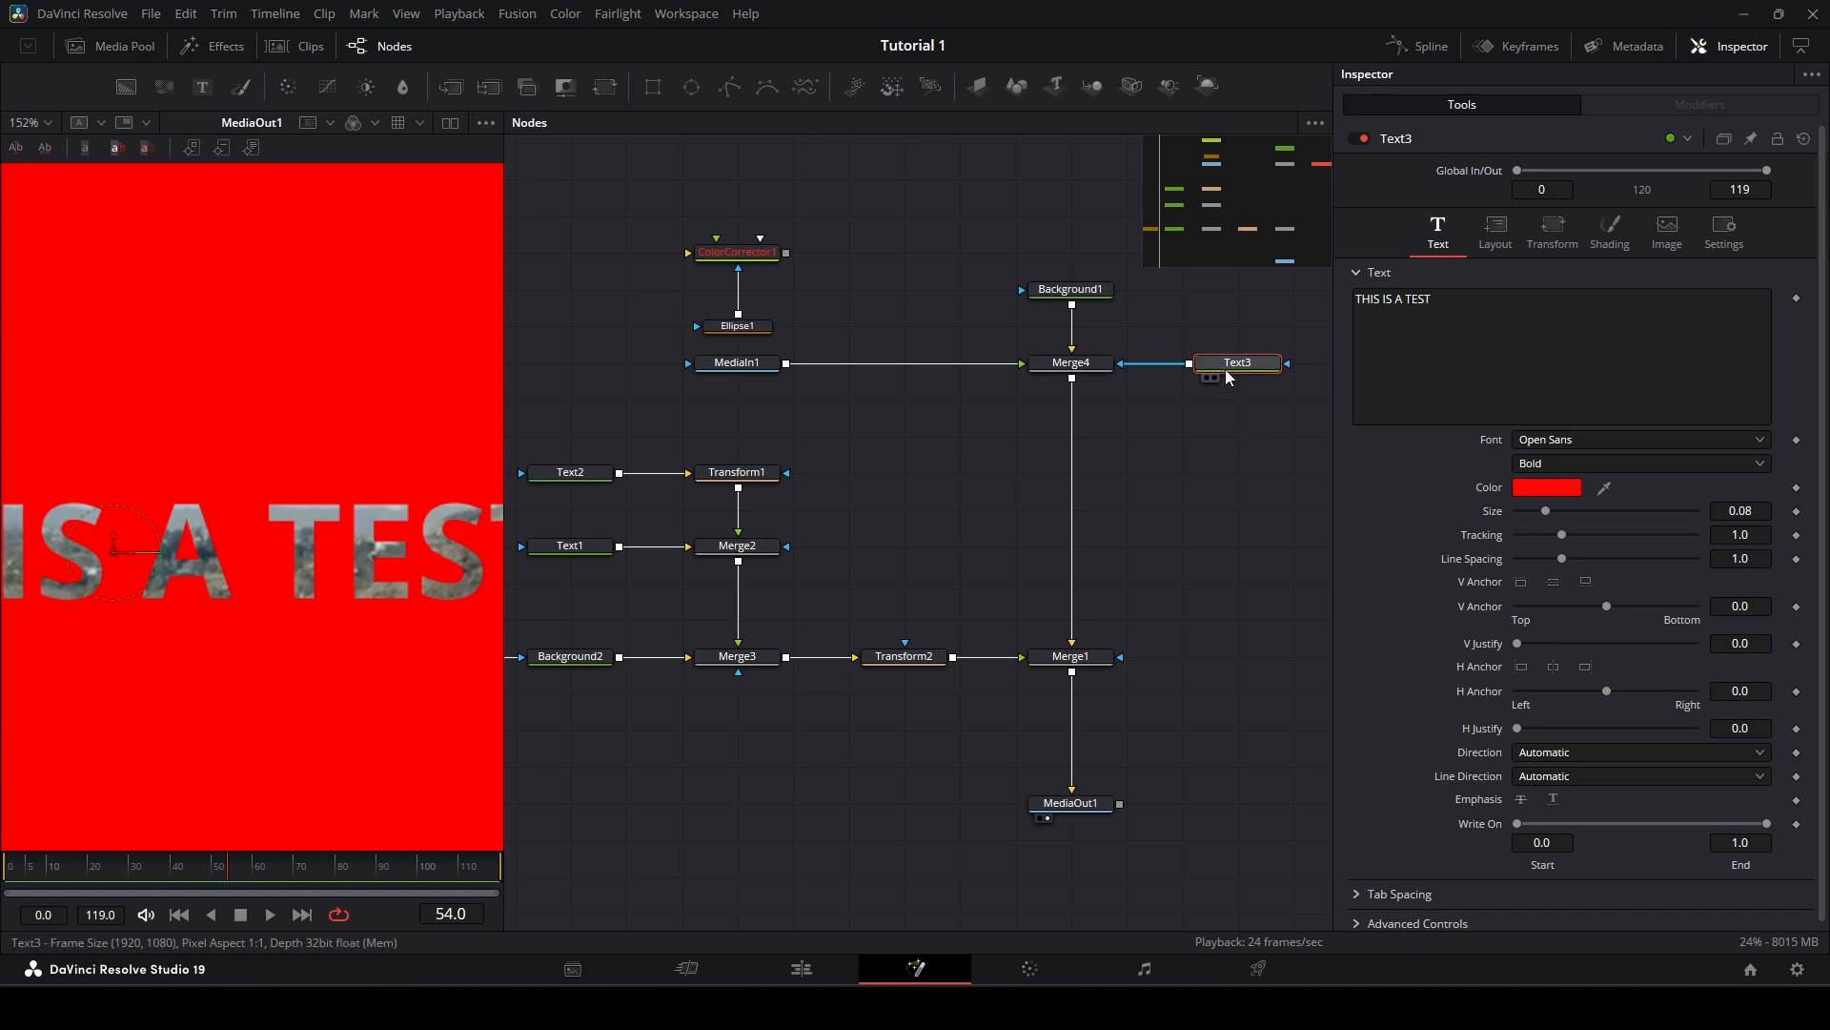
drag(1226, 369, 1074, 381)
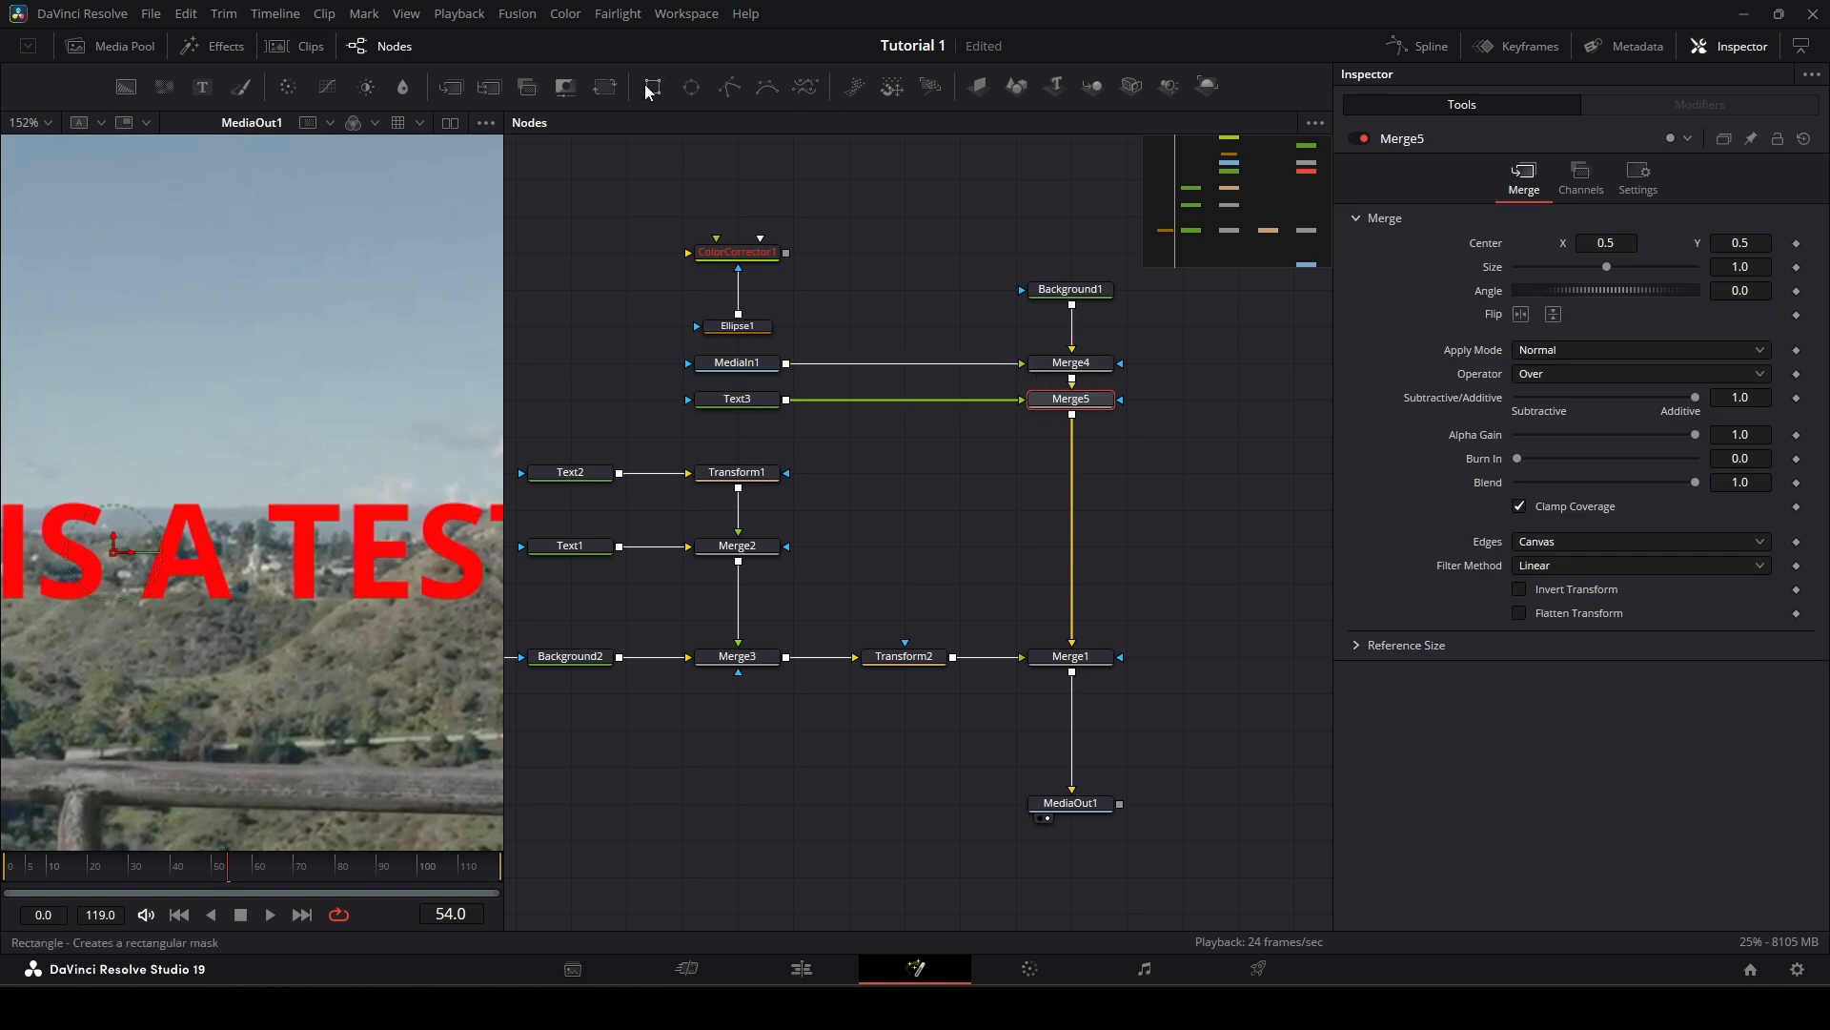
Step: Insert a Transform between Text3 and Merge5 with its center Y at about 0.661, and also connect Text3 to Merge4's Effect Mask input
drag(604, 88, 922, 401)
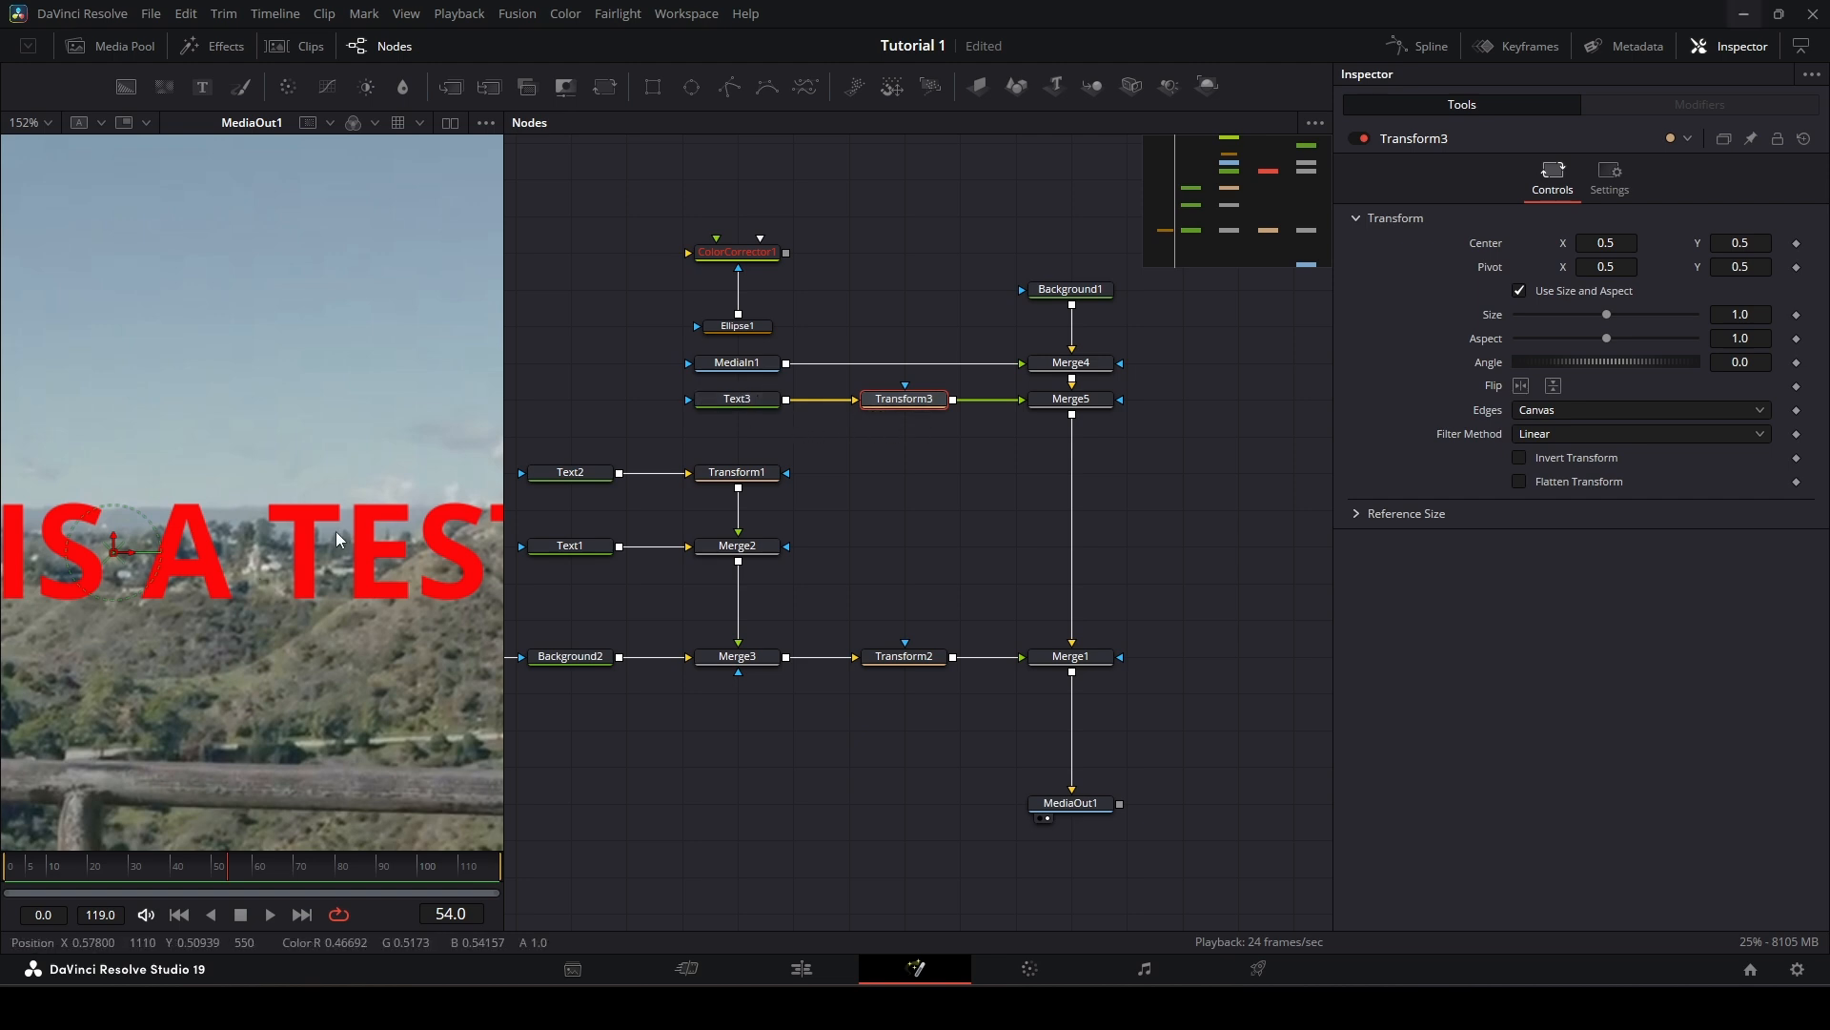
scroll(338, 539, down, 2)
drag(179, 524, 180, 359)
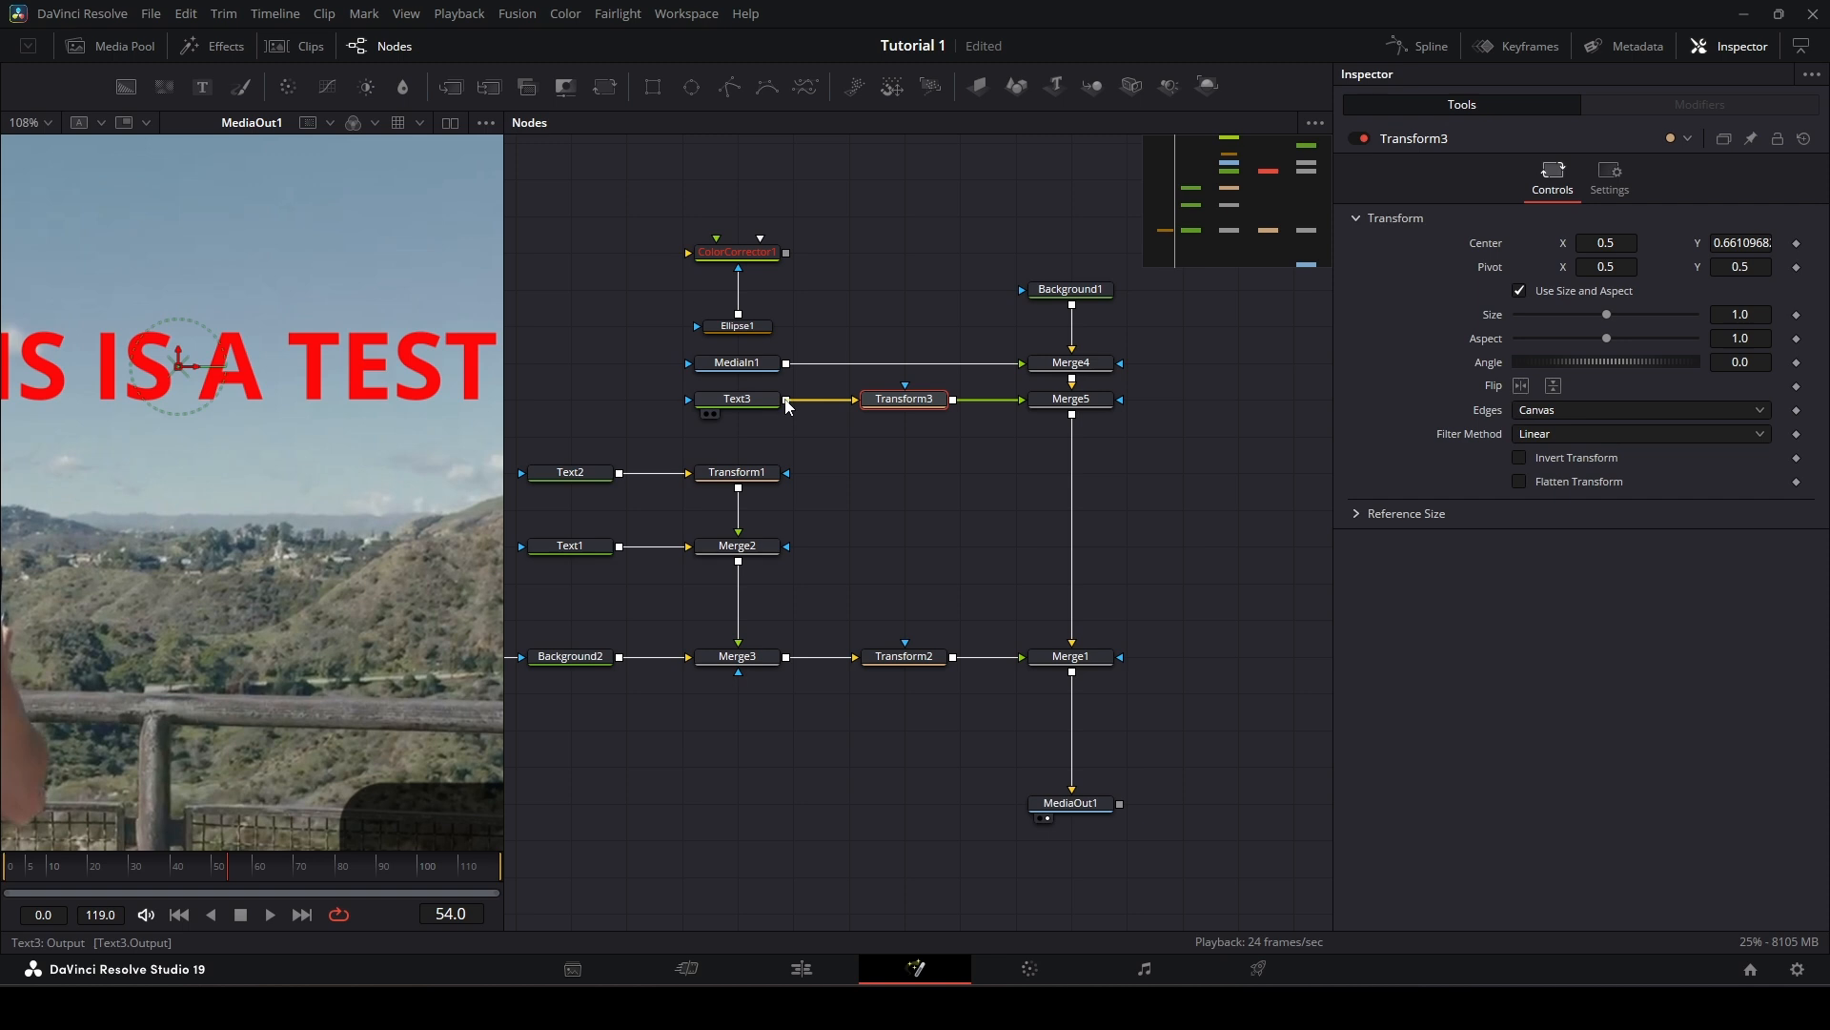
drag(788, 401, 1121, 365)
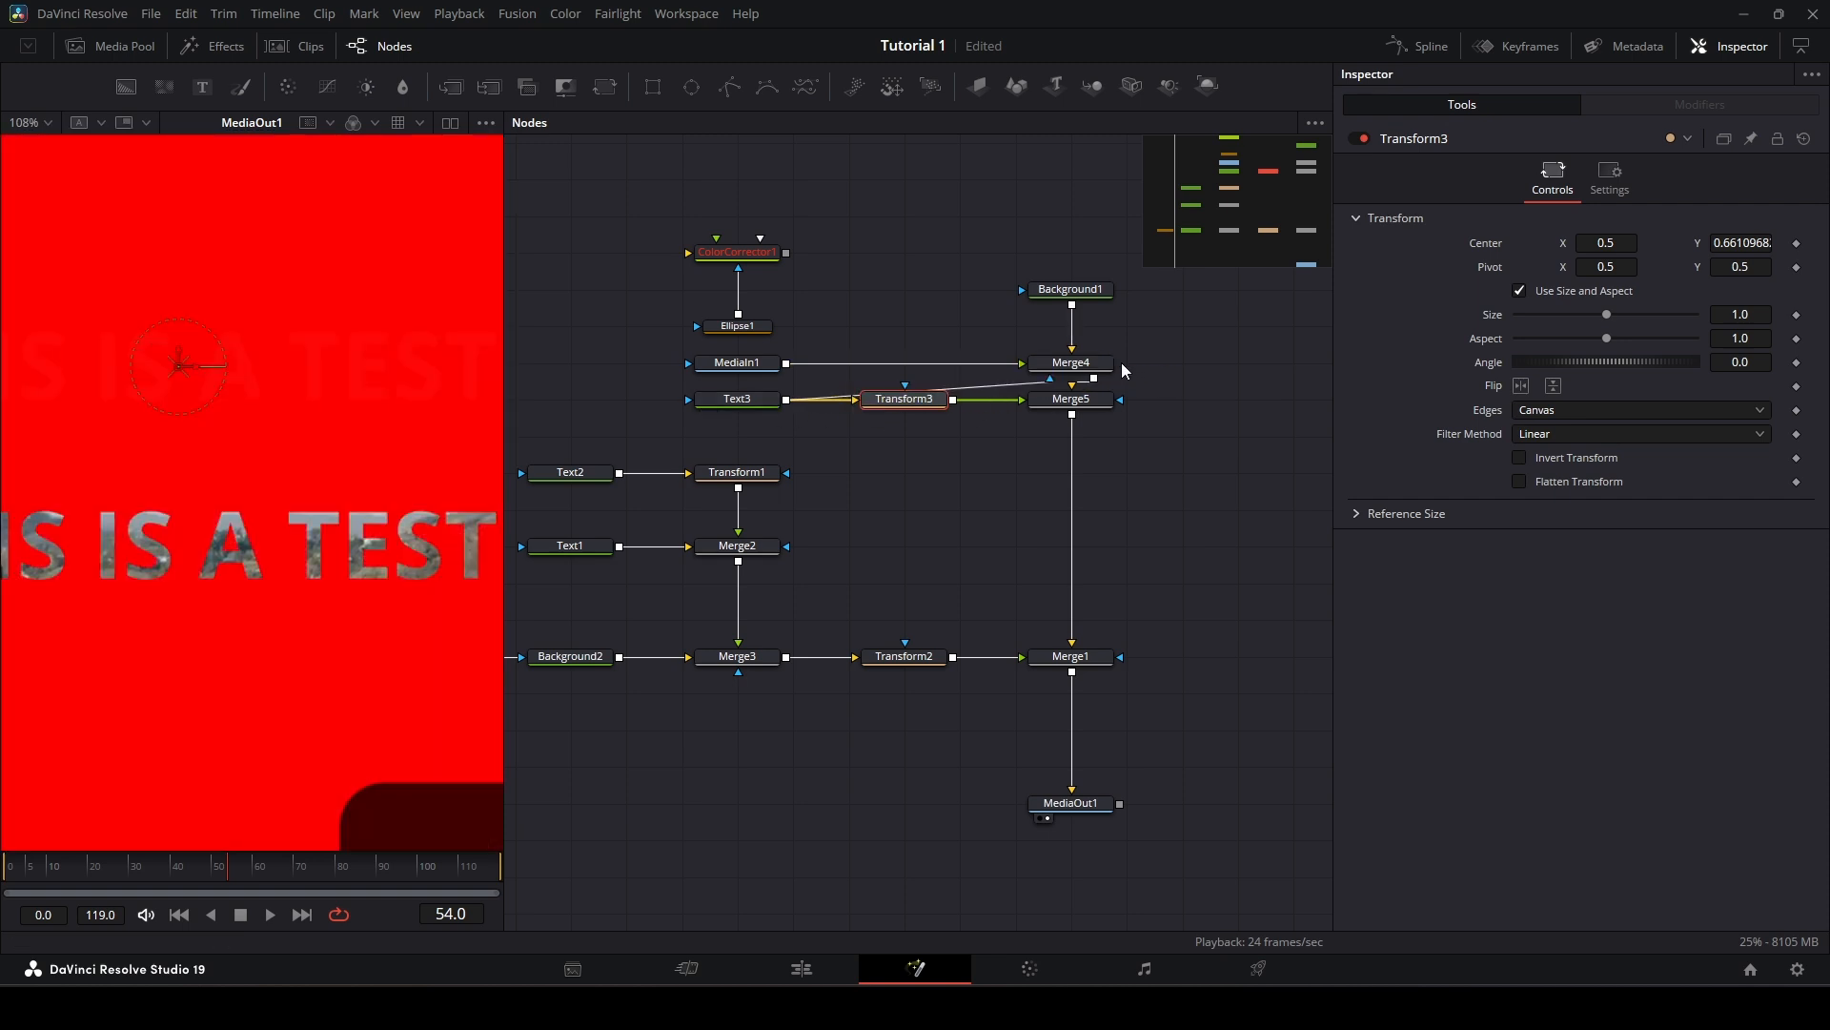
Step: Change the Text3 color to dark gray #3b3b3b
click(741, 402)
click(1562, 489)
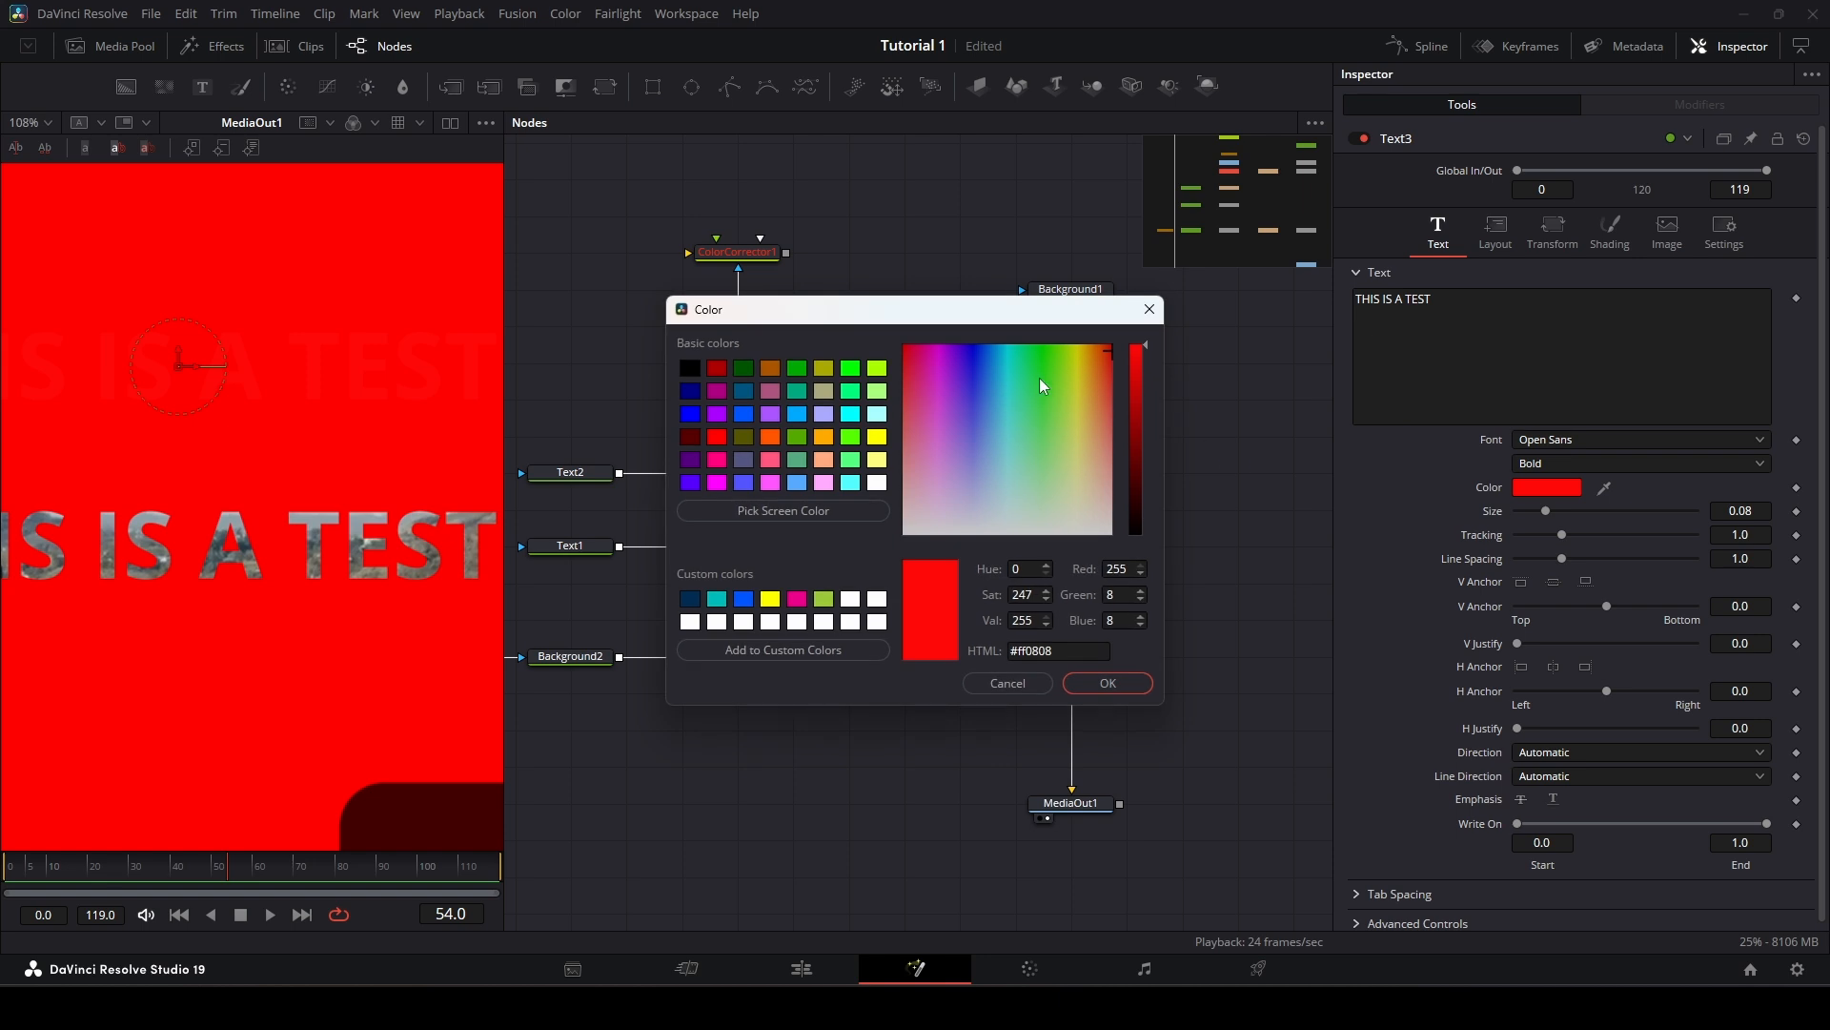
drag(1039, 377, 1157, 570)
click(1140, 484)
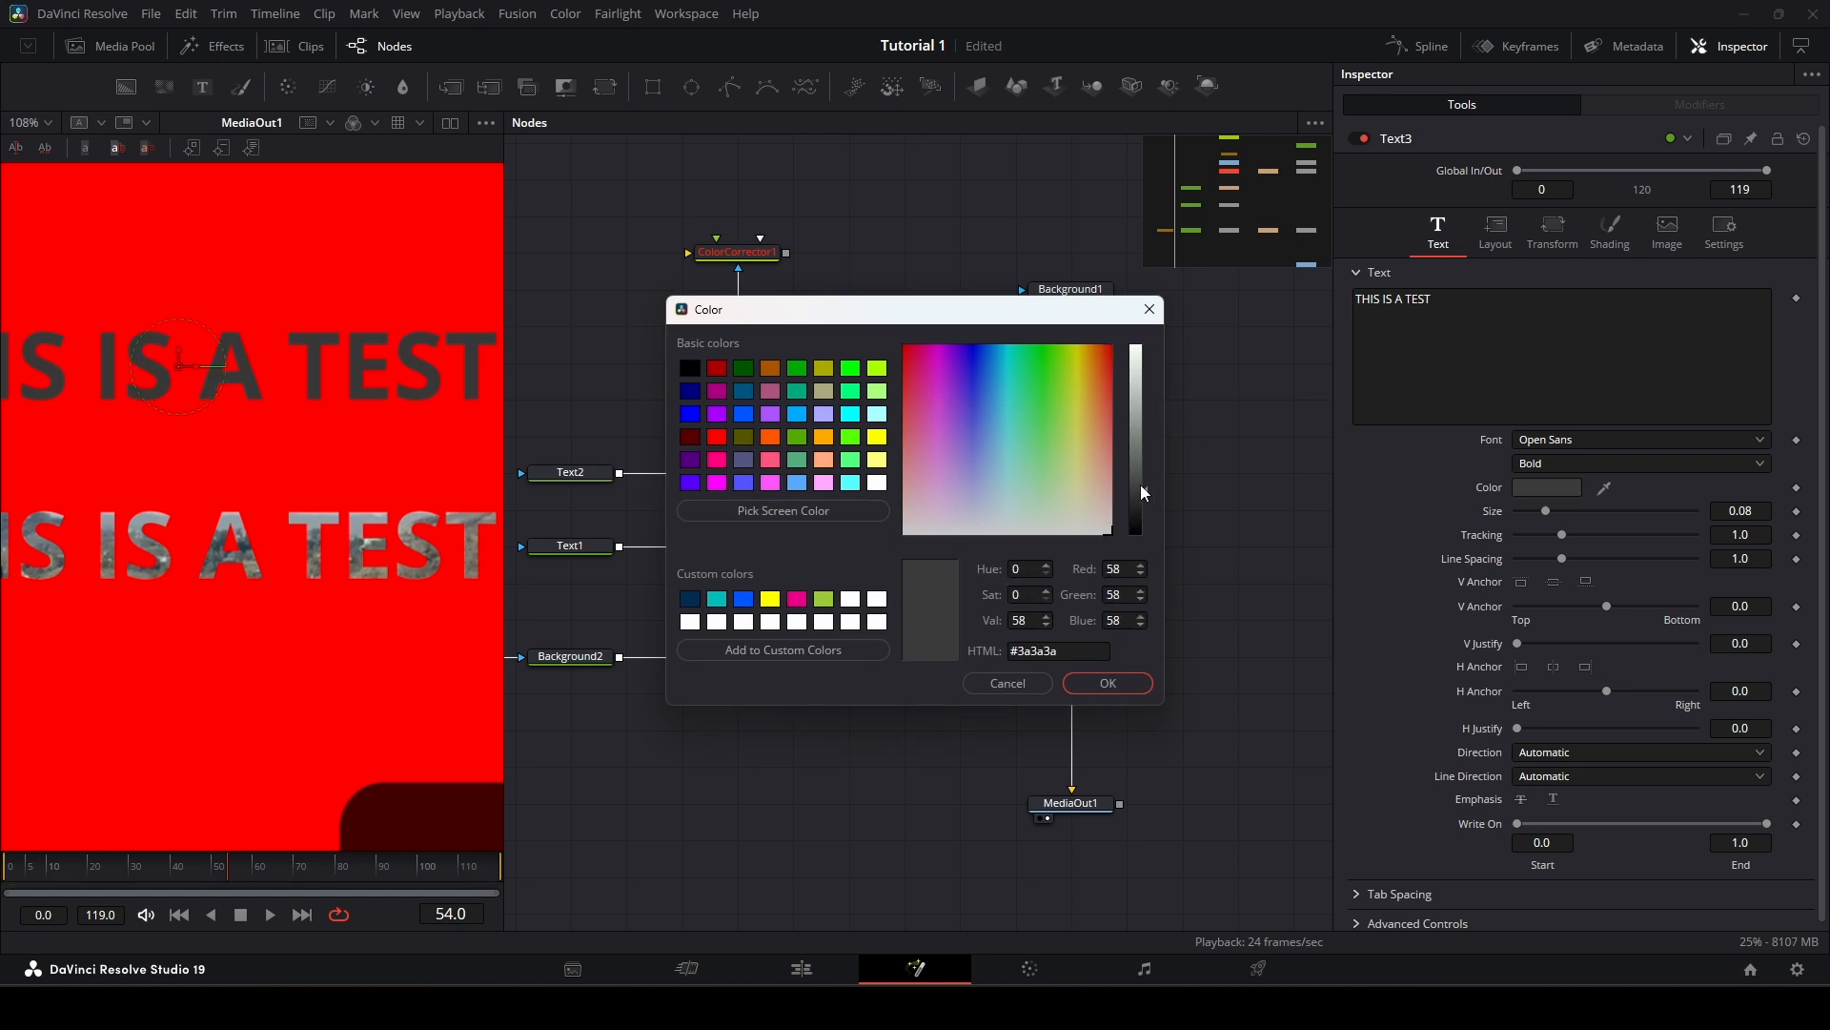
drag(1140, 484, 1138, 490)
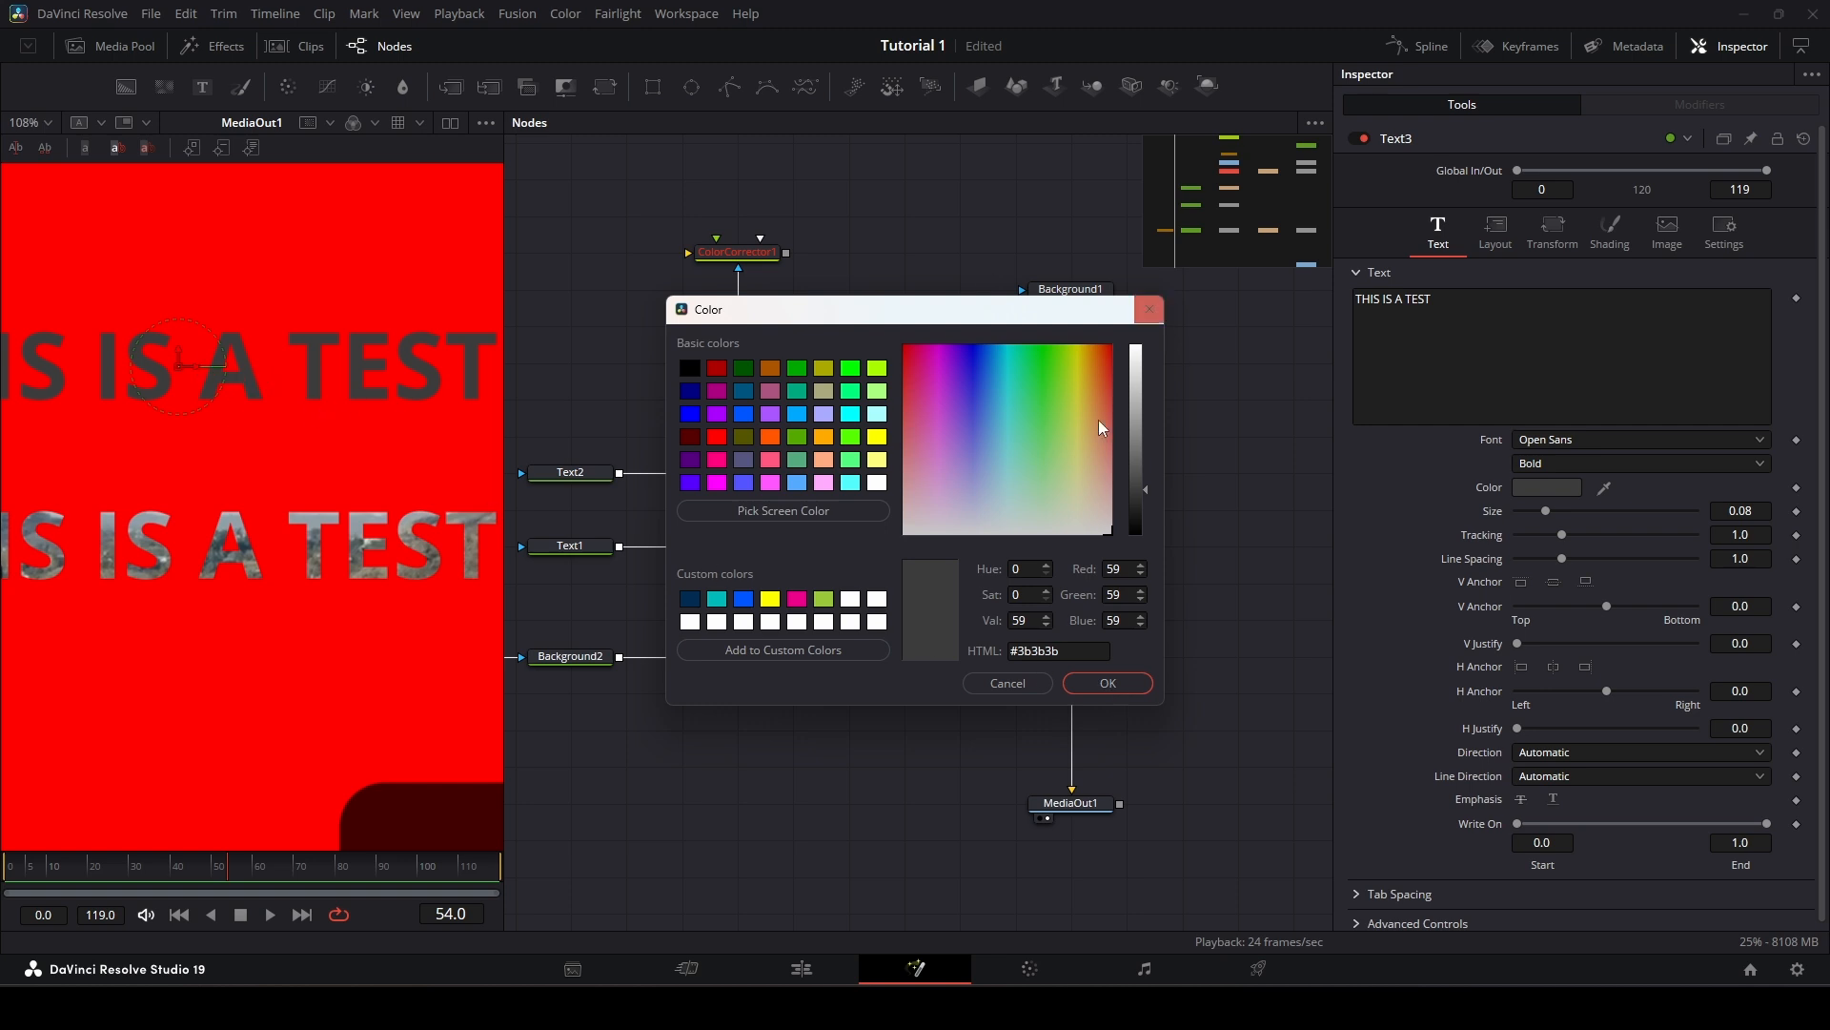
click(1106, 683)
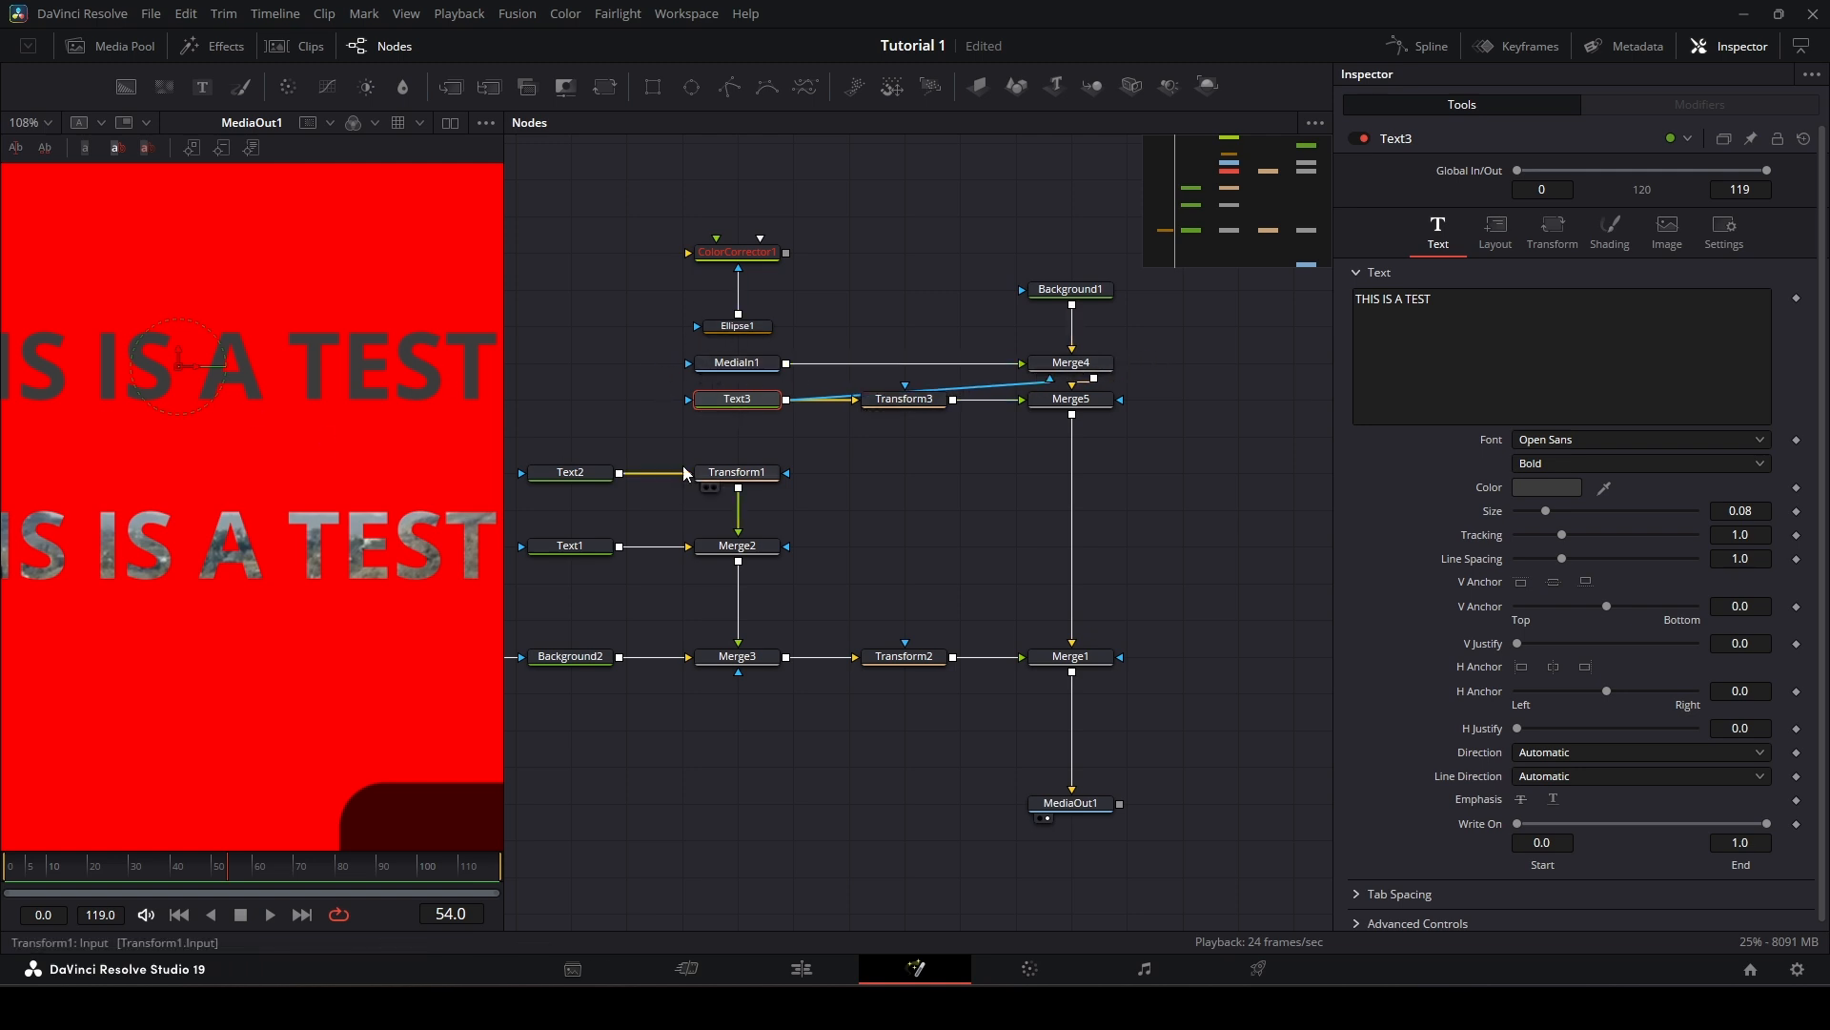
Step: Rearrange the nodes so Transform3 sits to the right of Merge5 and Text3 sits directly above Transform3
drag(752, 397, 1274, 355)
drag(919, 408, 1312, 364)
drag(1089, 335, 817, 334)
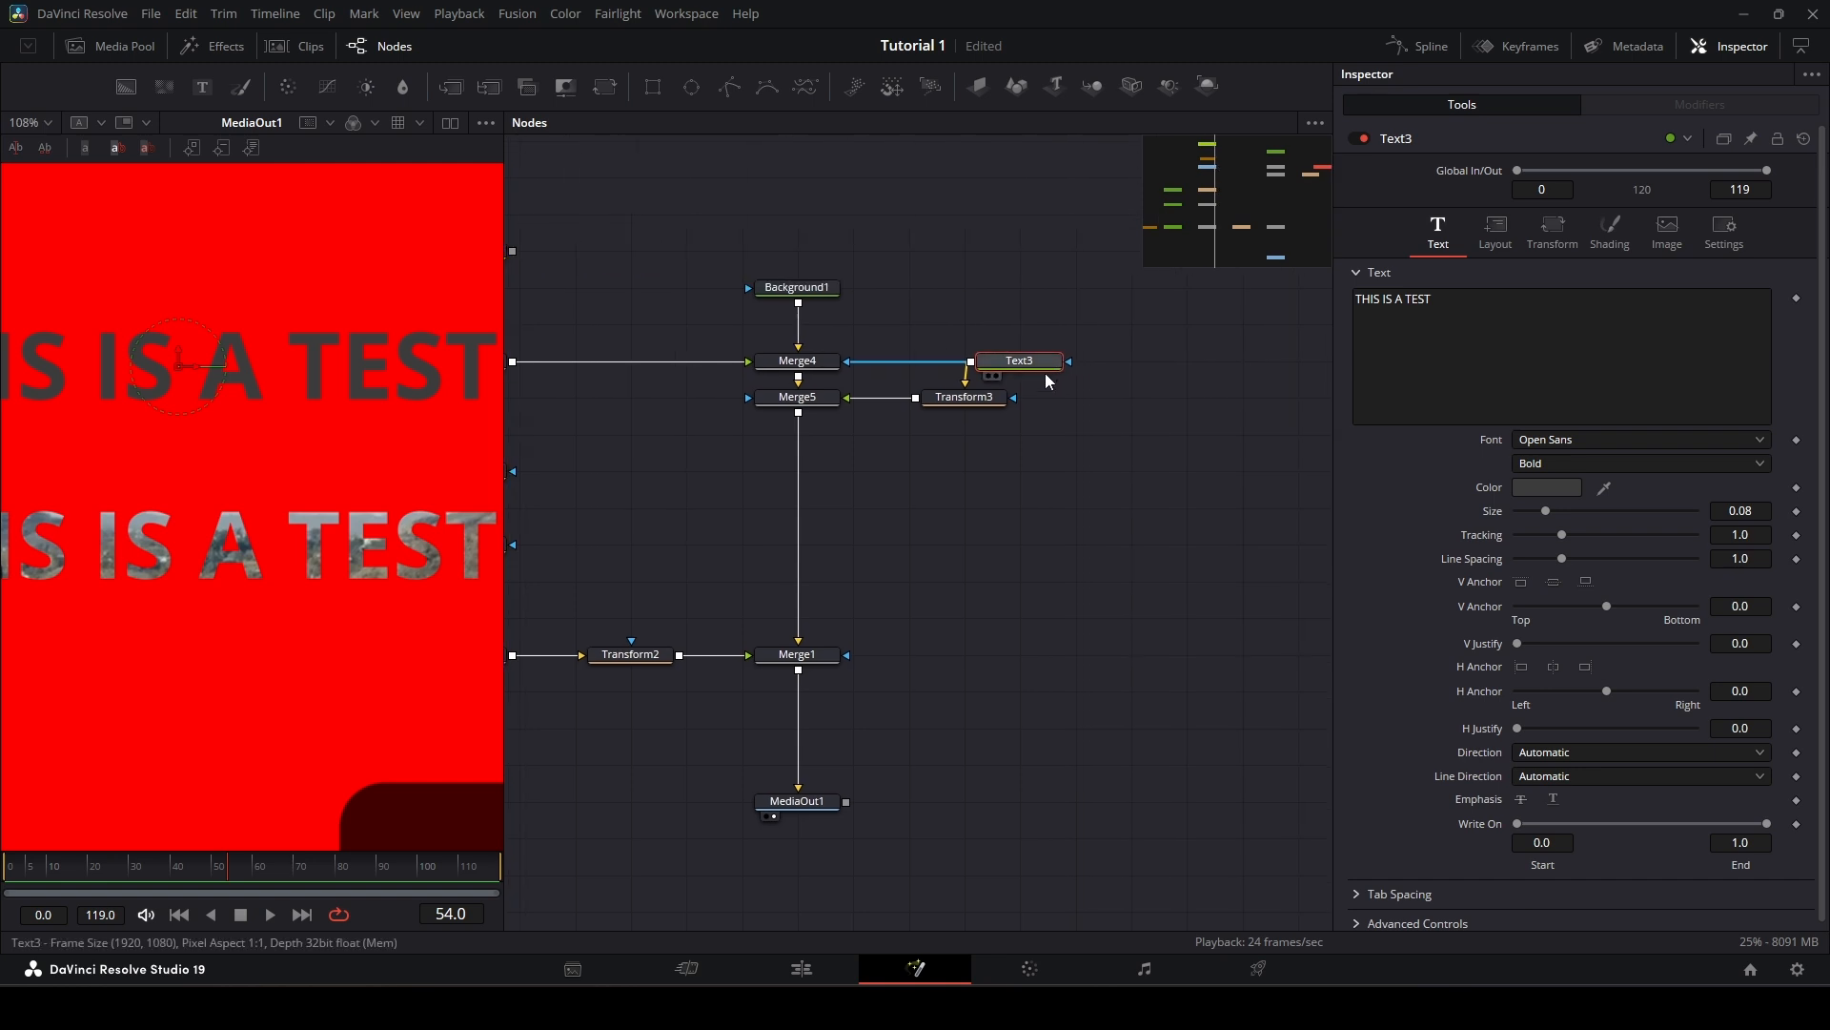
drag(1045, 367, 990, 323)
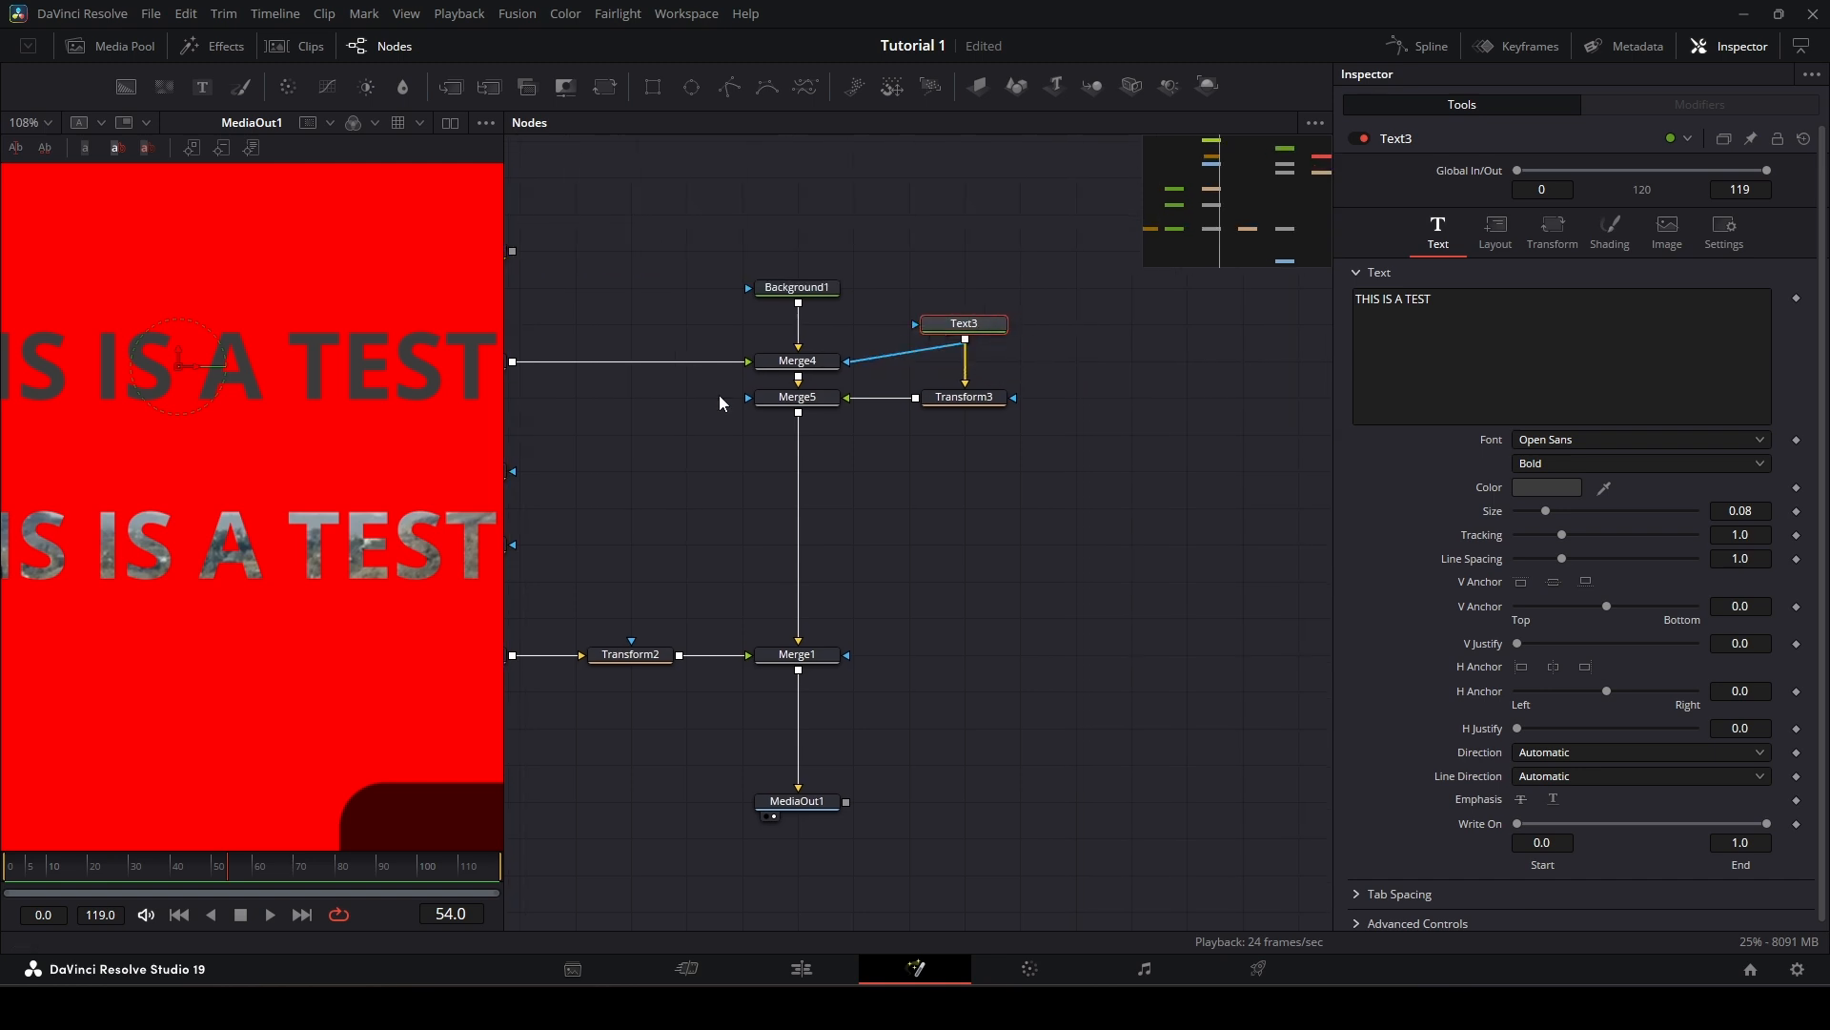
drag(718, 395, 952, 458)
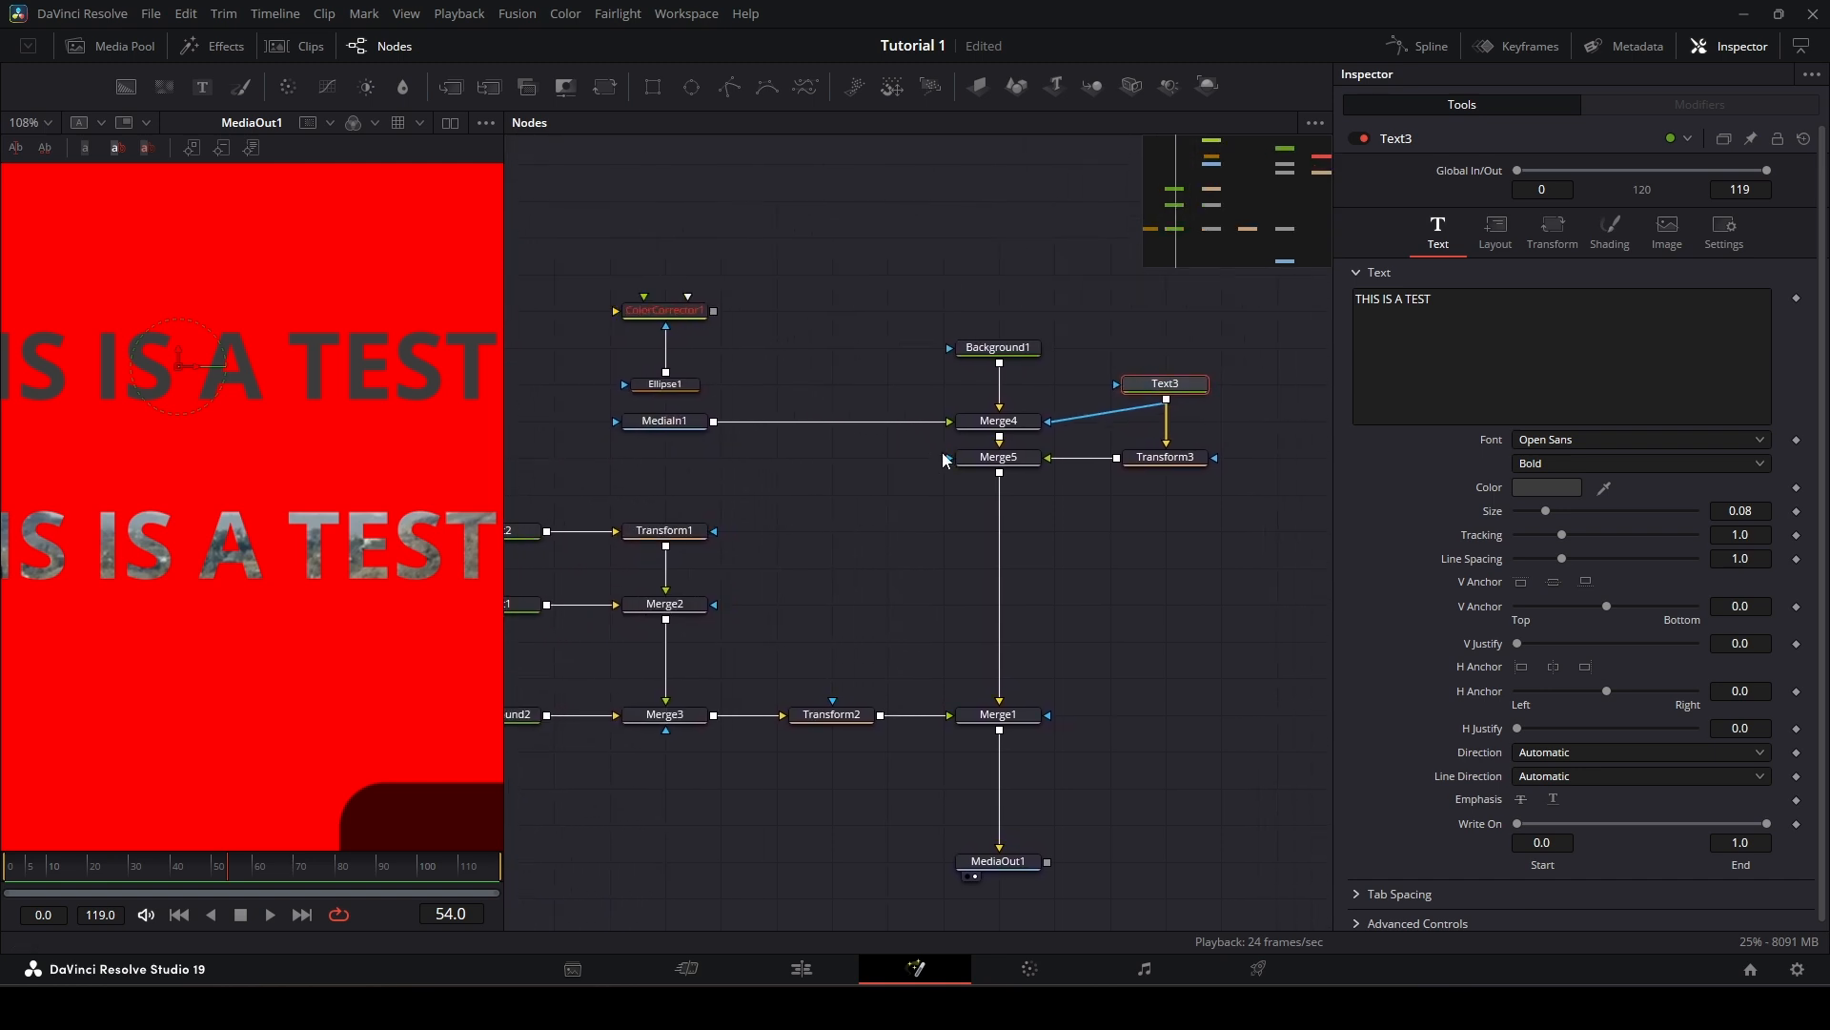